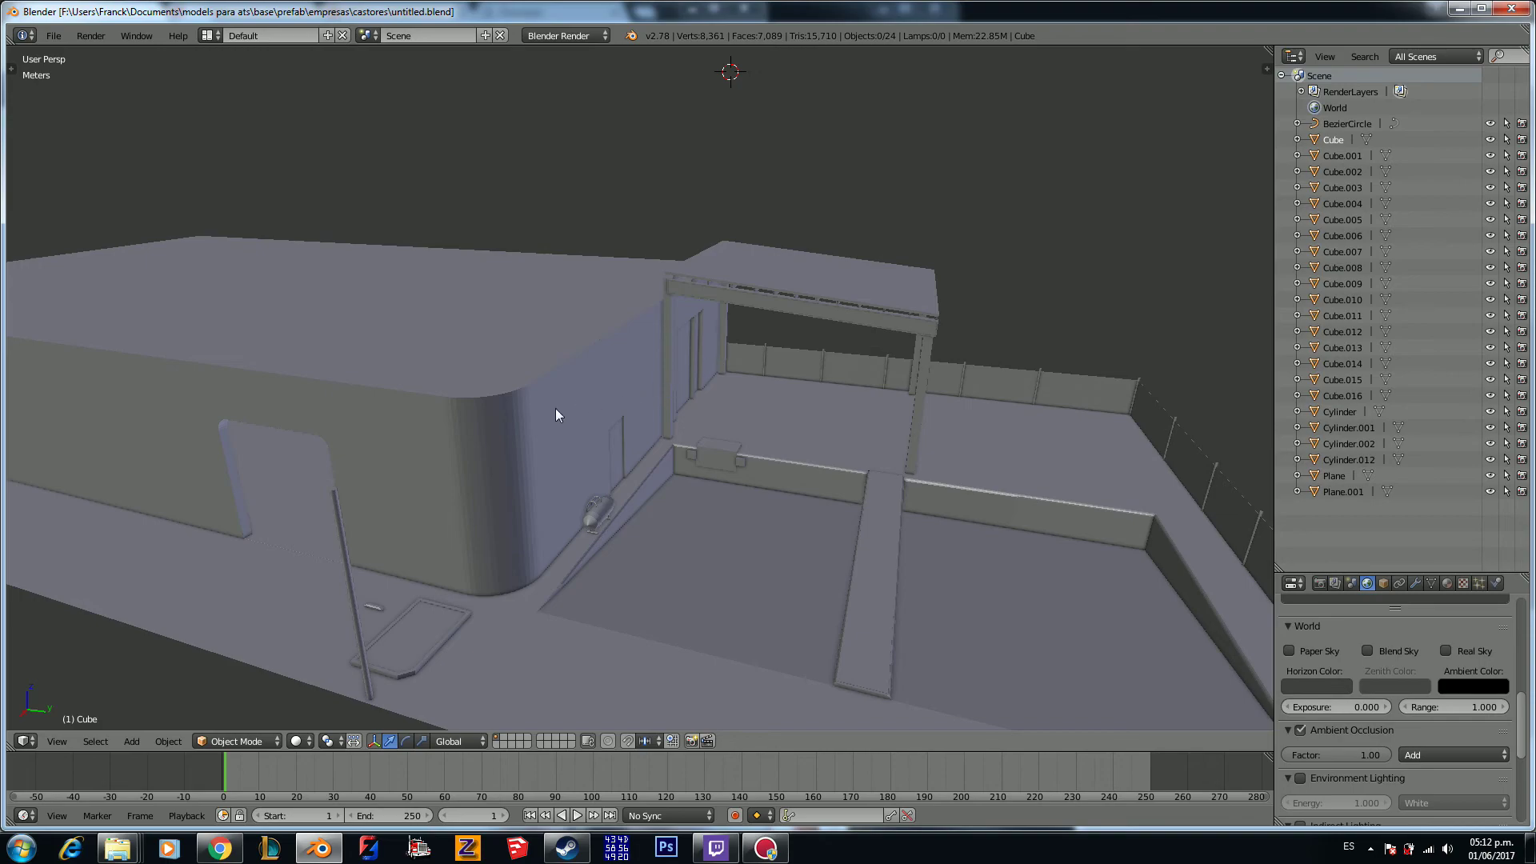
Step: Start editing the building mesh and switch to face selection mode
scroll(693, 353, "up", 4)
middle_click_drag(688, 357, 629, 363)
right_click(629, 362)
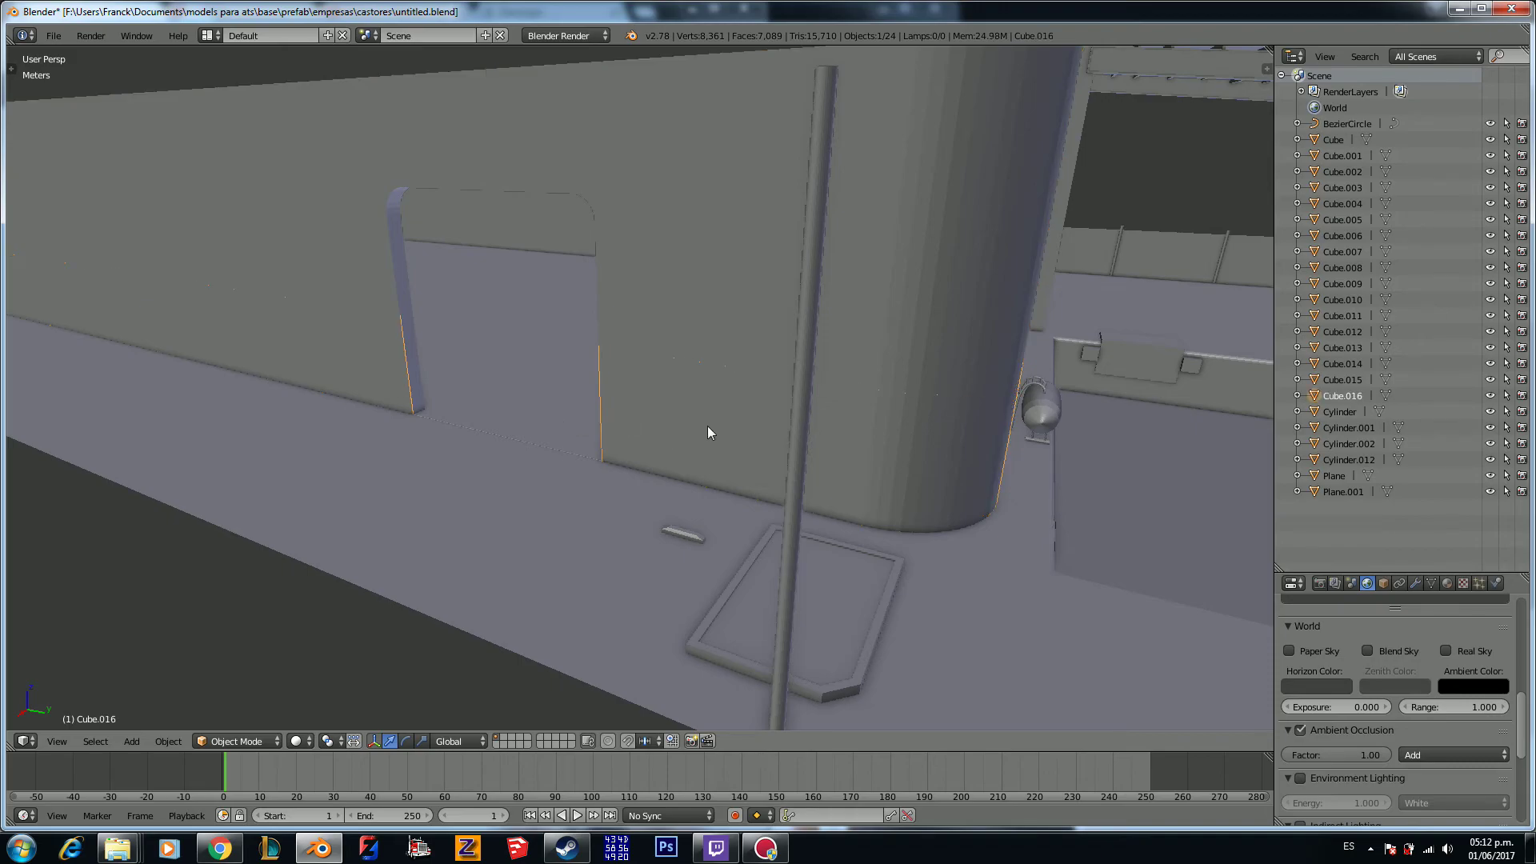
key("Tab")
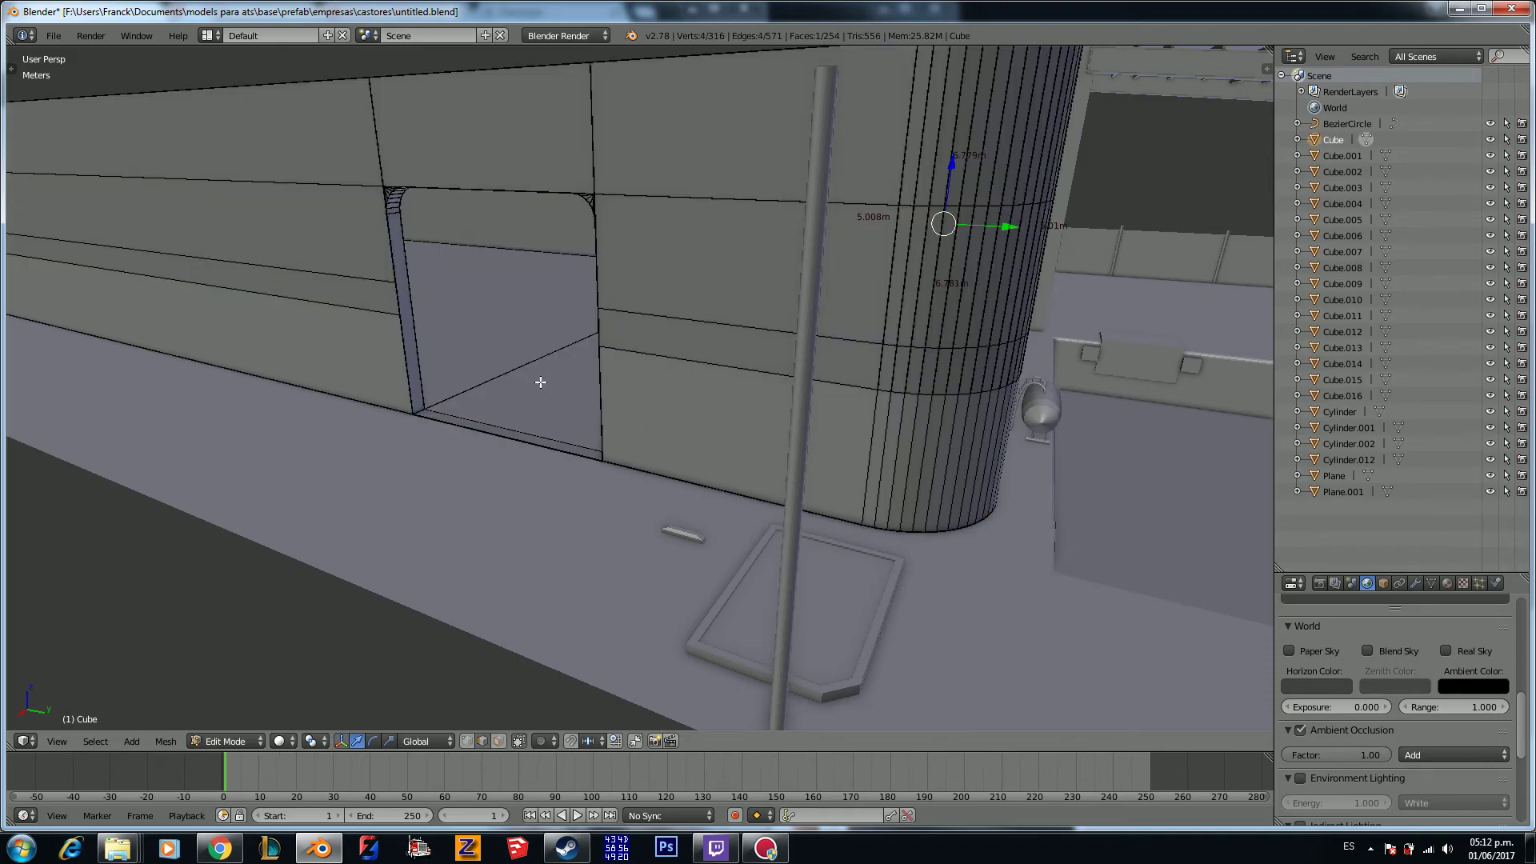
right_click(540, 391)
middle_click_drag(539, 391, 573, 407)
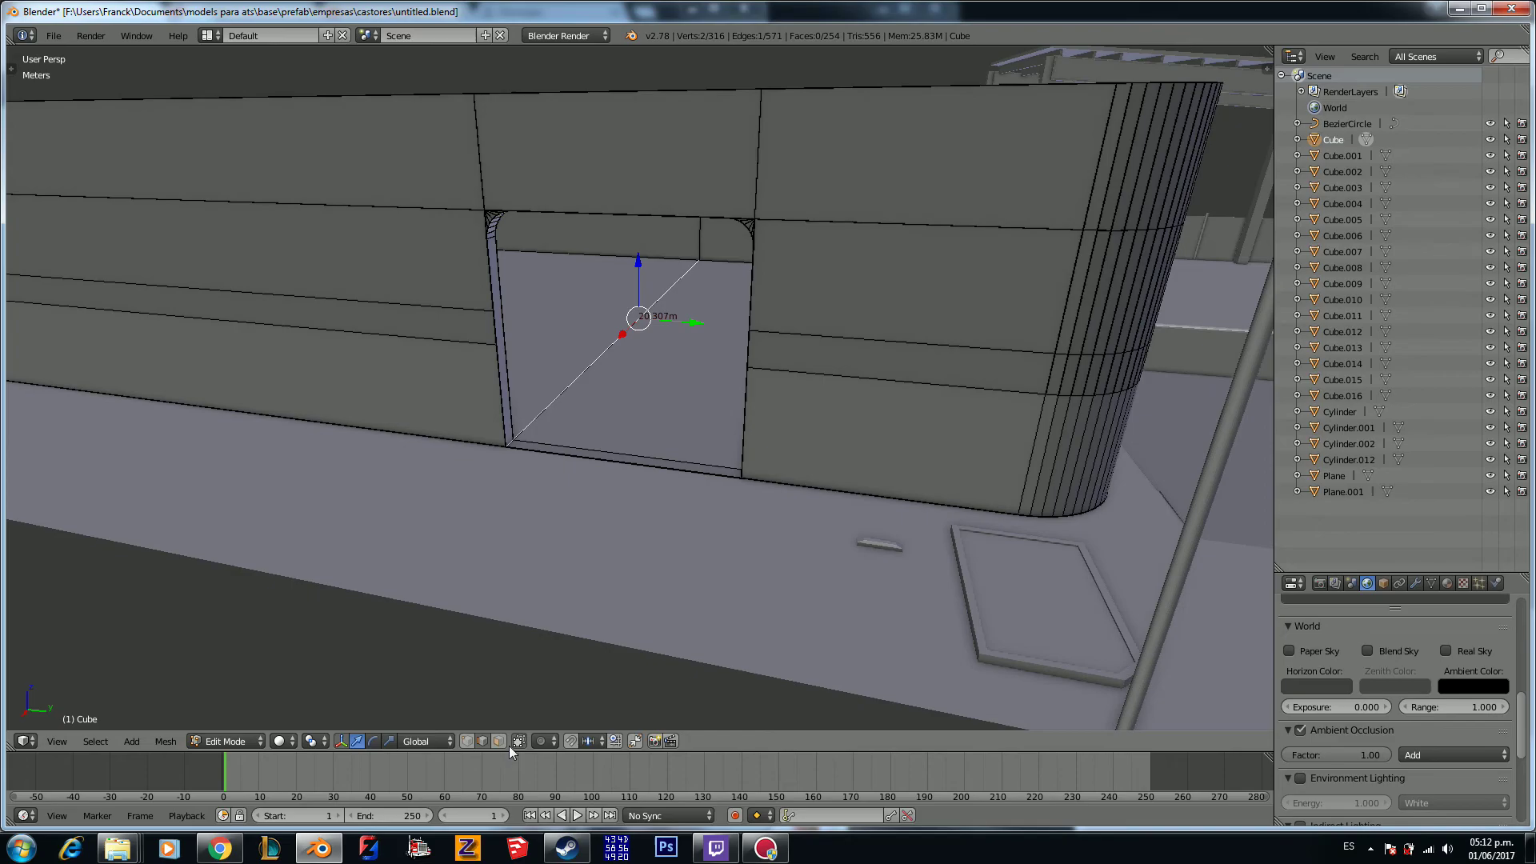
left_click(499, 742)
Step: Select the three floor faces at the base of the building, including the one seen through the large doorway
middle_click_drag(576, 554, 817, 422)
right_click(872, 323)
middle_click_drag(833, 356, 581, 364)
right_click(640, 368, "shift")
right_click(367, 301, "shift")
middle_click_drag(366, 302, 469, 297)
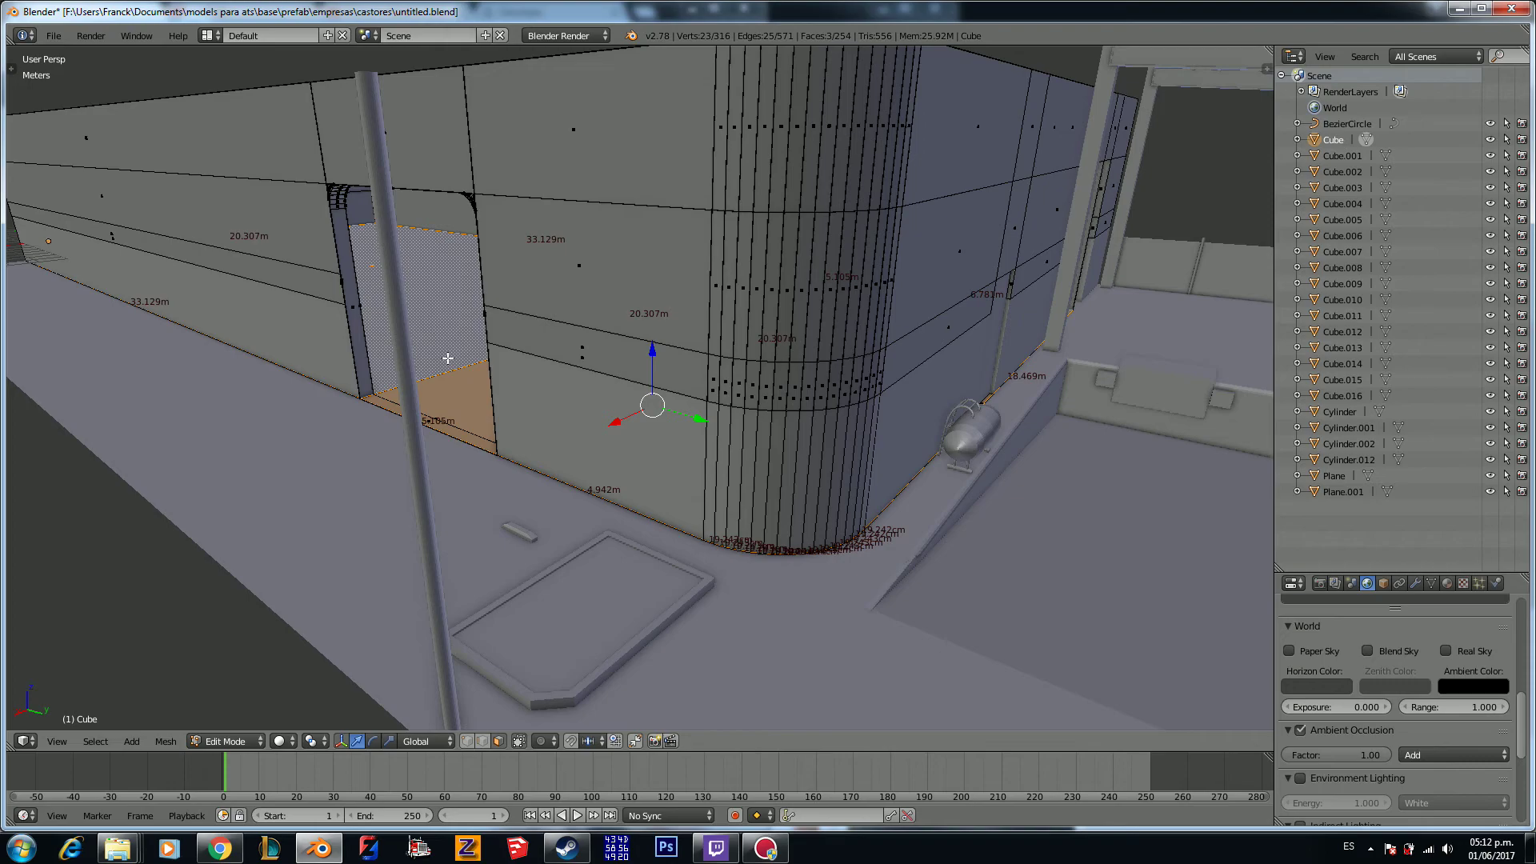
Step: Try to separate the selected floor faces into their own object
key("p")
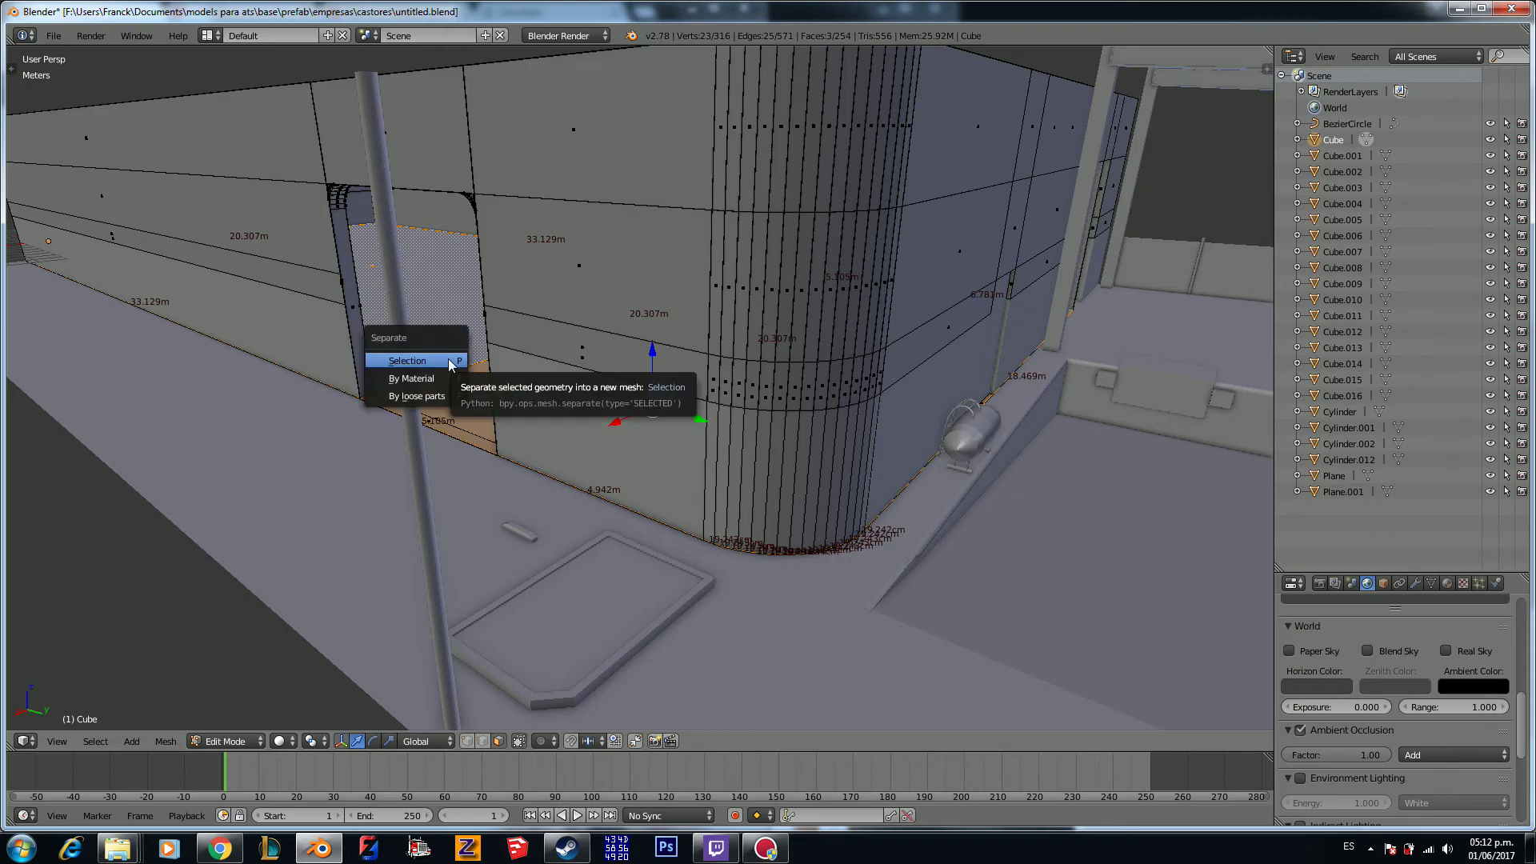
left_click(447, 357)
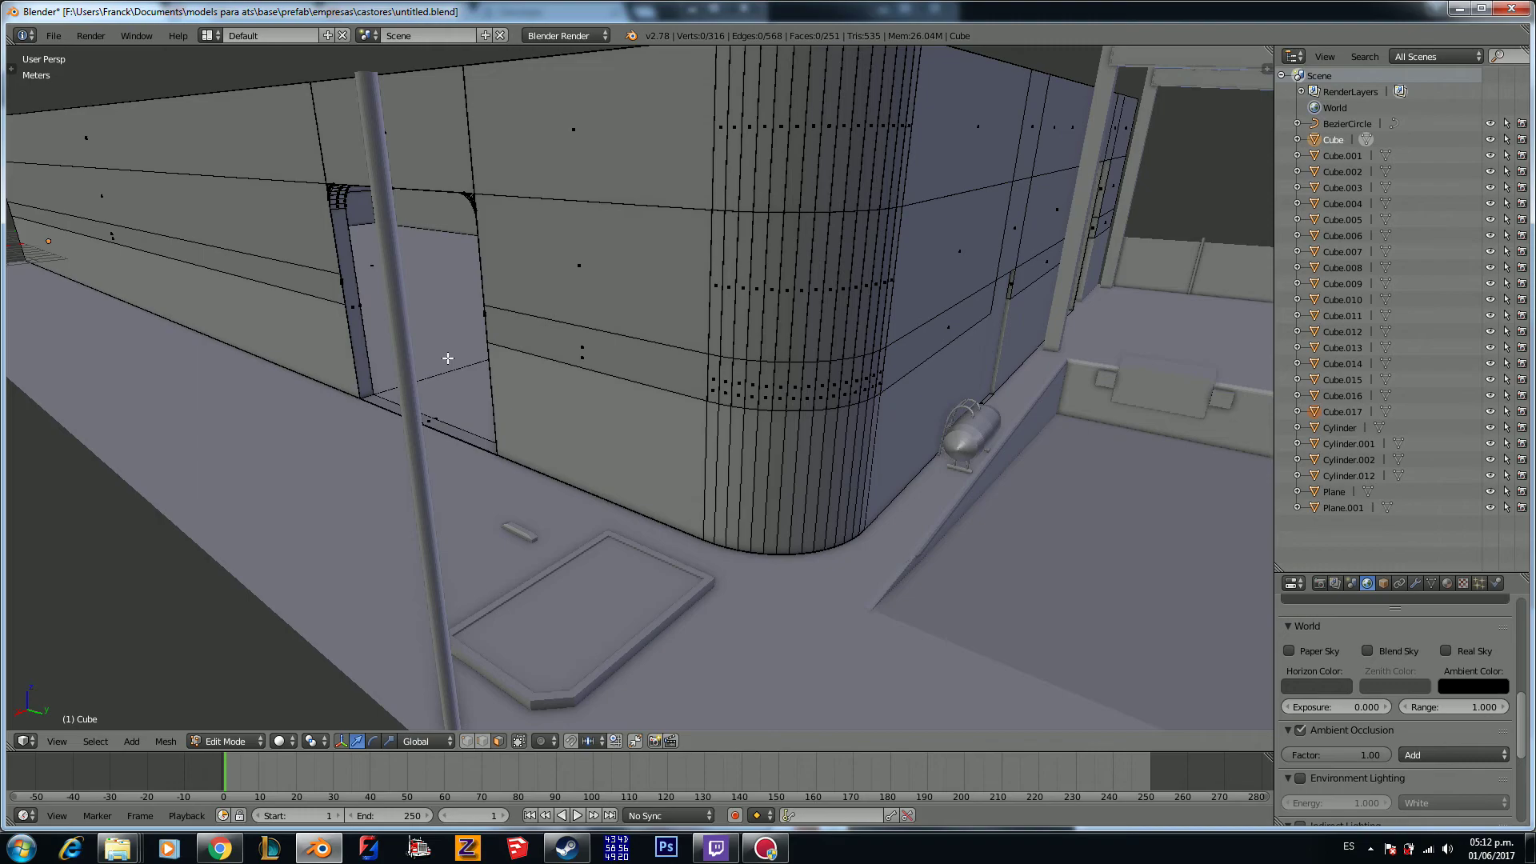
key("ctrl+z")
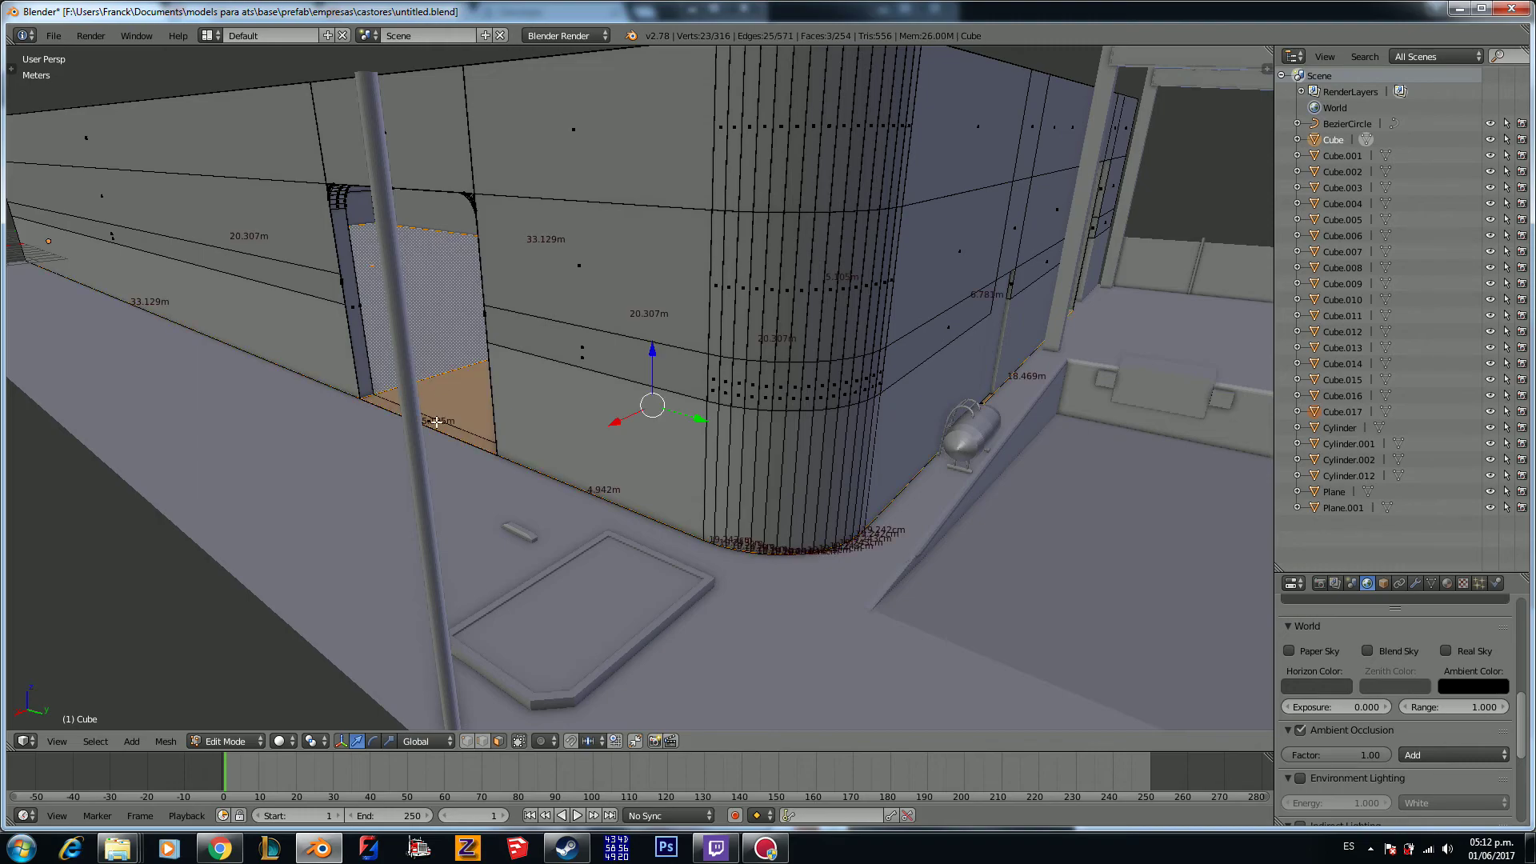
Step: Add the narrow threshold faces along the base of the large doorway to the floor face selection, using Circle Select in wireframe shading
right_click(432, 422, "shift")
right_click(435, 422, "shift")
key("c")
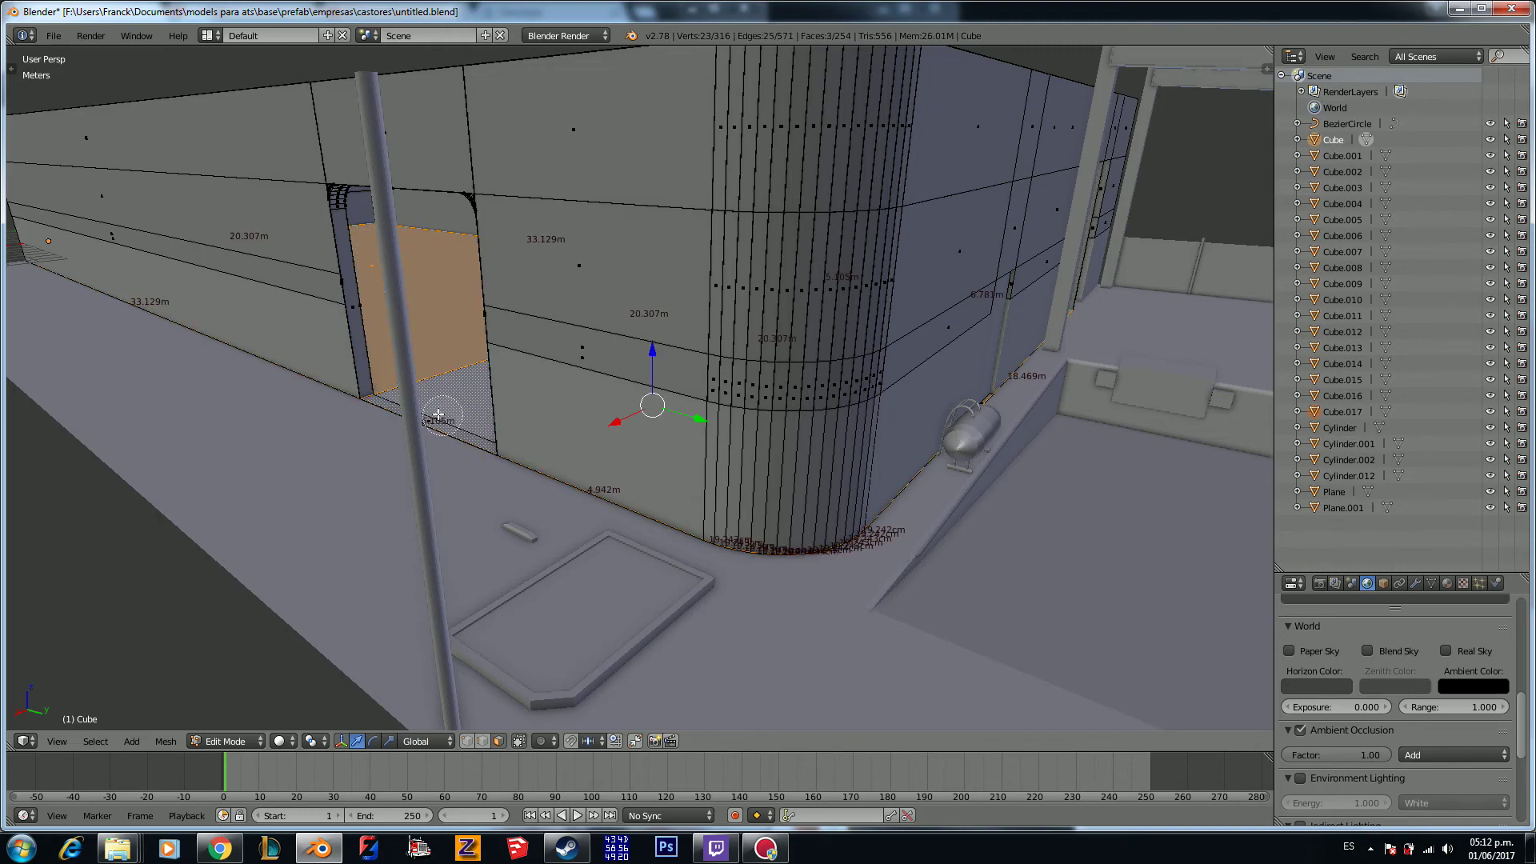
right_click(464, 400)
key("z")
key("c")
left_click_drag(460, 400, 426, 421)
right_click(456, 413)
mouse_move(456, 413)
middle_mouse_down()
mouse_move(574, 417)
mouse_move(559, 424)
middle_mouse_up()
key("z")
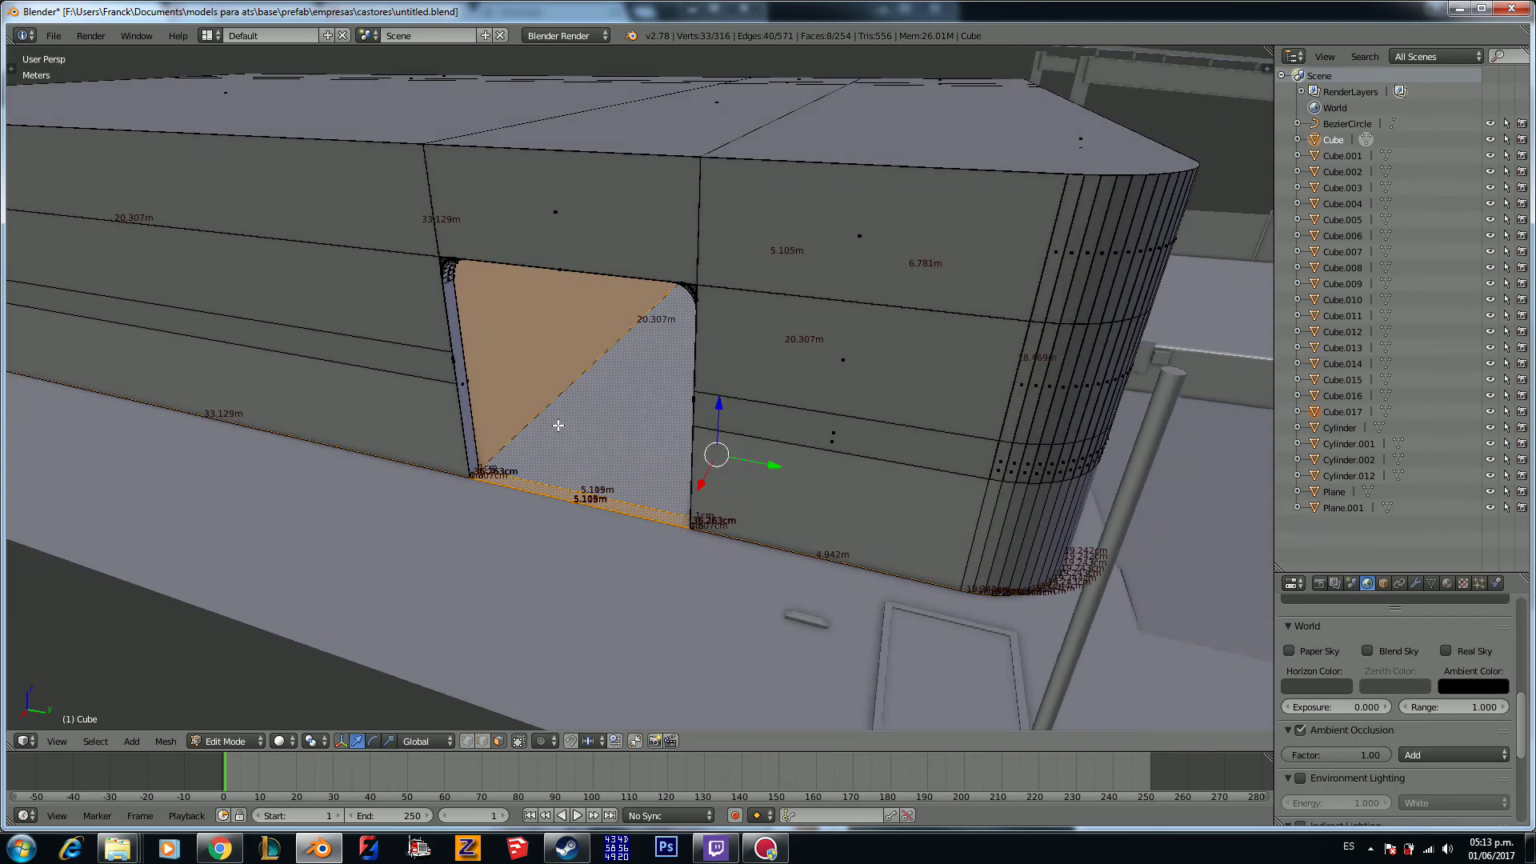
Step: Separate the selected floor and threshold faces into a new object and leave Edit Mode
key("p")
left_click(558, 424)
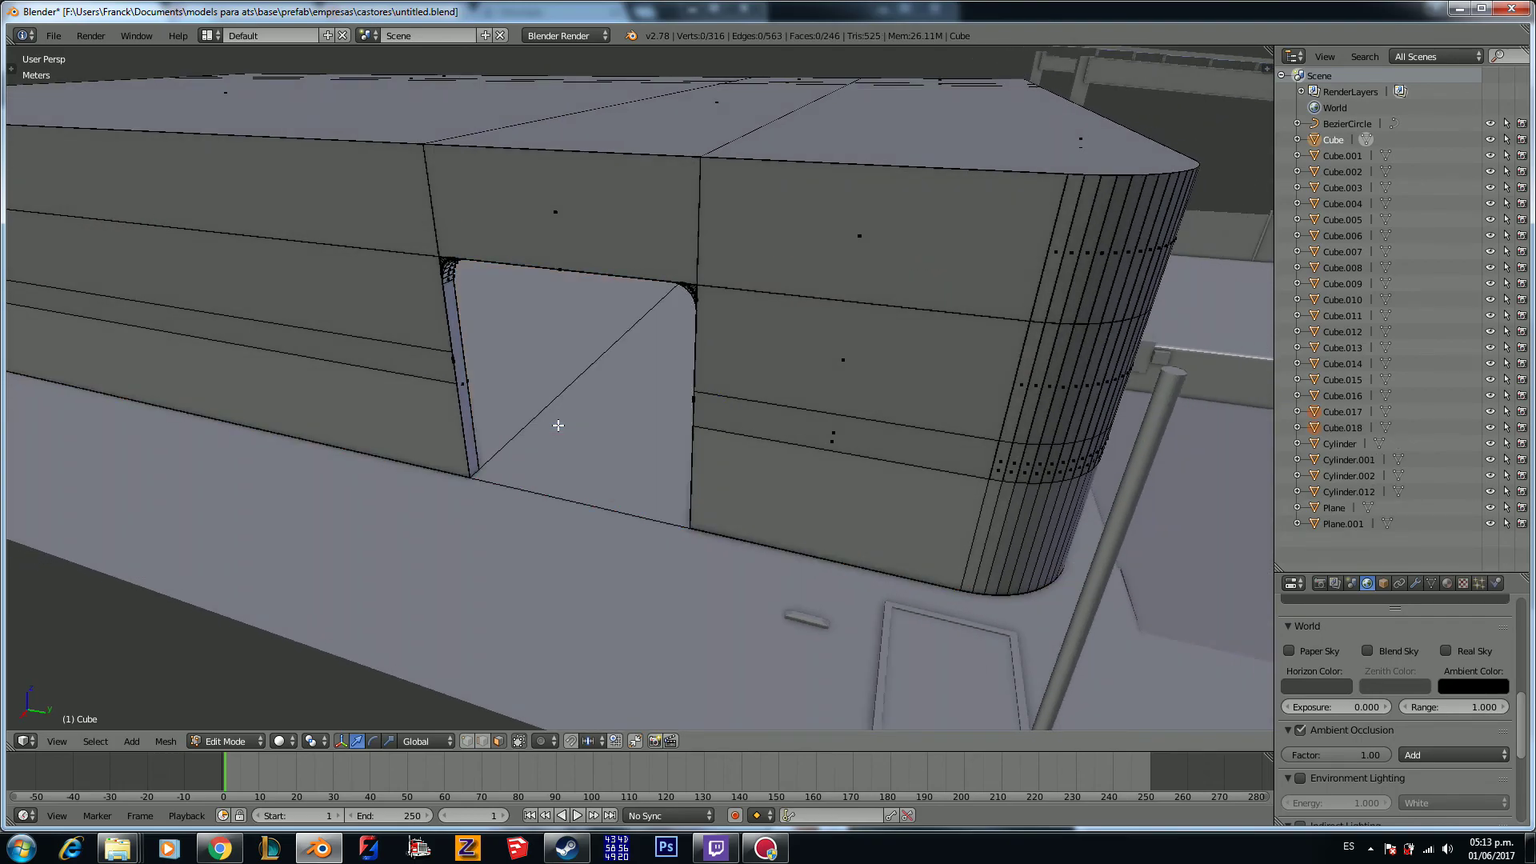
key("Tab")
Step: Select the separated floor pieces at the doorway and join them into one object
right_click(596, 444)
right_click(607, 449)
right_click(611, 454)
right_click(611, 454)
middle_click_drag(606, 461, 464, 485)
right_click(426, 496, "shift")
key("ctrl+j")
right_click(487, 414)
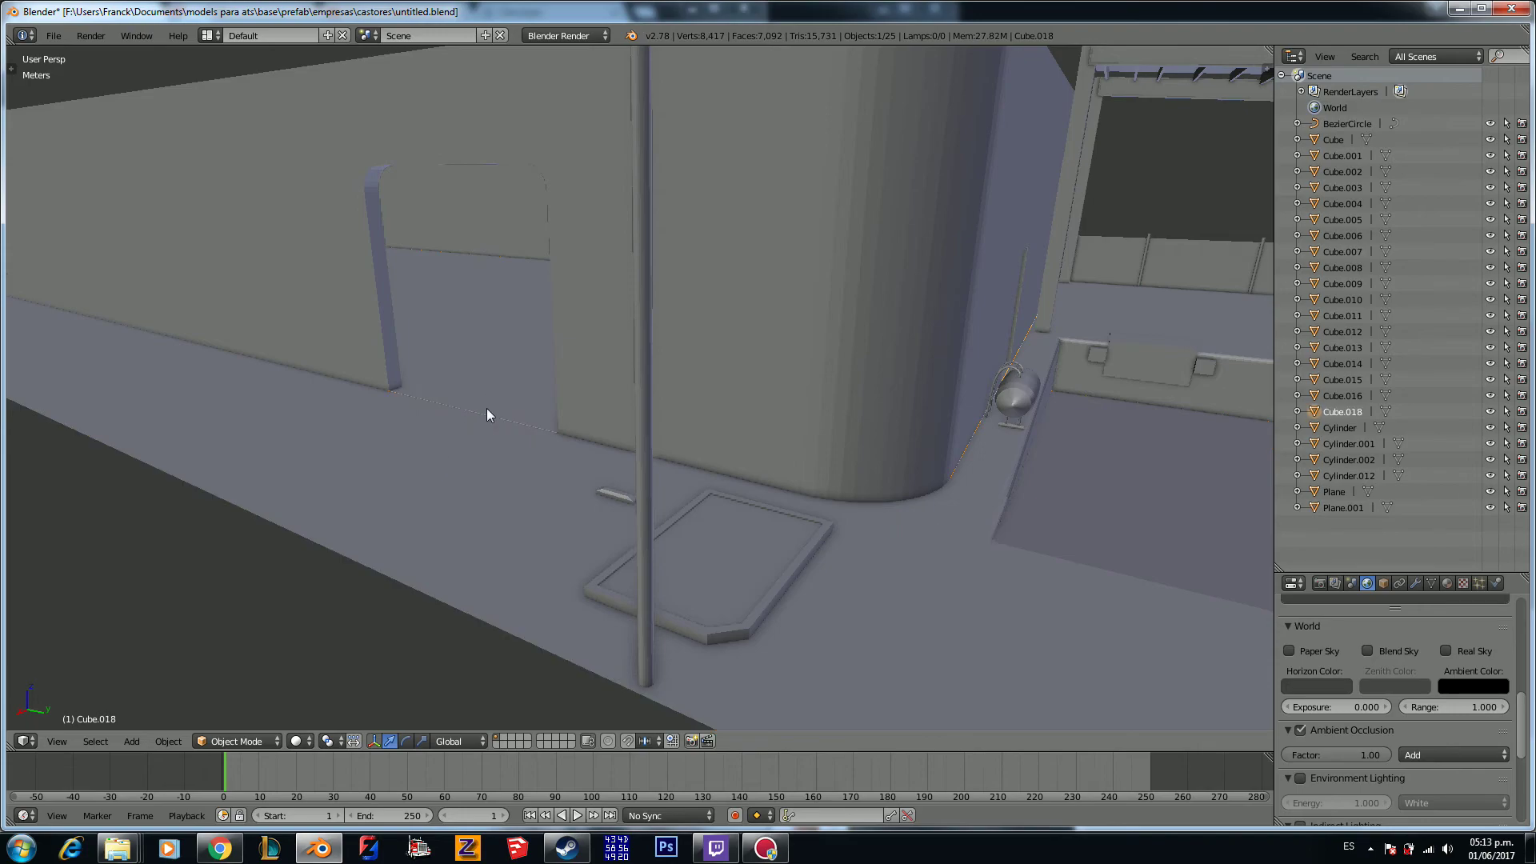
Step: Raise the joined floor object above the roof and check the ground mesh at the doorway in Edit Mode
scroll(619, 433, "down", 6)
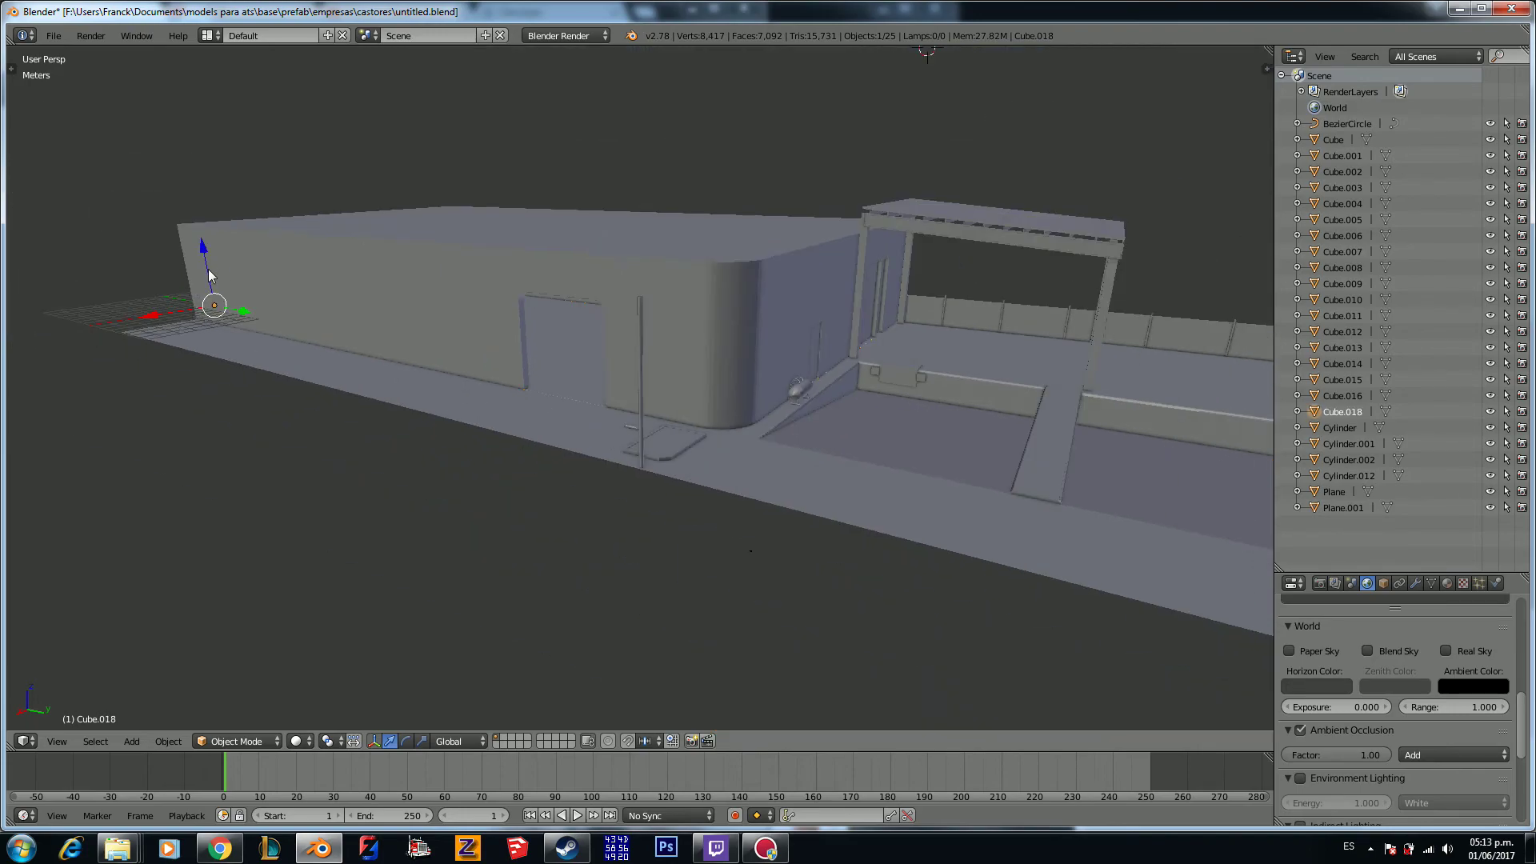
left_click_drag(205, 270, 258, 82)
middle_click_drag(532, 258, 574, 395)
right_click(584, 397)
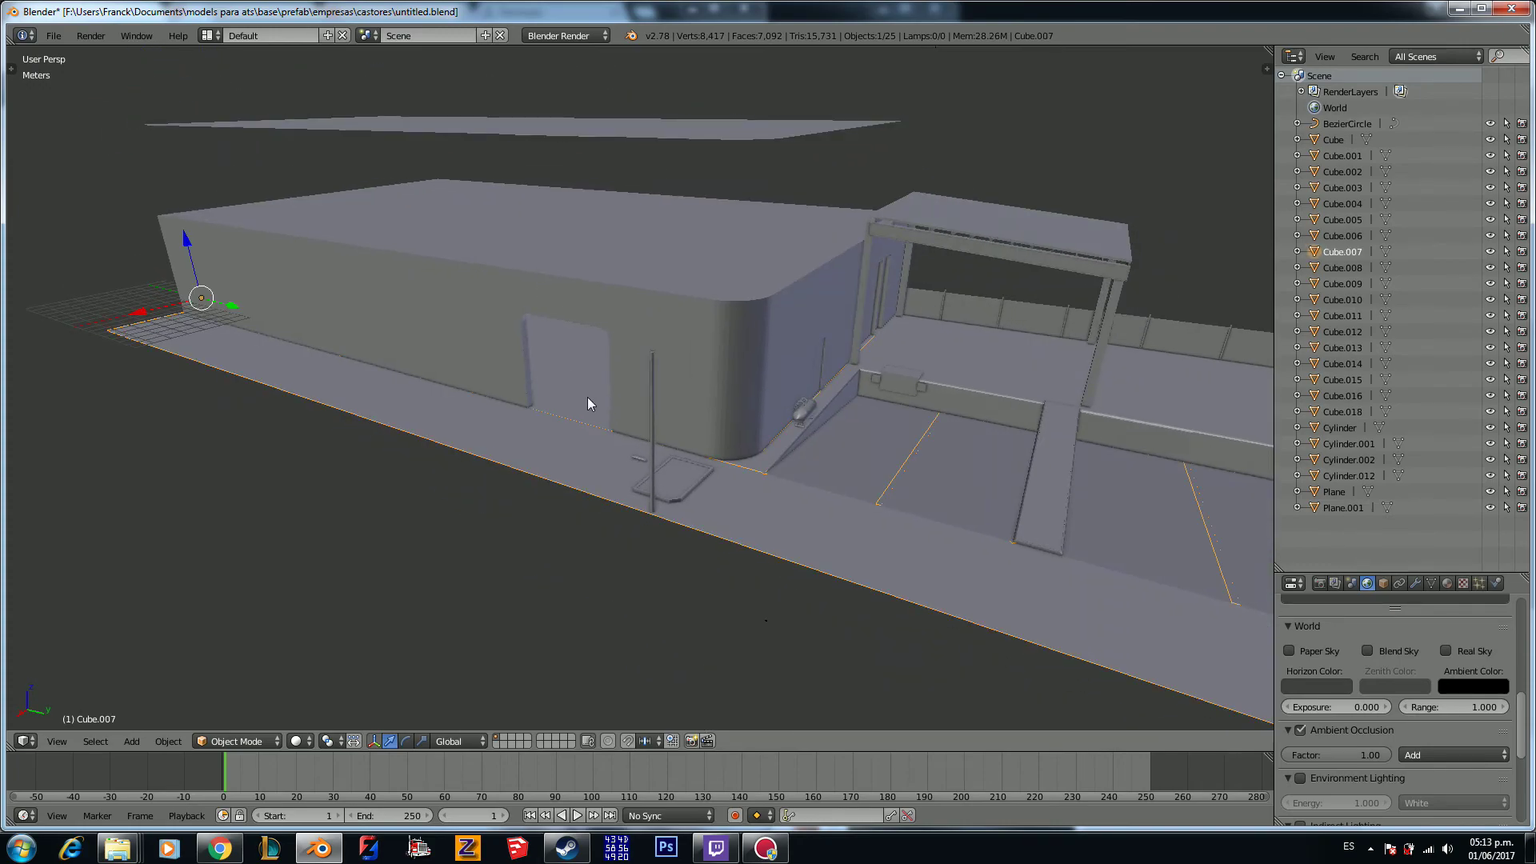
key("Tab")
right_click(582, 384)
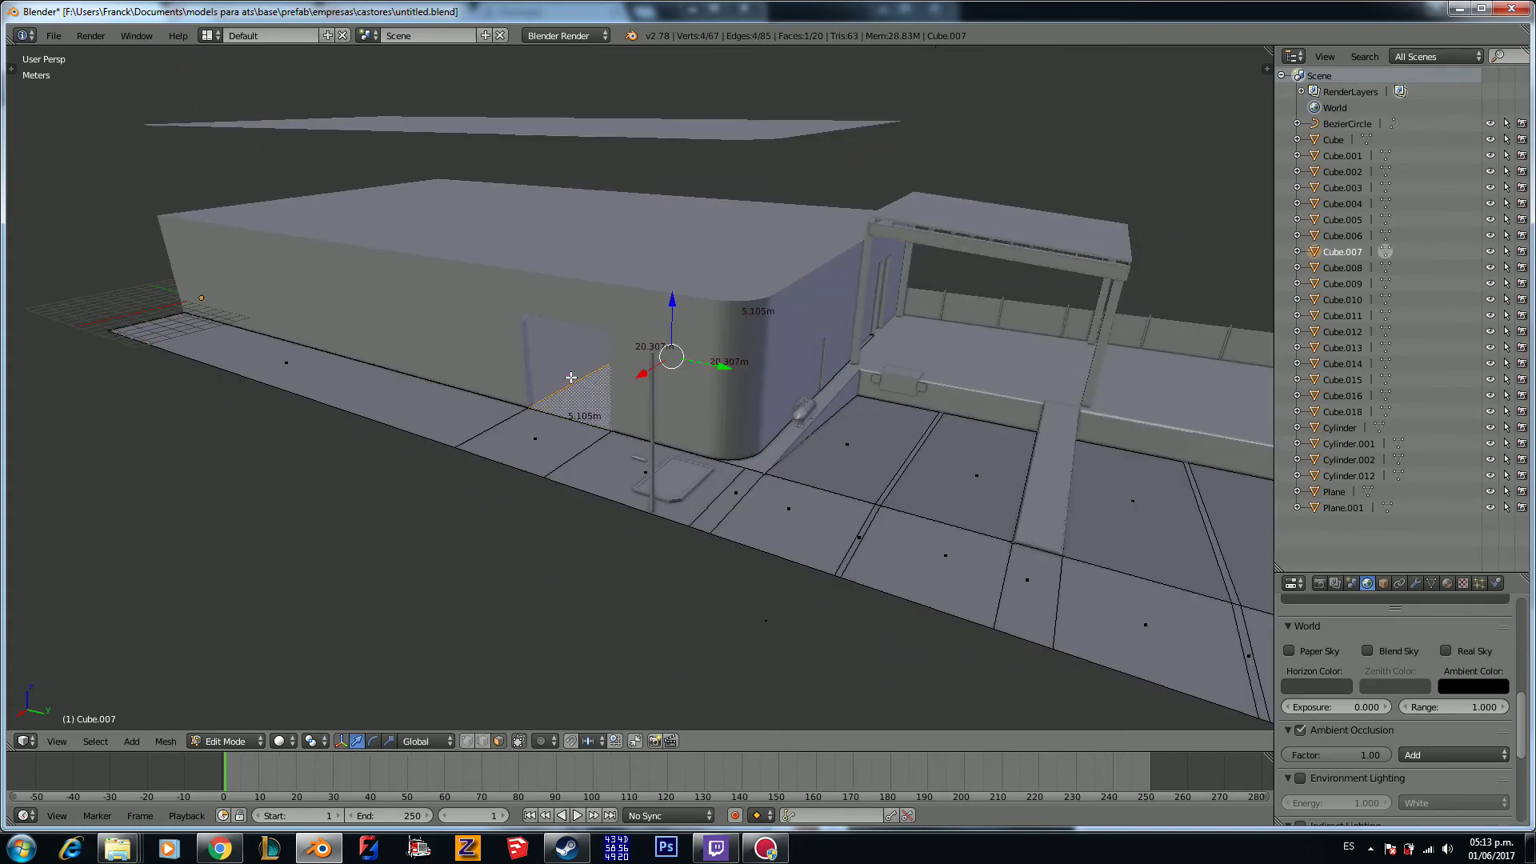
right_click(555, 374)
key("Tab")
Step: Delete the raised floor object above the building's roof
scroll(564, 376, "down", 2)
right_click(598, 236)
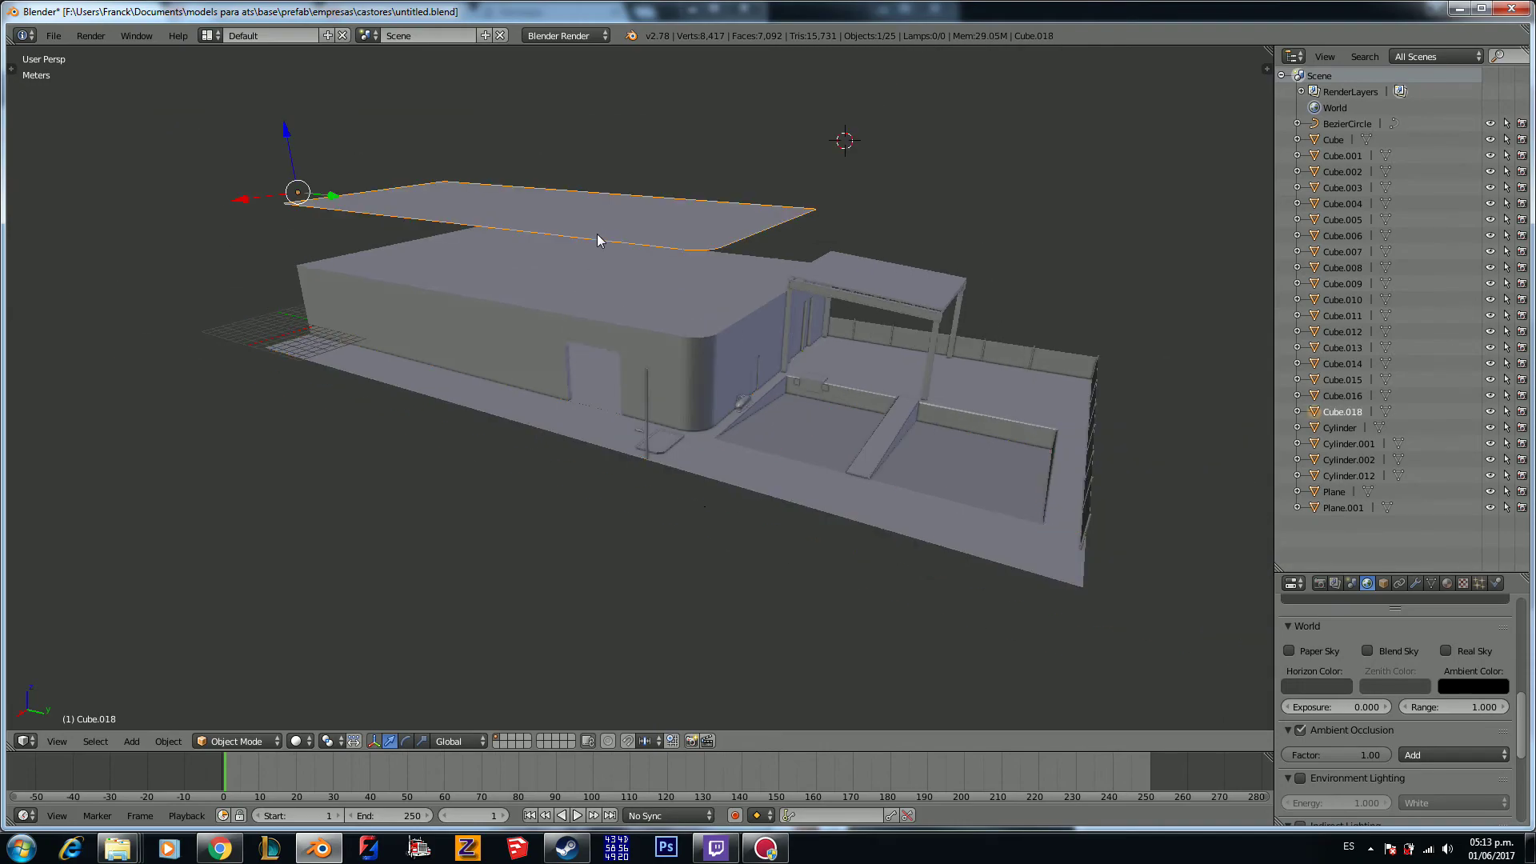
key("Delete")
scroll(601, 360, "up", 6)
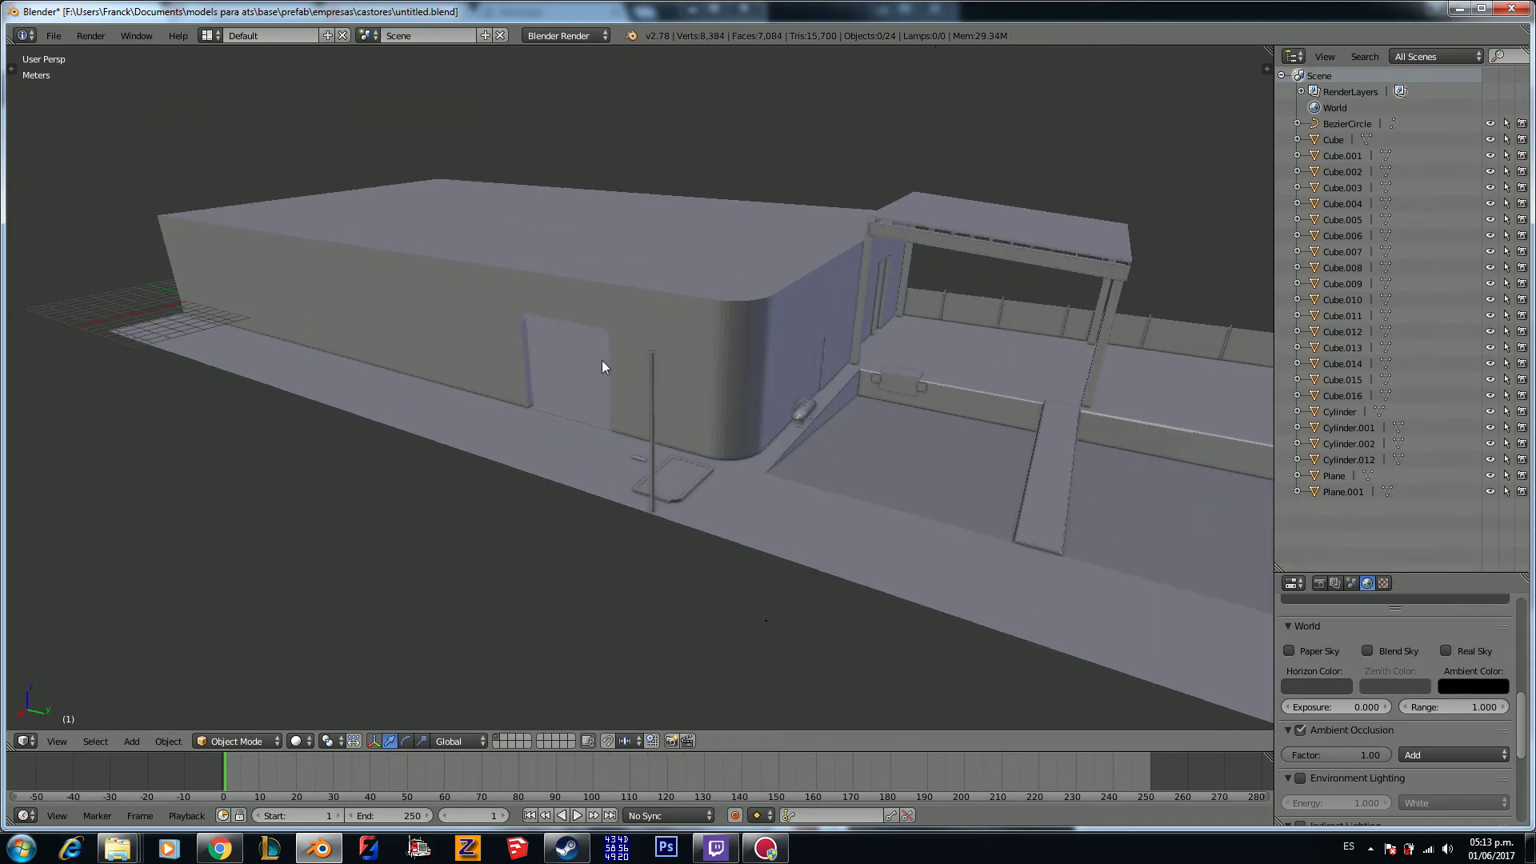
middle_click_drag(631, 370, 534, 361)
scroll(659, 355, "down", 2)
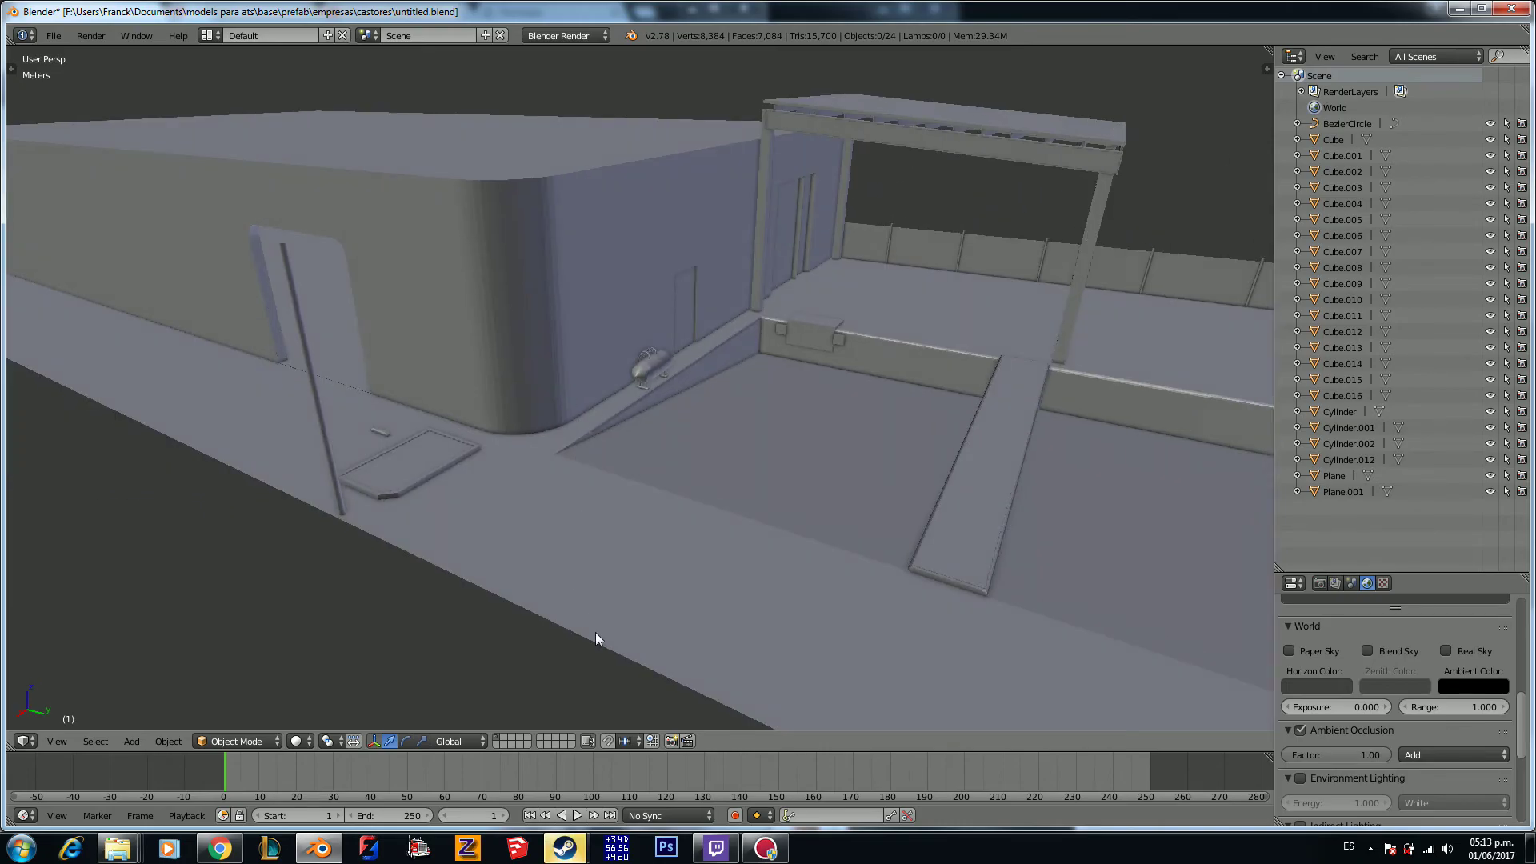
Step: Bring up the Steam update notice and close it without restarting Steam
mouse_move(565, 848)
left_click(625, 778)
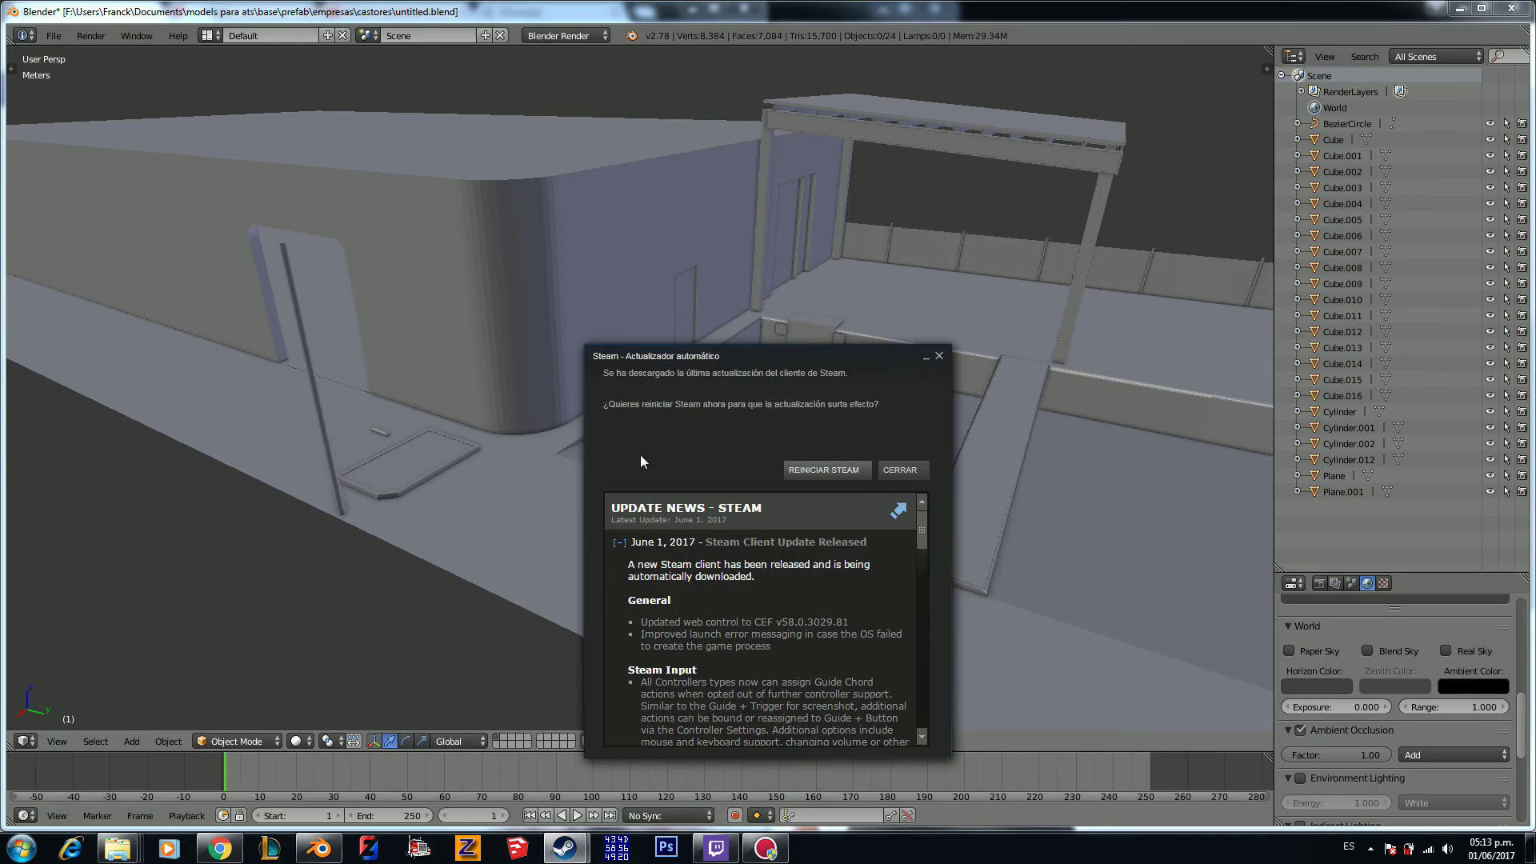
left_click(899, 469)
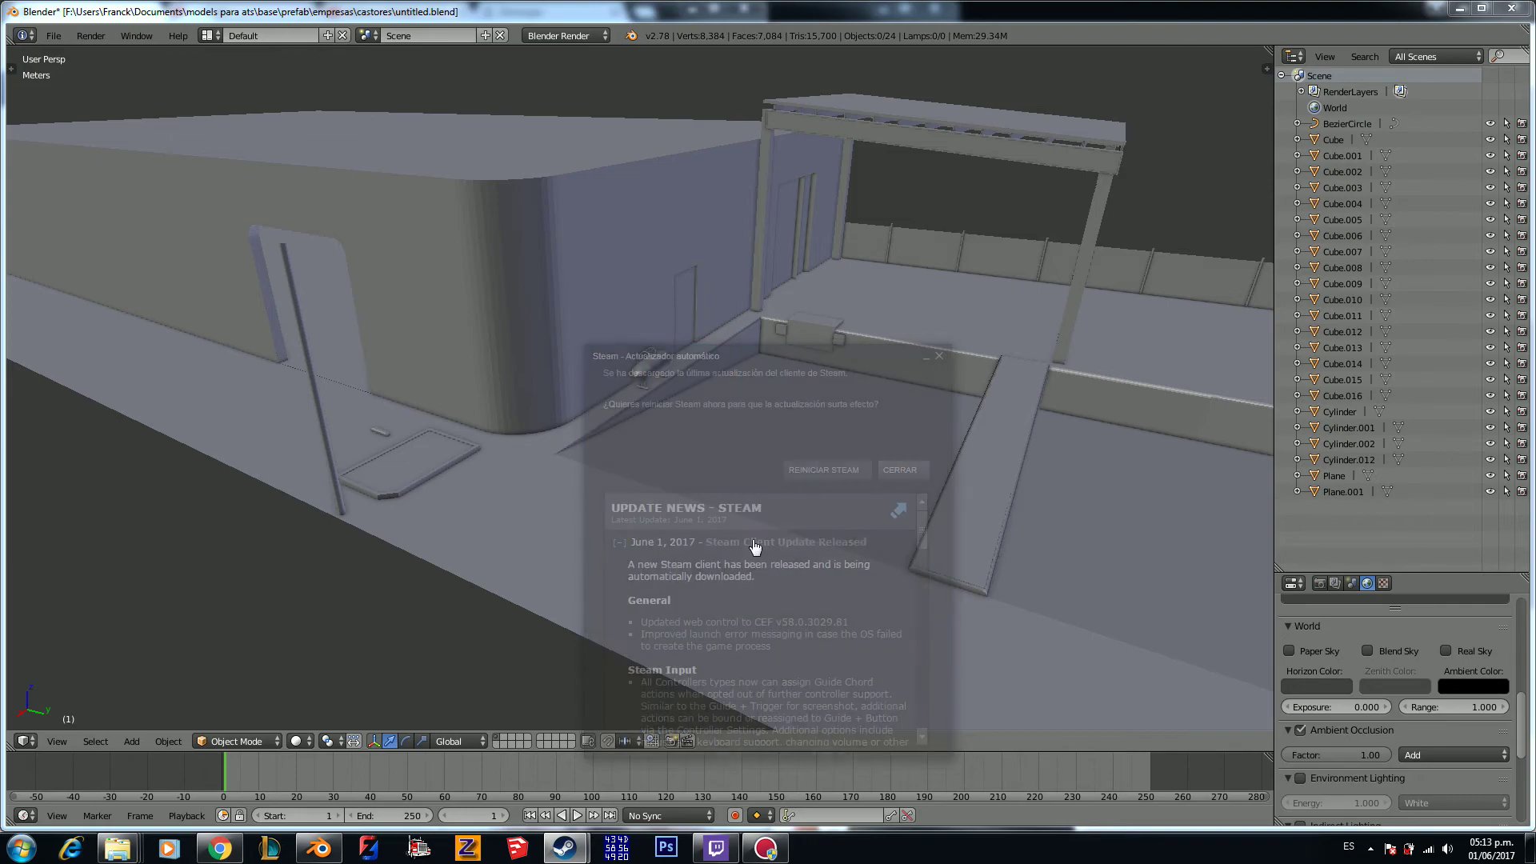
Step: Delete the BezierCircle object from the scene
scroll(614, 427, "down", 2)
scroll(614, 427, "down", 1)
middle_click_drag(627, 462, 560, 459)
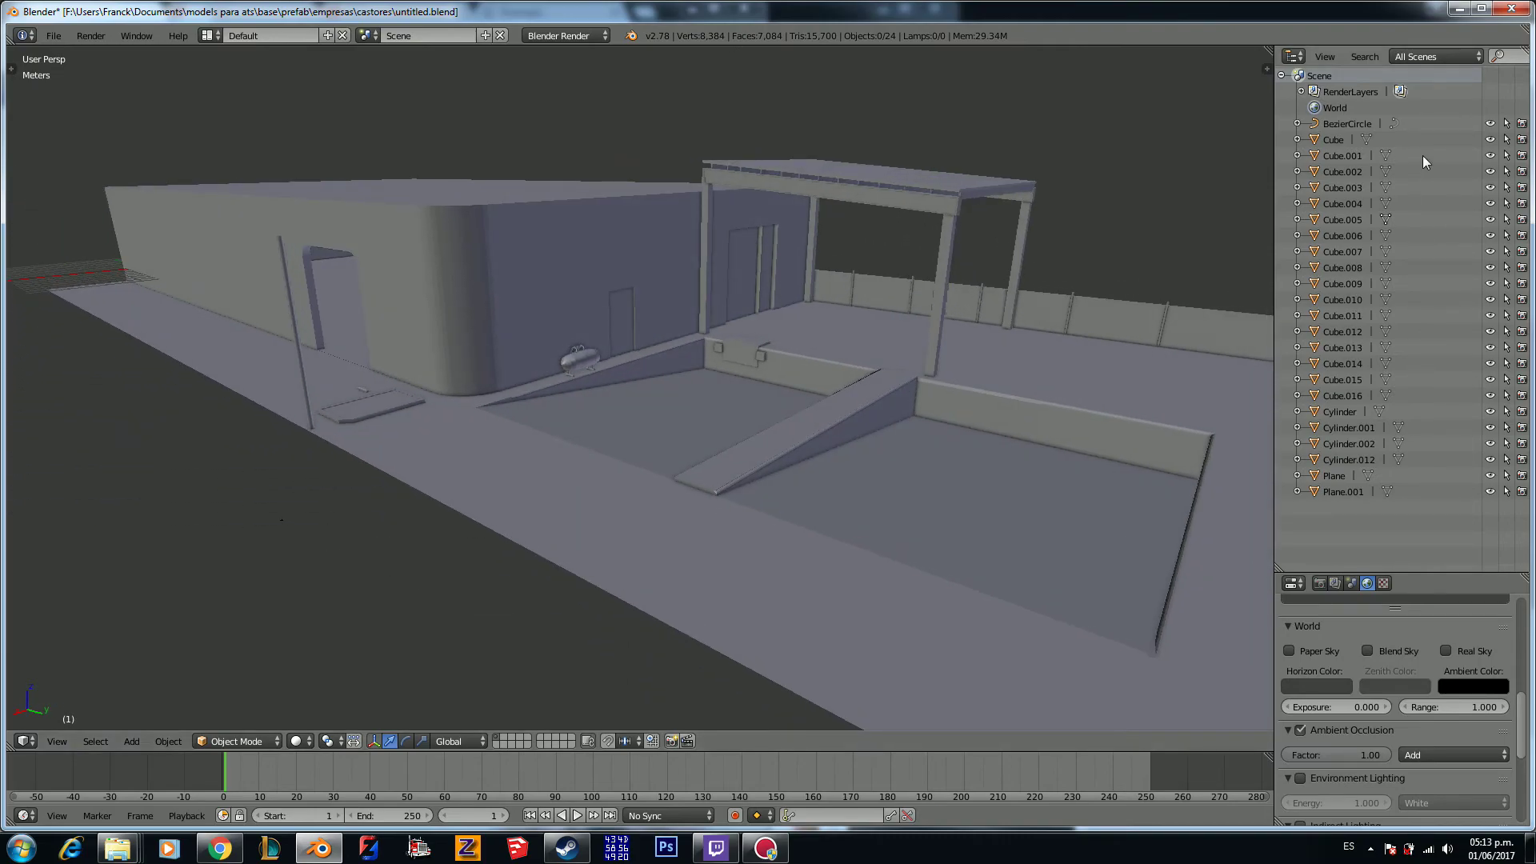
left_click(1350, 125)
scroll(792, 464, "up", 2)
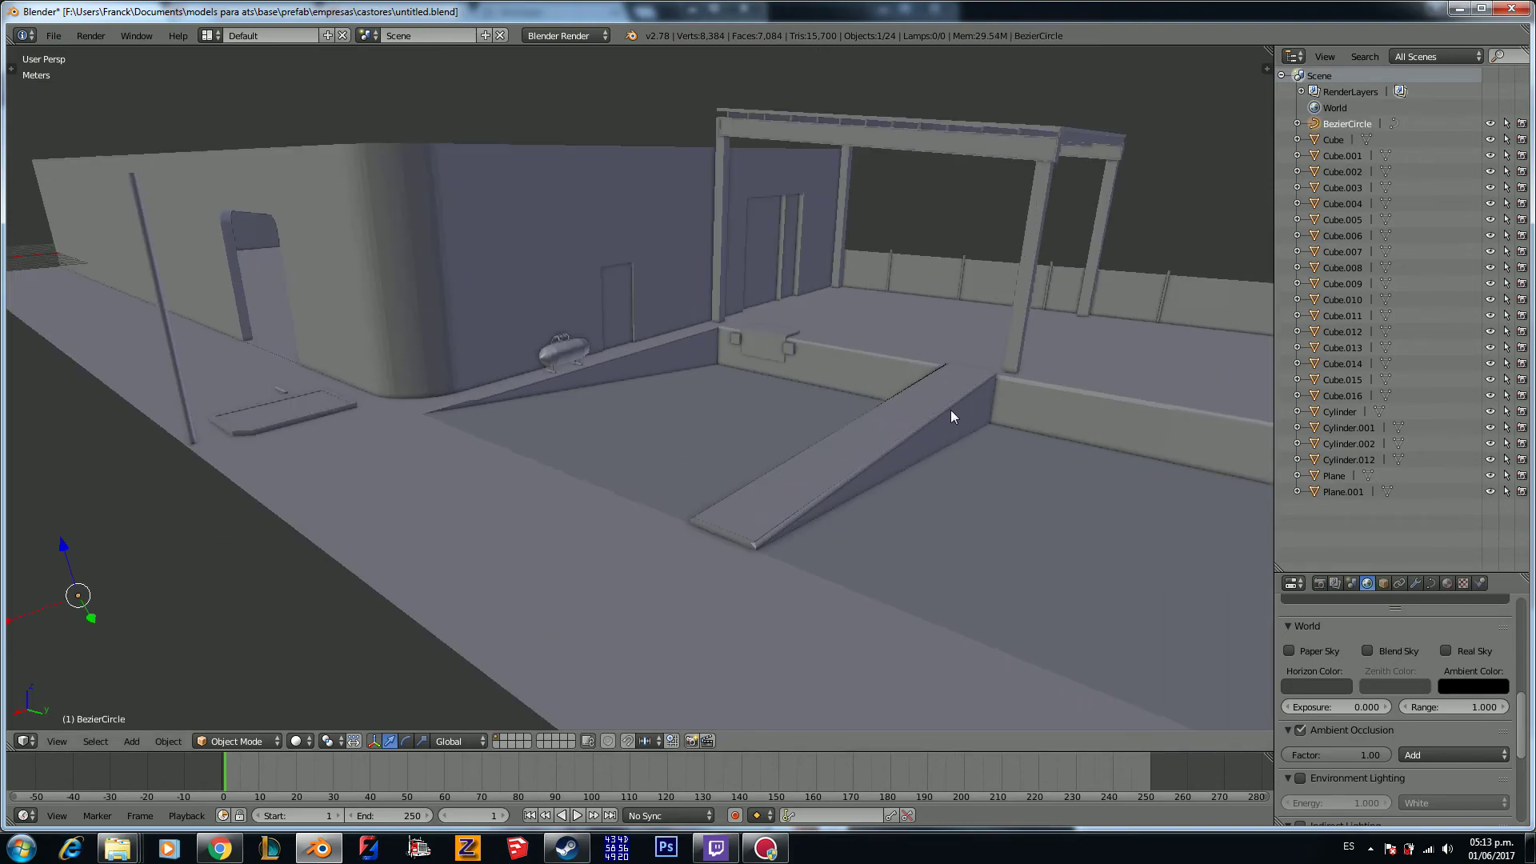
right_click(1355, 124)
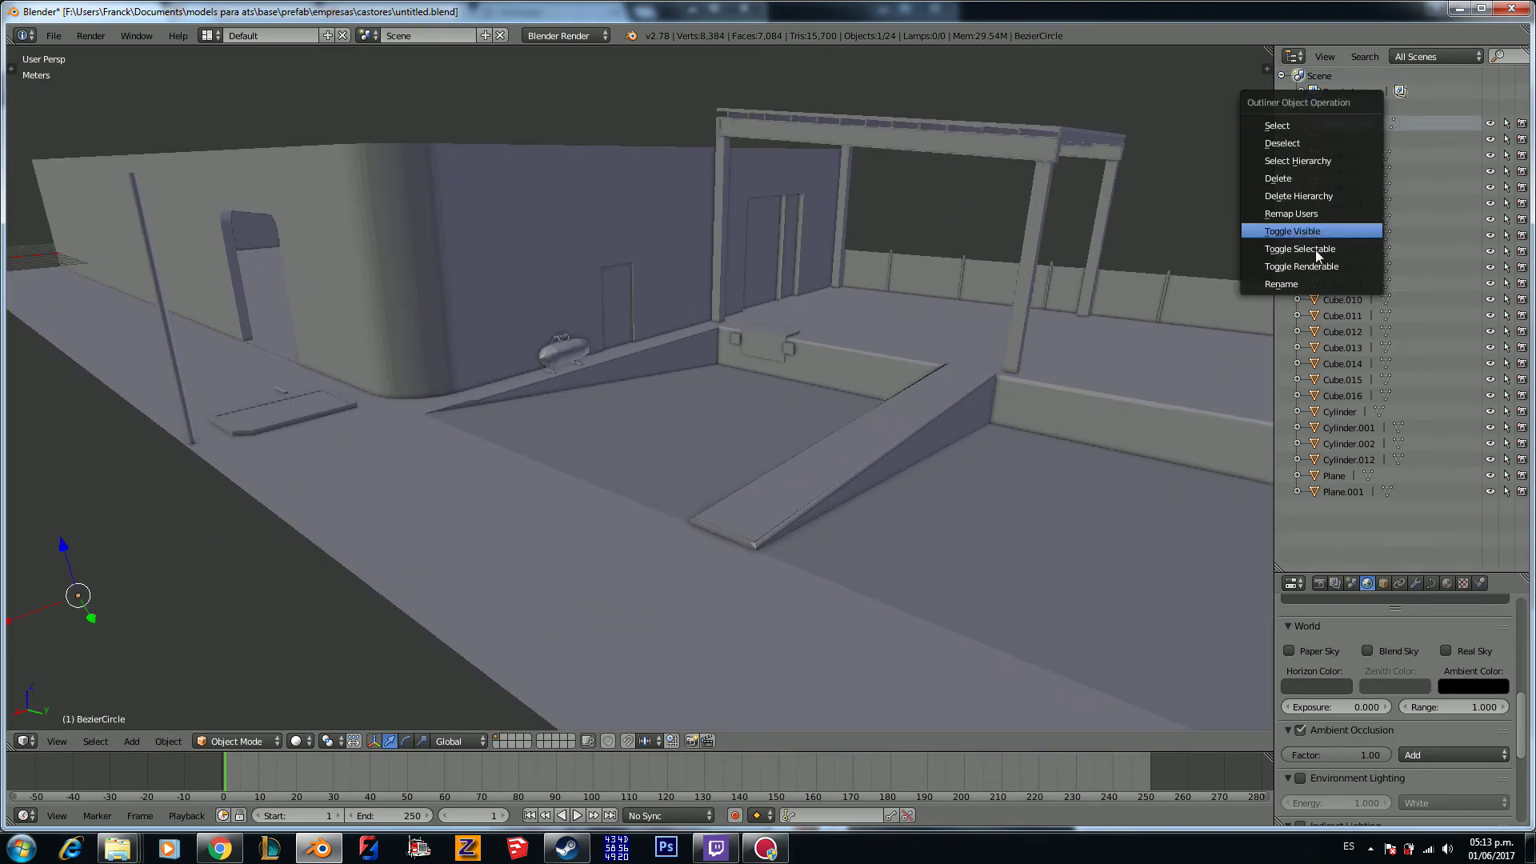
left_click(1310, 175)
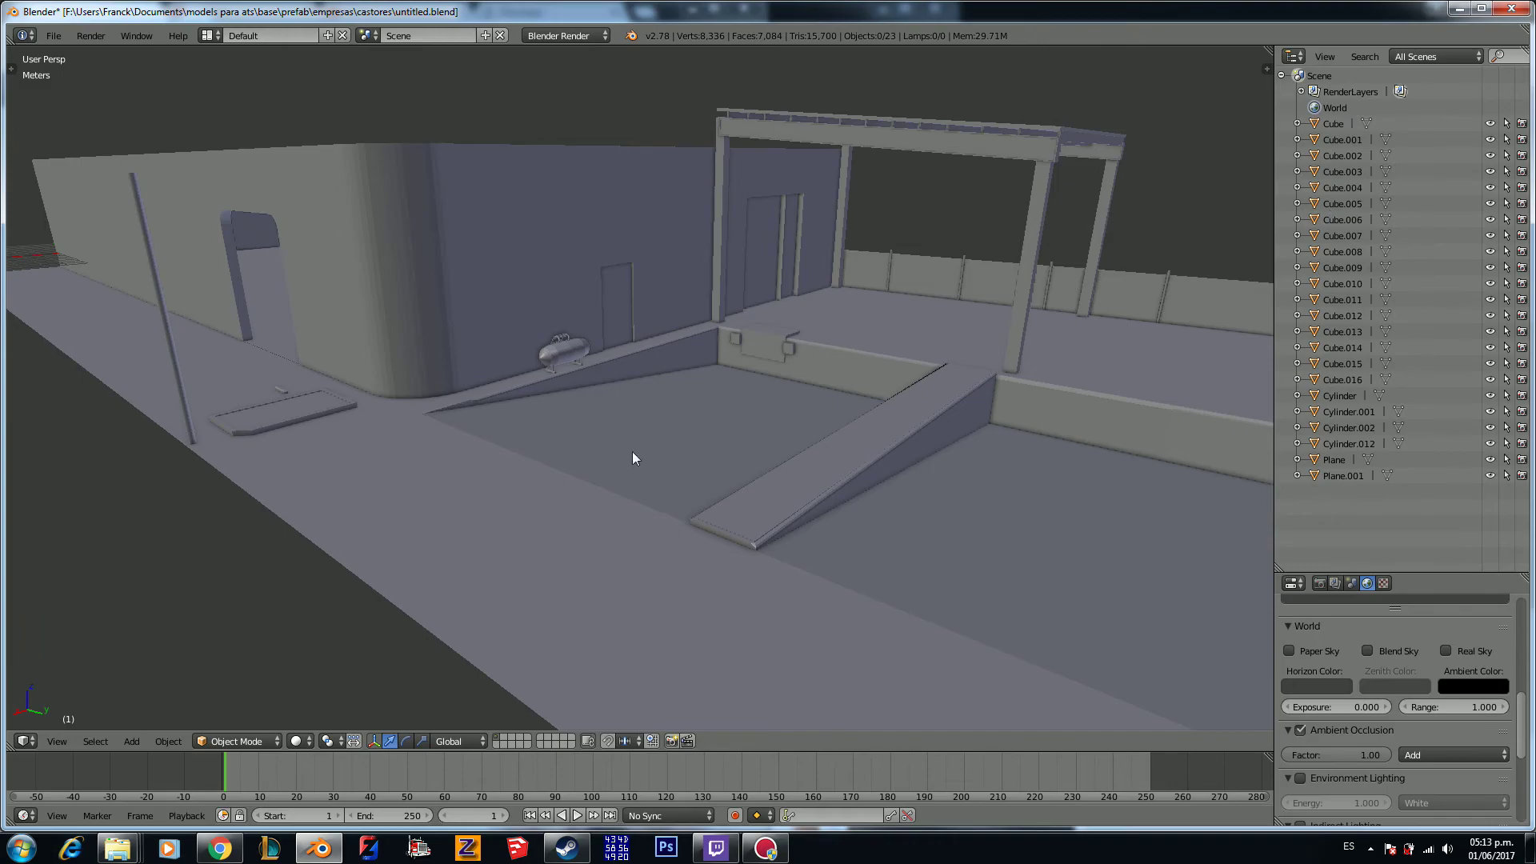
scroll(631, 457, "down", 8)
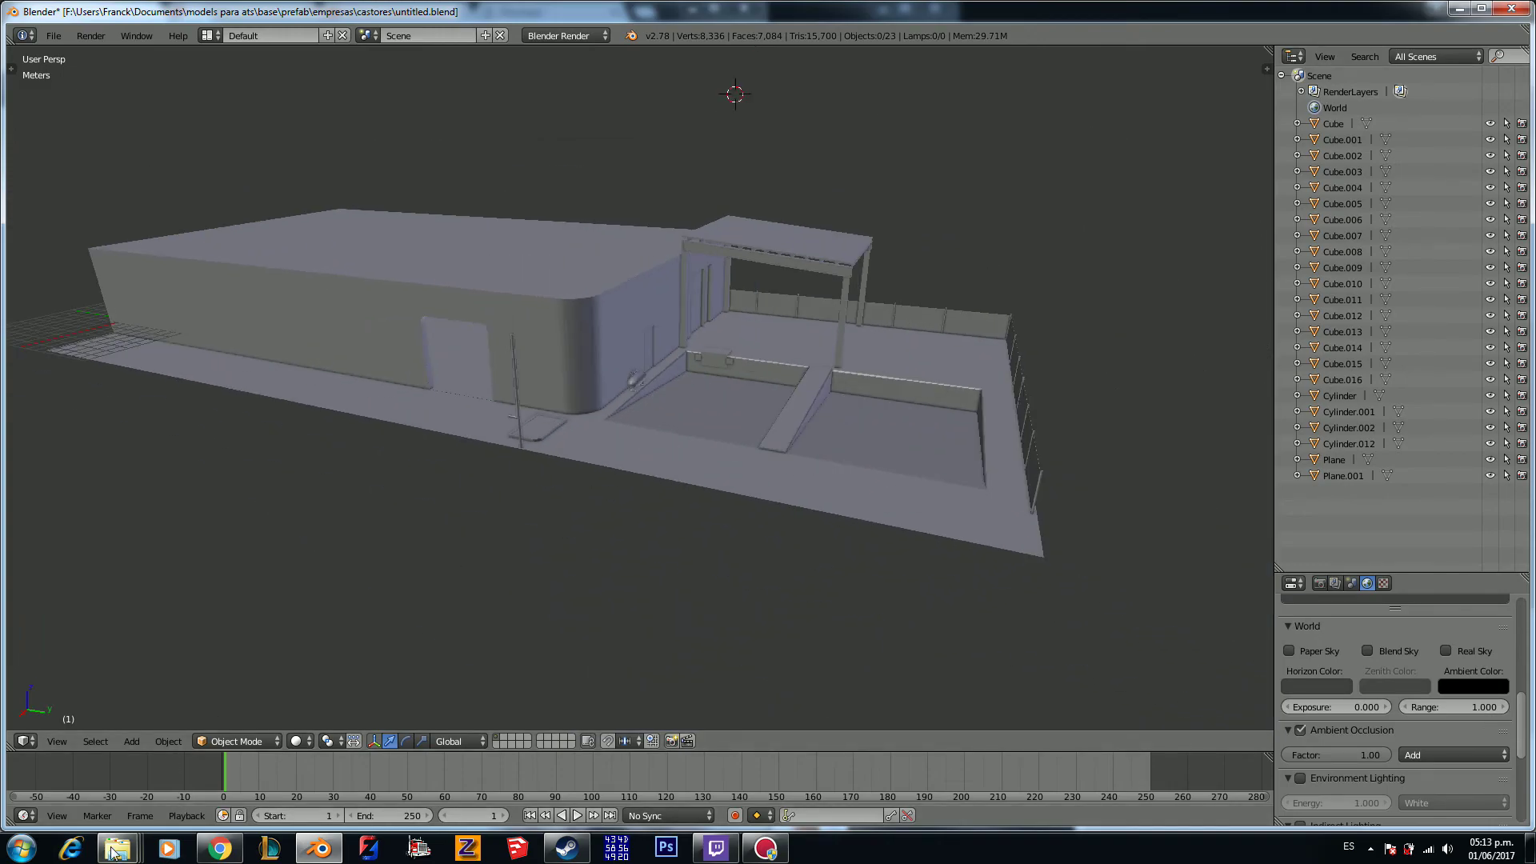
Step: Switch to the castores folder in Windows Explorer and examine its TGA texture files from 2.tga to terreno.tga
mouse_move(116, 849)
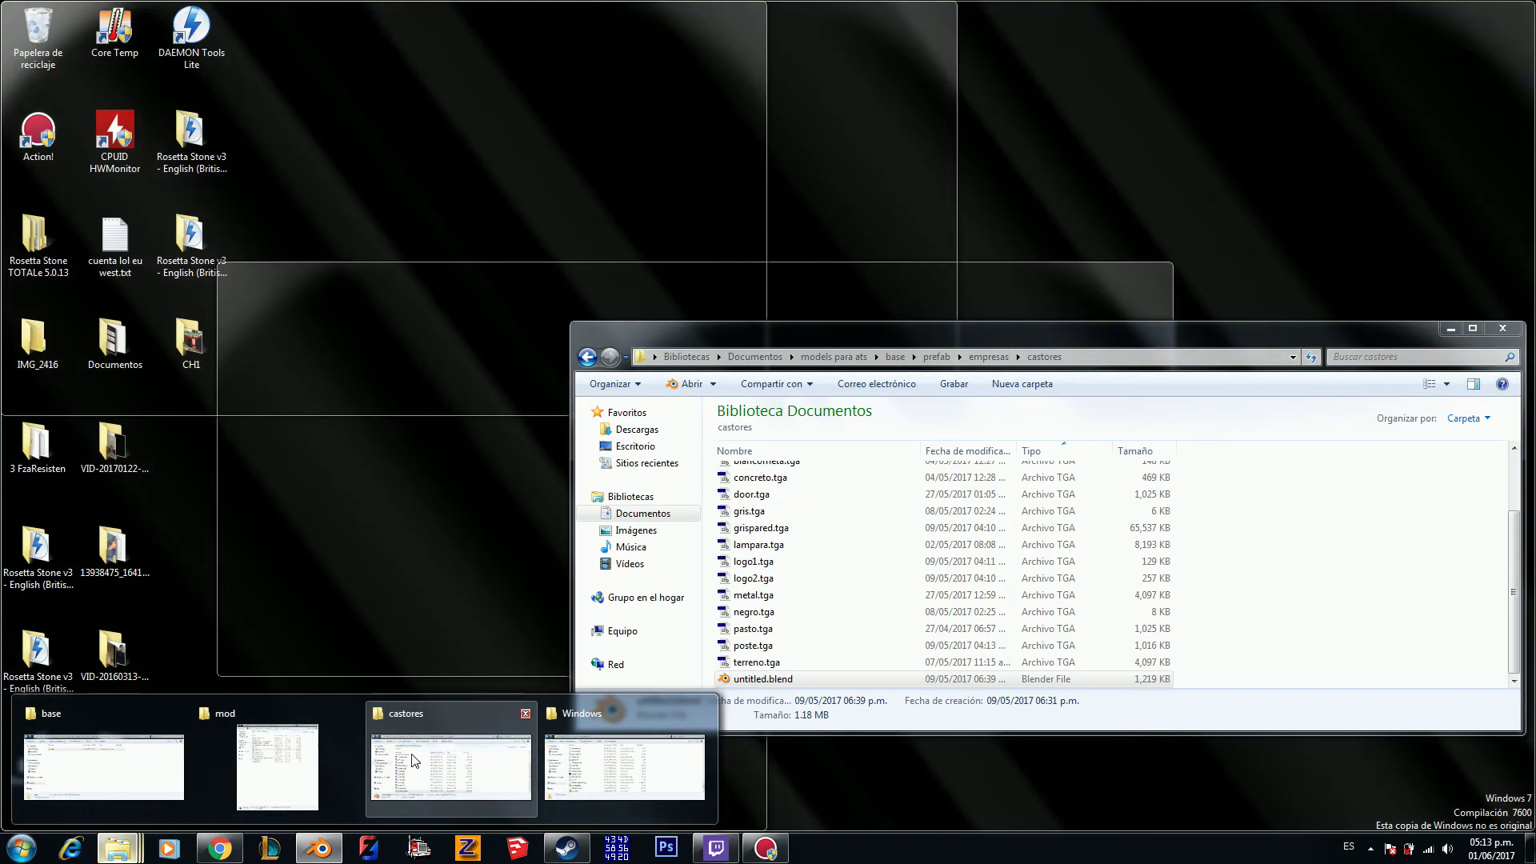
left_click(415, 760)
left_click(887, 545)
scroll(886, 559, "up", 2)
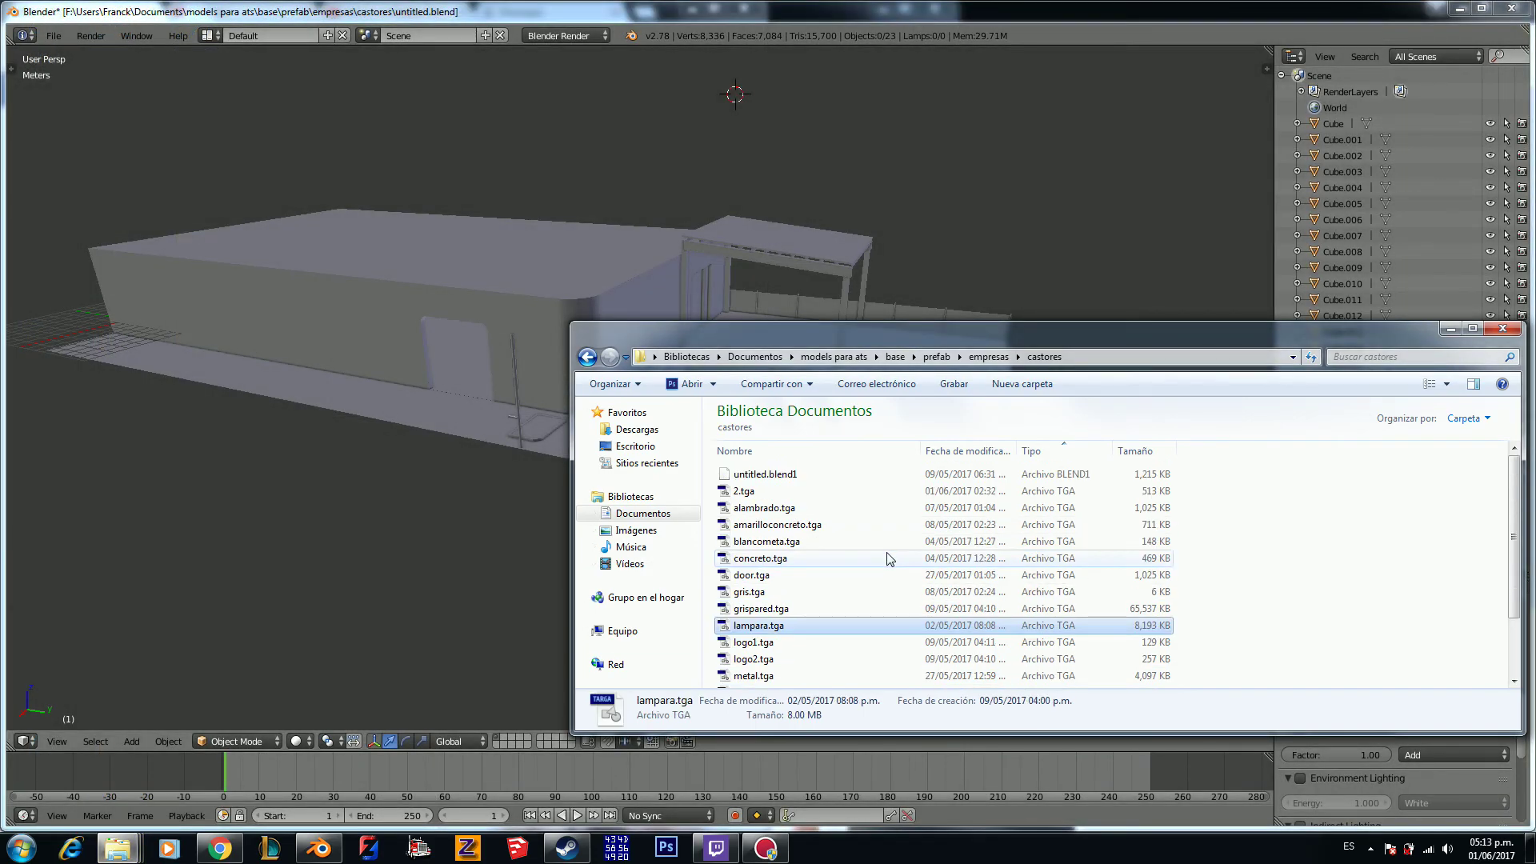
scroll(888, 557, "down", 2)
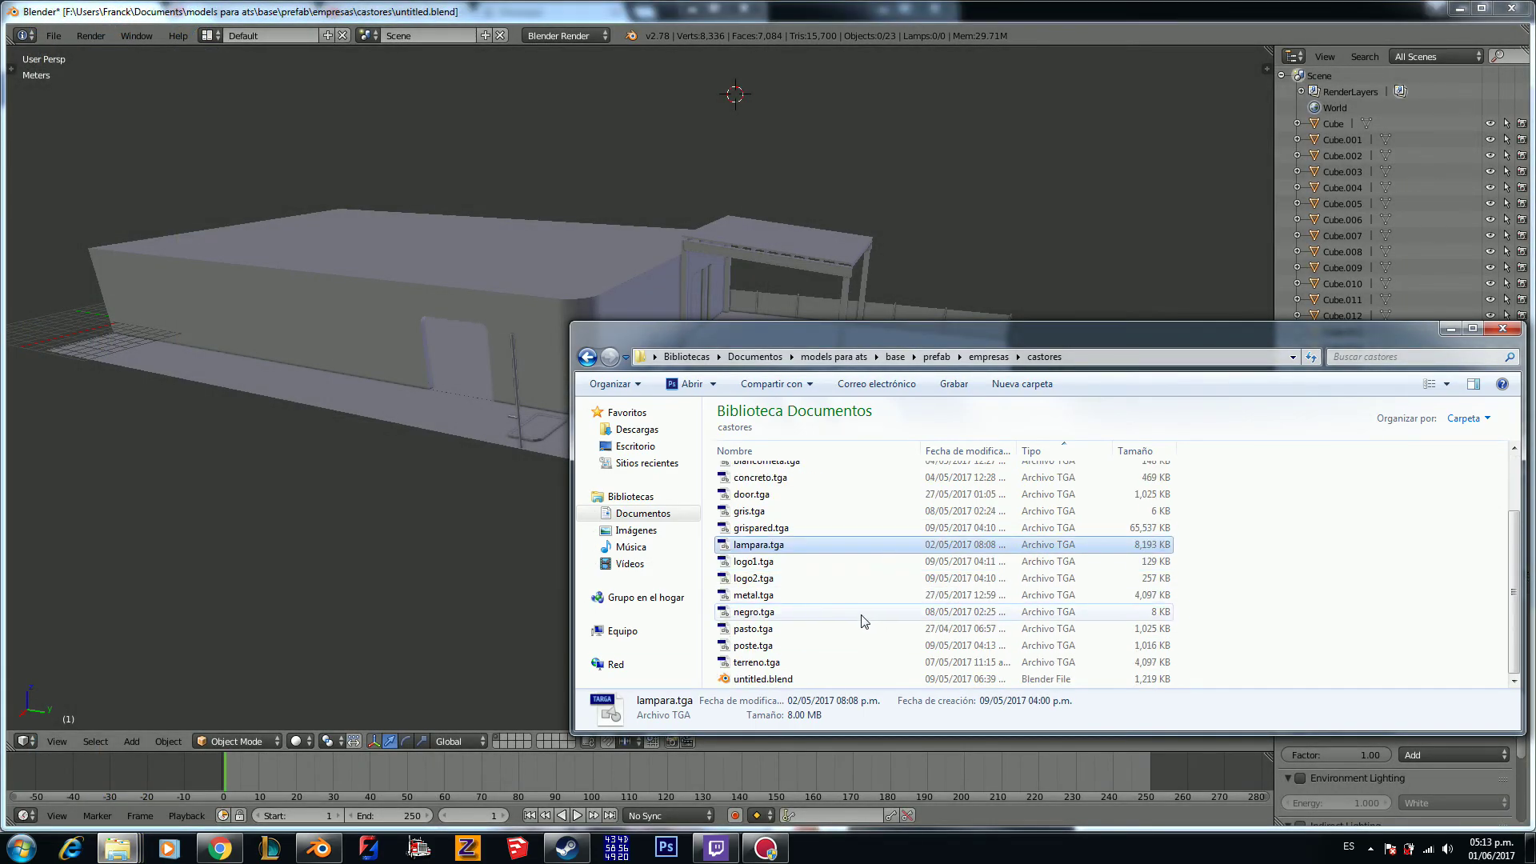
left_click(832, 660)
scroll(833, 654, "up", 2)
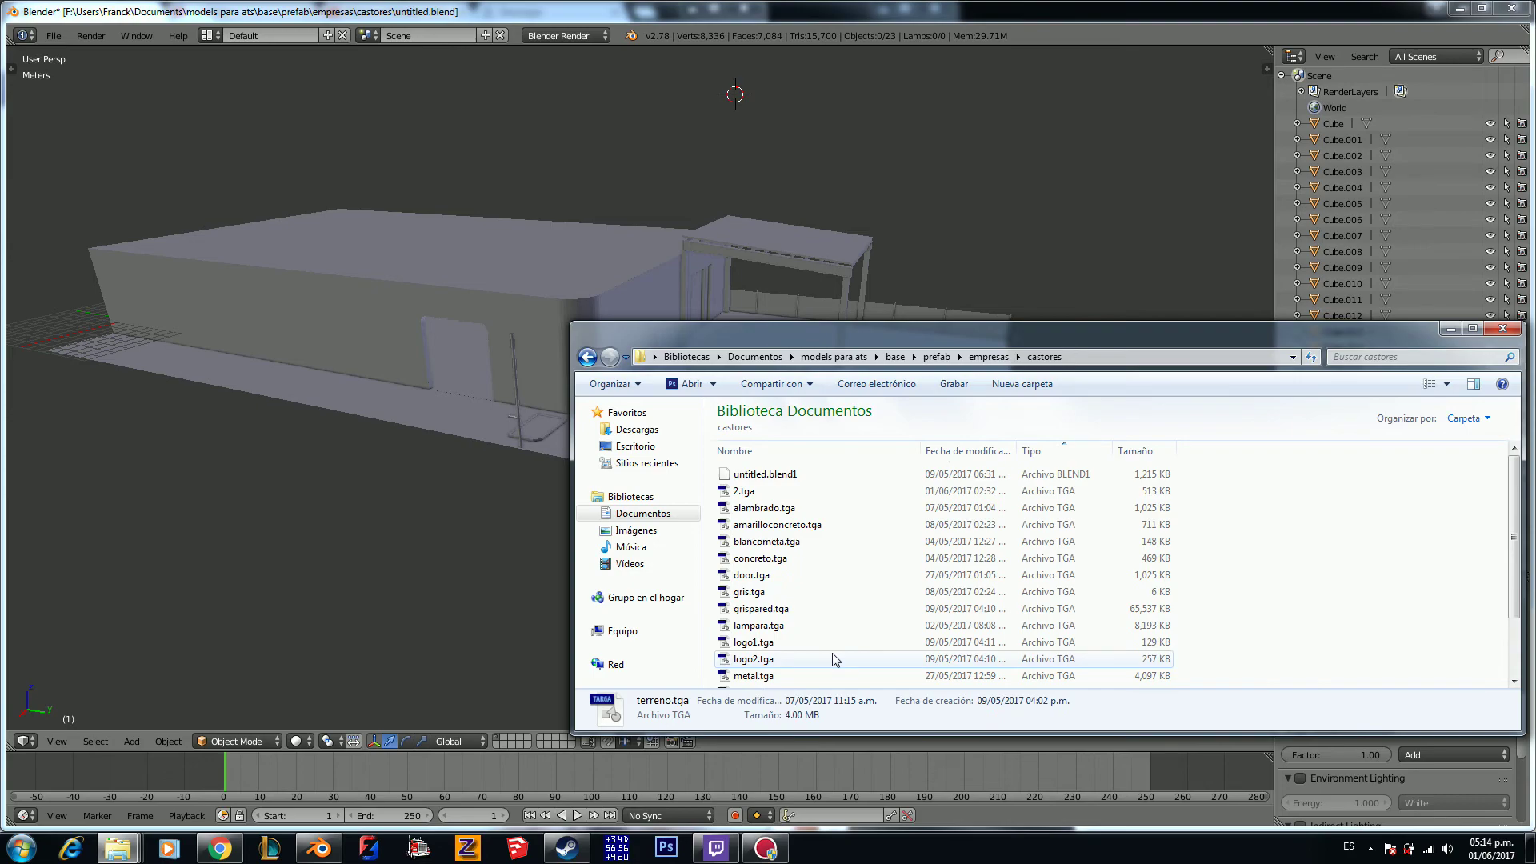
left_click(779, 492)
scroll(814, 536, "down", 2)
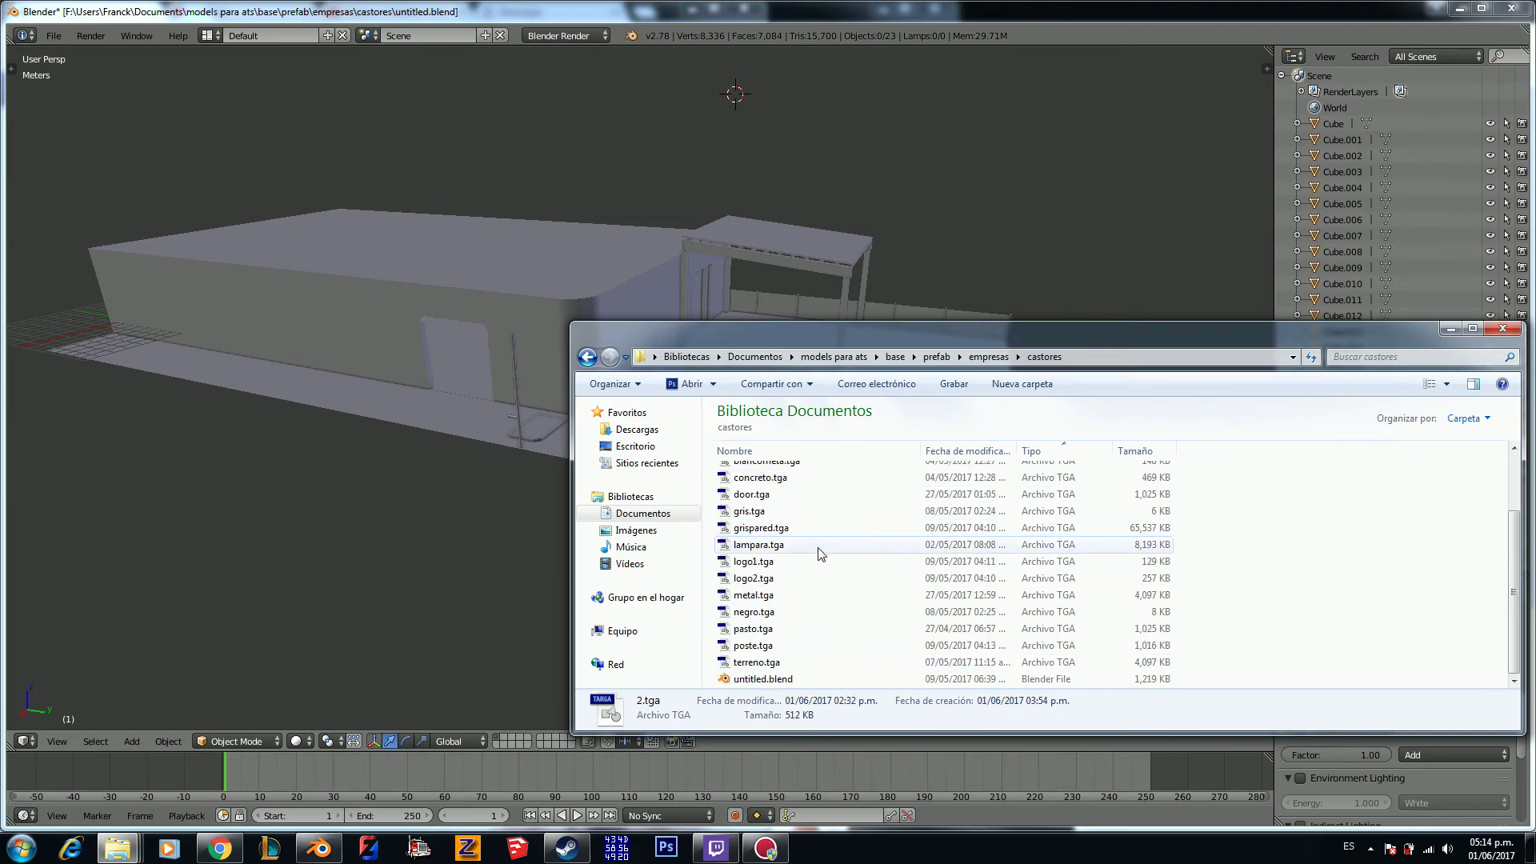
left_click(815, 662)
scroll(811, 648, "up", 3)
left_click(791, 493)
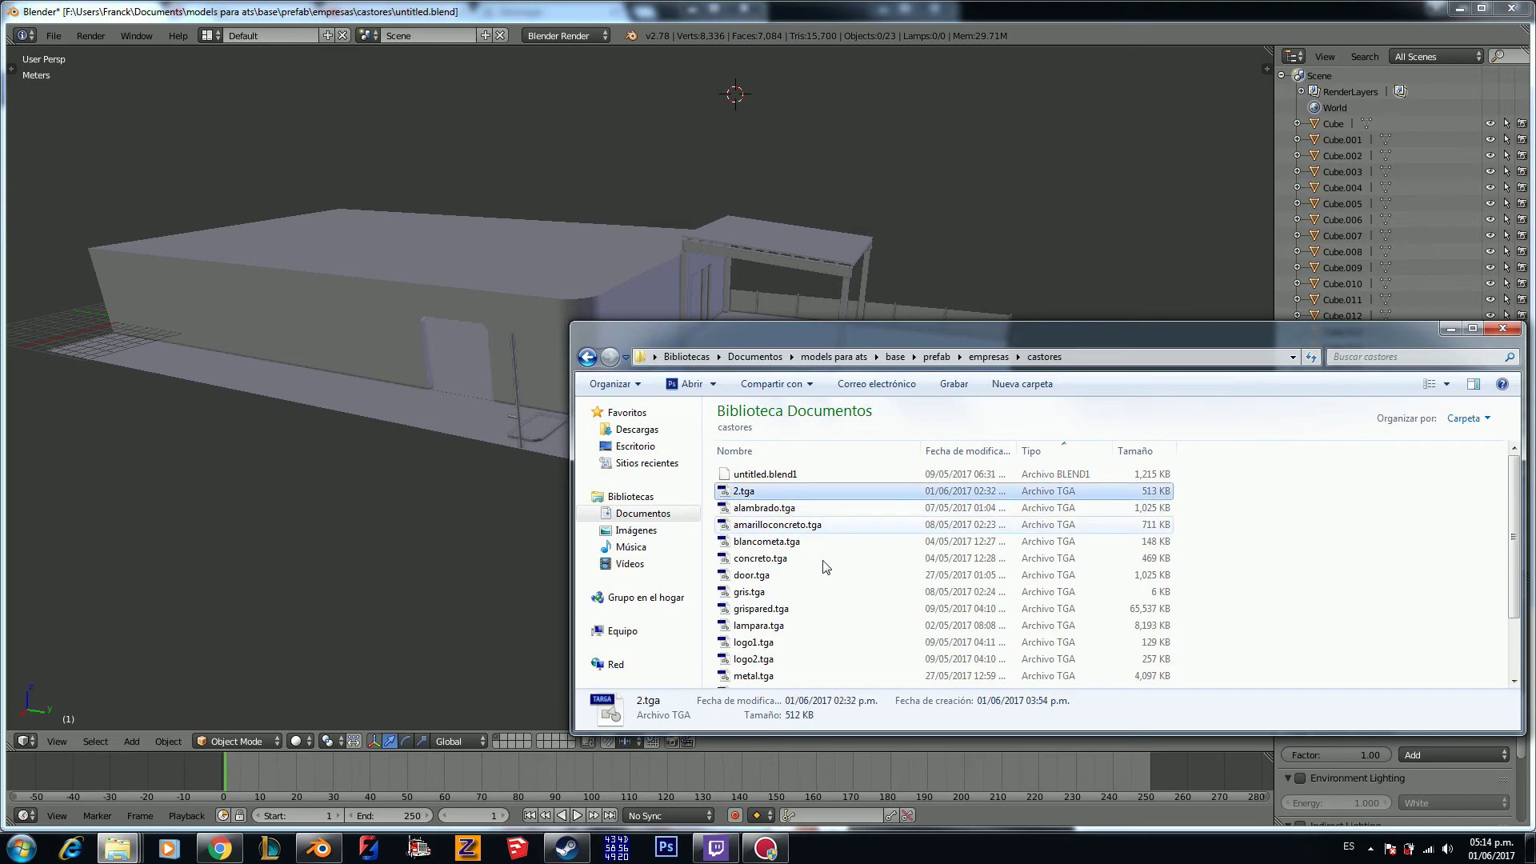
scroll(829, 617, "down", 2)
left_click(794, 664)
scroll(794, 663, "up", 3)
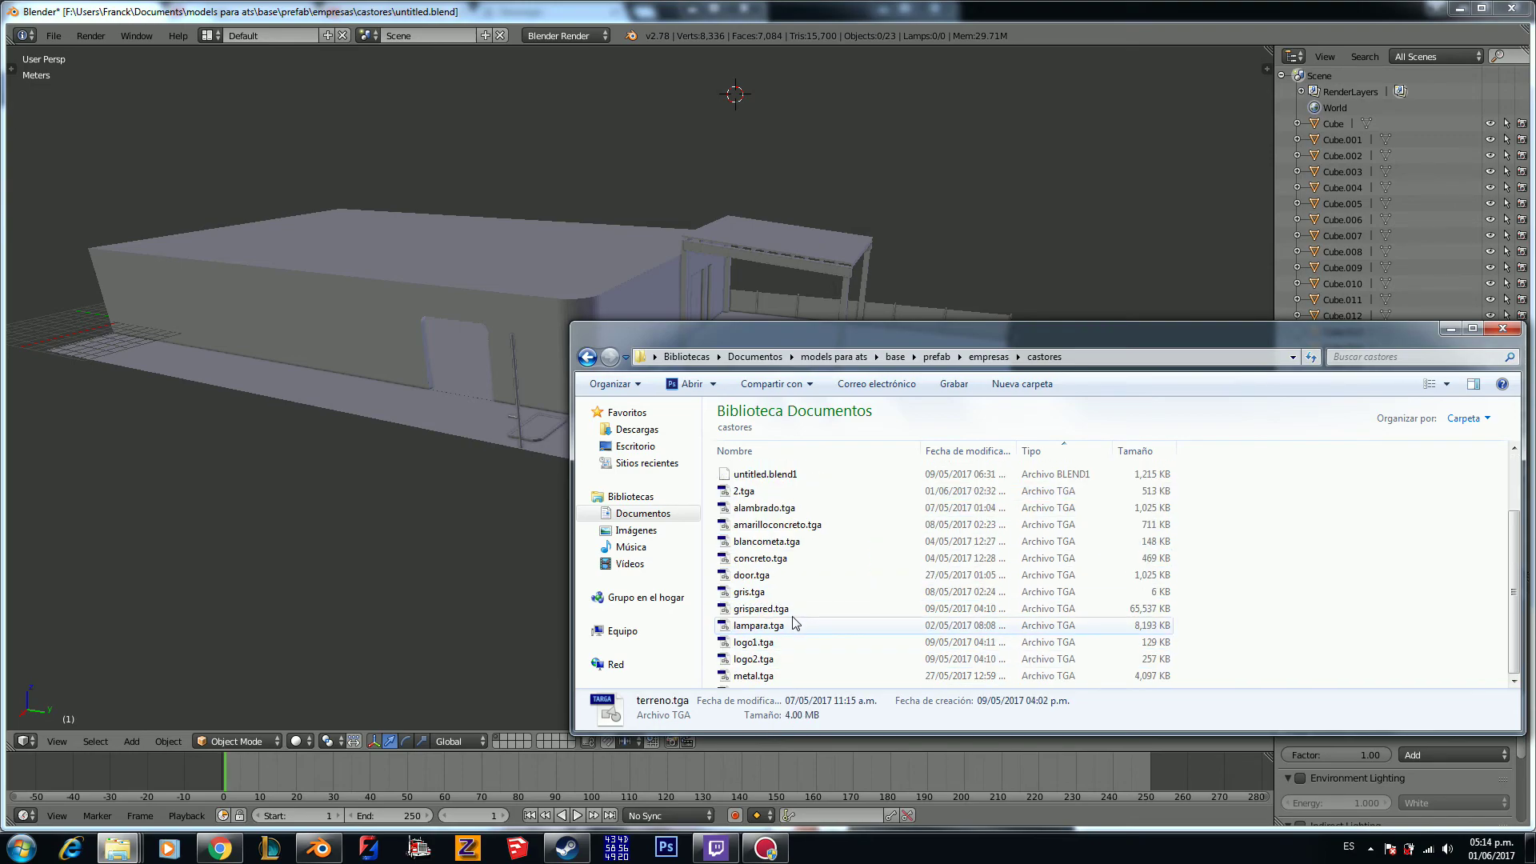
left_click(764, 493)
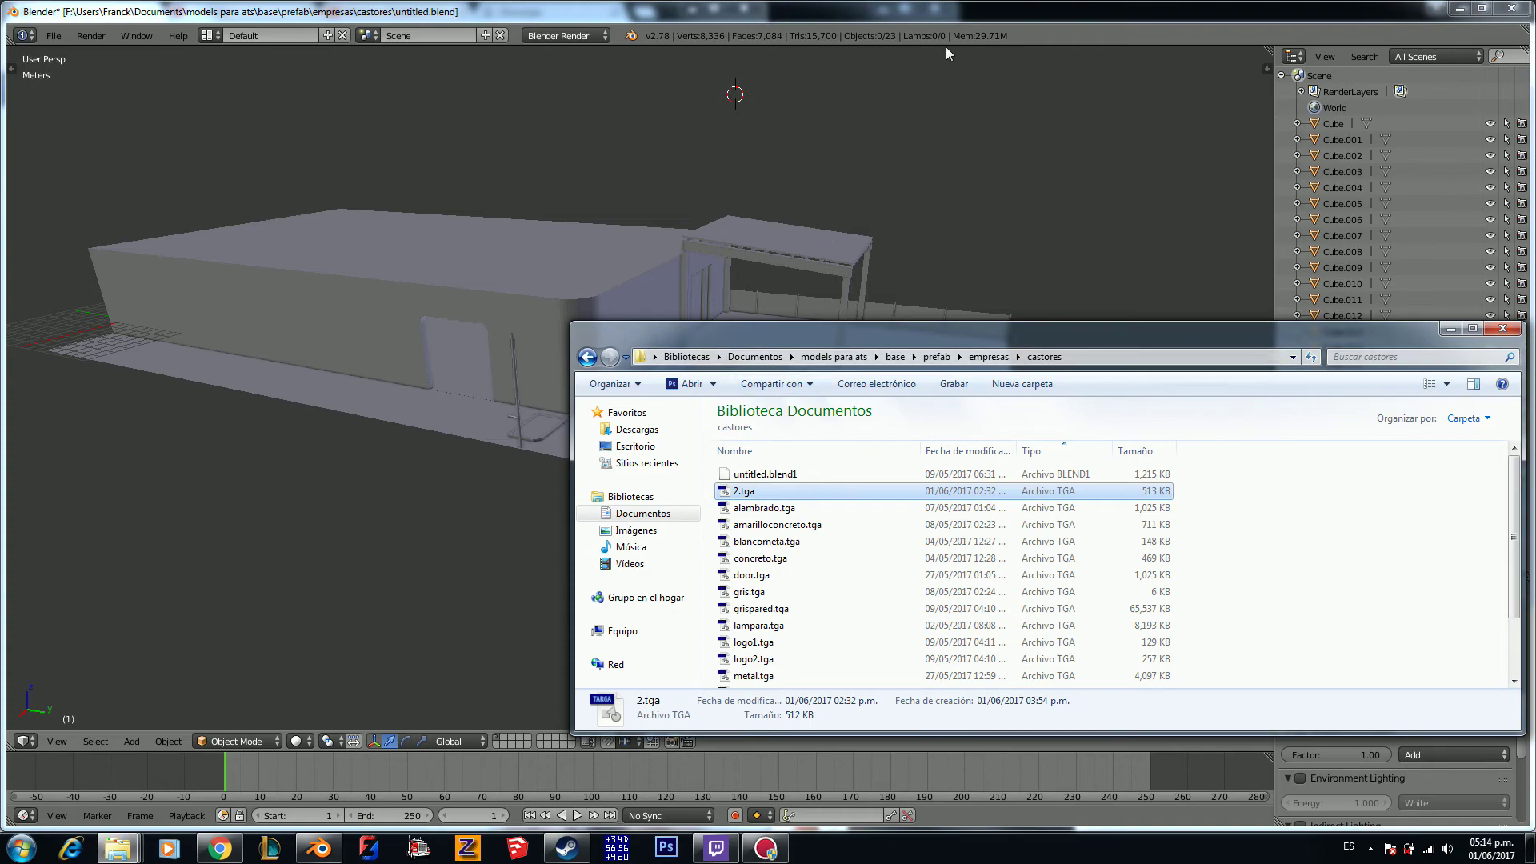
Step: Return to Blender and hide every object except the building mesh named Cube
left_click(992, 13)
scroll(938, 280, "up", 4)
middle_click_drag(914, 288, 839, 302)
left_click_drag(1489, 140, 1476, 521)
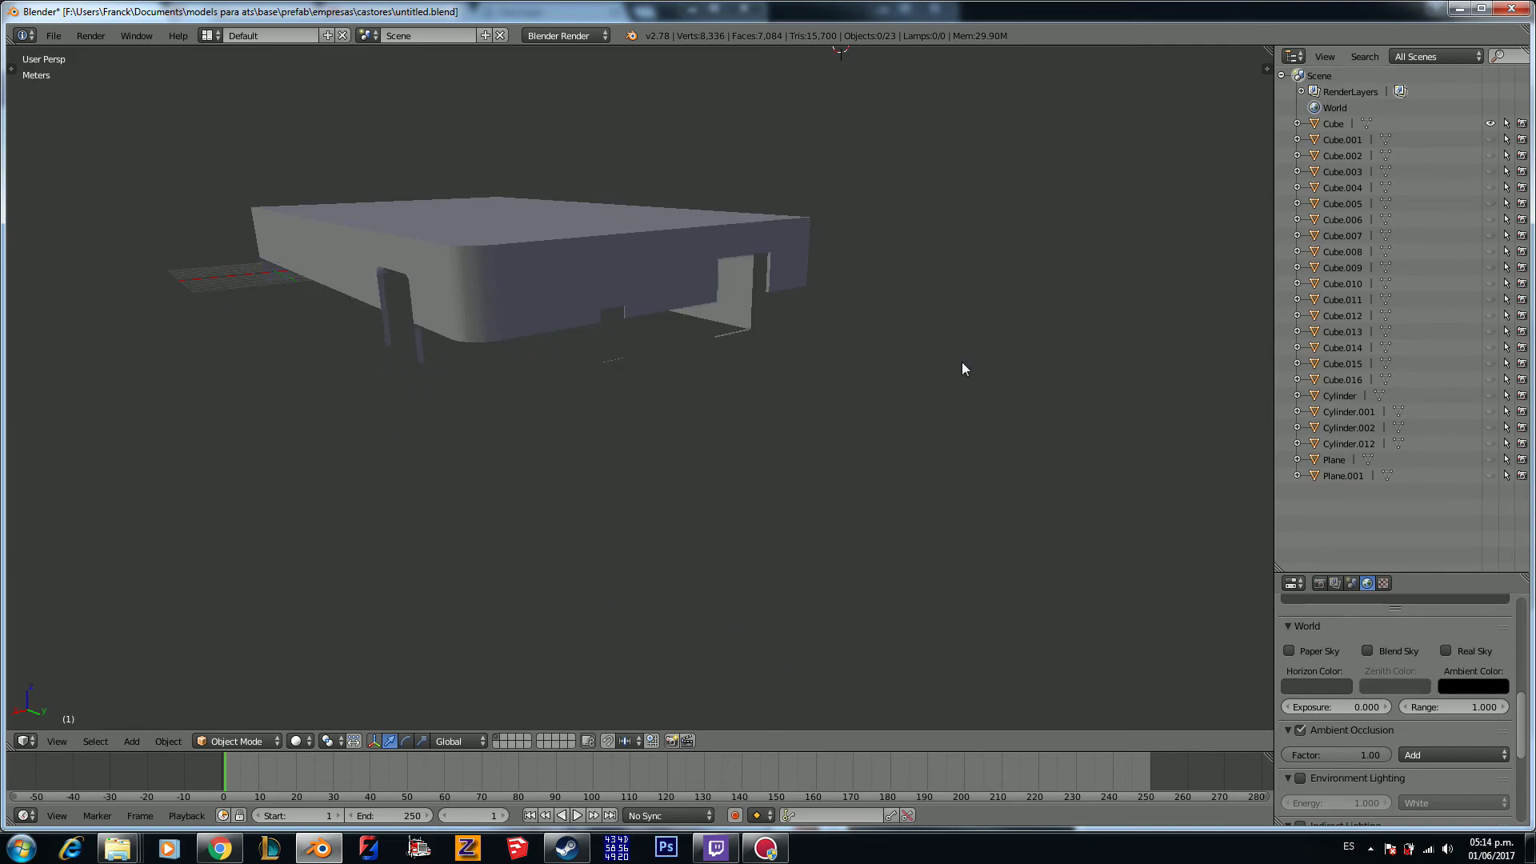
Step: Select the isolated building object and examine its walls and openings from several sides
scroll(665, 347, "up", 3)
middle_click_drag(665, 346, 585, 304)
right_click(574, 327)
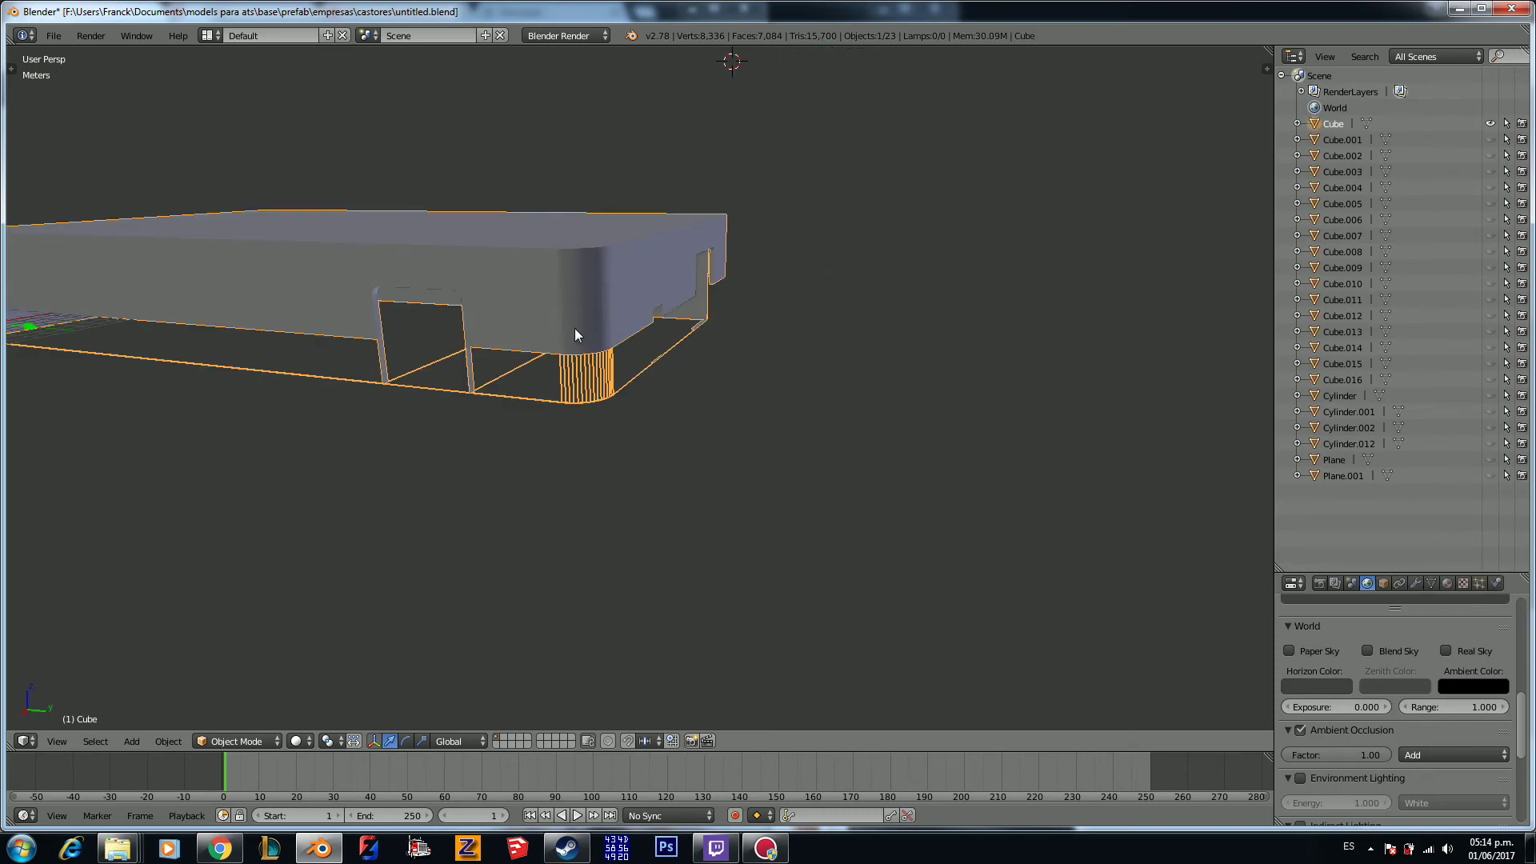
middle_click_drag(472, 362, 843, 328)
middle_click_drag(586, 264, 1040, 382)
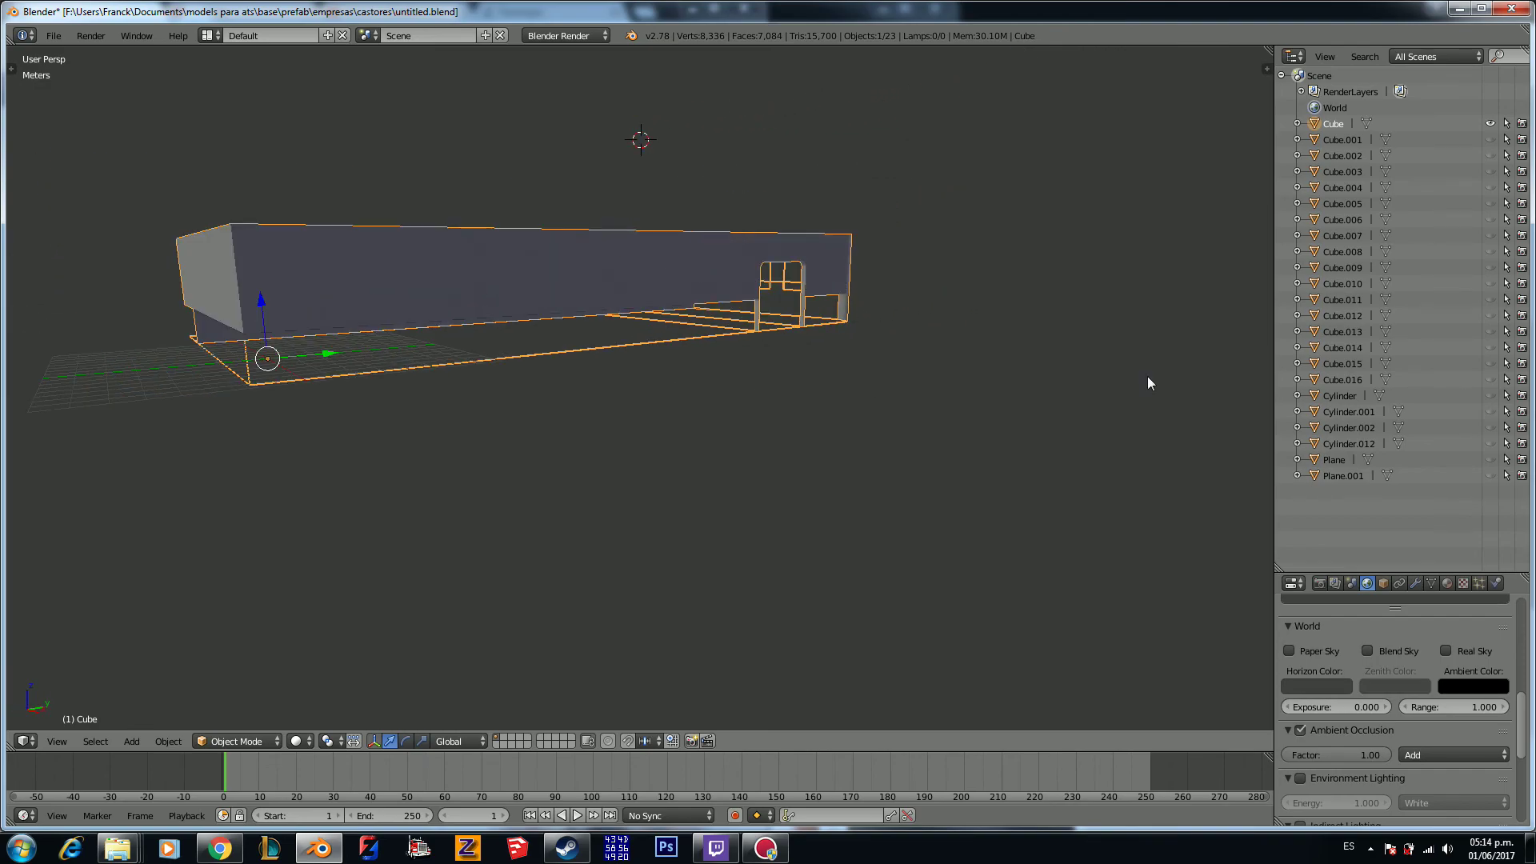
middle_click_drag(686, 313, 624, 333)
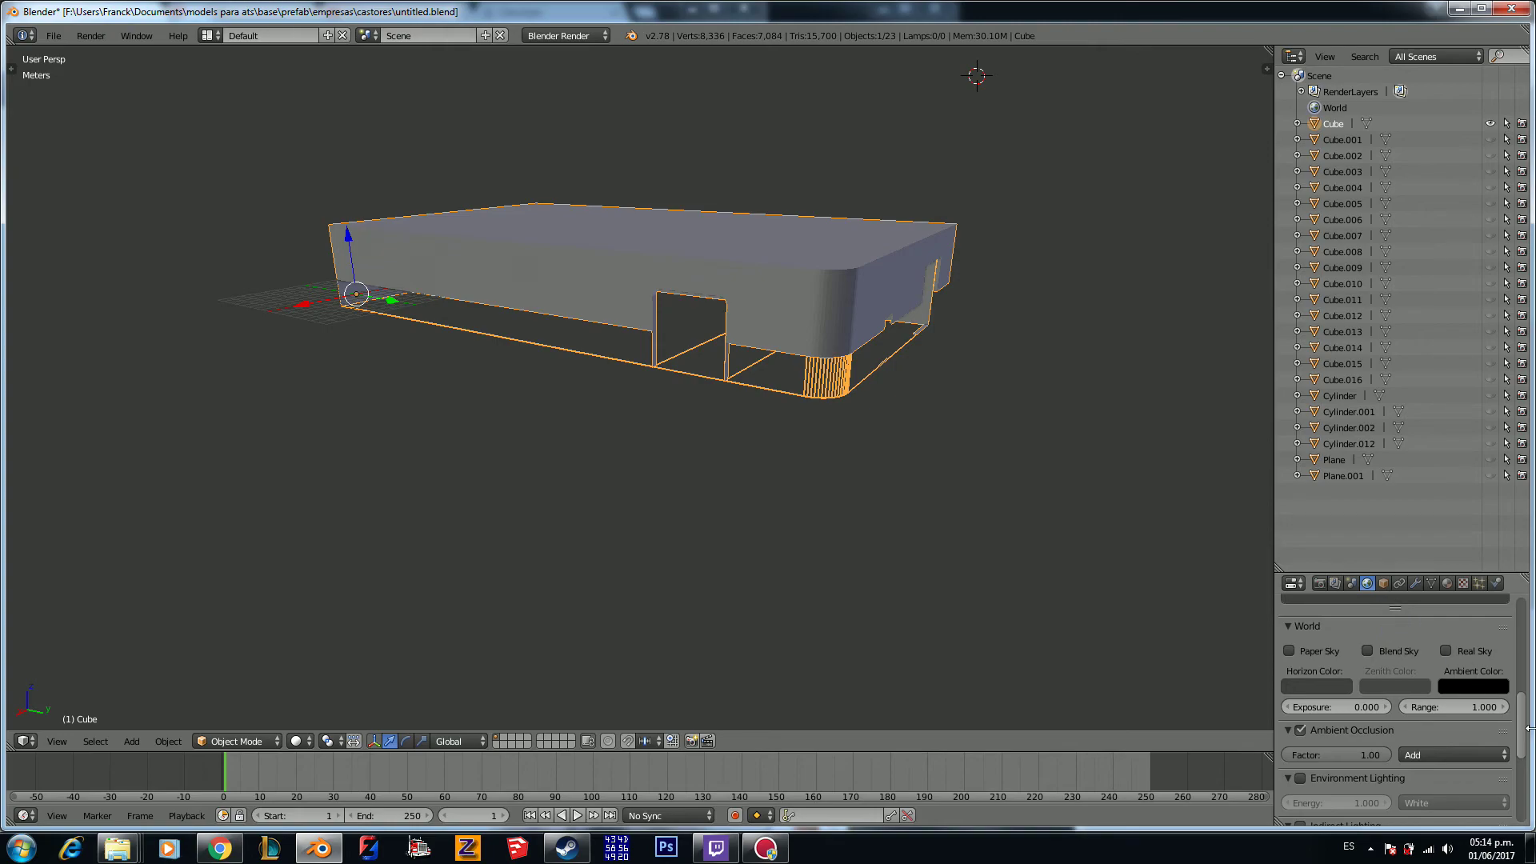
Step: Enlarge the properties editor and rename the building's material to logo
scroll(1454, 680, "down", 10)
scroll(1454, 679, "up", 5)
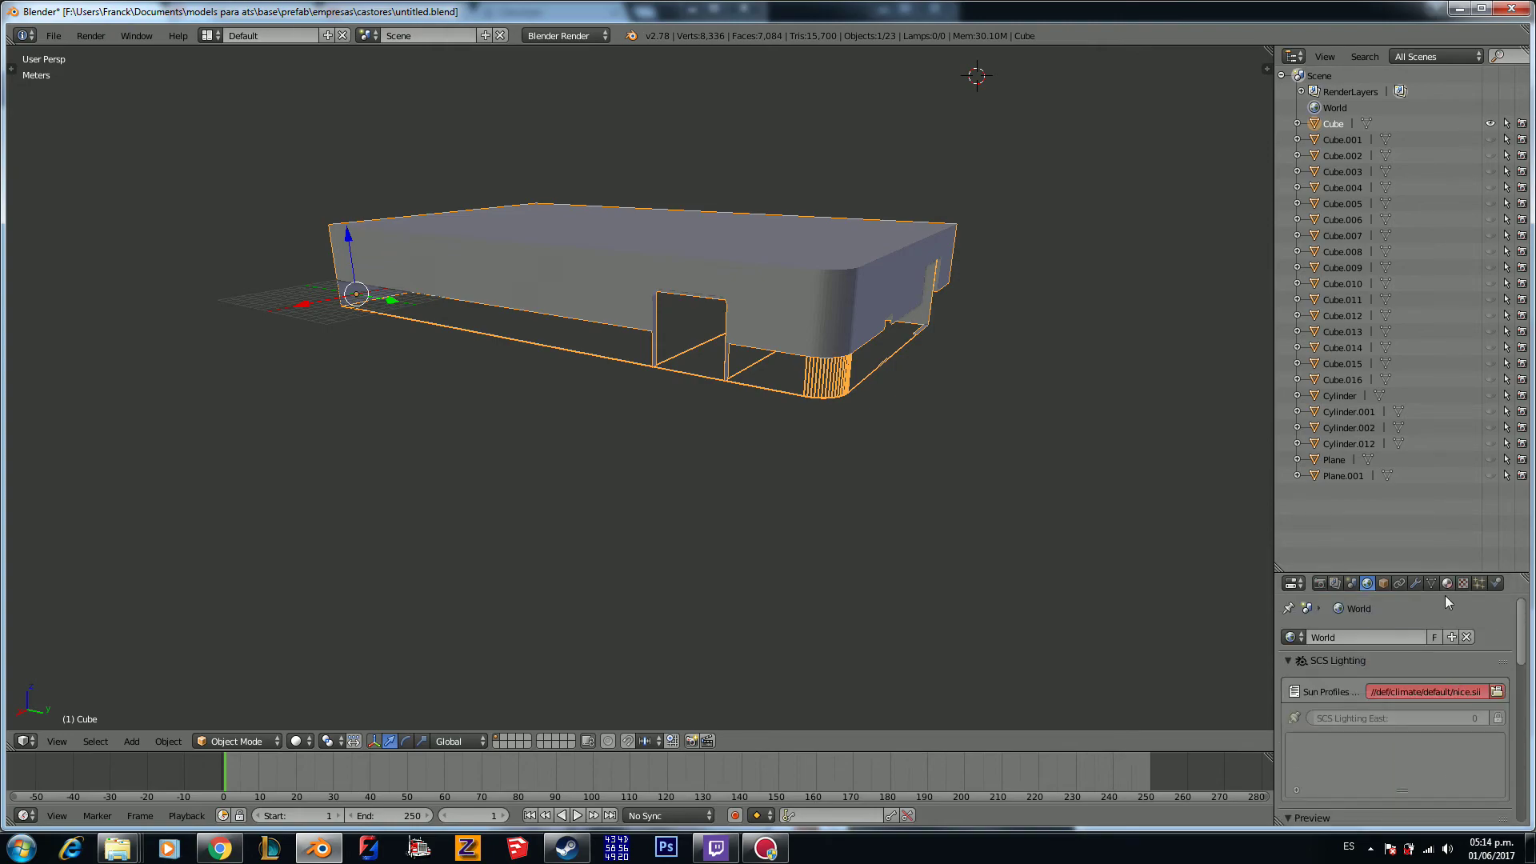
left_click_drag(1459, 570, 1439, 350)
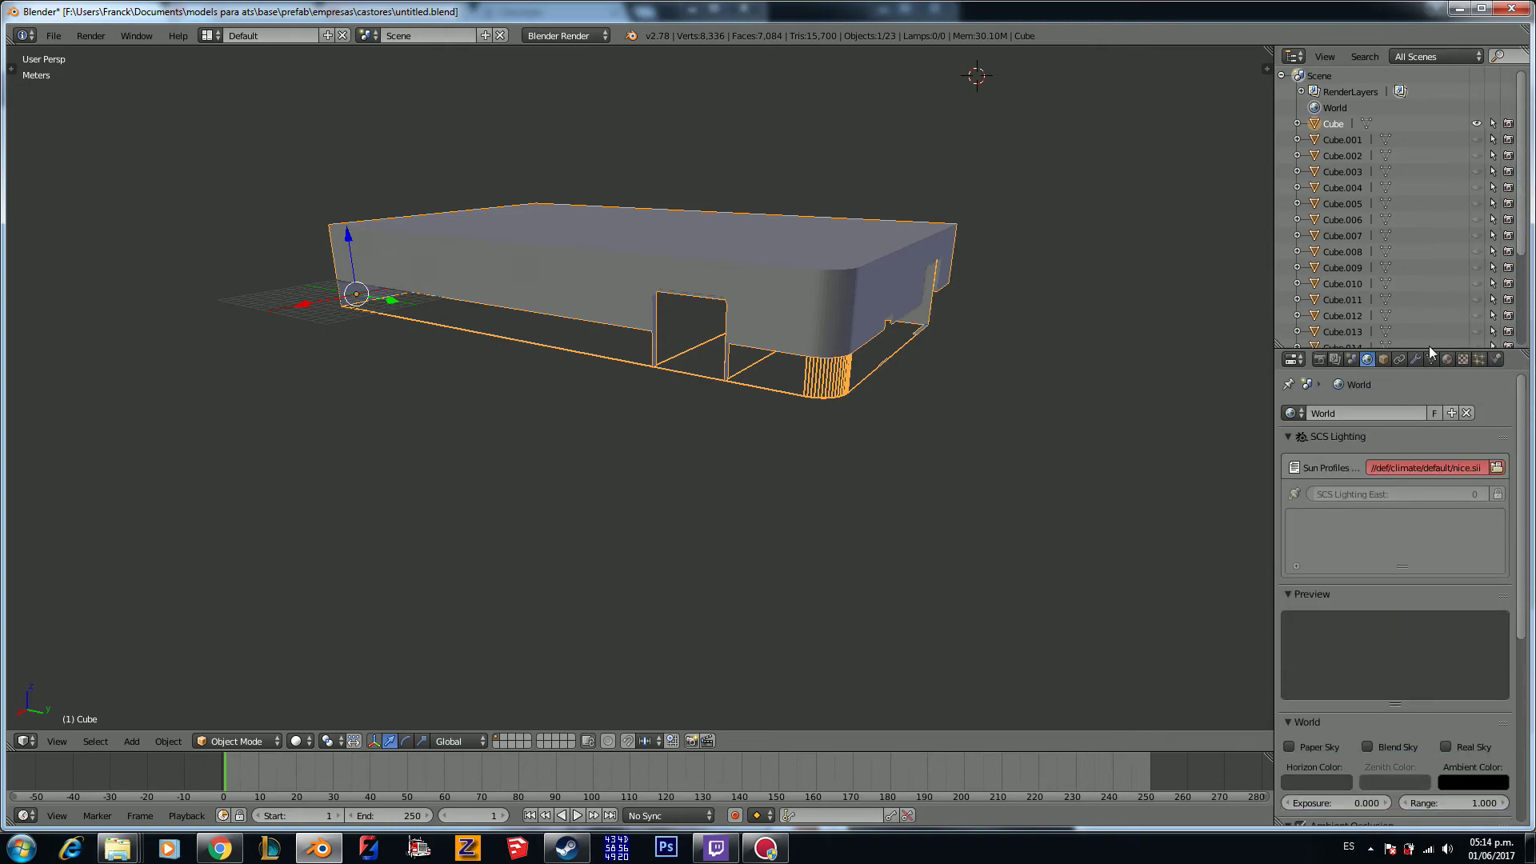
left_click(1447, 359)
left_click(1363, 465)
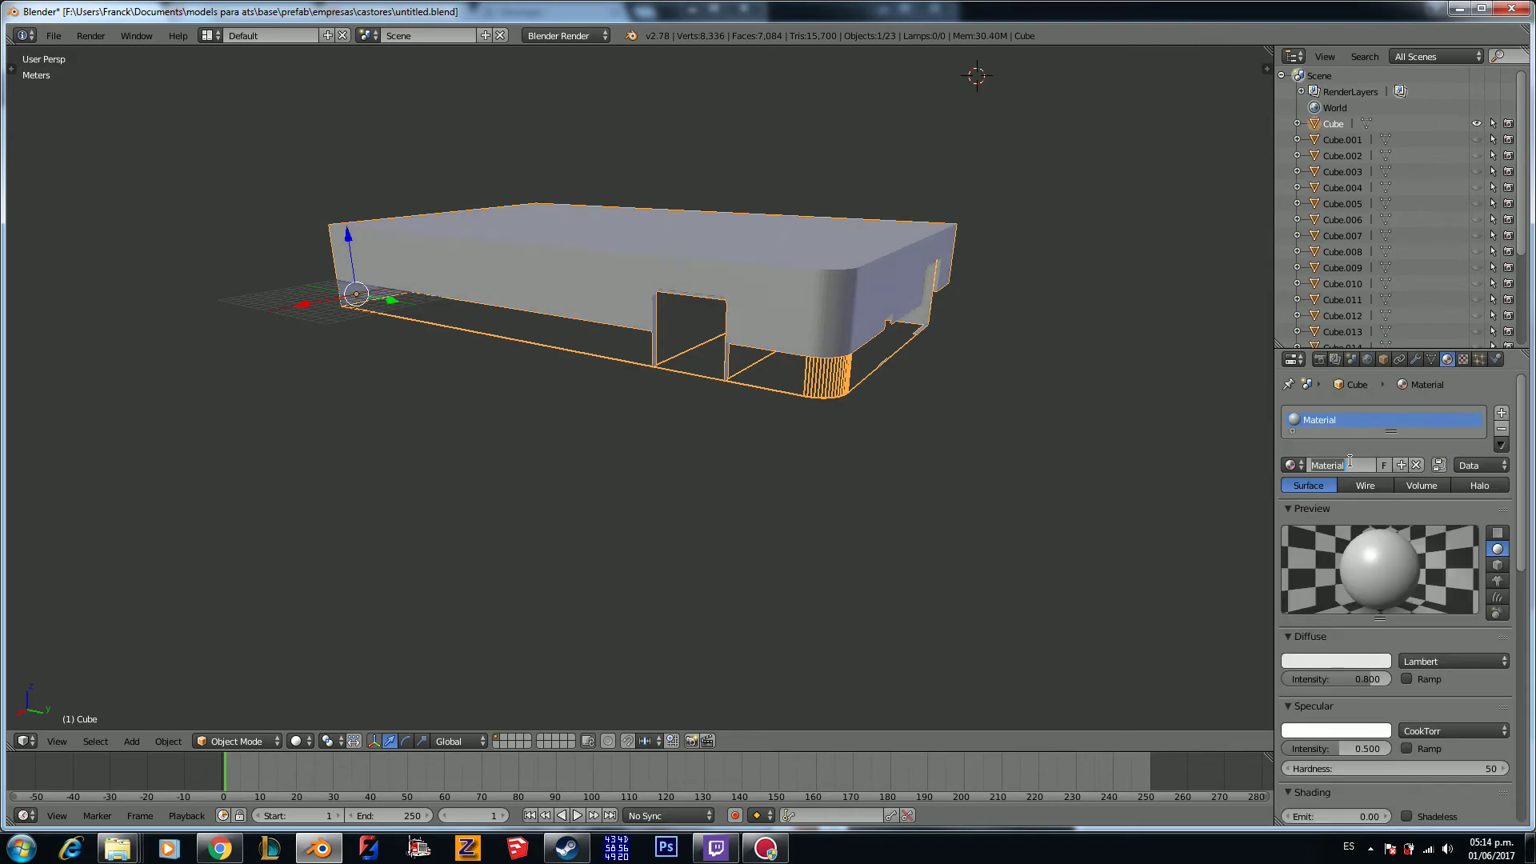
type("logo")
key("Return")
Step: Assign the dif.spec SCS shader preset to the logo material
scroll(1352, 461, "down", 15)
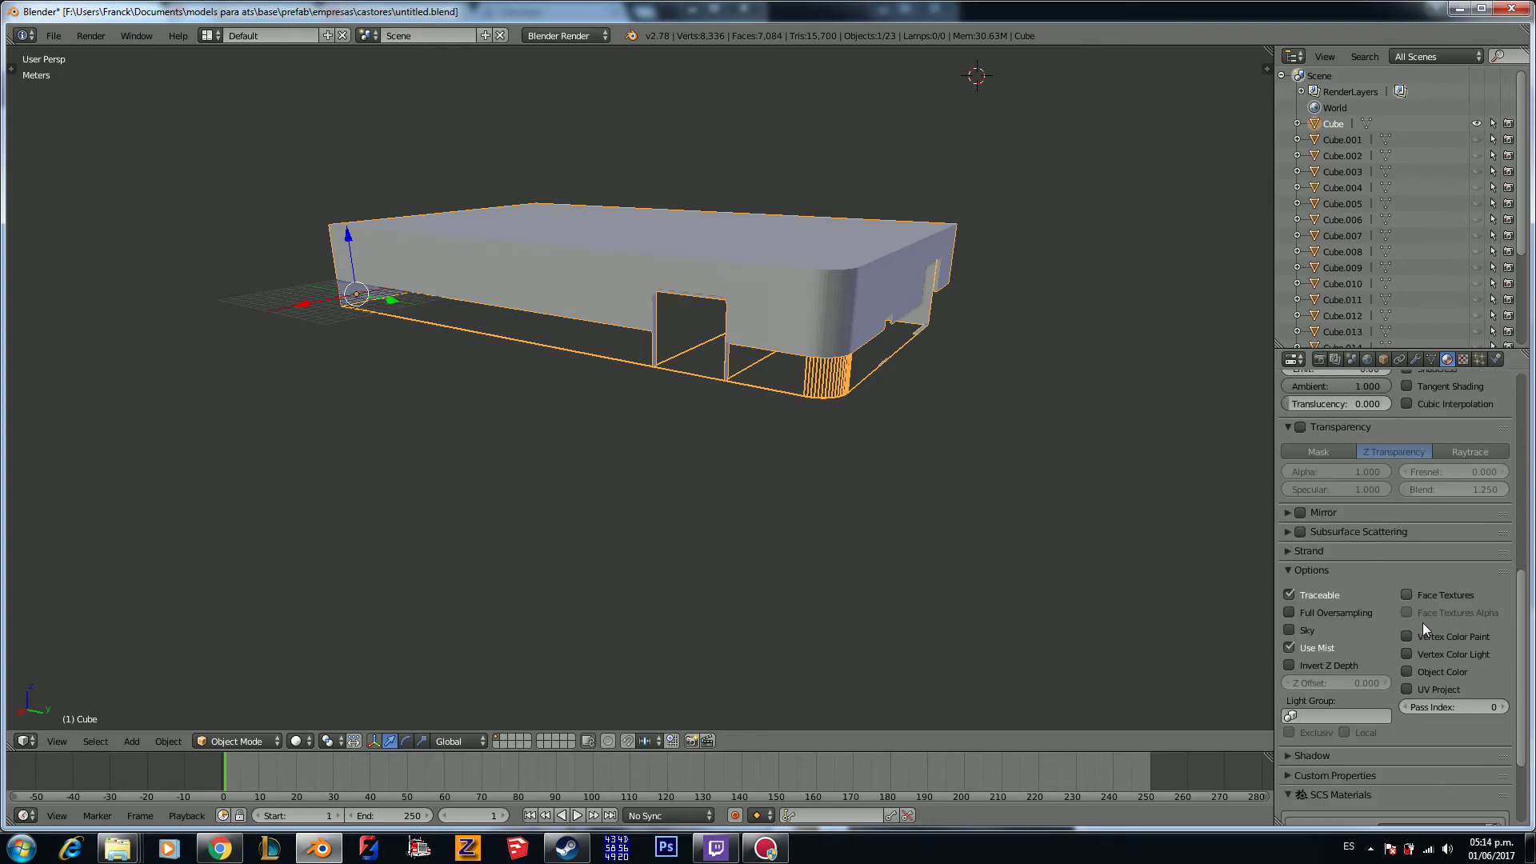
scroll(1424, 666, "down", 1)
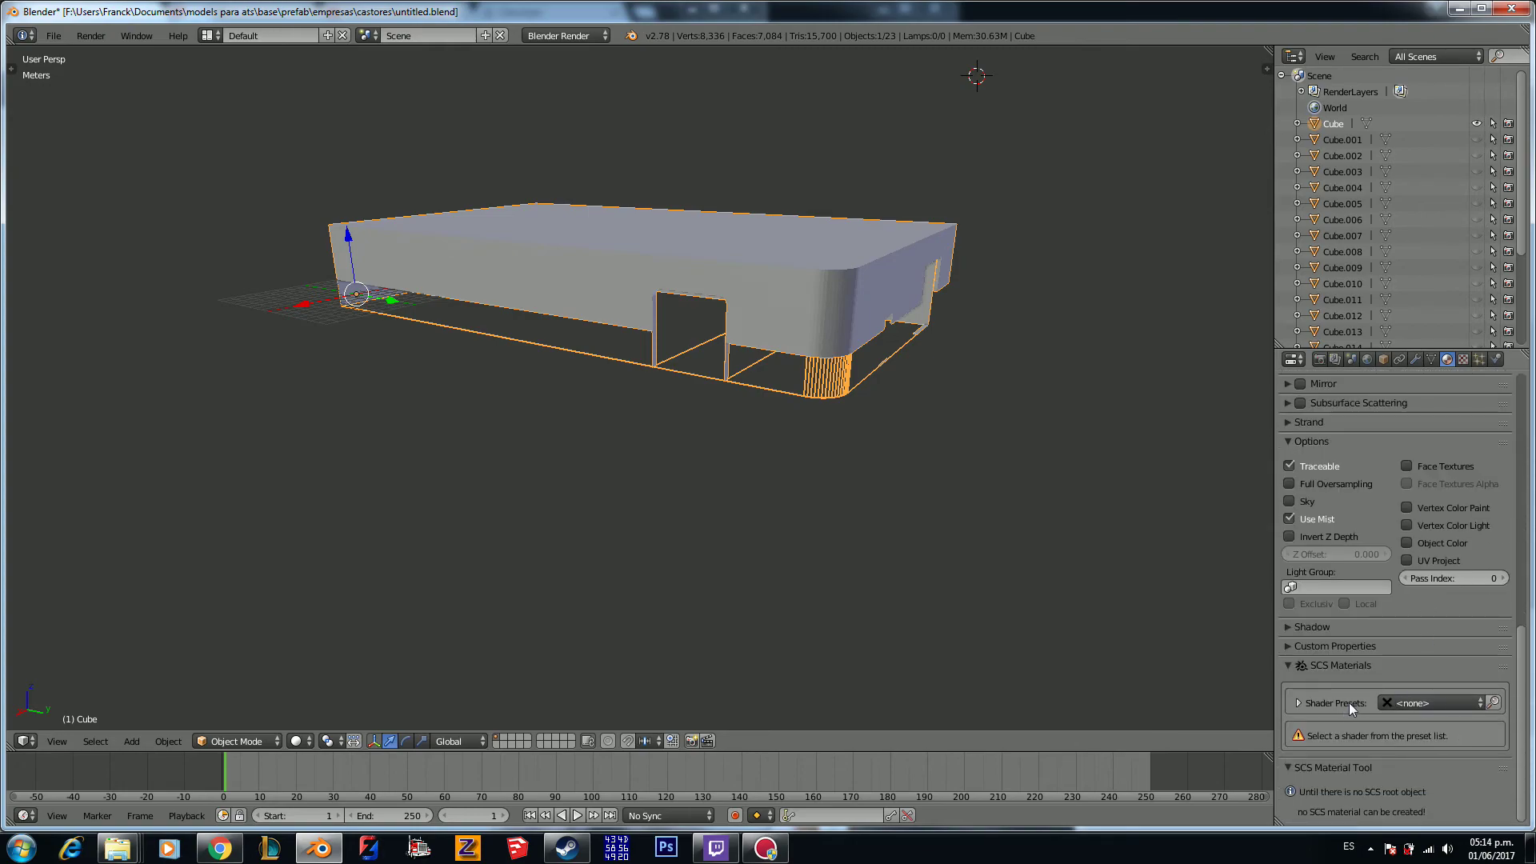
left_click(1413, 704)
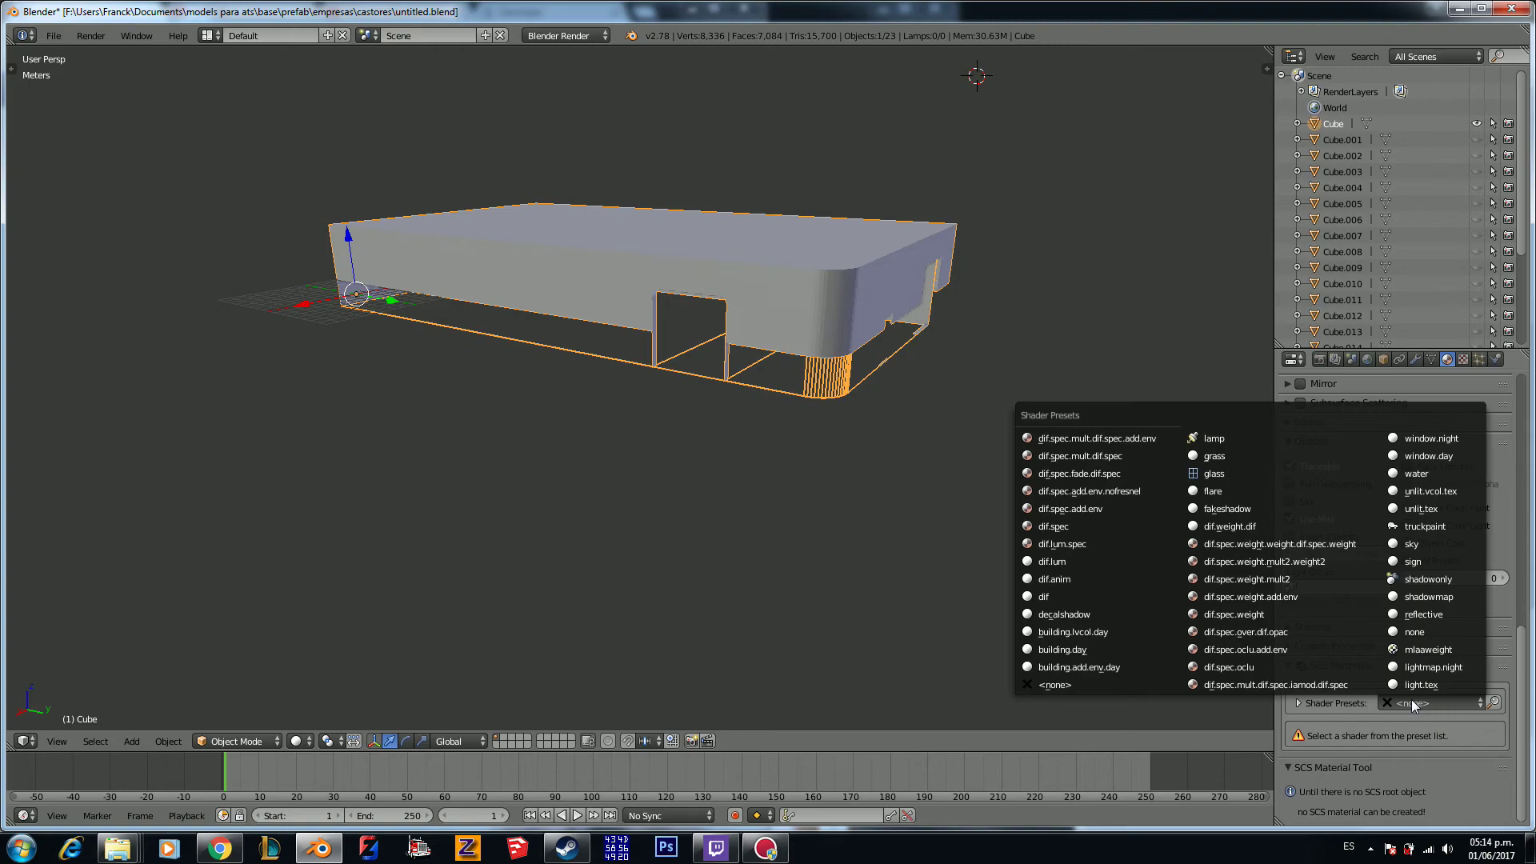
left_click(1104, 528)
Step: Enable the shadow flavor on the dif.spec shader and add the missing vertex colors to the active object
scroll(1350, 696, "down", 2)
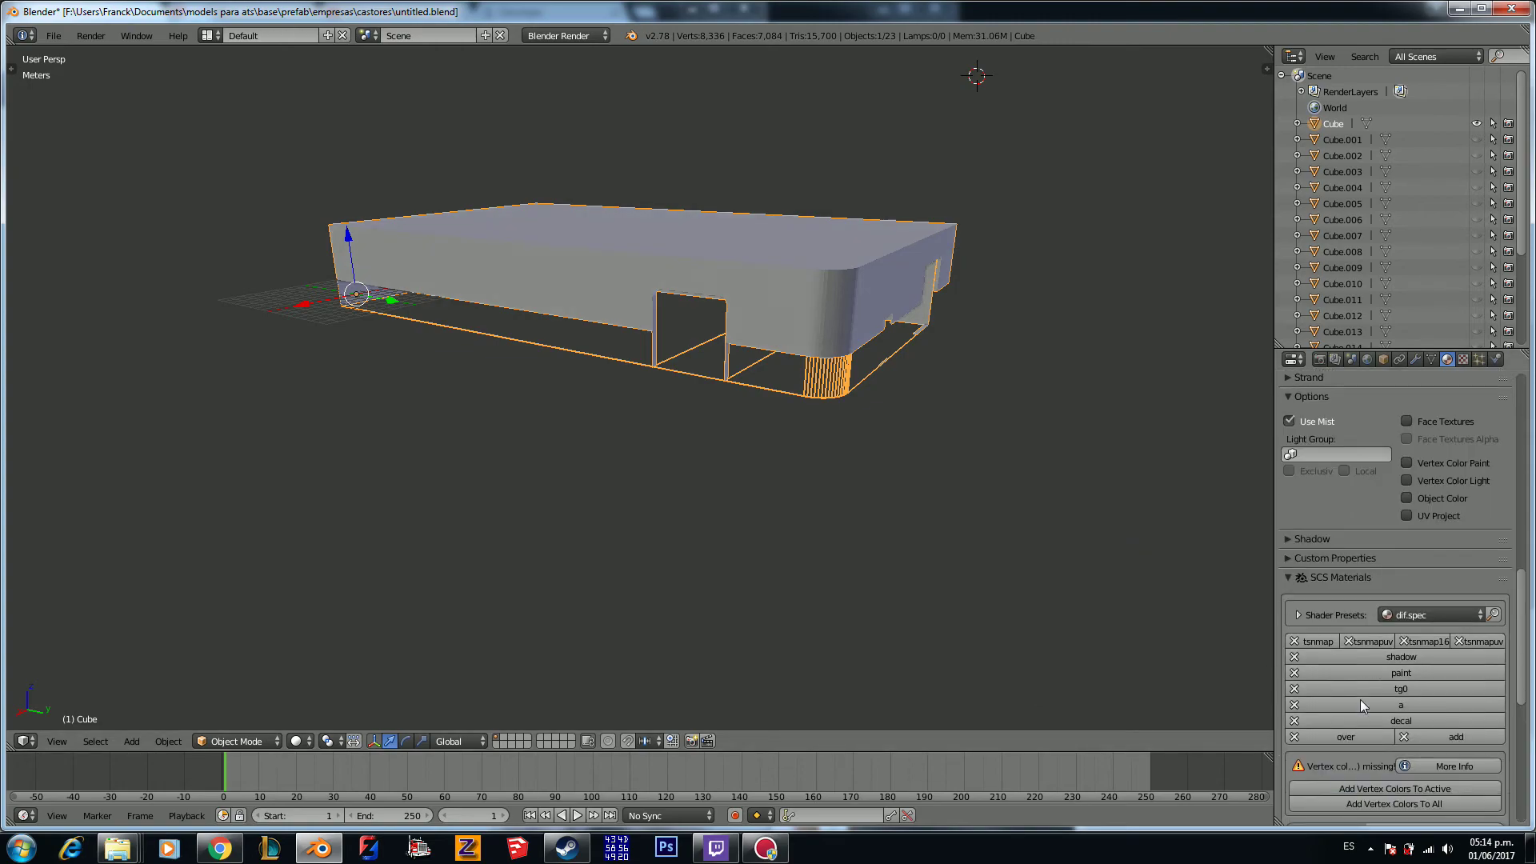
left_click(1393, 658)
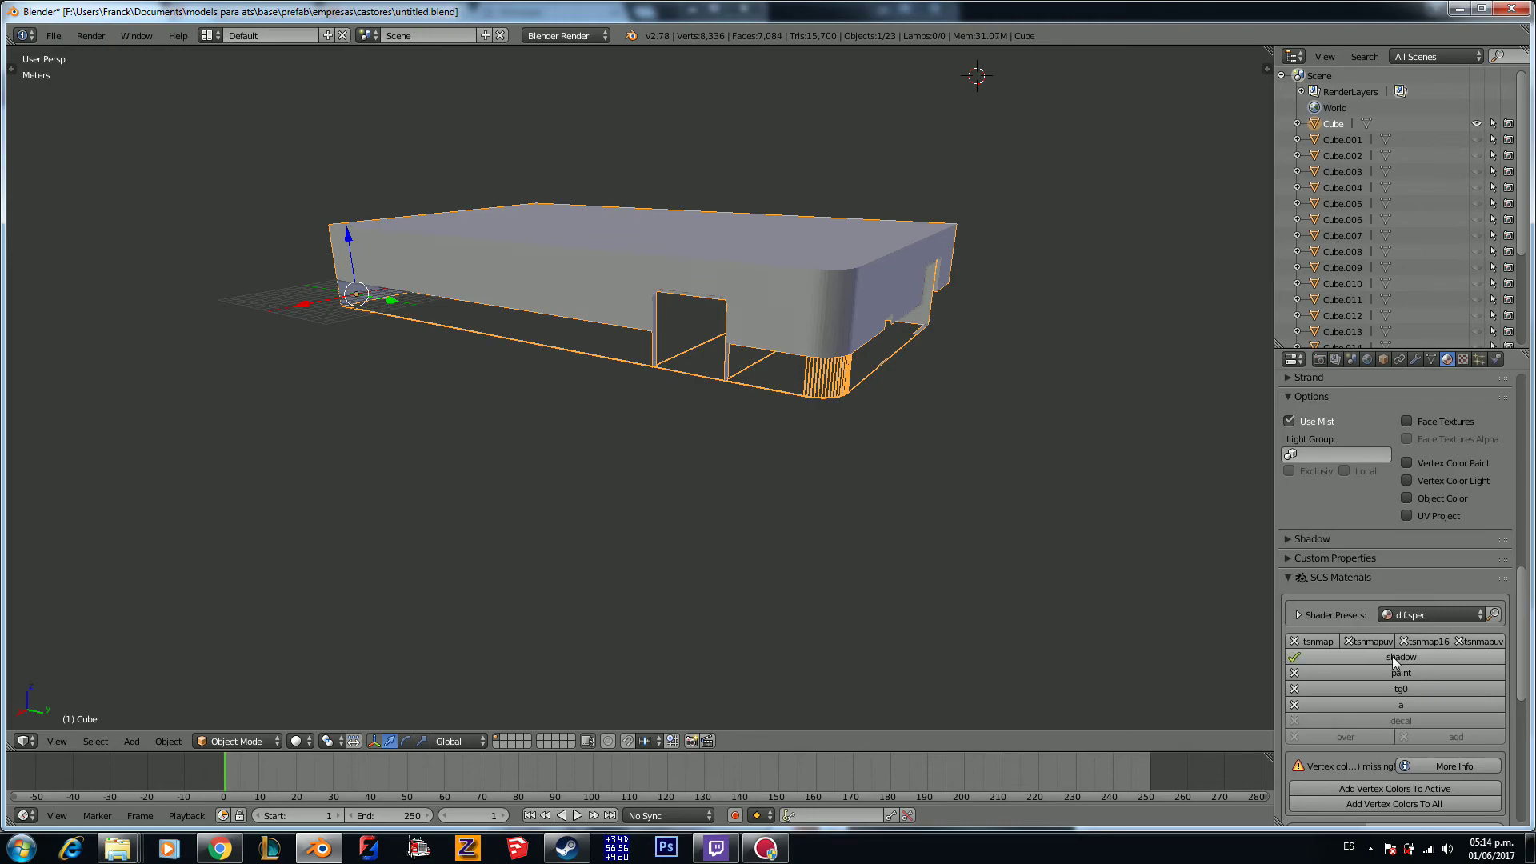
scroll(1393, 664, "down", 2)
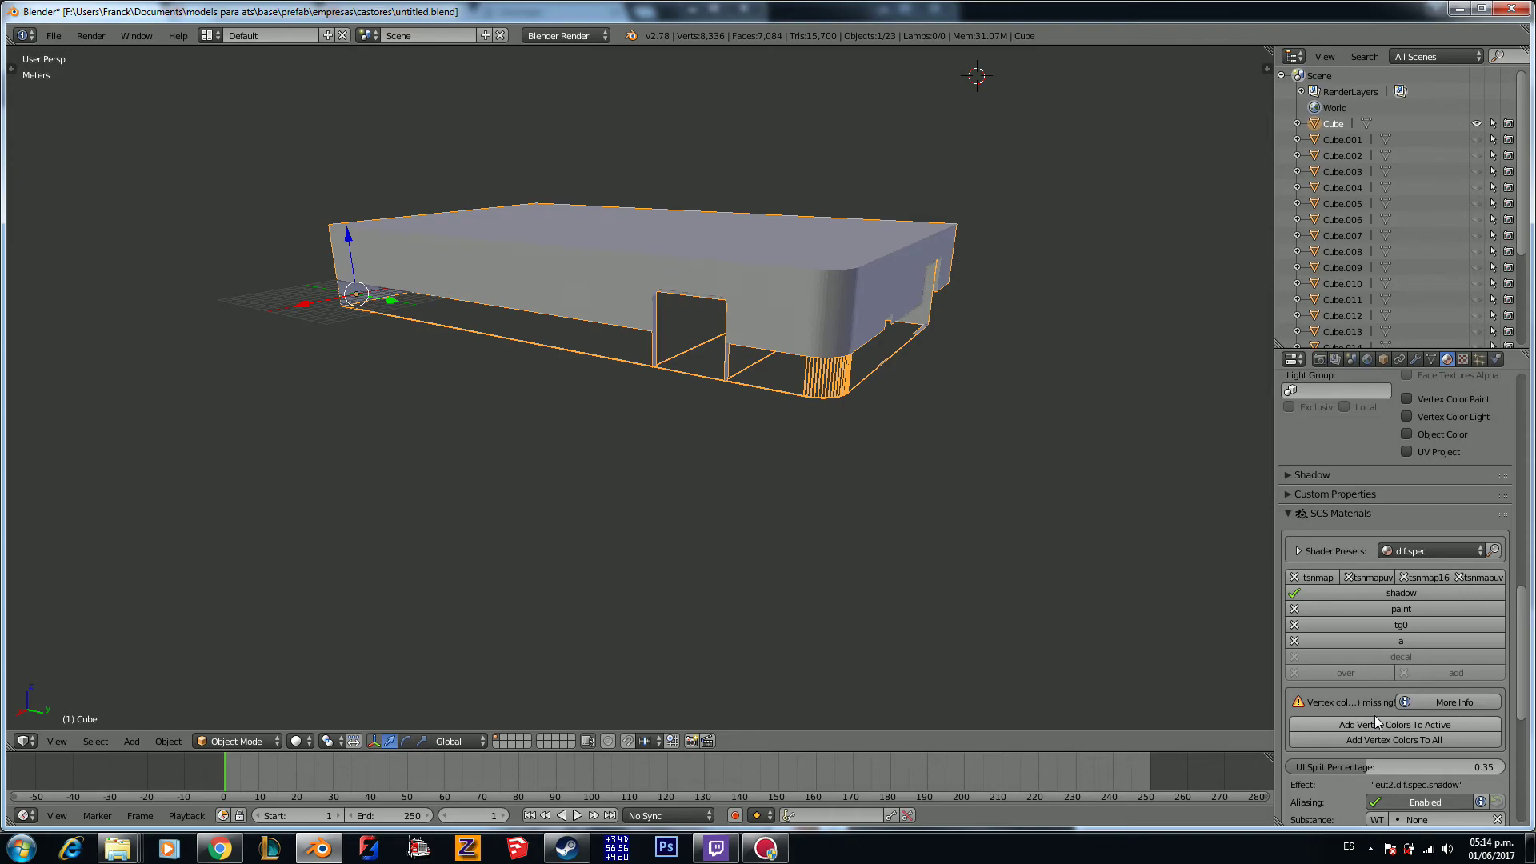
left_click(1374, 720)
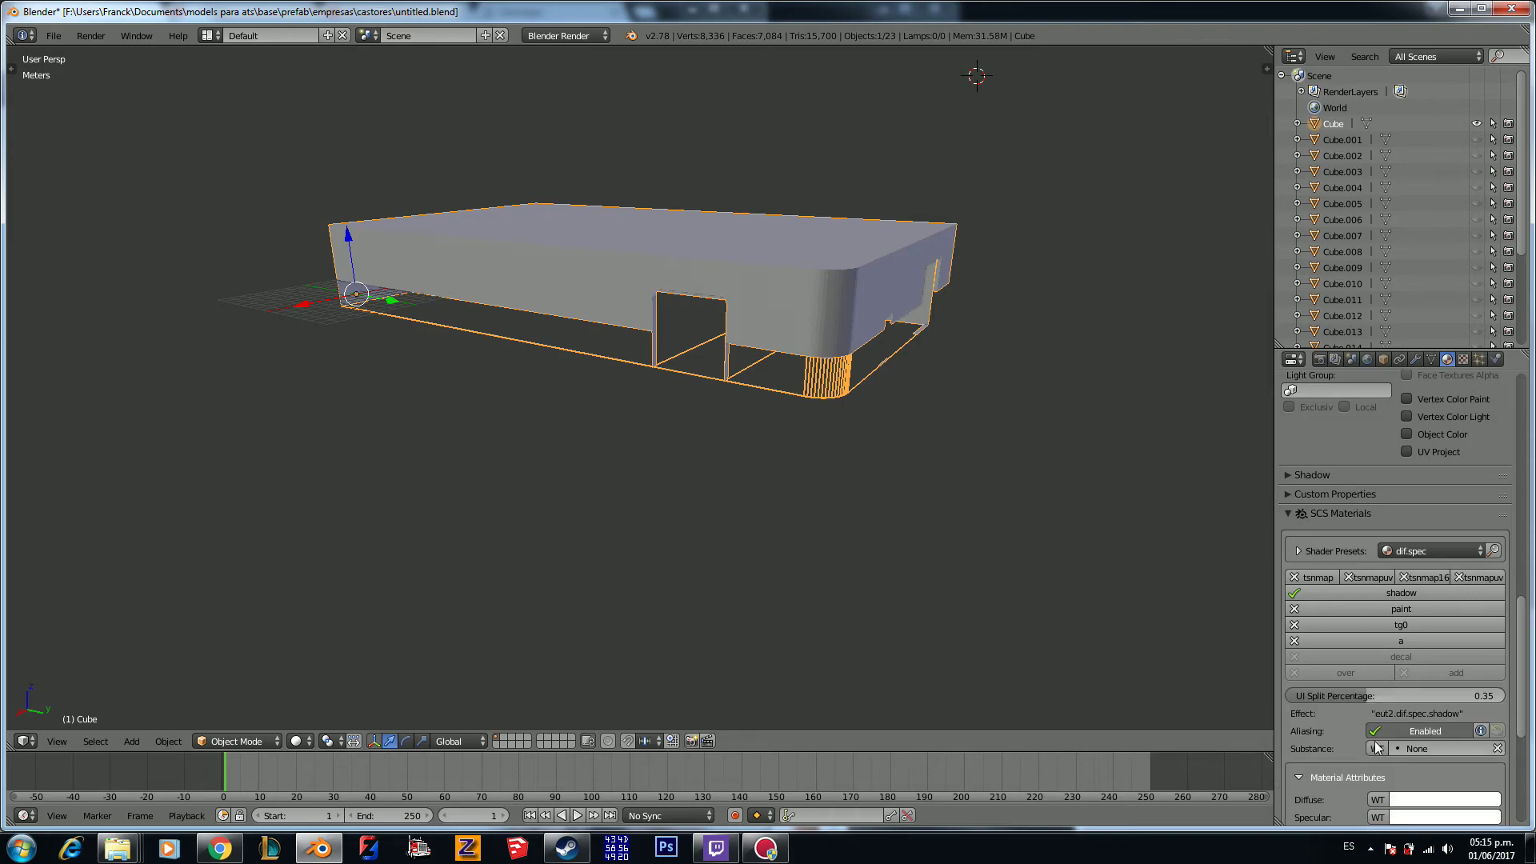
Step: Browse for the material's base texture in the folder Documents\models para ats\base\prefab\empresas\castores
scroll(1376, 747, "down", 8)
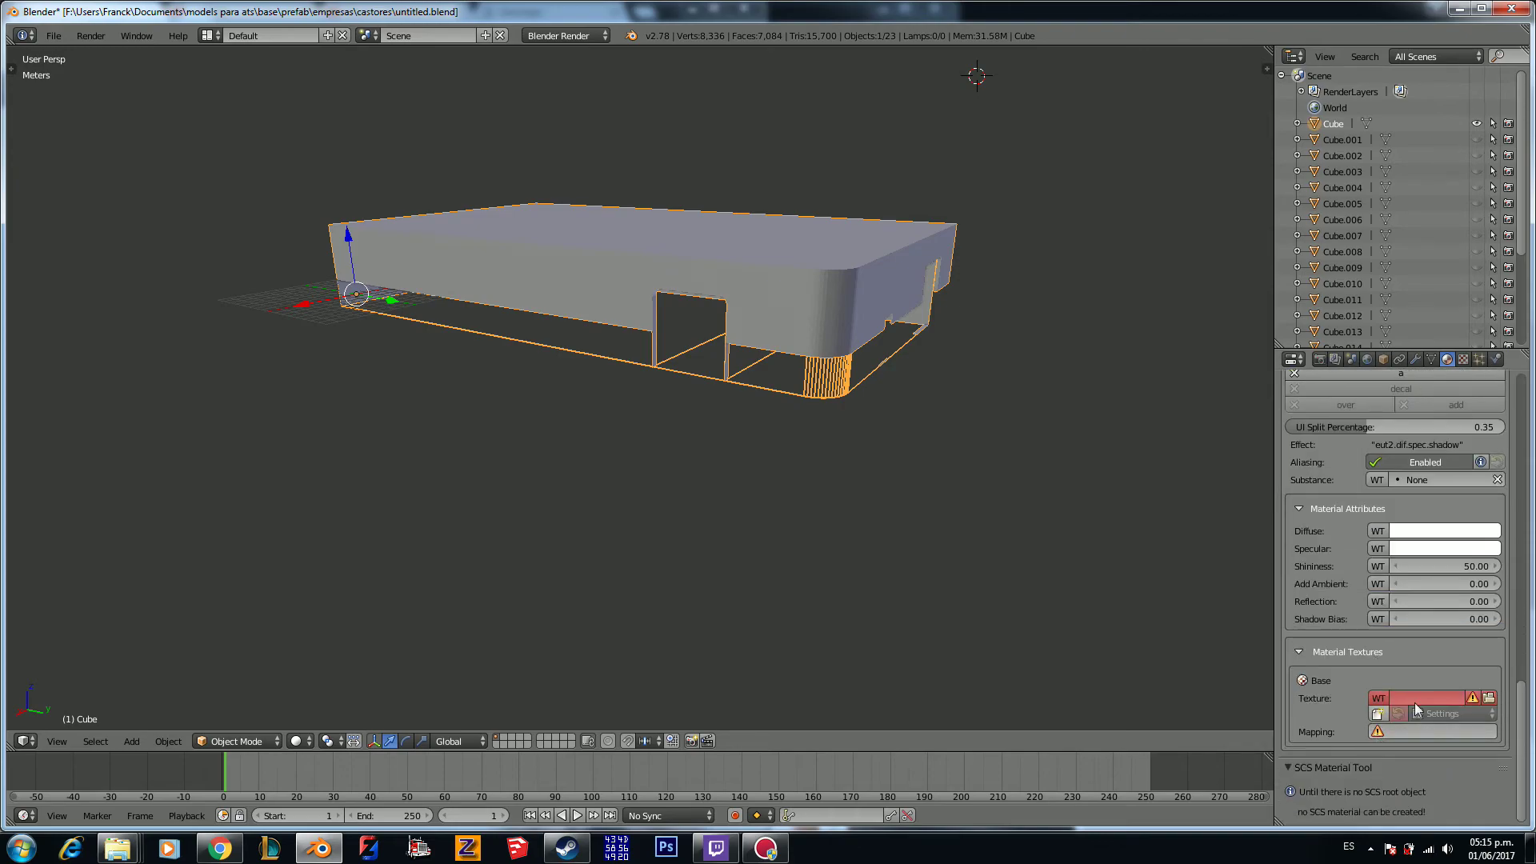
left_click(1489, 699)
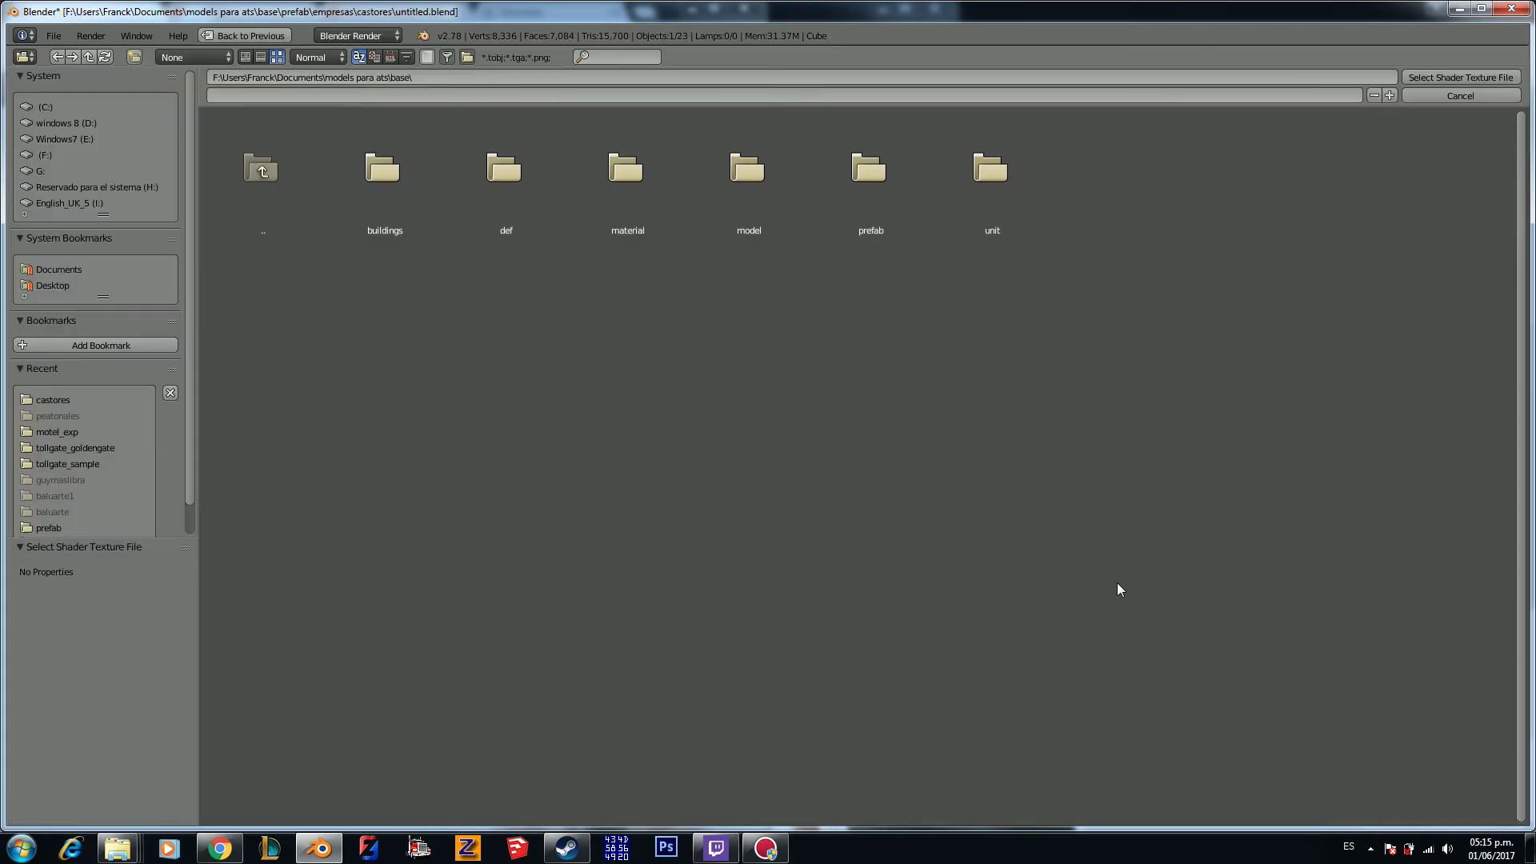
left_click(54, 401)
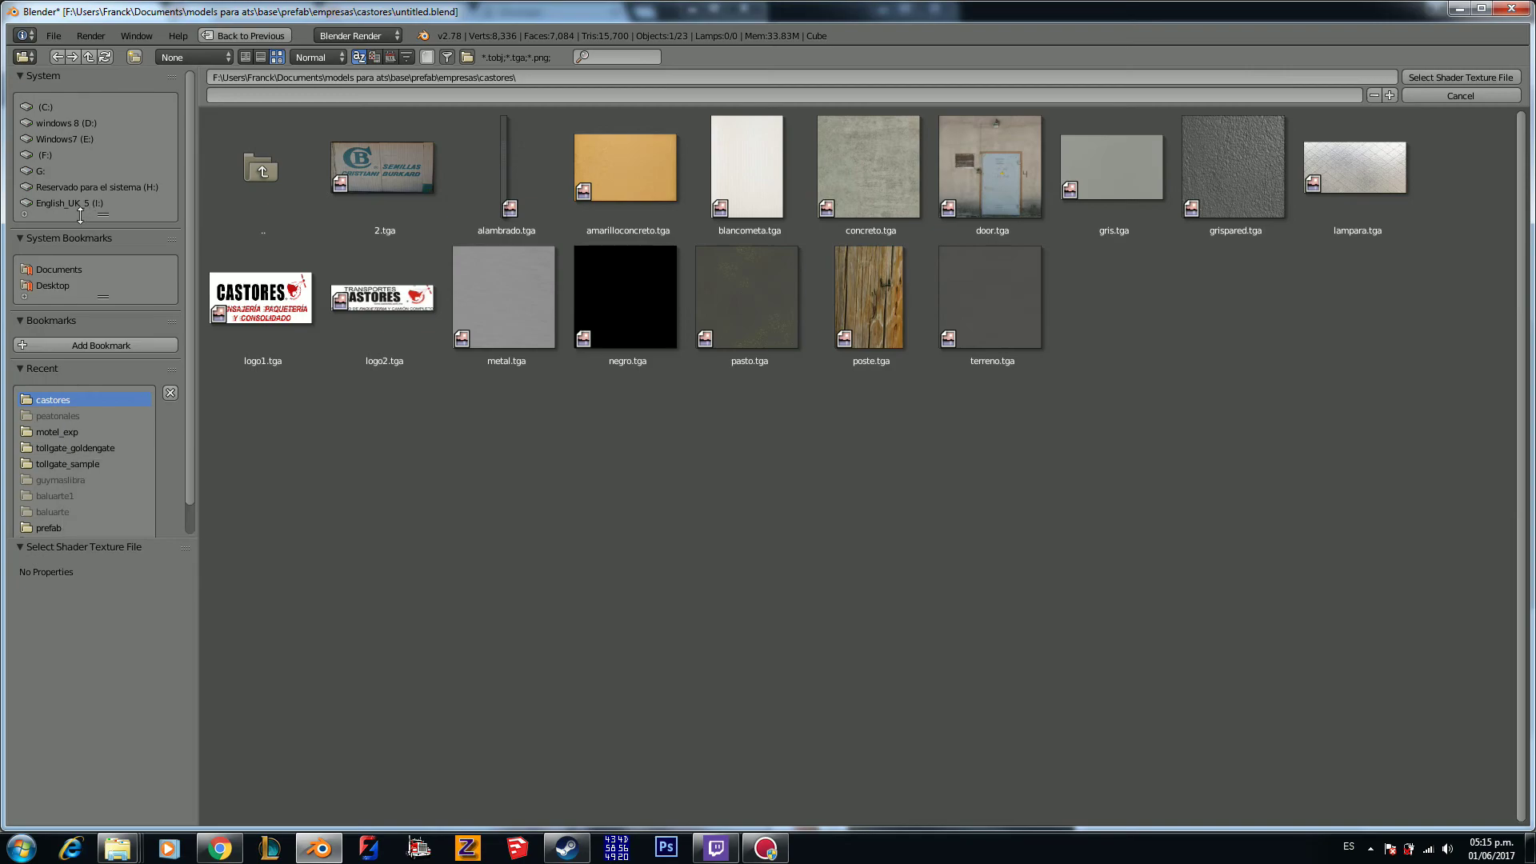
left_click(68, 273)
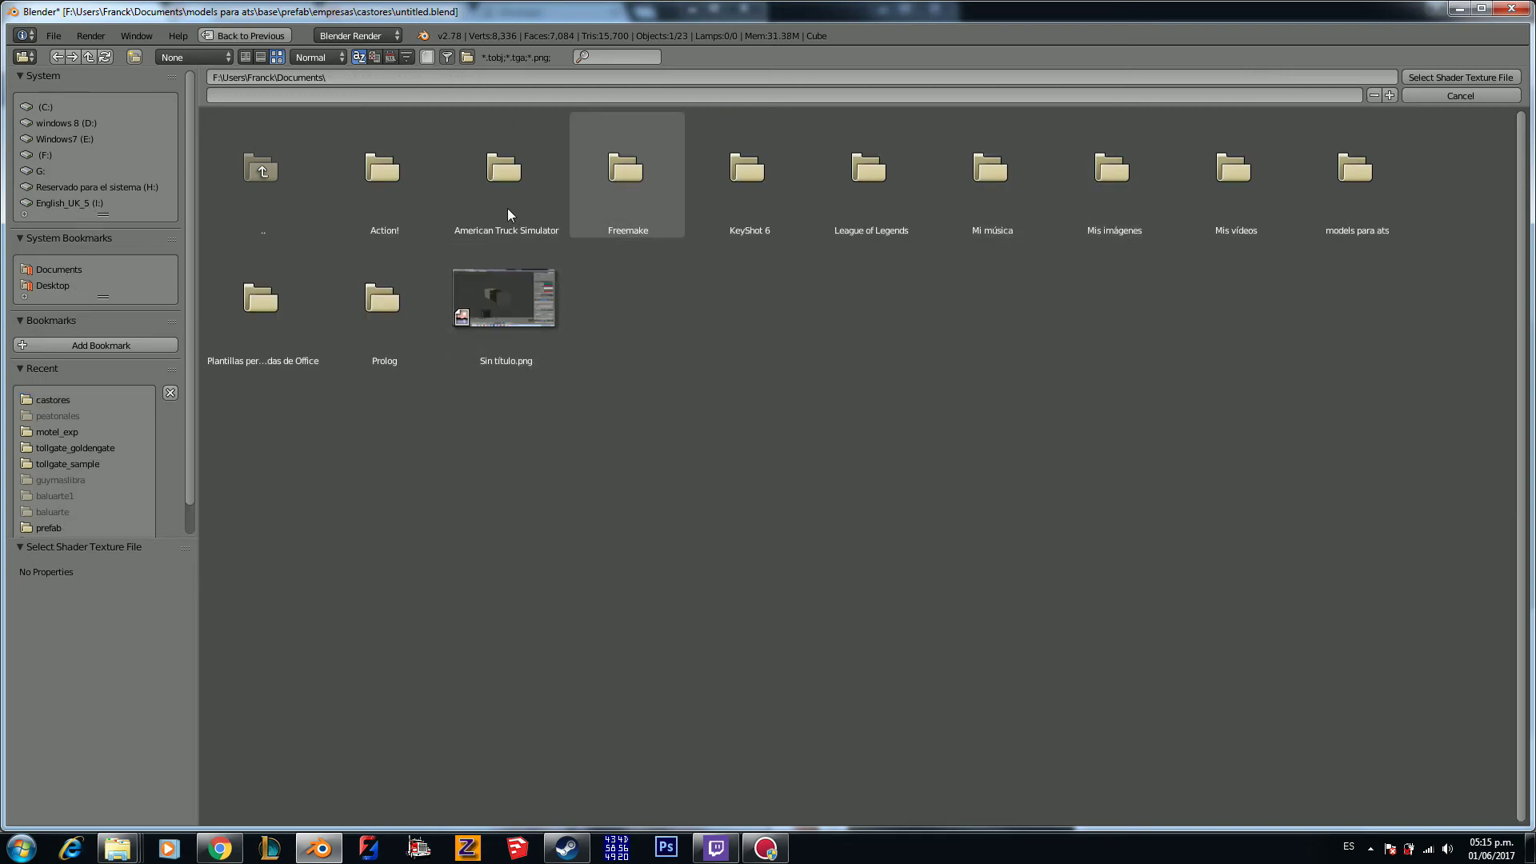
left_click(1360, 188)
left_click(400, 189)
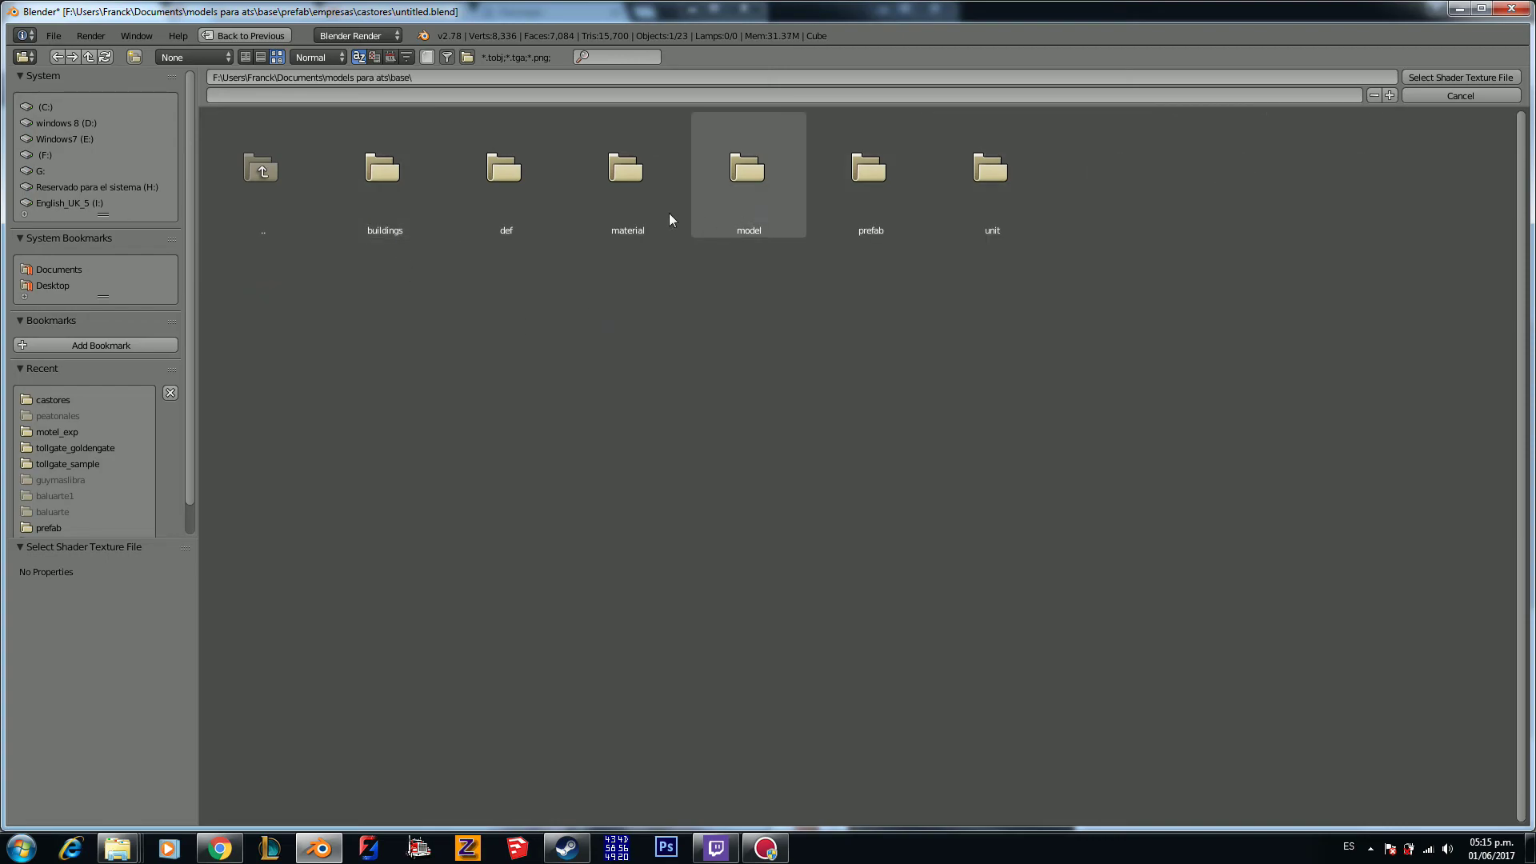
left_click(879, 192)
left_click(391, 212)
left_click(384, 192)
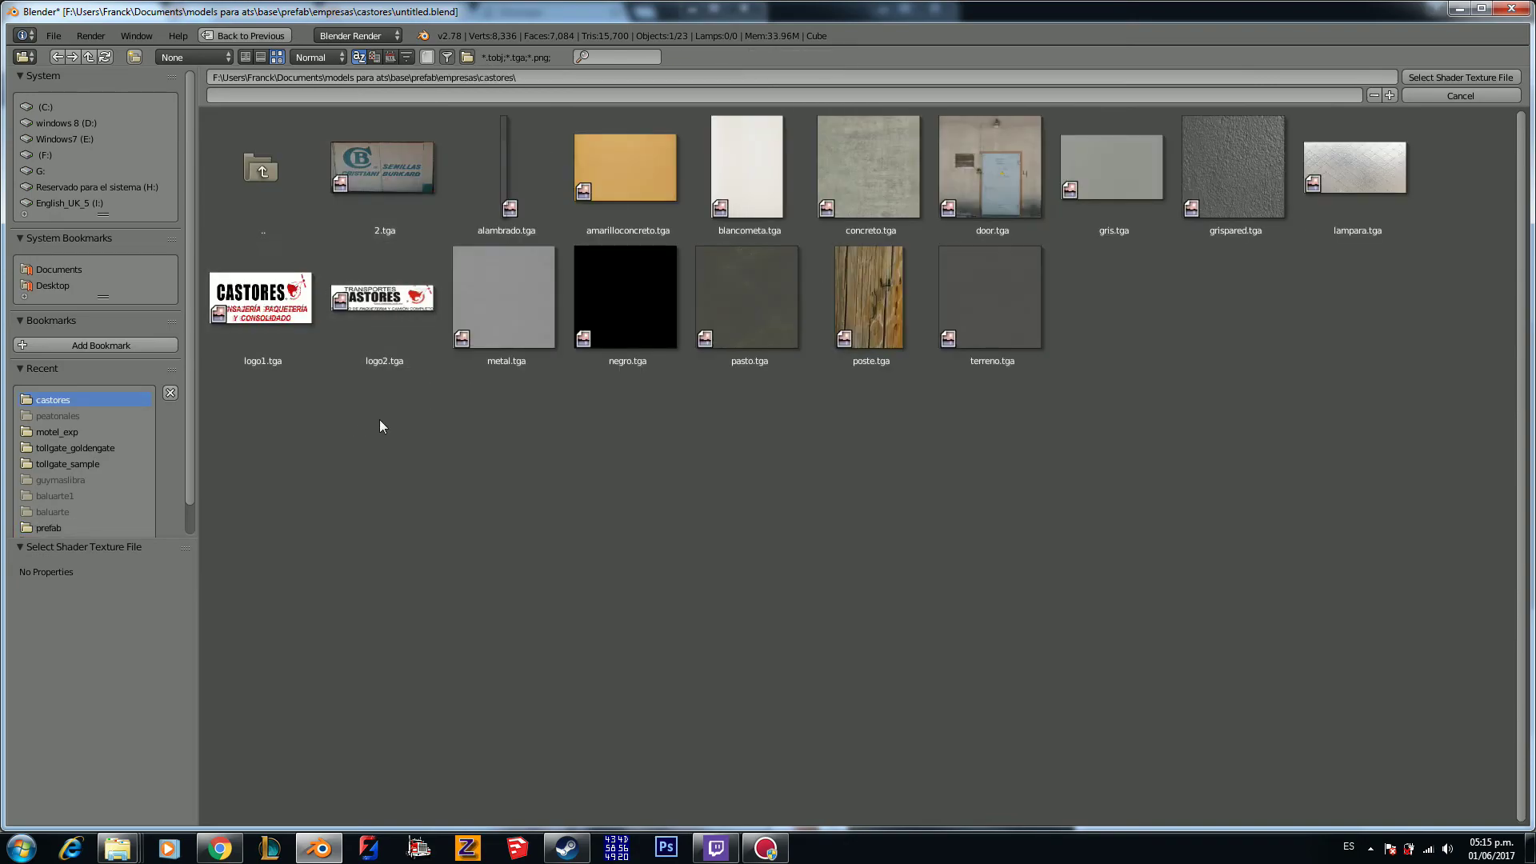
Step: Load logo1.tga as the base texture of the logo material
left_click(289, 307)
left_click(360, 307)
left_click(291, 306)
left_click(390, 316)
left_click(301, 318)
double_click(301, 319)
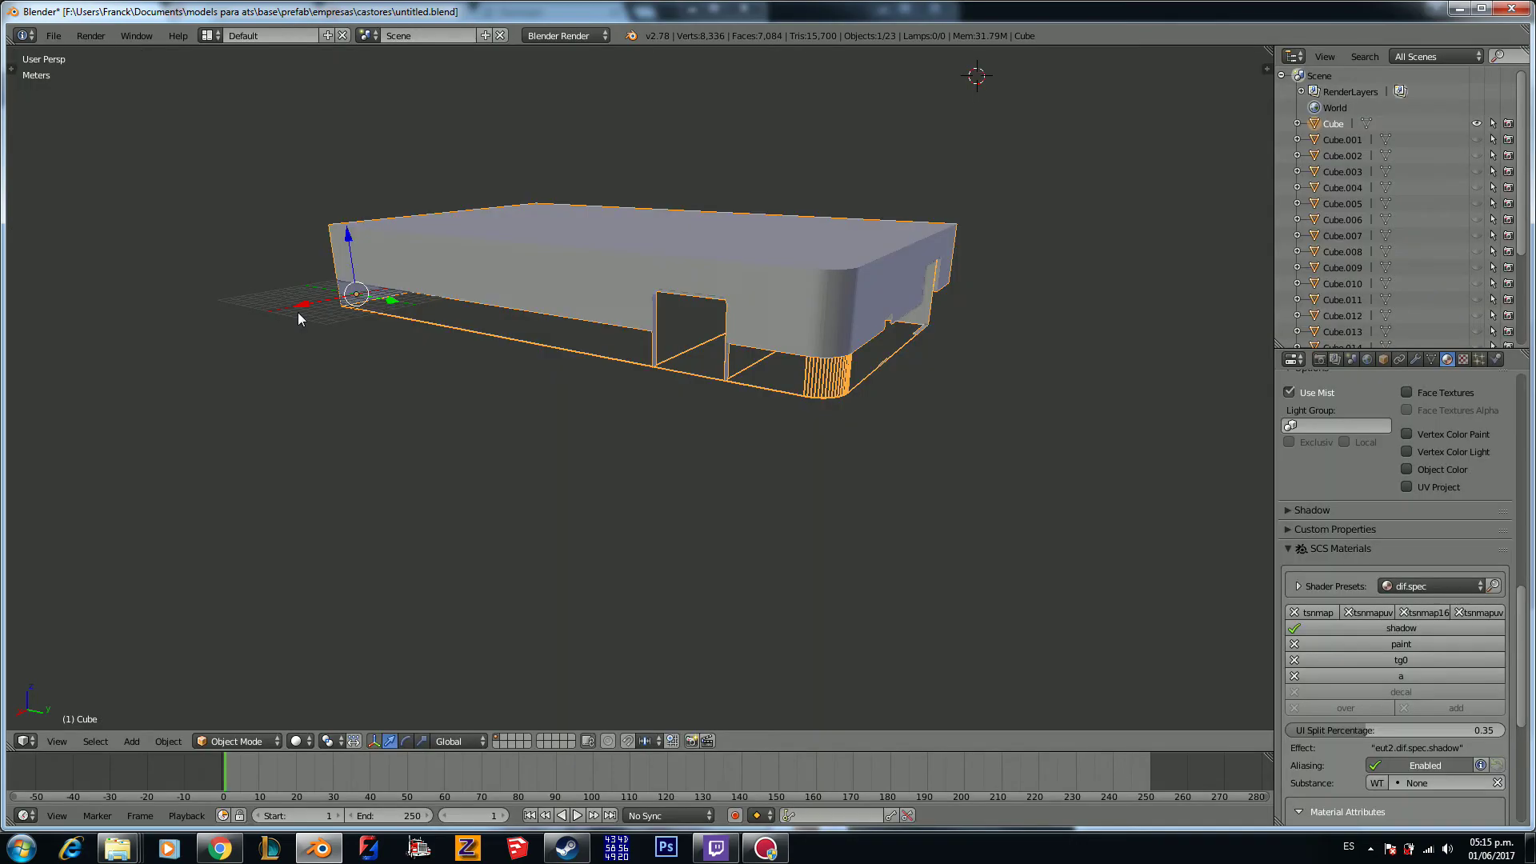
Step: Reload the base texture's TOBJ file and enable V Repeat and U Repeat in its settings
scroll(1389, 702, "down", 8)
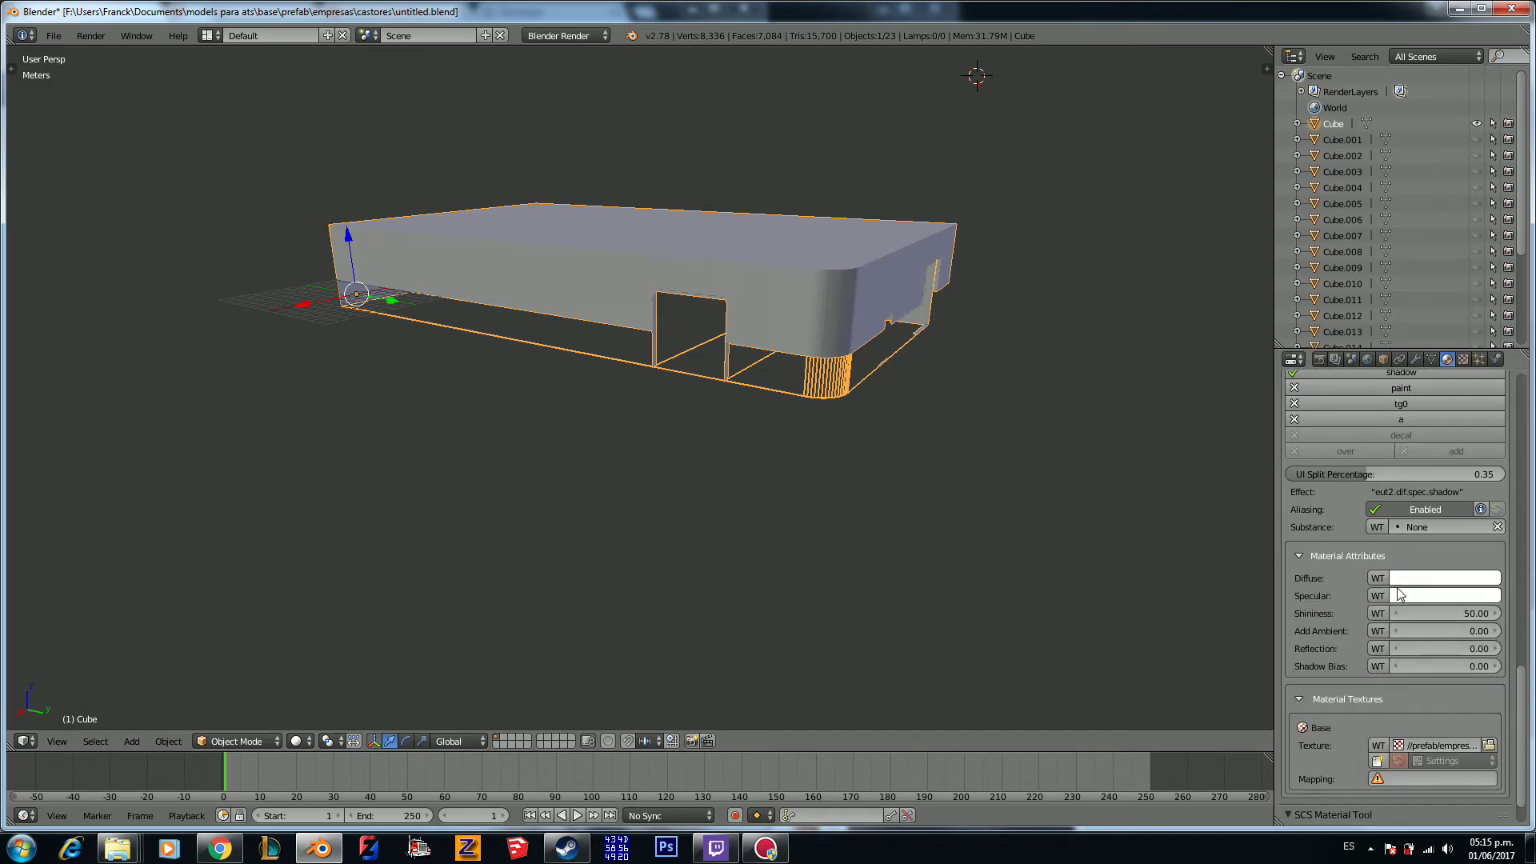
left_click(1377, 713)
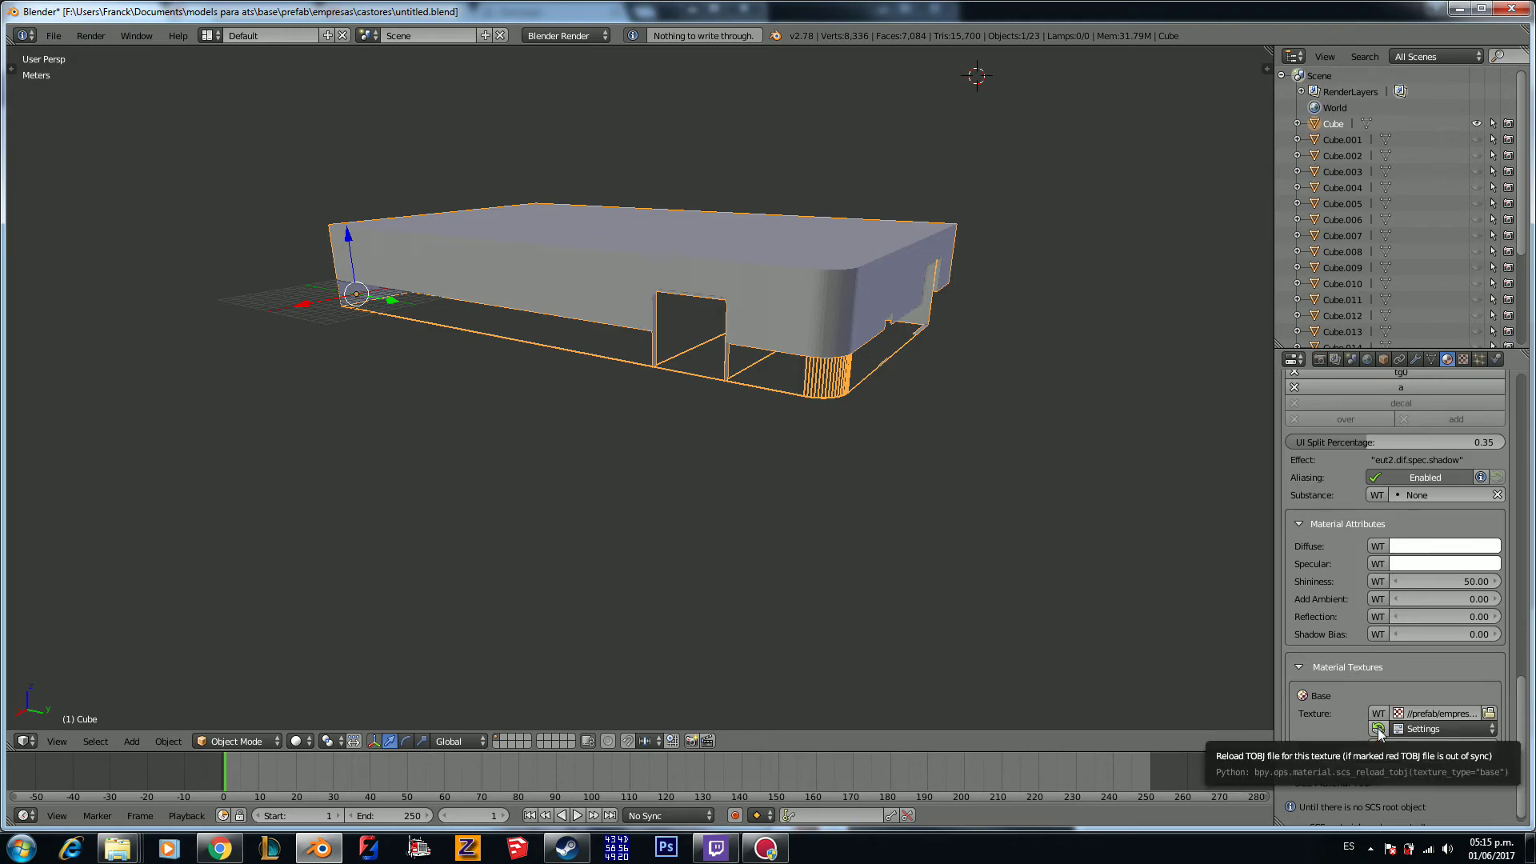
left_click(1432, 727)
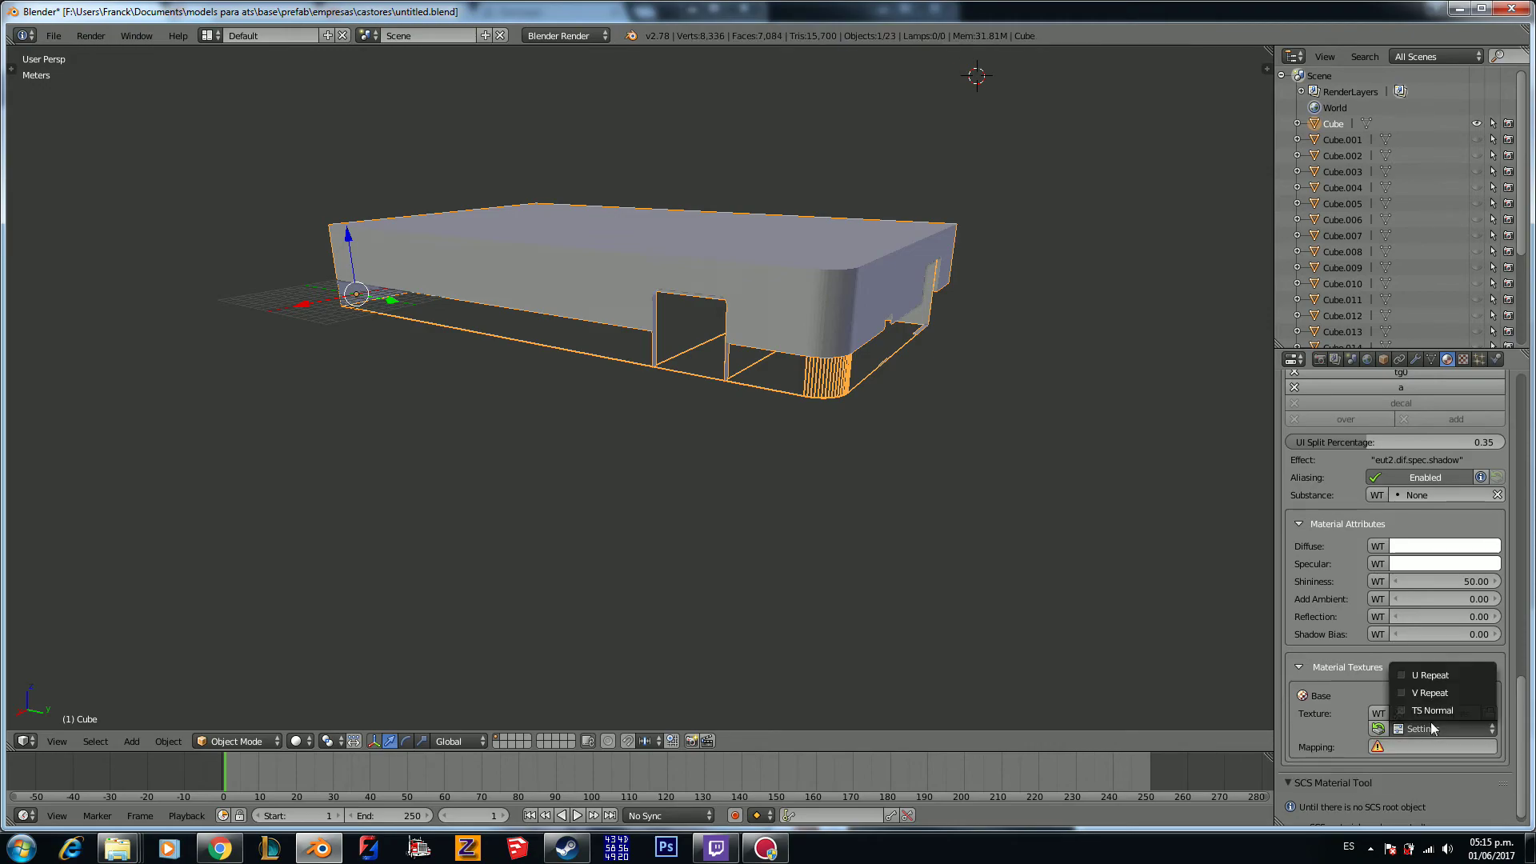
left_click(1405, 692)
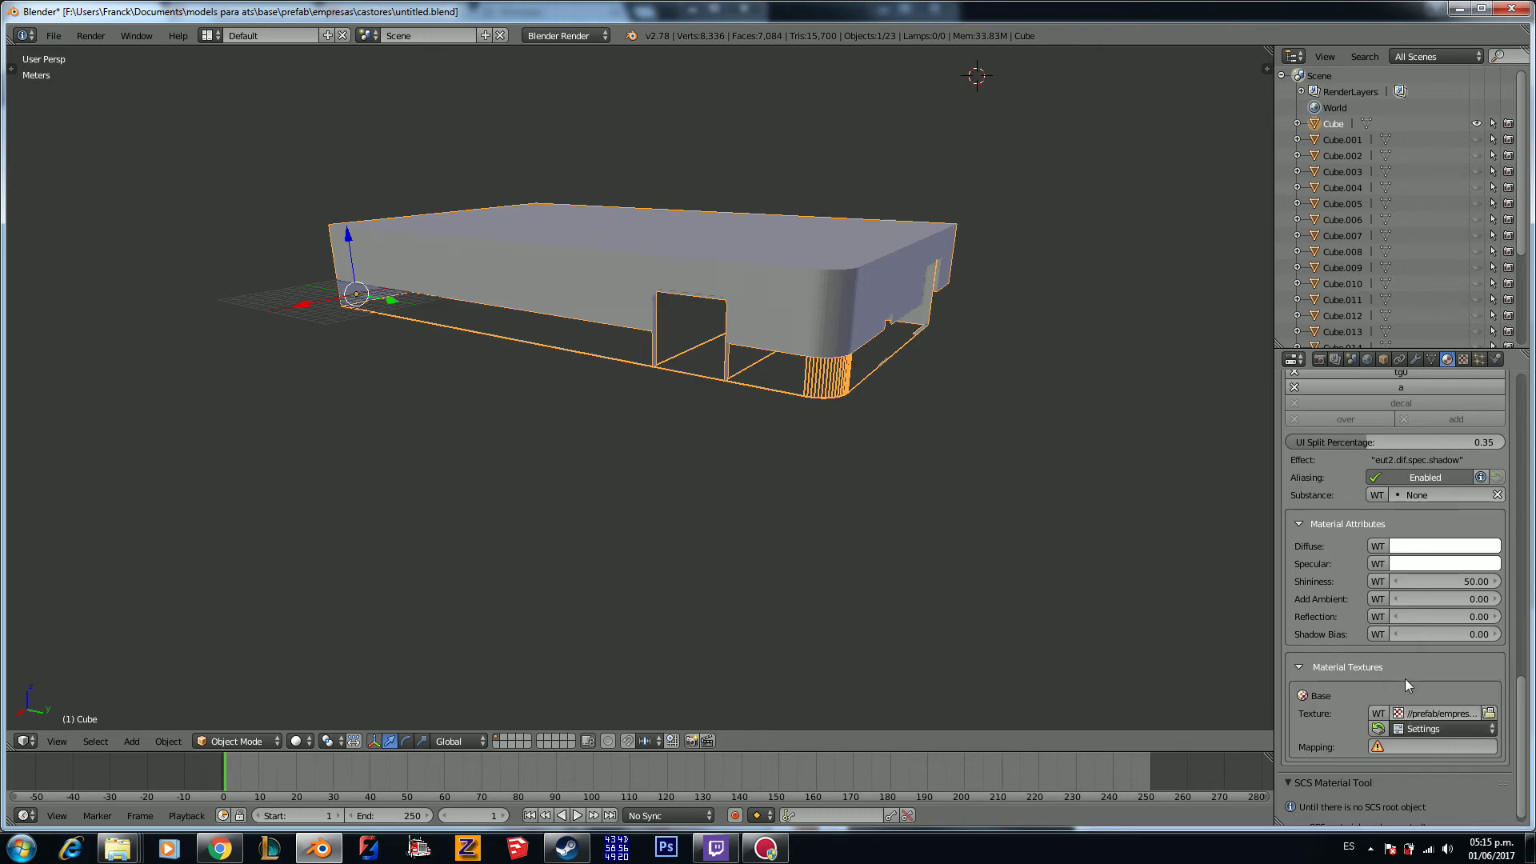
left_click(1425, 728)
left_click(1398, 674)
Step: Split the 3D view vertically into two areas and change the second one to a UV/Image Editor
scroll(882, 452, "up", 3)
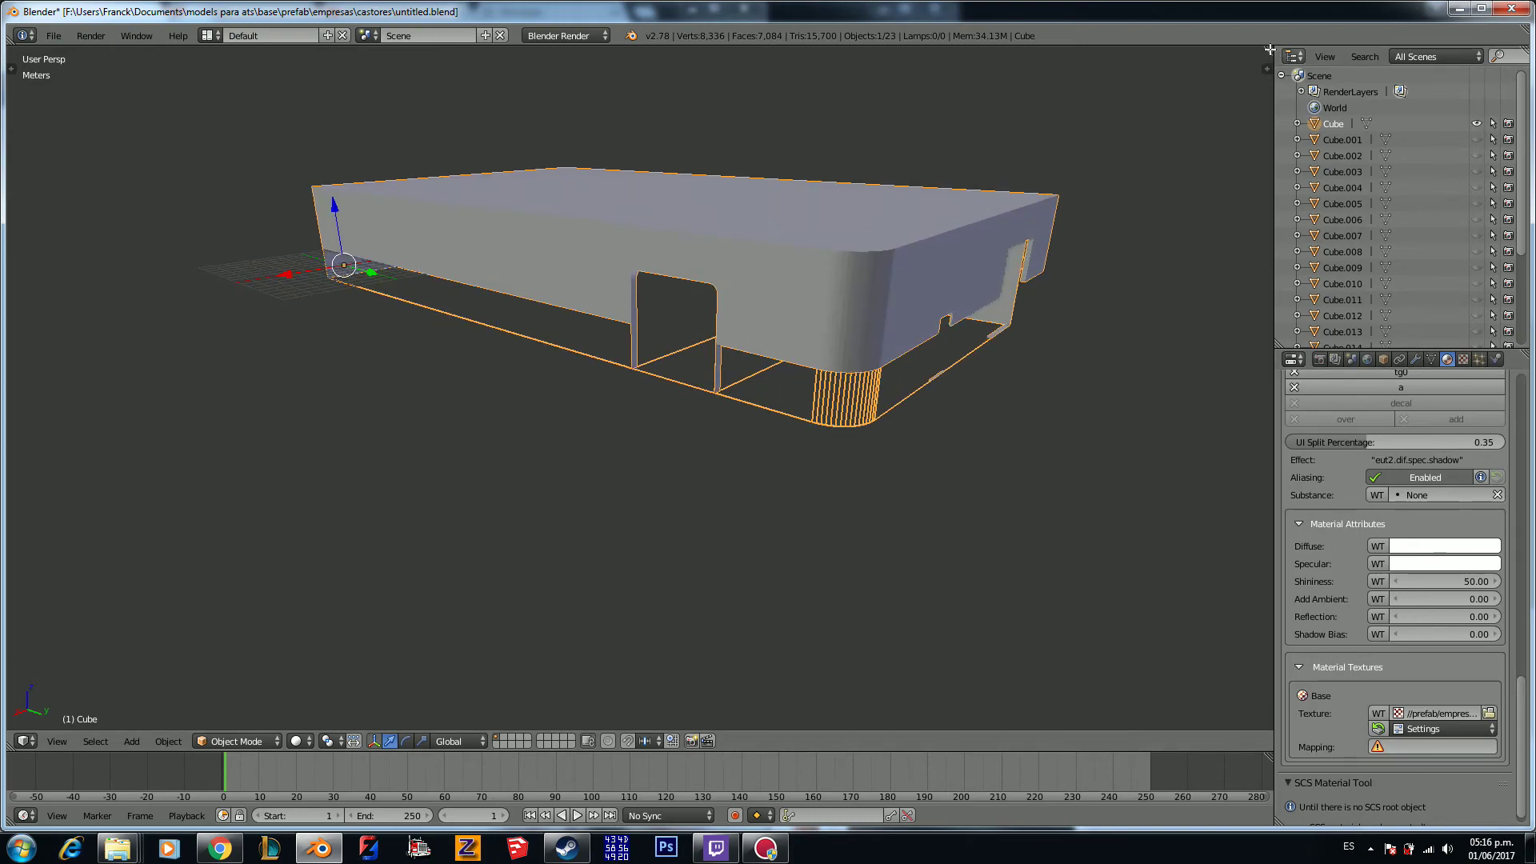
left_click_drag(1269, 48, 736, 154)
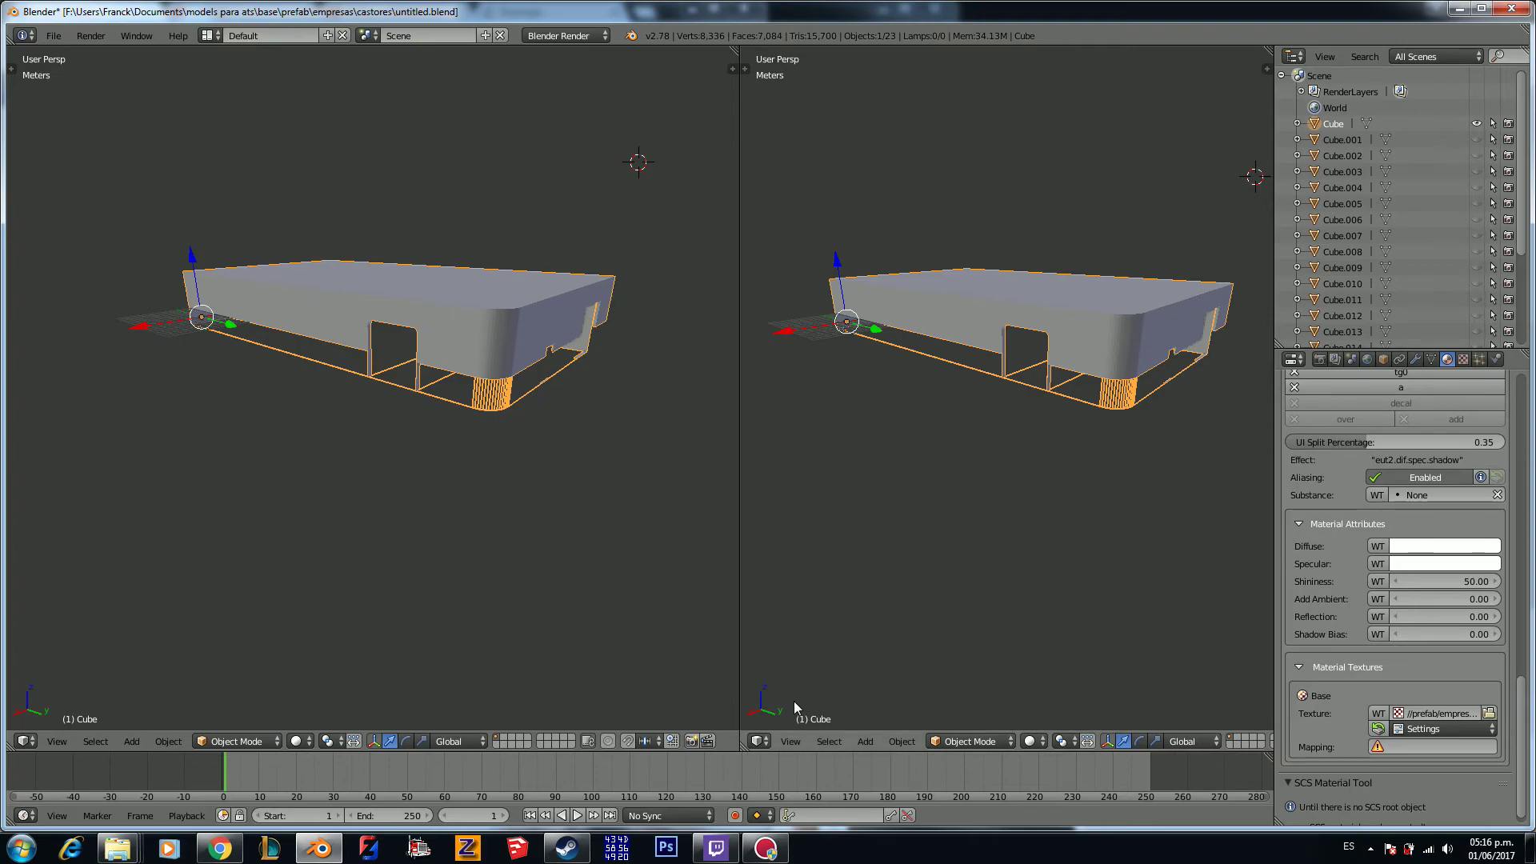
left_click(758, 740)
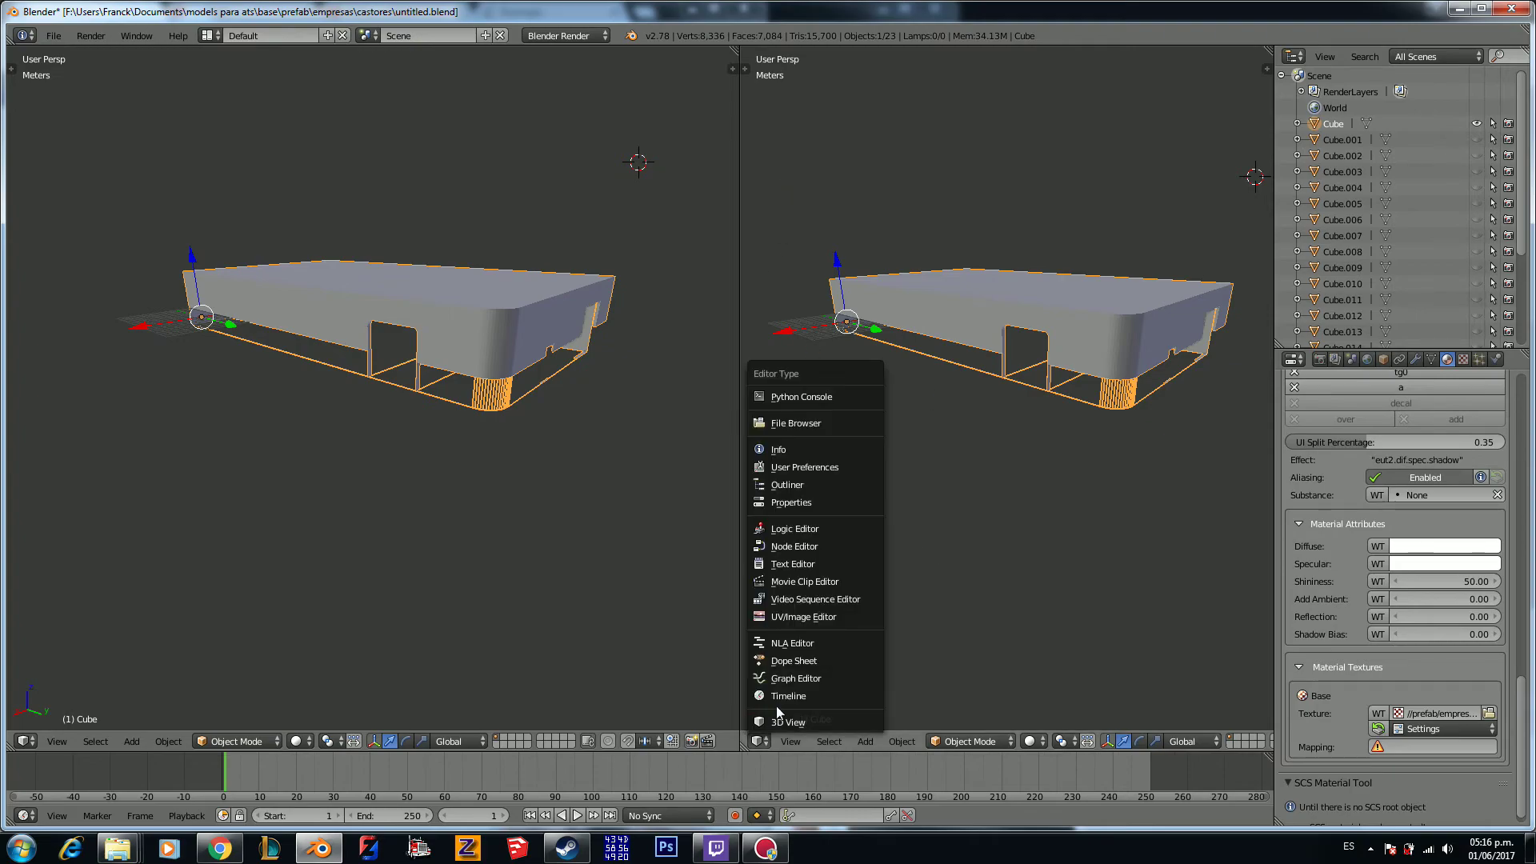
left_click(800, 616)
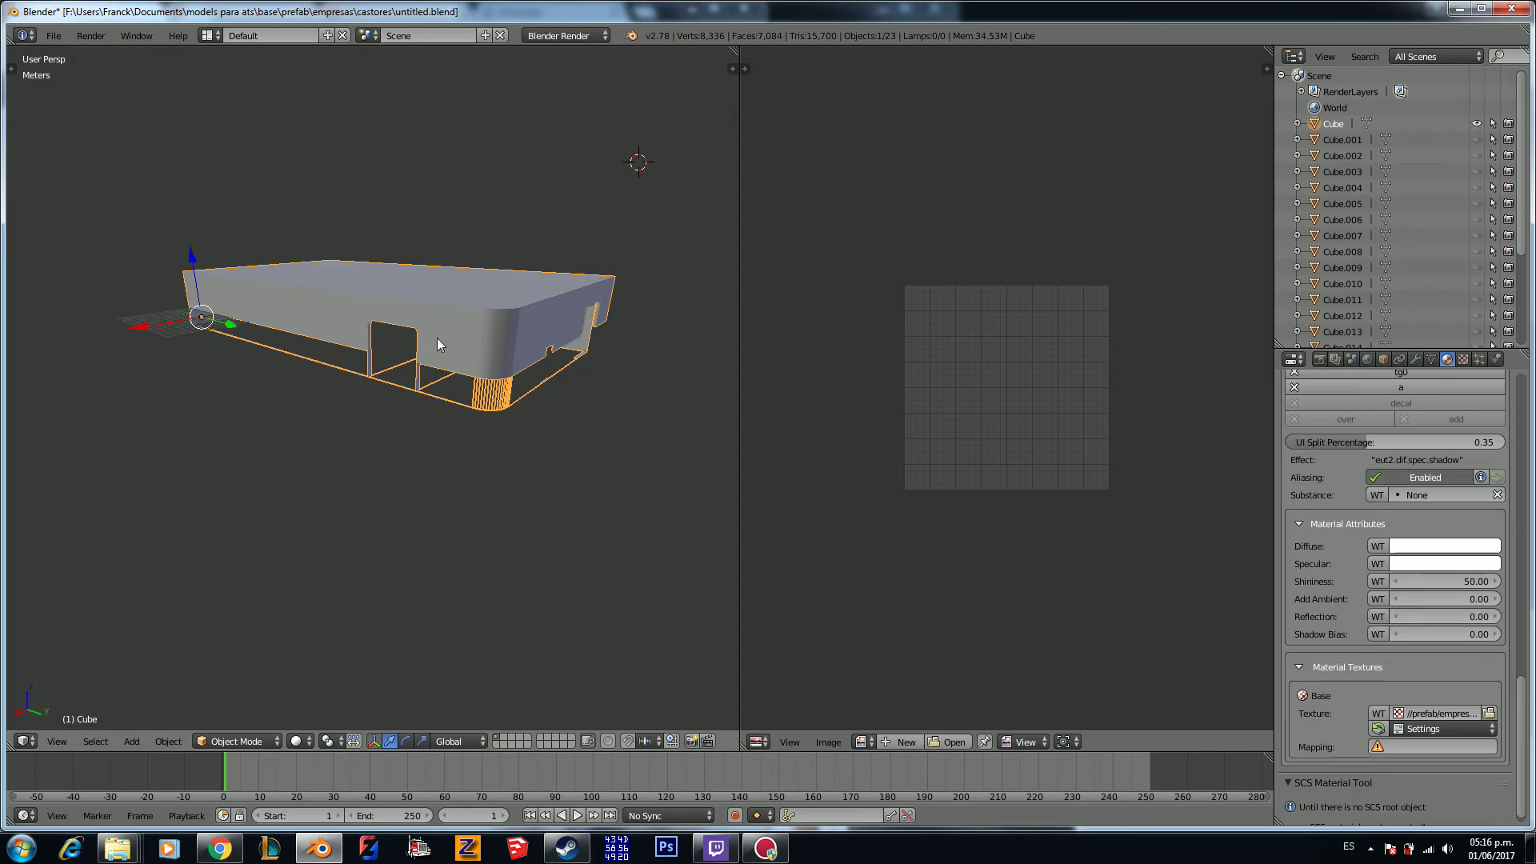
Step: Unwrap all of the building's faces with Smart UV Project, using a 66.00 angle limit and 0.00 island margin
key("Tab")
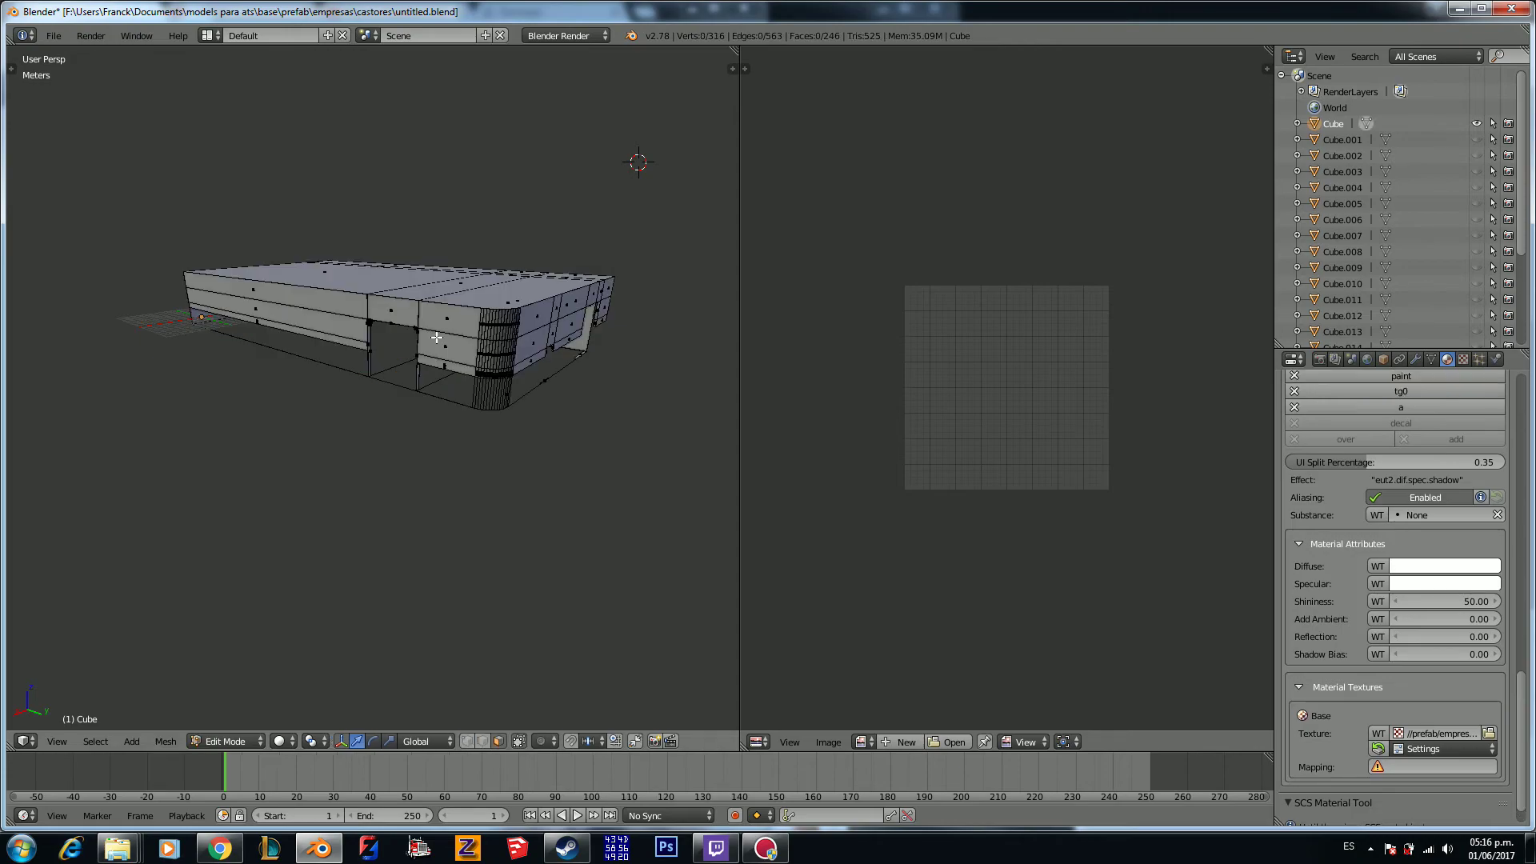
key("a")
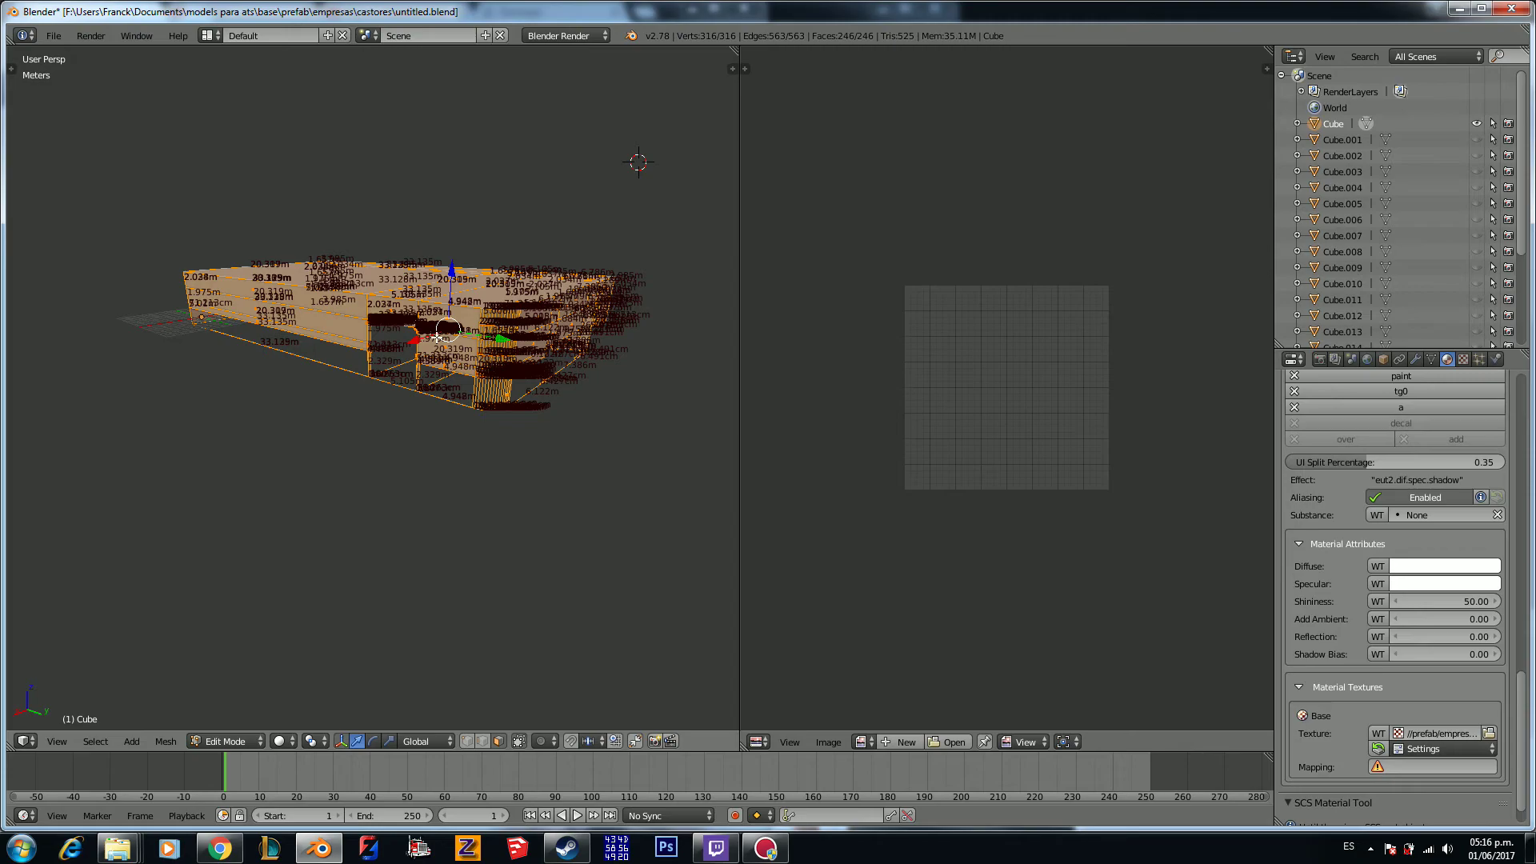
key("u")
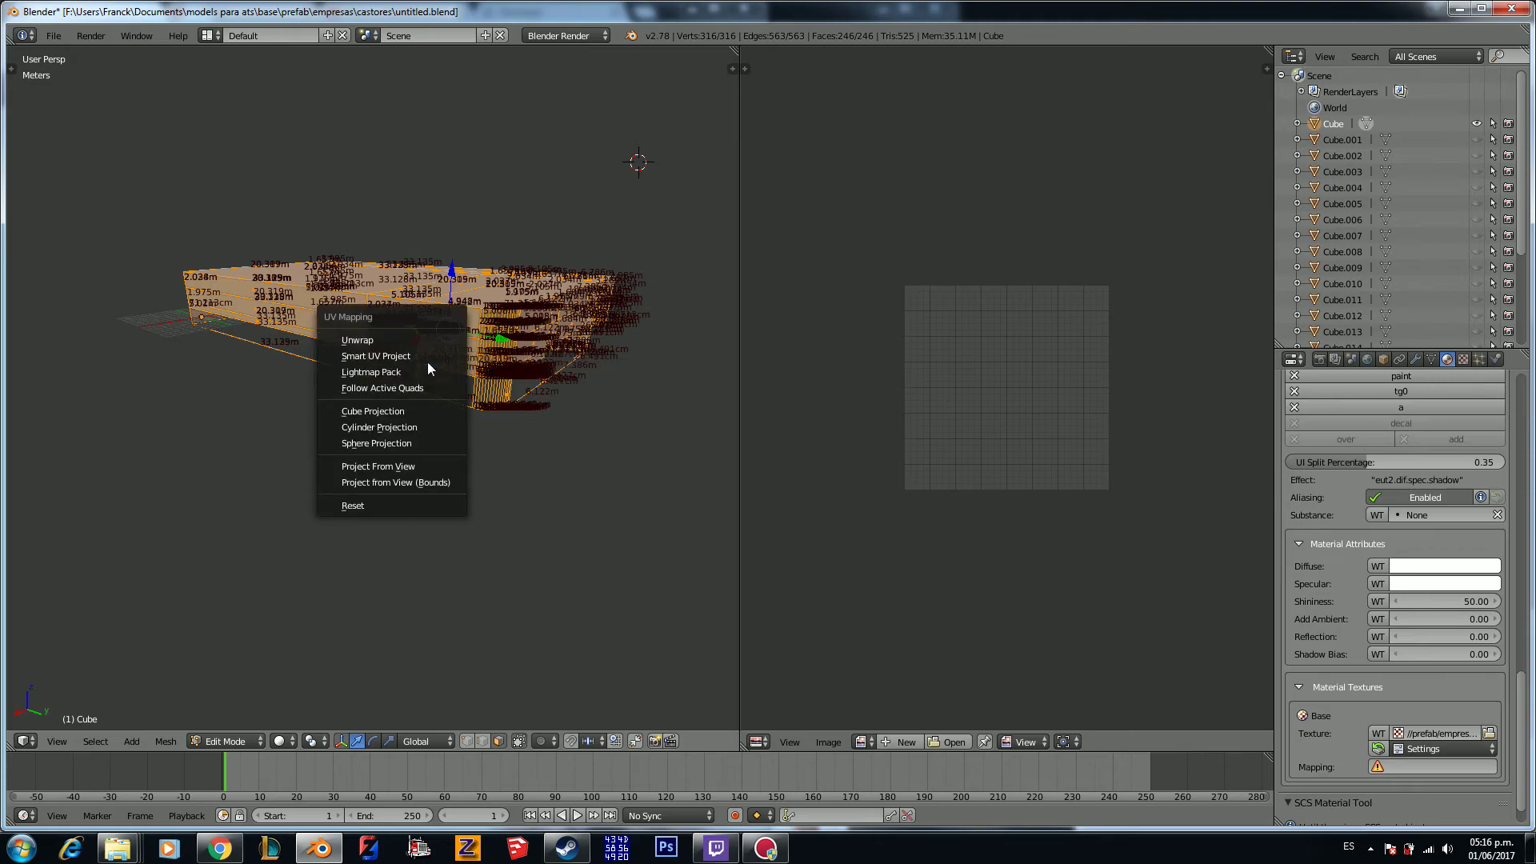
left_click(433, 355)
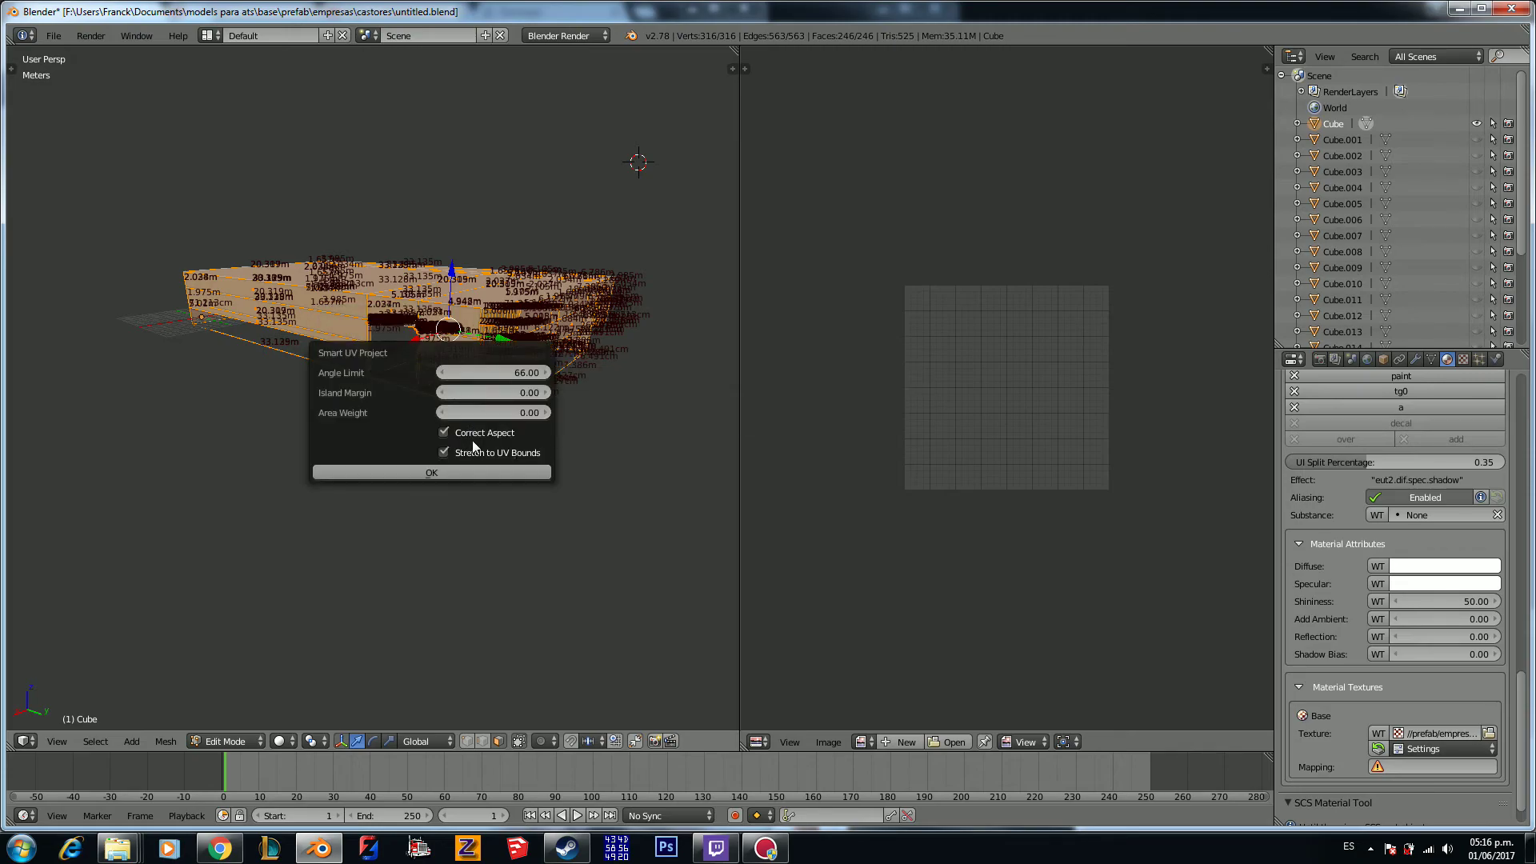
left_click(472, 472)
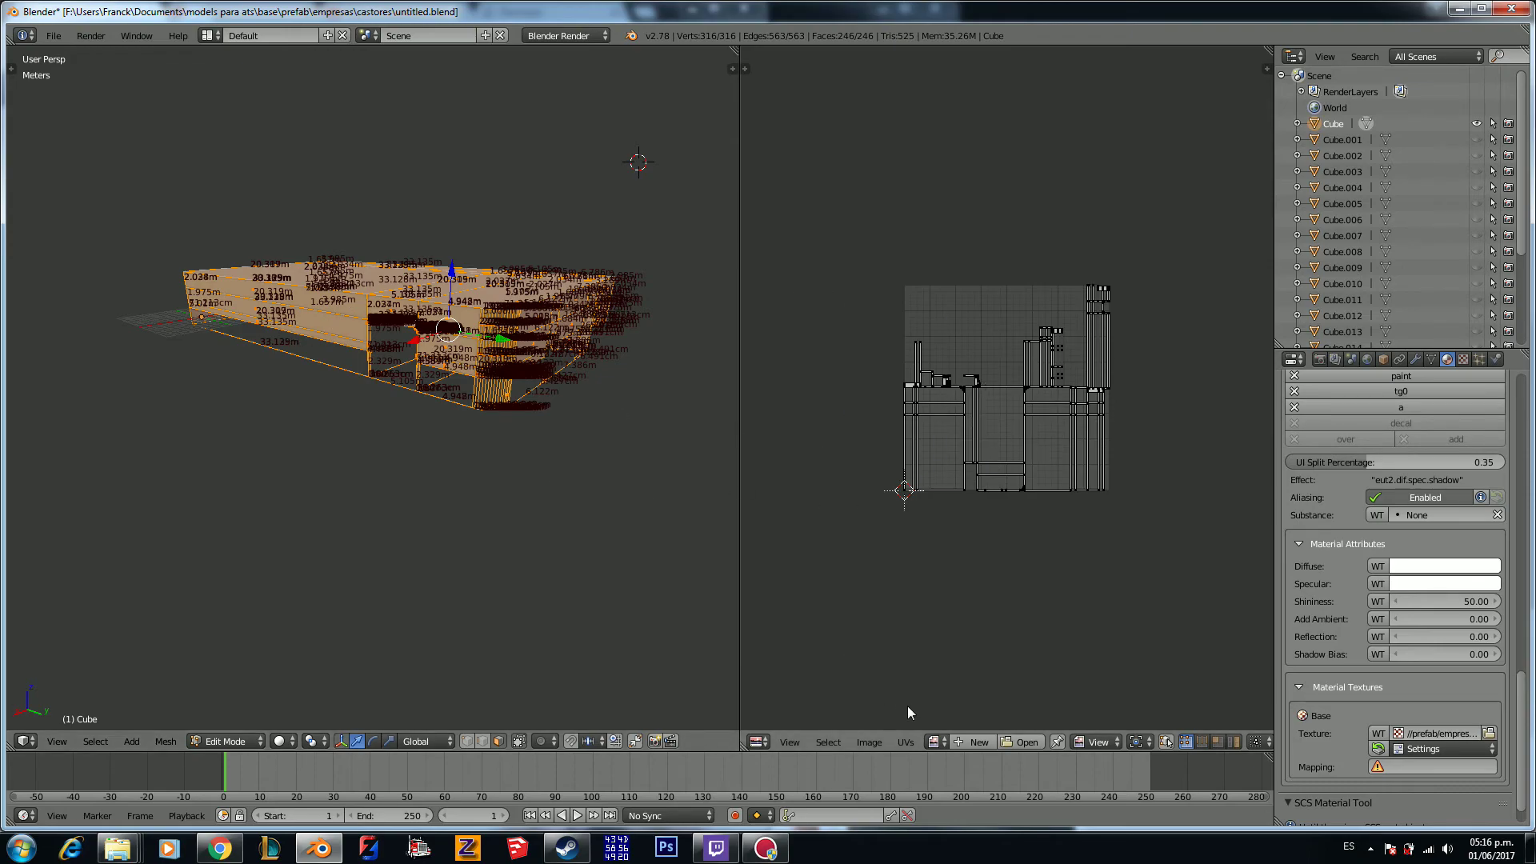
Step: Display the logo1 image behind the building's UV layout
left_click(941, 743)
left_click(979, 576)
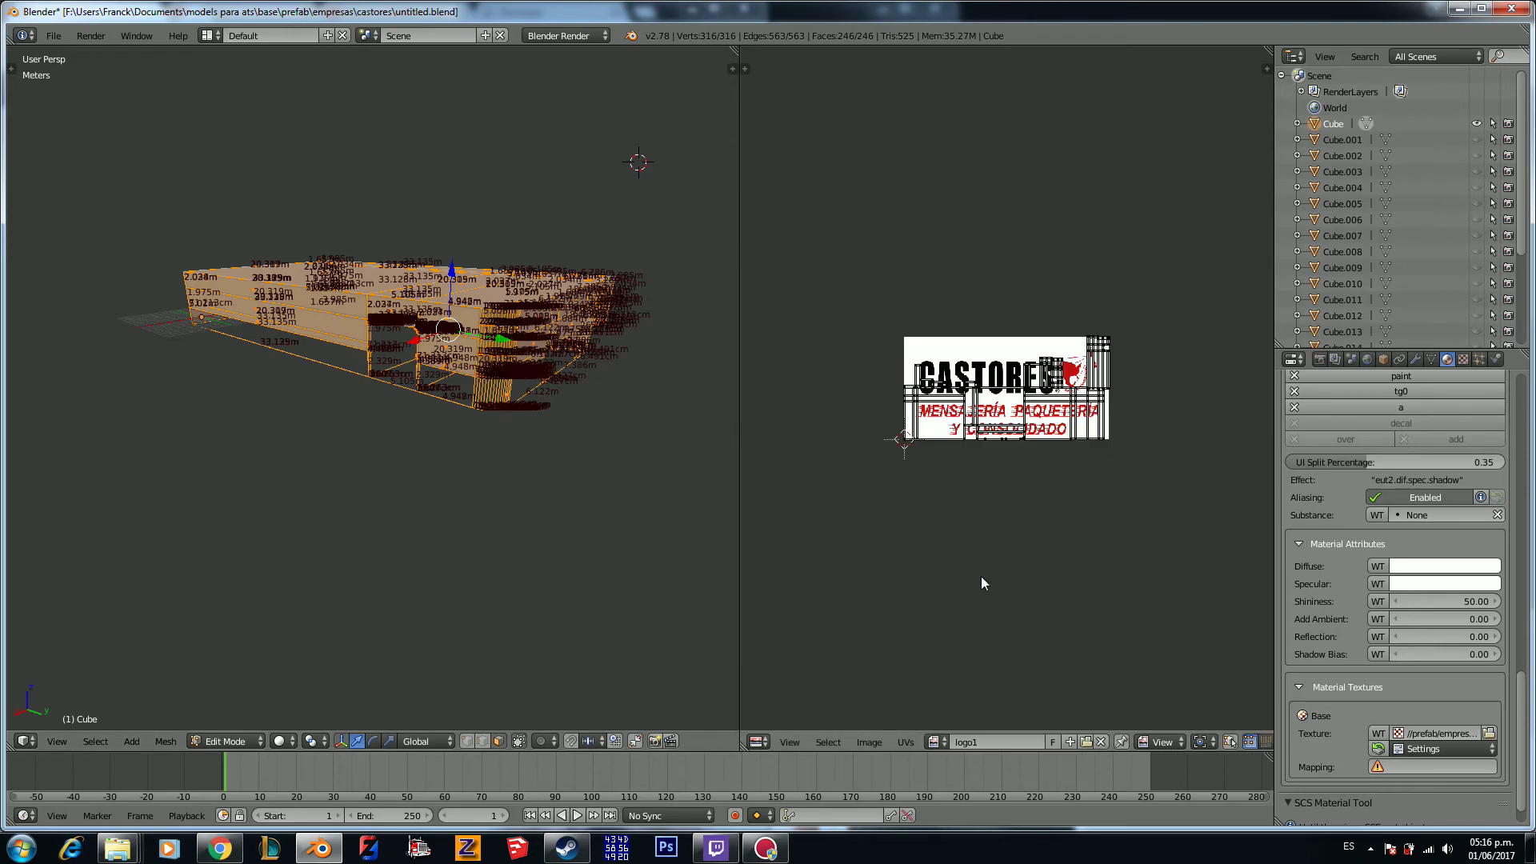
scroll(964, 464, "up", 4)
scroll(965, 462, "down", 2)
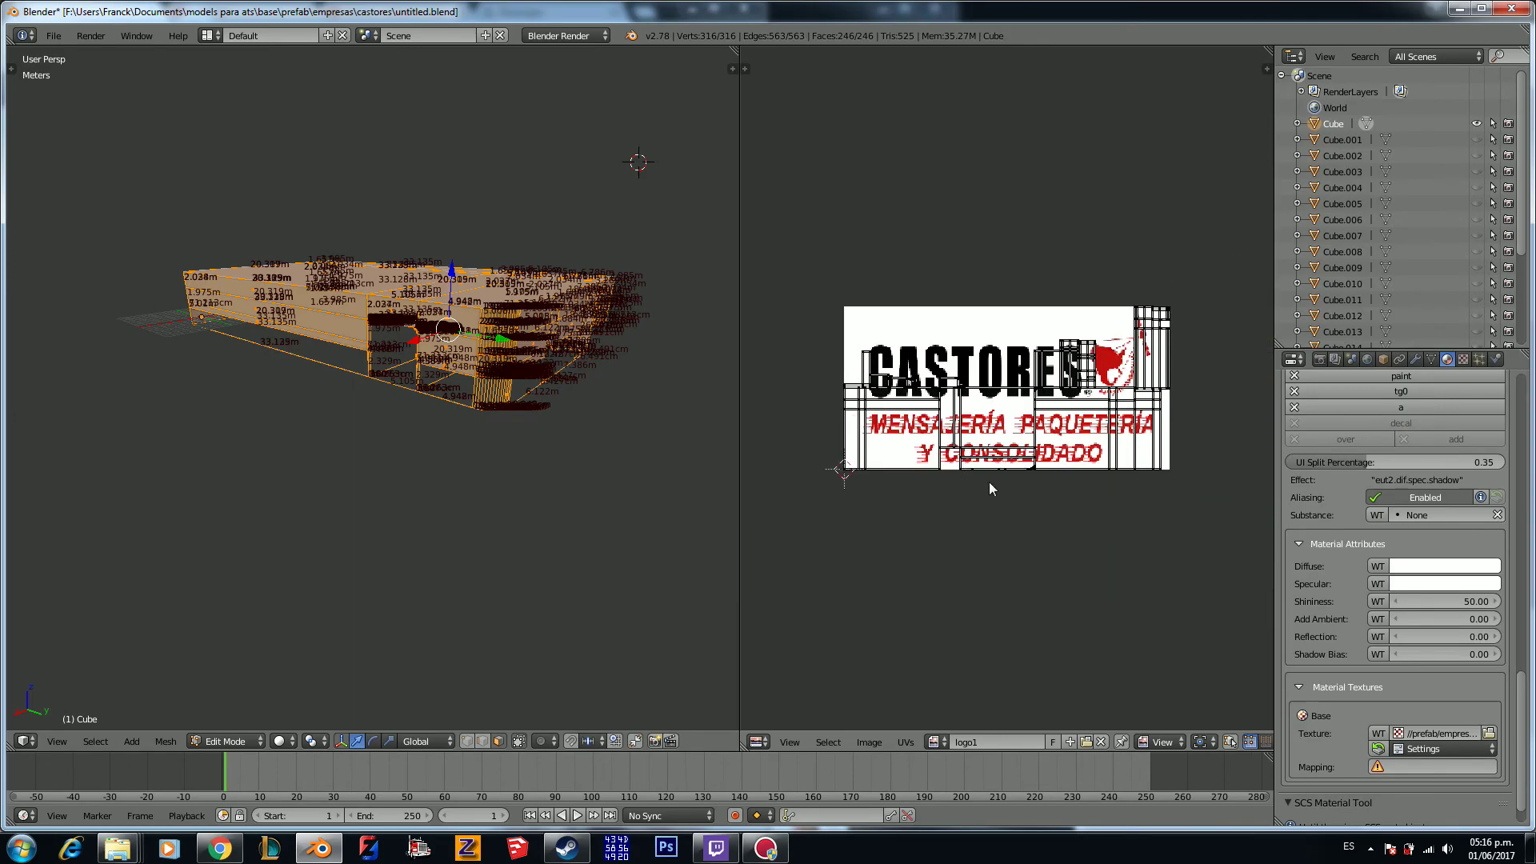
Step: Shrink the whole UV layout and move it onto the blank white area above the CASTORES lettering
key("a")
key("s")
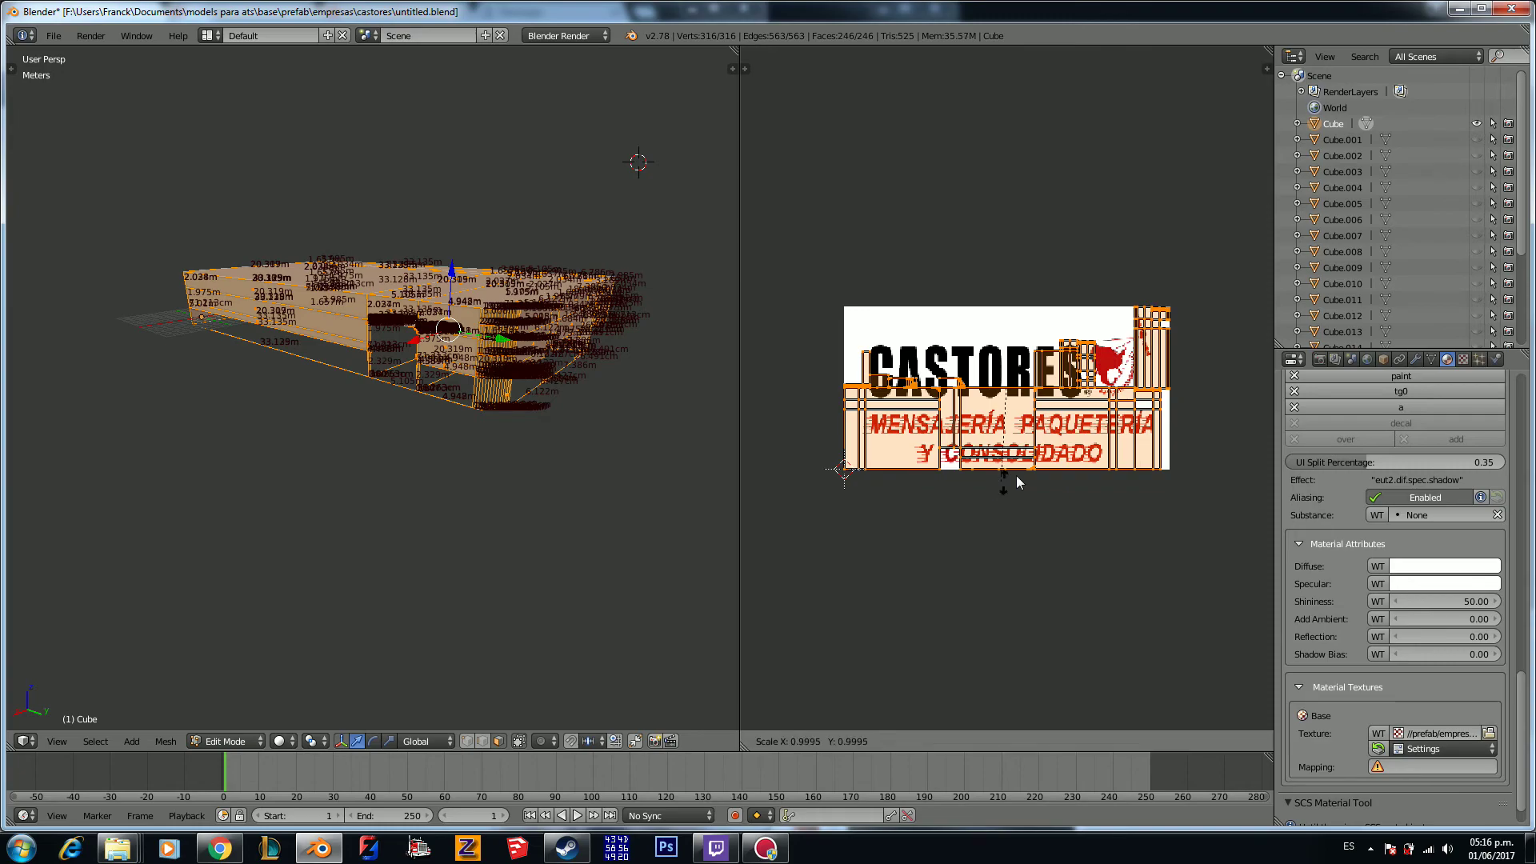
left_click(1017, 408)
key("g")
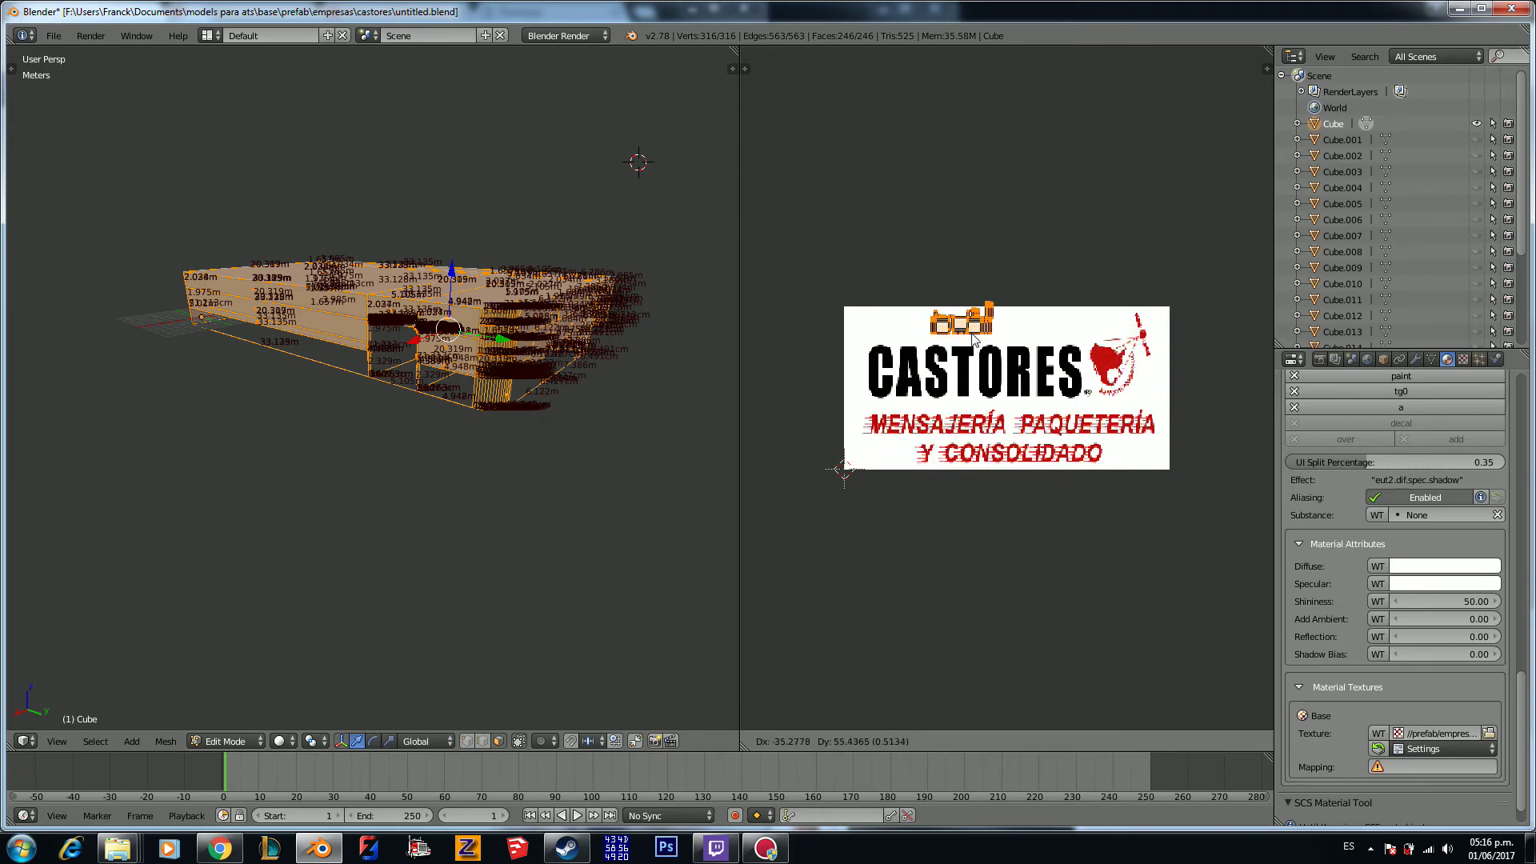
left_click(972, 341)
scroll(970, 347, "up", 4)
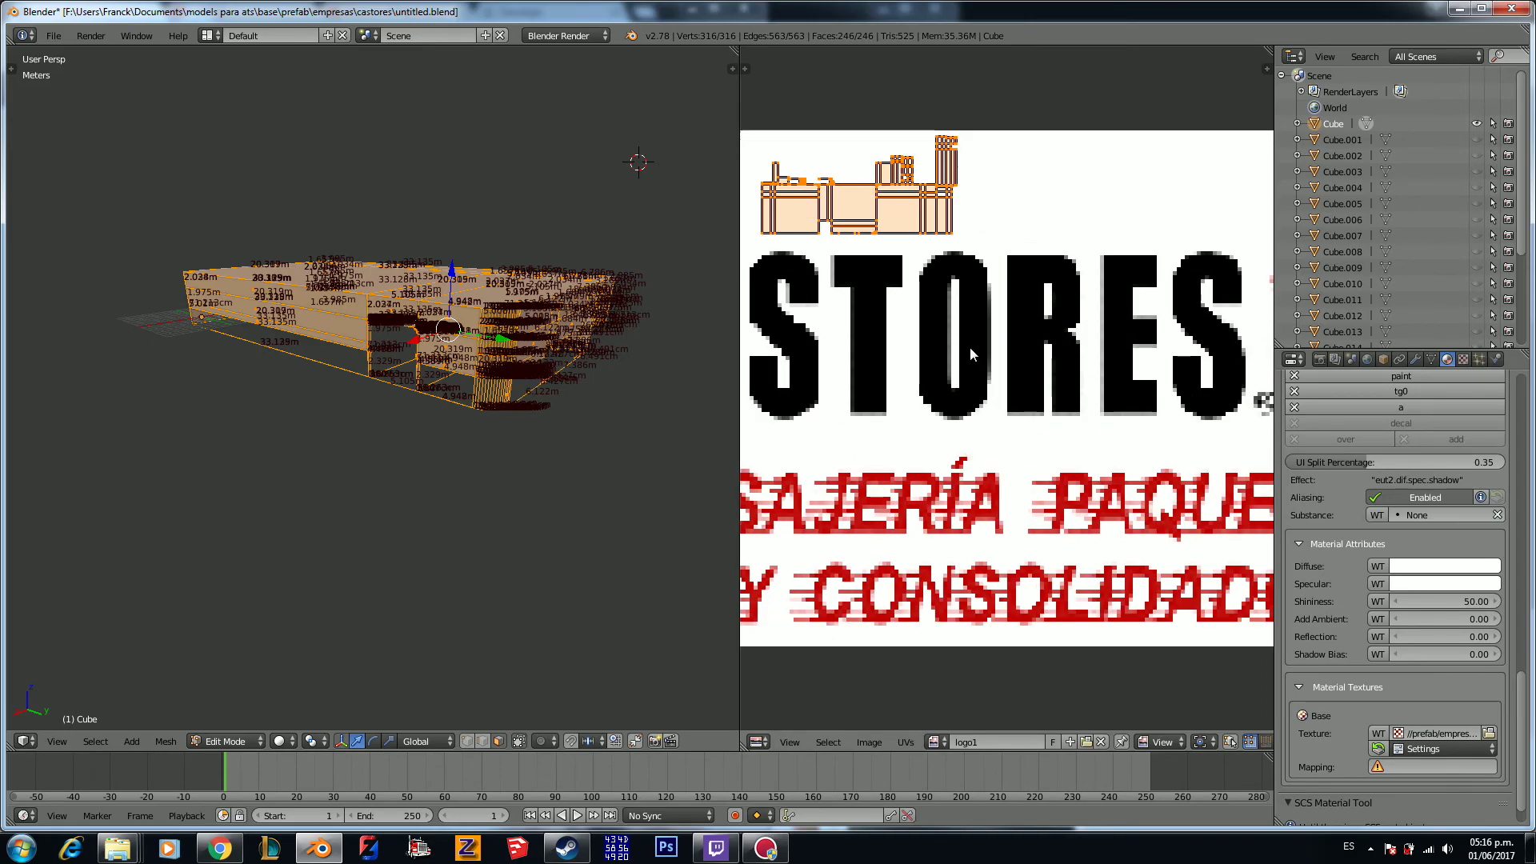
Step: Select only the two long upper faces of the building's side wall and unwrap them across the full width of the logo1 image
scroll(542, 368, "up", 3)
middle_click_drag(526, 367, 599, 421)
middle_click_drag(471, 388, 574, 381, "shift")
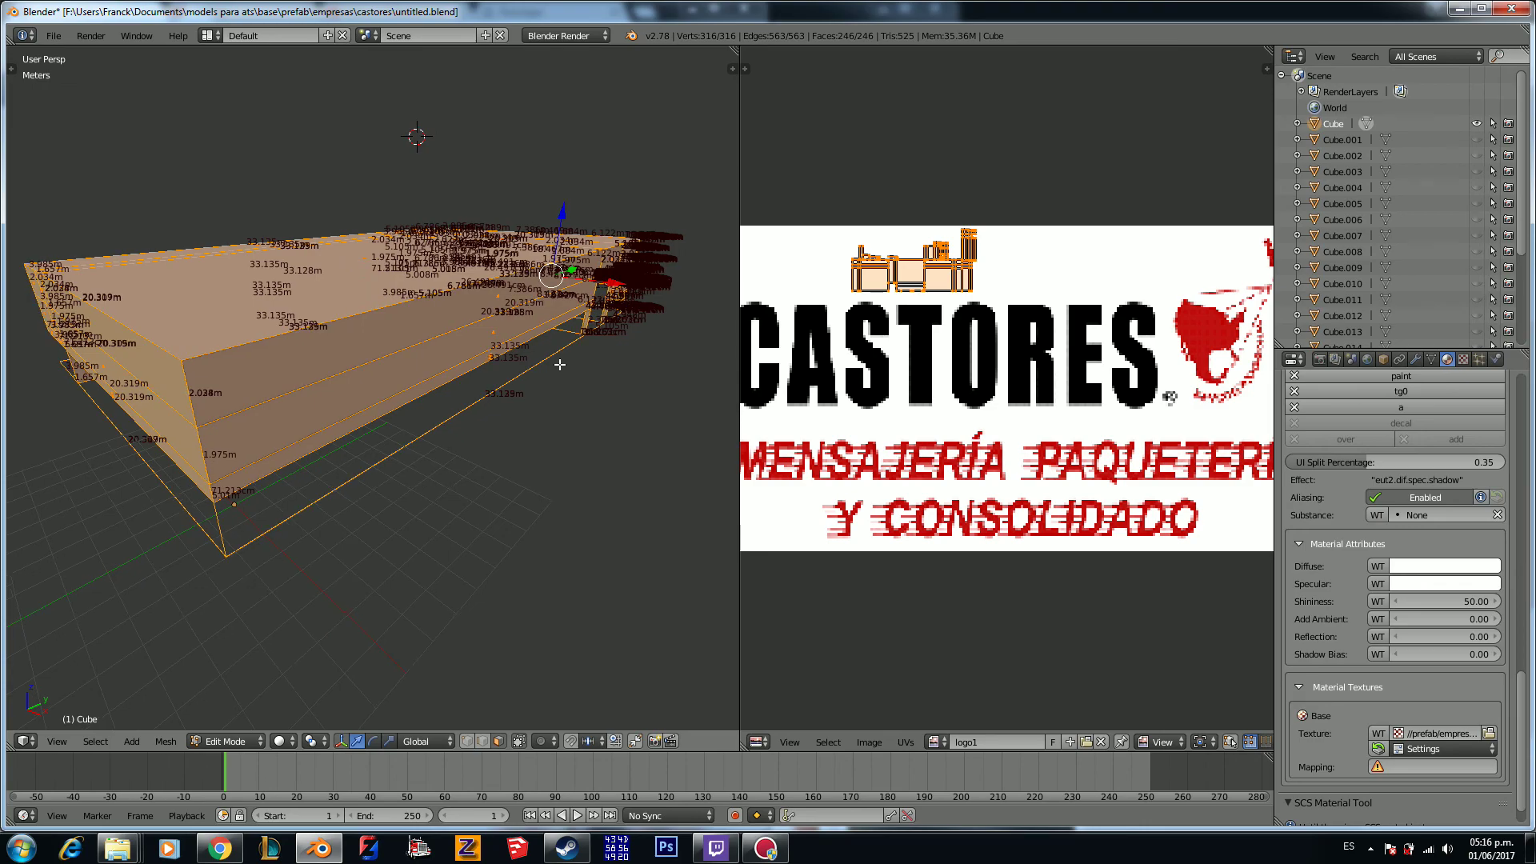
key("a")
right_click(505, 334)
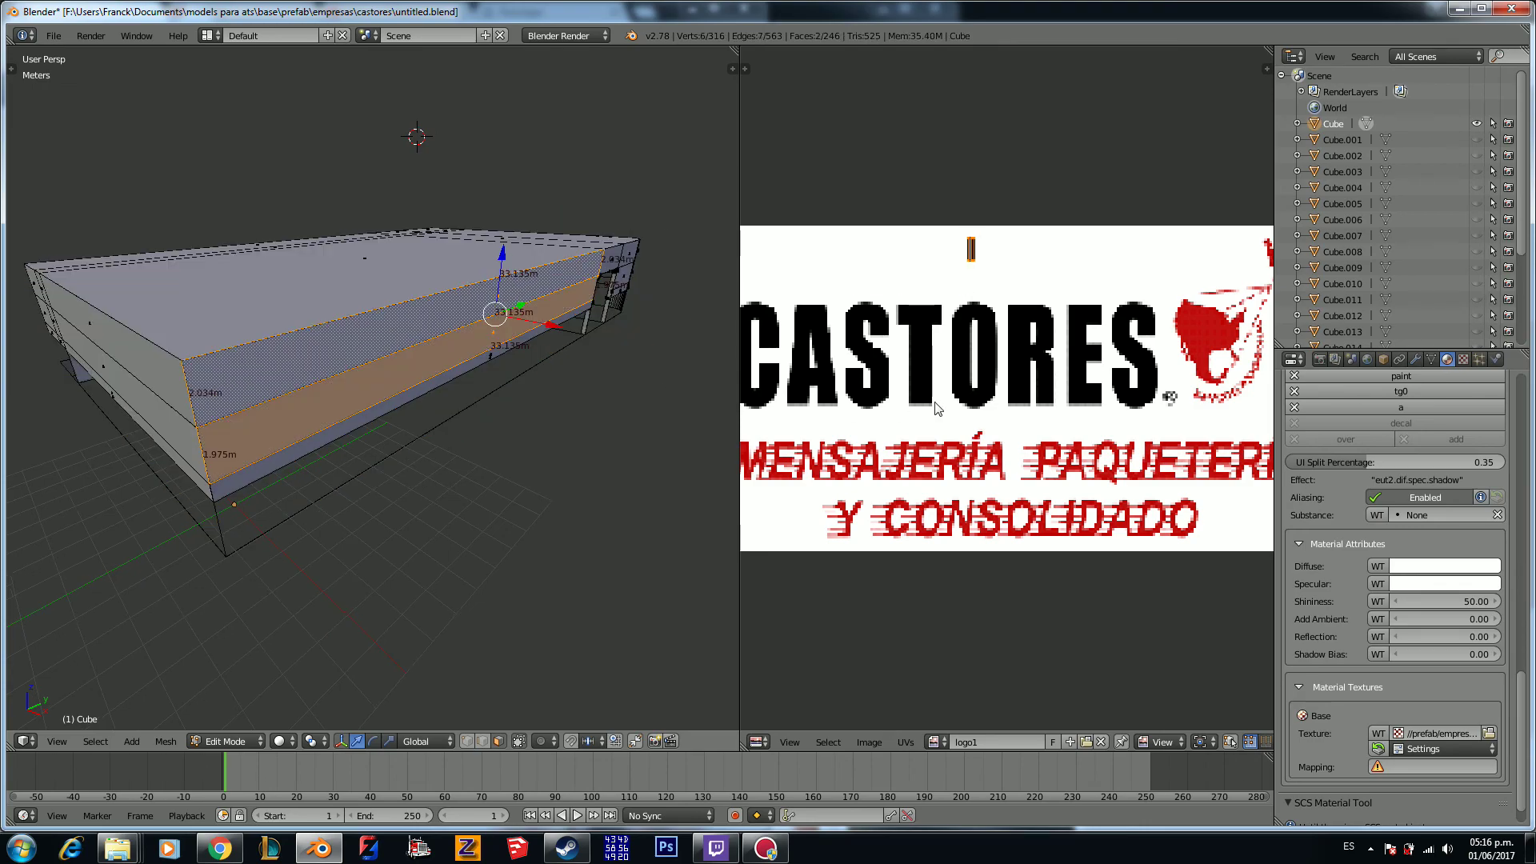
middle_click_drag(603, 366, 559, 376)
scroll(1008, 370, "down", 3)
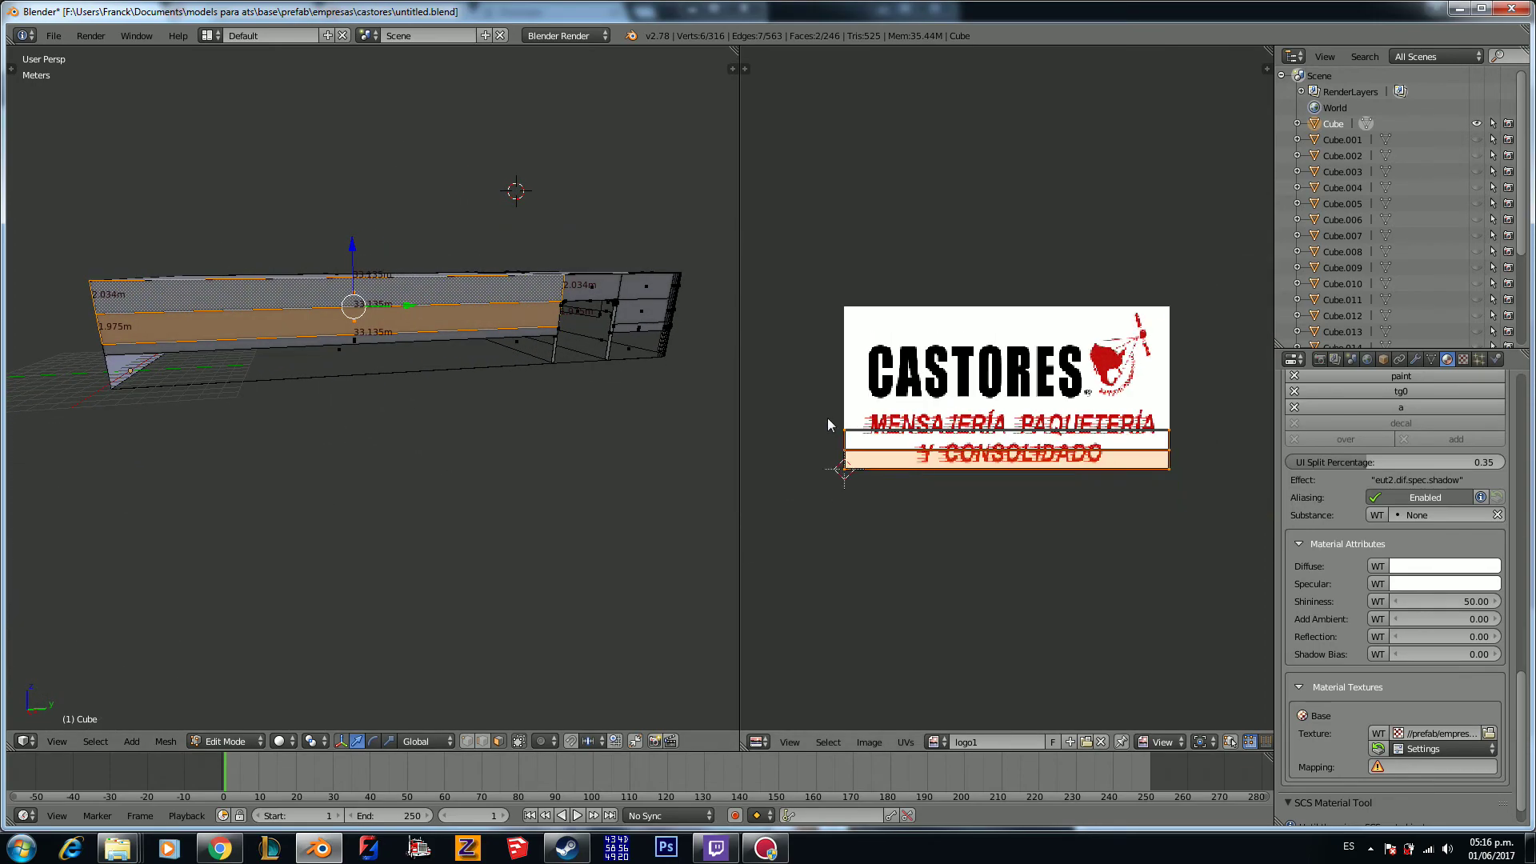
Step: Move the UVs of the two wall faces straight up along Y onto the CASTORES lettering
right_click(303, 330, "shift")
right_click(310, 328, "shift")
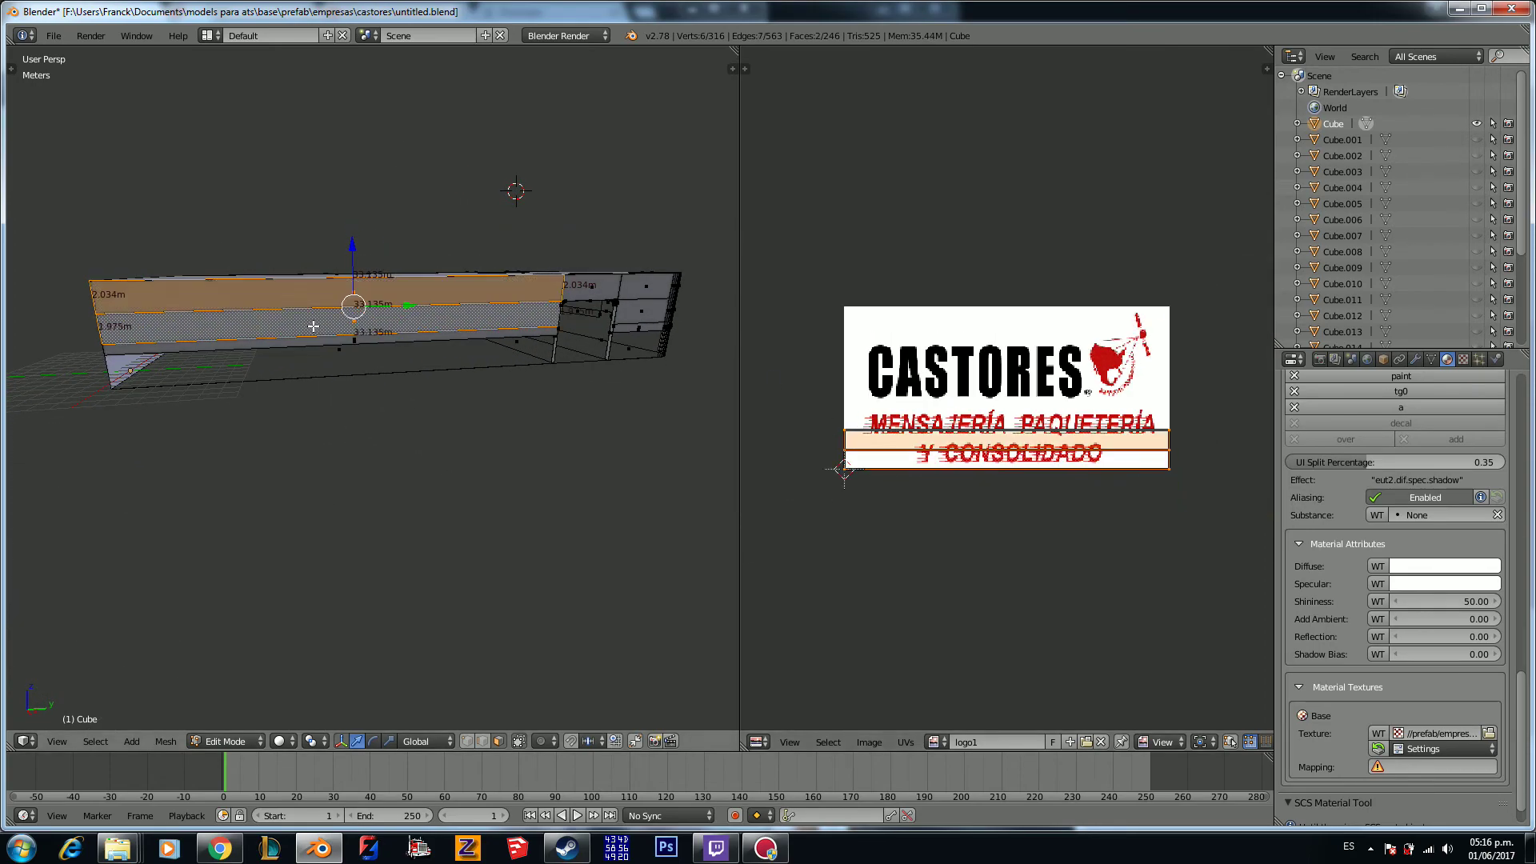
key("a")
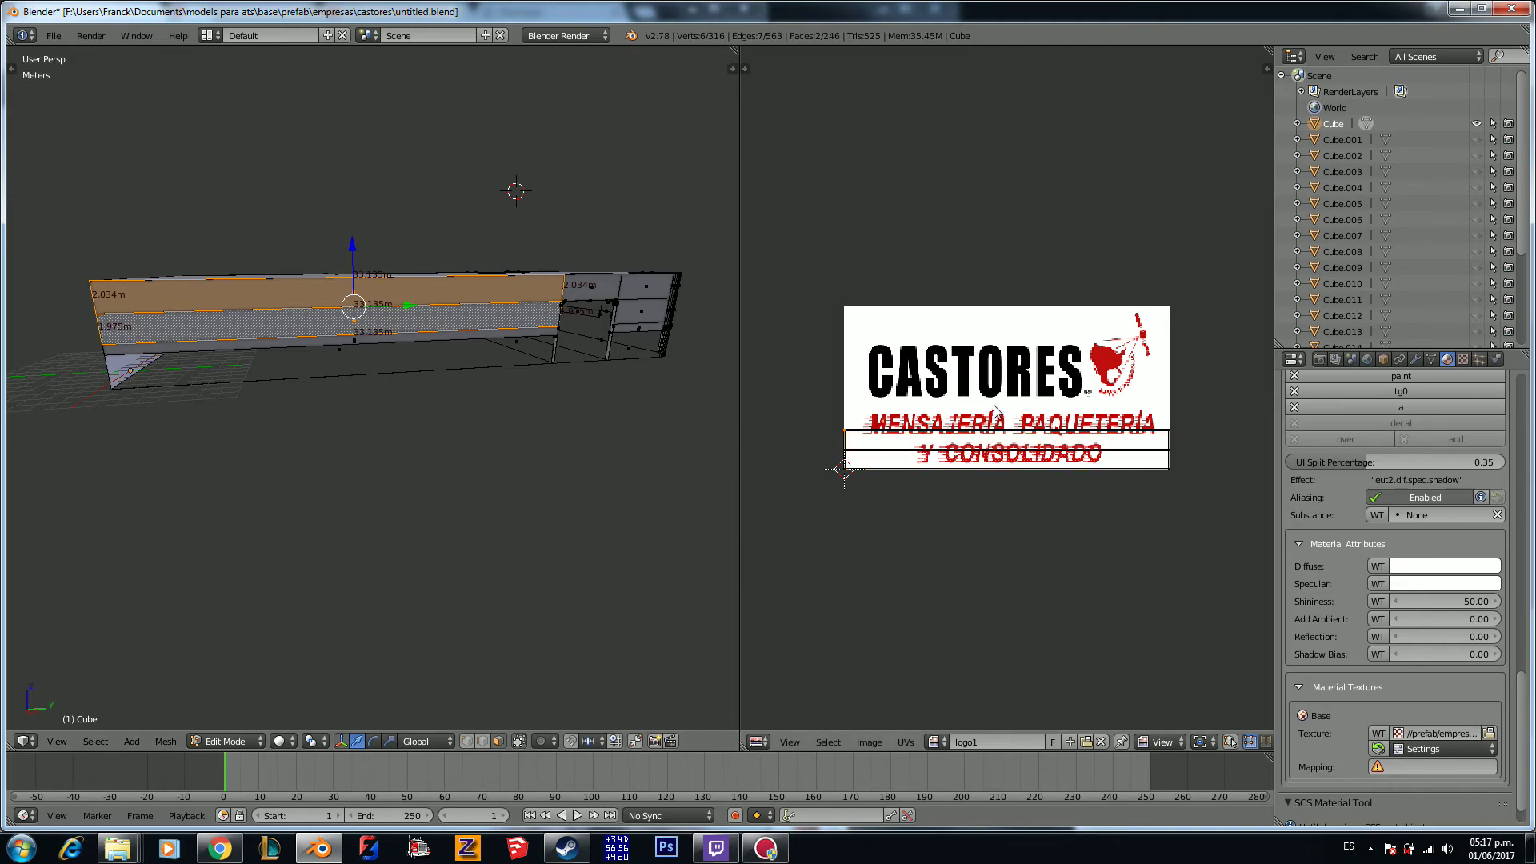
right_click(873, 430)
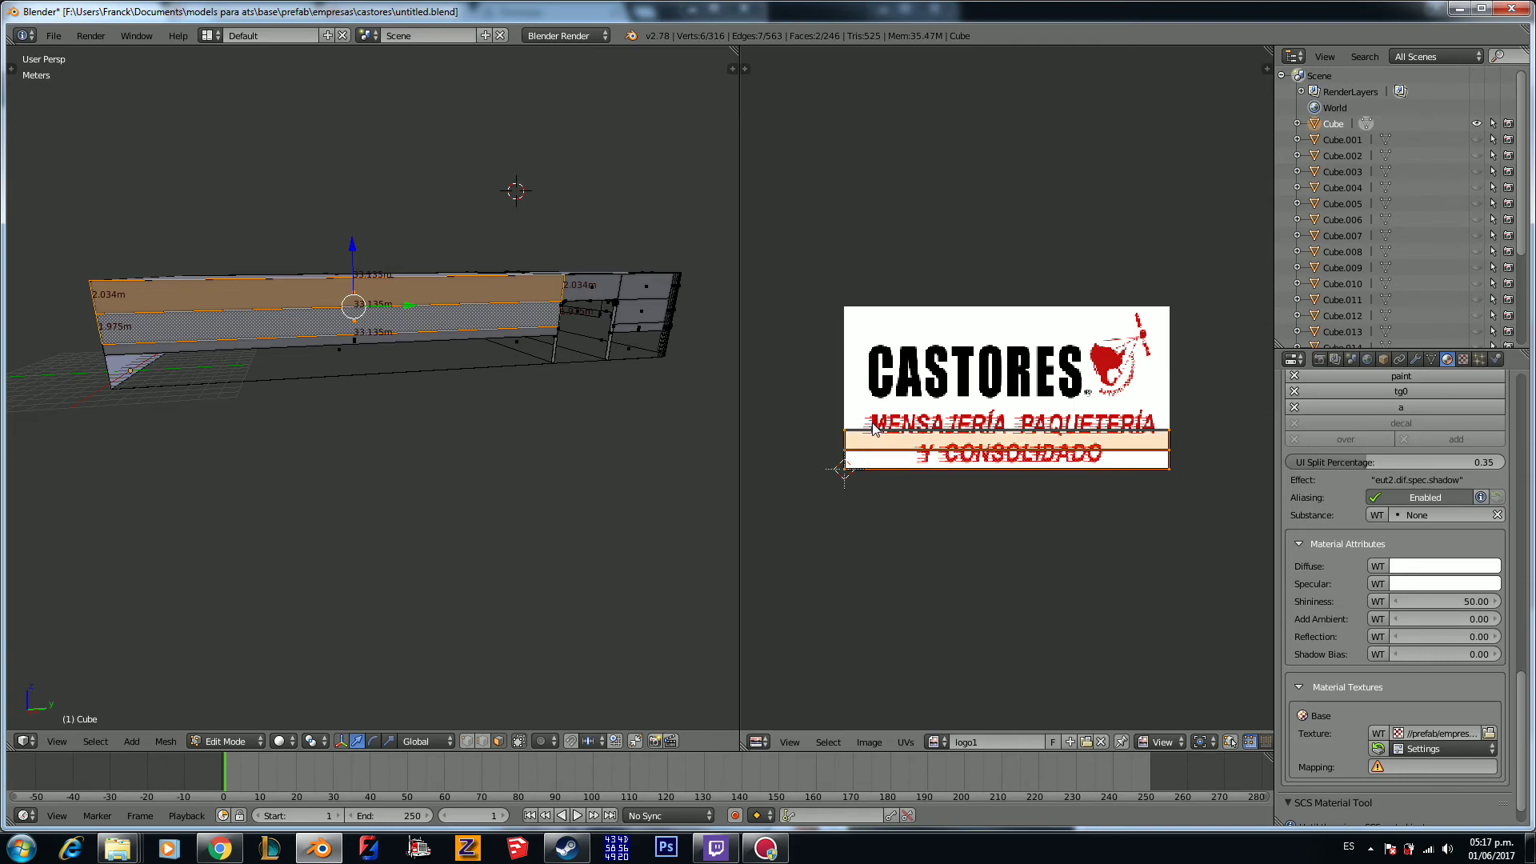
key("g")
key("y")
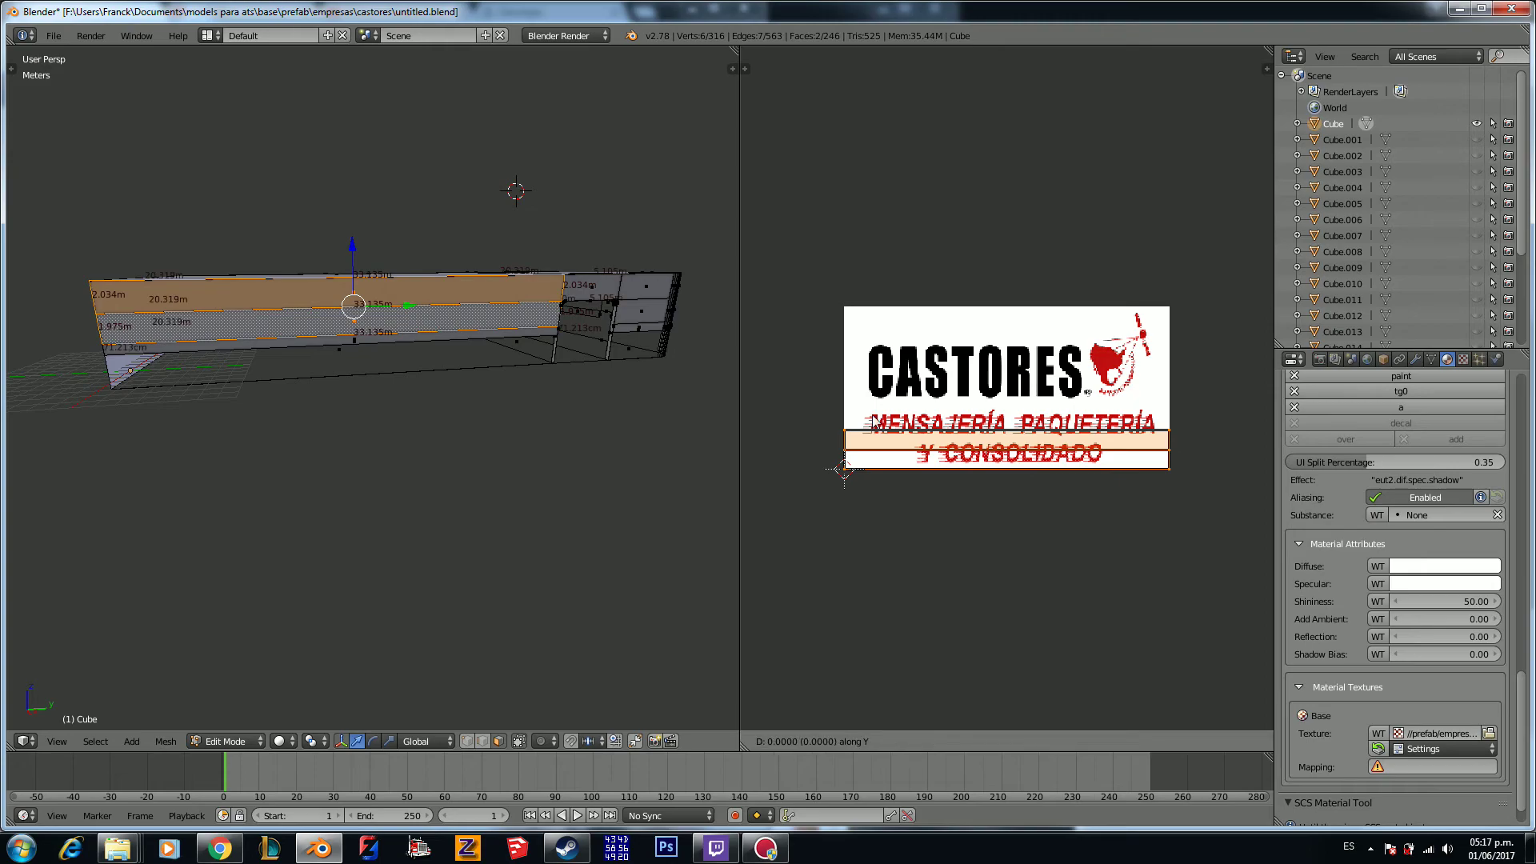
left_click(880, 369)
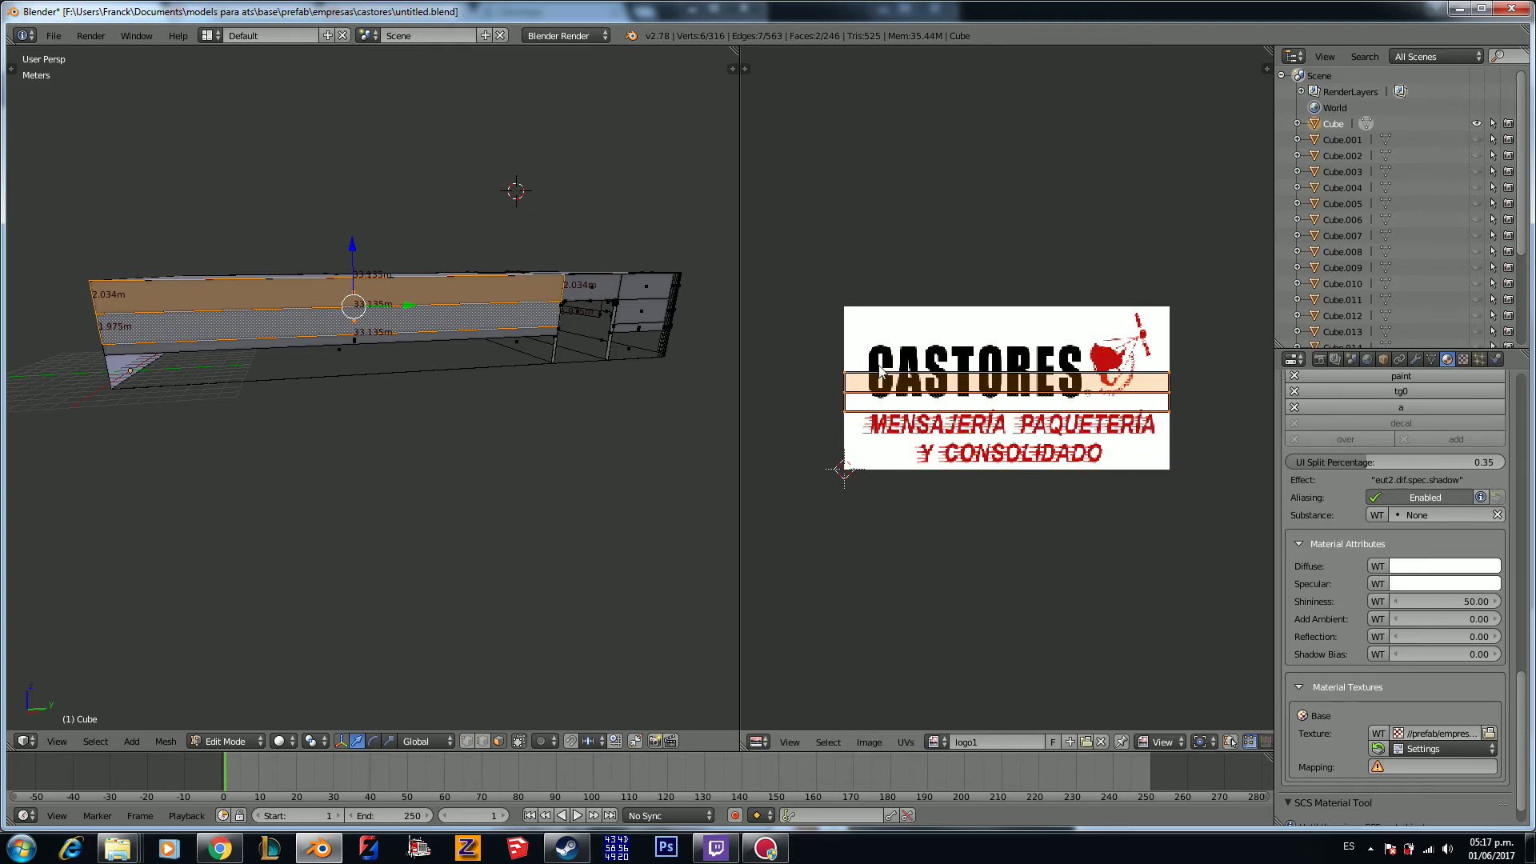
Step: Scale the two wall faces' UVs along Y until they cover the full height of the logo1 image
key("s")
key("y")
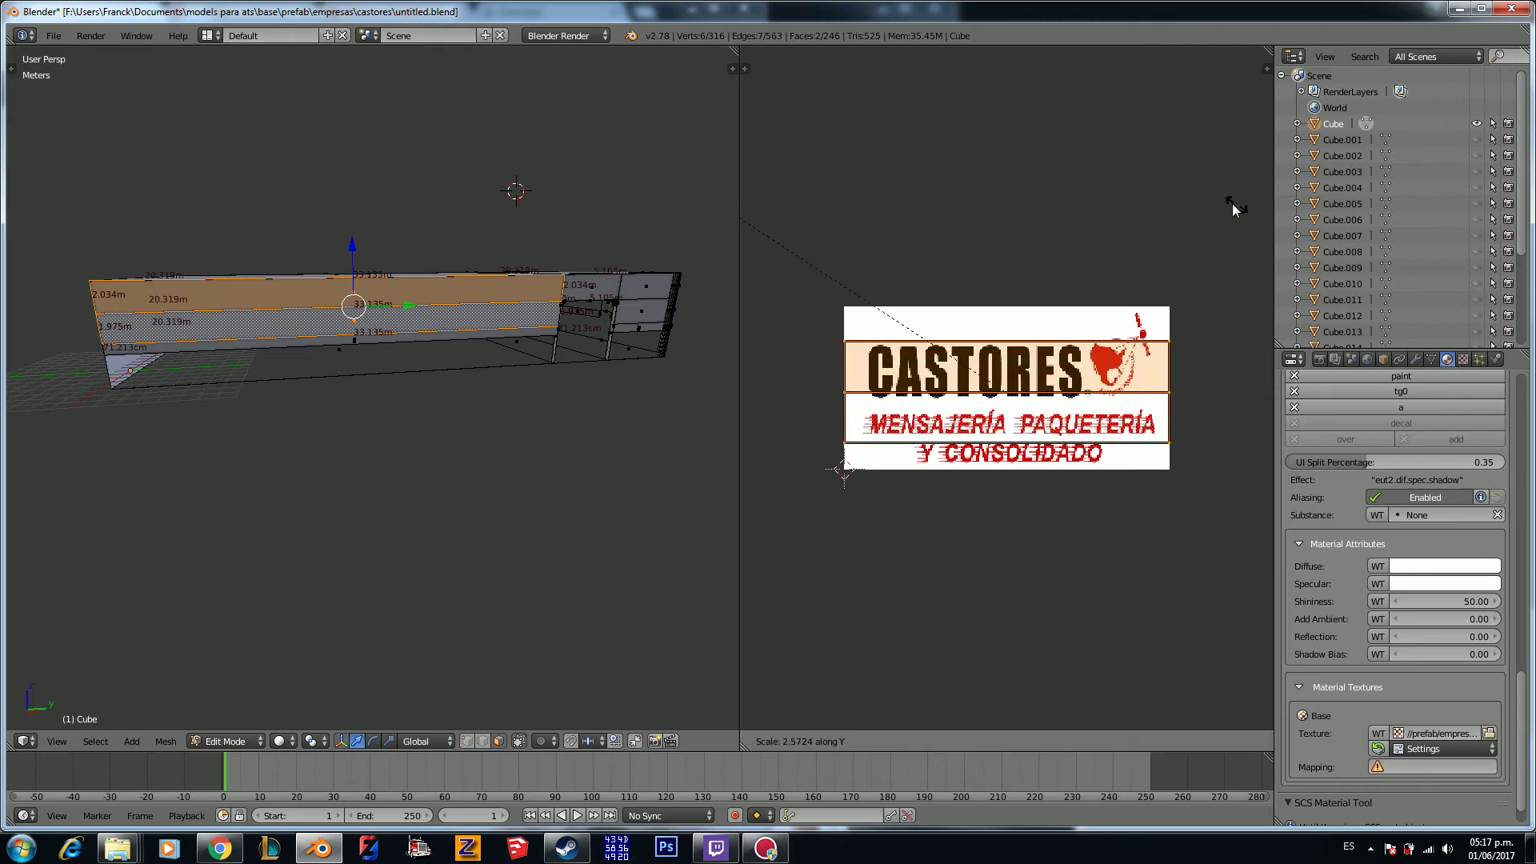
left_click(1082, 94)
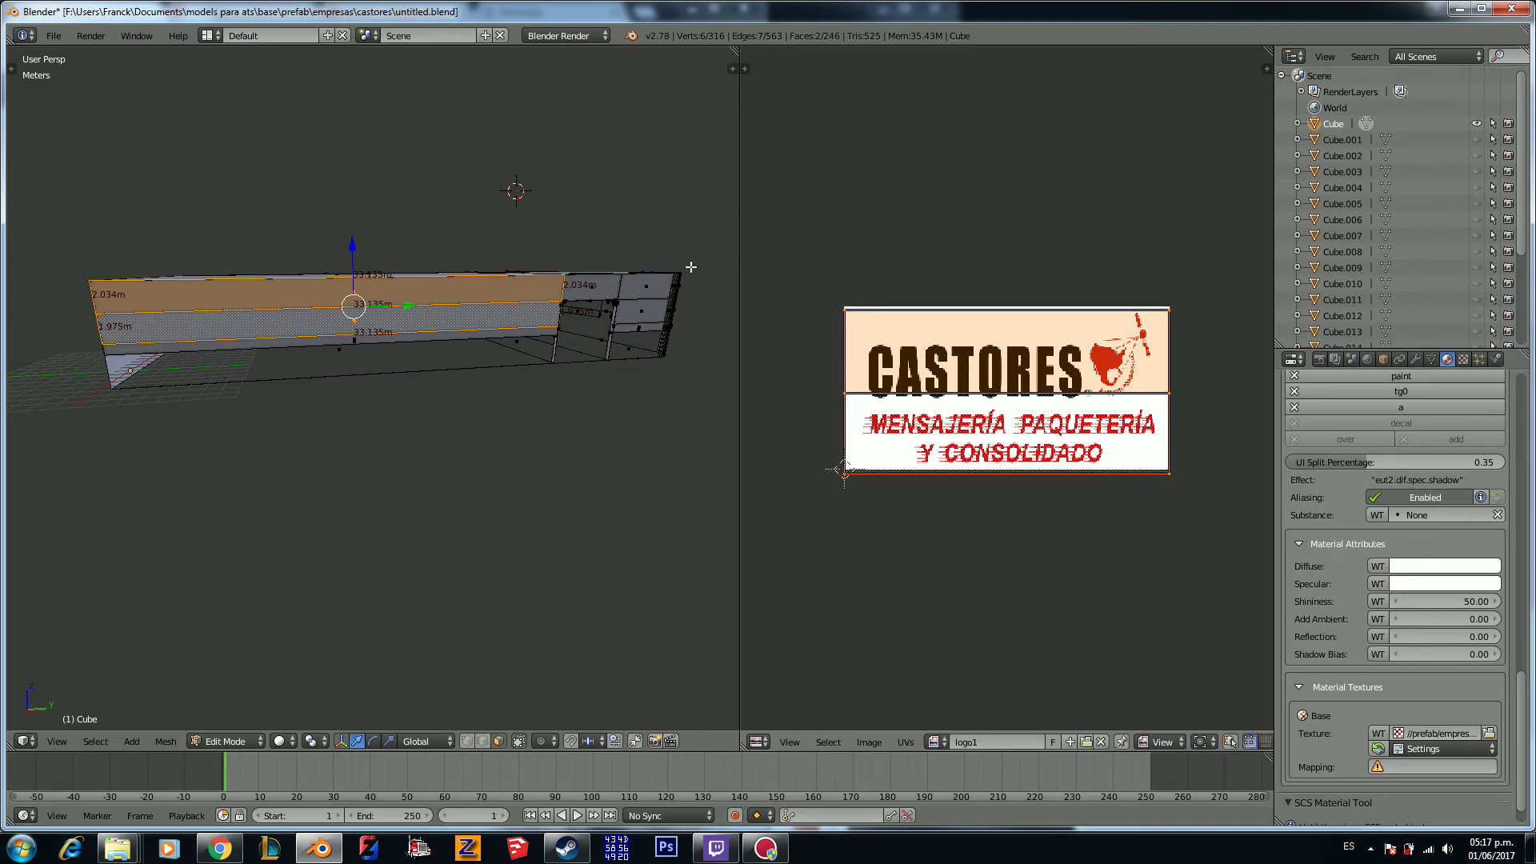
Step: Switch the 3D view to Texture shading, check the logo on the side wall, and return to Object Mode
left_click(283, 742)
left_click(323, 677)
mouse_move(343, 555)
middle_mouse_down()
mouse_move(415, 555)
mouse_move(483, 463)
mouse_move(323, 507)
mouse_move(324, 495)
mouse_move(501, 469)
mouse_move(467, 470)
mouse_move(480, 476)
middle_mouse_up()
scroll(324, 494, "down", 5)
key("Tab")
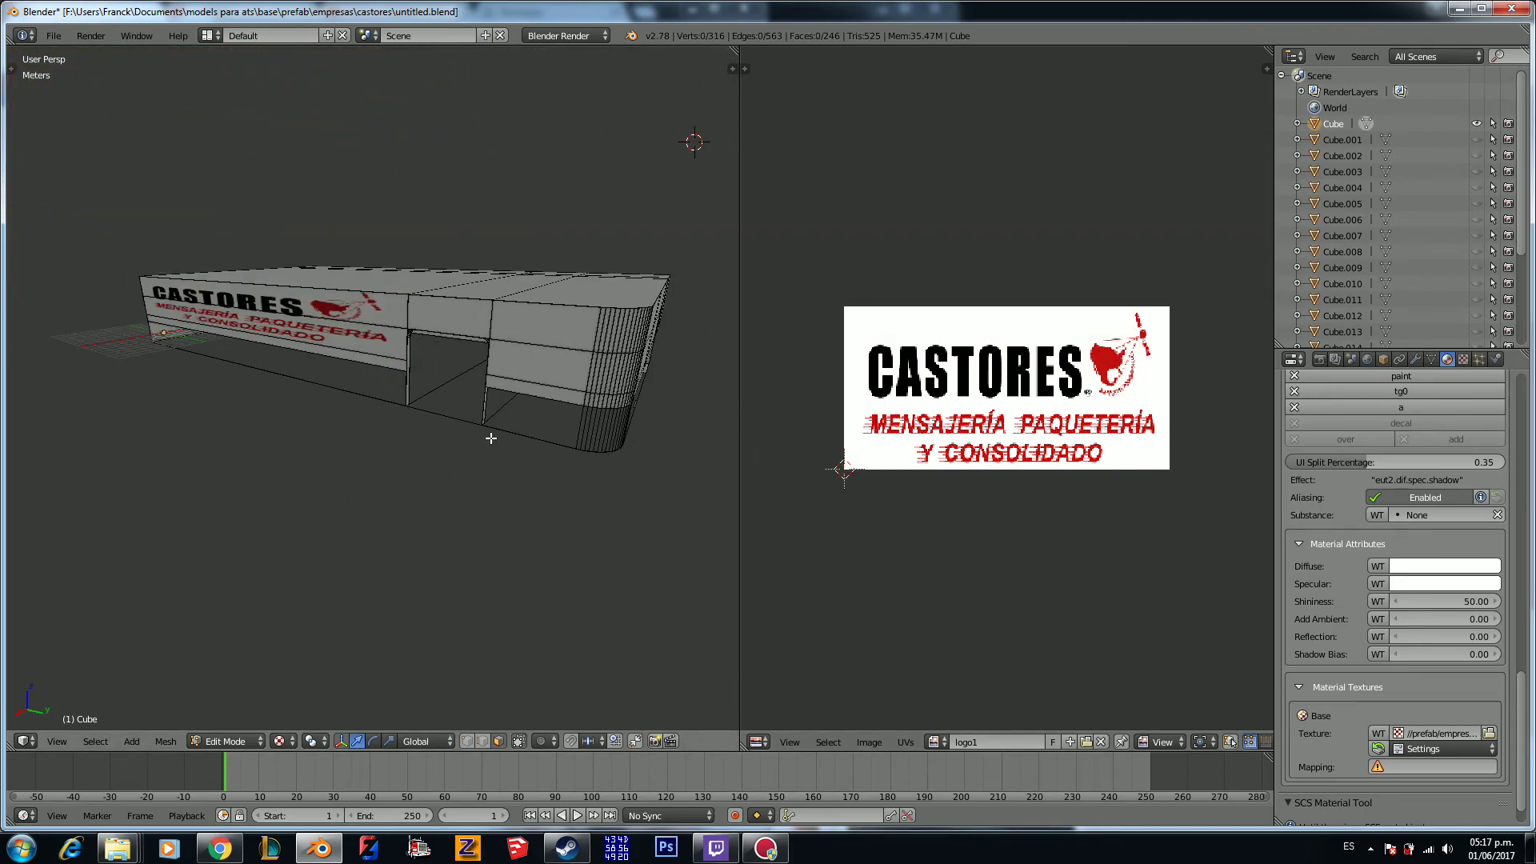
middle_click_drag(491, 438, 506, 406)
Step: Unhide Cube.001, the small slab beside the building, and make it the selected object
left_click(1476, 140)
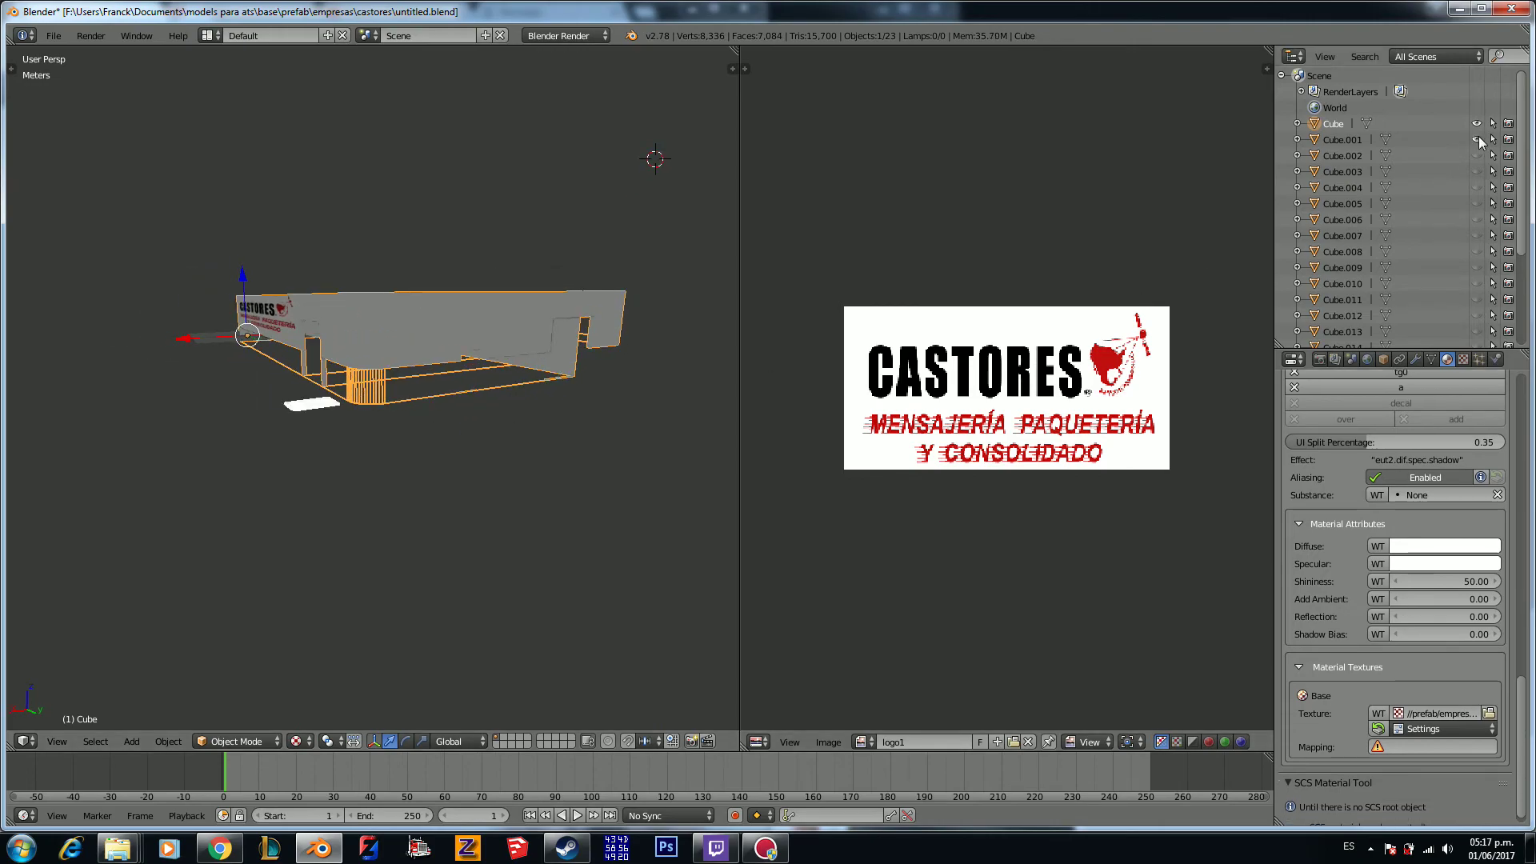
left_click(1325, 138)
mouse_move(322, 448)
middle_mouse_down()
mouse_move(477, 494)
mouse_move(413, 465)
mouse_move(473, 515)
mouse_move(346, 459)
middle_mouse_up()
scroll(477, 494, "up", 2)
scroll(412, 472, "up", 3)
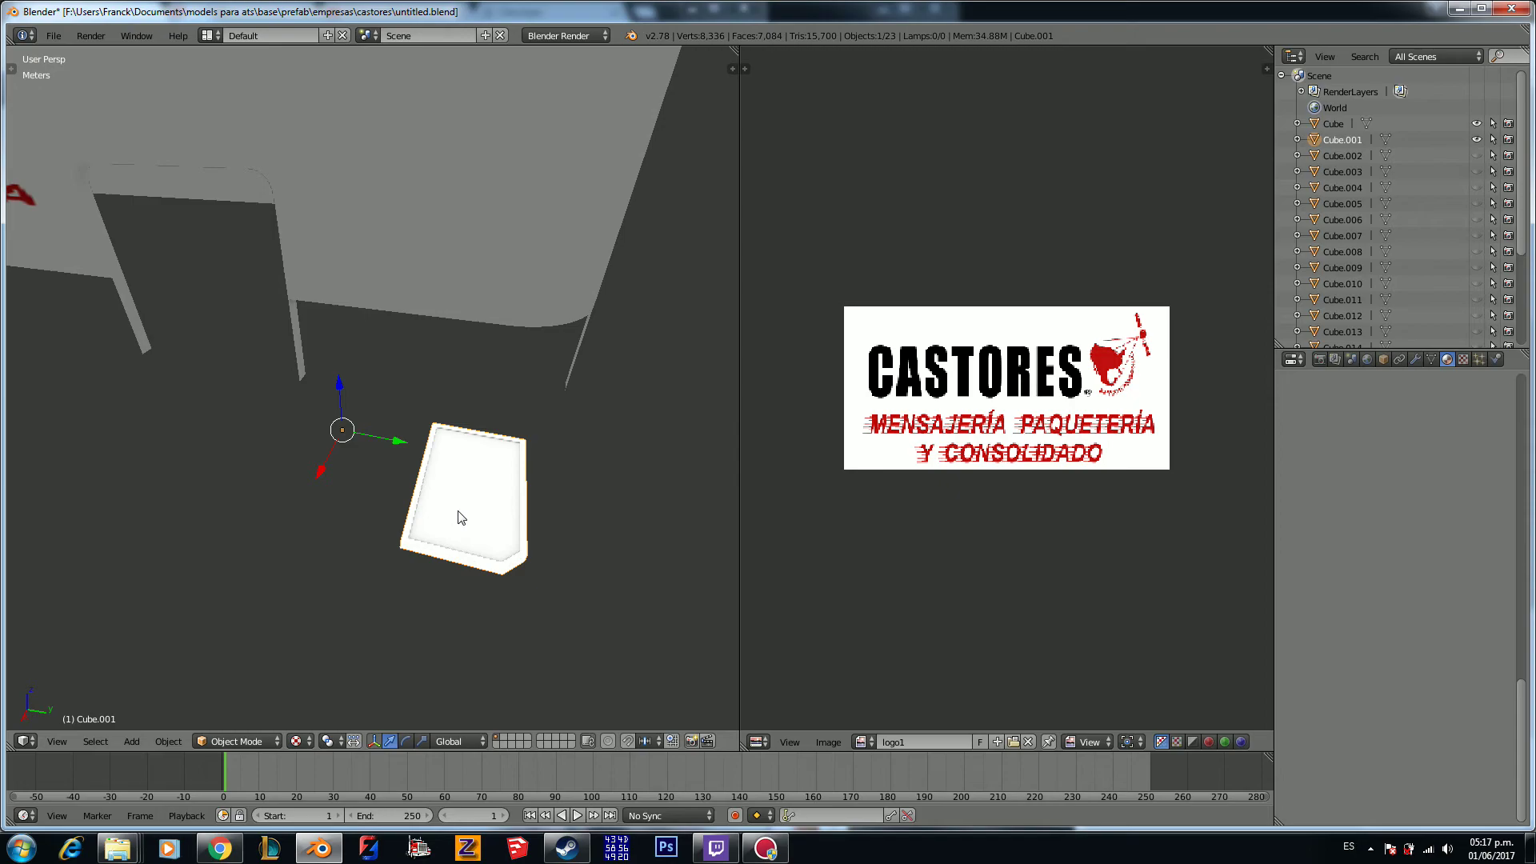
Step: Switch to Solid shading and separate the slab's inner top face from its border into its own object
key("Tab")
middle_click_drag(472, 484, 512, 528)
left_click(279, 741)
left_click(302, 686)
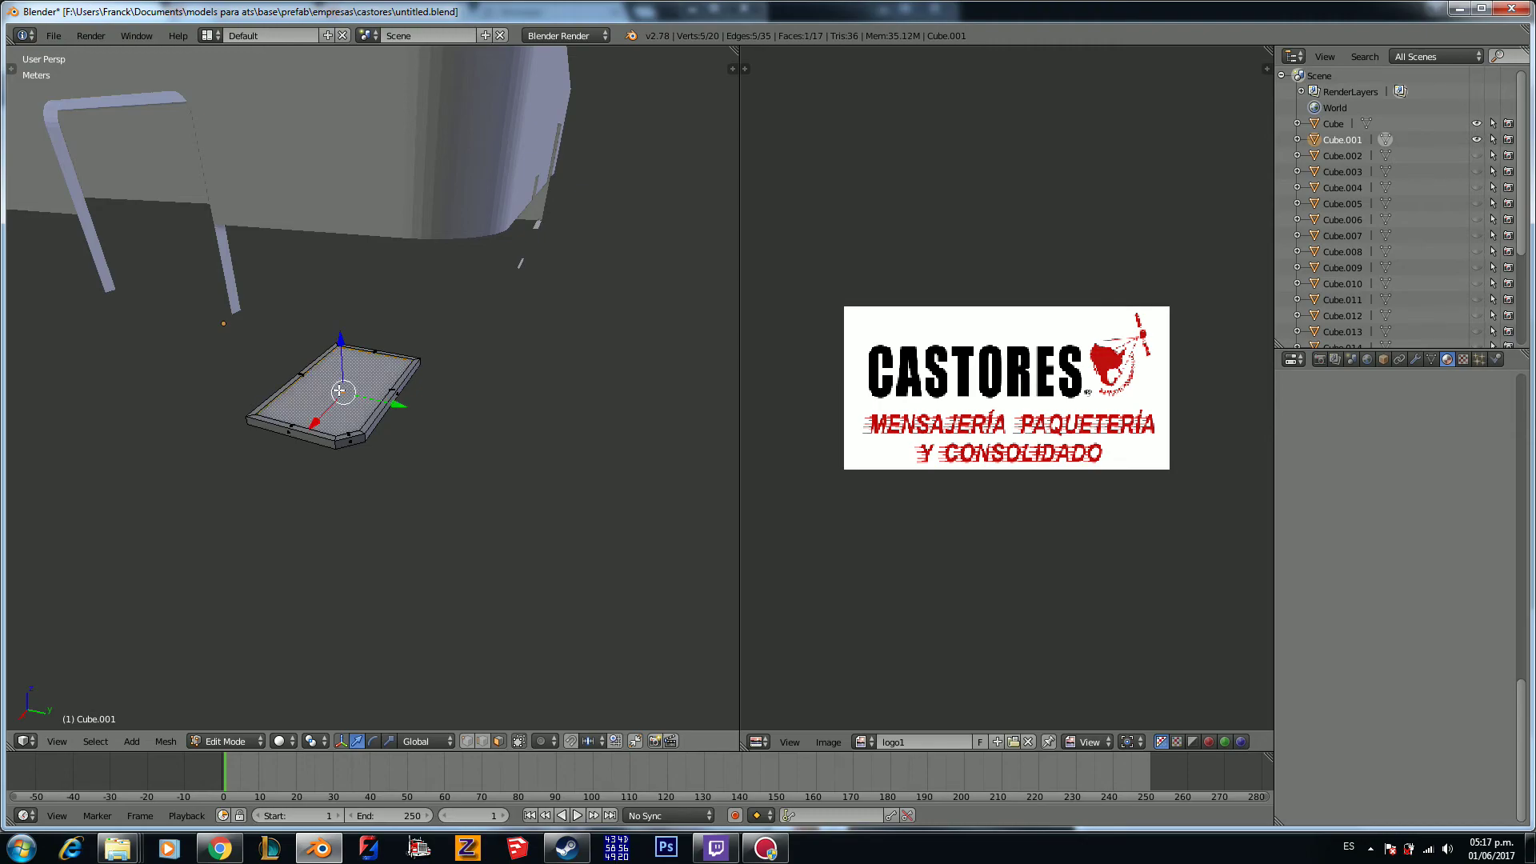
key("p")
left_click(339, 391)
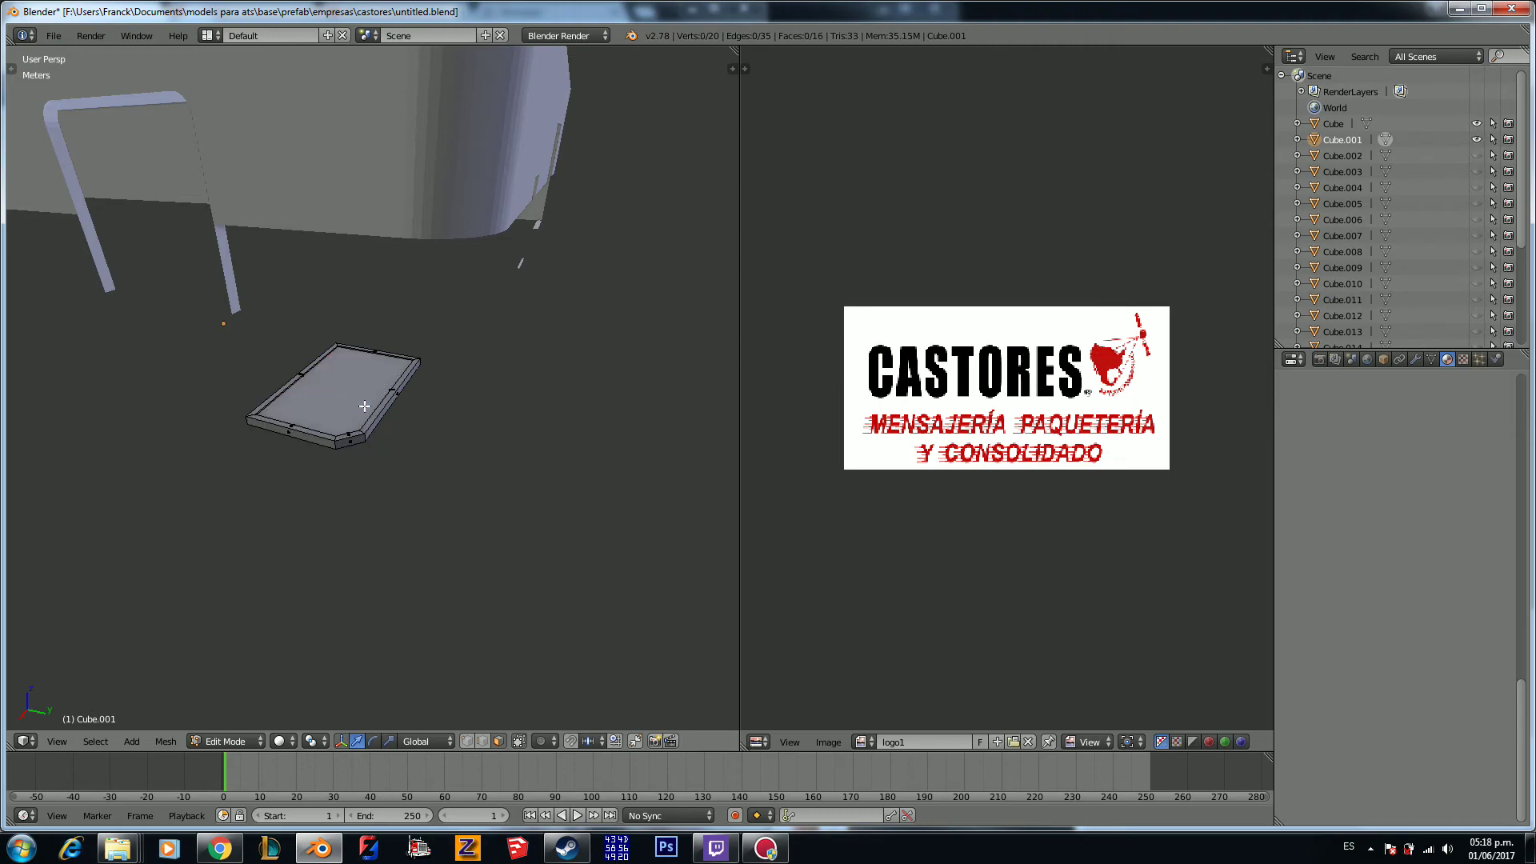
key("Tab")
right_click(360, 390)
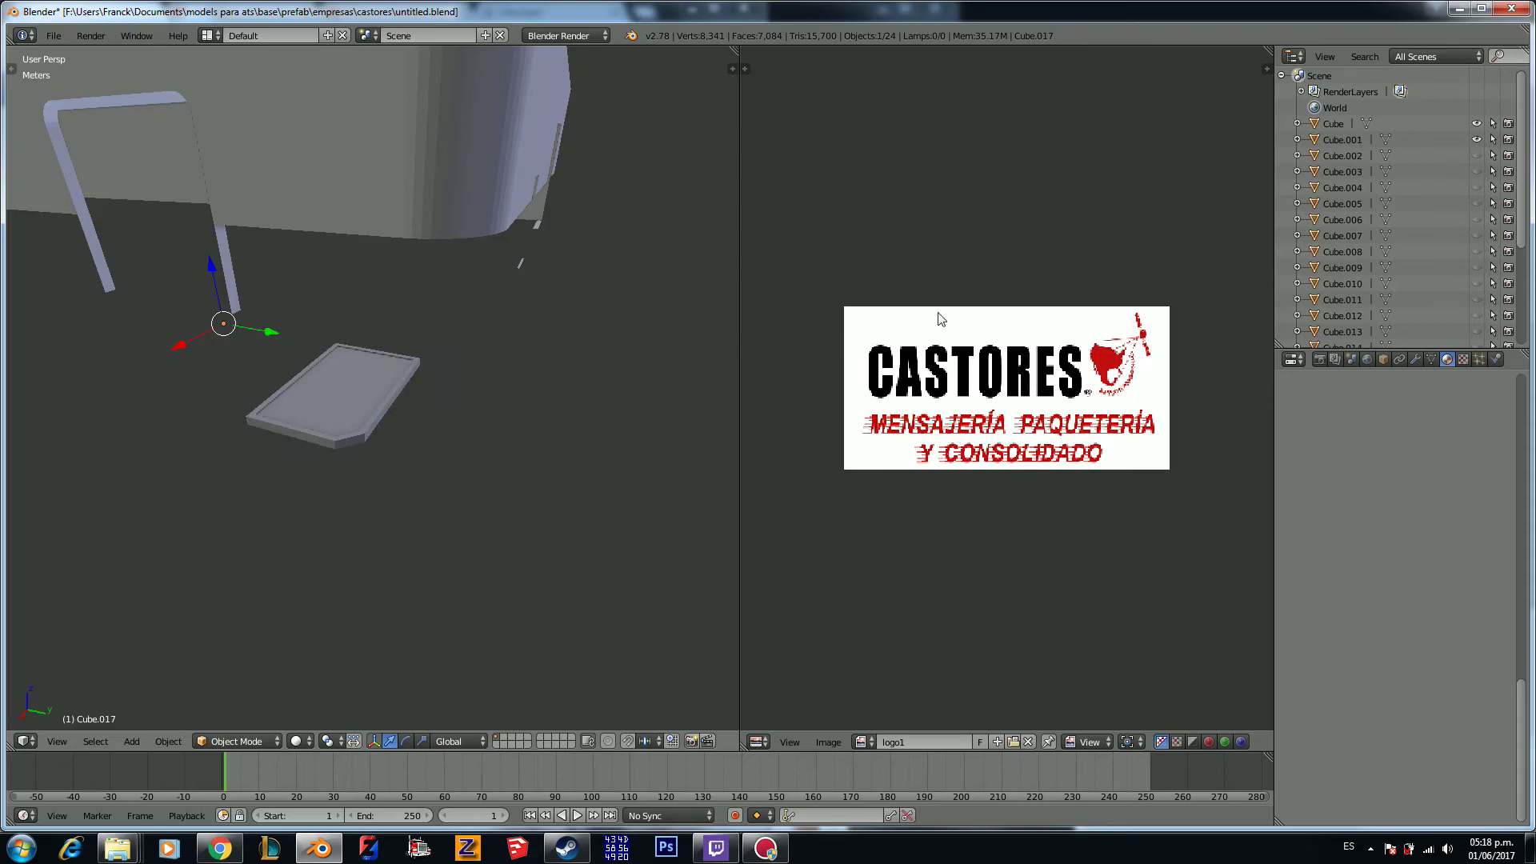
Step: Give the slab's border object a new material named amarillo
right_click(359, 424)
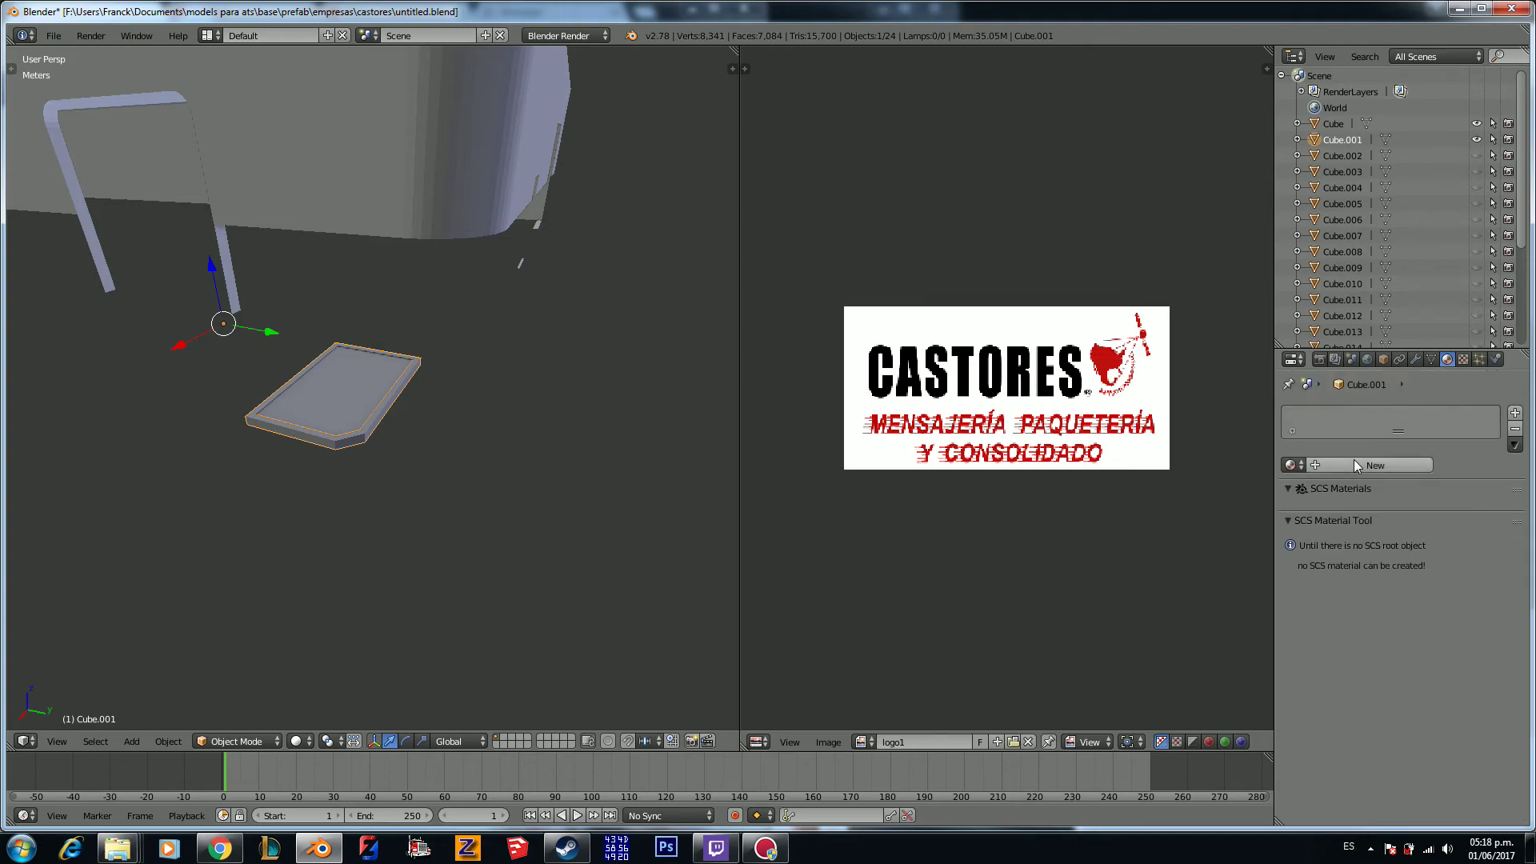
left_click(1352, 462)
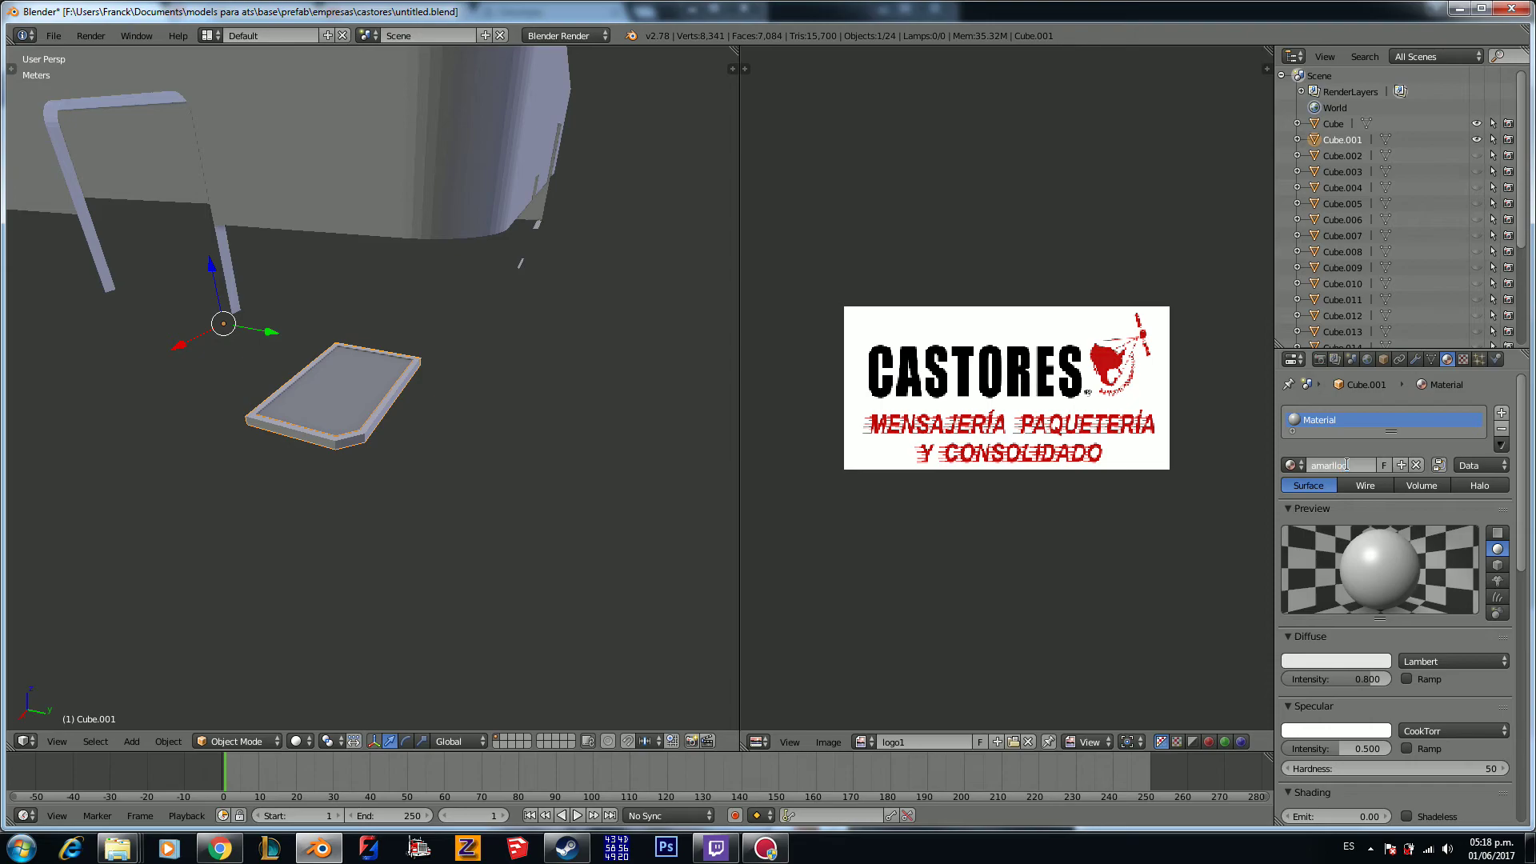
key("Return")
Step: Assign the dif.spec.weight SCS shader preset to the border's material and add the missing vertex colors to the active object
scroll(1349, 464, "down", 5)
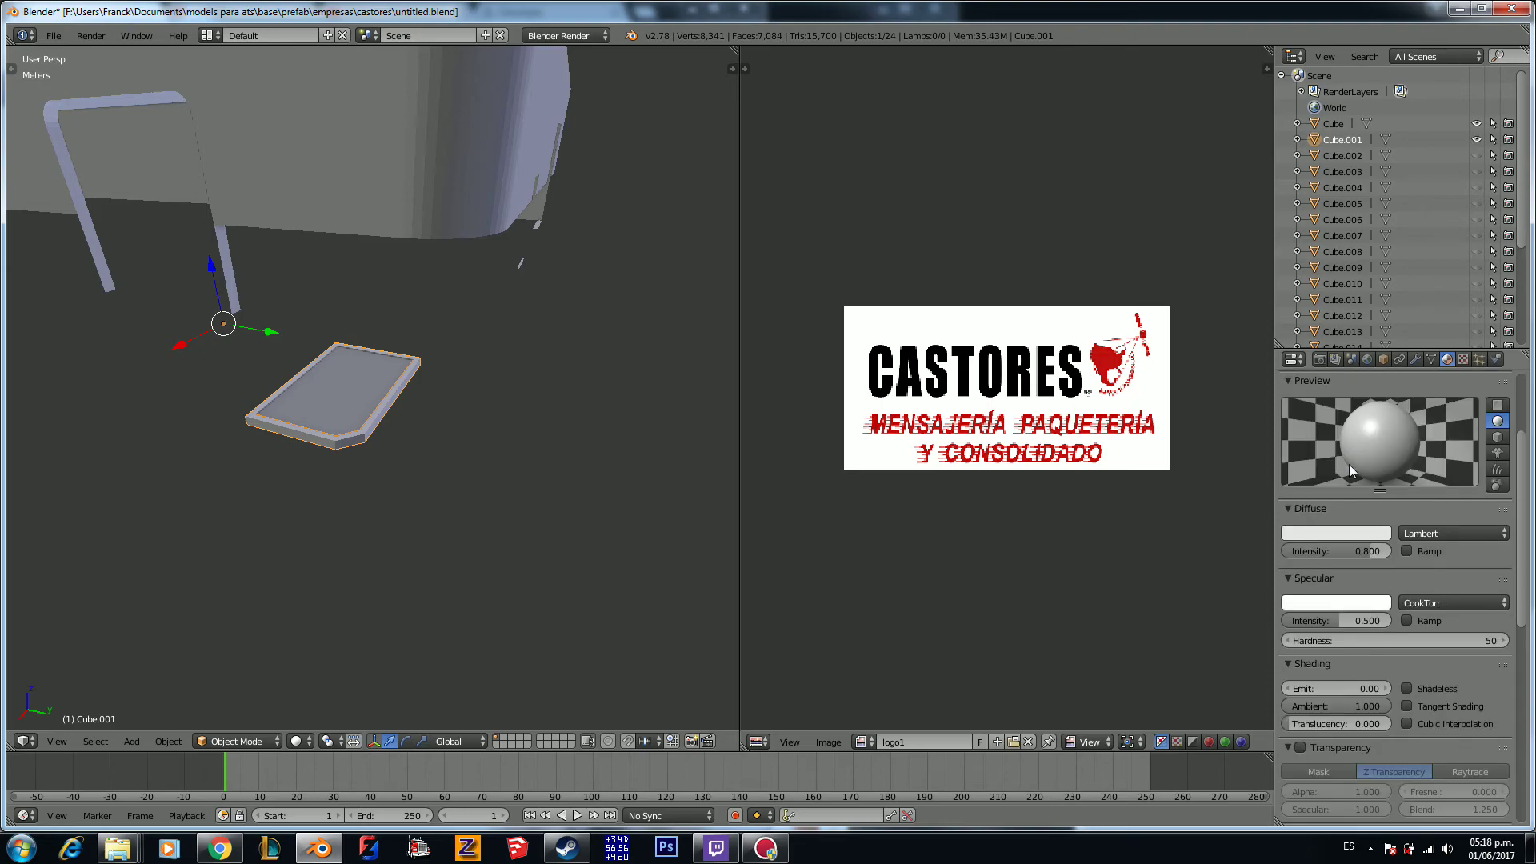
scroll(1355, 496, "down", 8)
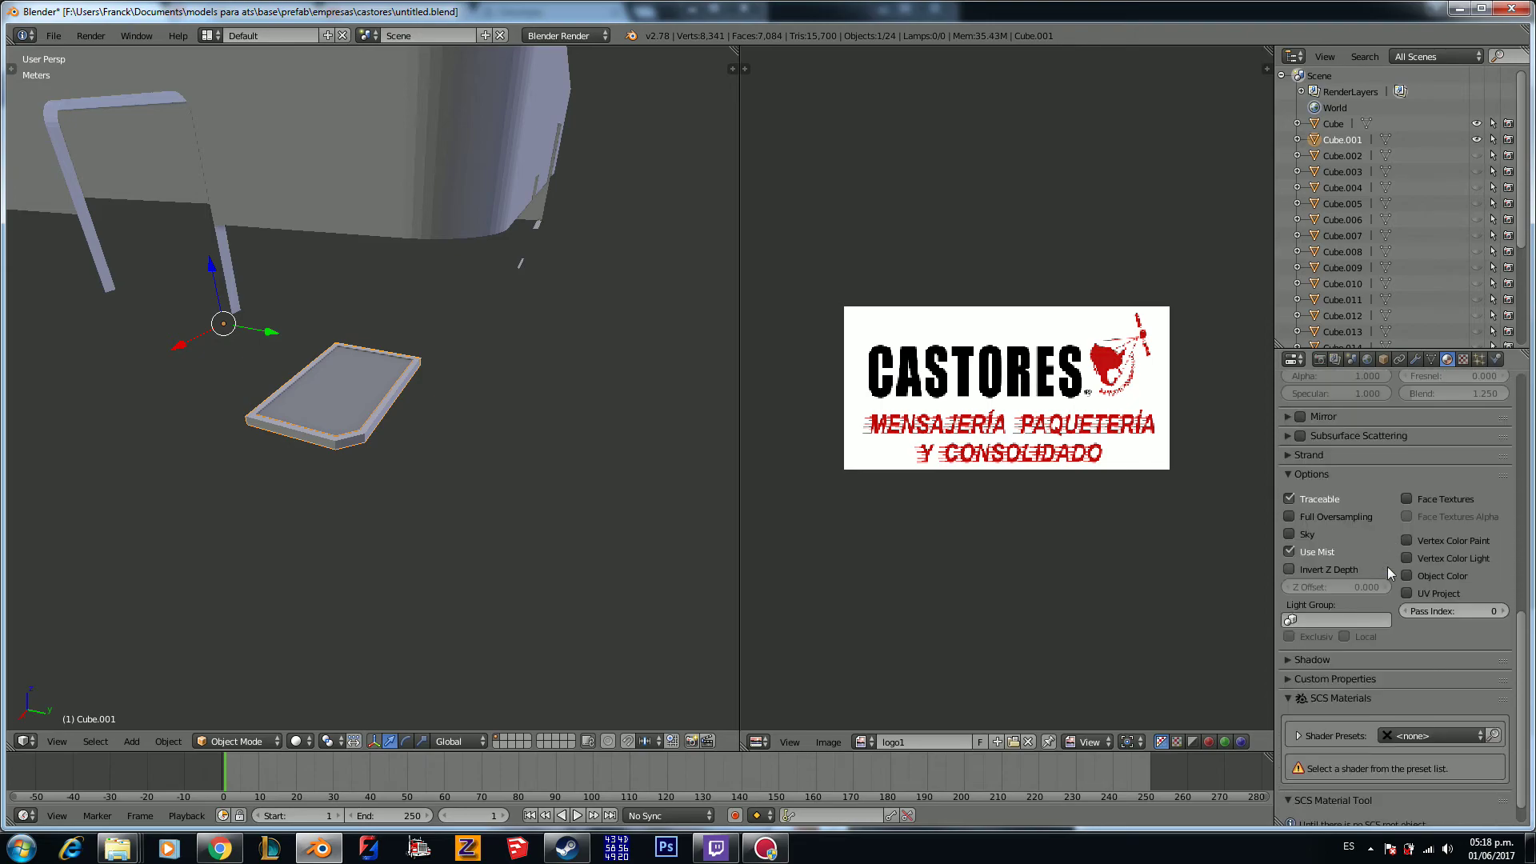
left_click(1399, 735)
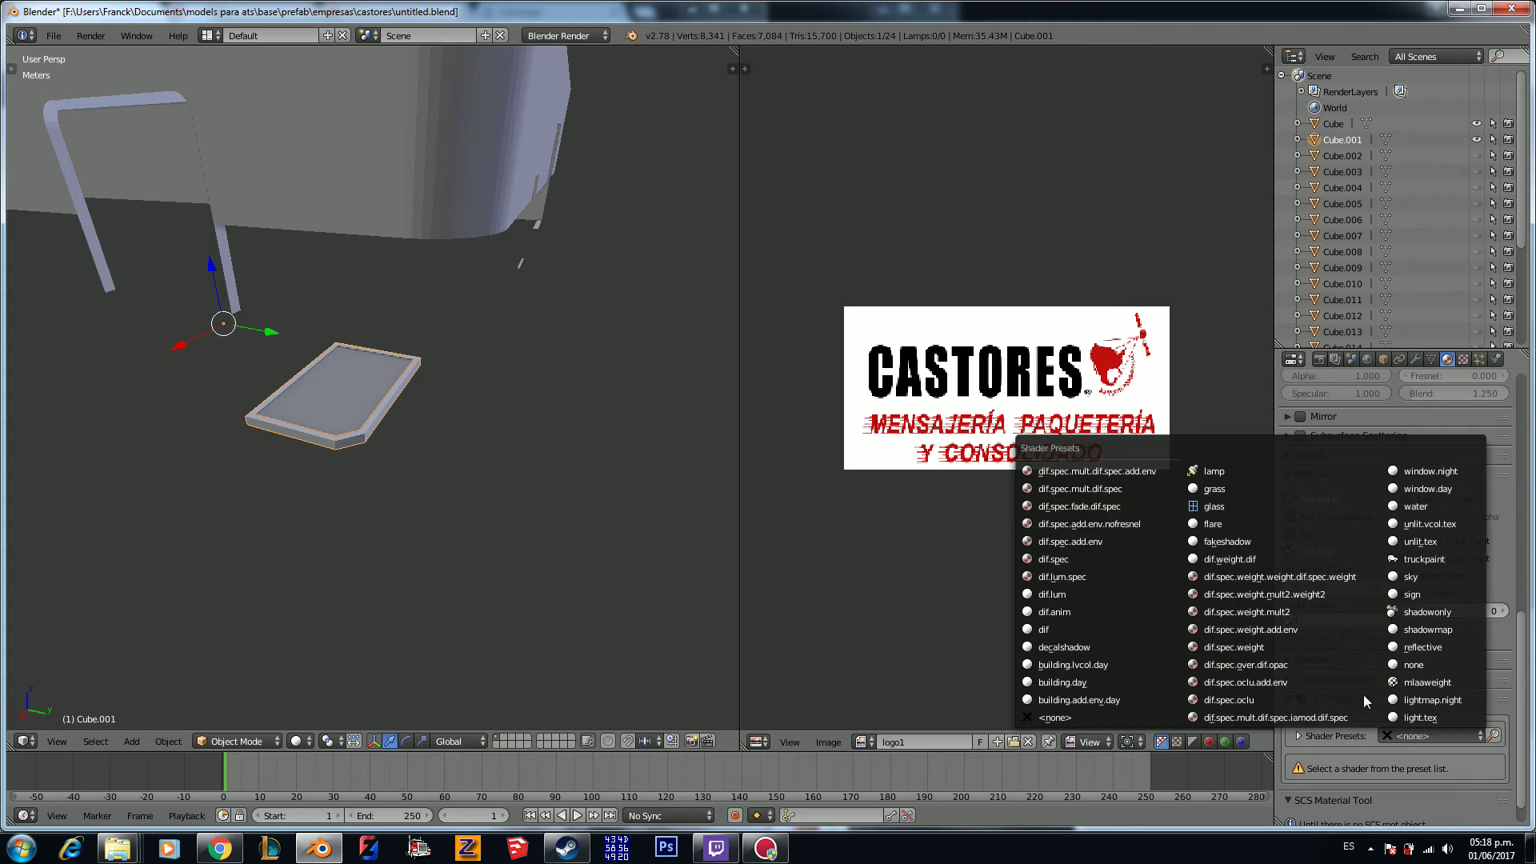
left_click(1236, 648)
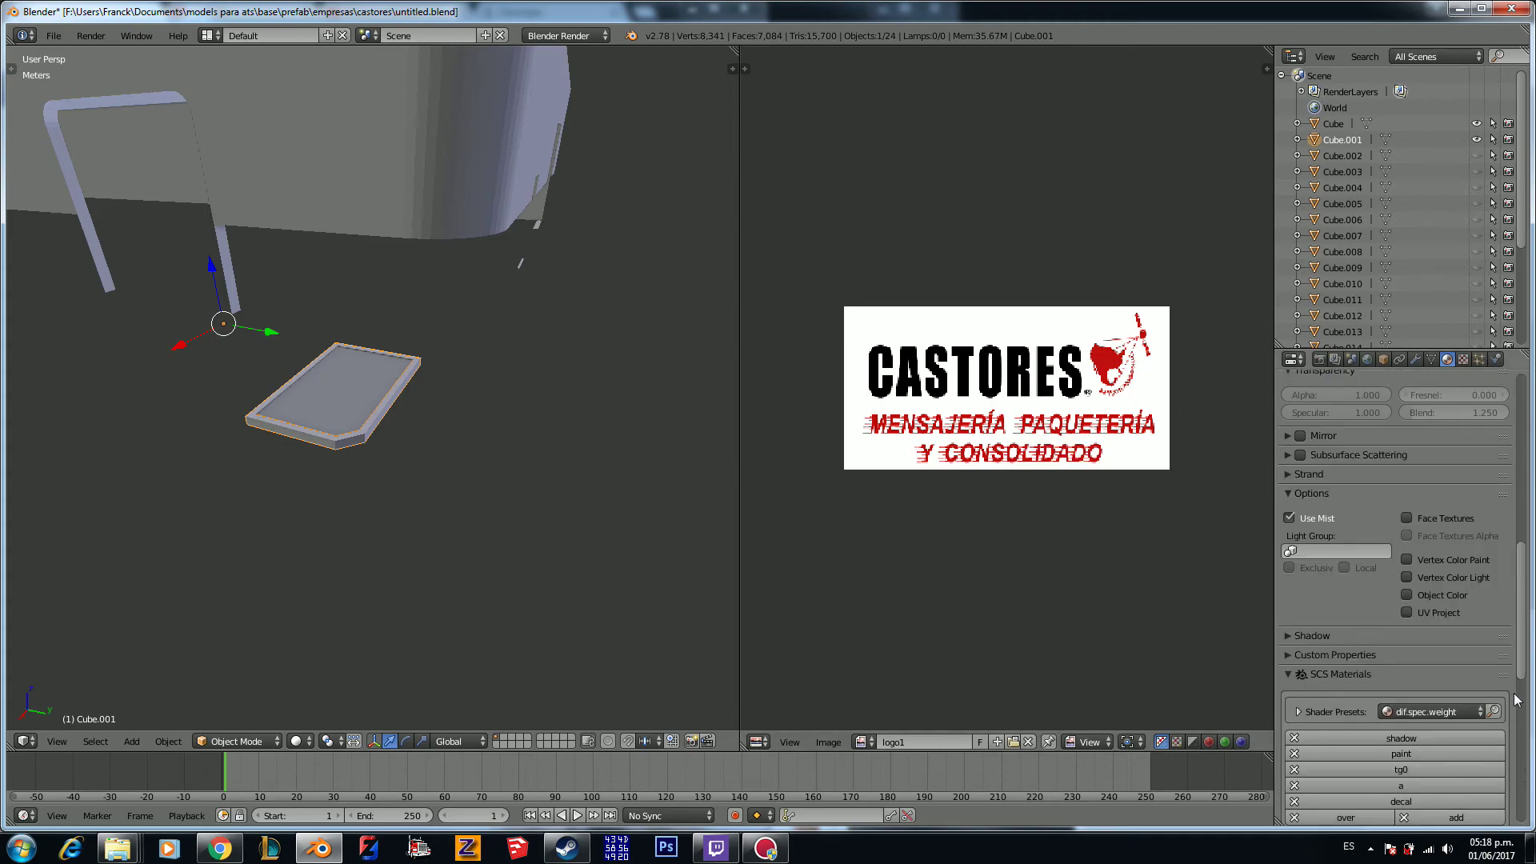
scroll(1417, 672, "down", 3)
scroll(1407, 703, "down", 3)
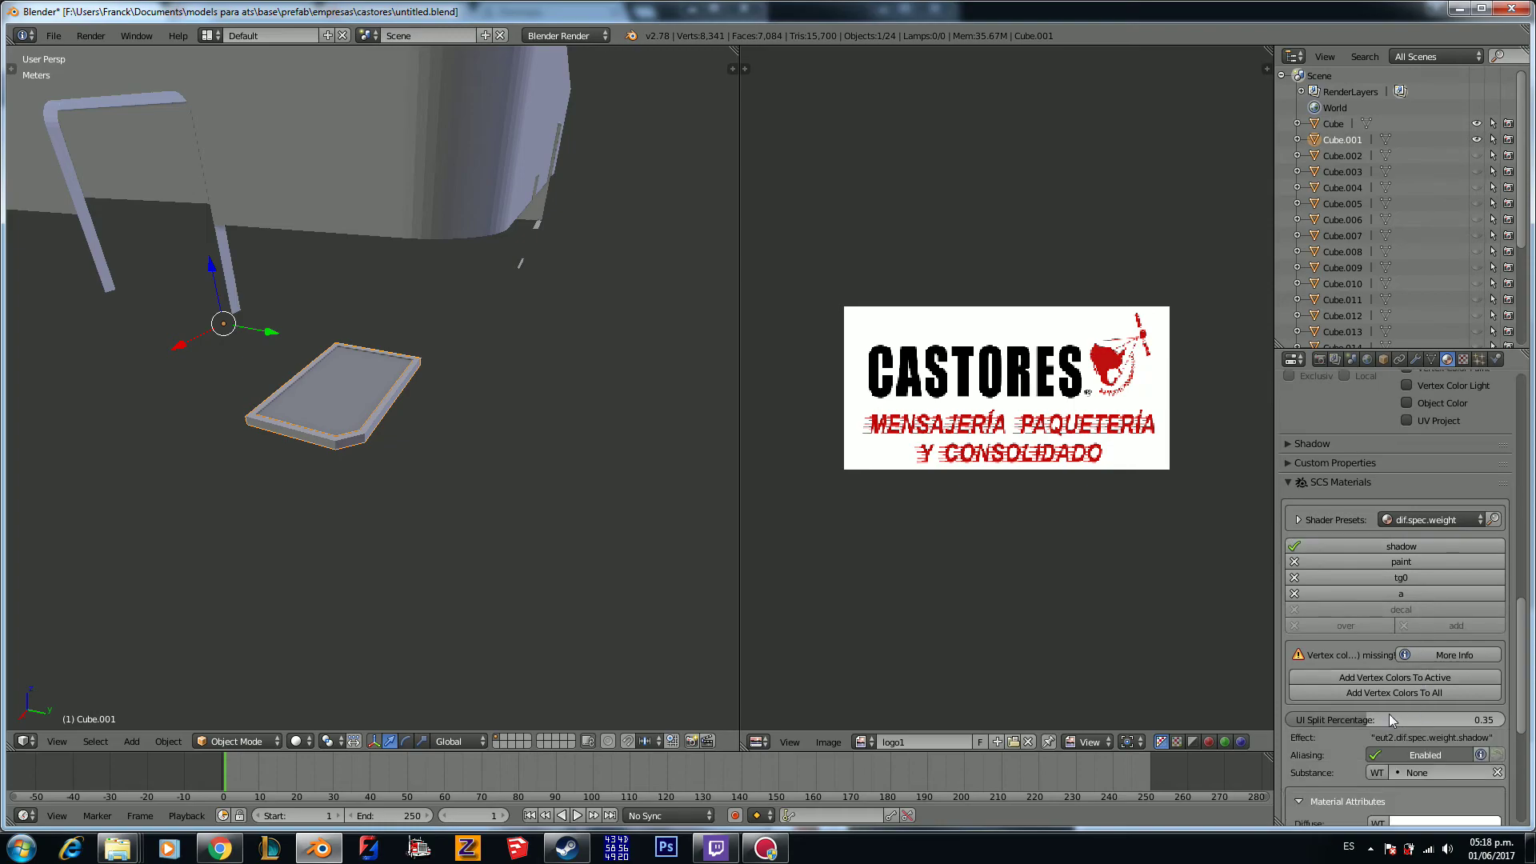
left_click(1390, 675)
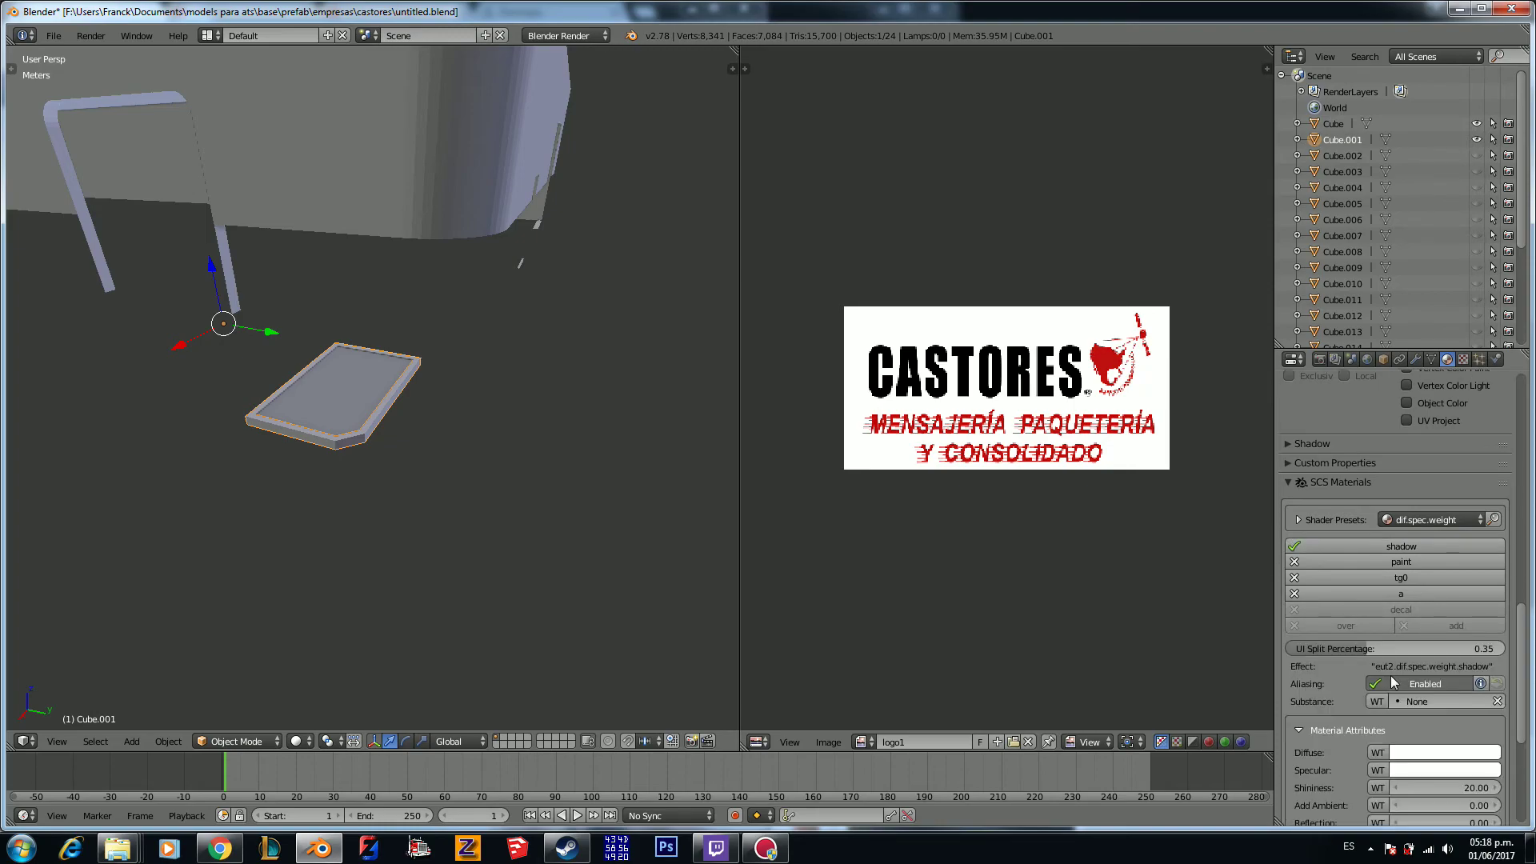
Step: Load amarillioconcreto.tga from the castores folder as the material's base texture
scroll(1394, 676, "down", 6)
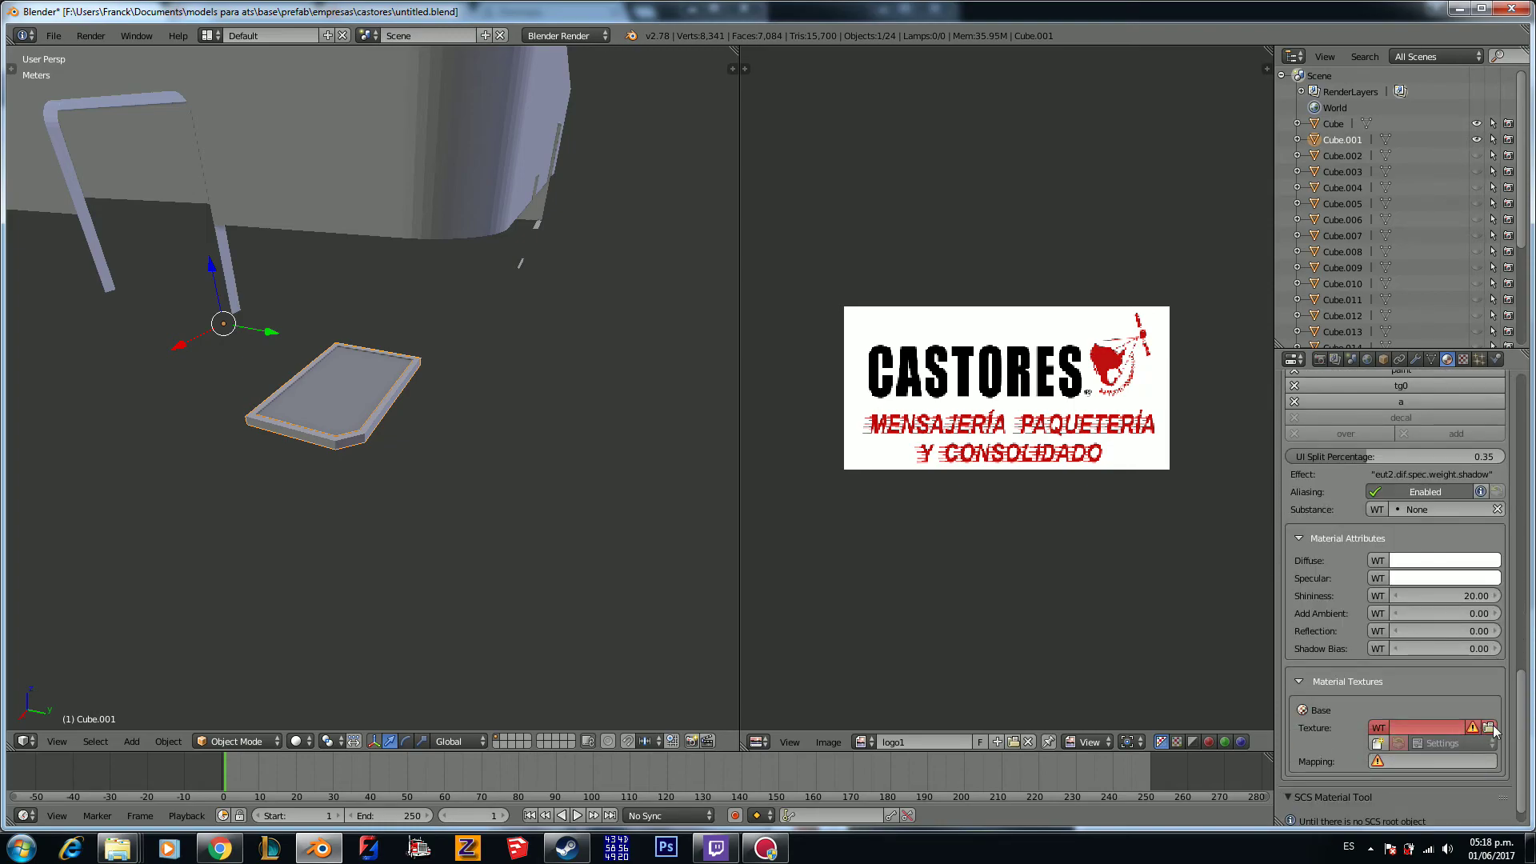
left_click(1486, 728)
left_click(88, 400)
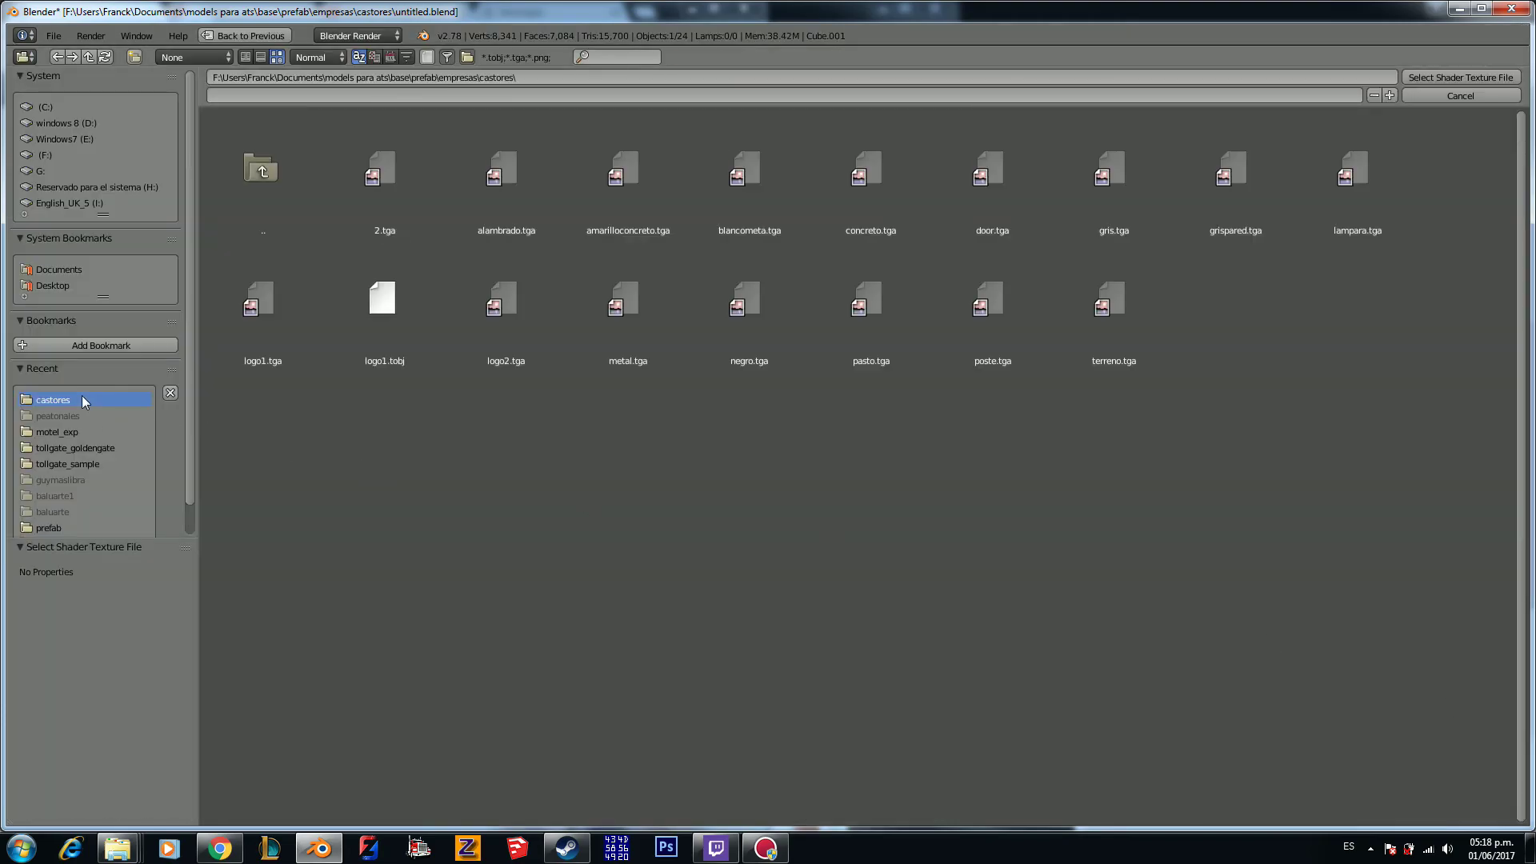
double_click(621, 209)
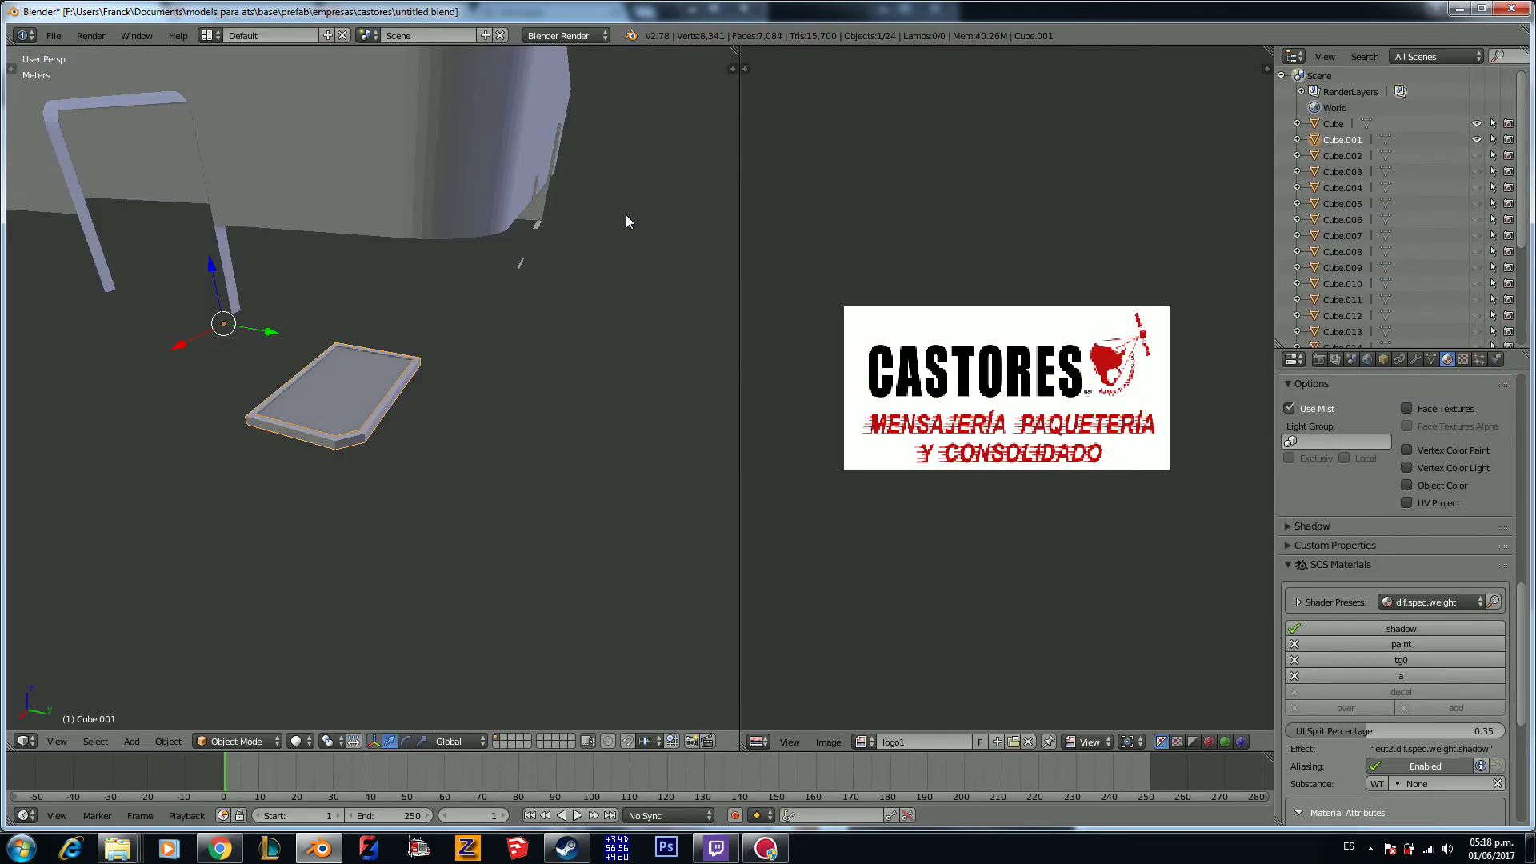
Step: Create a TOBJ file for the base texture and enable V Repeat and U Repeat in its settings
scroll(1365, 701, "down", 8)
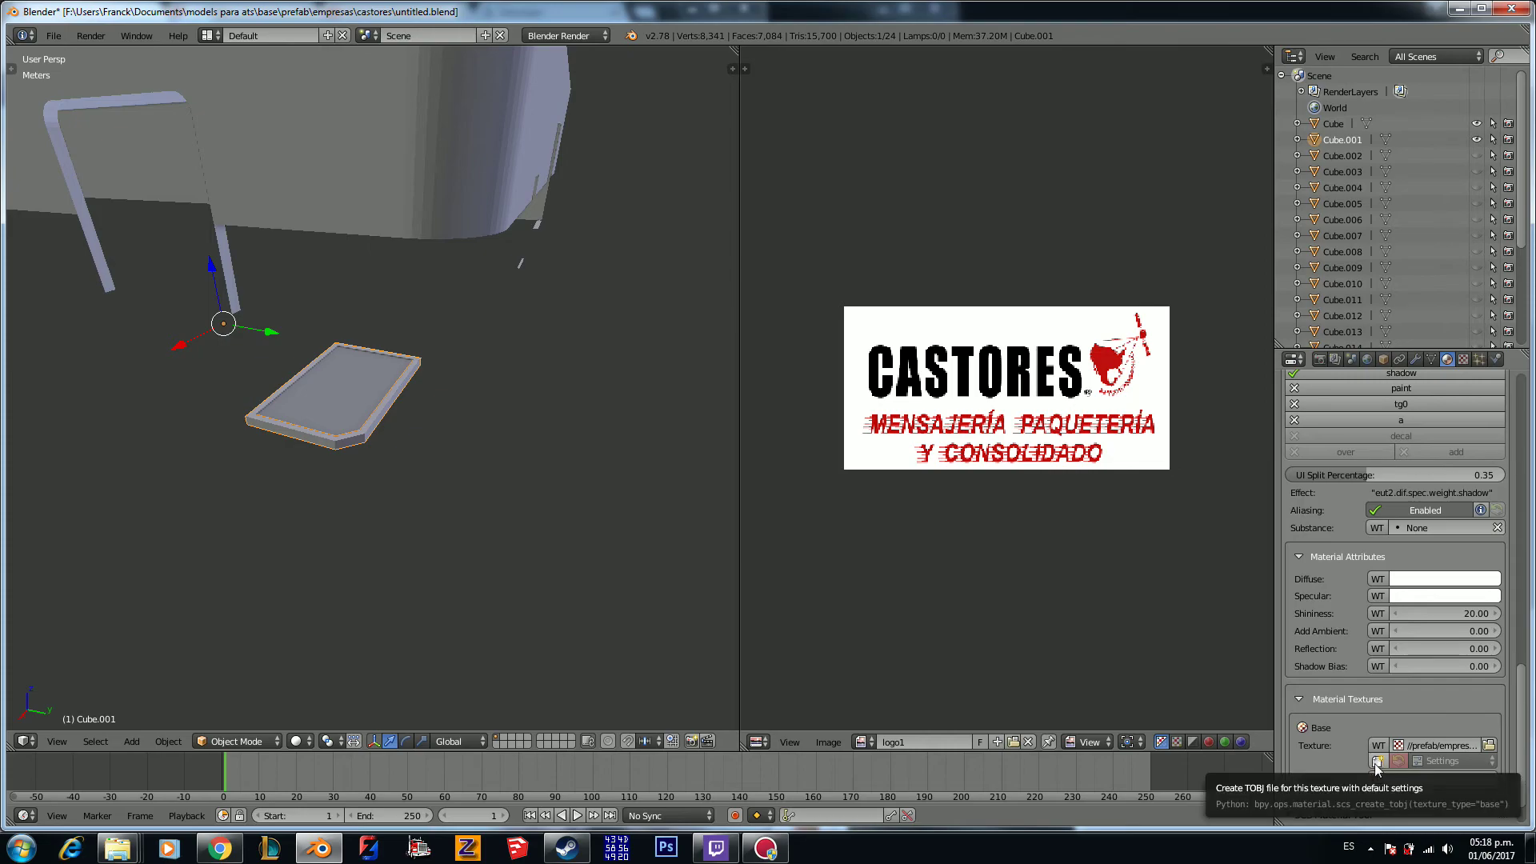
left_click(1375, 764)
left_click(1406, 763)
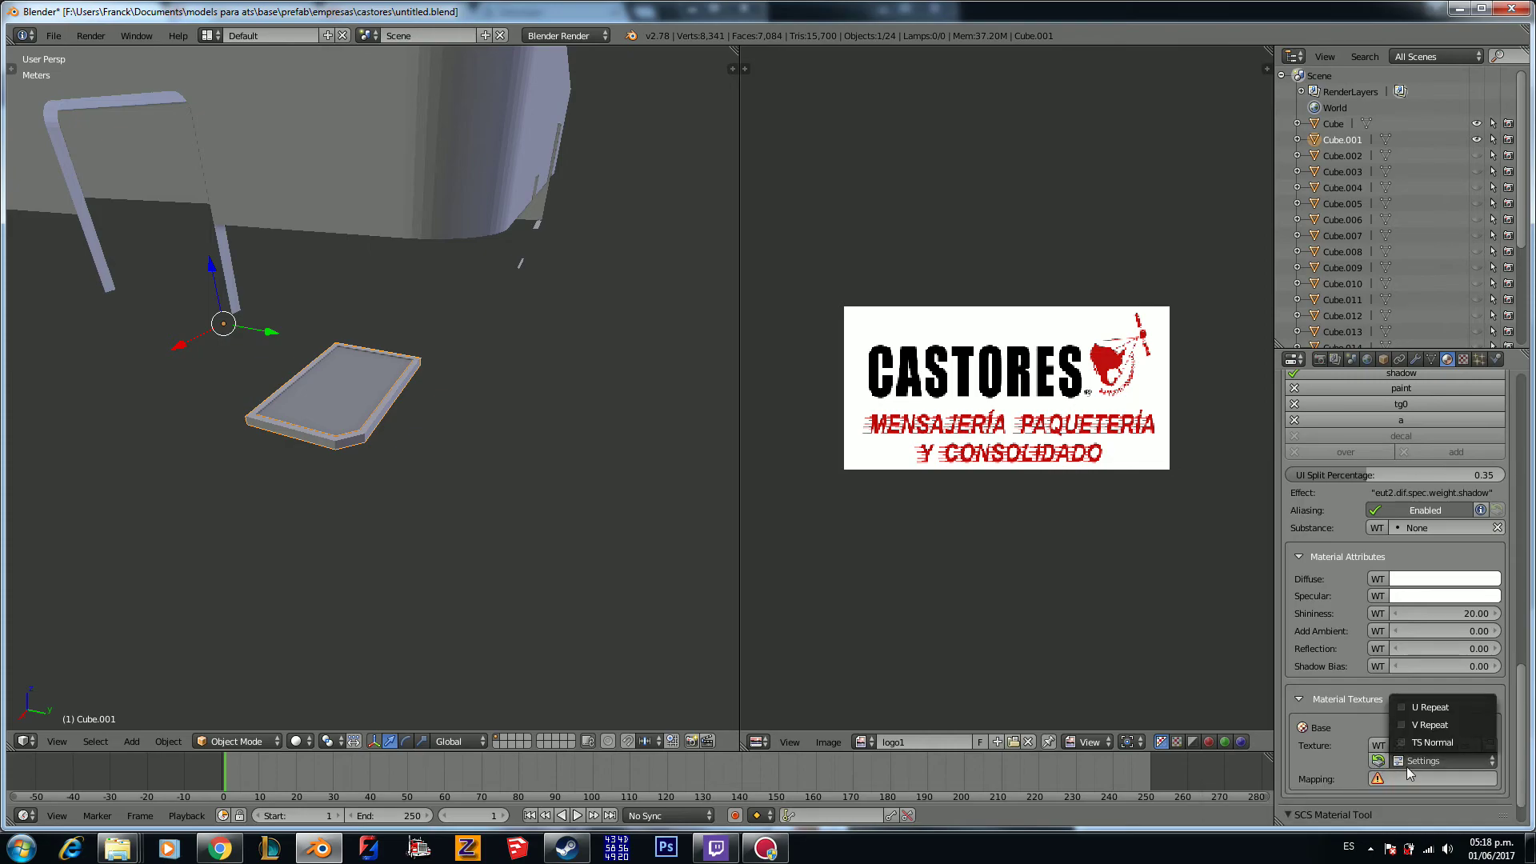
left_click(1419, 724)
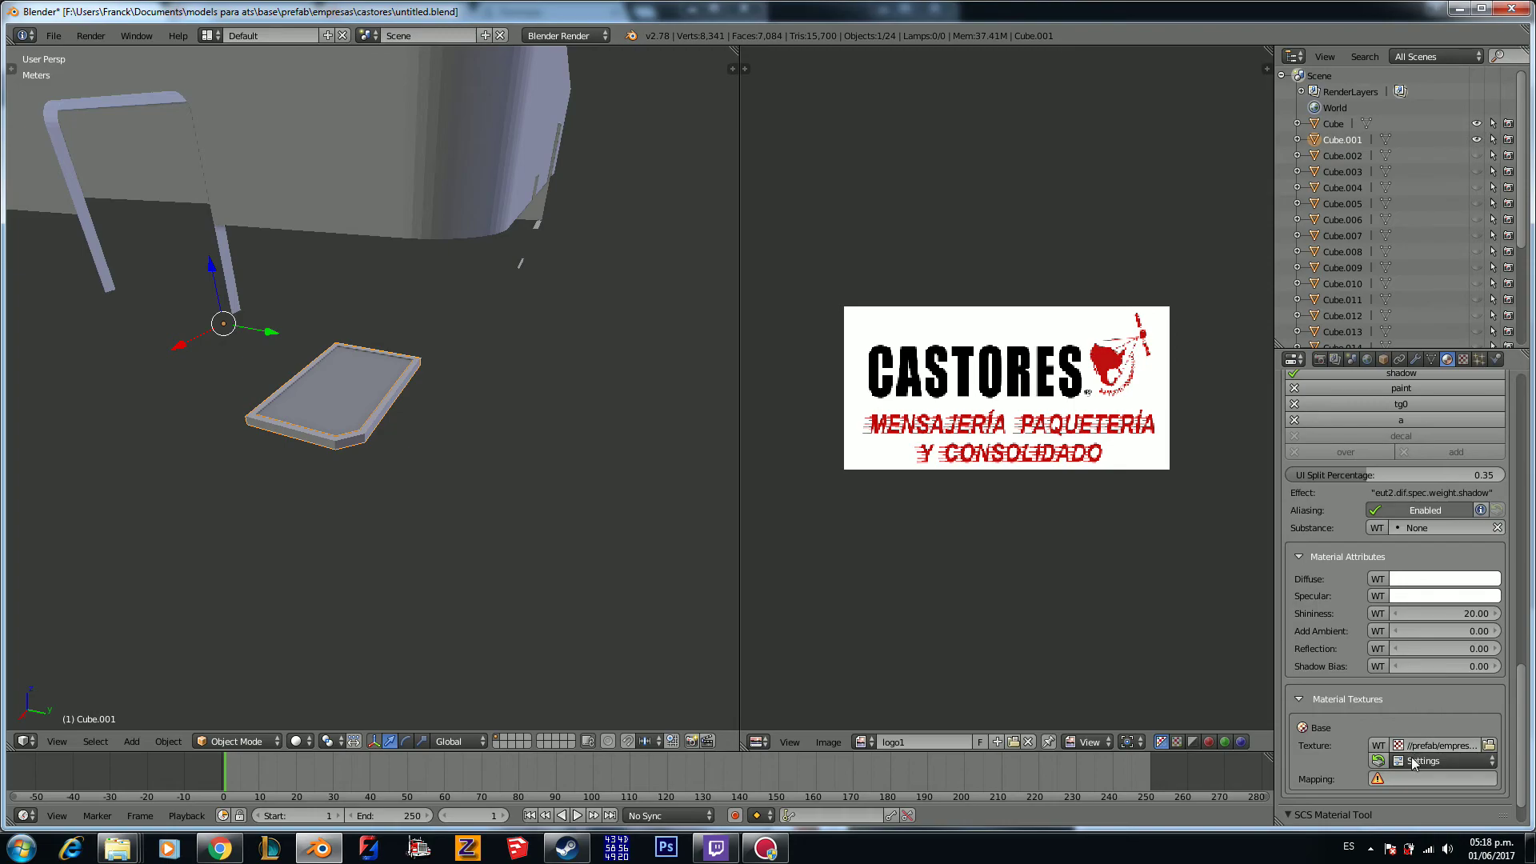
left_click(1420, 761)
left_click(1418, 708)
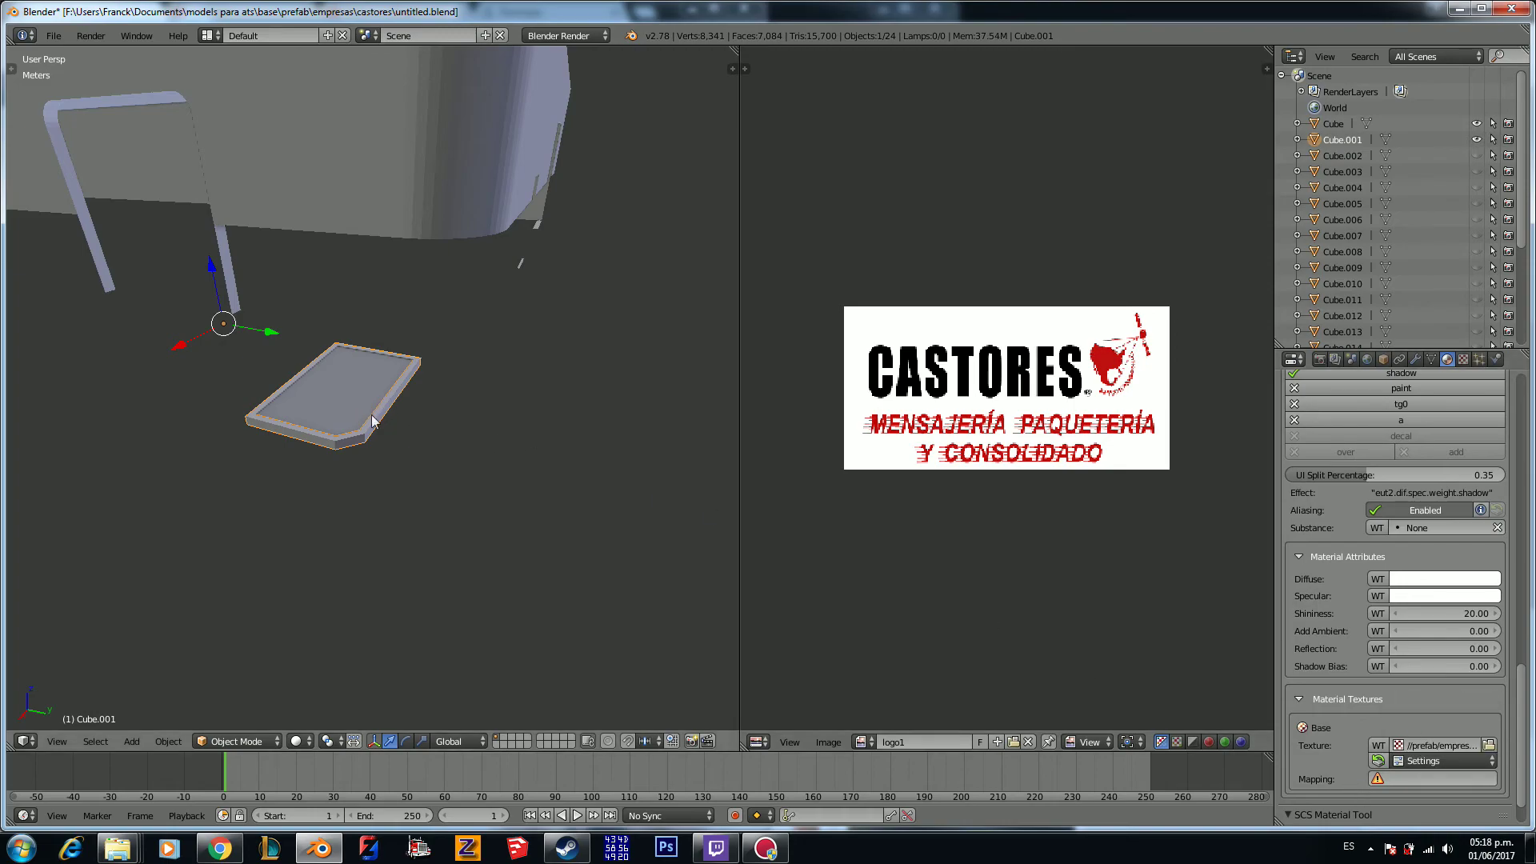
Step: Unwrap all faces of the slab's border with Smart UV Project
key("Tab")
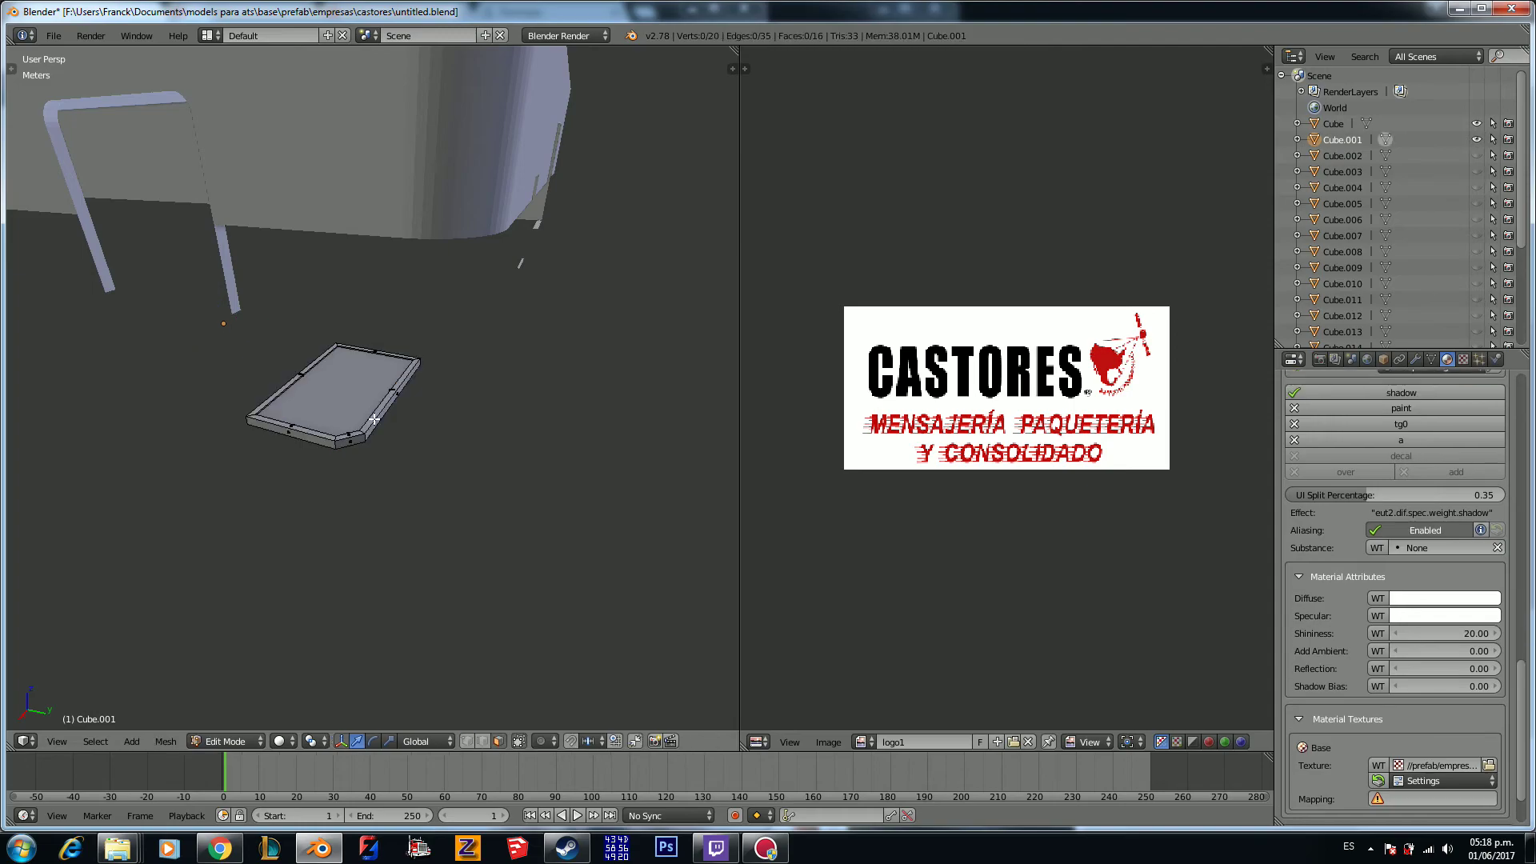
key("a")
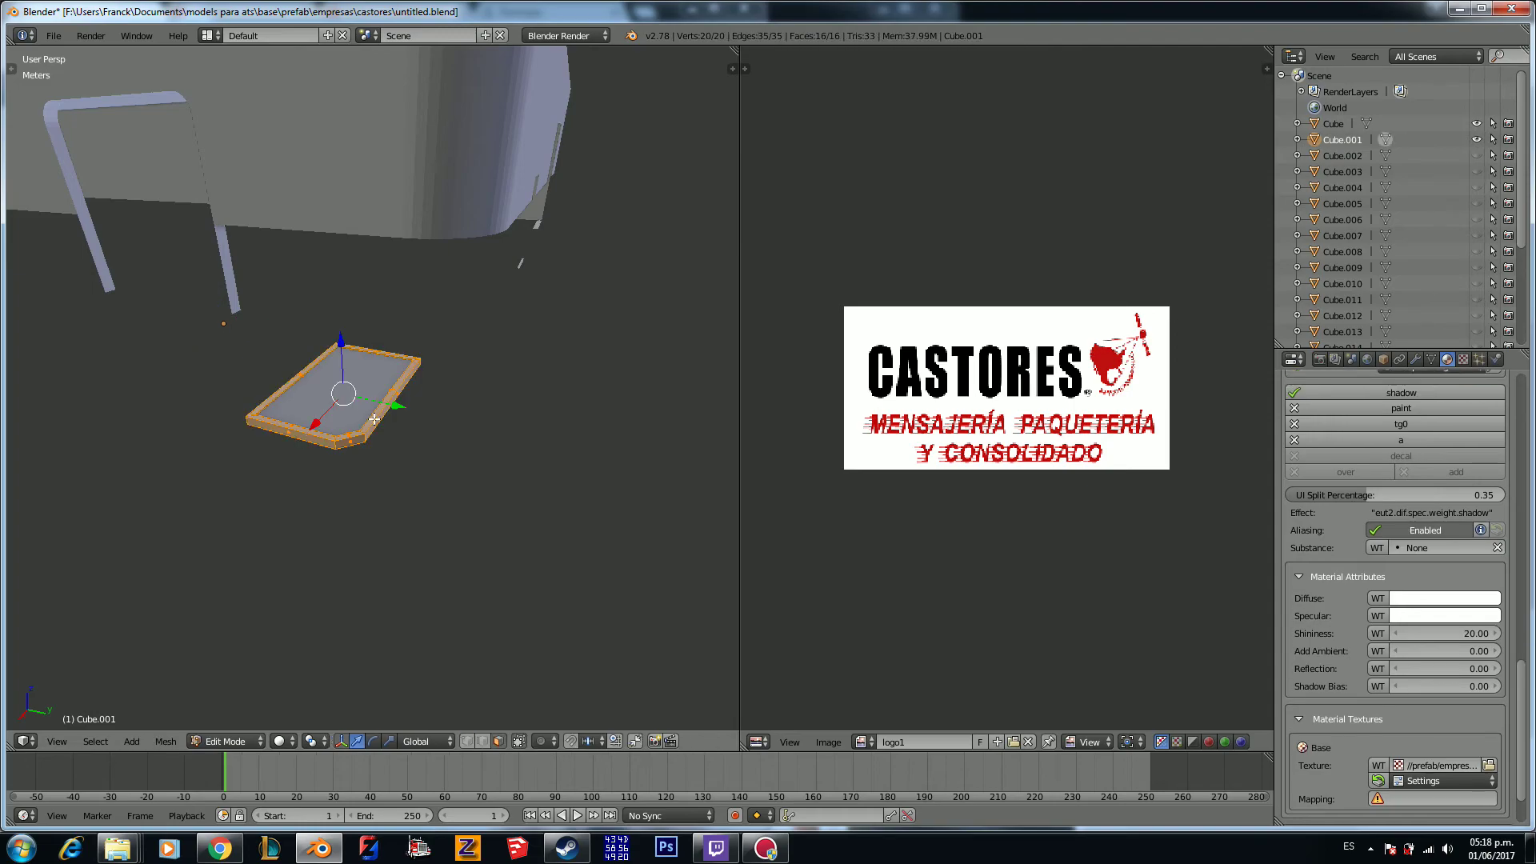
key("u")
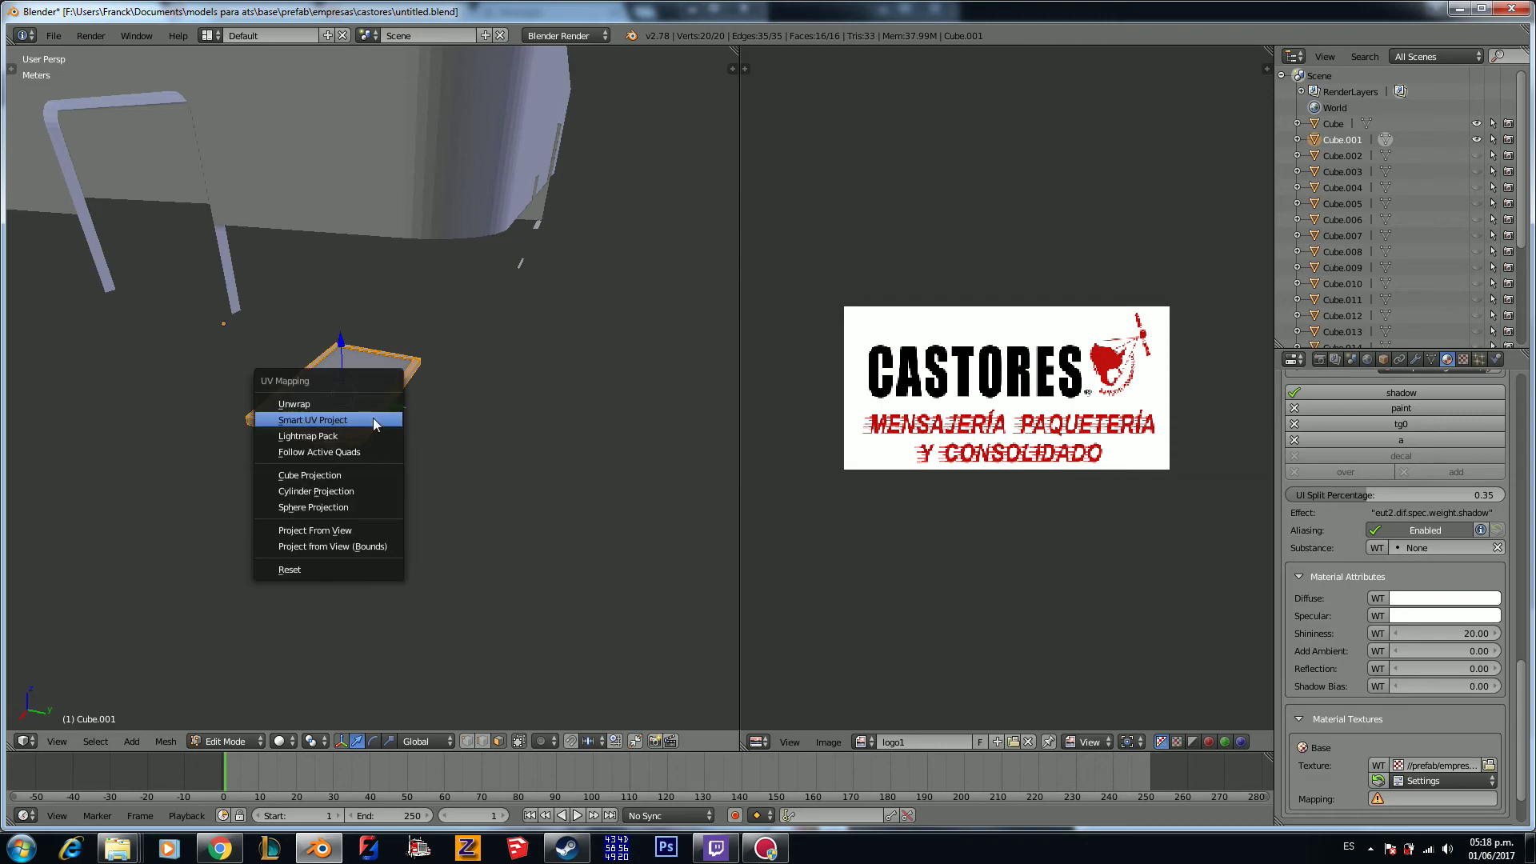
left_click(372, 417)
left_click(473, 539)
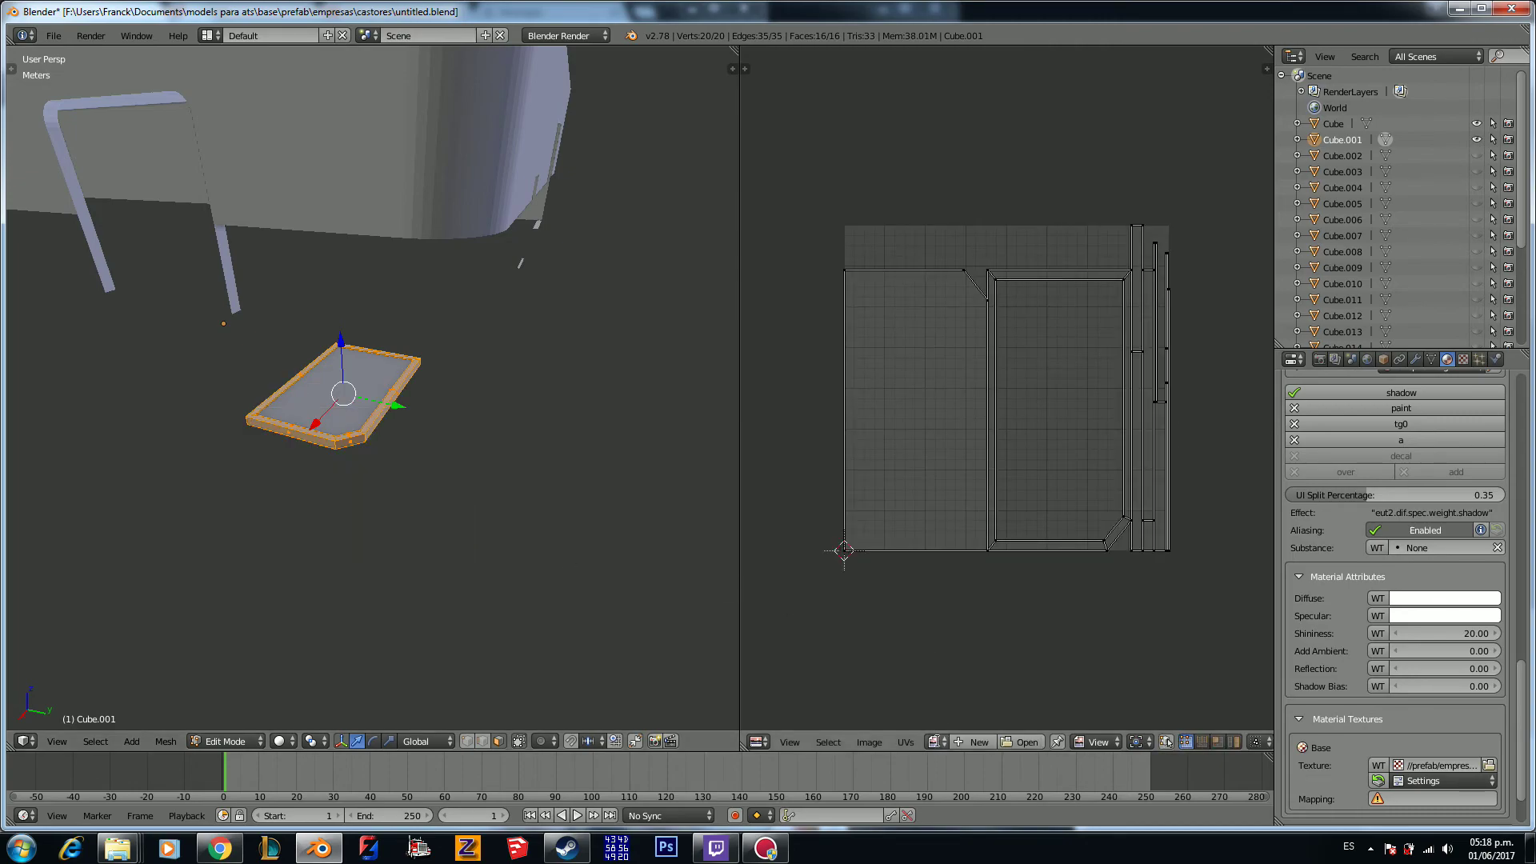
Step: Assign the amarilloconcreto image to the border's unwrapped faces and leave mesh editing
left_click(934, 741)
left_click(981, 592)
scroll(1070, 462, "down", 3)
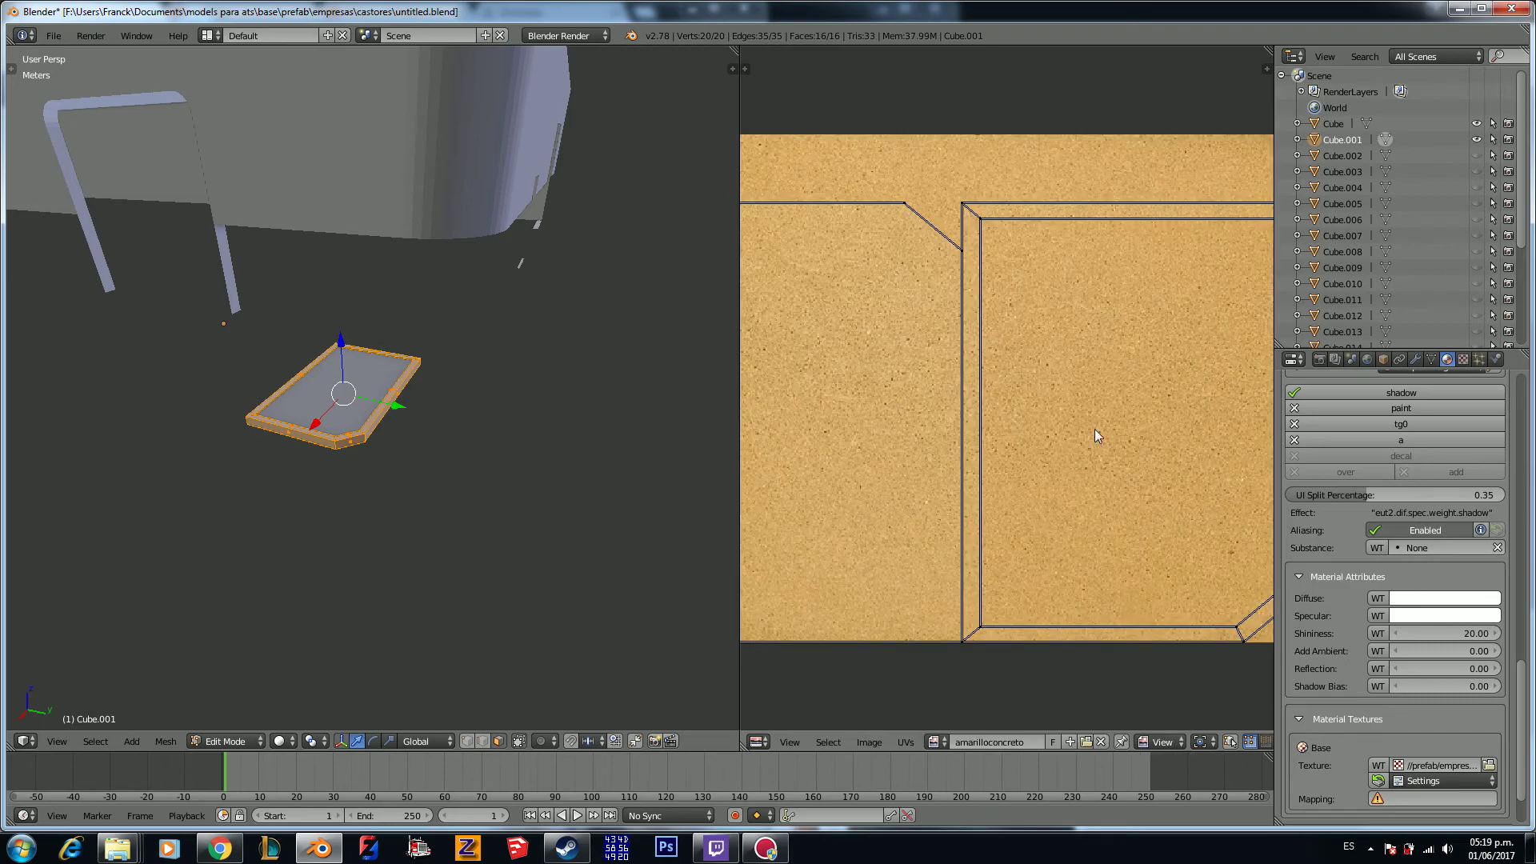
key("Tab")
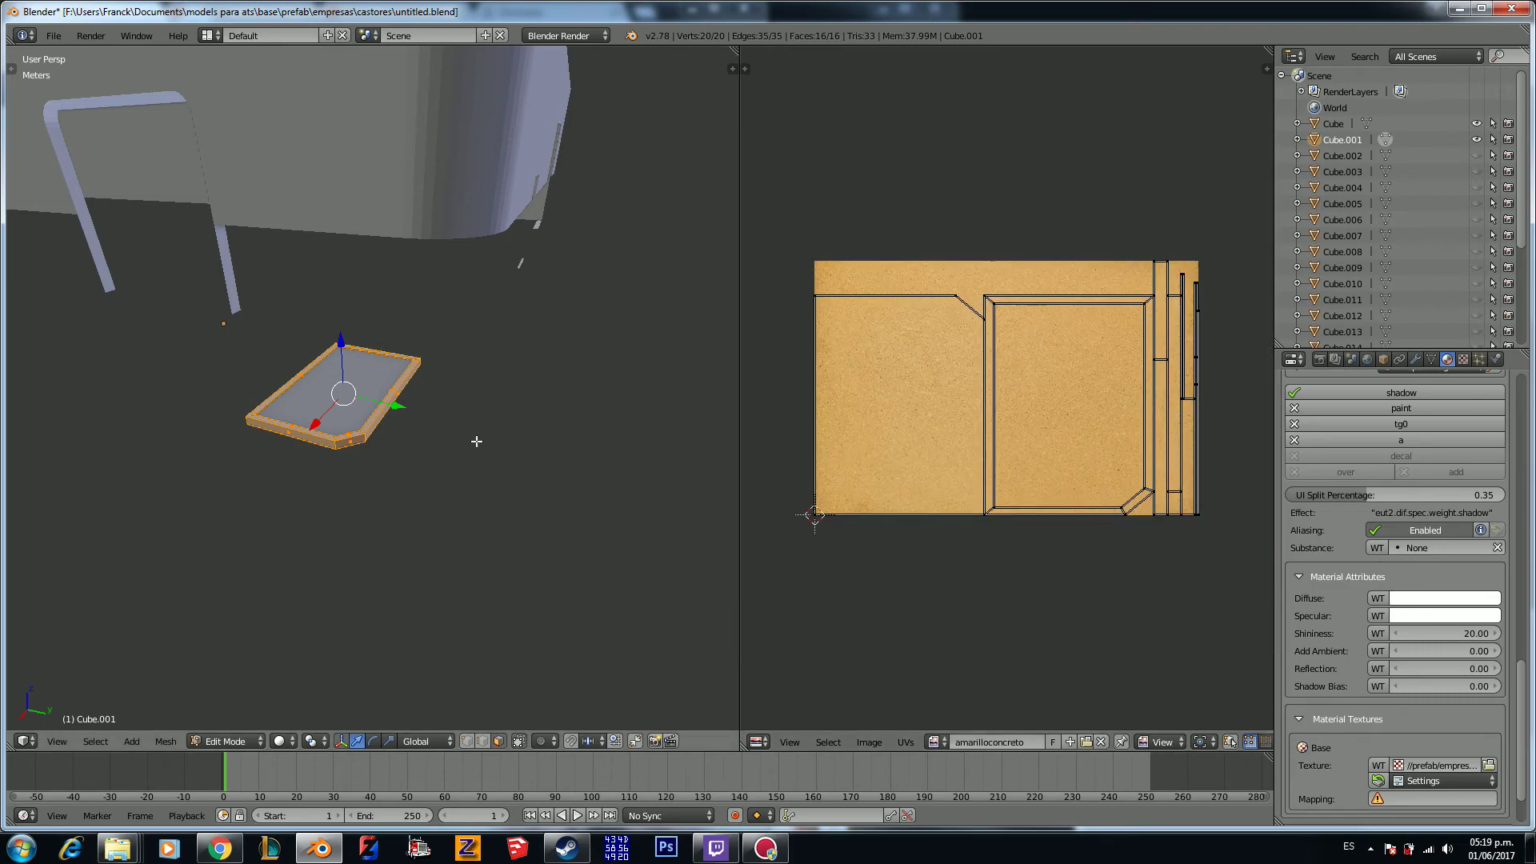
Step: Create a new material named pasto on the slab's inner surface
right_click(345, 386)
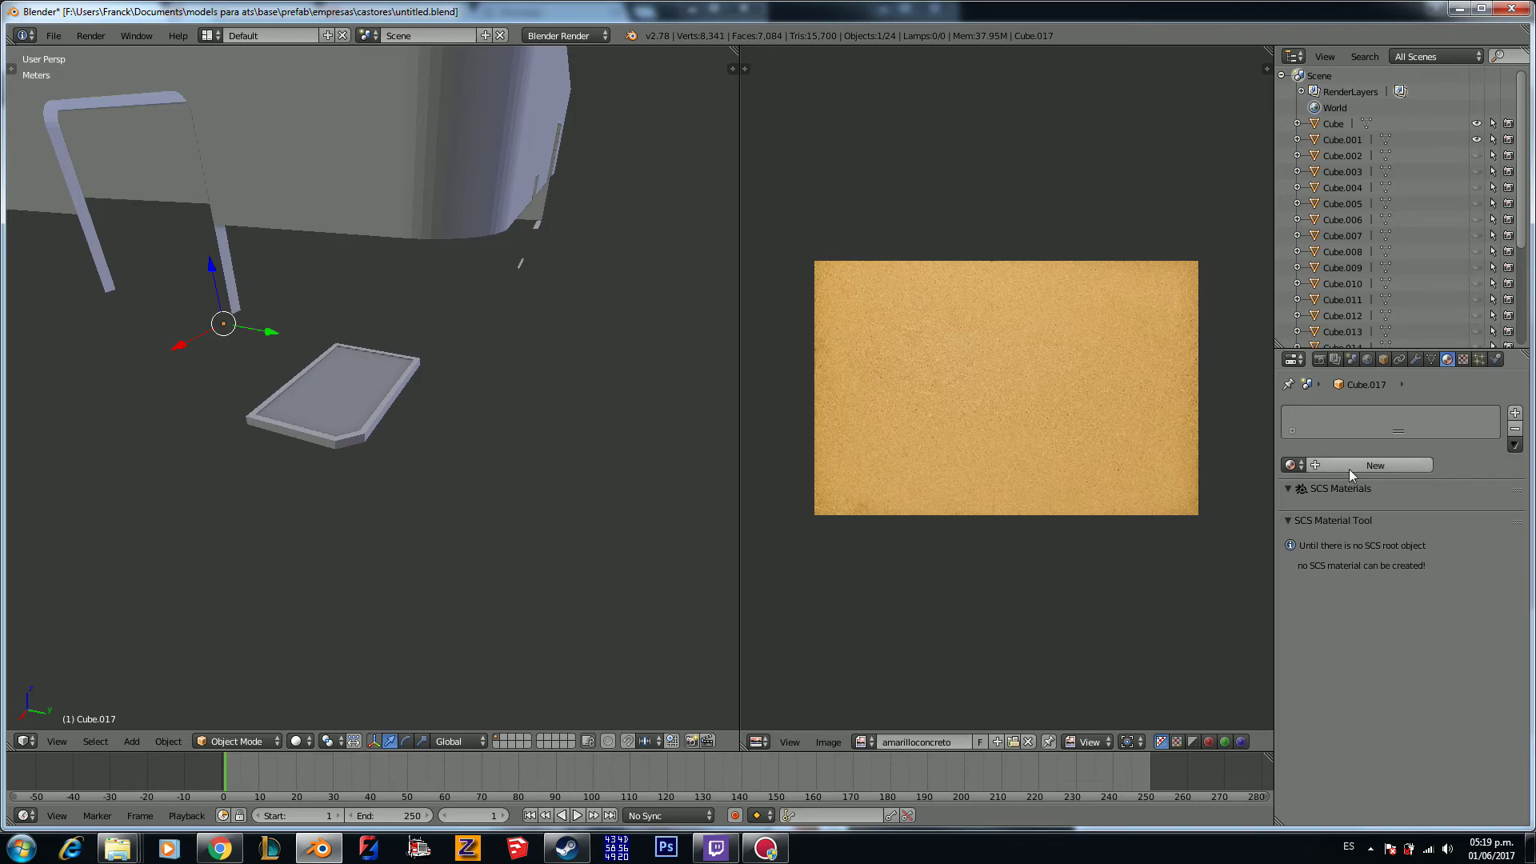
left_click(1348, 469)
double_click(1349, 469)
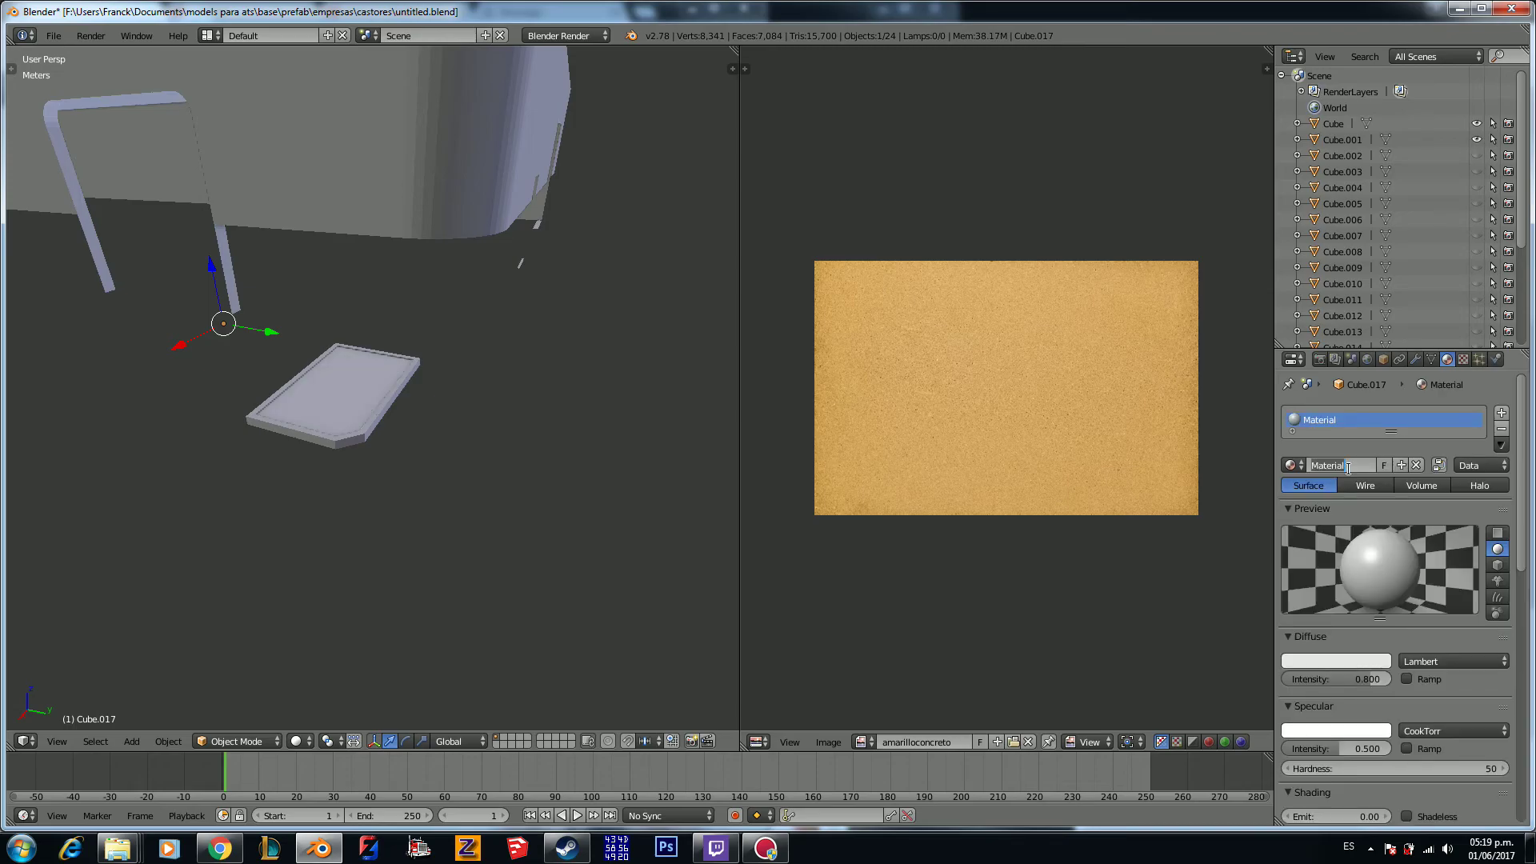
scroll(1348, 469, "down", 6)
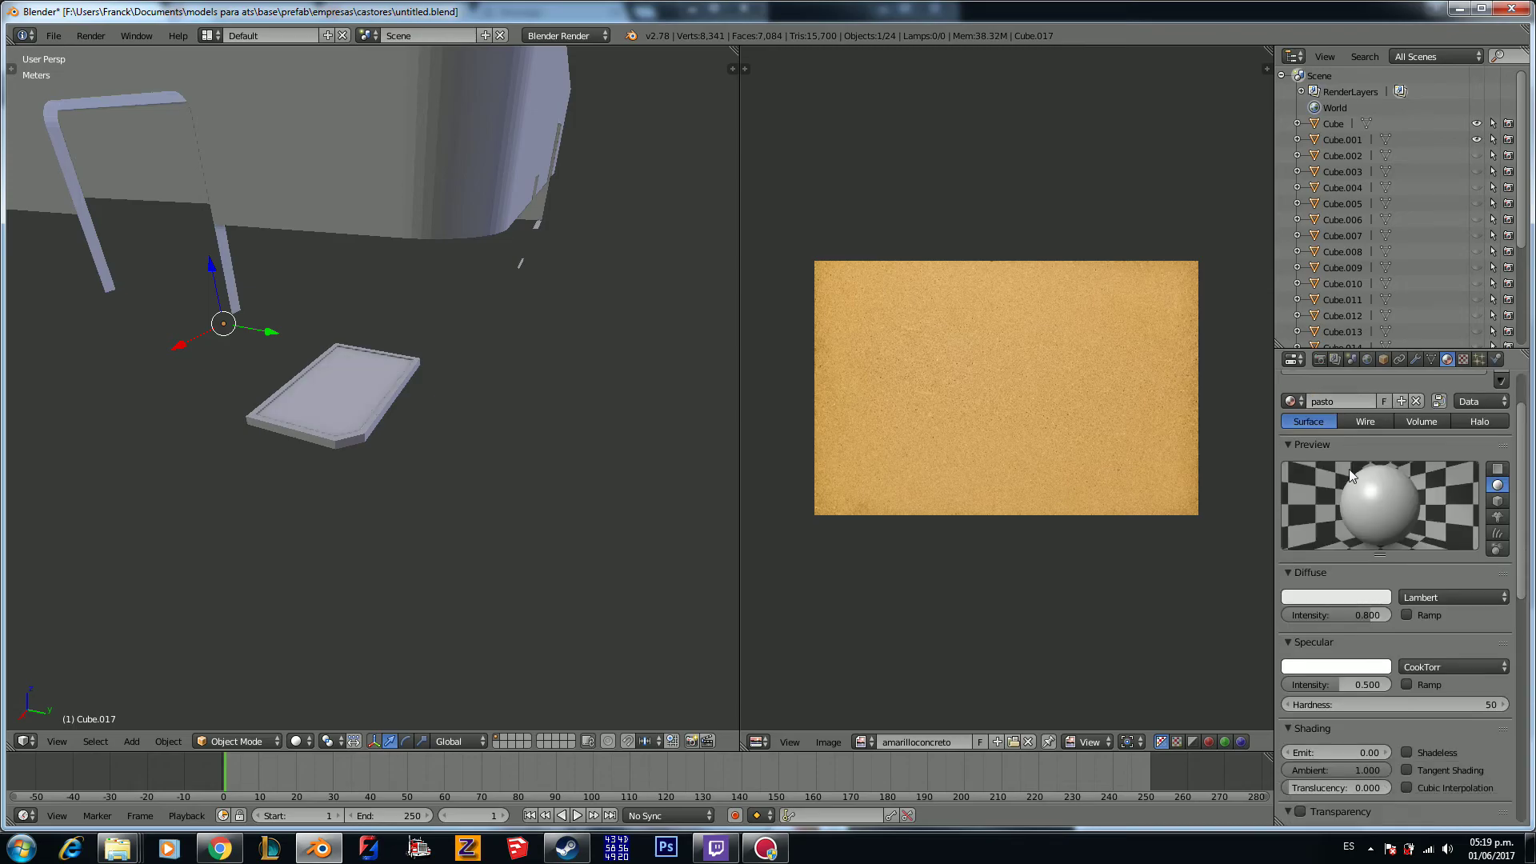
Step: Assign the dif.spec.weight SCS shader preset with shadow enabled to pasto and add the missing vertex colors to the active object
scroll(1349, 469, "down", 9)
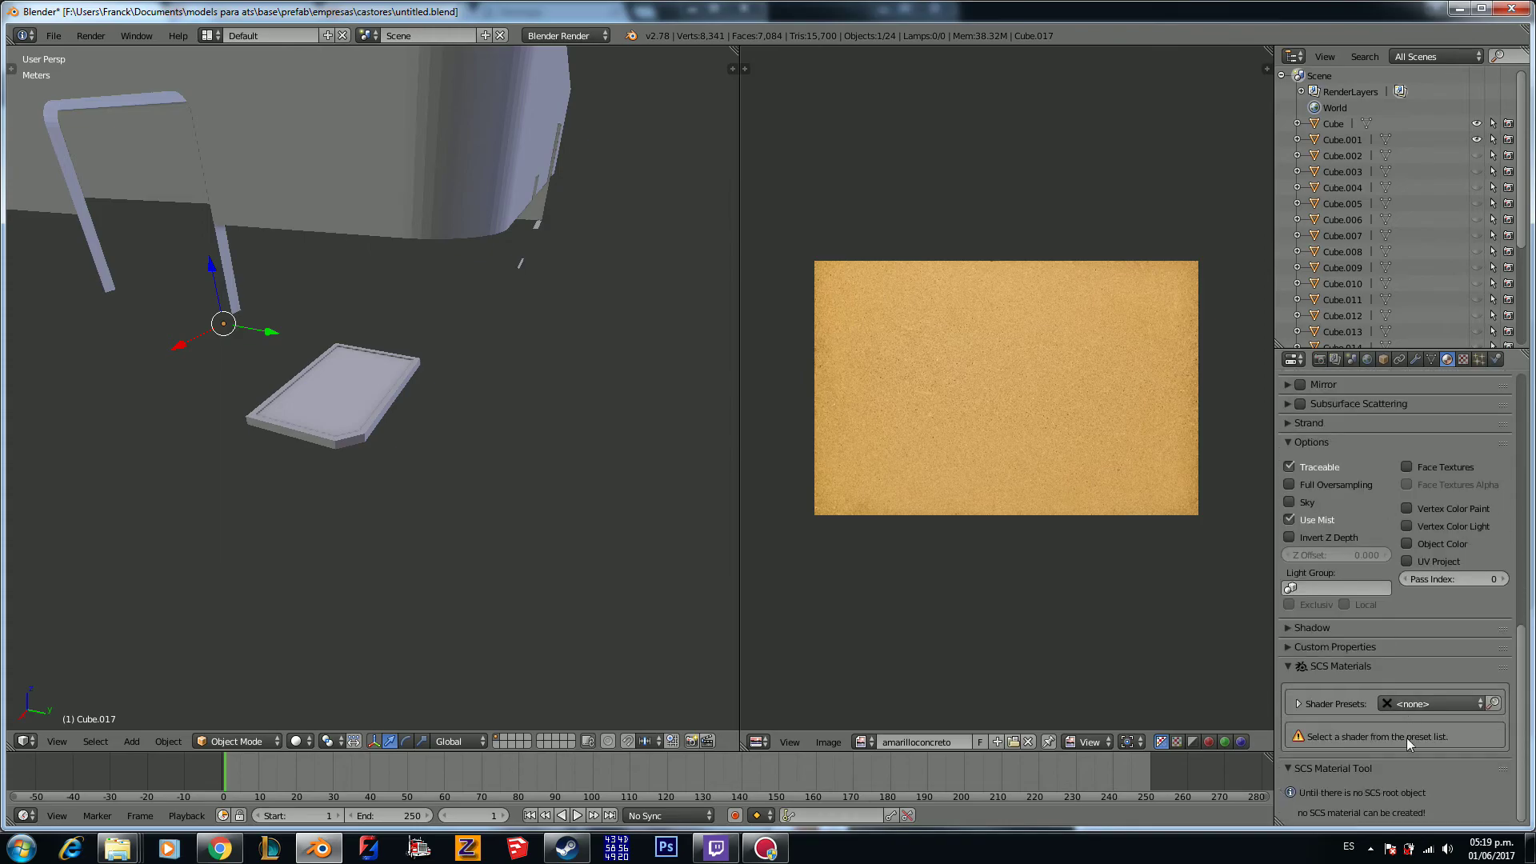
left_click(1411, 705)
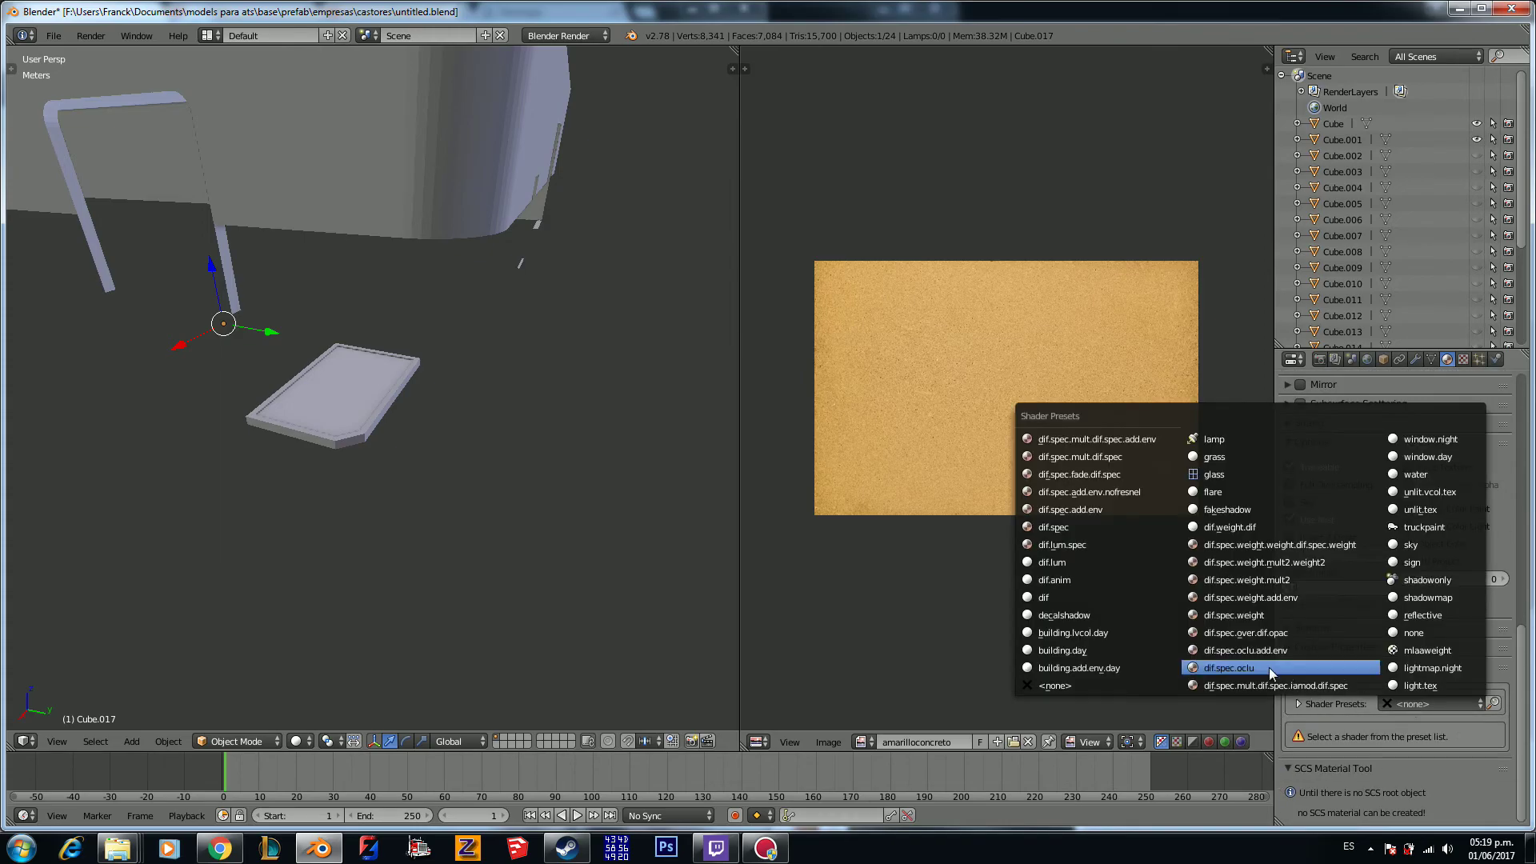
left_click(1239, 615)
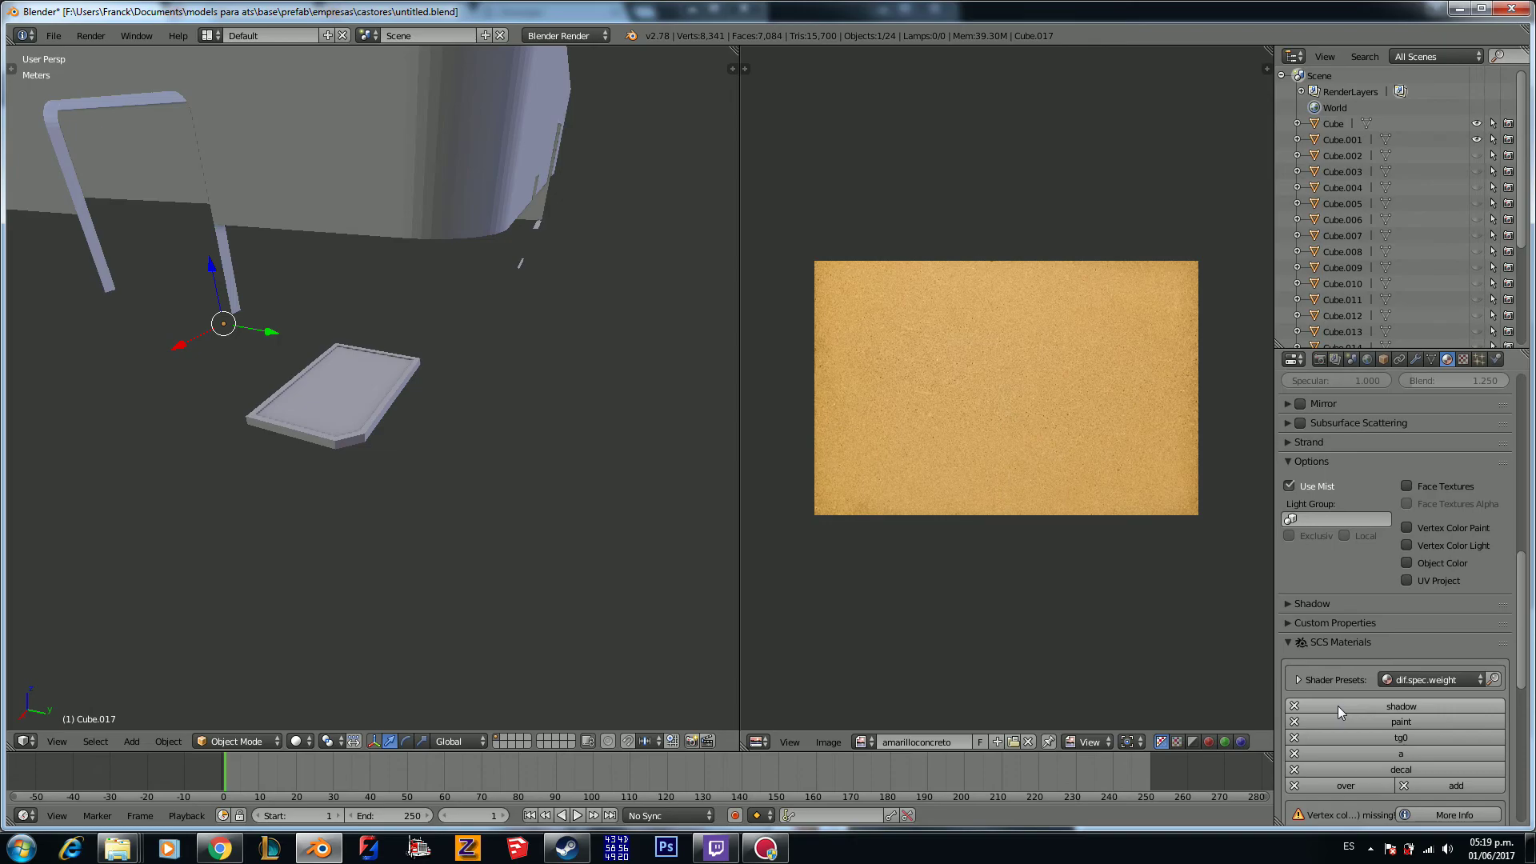
left_click(1394, 707)
scroll(1395, 707, "down", 3)
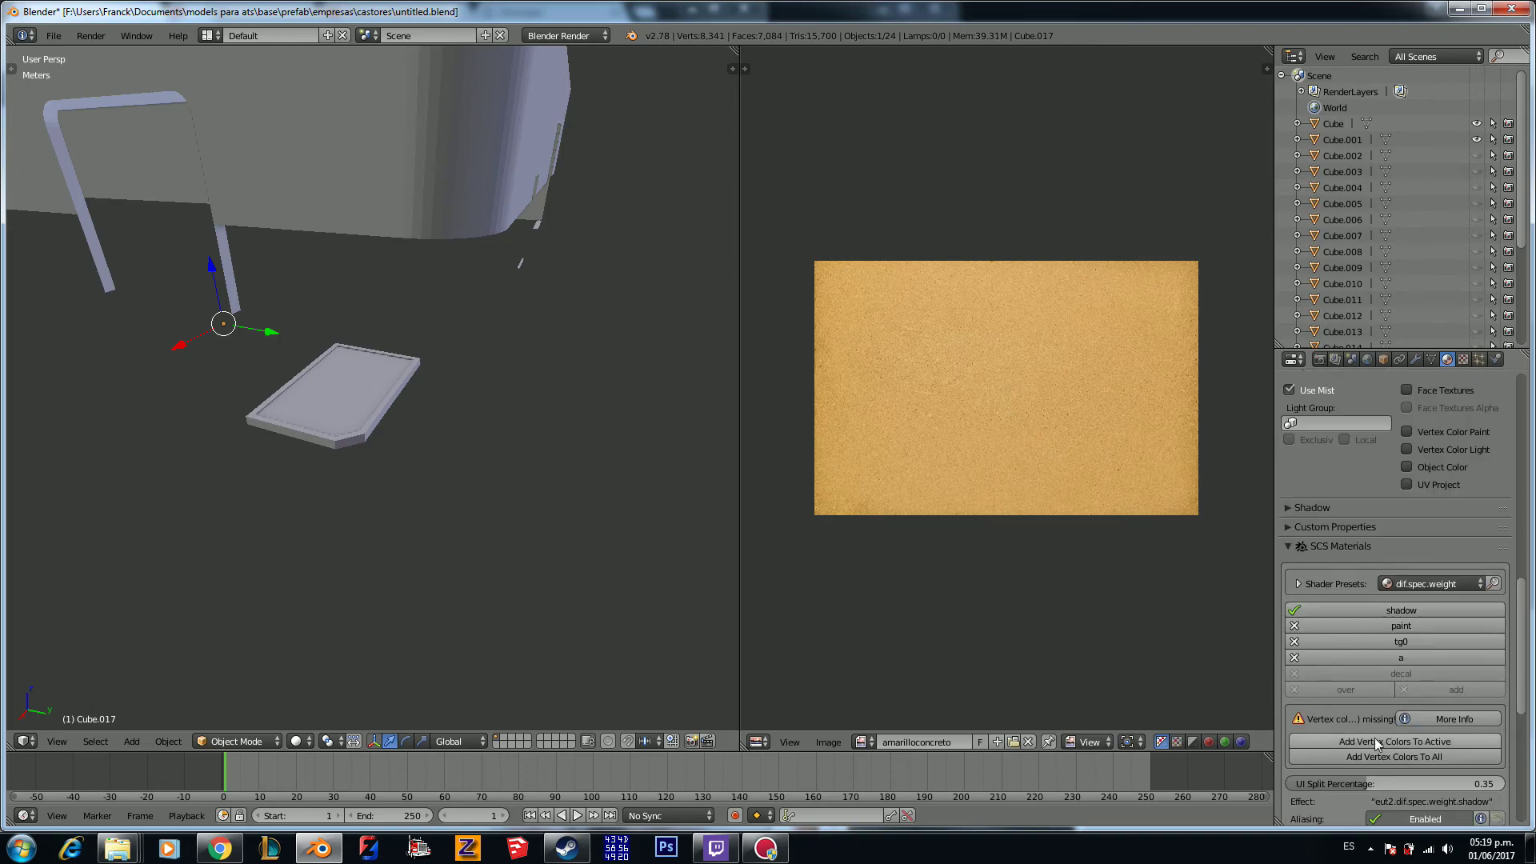
scroll(1429, 723, "down", 6)
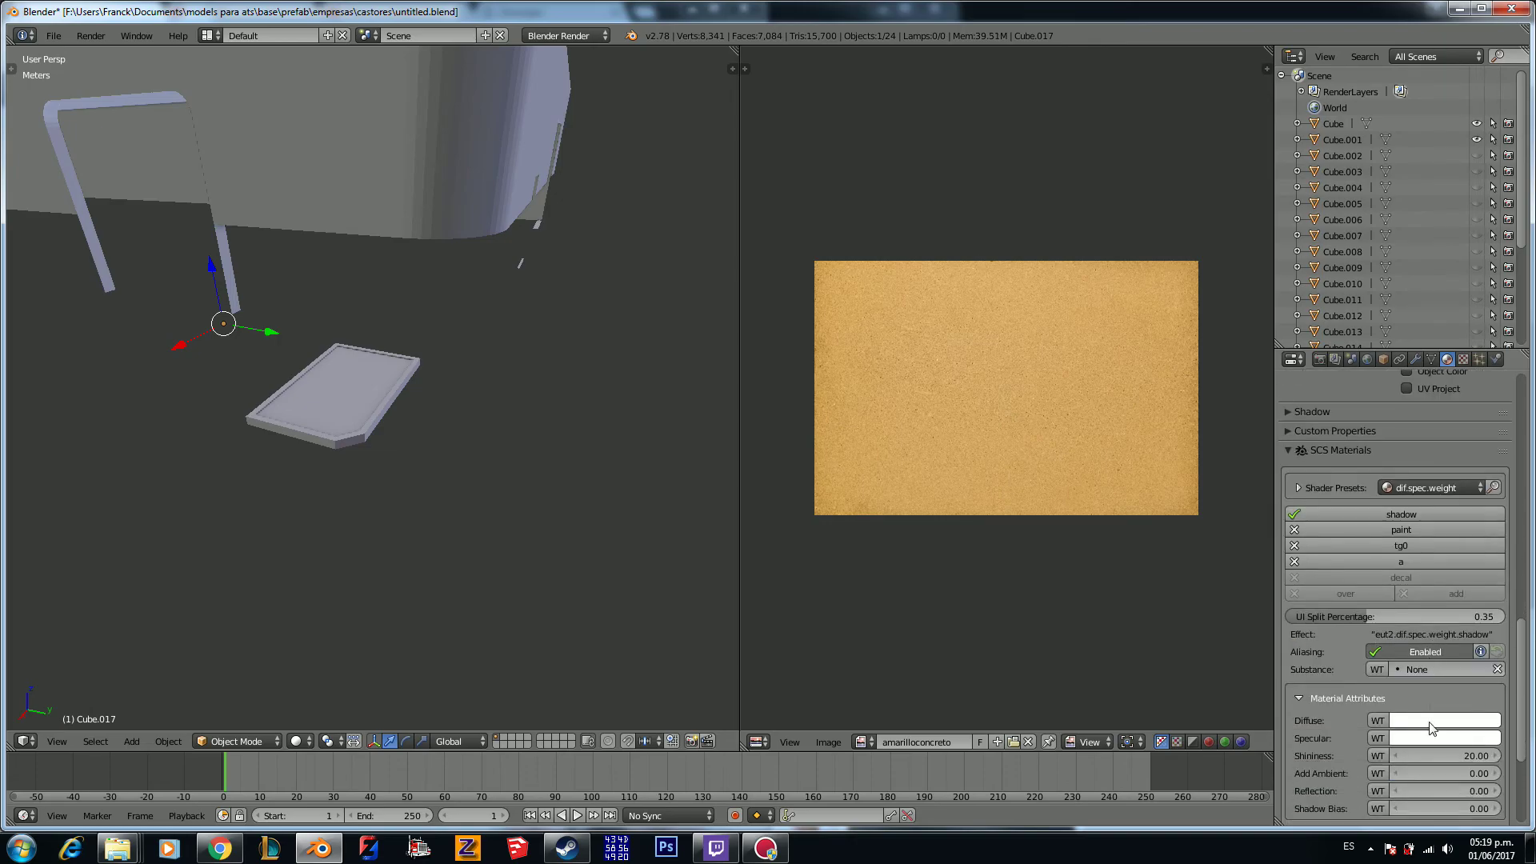
Step: Load pasto.tga from the castores folder as the pasto material's base texture
scroll(1446, 750, "down", 3)
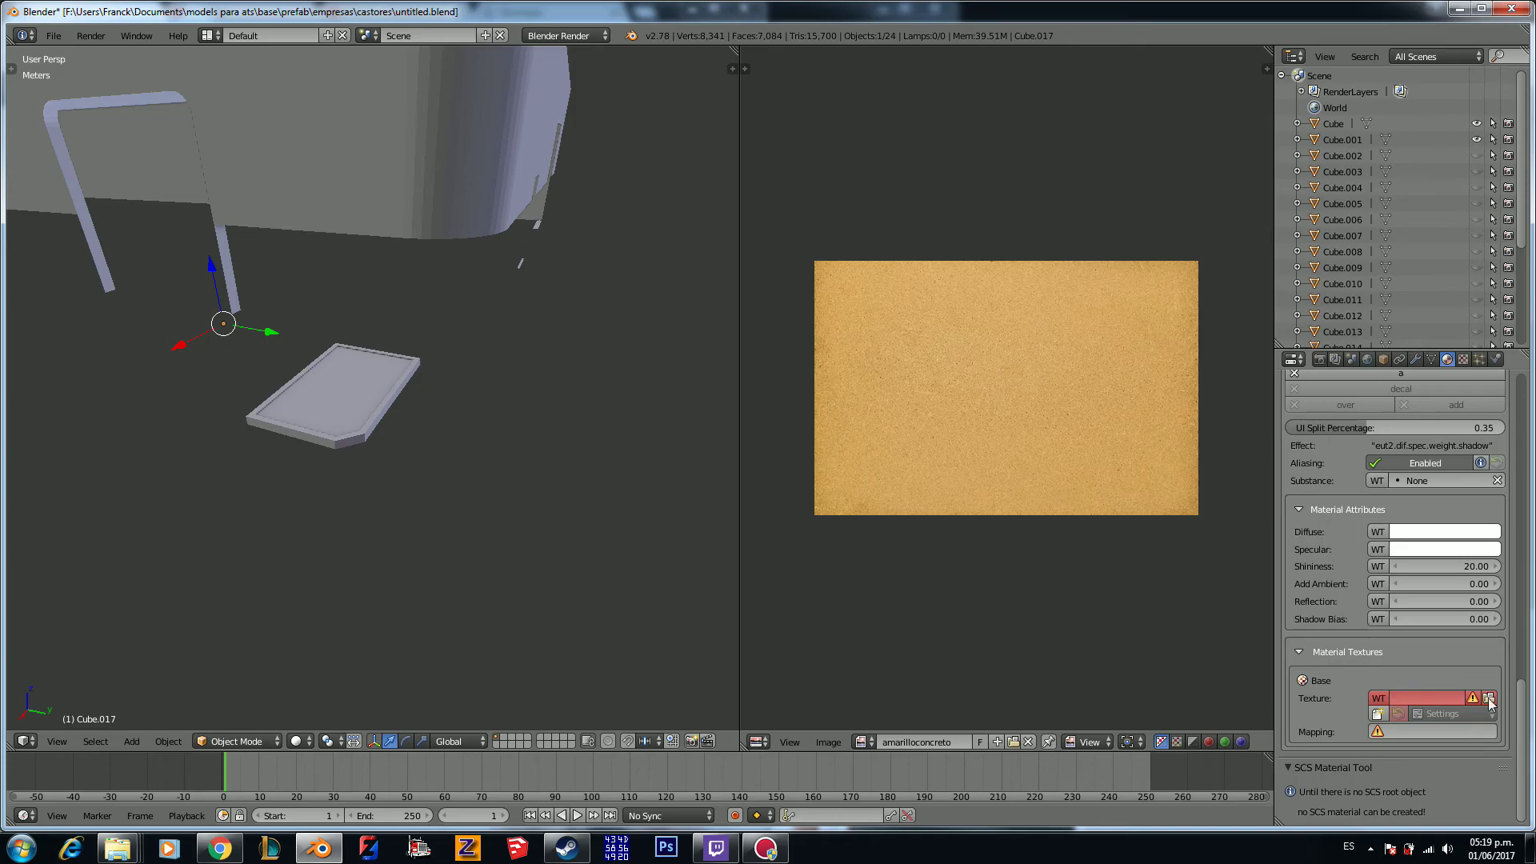
left_click(1489, 698)
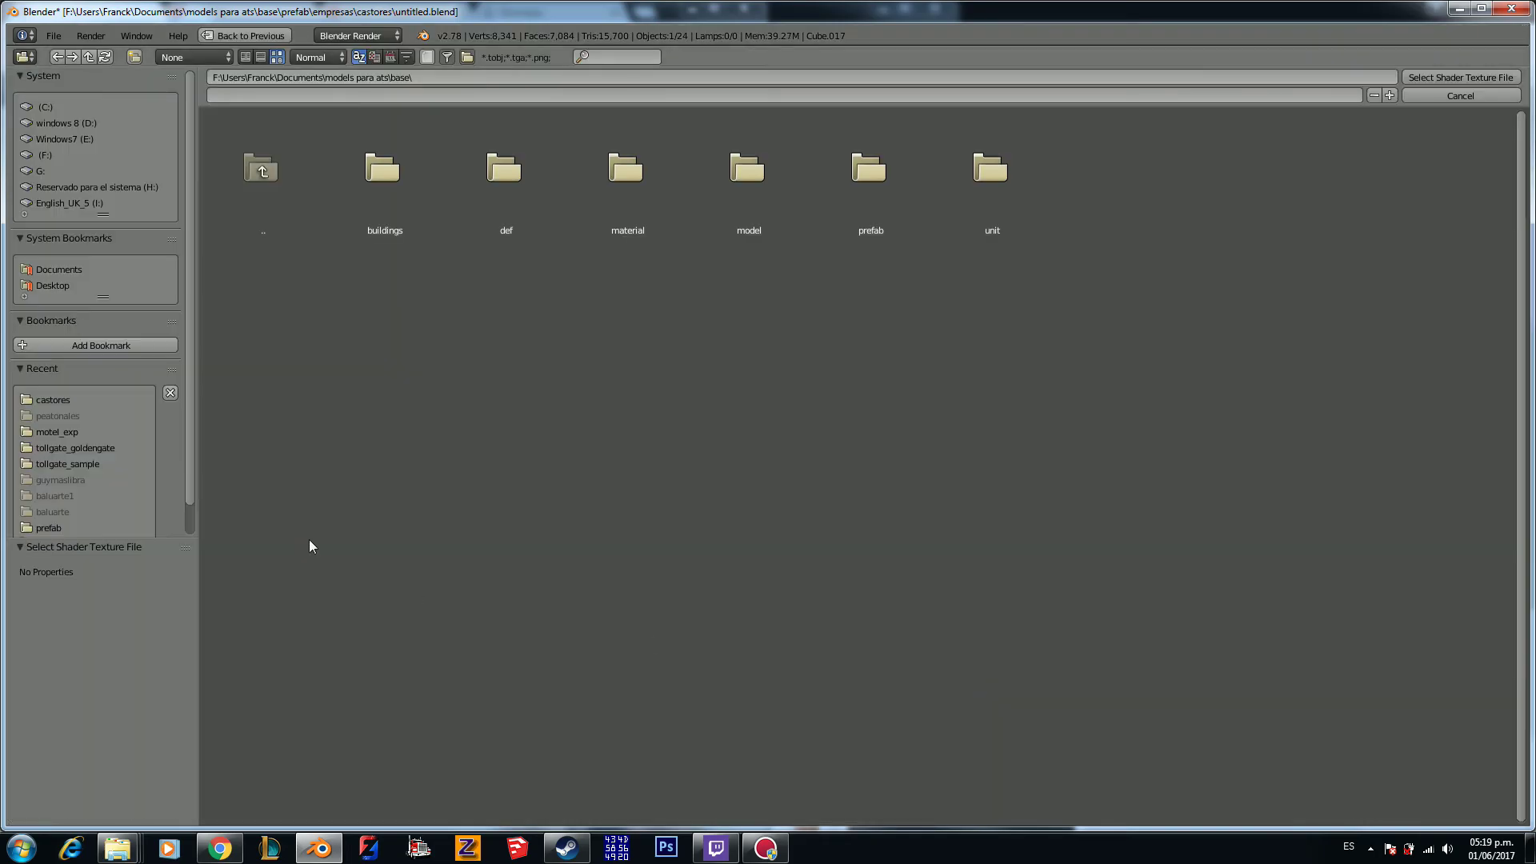
left_click(45, 398)
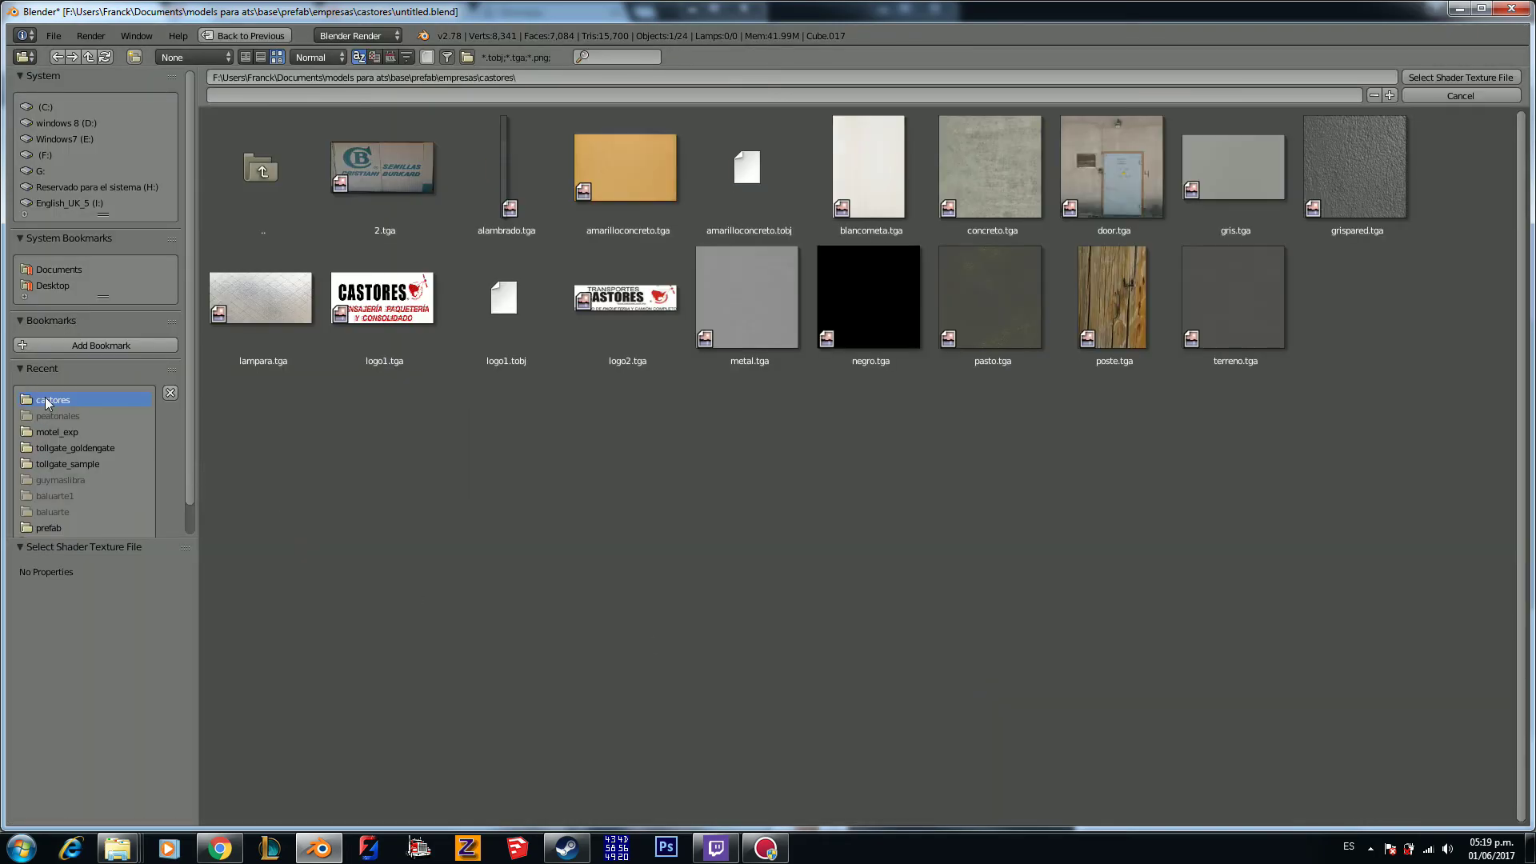
double_click(995, 289)
scroll(1363, 631, "down", 3)
scroll(1363, 631, "down", 2)
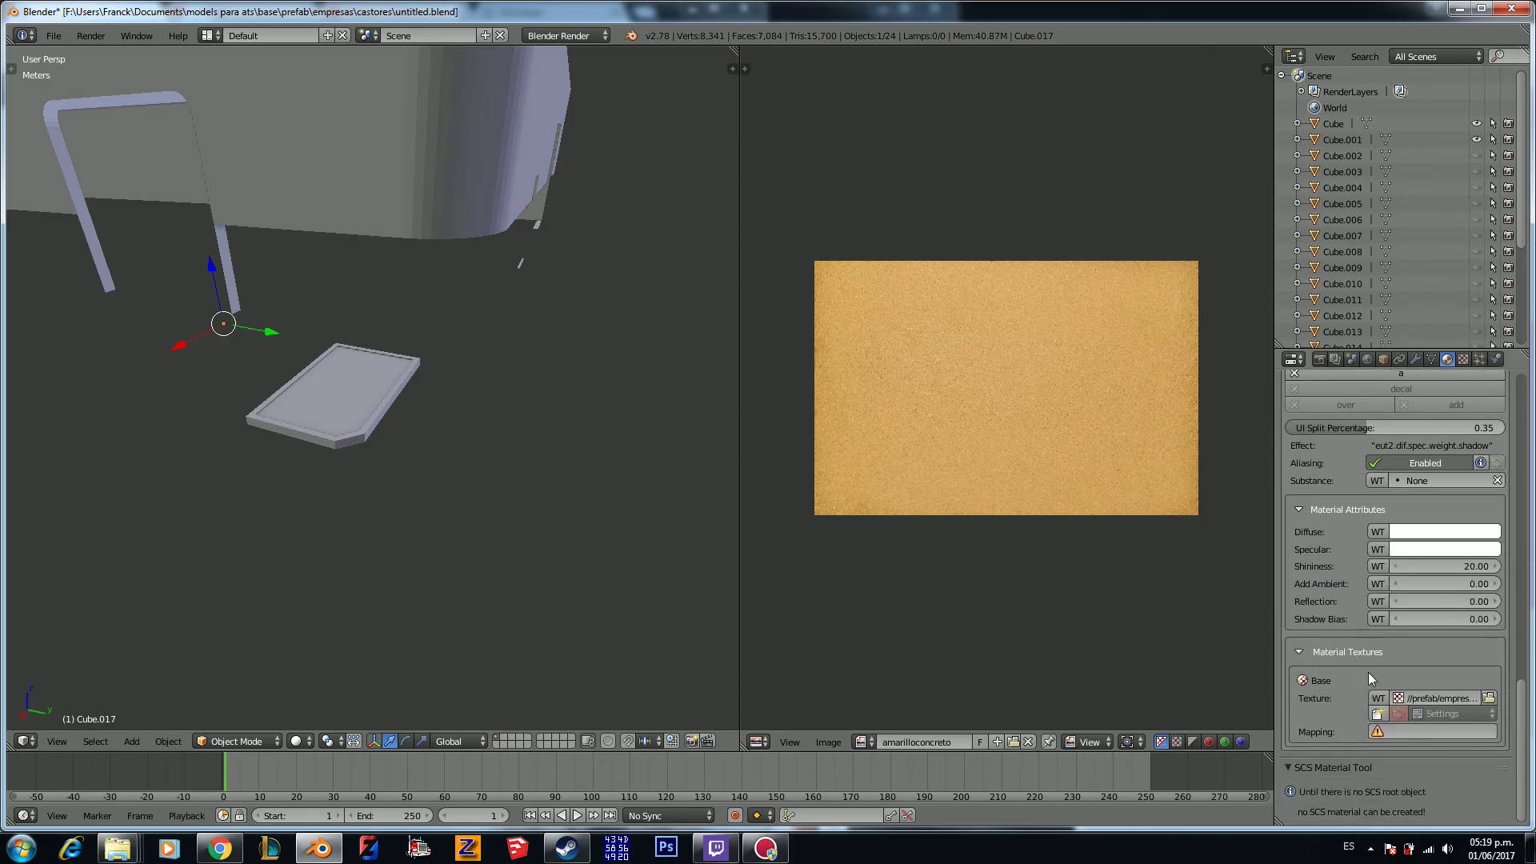
Step: Create a TOBJ file for the pasto texture and enable V Repeat and U Repeat in its settings
left_click(1374, 715)
left_click(1433, 715)
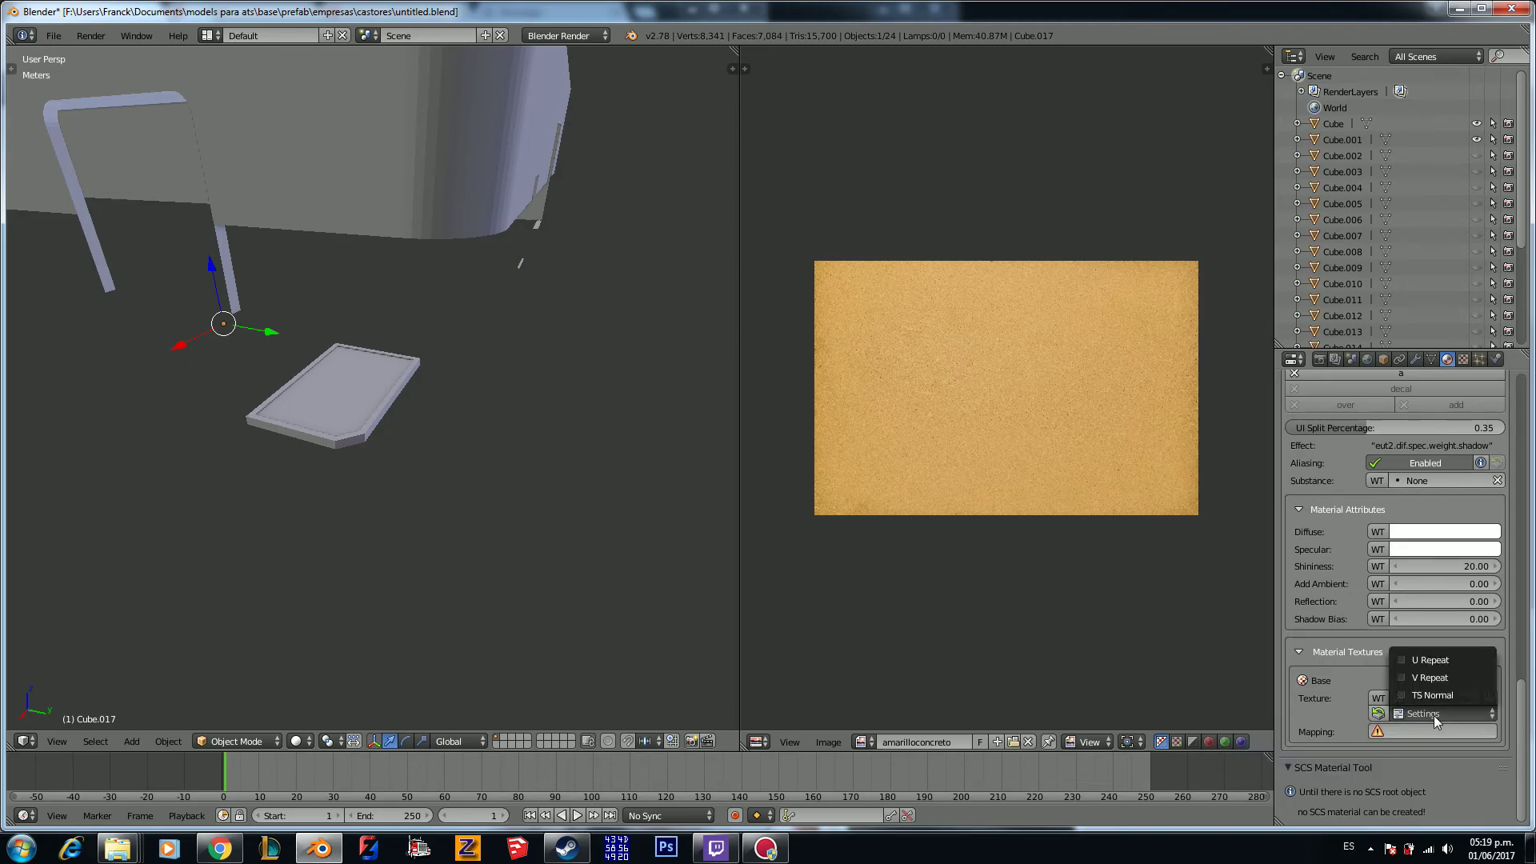
left_click(1431, 671)
left_click(1426, 717)
left_click(1422, 655)
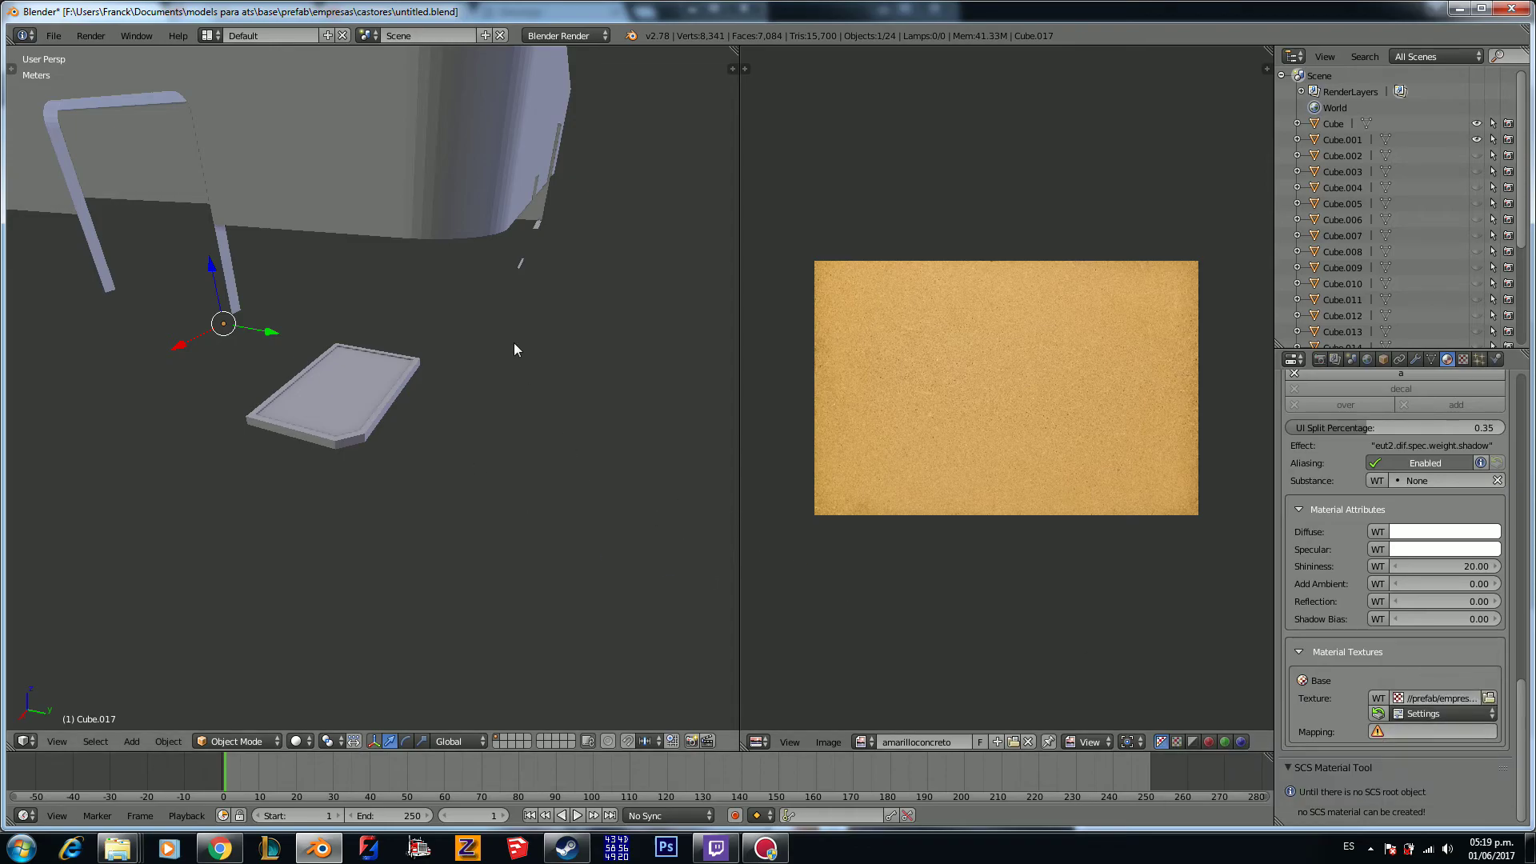
Step: Set the base texture mapping to UVMap for the building's material and the slab border's material
scroll(513, 344, "down", 3)
middle_click_drag(512, 341, 488, 333)
right_click(404, 220)
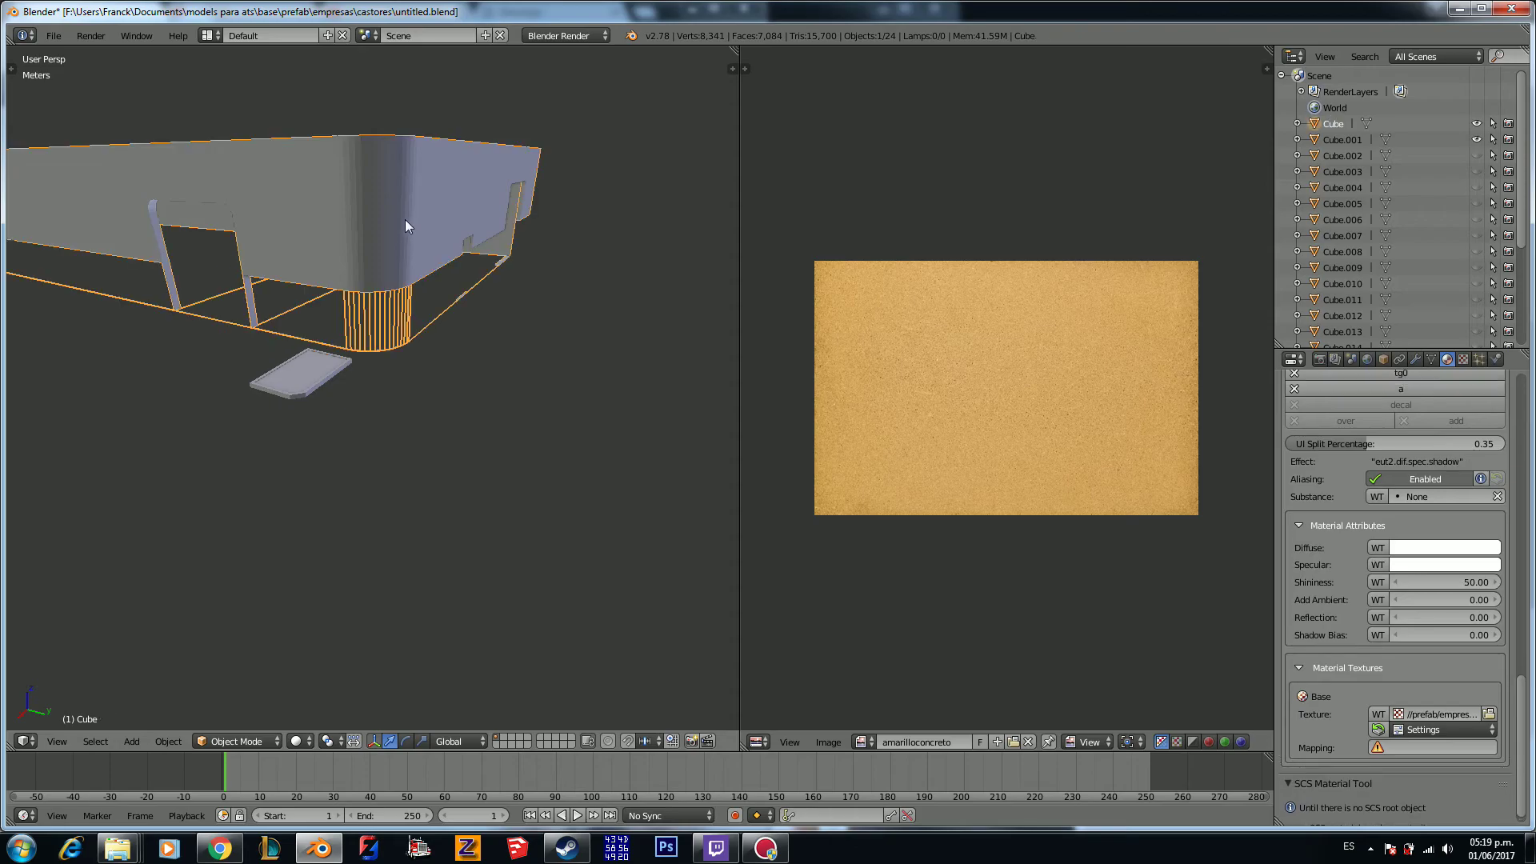
left_click(1391, 748)
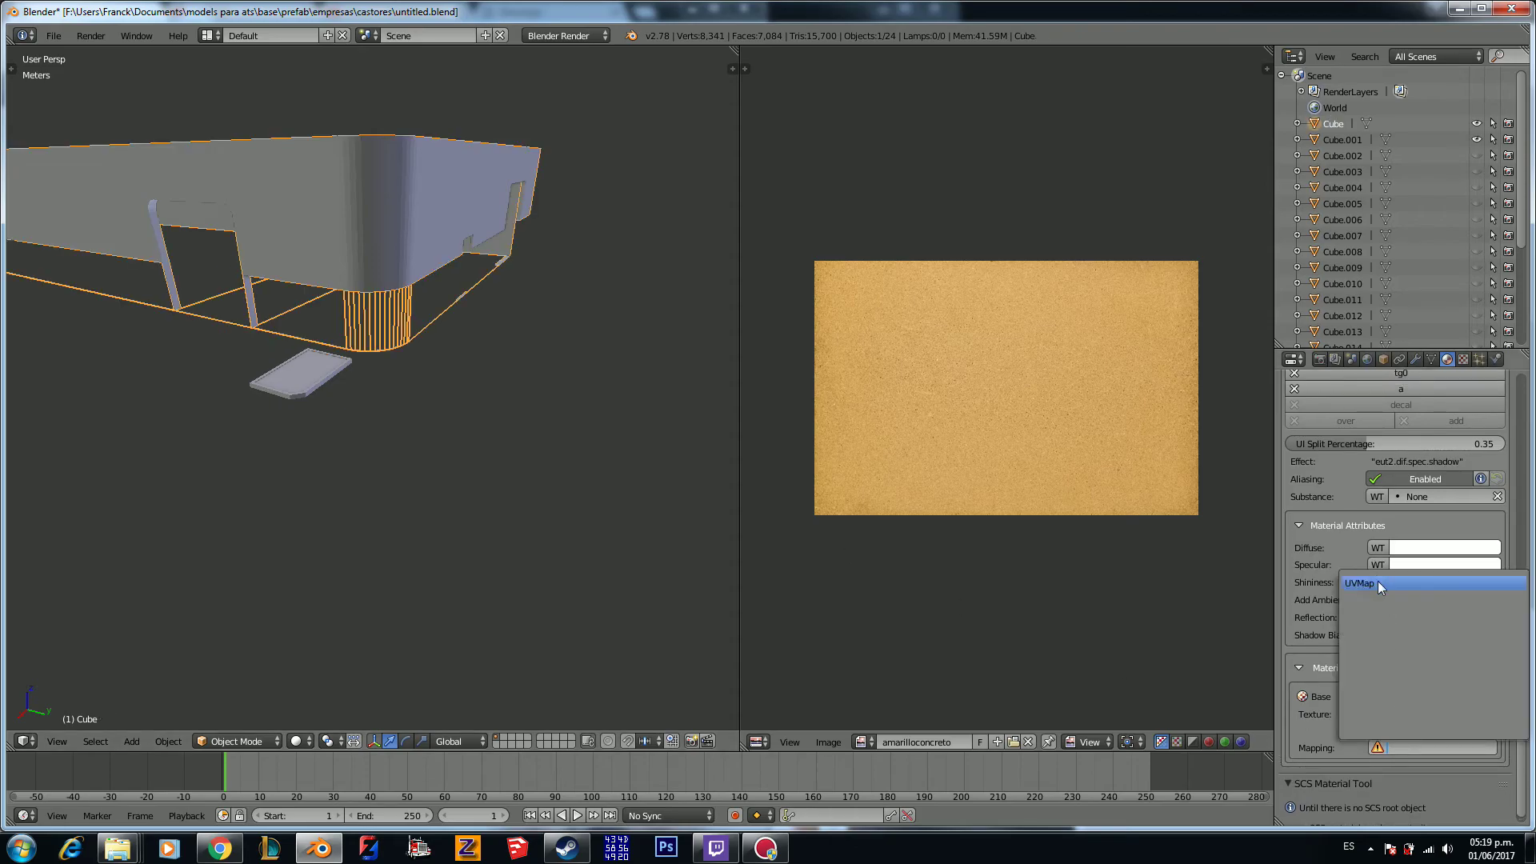
right_click(328, 381)
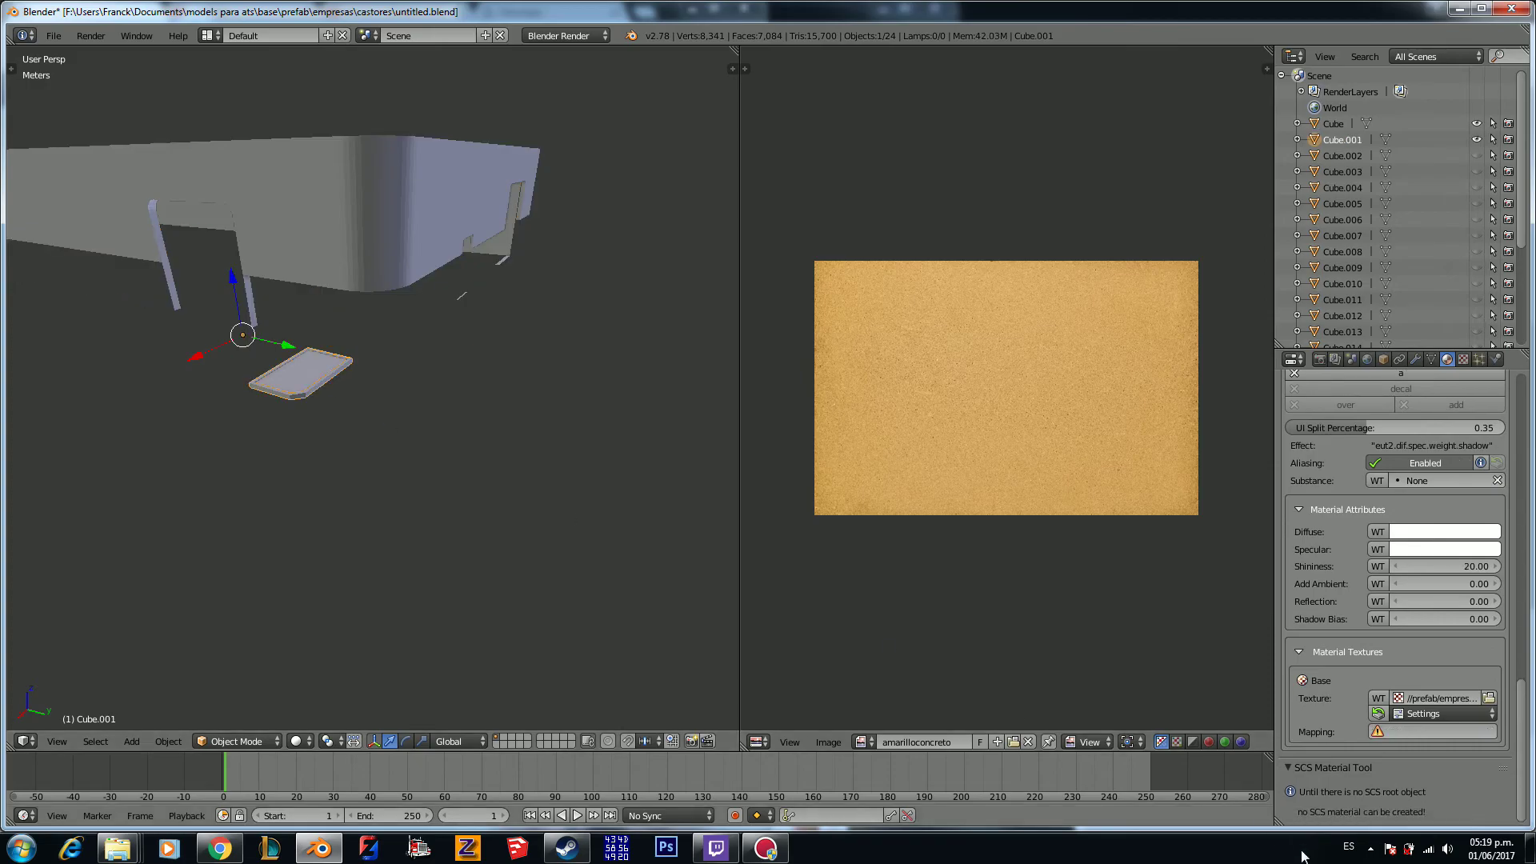
left_click(1399, 751)
Step: Unwrap the slab's inner face with Smart UV Project, keeping the 66.00 angle limit
right_click(310, 378)
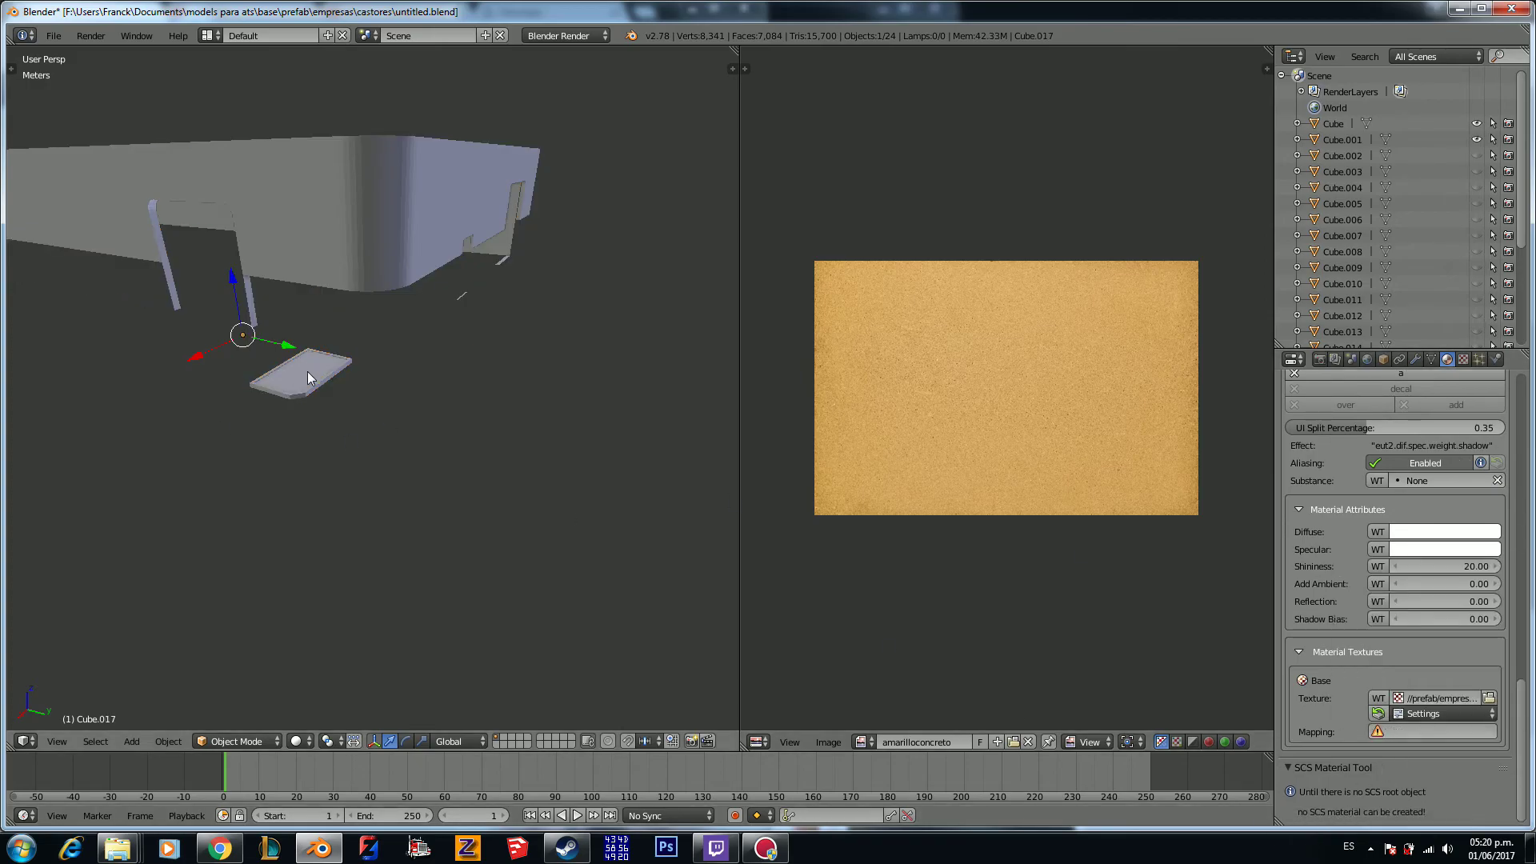
left_click(1418, 732)
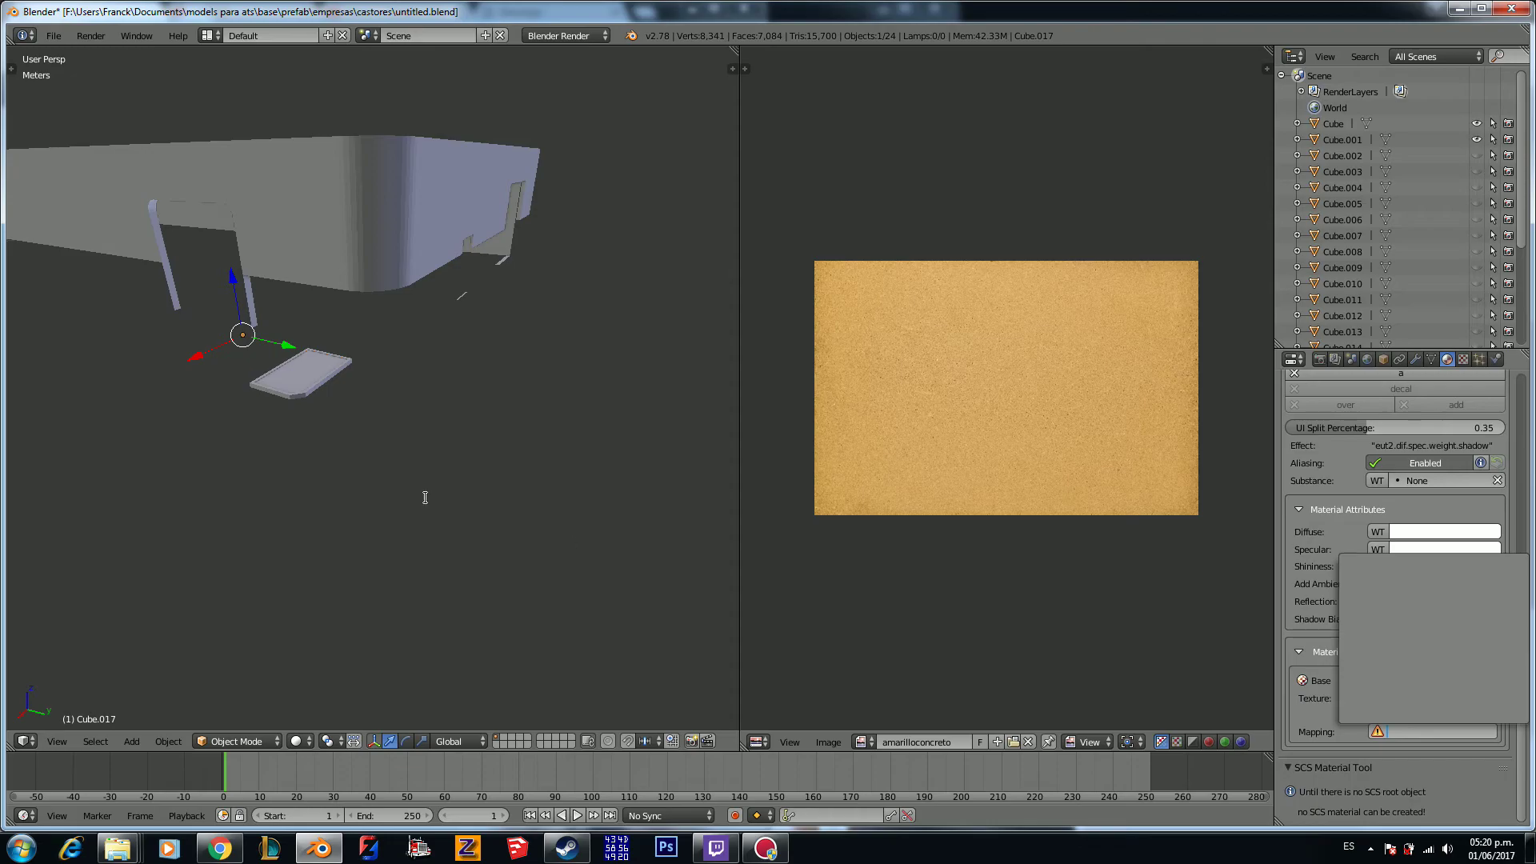
scroll(307, 444, "up", 3)
middle_click_drag(307, 445, 330, 452)
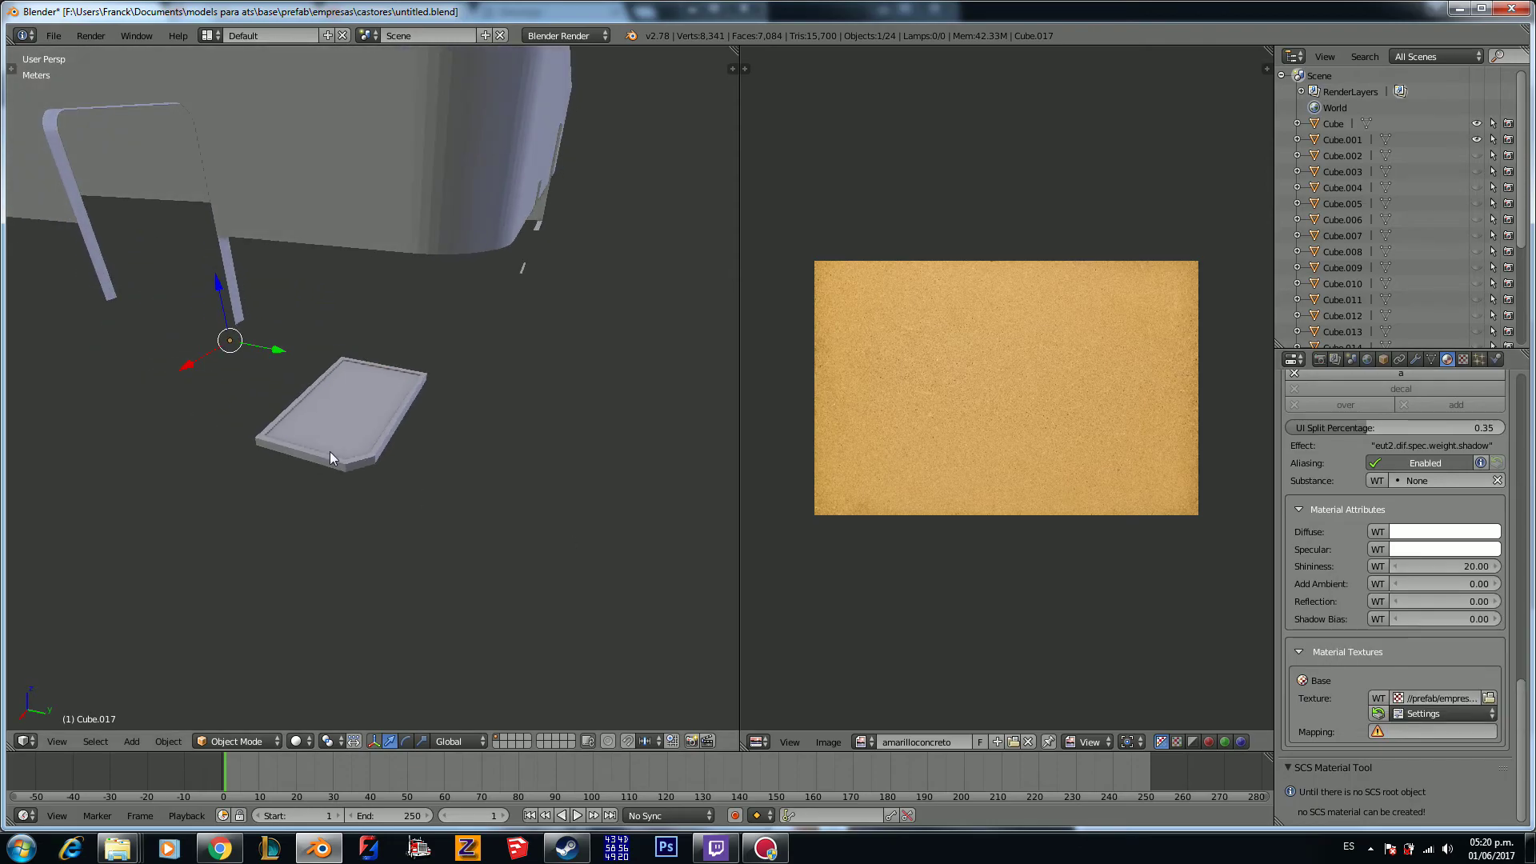
key("Tab")
key("a")
key("u")
left_click(344, 405)
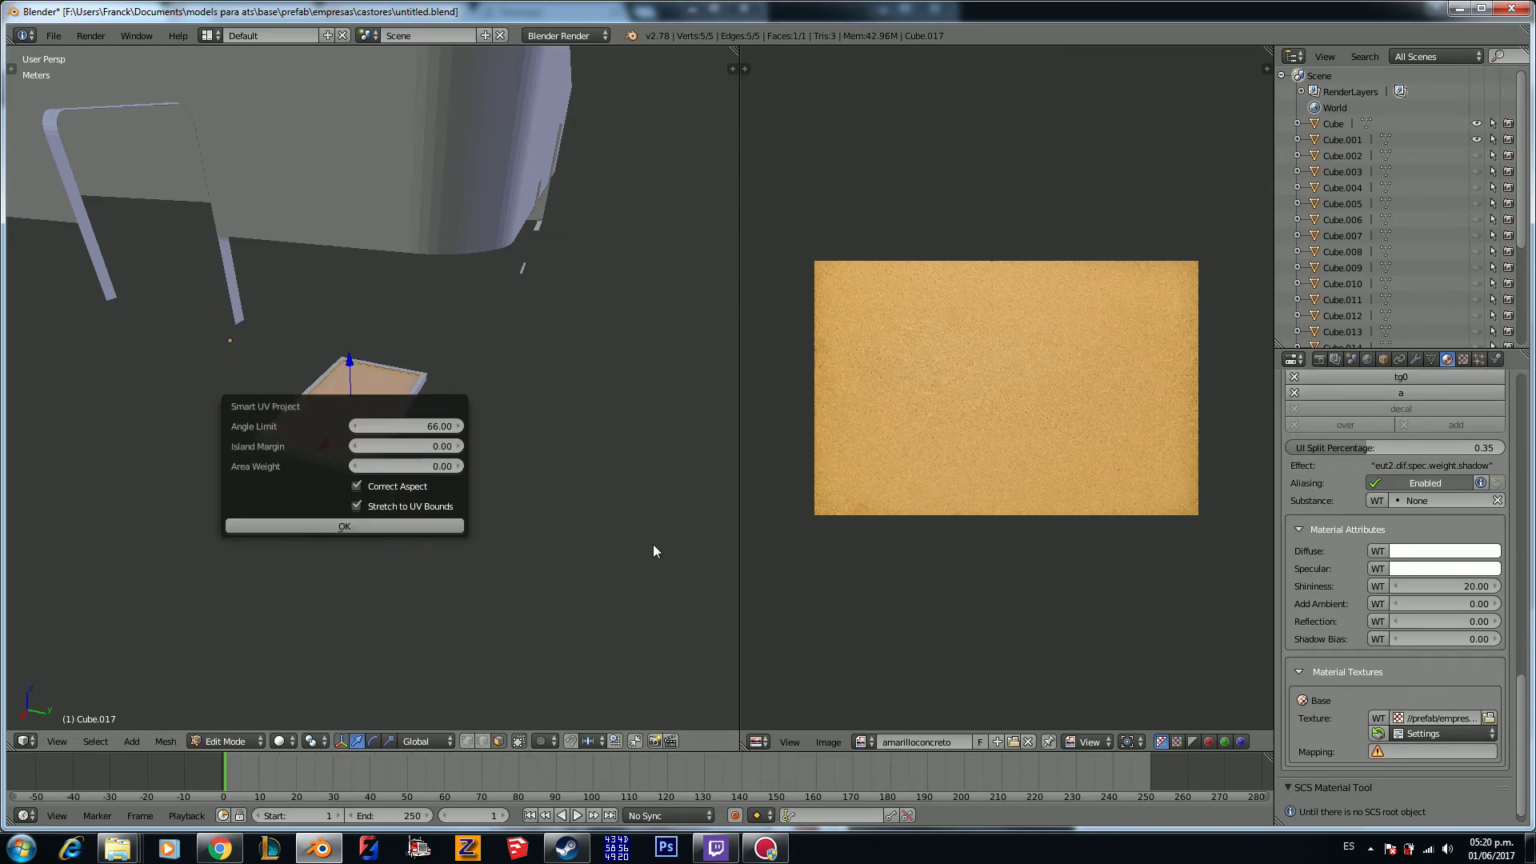
left_click(413, 526)
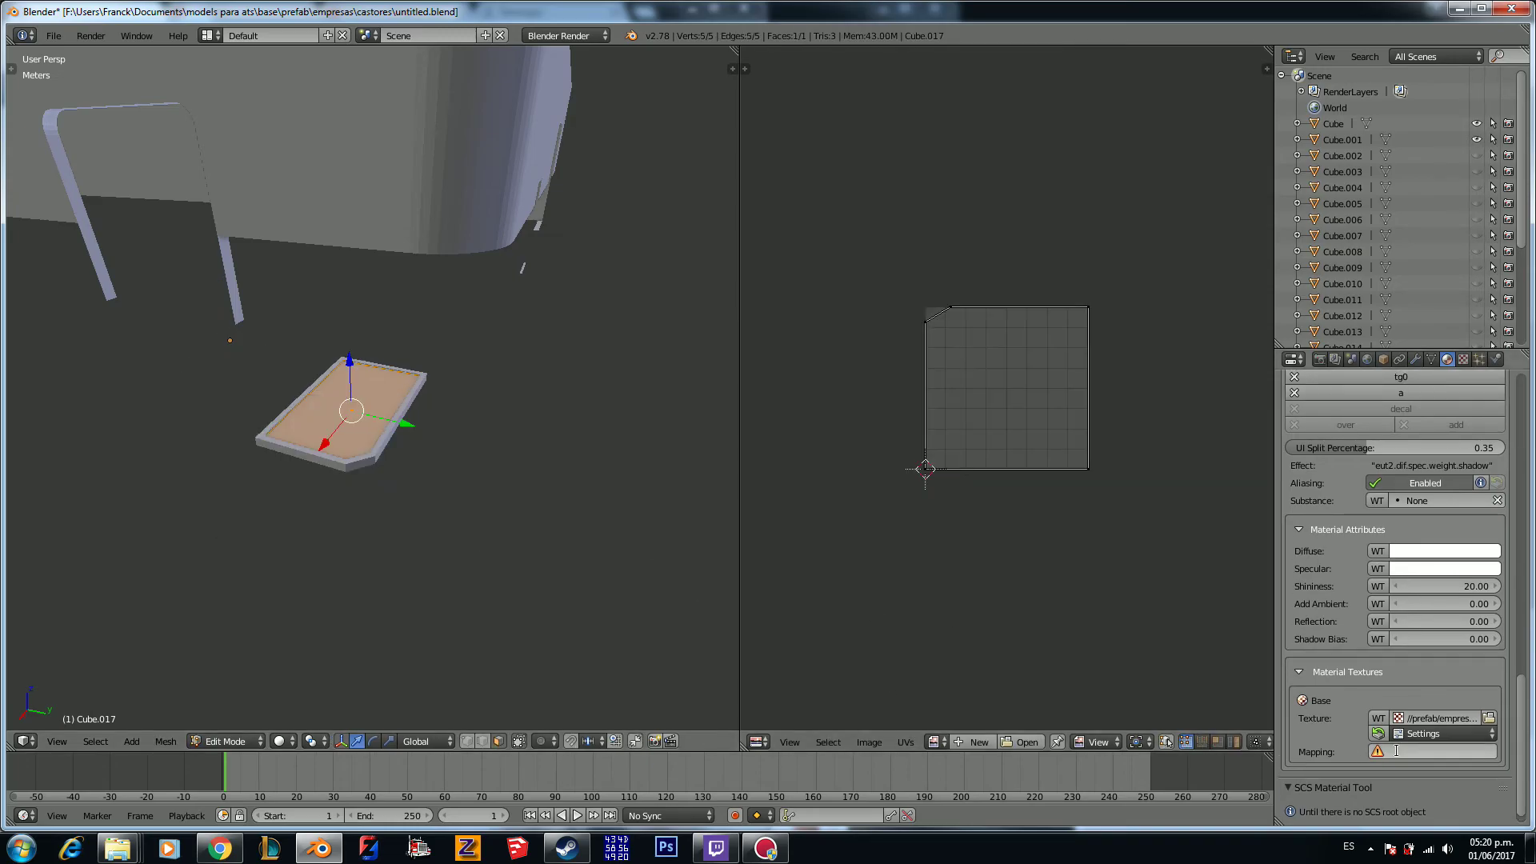
Step: Set the pasto texture's mapping to UVMap and assign the pasto image to the inner face's UV layout
left_click(1435, 752)
left_click(1368, 588)
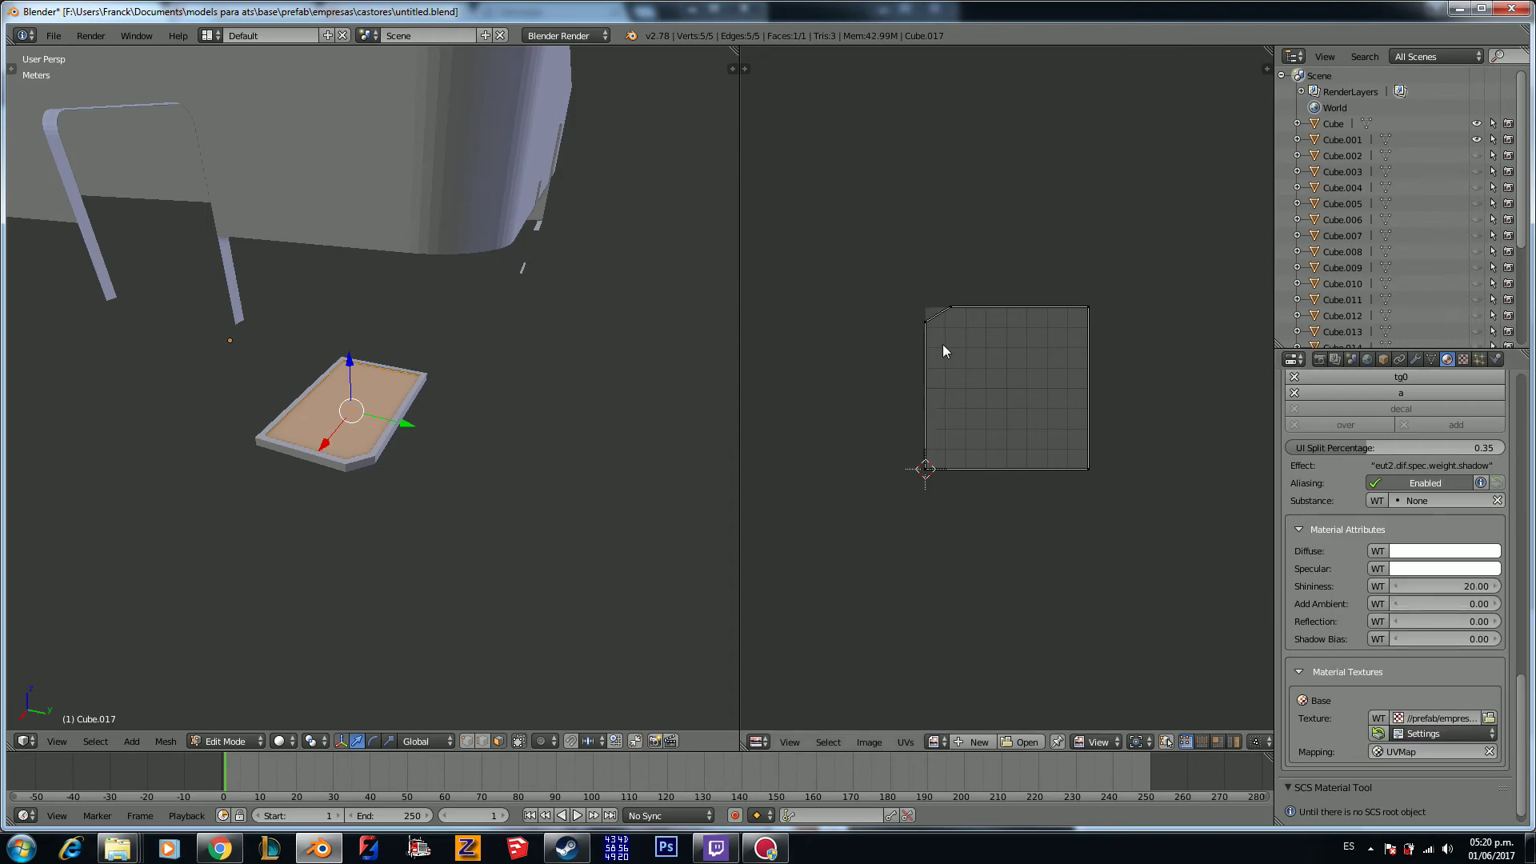
left_click(936, 742)
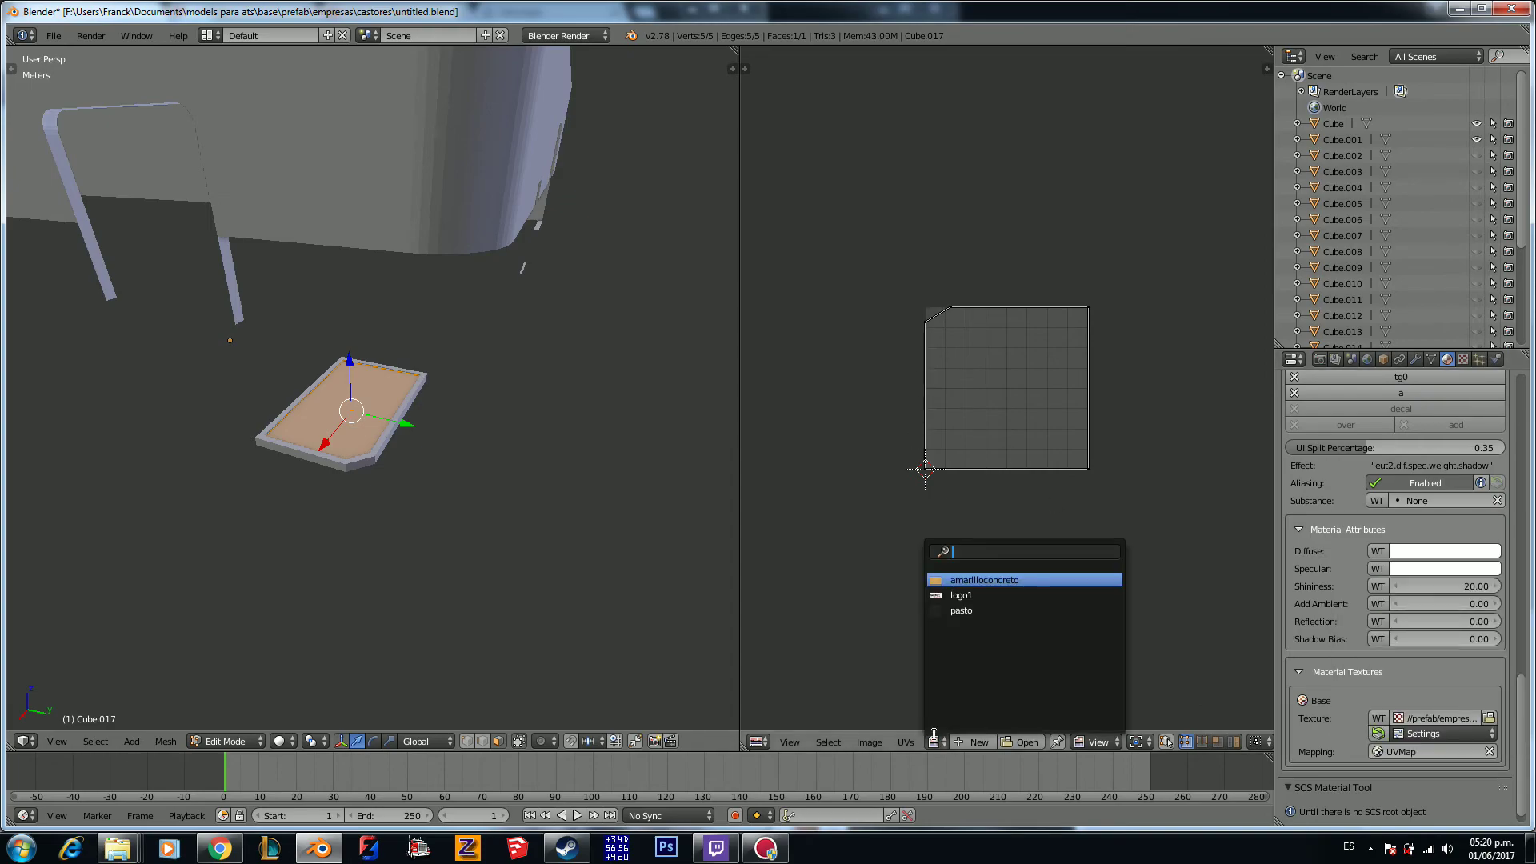
type("pa")
key("Return")
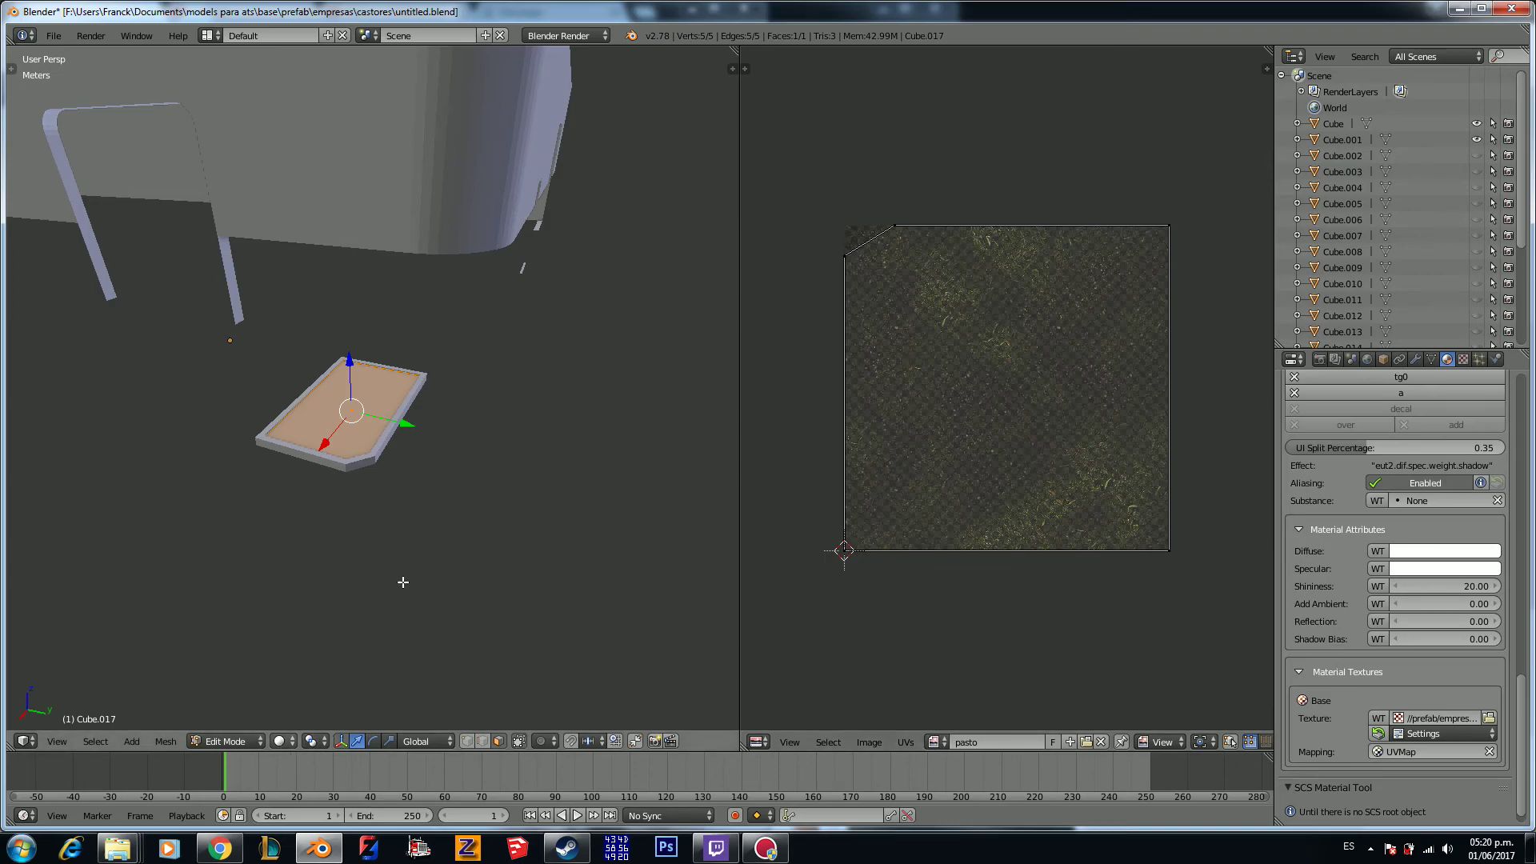
key("Tab")
Step: Switch the viewport shading to Texture and inspect the slab's grass surface and yellow concrete border
left_click(298, 741)
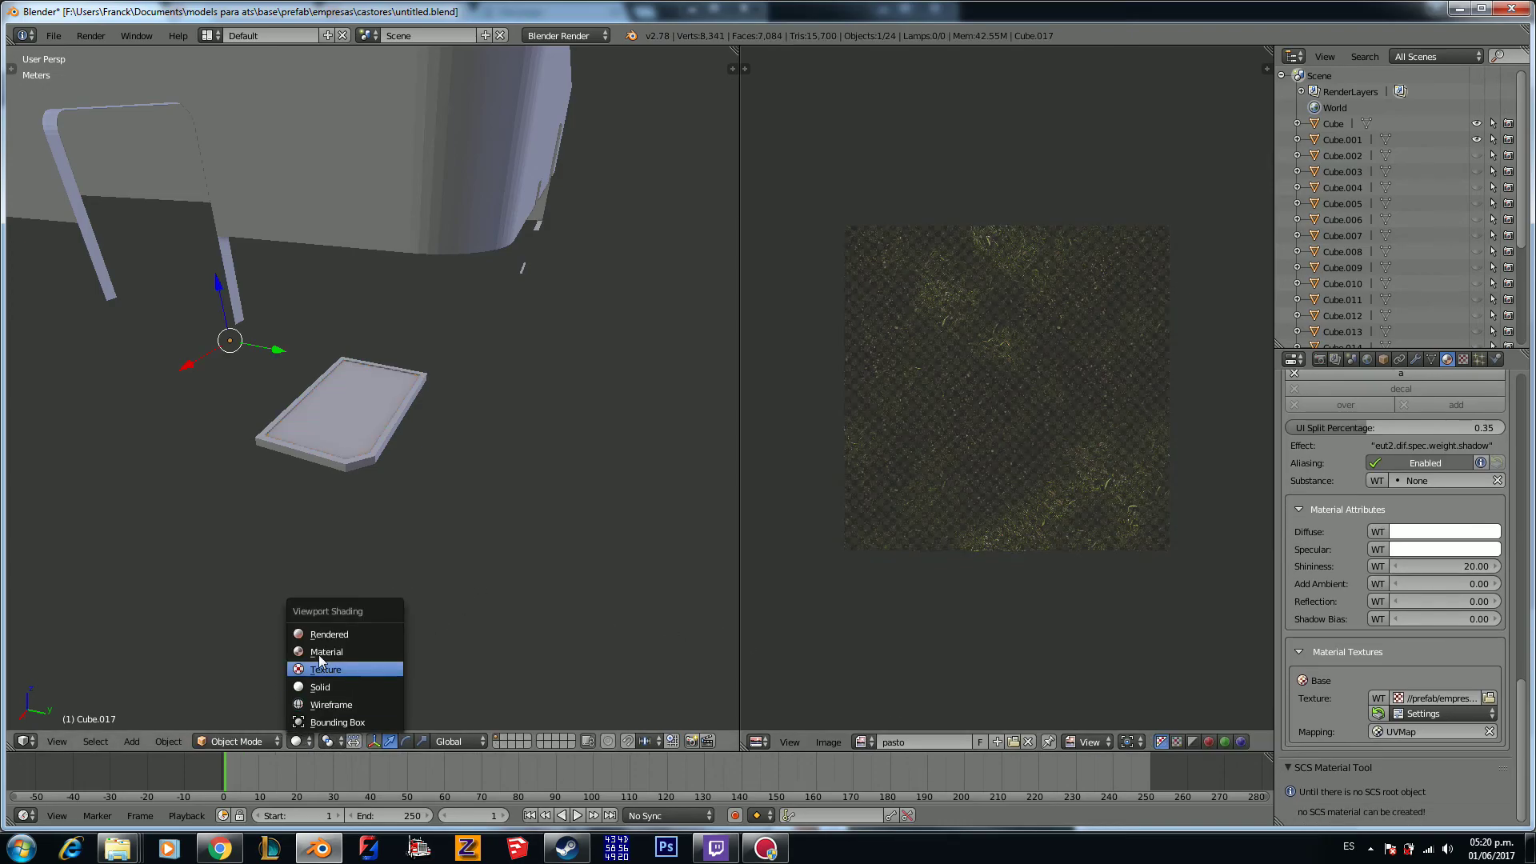
left_click(318, 652)
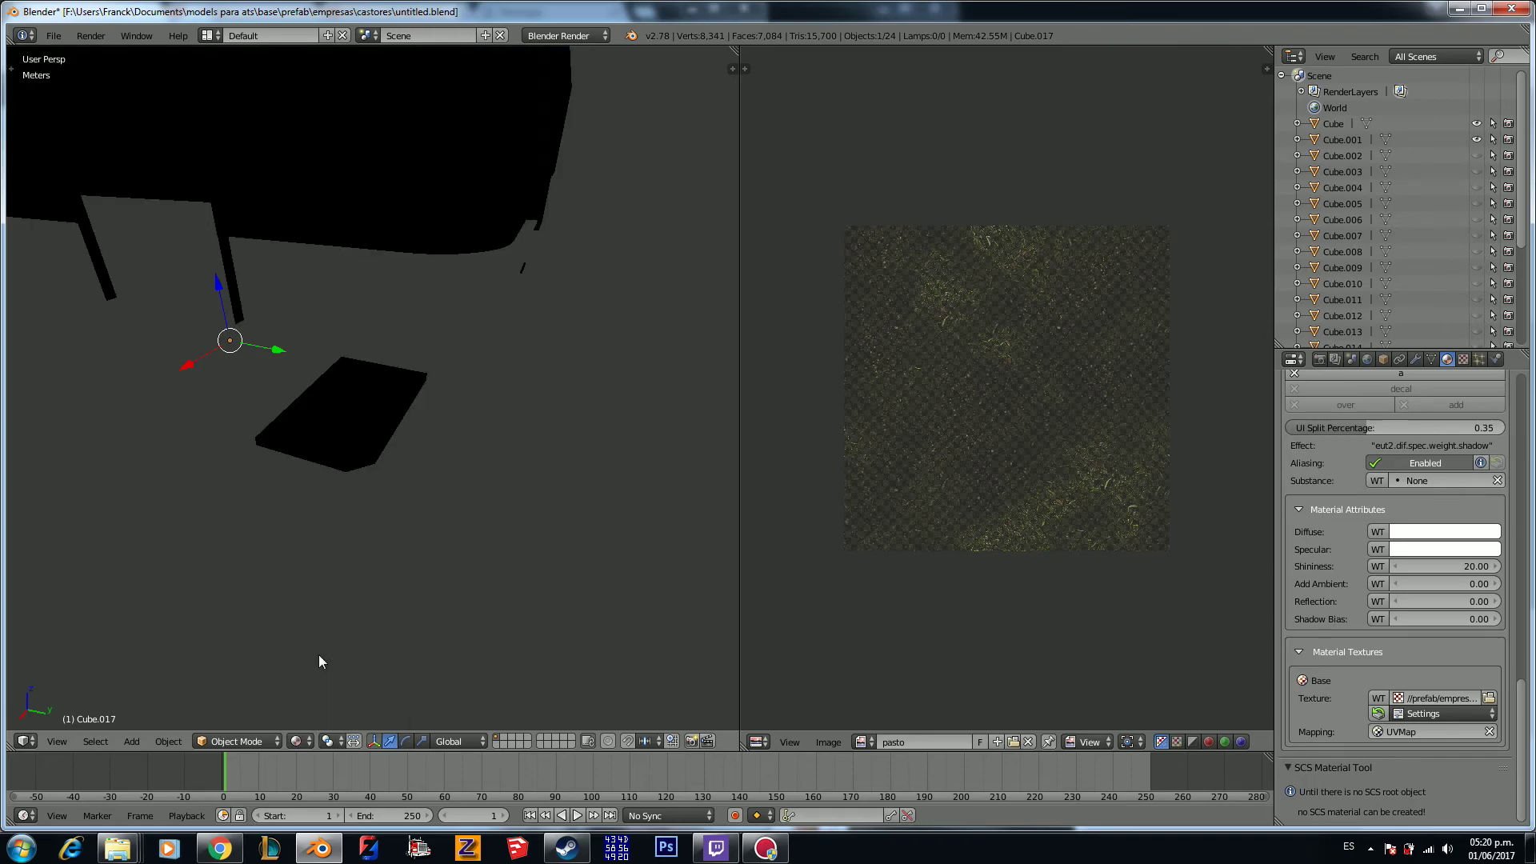
left_click(298, 742)
left_click(325, 669)
mouse_move(325, 563)
middle_mouse_down()
mouse_move(451, 592)
mouse_move(418, 579)
middle_mouse_up()
scroll(418, 579, "down", 5)
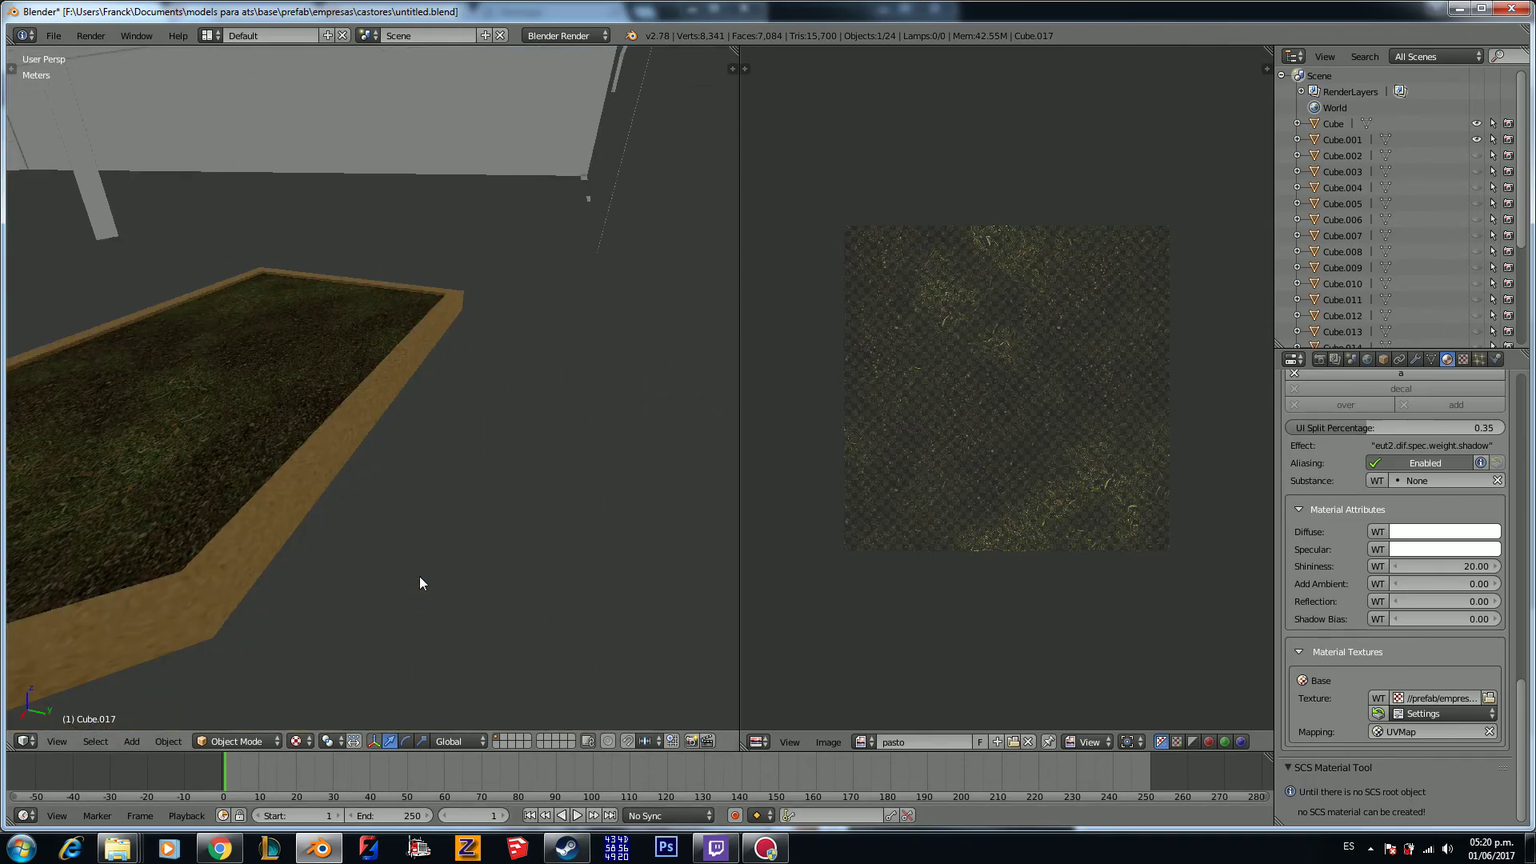
scroll(366, 454, "up", 6)
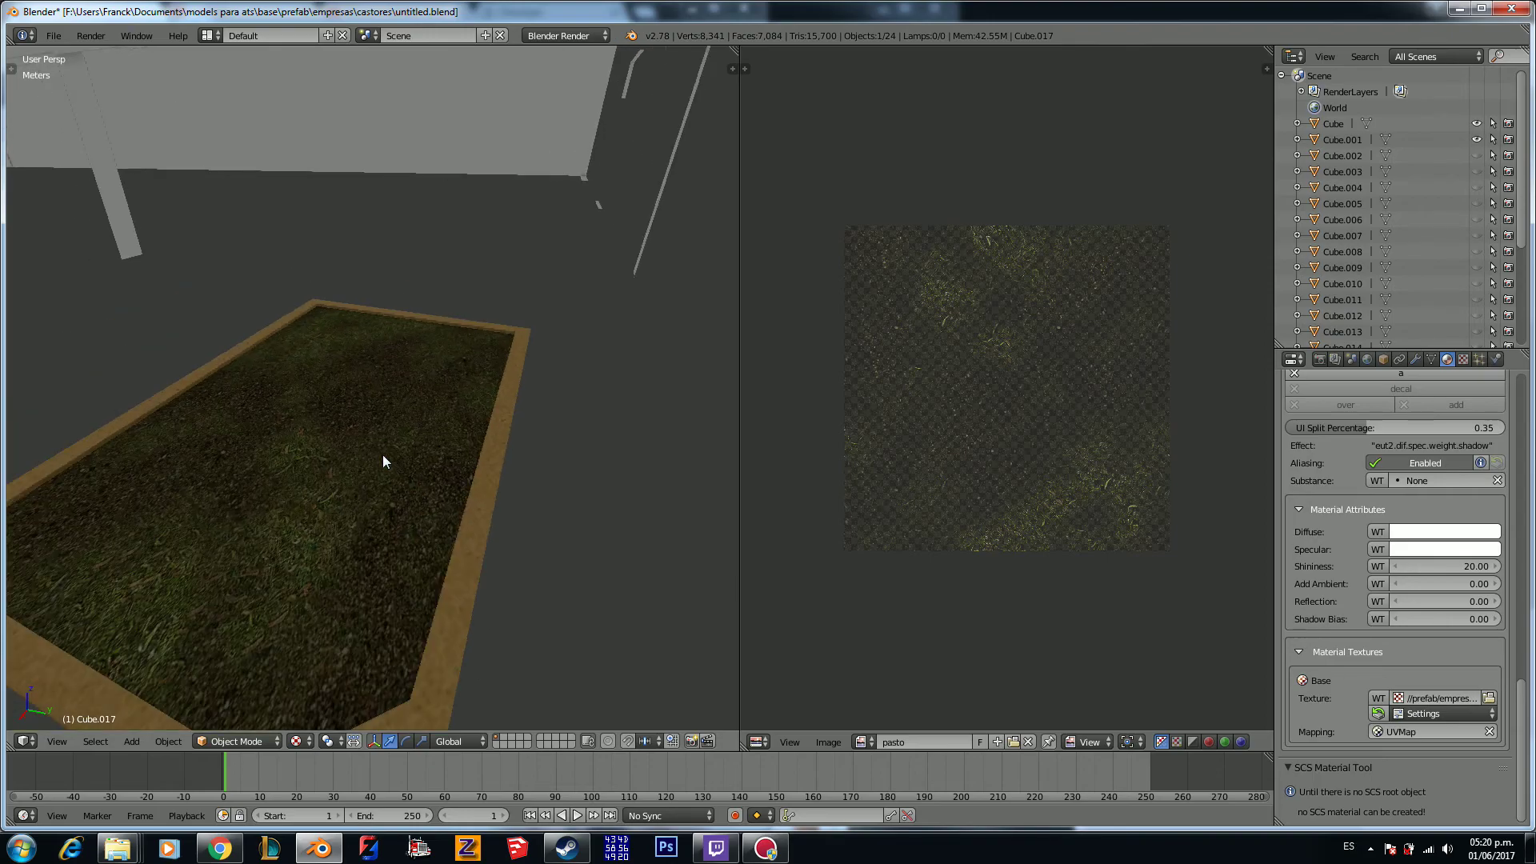
scroll(380, 500, "down", 5)
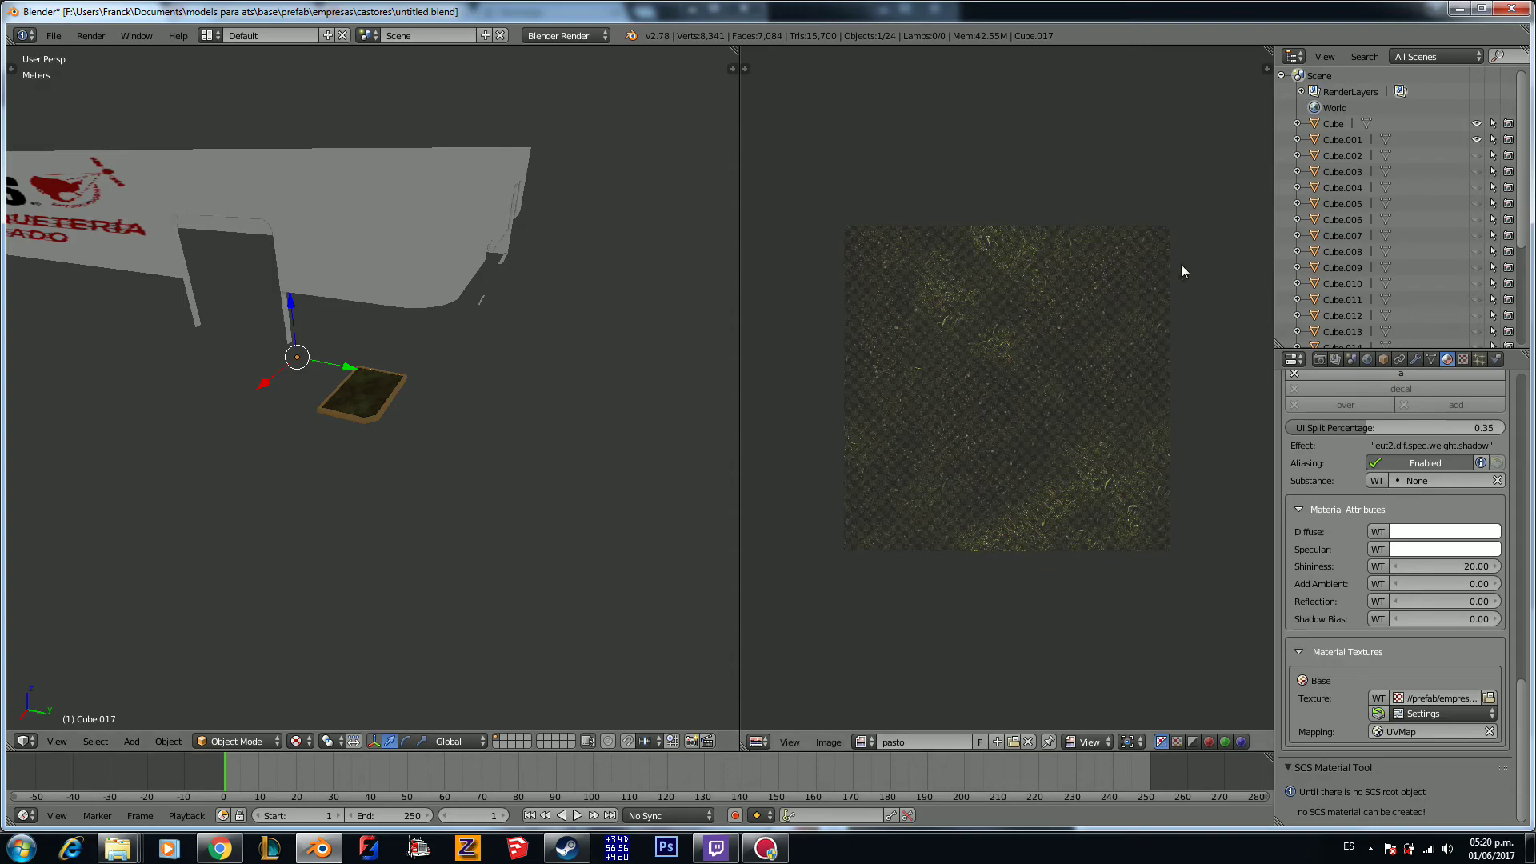
Step: Unhide the Cube.002 object beside the slab
left_click(1476, 155)
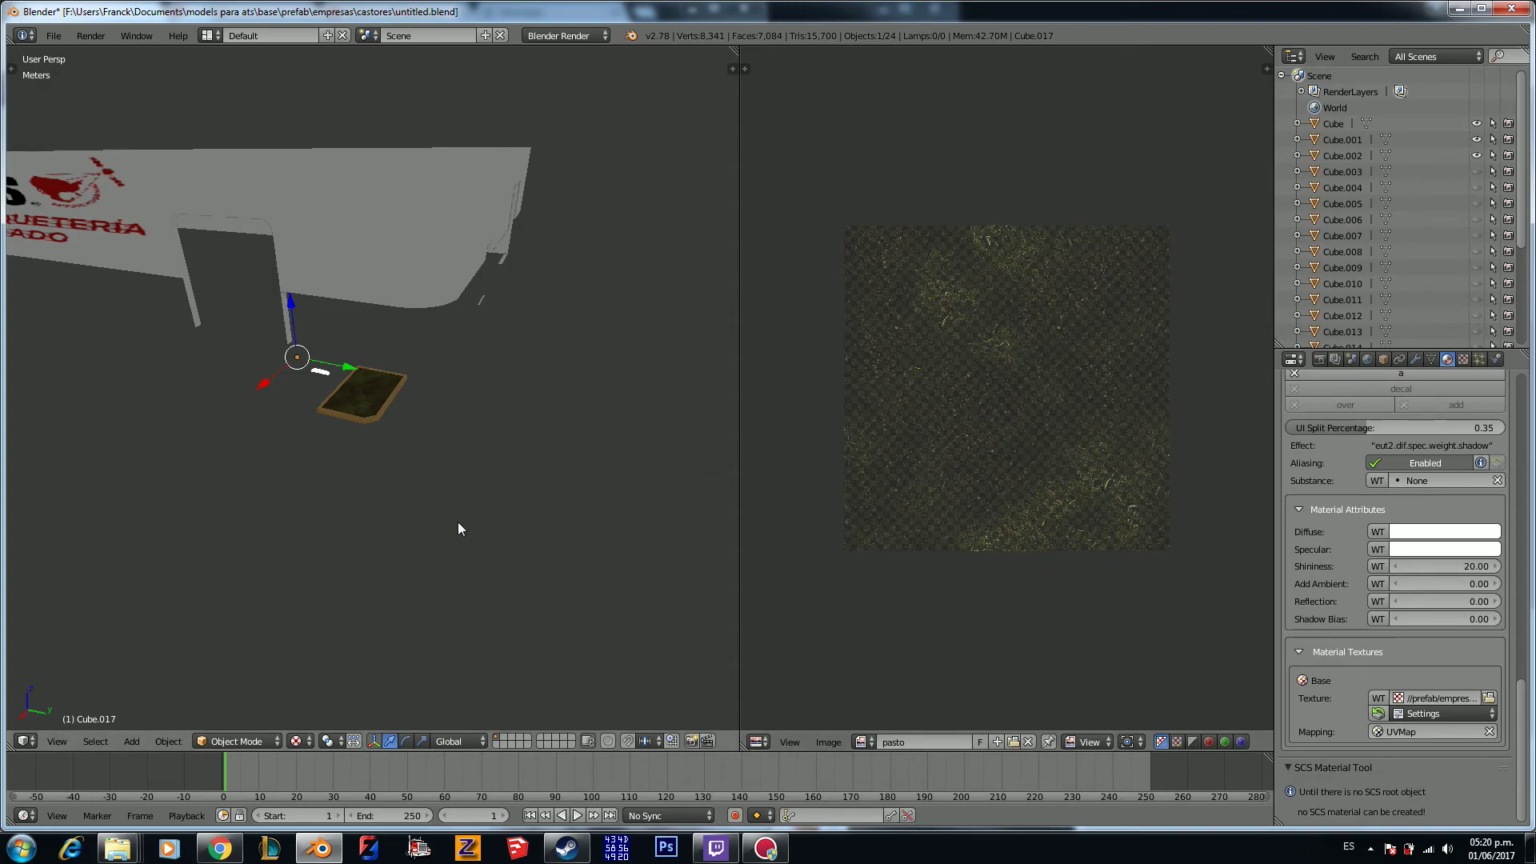
scroll(460, 523, "up", 4)
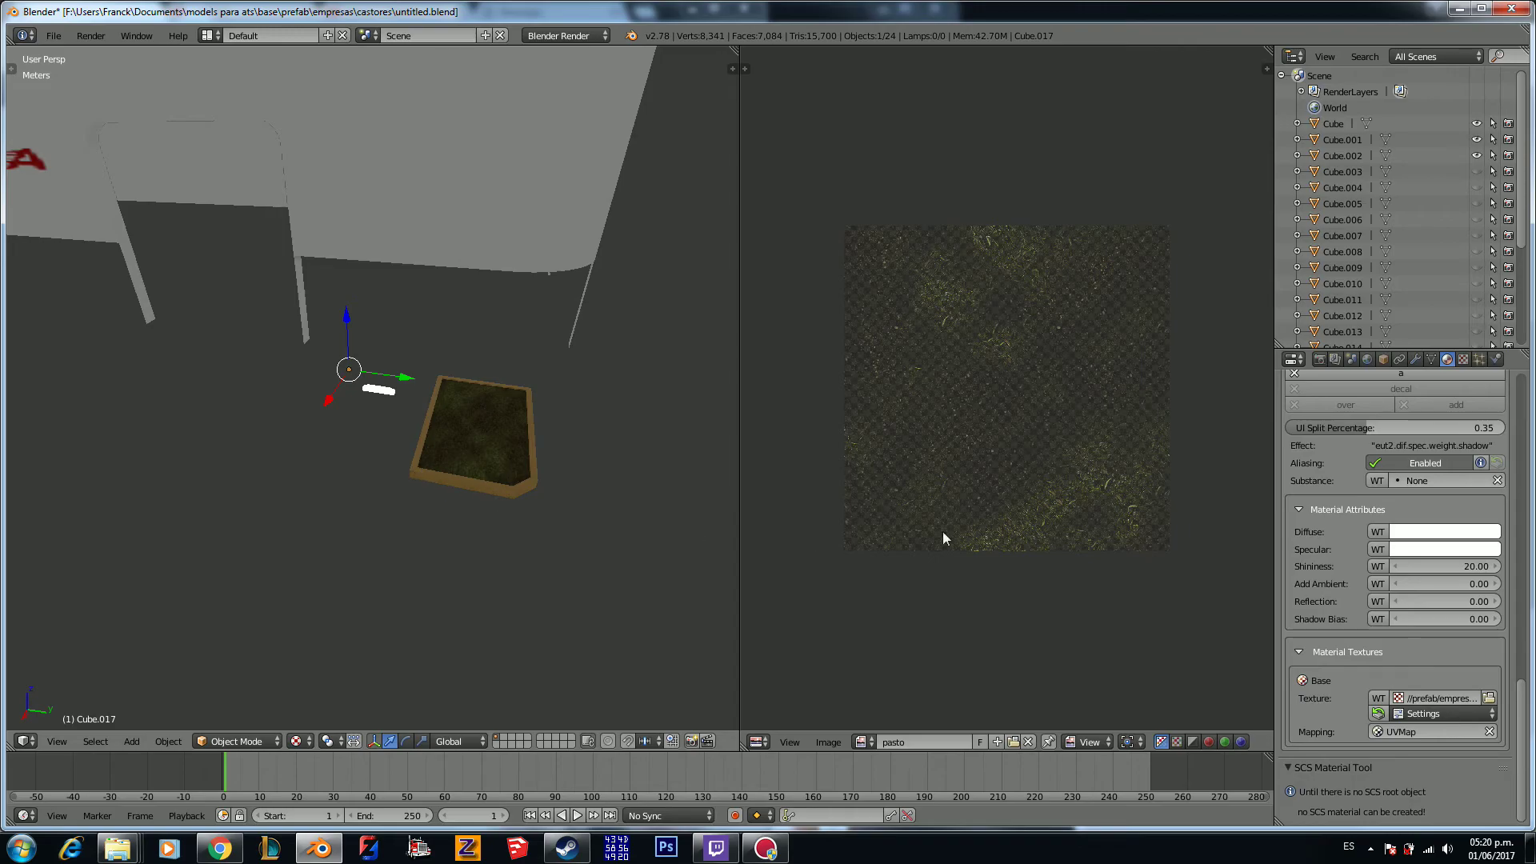
scroll(1481, 643, "up", 11)
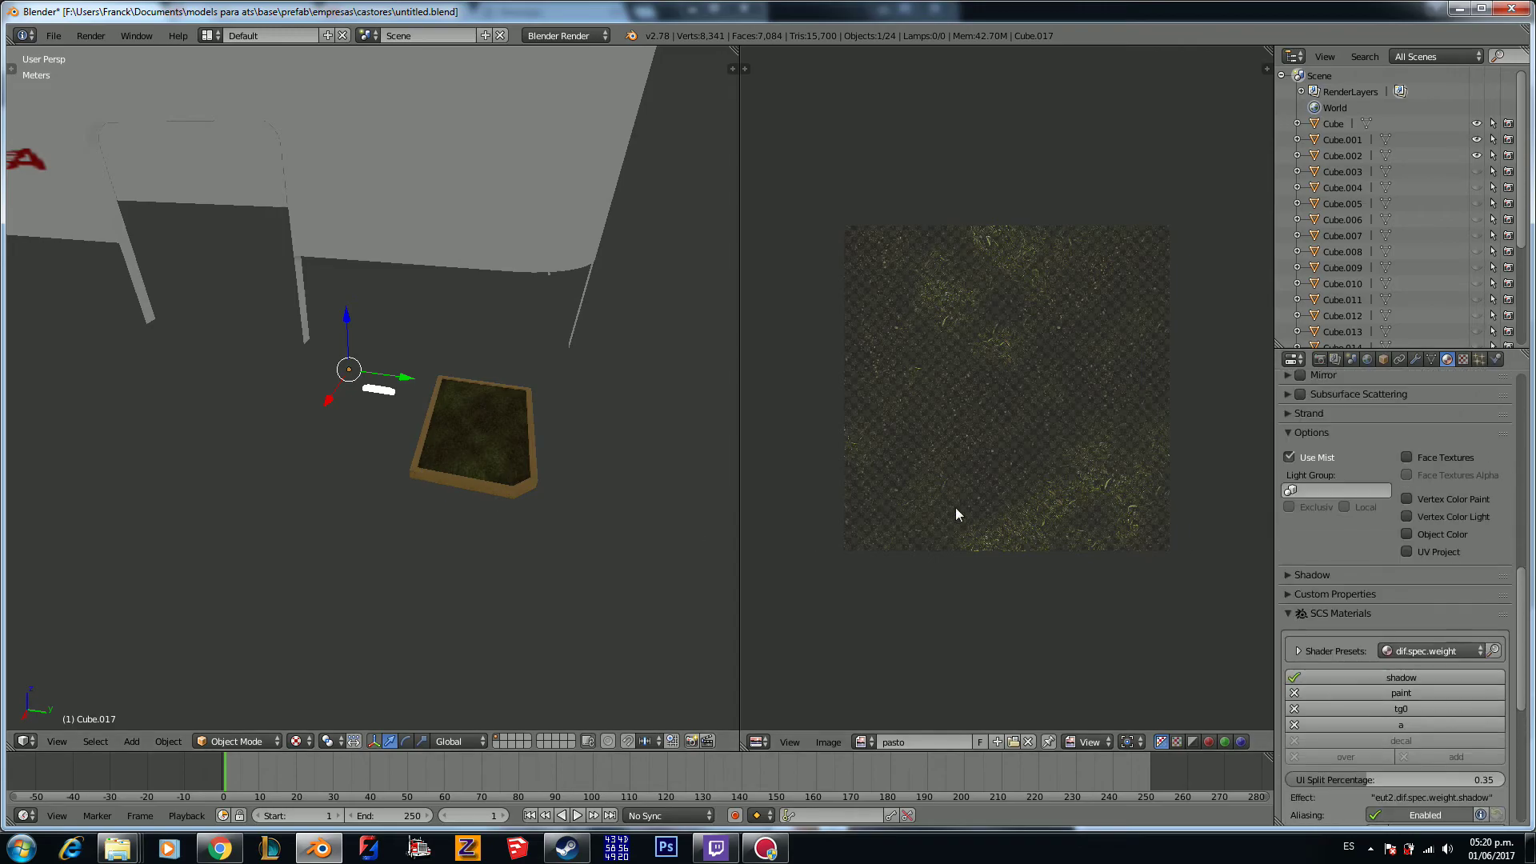
Step: Assign the existing amarilloconcreto material to Cube.002 and add the missing vertex colors to the object
right_click(384, 390)
scroll(1408, 521, "up", 10)
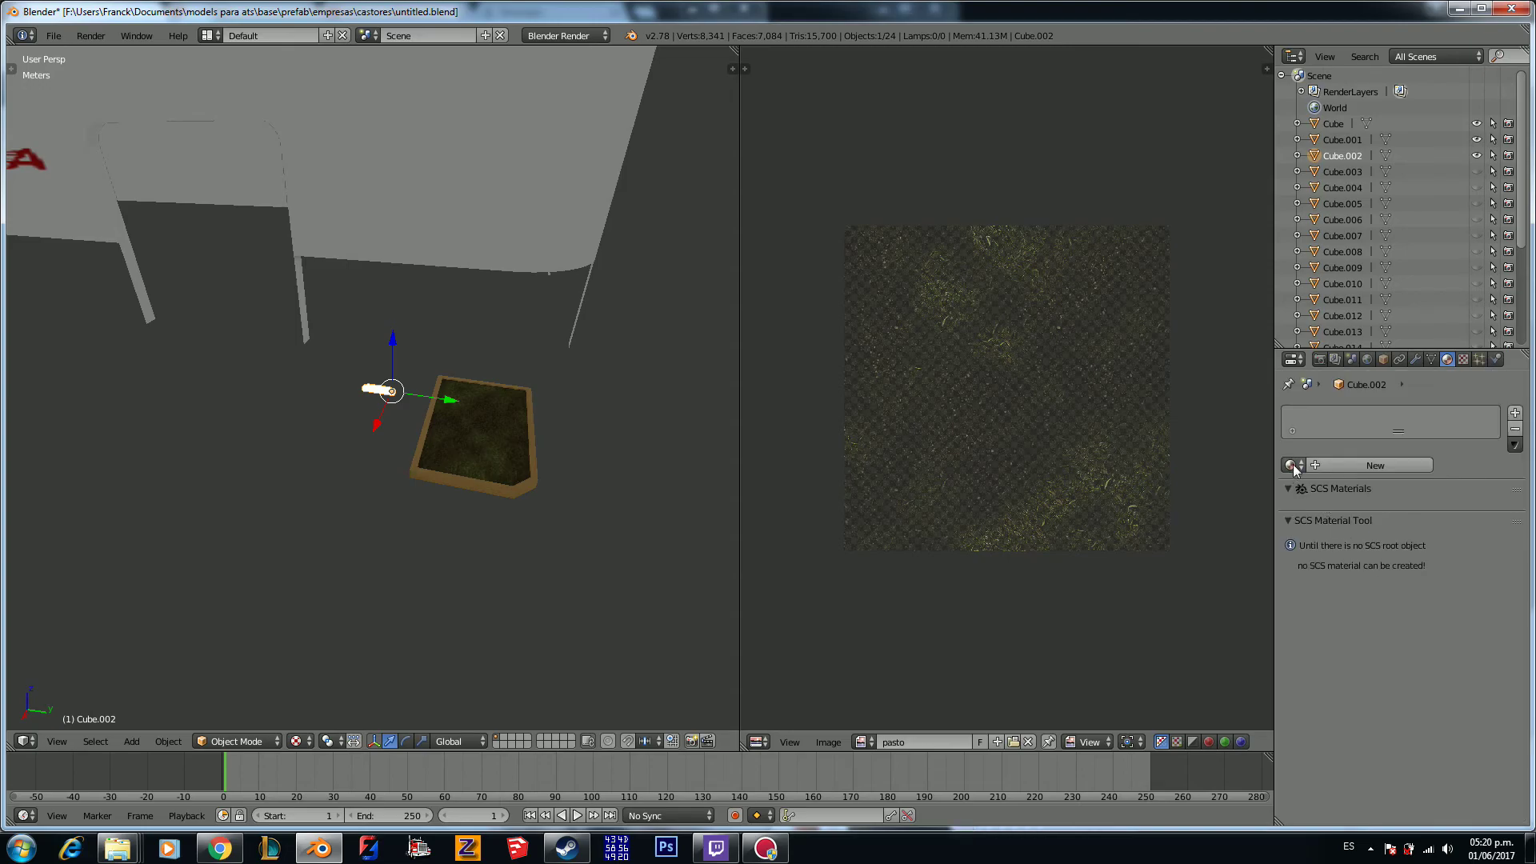
left_click(1291, 464)
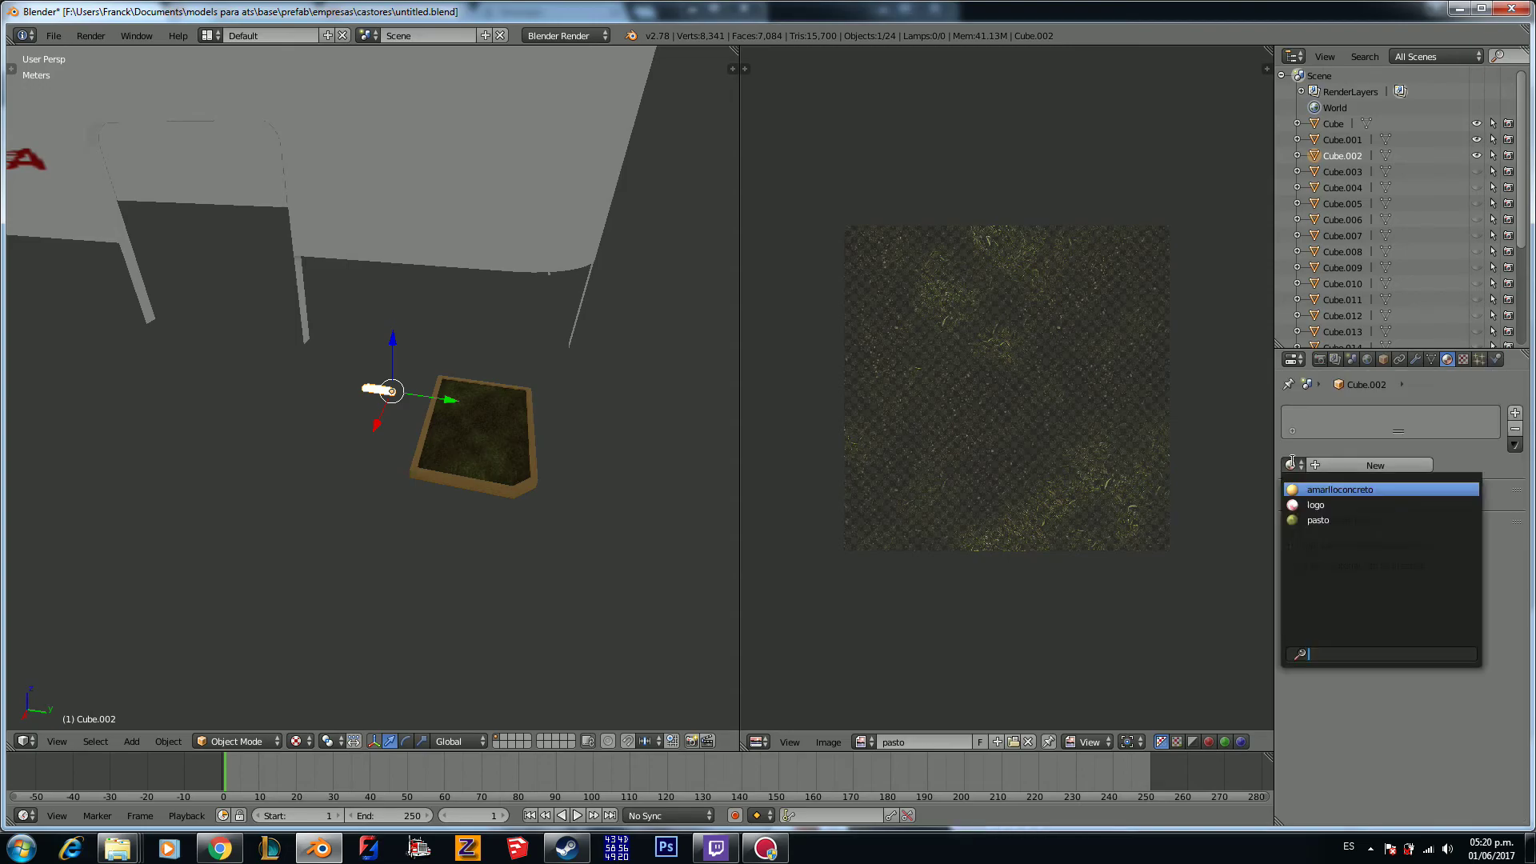
left_click(1335, 489)
scroll(1325, 515, "down", 15)
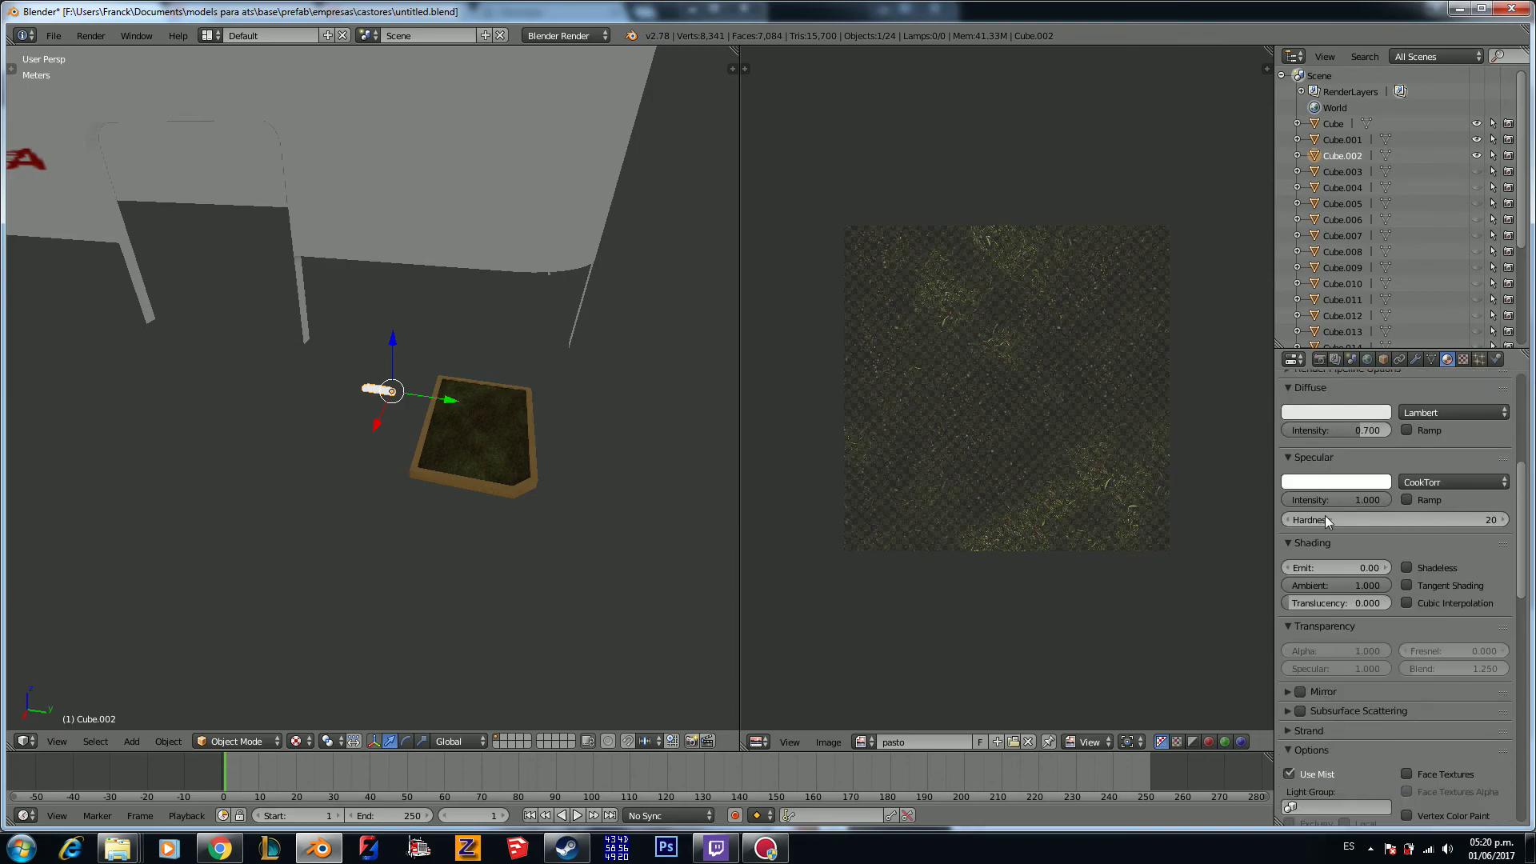
scroll(1327, 538, "down", 8)
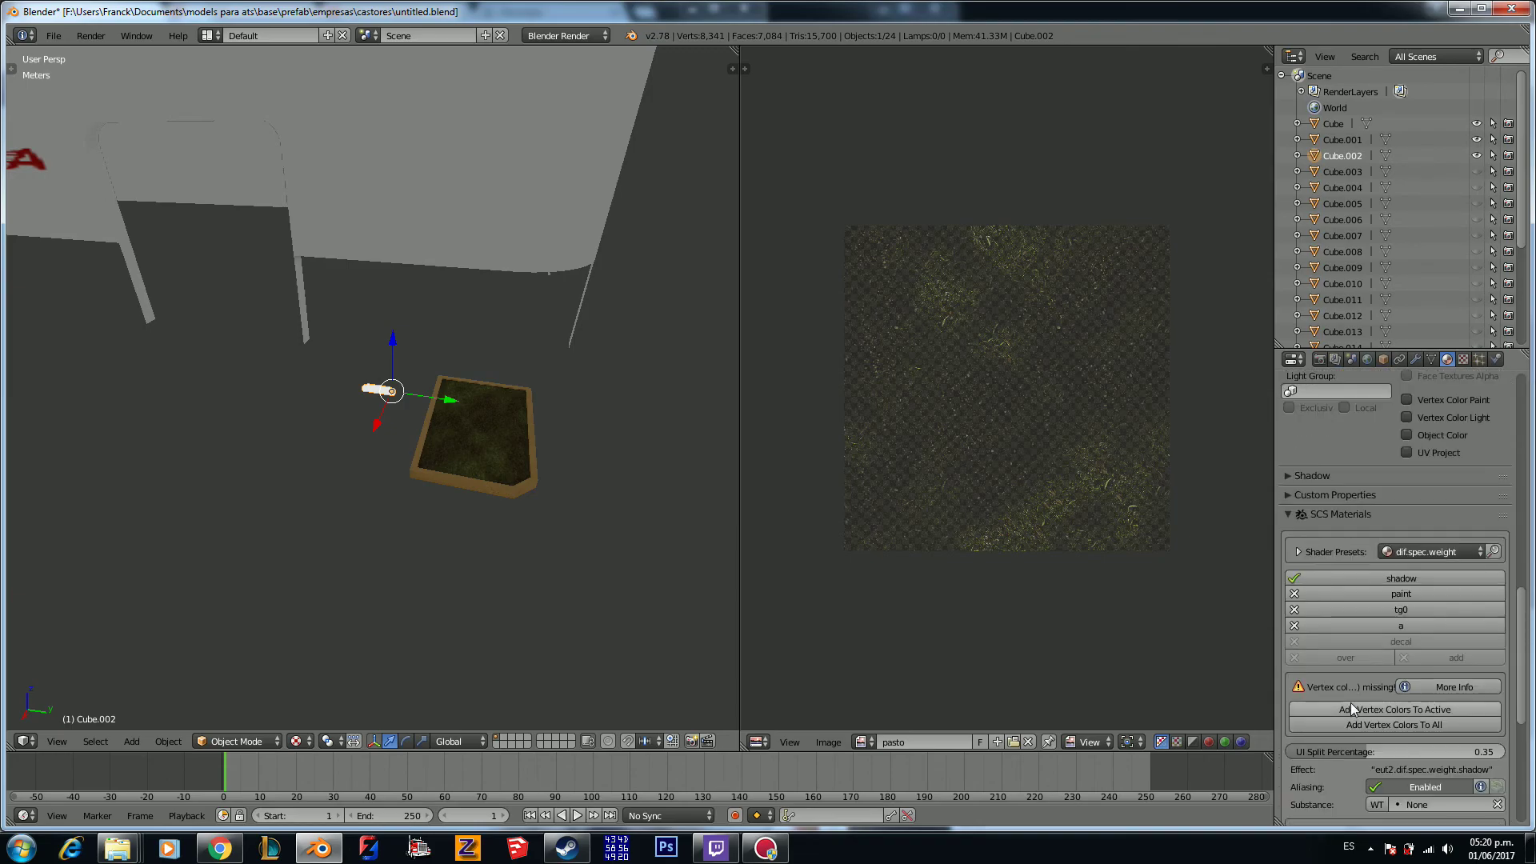
Step: Unwrap all faces of Cube.002 with Smart UV Project, keeping the 66.00 angle limit
key("Tab")
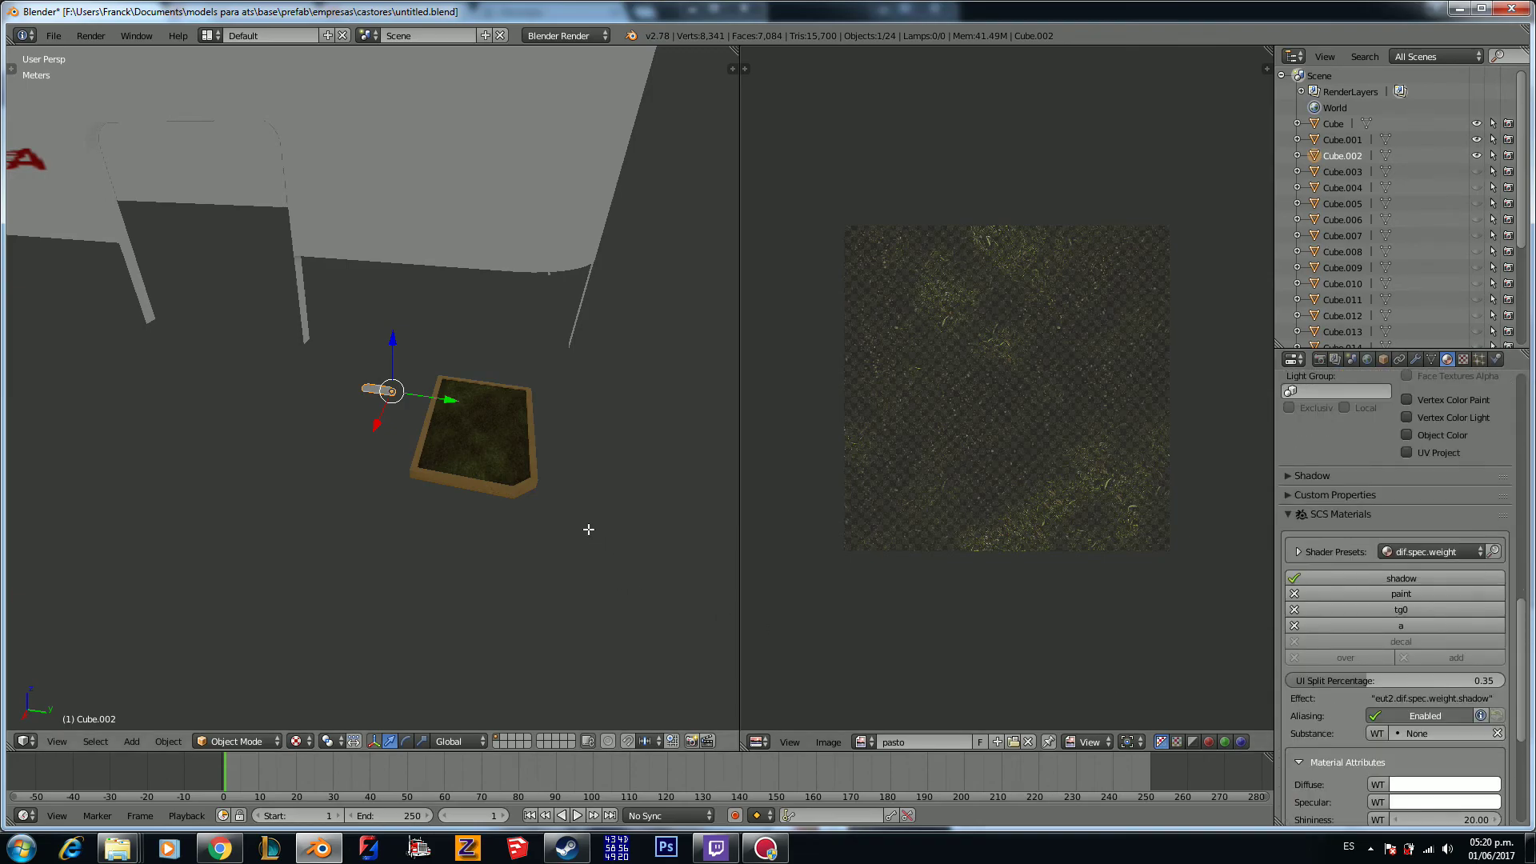
key("a")
key("a")
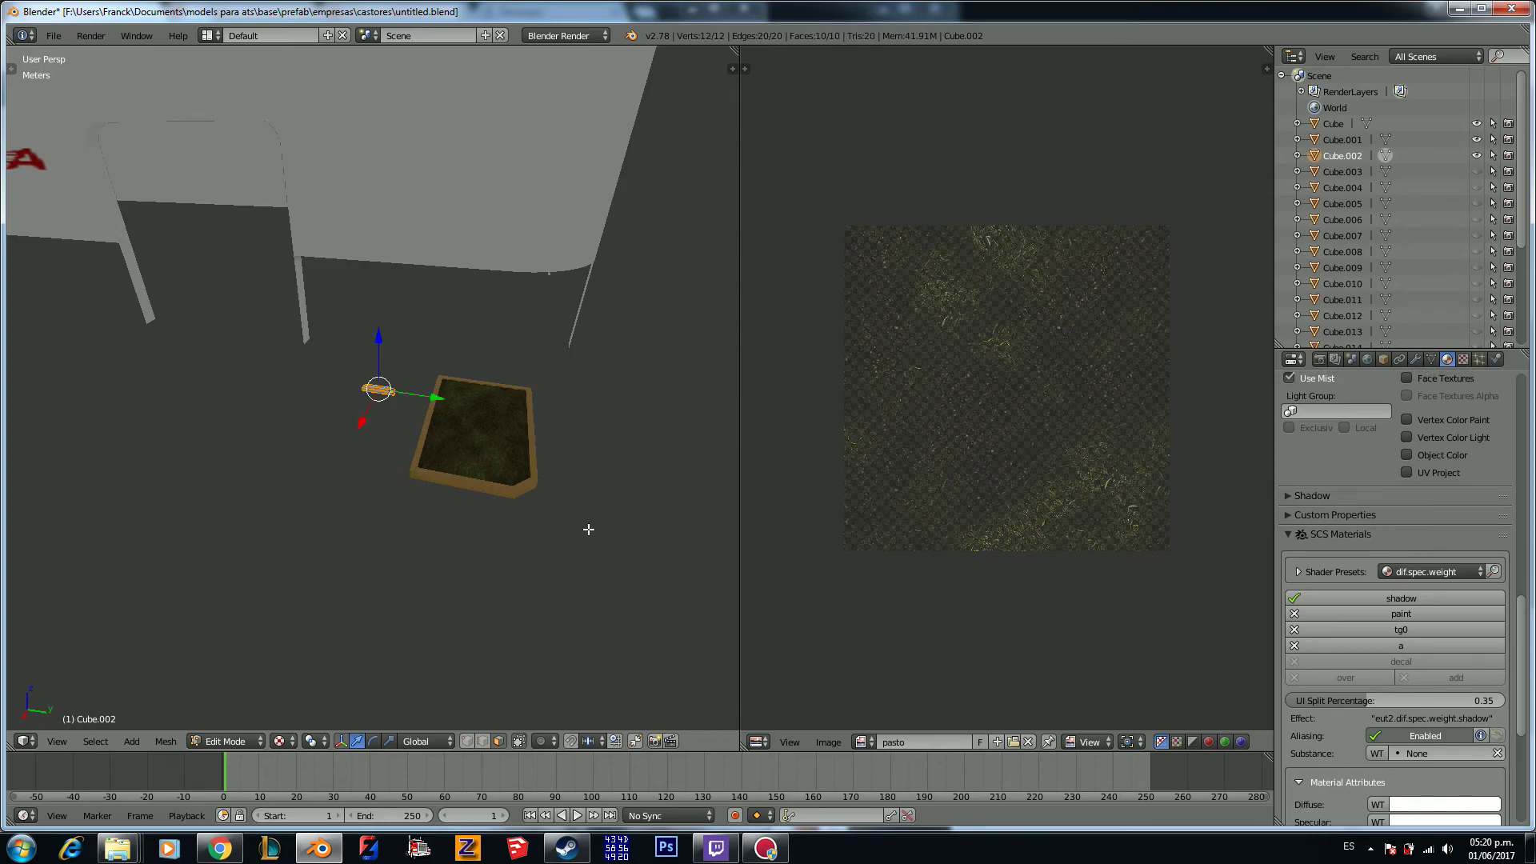
key("u")
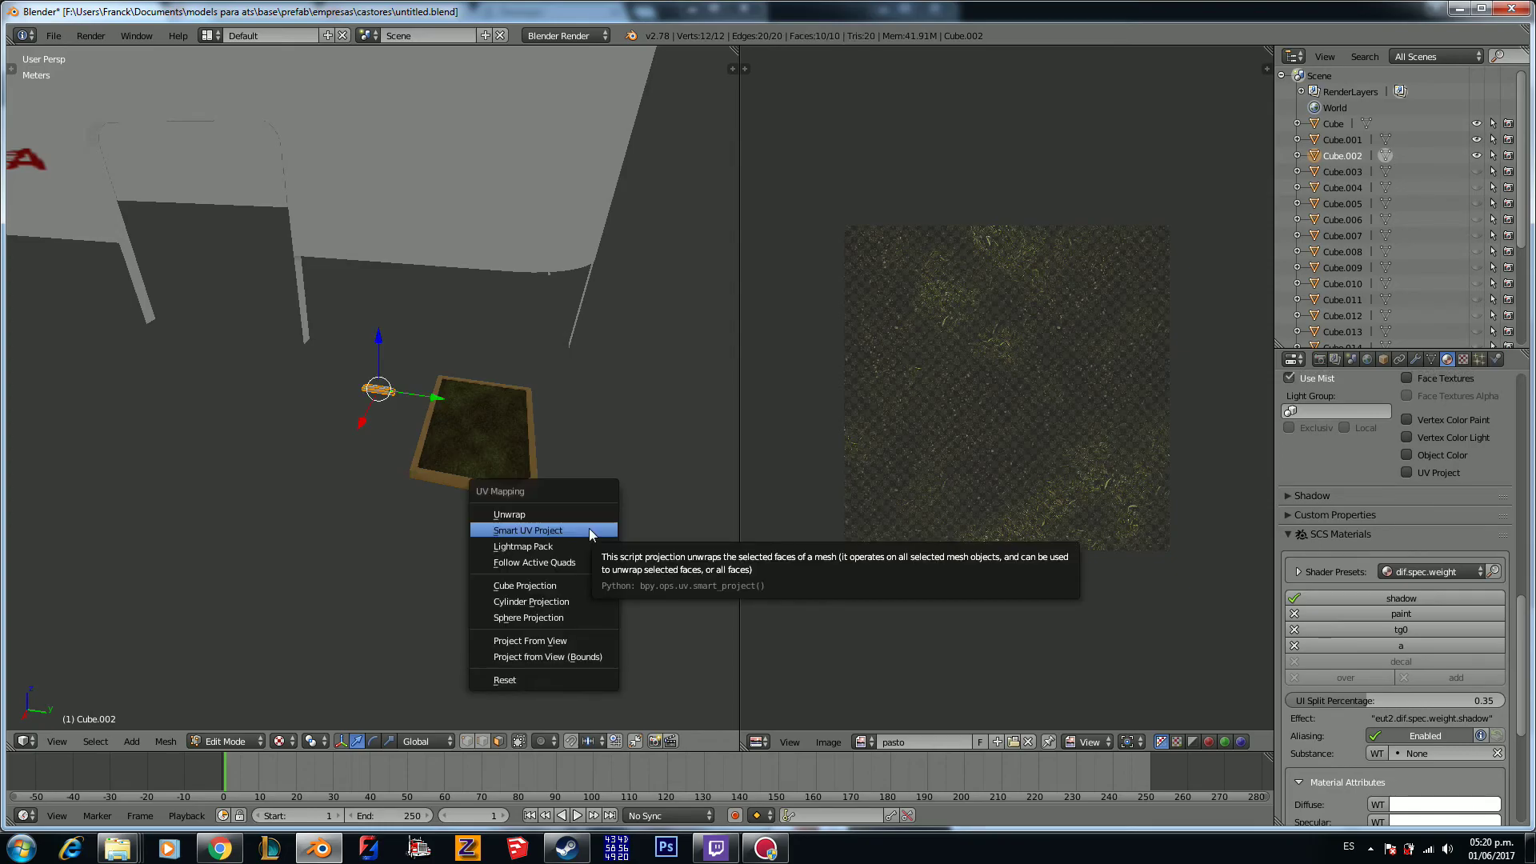
left_click(588, 530)
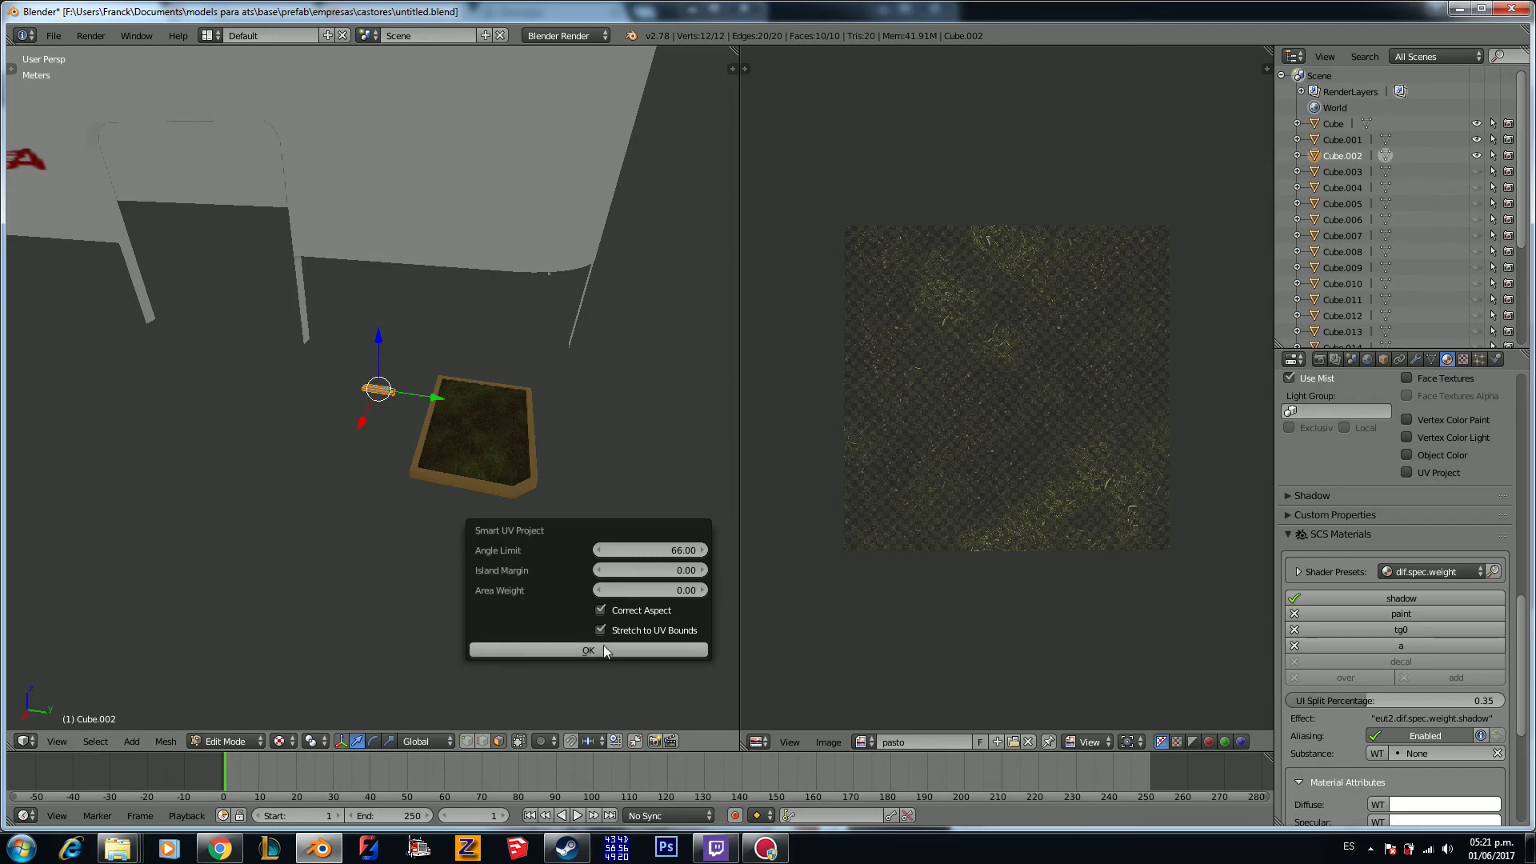
left_click(586, 654)
Step: Assign the amarilloconcreto image to Cube.002's UV layout and return to Object Mode
left_click(934, 741)
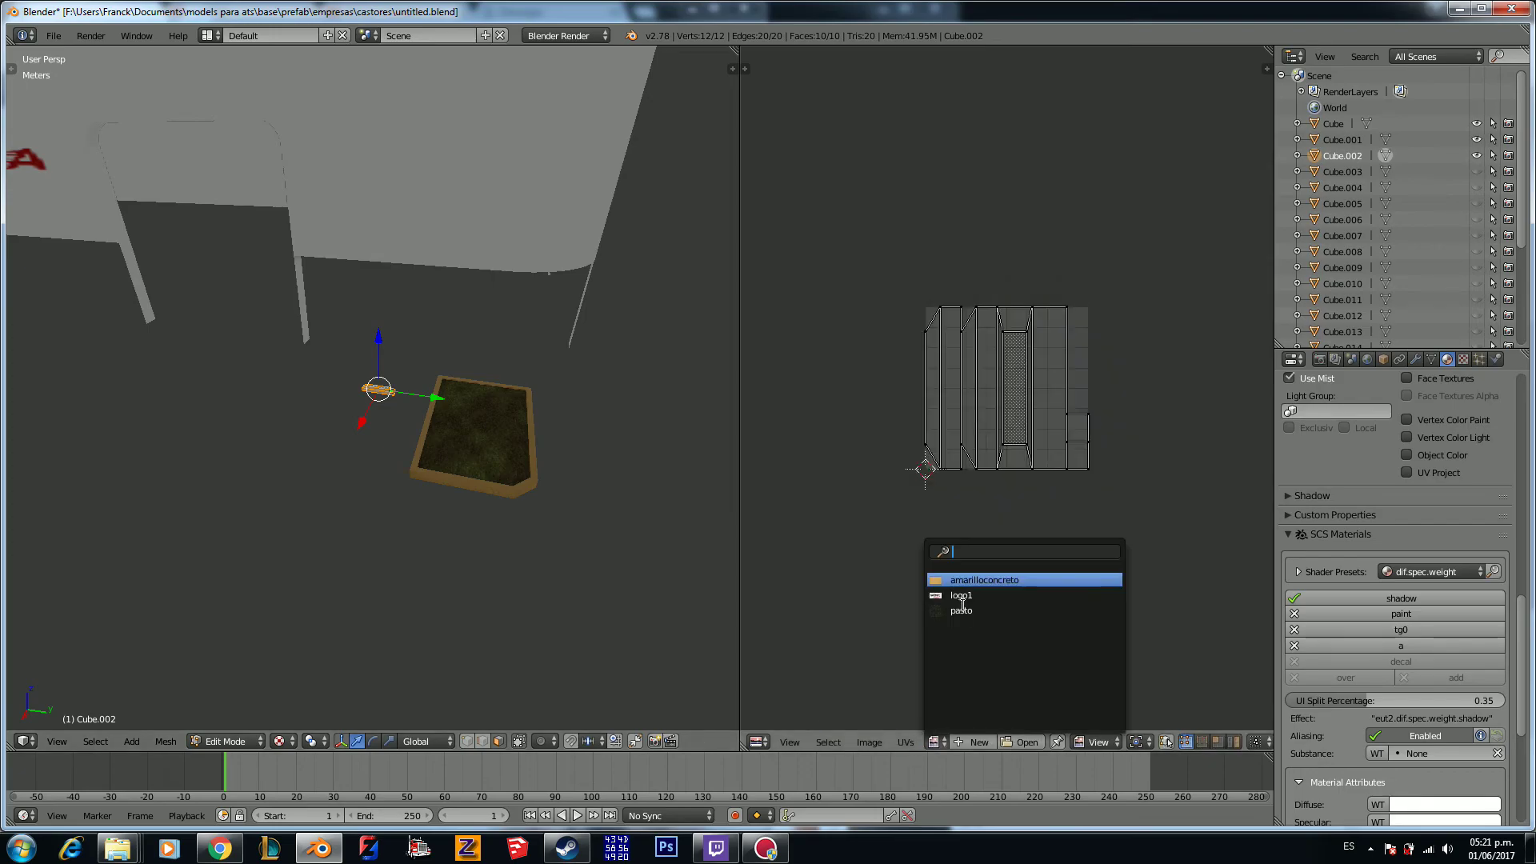
left_click(978, 581)
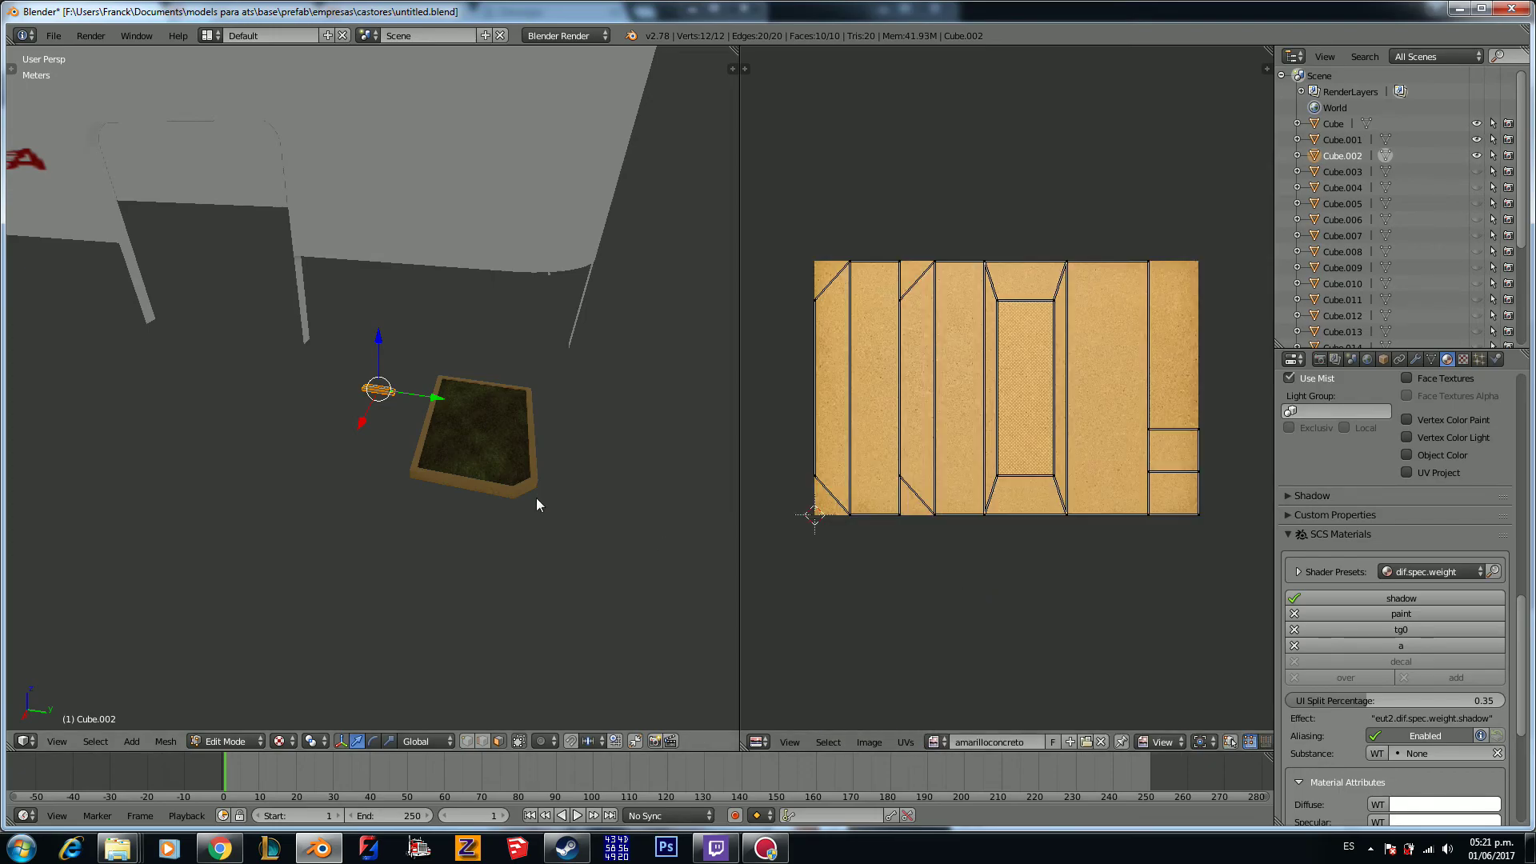
key("Tab")
Step: Save the prefab to the current untitled.blend file
scroll(488, 456, "up", 3)
scroll(486, 456, "down", 5)
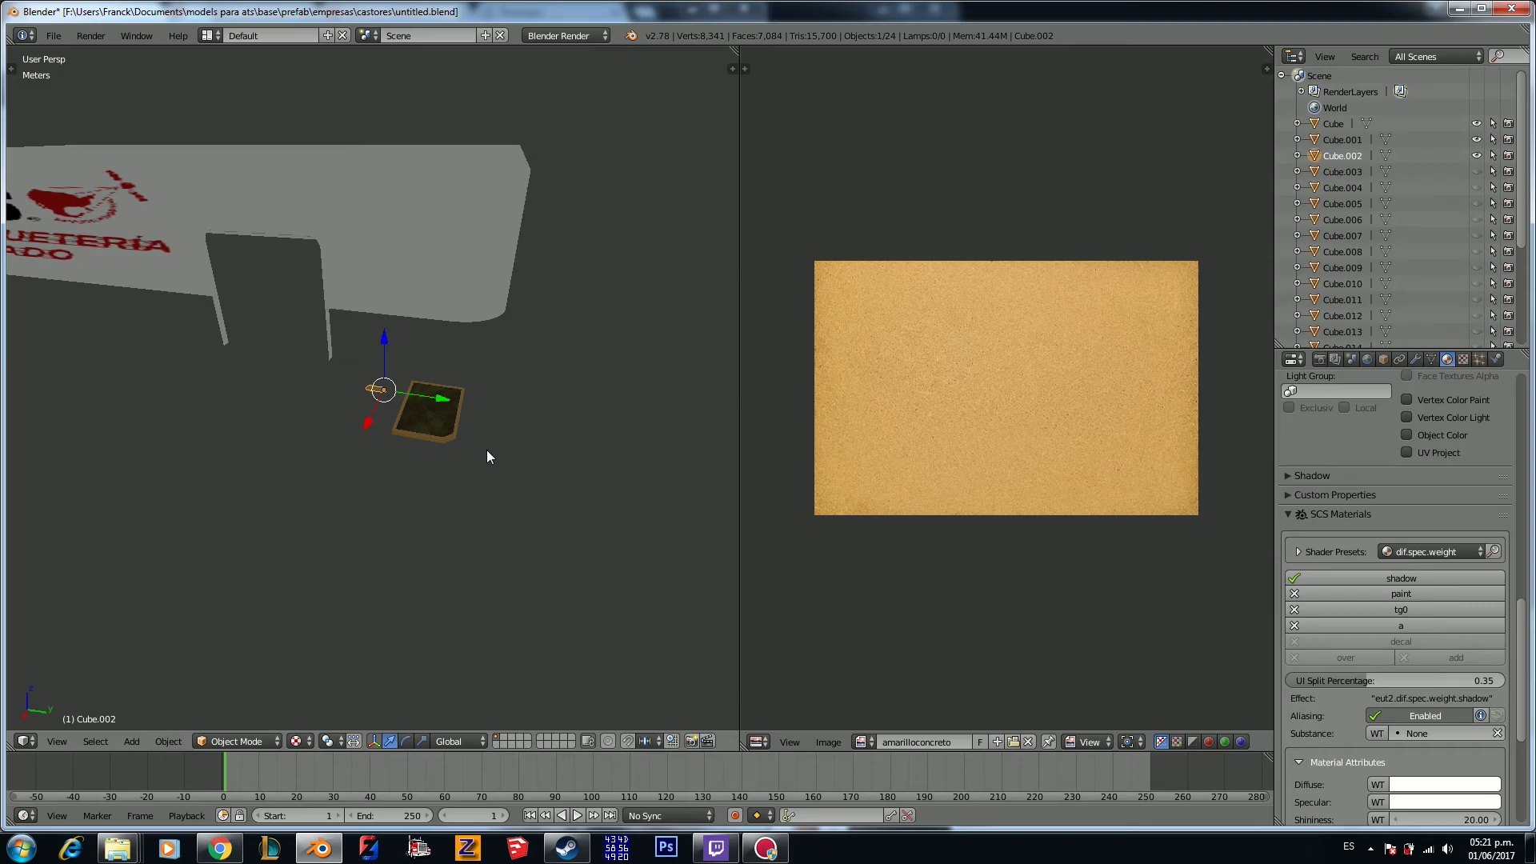
left_click(54, 37)
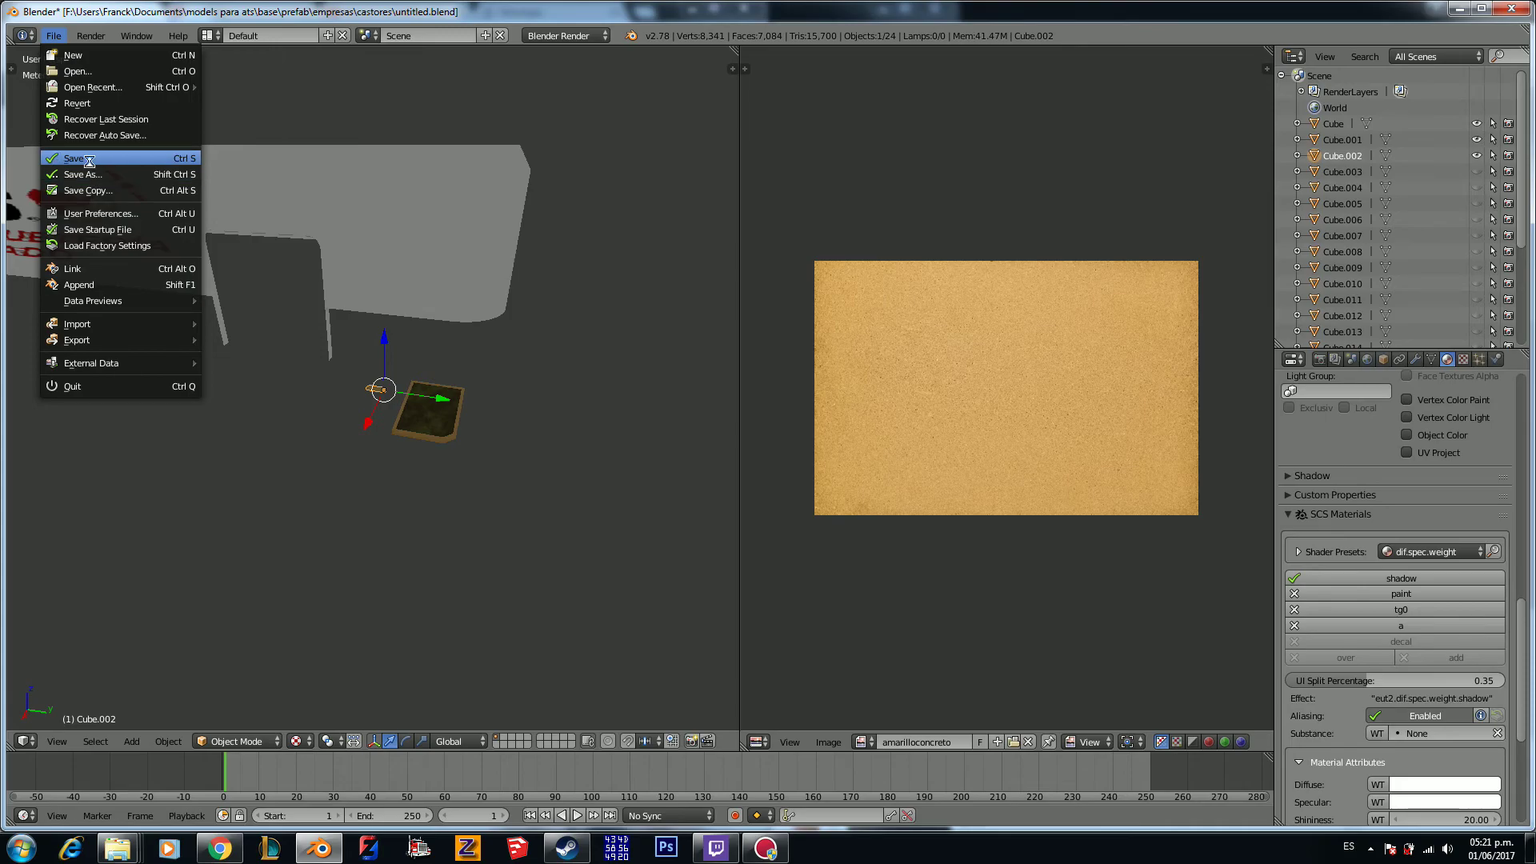
left_click(88, 160)
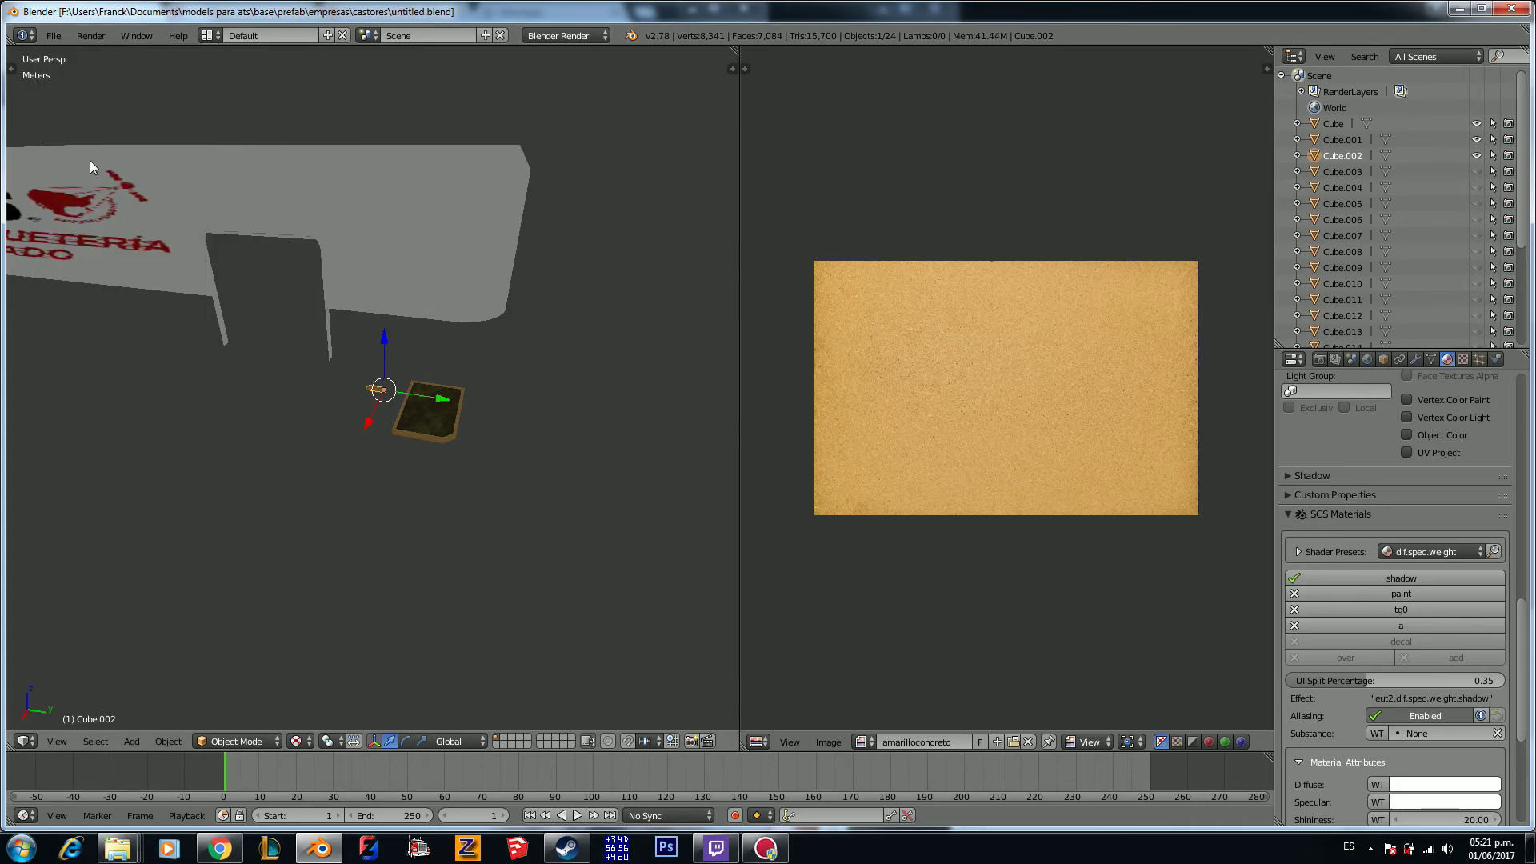
Step: Unhide Cube.003, the long bent strips in front of the building, and select it
middle_click_drag(142, 229, 212, 257)
scroll(408, 312, "up", 2)
middle_click_drag(408, 311, 350, 317)
left_click(1477, 171)
left_click(1333, 168)
middle_click_drag(656, 290, 586, 278)
scroll(586, 279, "down", 4)
scroll(465, 327, "up", 2)
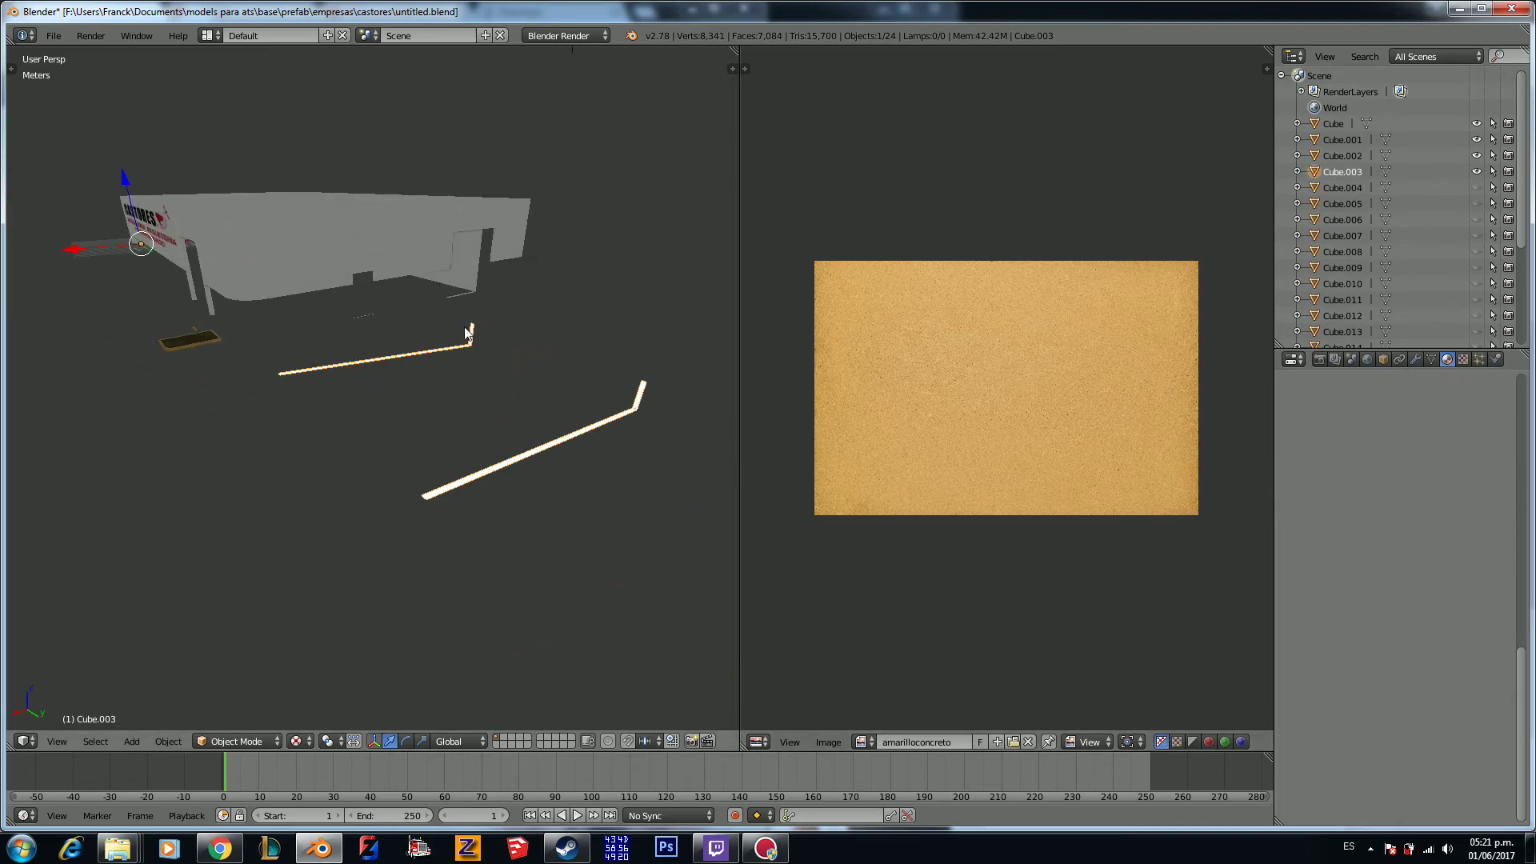
middle_click_drag(465, 327, 485, 335)
scroll(277, 412, "up", 5)
mouse_move(219, 419)
middle_mouse_down()
mouse_move(227, 405)
mouse_move(208, 416)
middle_mouse_up()
scroll(1389, 485, "up", 18)
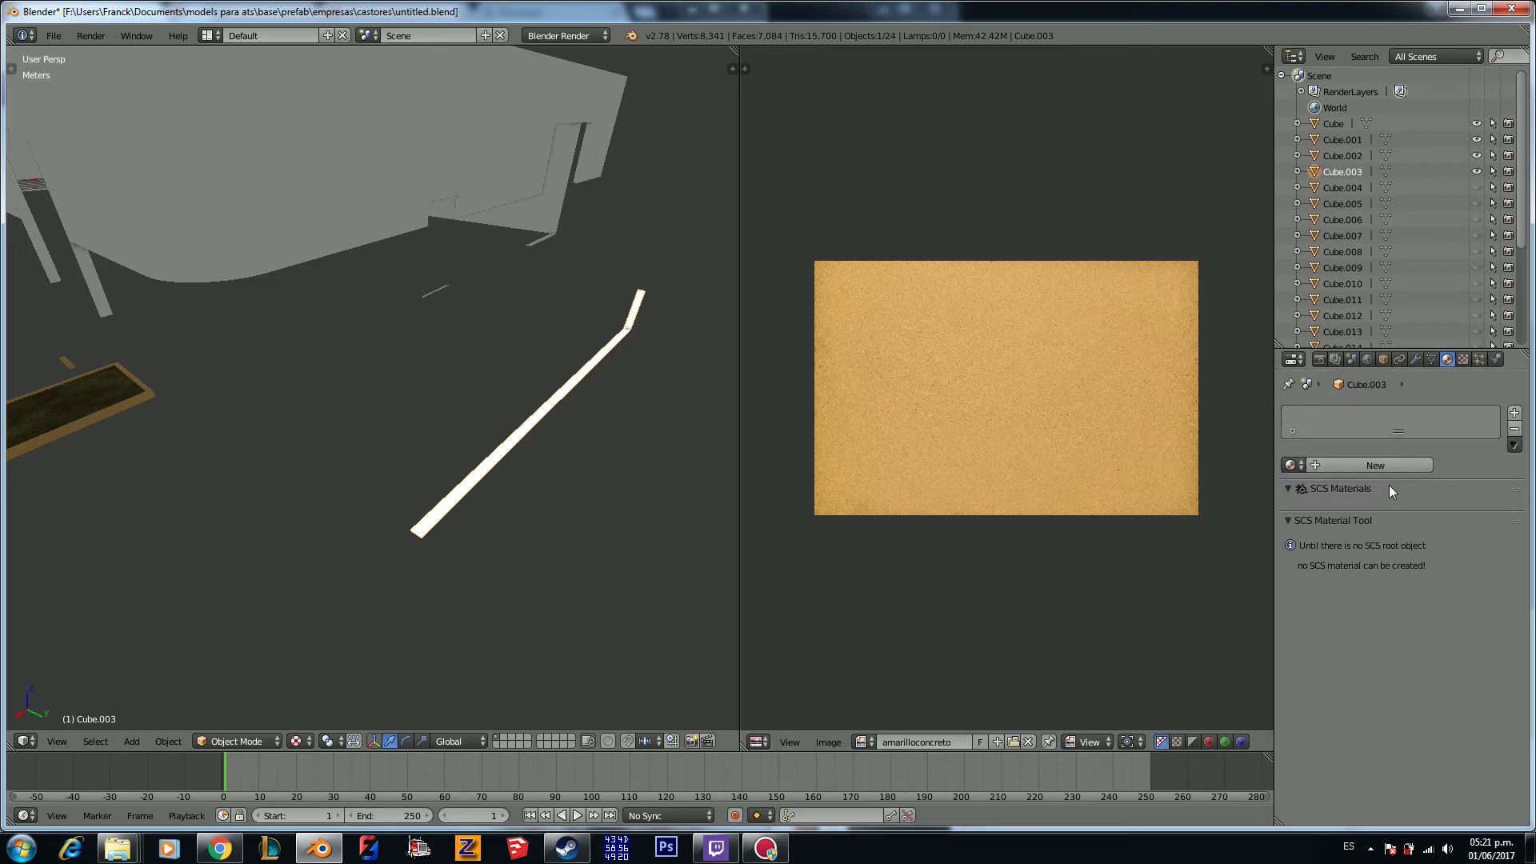
Step: Assign the existing amarilloconcreto material to Cube.003 and add the missing vertex colors to the object
left_click(1294, 464)
left_click(1304, 485)
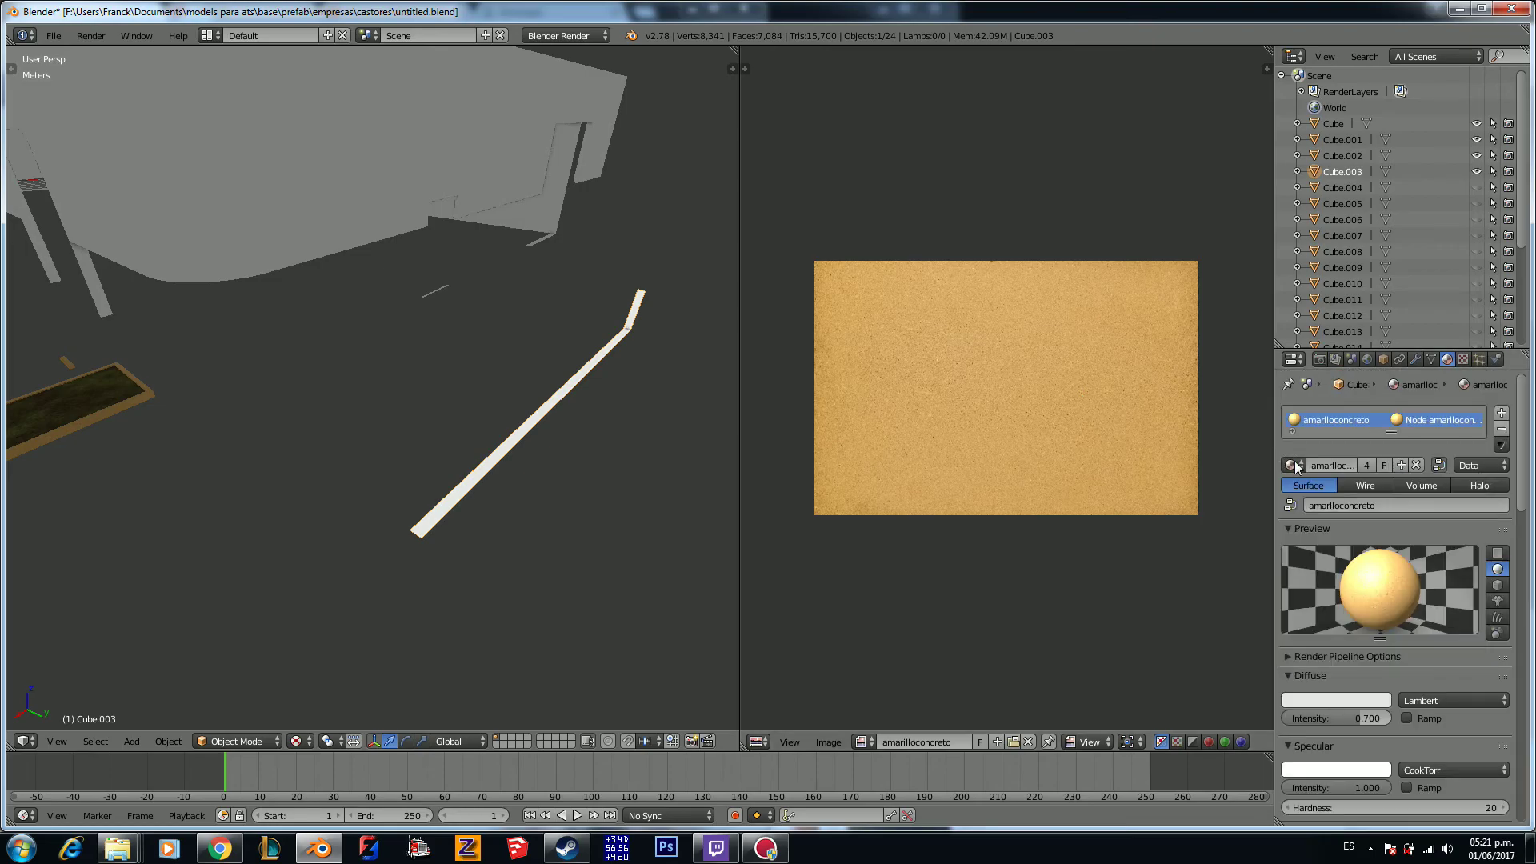
scroll(1309, 527, "down", 12)
scroll(1360, 624, "down", 8)
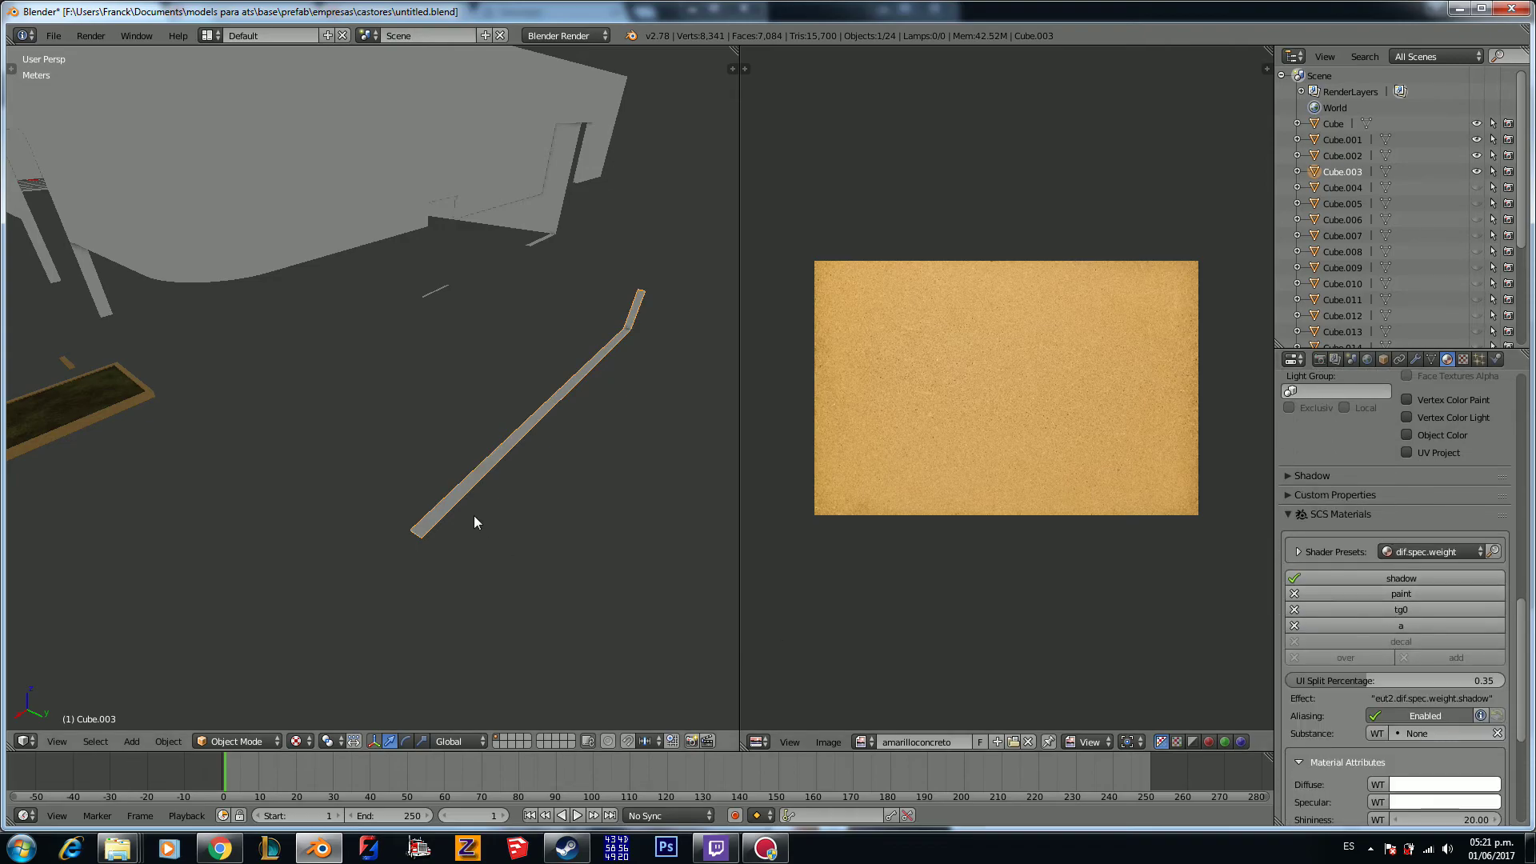
Step: Unwrap all faces of Cube.003 with Smart UV Project, keeping the 66.00 angle limit
key("Tab")
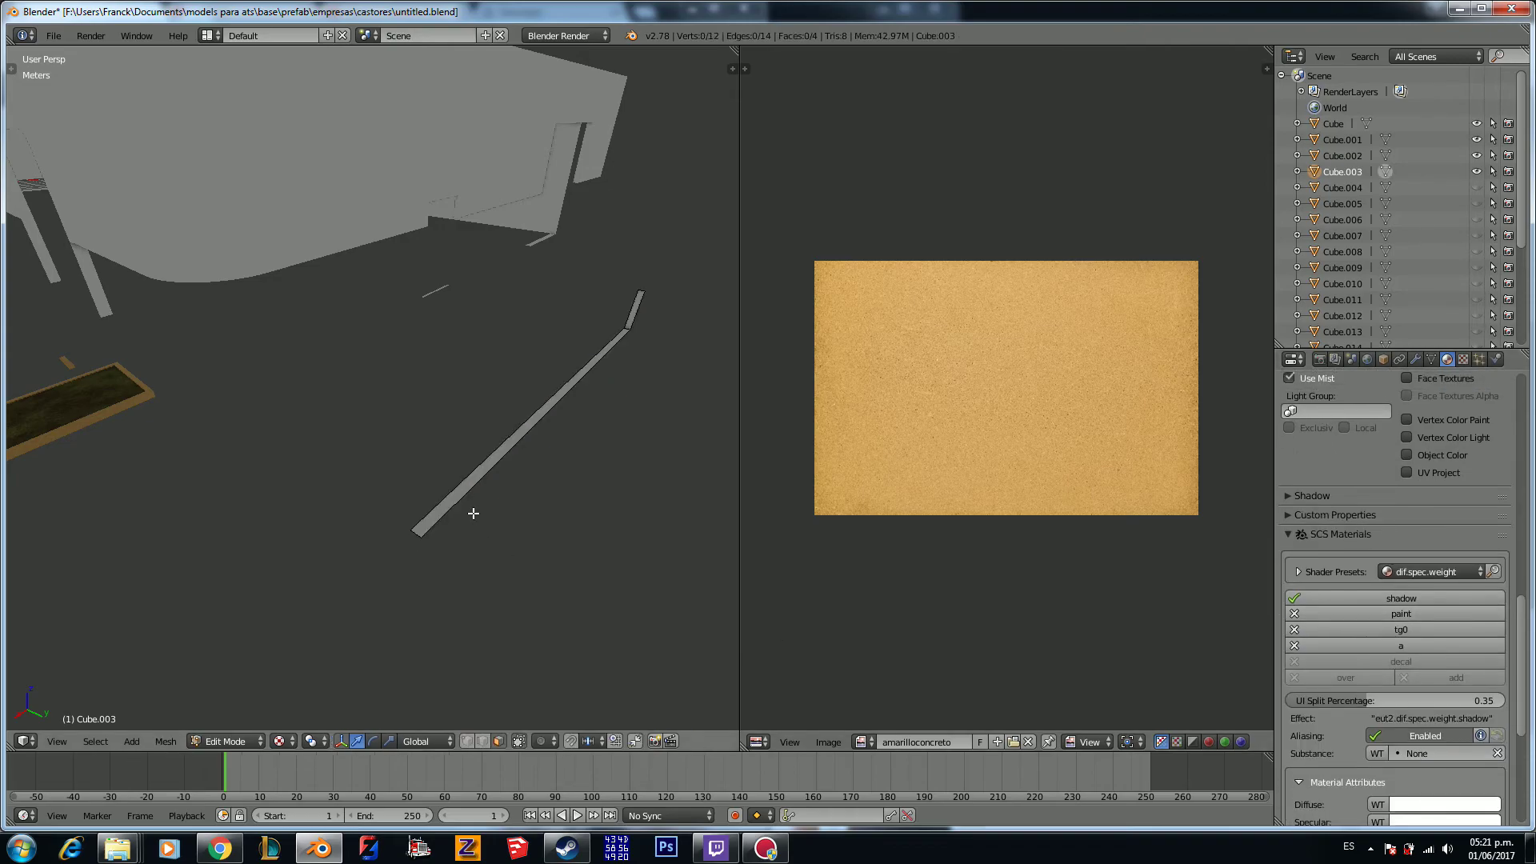
key("a")
key("u")
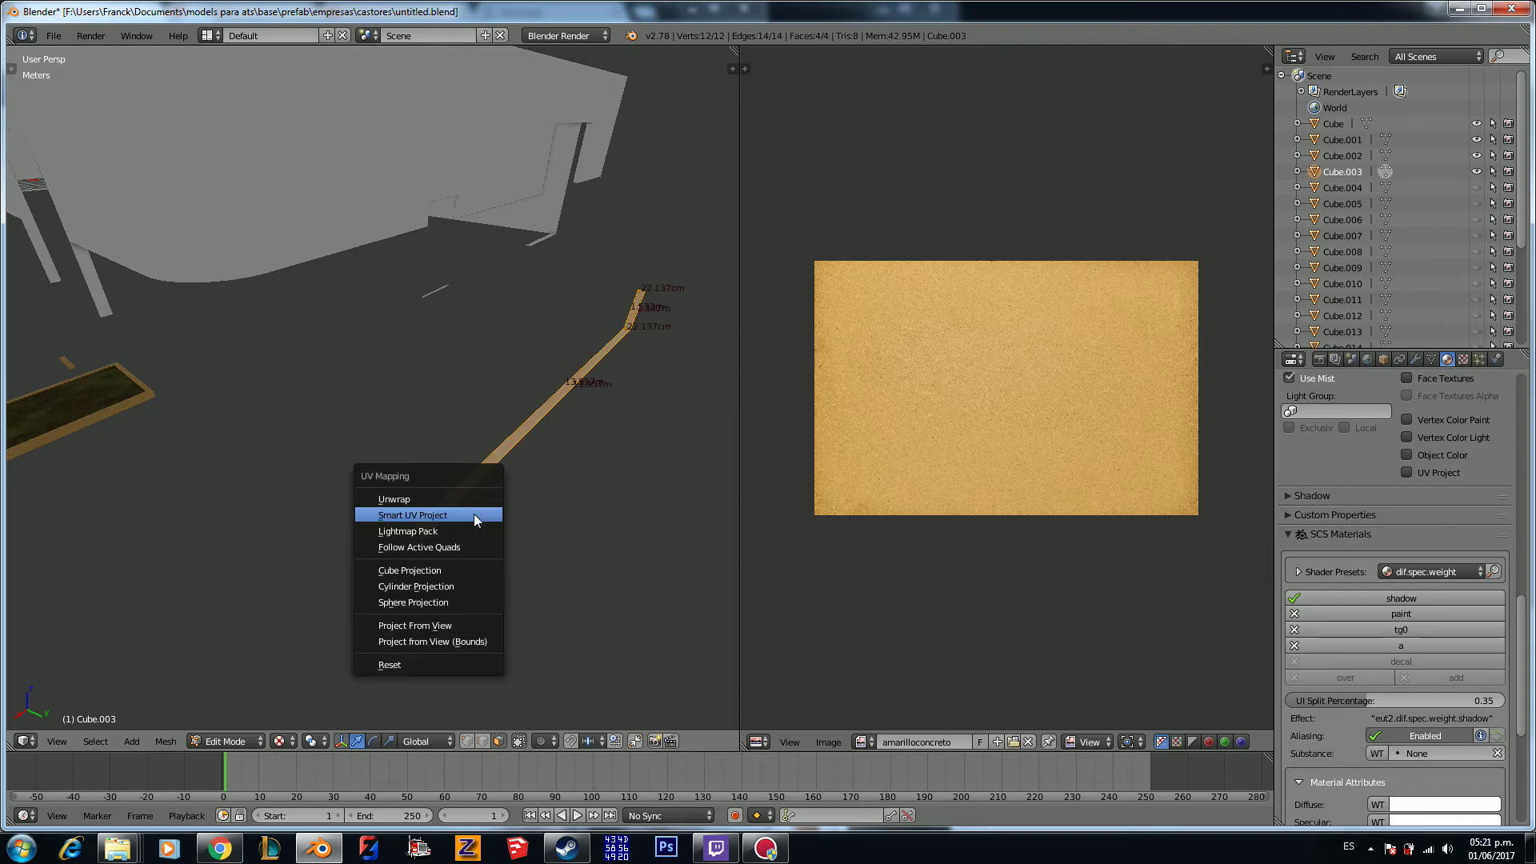
left_click(473, 513)
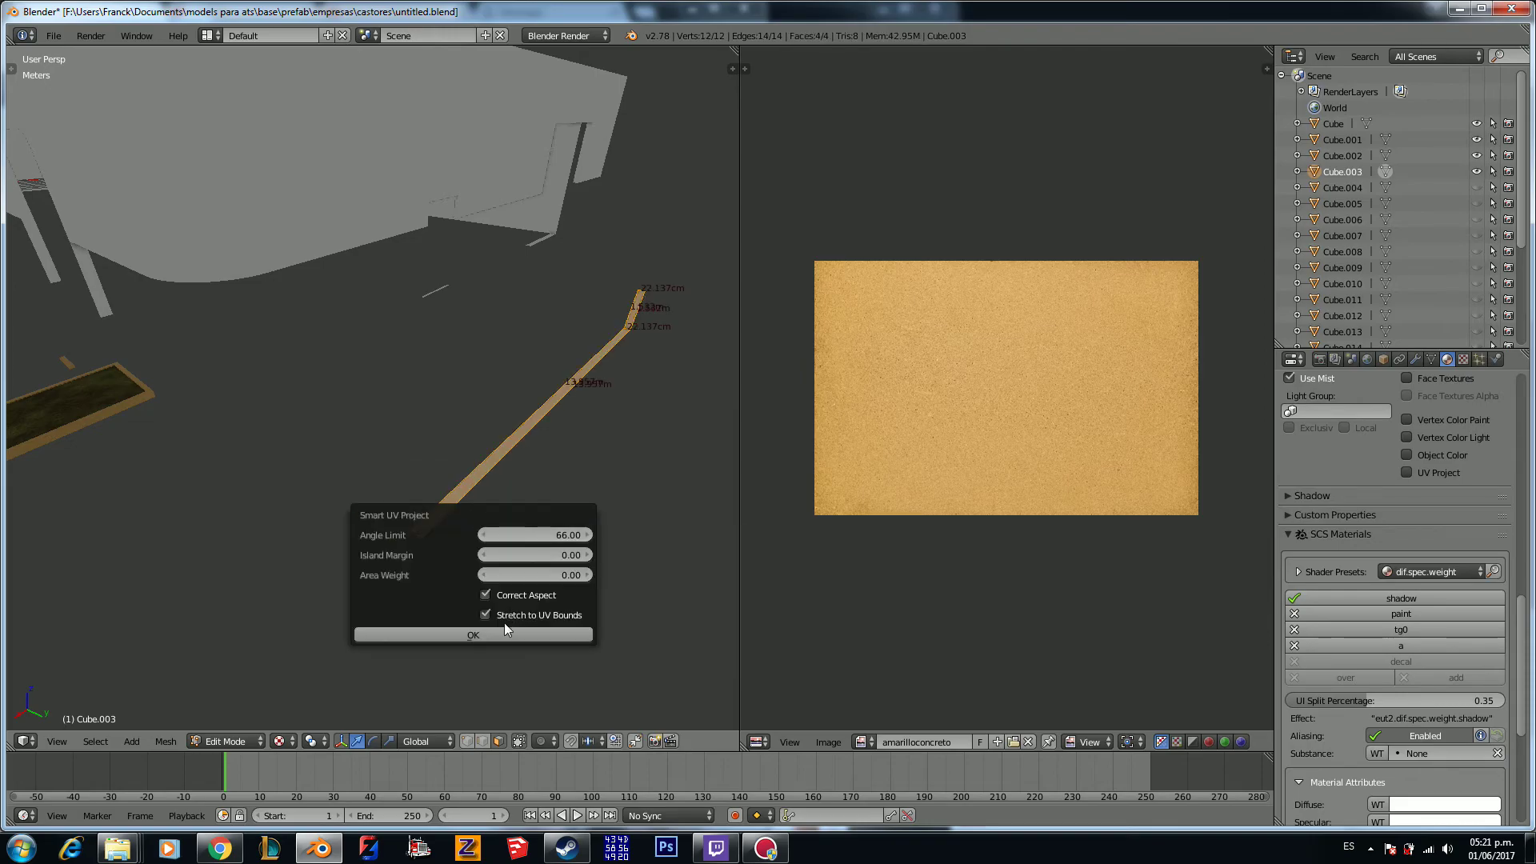
left_click(496, 633)
Step: Assign the amarilloconcreto image to the UV layout of Cube.003, return to Object Mode and check the textured strips
left_click(932, 742)
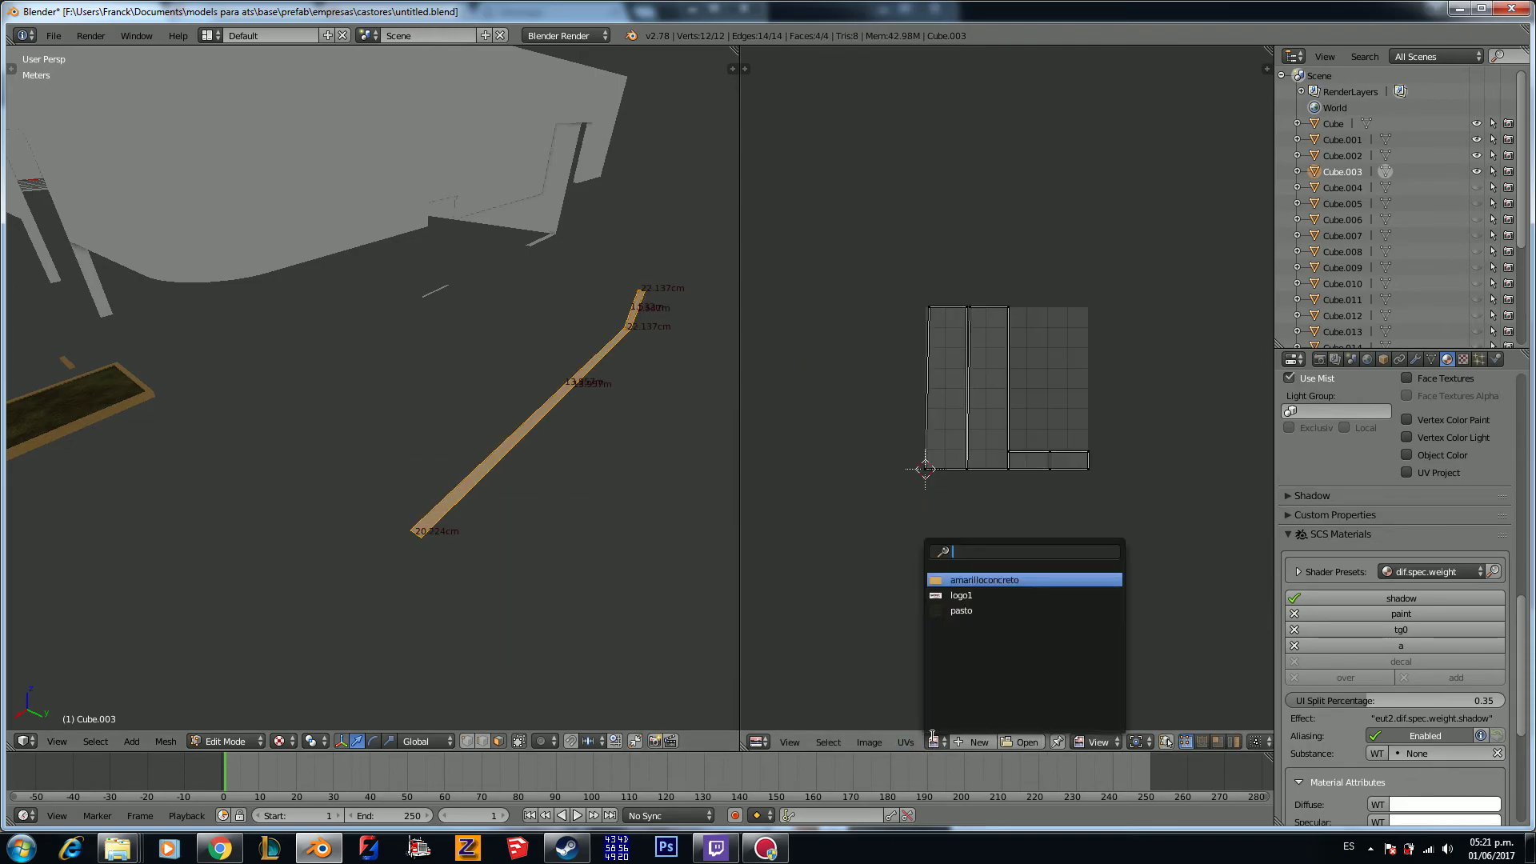
left_click(989, 586)
scroll(643, 566, "down", 3)
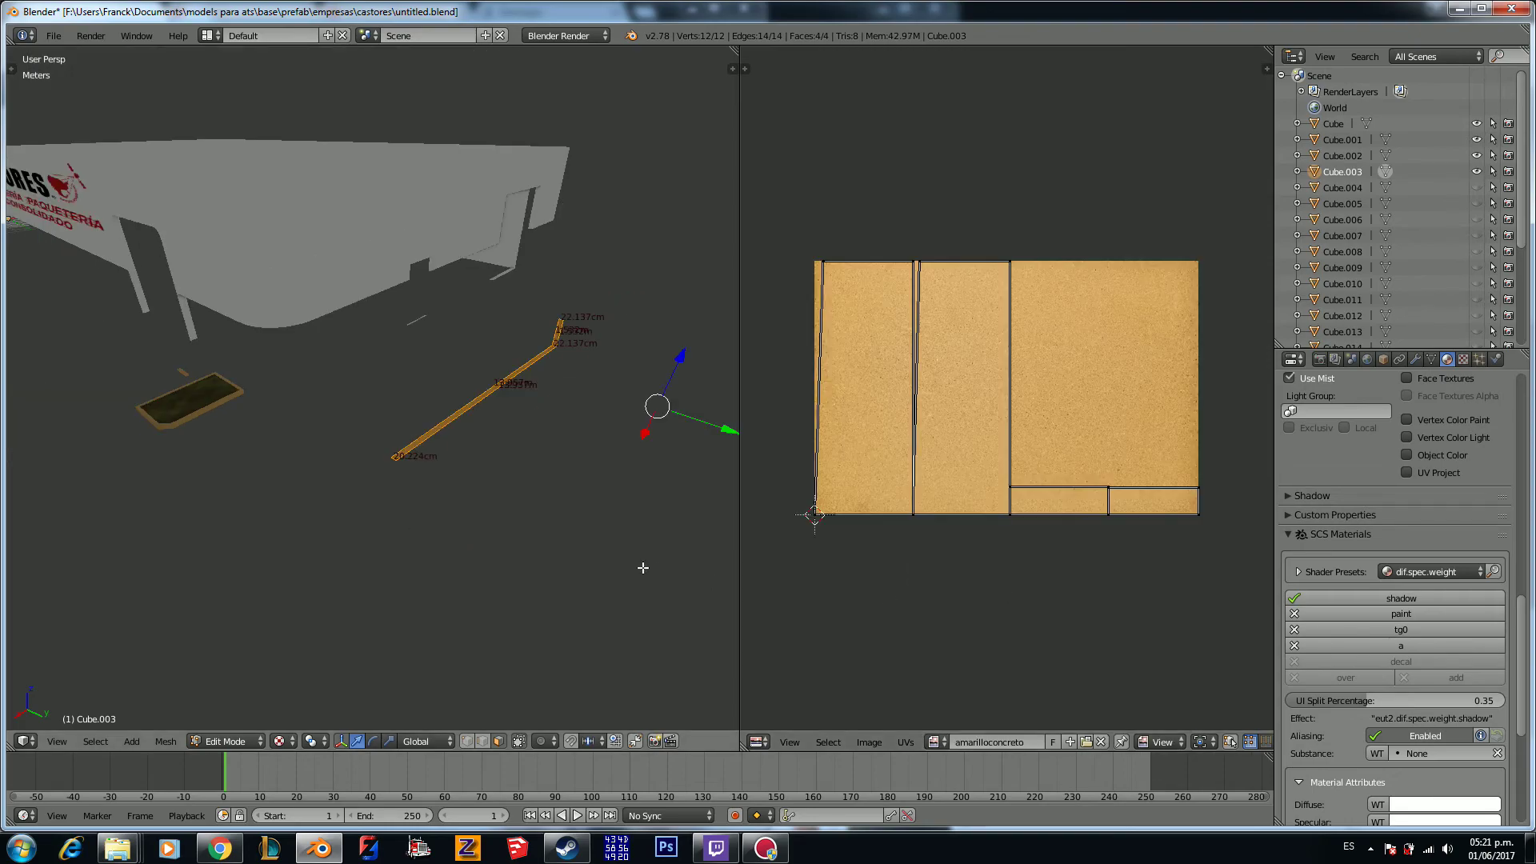
key("Tab")
middle_click_drag(643, 567, 631, 562)
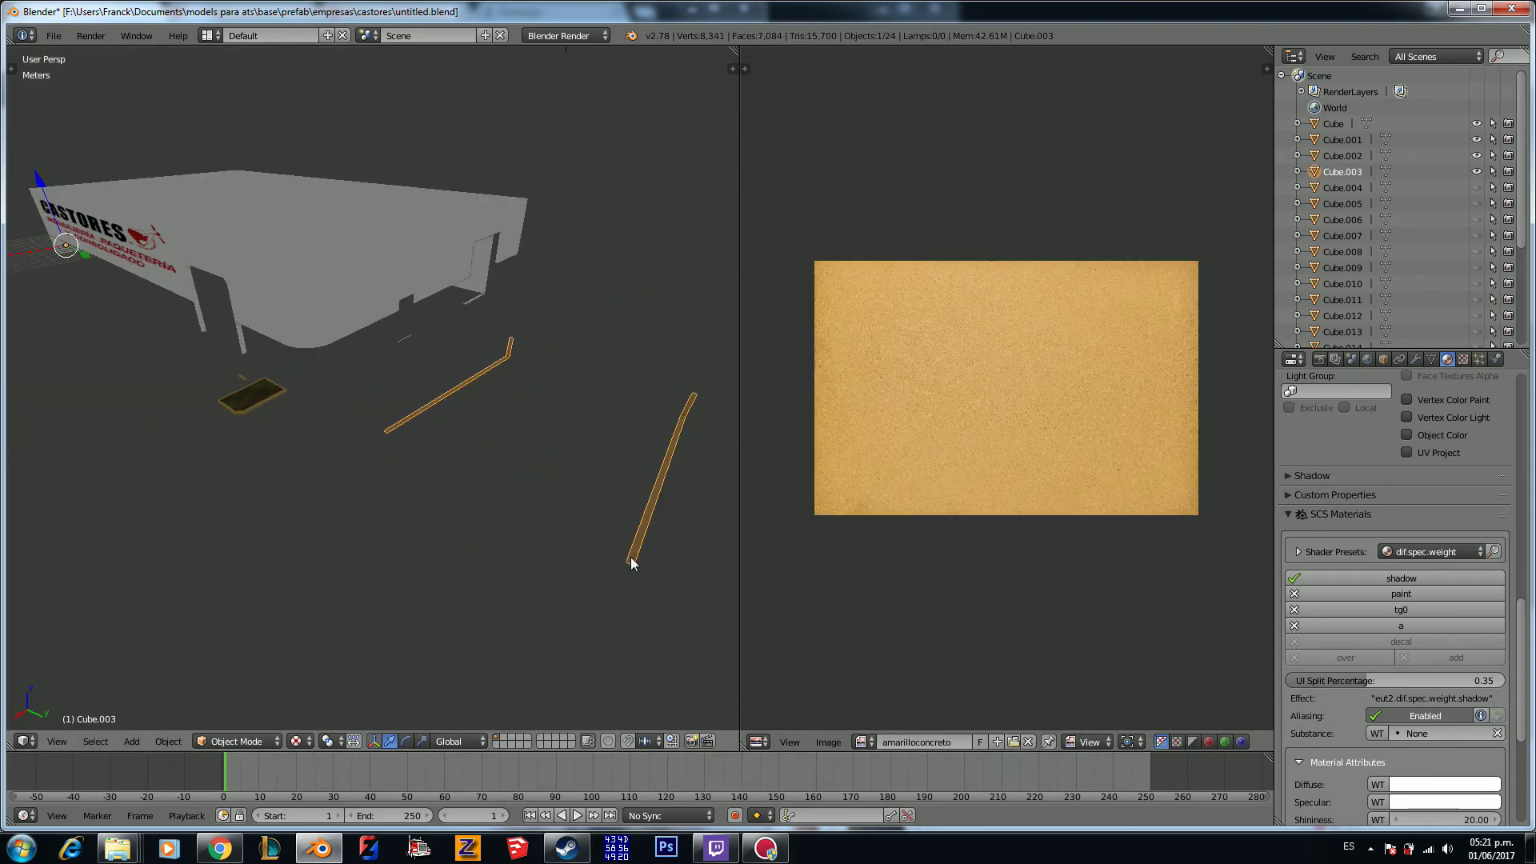
scroll(1355, 685, "down", 7)
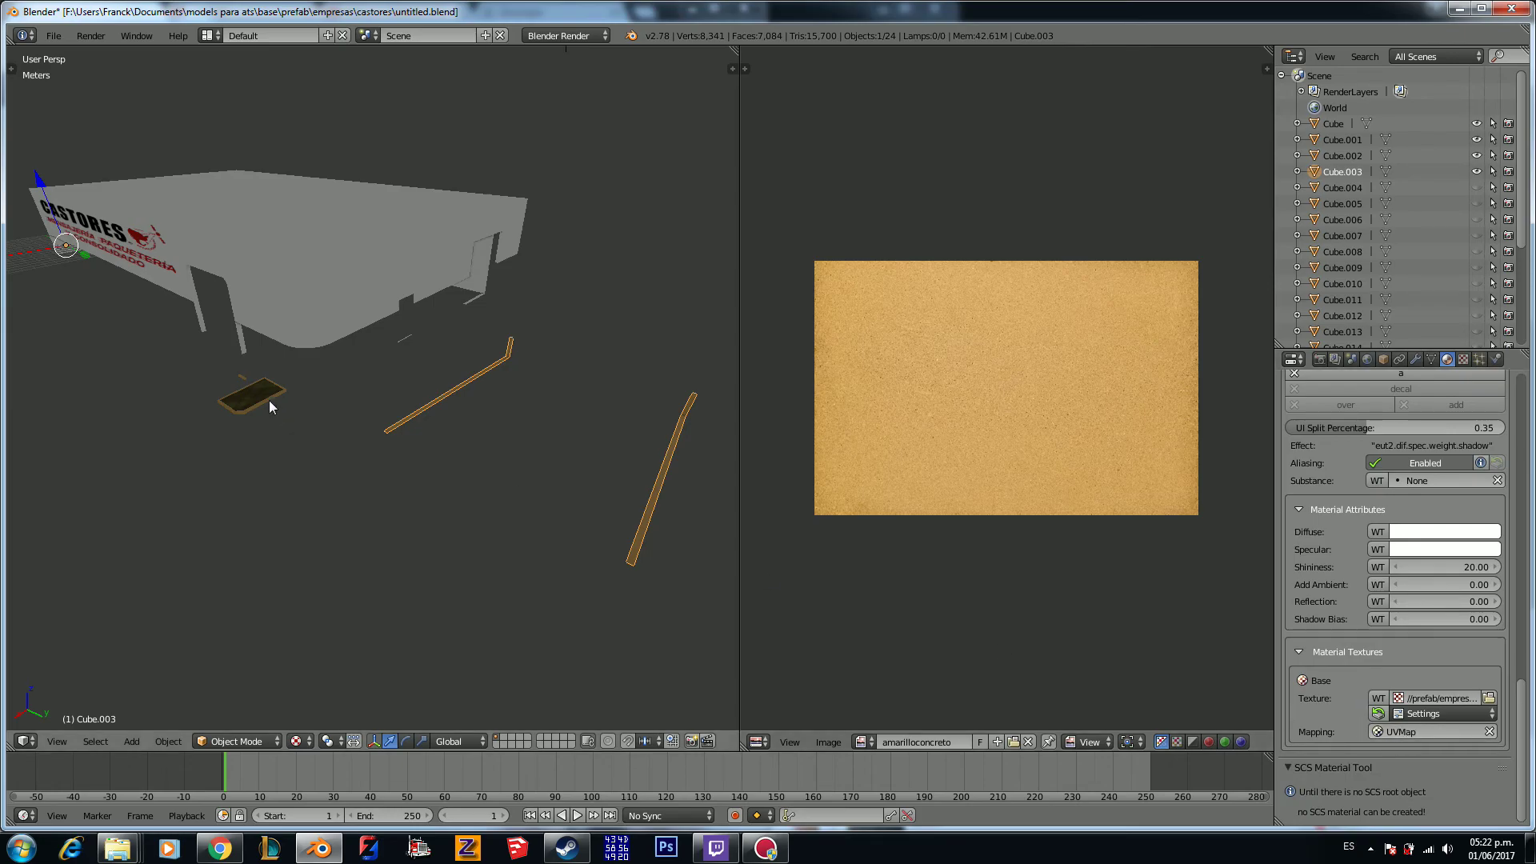
Step: Unhide Cube.004 and delete it from the scene
left_click(1477, 187)
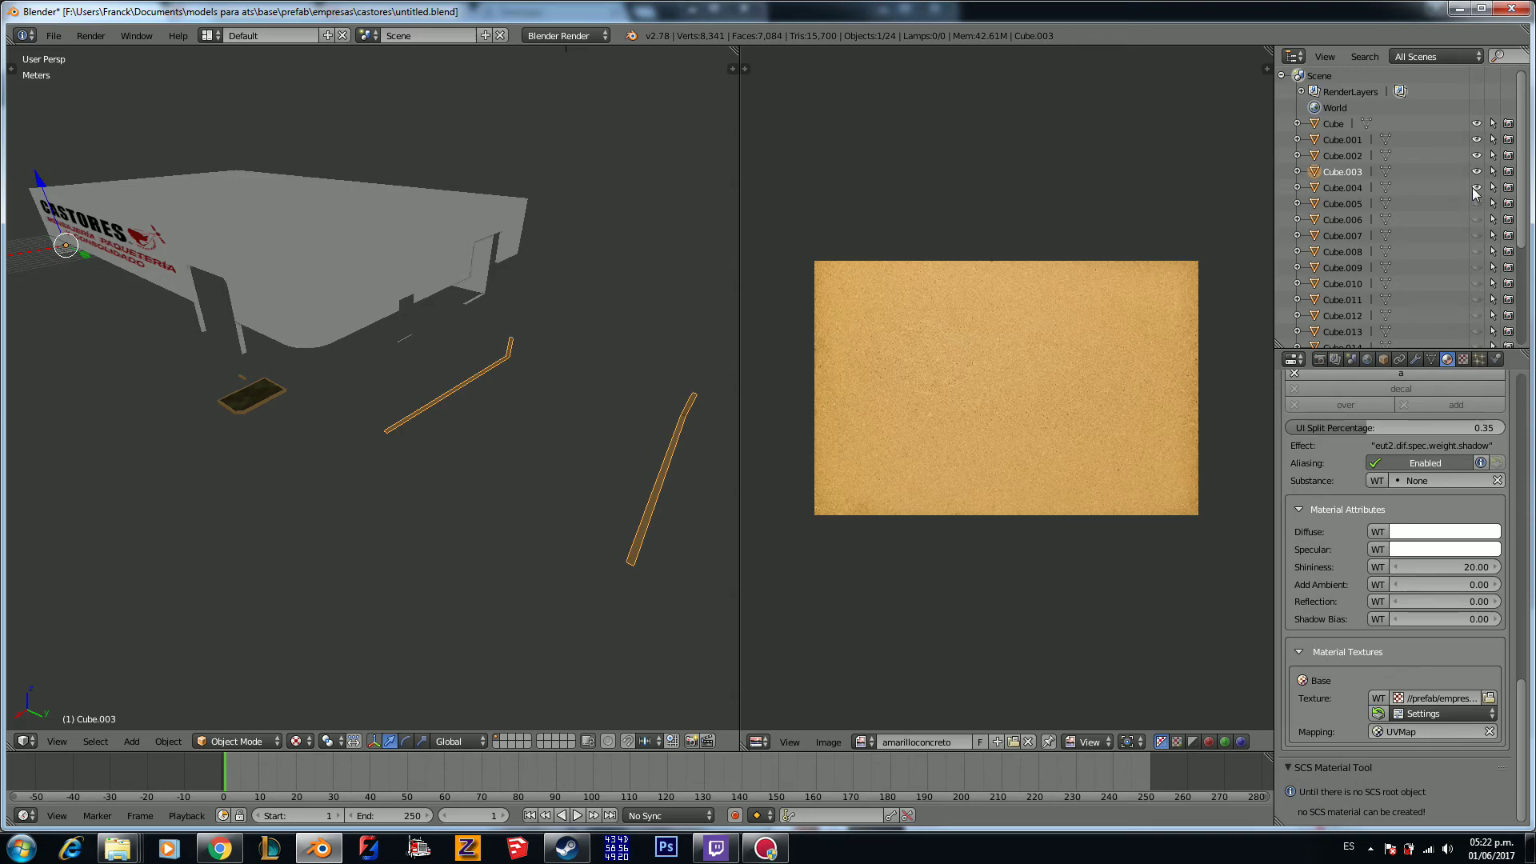
left_click(1344, 187)
middle_click_drag(246, 363, 309, 291)
key("x")
left_click(320, 272)
Step: Unhide Cube.005, the long narrow border in front of the building, and select it
middle_click_drag(337, 237, 347, 351)
scroll(350, 429, "up", 5)
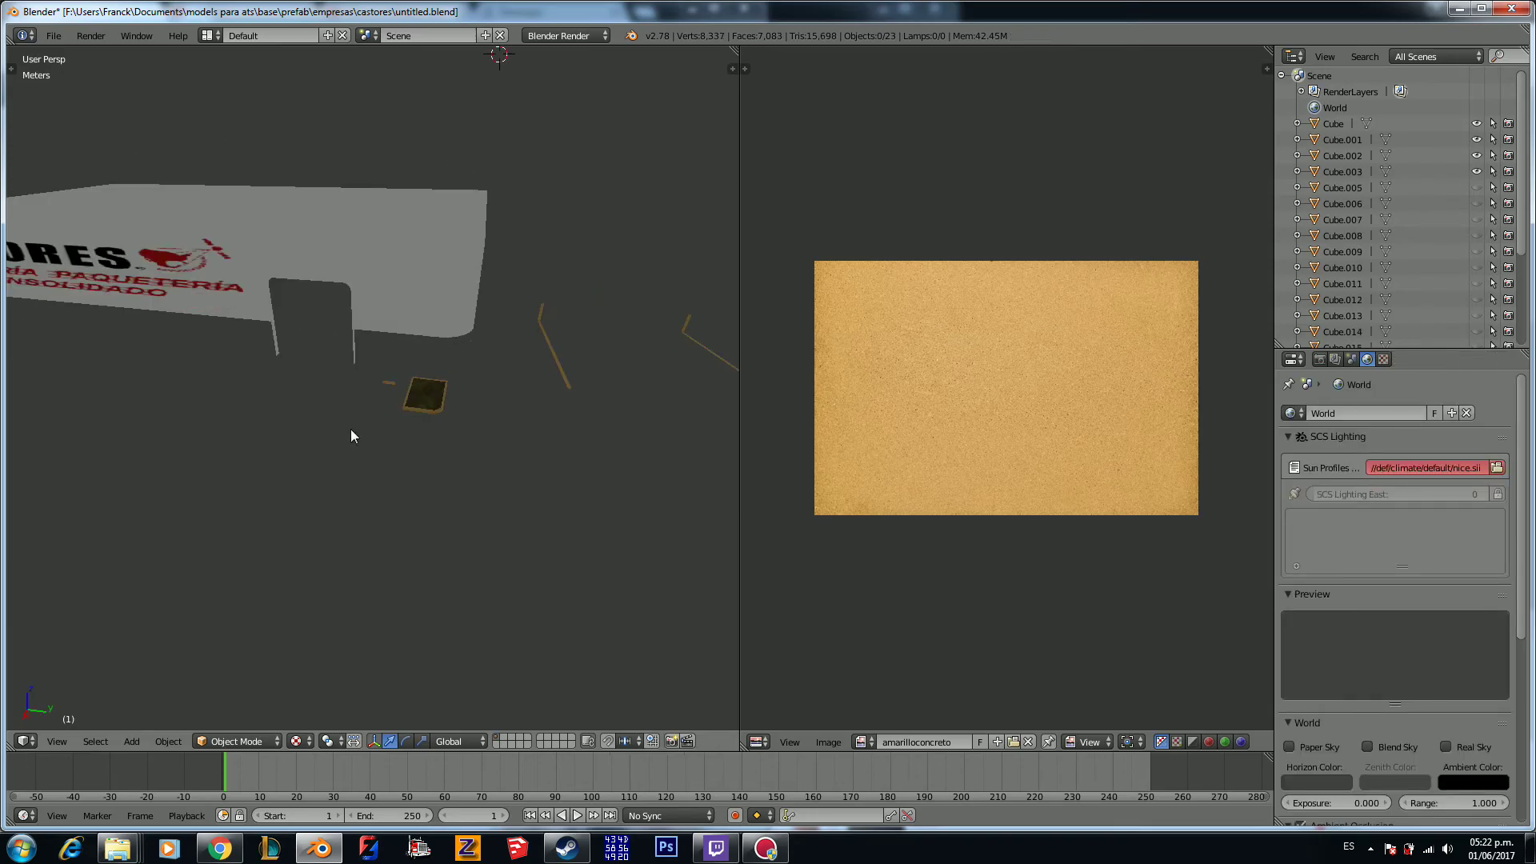
left_click(1477, 187)
middle_click_drag(490, 342, 387, 496)
scroll(384, 510, "up", 3)
scroll(360, 480, "down", 3)
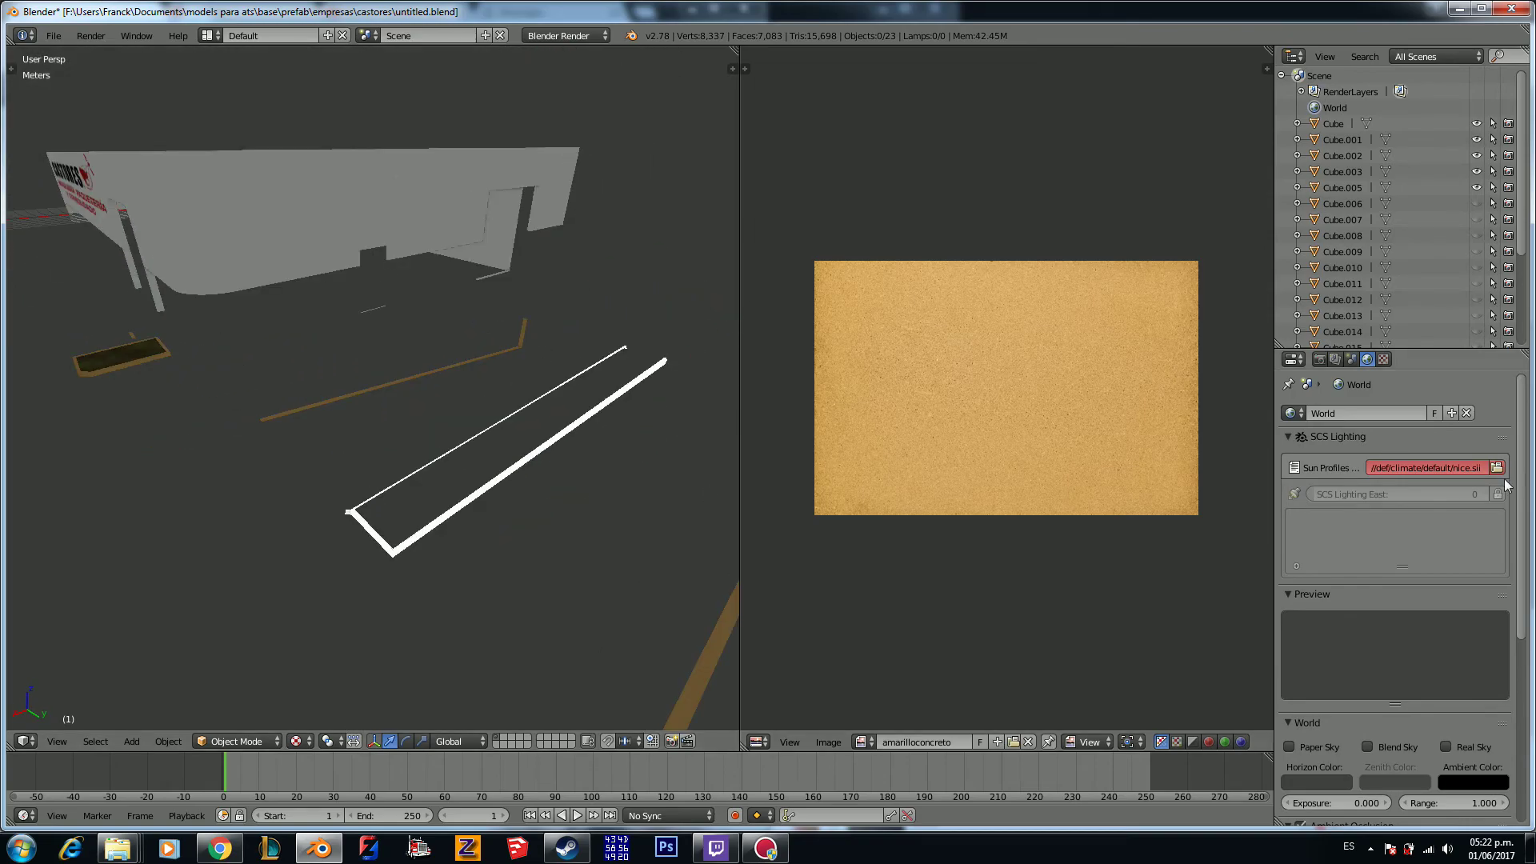
right_click(557, 436)
Step: Assign the existing amarilloconcreto material to Cube.005 and add the missing vertex colors to the object
scroll(1459, 464, "up", 10)
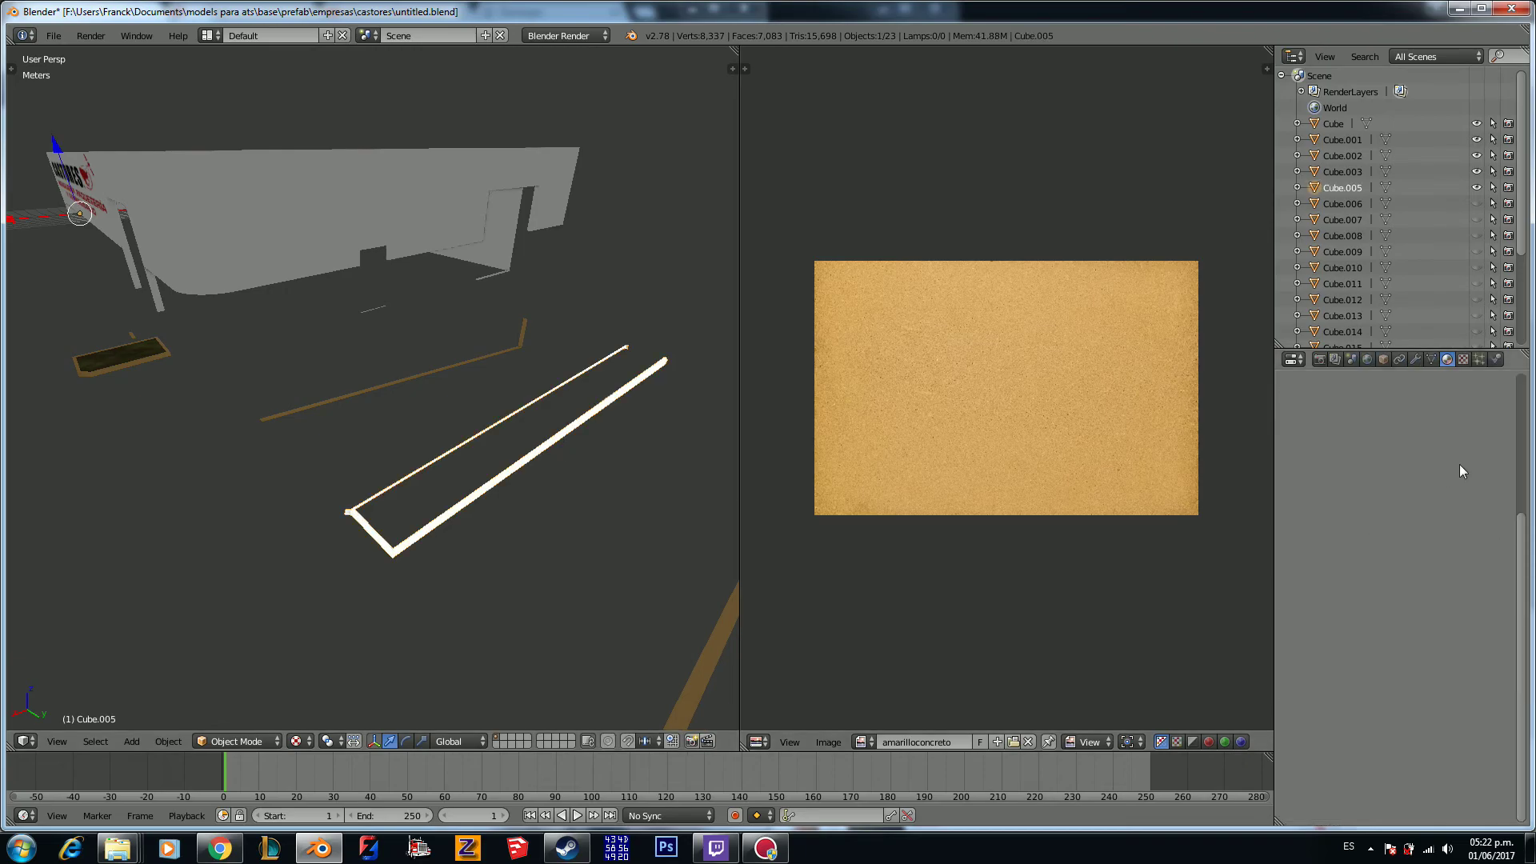
scroll(1403, 452, "up", 3)
left_click(1302, 467)
left_click(1330, 499)
scroll(1443, 536, "down", 10)
scroll(1443, 536, "down", 10)
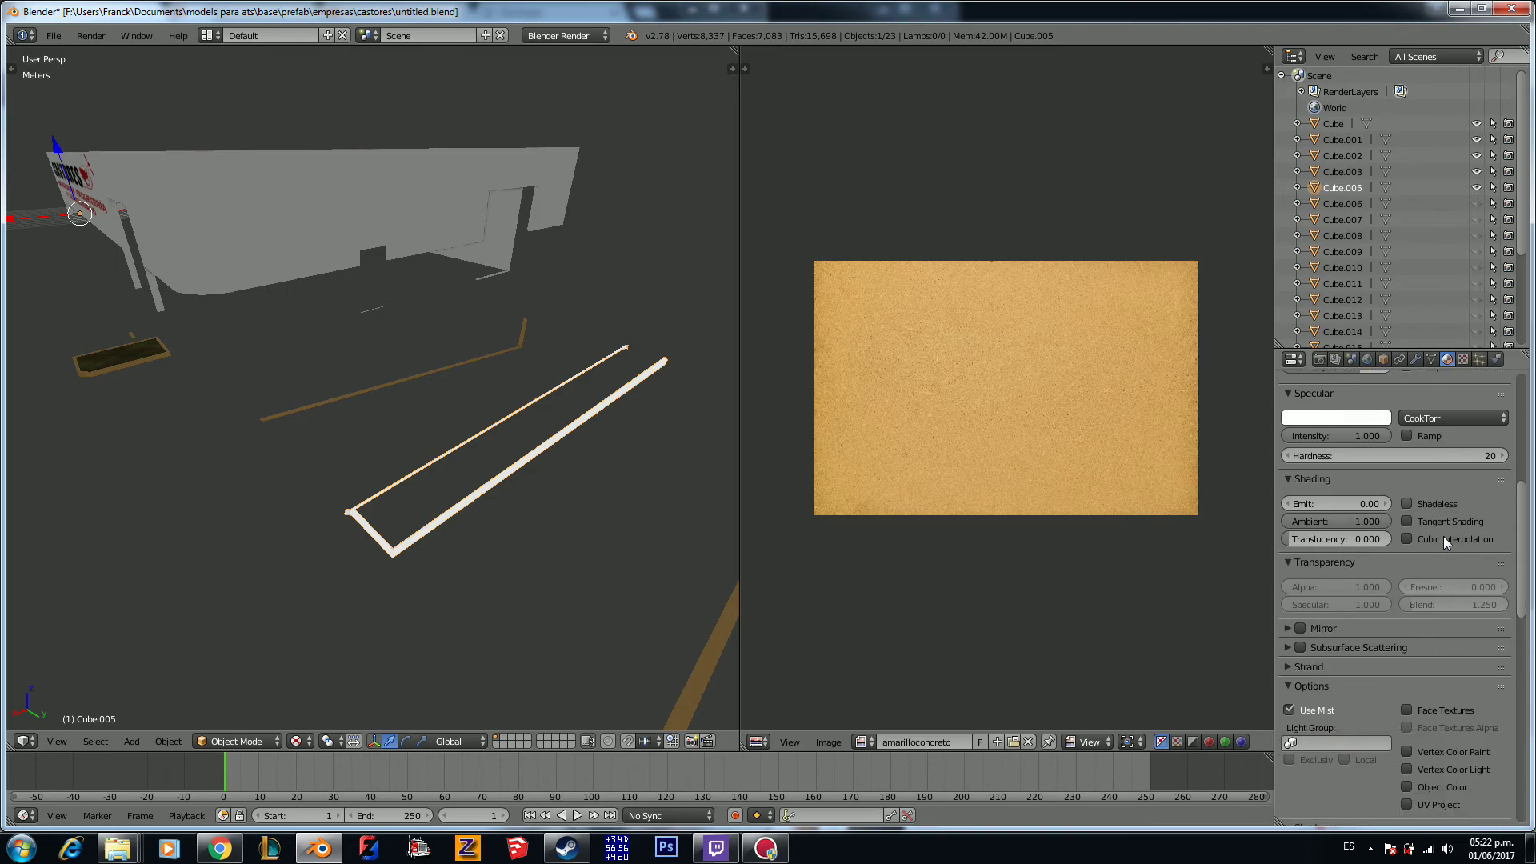
scroll(1393, 722, "down", 4)
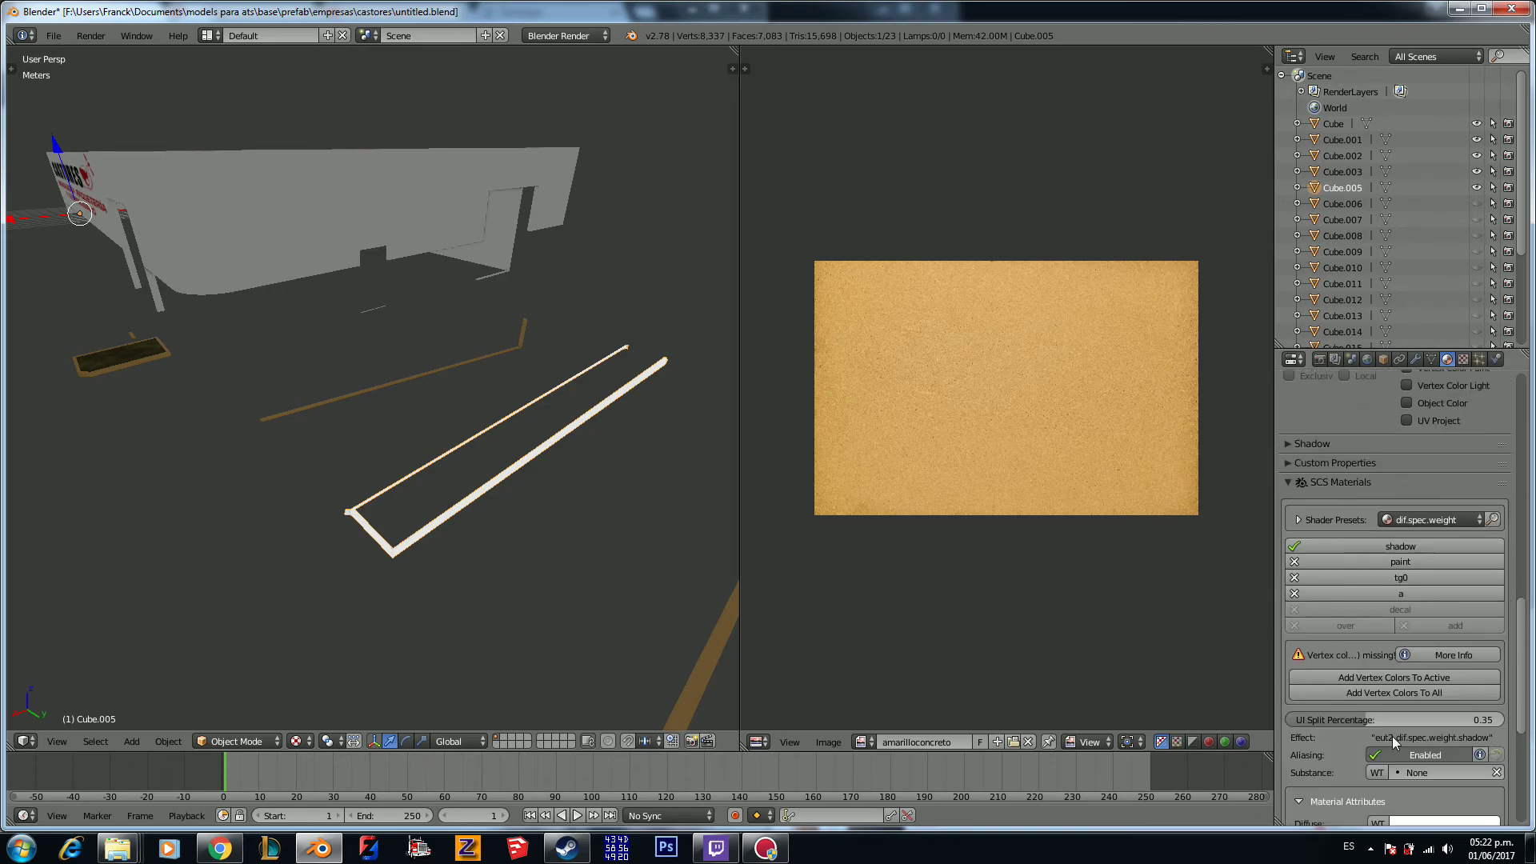
Step: Unwrap all faces of Cube.005 with Smart UV Project, keeping the 66.00 angle limit
key("Tab")
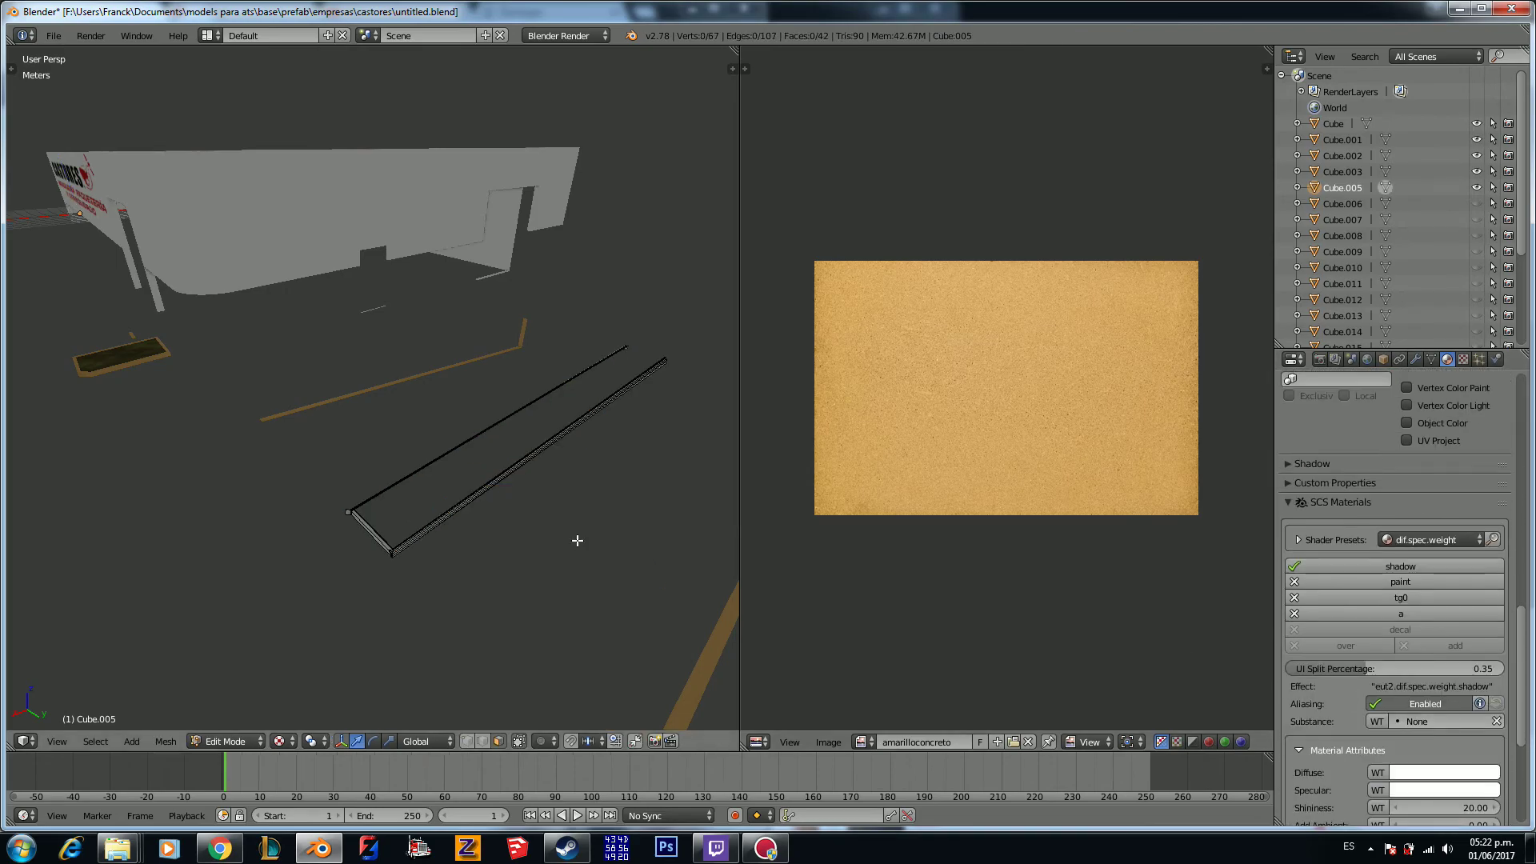
key("a")
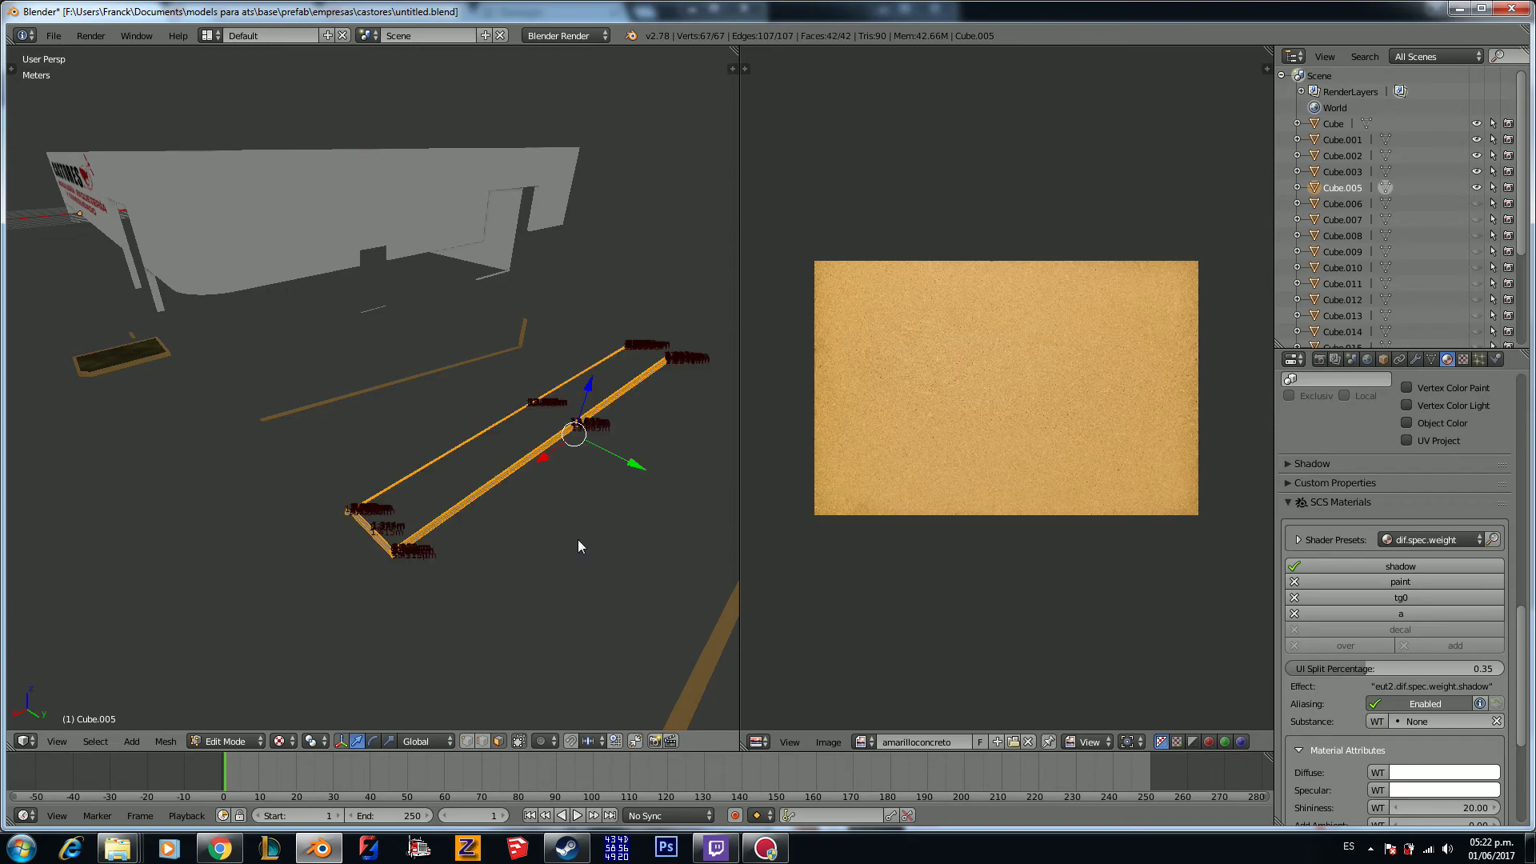
key("u")
left_click(578, 540)
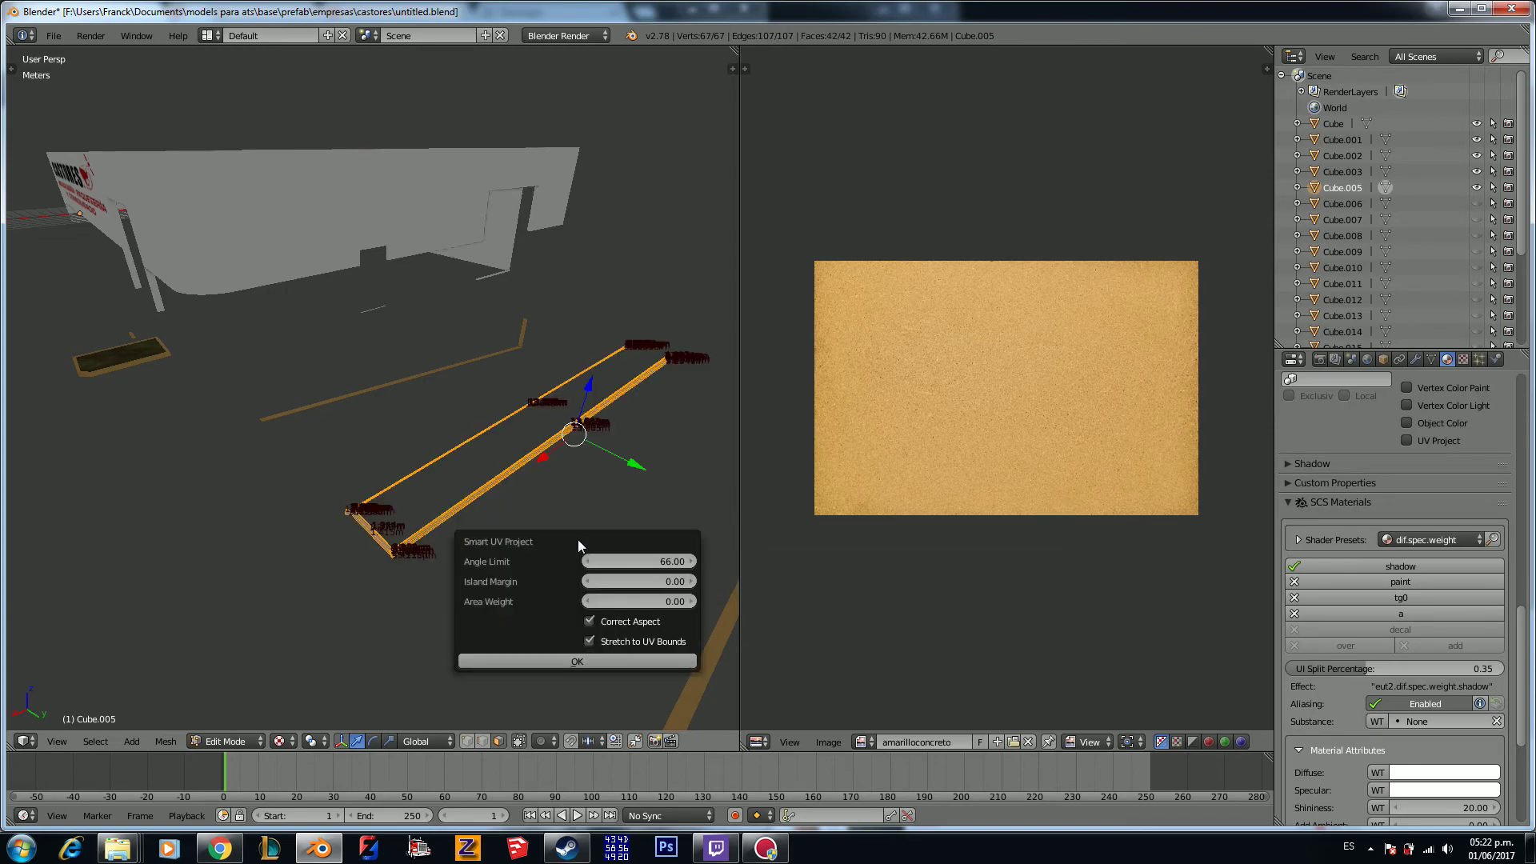
left_click(608, 659)
Step: Assign the amarilloconcreto image to Cube.005's UV layout and return to Object Mode
left_click(934, 741)
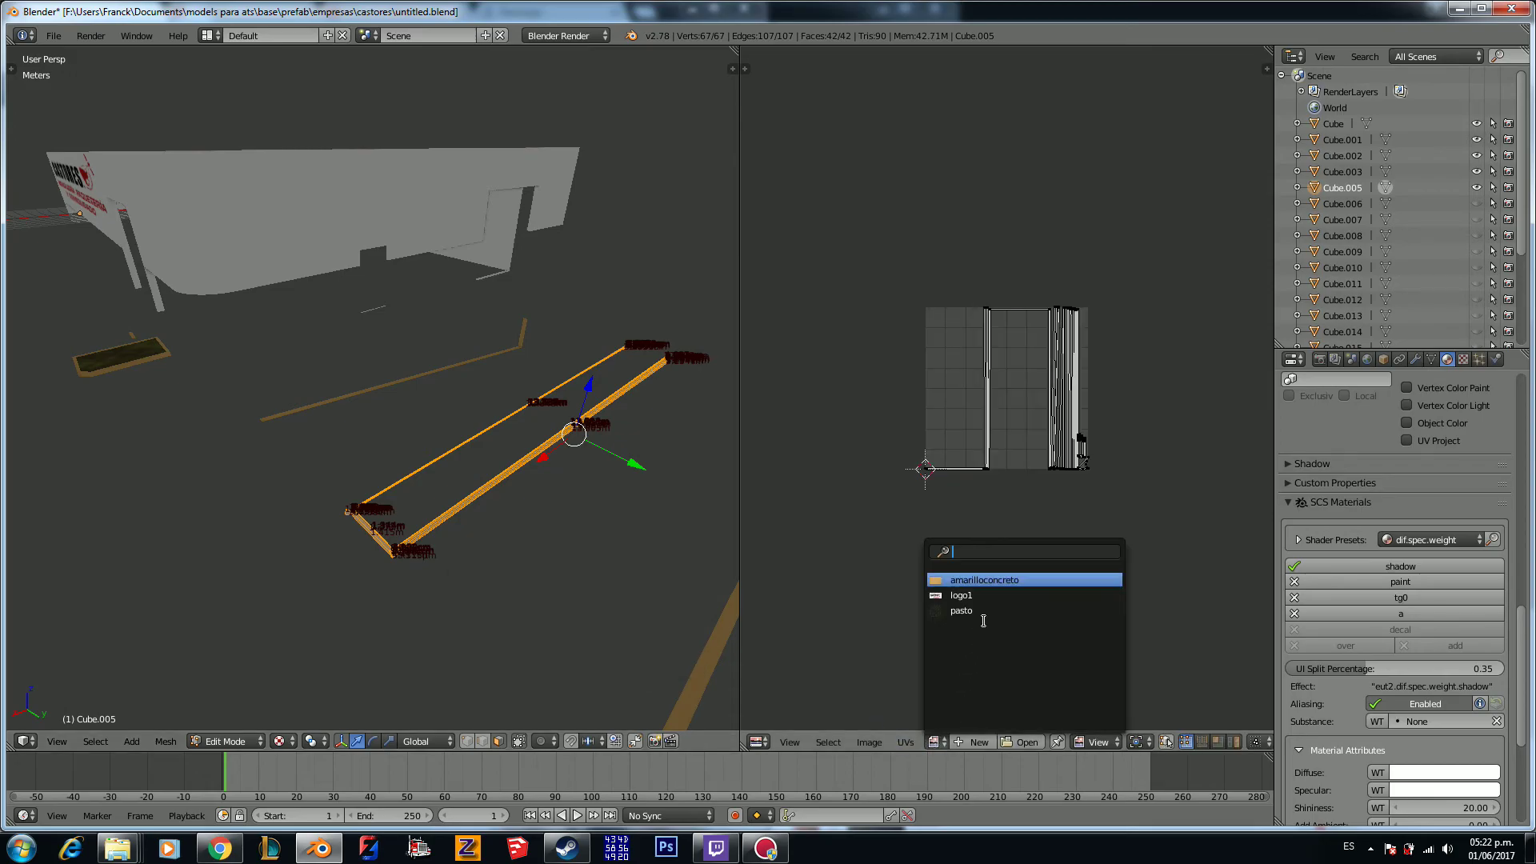
left_click(994, 580)
key("Tab")
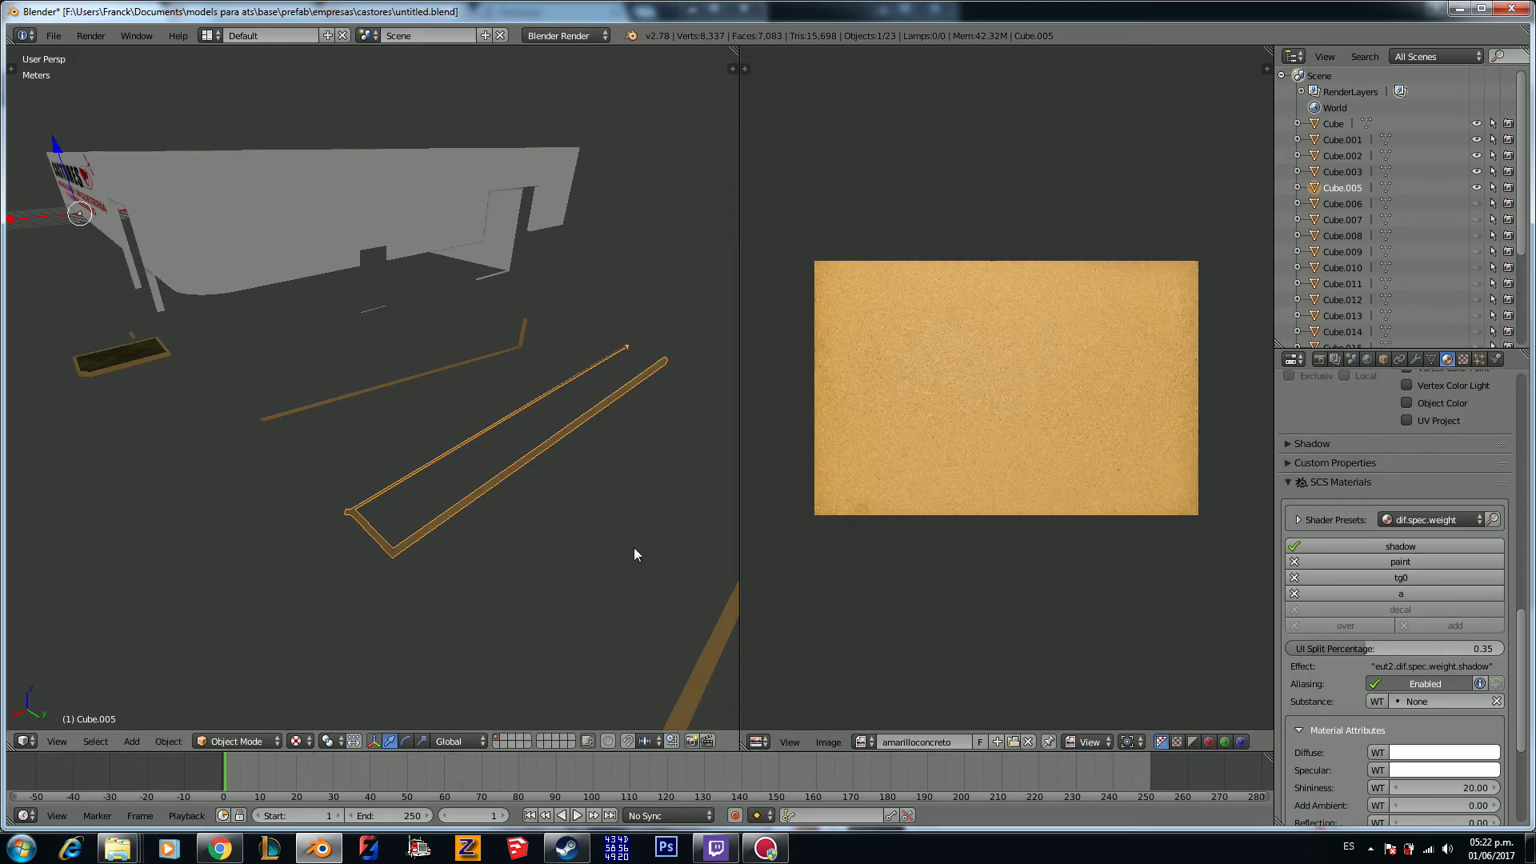
Step: Unhide Cube.006, the pair of small cylinders near the building, and select it in place of Cube.005
key("a")
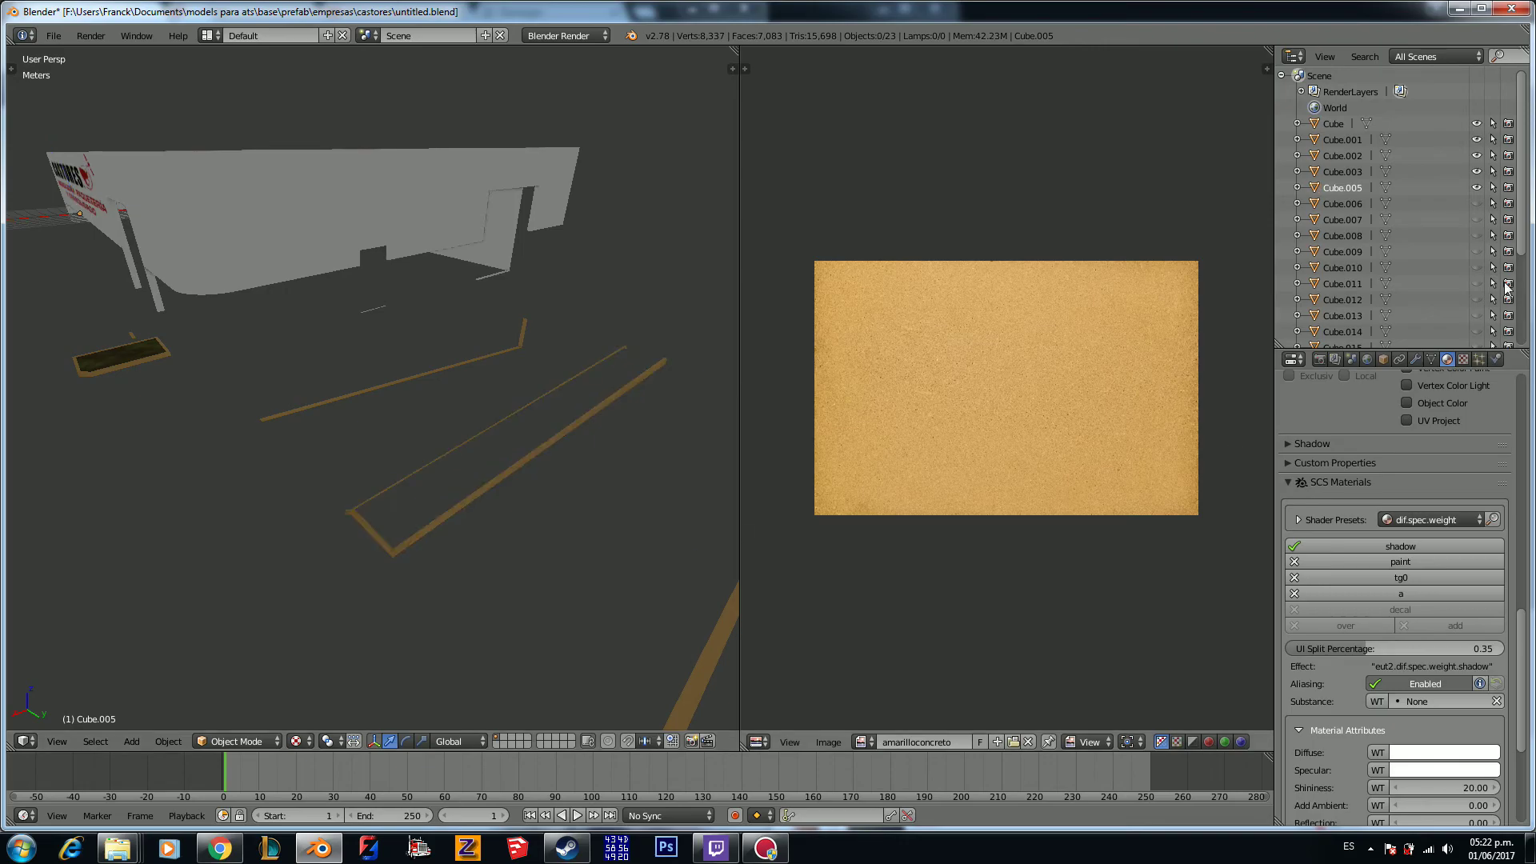
left_click(1324, 205)
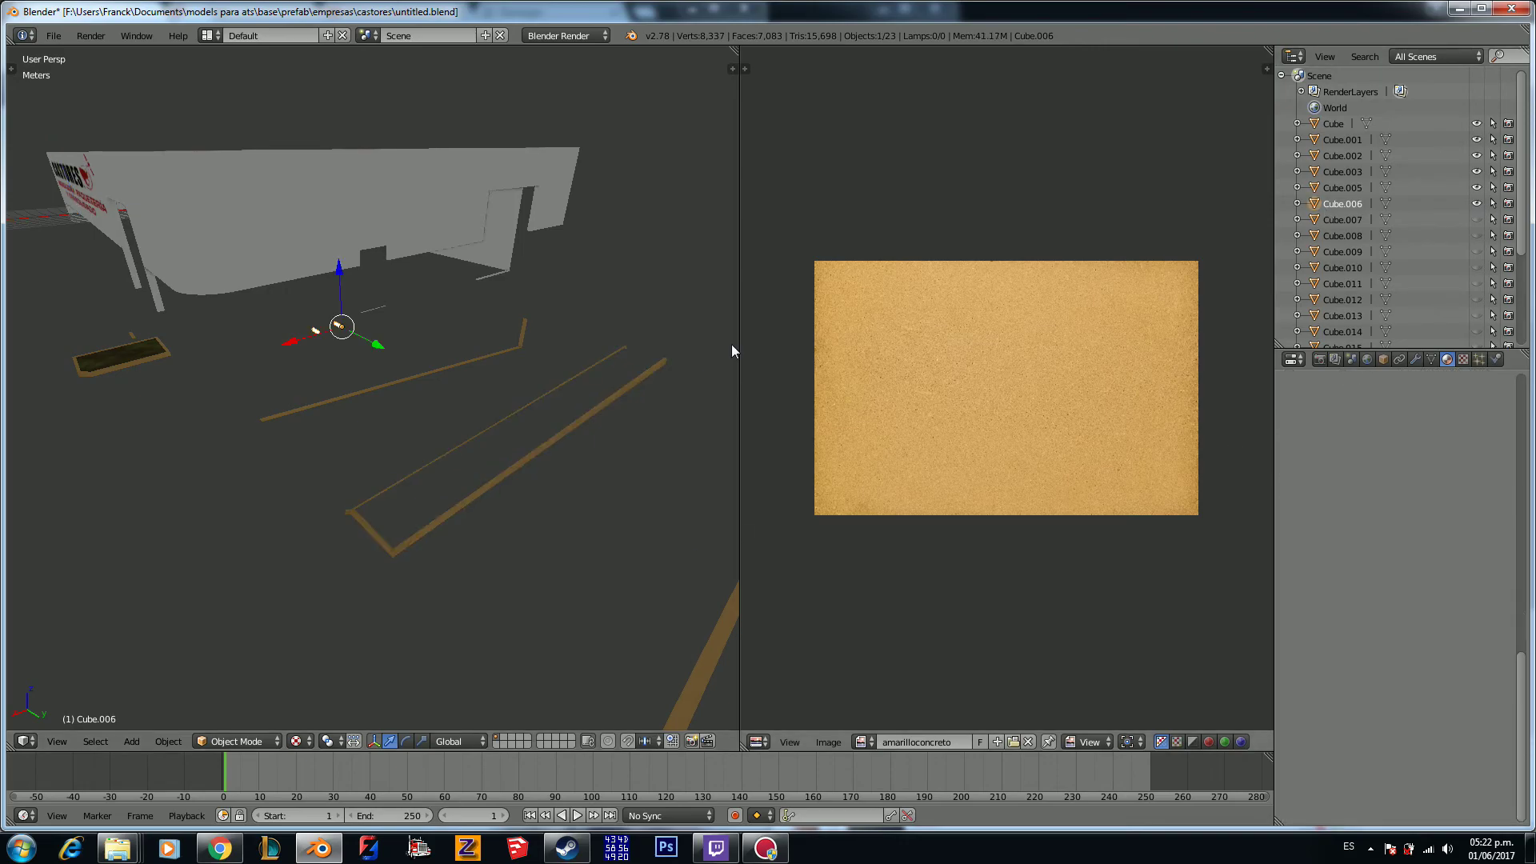
key("KP_Decimal")
middle_click_drag(463, 386, 472, 401)
scroll(480, 403, "up", 5)
scroll(480, 403, "down", 5)
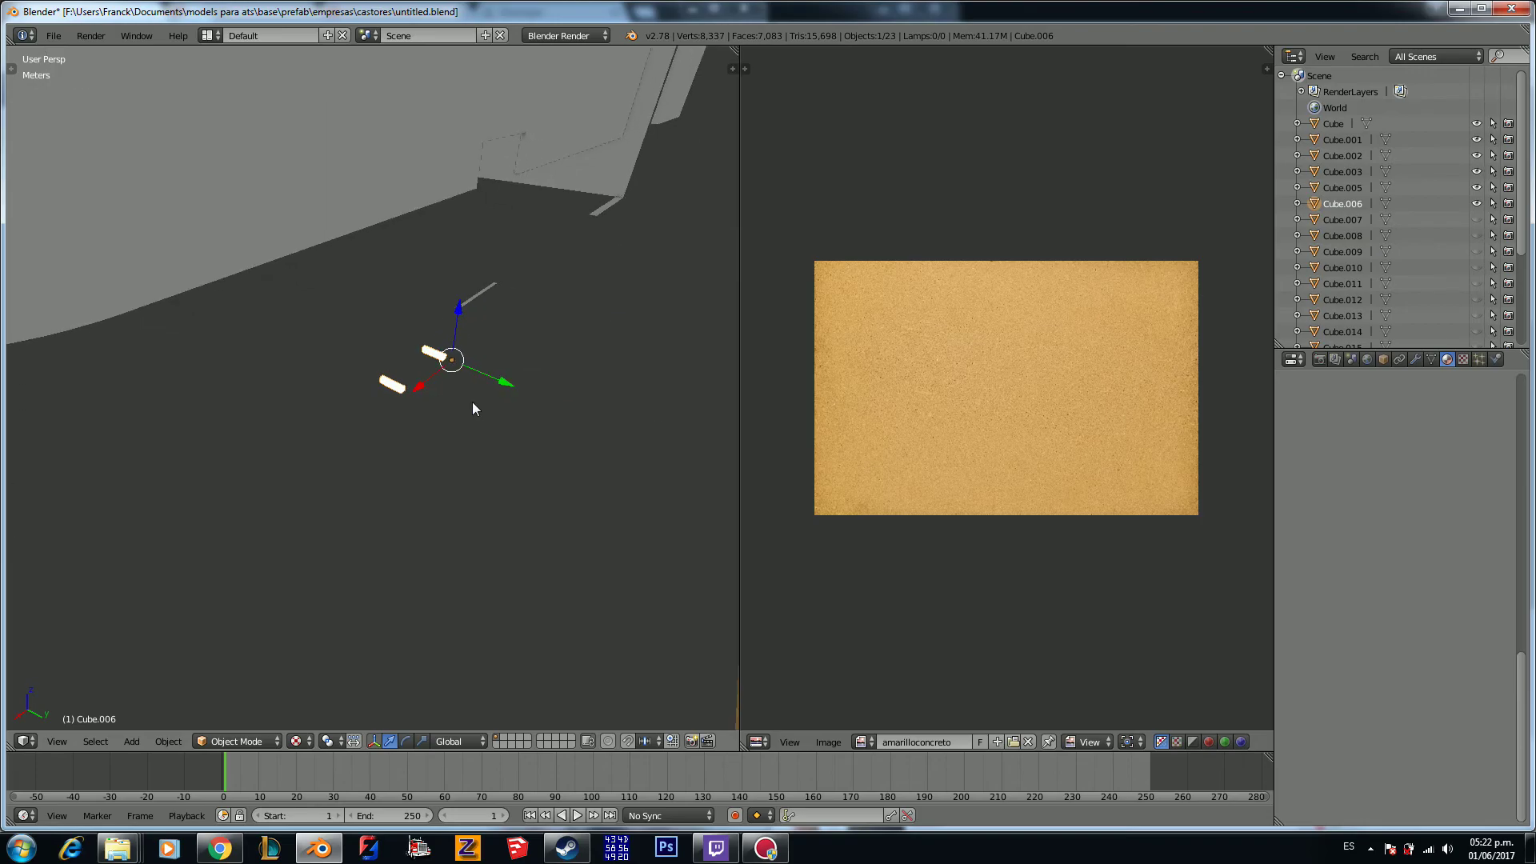
scroll(1356, 525, "up", 5)
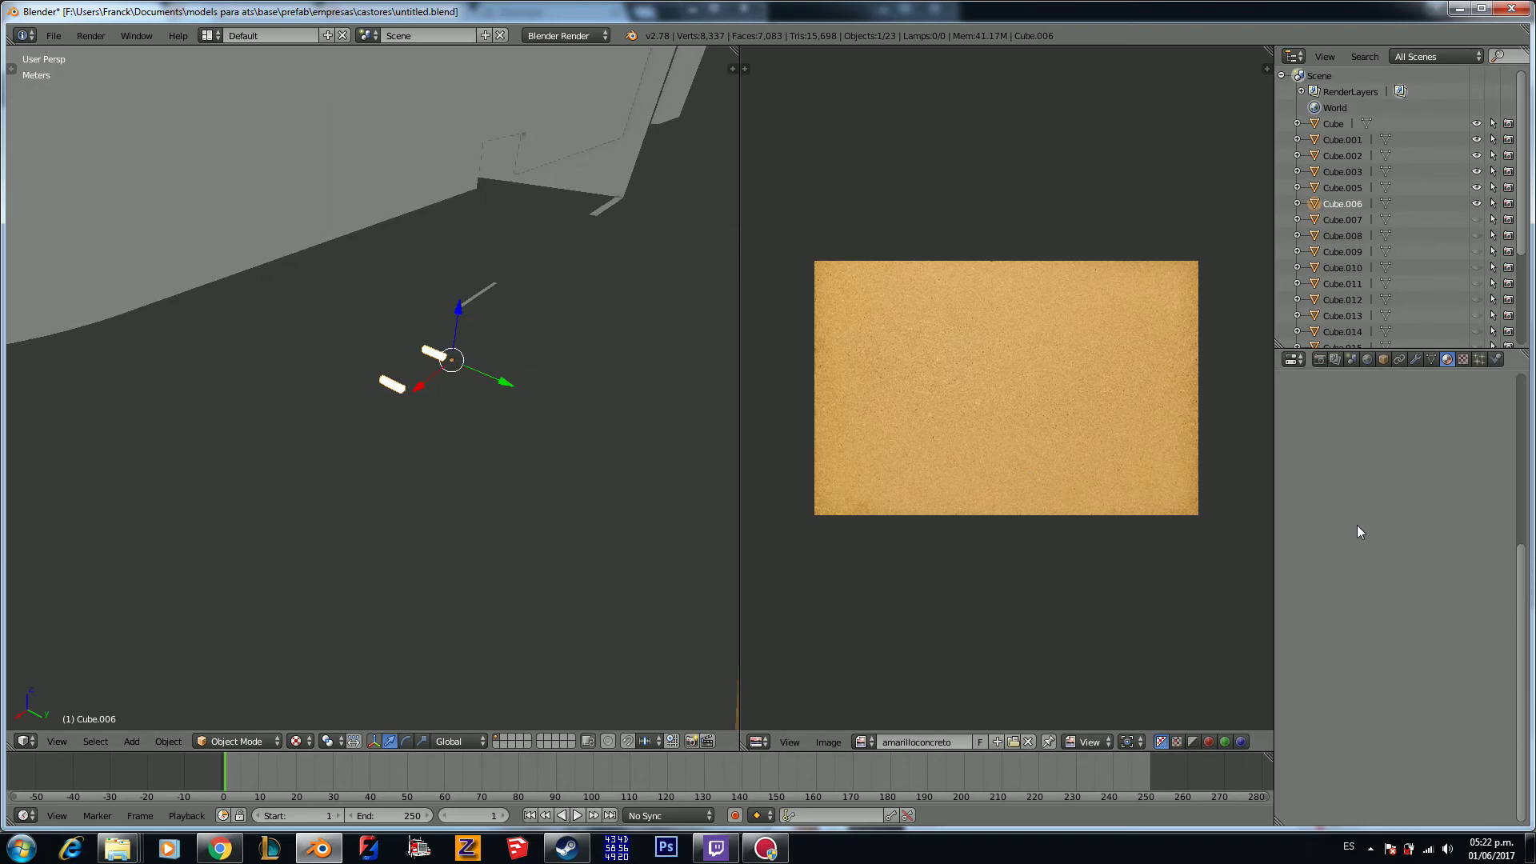
scroll(1357, 524, "up", 2)
Step: Create a new material on Cube.006 and rename it
left_click(1317, 465)
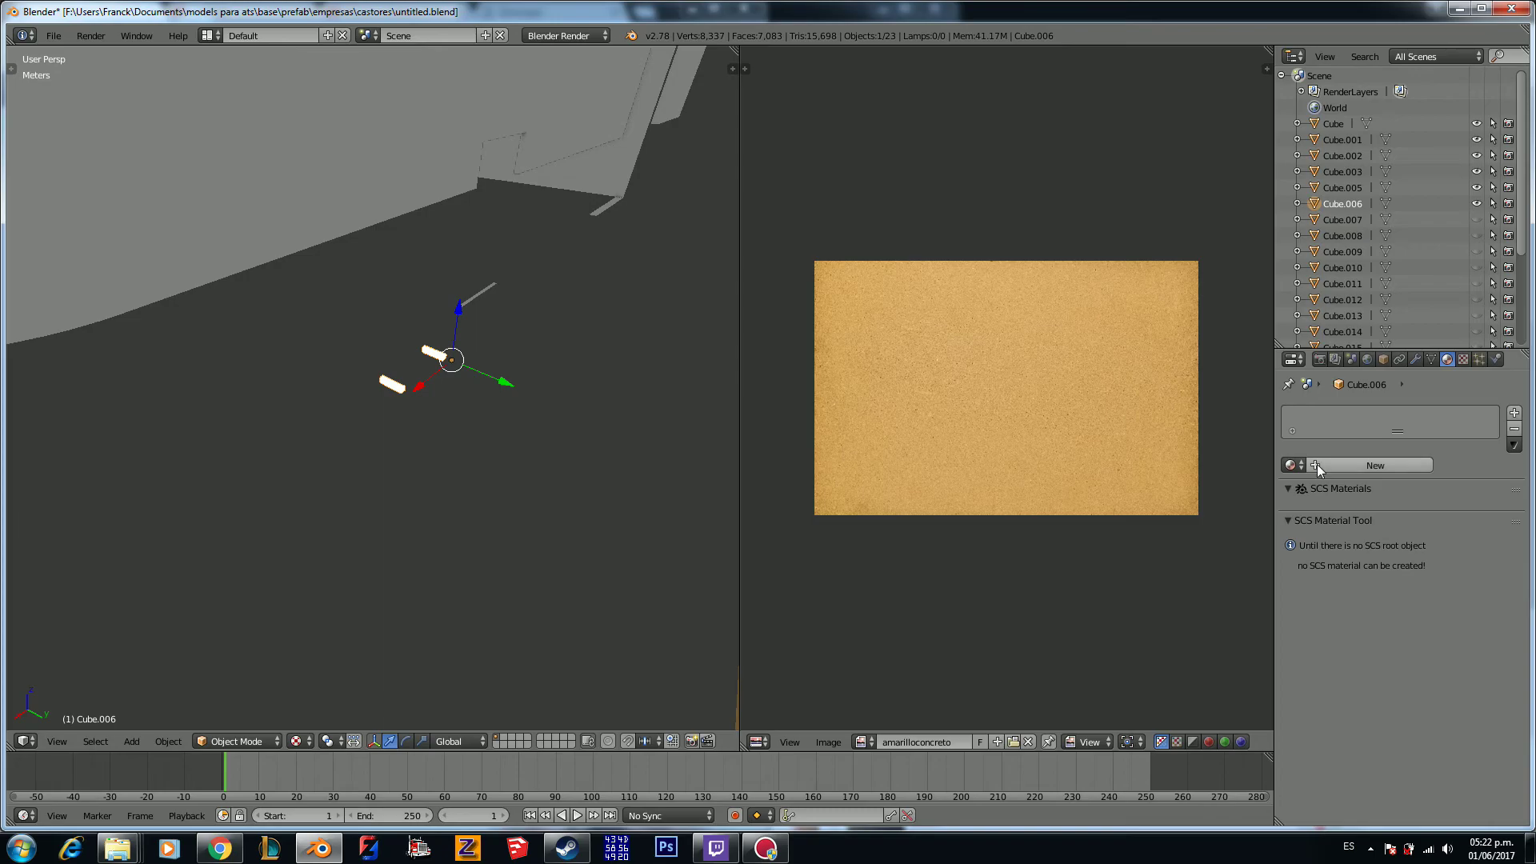
left_click(1318, 465)
key("BackSpace")
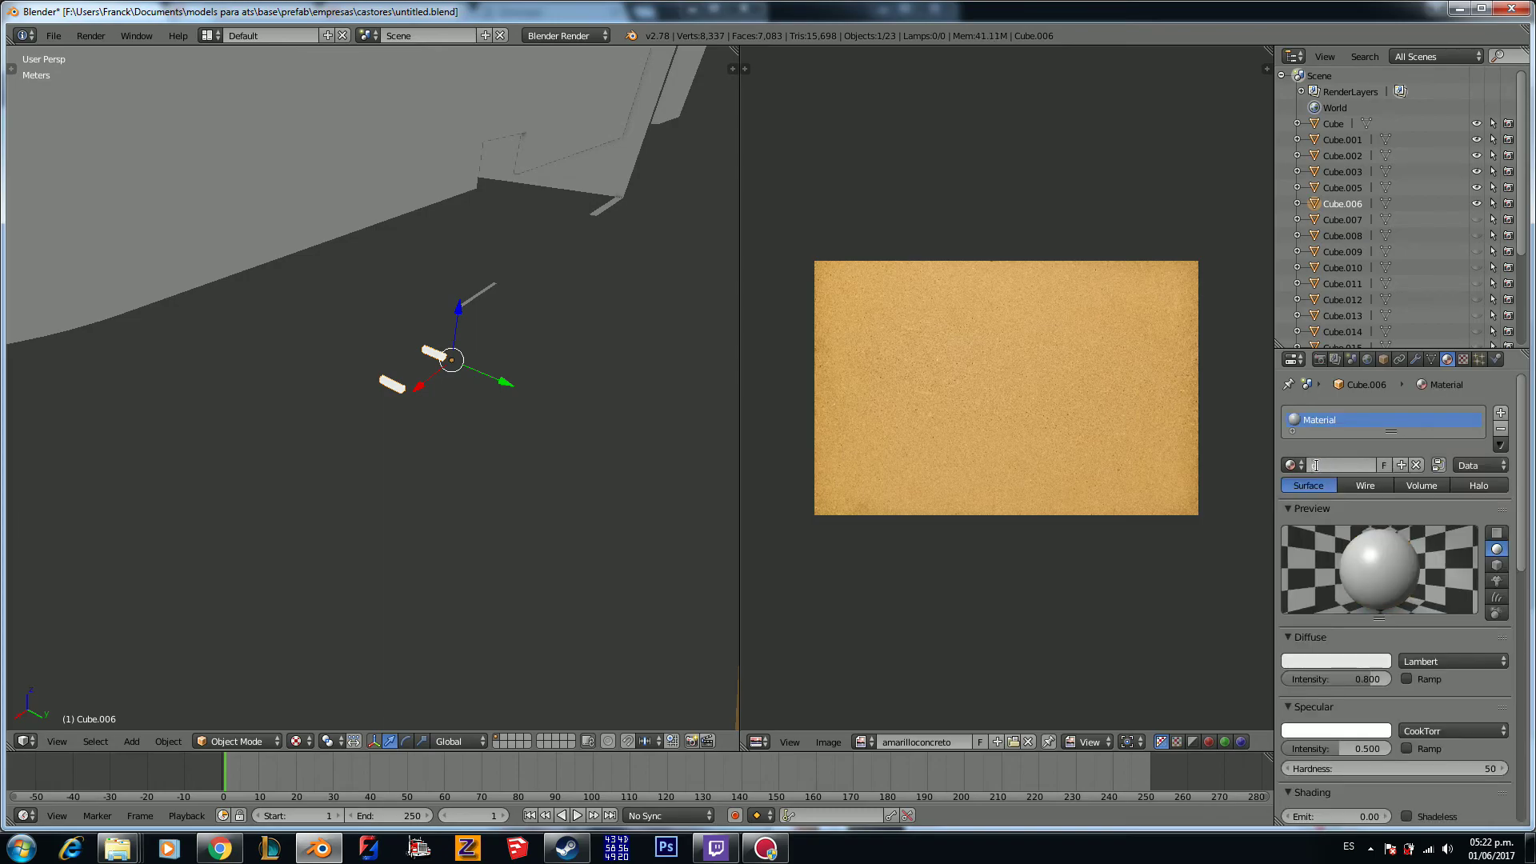
key("Return")
scroll(1334, 481, "down", 10)
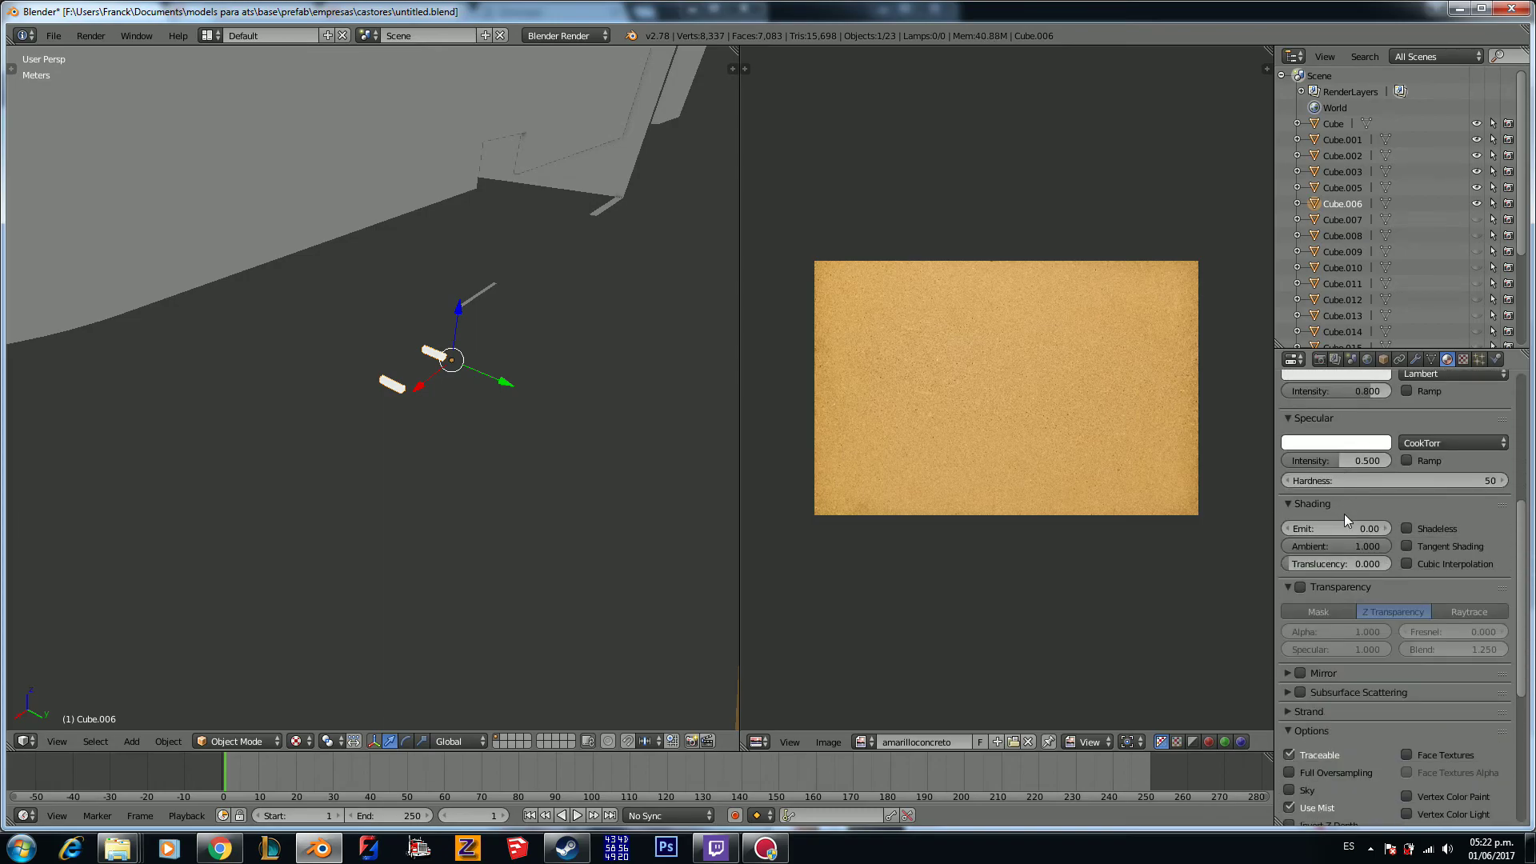
scroll(1353, 541, "down", 3)
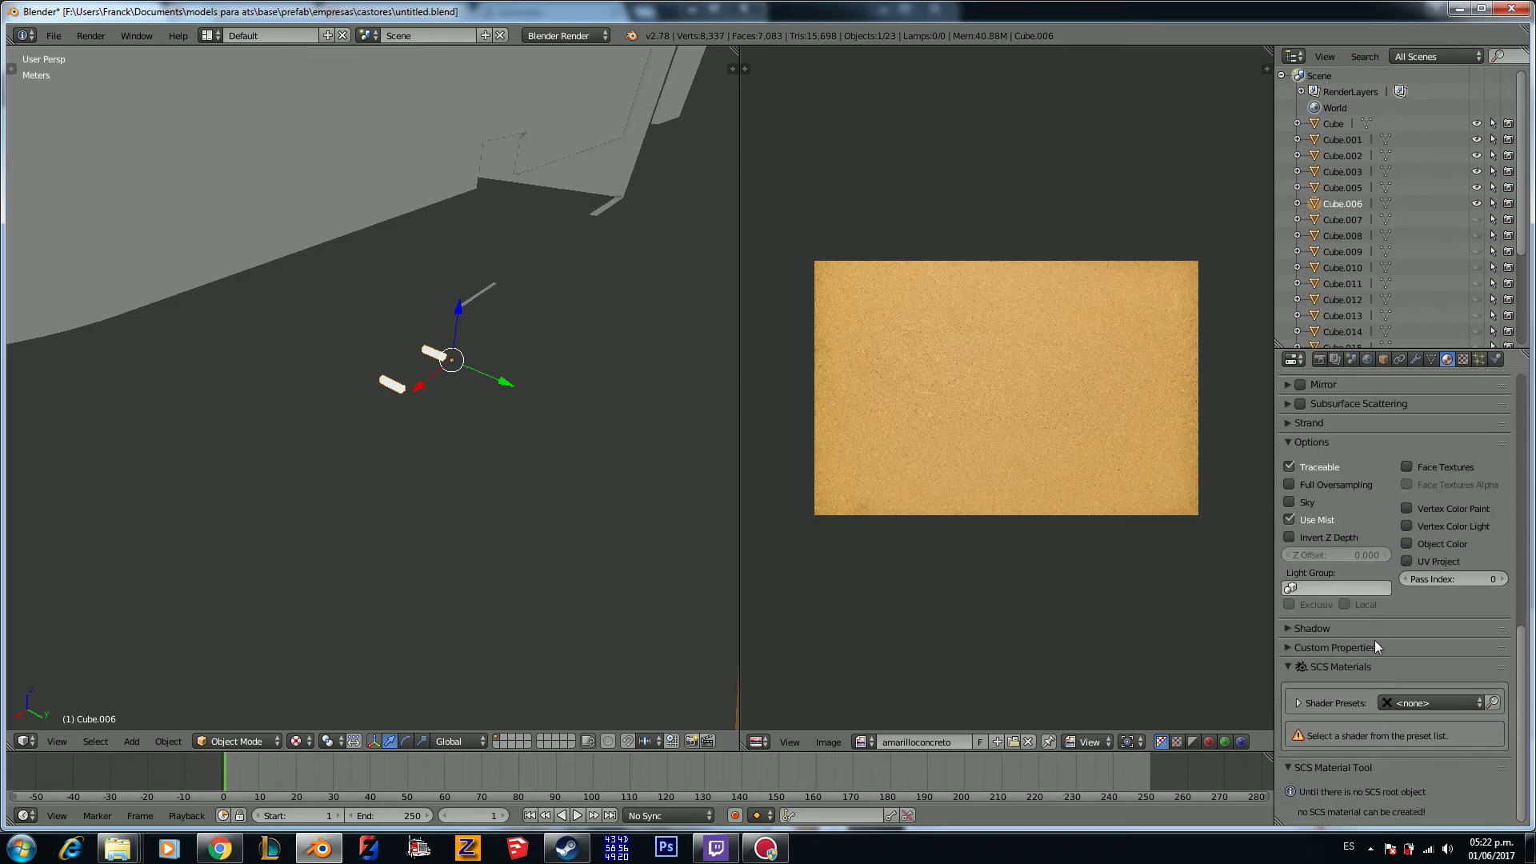
Step: Apply the dif.spec.add.env.nofresnel shader preset to Cube.006's material and add the missing vertex colors to the object
left_click(1408, 702)
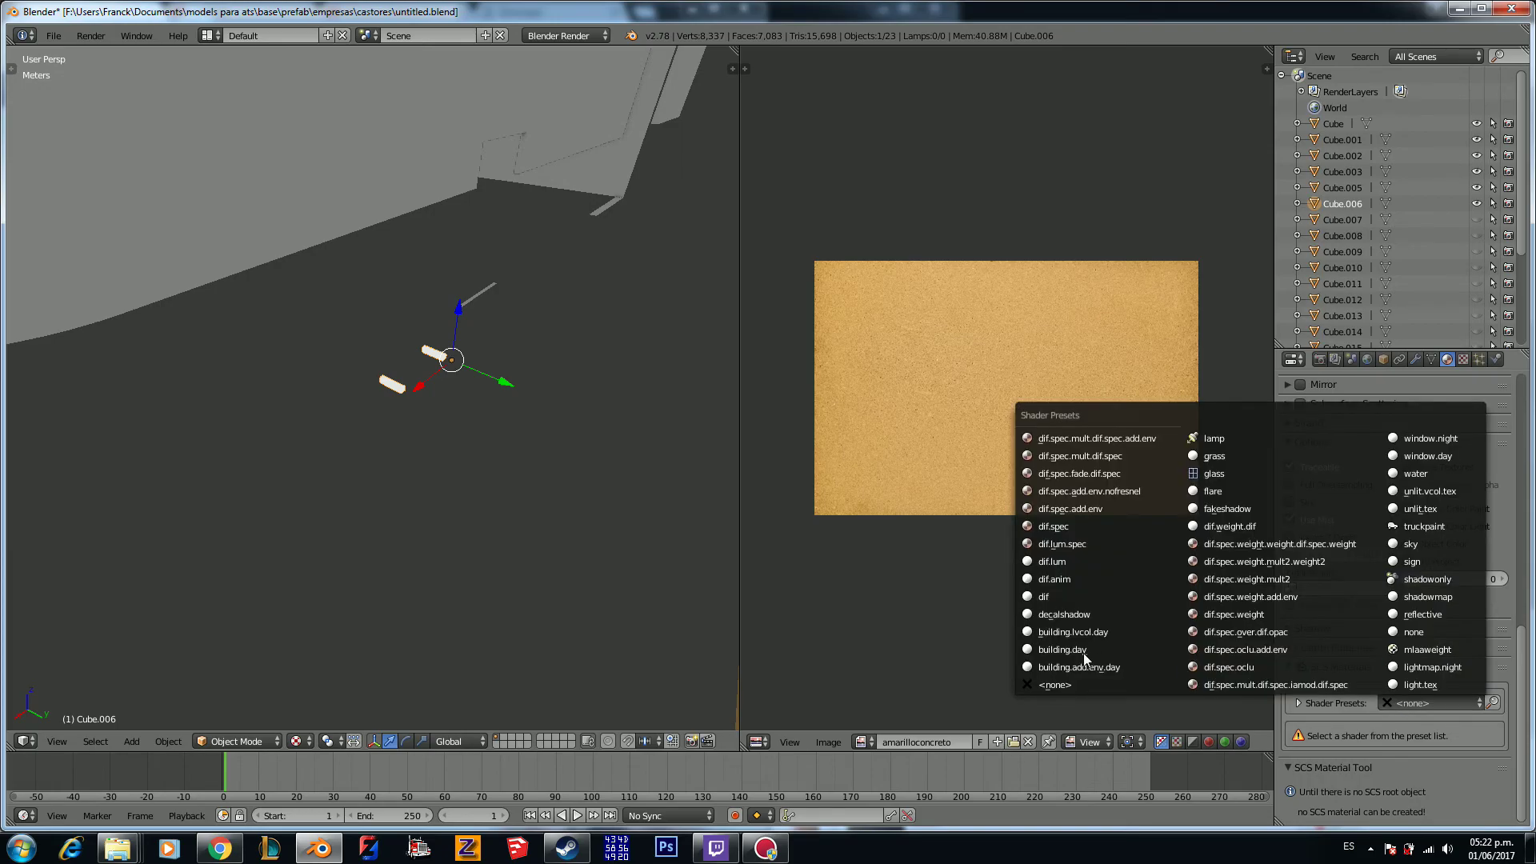
left_click(1112, 494)
scroll(1369, 683, "down", 2)
left_click(1369, 656)
scroll(1395, 776, "down", 1)
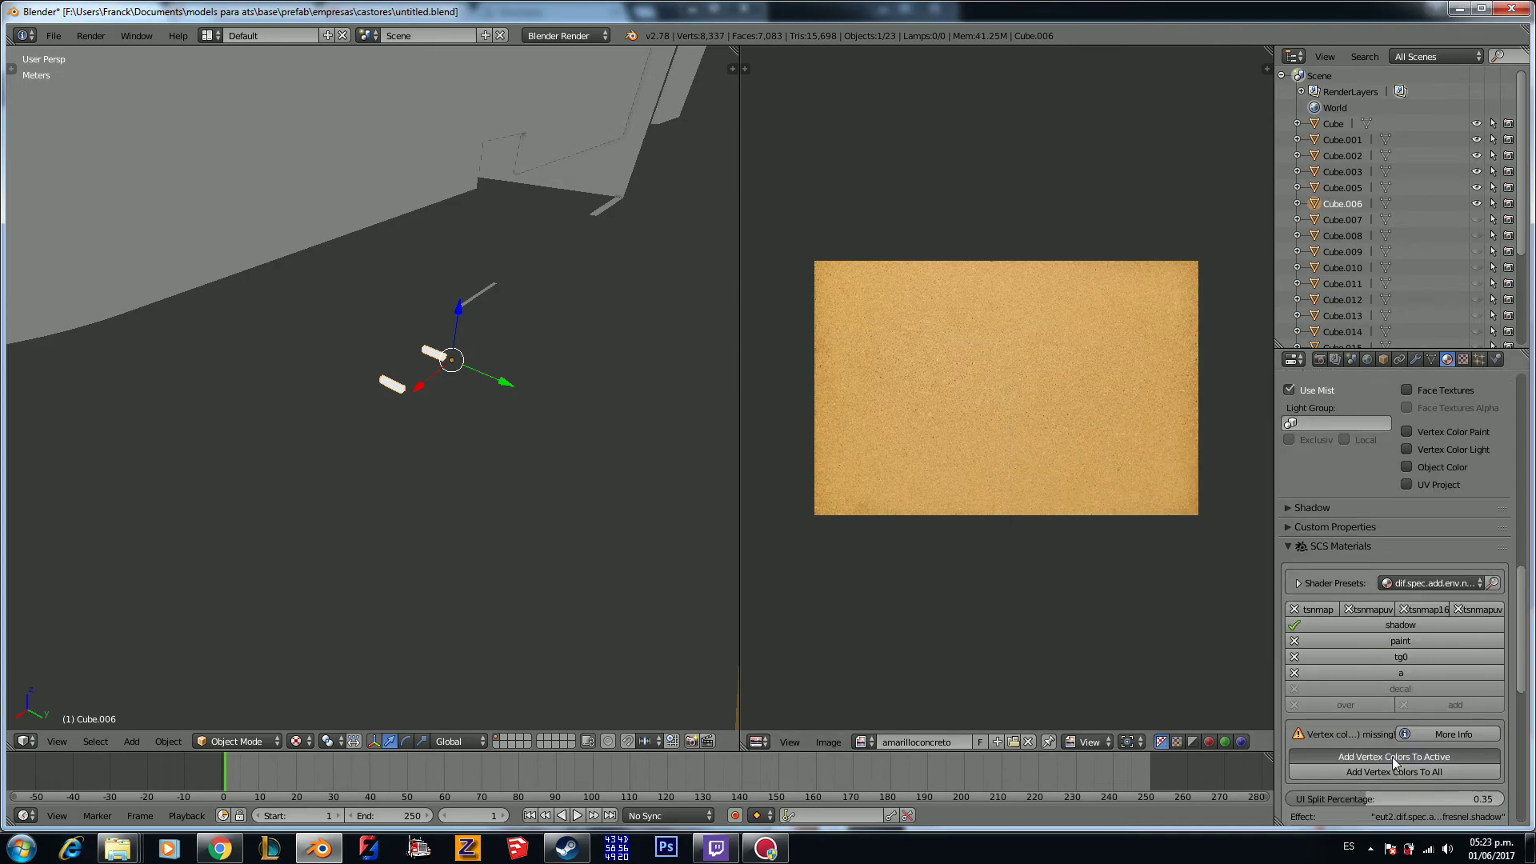
left_click(1392, 757)
scroll(1435, 741, "down", 8)
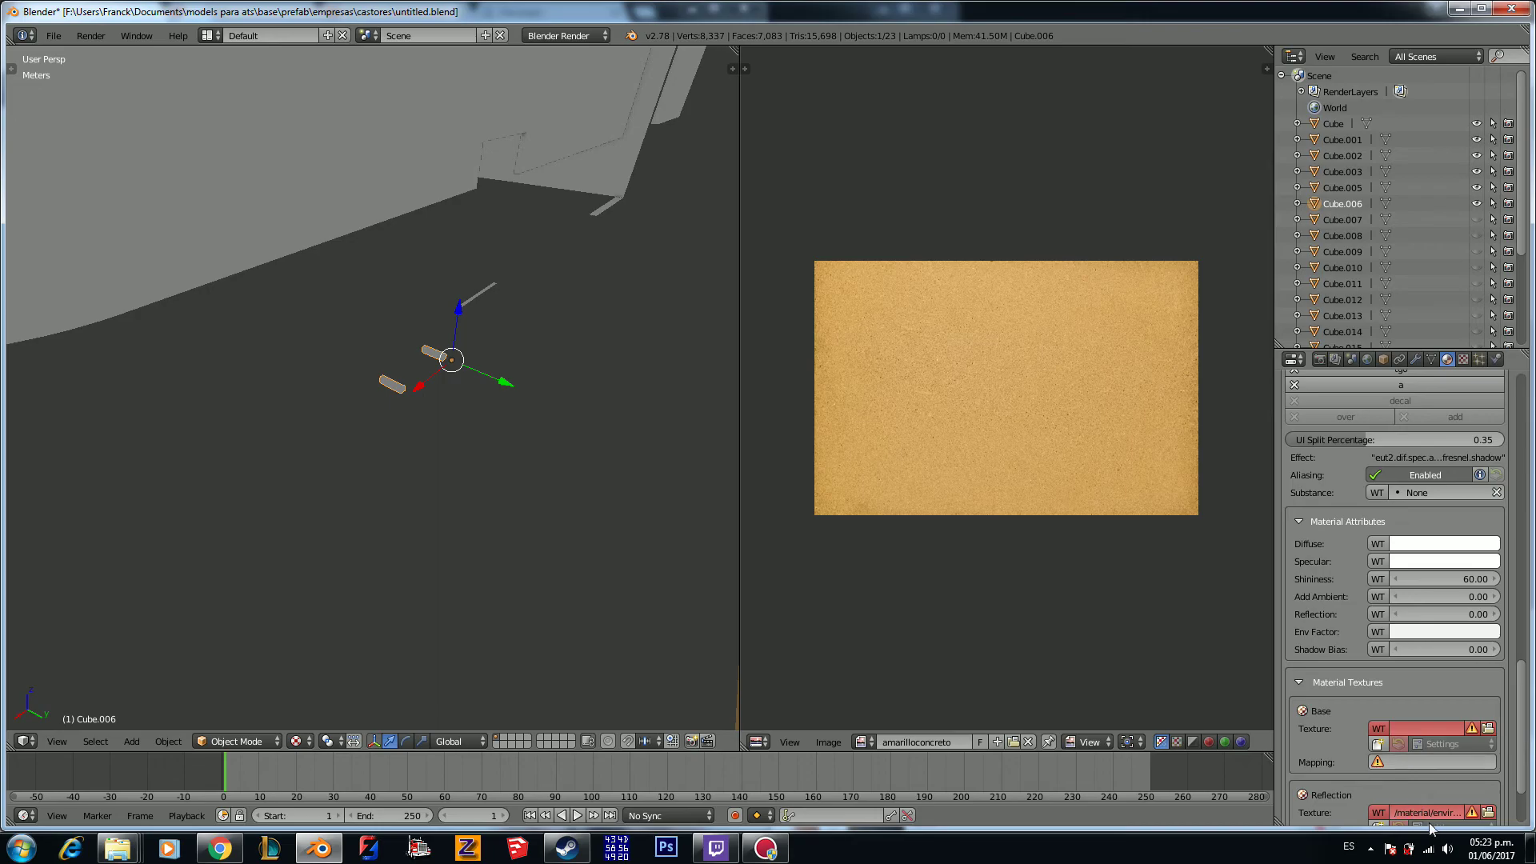
Step: Load gris.tga from the castores folder as the base texture of Cube.006's material
left_click(1487, 729)
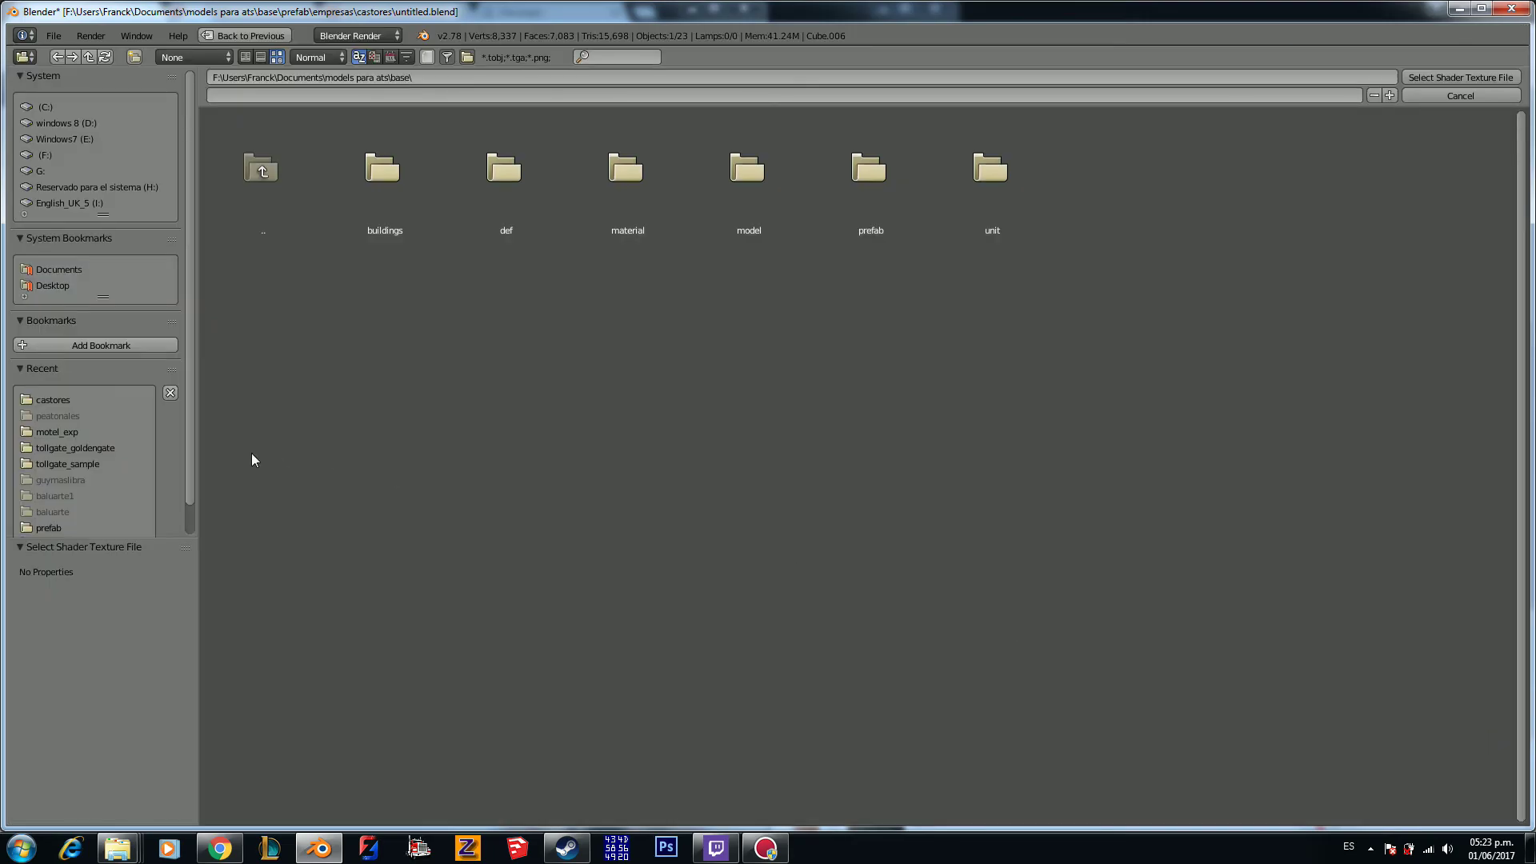
left_click(76, 403)
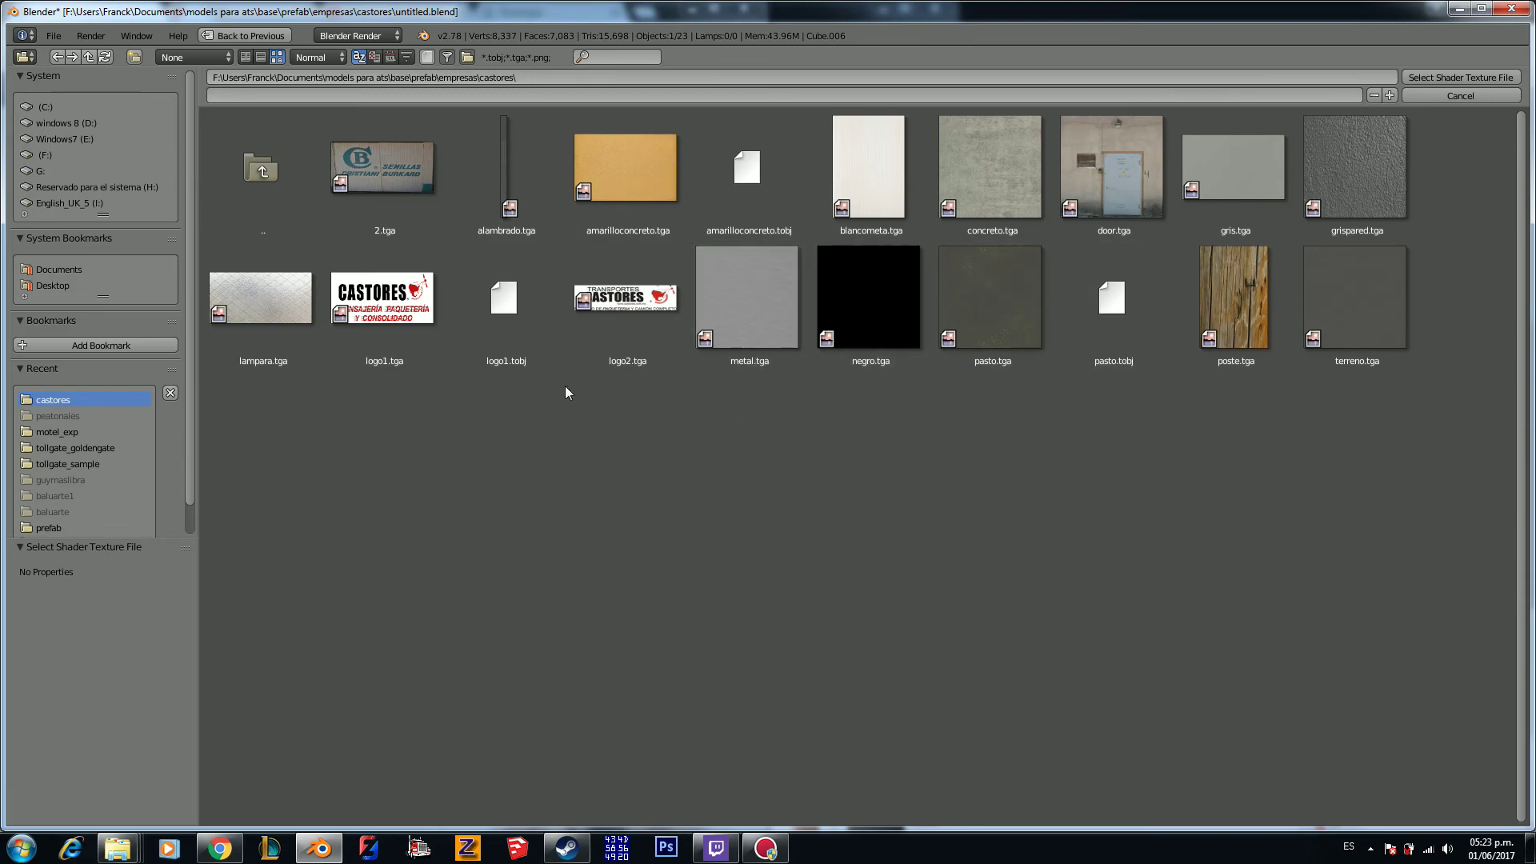
double_click(1246, 189)
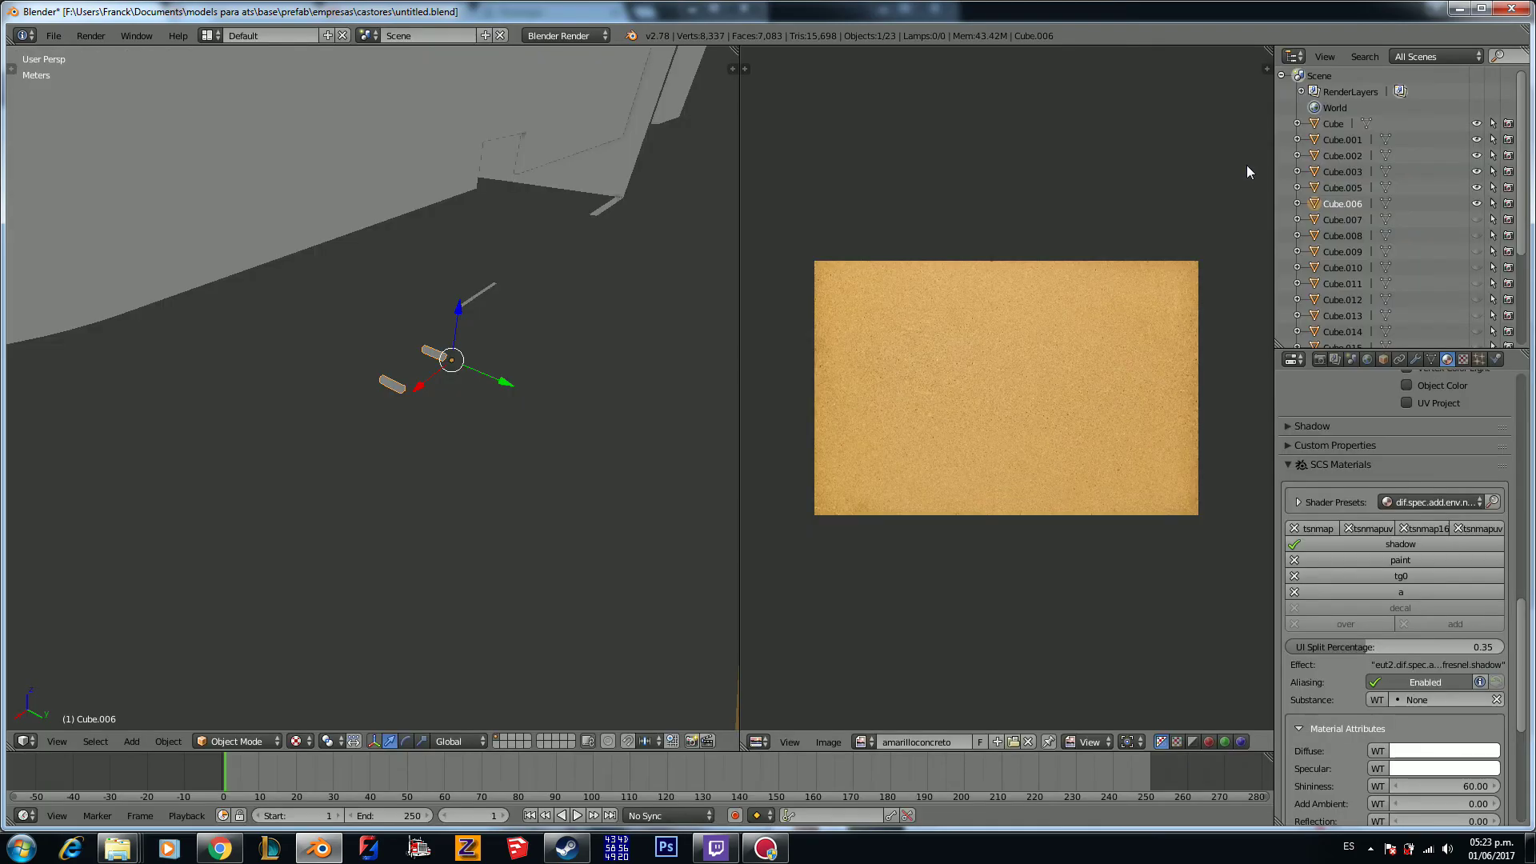
Step: Create the TOBJ file for Cube.006's base texture and open its U and V repeat settings
scroll(1364, 671, "down", 4)
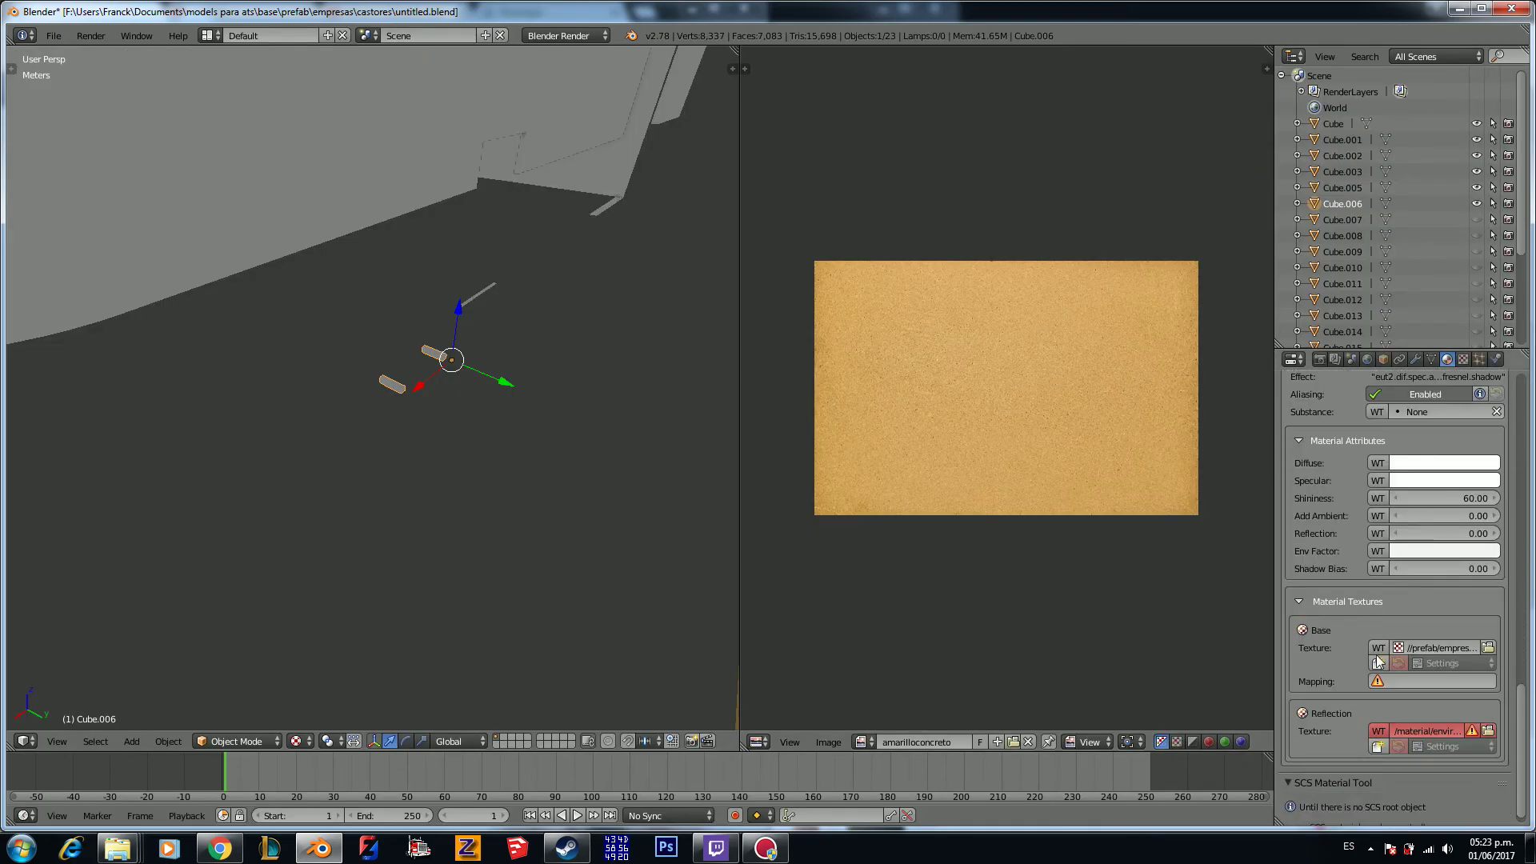
left_click(1379, 663)
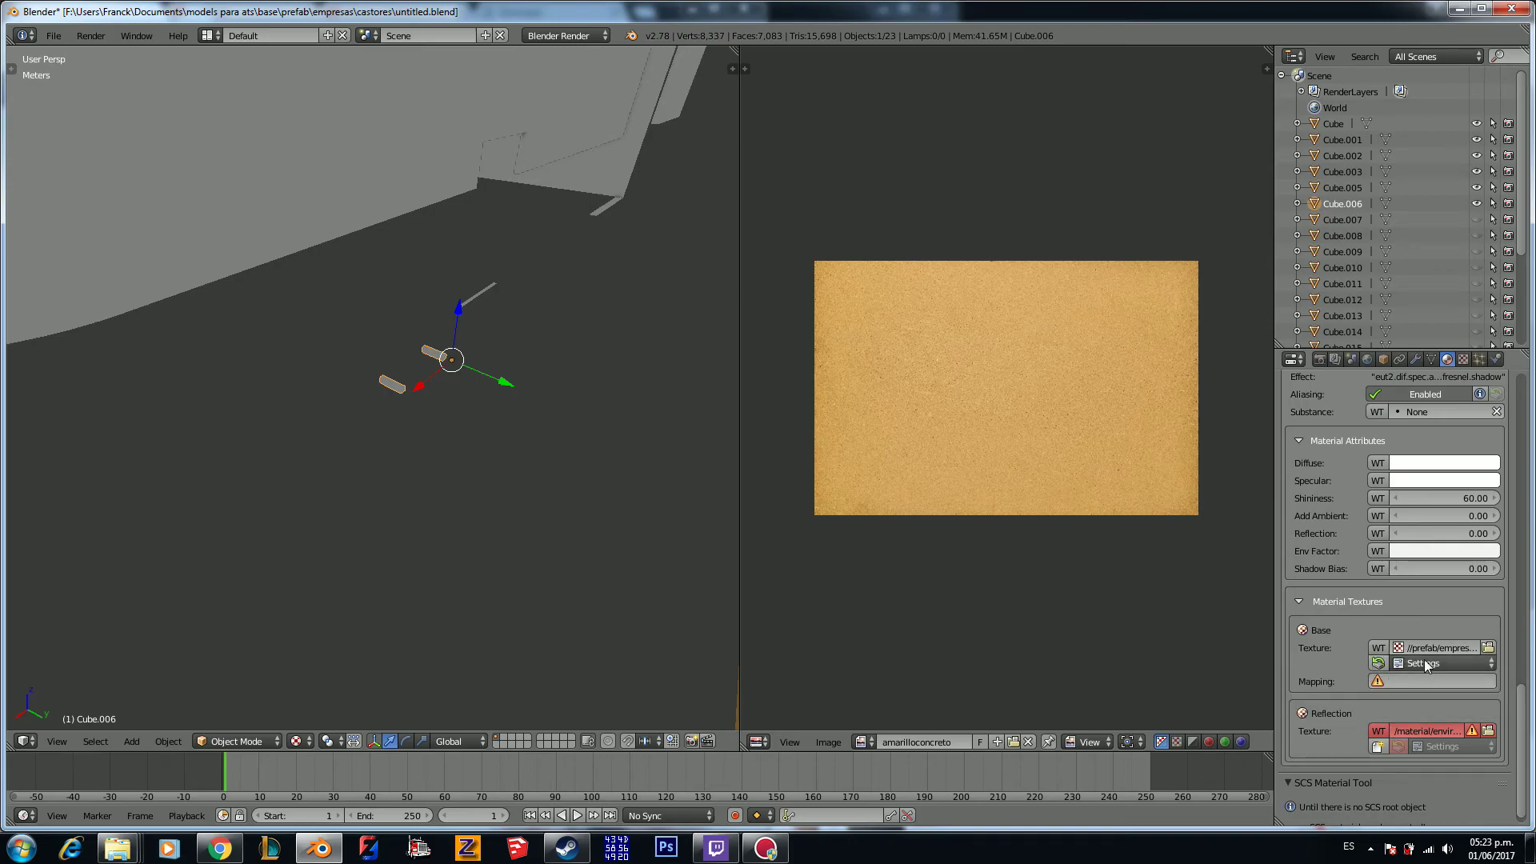
left_click(1421, 663)
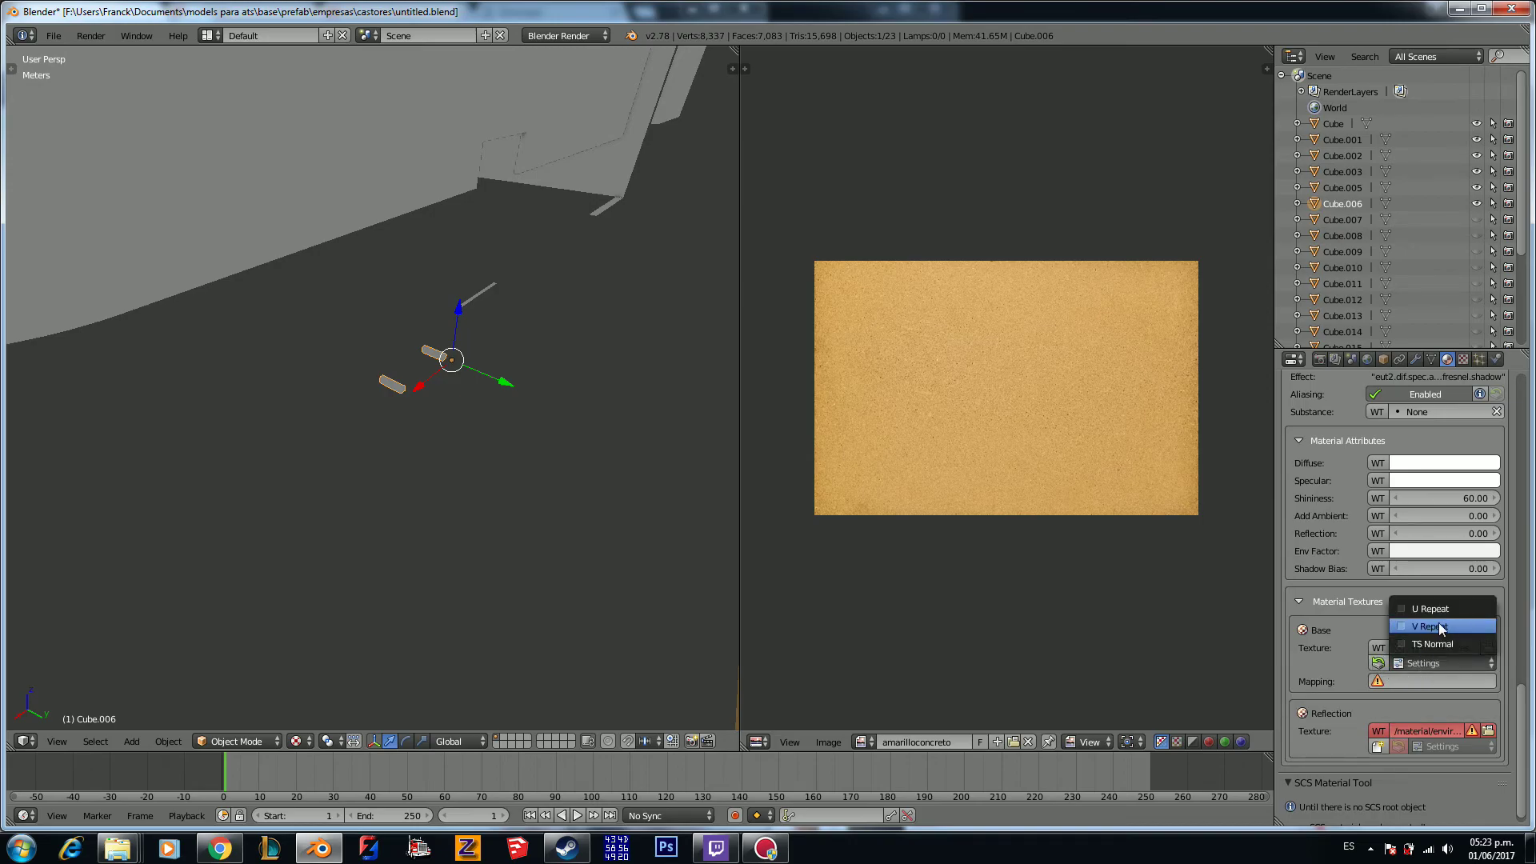
left_click(1408, 667)
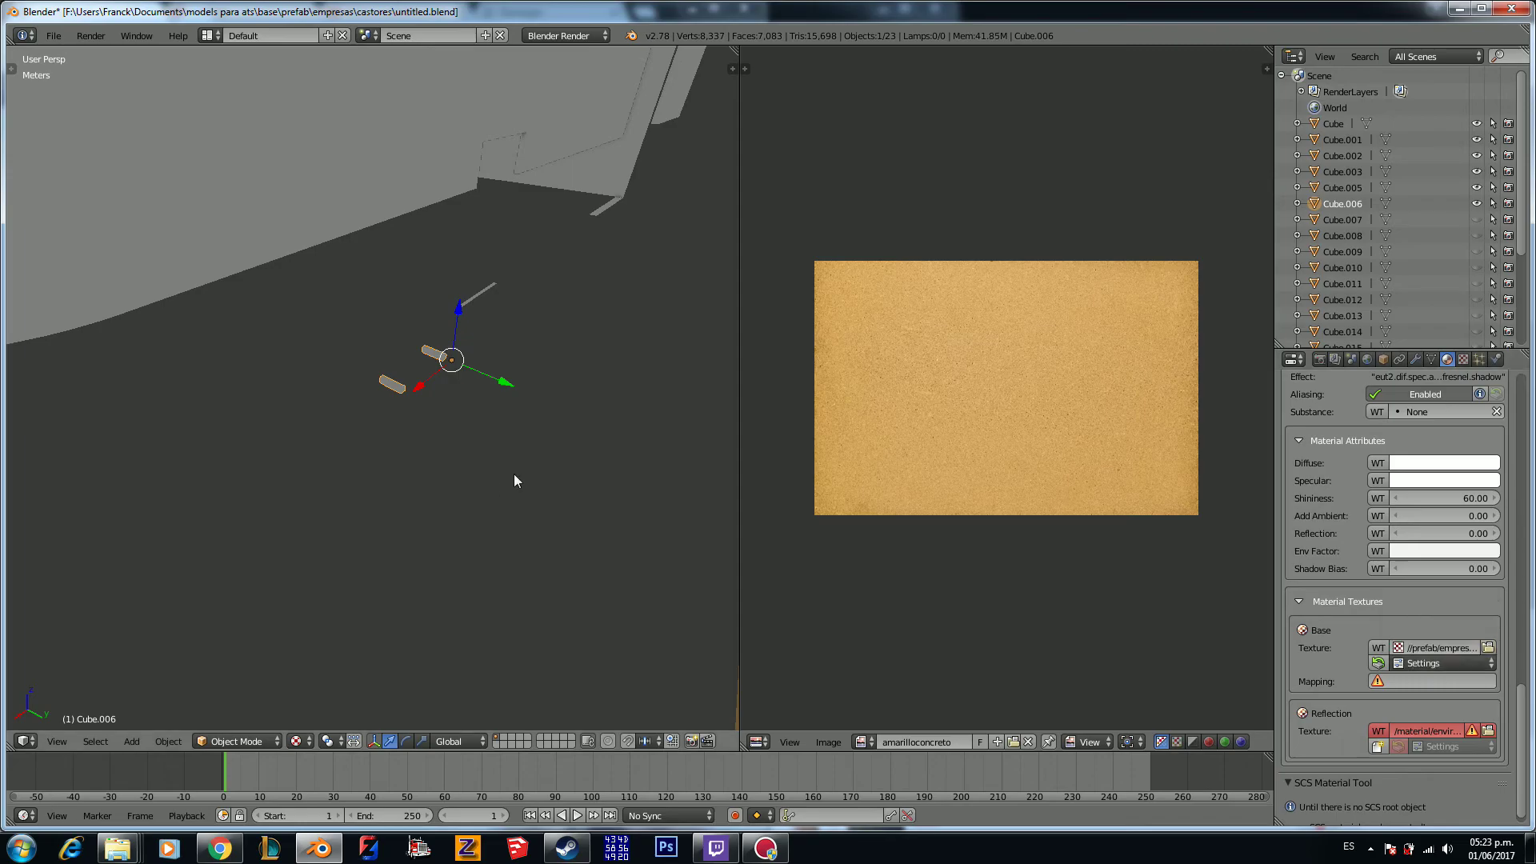
Step: Unwrap all faces of Cube.006 with Smart UV Project, keeping the 66.00 angle limit
key("Tab")
key("a")
key("a")
key("u")
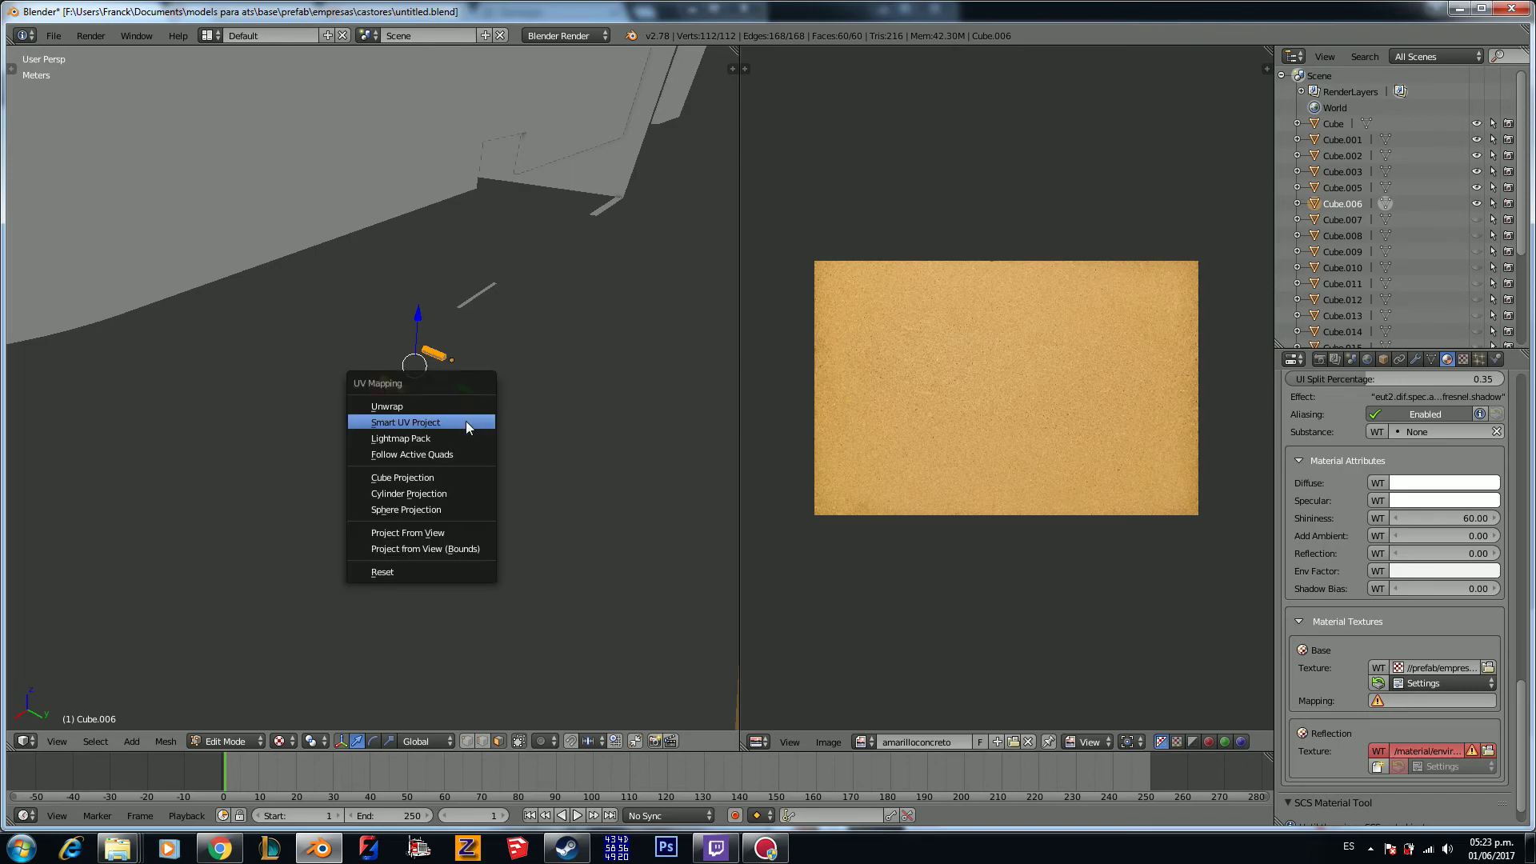
left_click(466, 420)
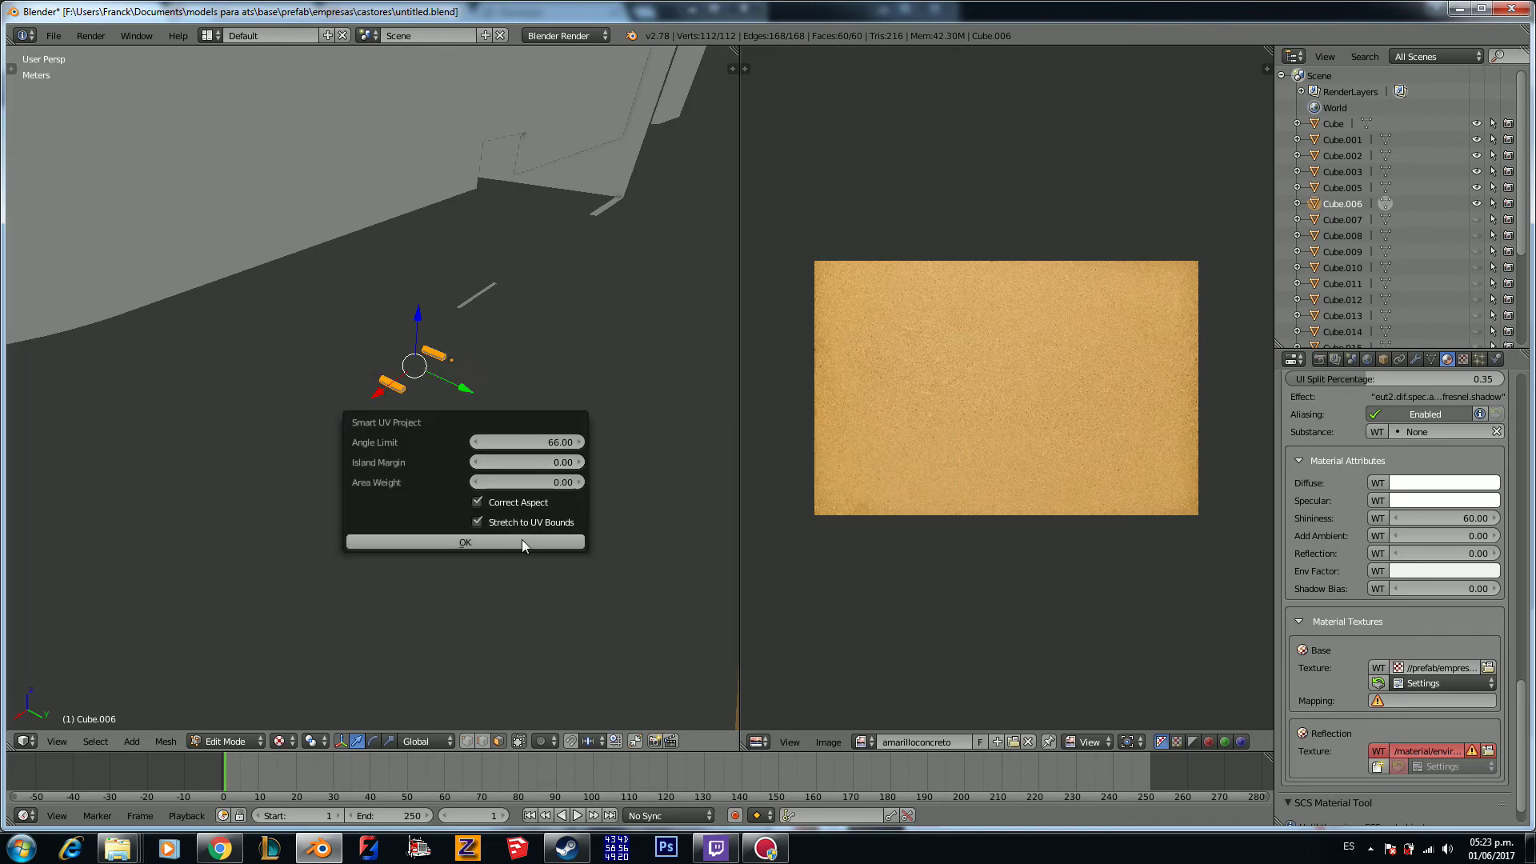
left_click(521, 541)
Step: Assign the gris image to Cube.006's UV layout and return to Object Mode
left_click(933, 741)
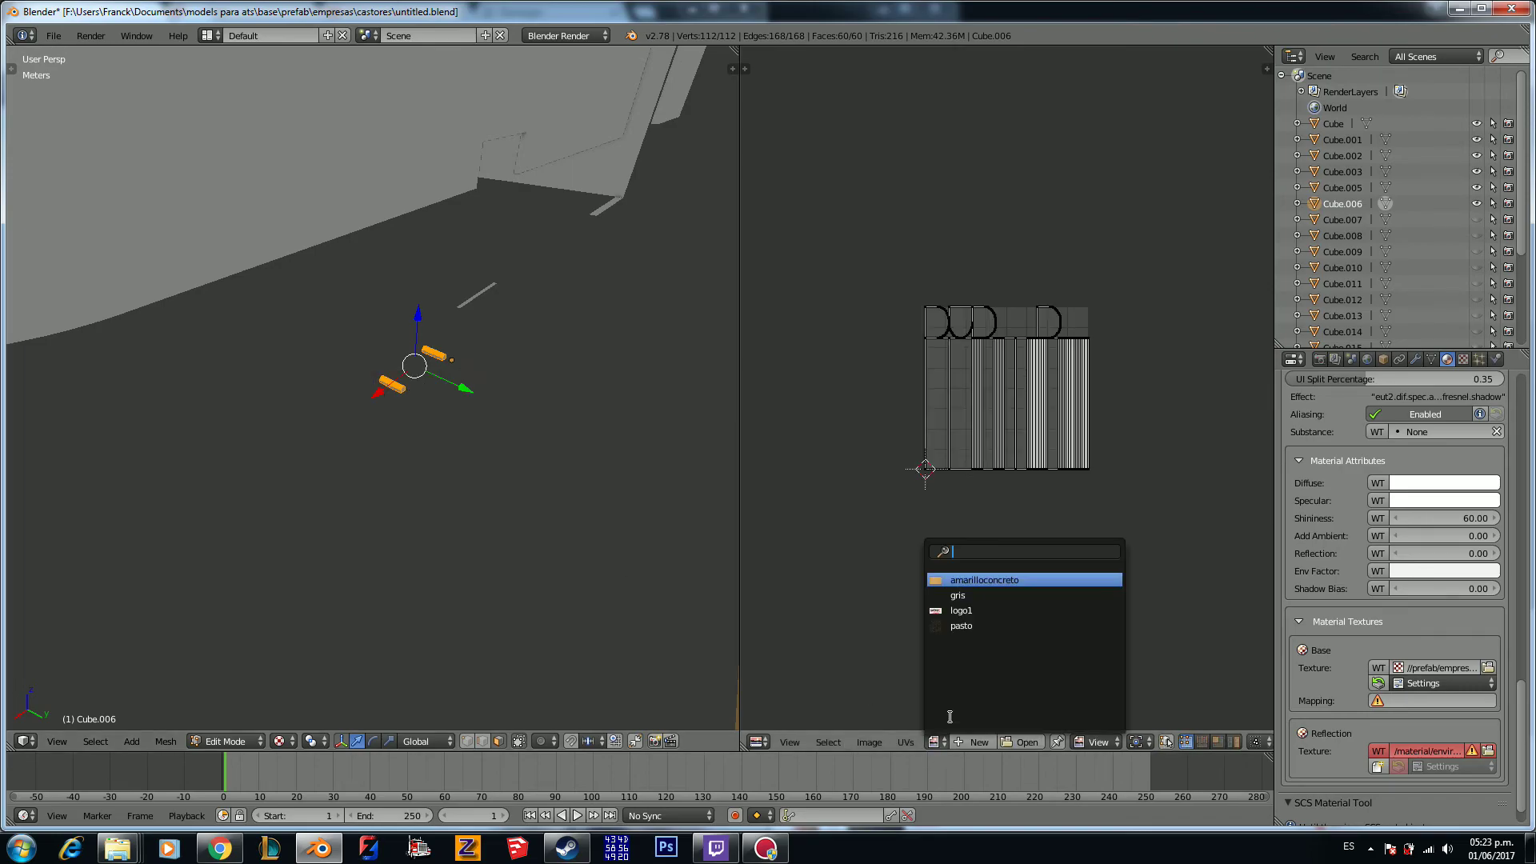
left_click(973, 602)
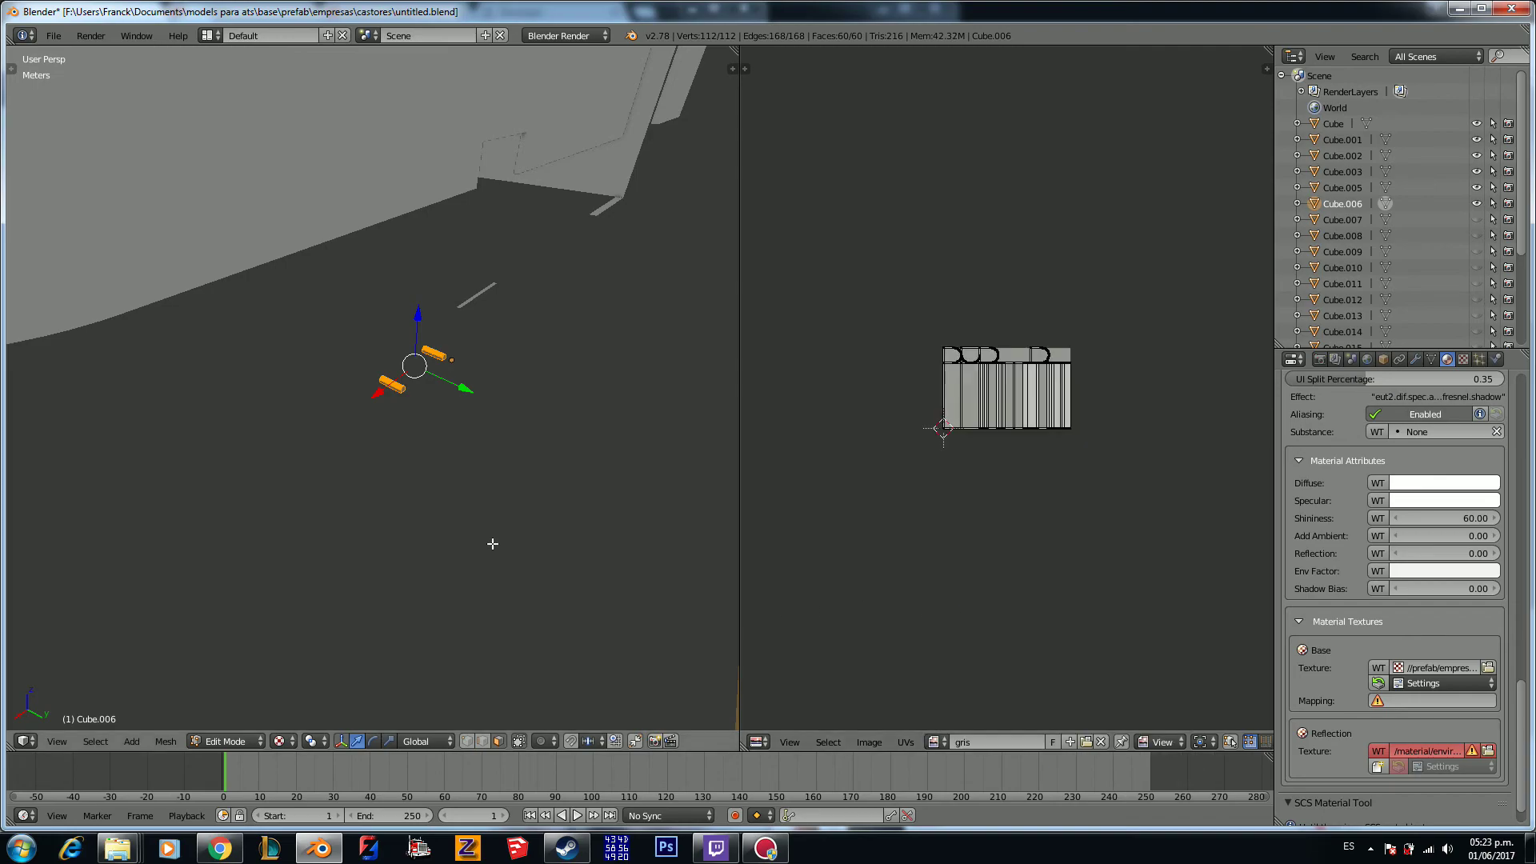
key("a")
key("Tab")
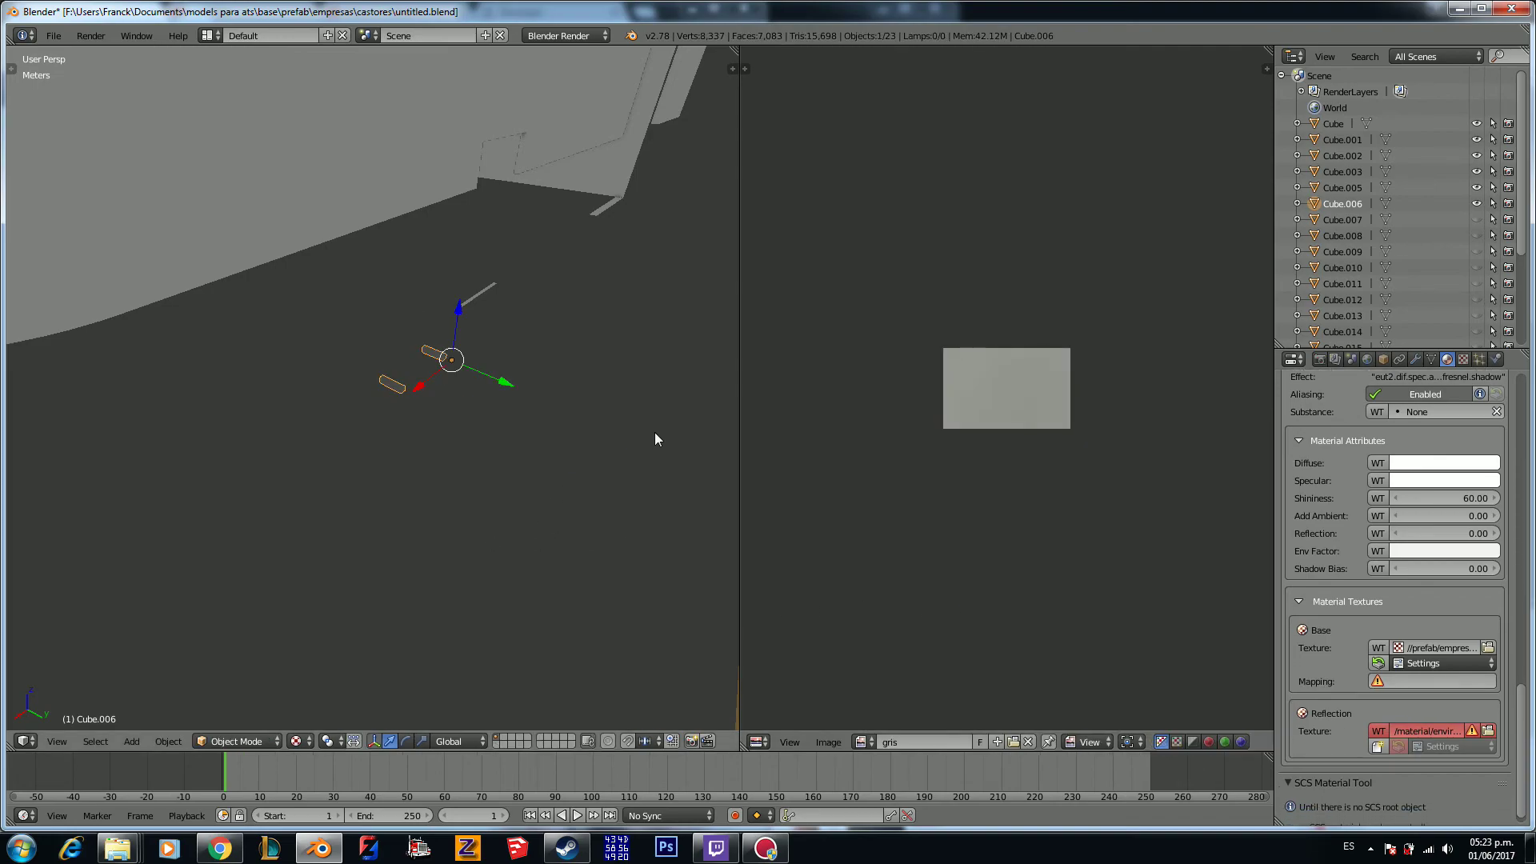
Step: Unhide Cube.007, the large ground surface around the building, and select it
left_click(1478, 218)
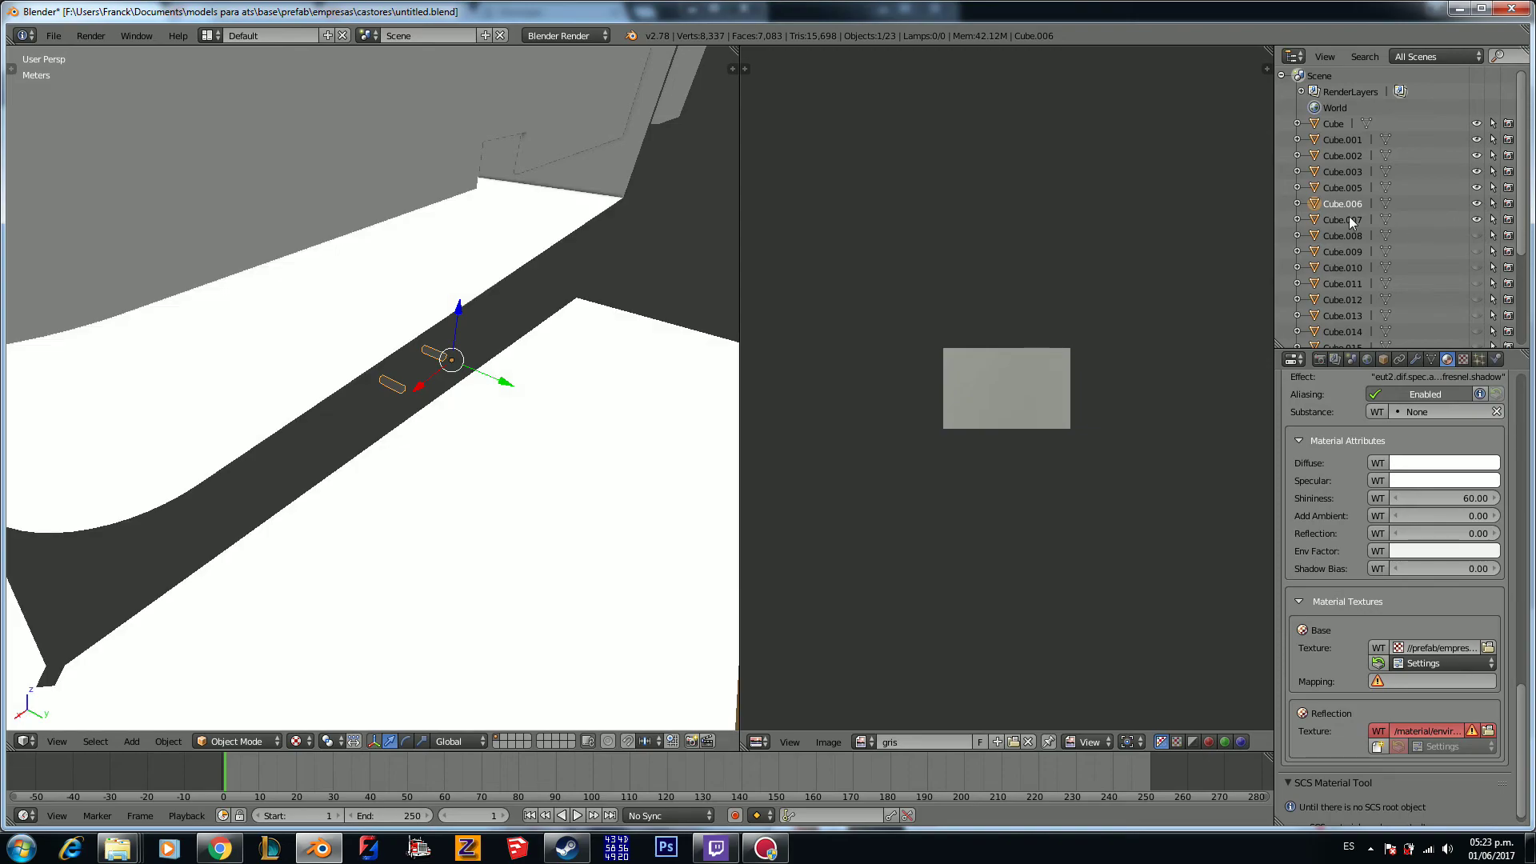
left_click(1349, 217)
scroll(547, 371, "down", 8)
scroll(480, 414, "up", 2)
scroll(479, 414, "up", 3)
mouse_move(485, 420)
middle_mouse_down()
mouse_move(522, 422)
mouse_move(469, 394)
middle_mouse_up()
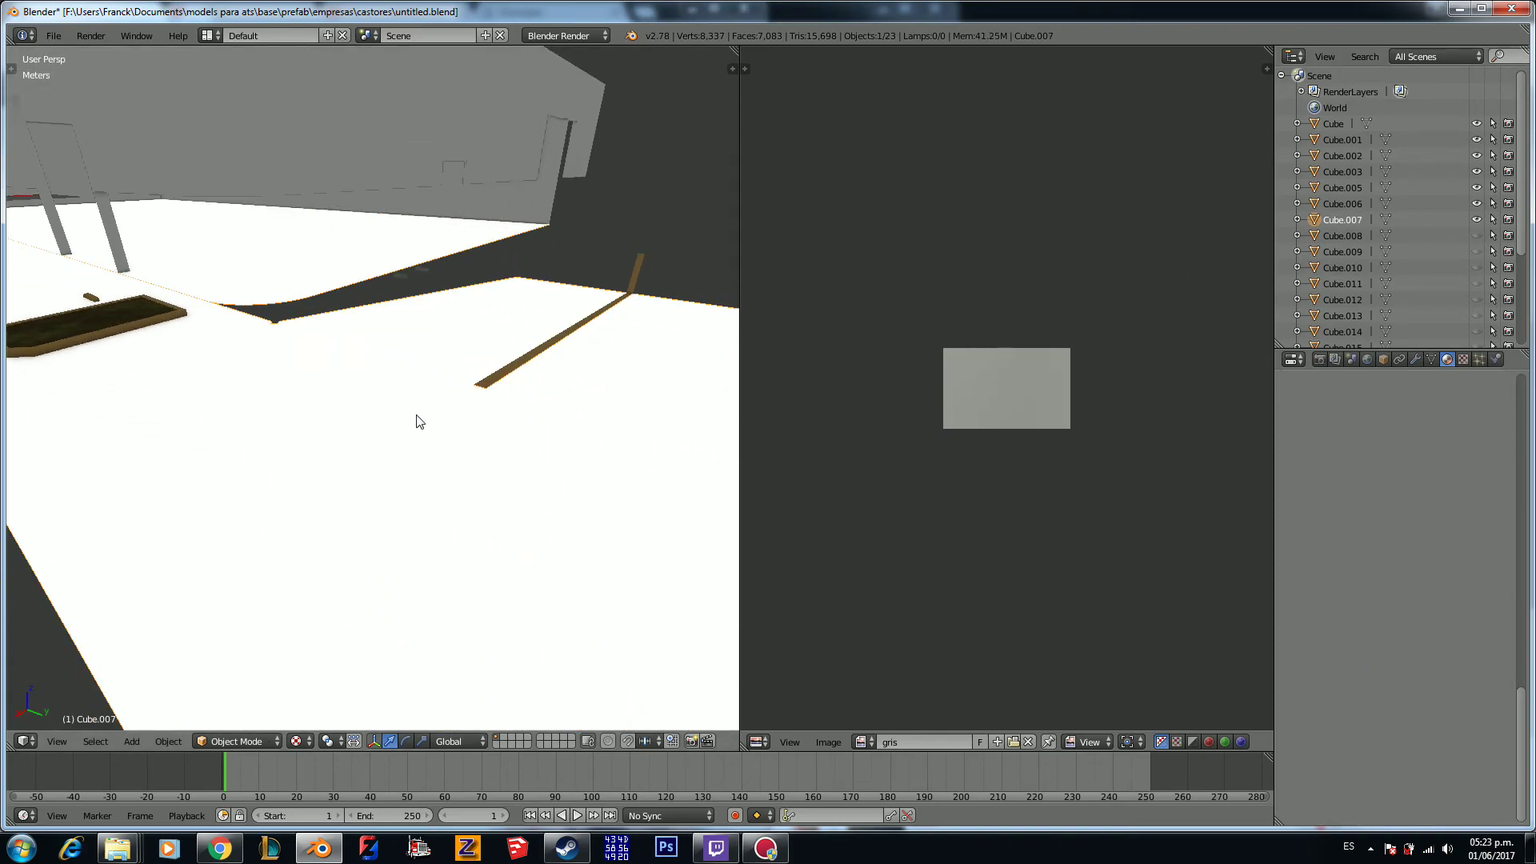
scroll(415, 418, "down", 5)
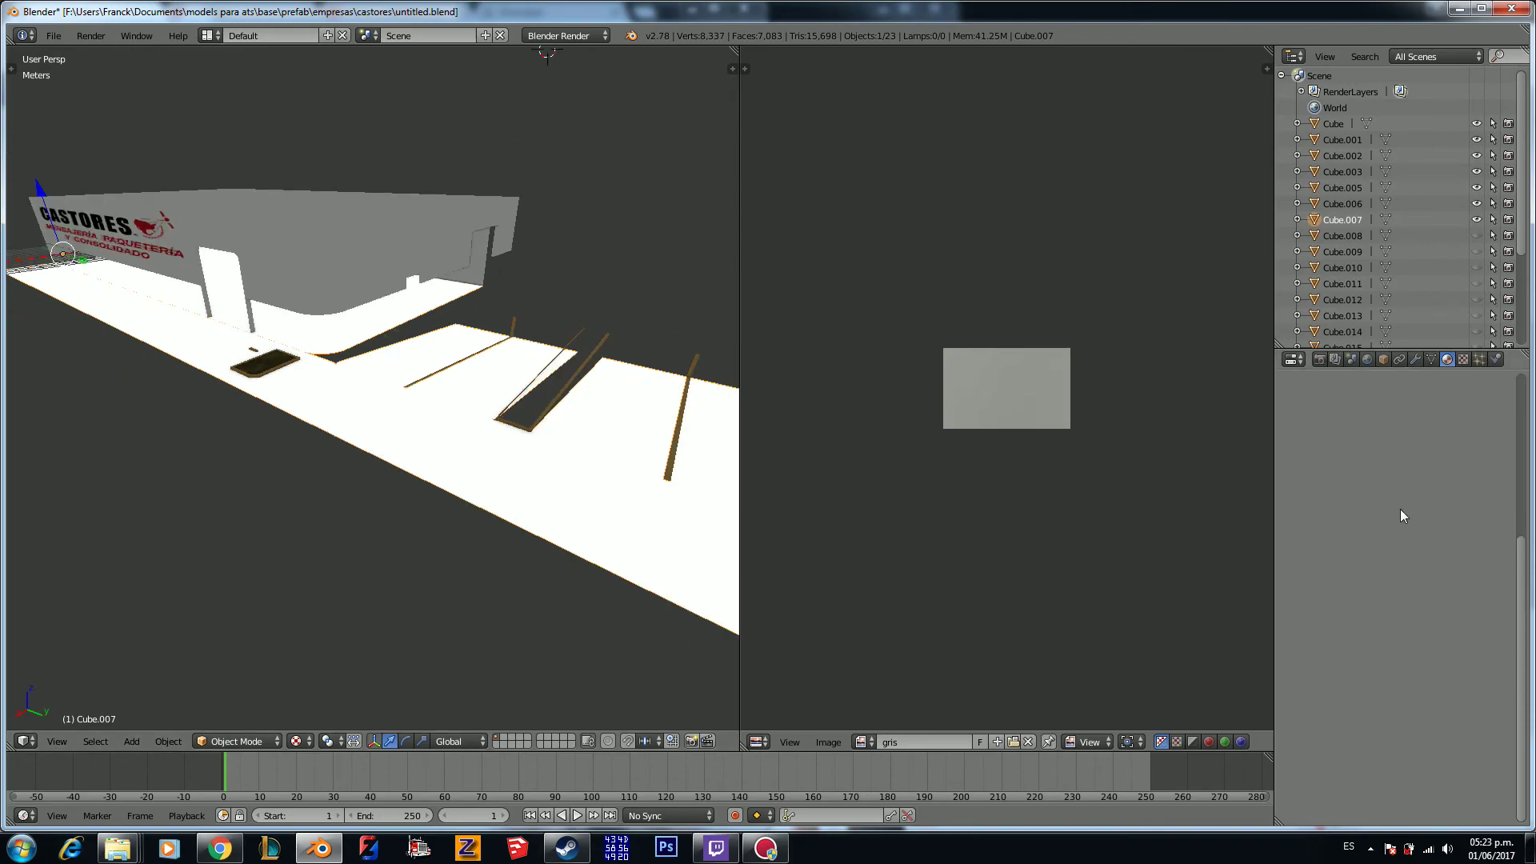
Step: Create a new material on Cube.007 and name it gris
left_click(1339, 465)
left_click(1333, 469)
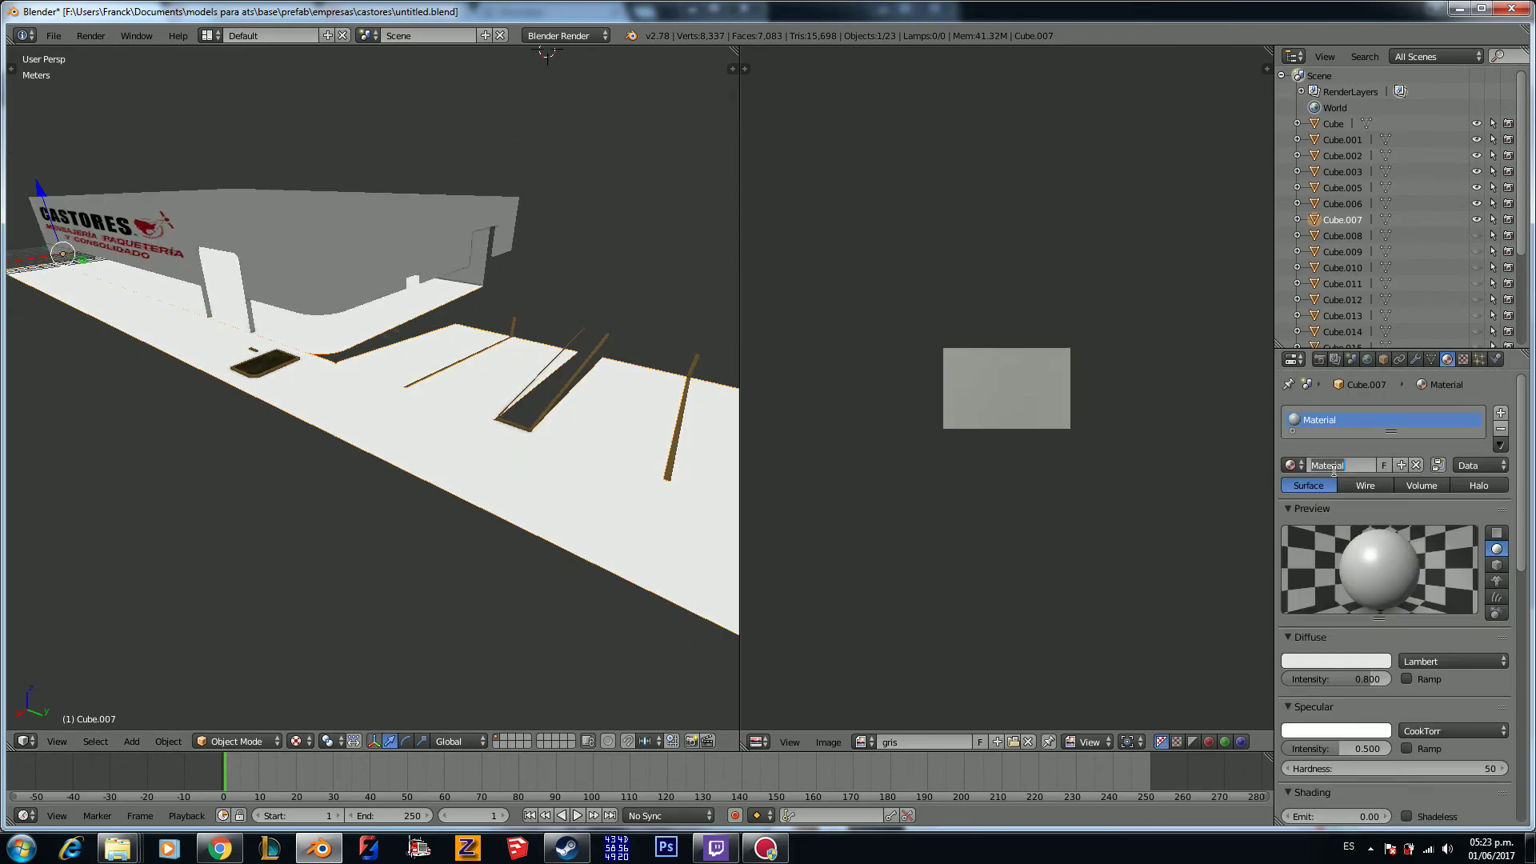
type("gris")
key("Return")
scroll(1336, 470, "down", 8)
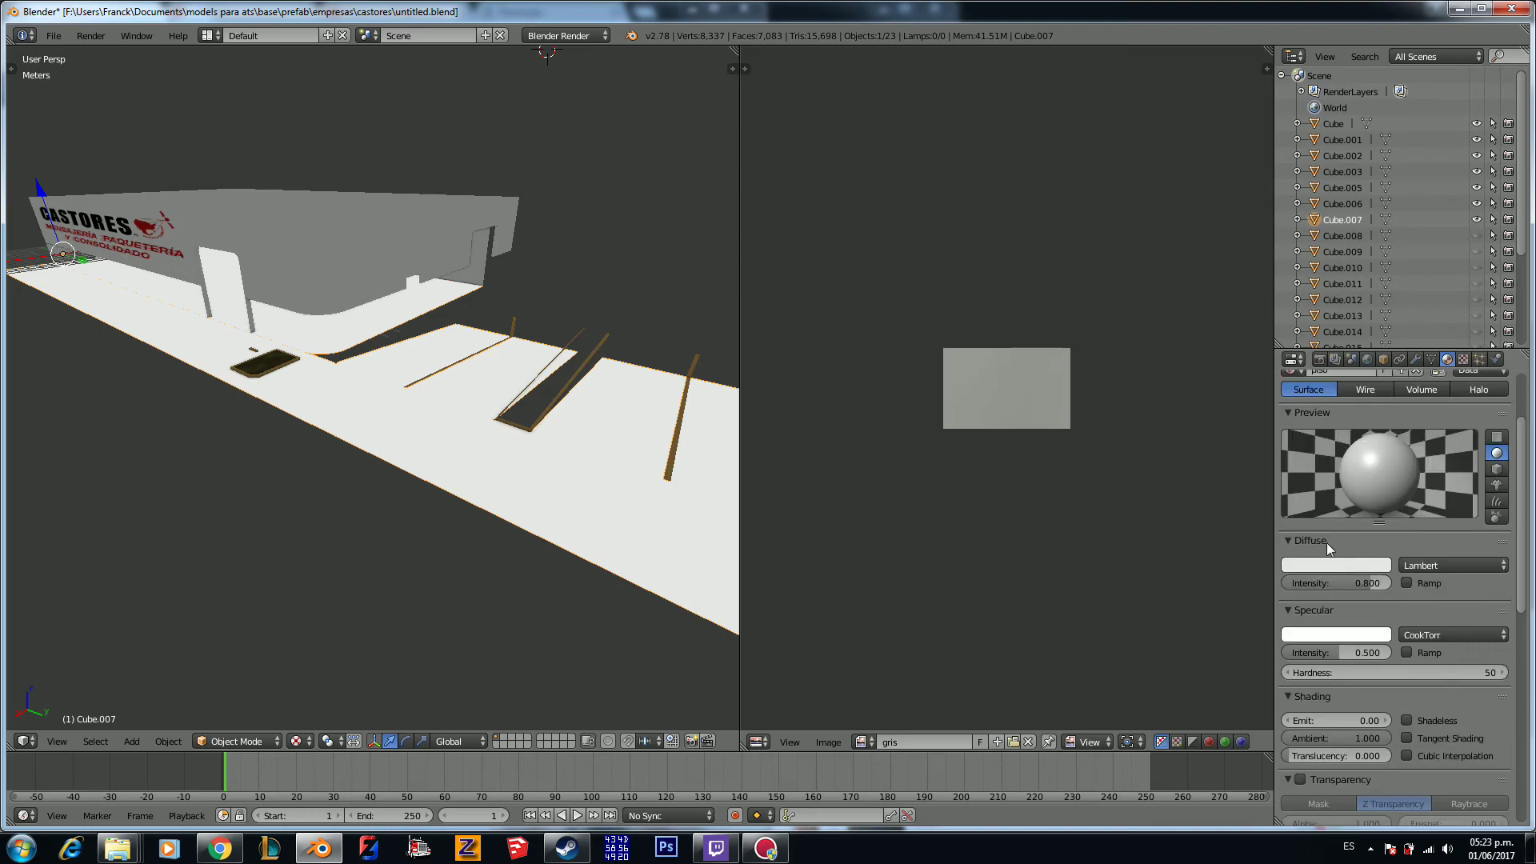
scroll(1341, 600, "down", 10)
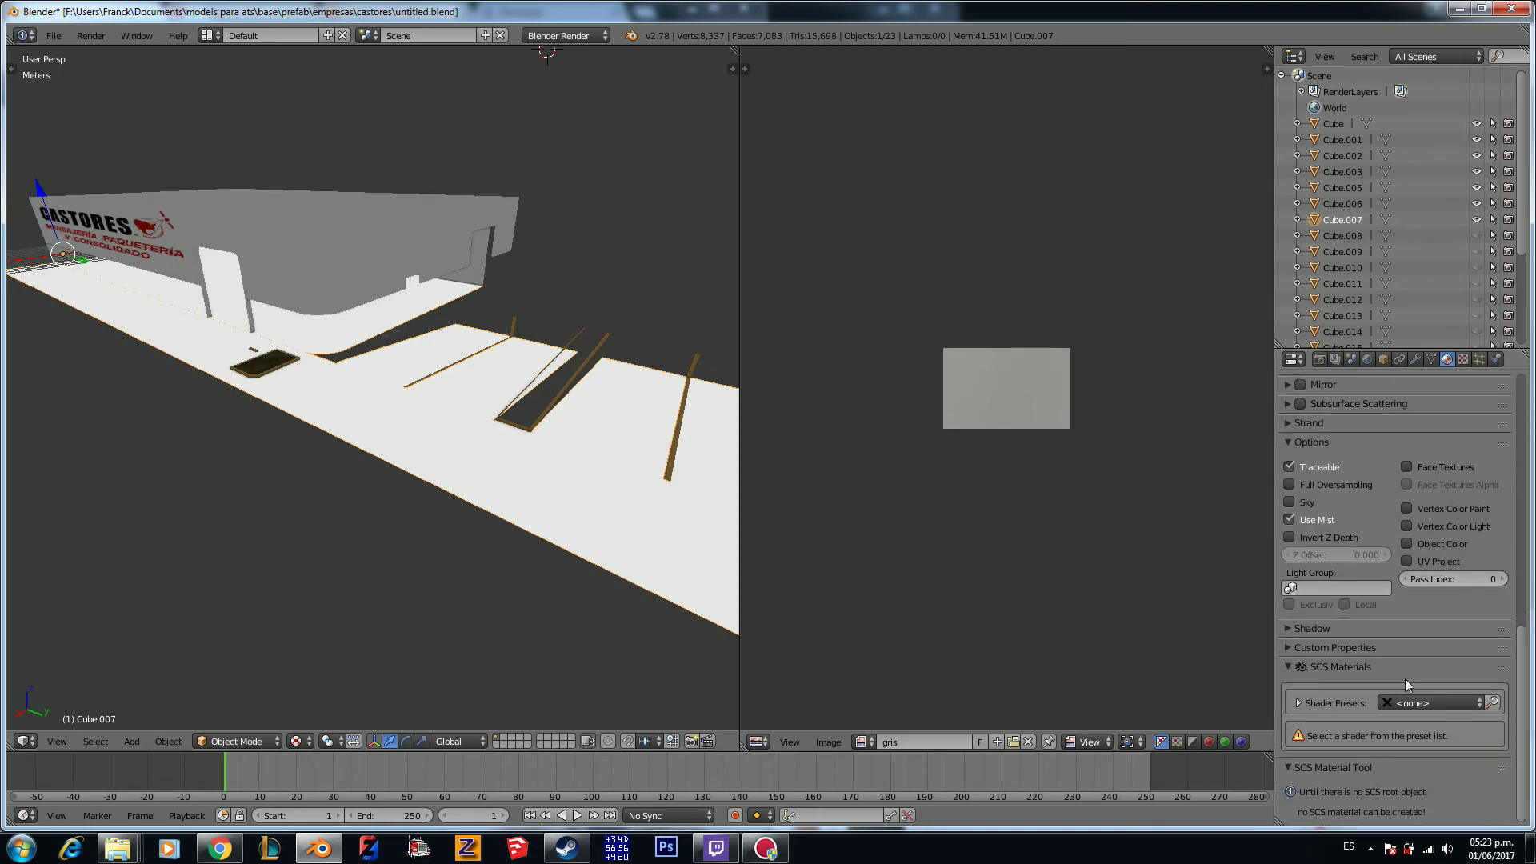
Step: Apply the dif.spec.weight shader preset to Cube.007's material and add the missing vertex colors to the object
left_click(1401, 700)
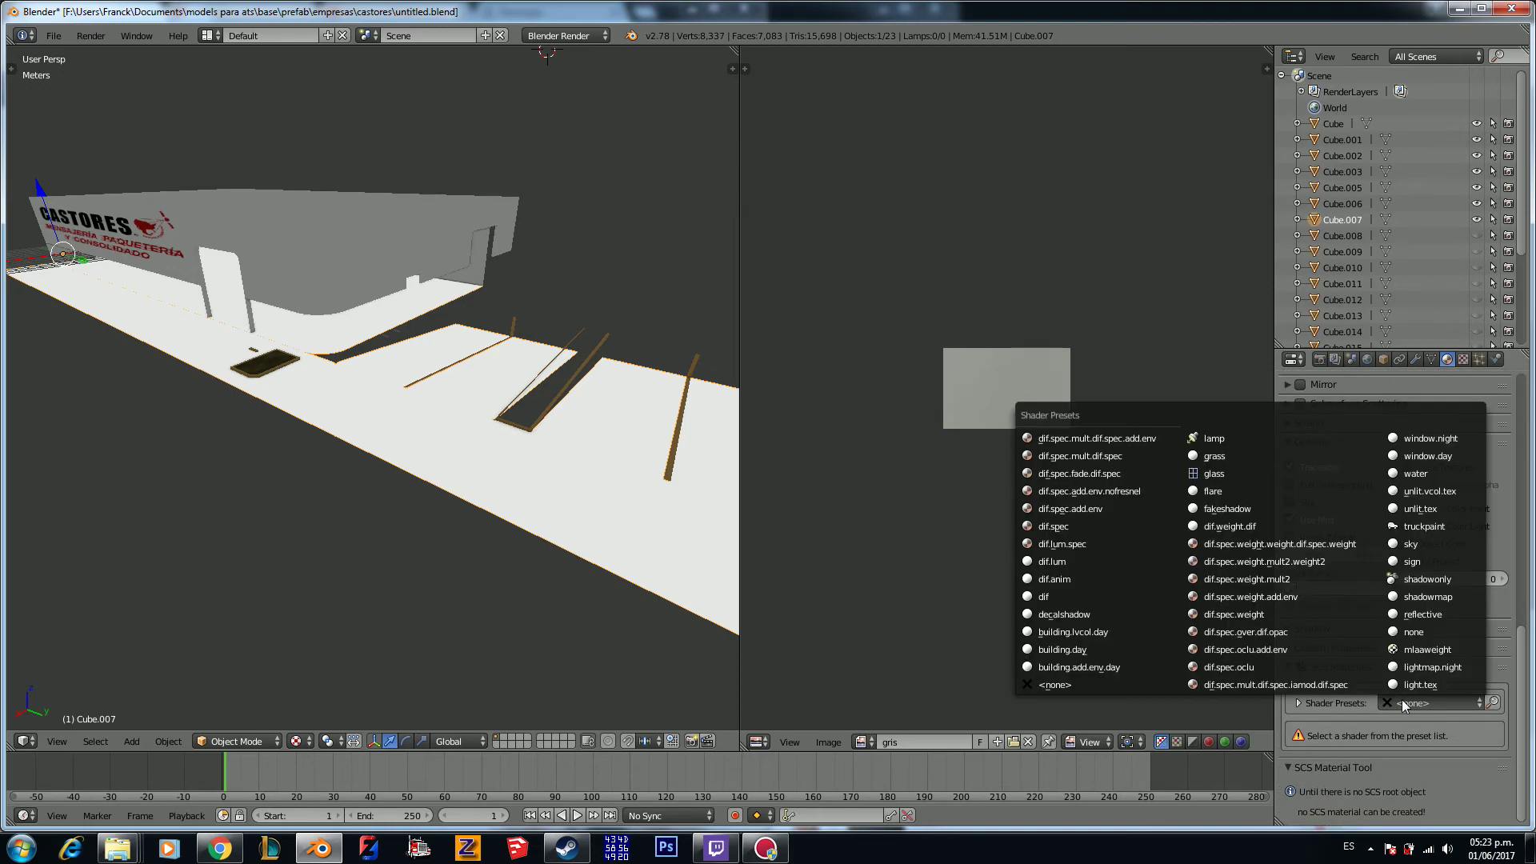
left_click(1279, 614)
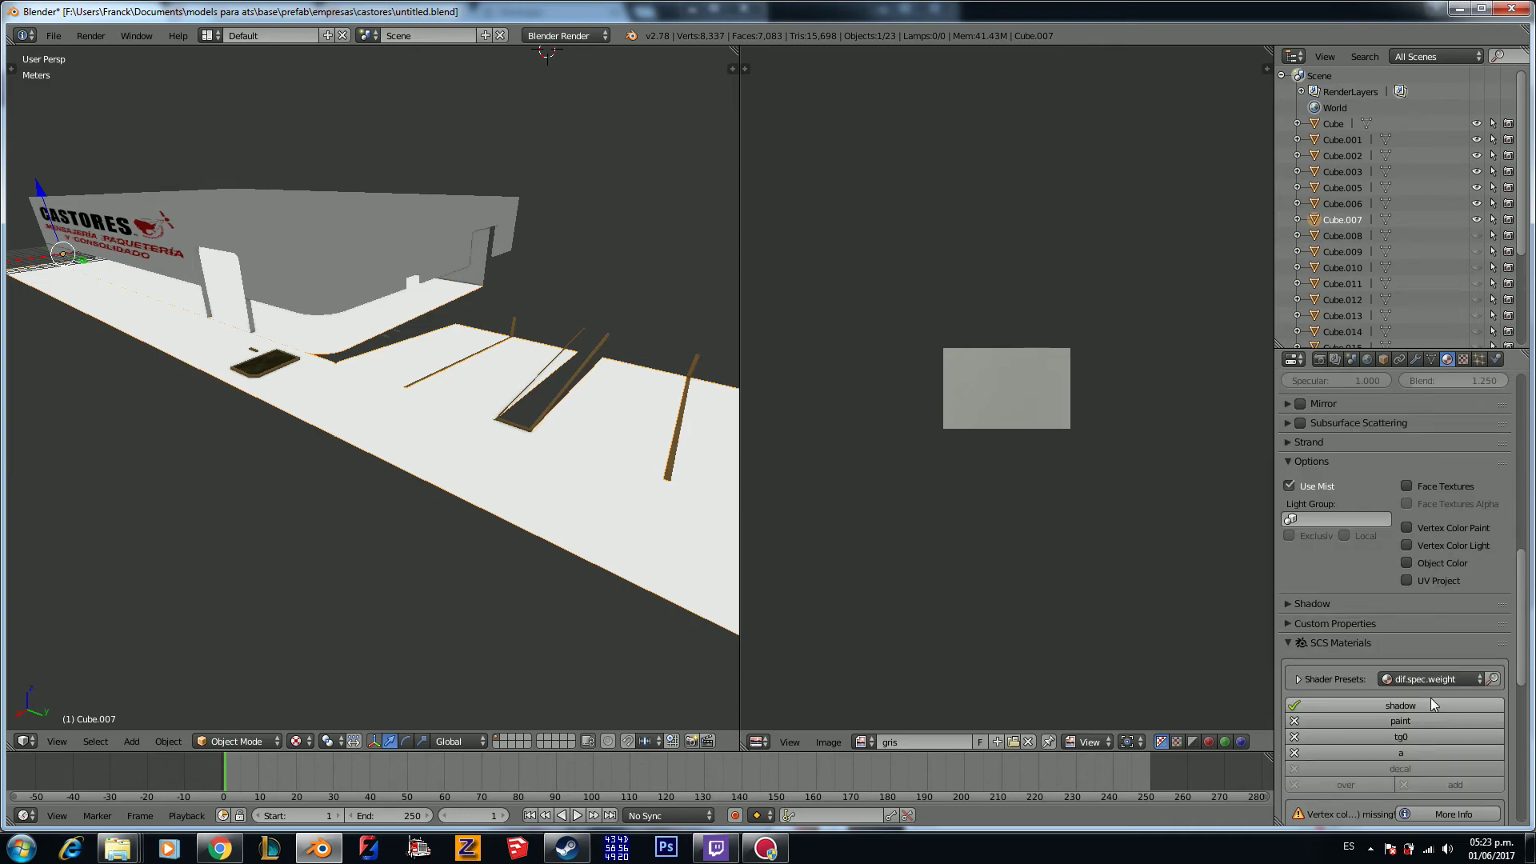
scroll(1408, 682, "down", 10)
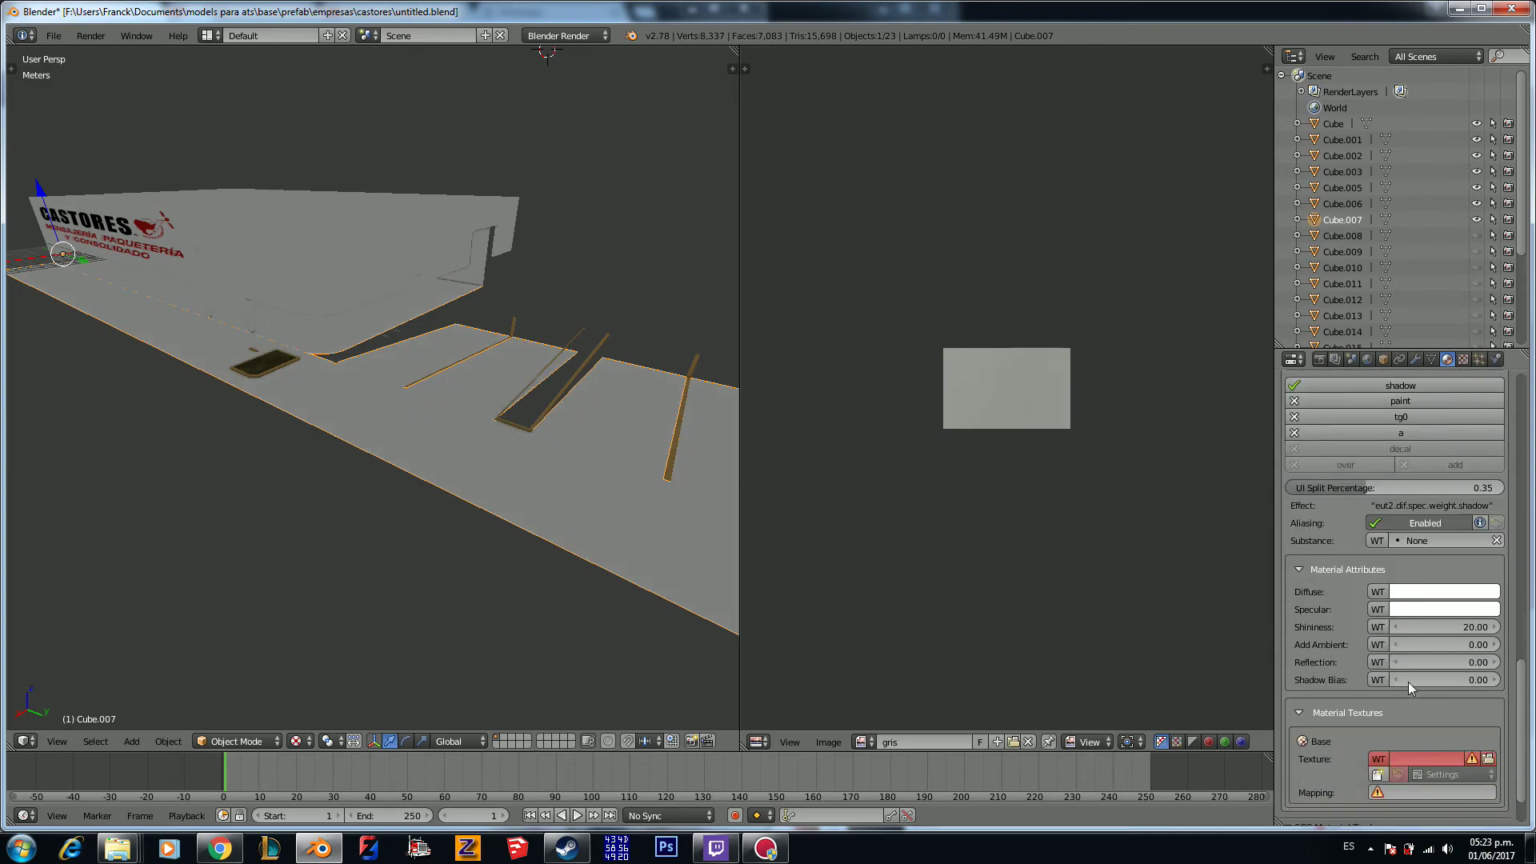
scroll(1408, 682, "down", 2)
Step: Load concreto.tga from the castores folder as Cube.007's base texture and create its TOBJ file
left_click(1490, 695)
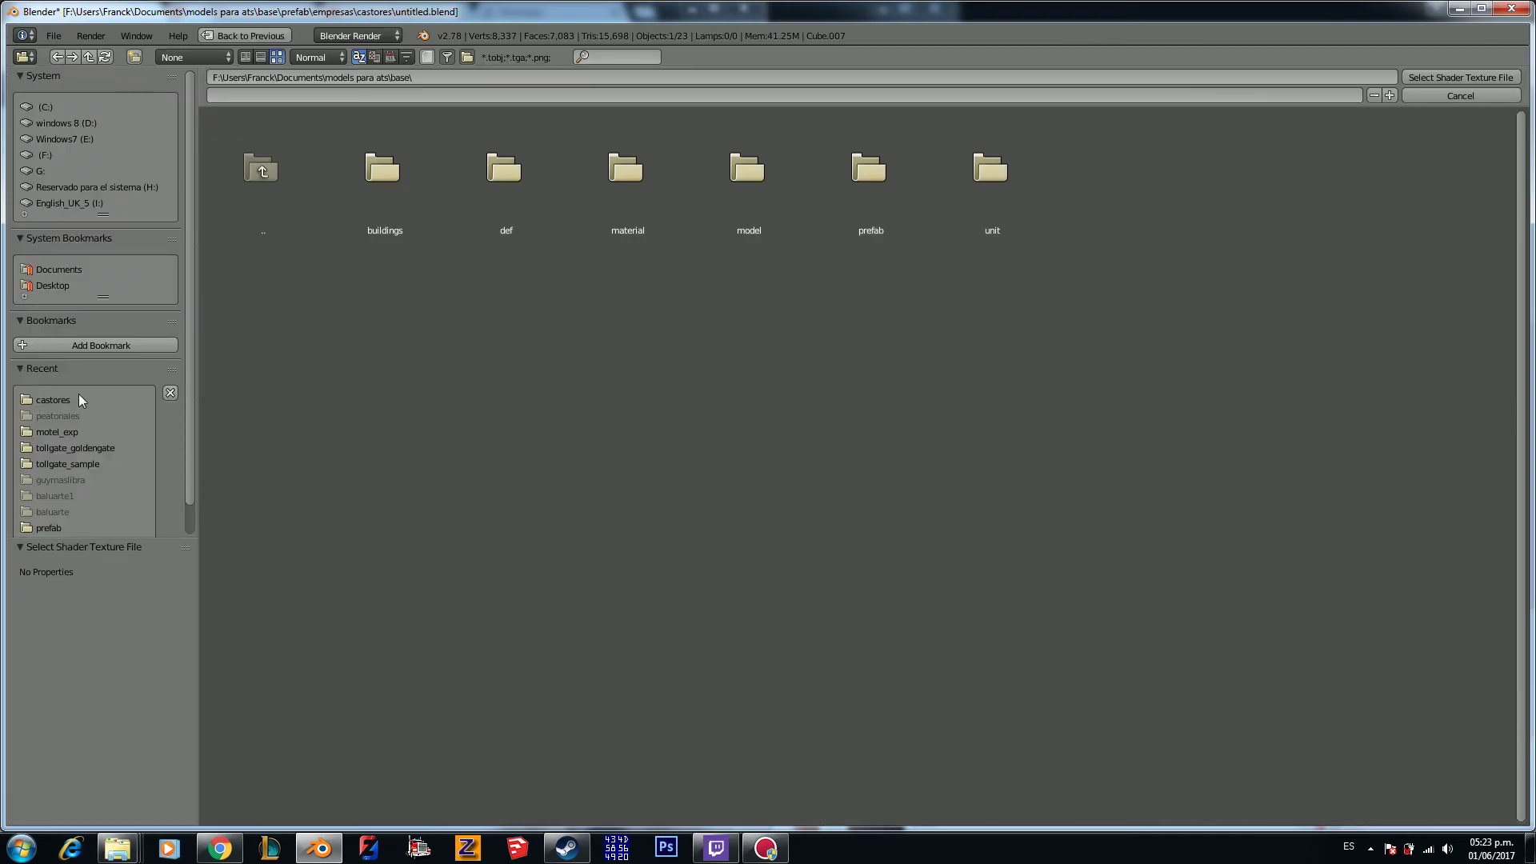
left_click(120, 401)
double_click(968, 171)
scroll(1377, 714, "down", 8)
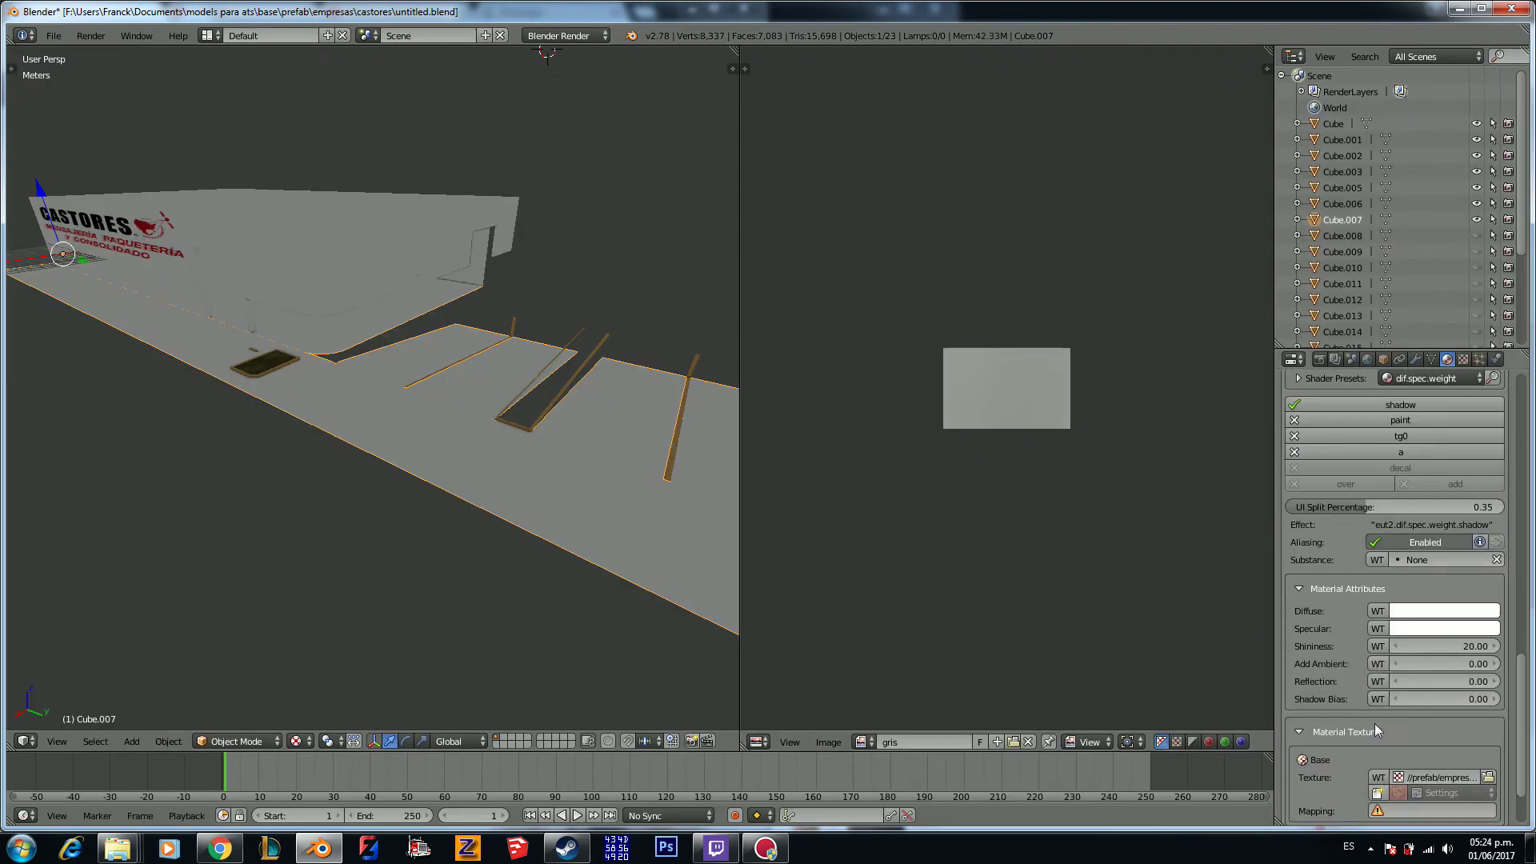
left_click(1377, 714)
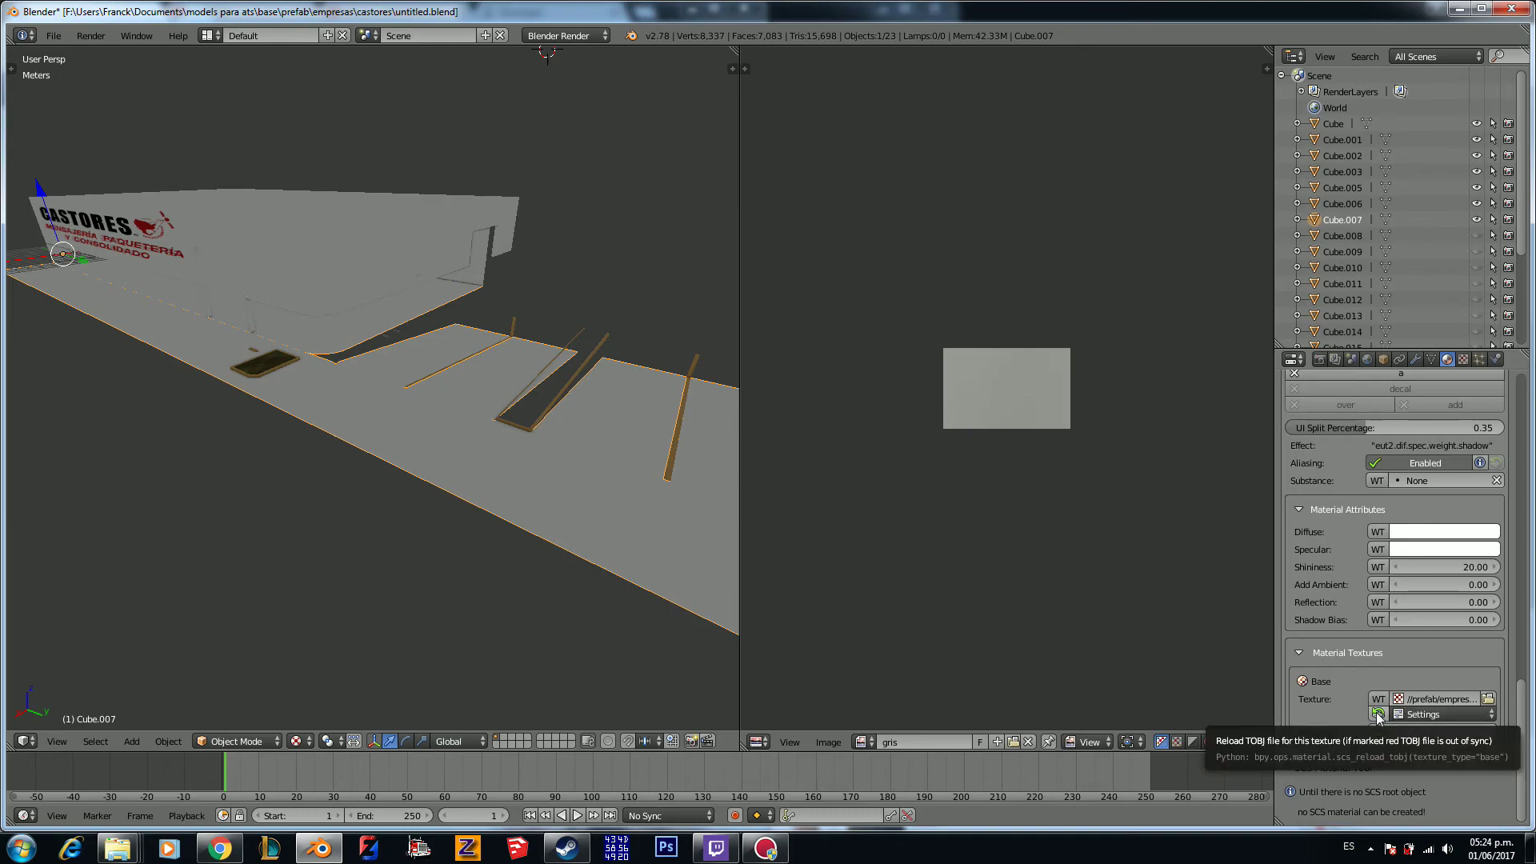
Step: Adjust the TOBJ settings of the concreto base texture on Cube.007's material
left_click(1411, 715)
left_click(1414, 677)
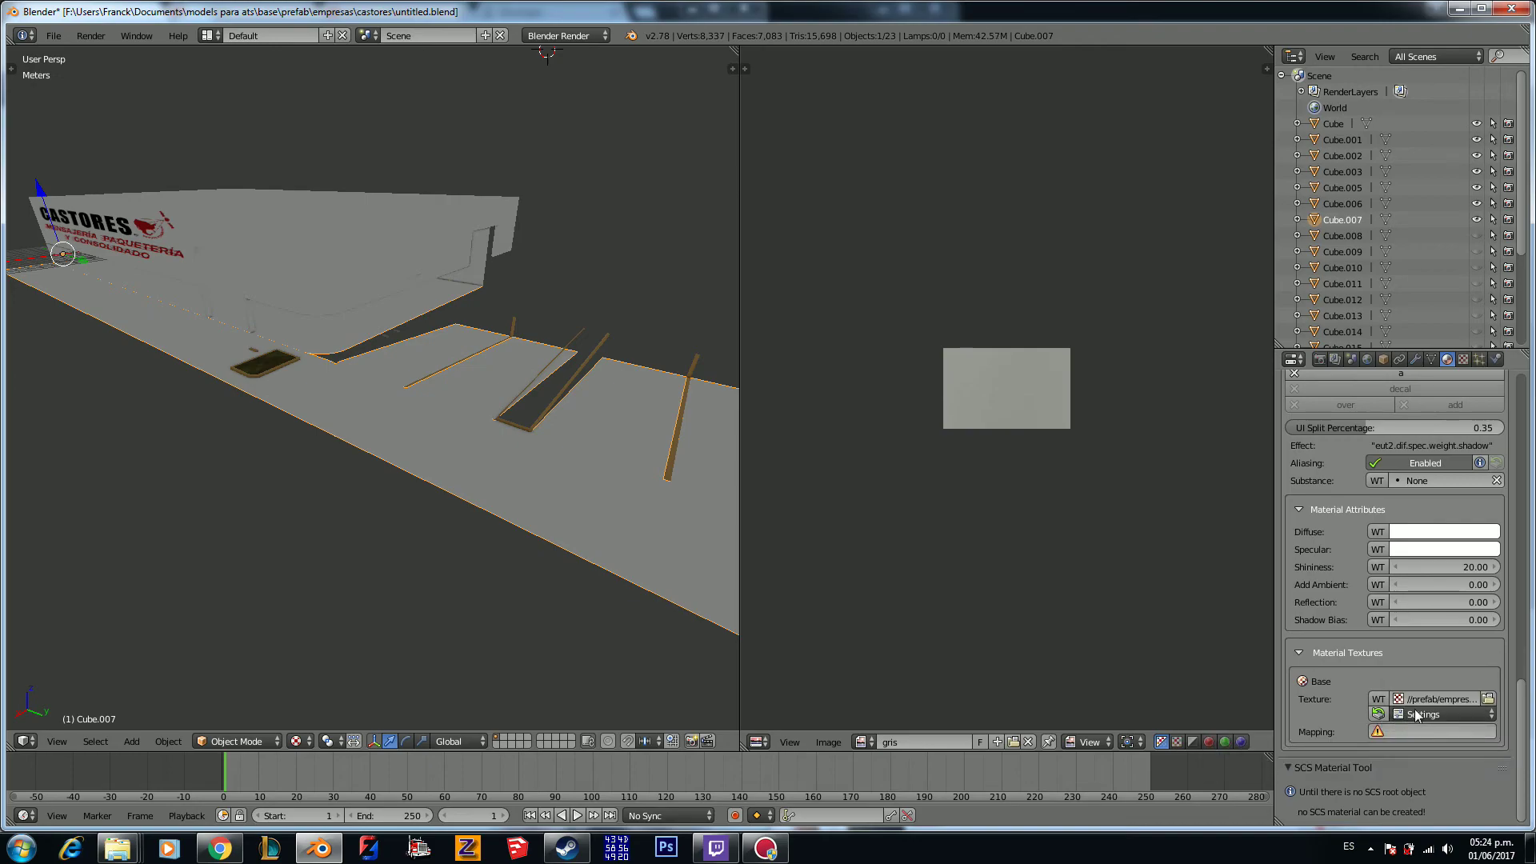
left_click(1416, 714)
left_click(1425, 659)
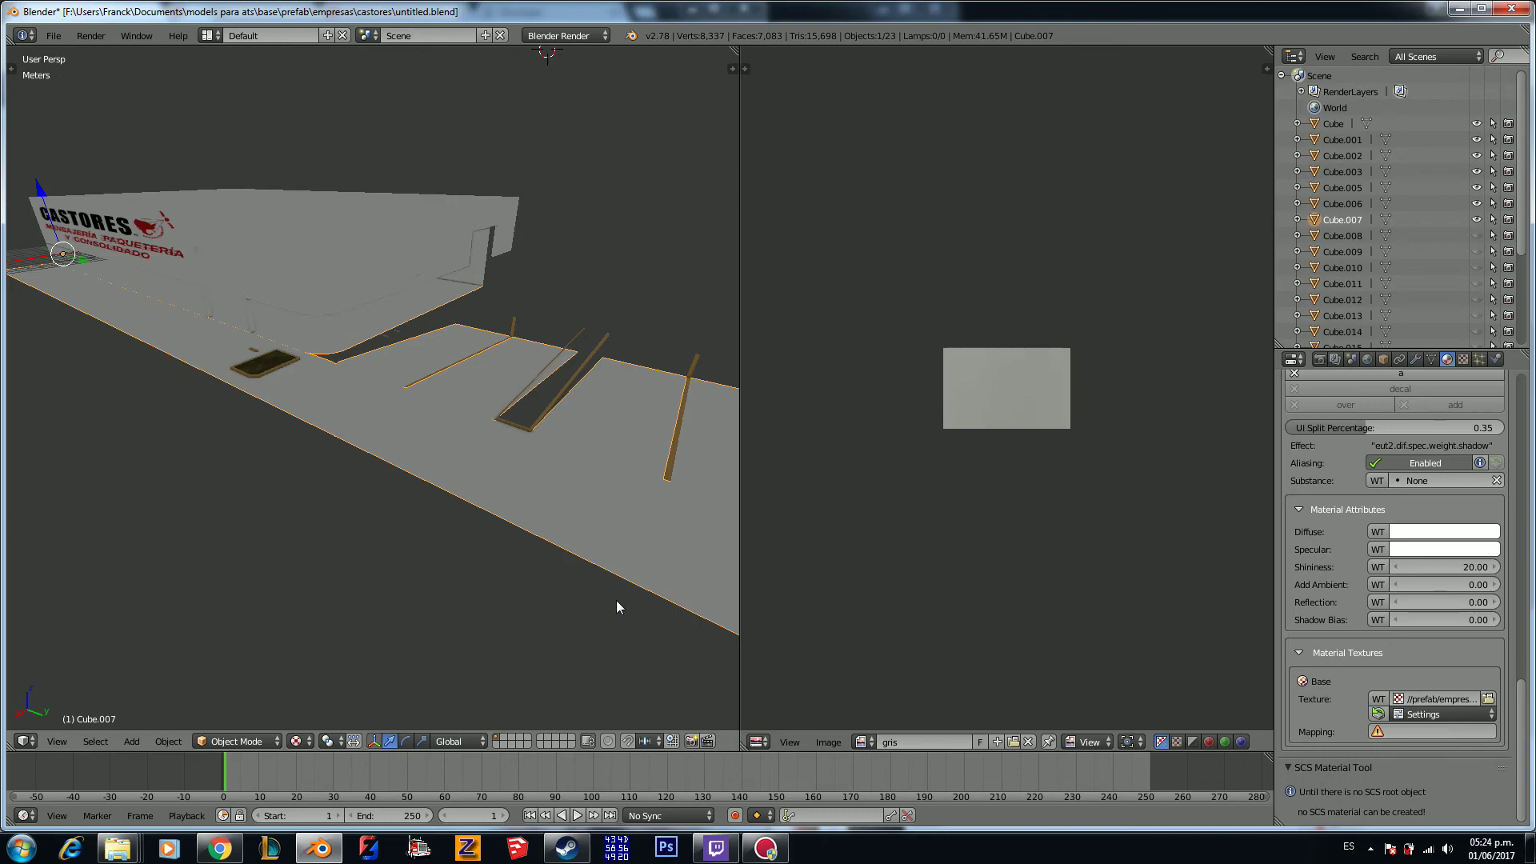
Step: Unwrap all faces of the ground surface Cube.007 with Smart UV Project
middle_click_drag(611, 607, 581, 600)
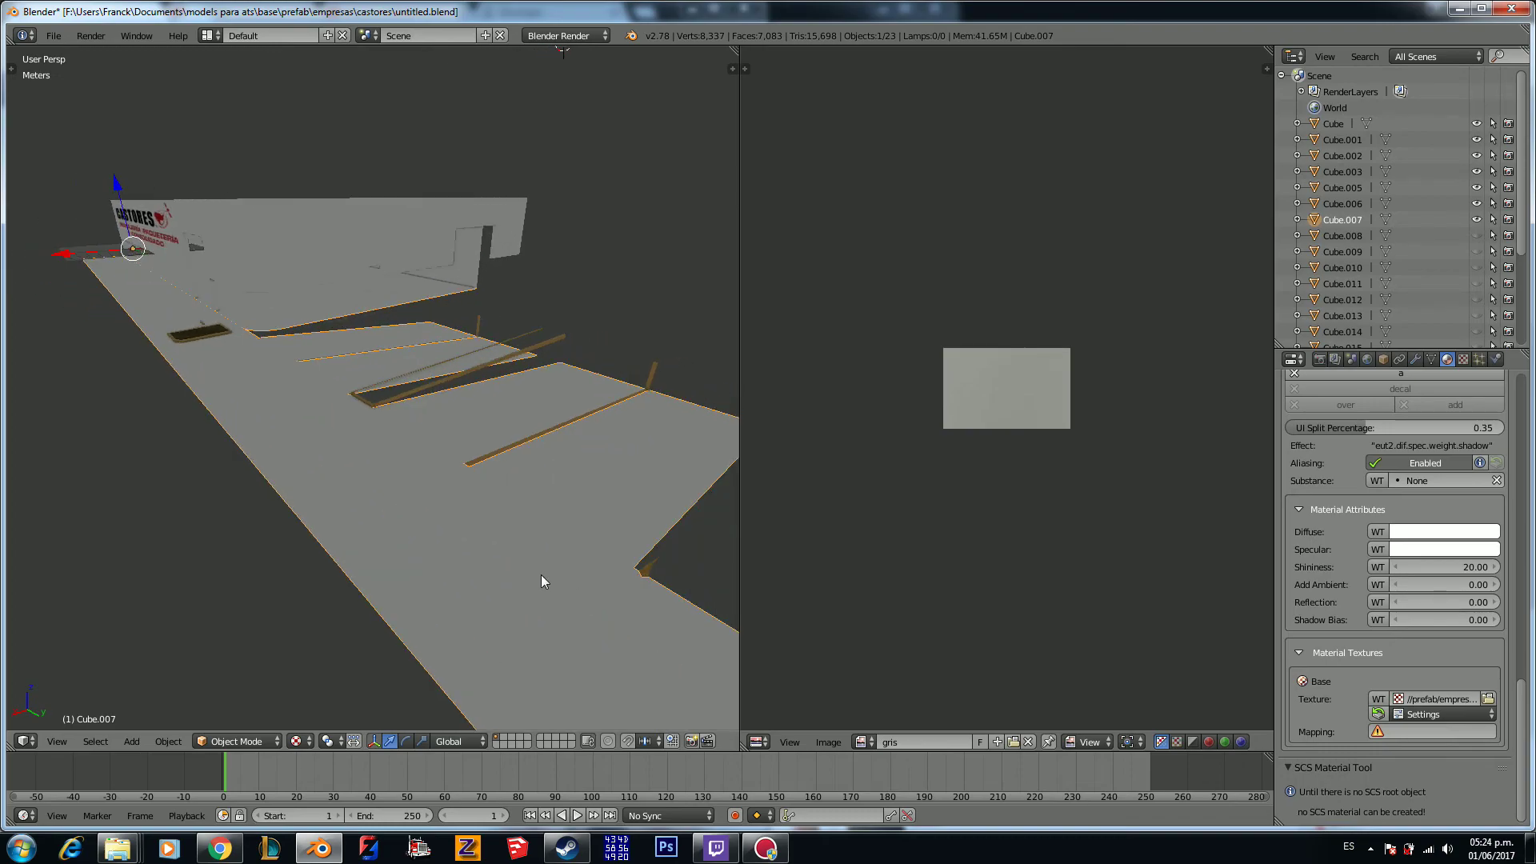
key("Tab")
key("a")
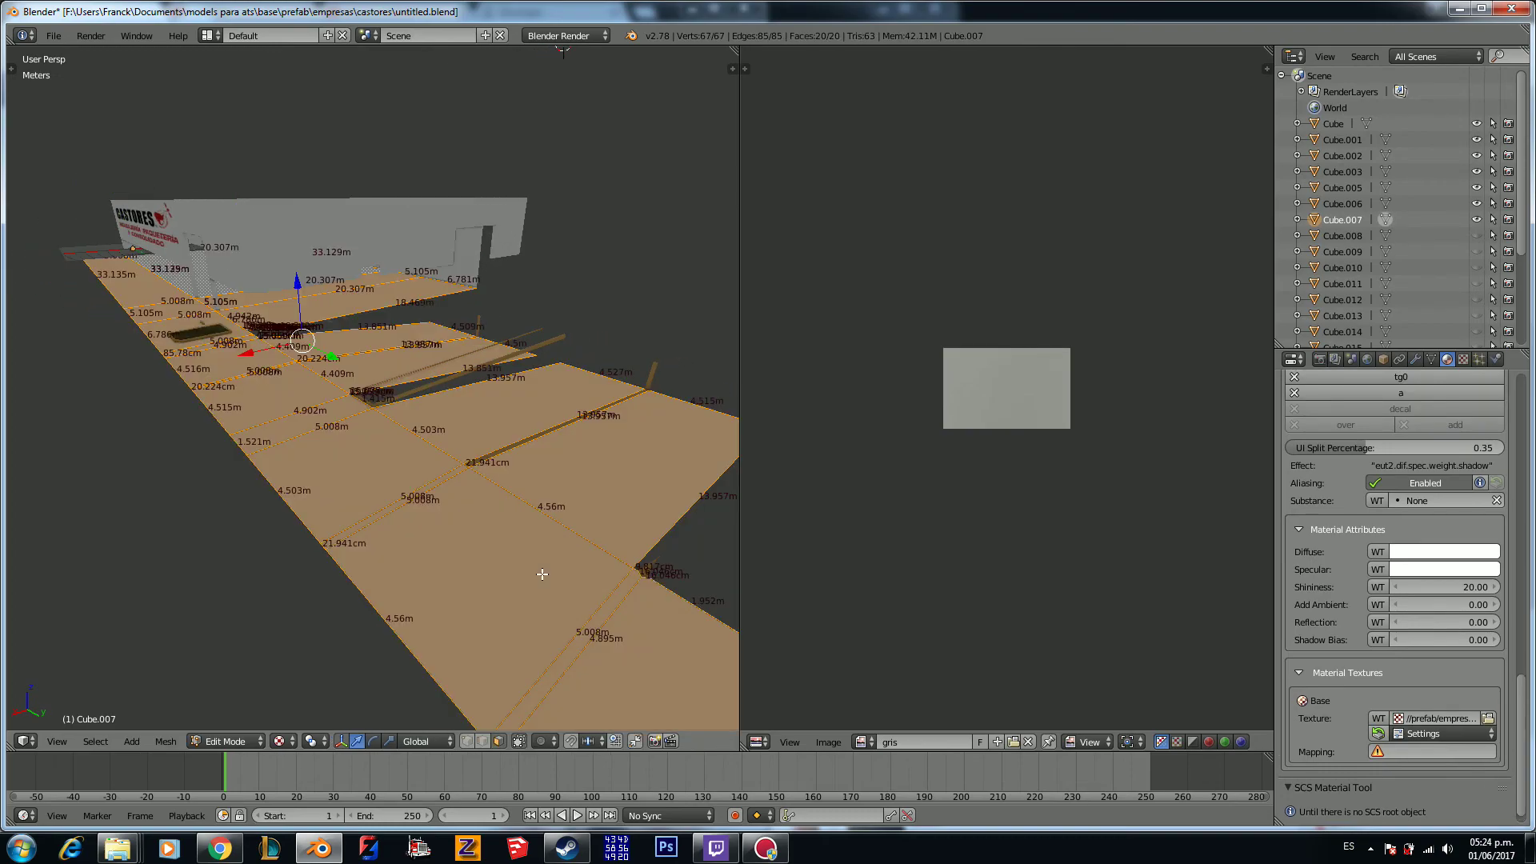
key("u")
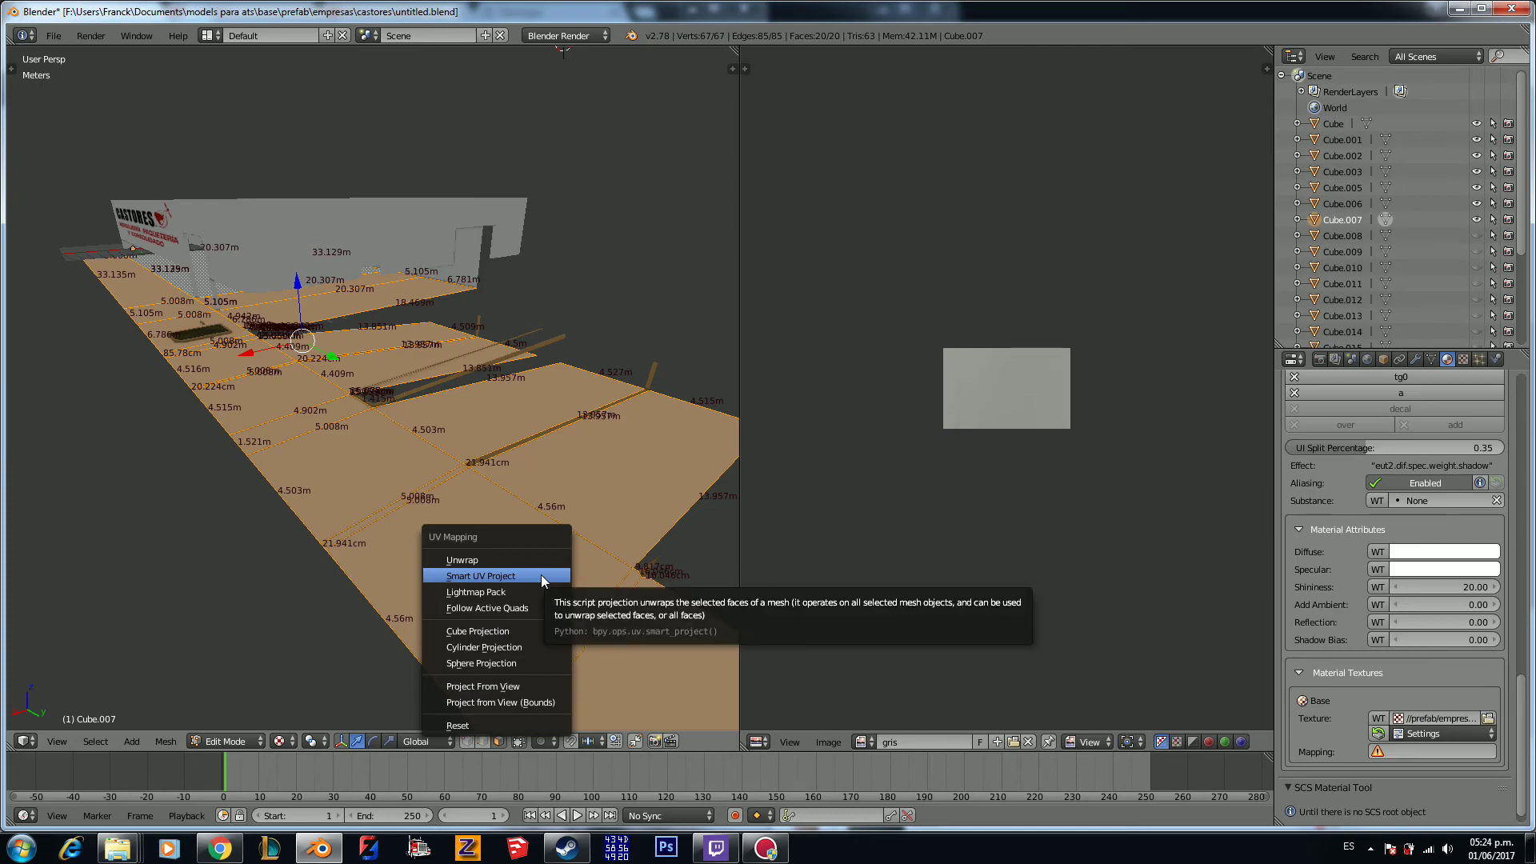
left_click(541, 578)
left_click(540, 696)
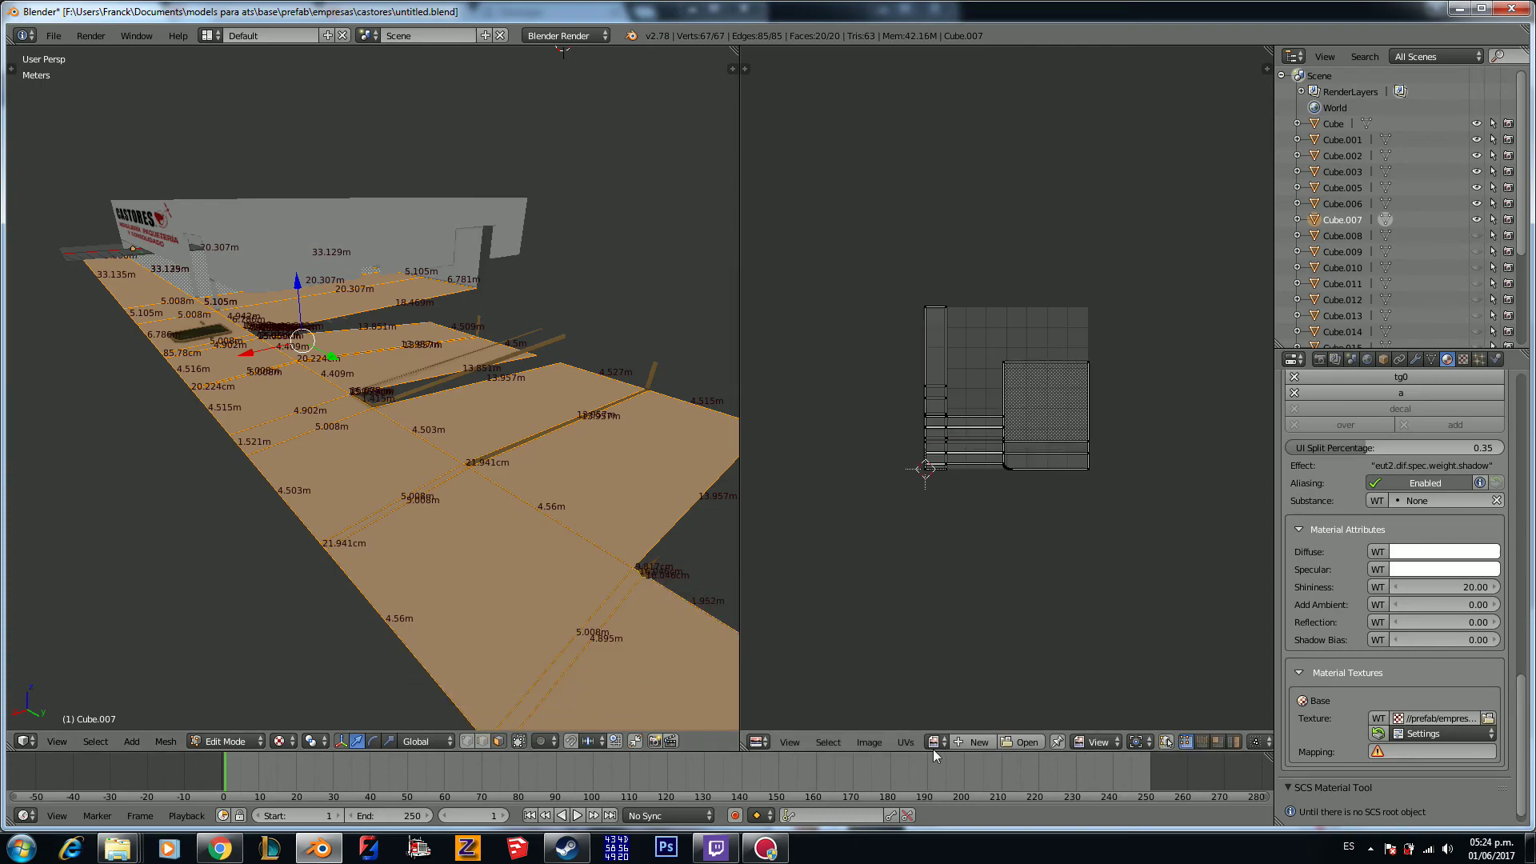
Step: Assign the concreto image to the ground surface's unwrapped faces in the UV editor
left_click(934, 741)
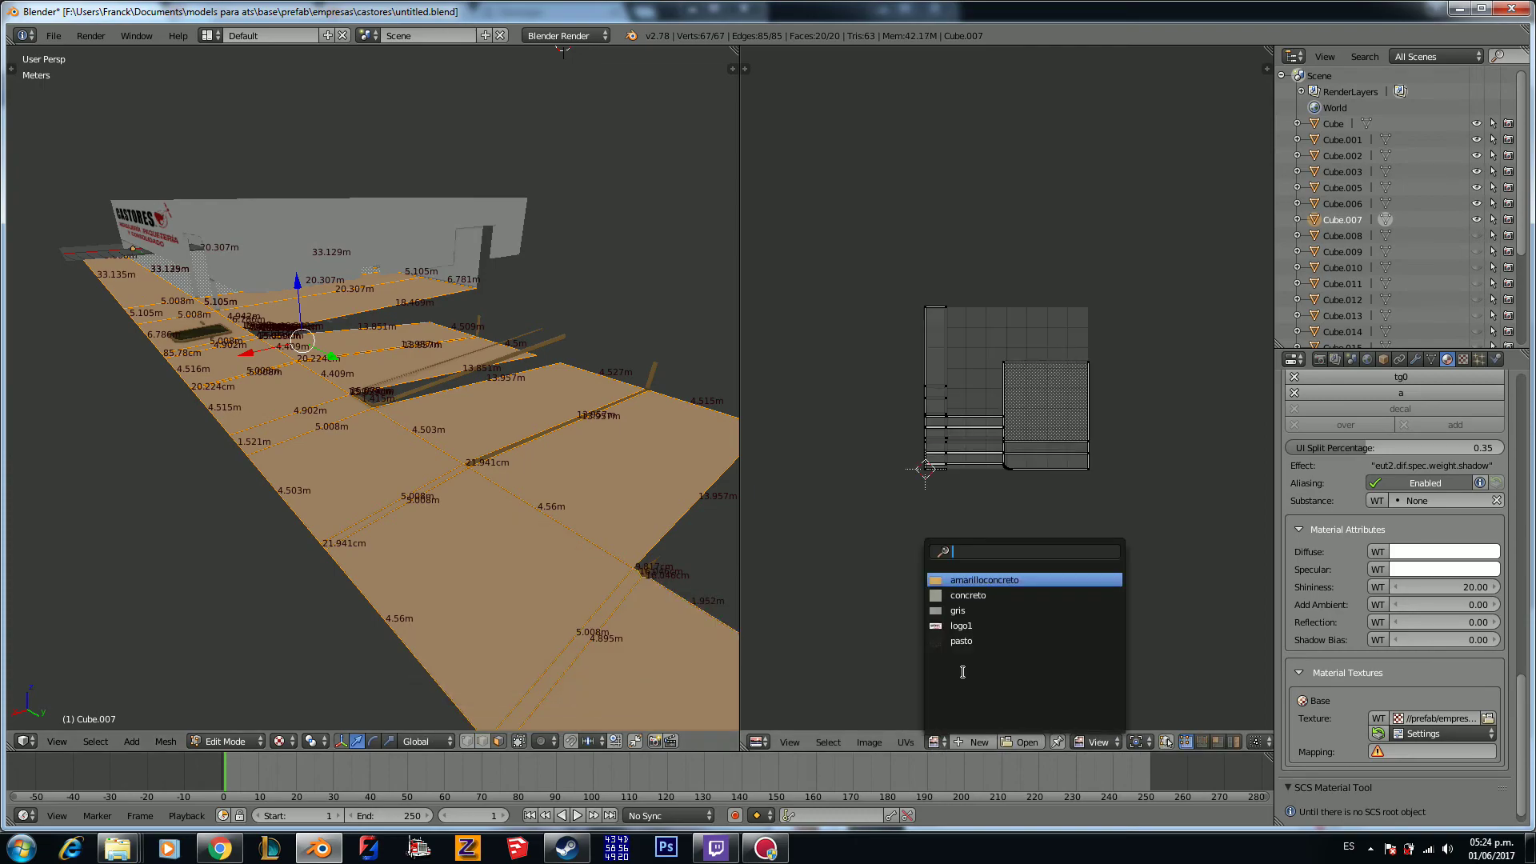
left_click(973, 585)
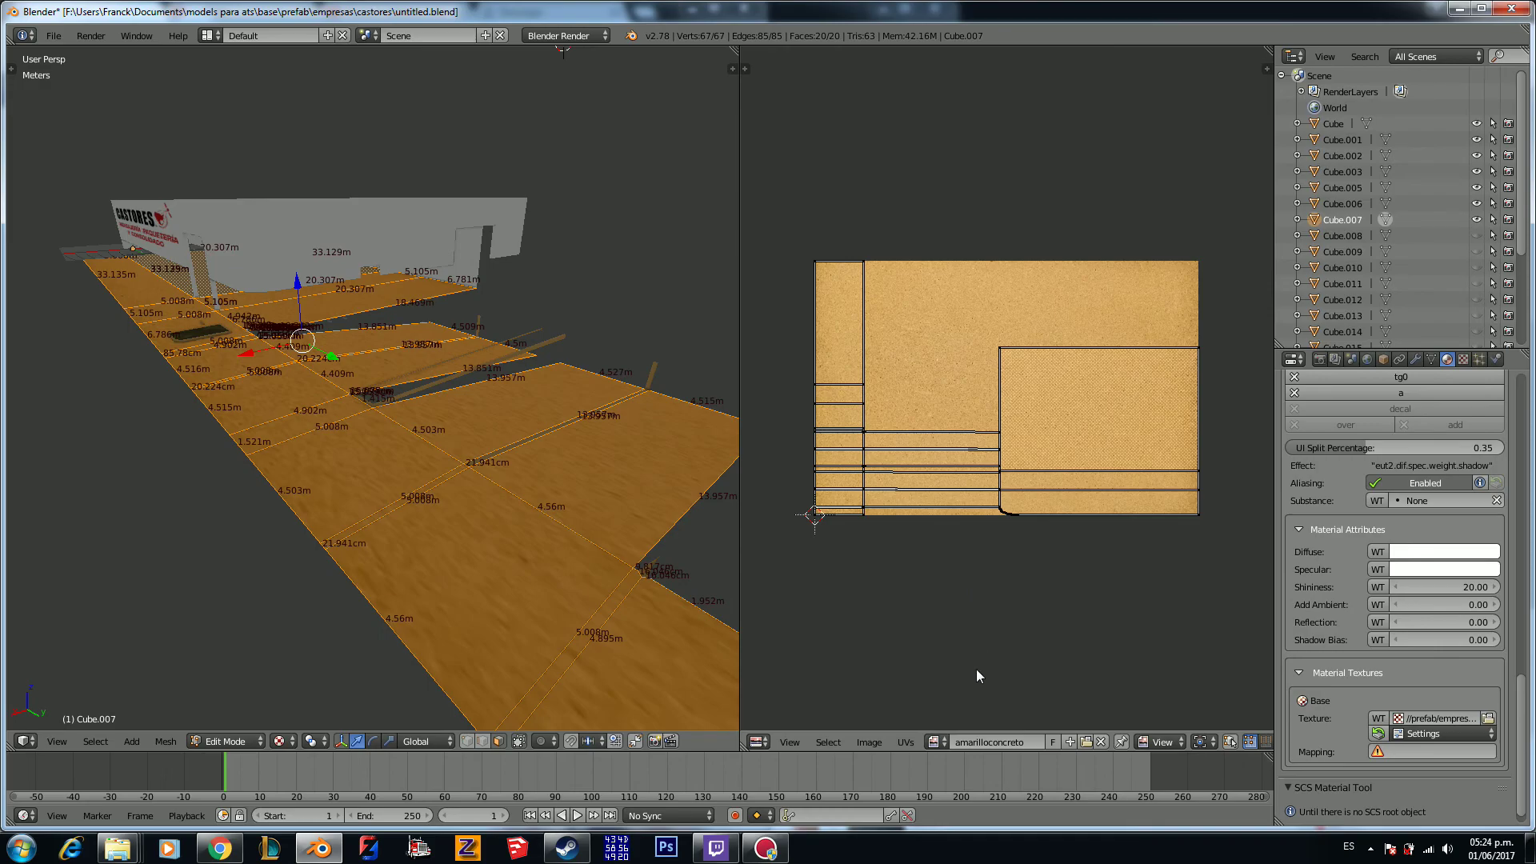
left_click(933, 741)
left_click(963, 604)
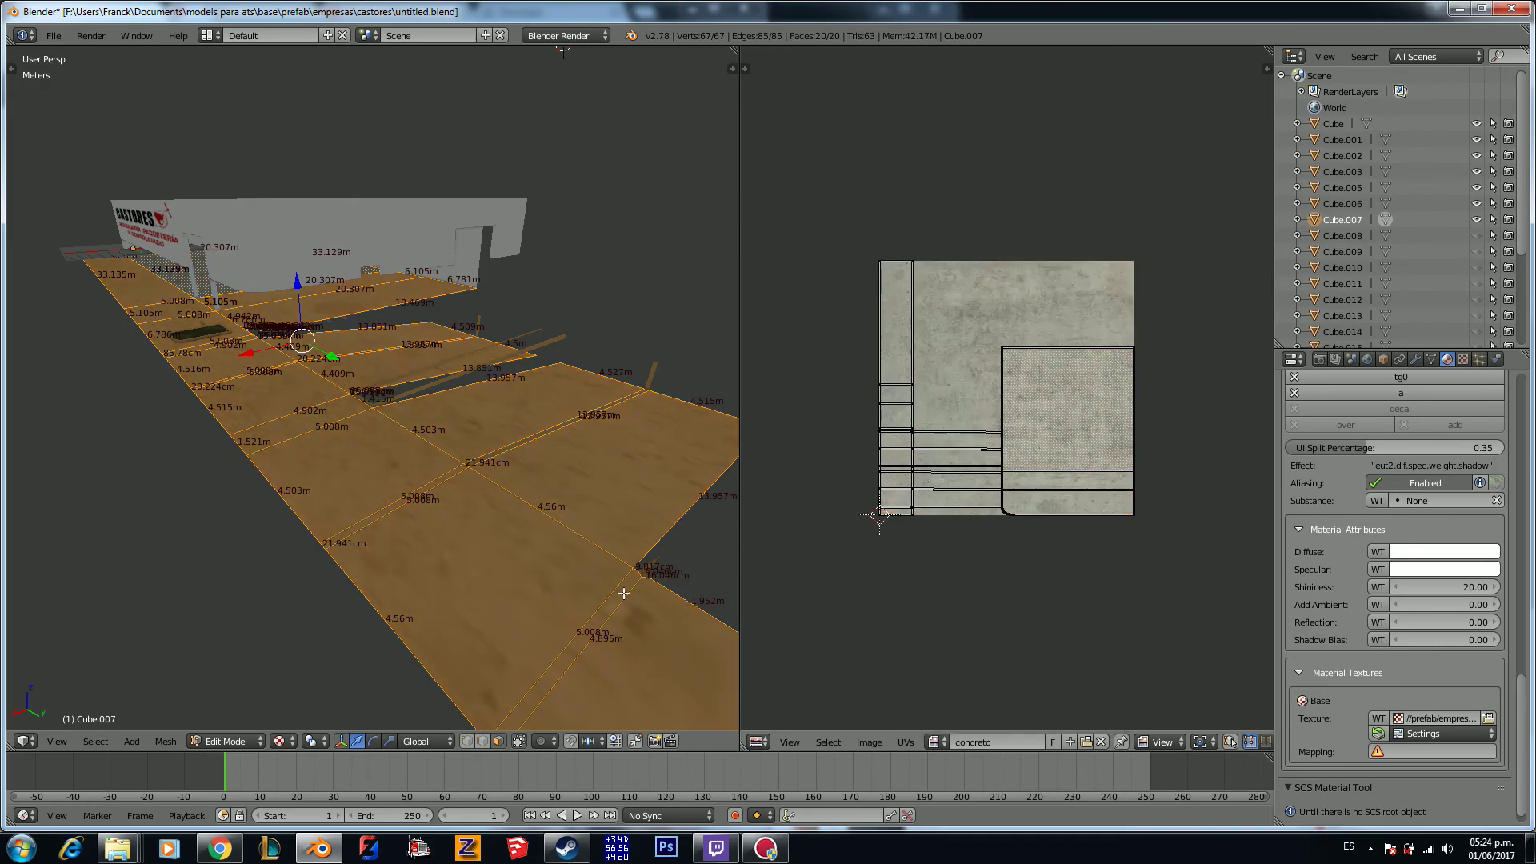
Step: Scale Cube.007's entire UV layout up well beyond the concreto image so the texture tiles, and return to Object Mode
key("a")
middle_click_drag(535, 559, 563, 596)
key("a")
key("a")
key("s")
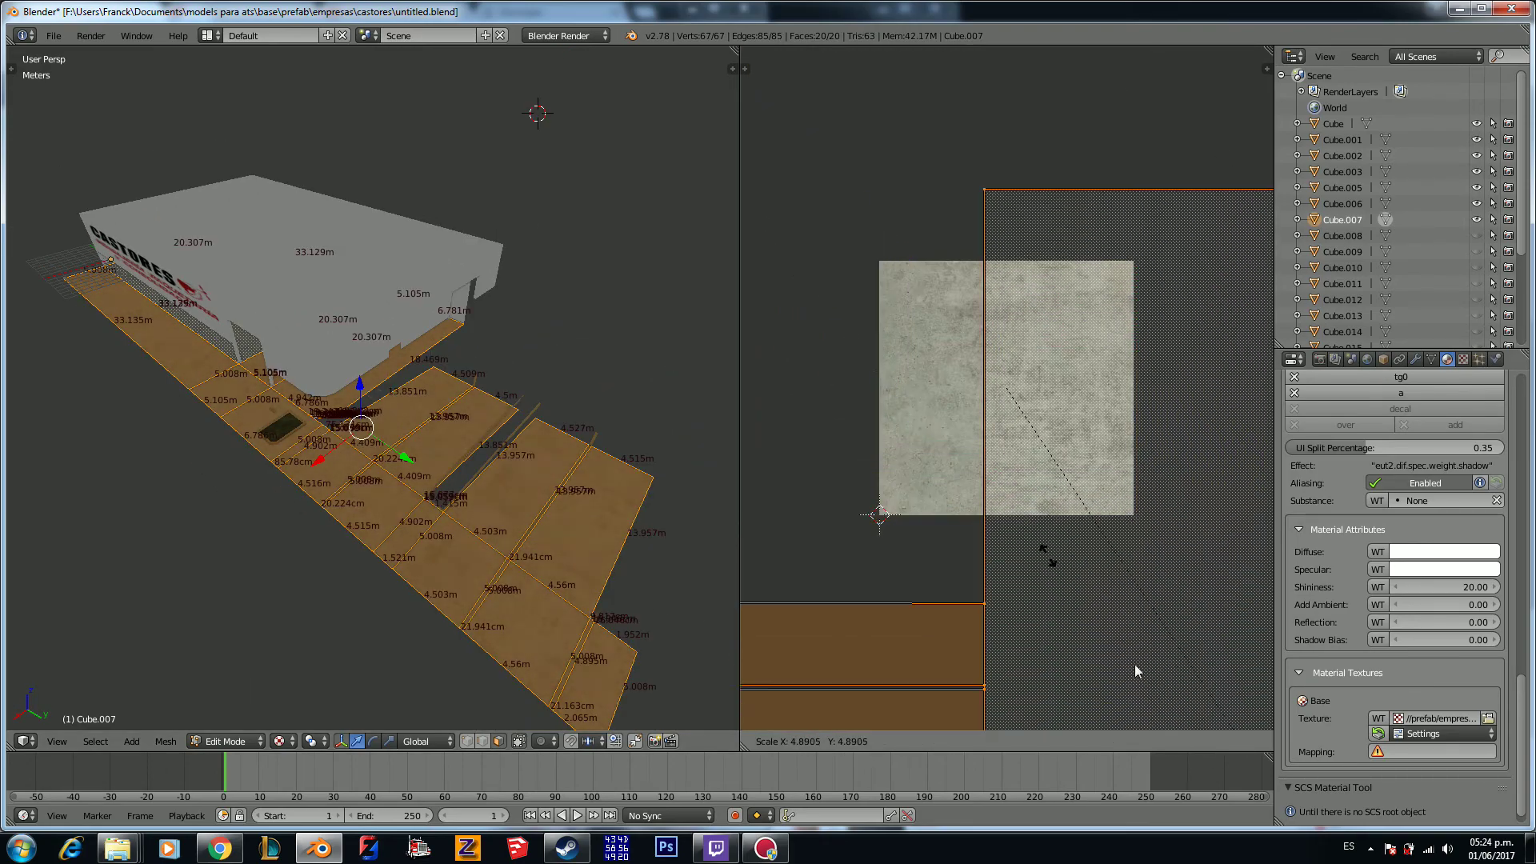
left_click(803, 244)
key("Tab")
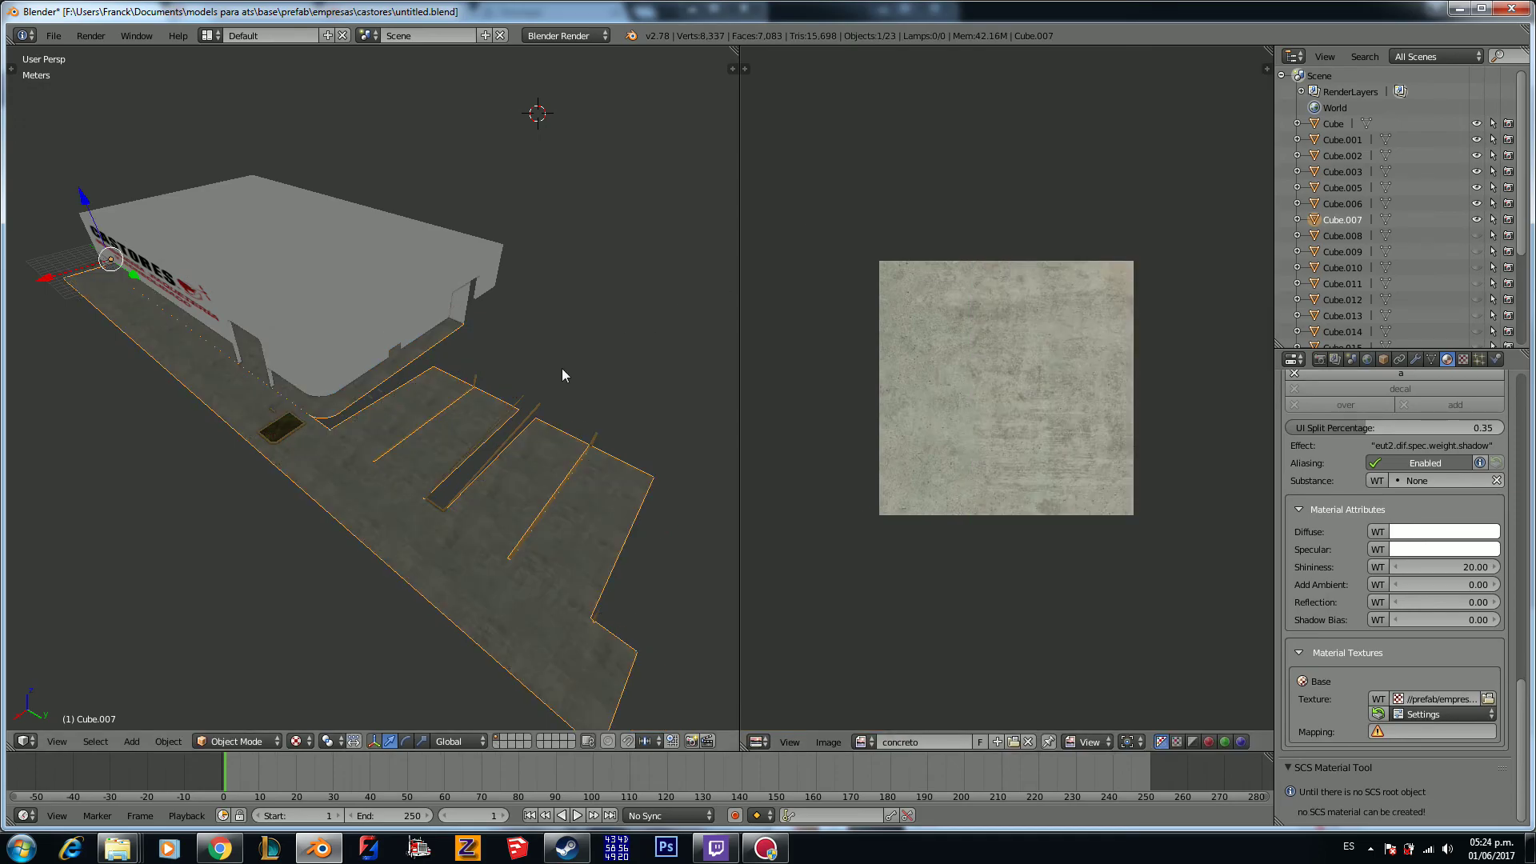
Step: Deselect the ground surface and set its base texture mapping to UVMap
scroll(562, 374, "up", 3)
scroll(562, 375, "down", 1)
middle_click_drag(560, 369, 589, 387)
key("a")
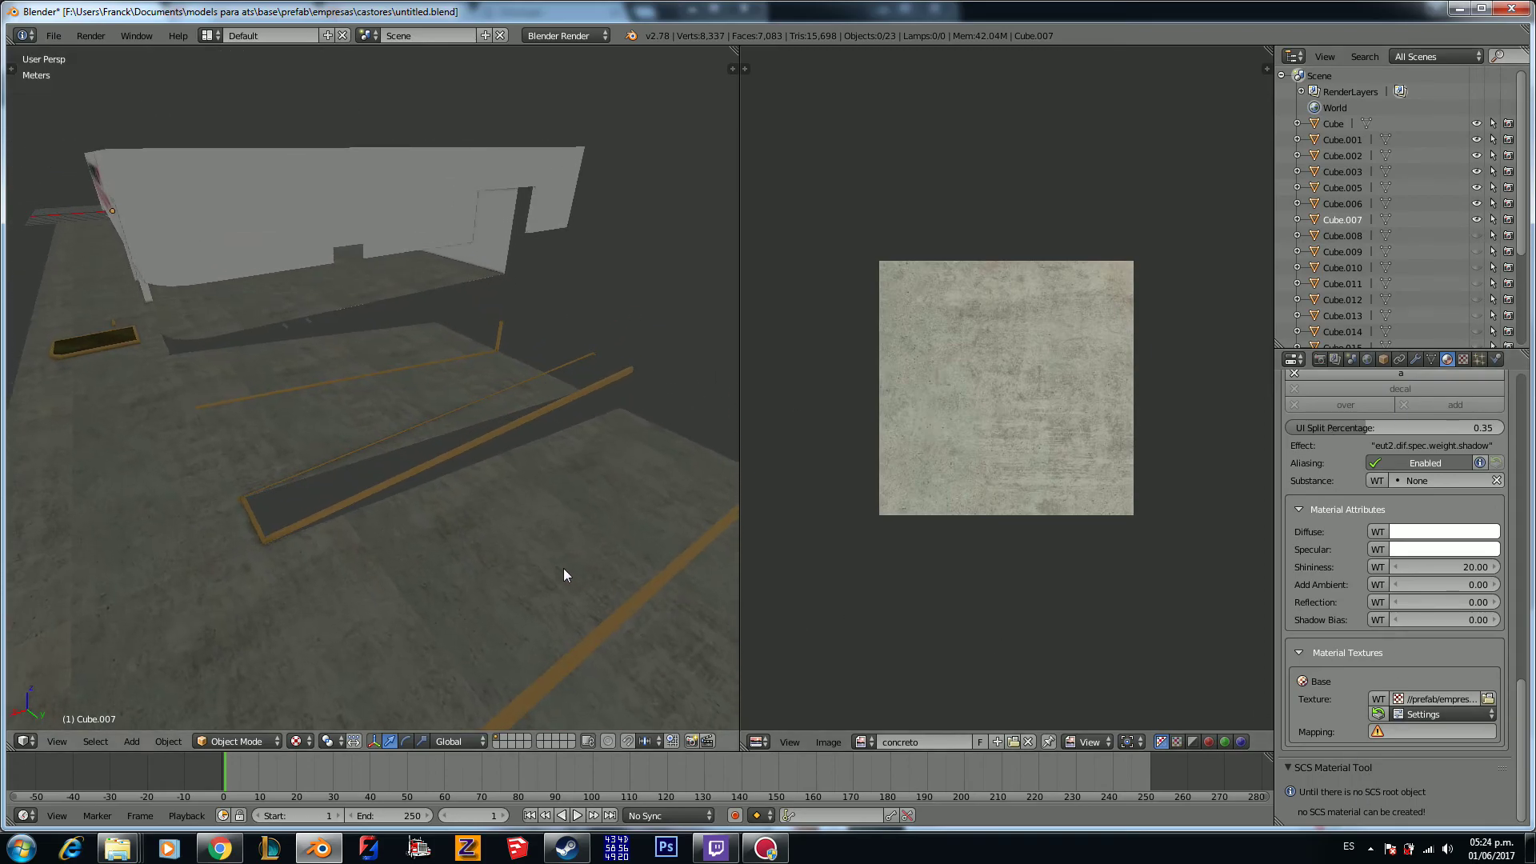
left_click(1441, 736)
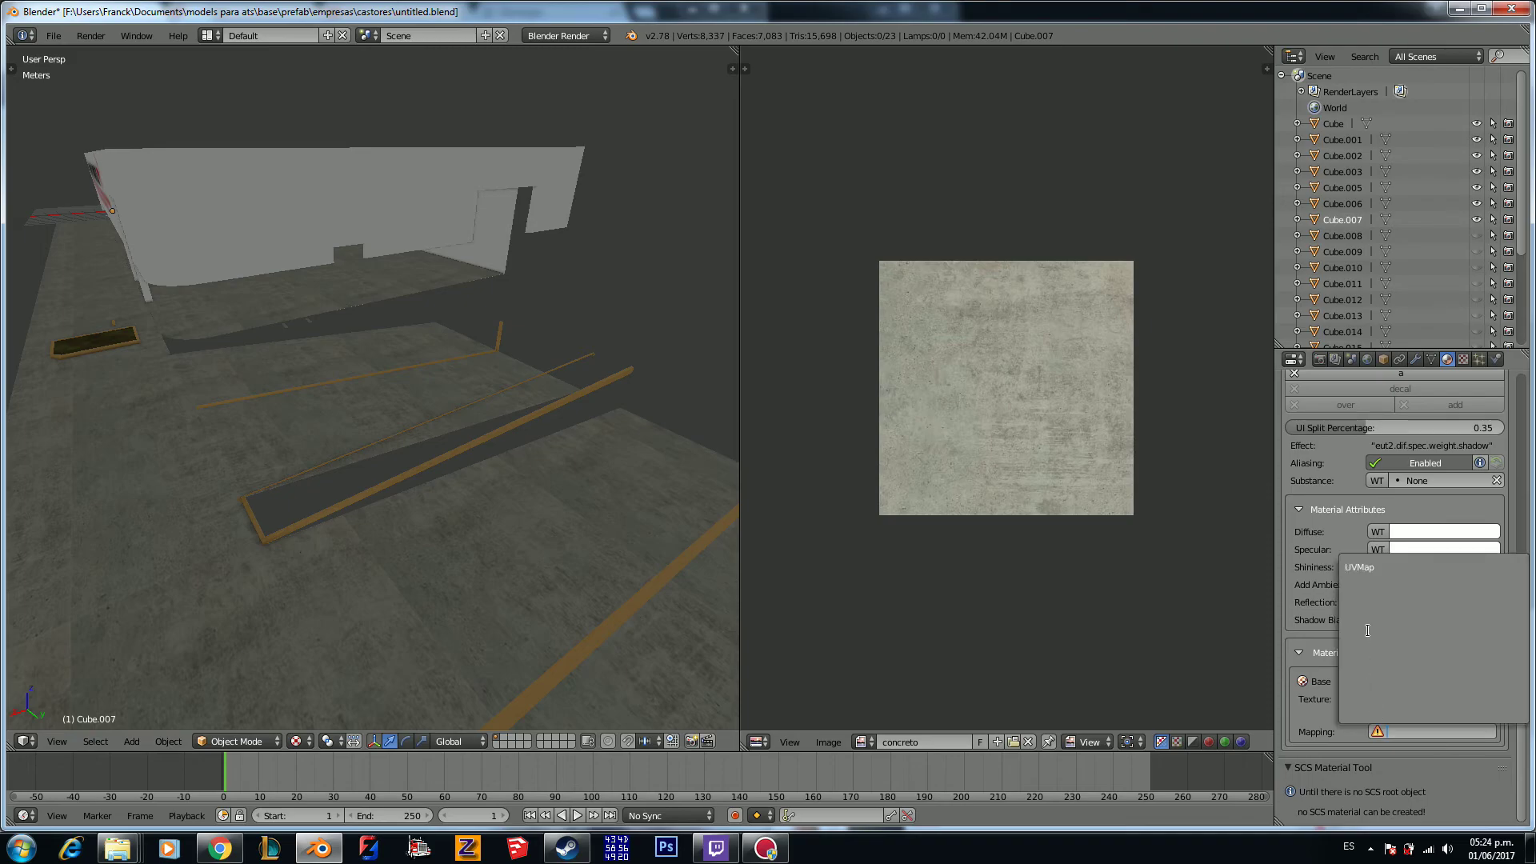
left_click(1327, 566)
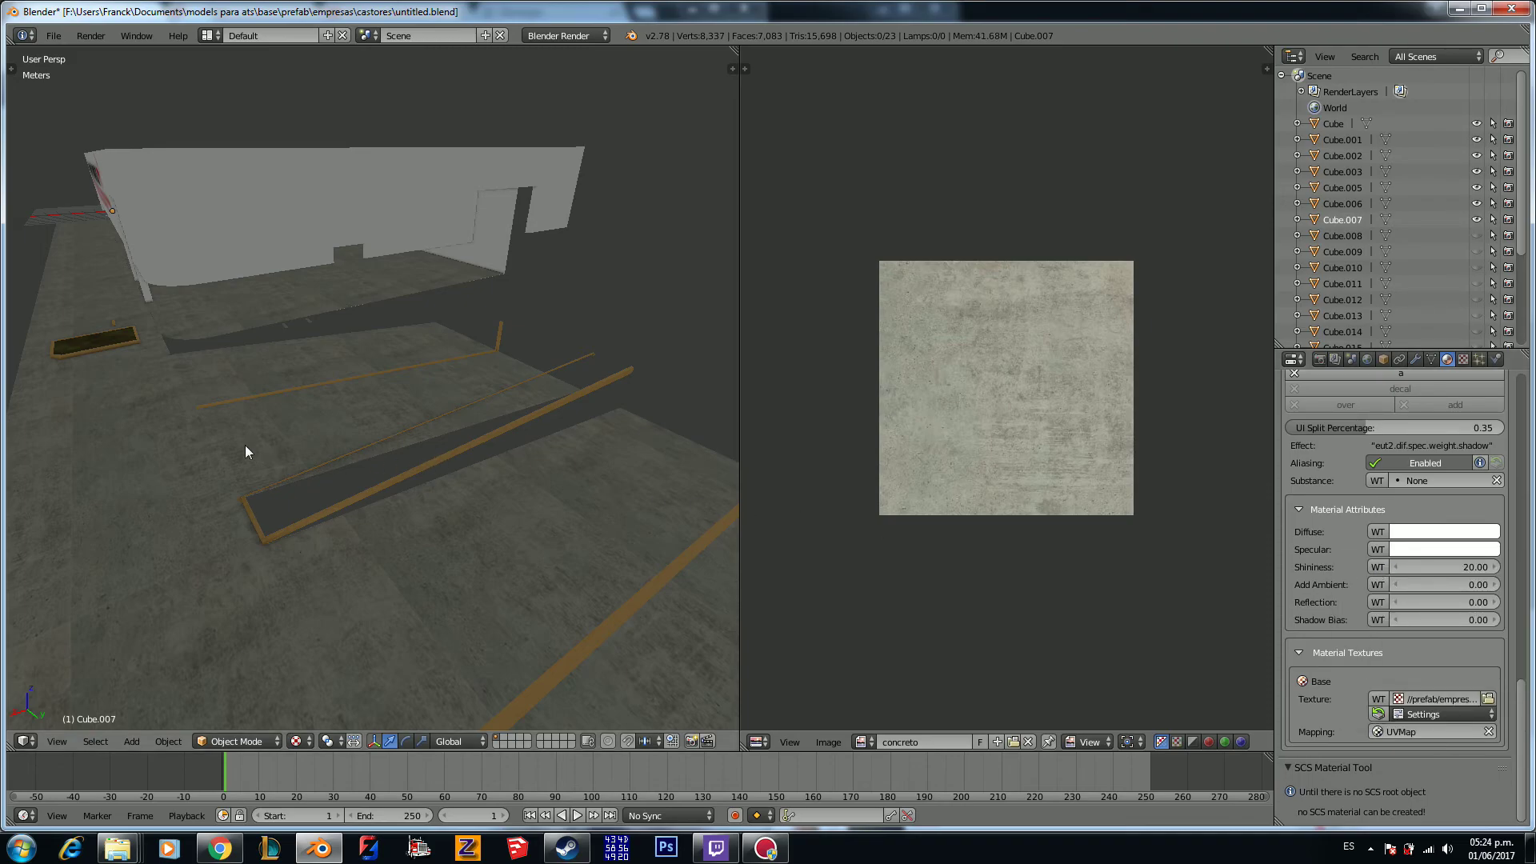
Step: Unhide Cube.008, the low wall panels along the parking bays, and select it
middle_click_drag(139, 379, 181, 388)
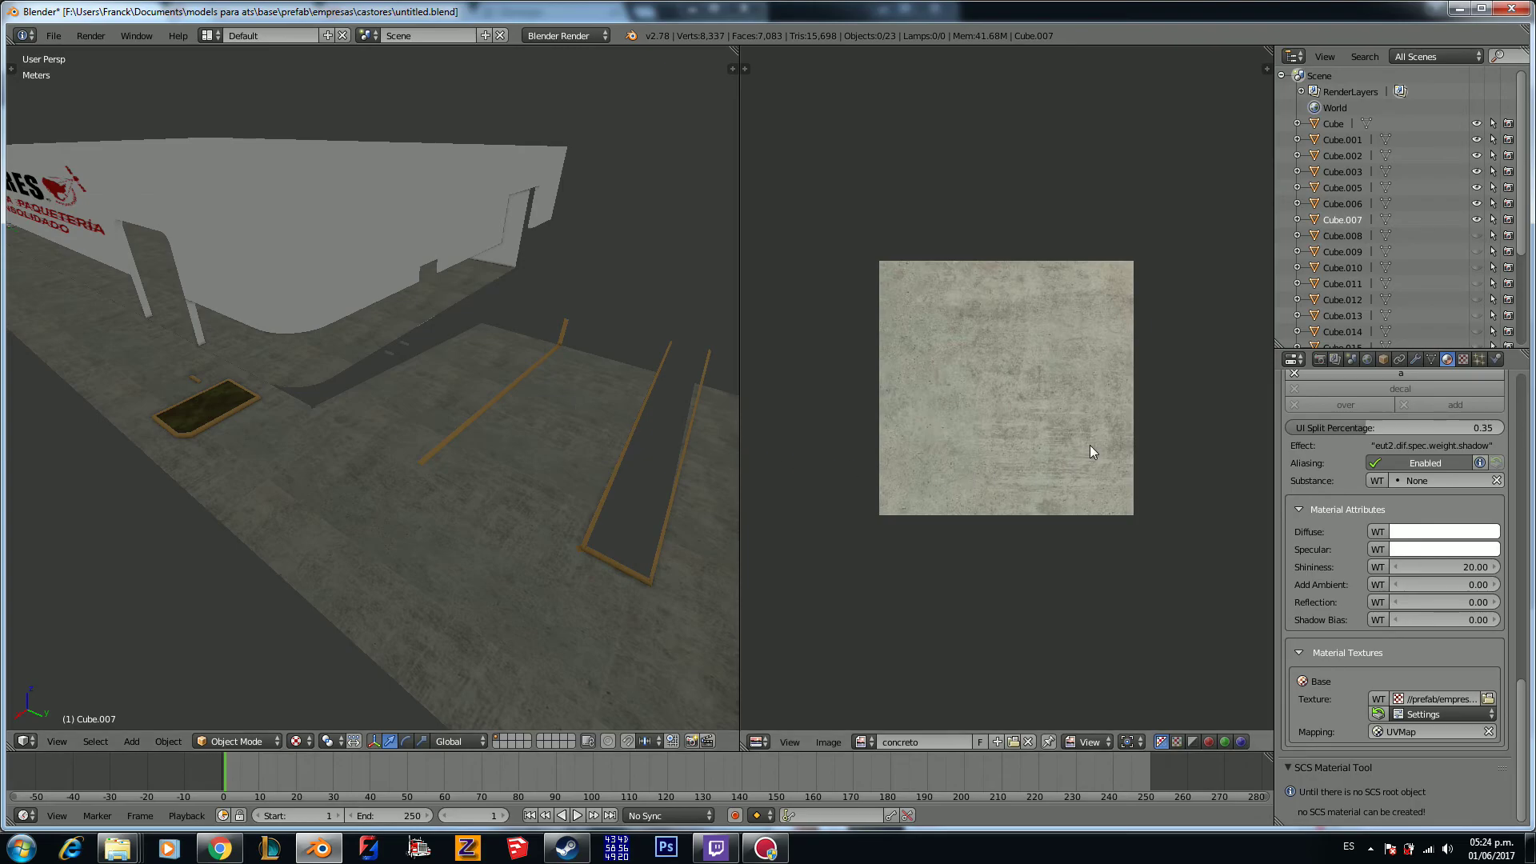
left_click(1475, 235)
left_click(1348, 235)
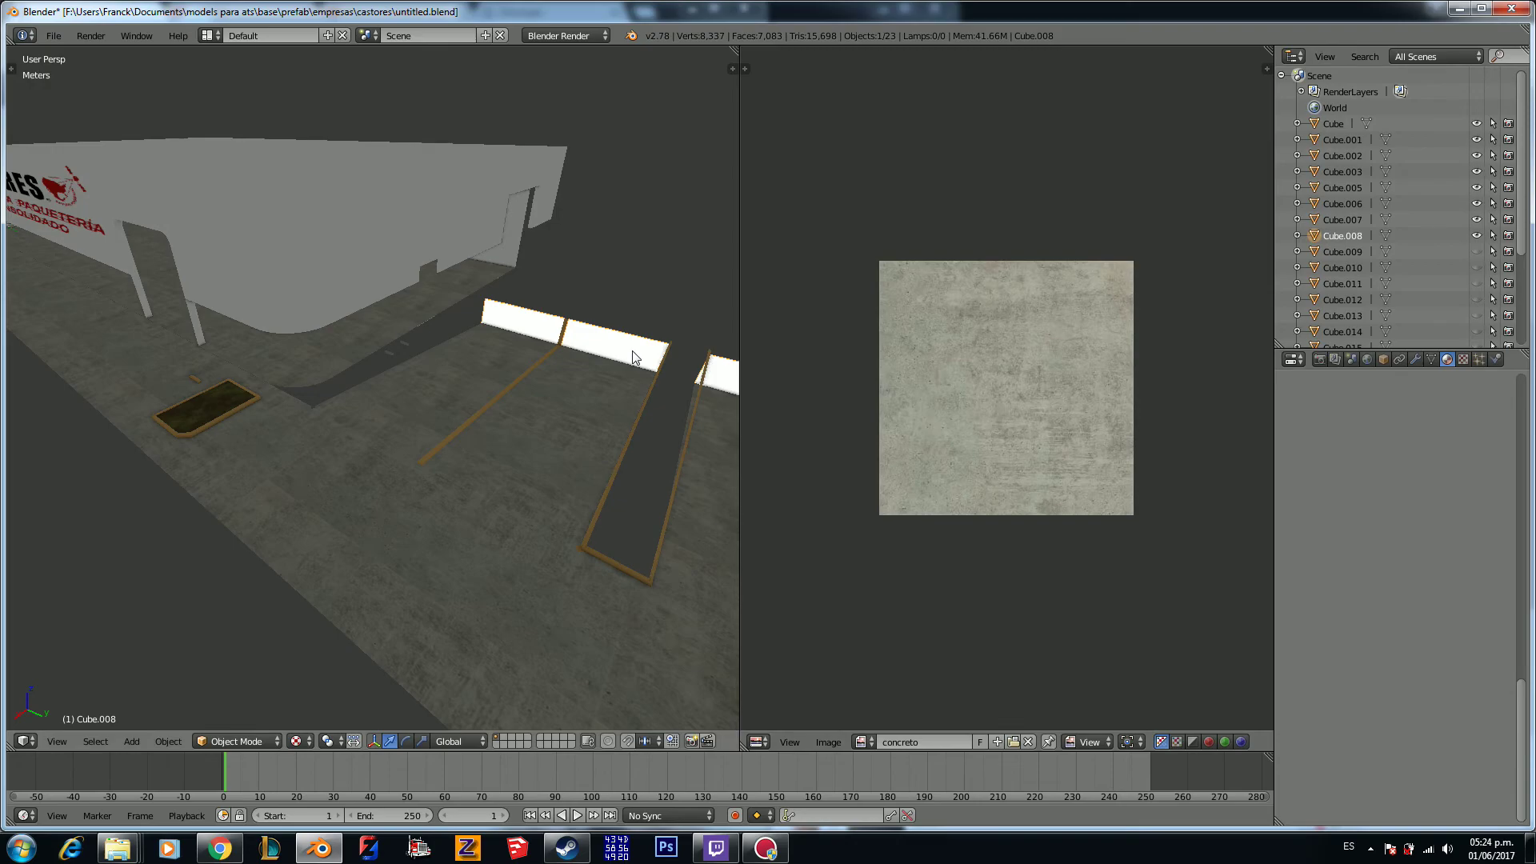
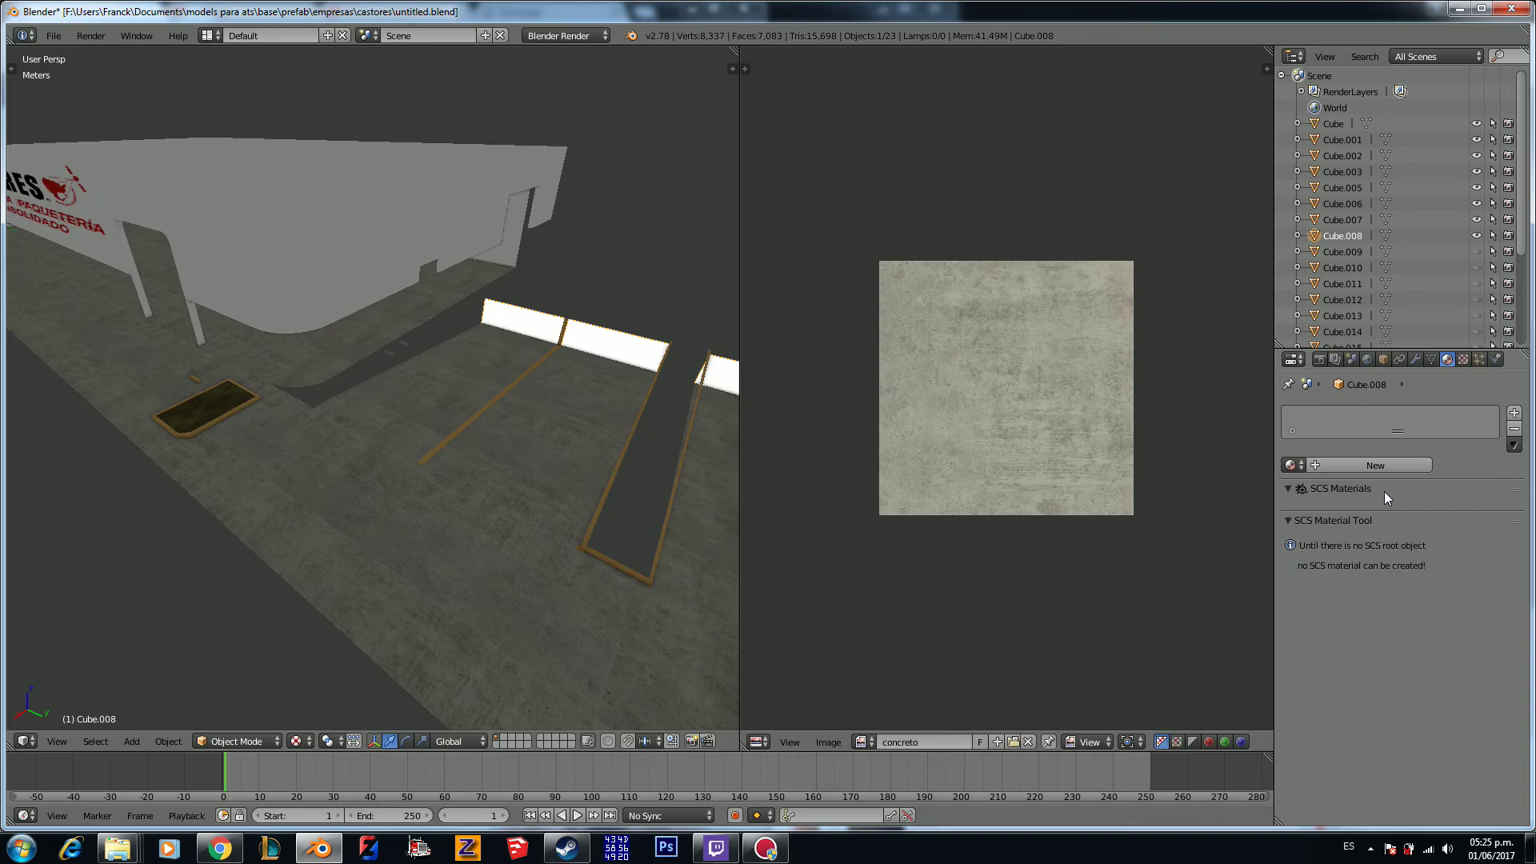
Step: Give the Cube.008 wall panels a new material named paredgris
left_click(1355, 466)
scroll(1373, 595, "down", 3)
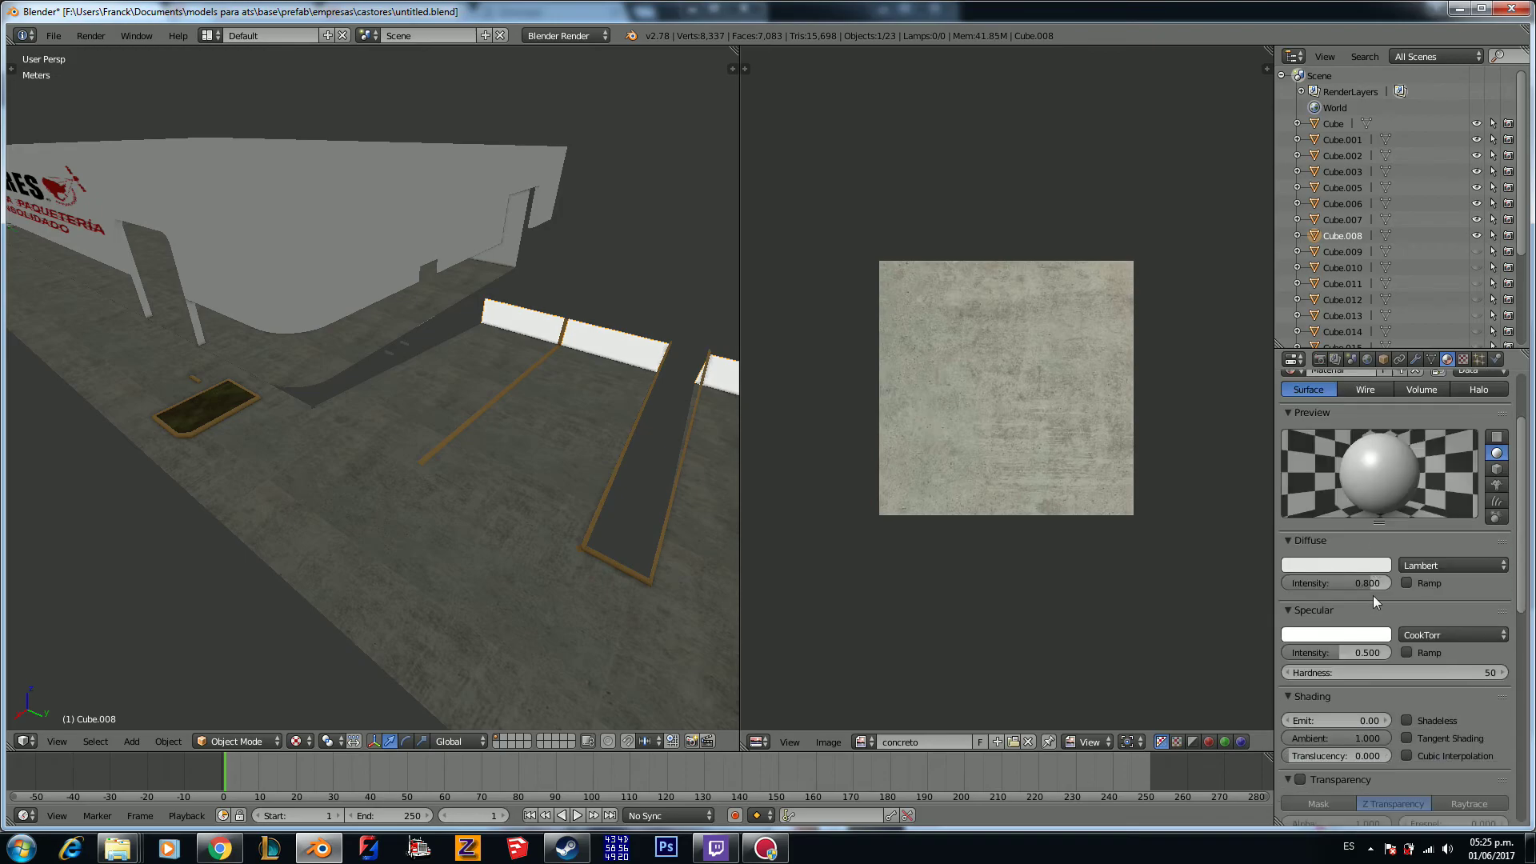
scroll(1373, 595, "up", 3)
left_click(1330, 466)
type("paredgr")
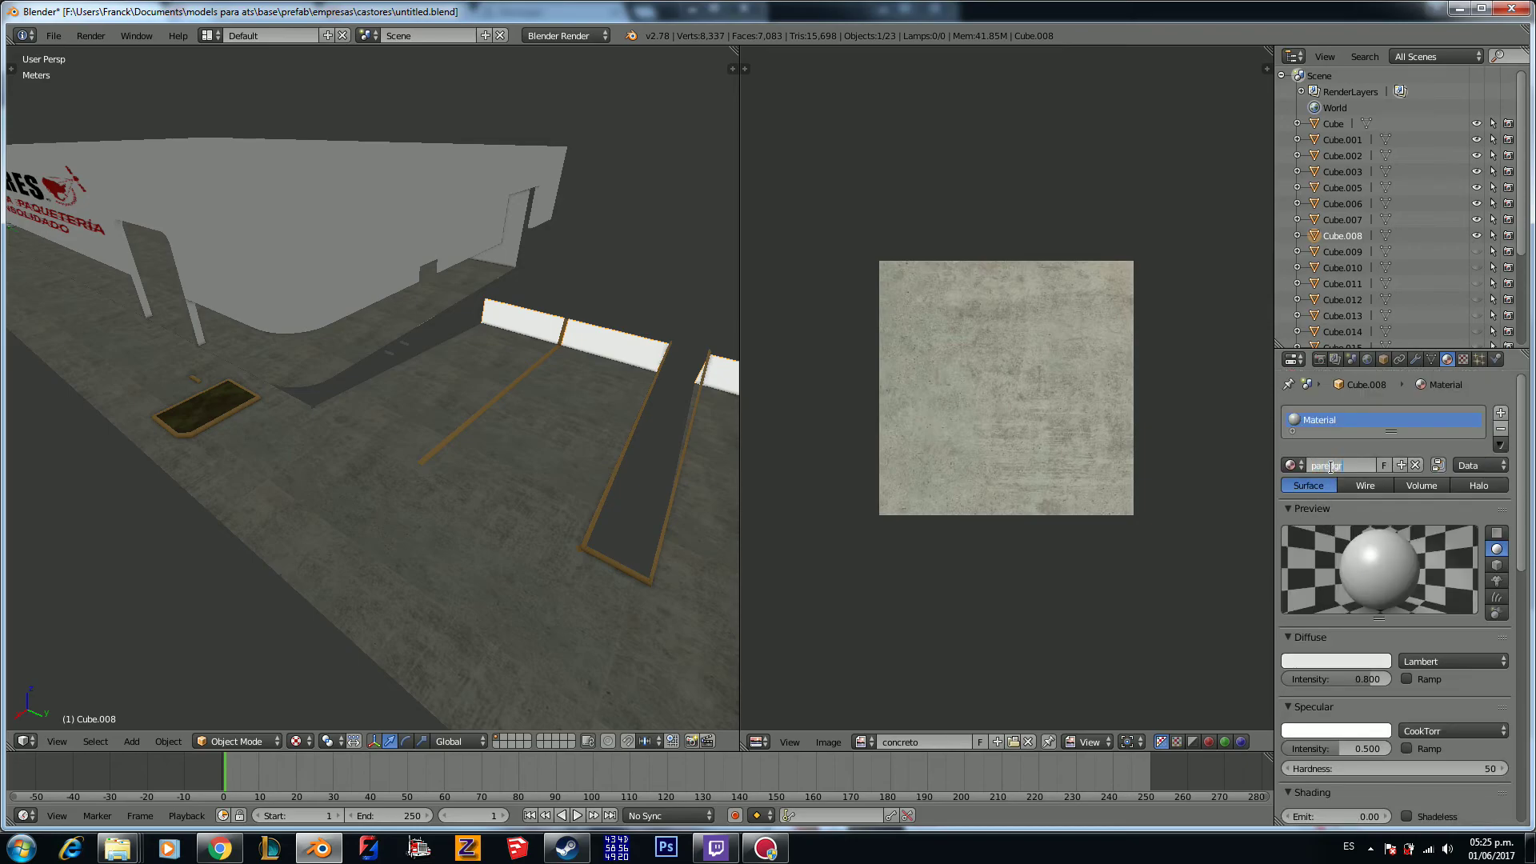
key("Return")
Step: Set the paredgris material's SCS shader preset to dif.spec and enable its shadow option
scroll(1331, 467, "down", 6)
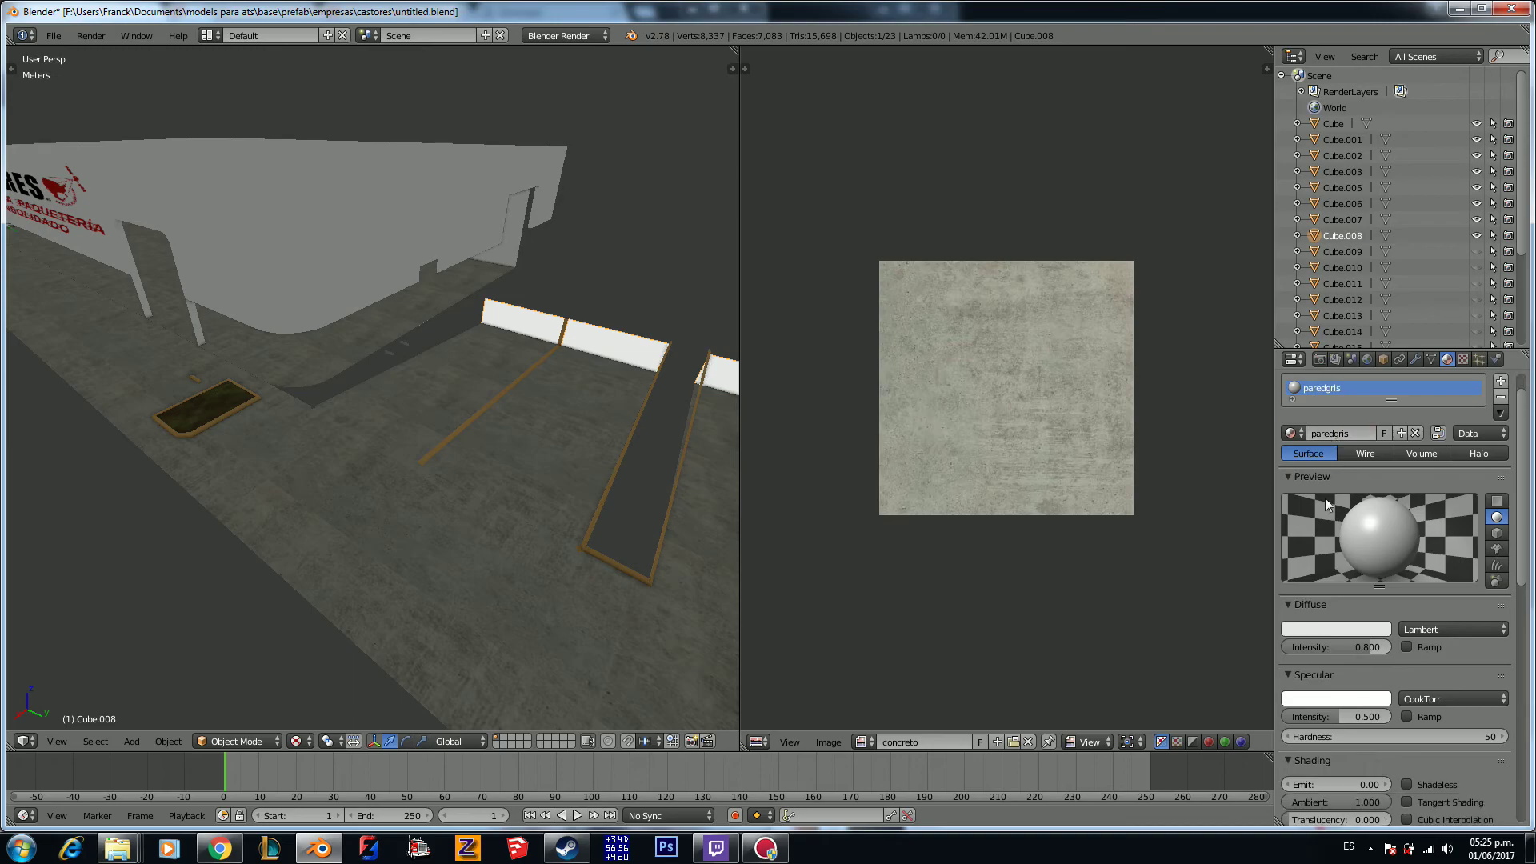
scroll(1367, 623, "down", 1)
left_click(1413, 705)
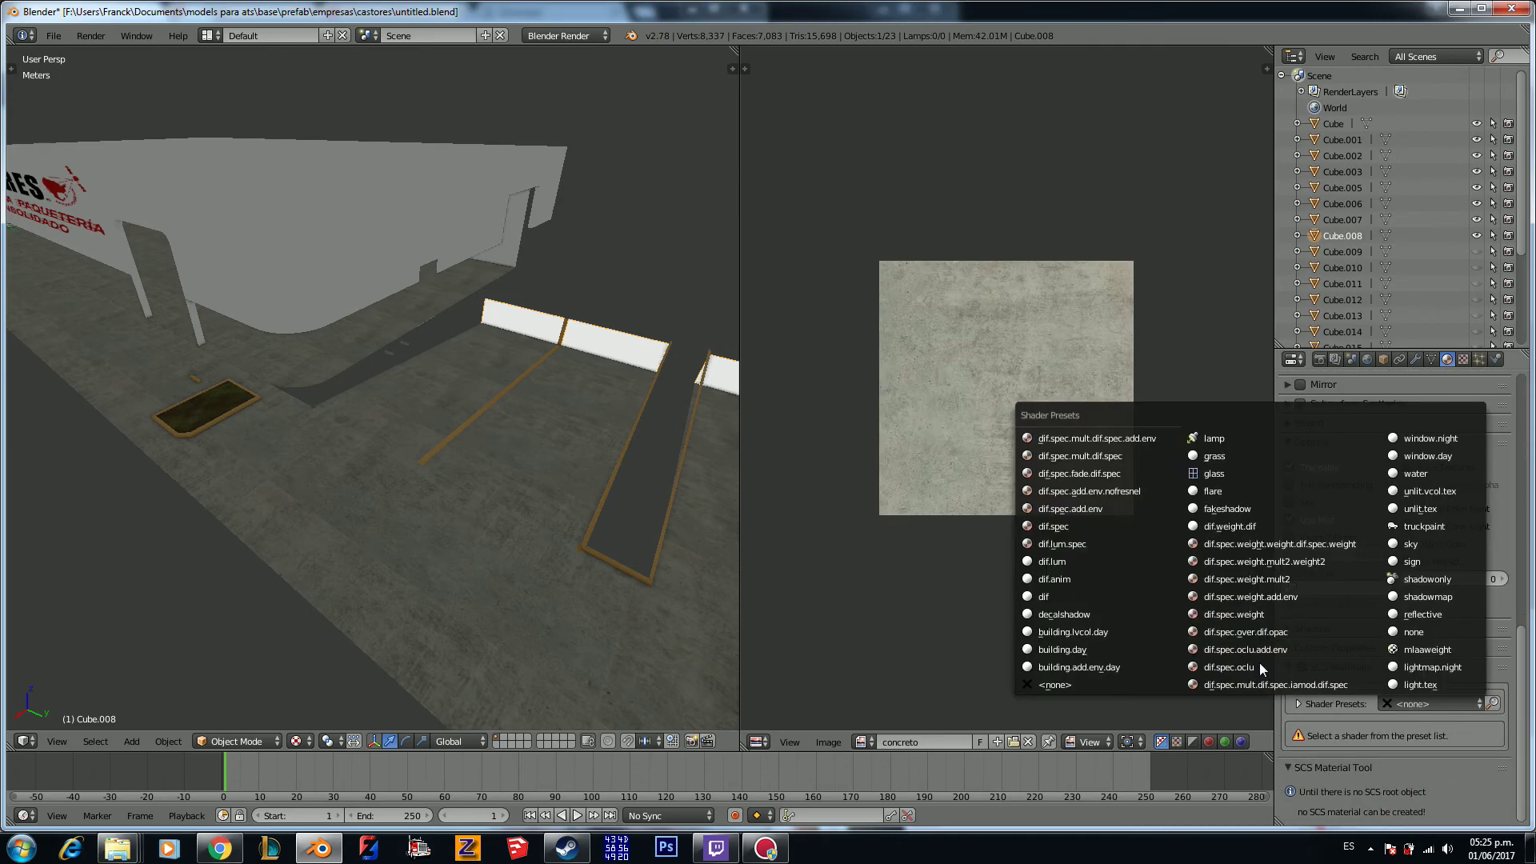
left_click(1082, 529)
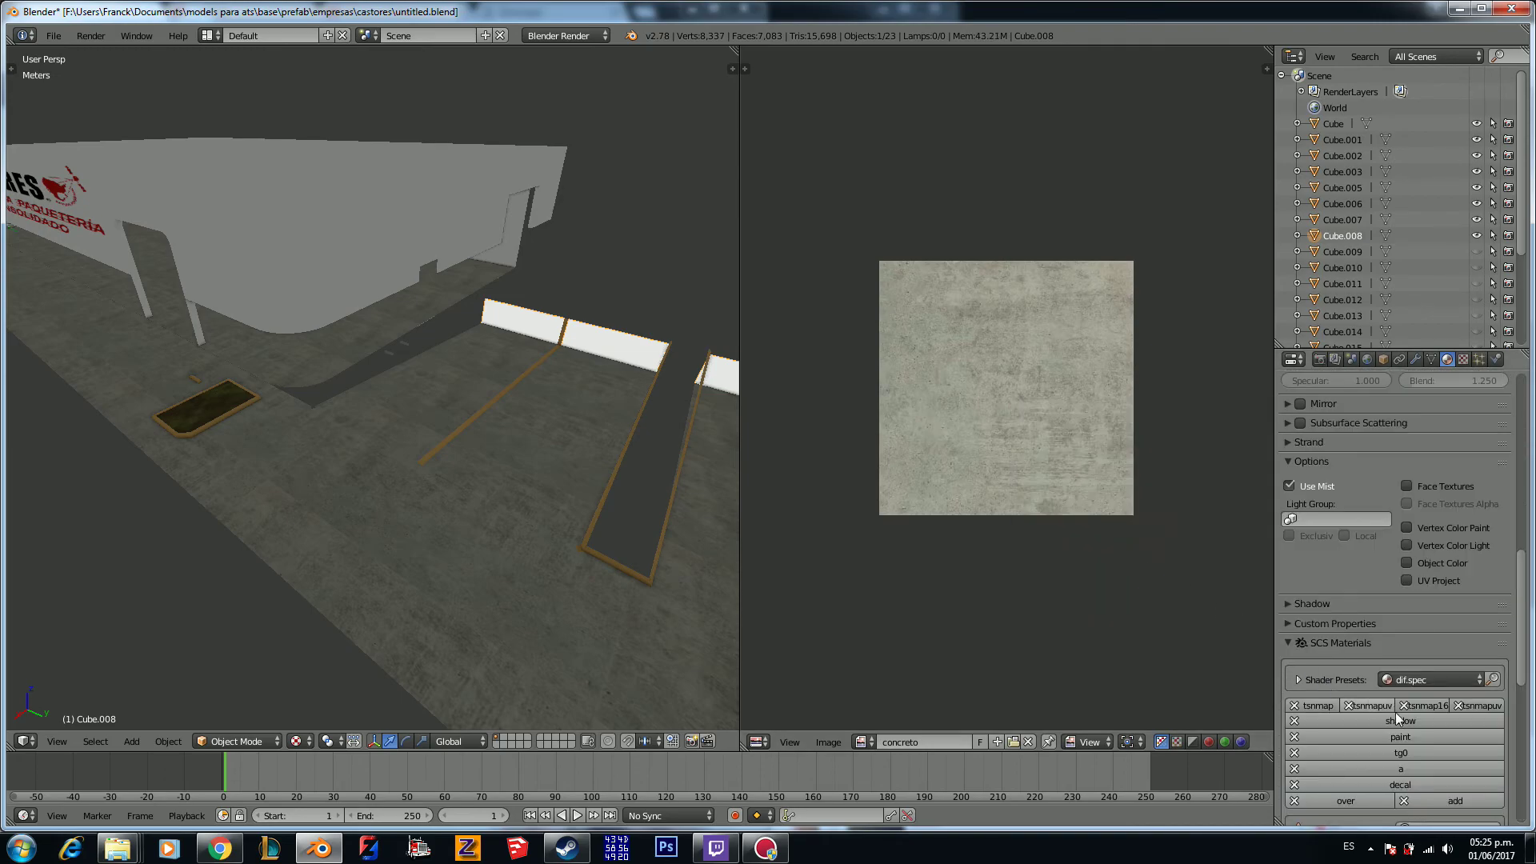
scroll(1403, 724, "down", 6)
scroll(1402, 728, "down", 10)
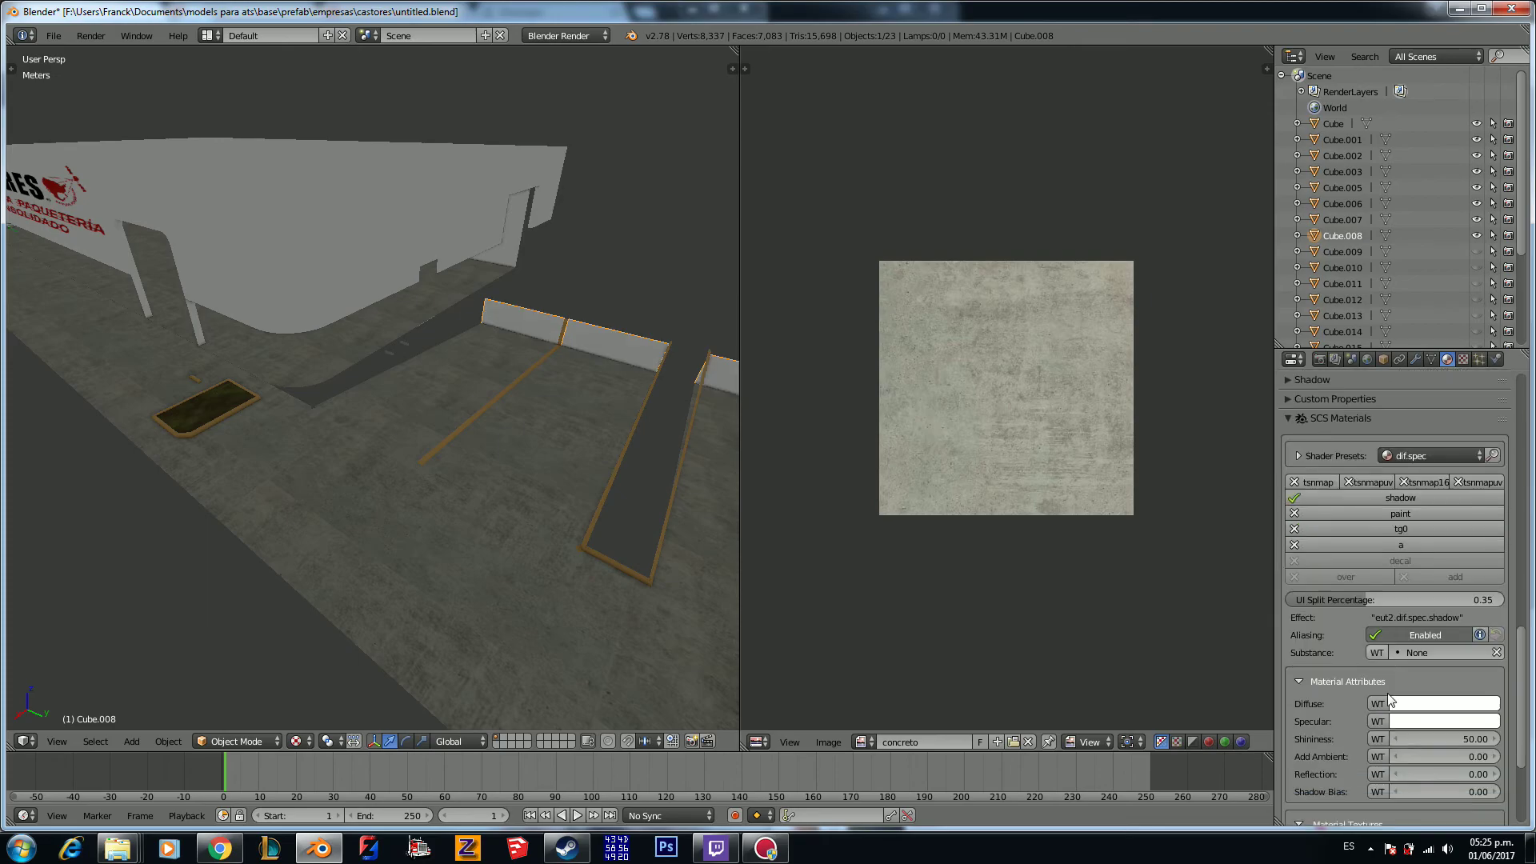
Step: Load grispared.tga from the castores folder as the base texture, create its TOBJ file and adjust the texture settings
left_click(1487, 699)
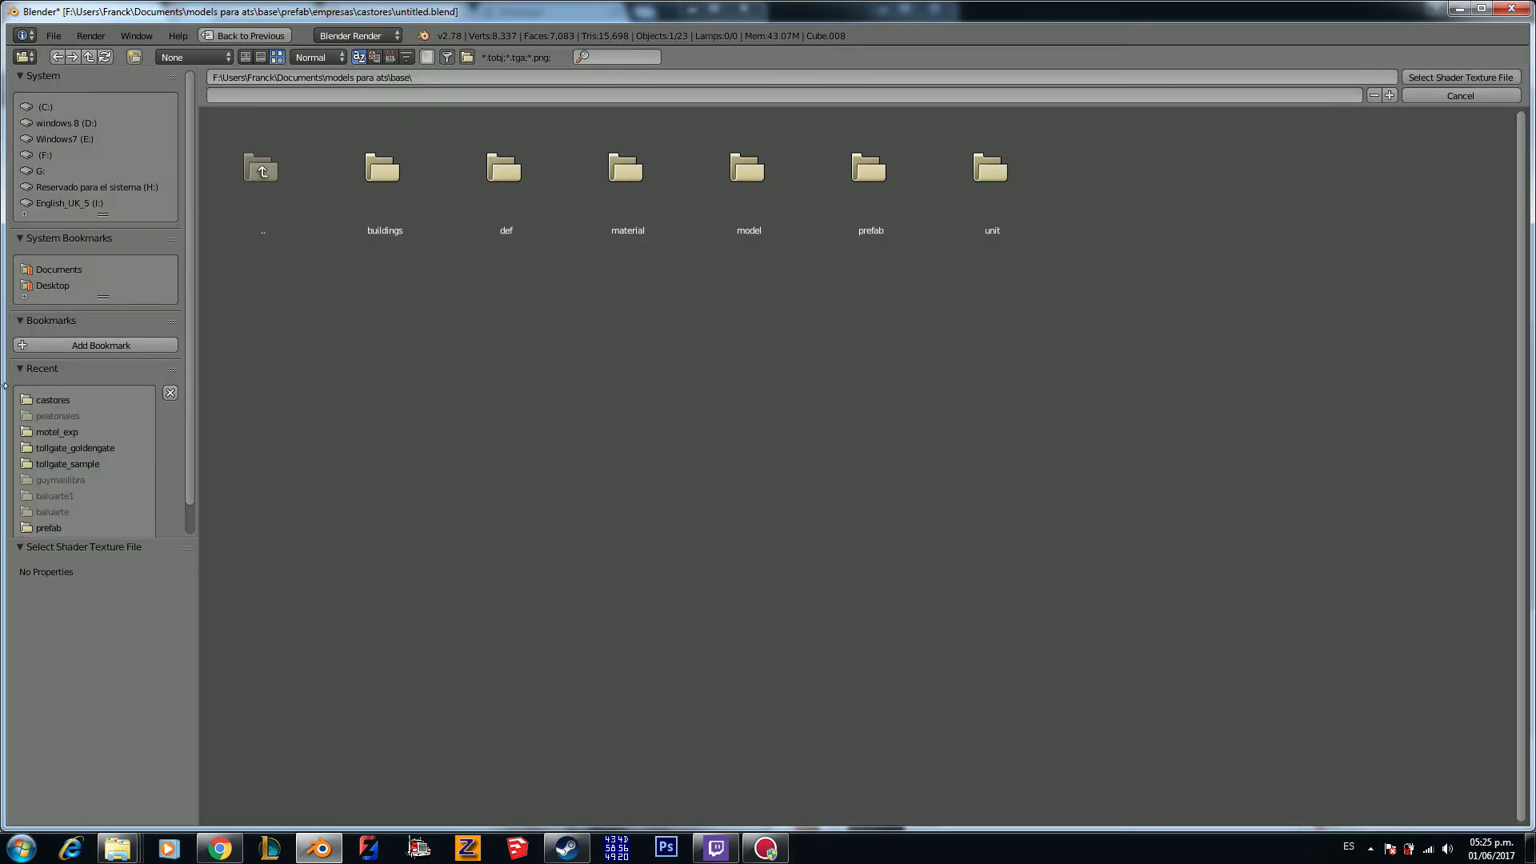
left_click(44, 401)
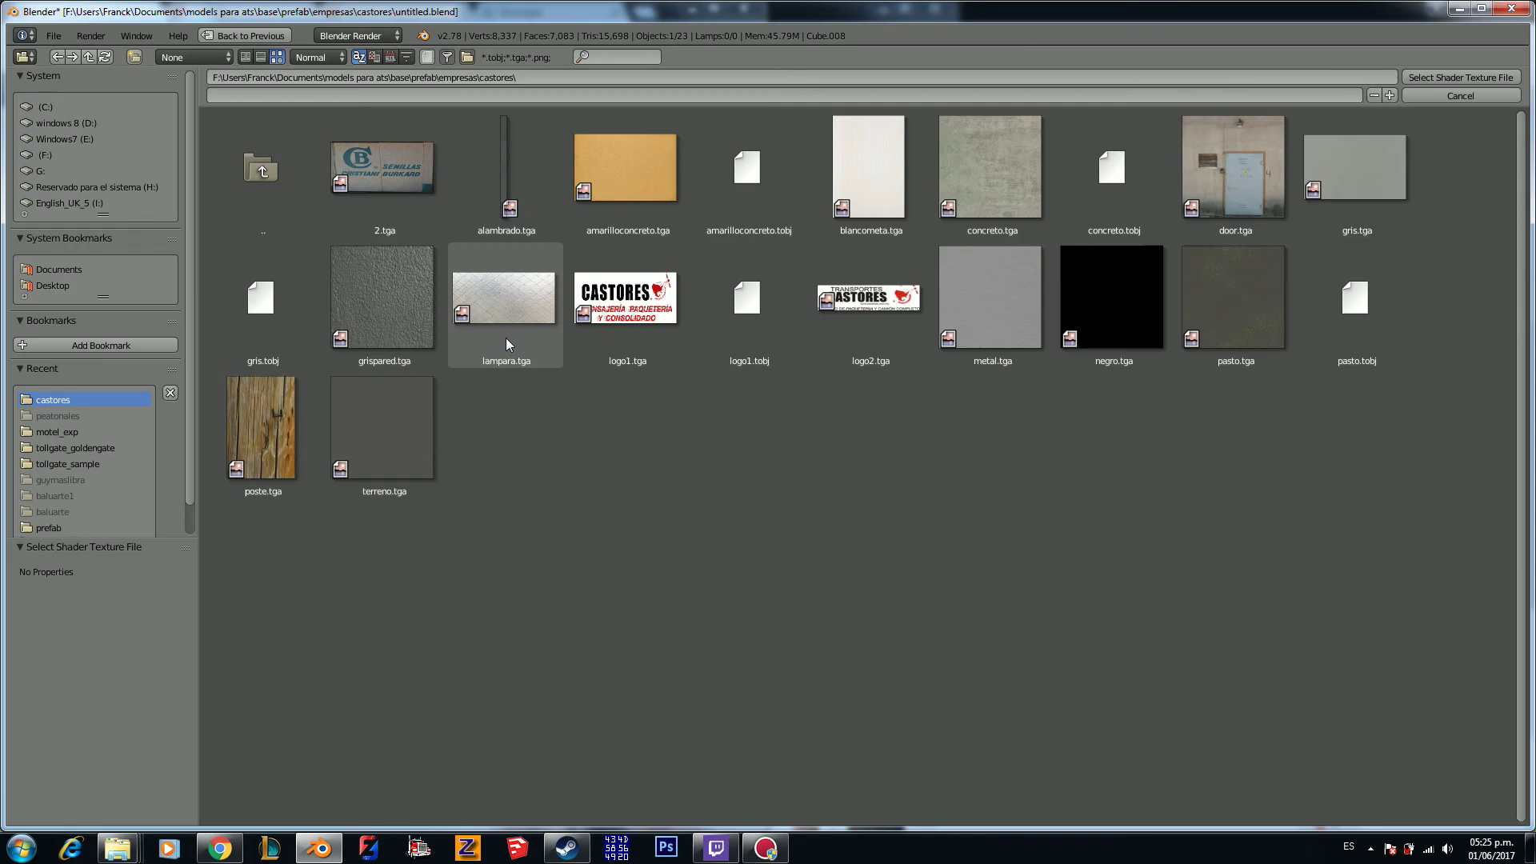
double_click(413, 307)
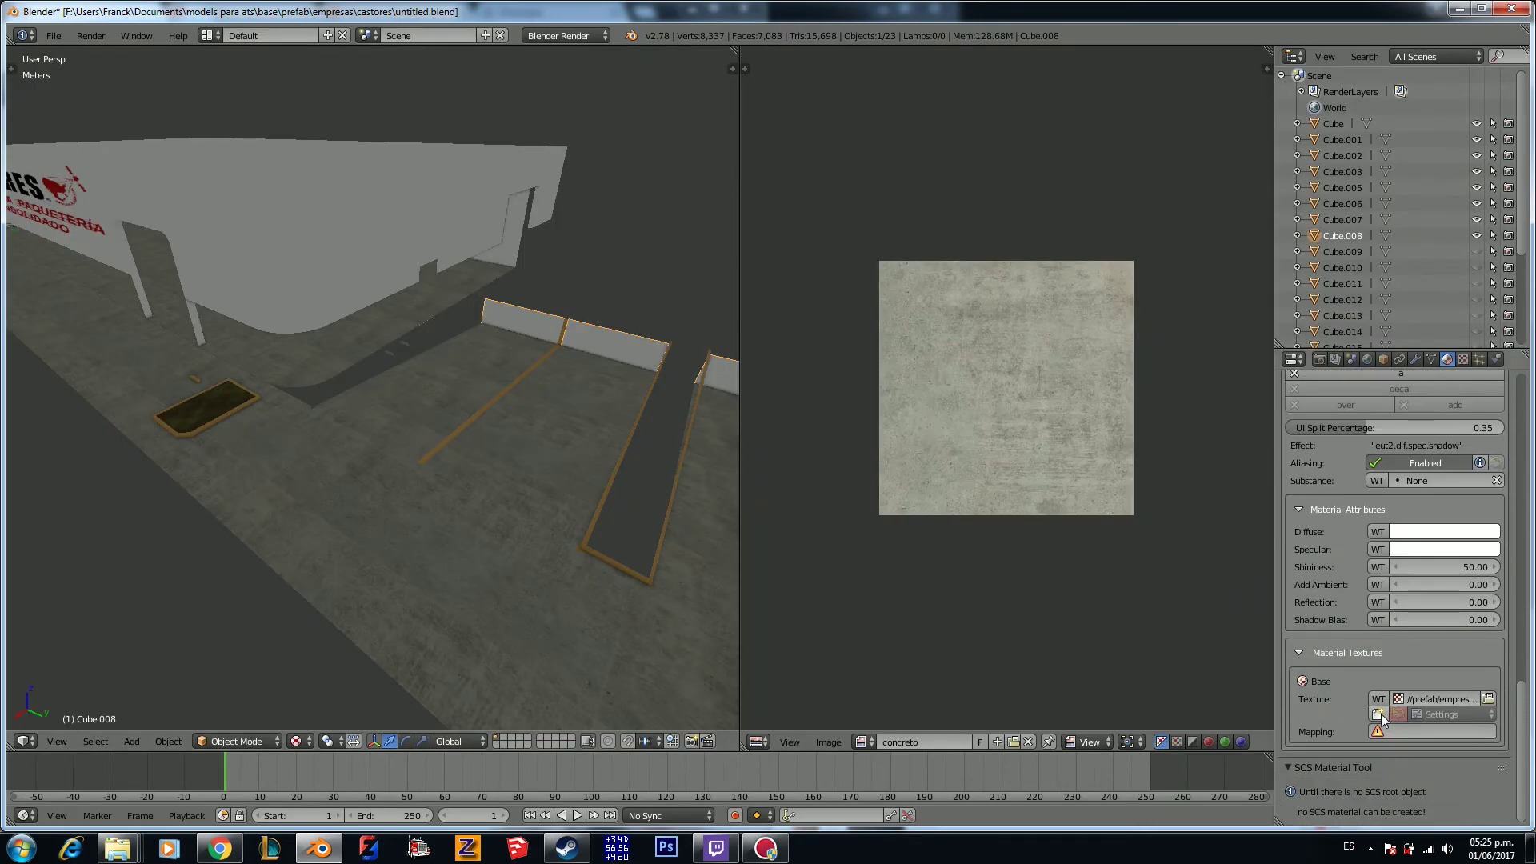
left_click(1378, 710)
left_click(1428, 714)
left_click(1422, 678)
left_click(1418, 713)
left_click(1418, 661)
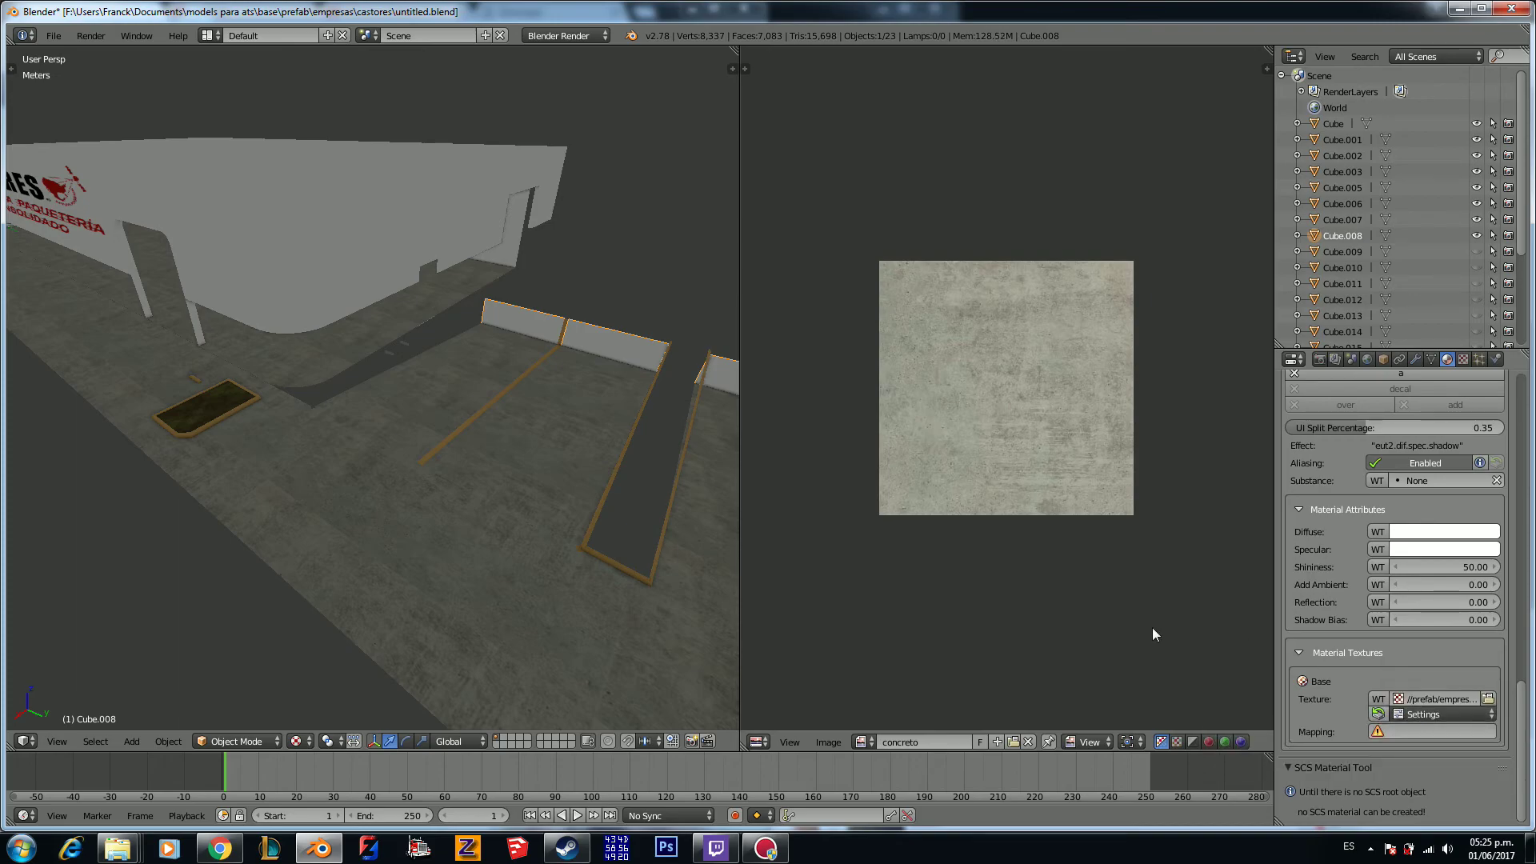
Step: Unwrap all faces of the wall panels with Smart UV Project, keeping the default options
key("Tab")
key("a")
key("a")
key("u")
left_click(588, 499)
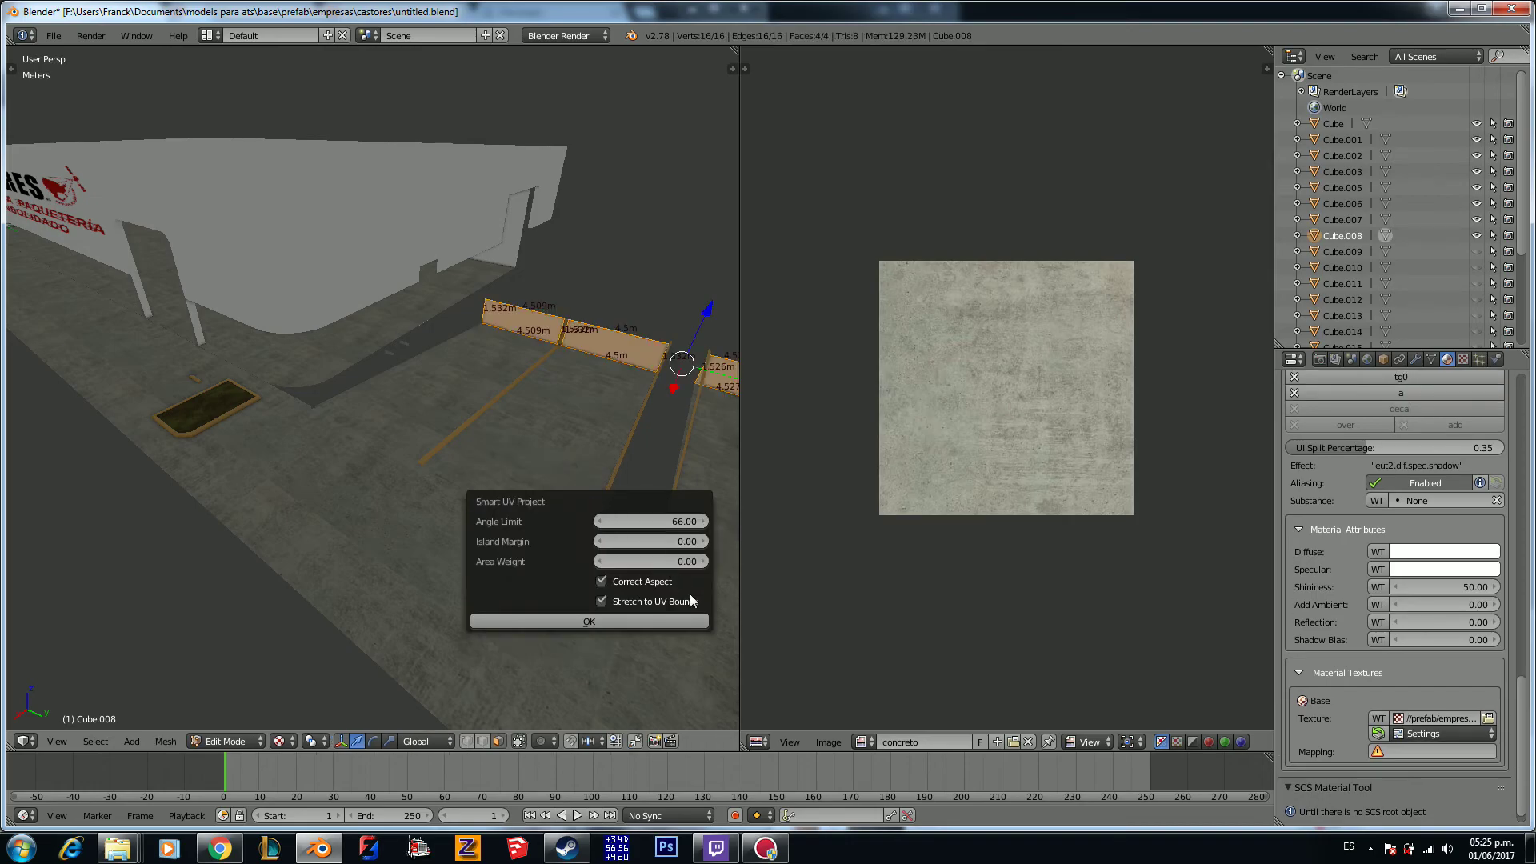
left_click(680, 620)
Step: Assign the grispared image to Cube.008's unwrapped faces and scale the whole UV layout up about three times
left_click(936, 740)
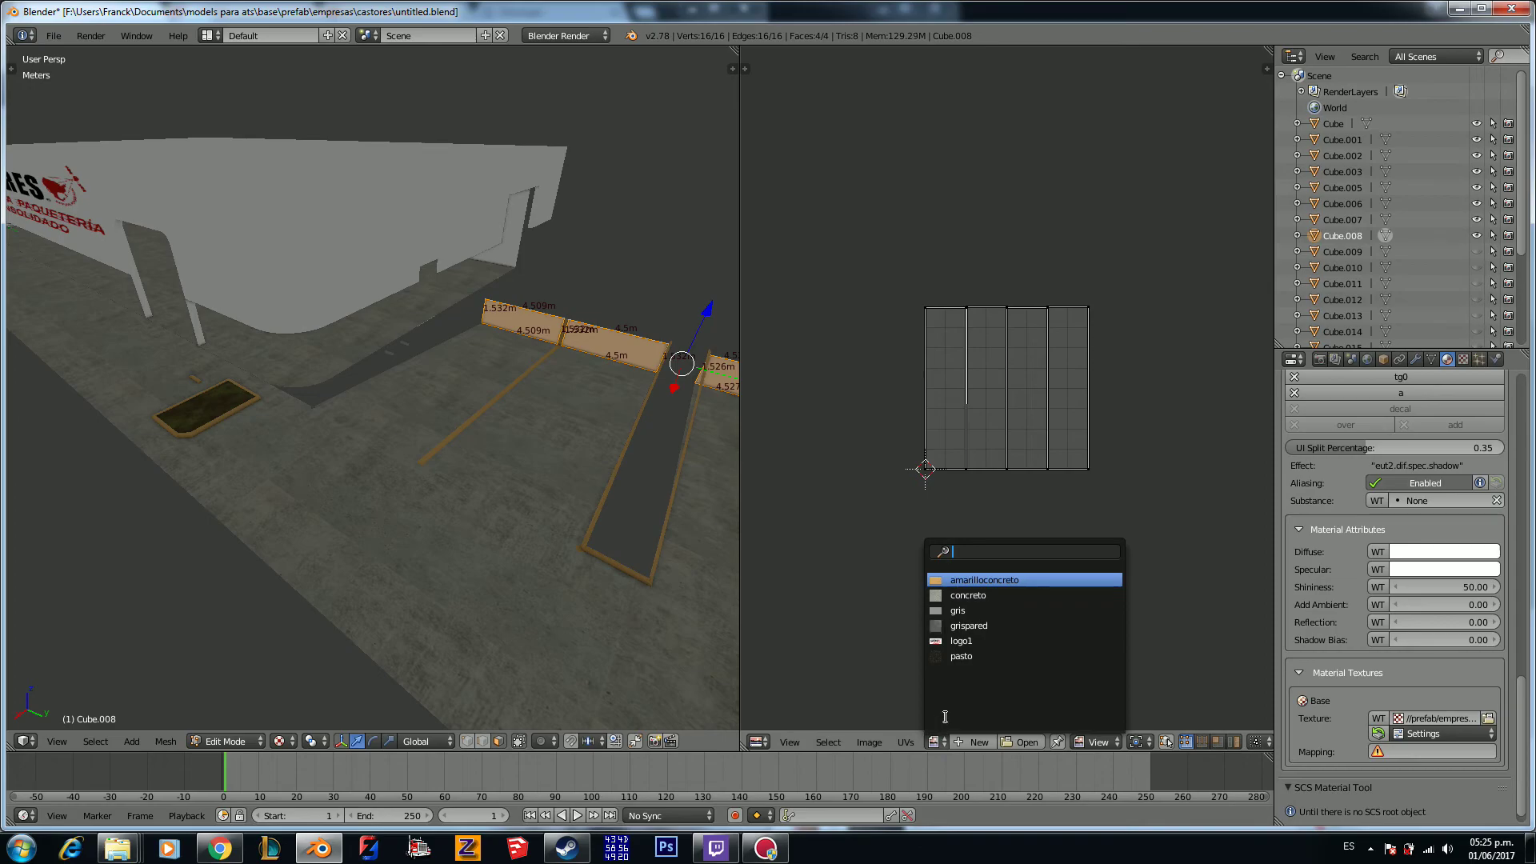
left_click(959, 635)
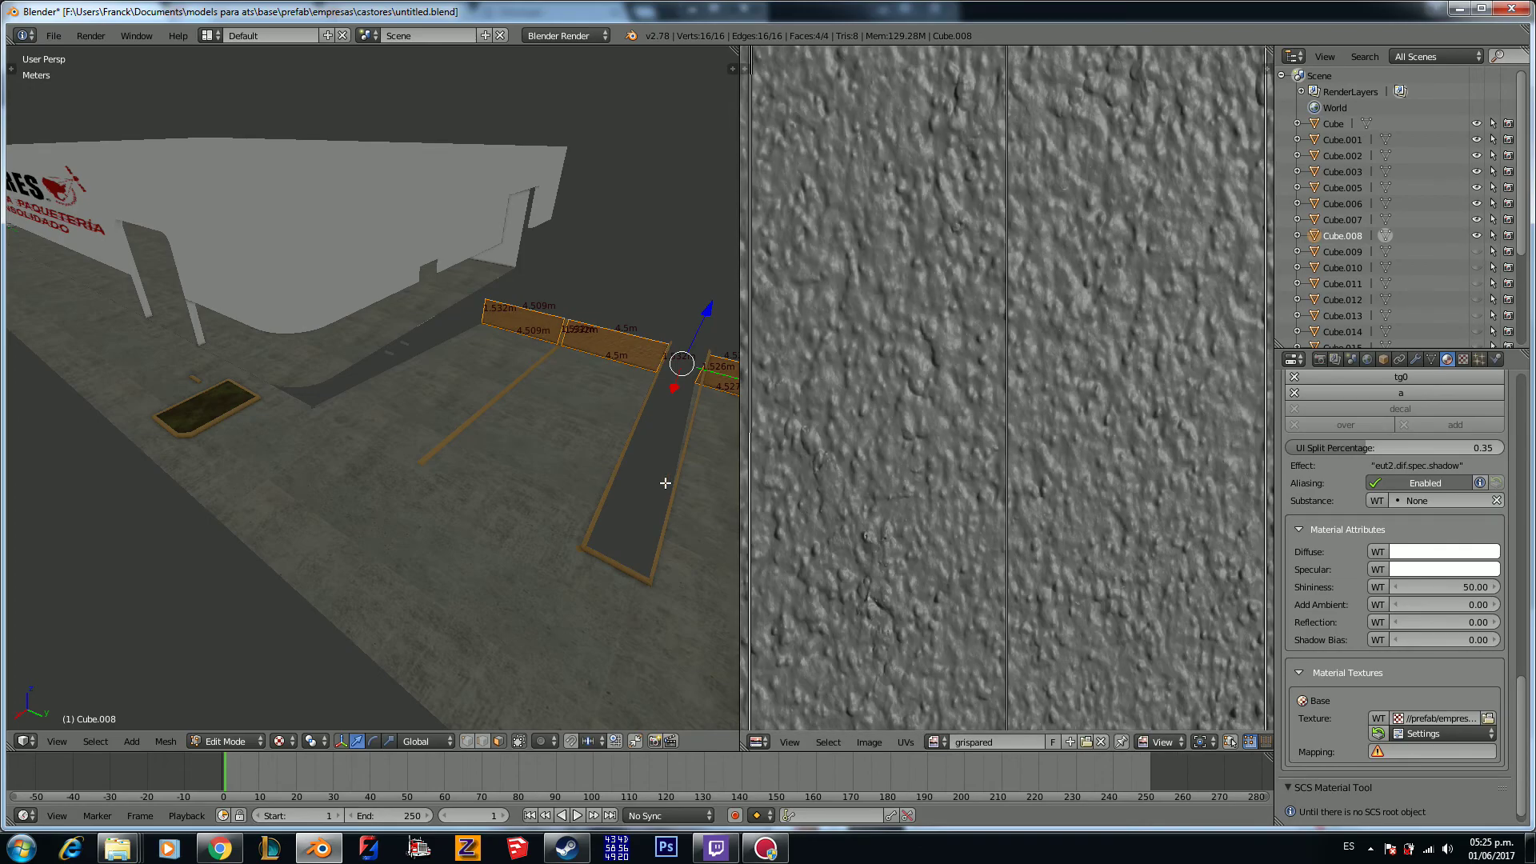
scroll(664, 480, "down", 6)
scroll(882, 478, "down", 5)
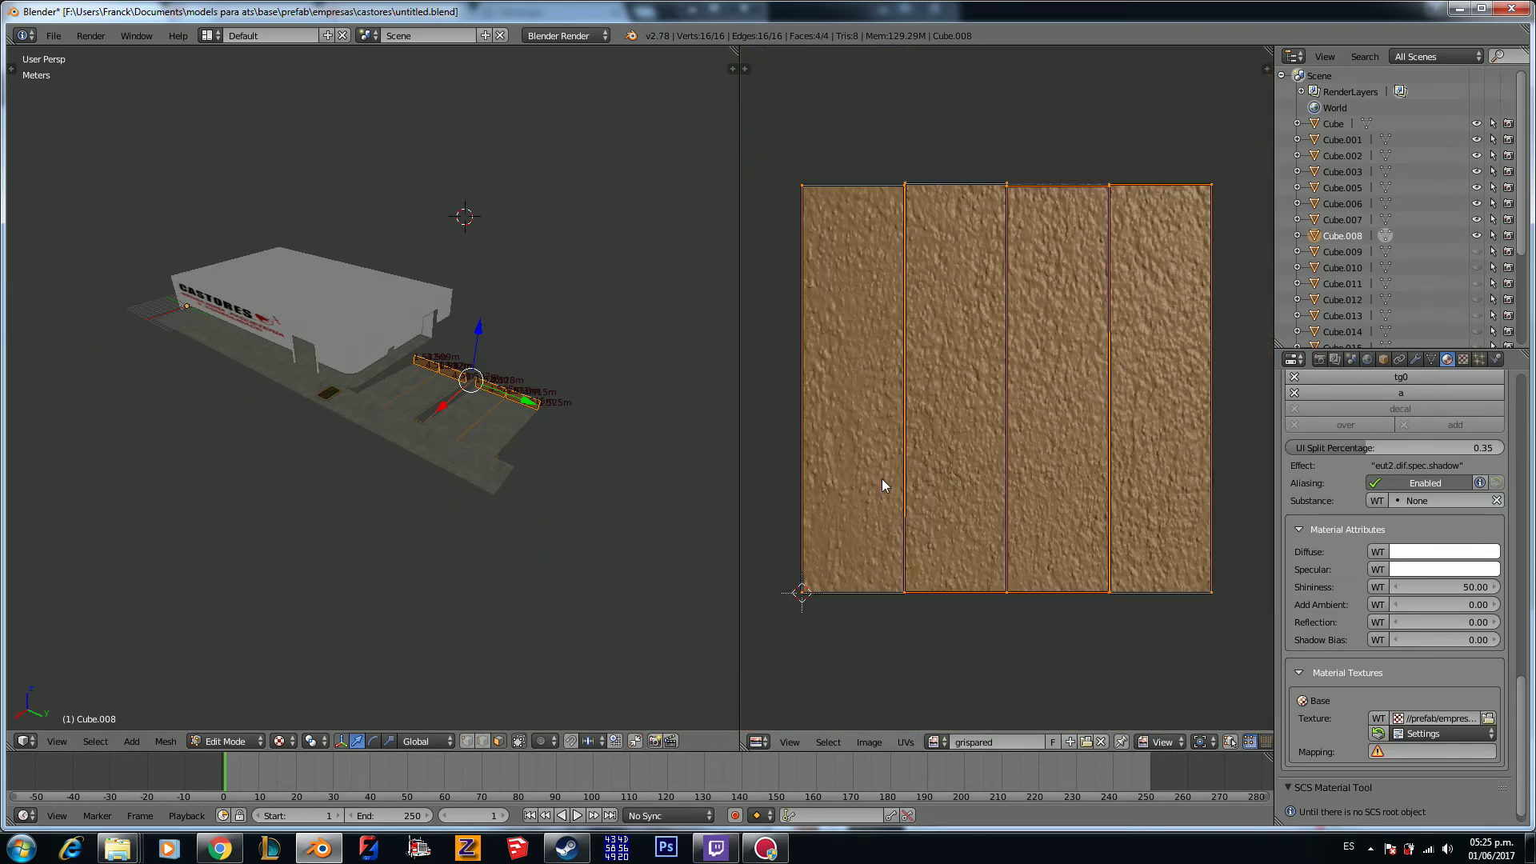
key("s")
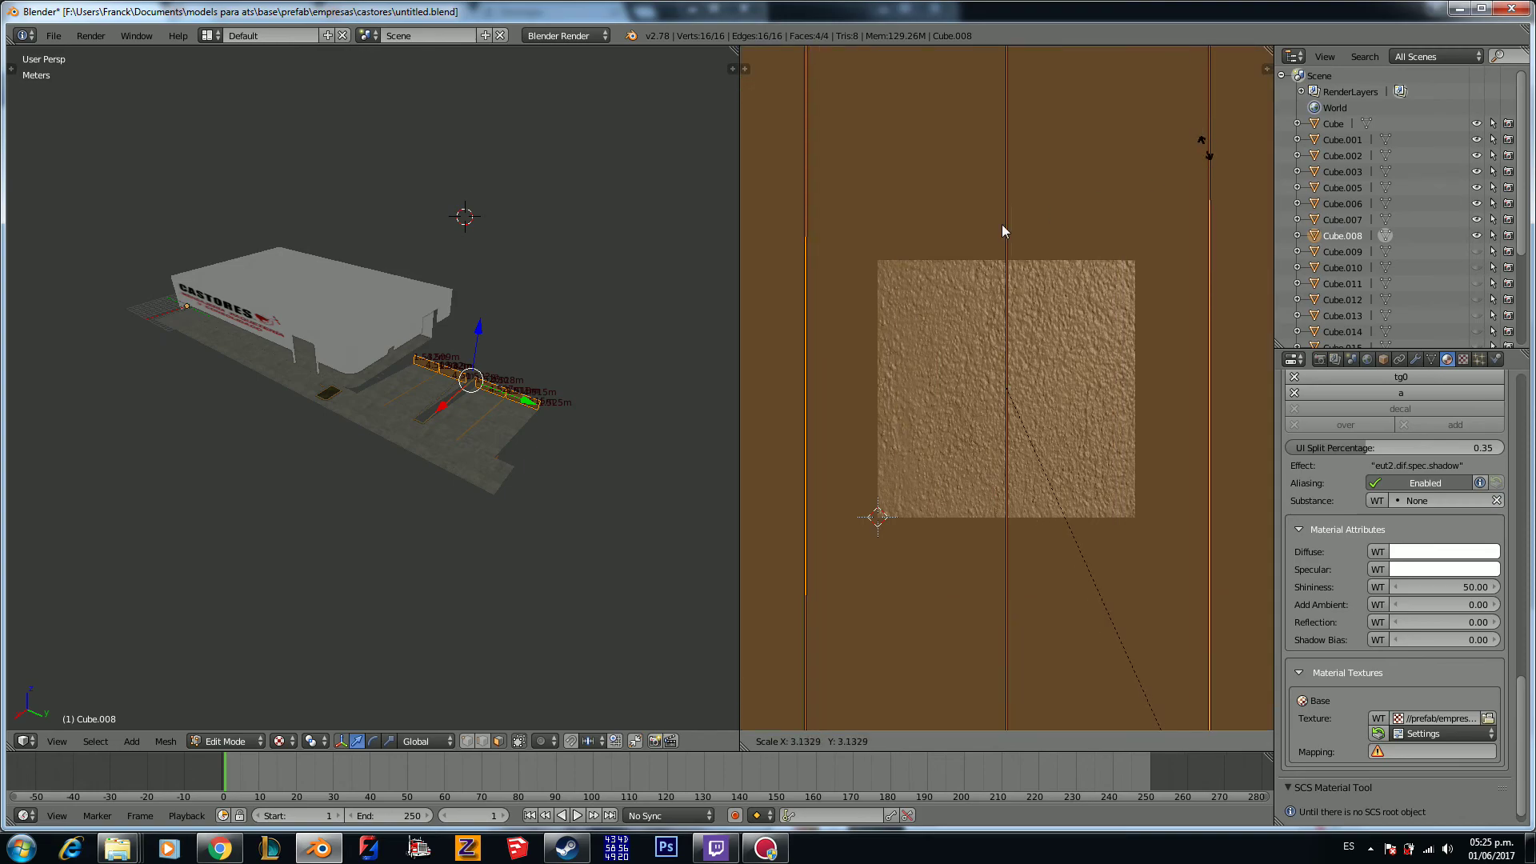
left_click(1001, 223)
Step: Return to Object Mode, deselect the wall panels and set their base texture mapping to UVMap
scroll(587, 445, "up", 3)
middle_click_drag(594, 439, 528, 456)
key("Tab")
scroll(507, 452, "up", 2)
key("a")
scroll(507, 451, "up", 2)
scroll(507, 451, "down", 2)
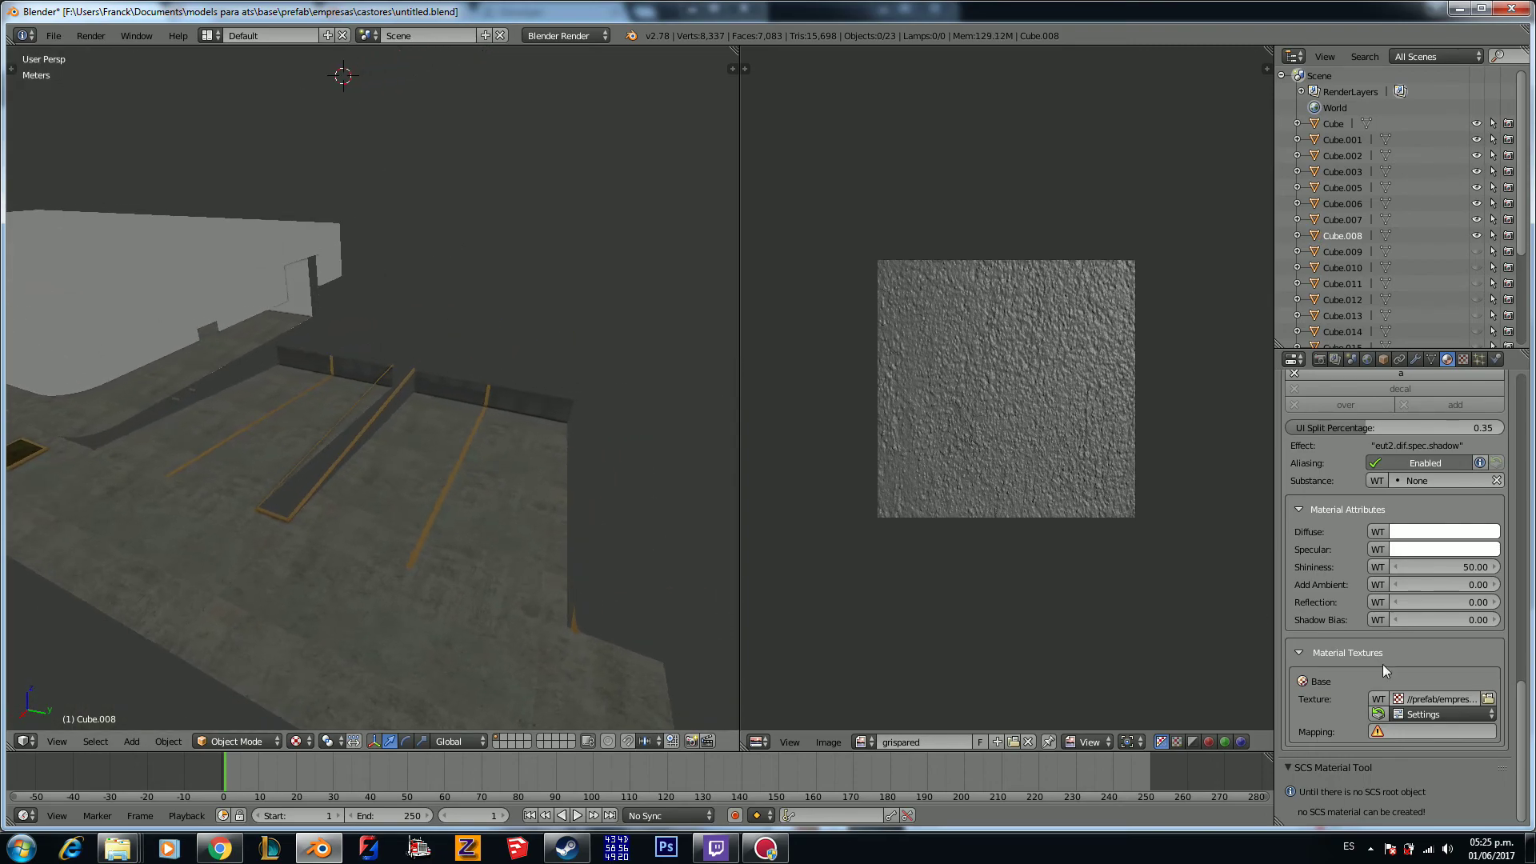
left_click(1381, 730)
left_click(1375, 568)
Step: Unhide Cube.009, the small box-shaped part beside the low wall panels, and select it
left_click(1476, 251)
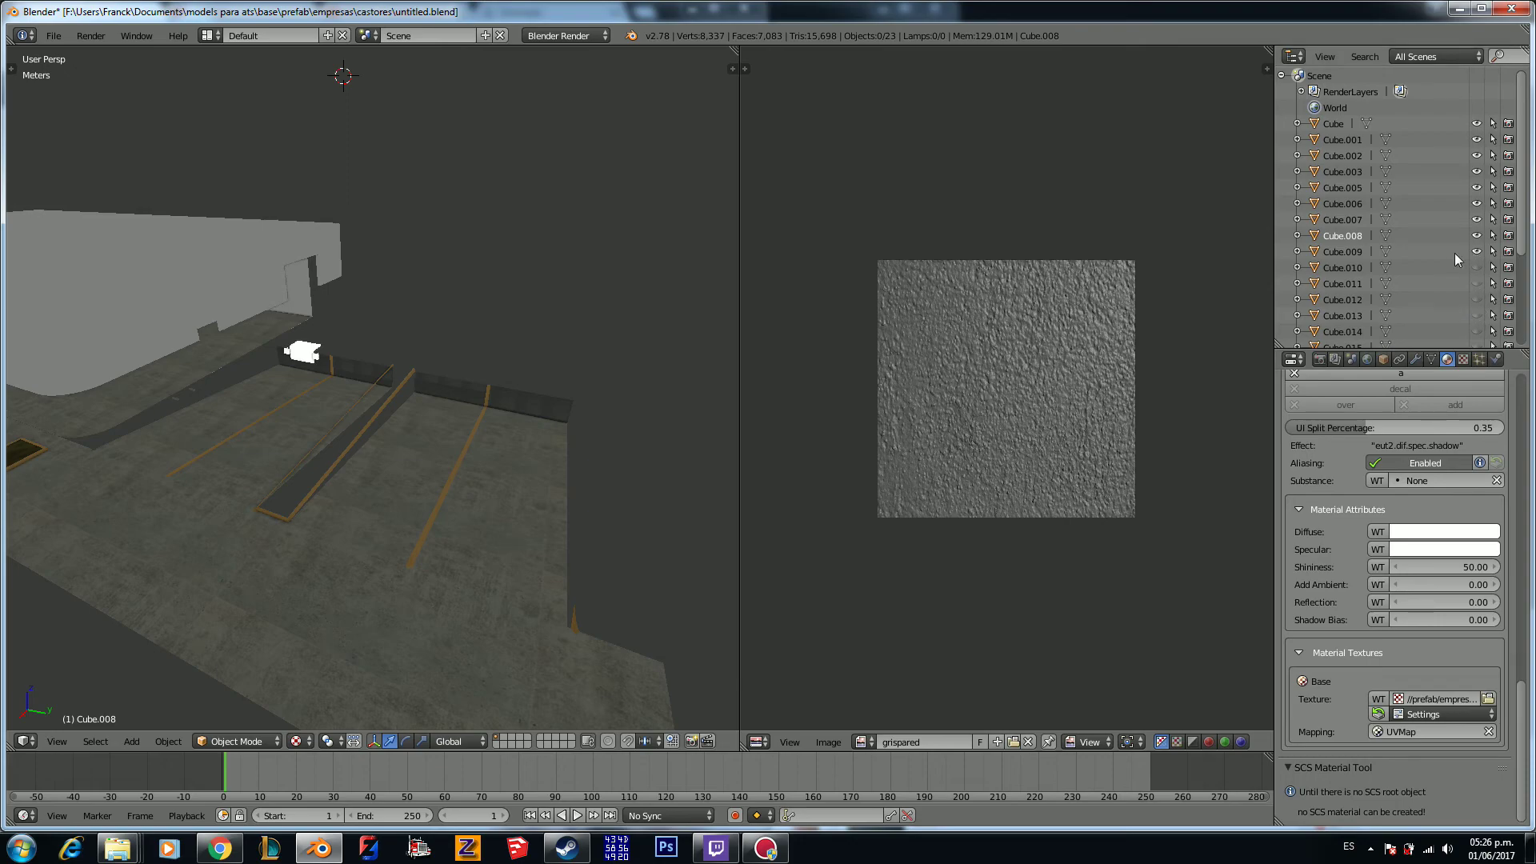
left_click(1355, 251)
scroll(608, 377, "up", 4)
middle_click_drag(436, 342, 383, 369)
scroll(403, 376, "up", 3)
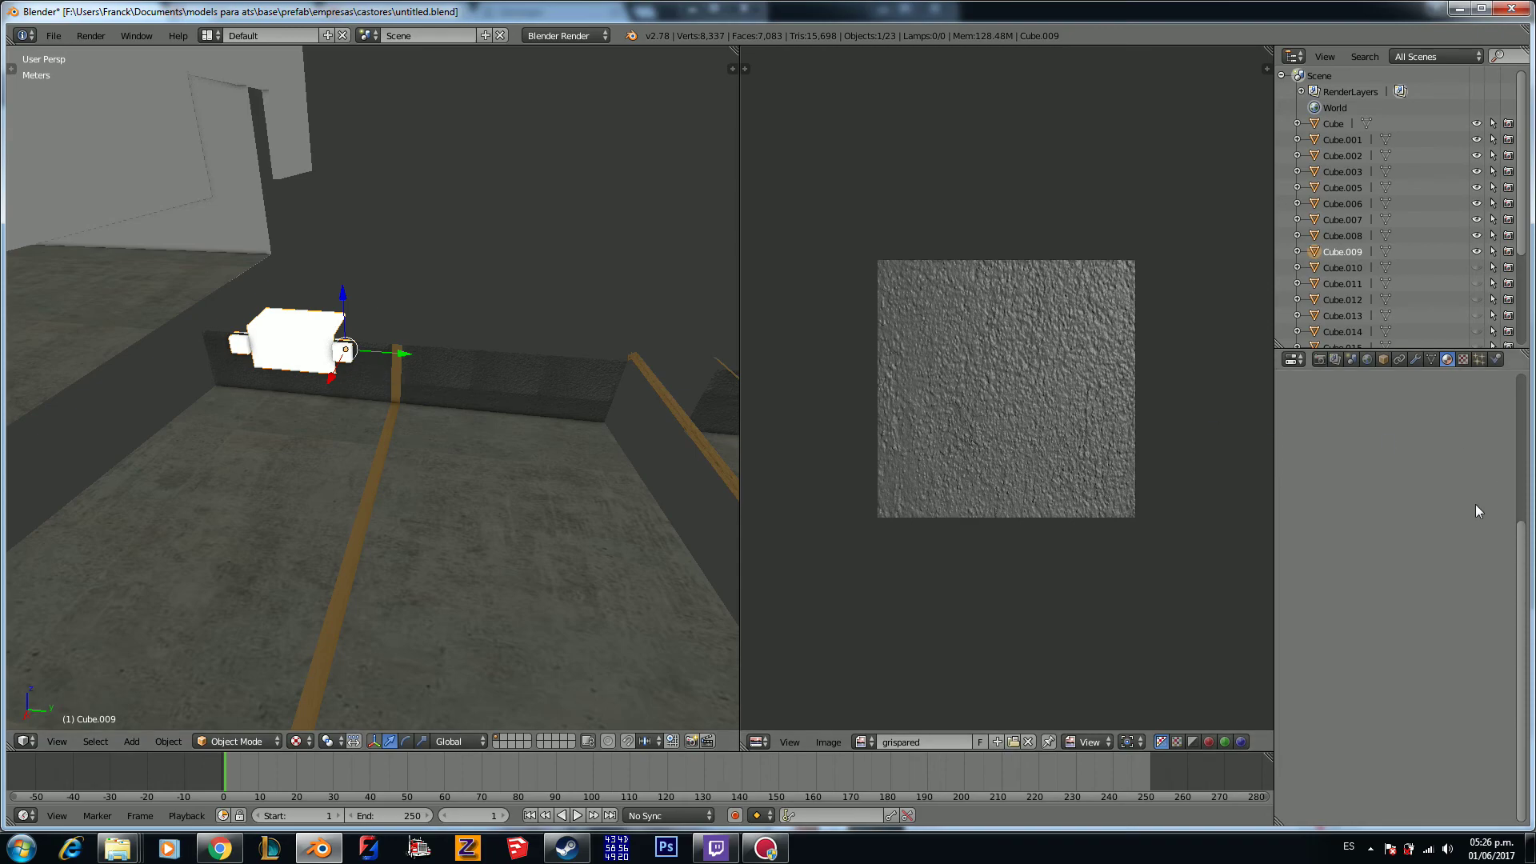
Step: Add a new material to Cube.009 and set its SCS shader to dif.spec with the shadow option enabled
left_click(1376, 463)
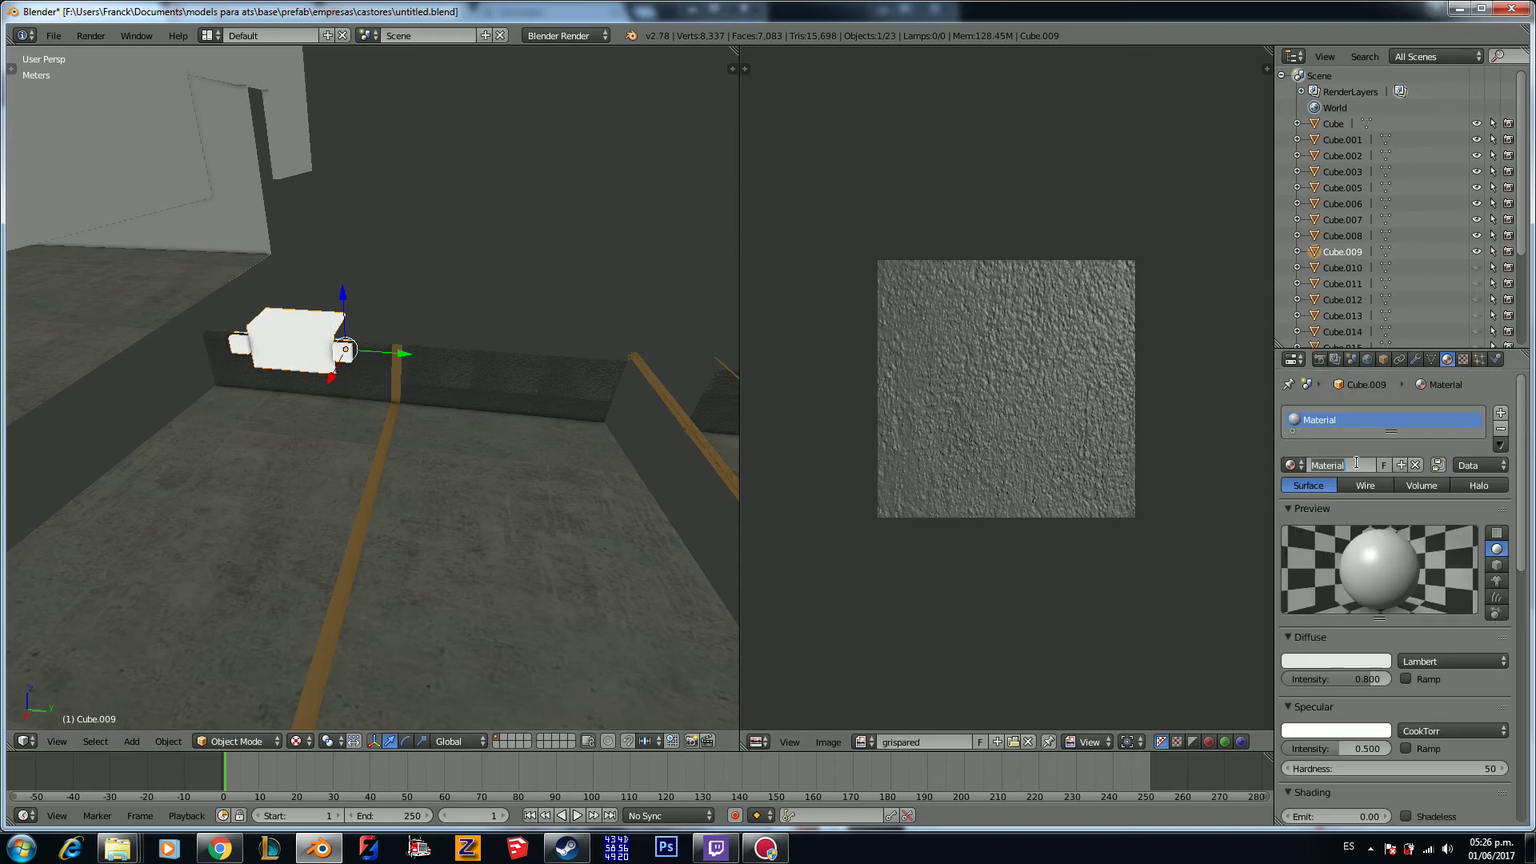
scroll(1350, 480, "down", 15)
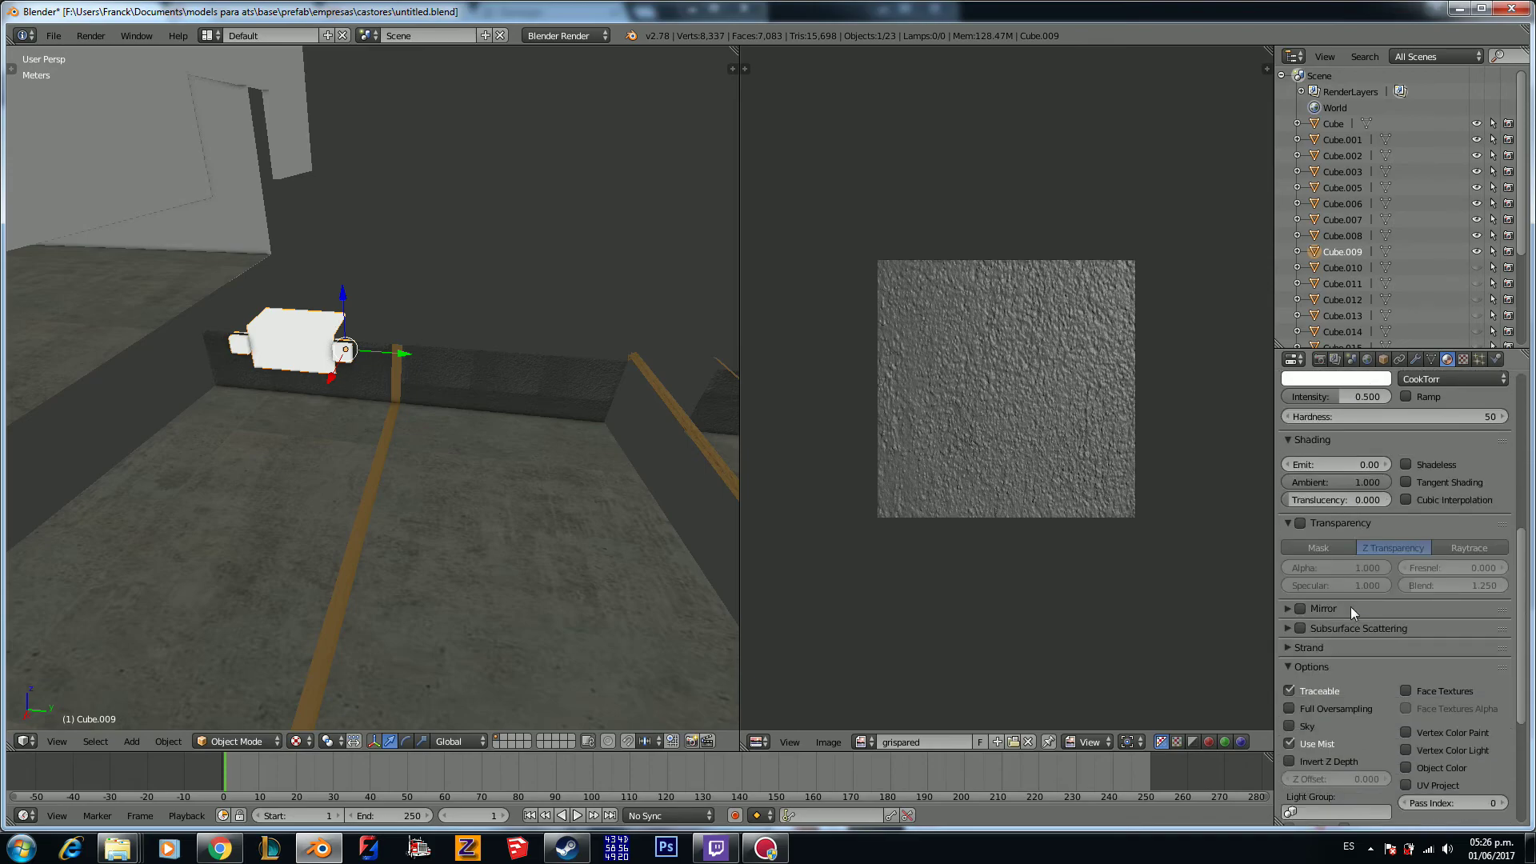
scroll(1369, 760, "down", 1)
left_click(1392, 702)
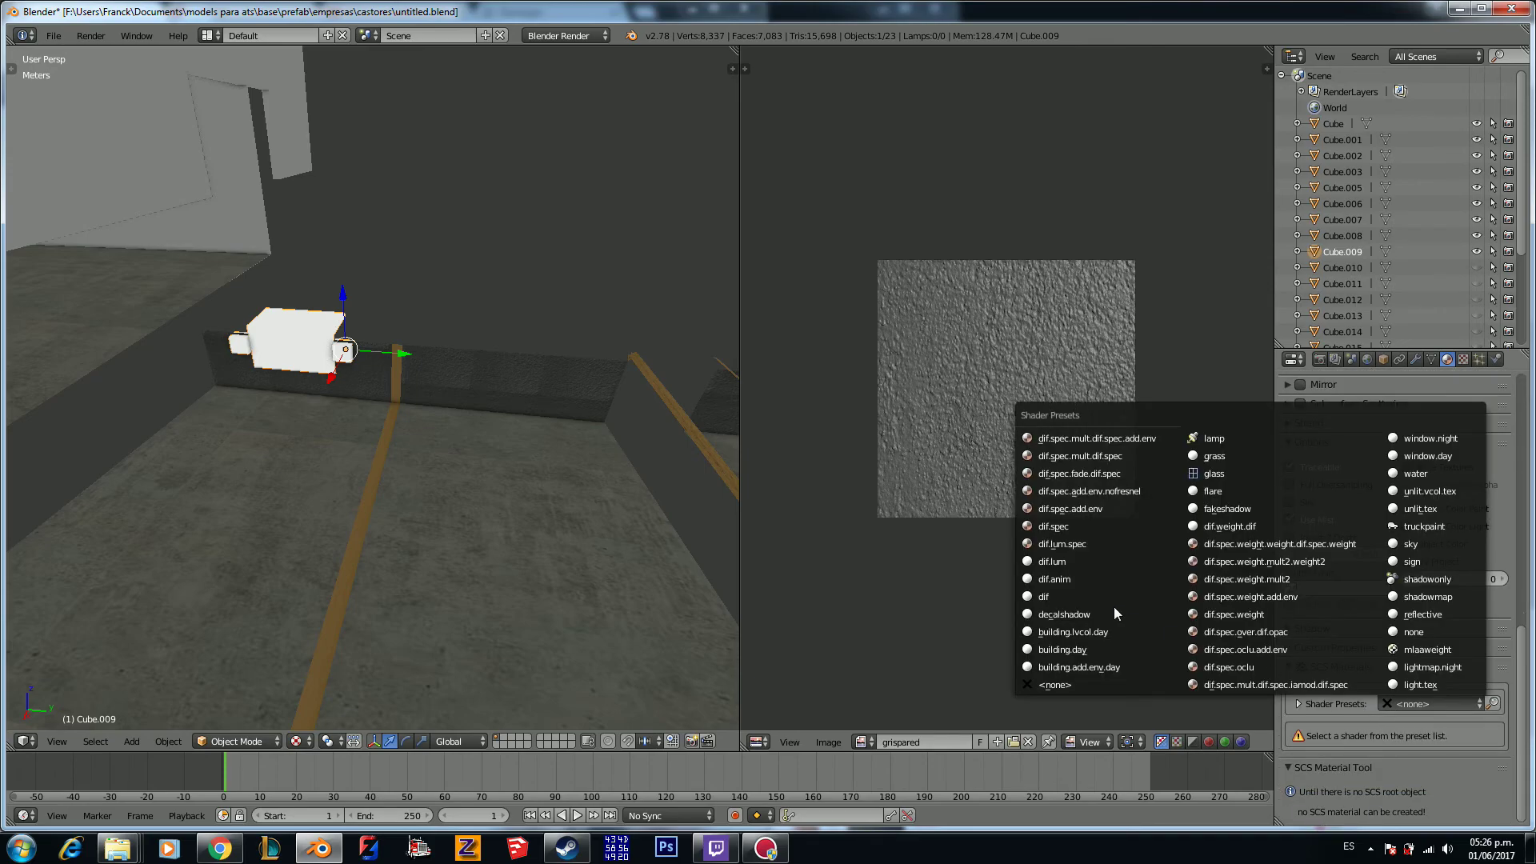
left_click(1104, 533)
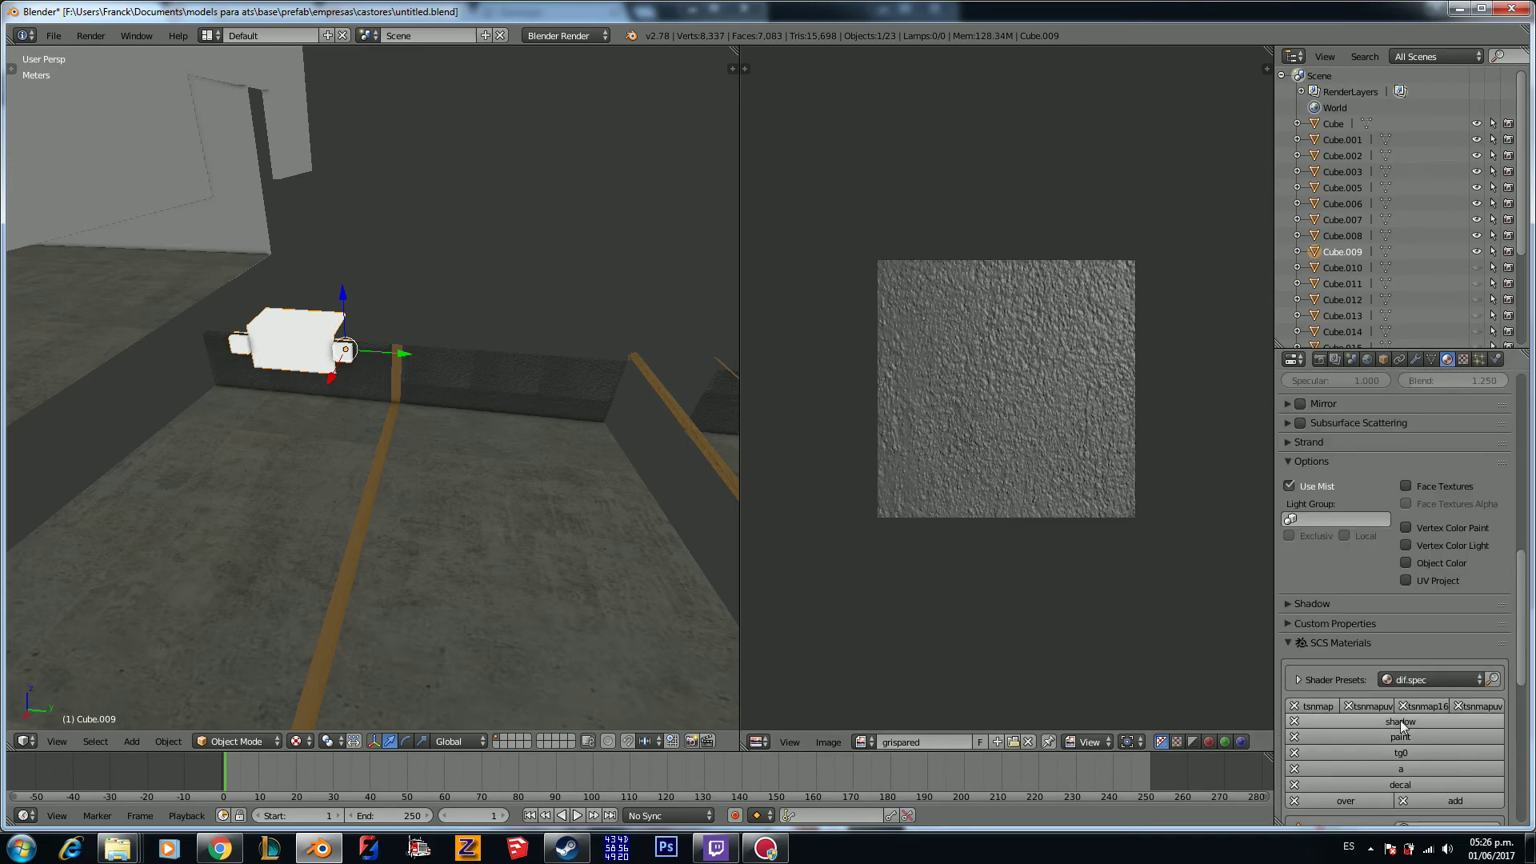
scroll(1424, 720, "down", 5)
left_click(1401, 660)
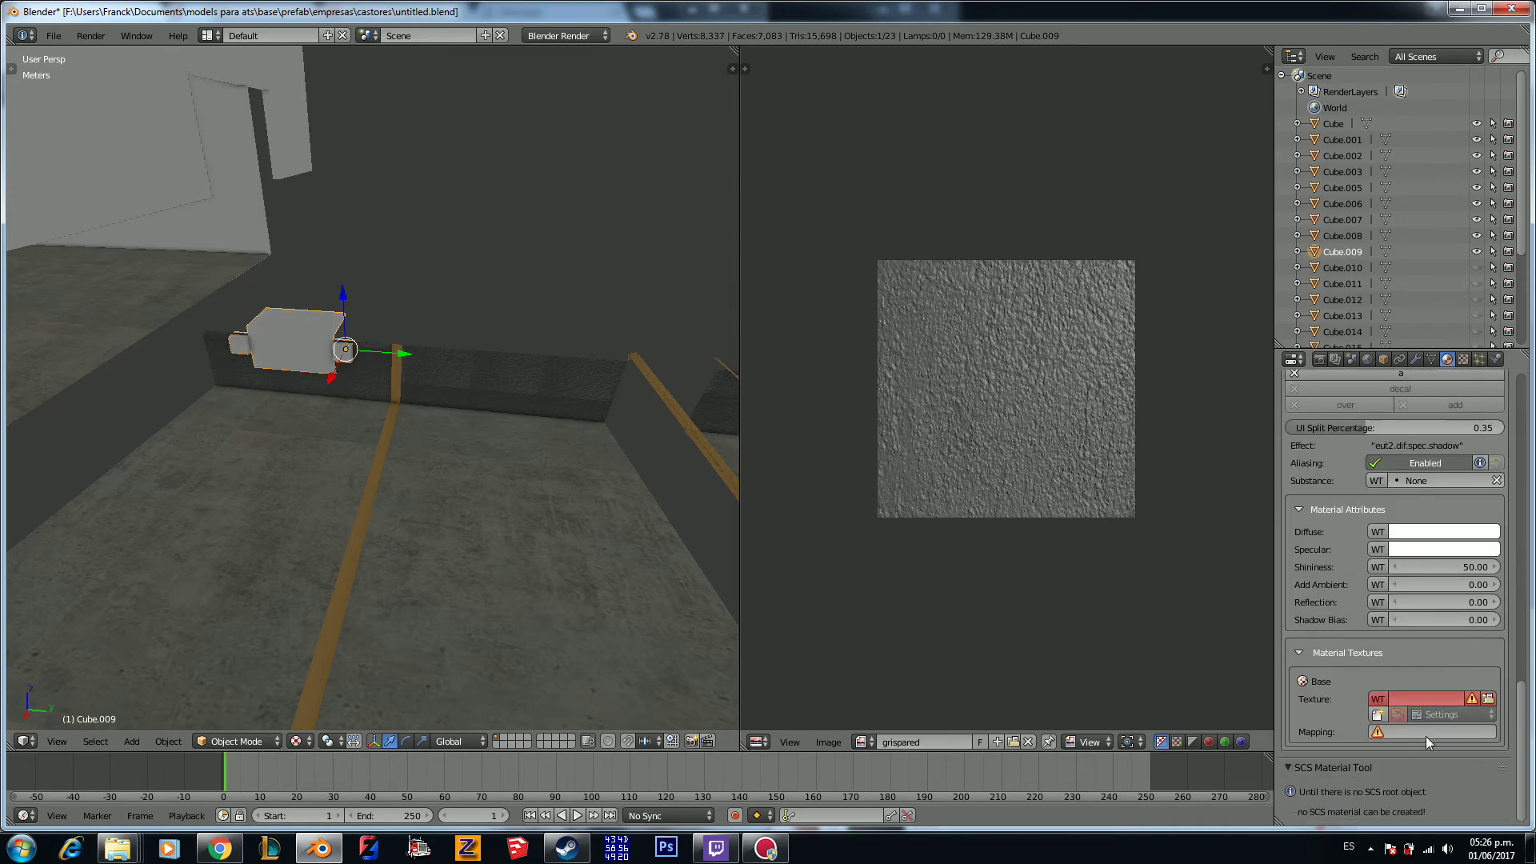
Step: Load negro.tga from the castores folder as Cube.009's base texture, create its TOBJ file and adjust the texture settings
left_click(1489, 695)
left_click(53, 400)
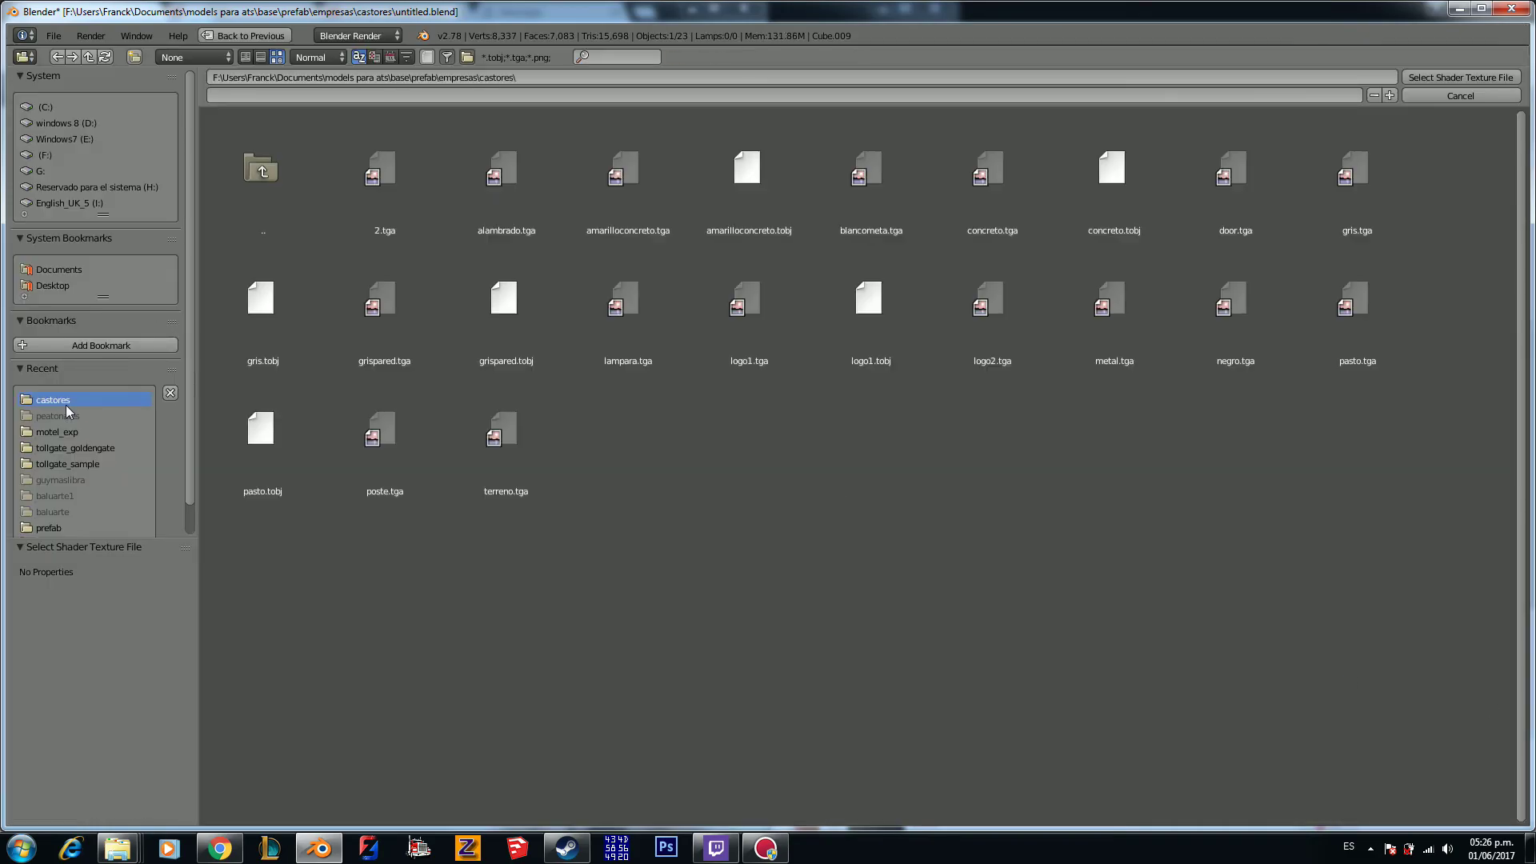
double_click(1248, 324)
scroll(1387, 656, "down", 8)
left_click(1377, 730)
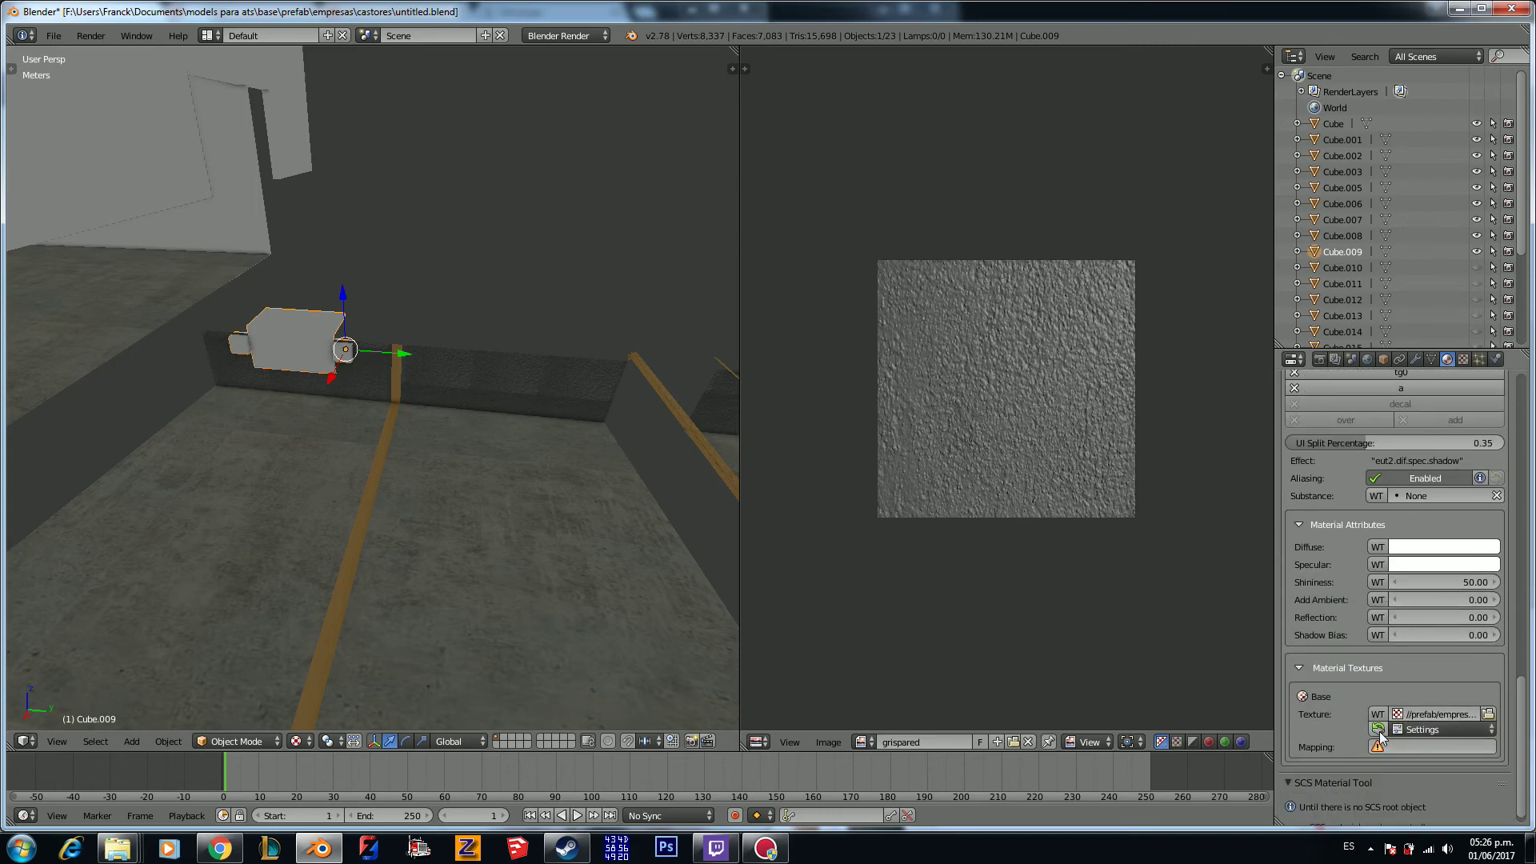
left_click(1410, 728)
left_click(1421, 695)
left_click(1422, 729)
left_click(1413, 676)
Step: Unwrap all of Cube.009's faces with Smart UV Project, keeping the default options
key("Tab")
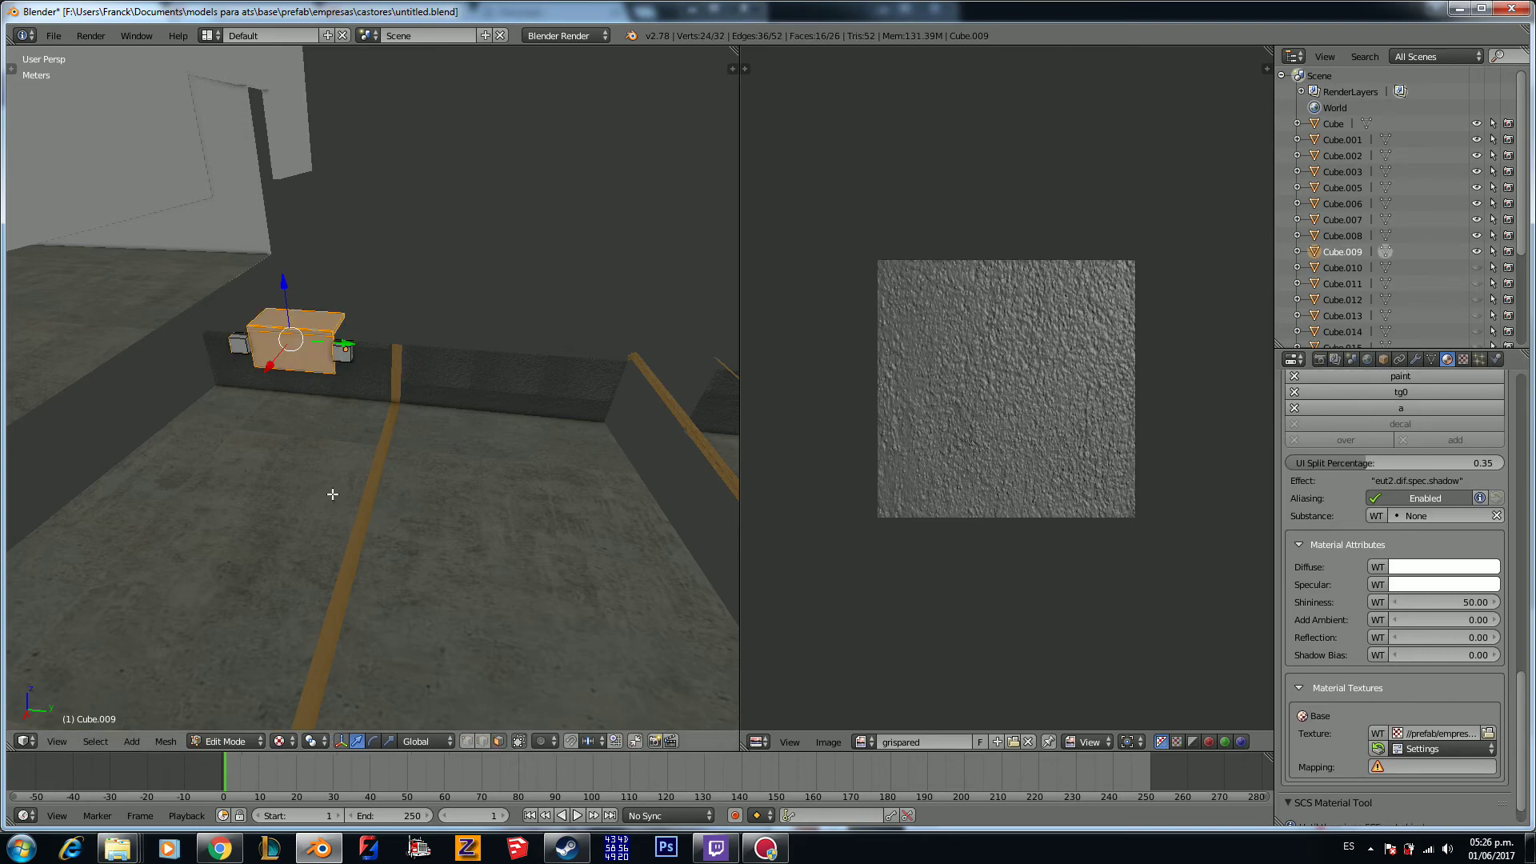
key("a")
key("a")
key("u")
left_click(332, 496)
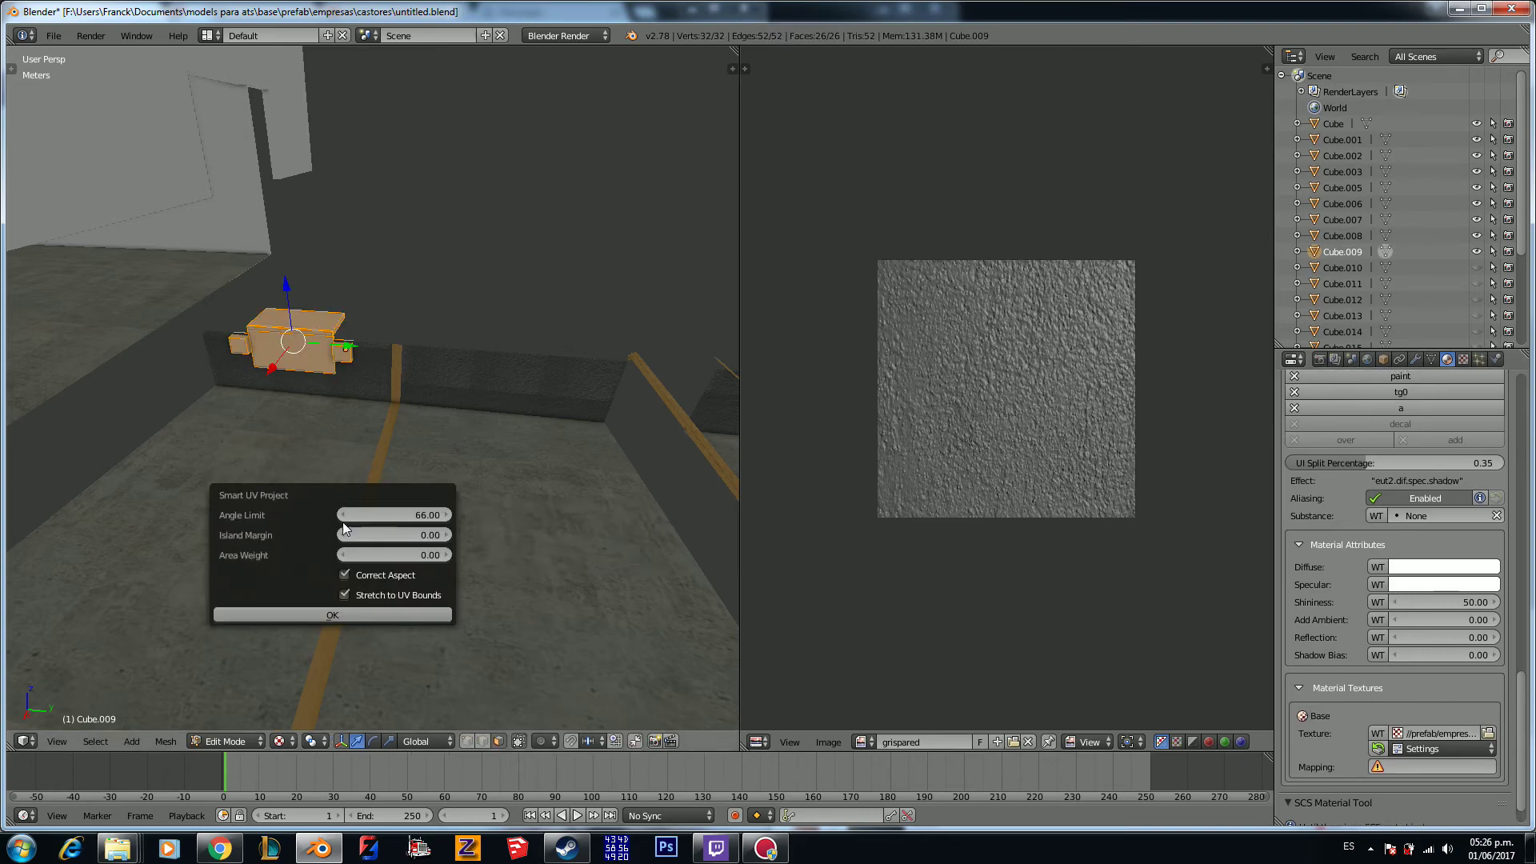
left_click(365, 613)
Step: Assign the negro image to Cube.009's faces, set the base texture mapping to UVMap and return to Object Mode
left_click(936, 741)
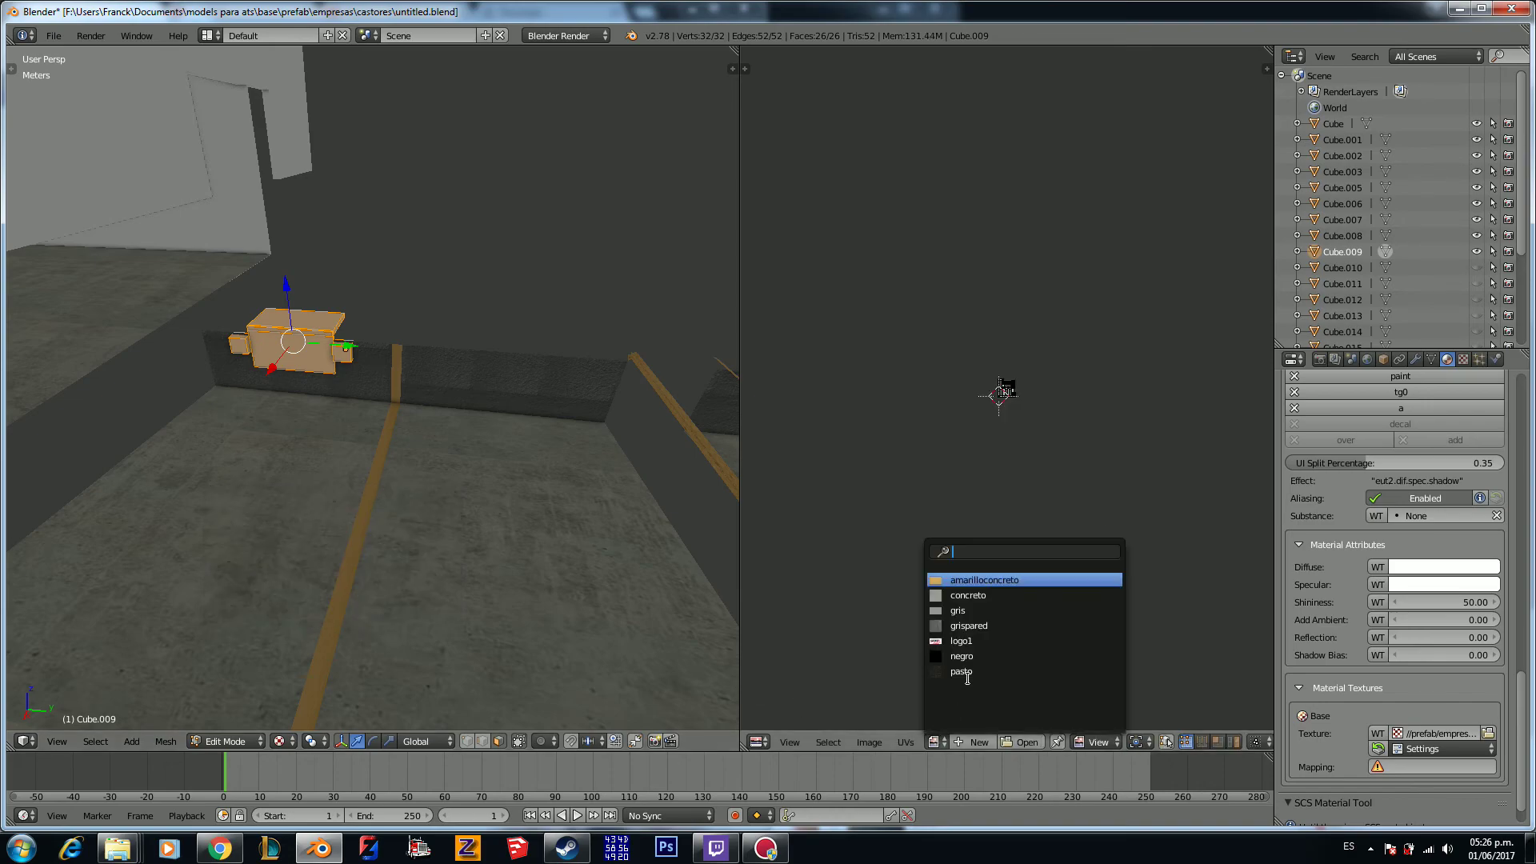
left_click(984, 656)
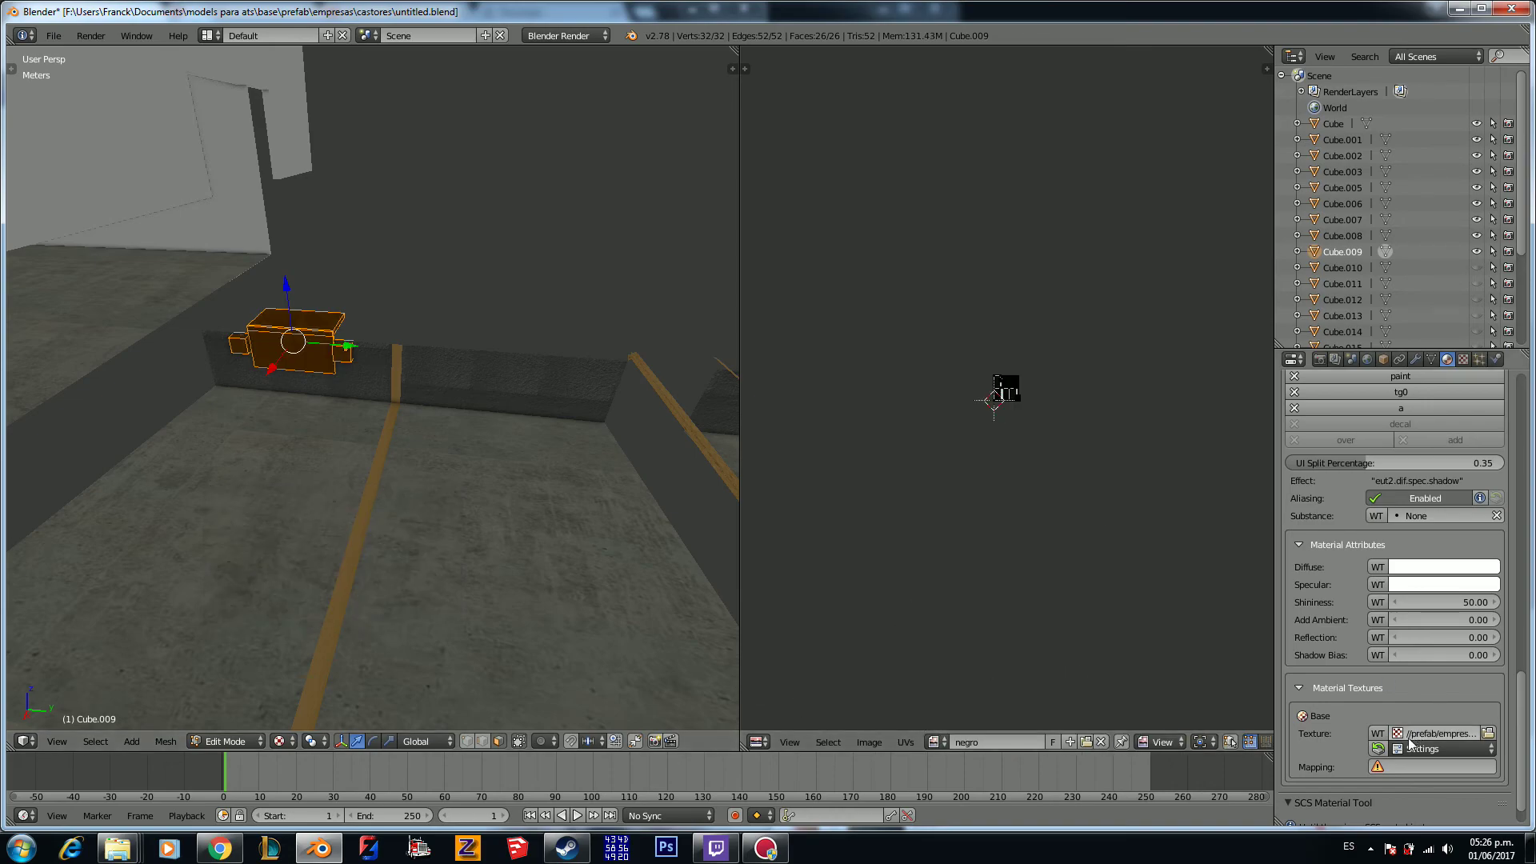
left_click(1404, 766)
left_click(1375, 603)
key("Tab")
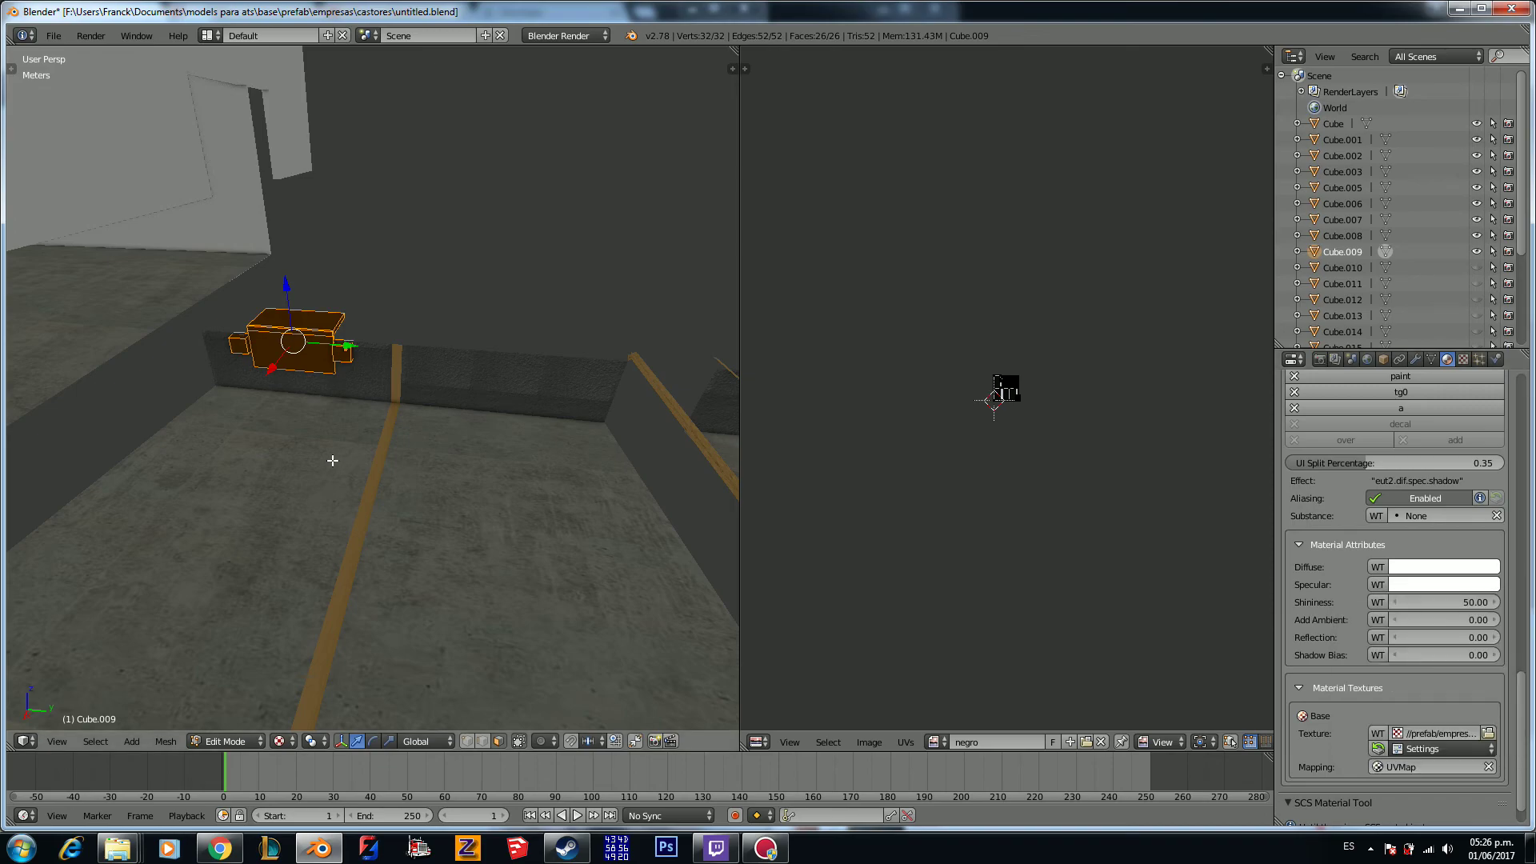
Step: Unhide Cube.010, the long thin strip along the outer edge of the parking area, and select it
scroll(332, 462, "down", 5)
scroll(371, 469, "up", 2)
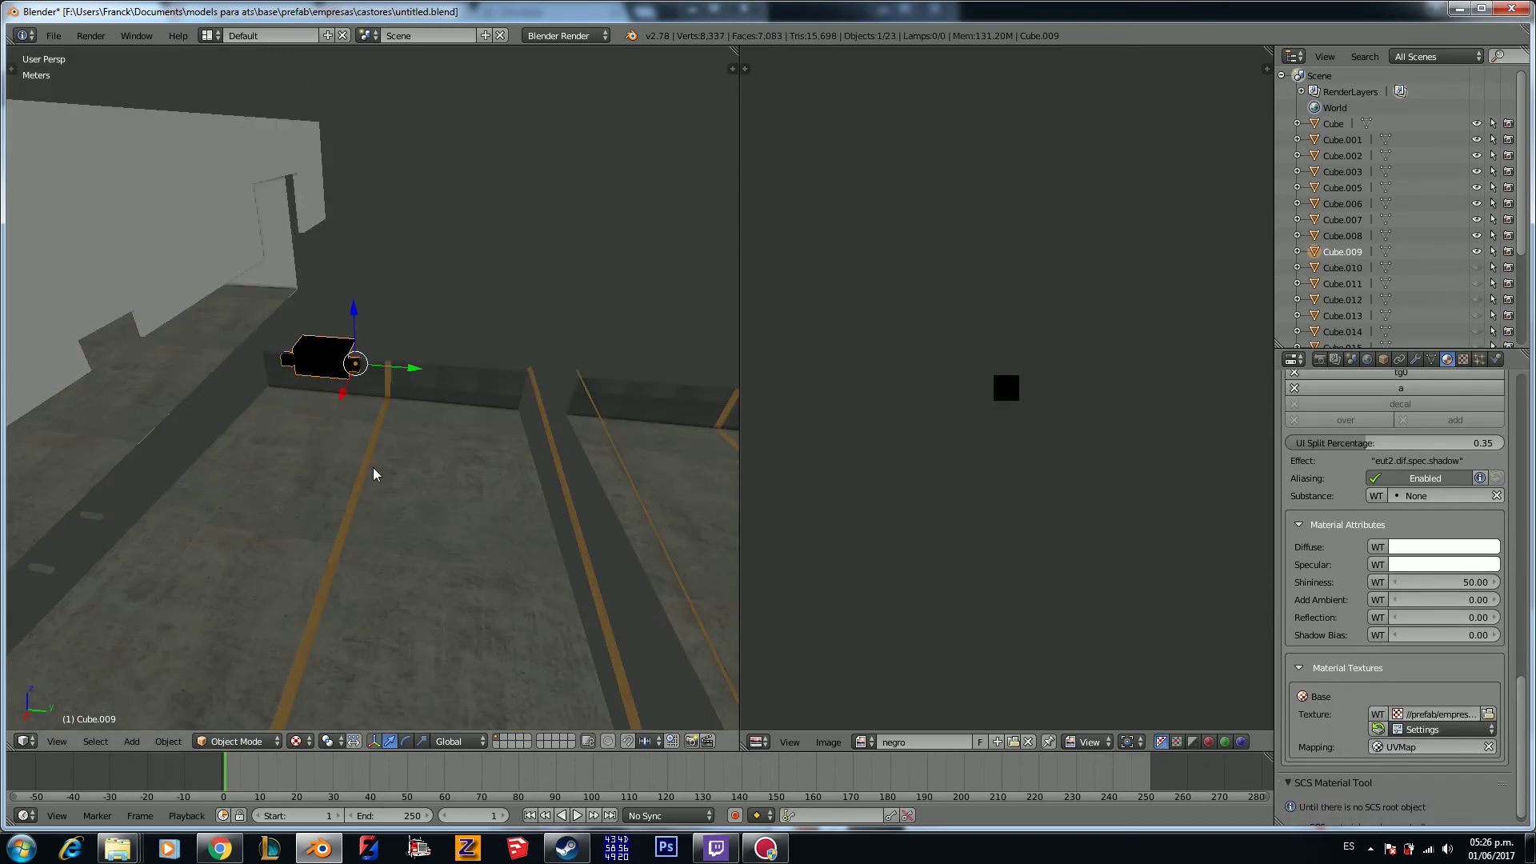
middle_click_drag(371, 469, 353, 476)
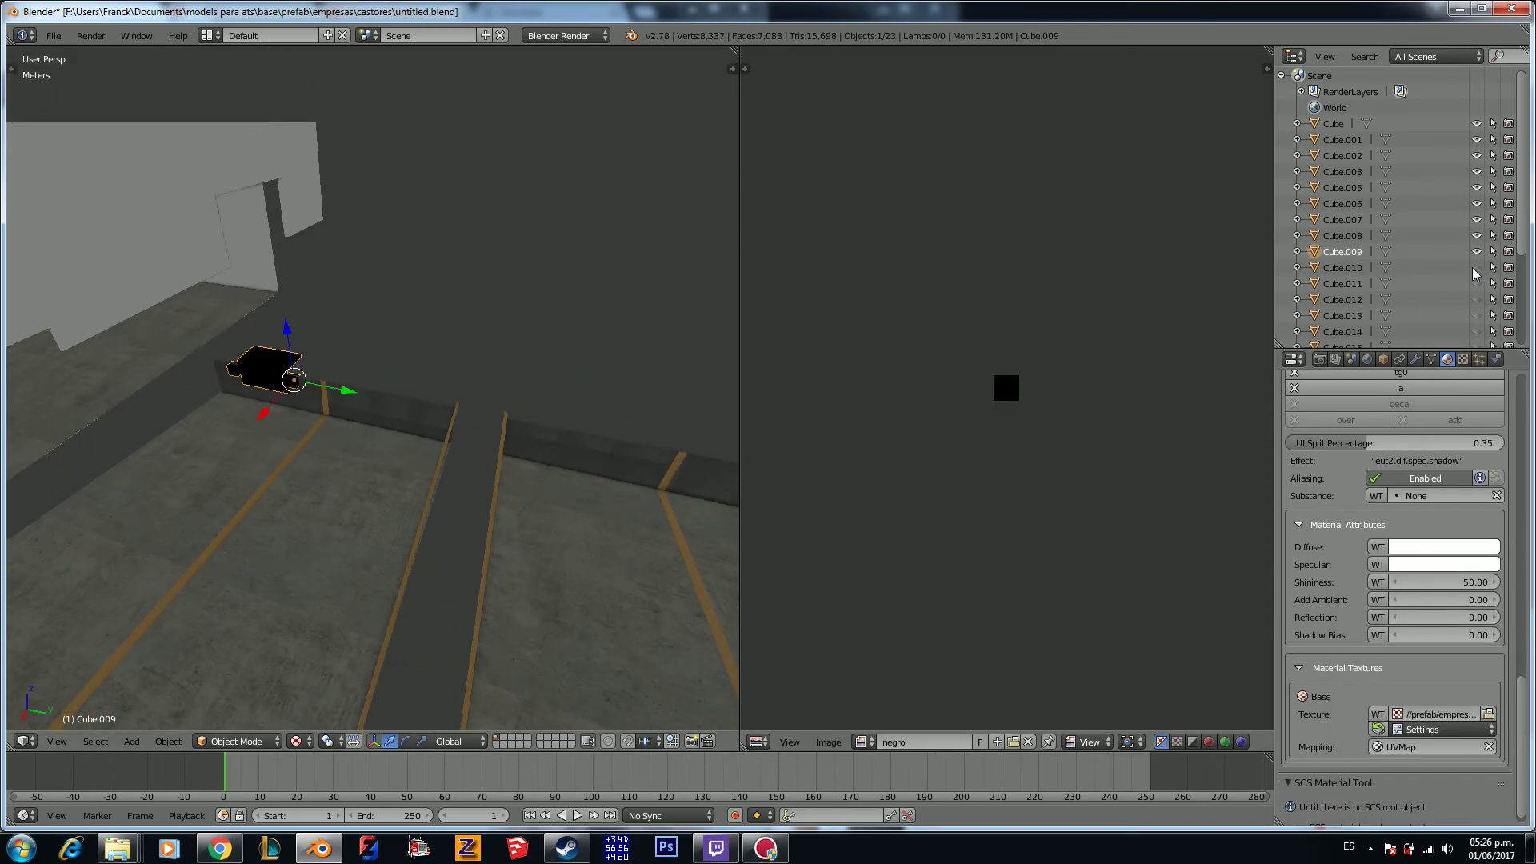
left_click(1335, 270)
scroll(421, 304, "down", 6)
middle_click_drag(370, 392, 398, 474)
scroll(398, 473, "up", 3)
scroll(398, 473, "up", 2)
middle_click_drag(492, 470, 468, 439)
scroll(456, 440, "down", 2)
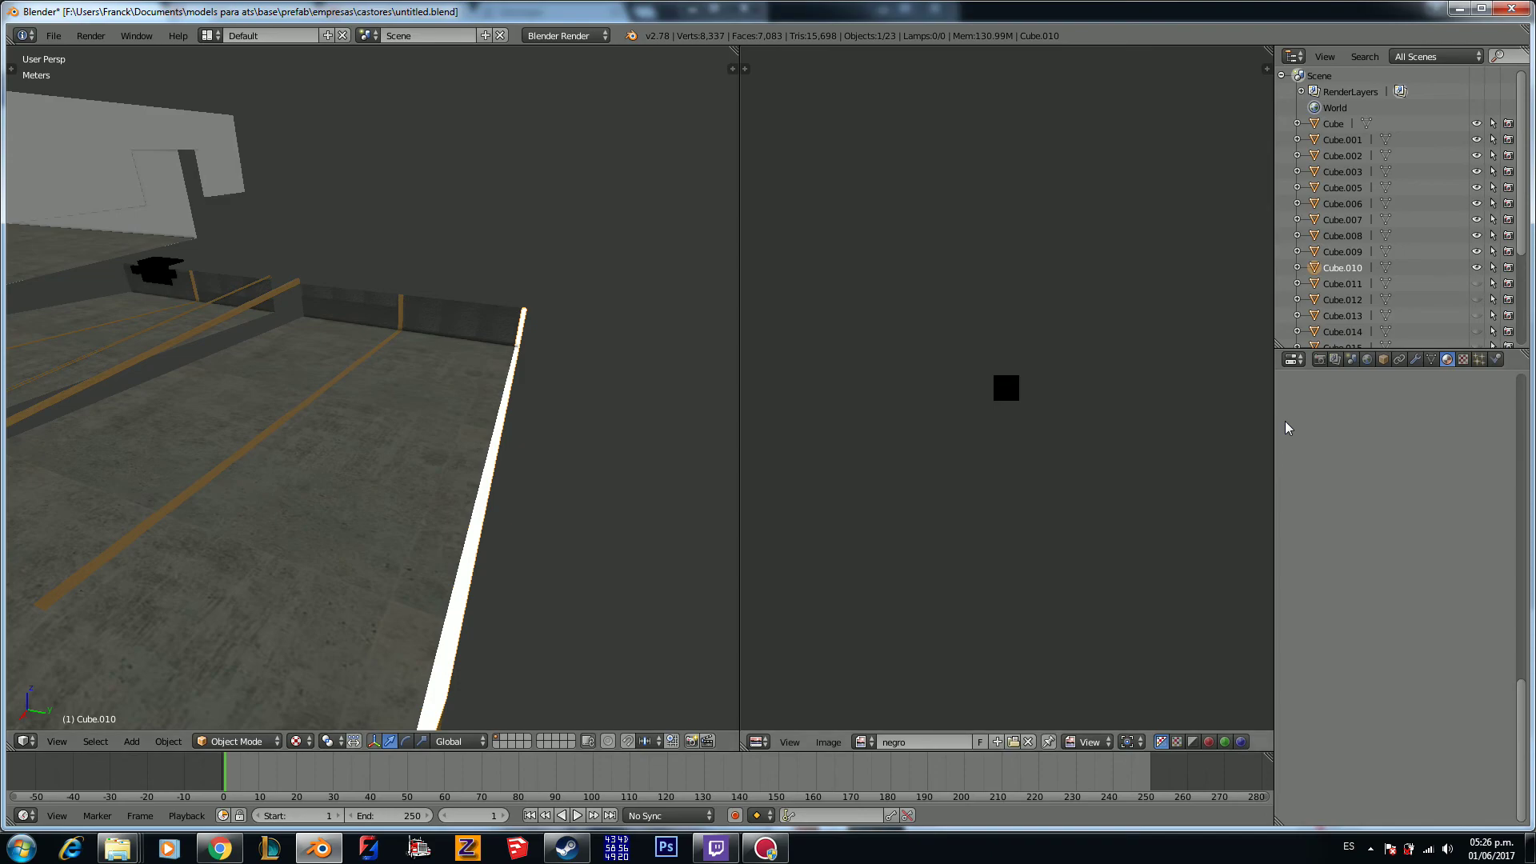
scroll(1362, 468, "up", 8)
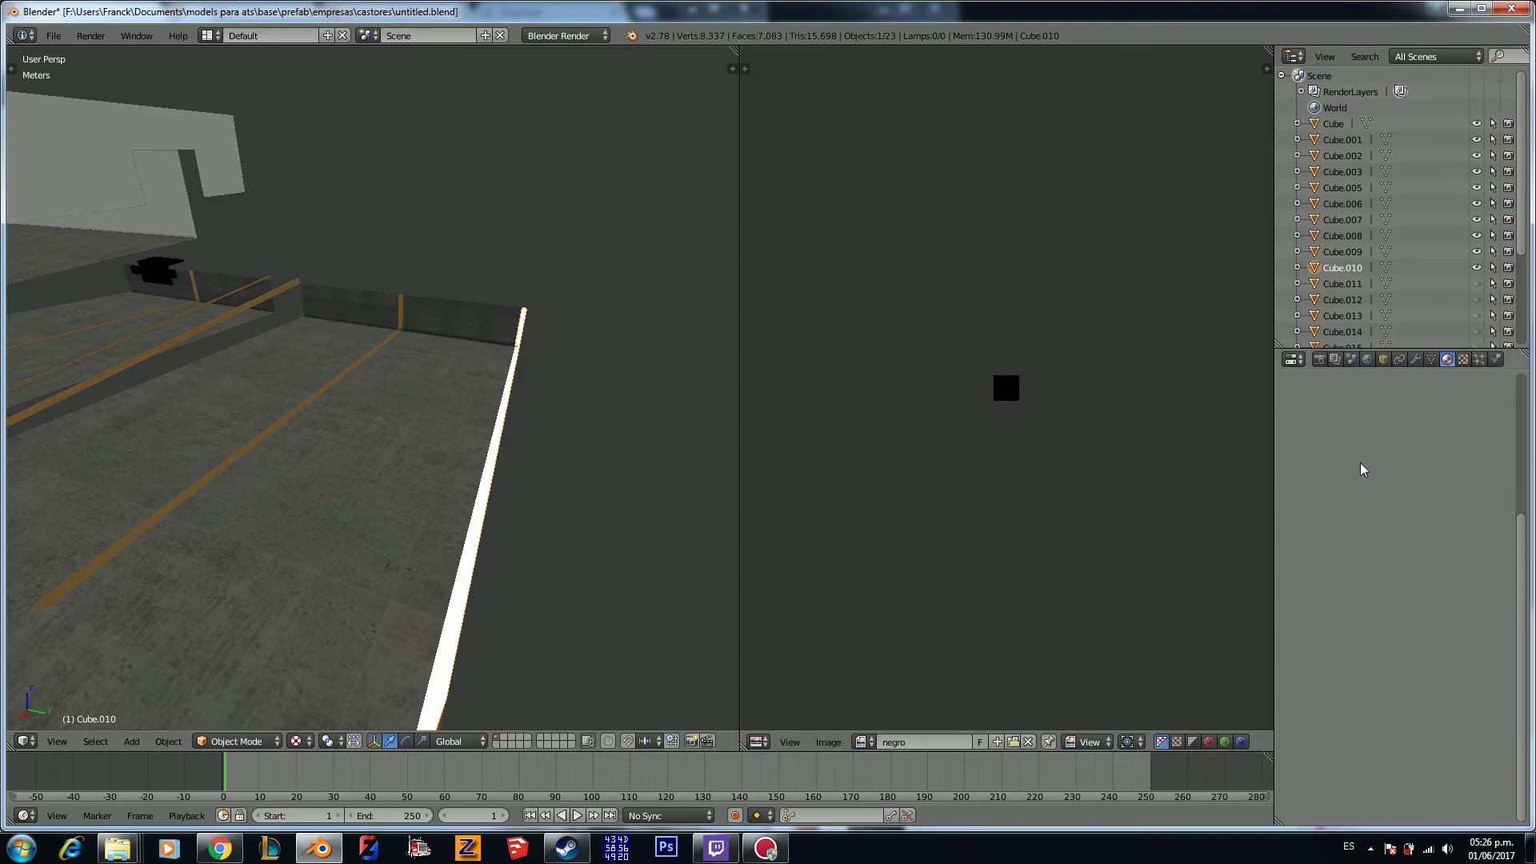
Step: Assign the existing amarilloconcreto material to Cube.010 and add the missing vertex colors to the active object
left_click(1291, 458)
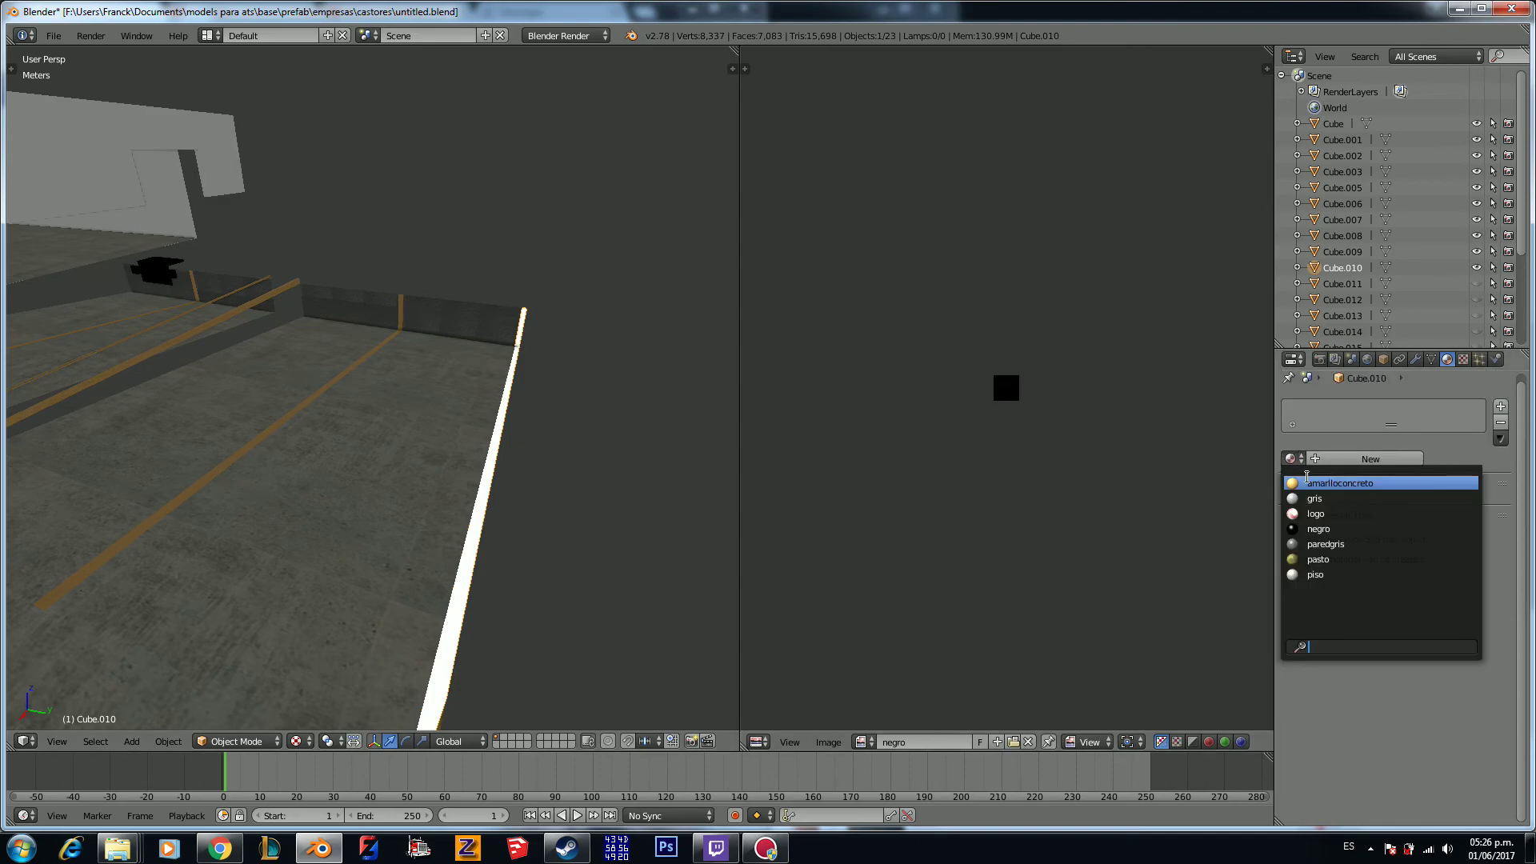
left_click(1347, 485)
scroll(1376, 544, "down", 10)
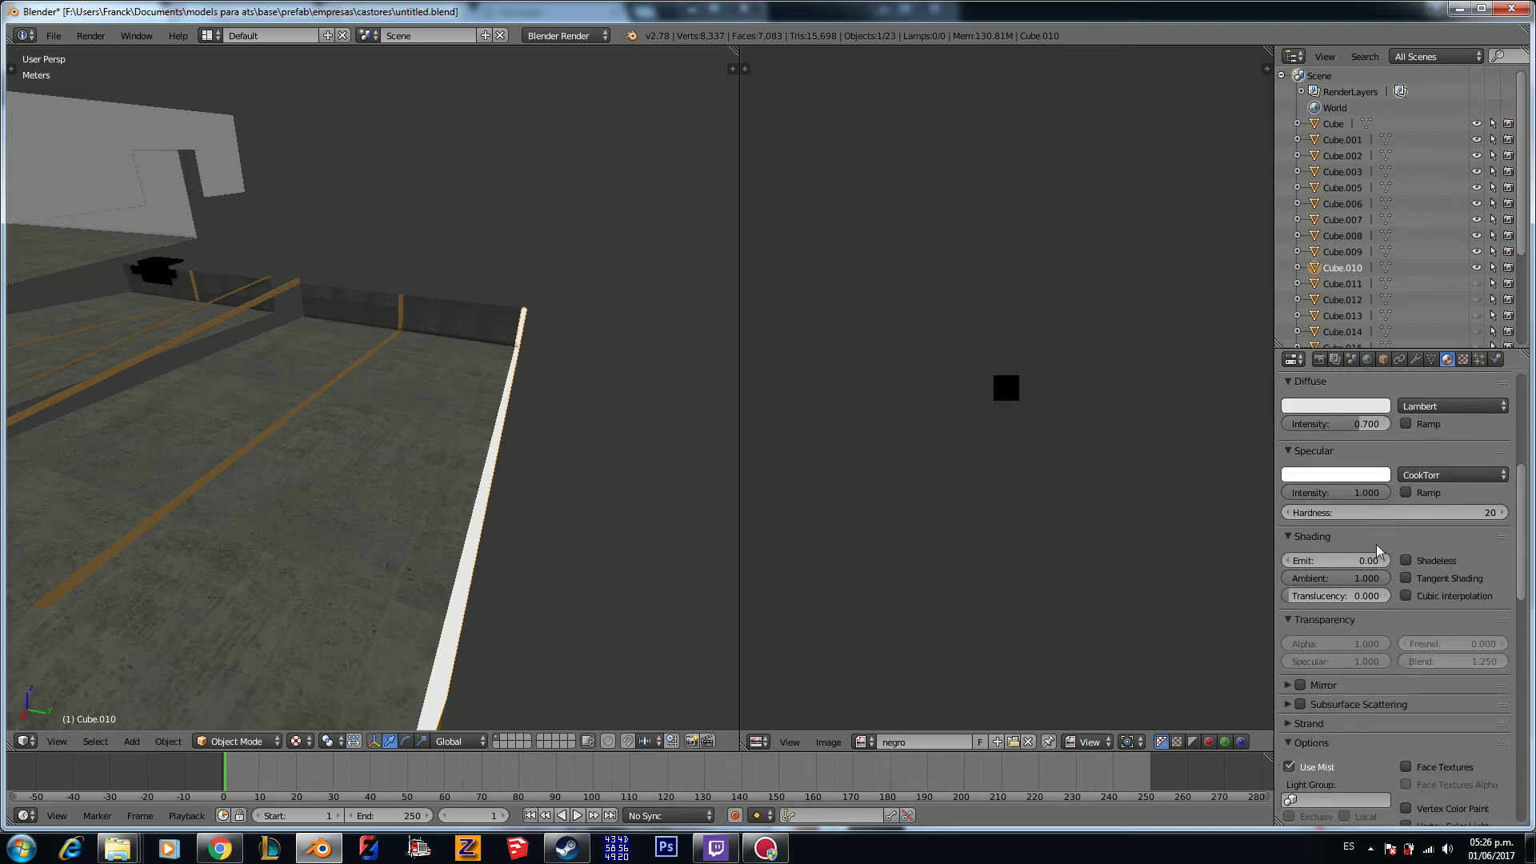
scroll(1377, 550, "down", 10)
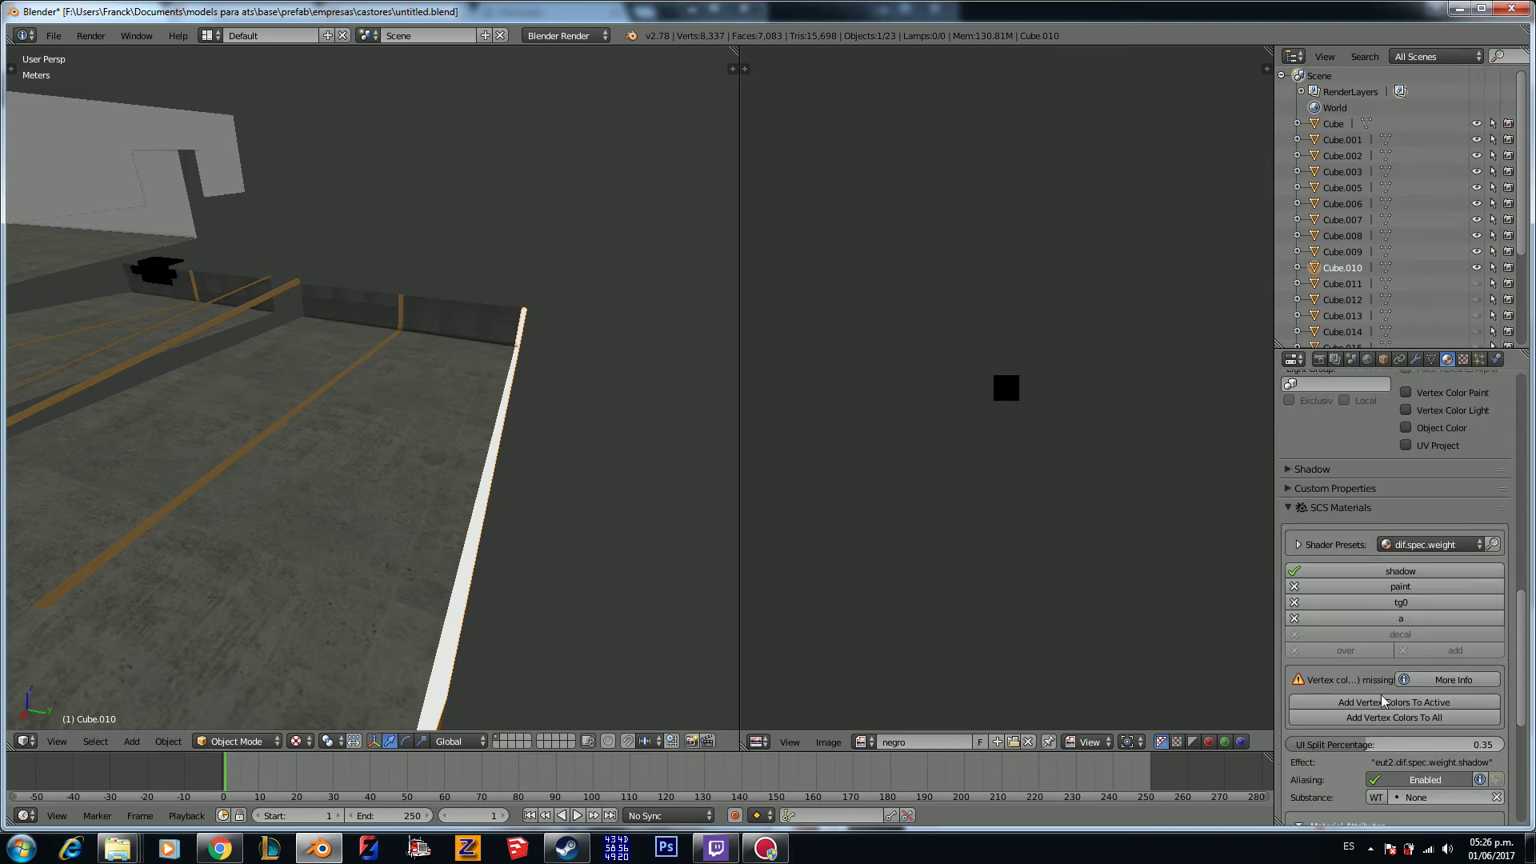
left_click(1382, 702)
scroll(620, 524, "down", 4)
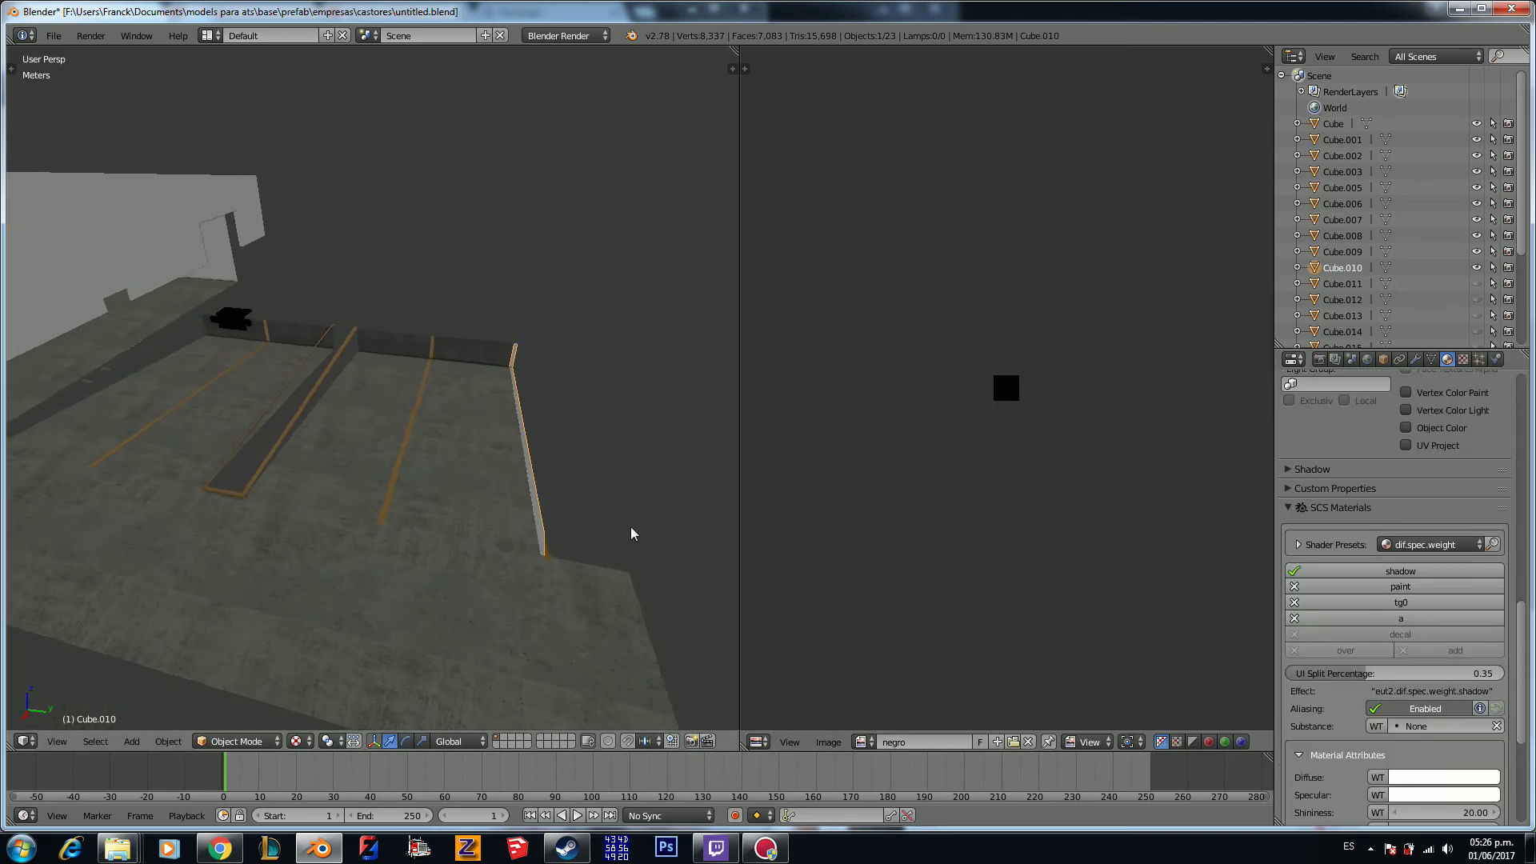
scroll(628, 529, "down", 3)
Step: Unwrap all of Cube.010's faces with Smart UV Project, keeping the default options
key("Tab")
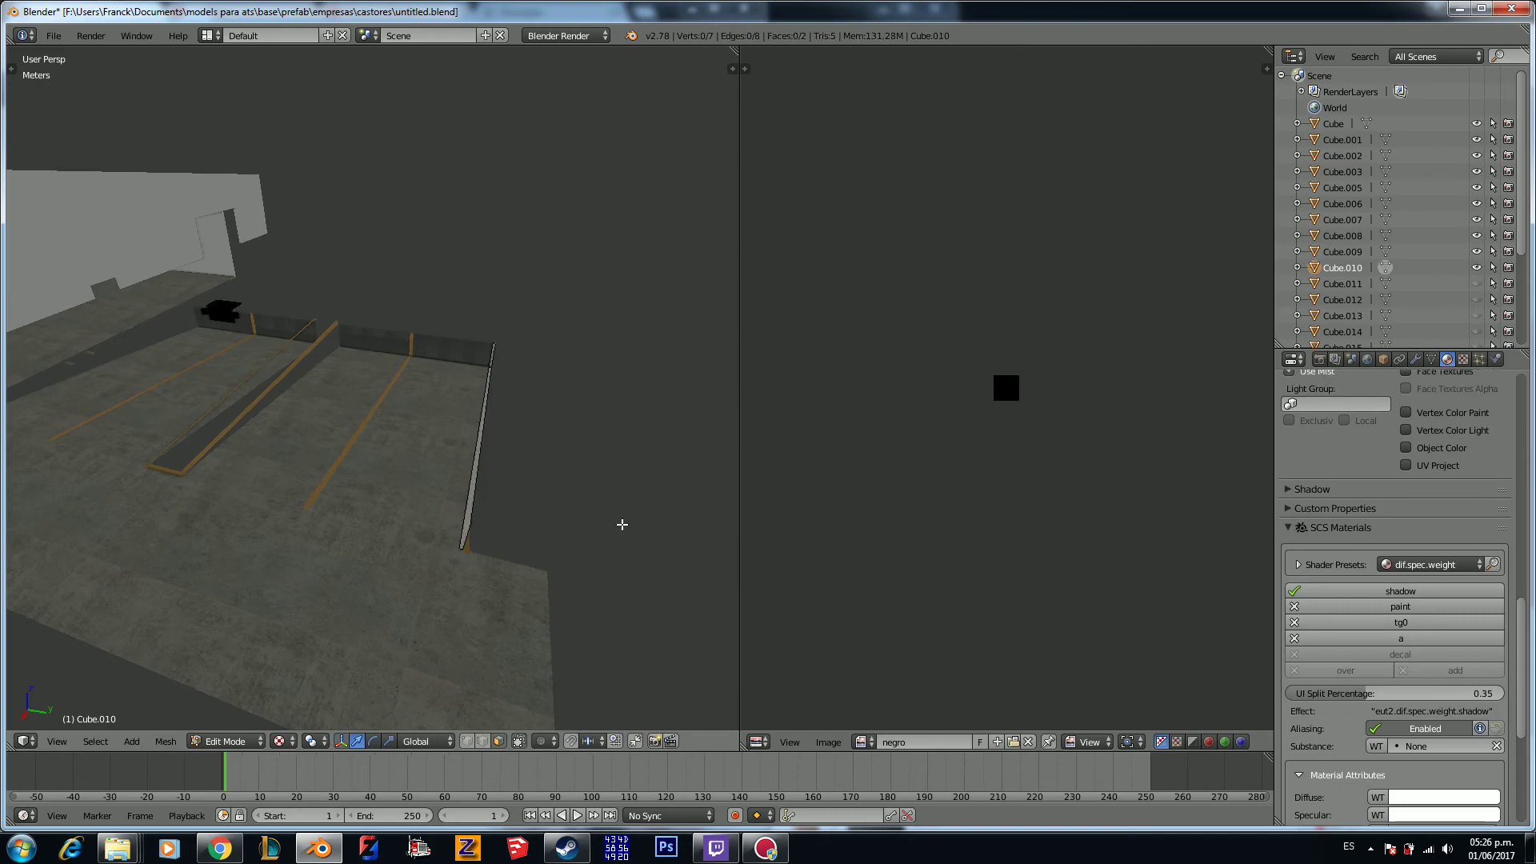
key("a")
key("u")
left_click(622, 526)
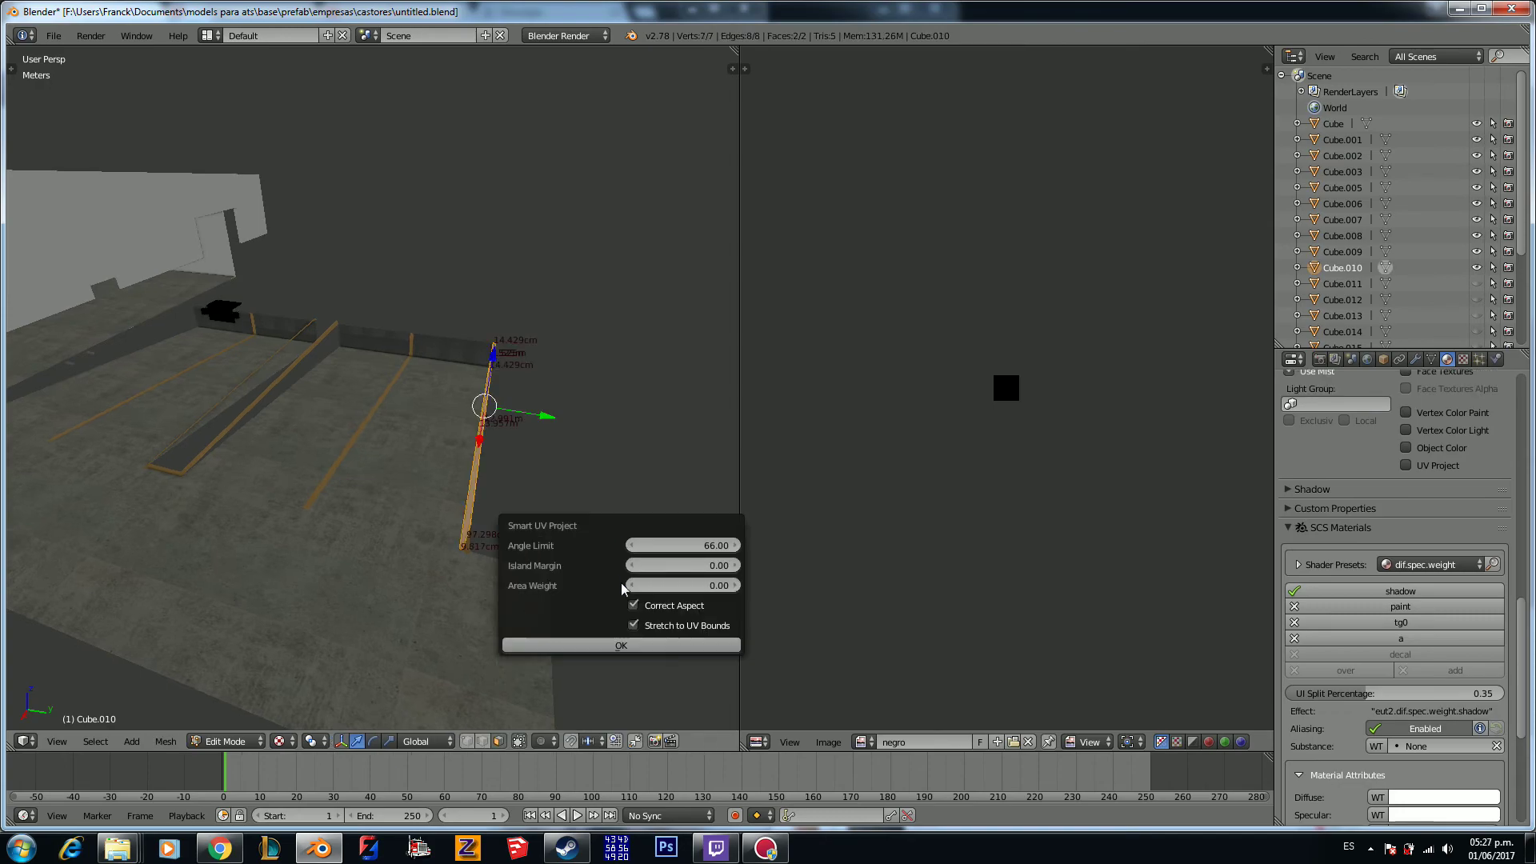
left_click(656, 653)
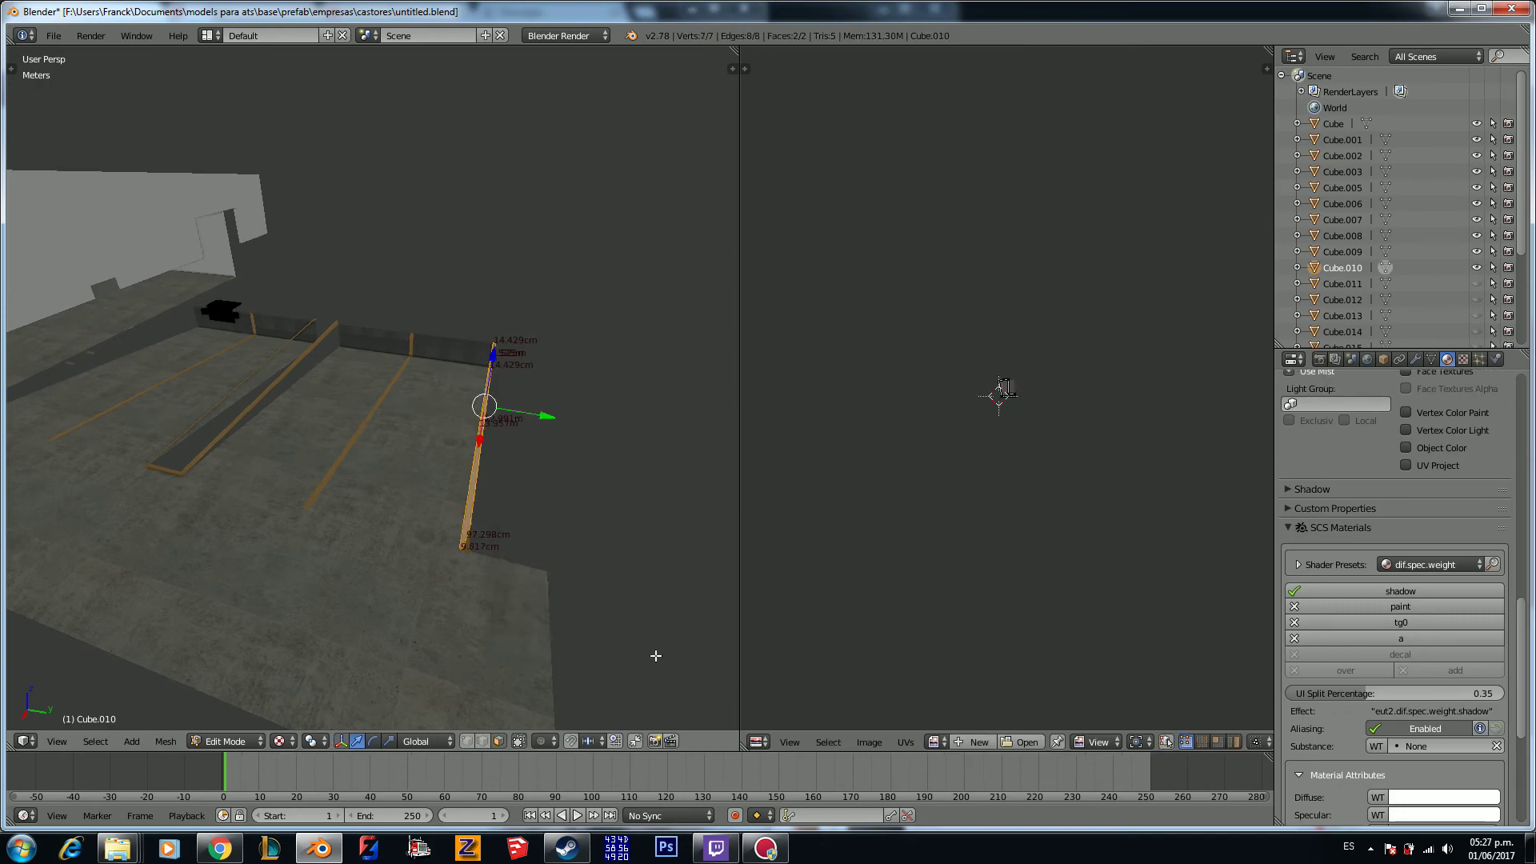
Step: Assign the amarilloconcreto image to Cube.010's faces, return to Object Mode and clear the selection
left_click(933, 741)
left_click(992, 579)
key("Tab")
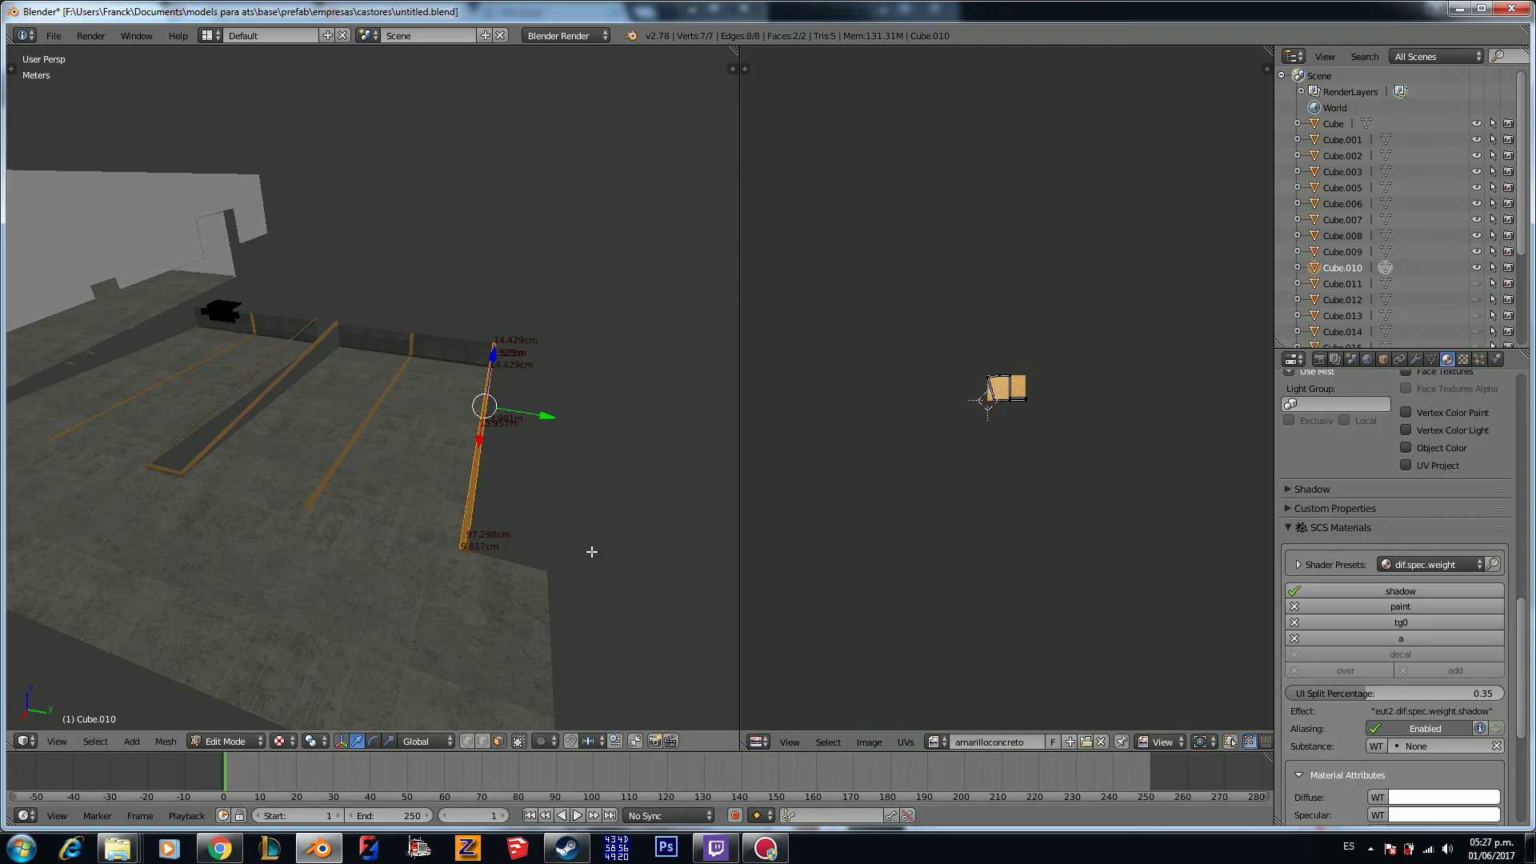
middle_click_drag(592, 550, 572, 555)
key("a")
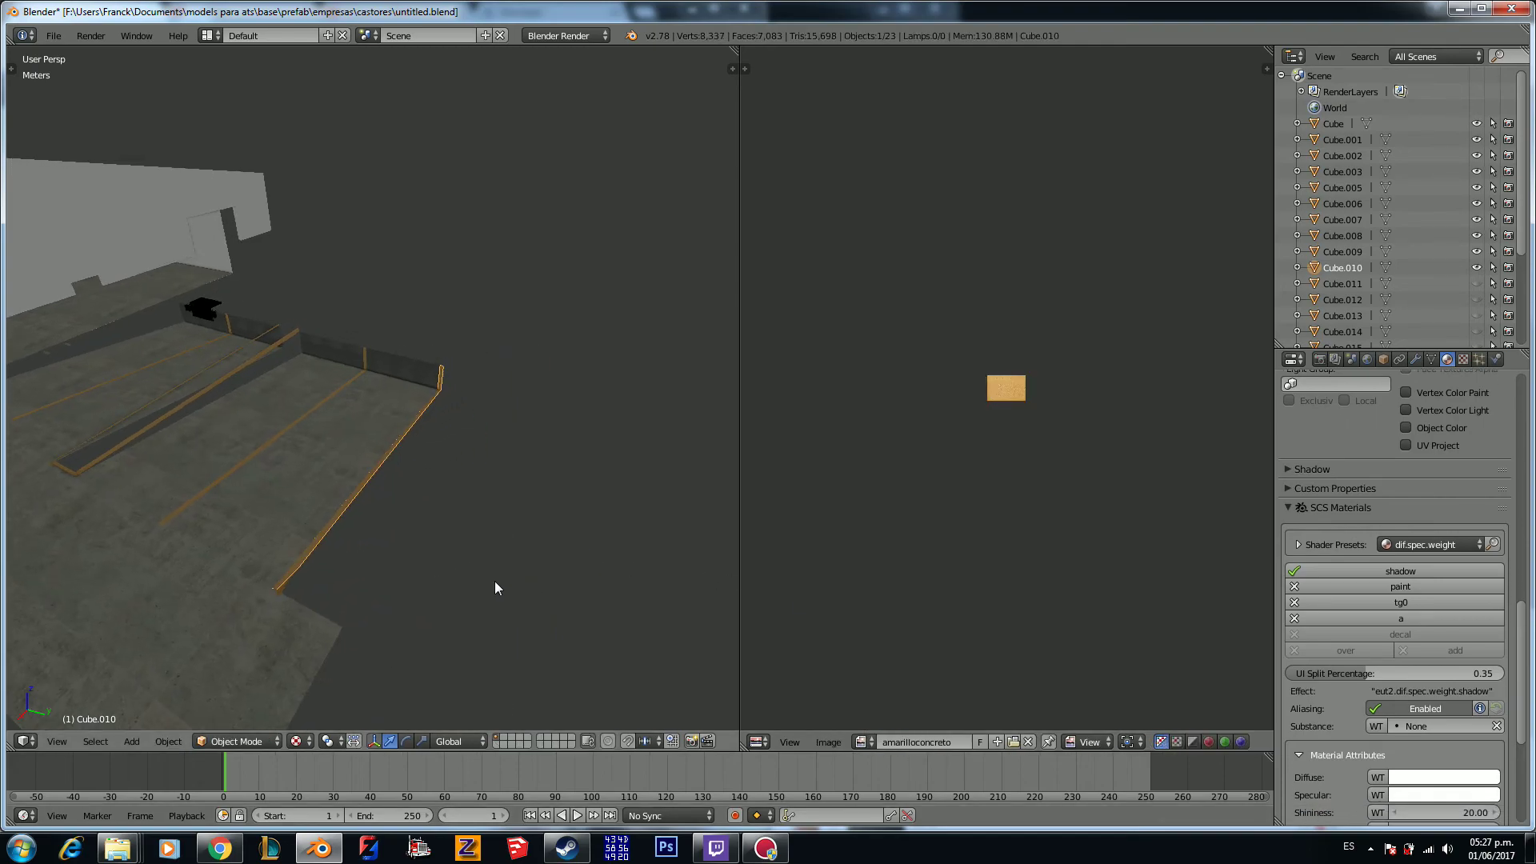
Step: Unhide and select Cube.011, the slatted canopy structure, and give it a new material named metal
left_click(1476, 284)
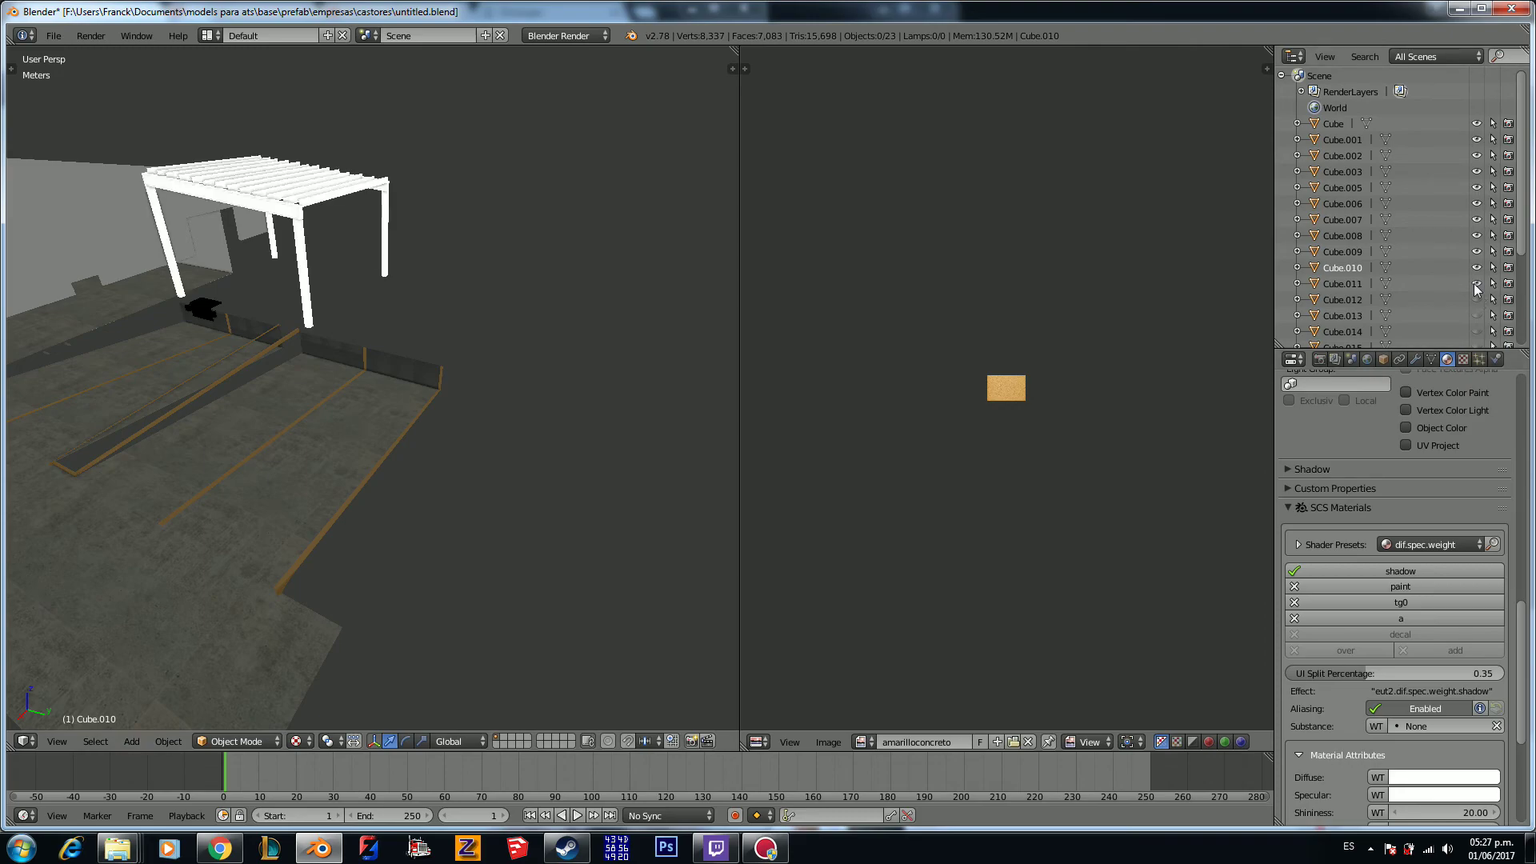
left_click(1353, 288)
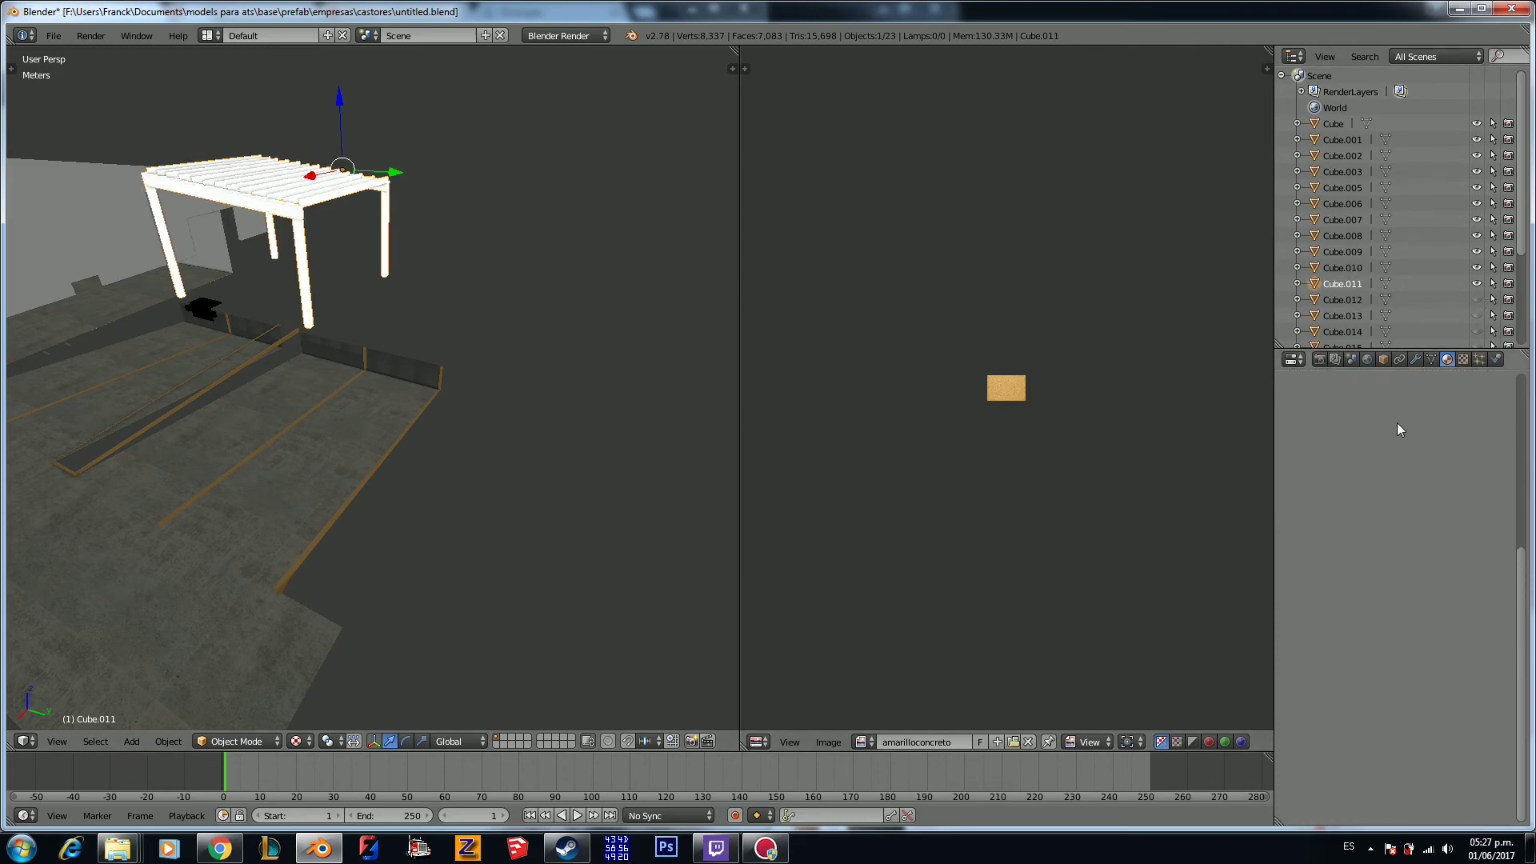
left_click(1349, 464)
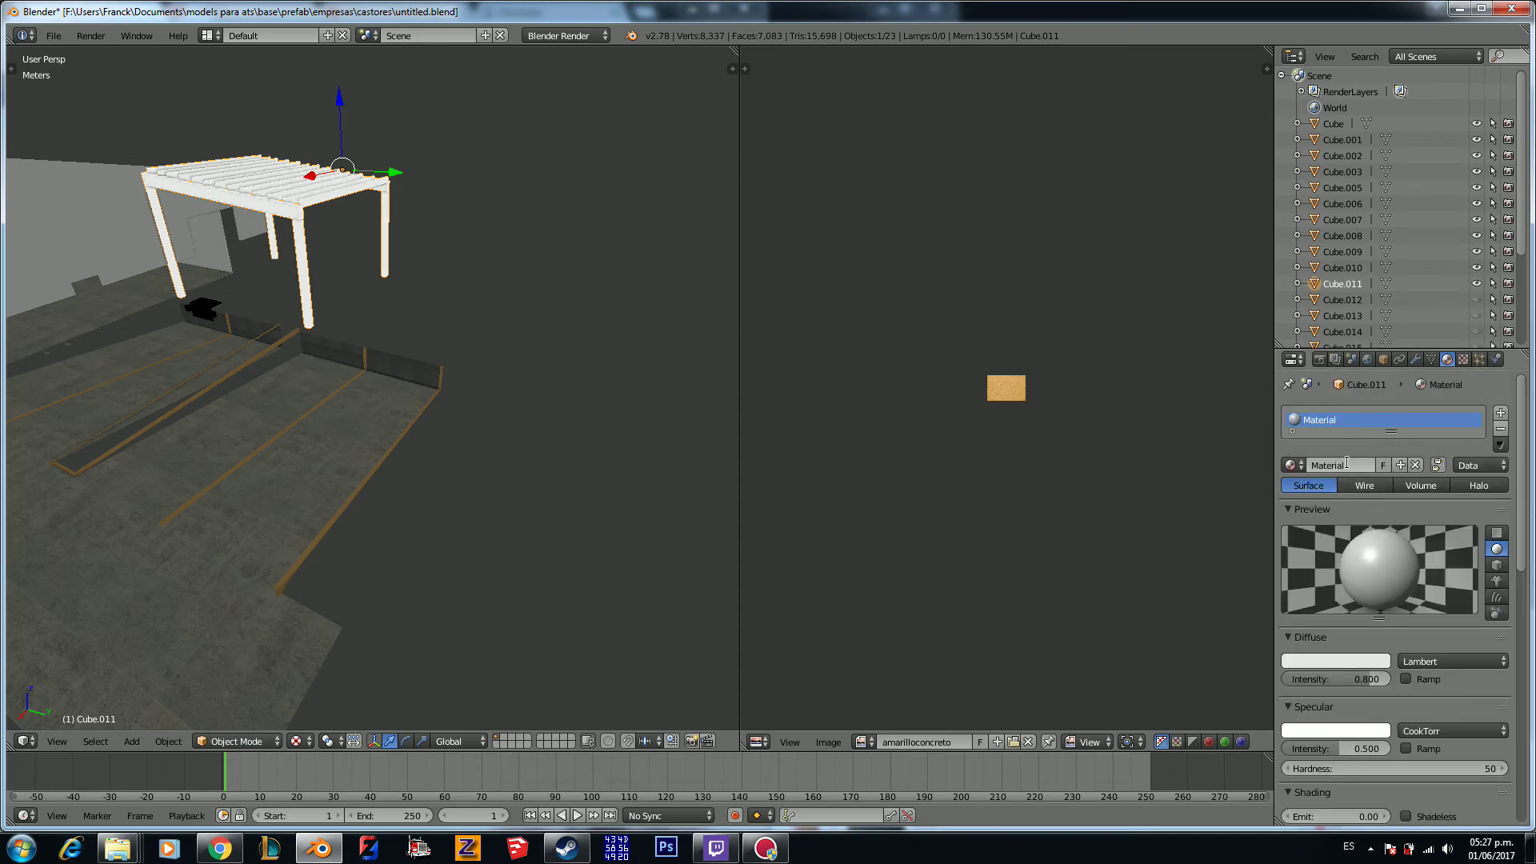
double_click(1346, 465)
type("metal")
key("Return")
Step: Set the metal material's SCS shader preset to dif.spec.add.env and enable its shadow flavor
scroll(1350, 480, "down", 10)
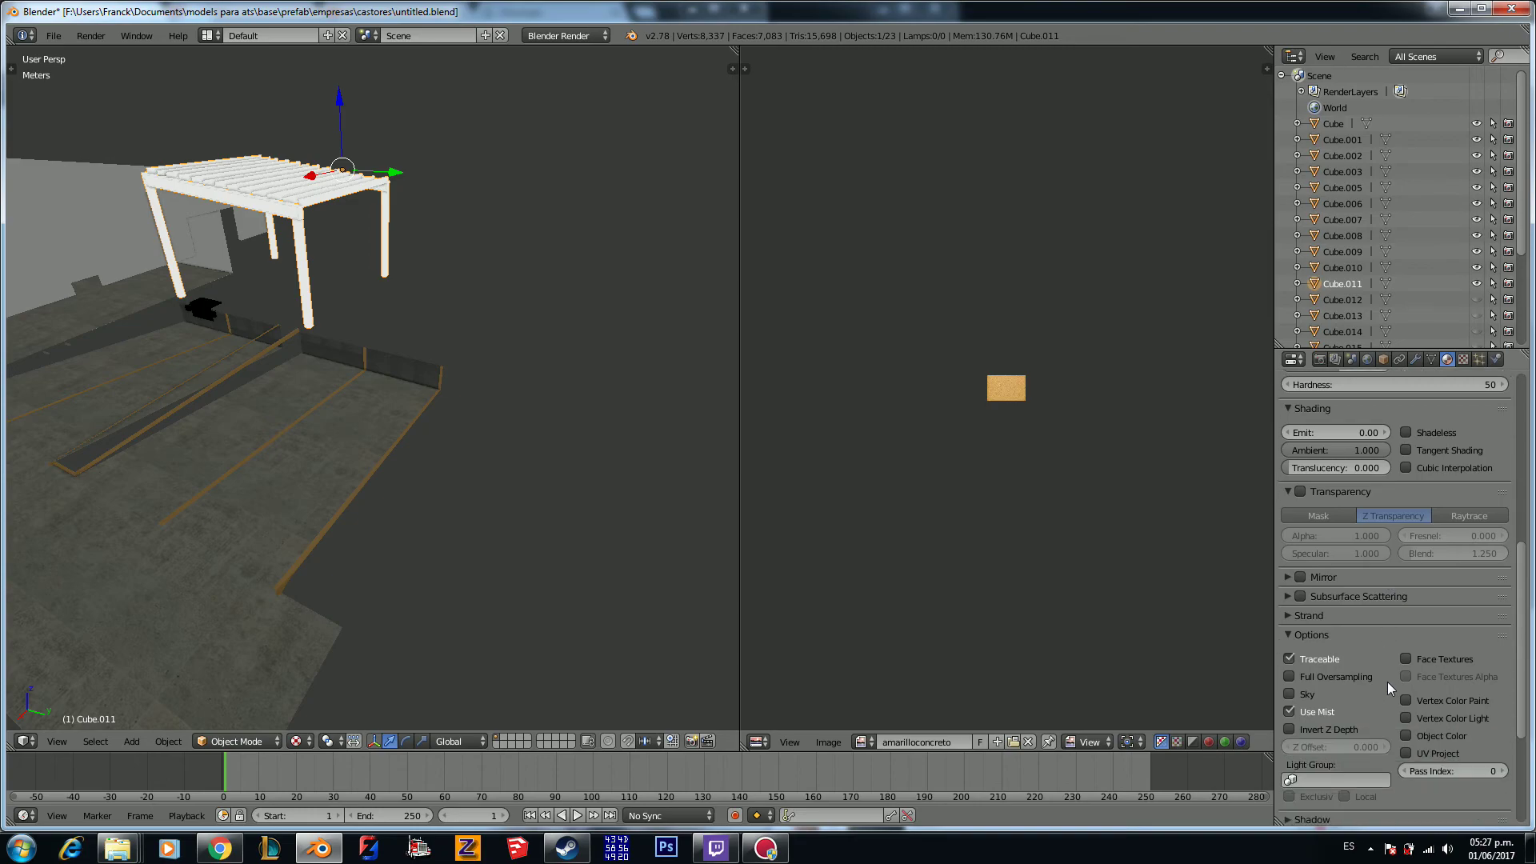
scroll(1392, 670, "down", 6)
left_click(1411, 702)
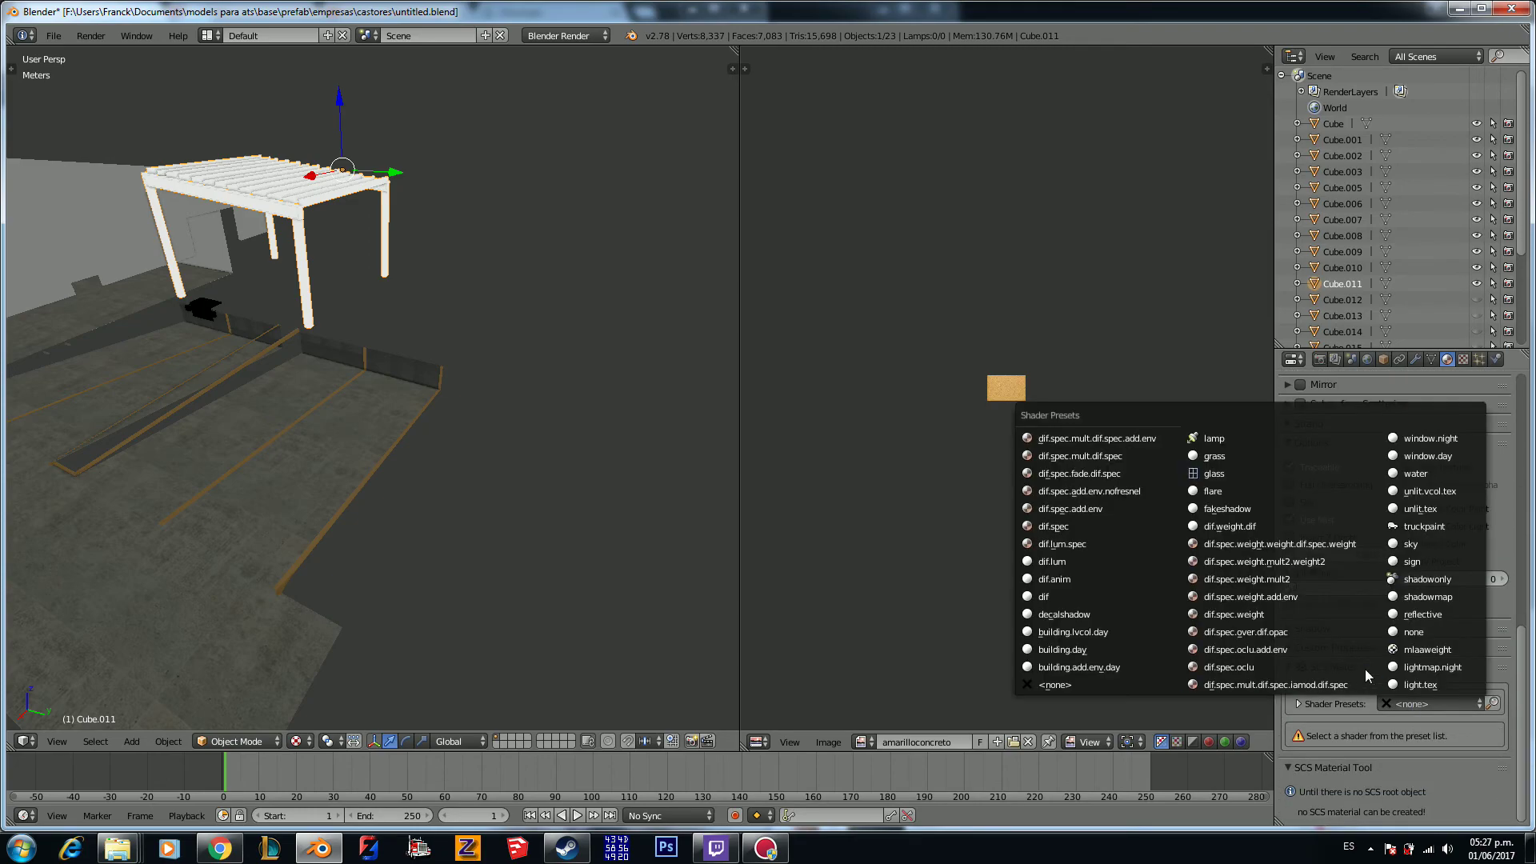
left_click(1115, 507)
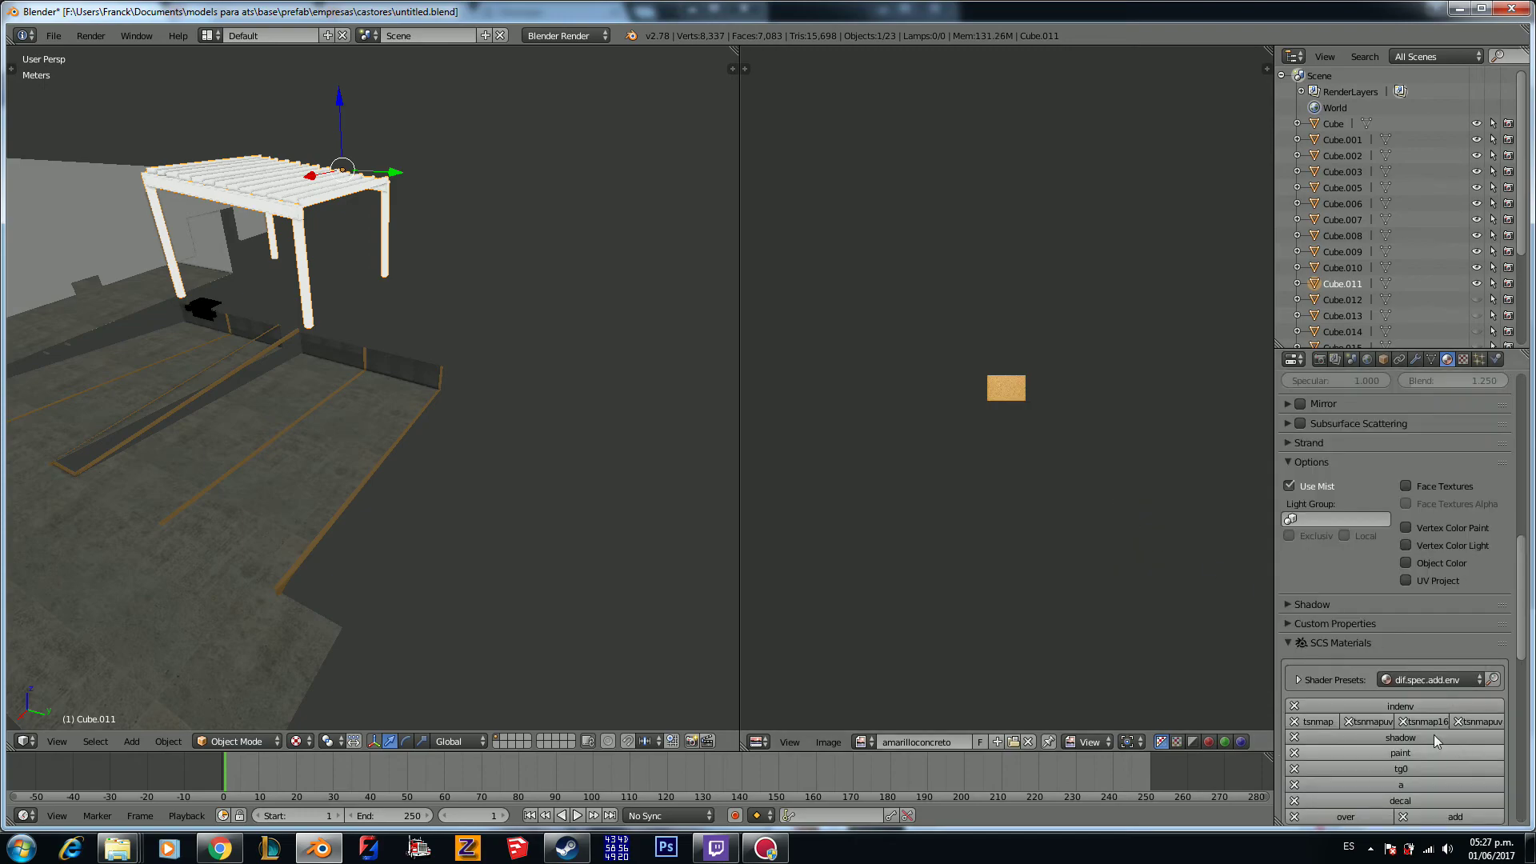
scroll(1427, 732, "down", 5)
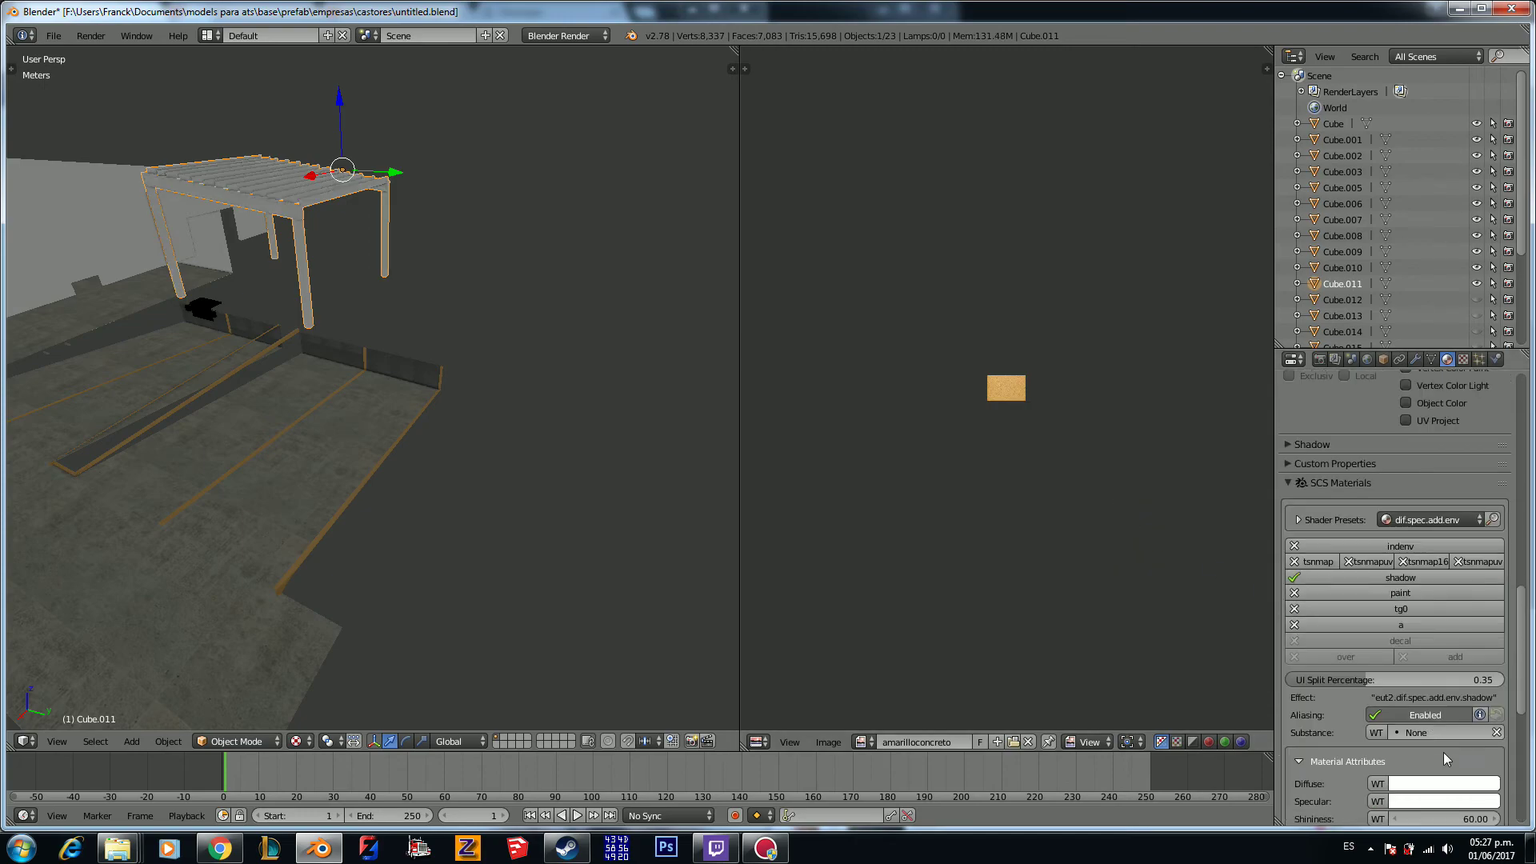
Step: Load metal.tga from the castores folder as Cube.011's base texture, create its TOBJ file and open the texture settings
scroll(1439, 746, "down", 5)
scroll(1446, 751, "down", 6)
left_click(1448, 752)
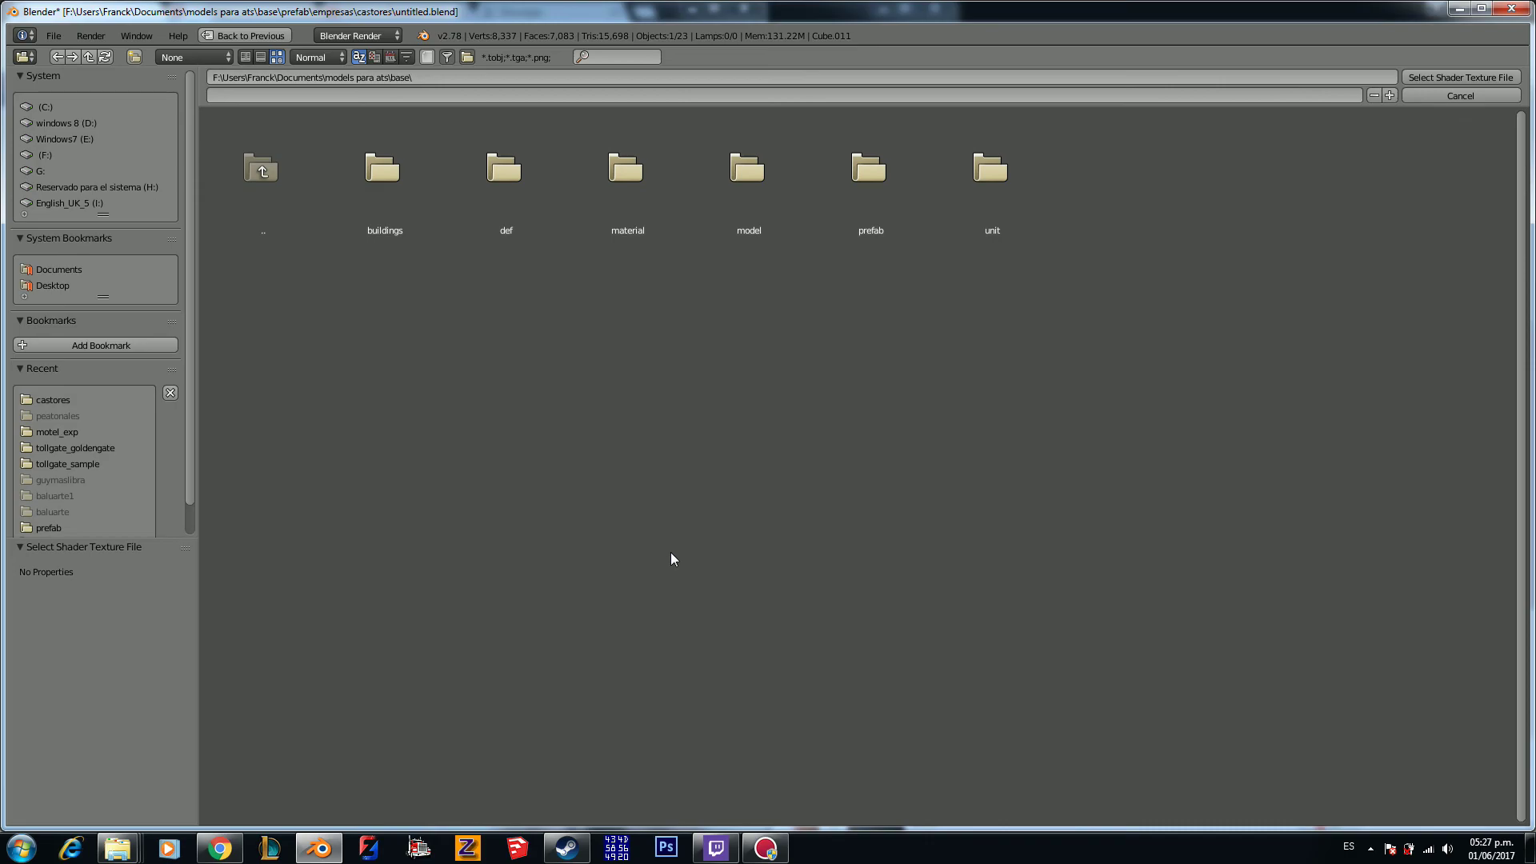
left_click(82, 402)
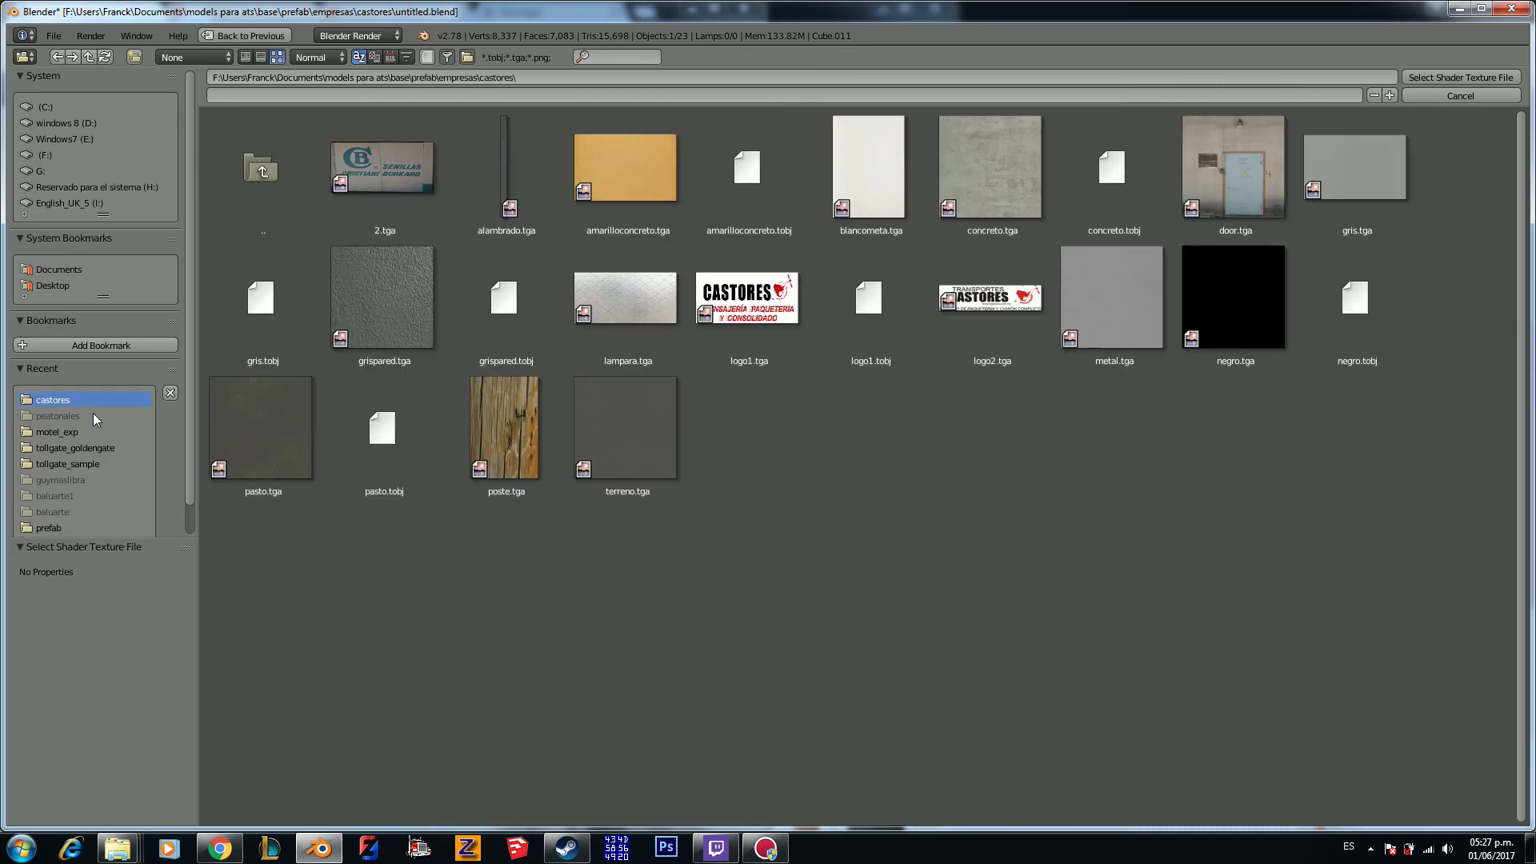
double_click(1104, 332)
scroll(1408, 715, "down", 4)
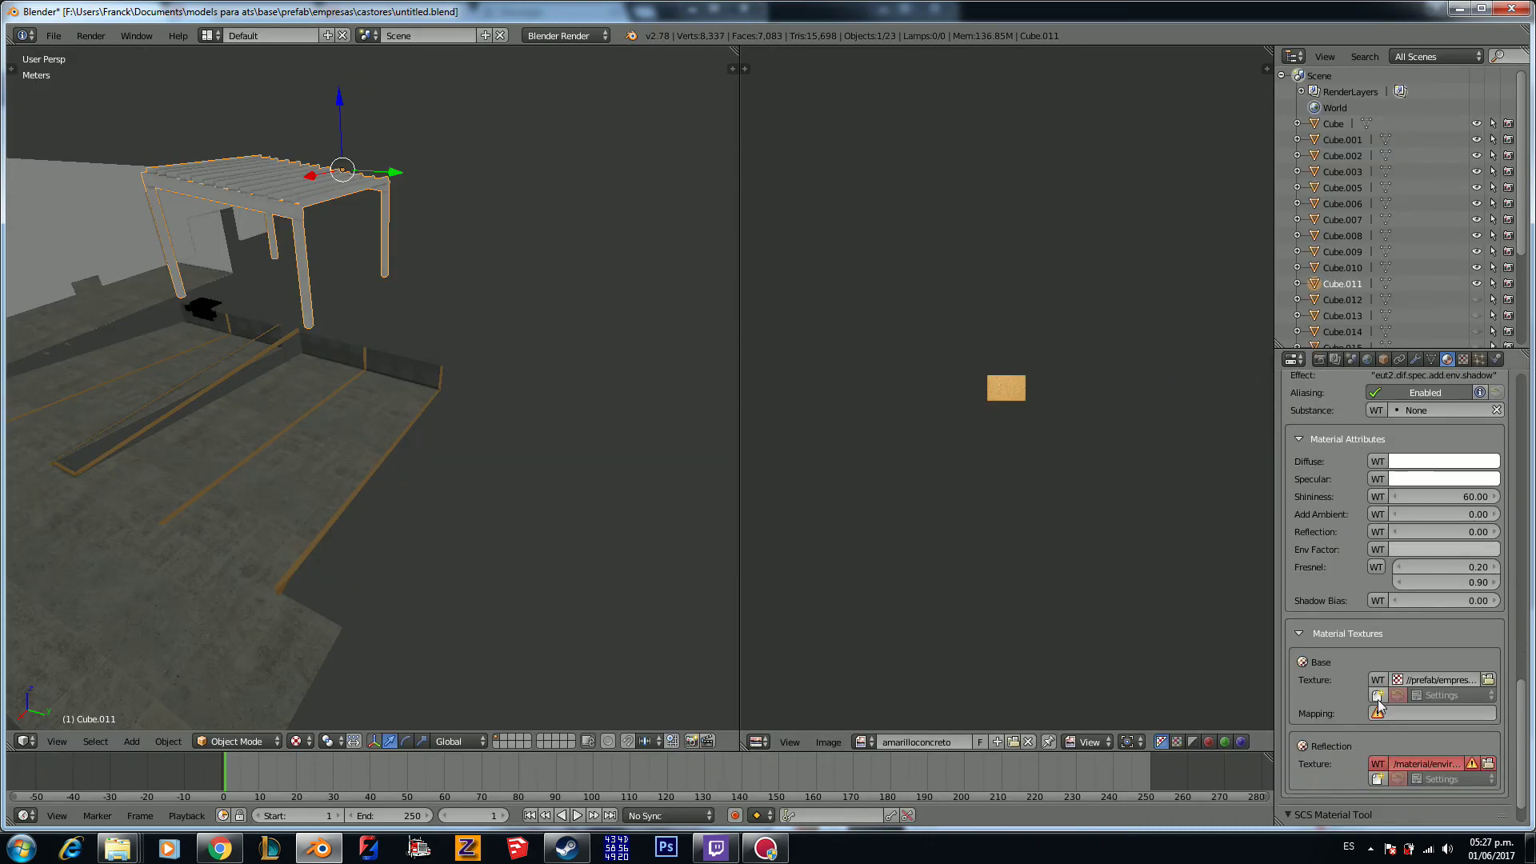
left_click(1403, 694)
left_click(1419, 702)
left_click(1416, 698)
Step: Unwrap all of Cube.011's faces with Smart UV Project, keeping the default options
key("Tab")
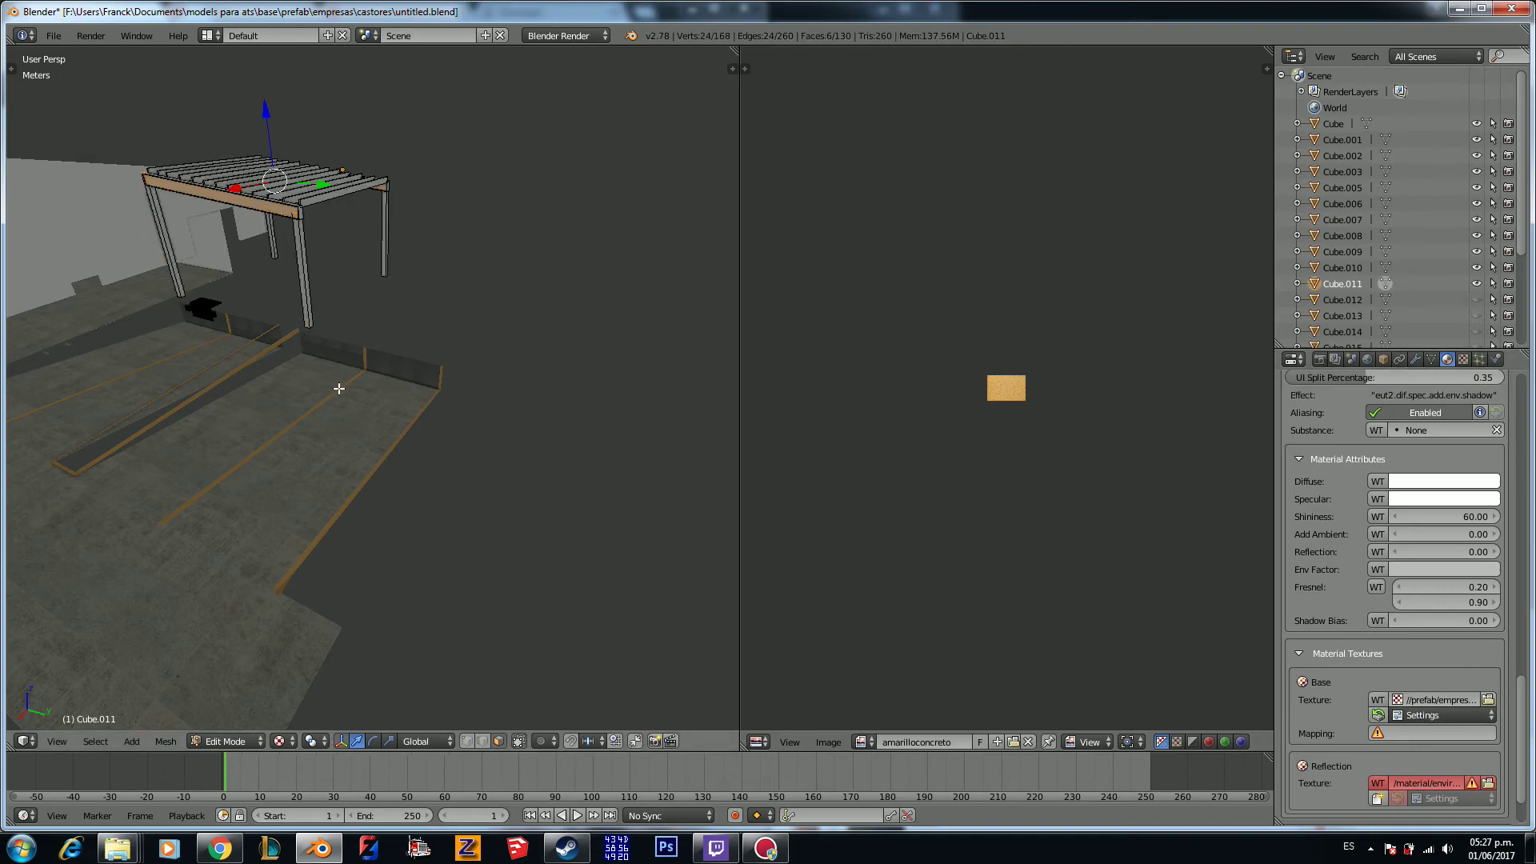
key("a")
key("u")
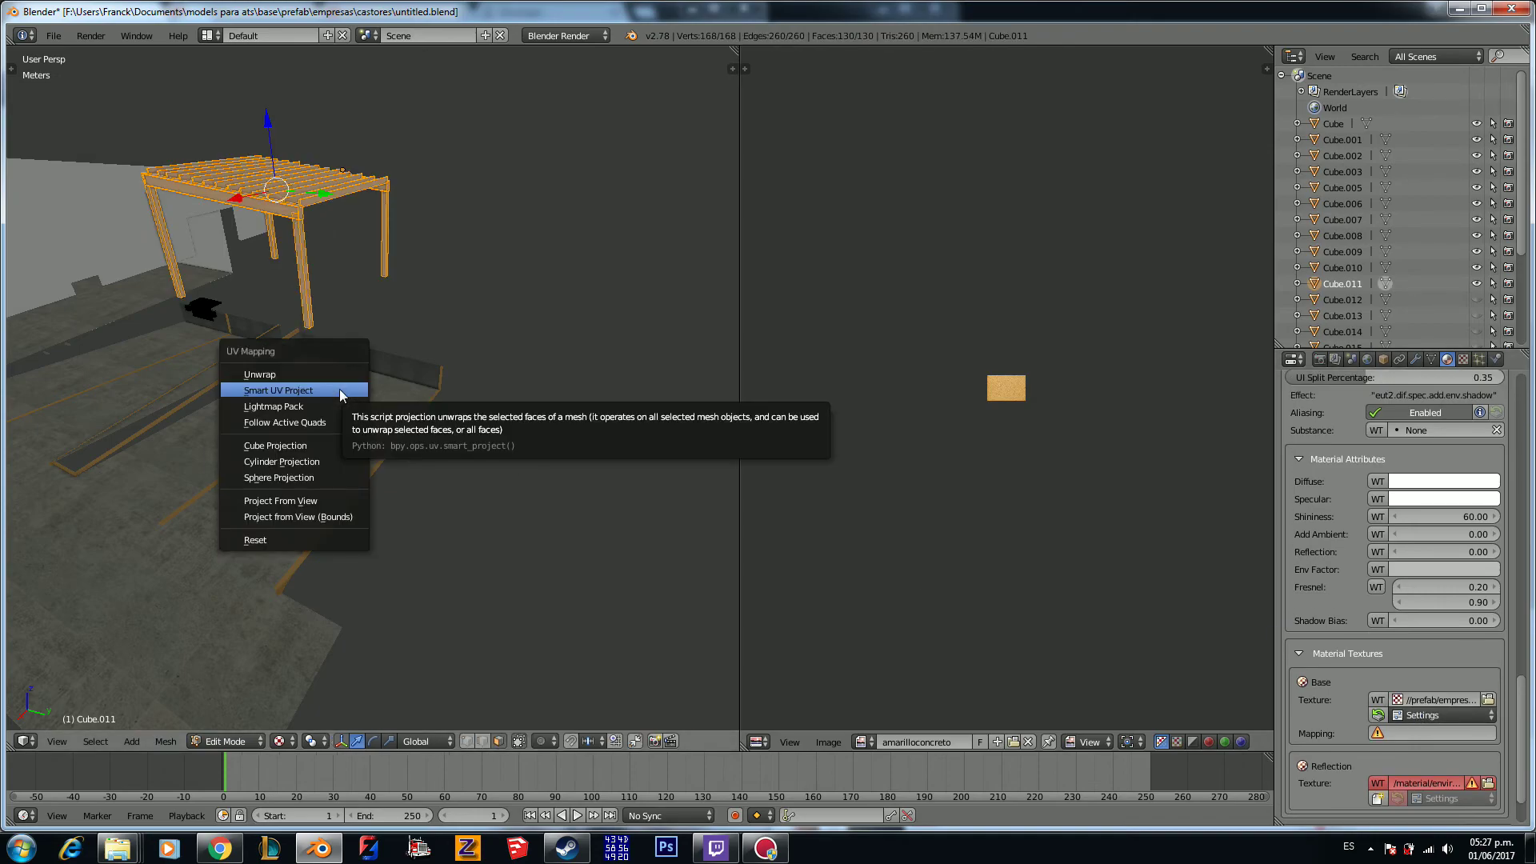
left_click(342, 390)
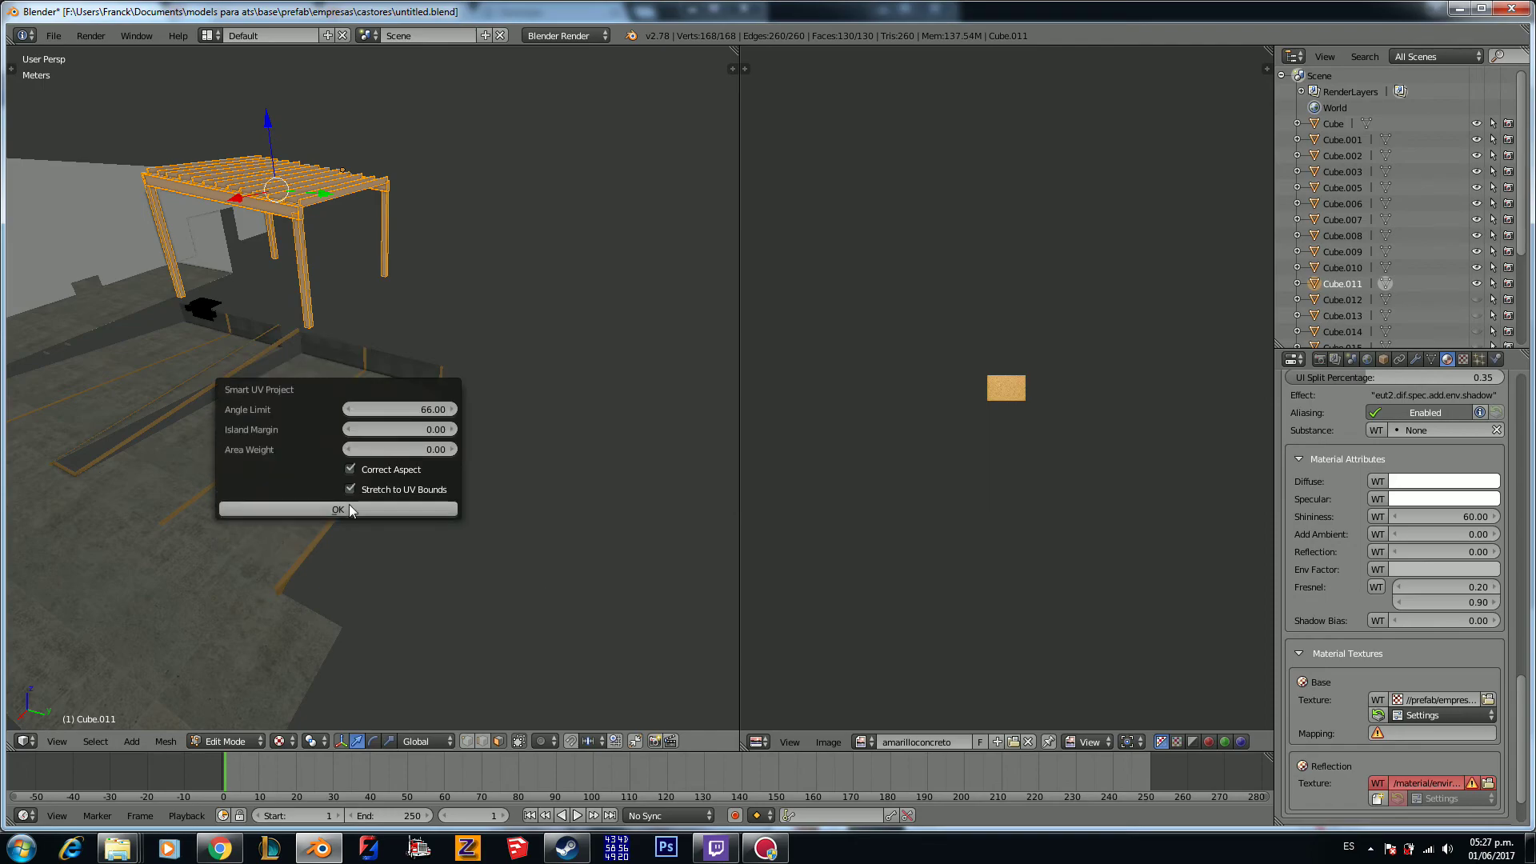
left_click(336, 506)
Step: Assign the metal image to all of Cube.011's unwrapped faces
left_click(936, 742)
type("me")
key("Return")
Step: Scale Cube.011's UV layout up about 8.8 times, then return to Object Mode with nothing selected
scroll(295, 220, "up", 5)
middle_click_drag(295, 219, 324, 264)
scroll(337, 259, "up", 4)
scroll(338, 259, "up", 1)
scroll(340, 261, "down", 1)
scroll(437, 298, "down", 4)
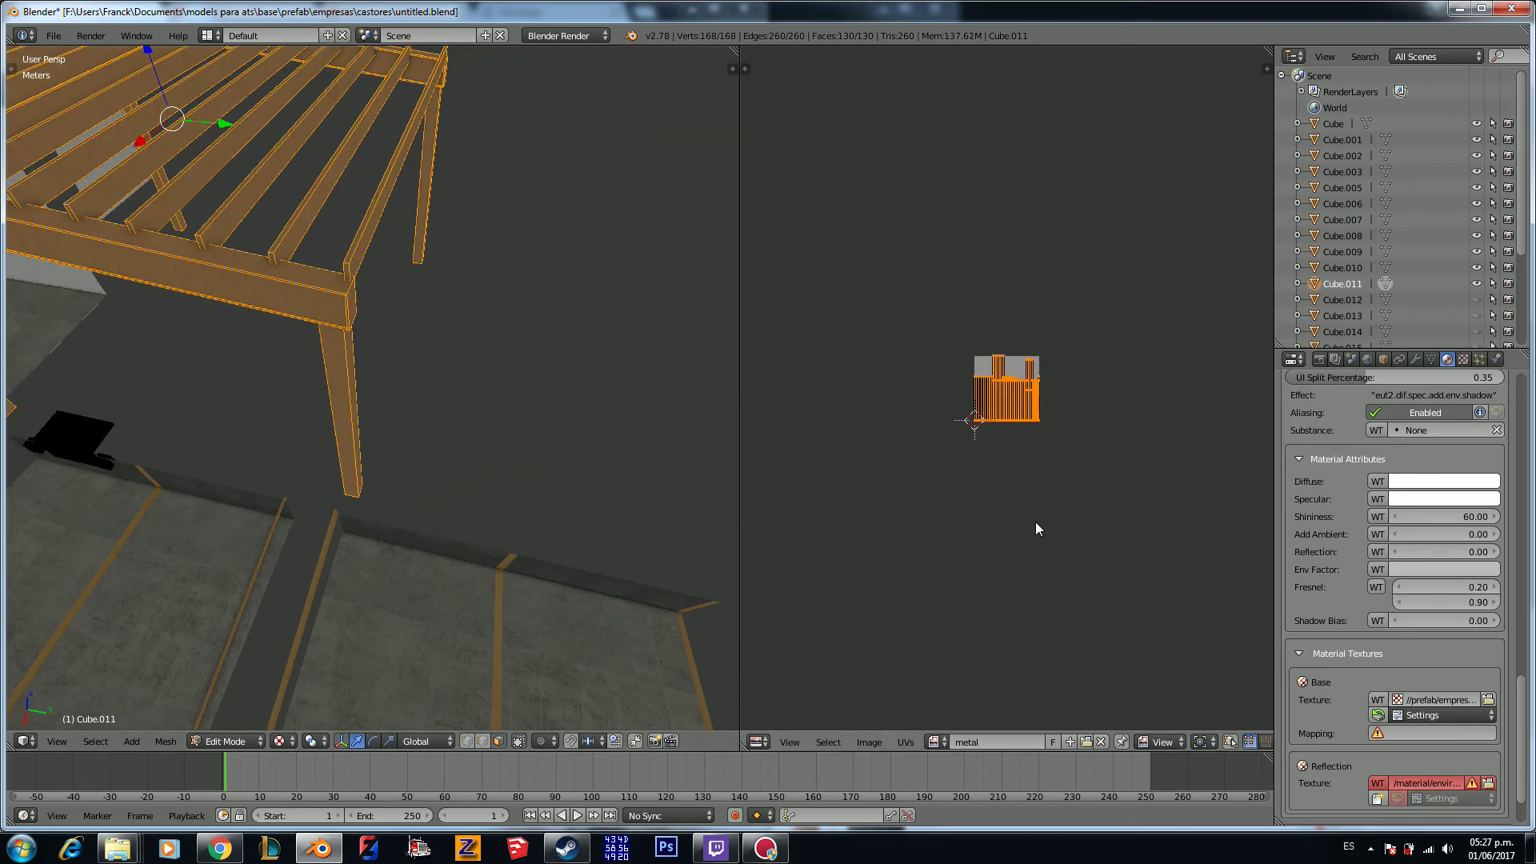
key("s")
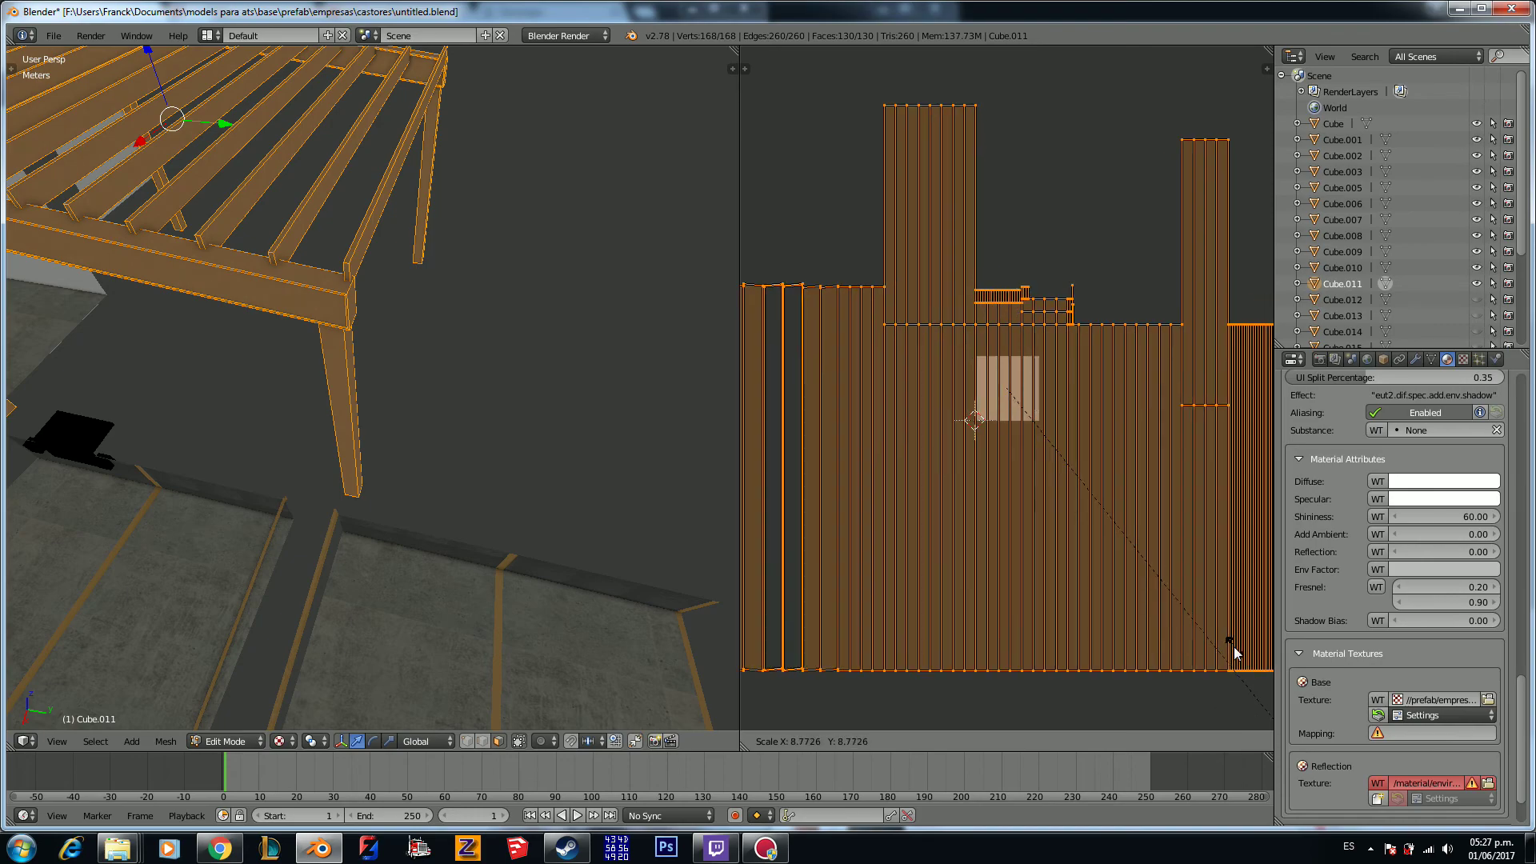
left_click(1234, 641)
key("Tab")
scroll(630, 480, "down", 3)
key("a")
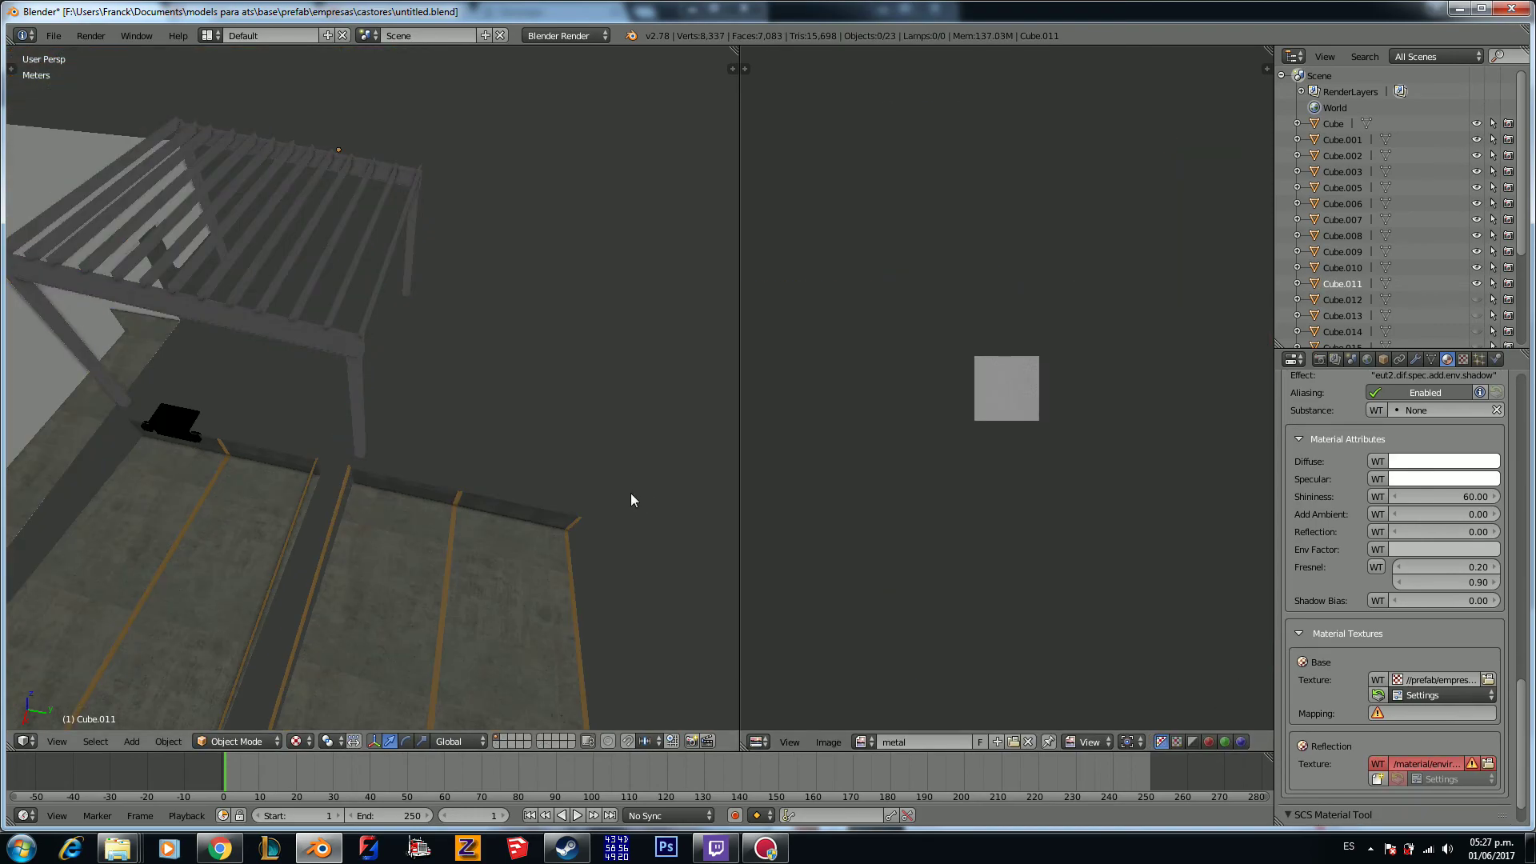
Step: Set the base texture mapping of Cube.011's metal material to UVMap
middle_click_drag(630, 493, 589, 480)
left_click(1427, 715)
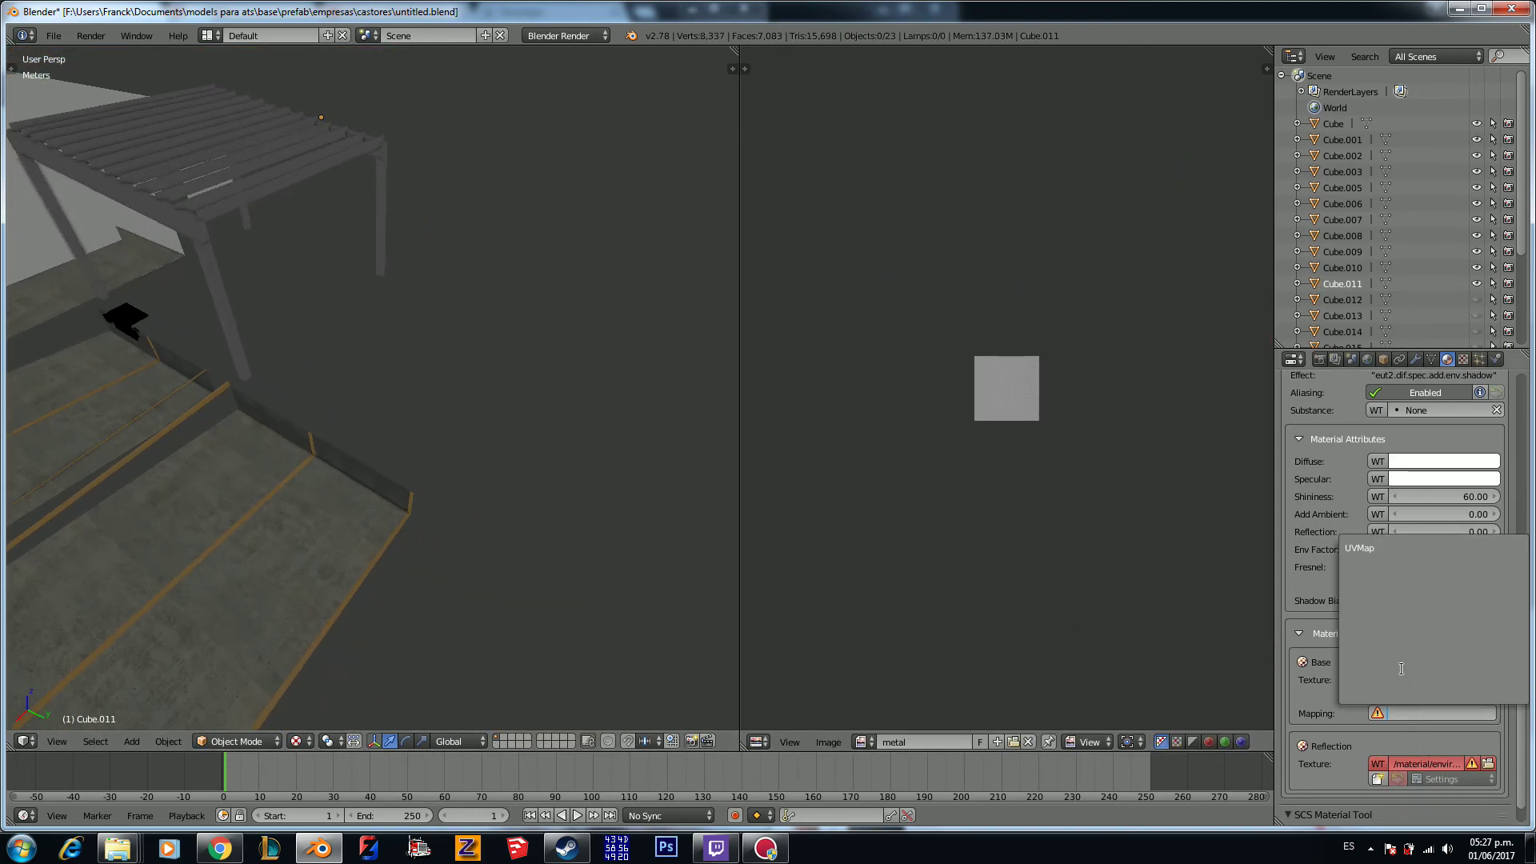
left_click(1383, 547)
Step: Unhide Cube.012, the side walls of the ramps and parking area, and select it
scroll(379, 456, "down", 2)
middle_click_drag(381, 456, 496, 428)
left_click(1476, 299)
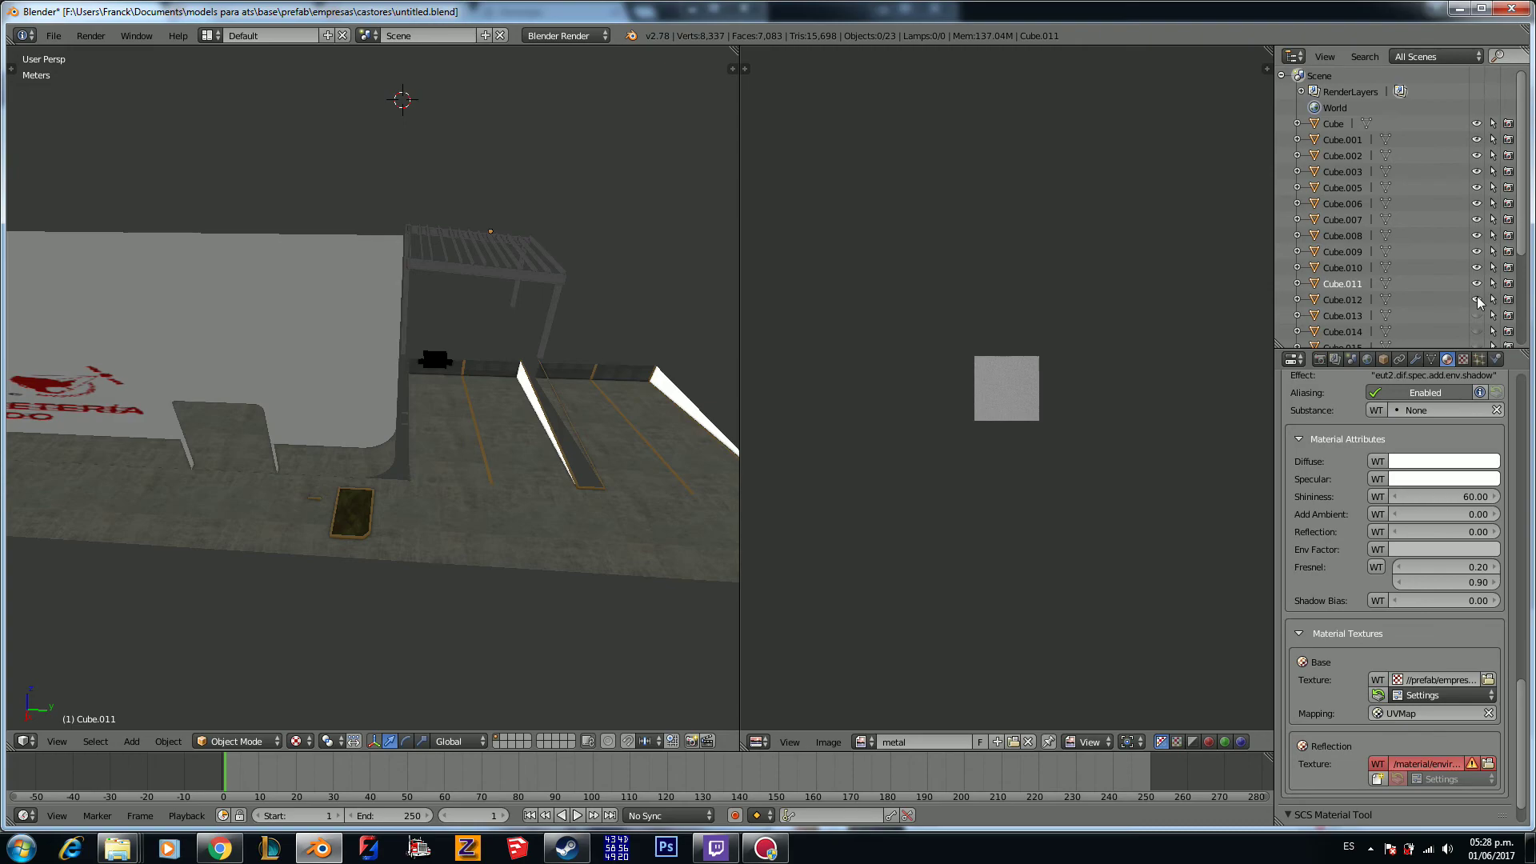
left_click(1330, 302)
middle_click_drag(661, 411, 582, 385)
scroll(1466, 526, "up", 5)
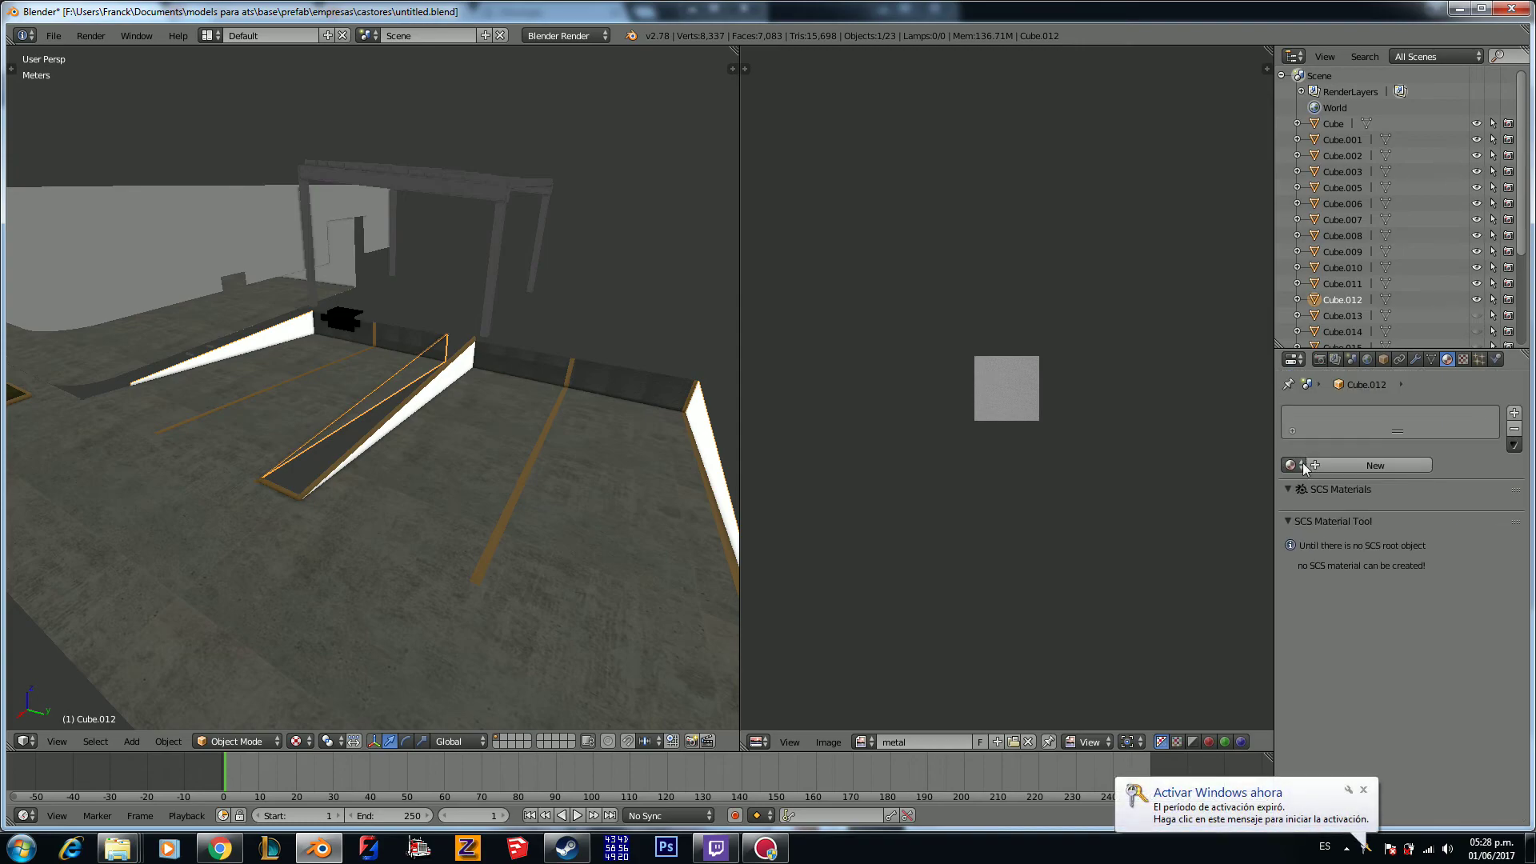
Step: Assign the existing paredgris material to Cube.012
left_click(1300, 466)
left_click(1359, 564)
scroll(1389, 602, "down", 15)
scroll(1394, 642, "down", 2)
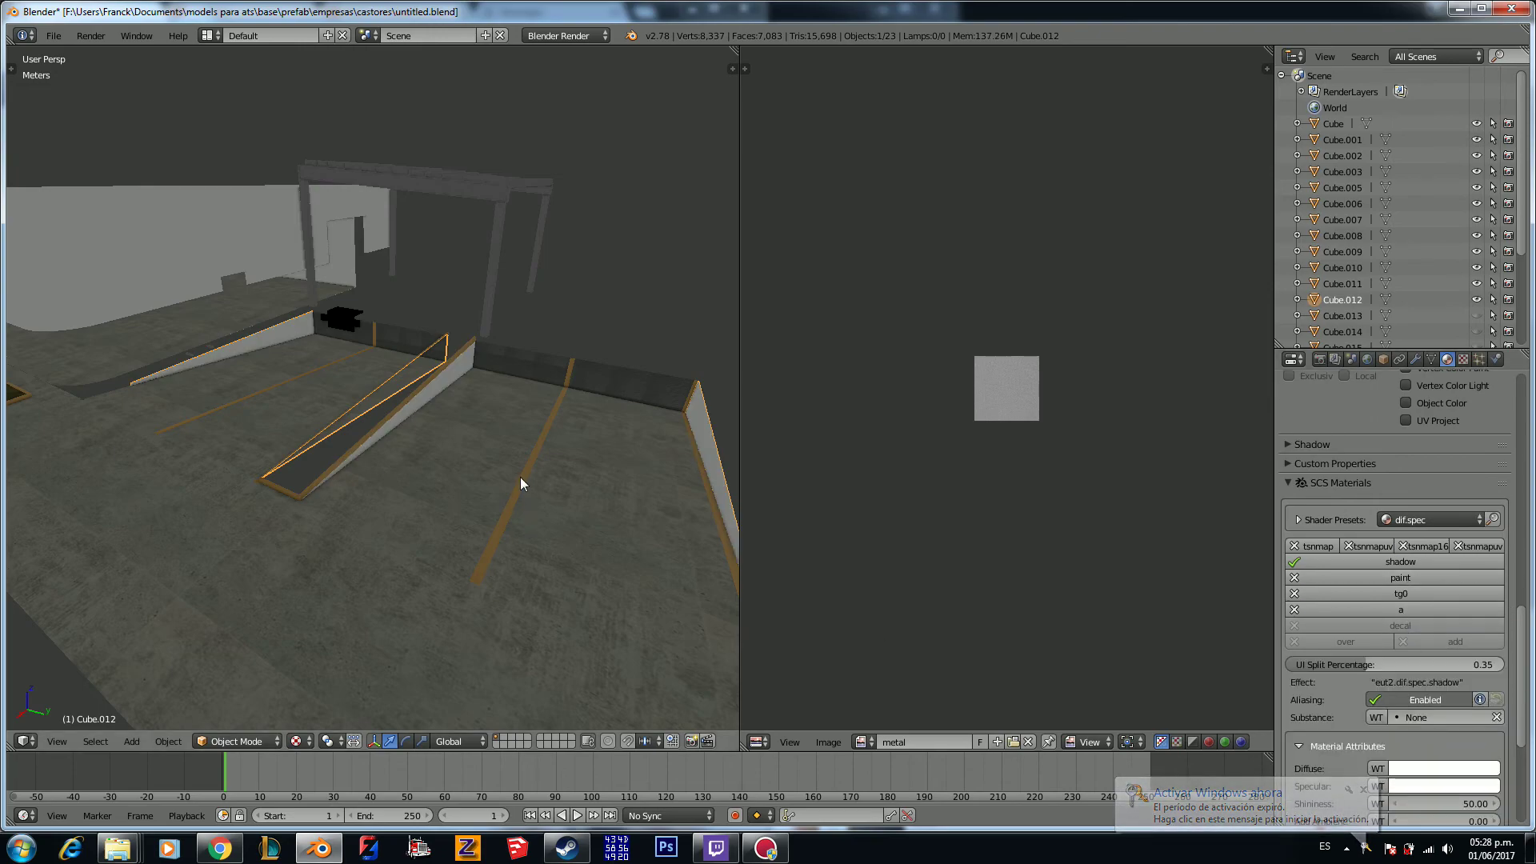
Step: Unwrap all of Cube.012's faces with Smart UV Project, keeping the default options
key("Tab")
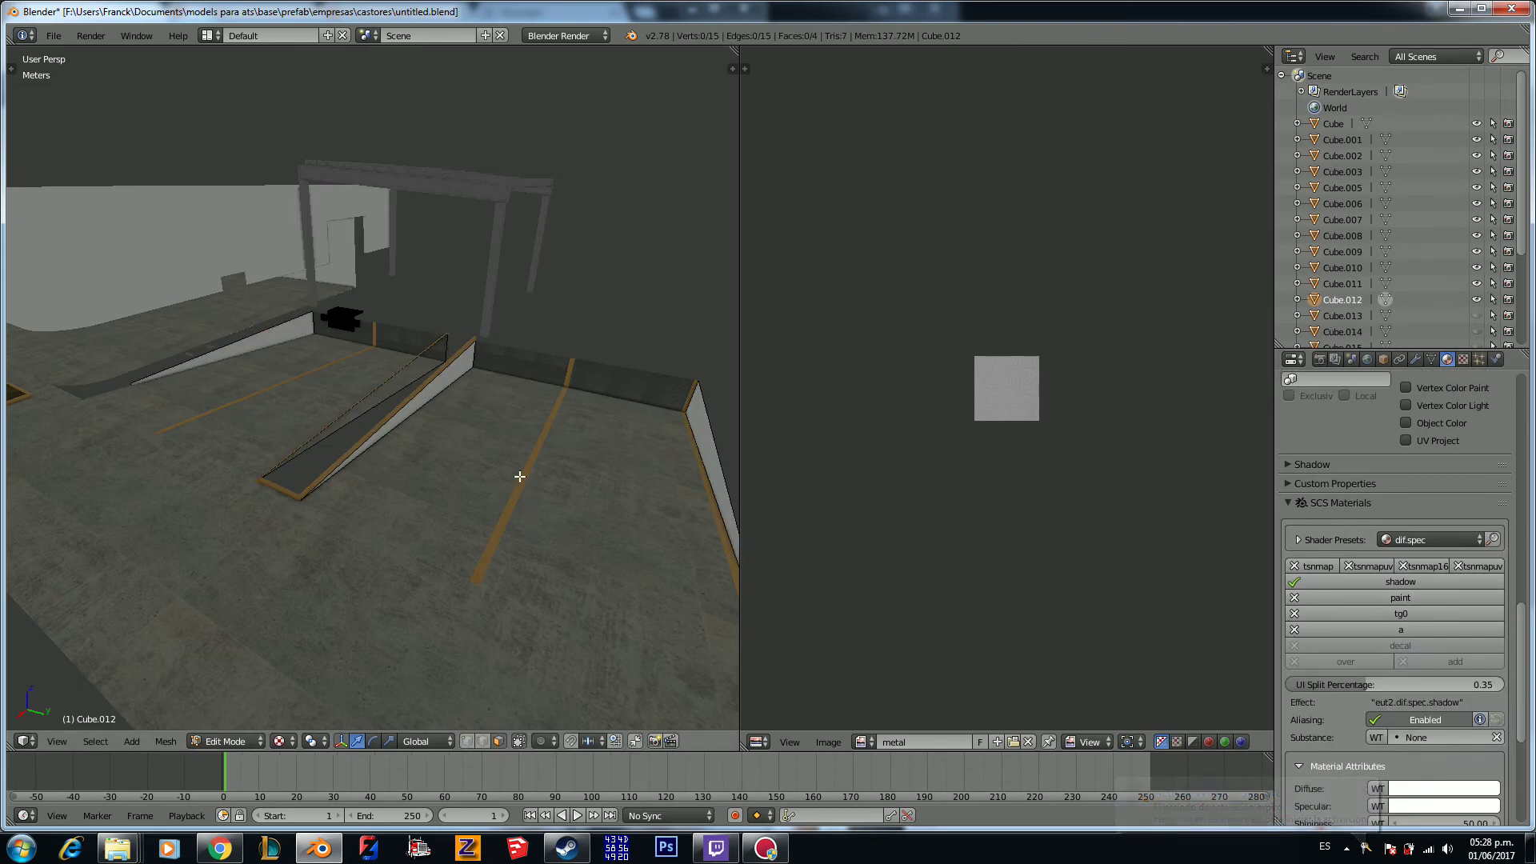
key("a")
key("u")
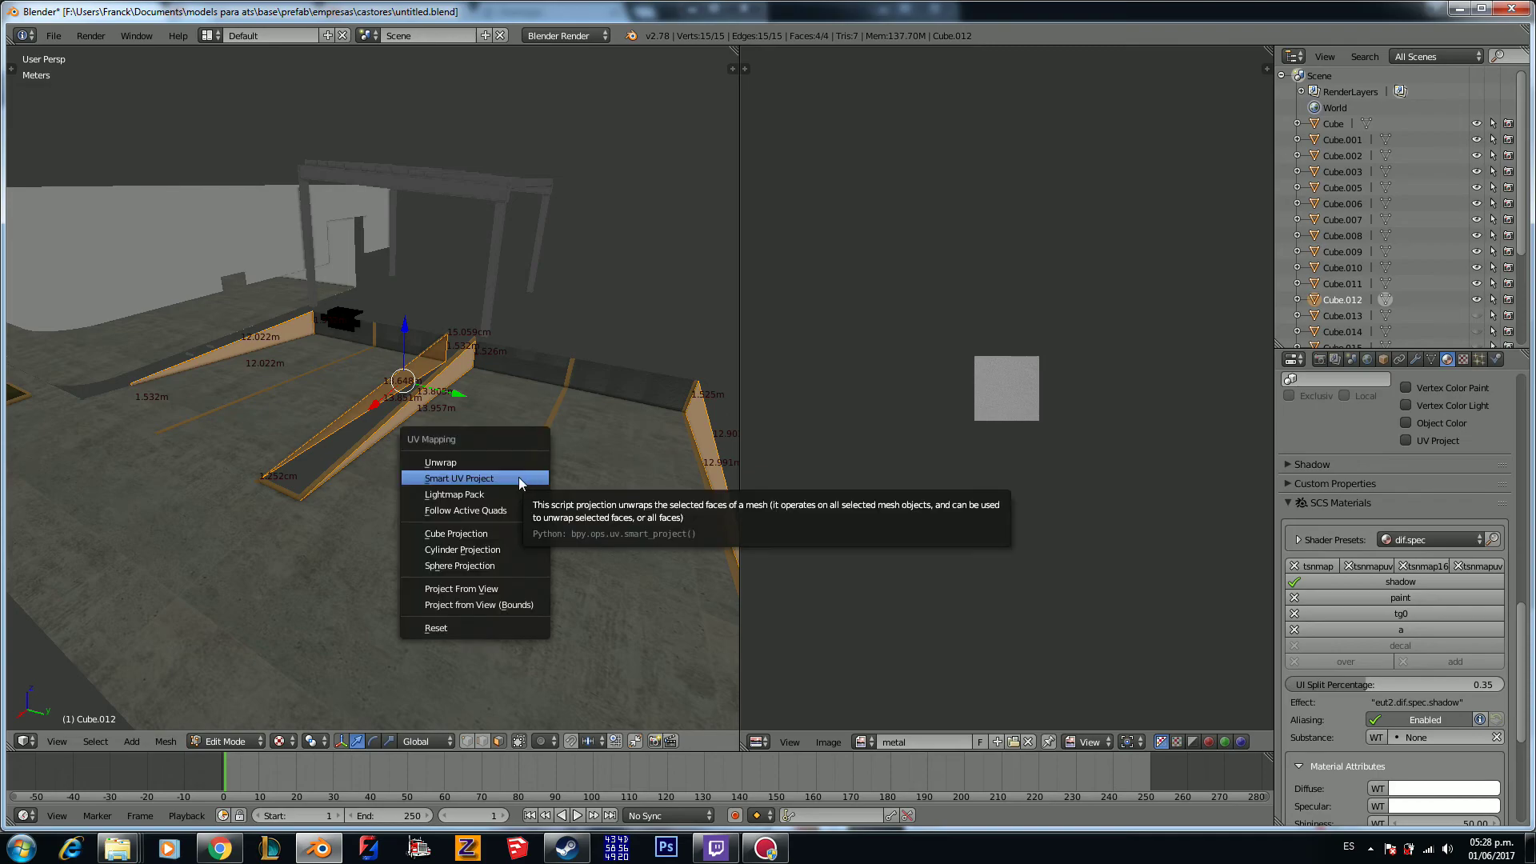
left_click(518, 478)
left_click(549, 597)
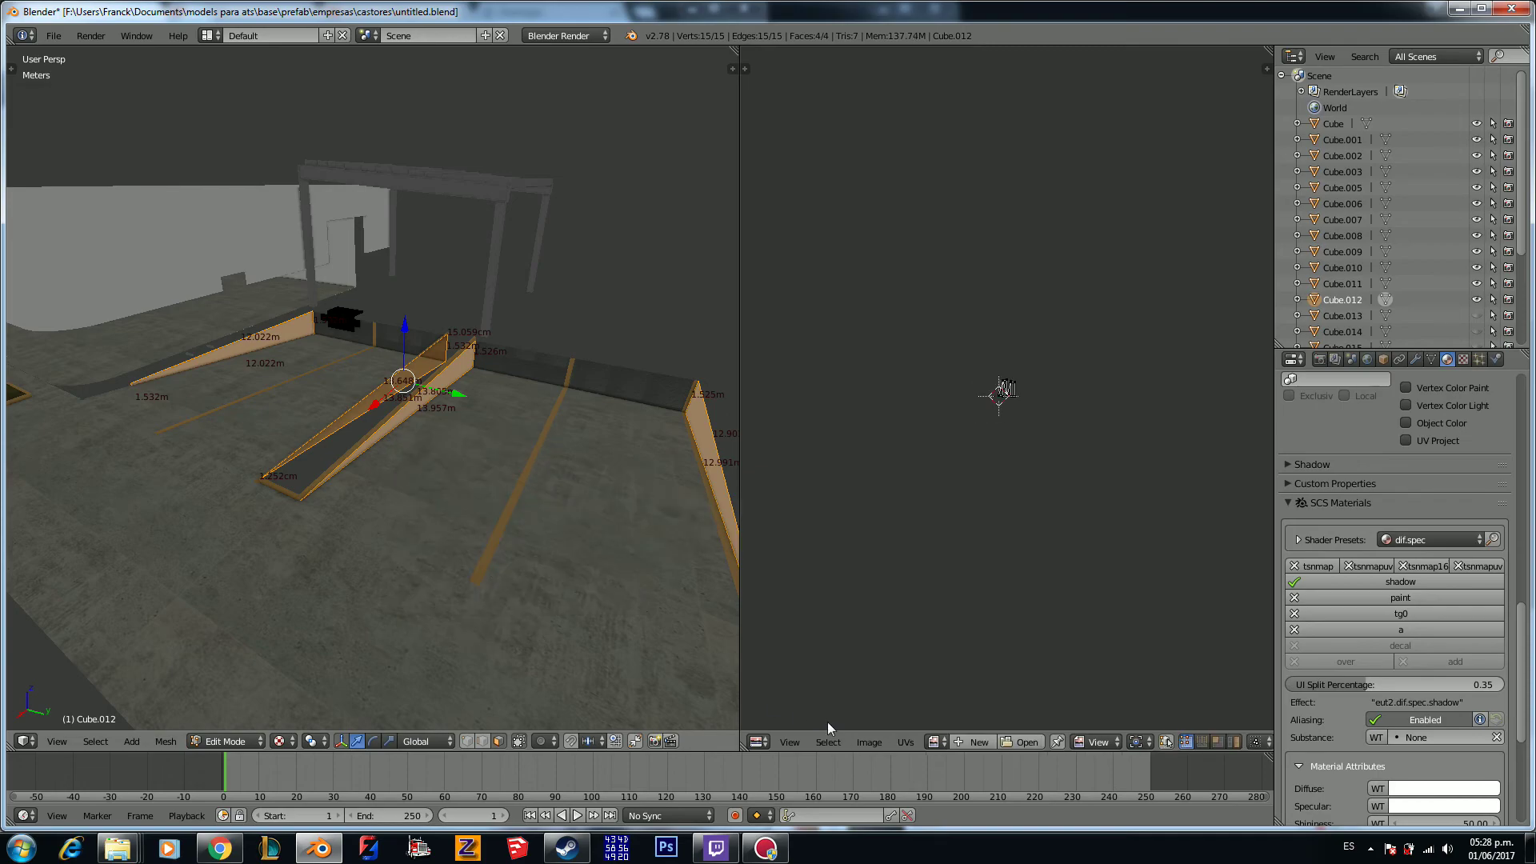
Step: Assign the grispared image to Cube.012's faces and scale their whole UV layout, finishing in Object Mode with nothing selected
left_click(934, 741)
left_click(969, 623)
key("a")
key("s")
left_click(850, 401)
key("Tab")
scroll(571, 398, "down", 4)
middle_click_drag(571, 398, 558, 398)
key("a")
Step: Check the textured side walls up close and unhide Cube.013, the raised floor and ramp surfaces
scroll(483, 404, "up", 5)
scroll(483, 405, "up", 1)
scroll(485, 403, "down", 1)
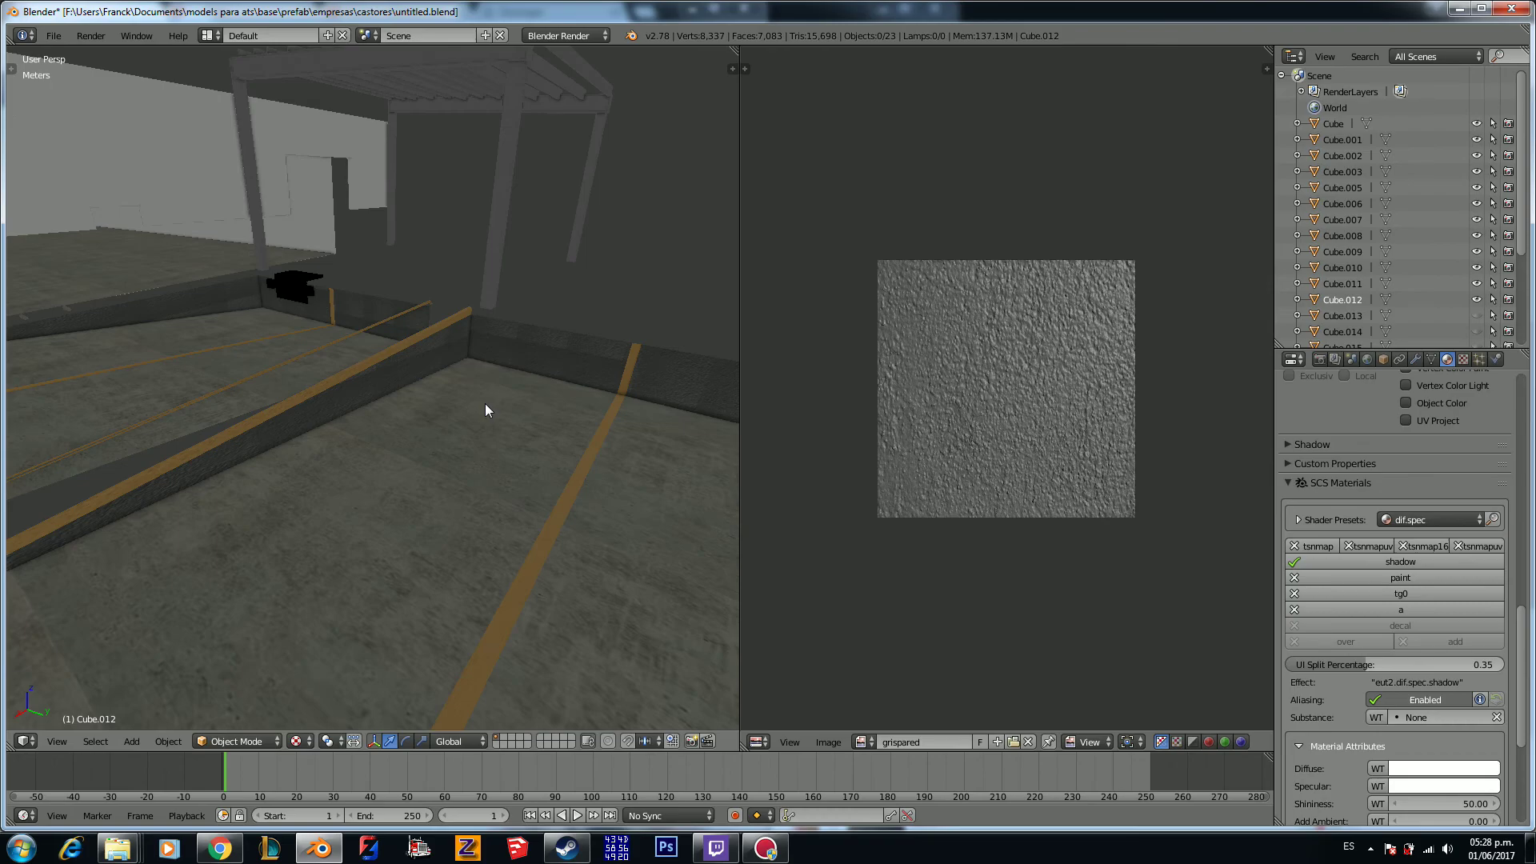
middle_click_drag(485, 403, 512, 412)
scroll(513, 415, "down", 4)
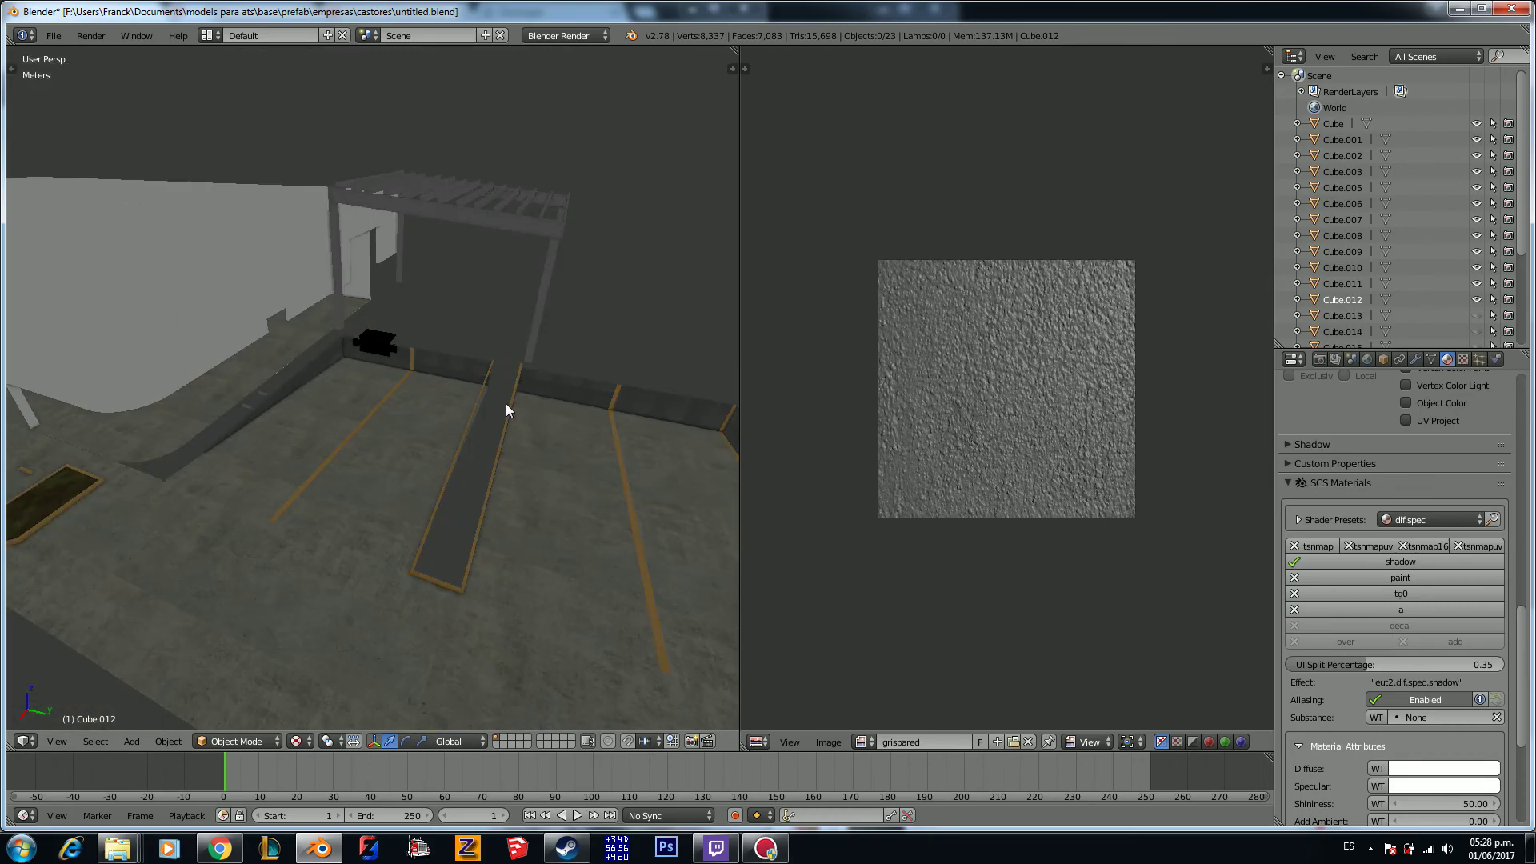
left_click(1476, 316)
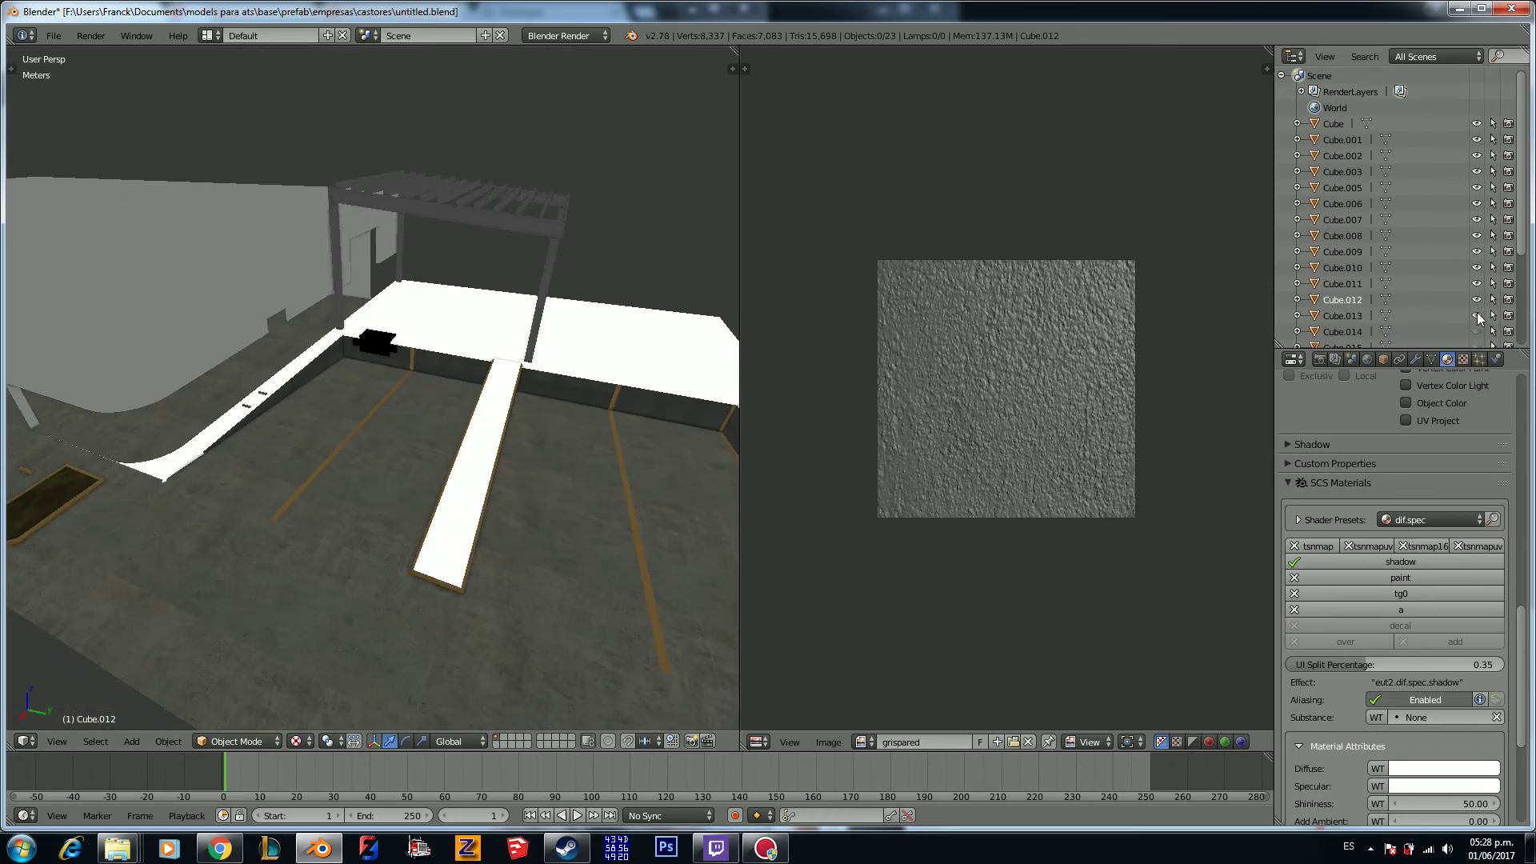
Step: Select Cube.013, the raised floor and ramp surfaces, and assign the existing piso material to it
left_click(1341, 316)
middle_click_drag(576, 360, 314, 575)
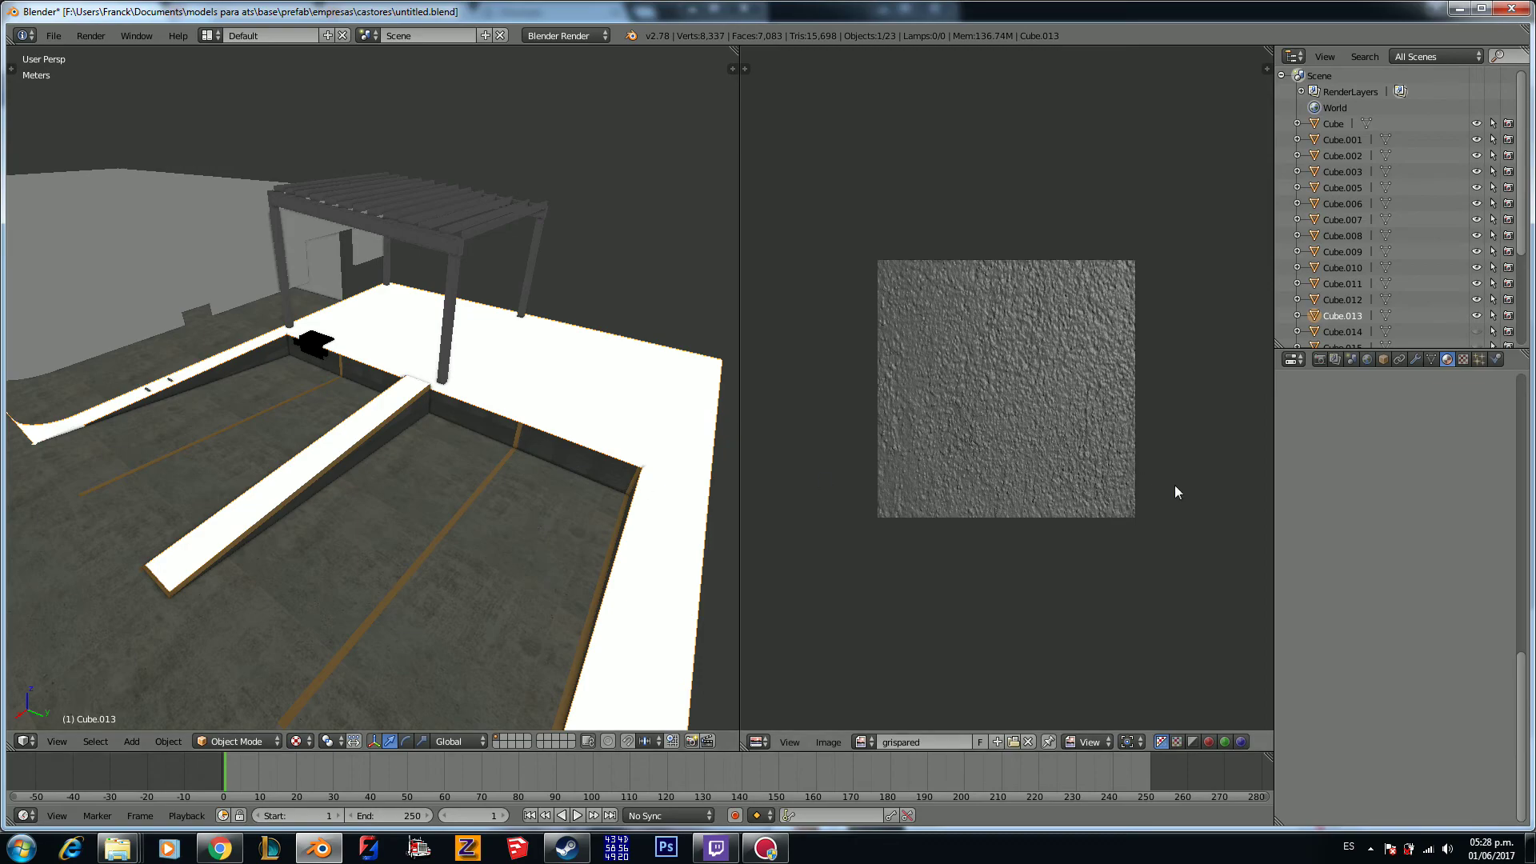
scroll(1411, 524, "up", 10)
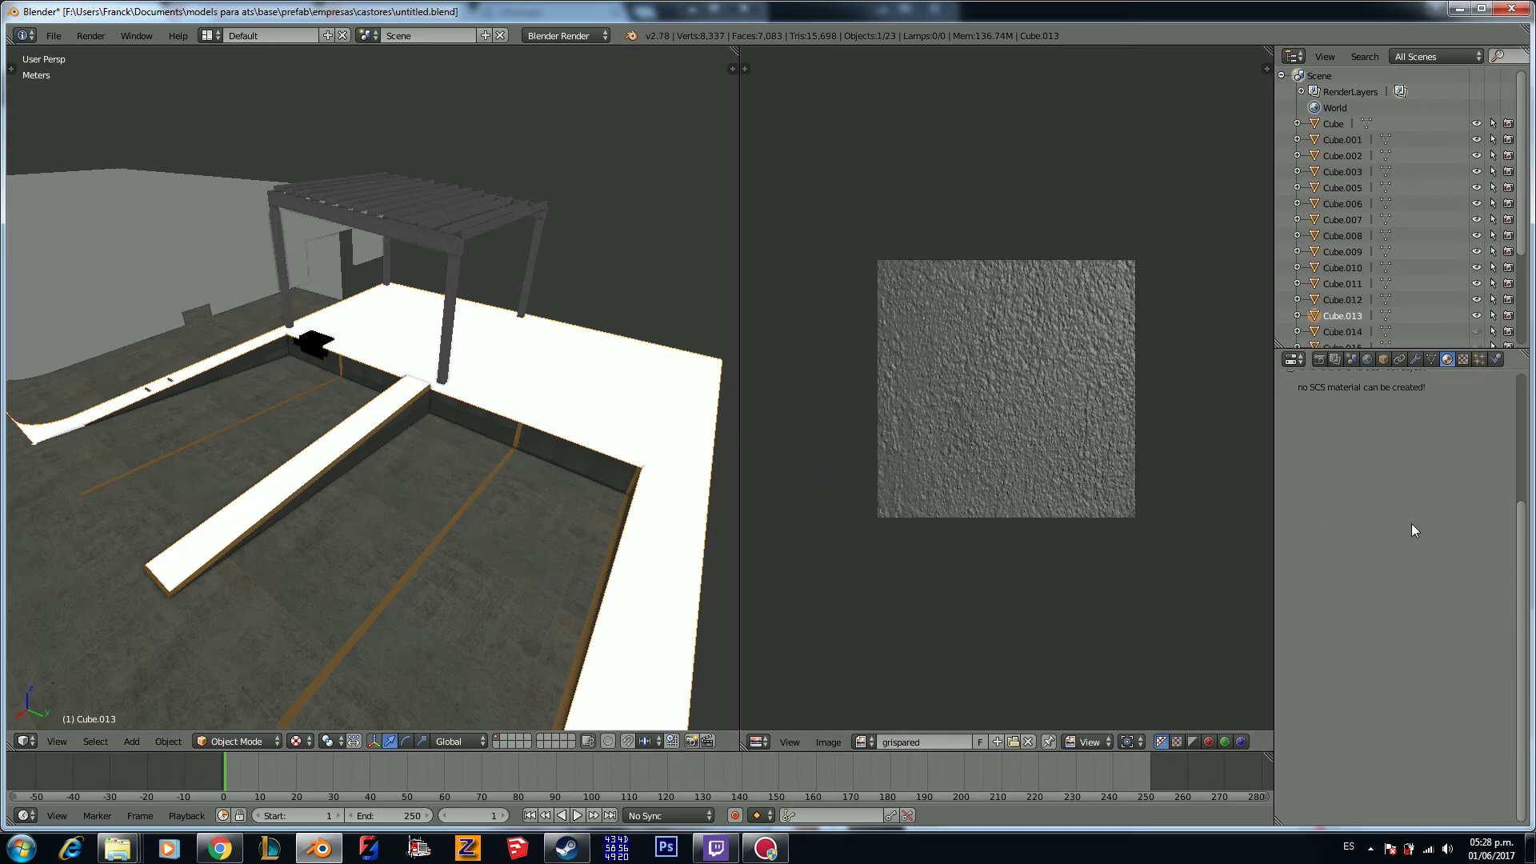
left_click(1286, 464)
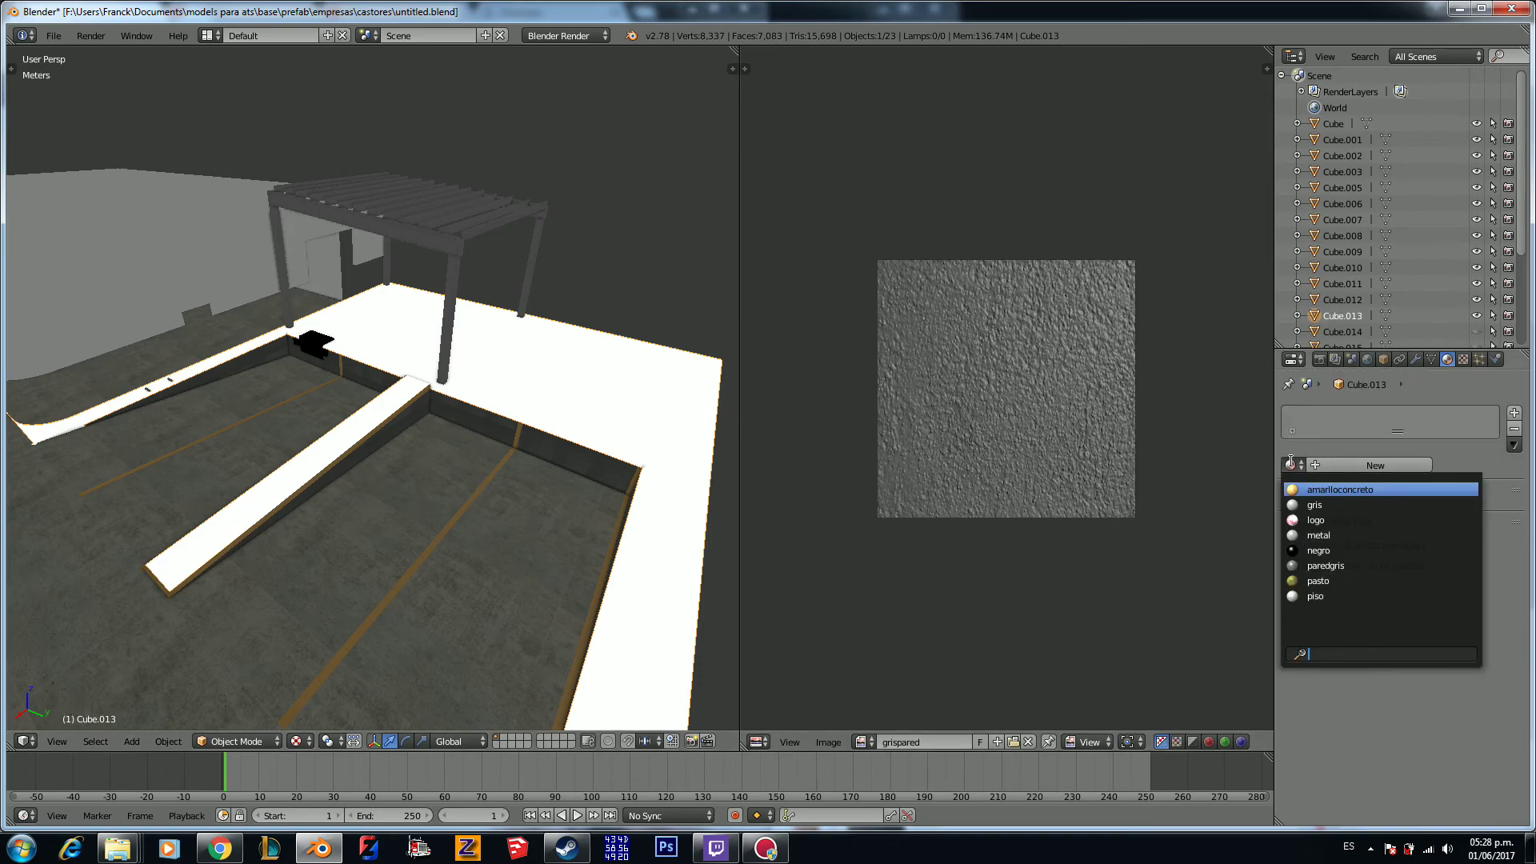
left_click(1315, 596)
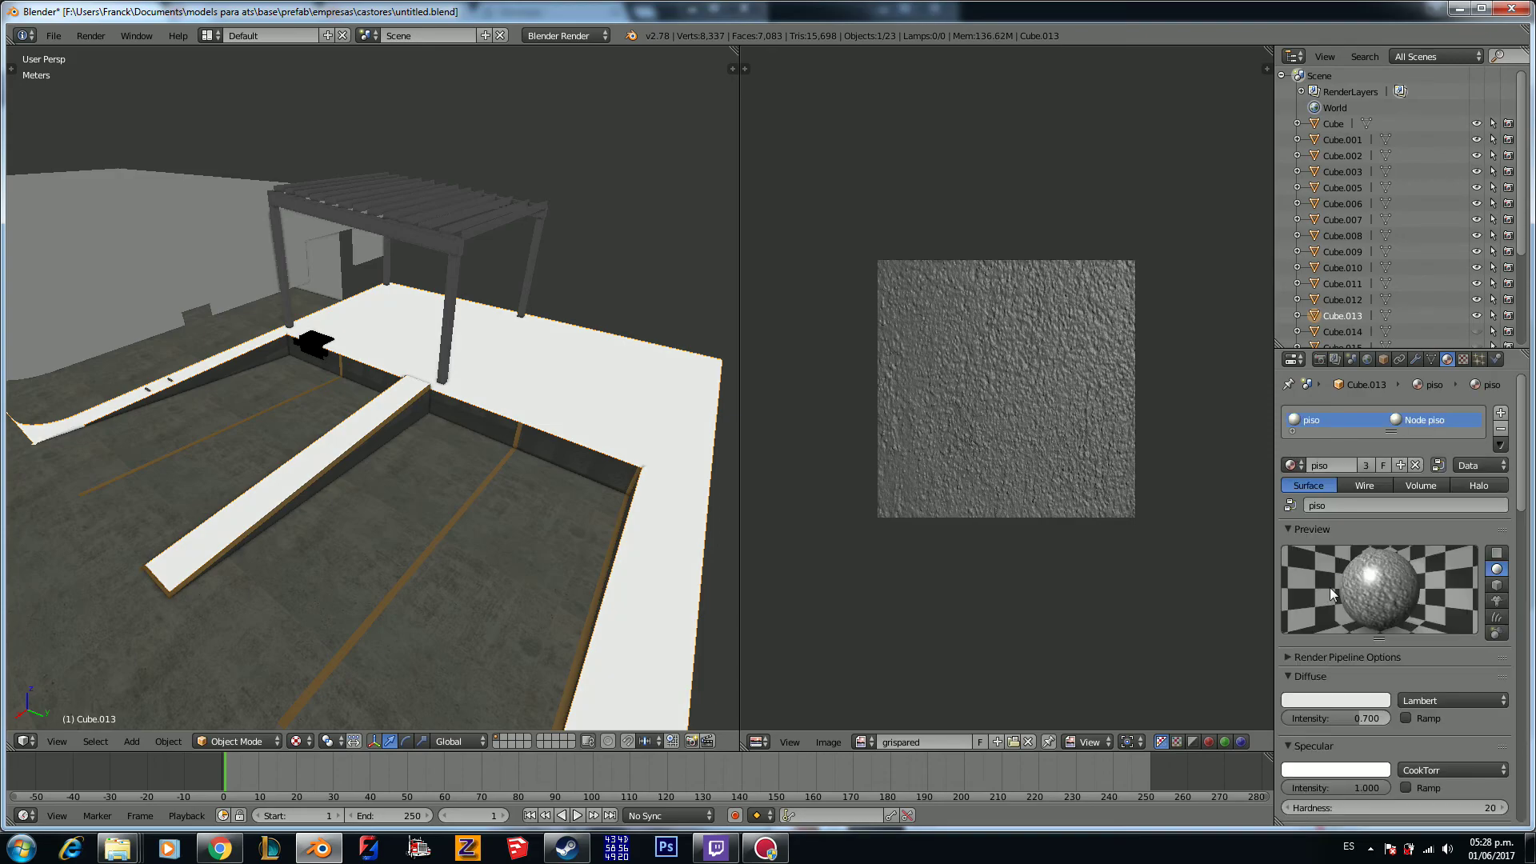
scroll(1360, 559, "down", 15)
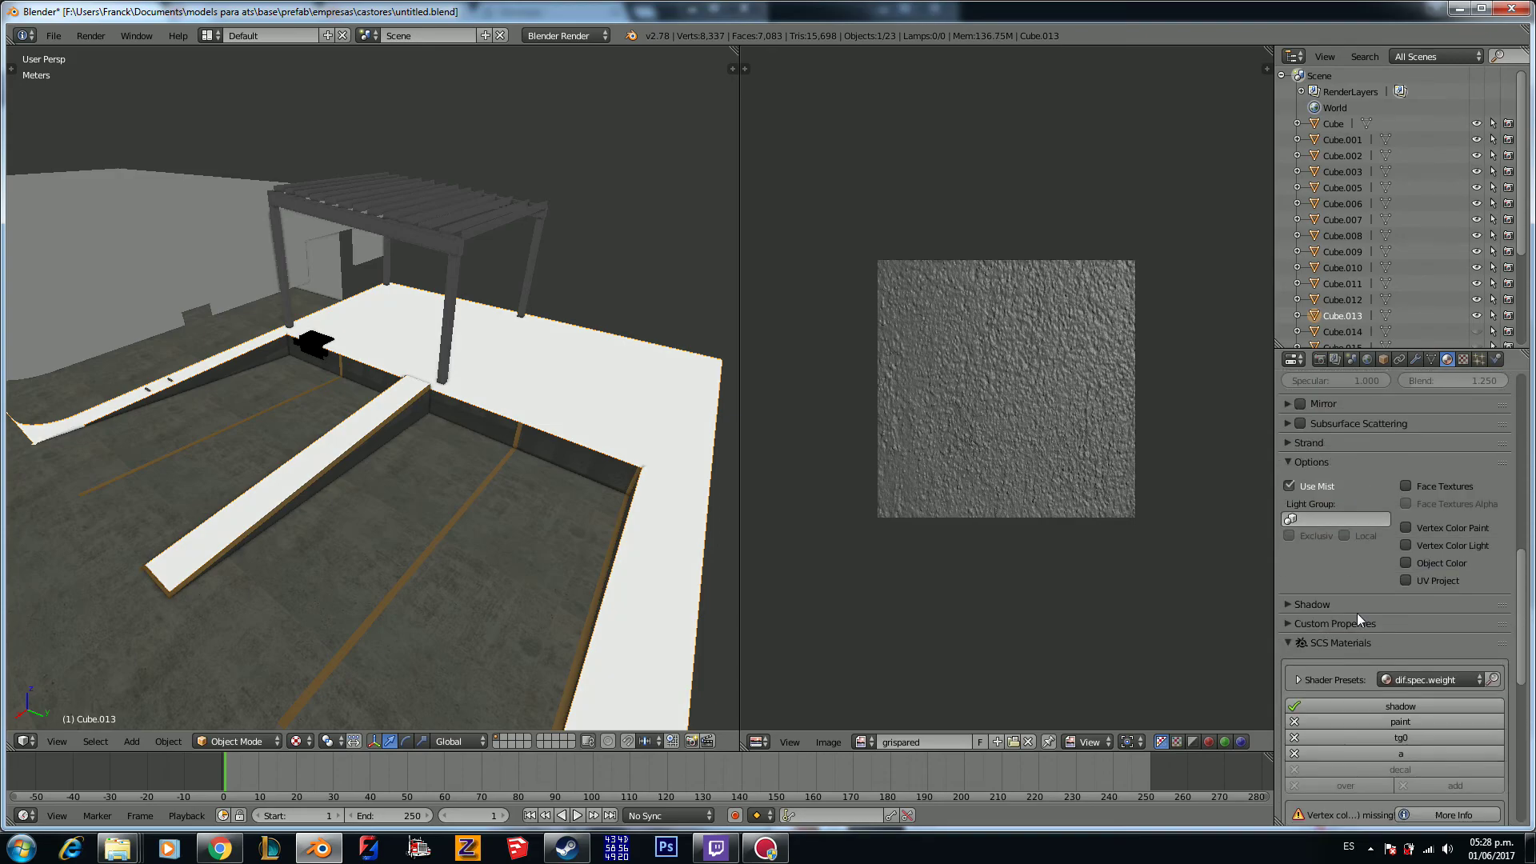
left_click(1360, 673)
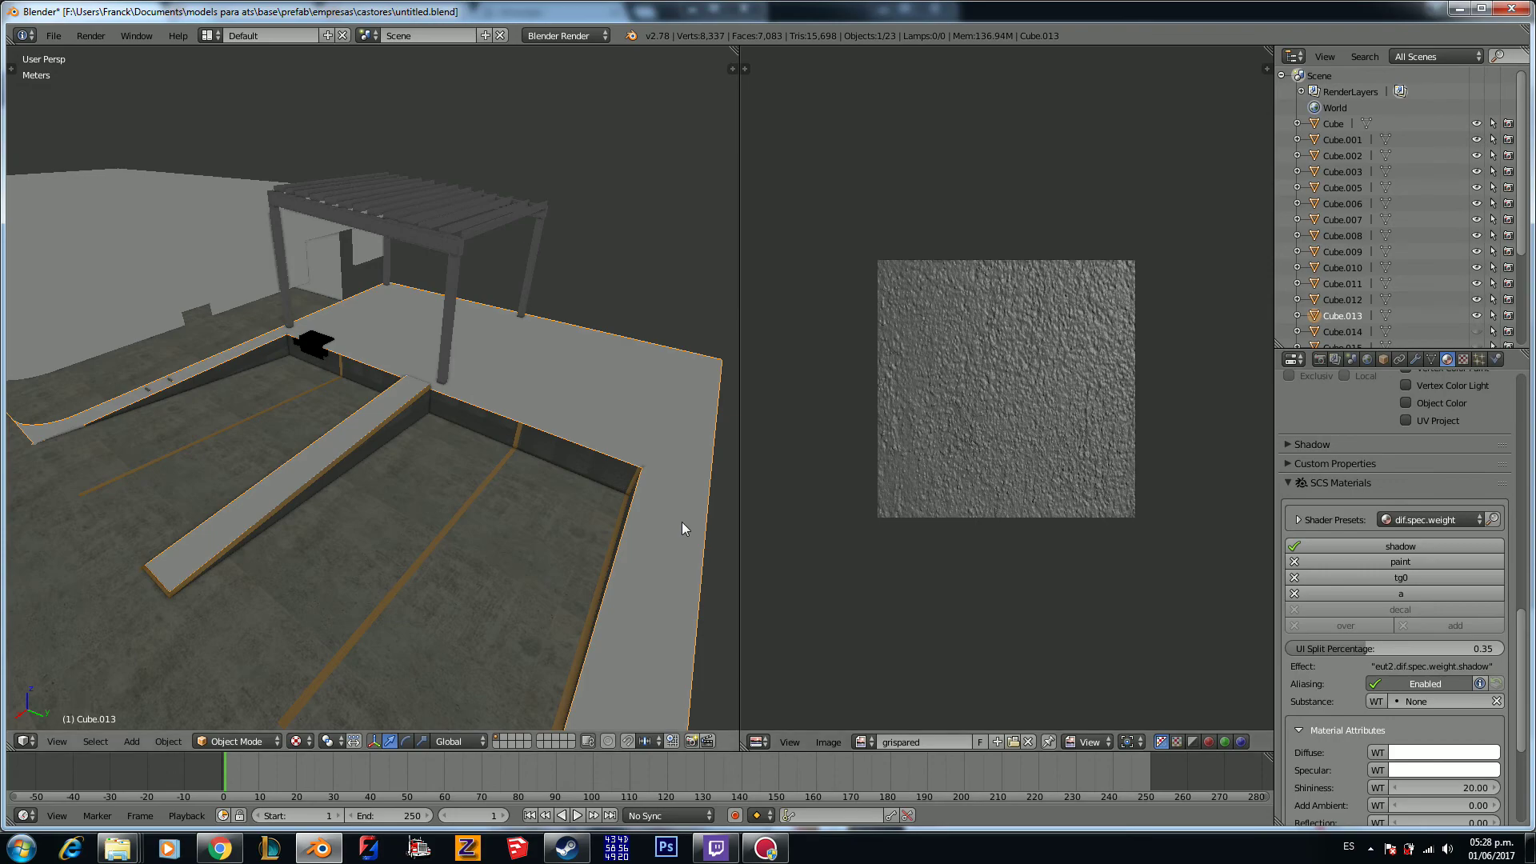
Step: Unwrap all of Cube.013's faces with Smart UV Project, keeping the default options
key("Tab")
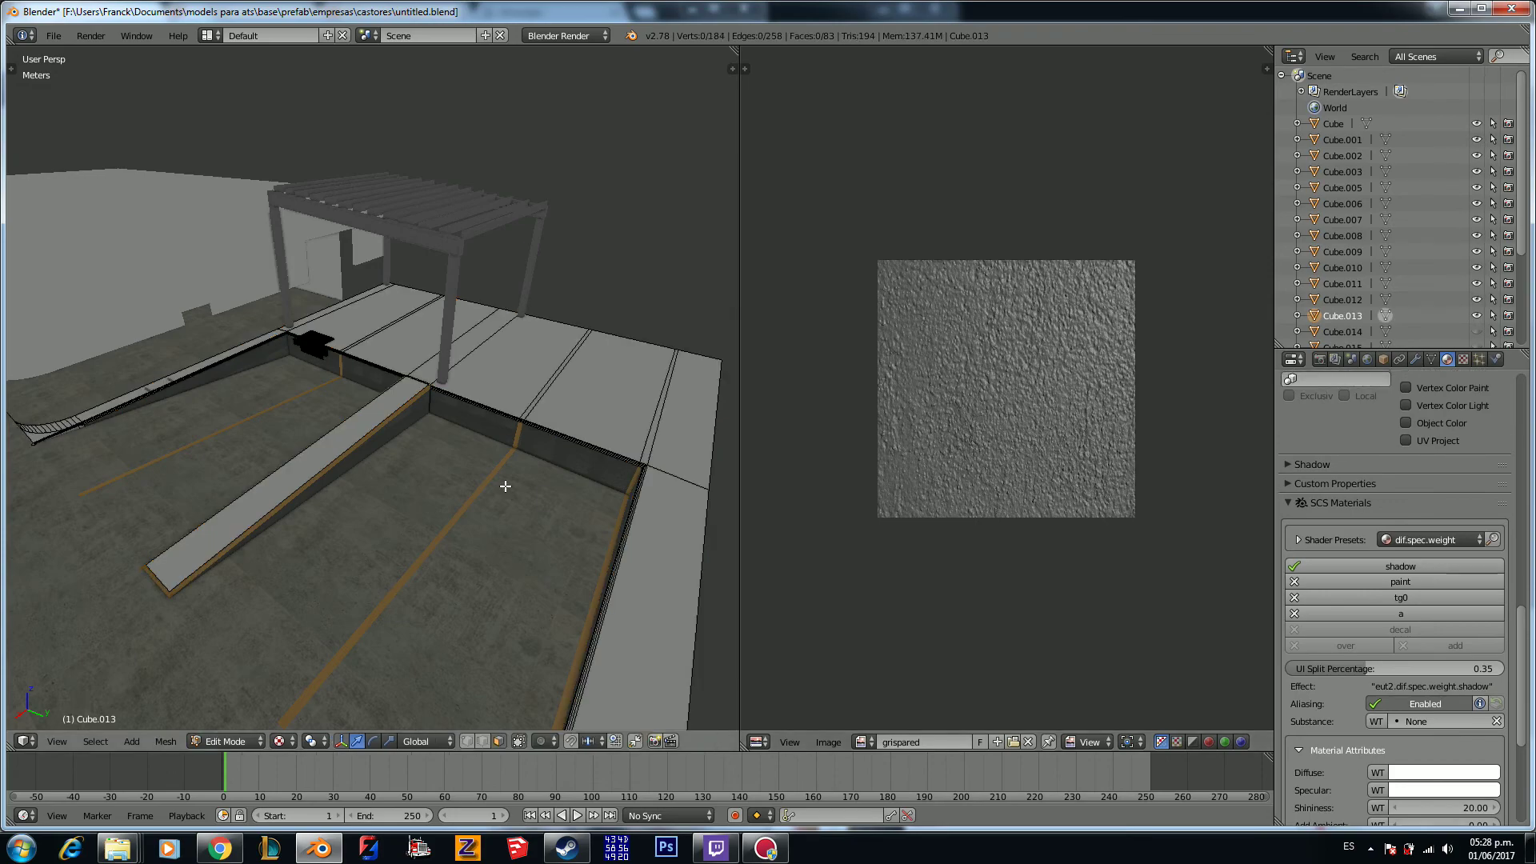
key("a")
key("u")
left_click(506, 484)
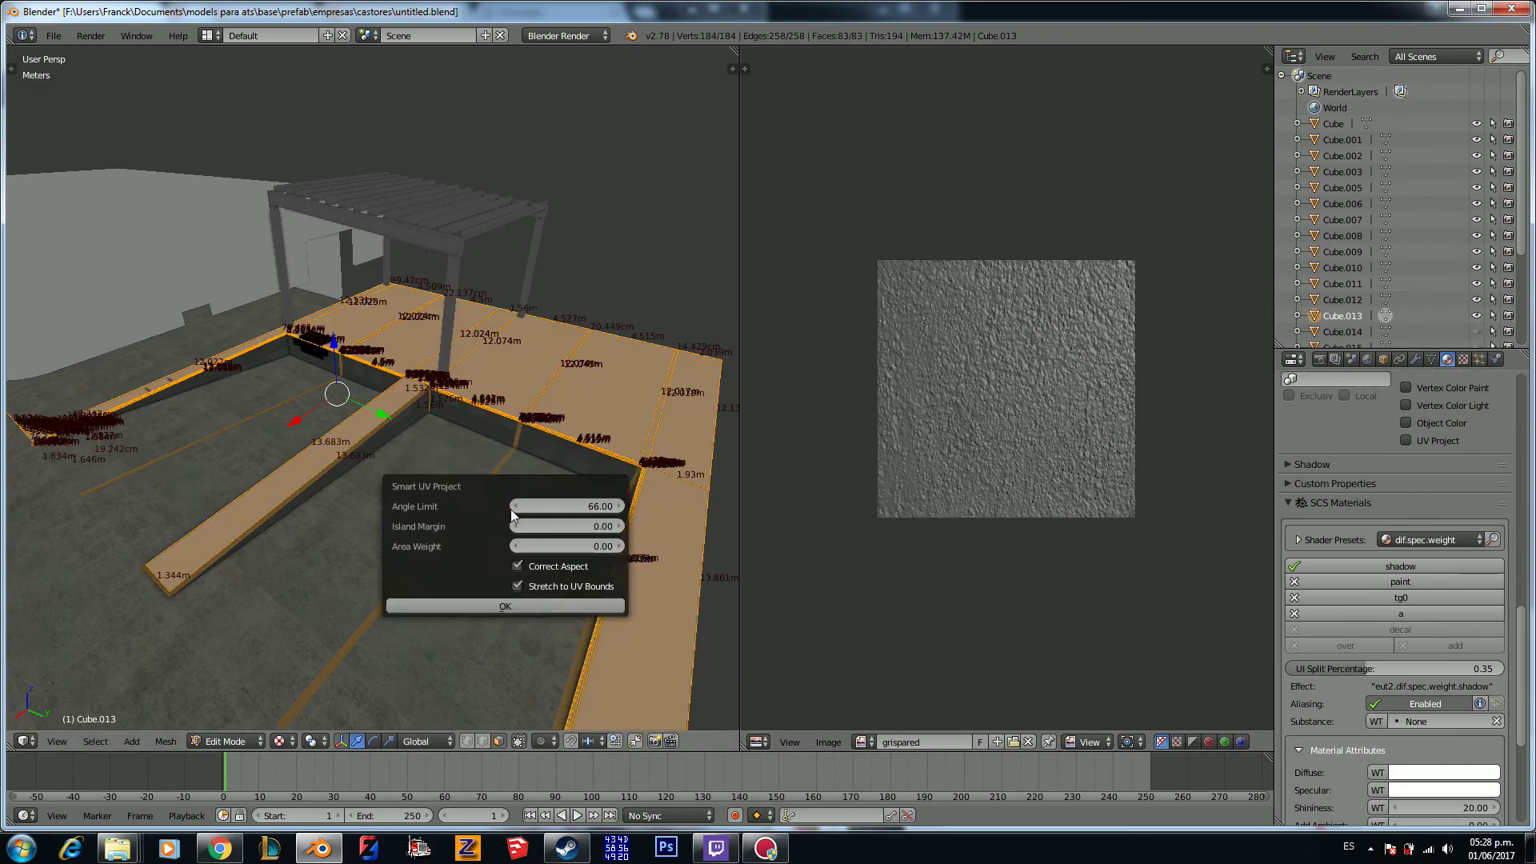
left_click(524, 602)
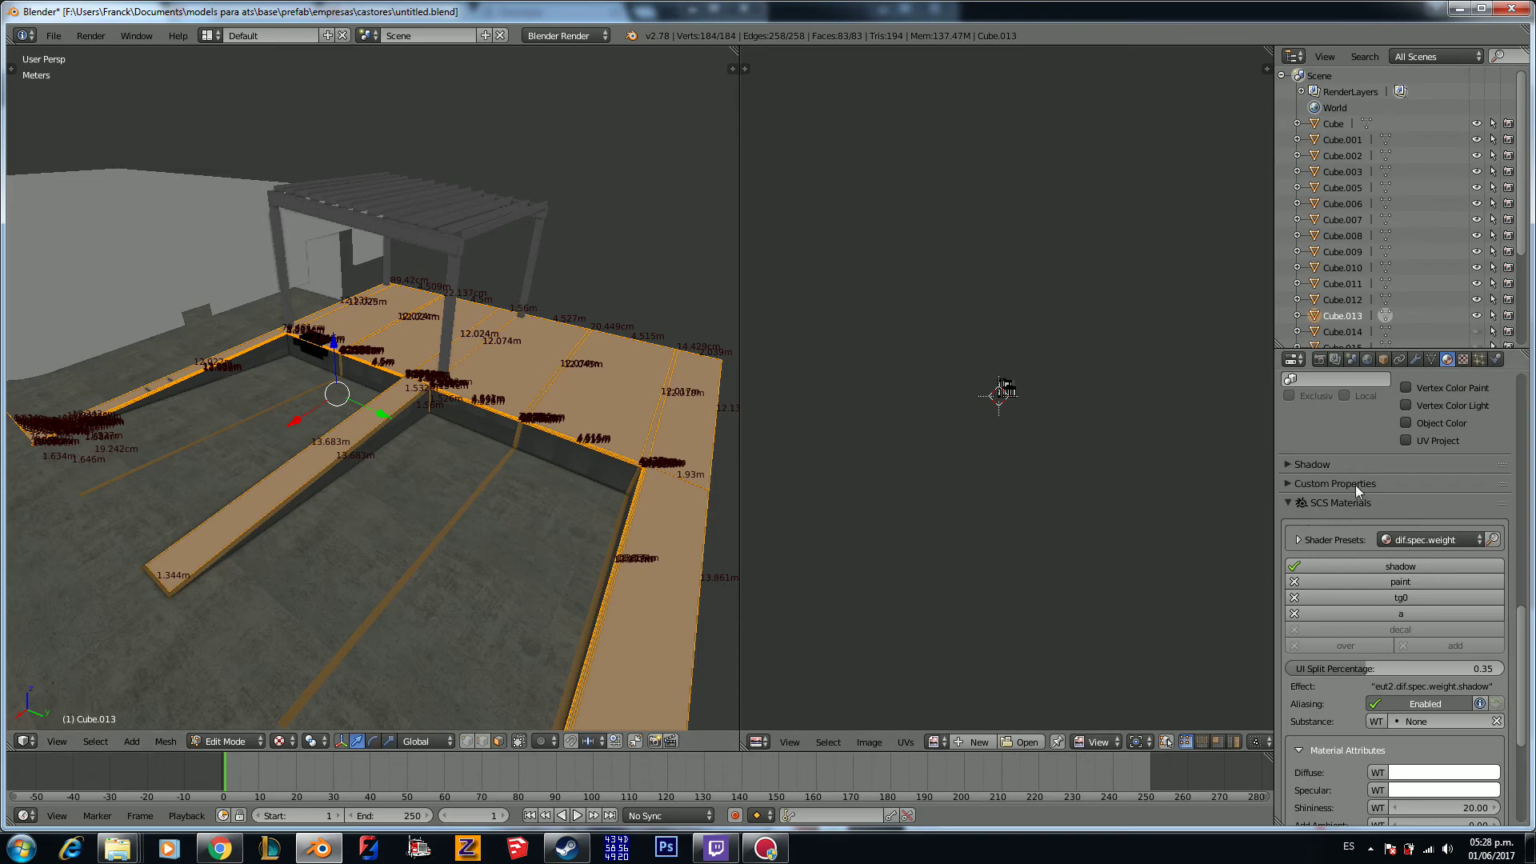
Step: Assign the existing concreto image to Cube.013's faces and check the texture on the raised floor
left_click(939, 740)
type("co")
key("Down")
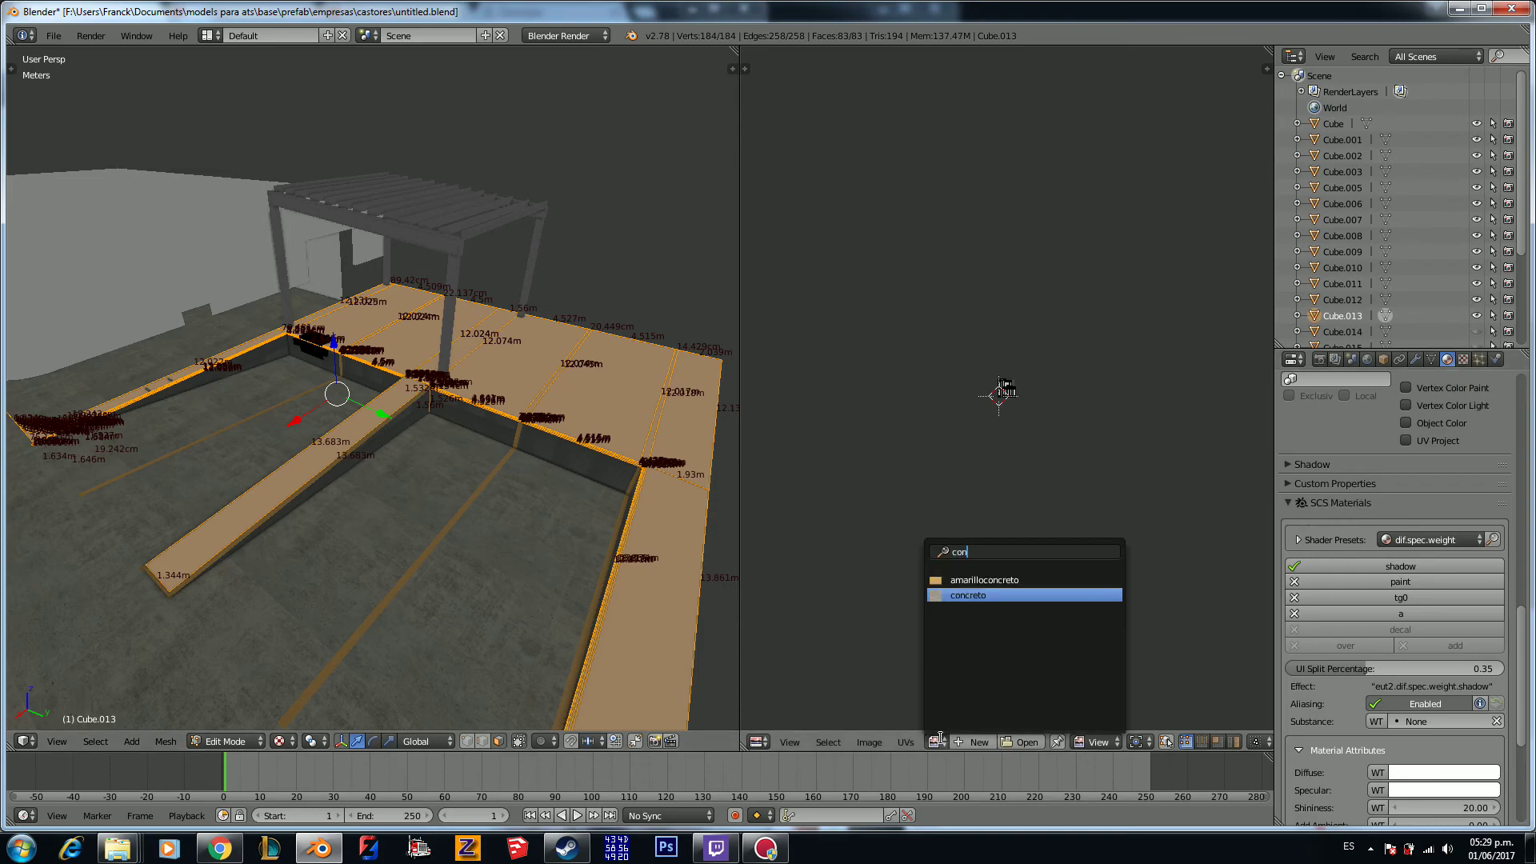
key("Return")
scroll(560, 532, "up", 10)
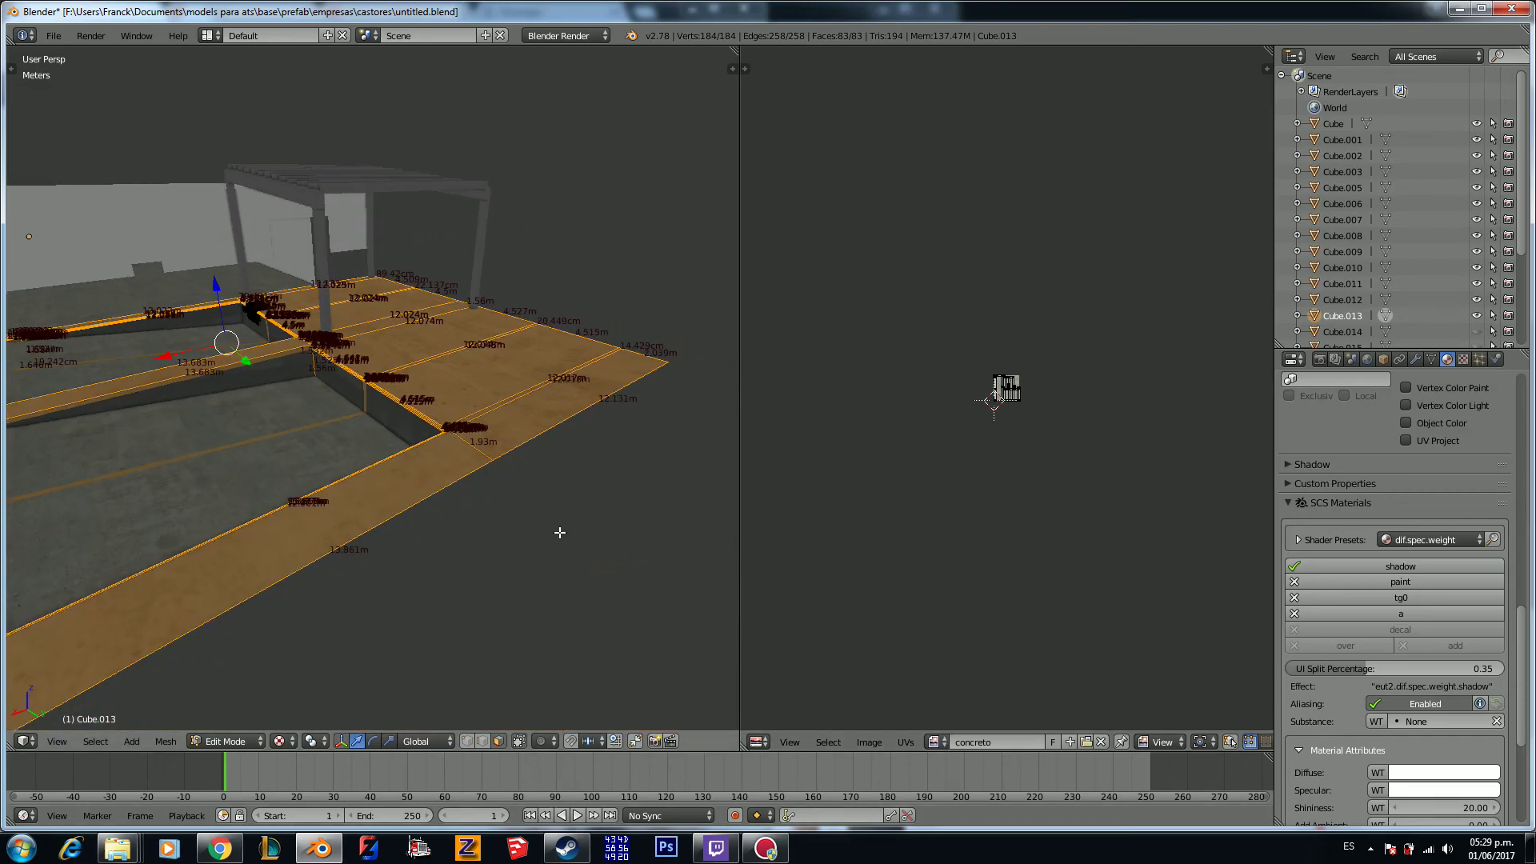
key("a")
scroll(560, 531, "down", 3)
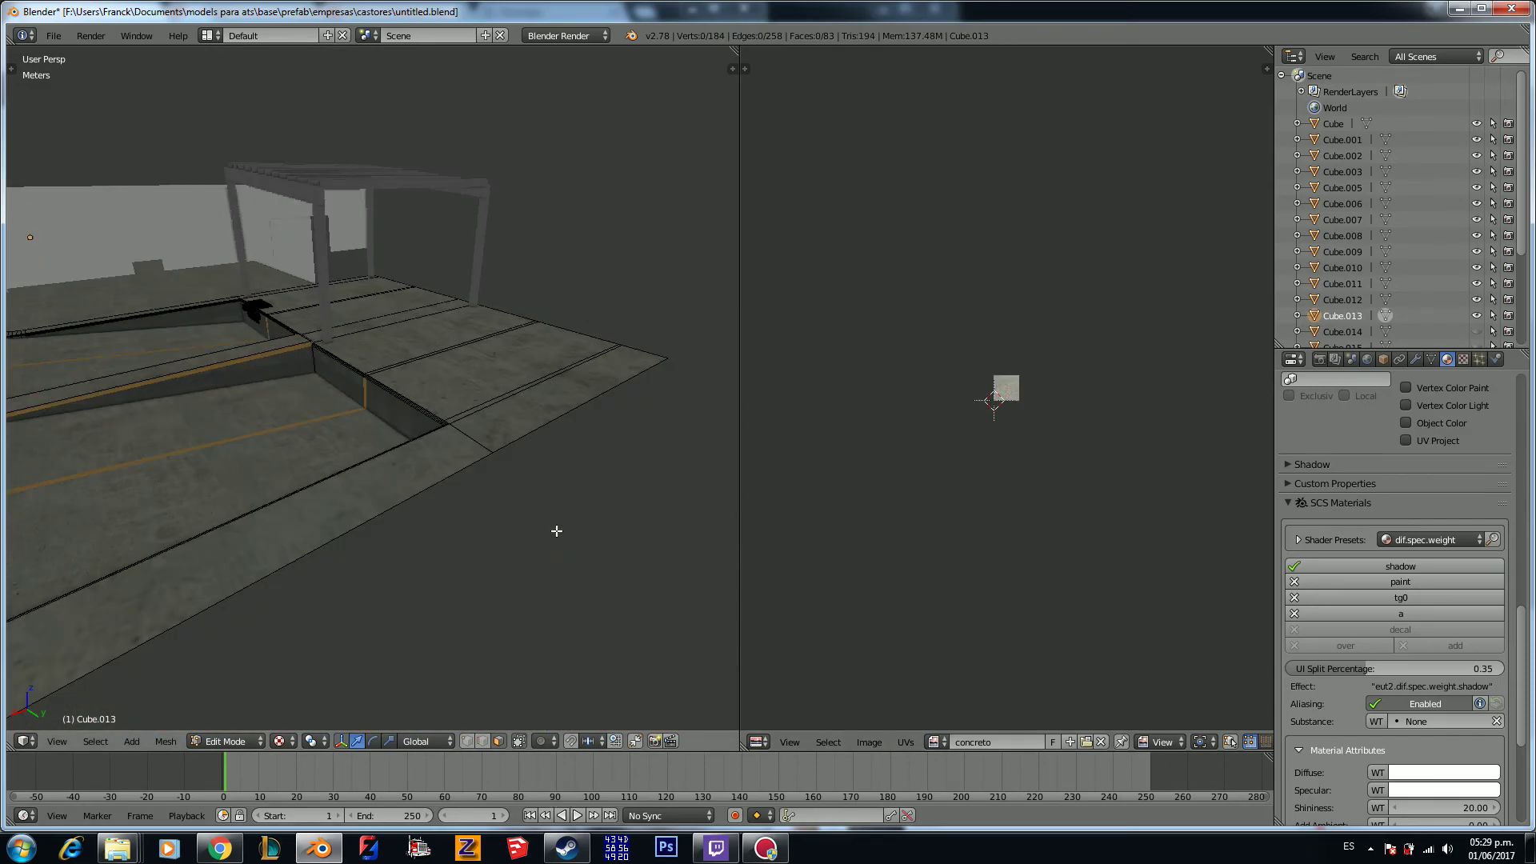
Step: Scale up Cube.013's whole UV layout, finishing in Object Mode with nothing selected
key("a")
key("a")
key("s")
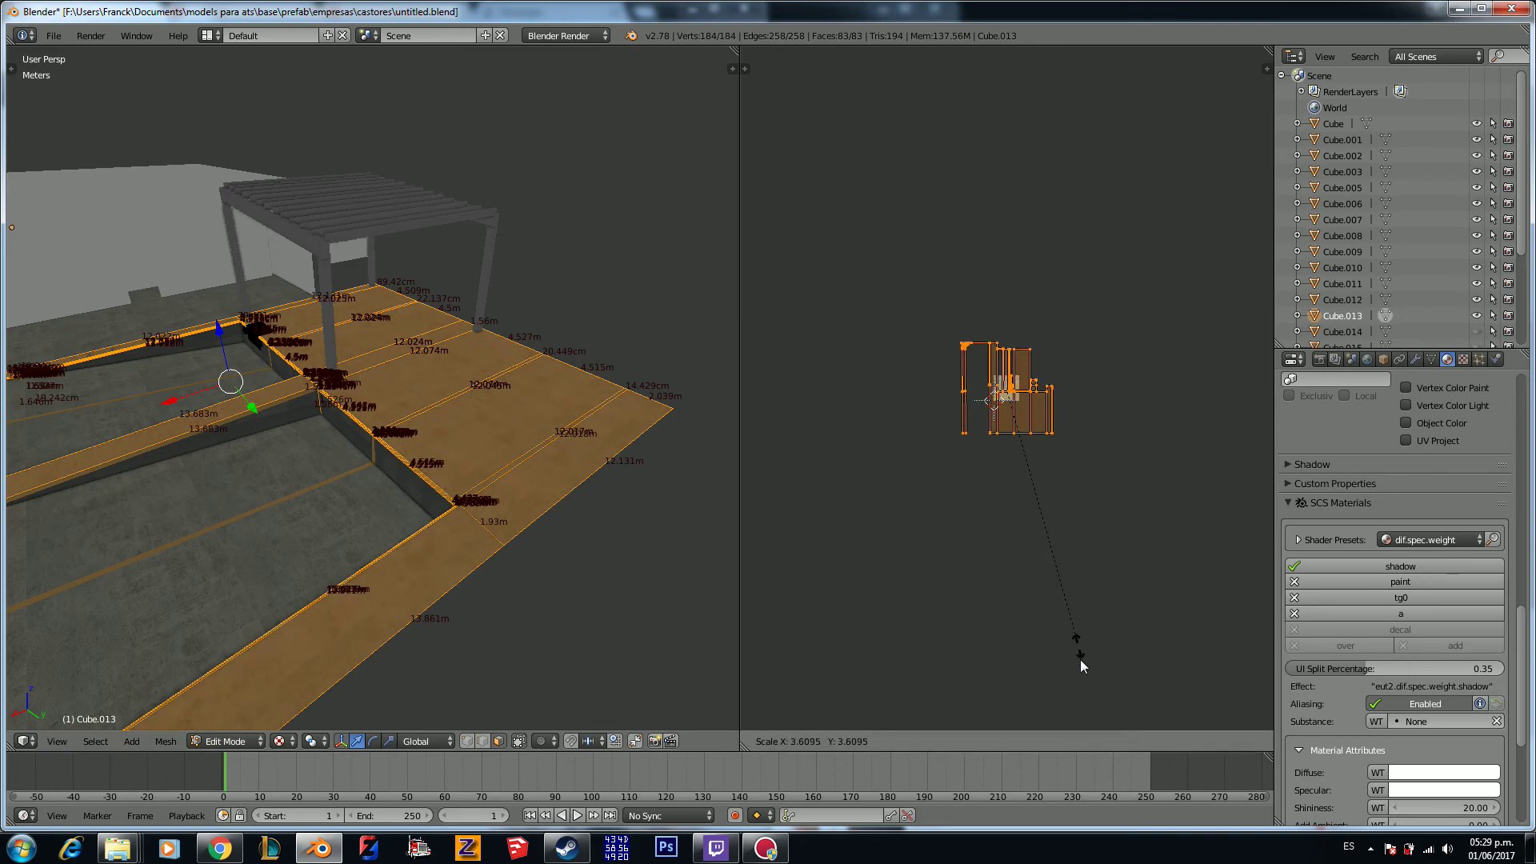
left_click(1102, 701)
key("Tab")
middle_click_drag(578, 506, 488, 448)
key("a")
Step: Unhide and select Cube.014, the door panels in the wall behind the canopy
scroll(518, 504, "up", 3)
scroll(492, 472, "down", 4)
scroll(1480, 279, "down", 3)
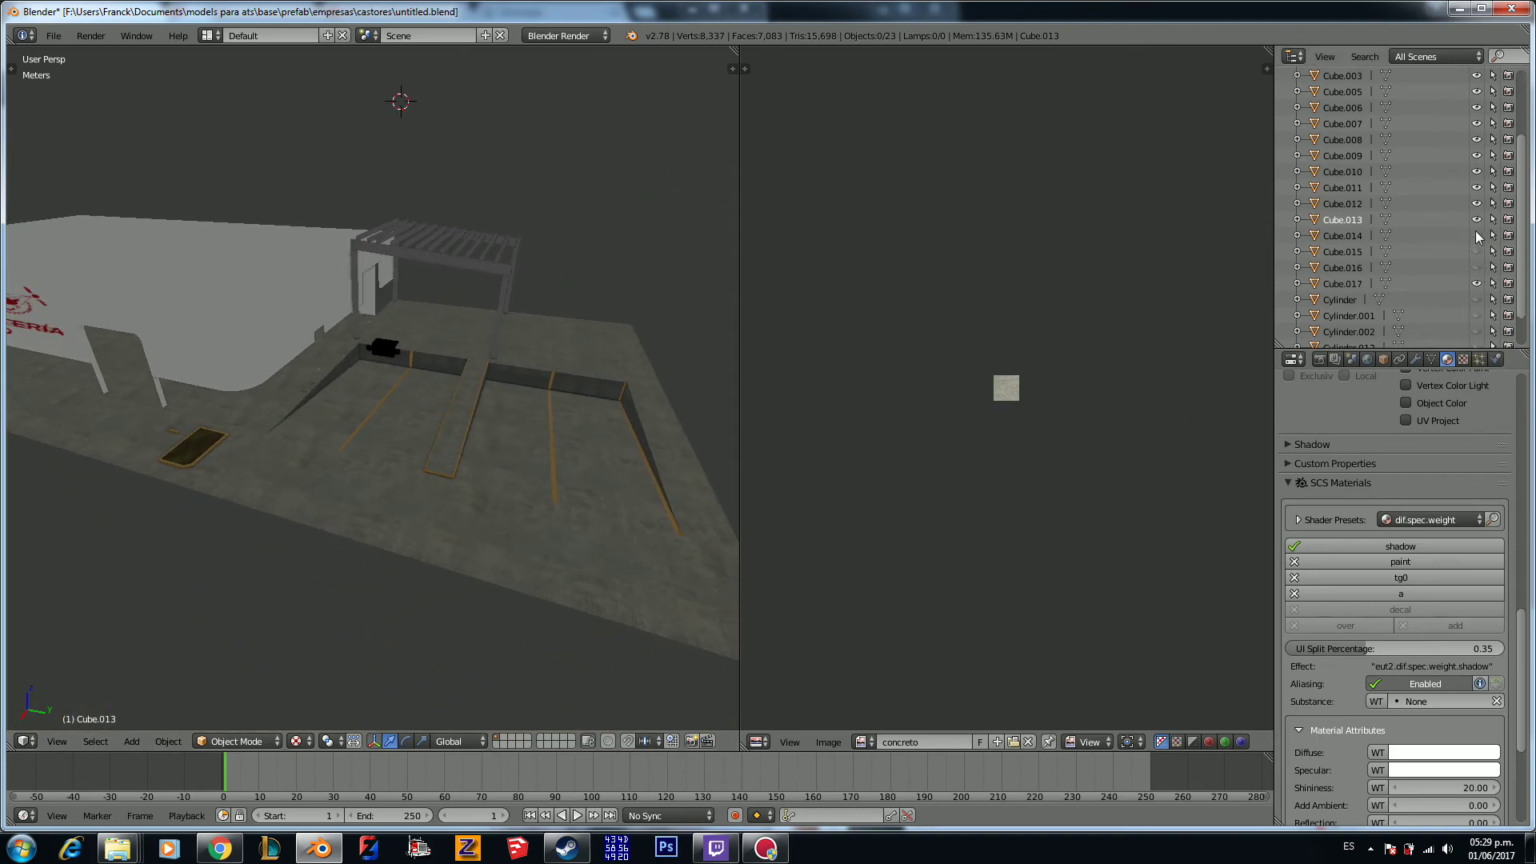
left_click(1476, 236)
left_click(1359, 232)
middle_click_drag(464, 335, 378, 306)
scroll(312, 301, "up", 3)
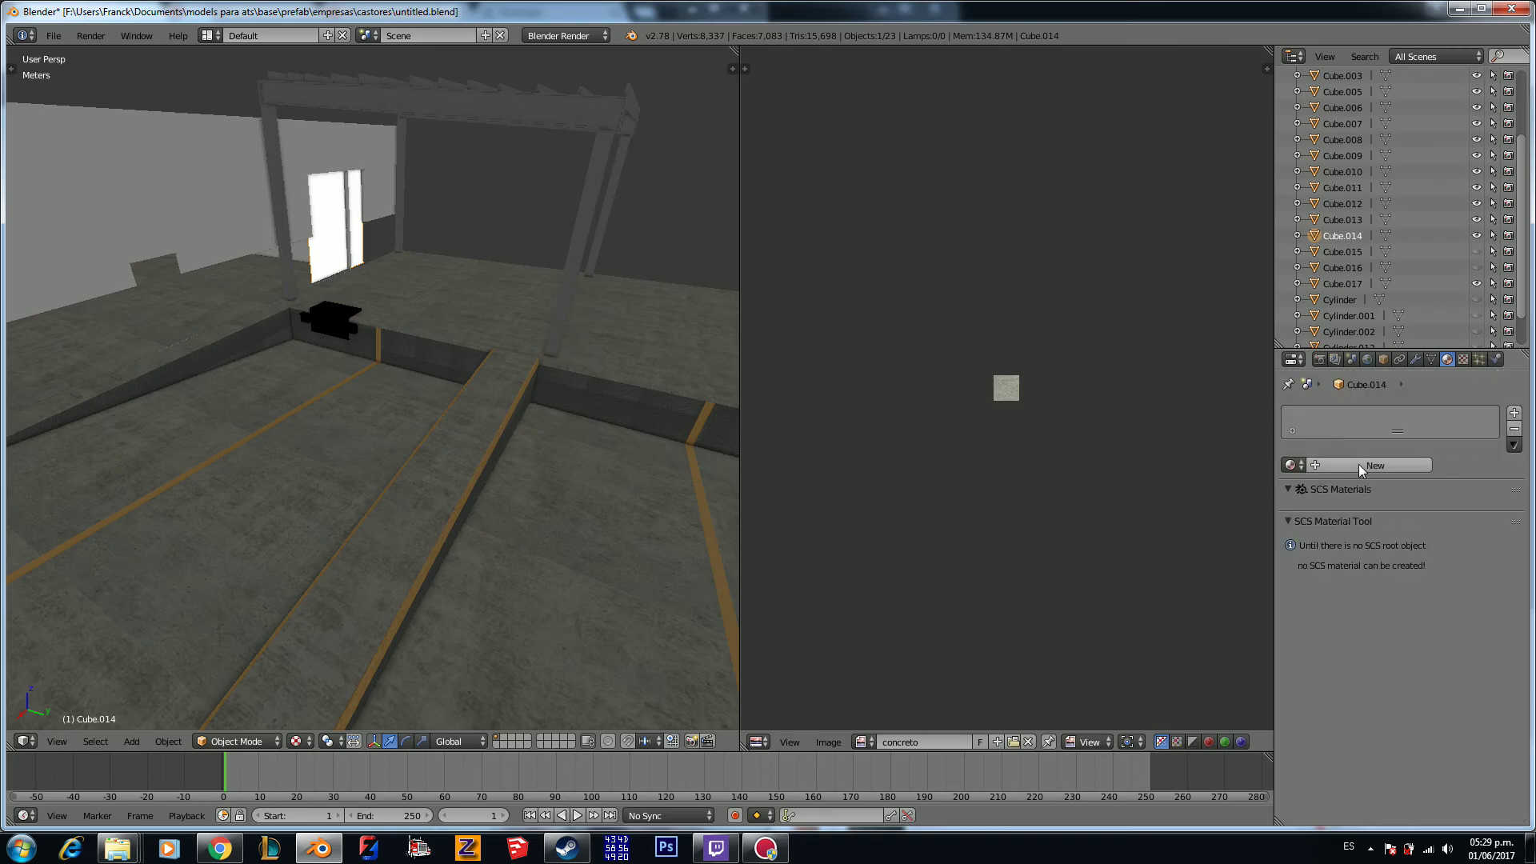
Step: Switch to Chrome and open a new browser tab
left_click(220, 846)
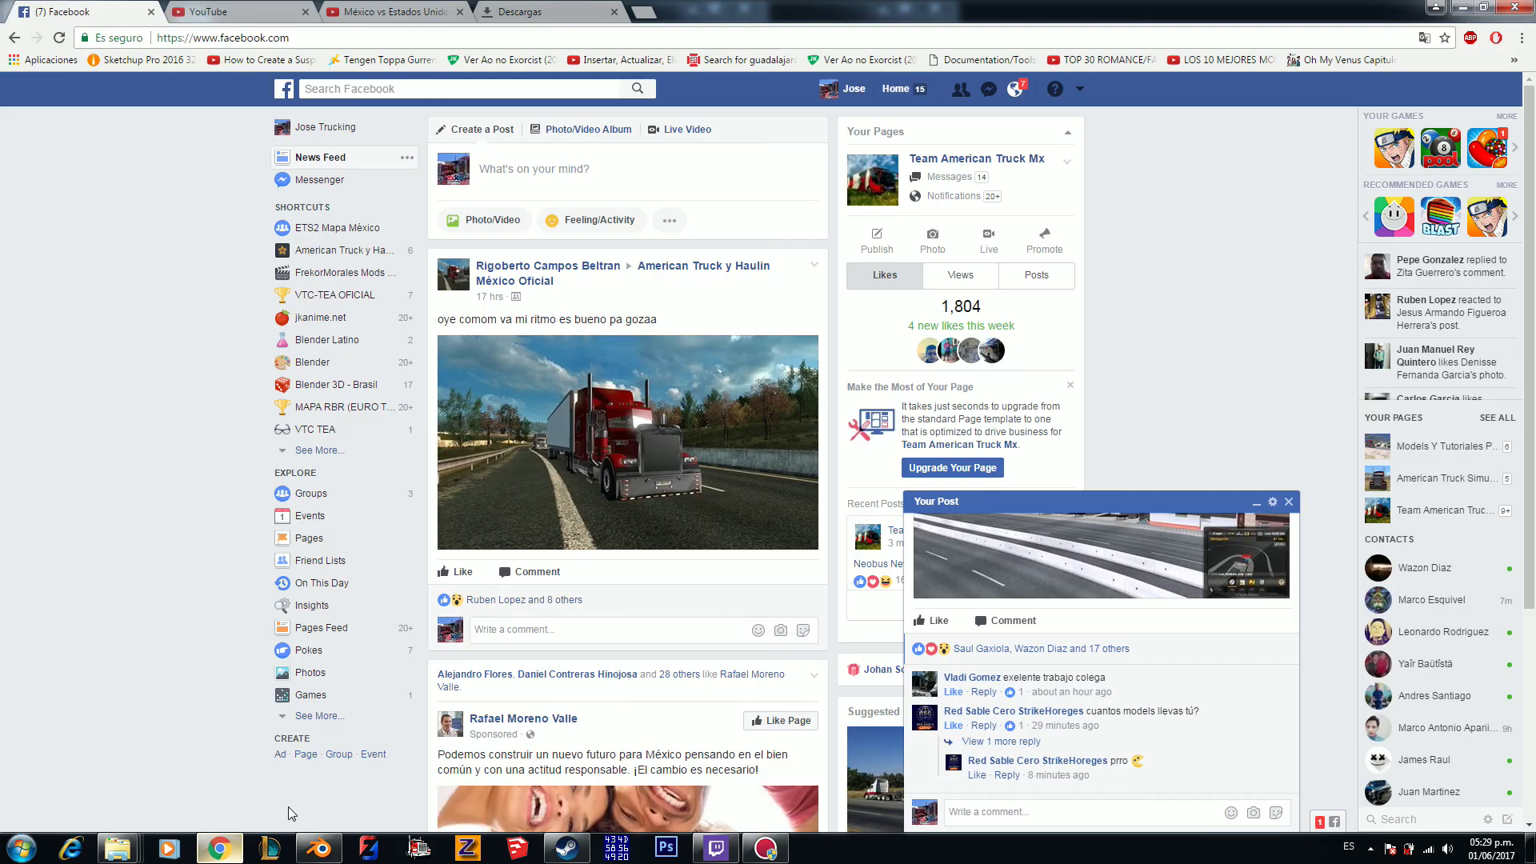
left_click(641, 12)
type("g")
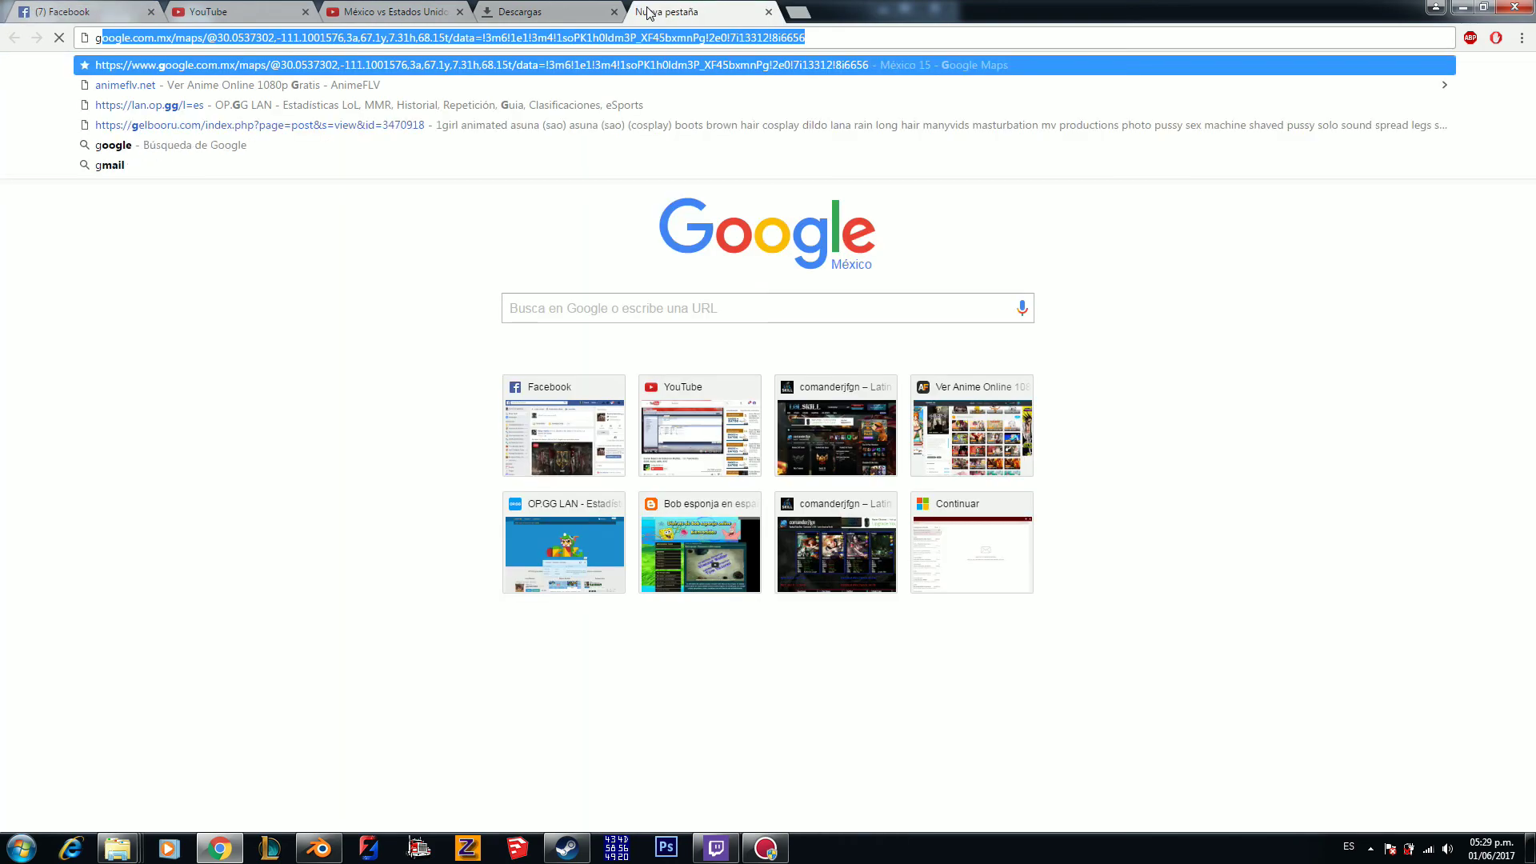
key("BackSpace")
key("BackSpace")
type("co")
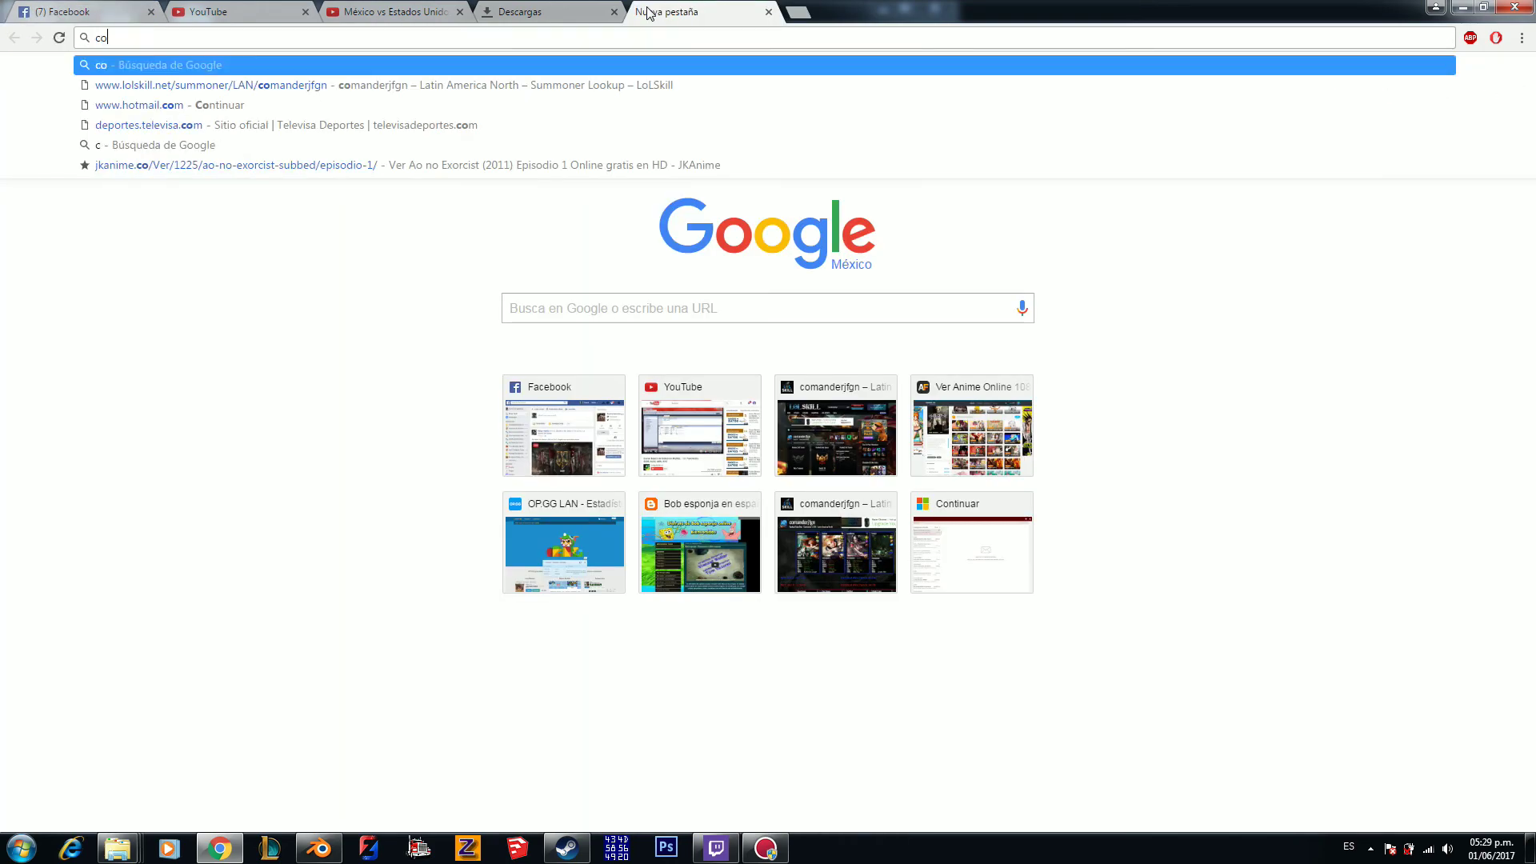
type("rtina")
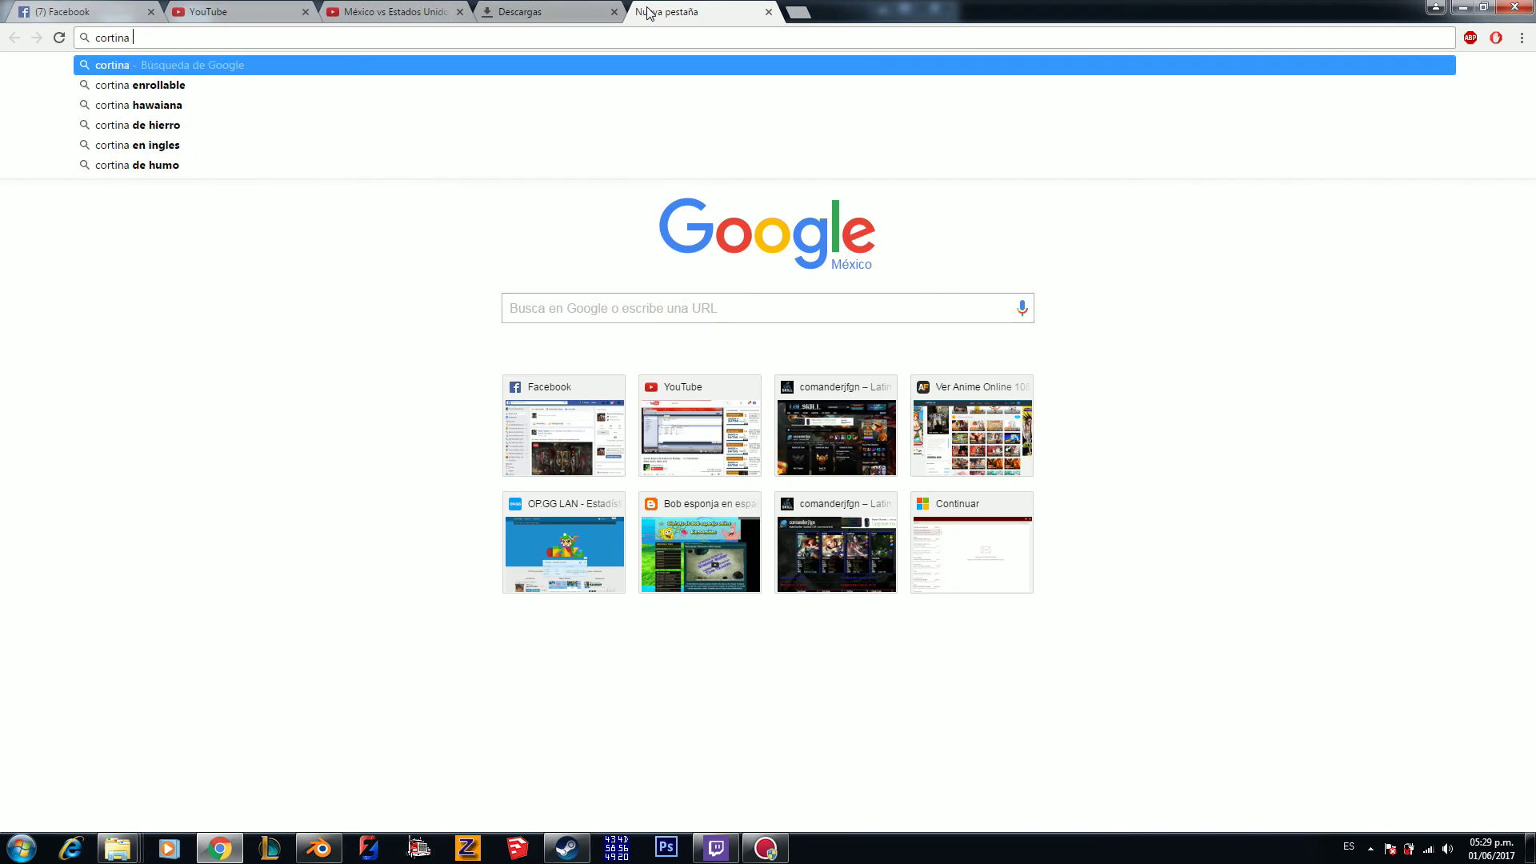
key("BackSpace")
key("BackSpace")
key("BackSpace")
key("BackSpace")
key("BackSpace")
key("BackSpace")
Step: Search Google for "puerta enrollable textura" and show the image results
type("puerta enro")
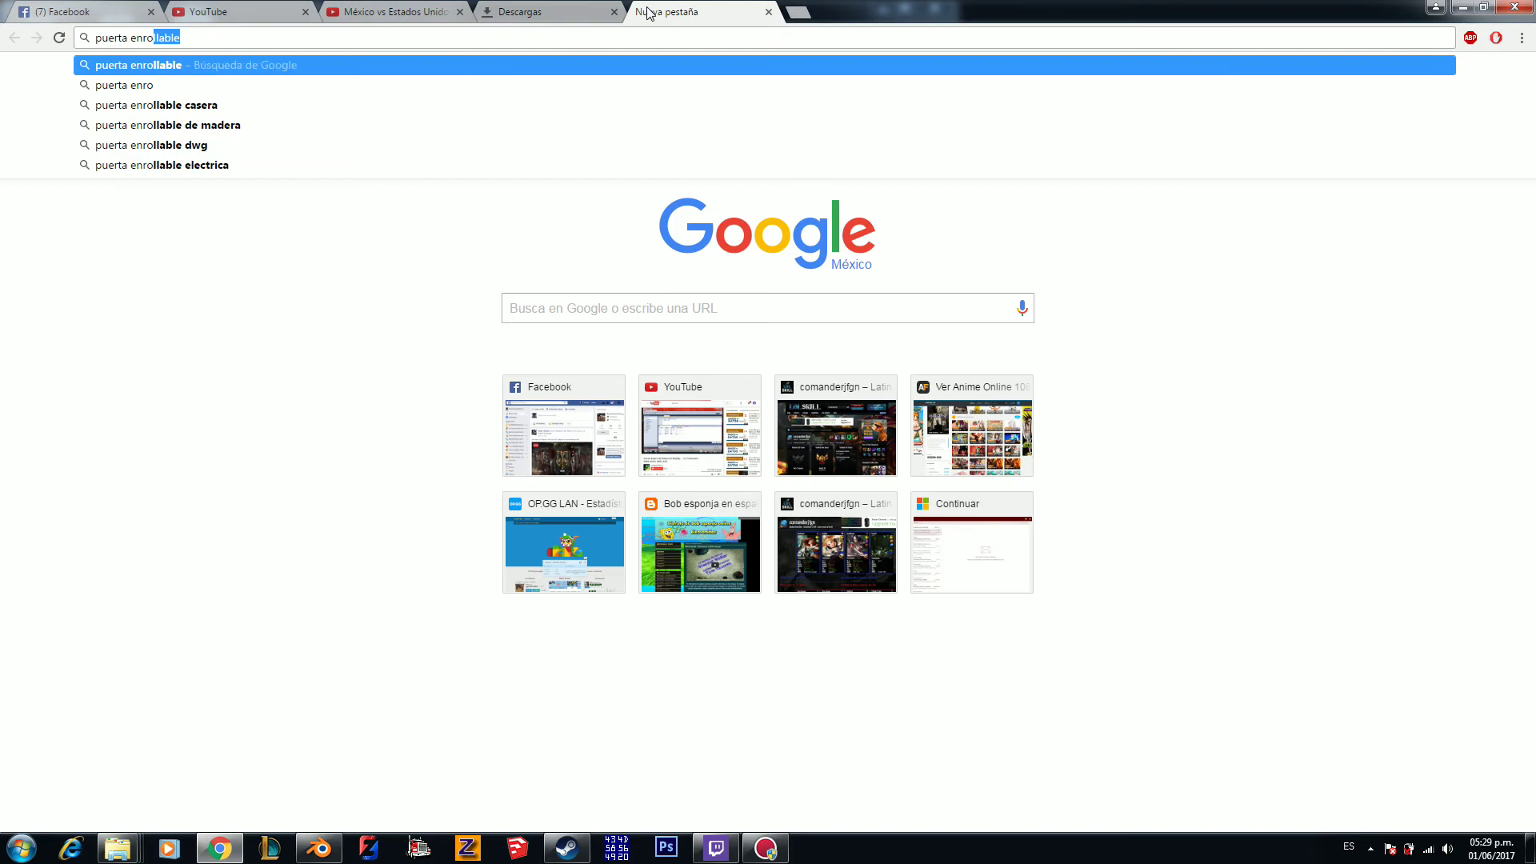
key("Down")
type("llable textura")
key("Return")
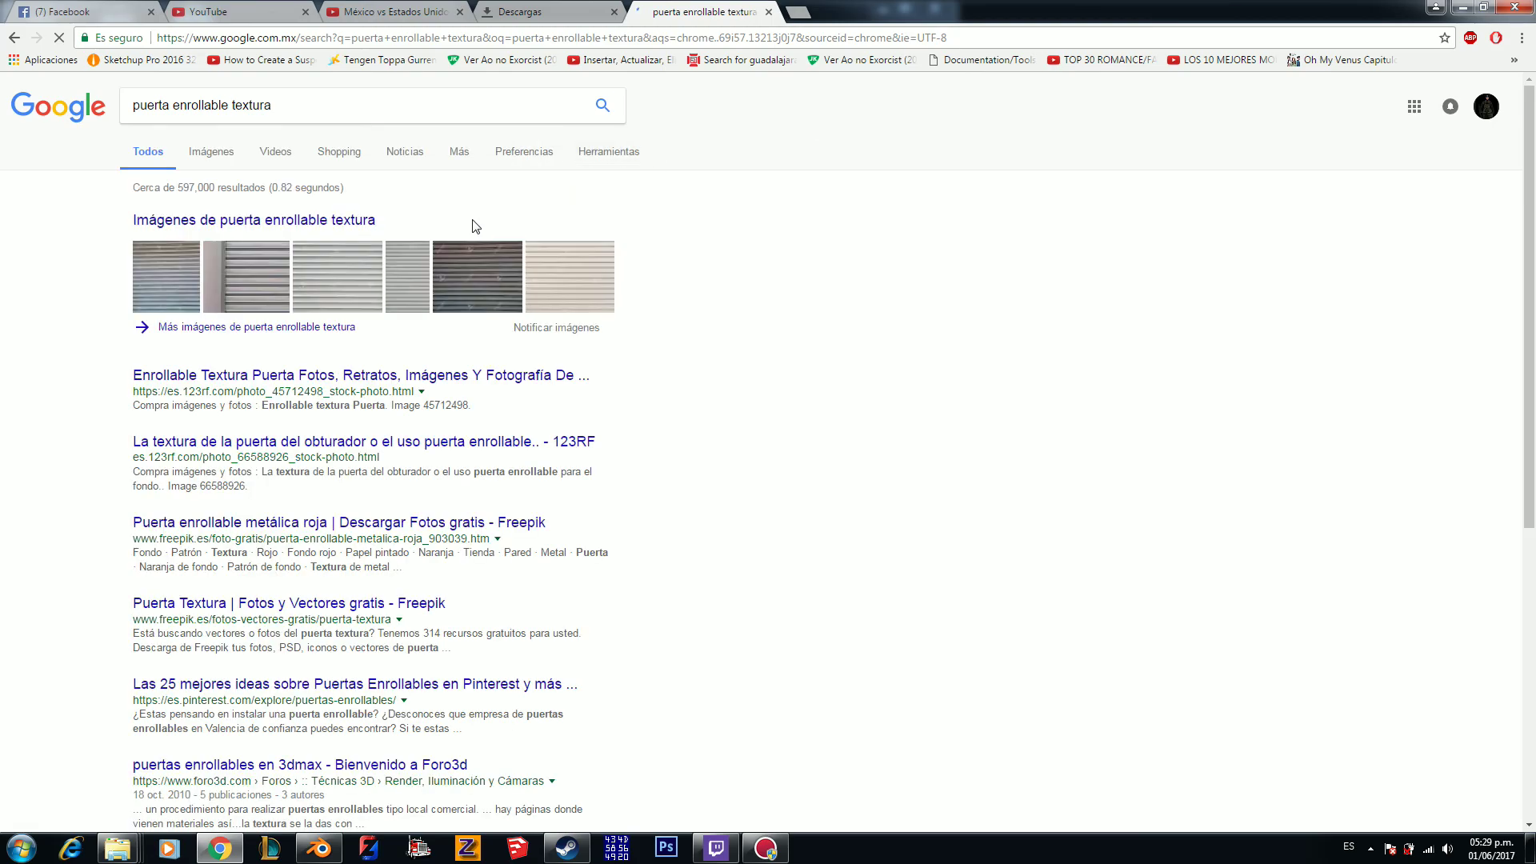
left_click(326, 222)
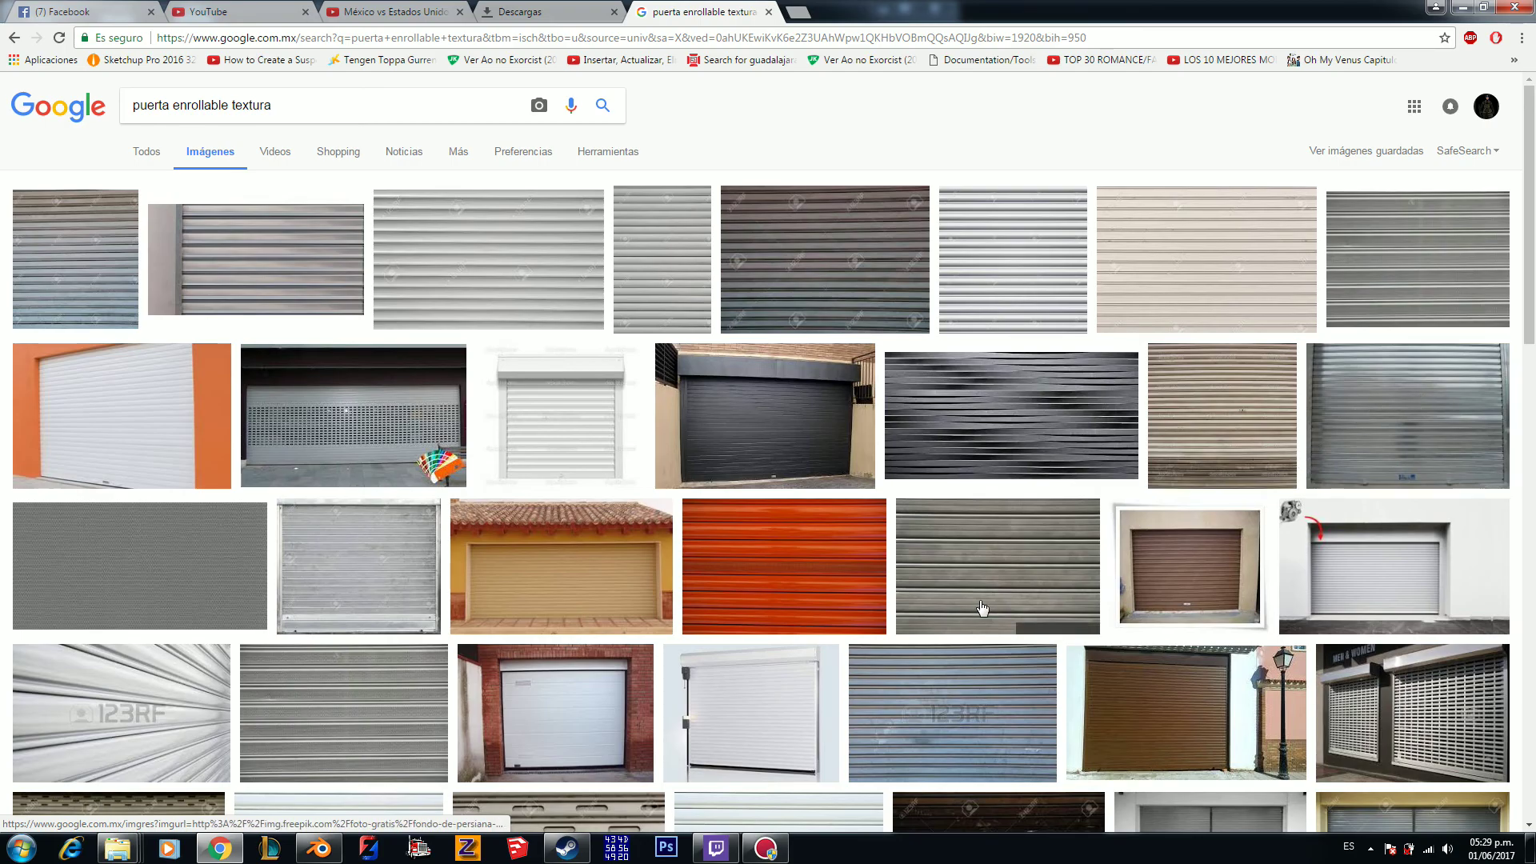
Step: Browse the roller door images and open the grey shutter between brown pillars from Pinterest
scroll(327, 562, "down", 7)
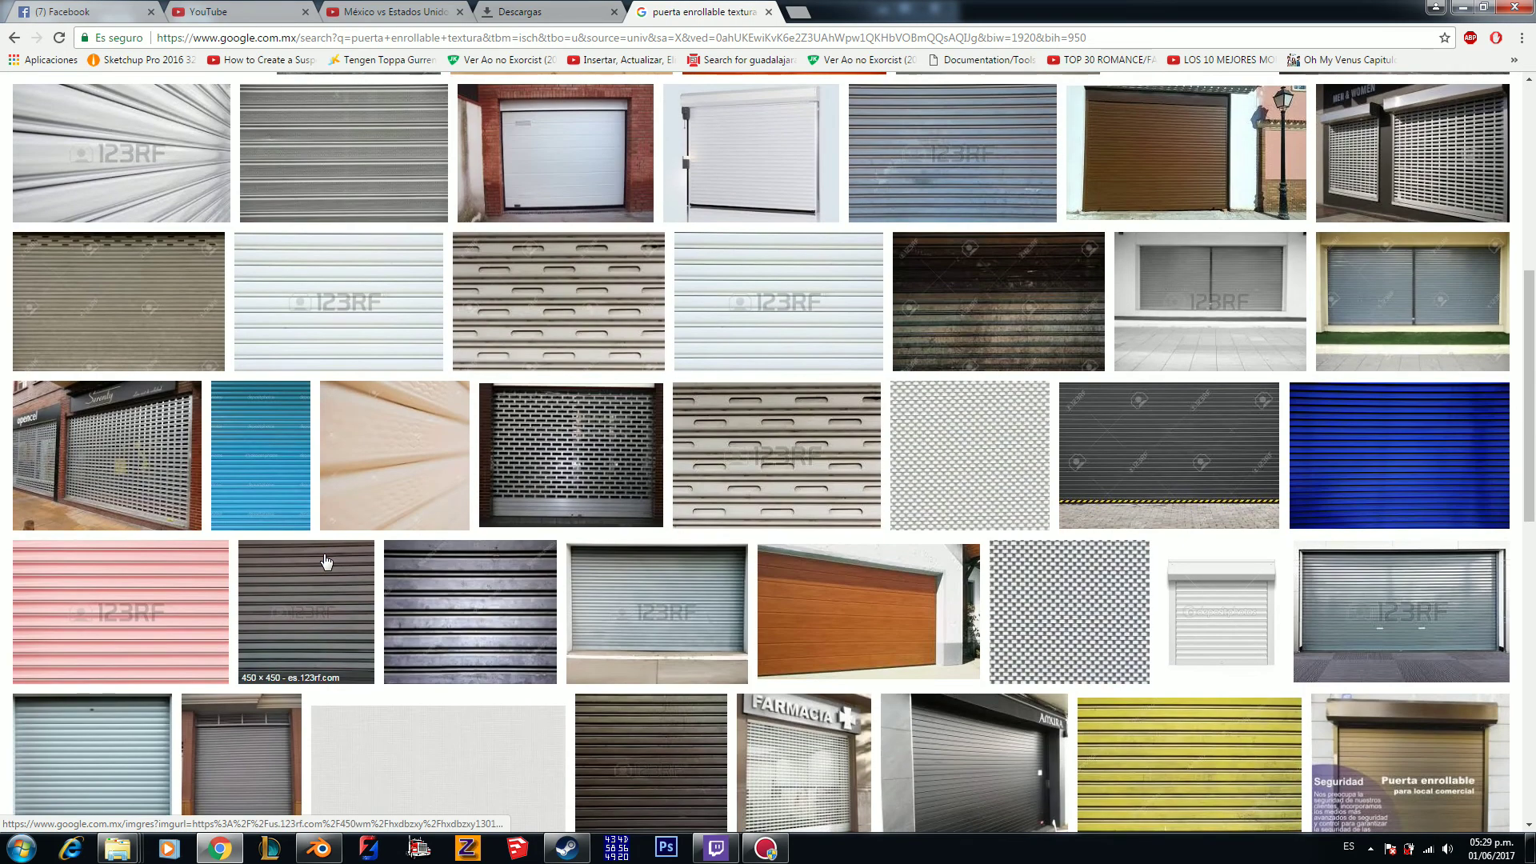
scroll(326, 562, "down", 3)
scroll(384, 540, "up", 5)
scroll(445, 517, "down", 4)
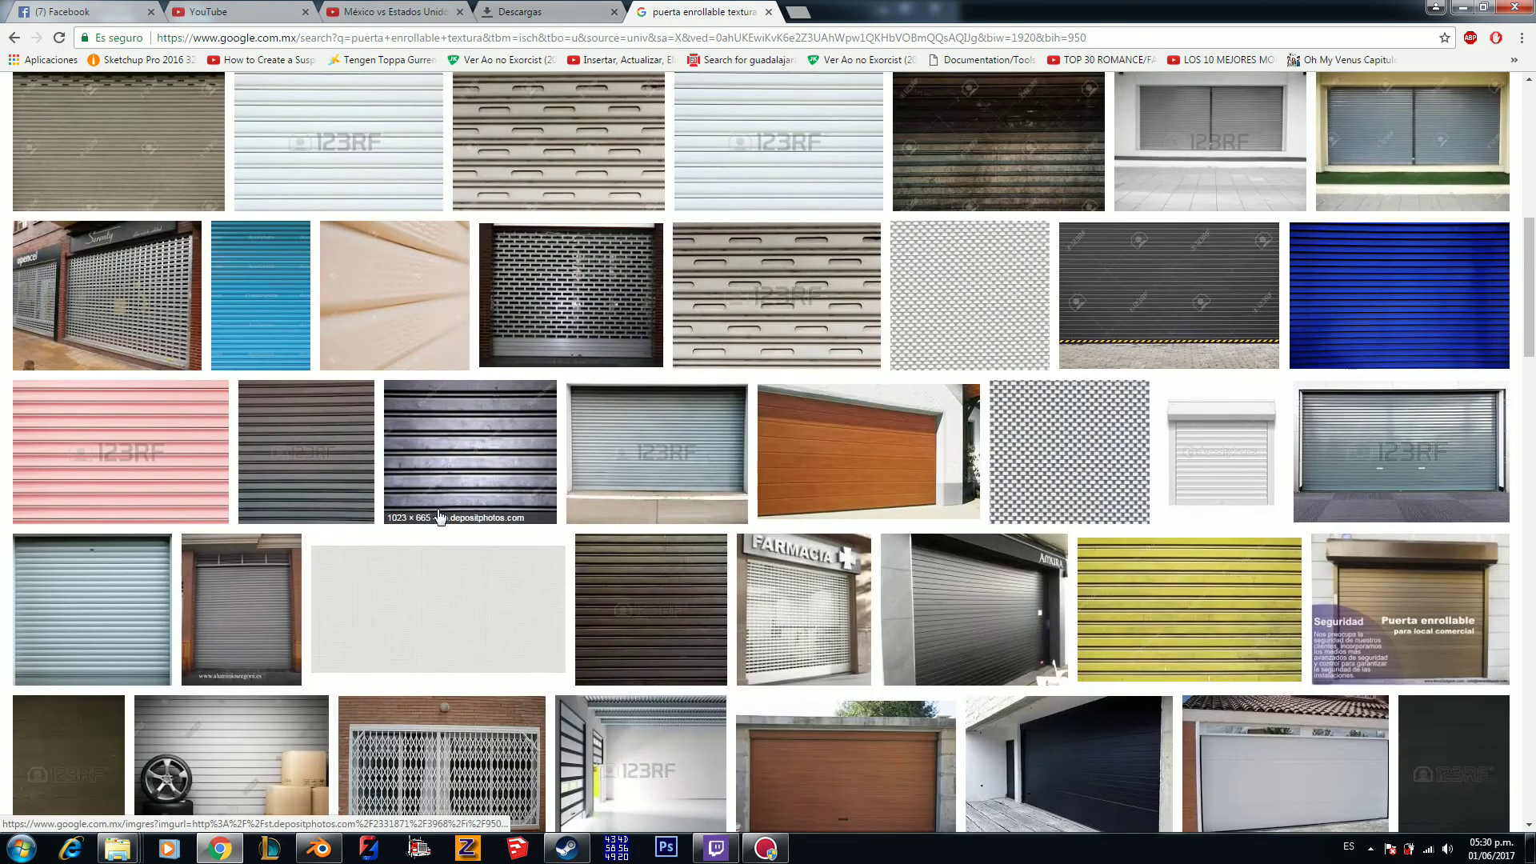
left_click(241, 608)
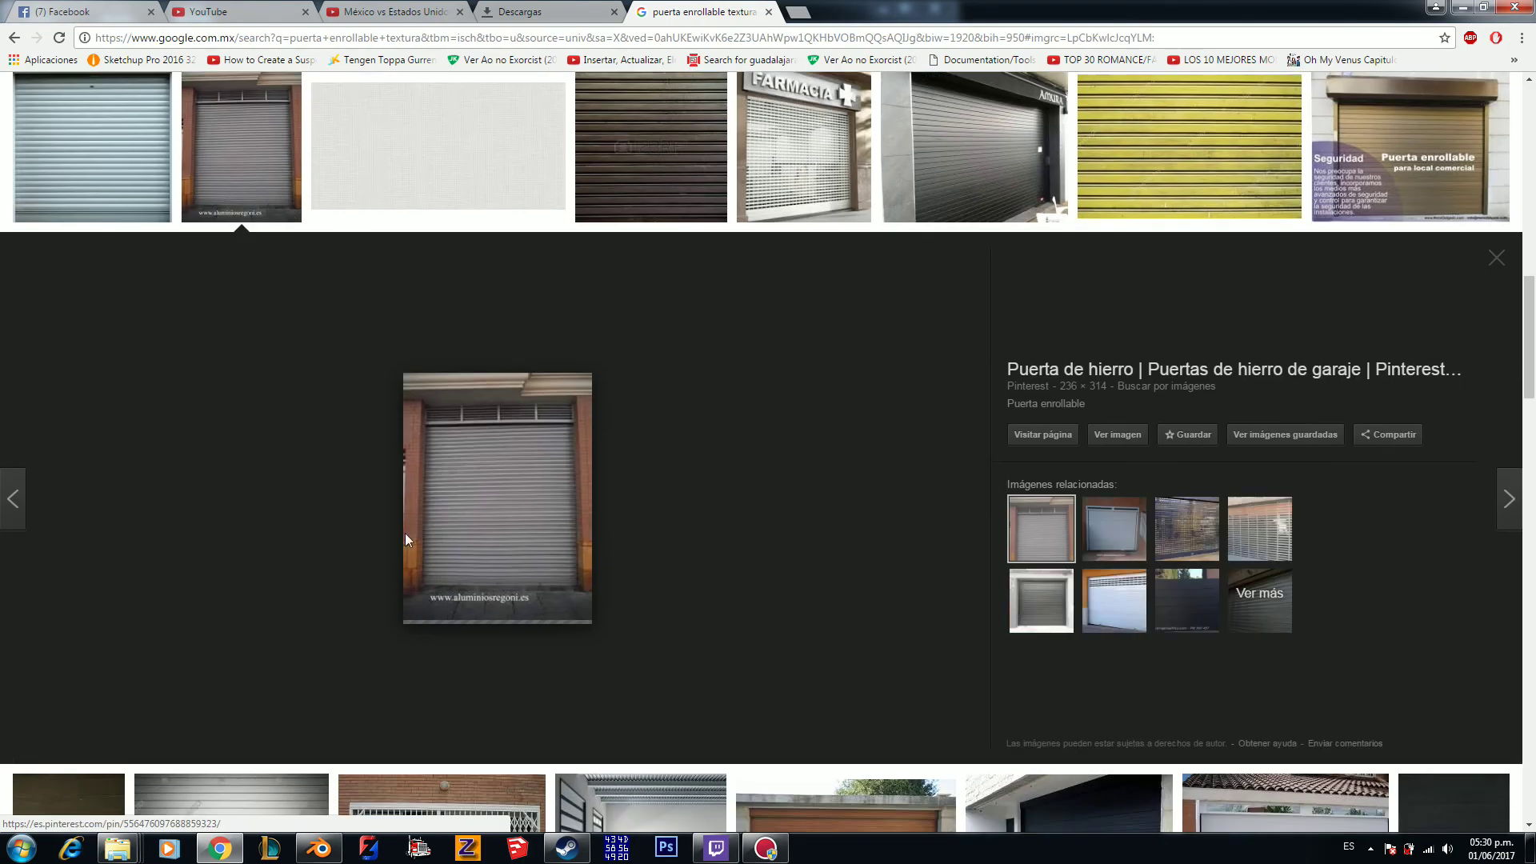
Step: Start saving the shutter image and choose the folder models para ats > base > prefab > empresas > castores as its destination
right_click(484, 474)
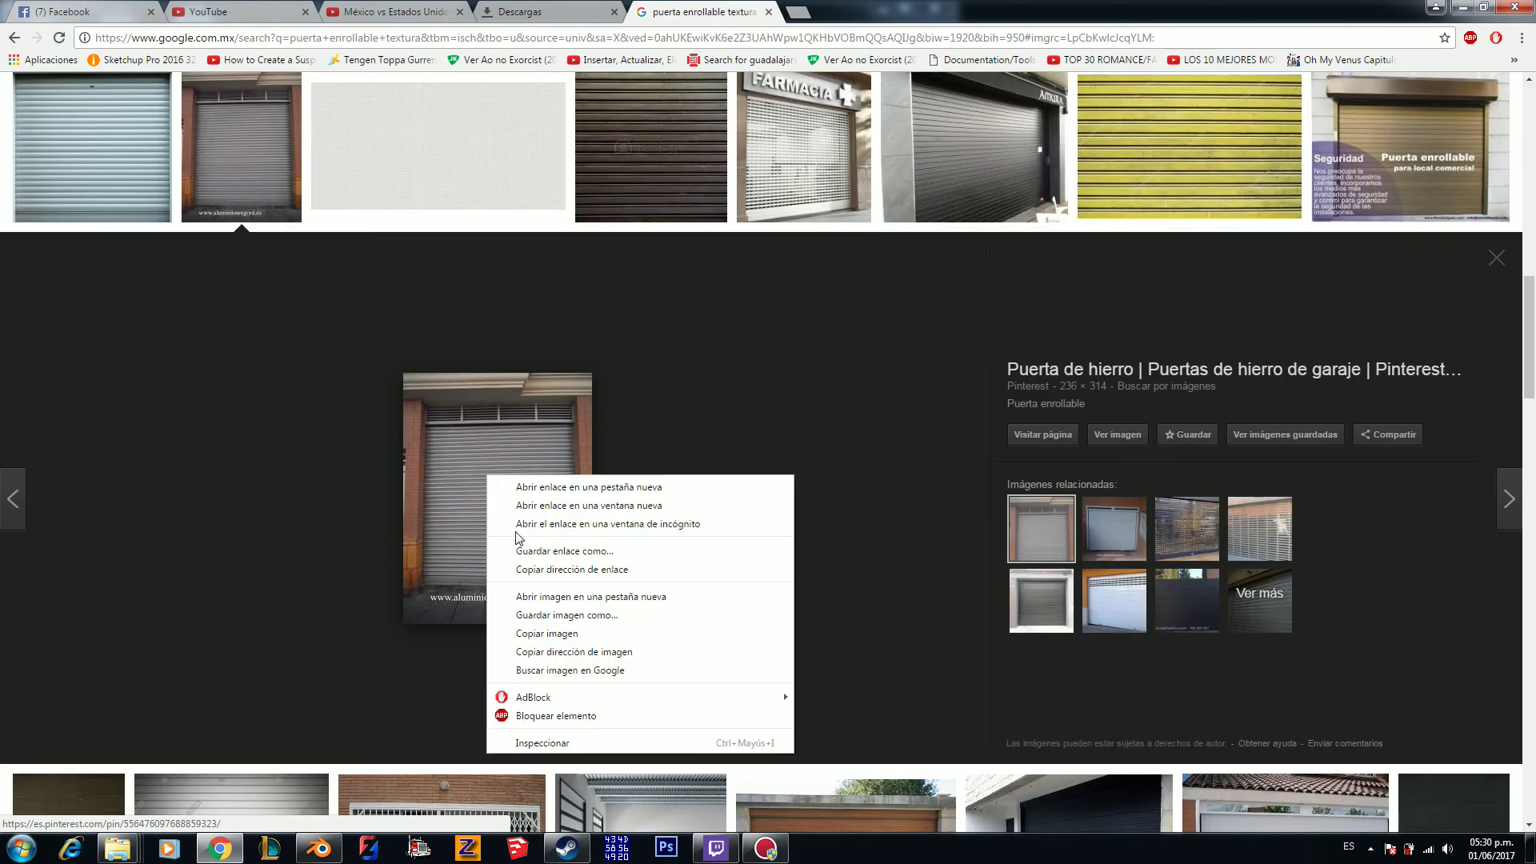
left_click(557, 615)
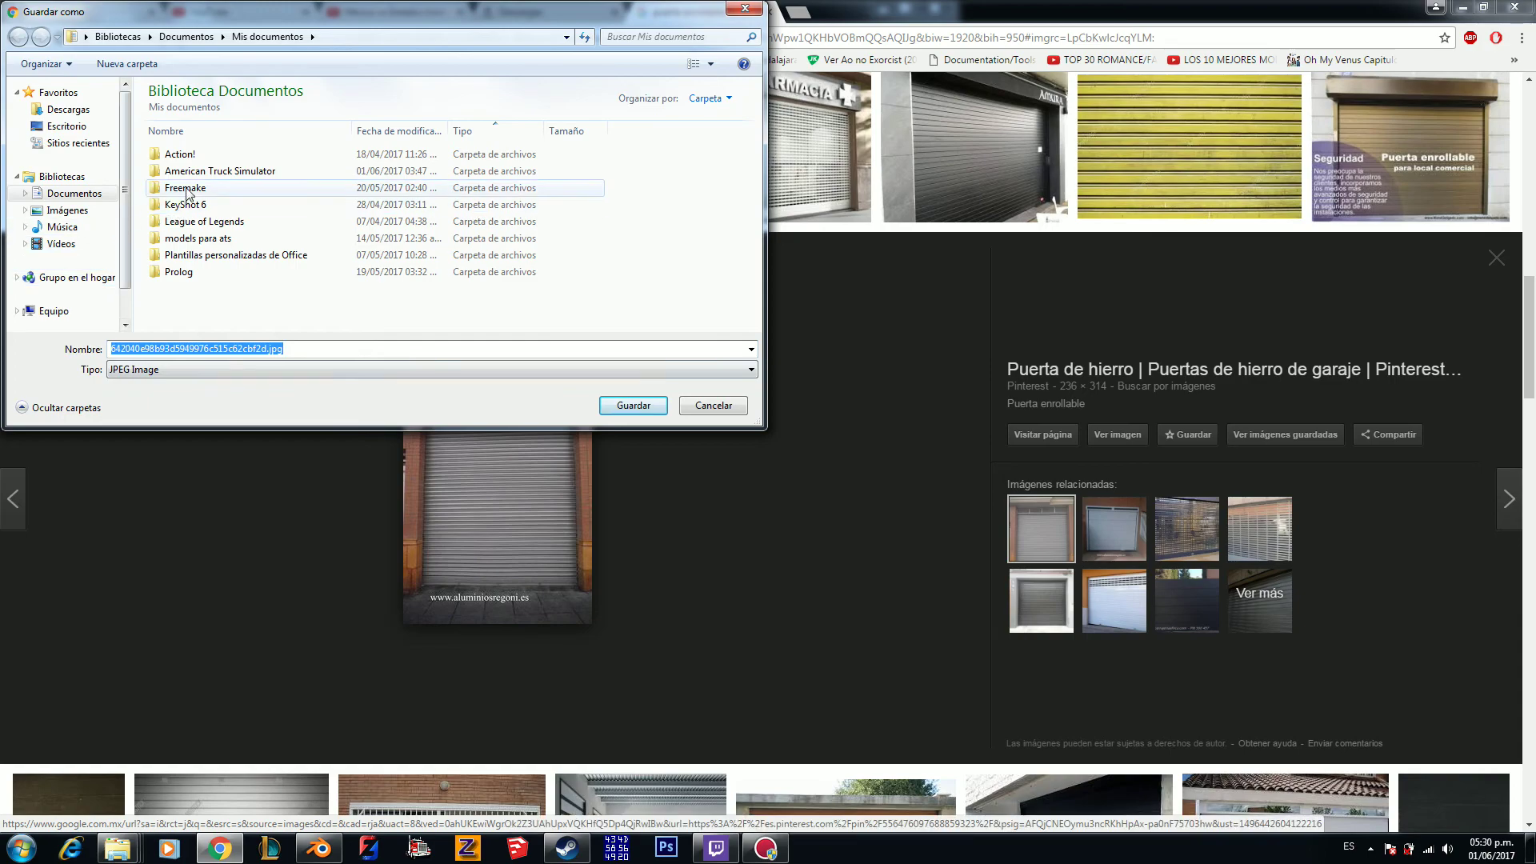
left_click(215, 239)
double_click(215, 238)
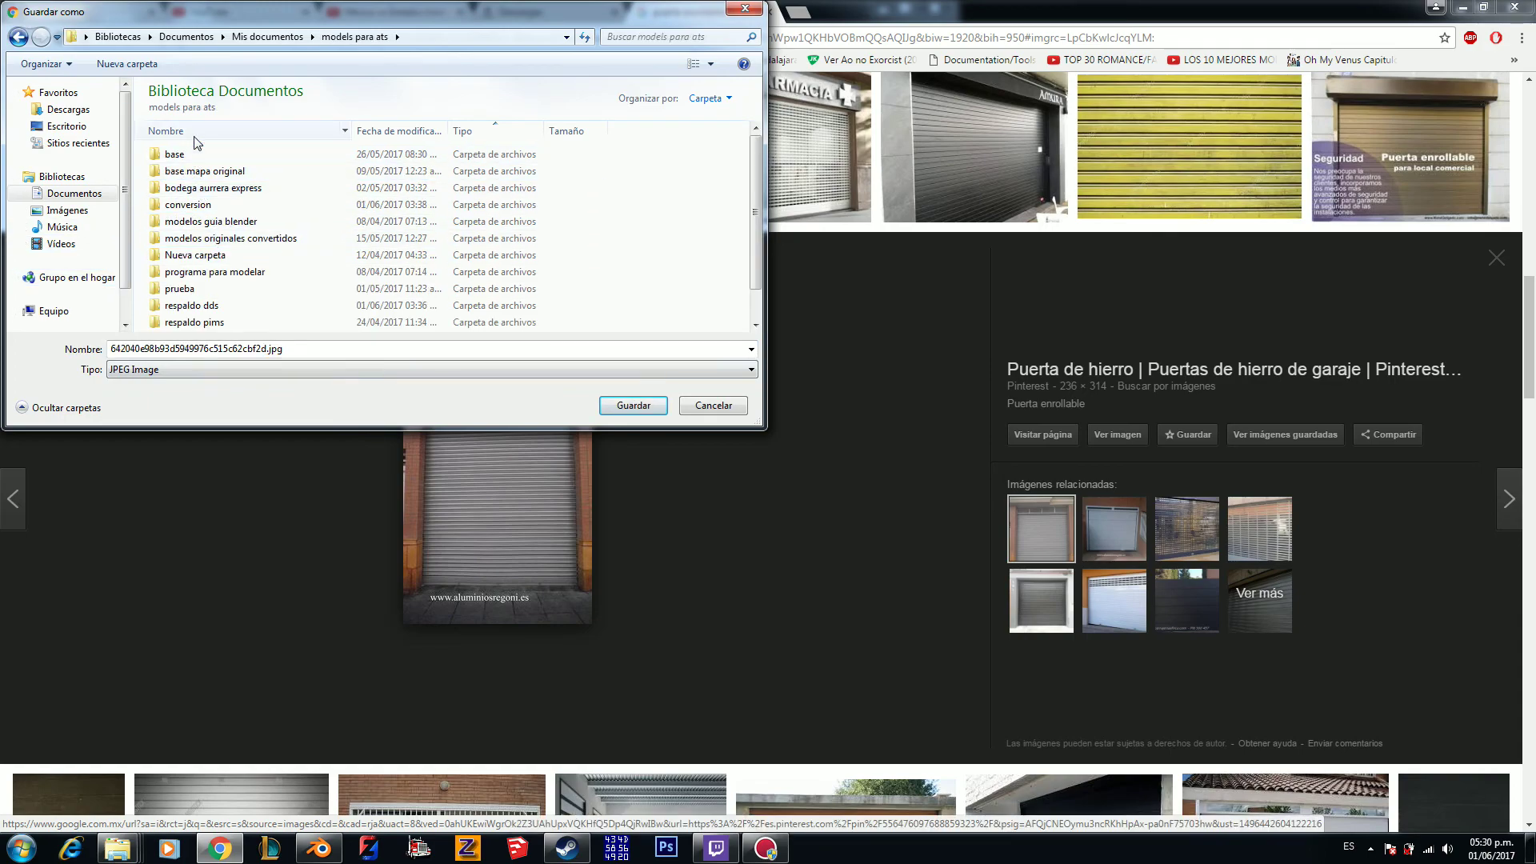
double_click(193, 155)
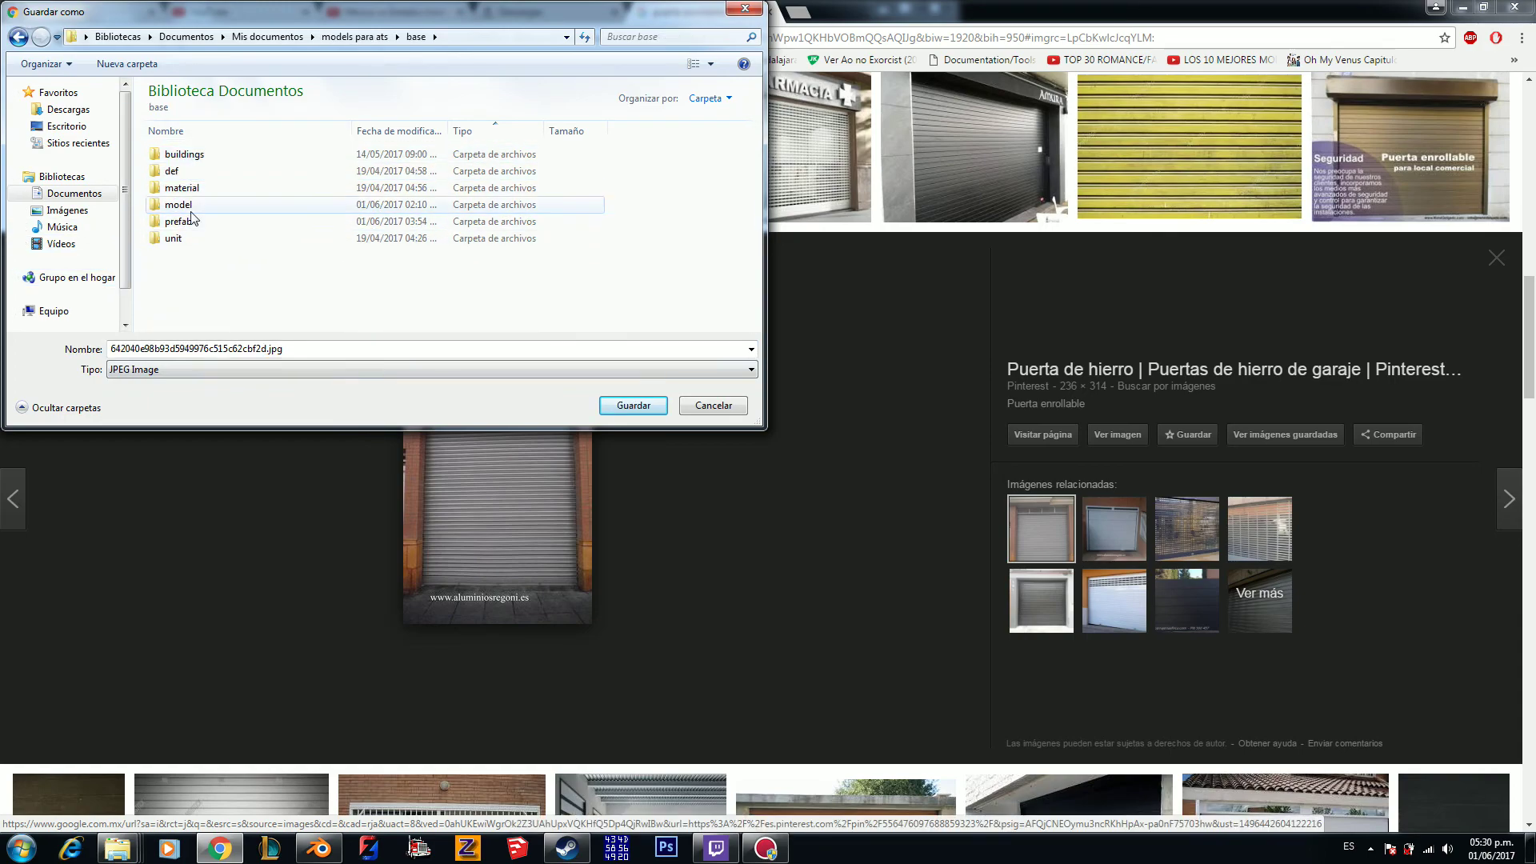
double_click(189, 221)
left_click(199, 160)
double_click(199, 160)
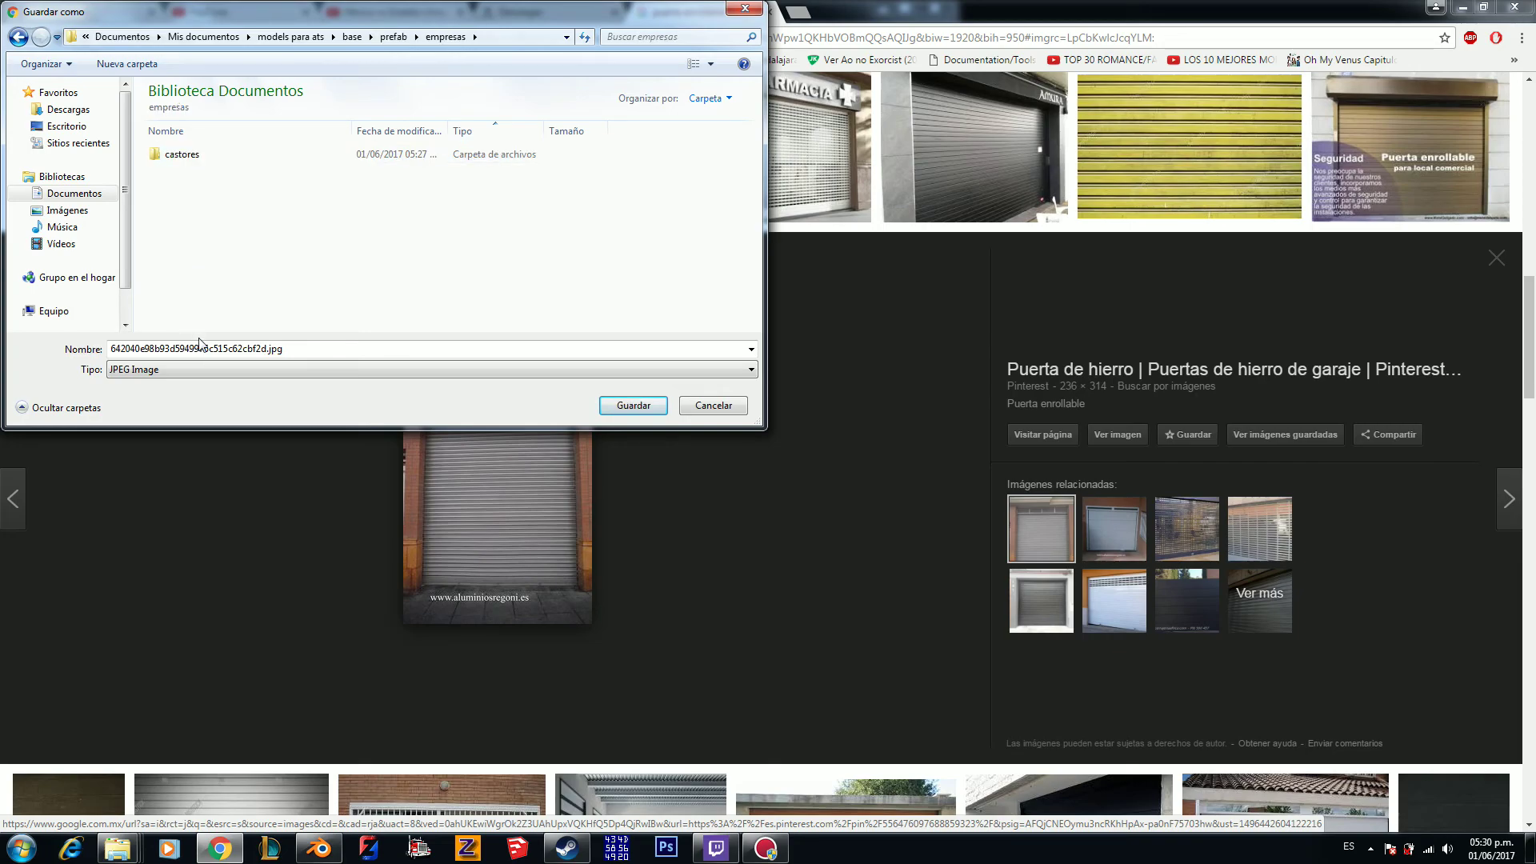
double_click(192, 156)
Step: Name the image puerta and save it as a JPEG in the castores folder
left_click(229, 345)
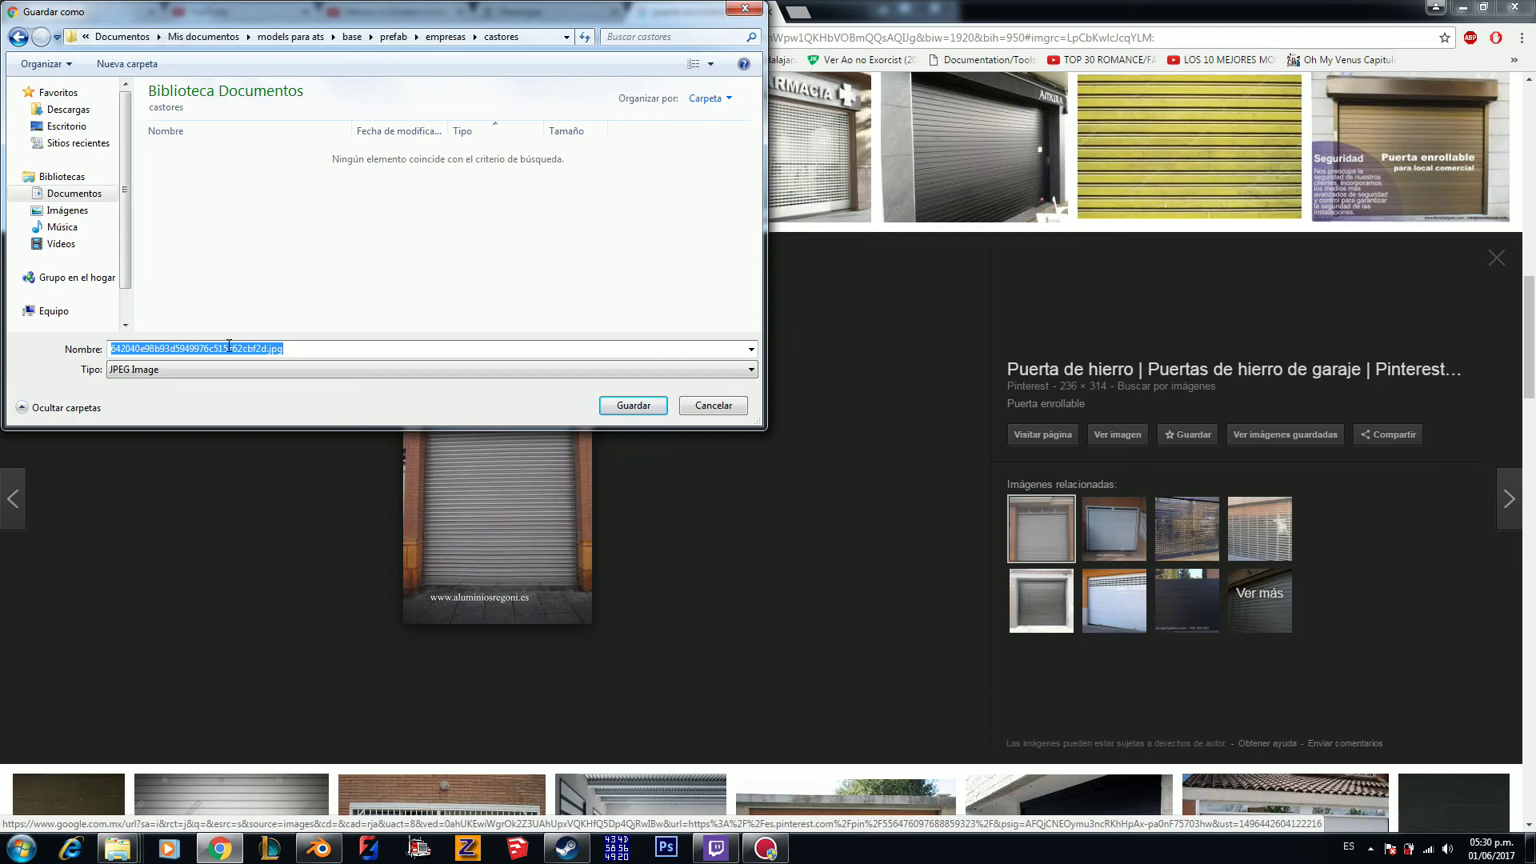
type("e")
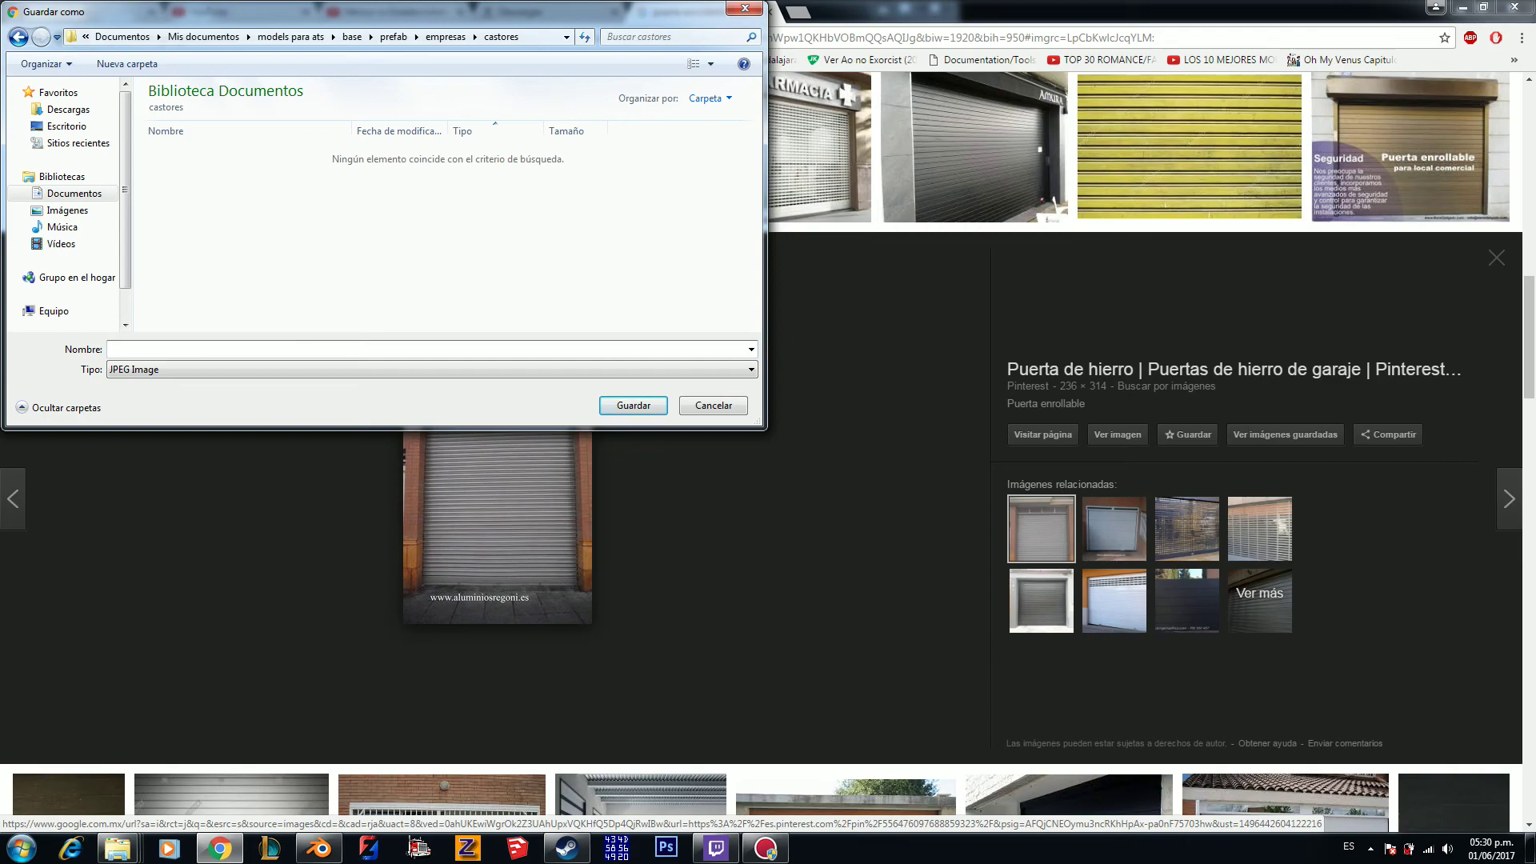
type("p")
key("BackSpace")
type("rta")
key("Return")
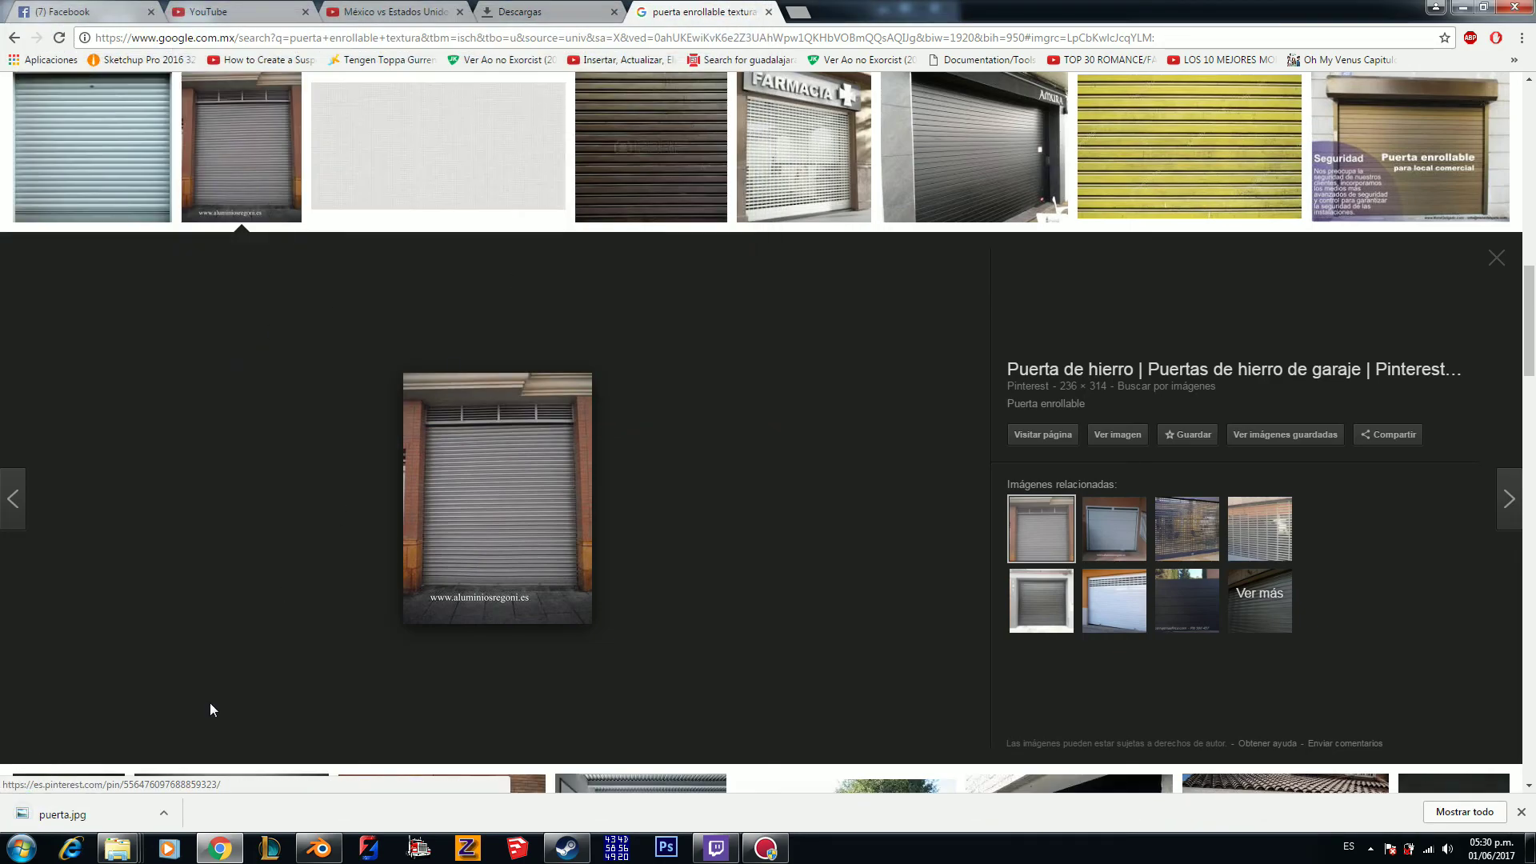
Step: Switch to the castores folder and open puerta.jpg in DXTBmp
mouse_move(120, 848)
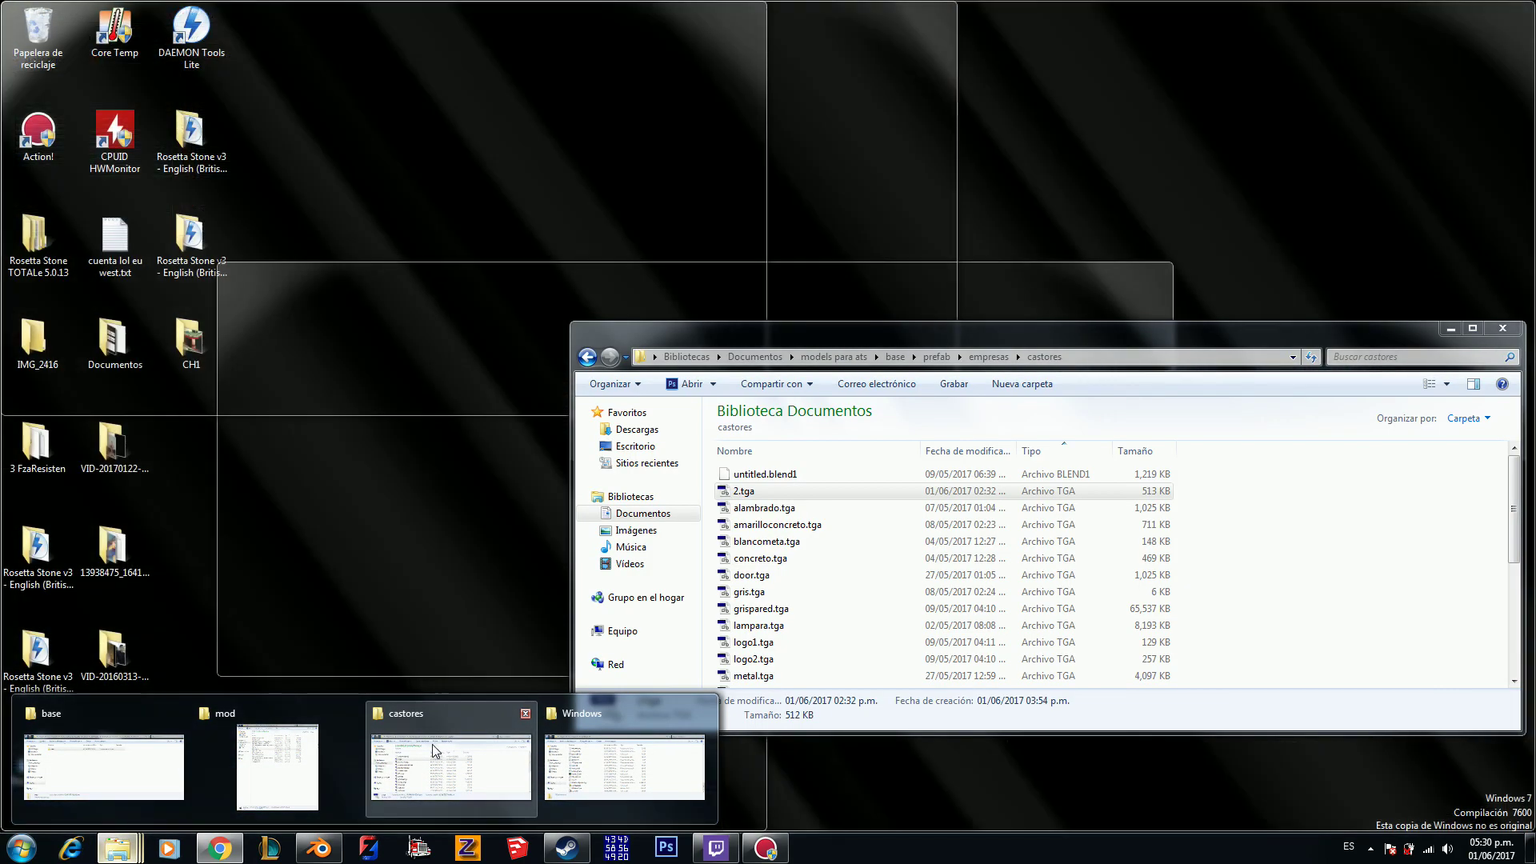
left_click(432, 744)
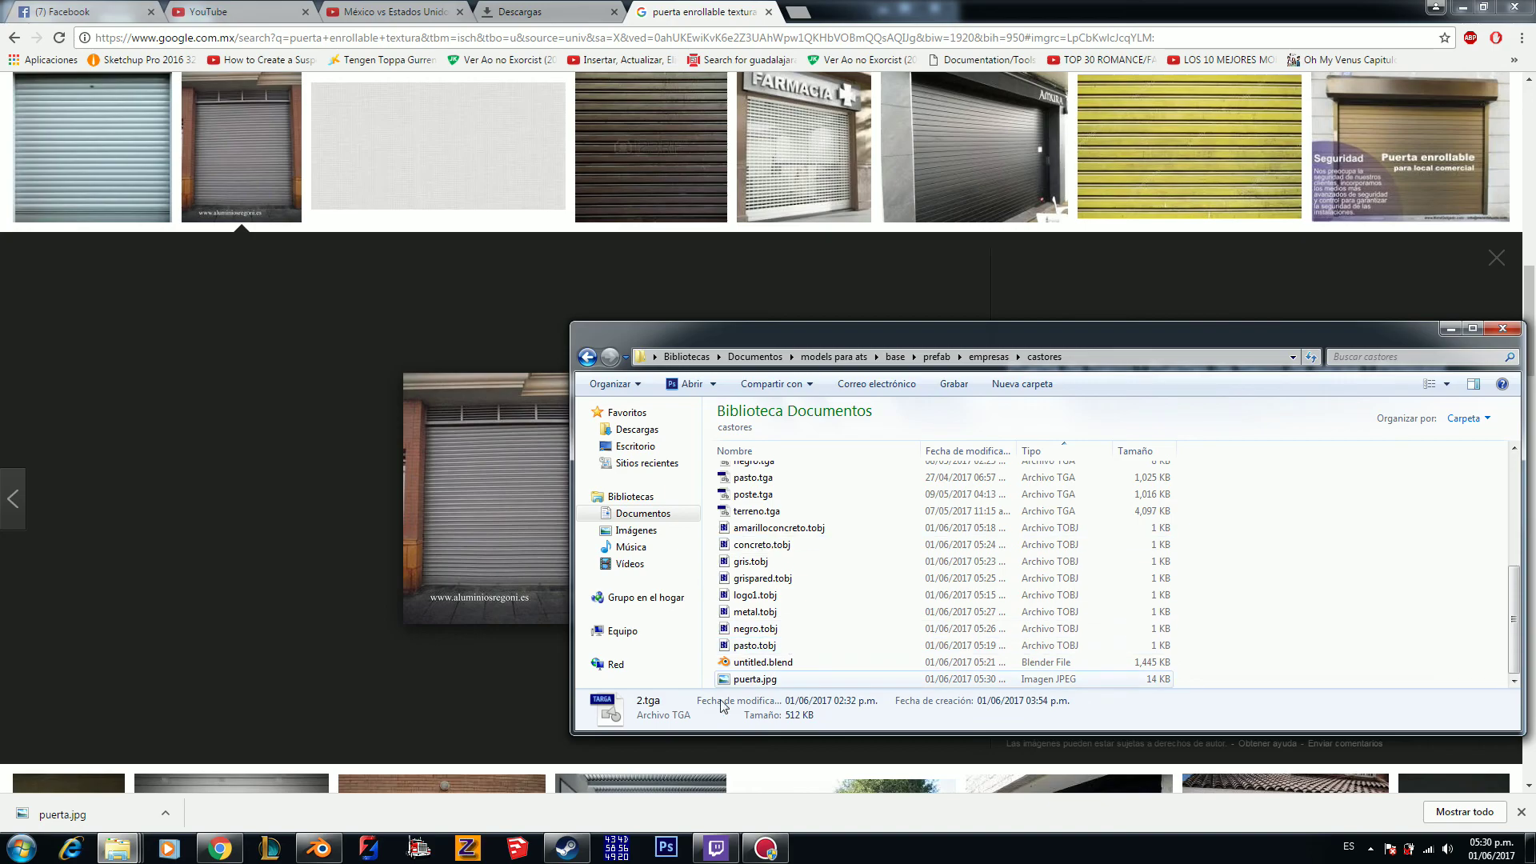
right_click(754, 679)
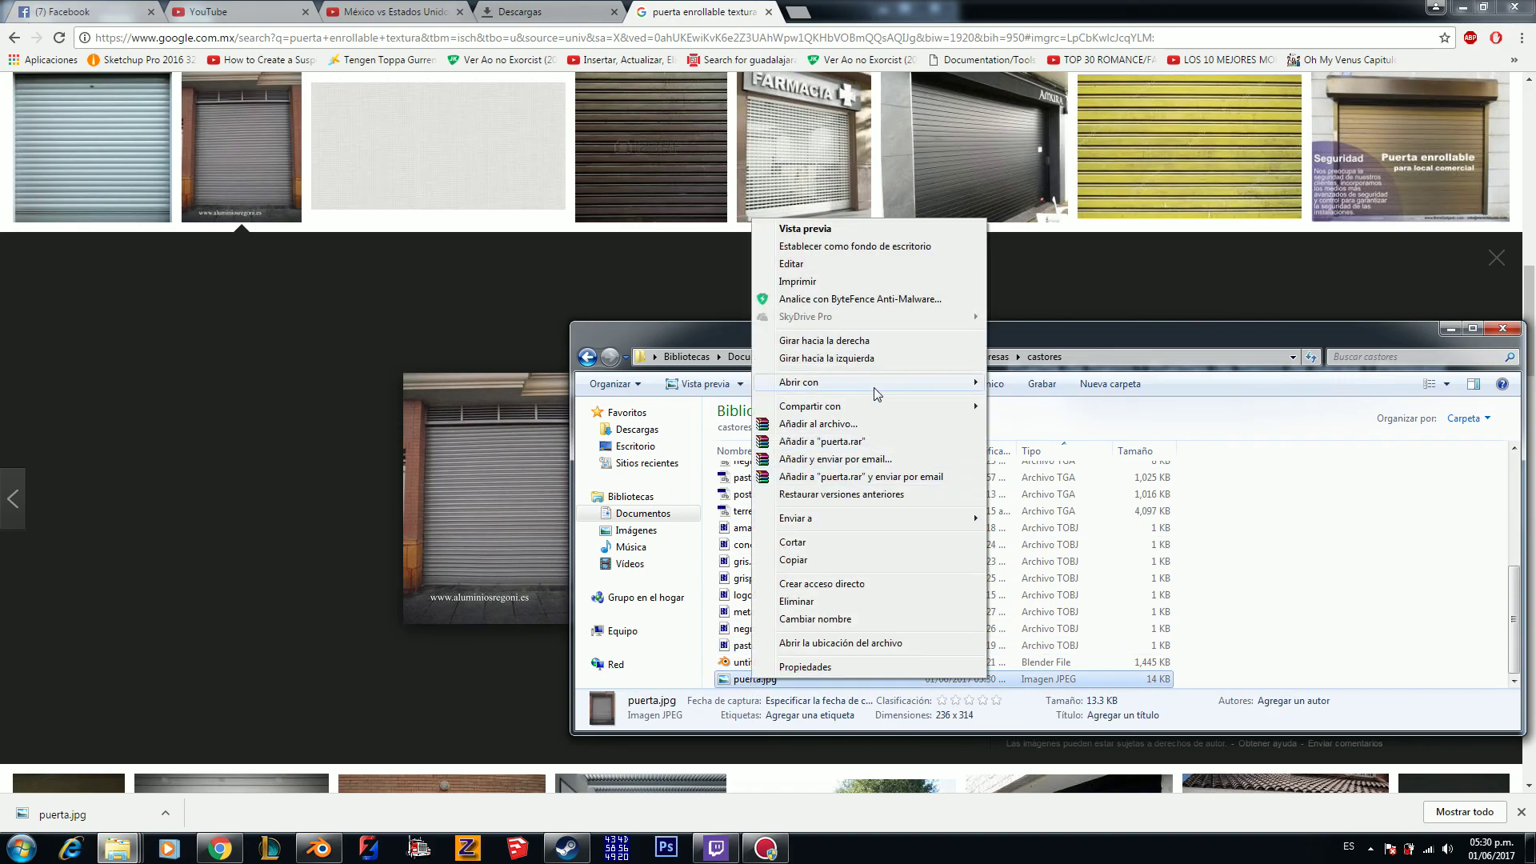
mouse_move(876, 388)
left_click(1032, 399)
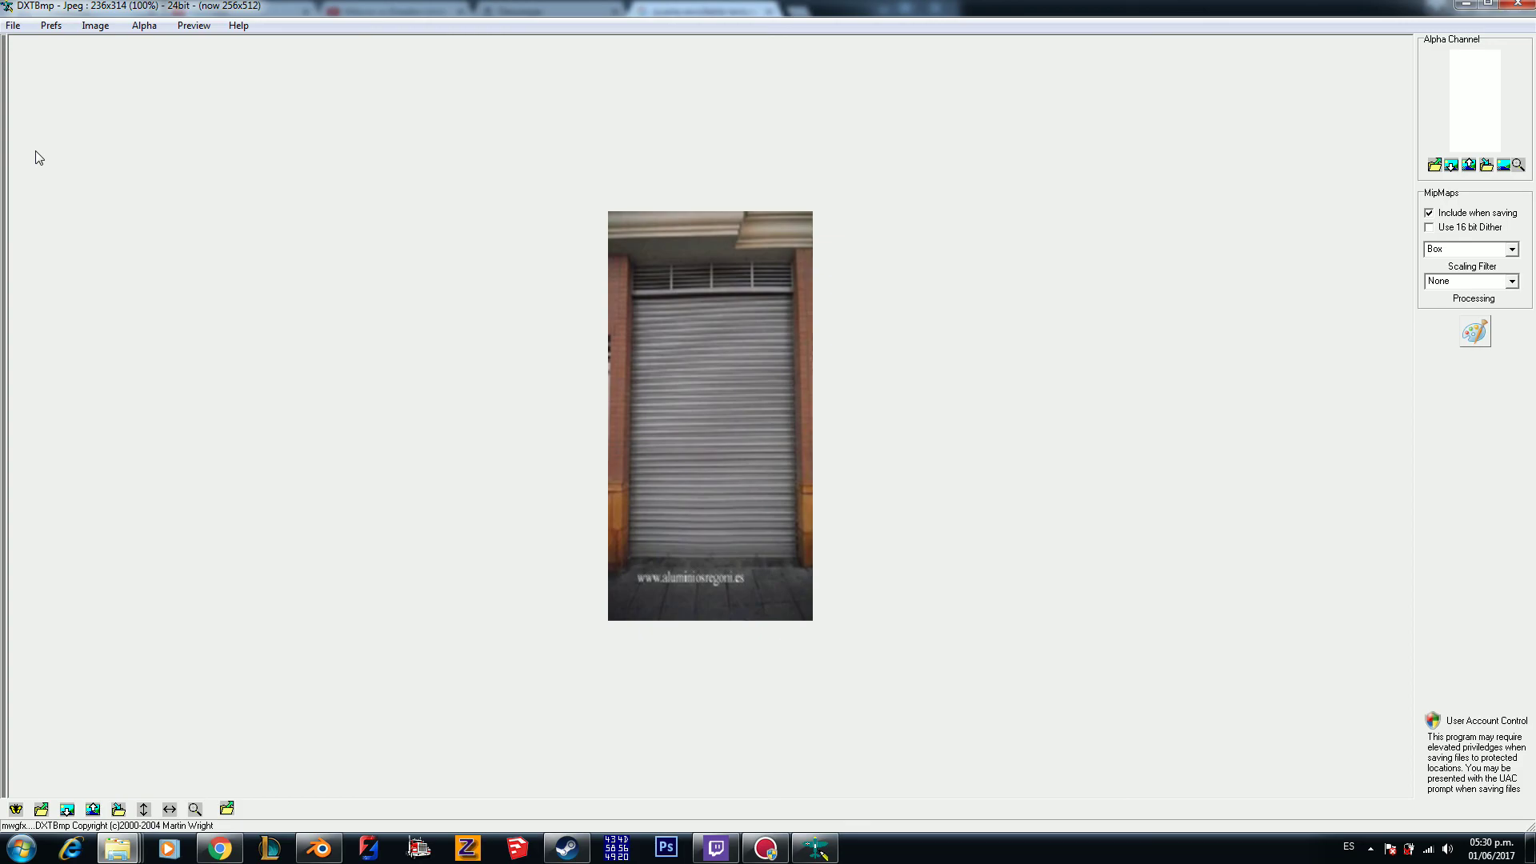
Step: Save the image as a Targa with alpha named puerta.tga, close DXTBmp and delete the original puerta.jpg
left_click(13, 25)
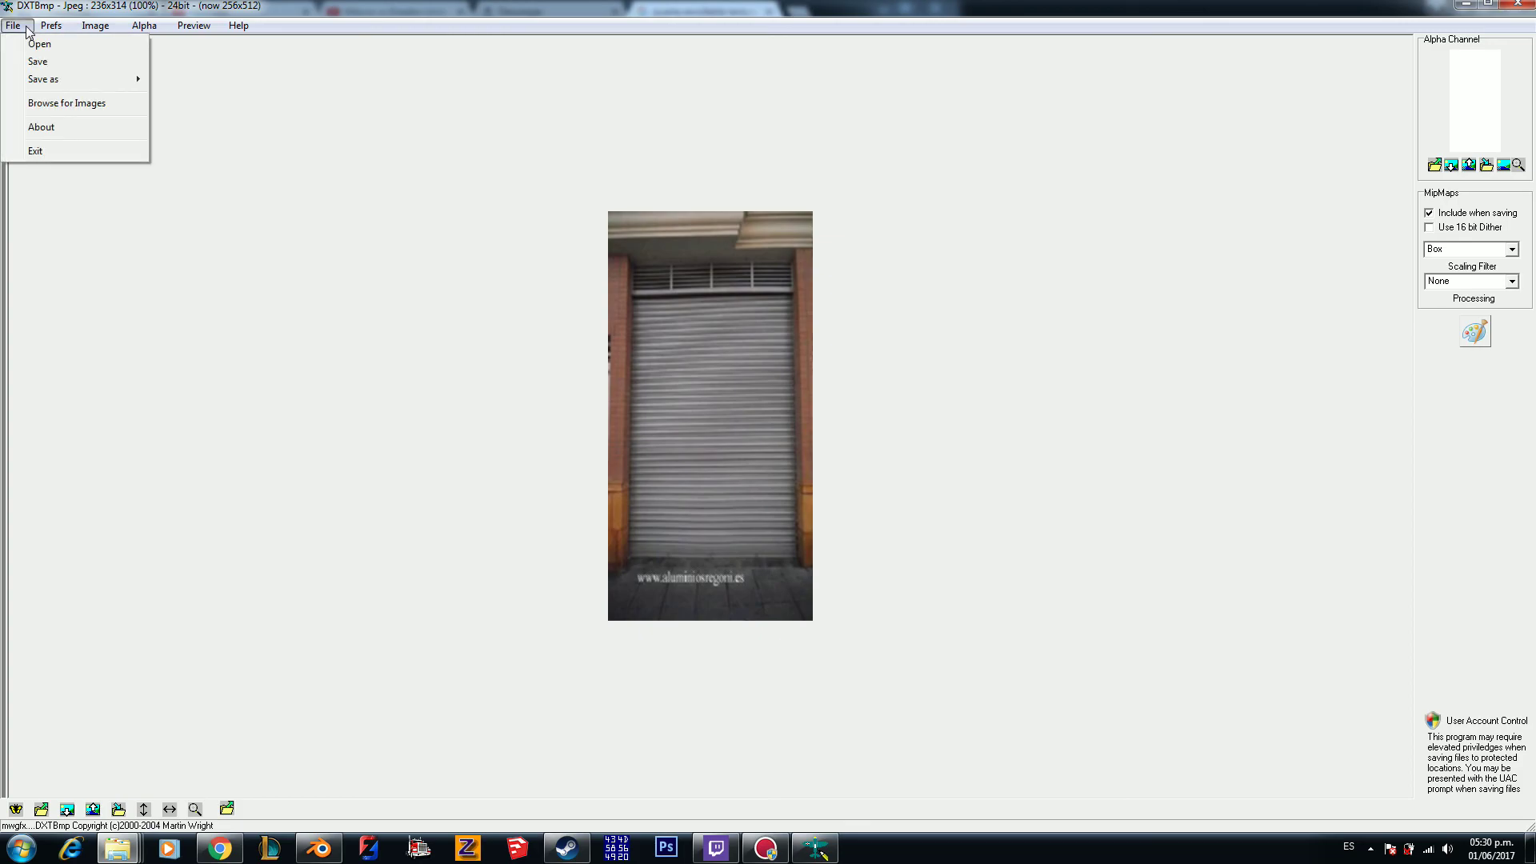
mouse_move(69, 80)
left_click(208, 113)
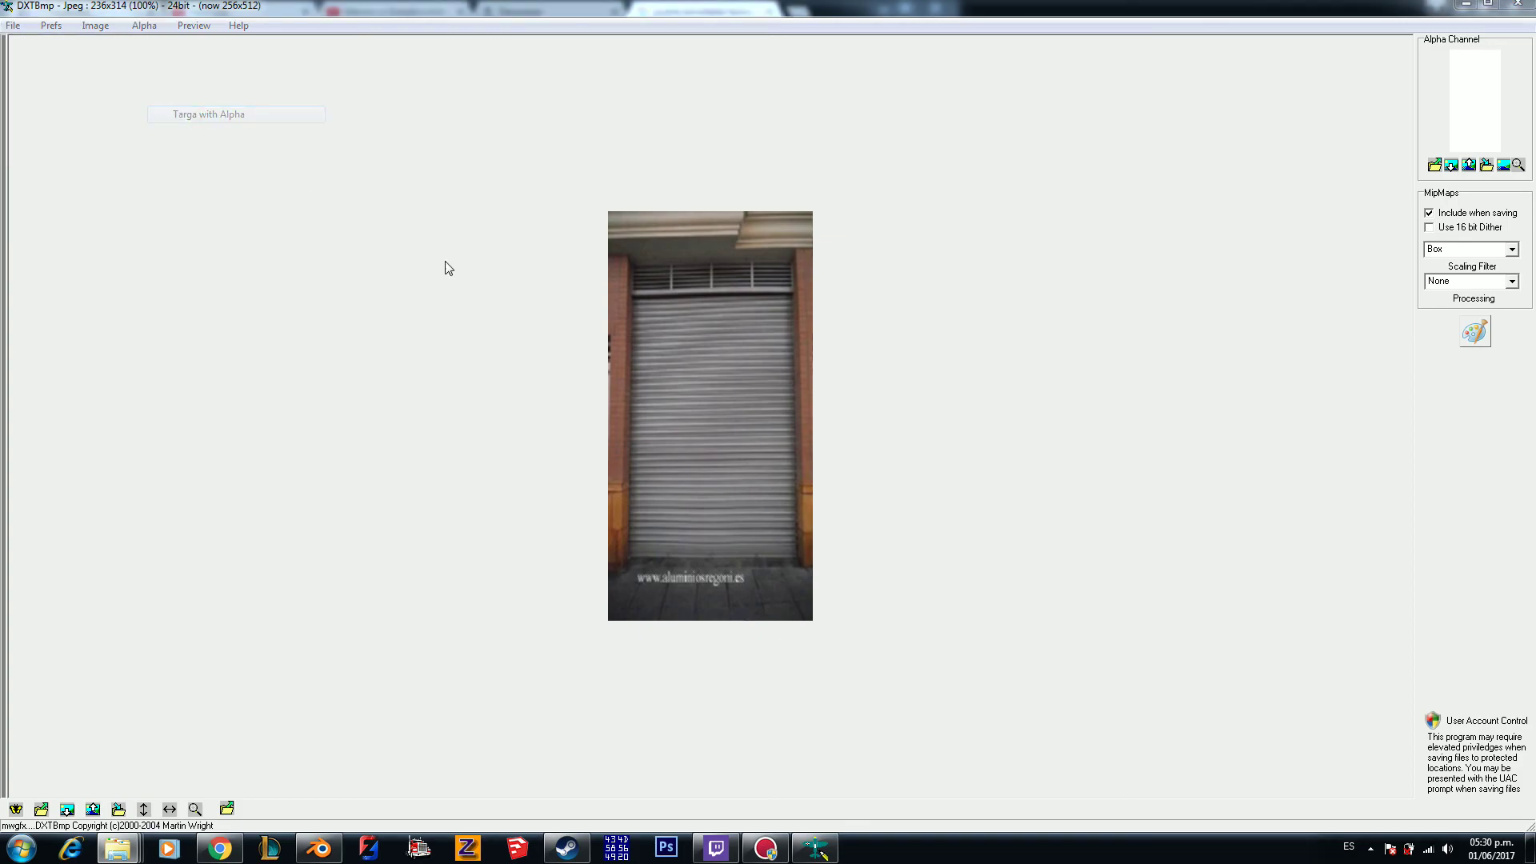
left_click(918, 390)
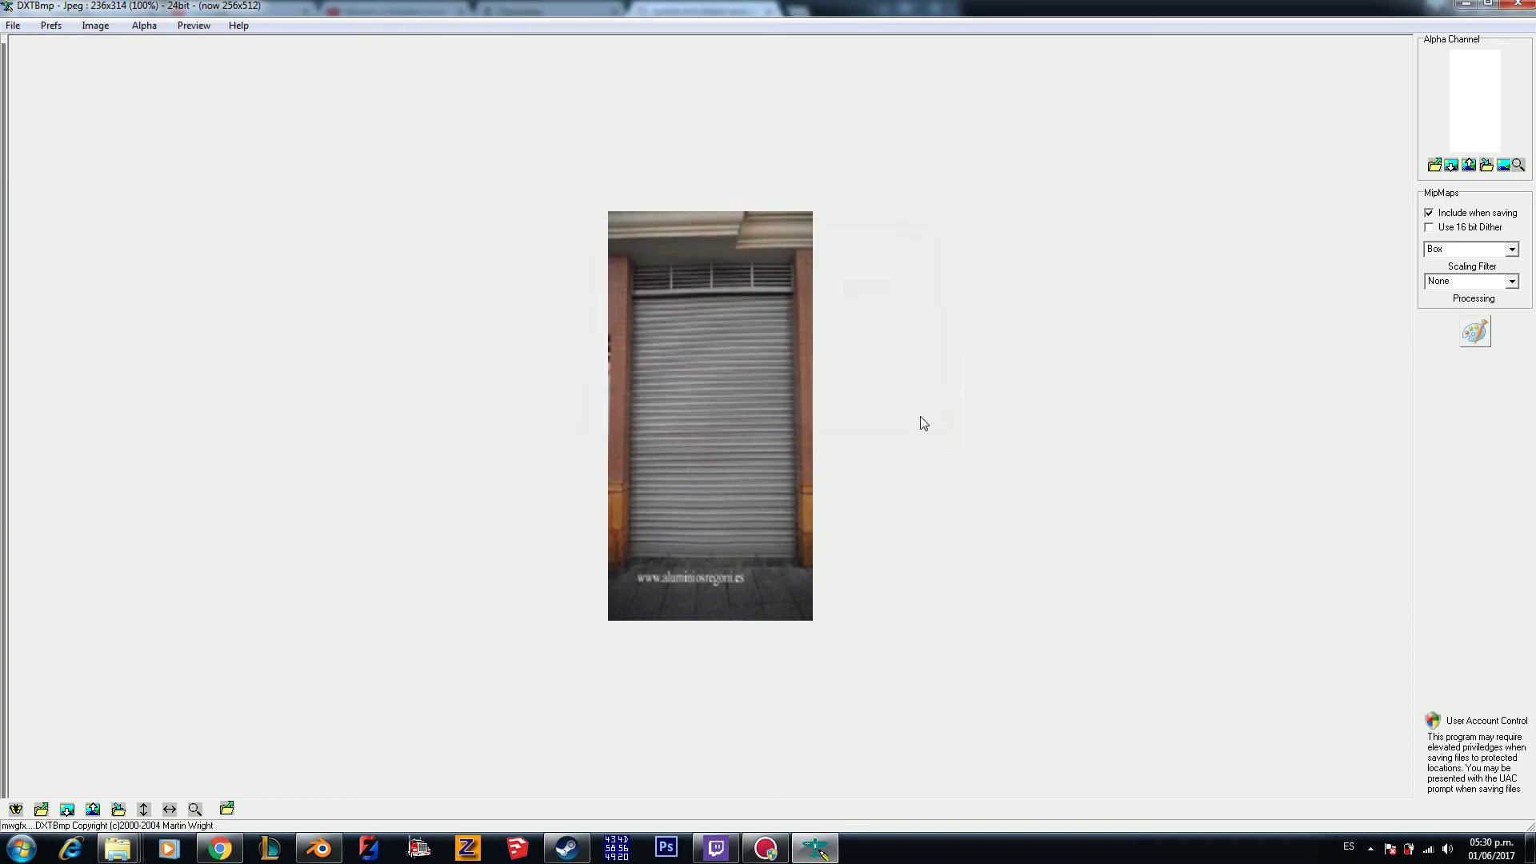
left_click_drag(1341, 8, 1199, 92)
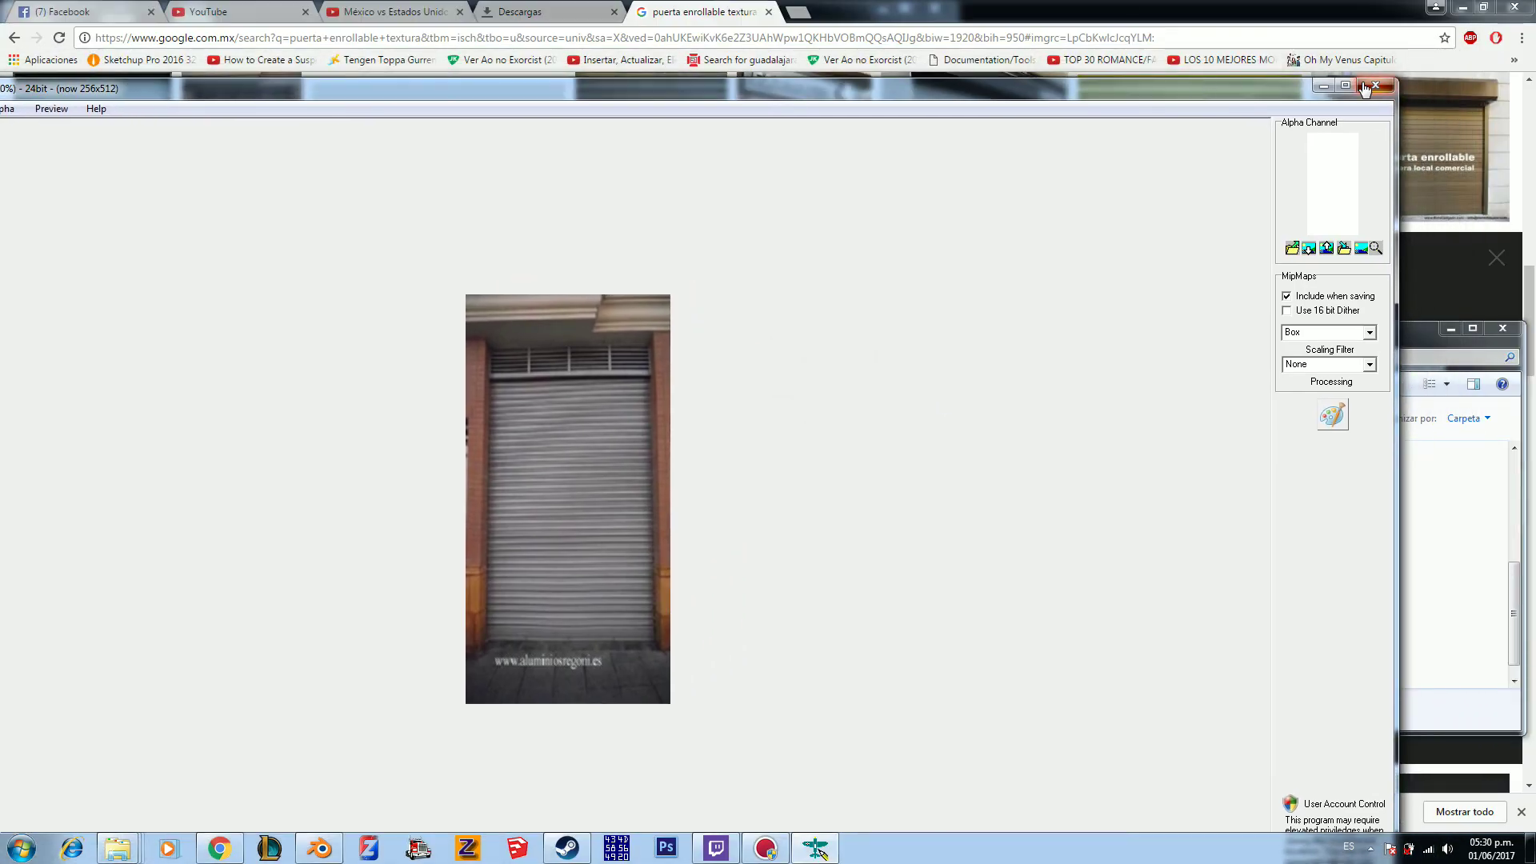
left_click(1368, 88)
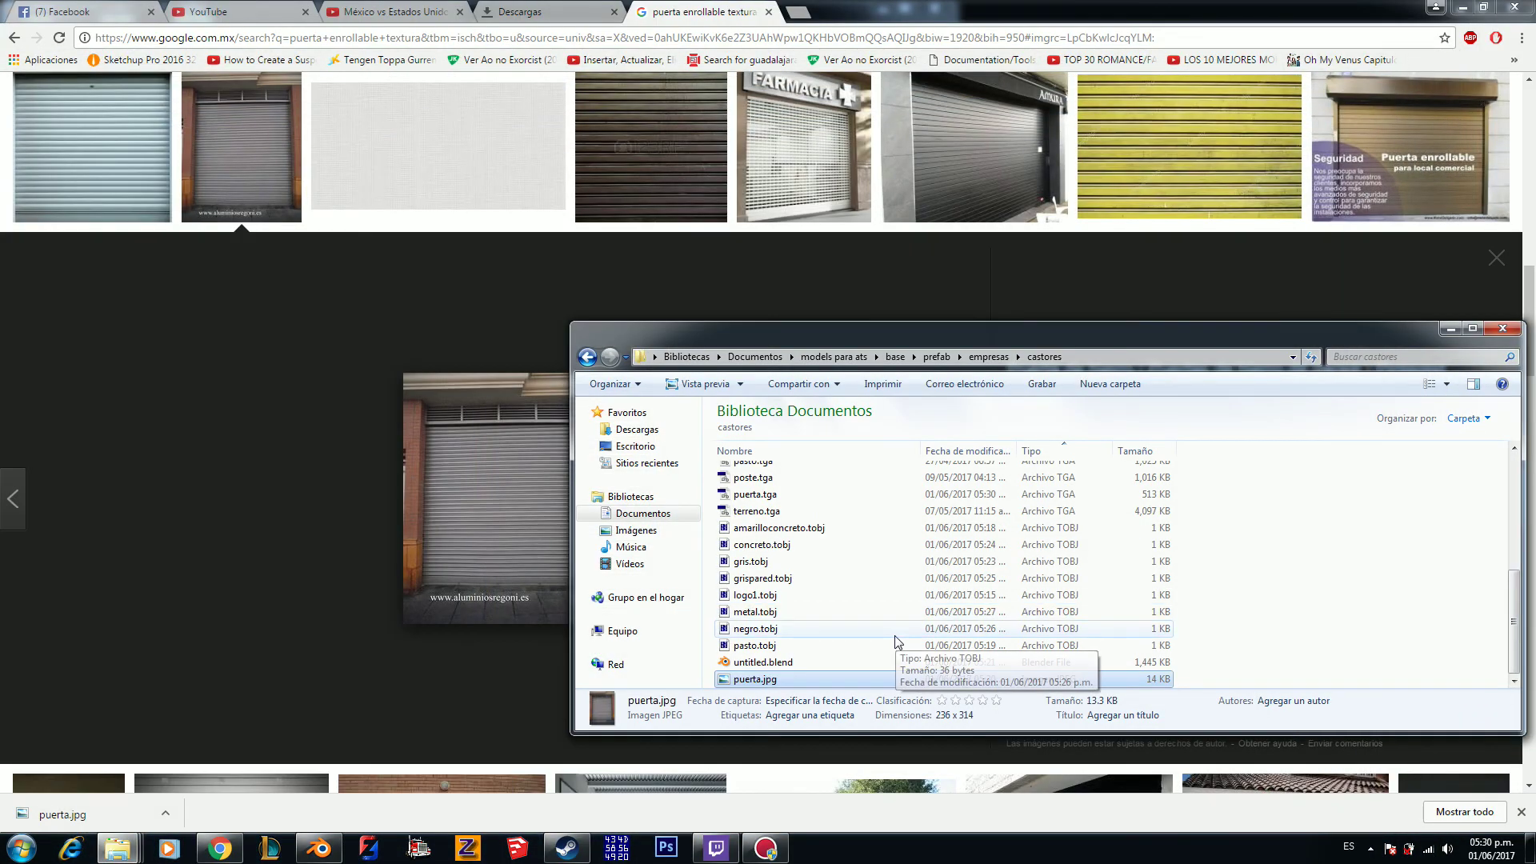
key("Delete")
key("Return")
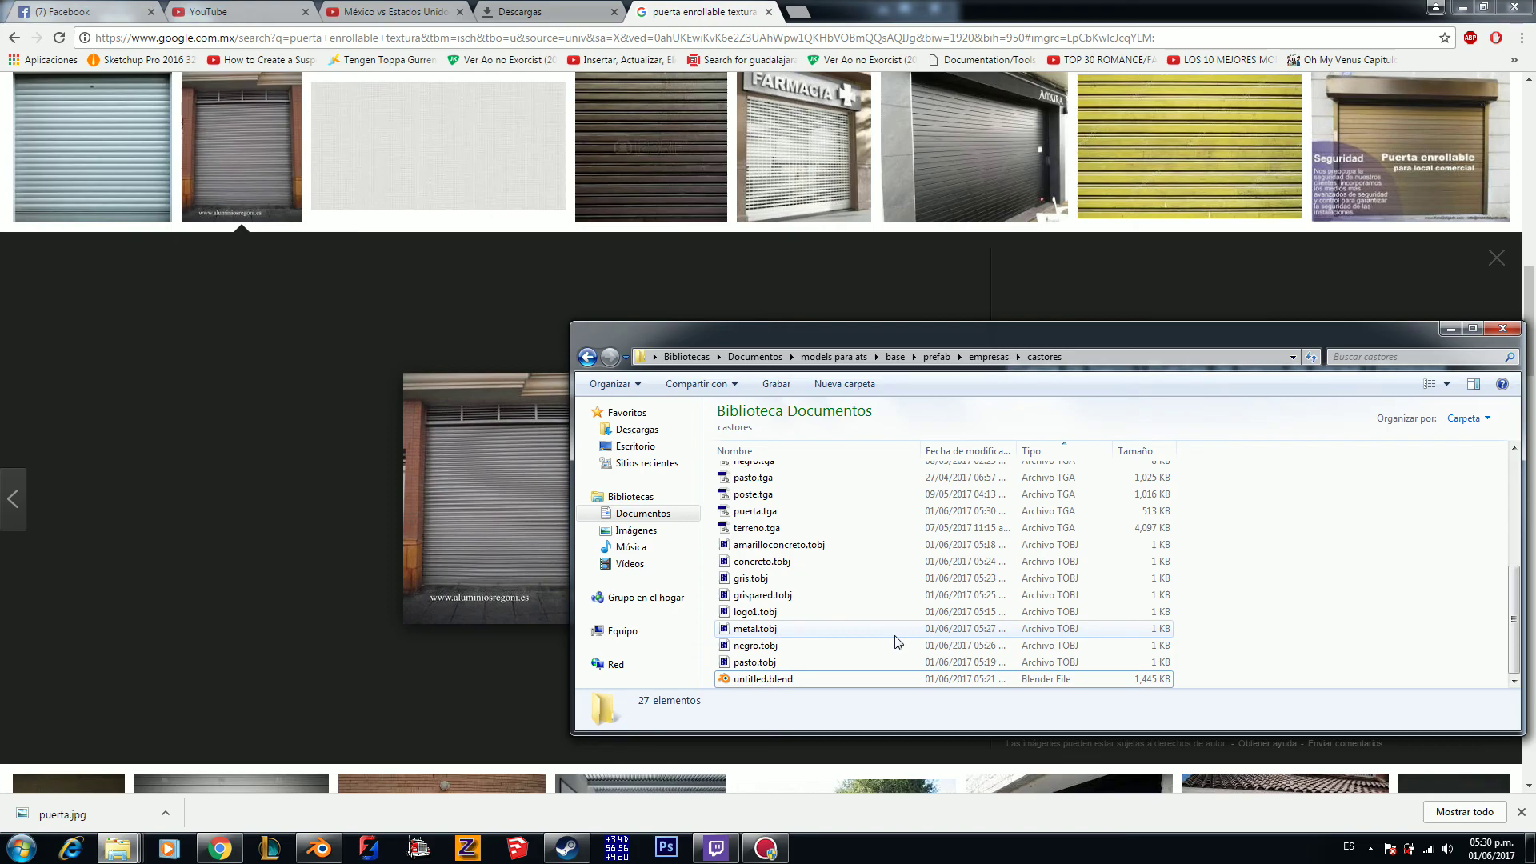
Step: Switch to Blender and give Cube.014 a new material named puerta
left_click(319, 848)
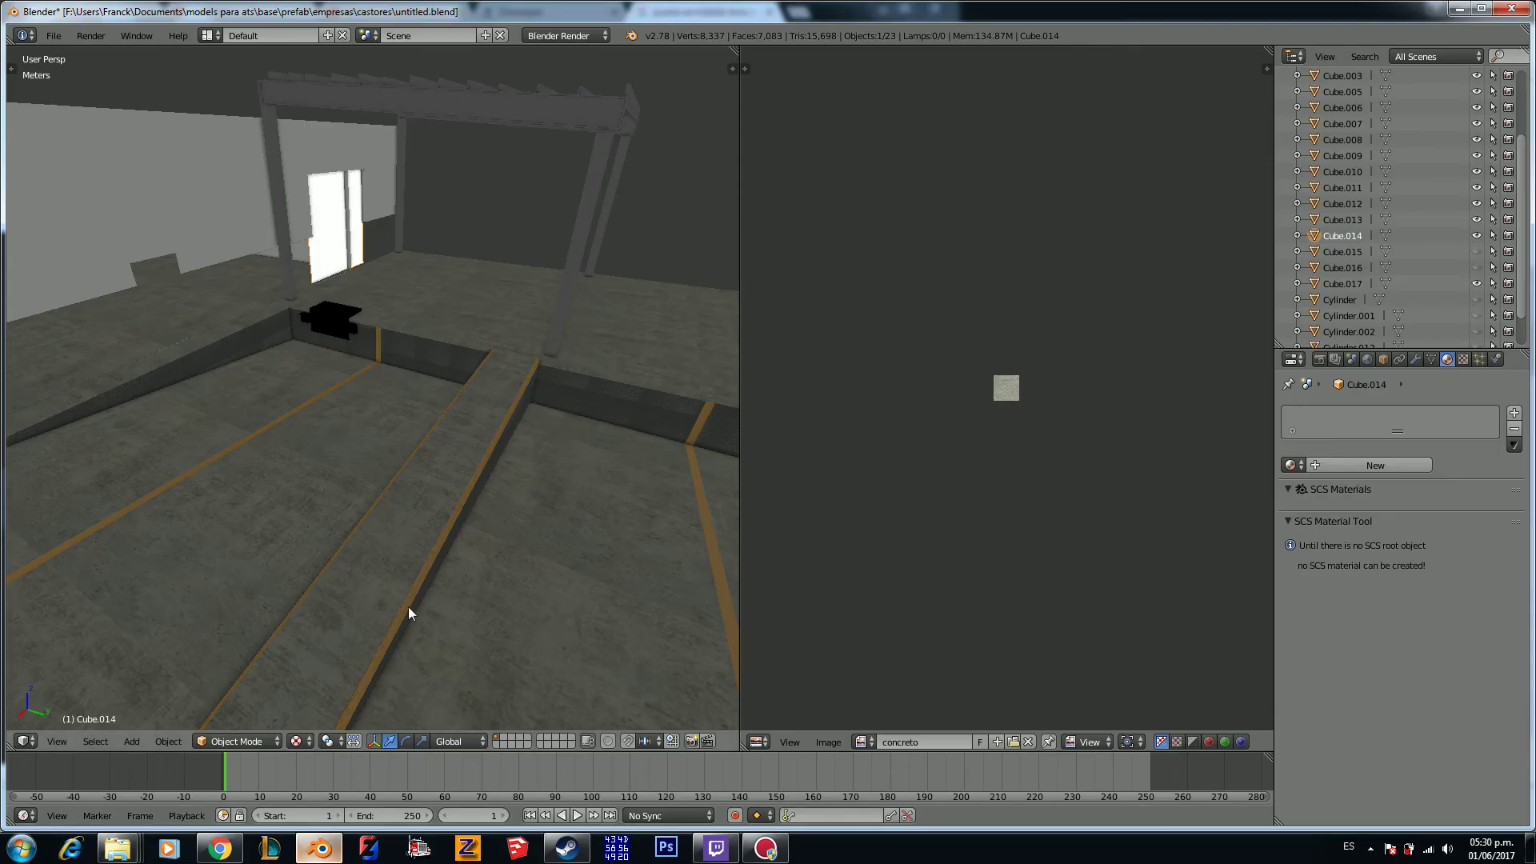
middle_click_drag(380, 504, 320, 445)
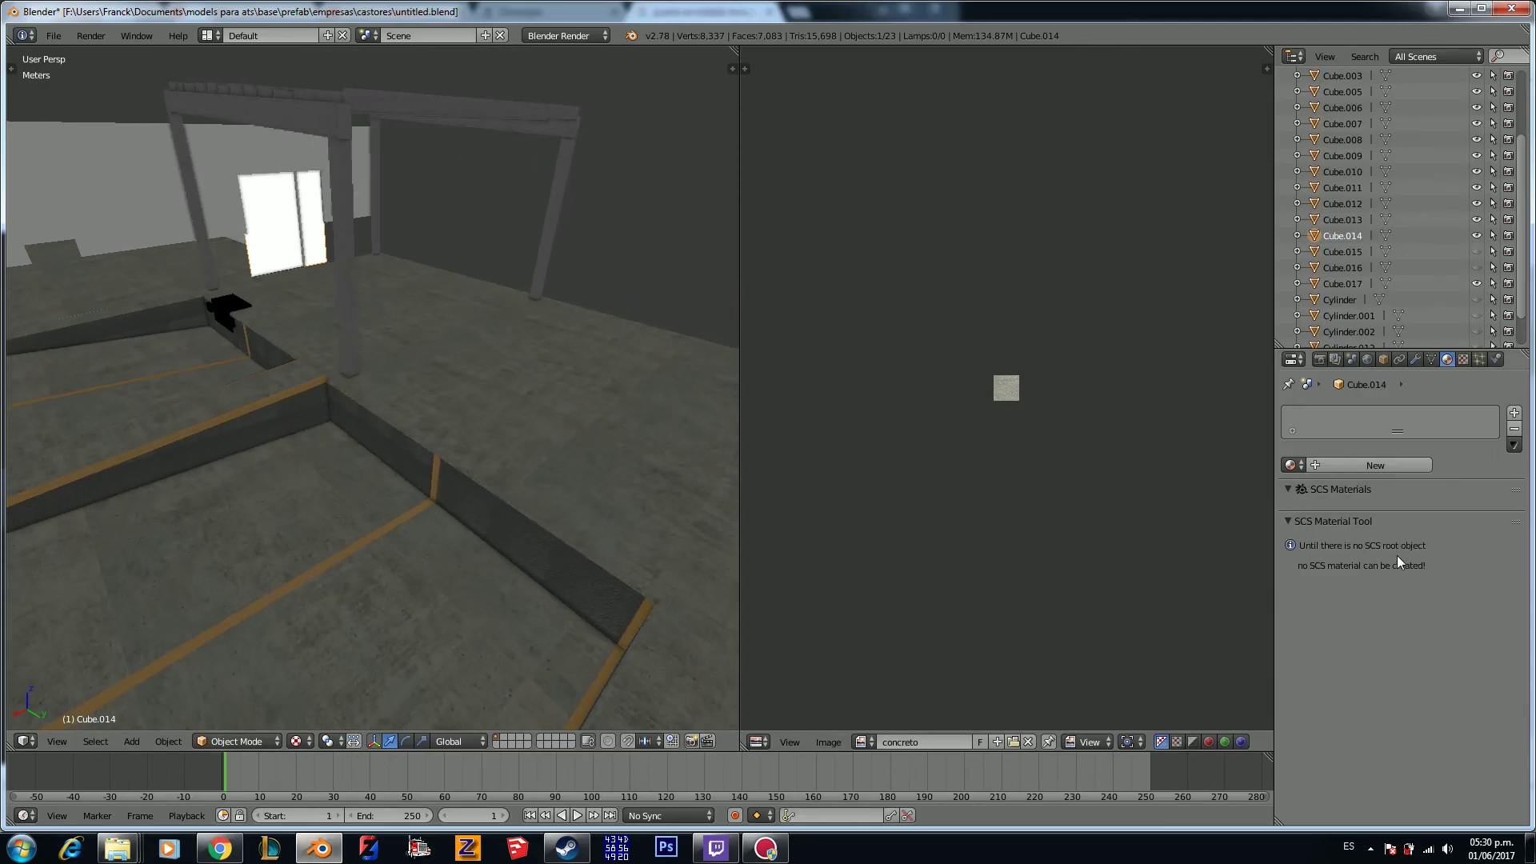
left_click(1362, 466)
type("puerta")
key("Return")
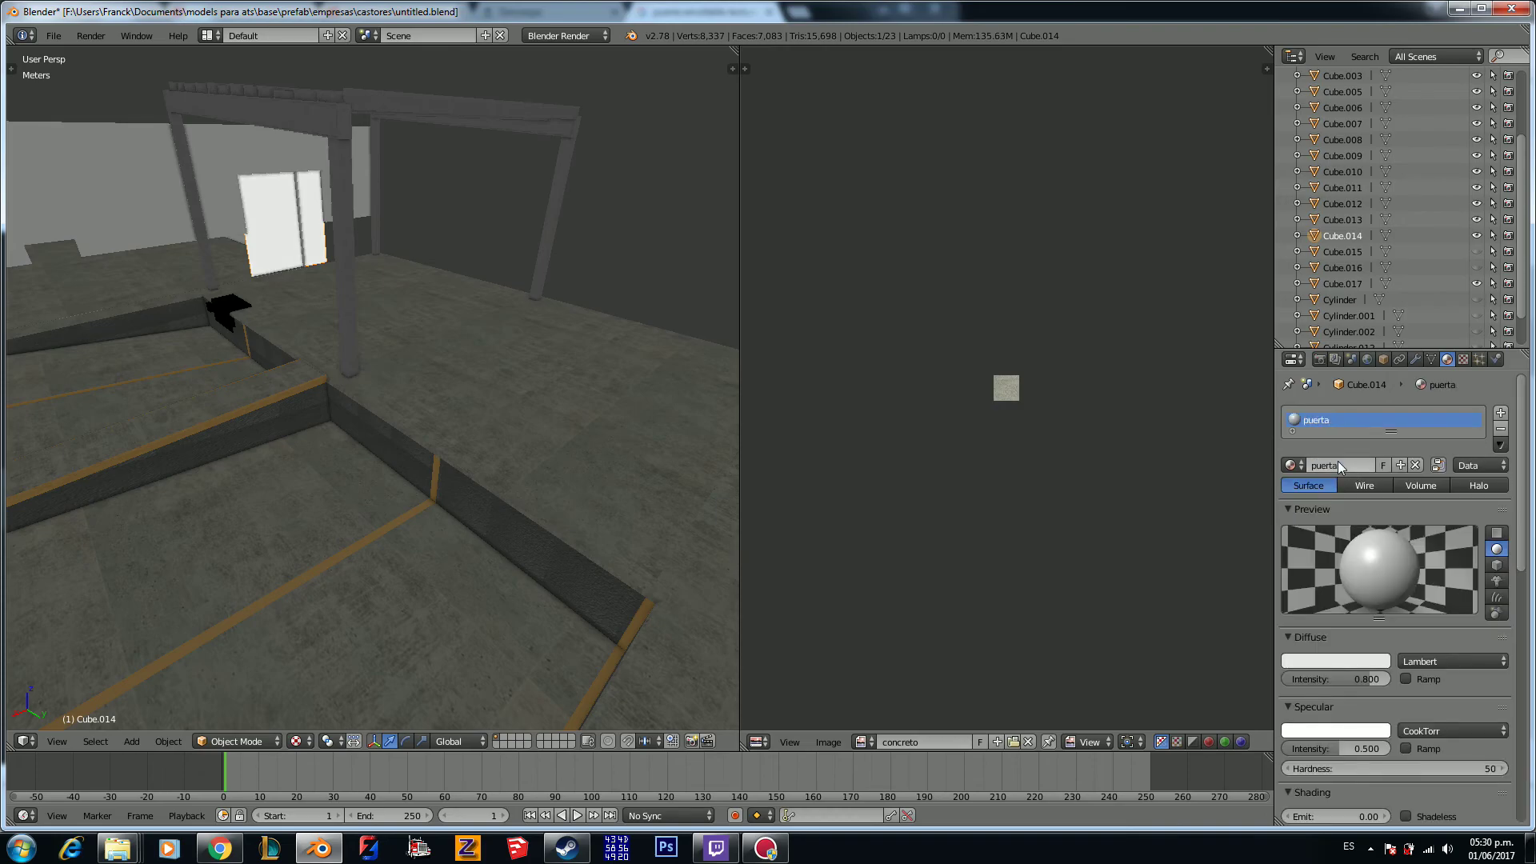
left_click(1346, 467)
Step: Assign the SCS shader preset dif.spec with the shadow flavor to the puerta material
scroll(1352, 466, "down", 12)
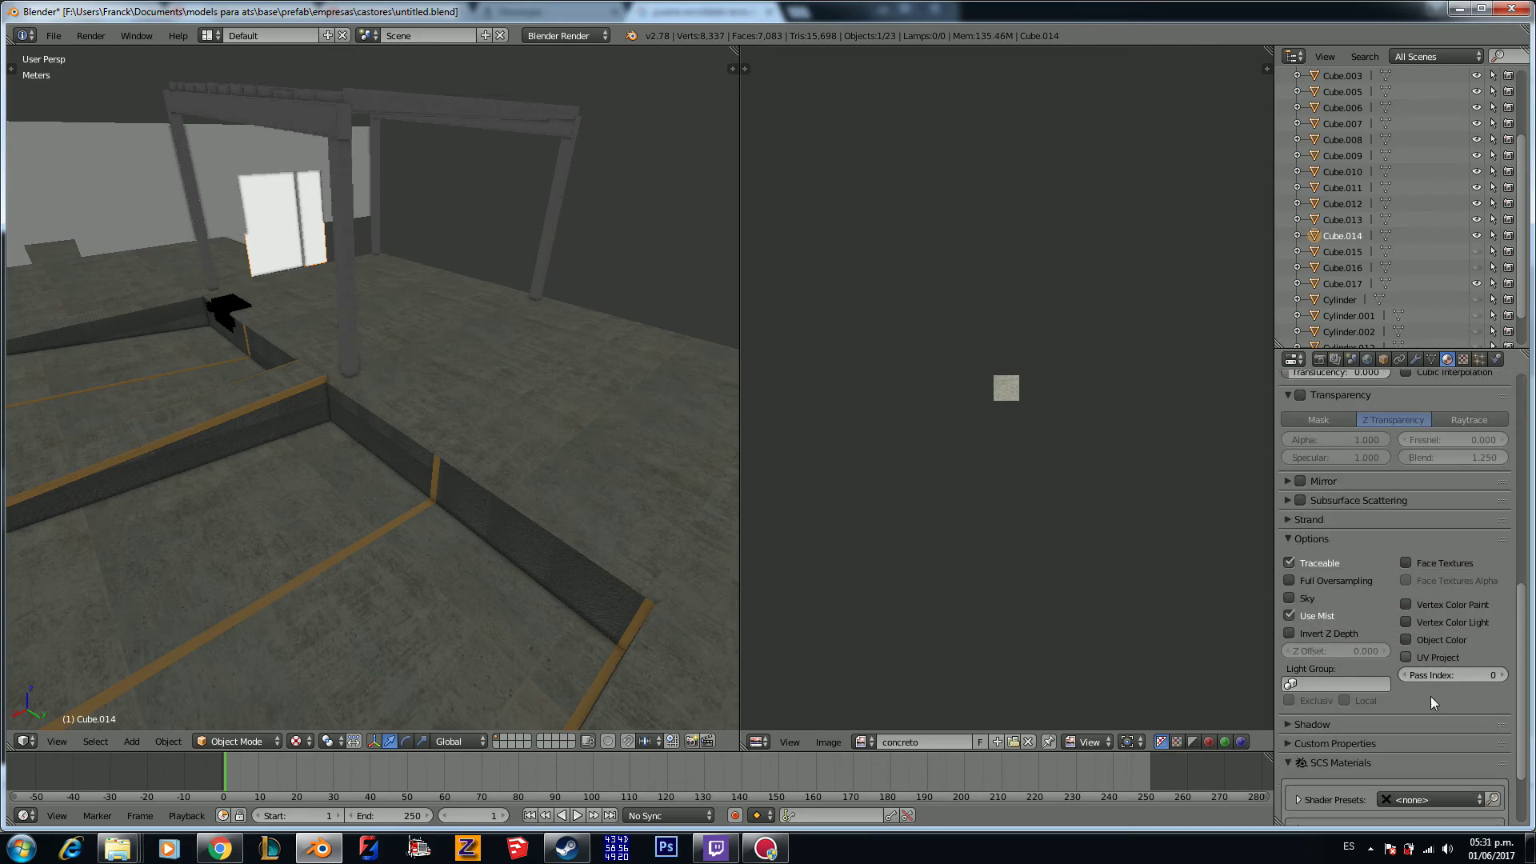
scroll(1430, 702, "down", 3)
left_click(1422, 701)
left_click(1102, 525)
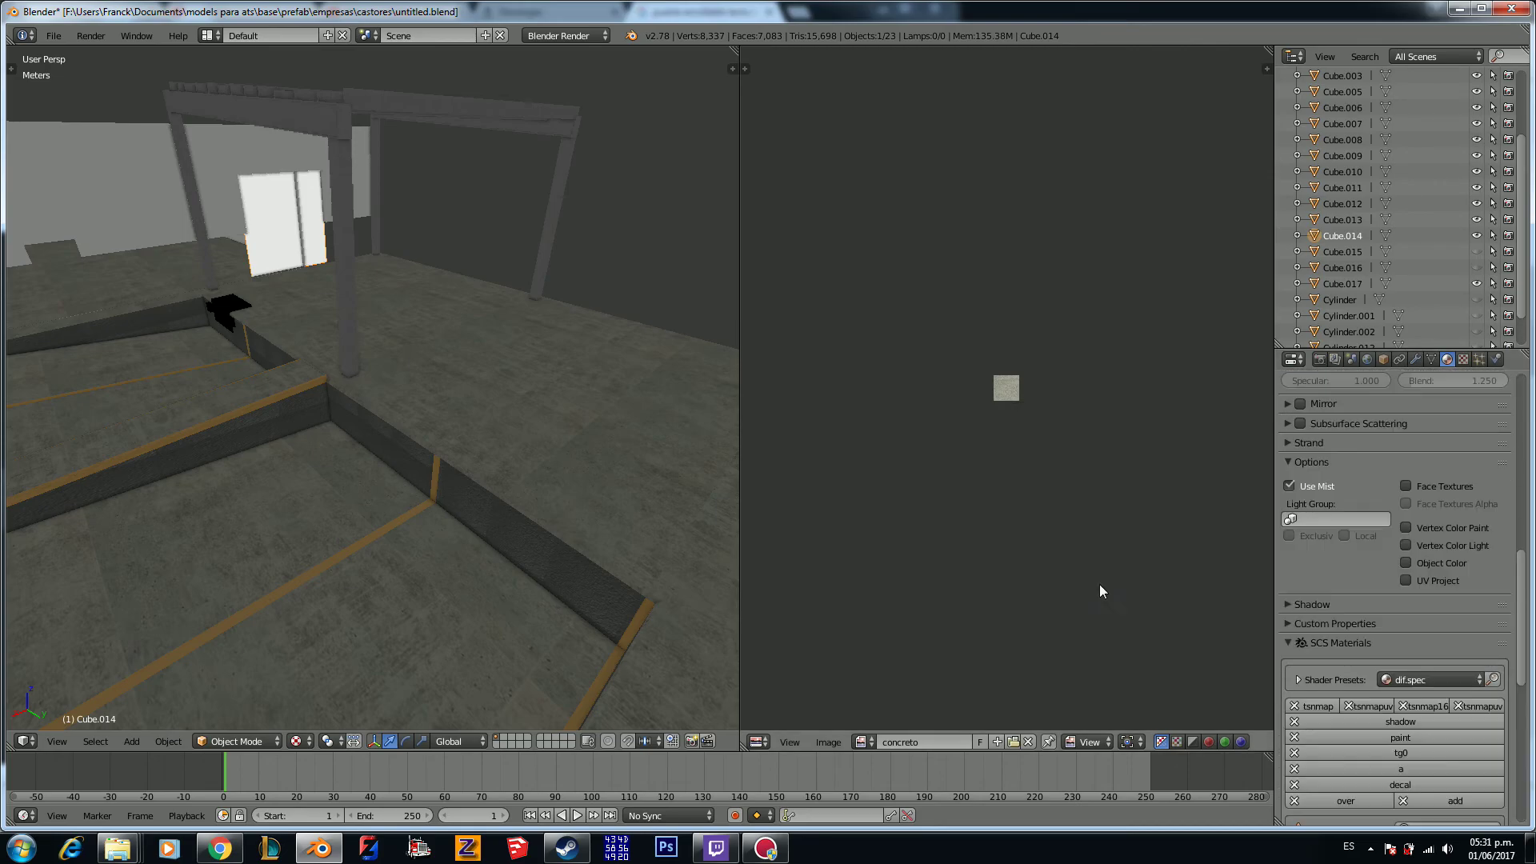
left_click(1369, 721)
scroll(1369, 725, "down", 6)
left_click(1392, 662)
scroll(1436, 714, "down", 6)
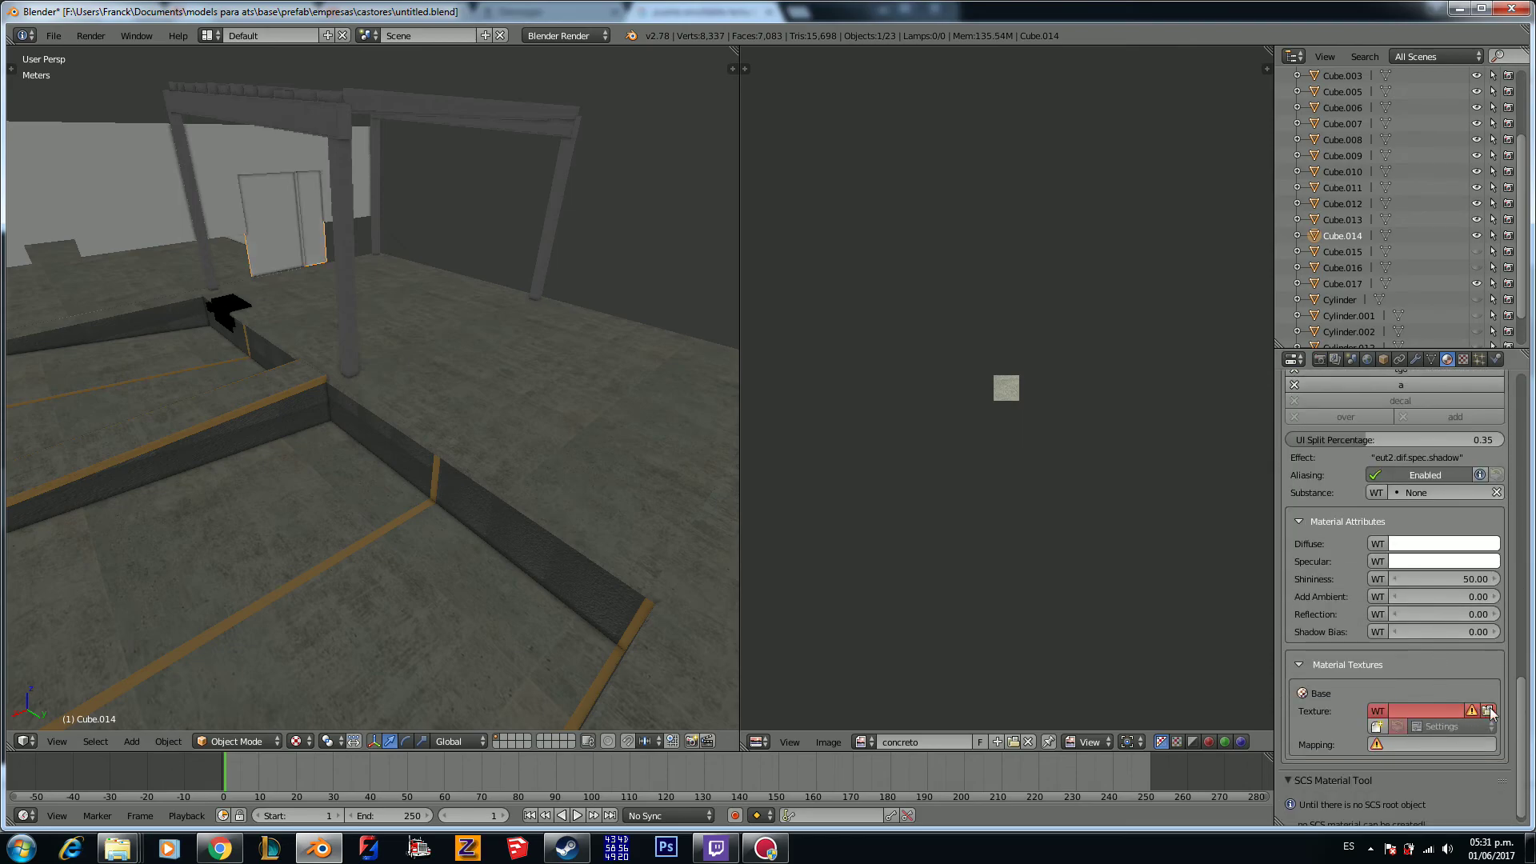
Step: Load puerta.tga from the castores folder as the base texture and create its TOBJ file
left_click(1488, 710)
left_click(52, 400)
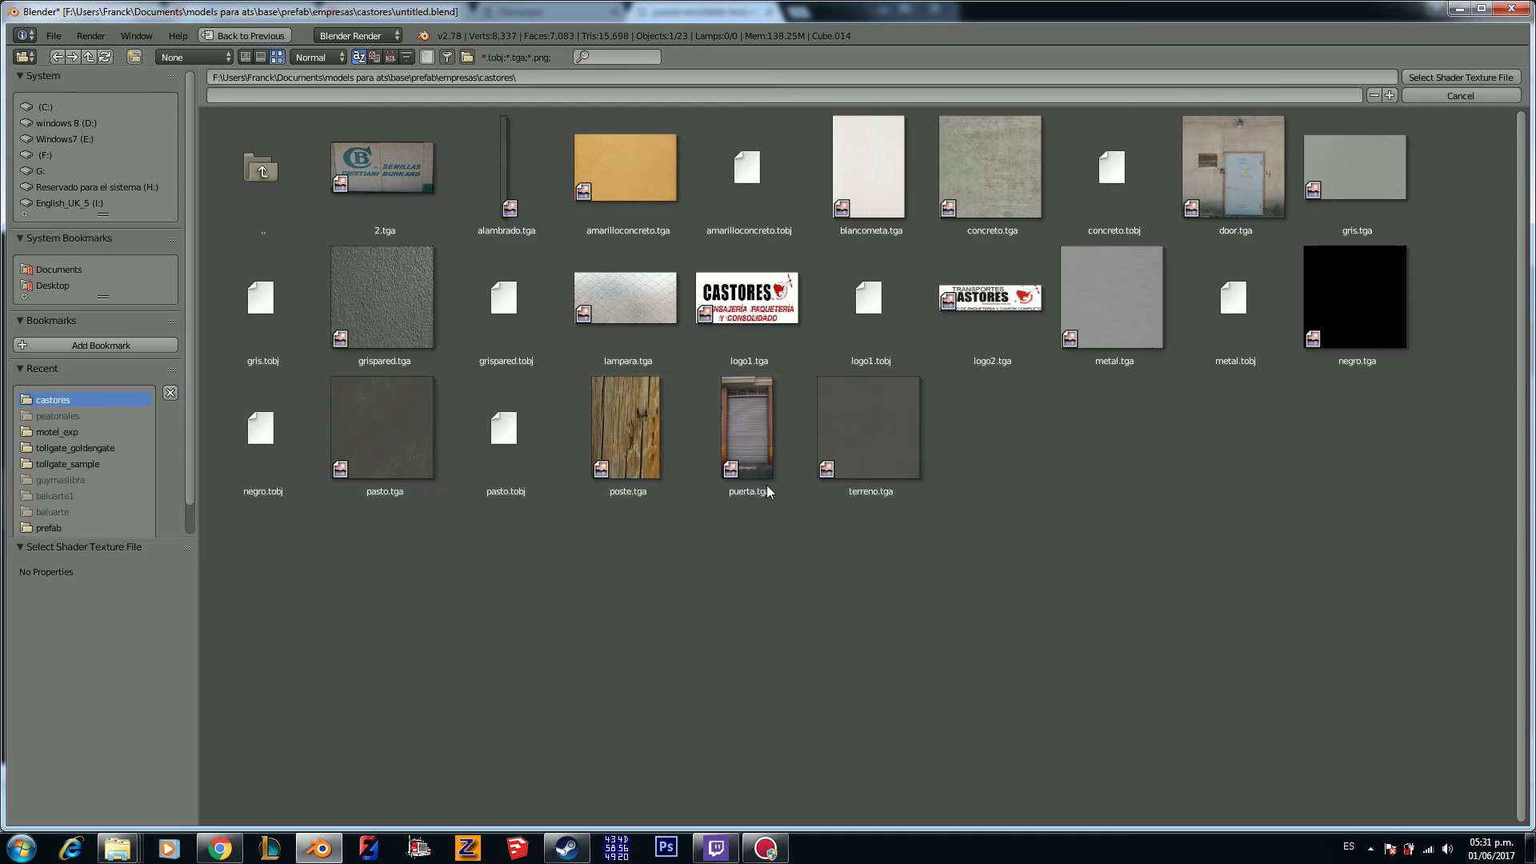
double_click(755, 403)
scroll(1478, 631, "down", 8)
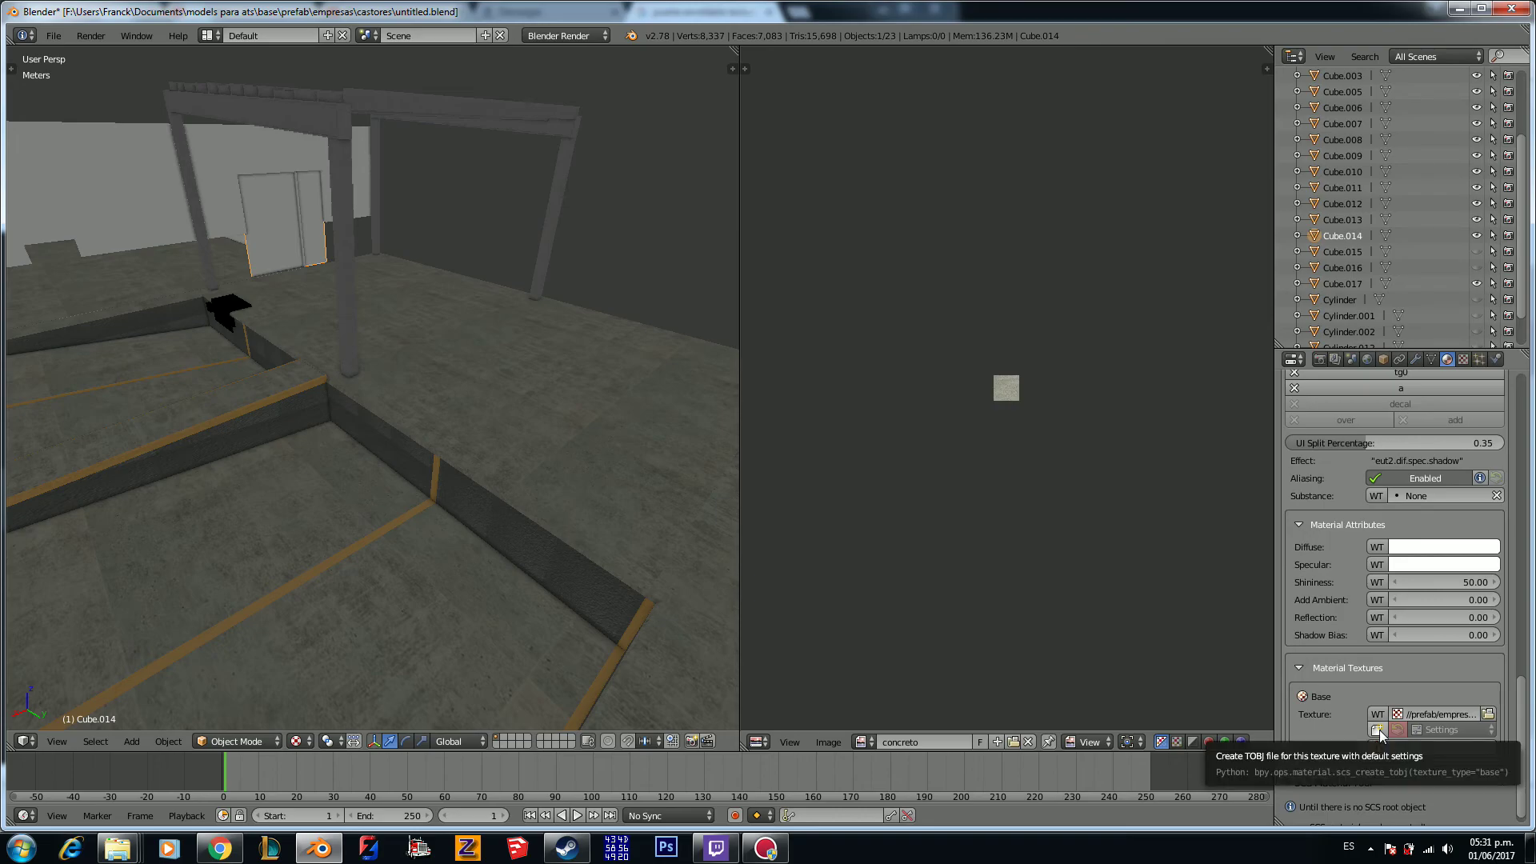
left_click(1378, 731)
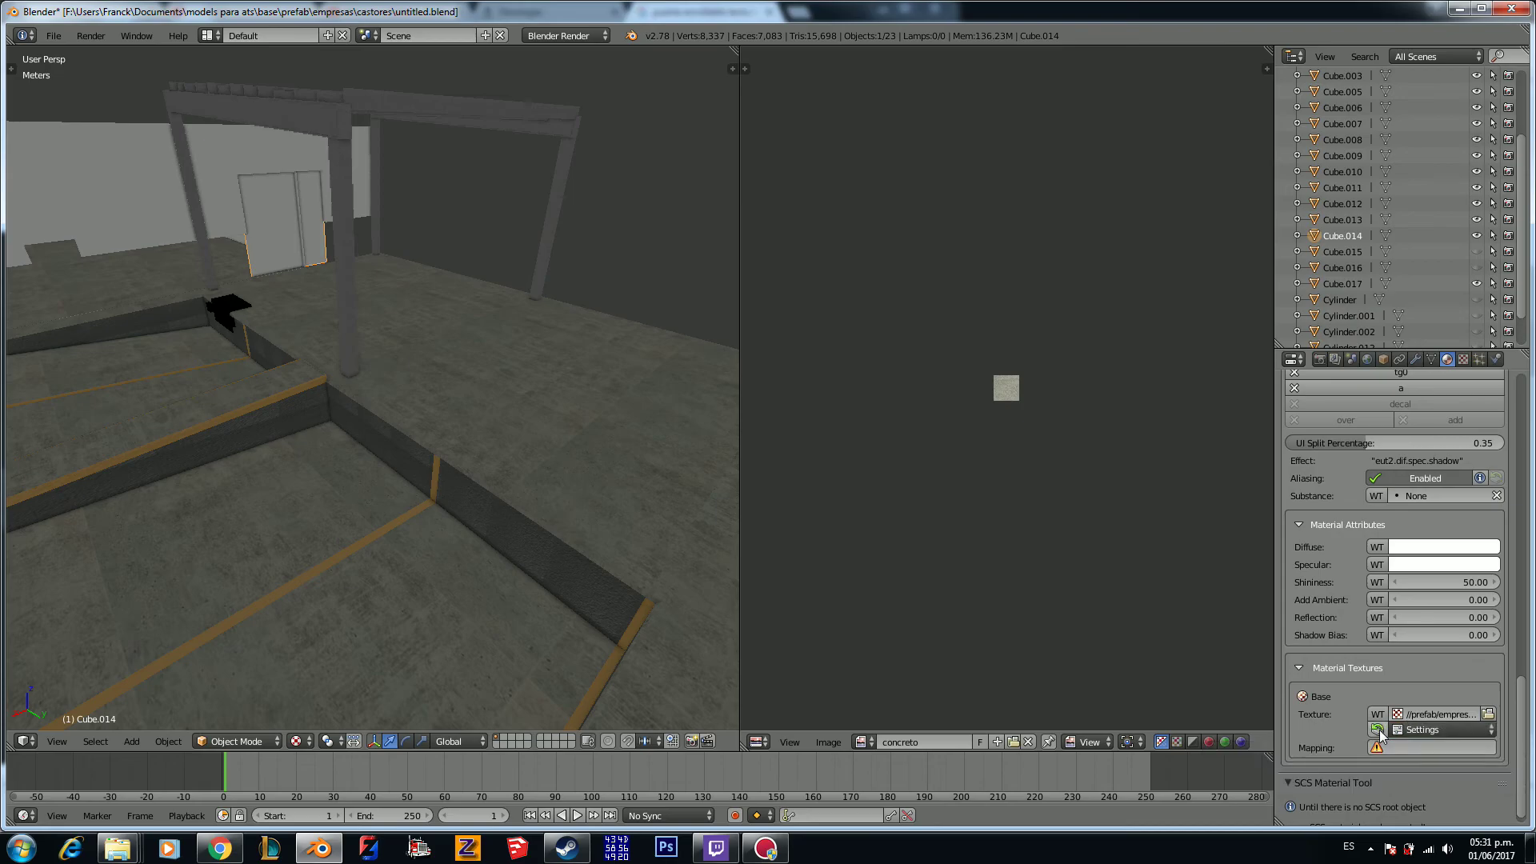
Step: Enable U Repeat and V Repeat in the base texture's TOBJ settings
left_click(1422, 730)
left_click(1428, 696)
left_click(1423, 730)
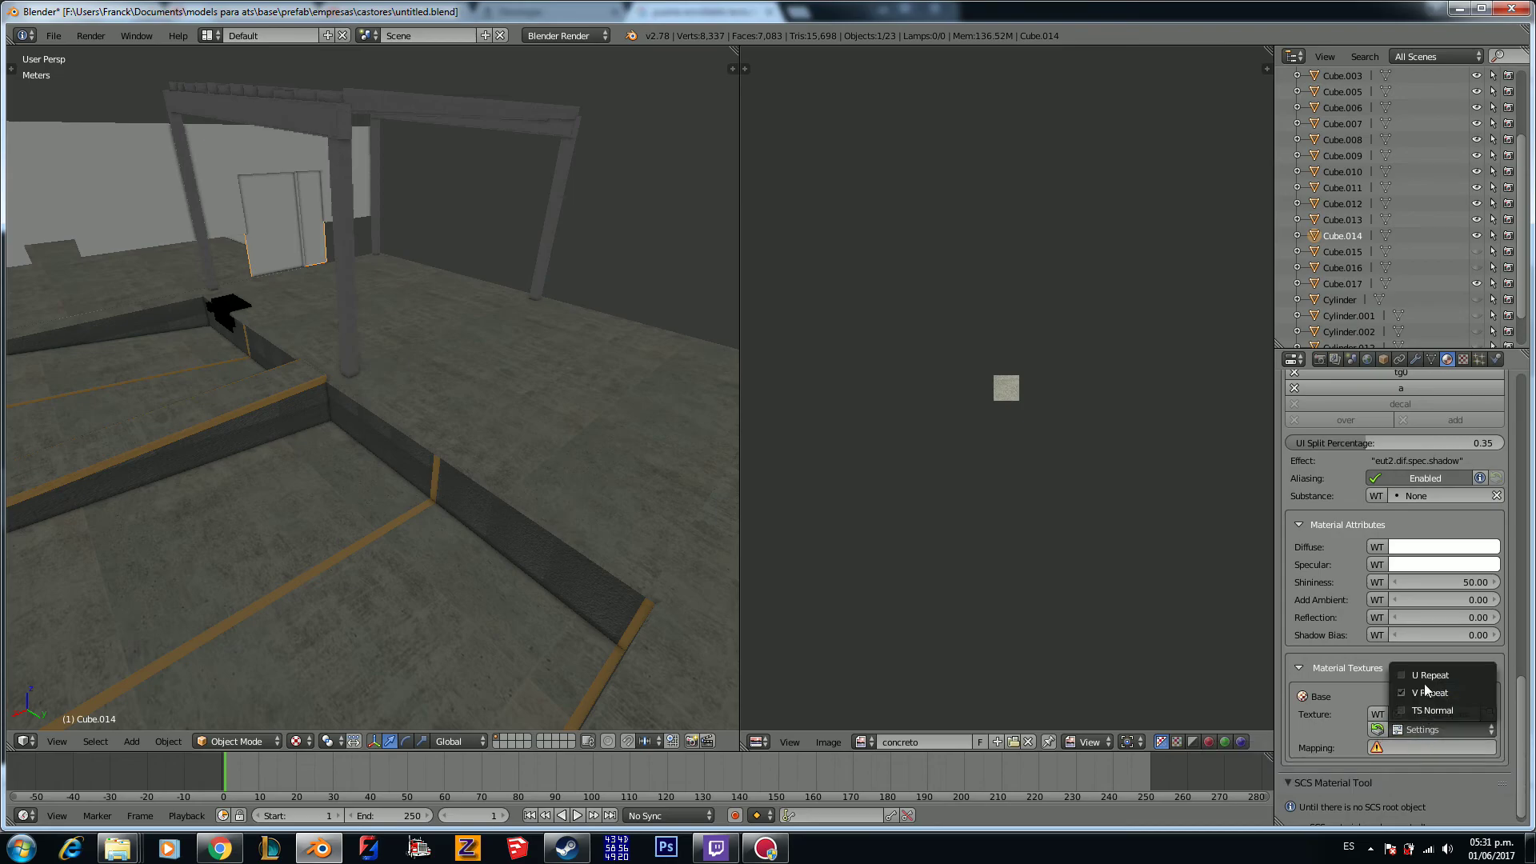
left_click(1424, 676)
Step: Enter Edit Mode on Cube.014, select all its faces and unwrap them with Smart UV Project
key("Tab")
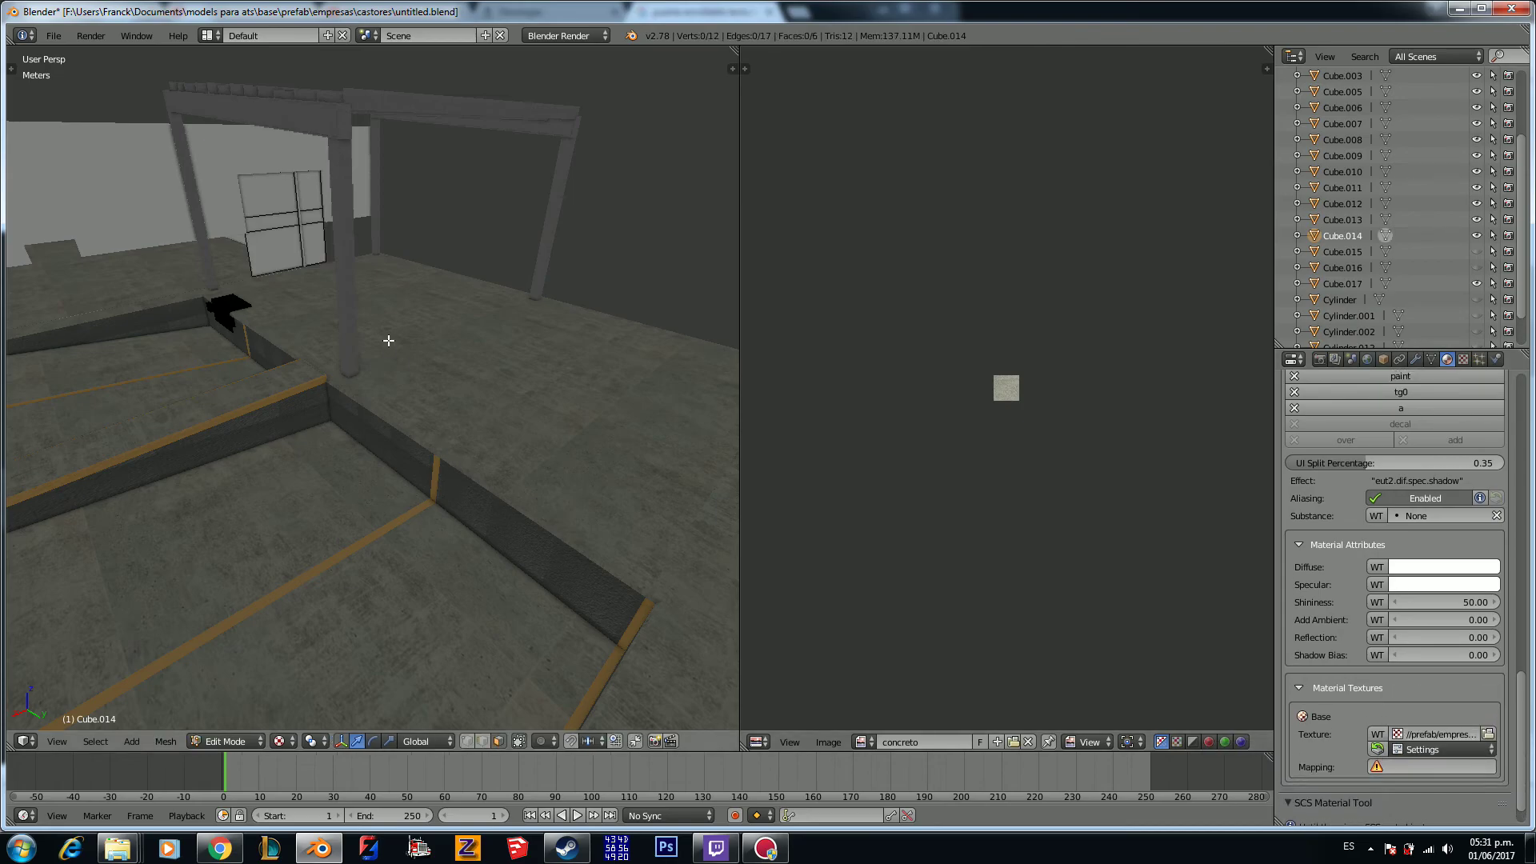
key("a")
key("u")
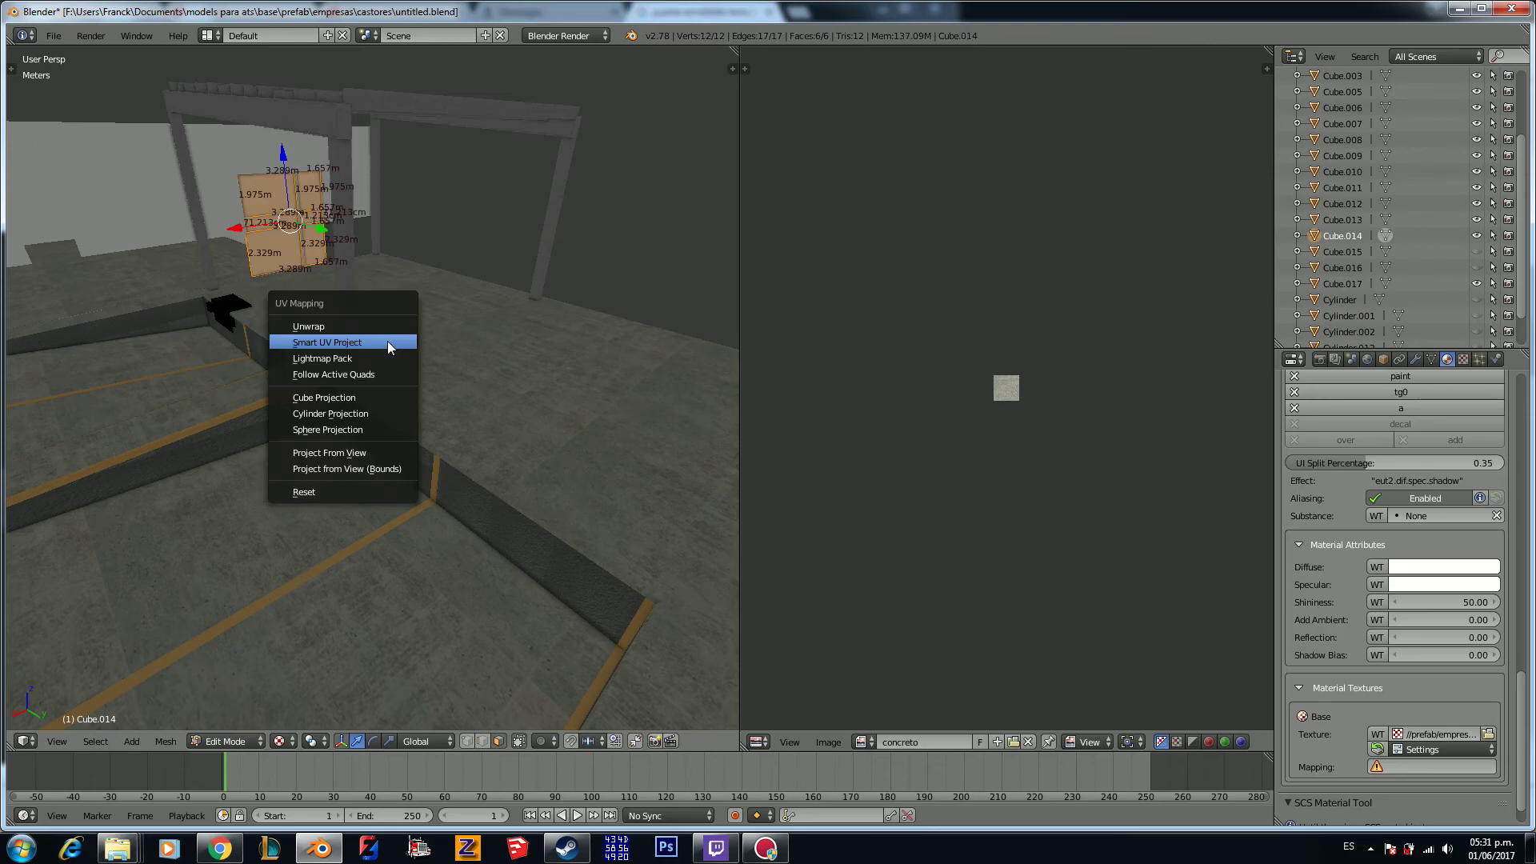
left_click(388, 341)
left_click(422, 461)
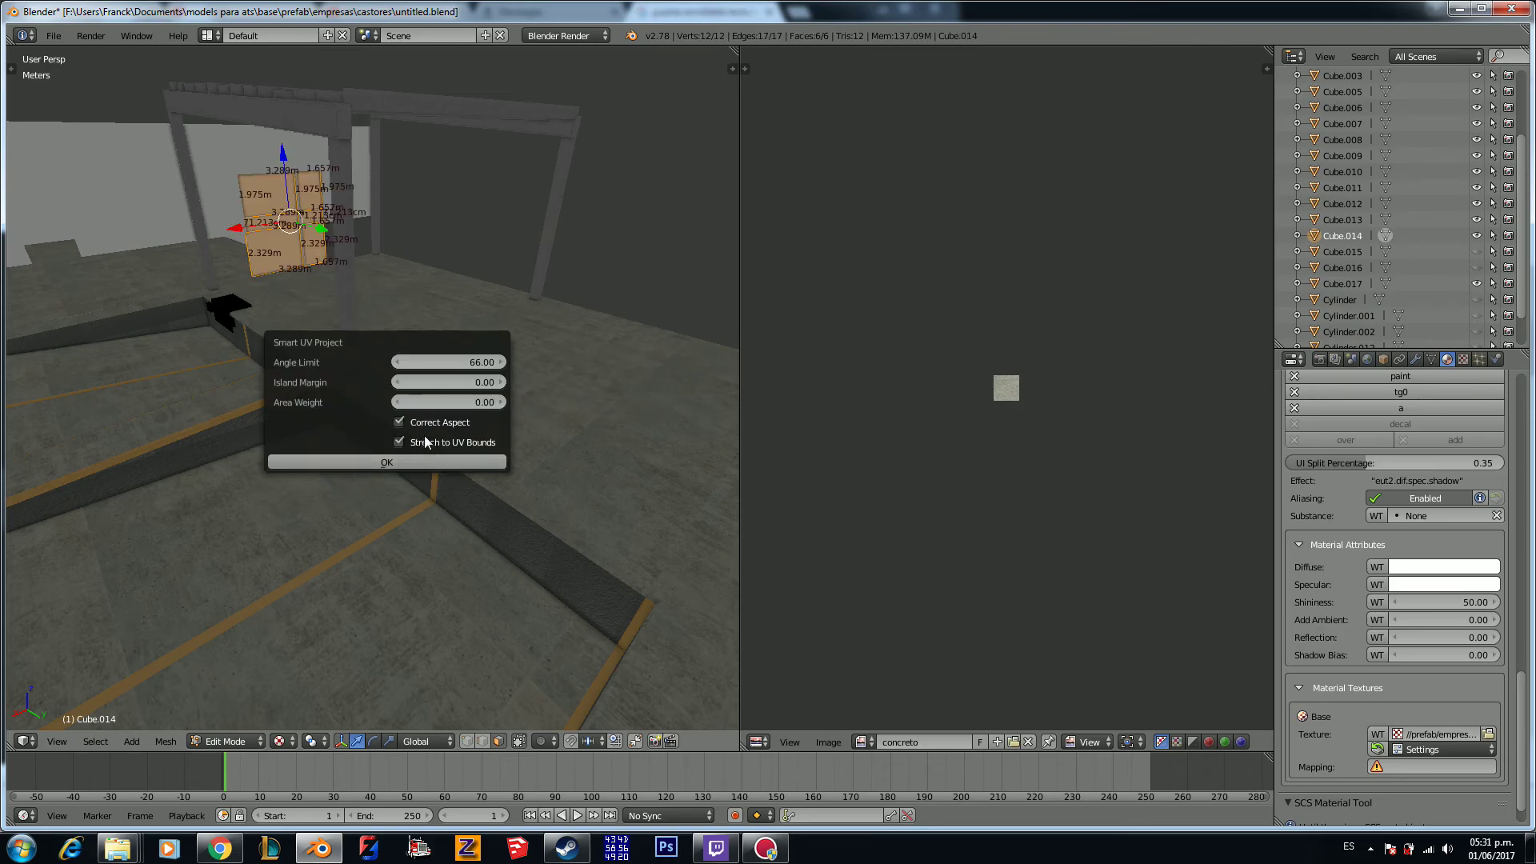
key("u")
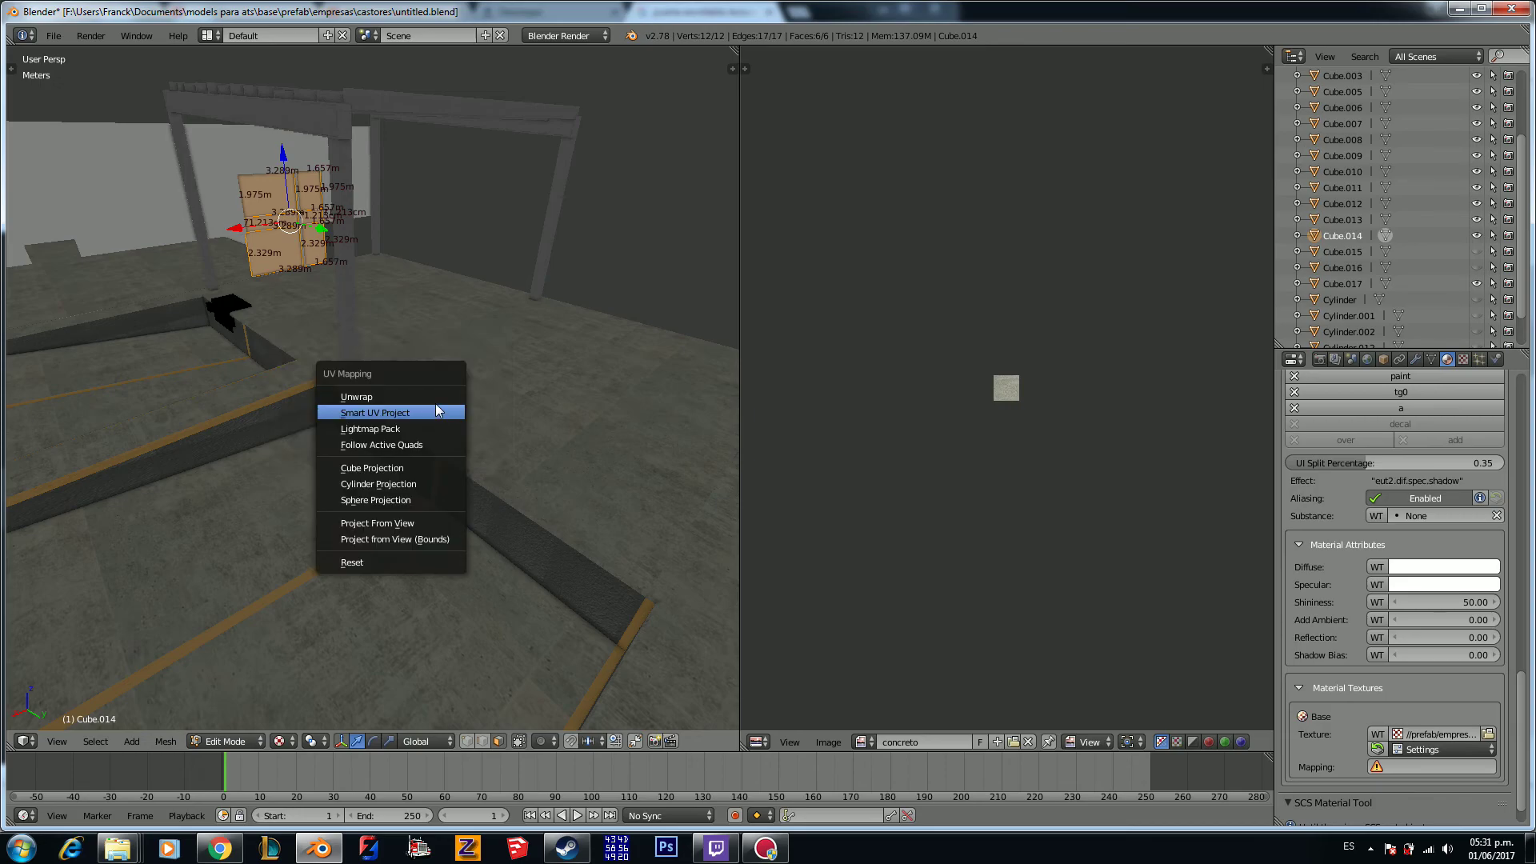
left_click(442, 395)
scroll(952, 452, "up", 6)
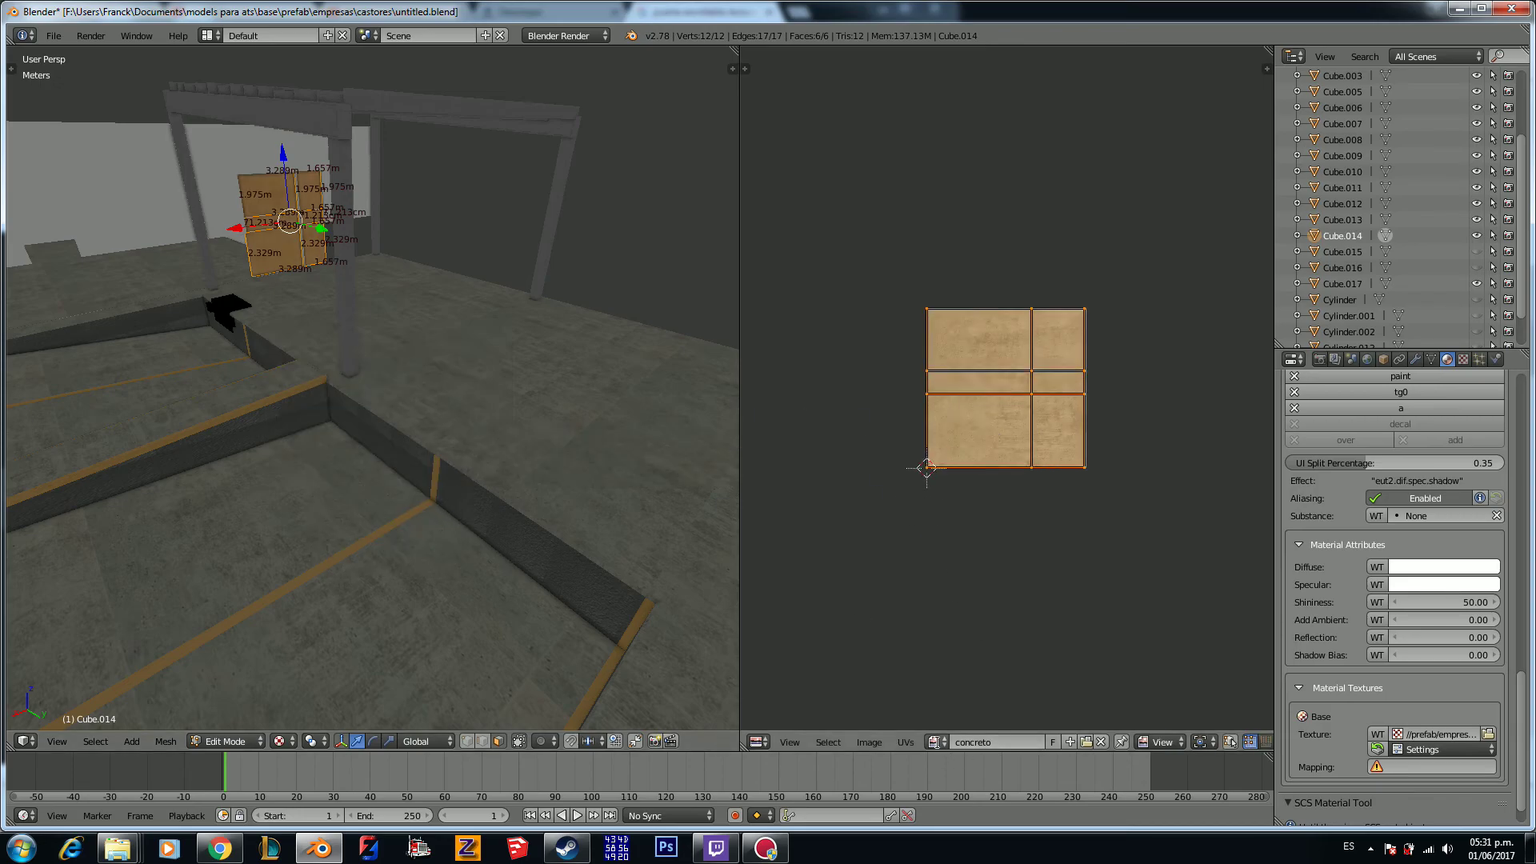
Step: Assign the puerta image to Cube.014's unwrapped faces in the UV editor
left_click(935, 742)
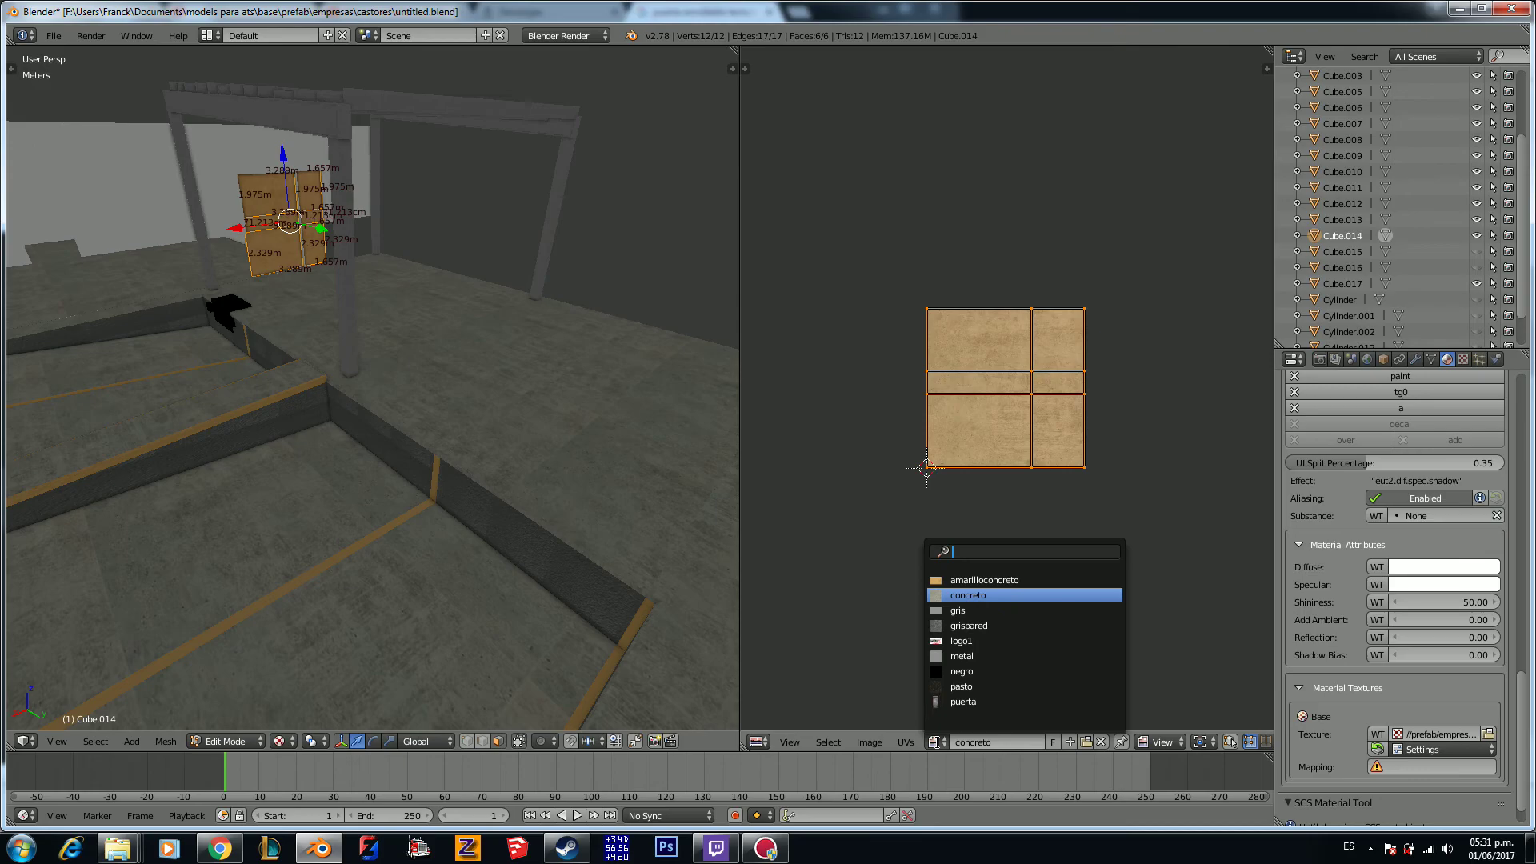
type("pe")
key("BackSpace")
key("Down")
key("Down")
key("Return")
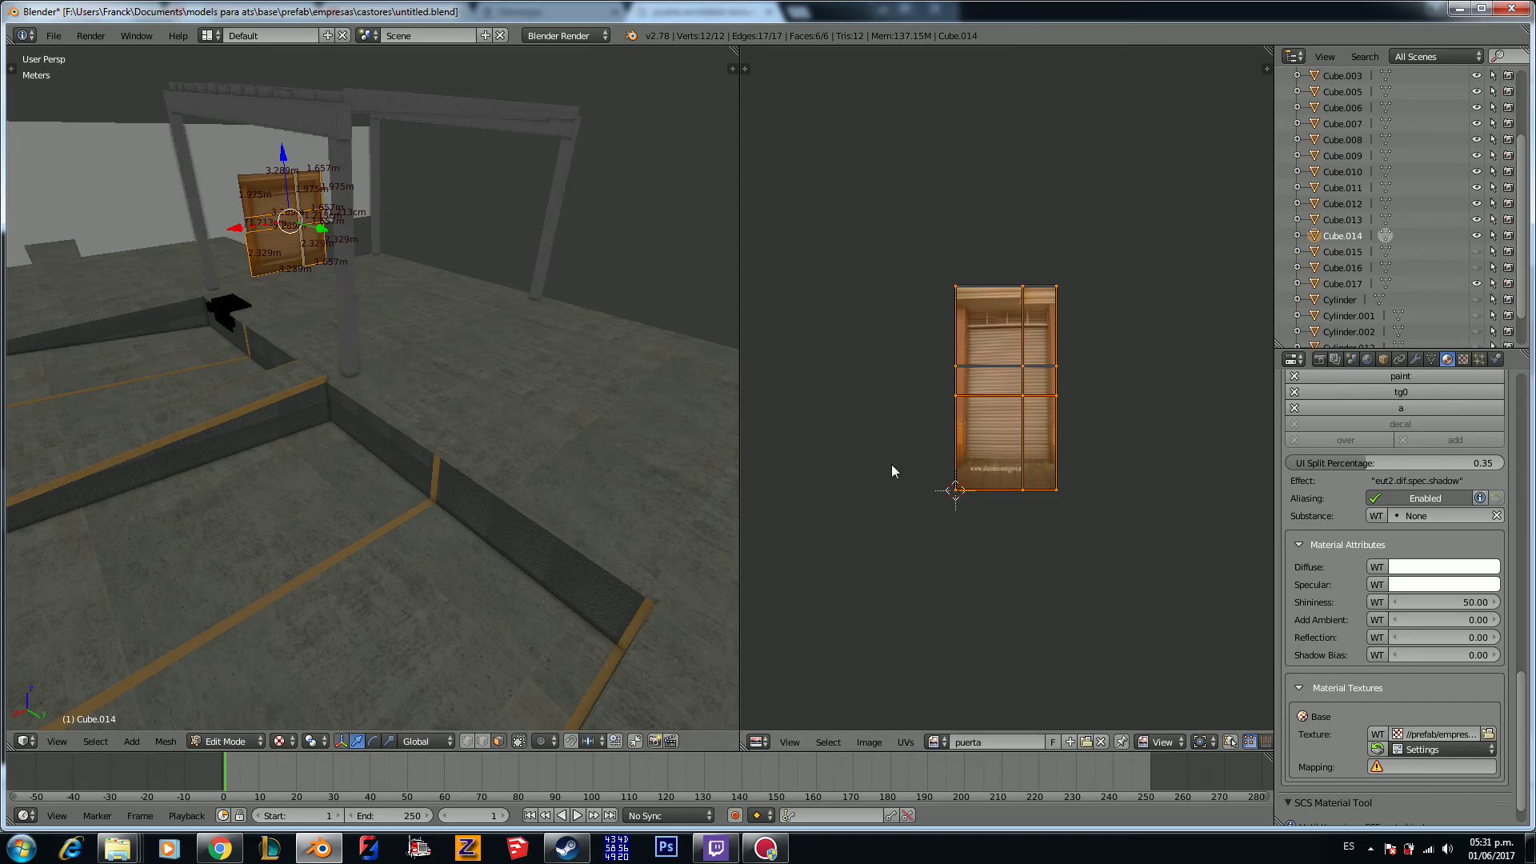
Step: Scale the door's UVs to about 0.76 so they fit the shutter area, and return to Object Mode
scroll(891, 471, "up", 2)
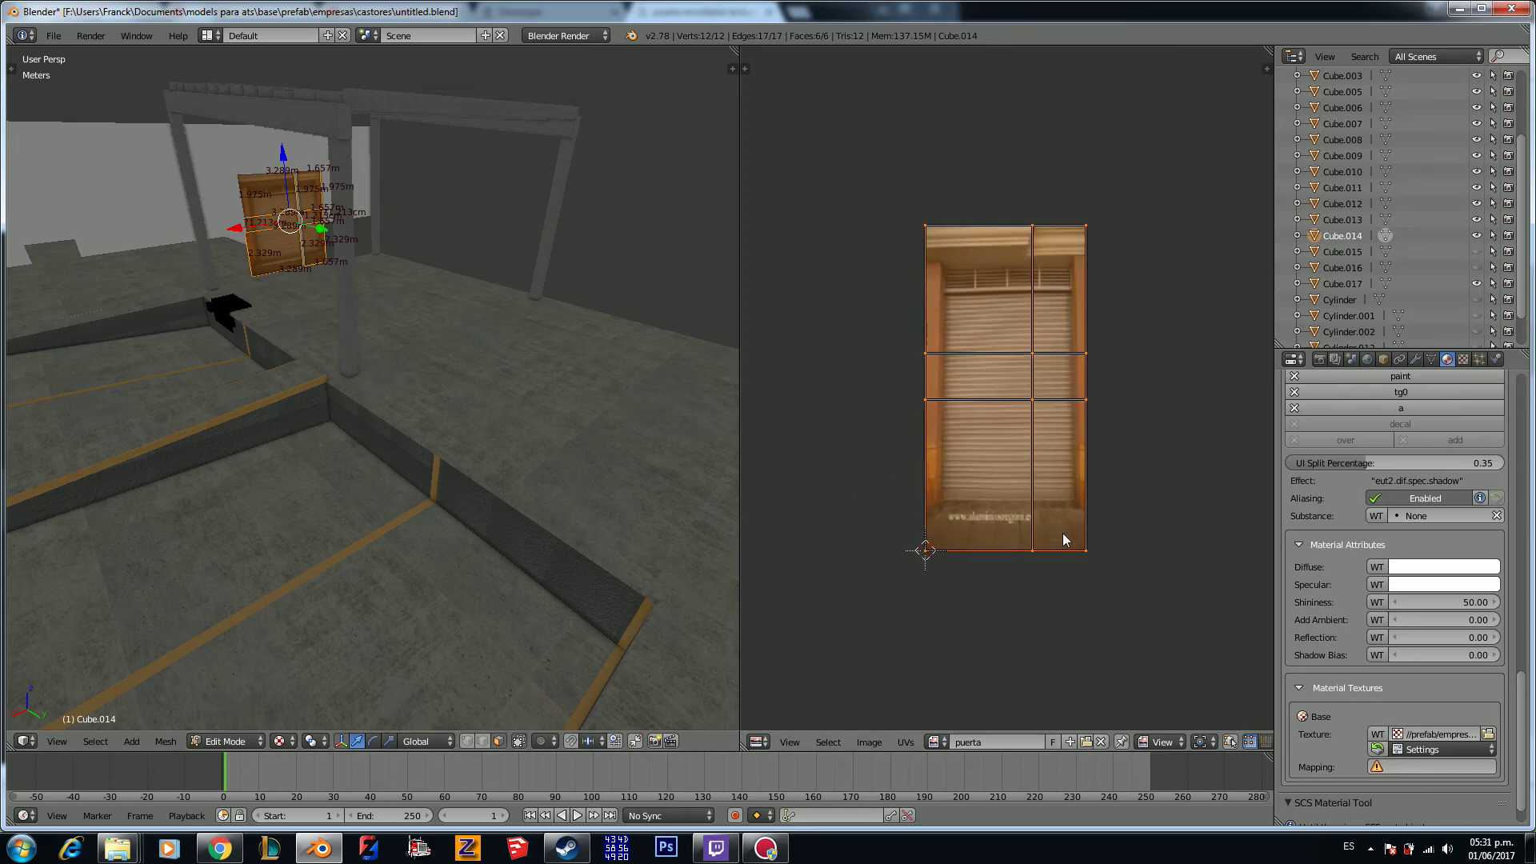
key("s")
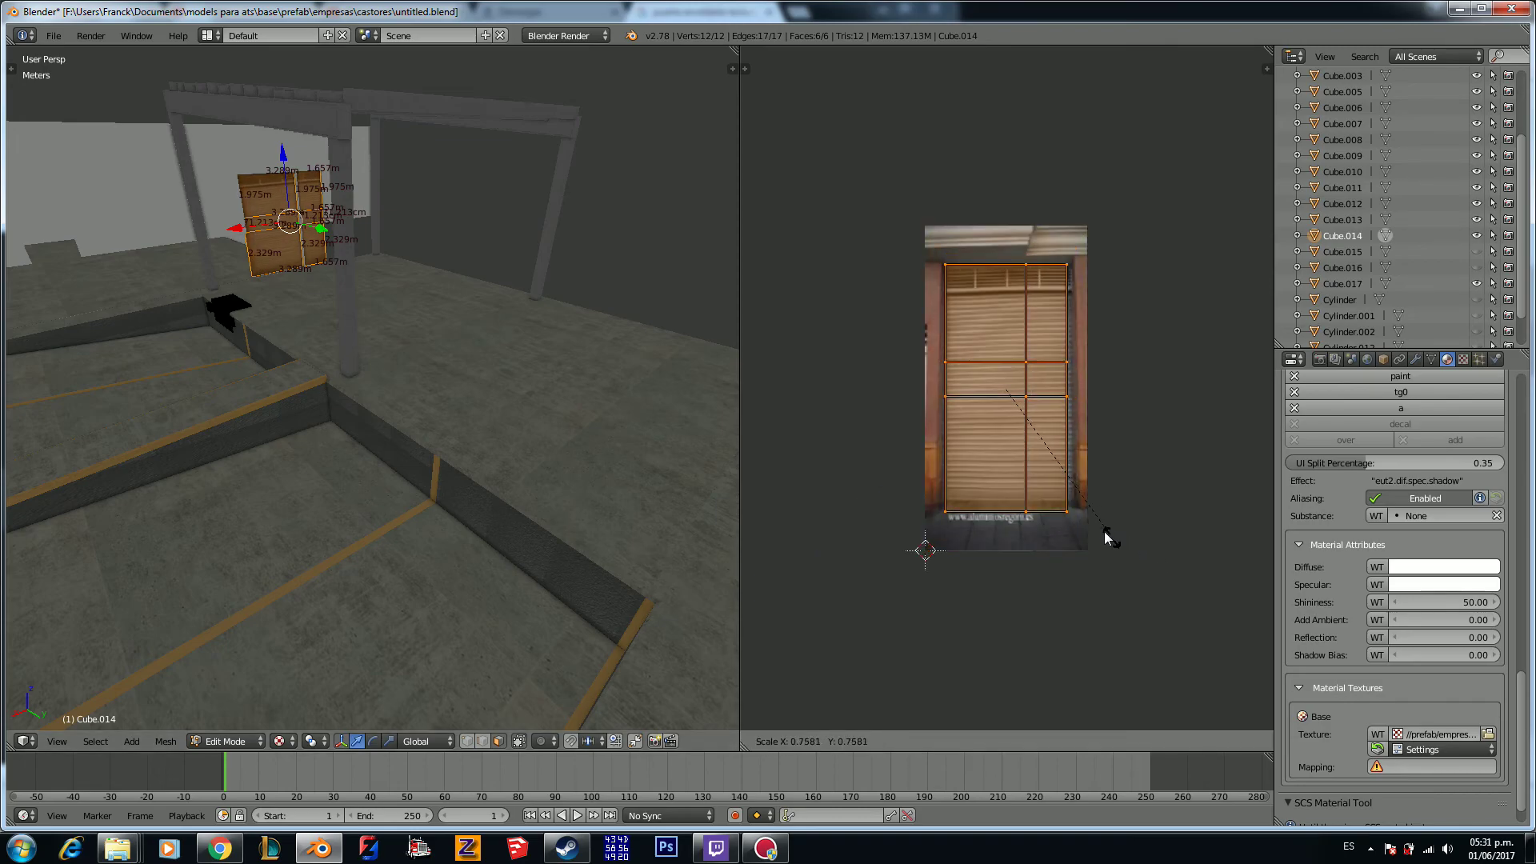
left_click(1104, 528)
key("Tab")
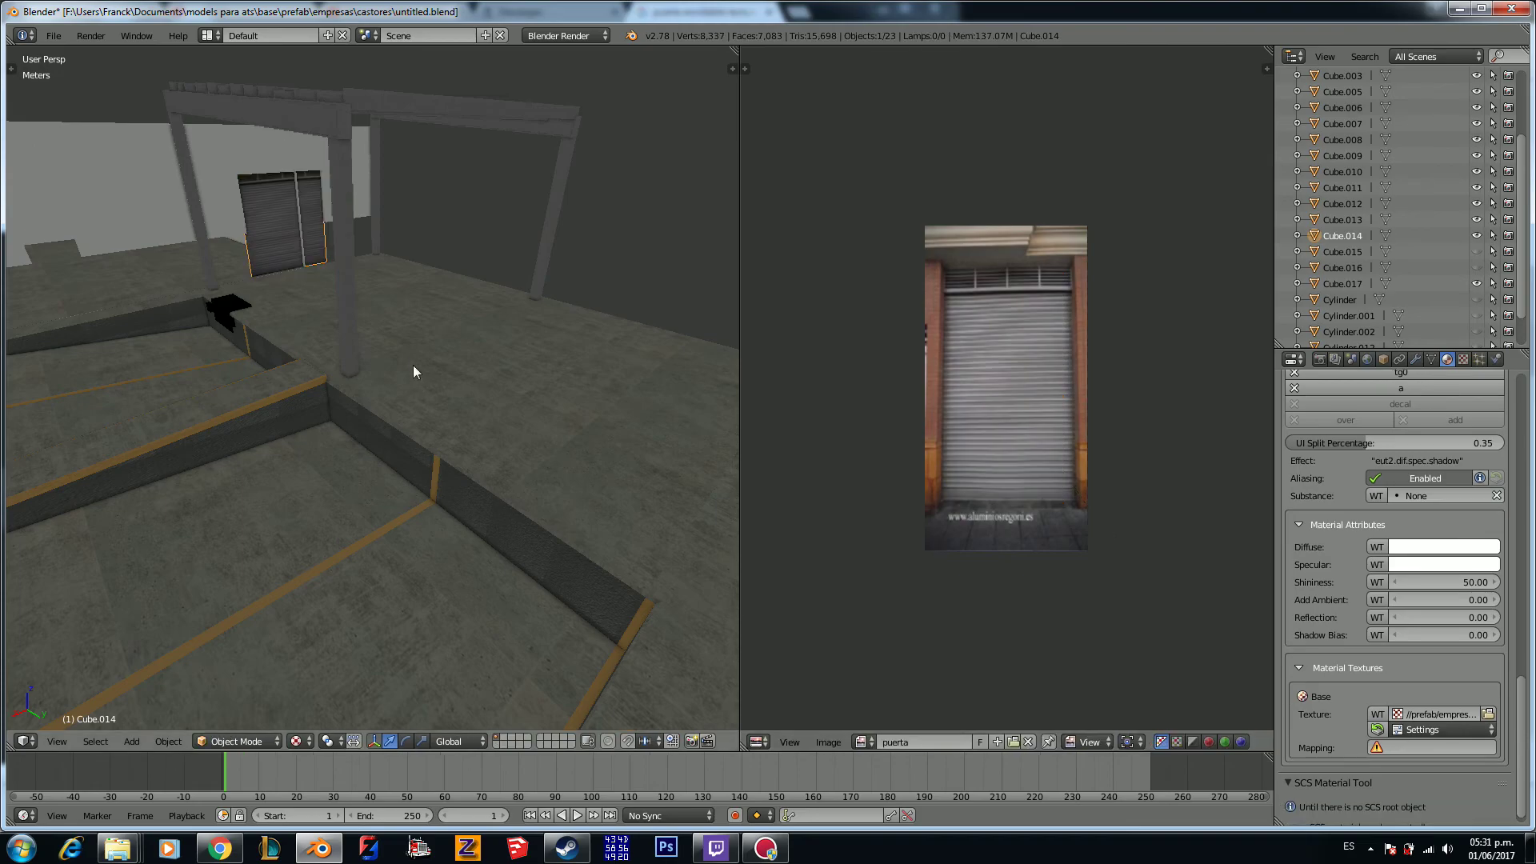
Step: Deselect all objects and set the puerta base texture's mapping to UVMap
scroll(412, 360, "up", 4)
middle_click_drag(433, 368, 482, 377)
key("a")
scroll(439, 371, "down", 5)
scroll(484, 382, "down", 2)
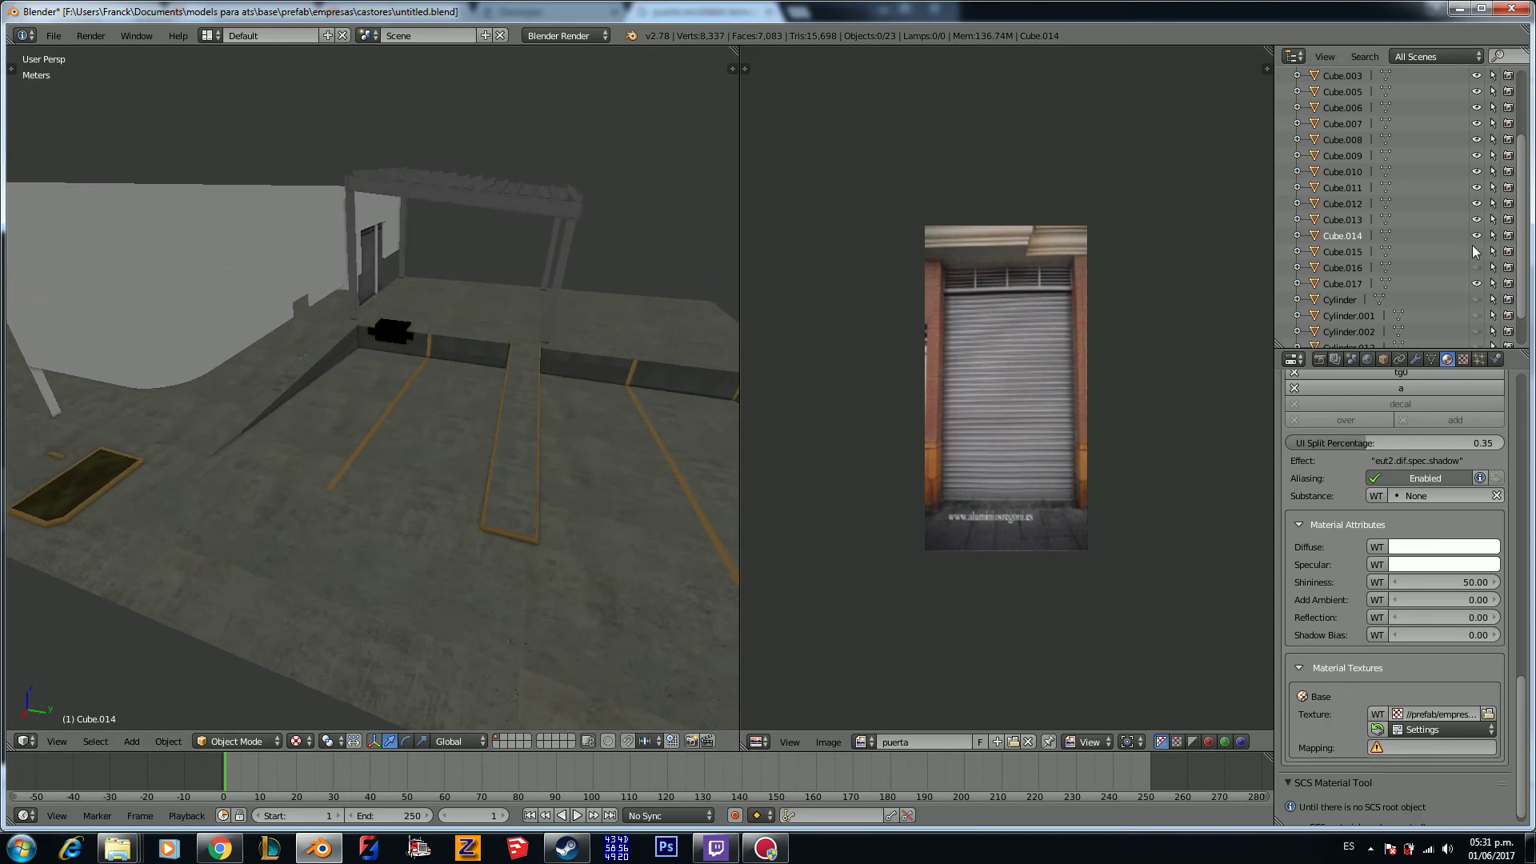
left_click(1432, 747)
left_click(1432, 586)
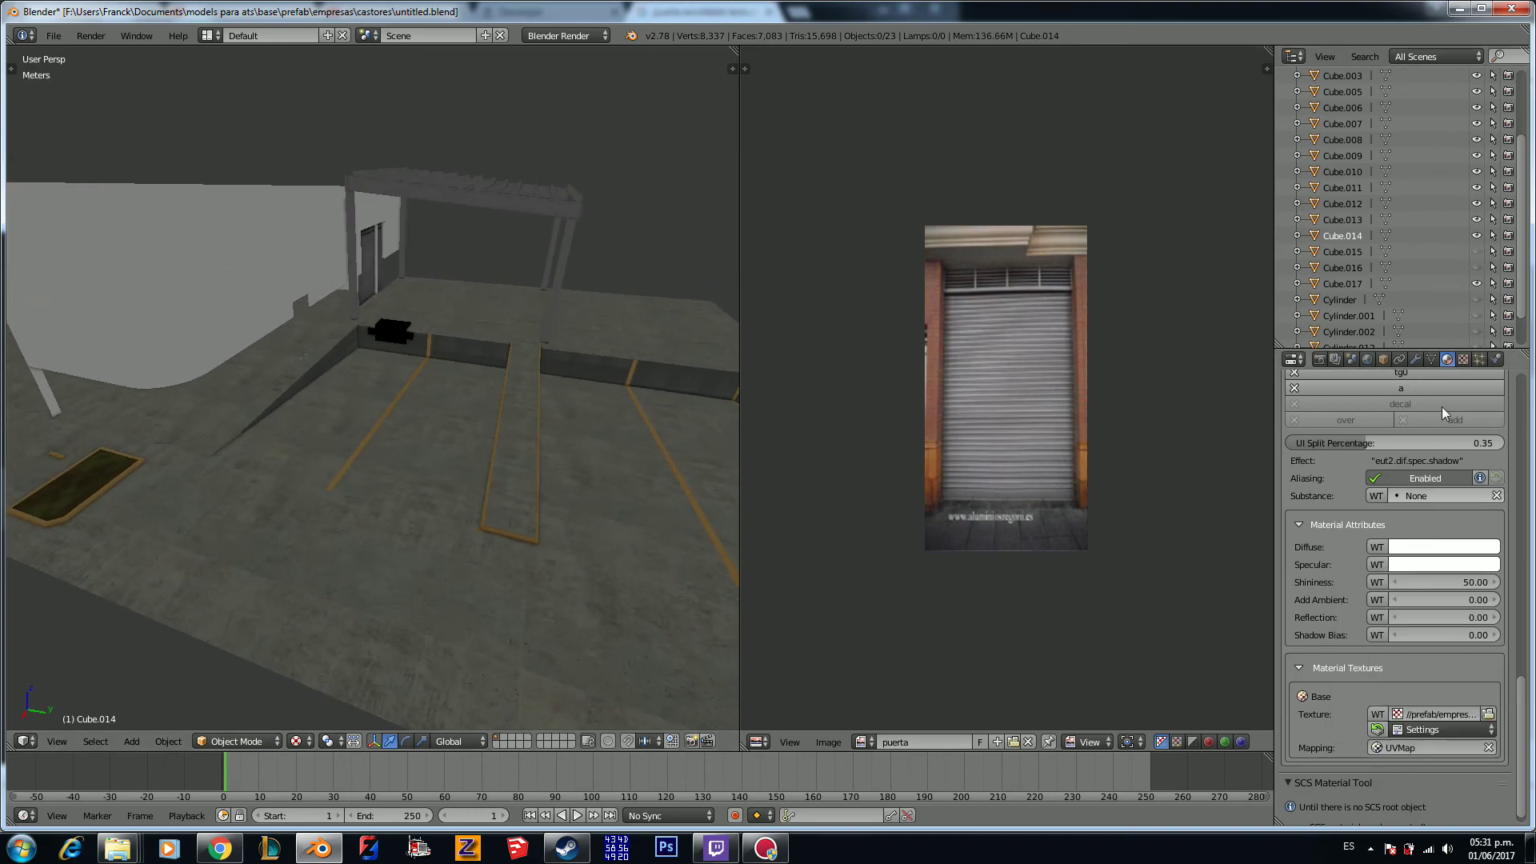
Step: Unhide and select Cube.015, and give it a new material named puerta
left_click(1476, 251)
left_click(1357, 254)
middle_click_drag(720, 420, 552, 413)
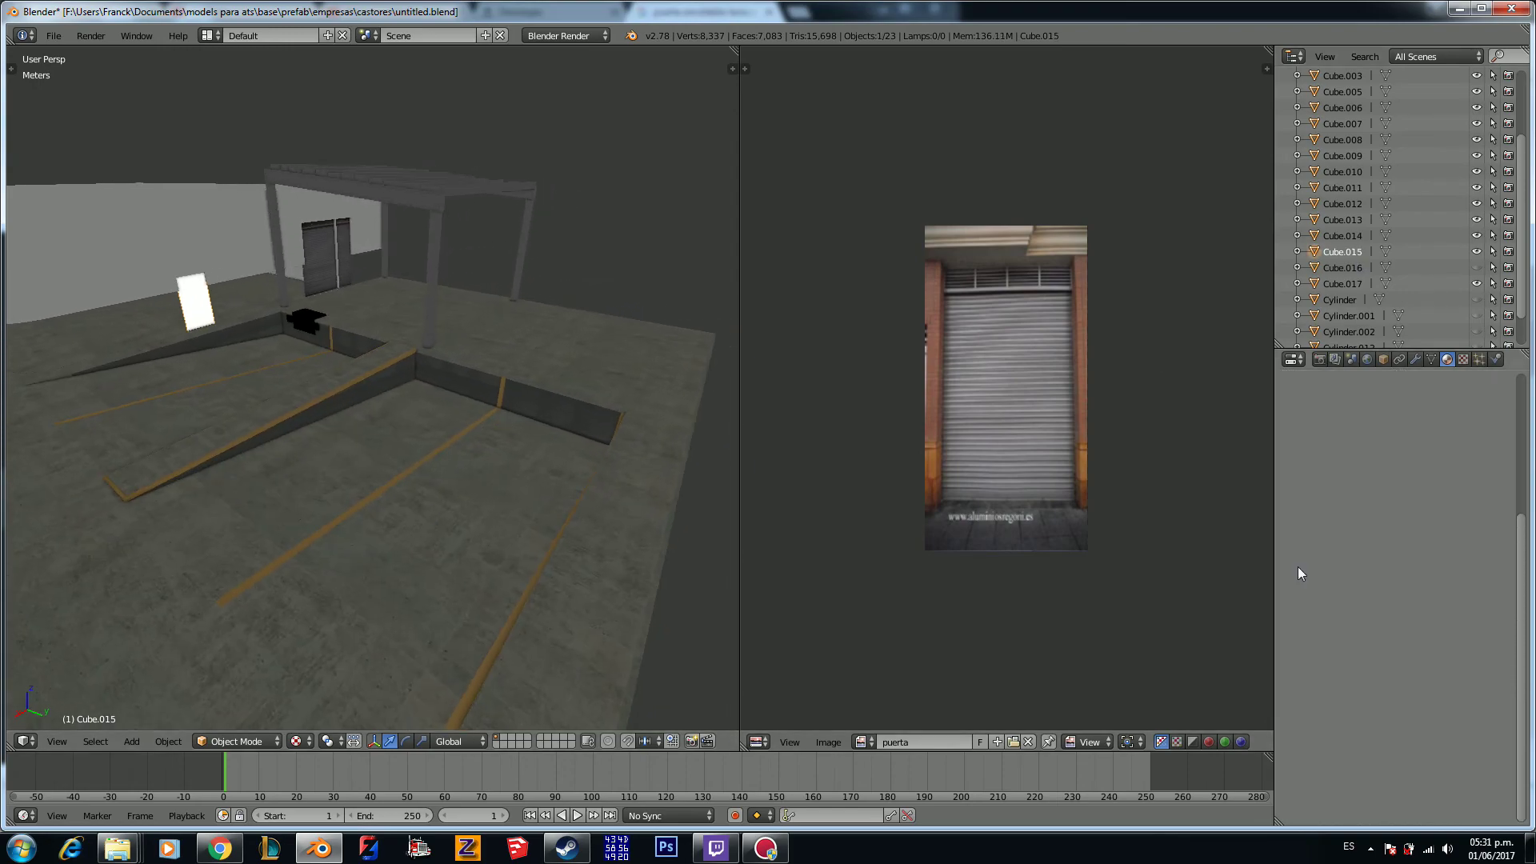
left_click(1327, 466)
left_click(1328, 467)
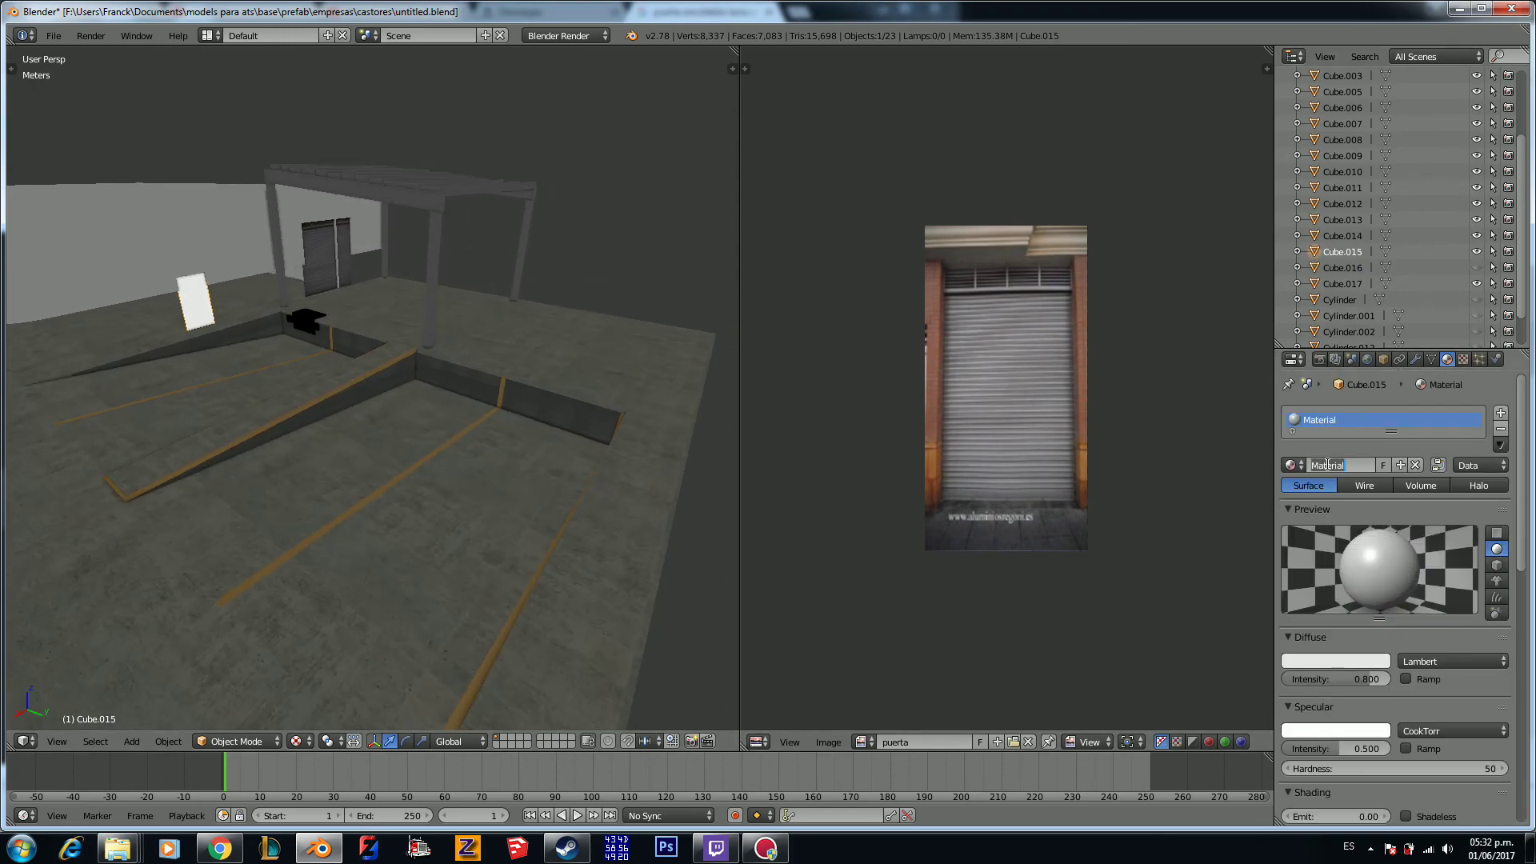
type("puerta")
key("Return")
scroll(1328, 587, "down", 14)
scroll(1385, 763, "down", 3)
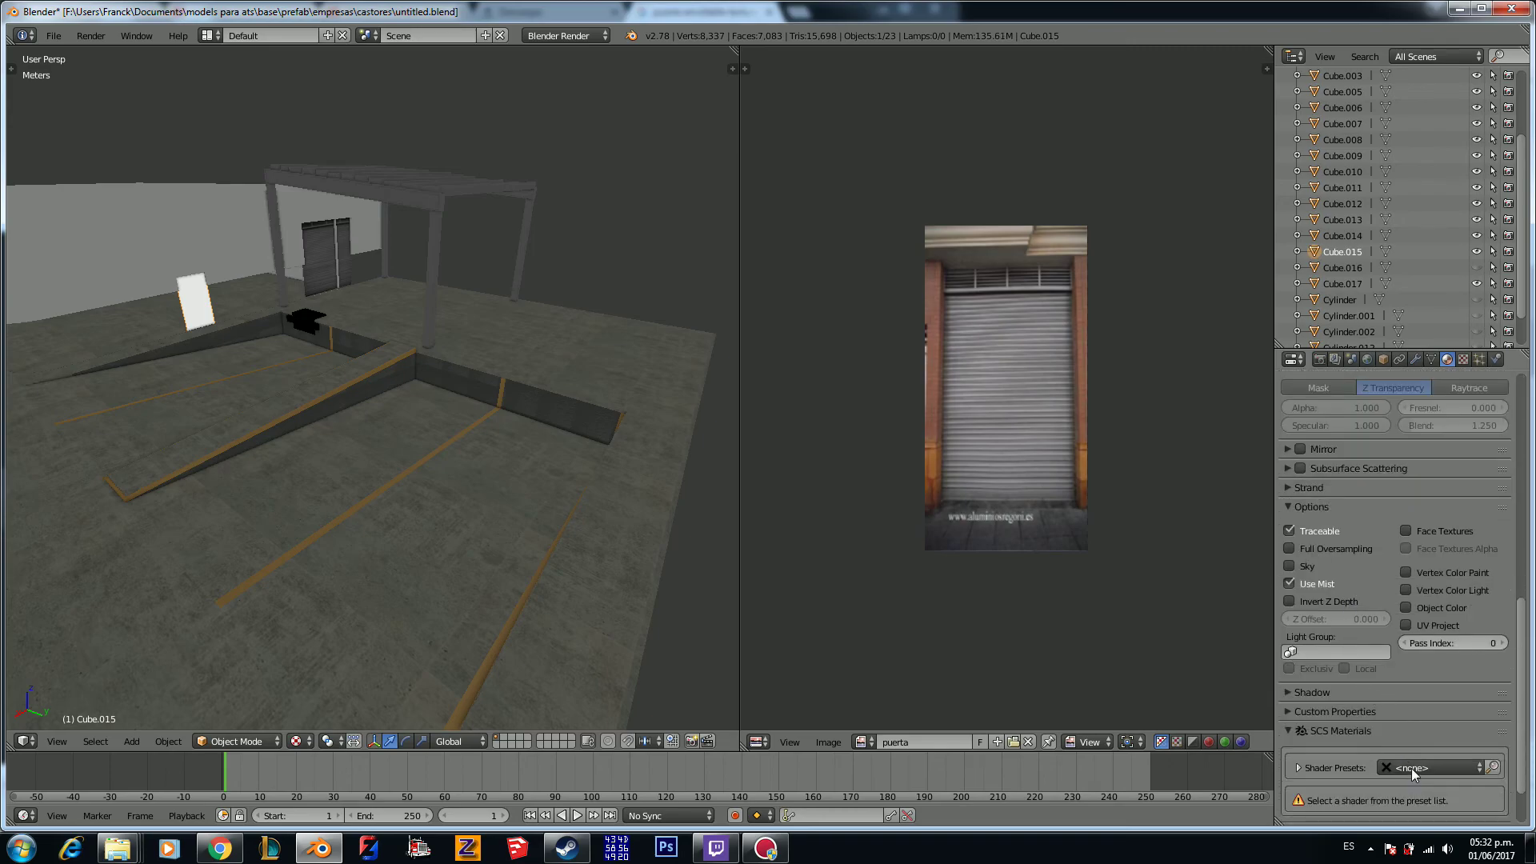
Step: Apply the dif.spec shader preset with the shadow flavor to Cube.015's material and add the missing vertex colors
left_click(1411, 767)
left_click(1123, 593)
scroll(1323, 701, "down", 3)
left_click(1384, 690)
scroll(1386, 736, "down", 2)
left_click(1376, 752)
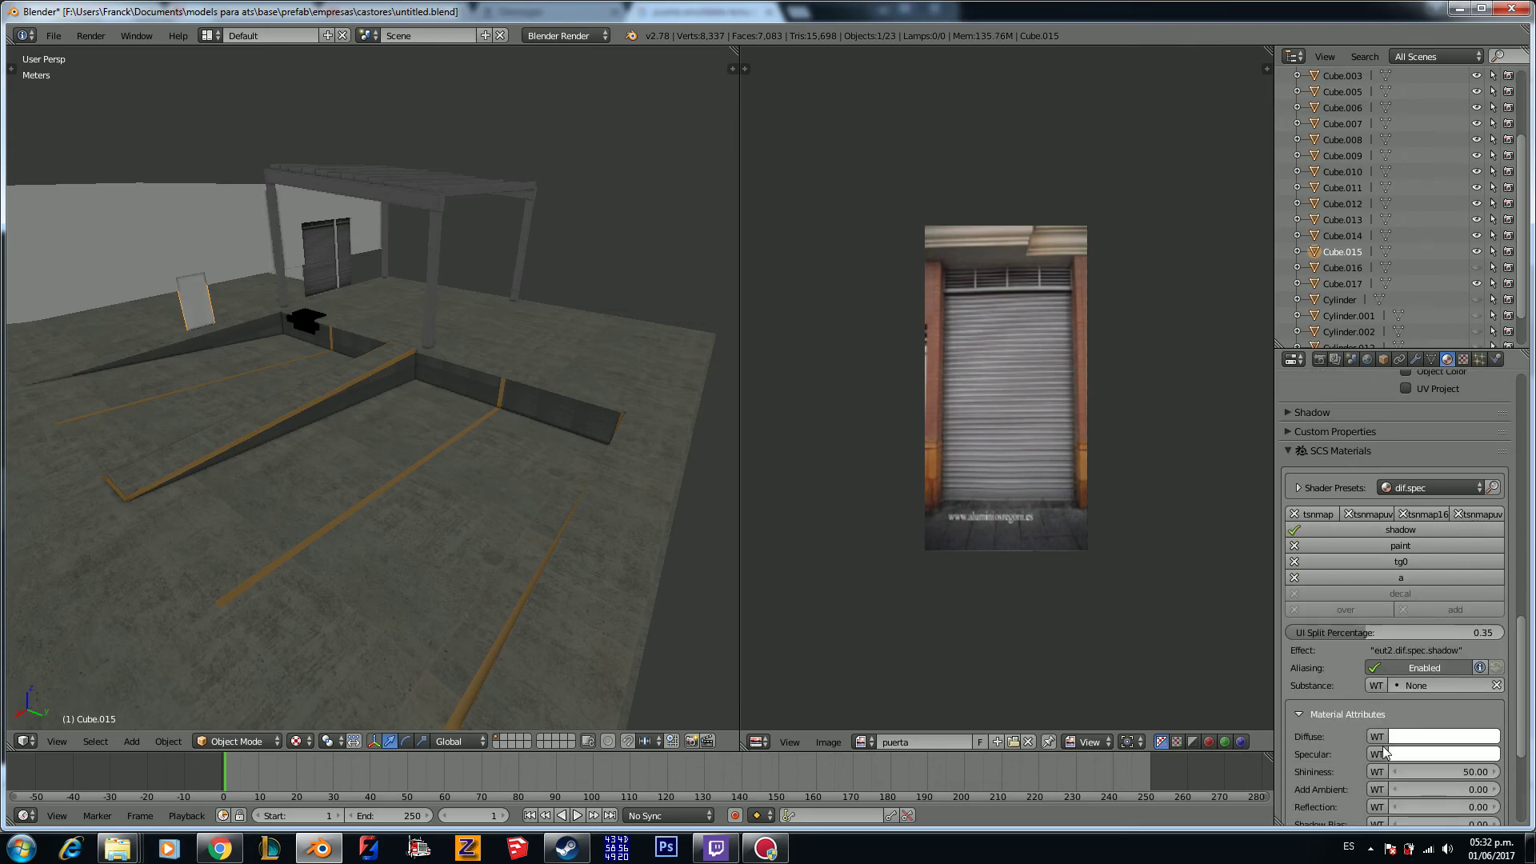
scroll(1382, 745, "down", 8)
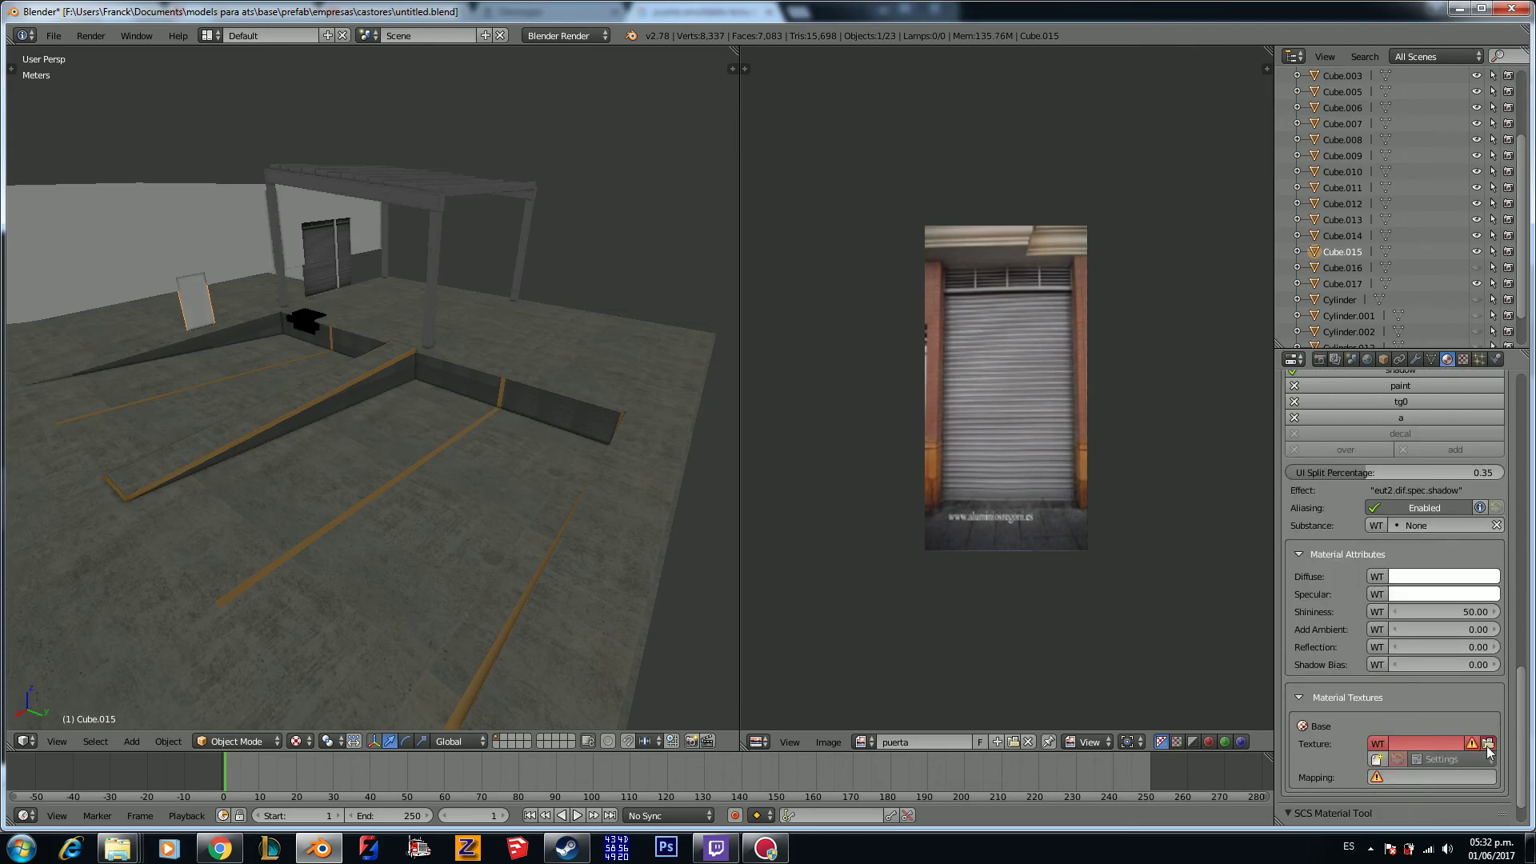
Step: Load door.tga as the base texture of Cube.015's material and set its U and V repeat options
left_click(1487, 747)
left_click(79, 400)
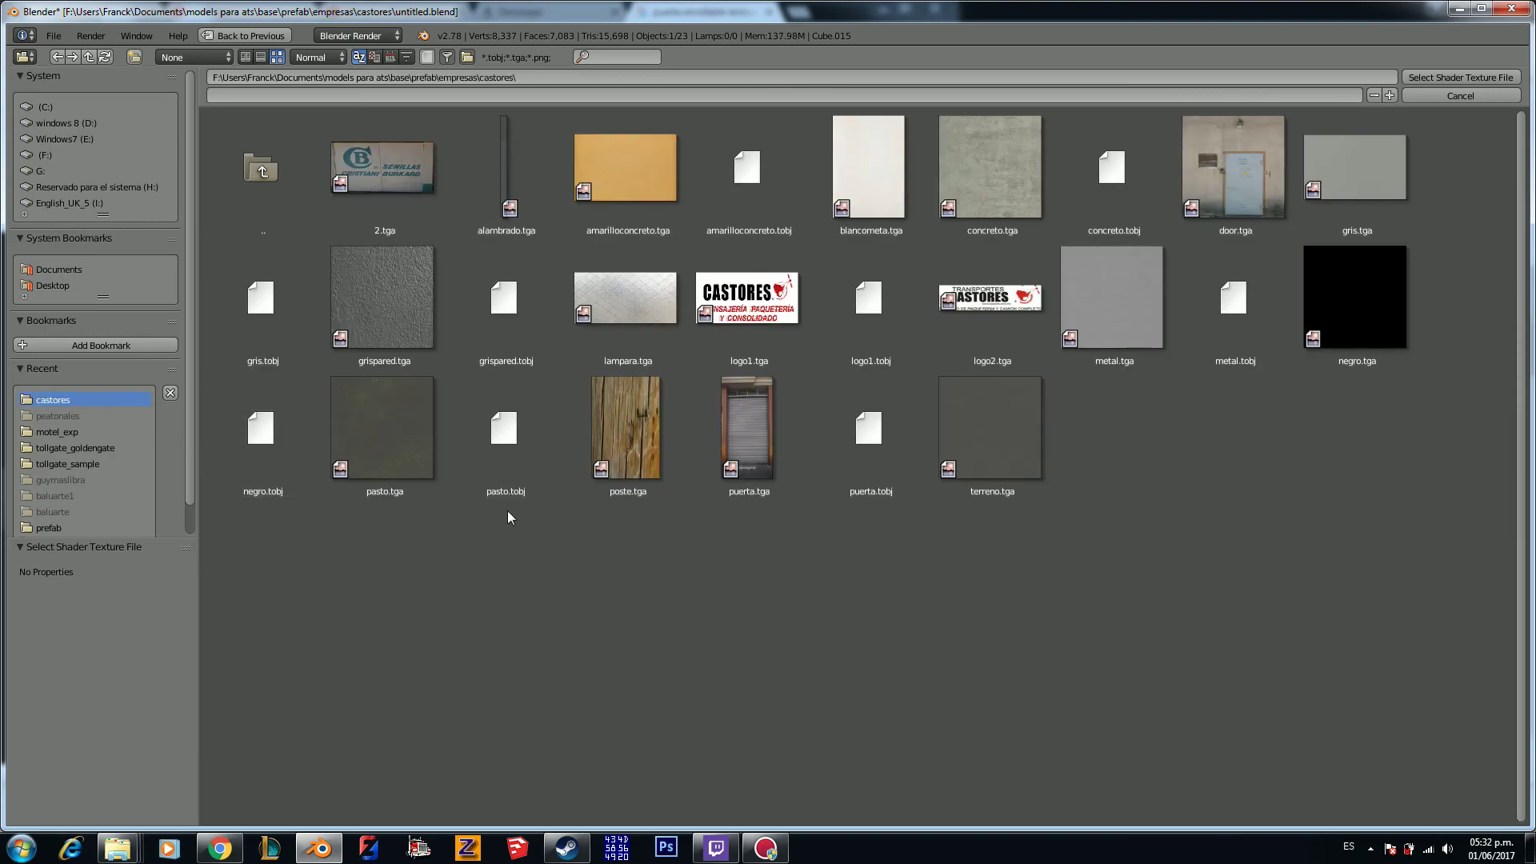
double_click(1238, 202)
scroll(1430, 651, "down", 9)
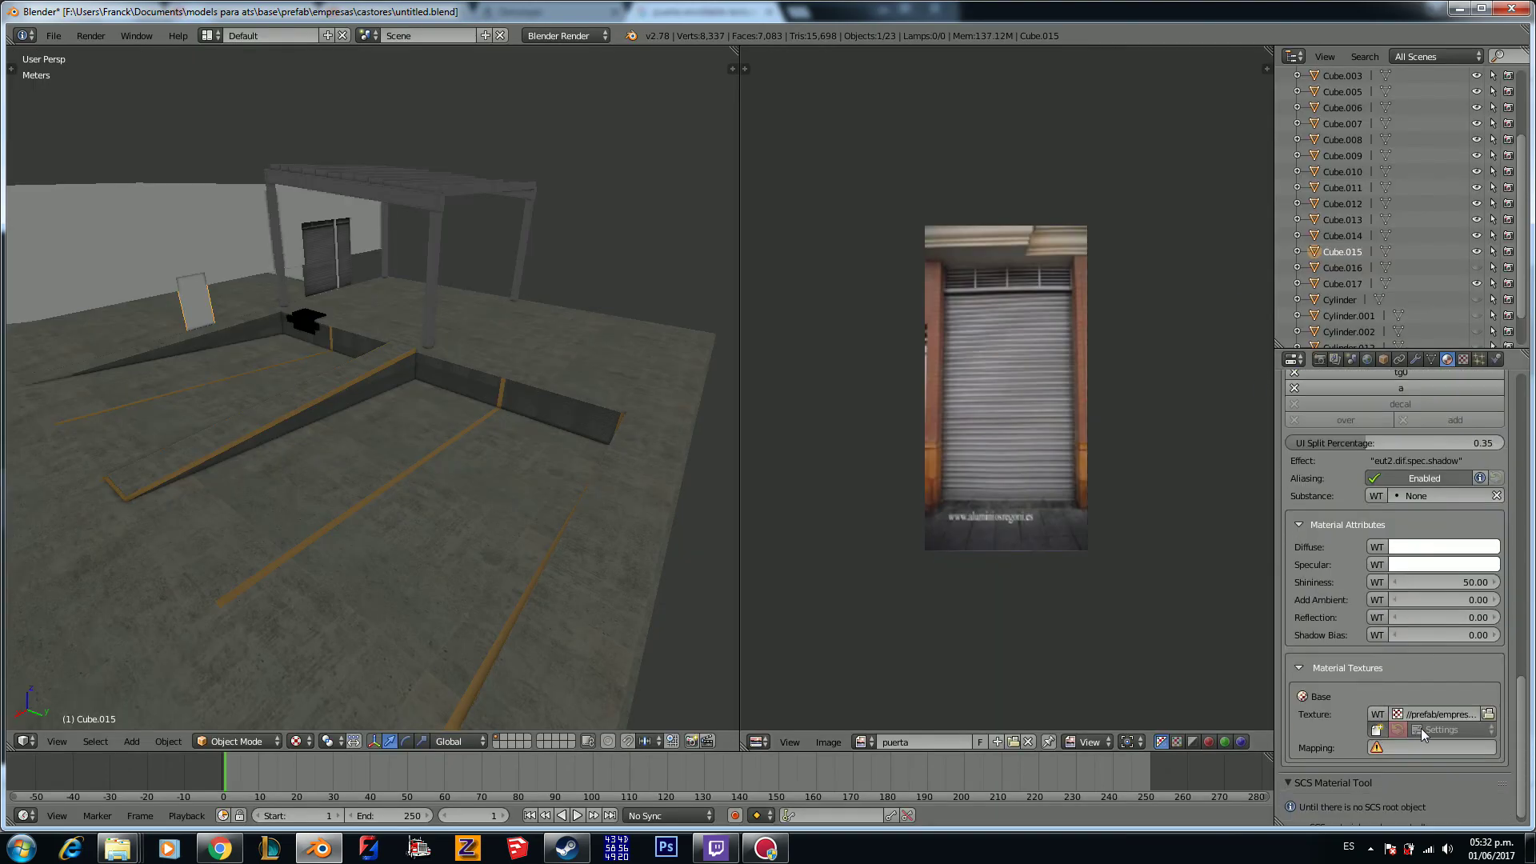
left_click(1423, 729)
left_click(1427, 677)
left_click(1427, 730)
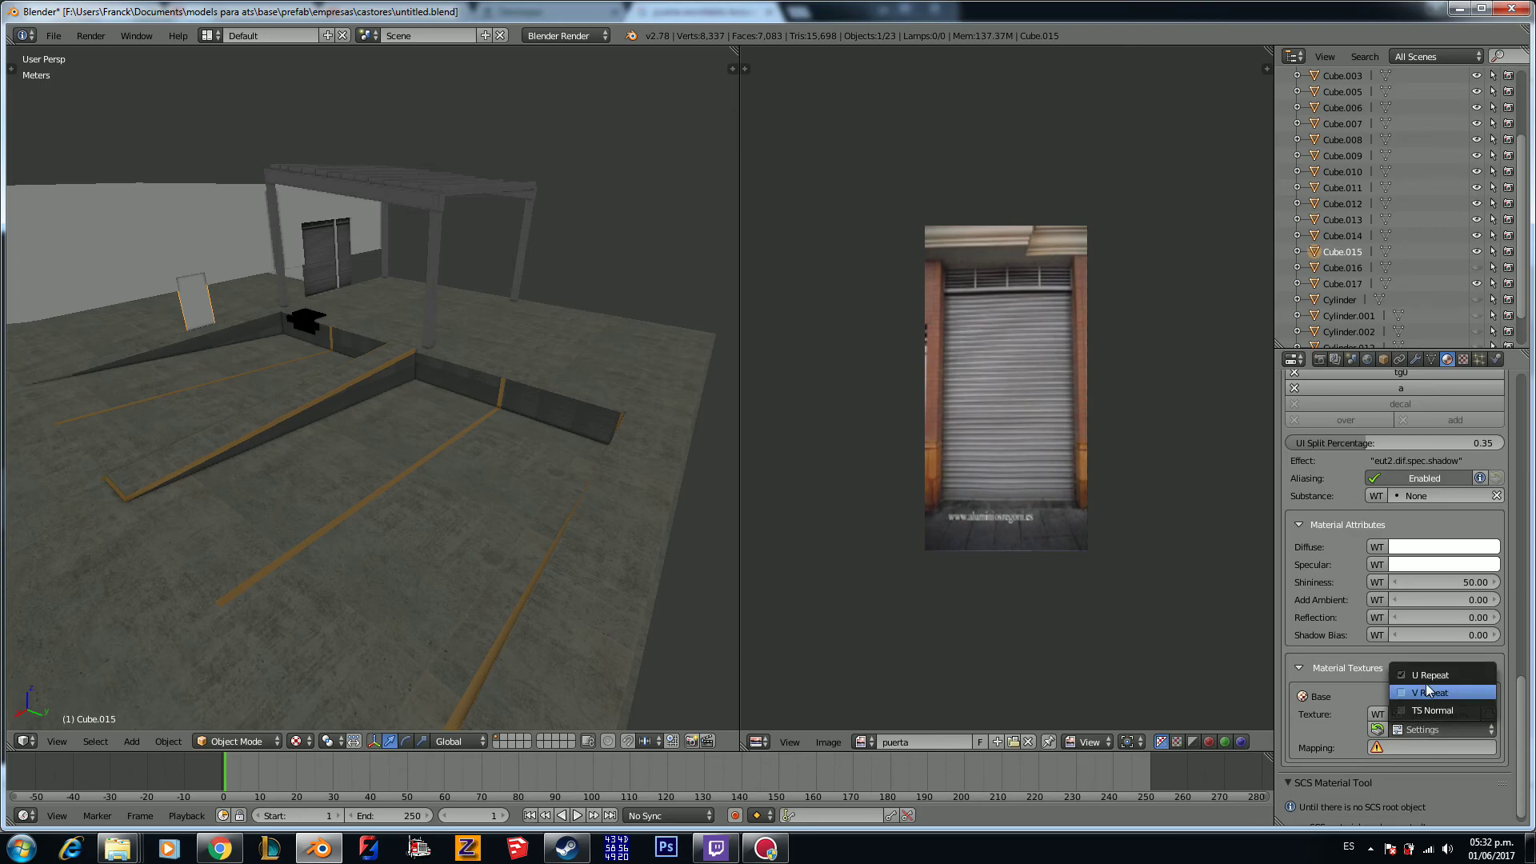
Step: Unwrap all faces of Cube.015 in Edit Mode and assign the door image to them in the UV editor
key("Tab")
key("a")
key("u")
left_click(211, 341)
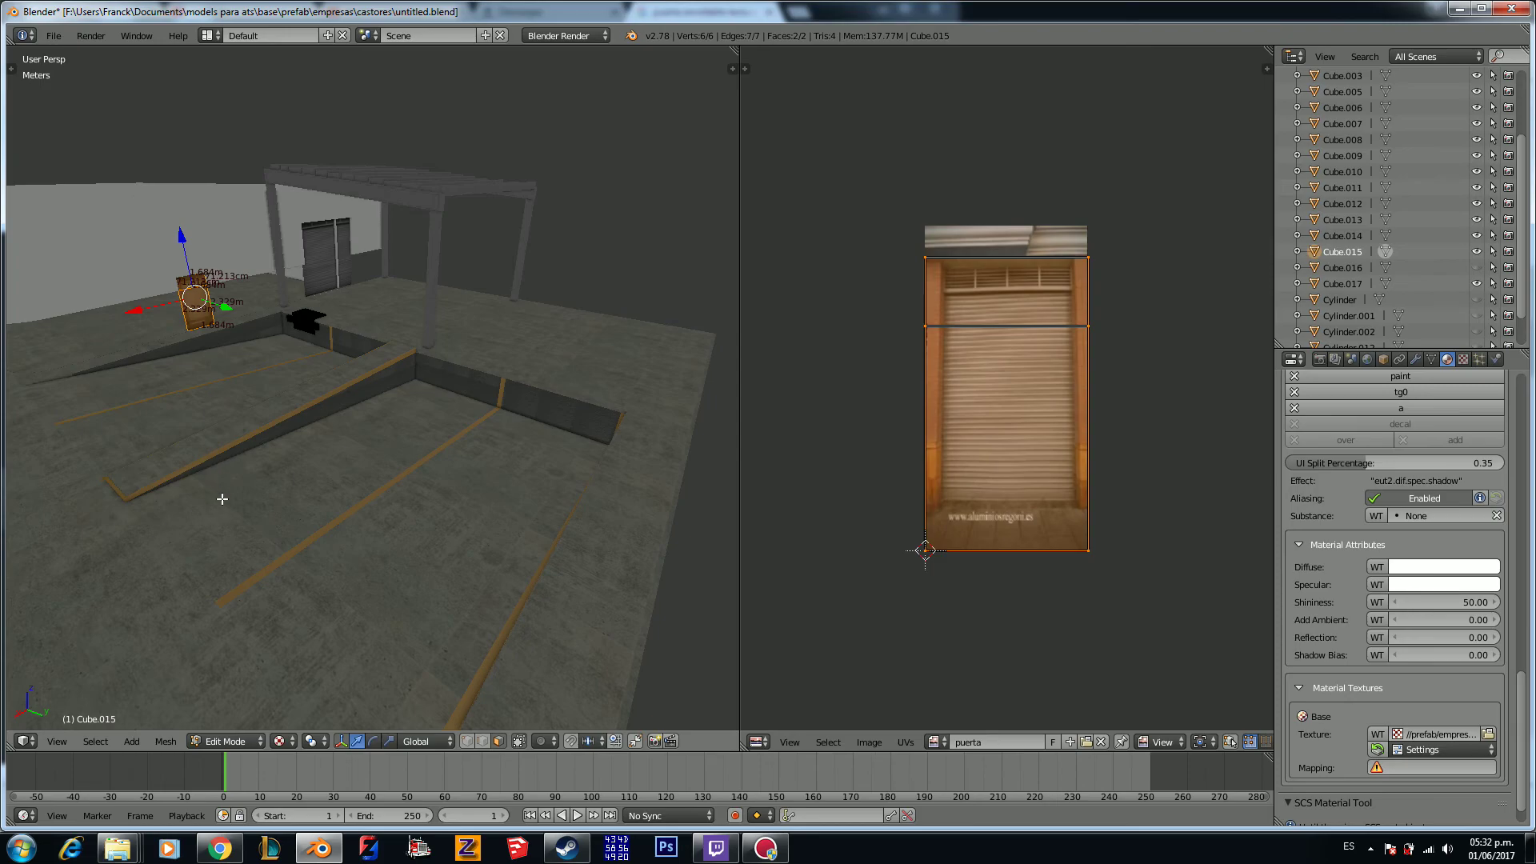
left_click(935, 742)
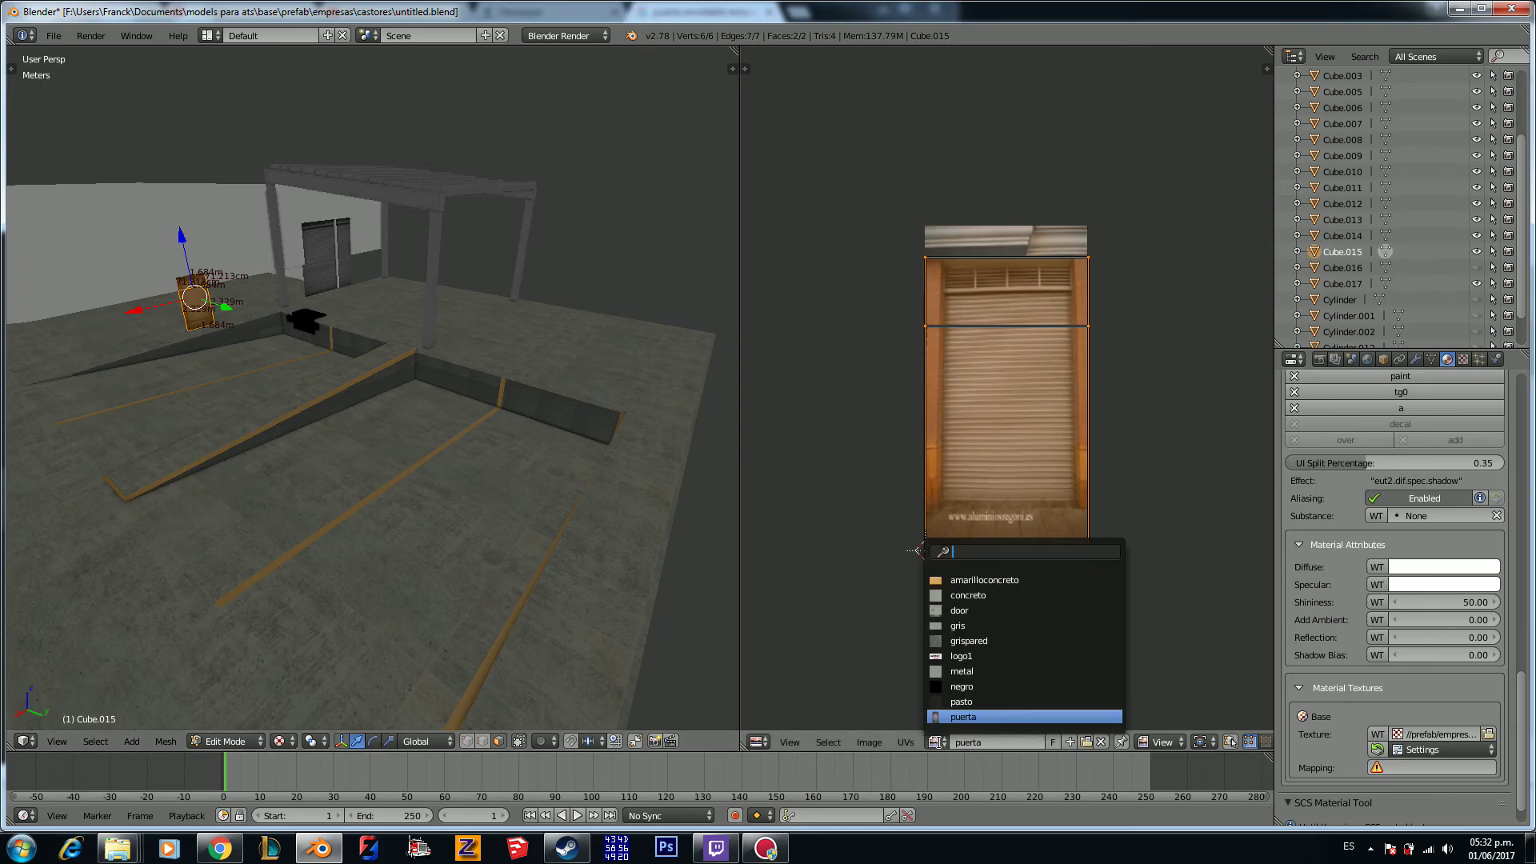
type("do")
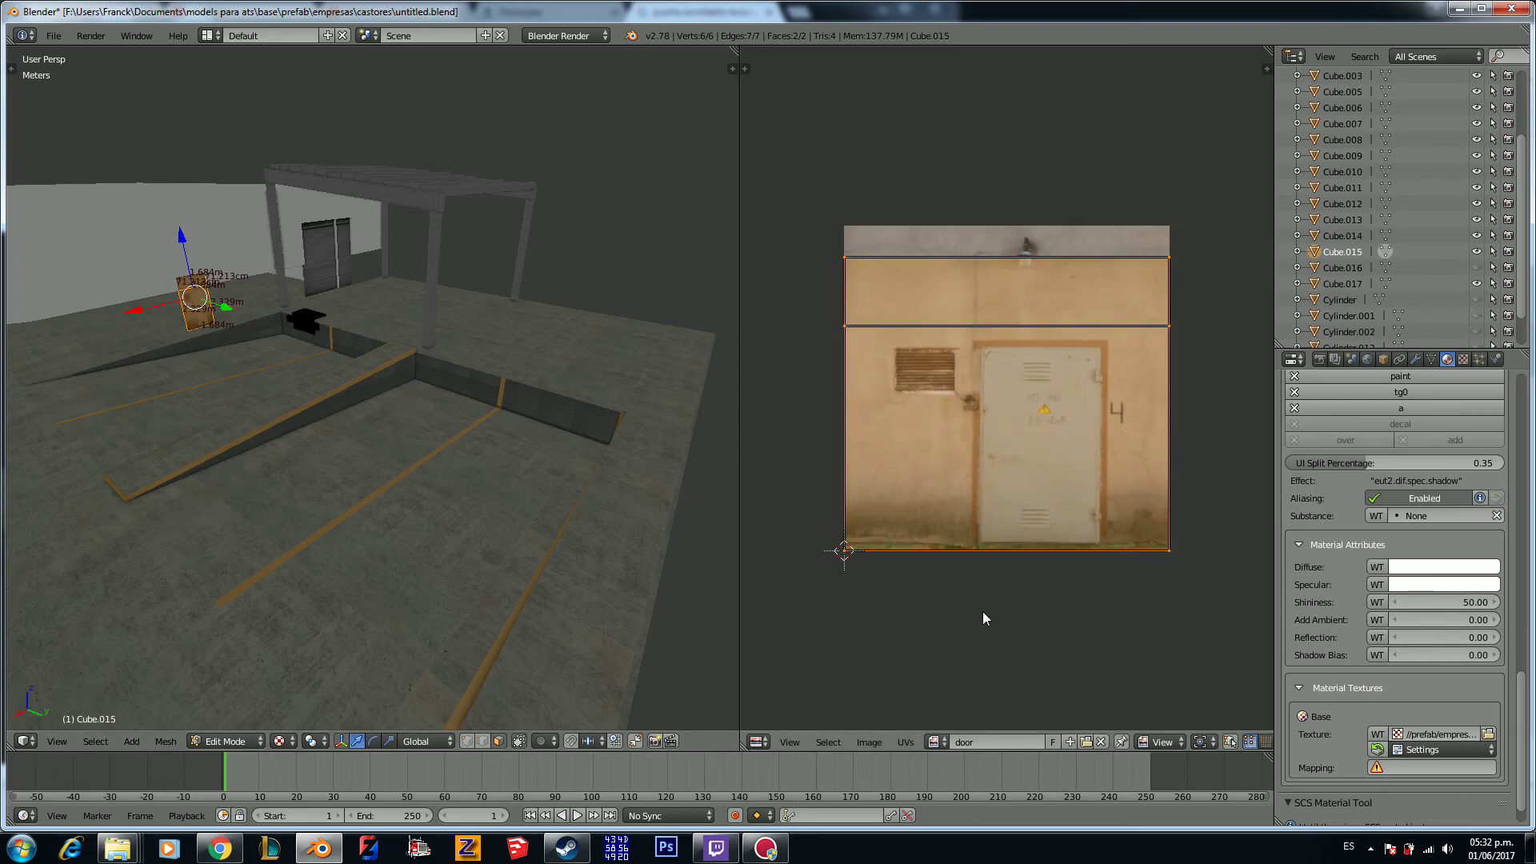
Step: Scale Cube.015's UVs down to the width of the blue door in the image and move them onto it
key("a")
key("a")
key("s")
left_click(1032, 491)
key("g")
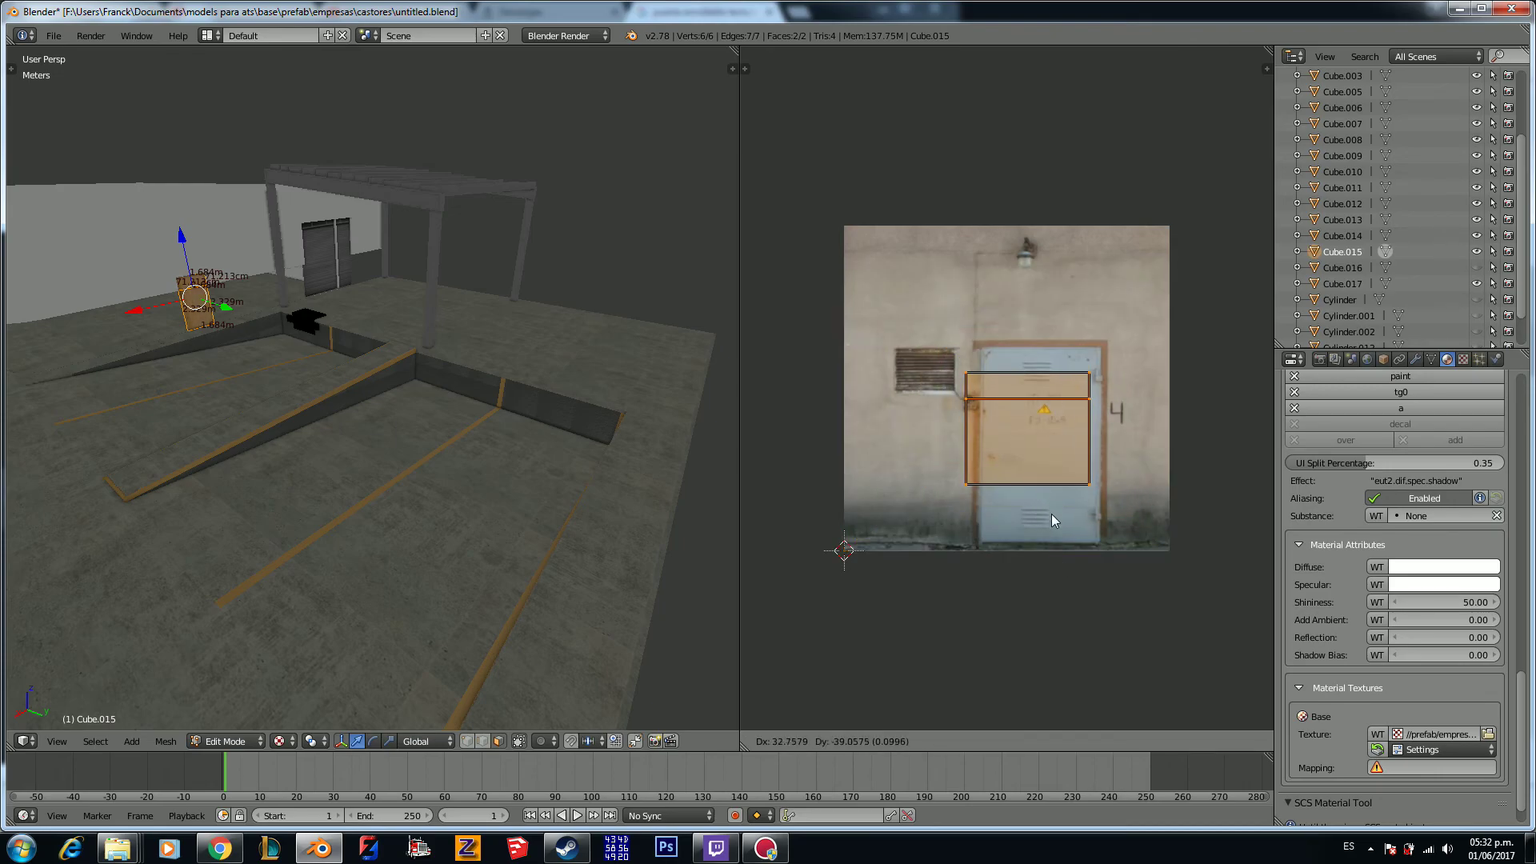
left_click(1062, 528)
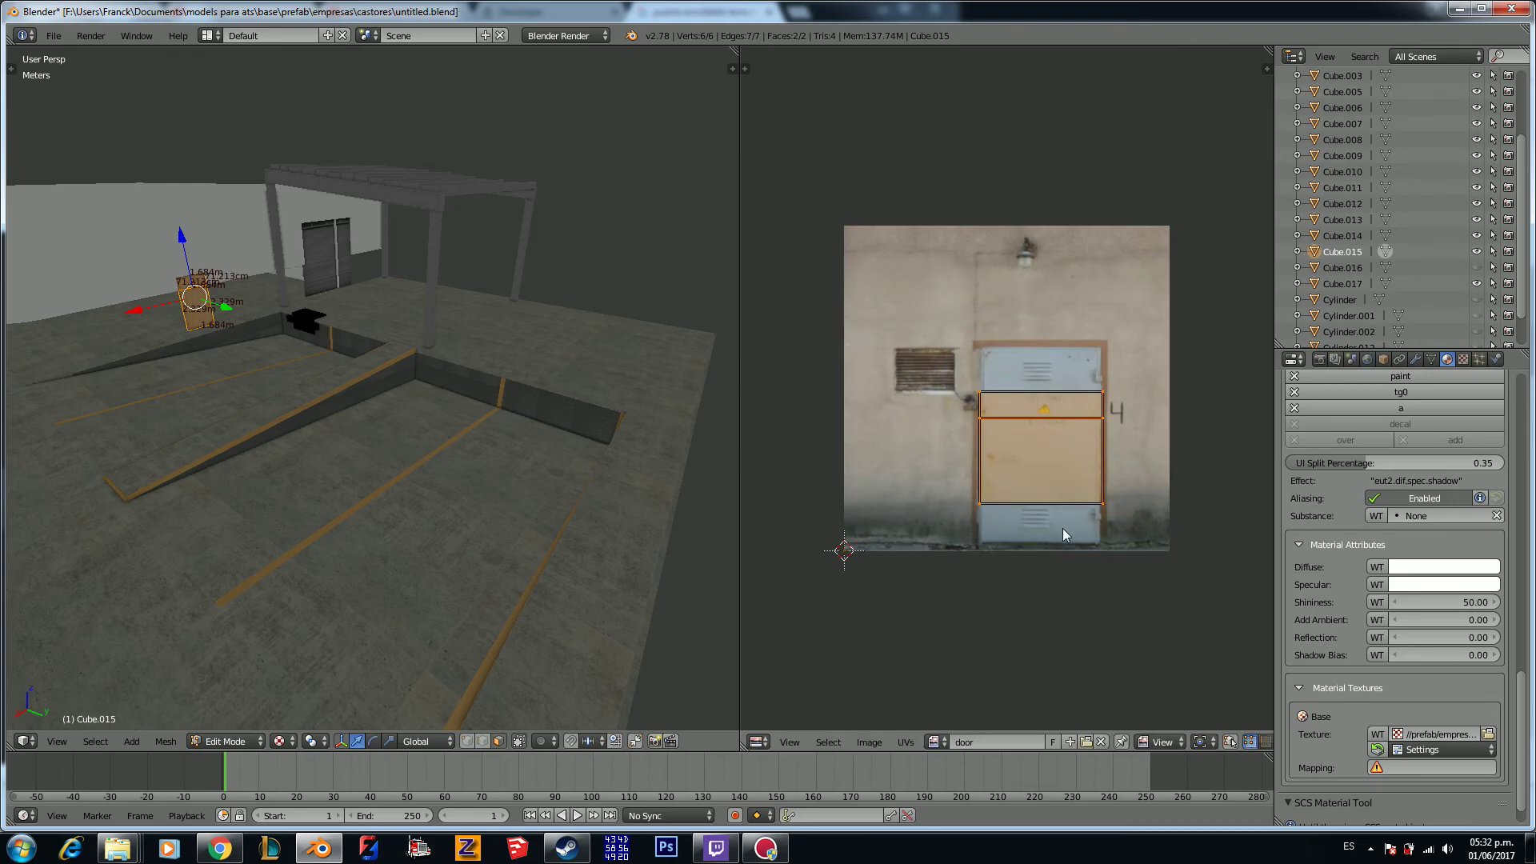
Step: Stretch Cube.015's UVs along Y to cover the blue door's full height, and return to Object Mode
key("s")
key("y")
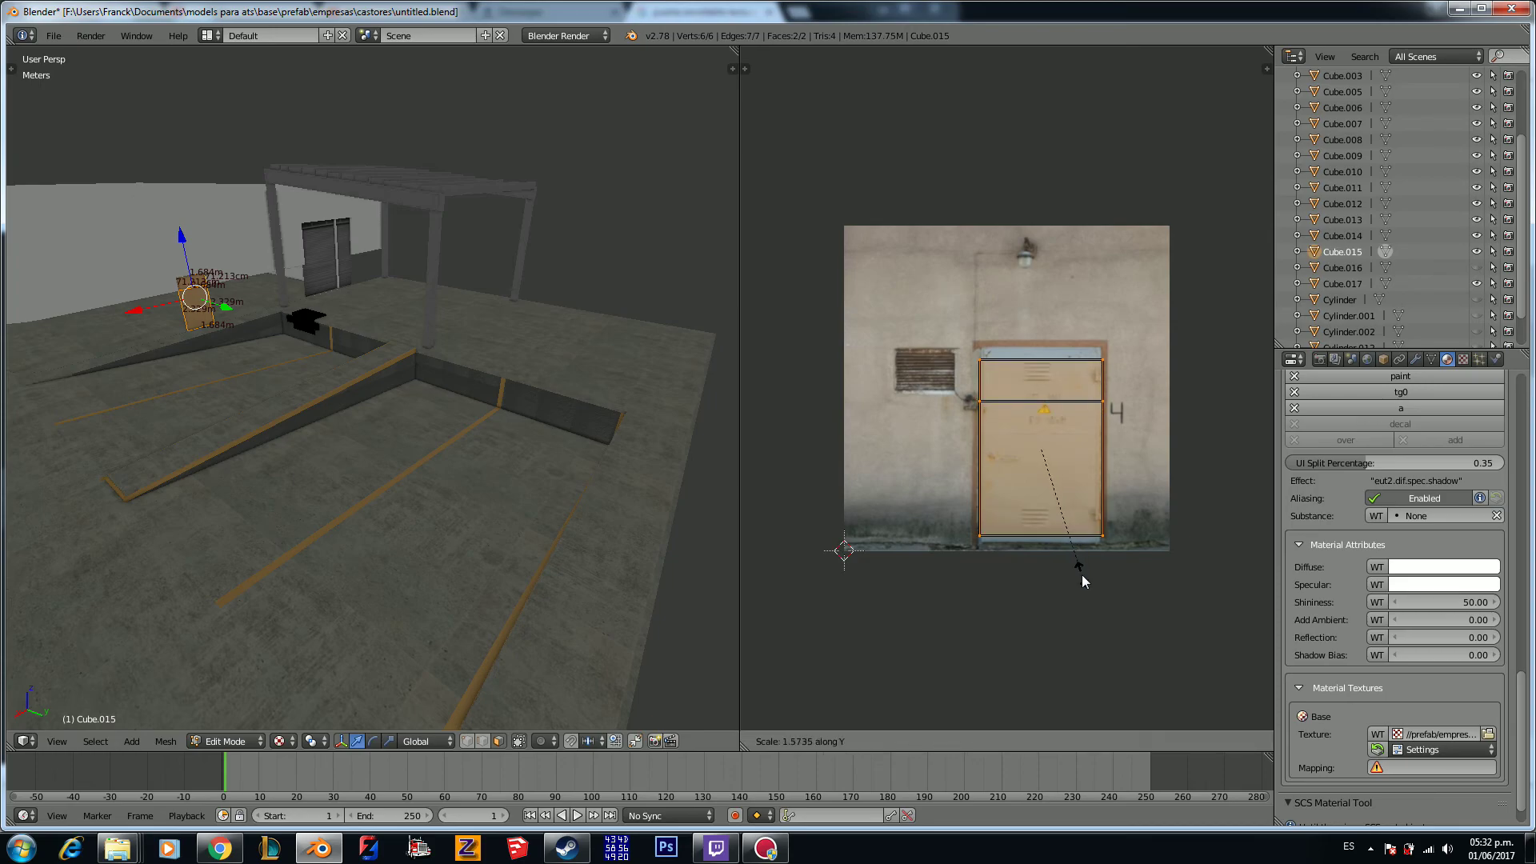
left_click(1085, 587)
scroll(240, 352, "up", 2)
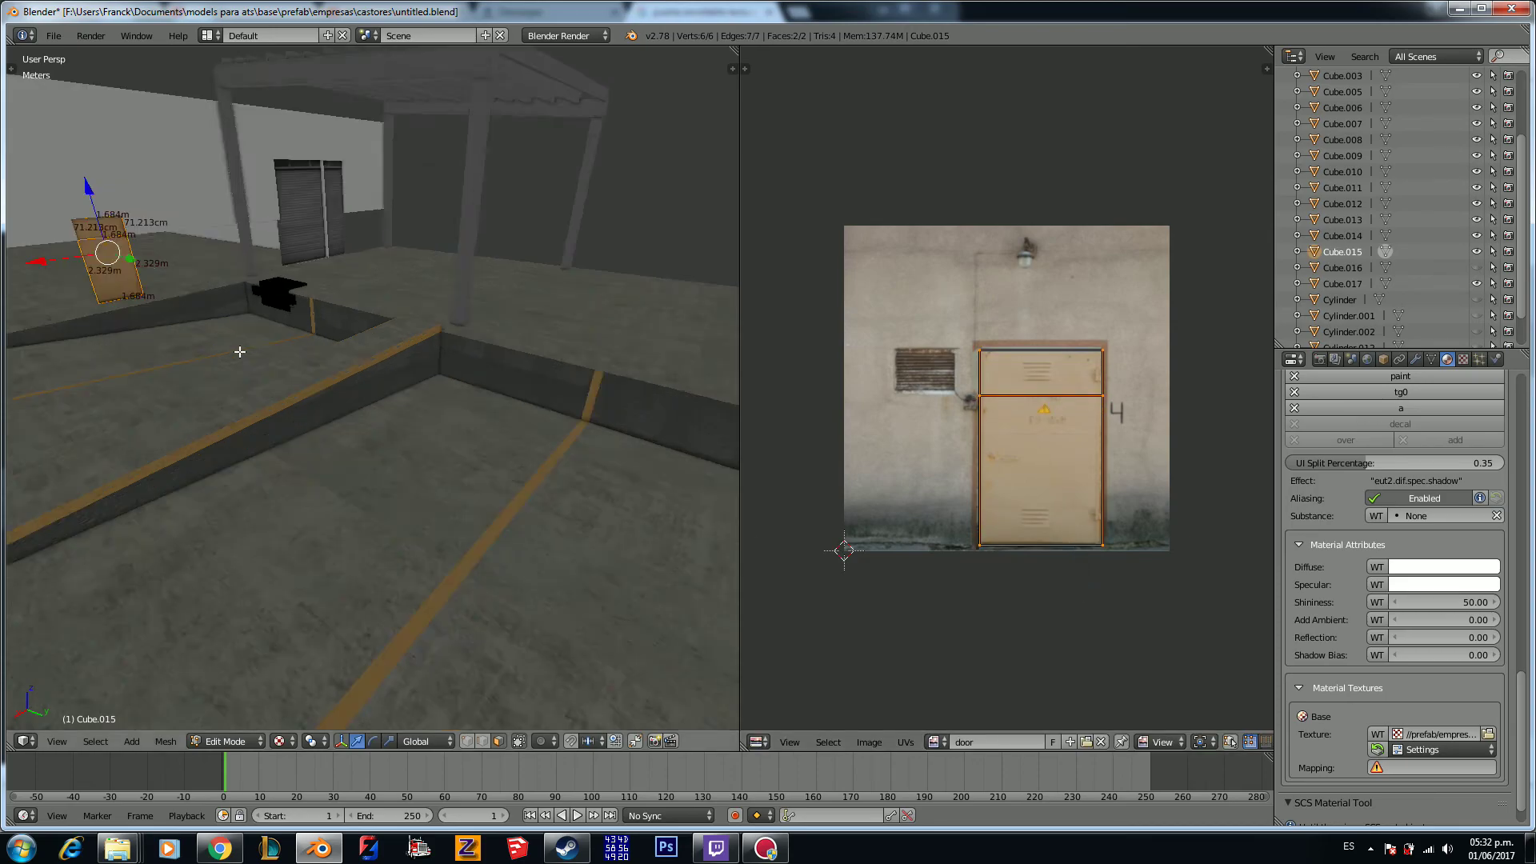
scroll(239, 352, "up", 2)
key("Tab")
Step: Set the mapping of the door base texture to UVMap
middle_click_drag(239, 352, 349, 418)
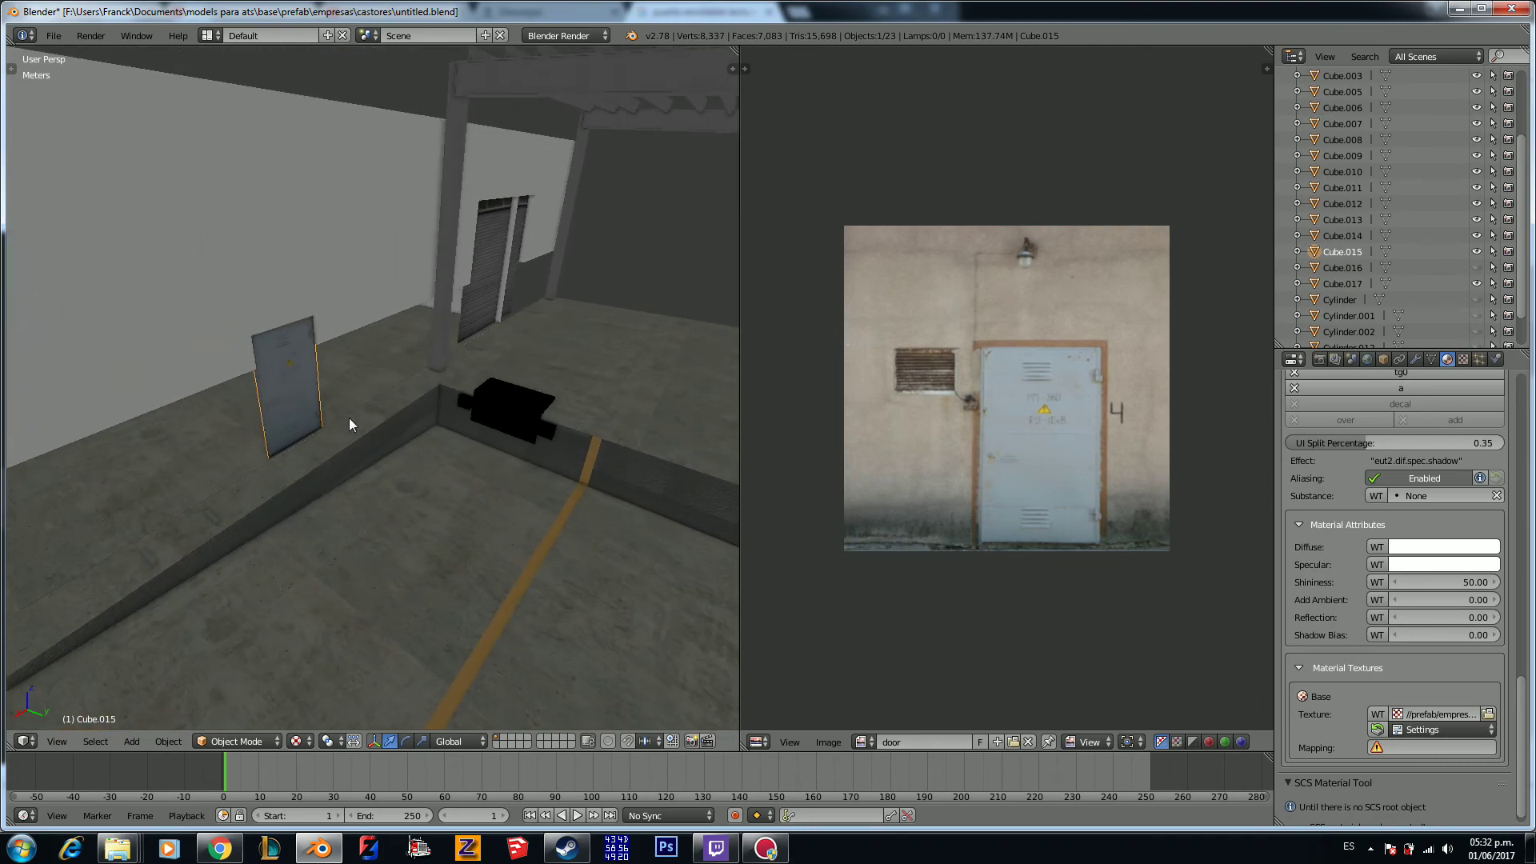
scroll(348, 419, "up", 4)
scroll(347, 419, "down", 4)
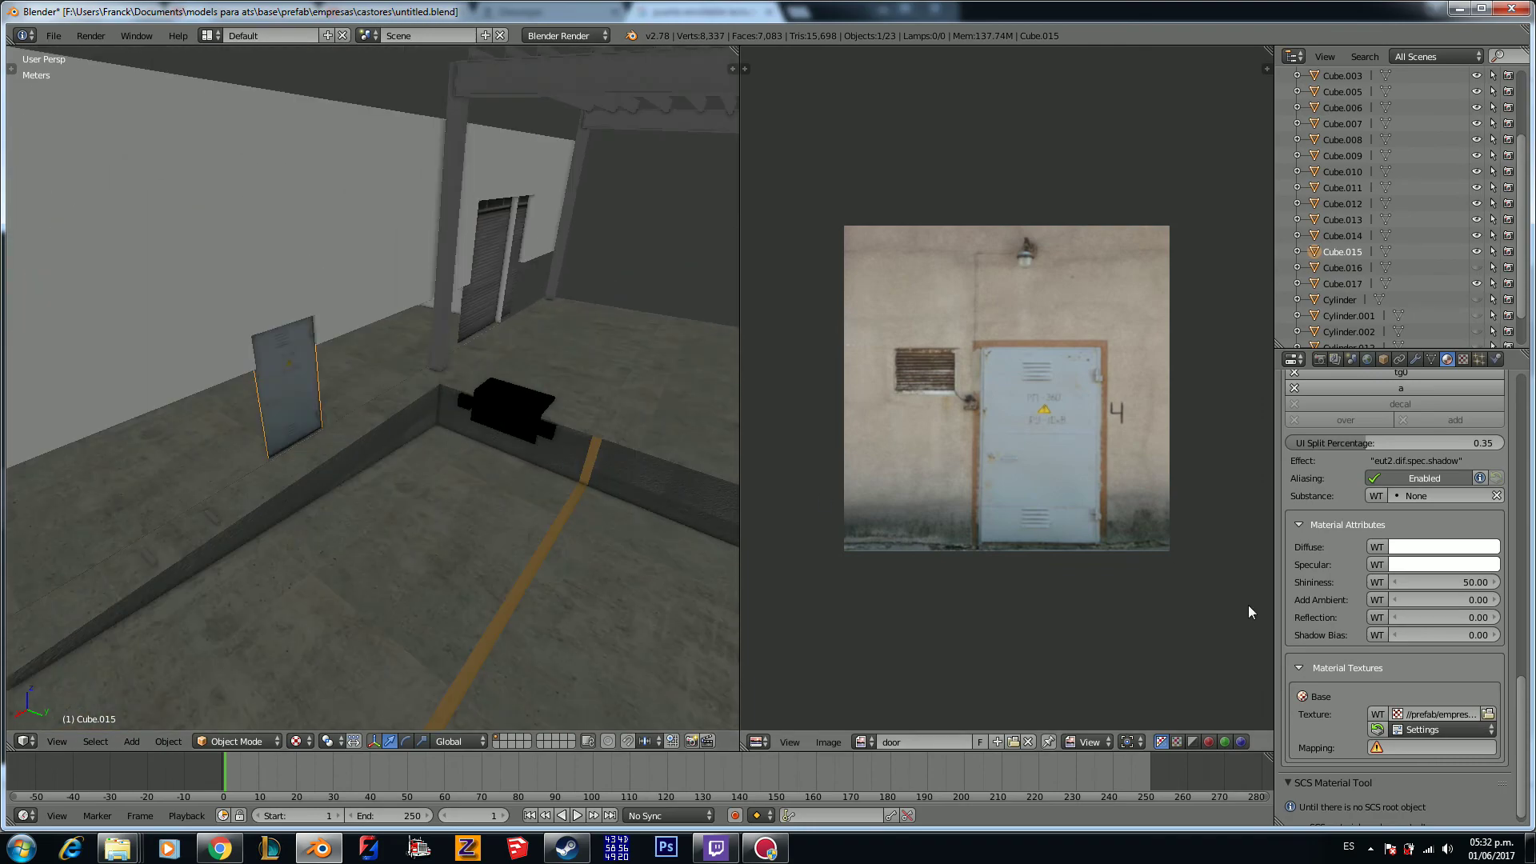
left_click(1415, 744)
left_click(1375, 582)
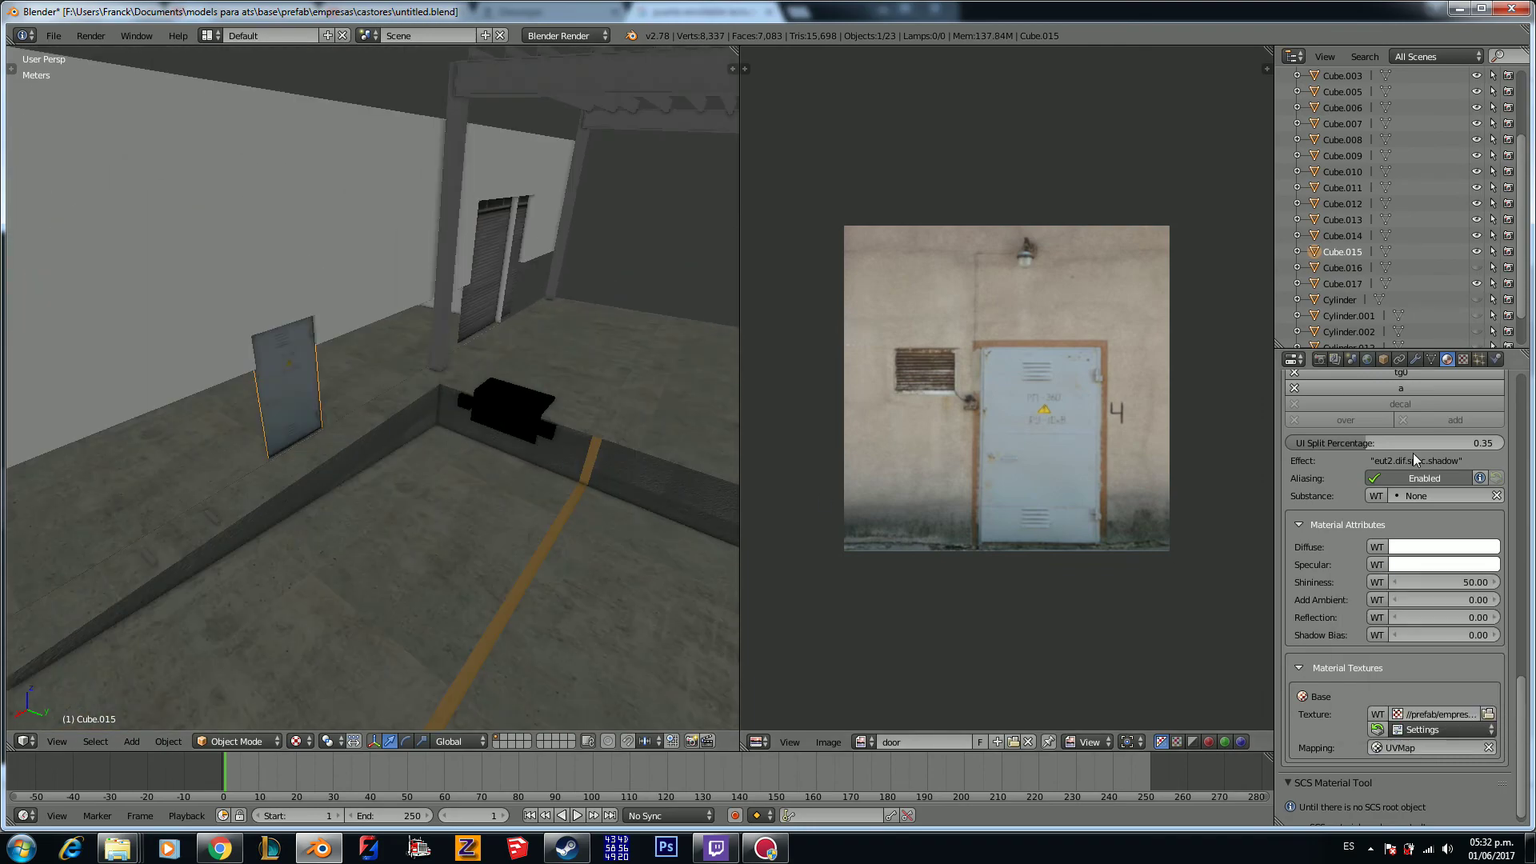
Step: Unhide and select Cube.016, the band along the lower part of the building's walls
left_click(1334, 269)
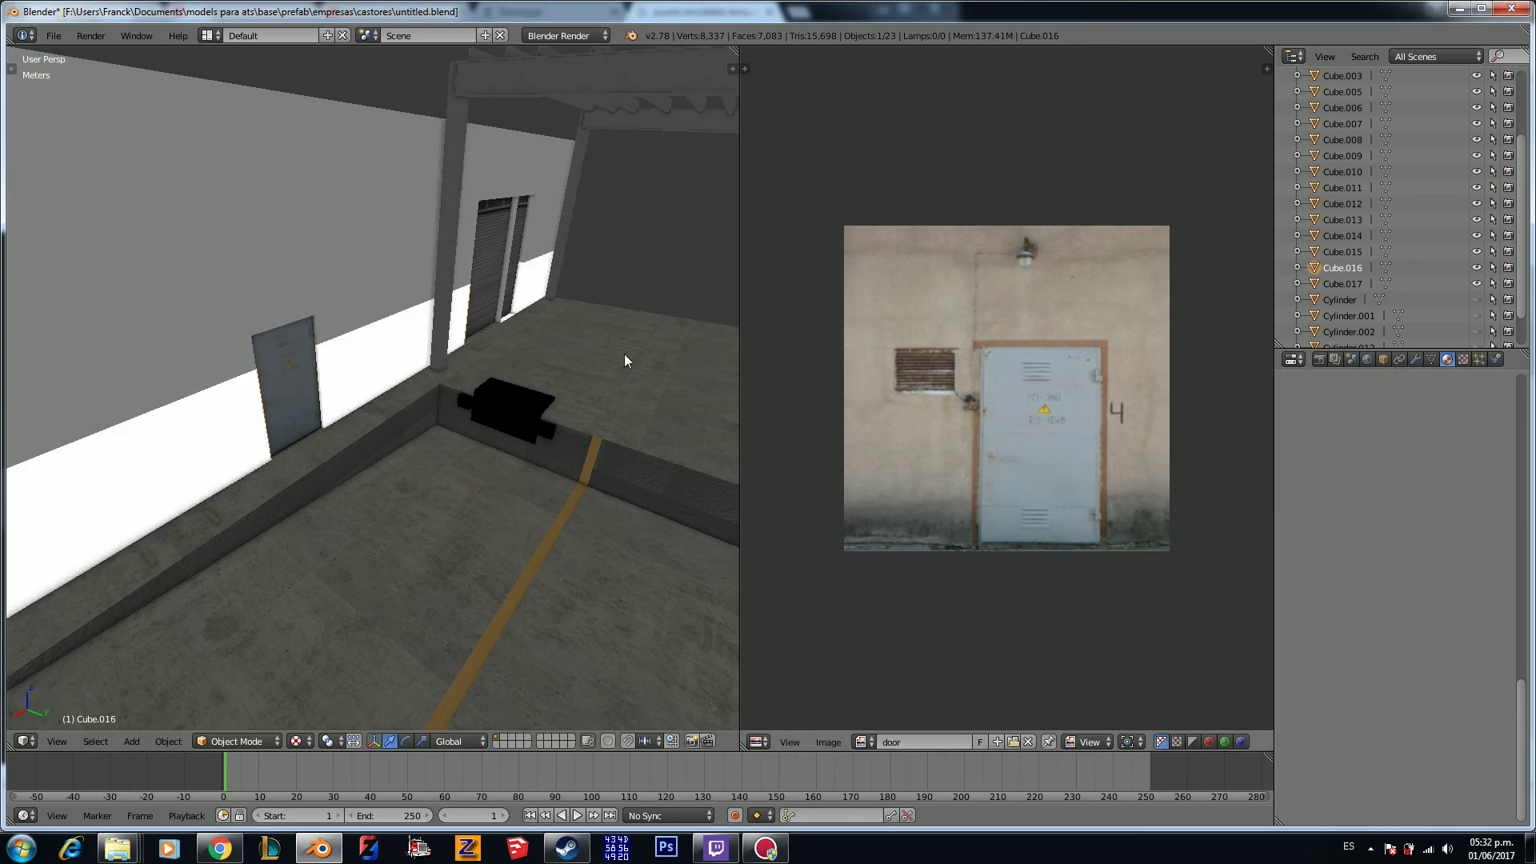
scroll(520, 408, "down", 5)
middle_click_drag(520, 408, 542, 397)
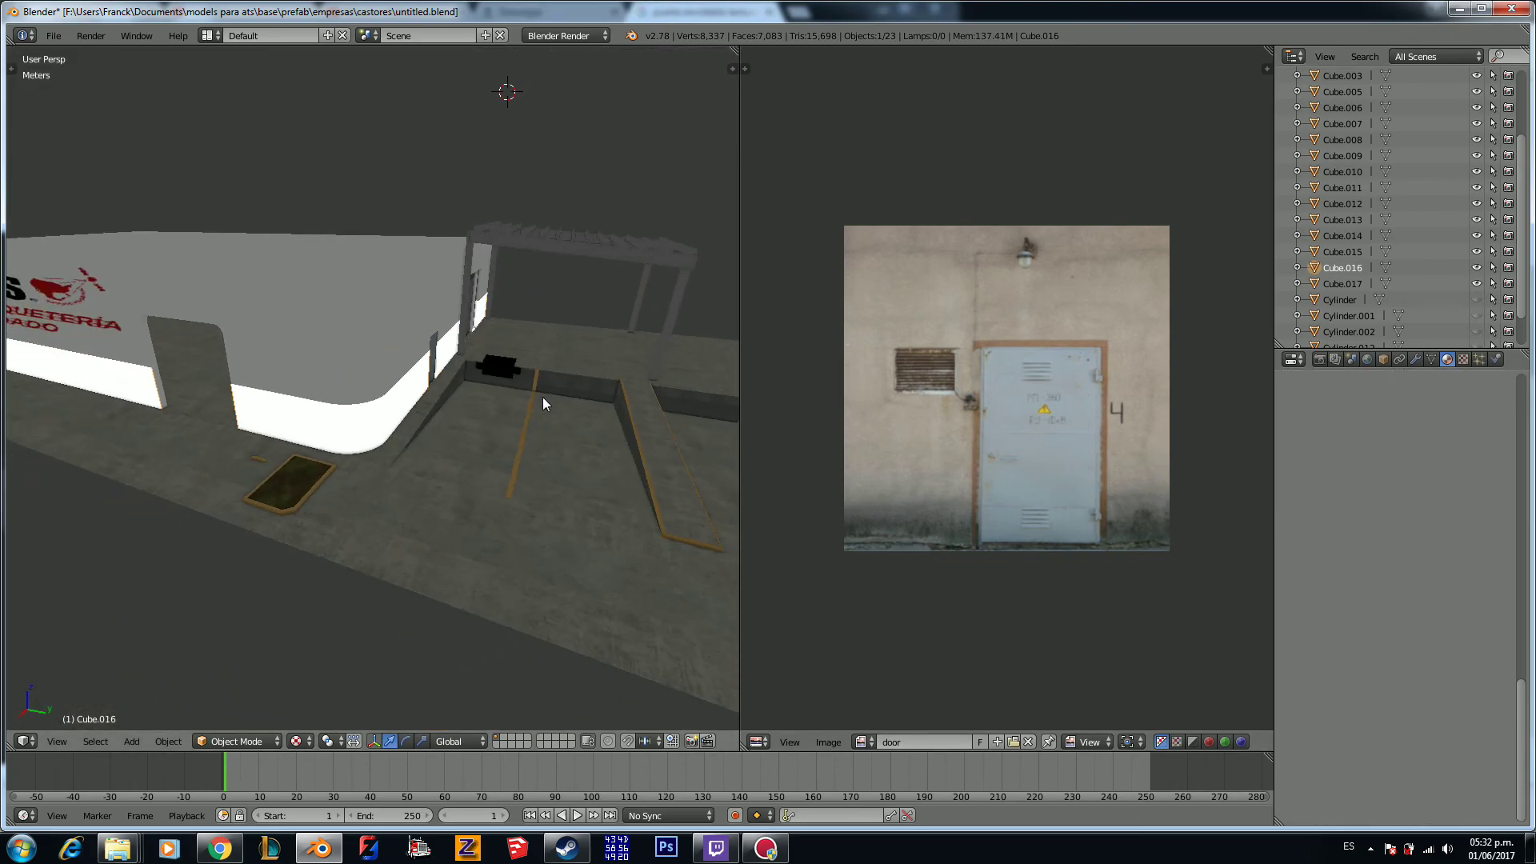
right_click(344, 420)
right_click(339, 446)
scroll(1402, 563, "up", 20)
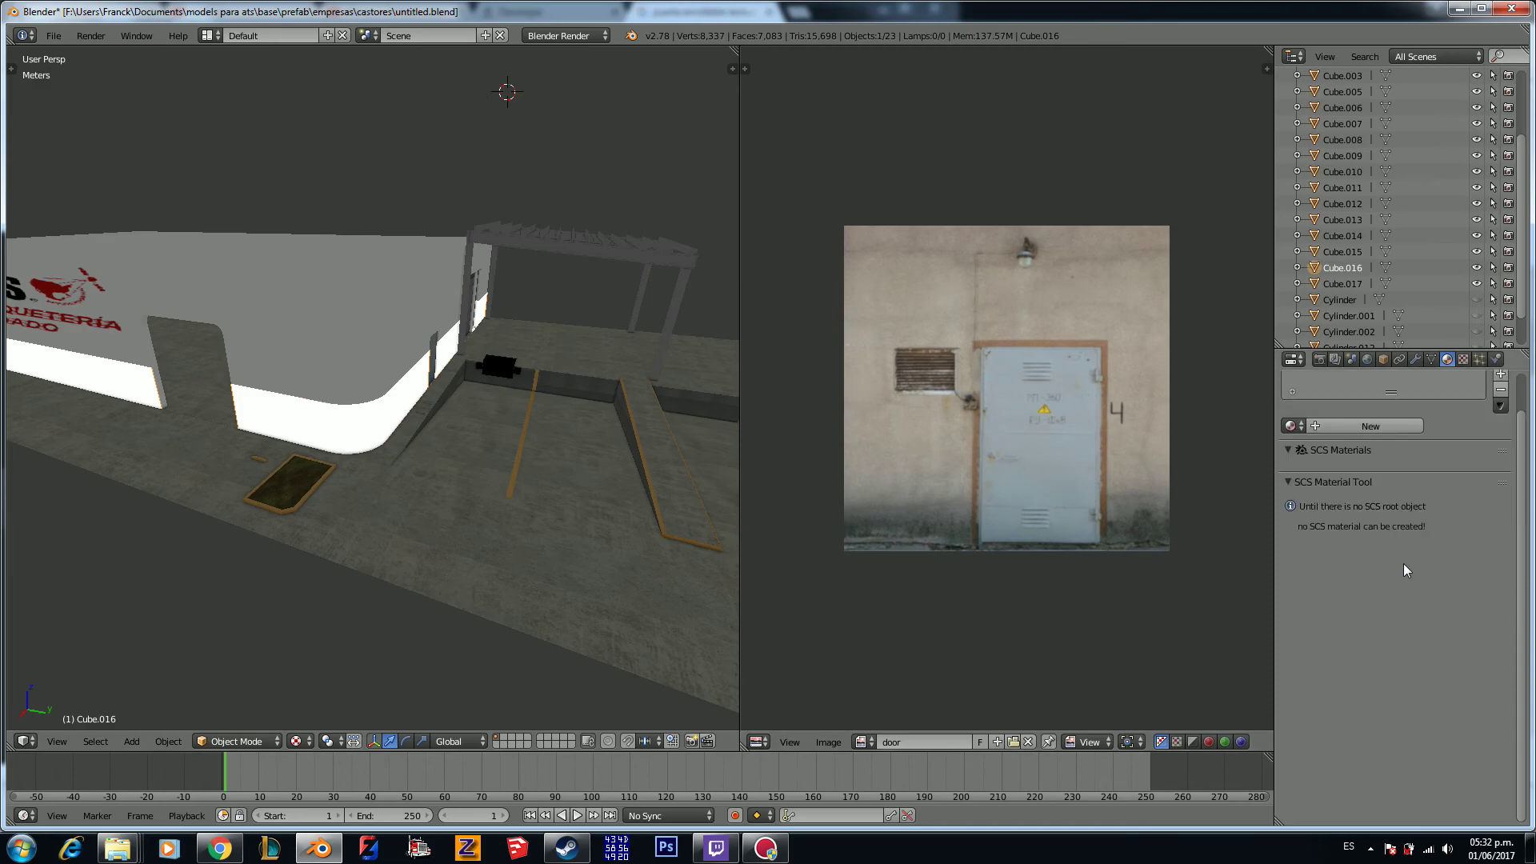
Step: Assign the existing paredgris material to Cube.016 and add the missing vertex colors to this active object
scroll(1402, 563, "up", 1)
left_click(1293, 459)
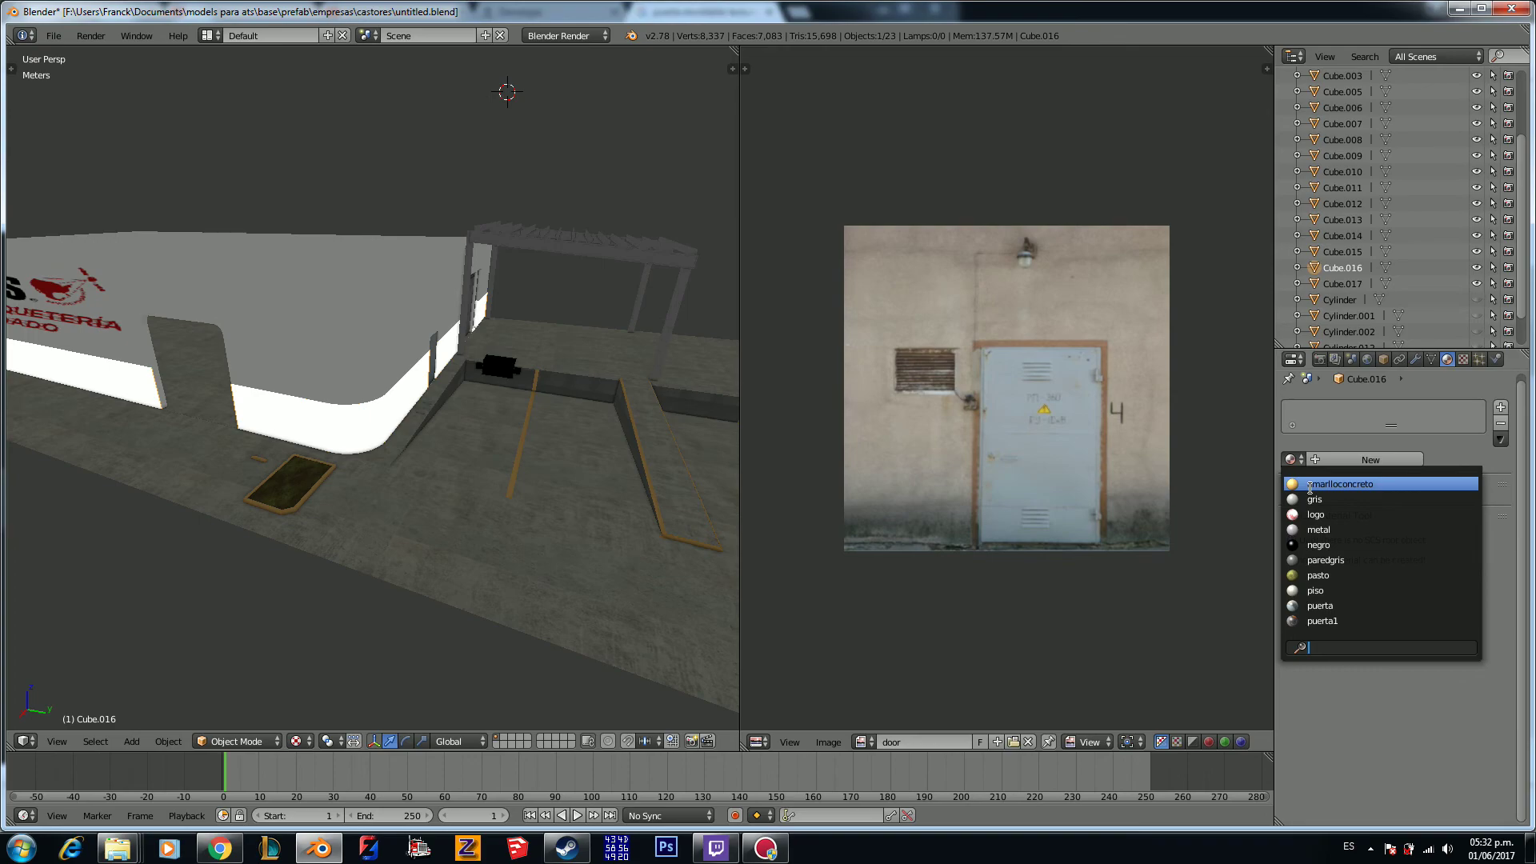
left_click(1328, 560)
scroll(1331, 562, "down", 12)
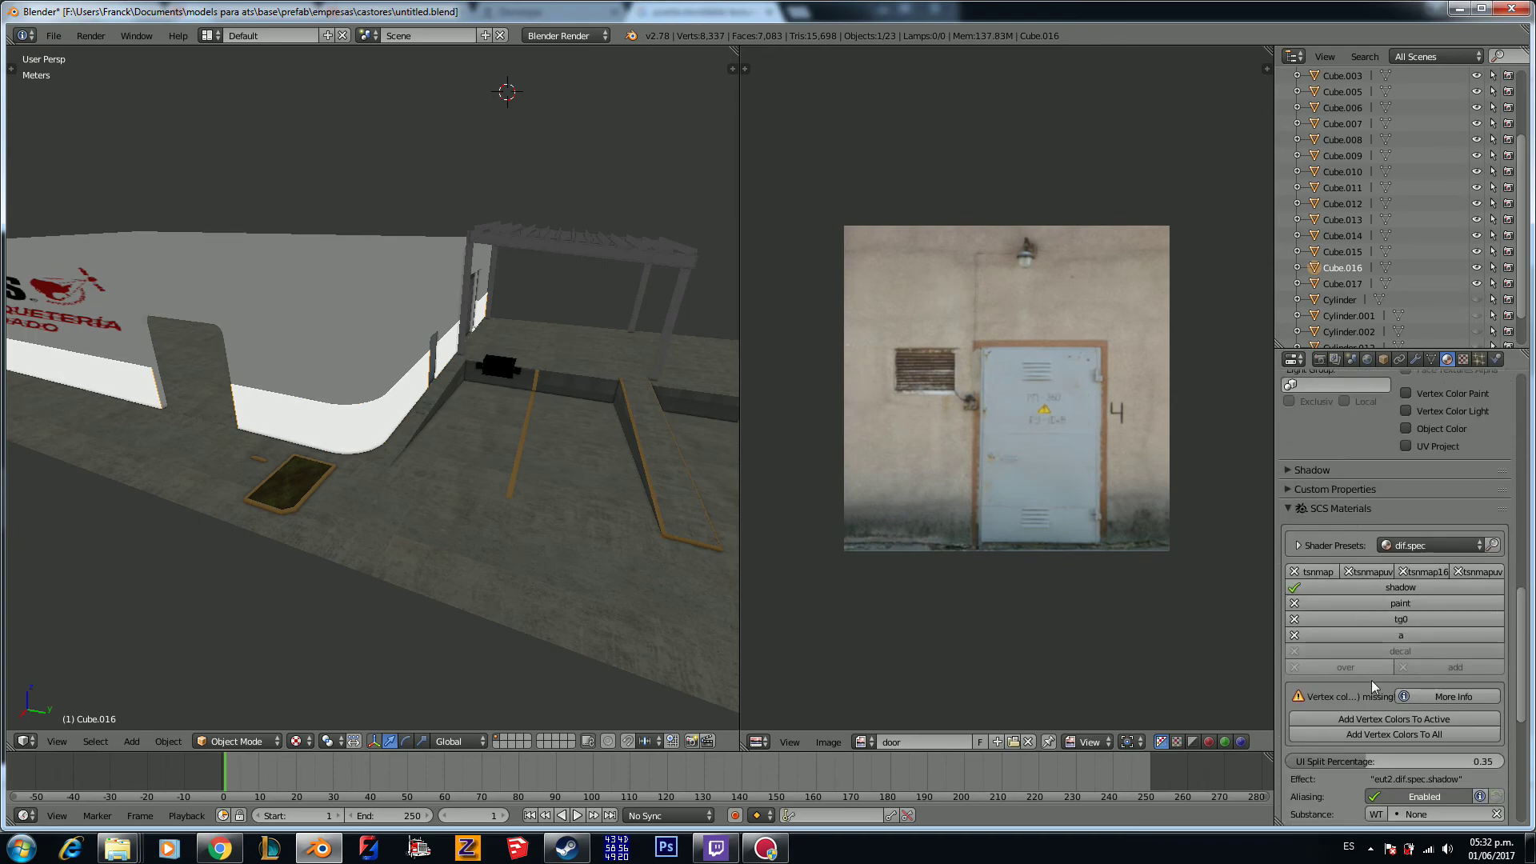
left_click(1377, 718)
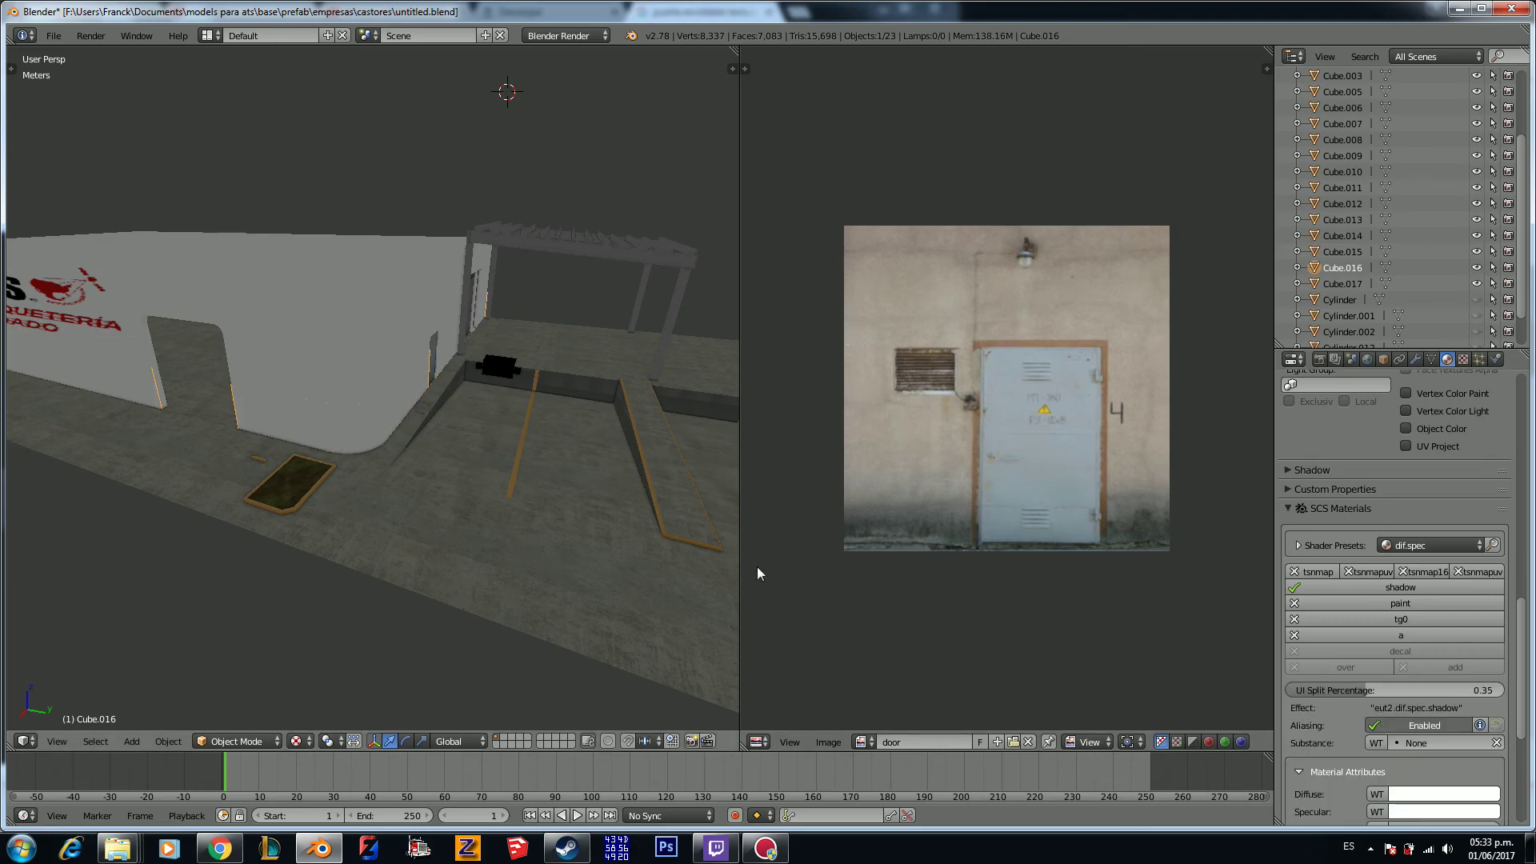
Step: Unwrap all of Cube.016's faces with Smart UV Project at a 66 angle limit and assign the grispared image
key("Tab")
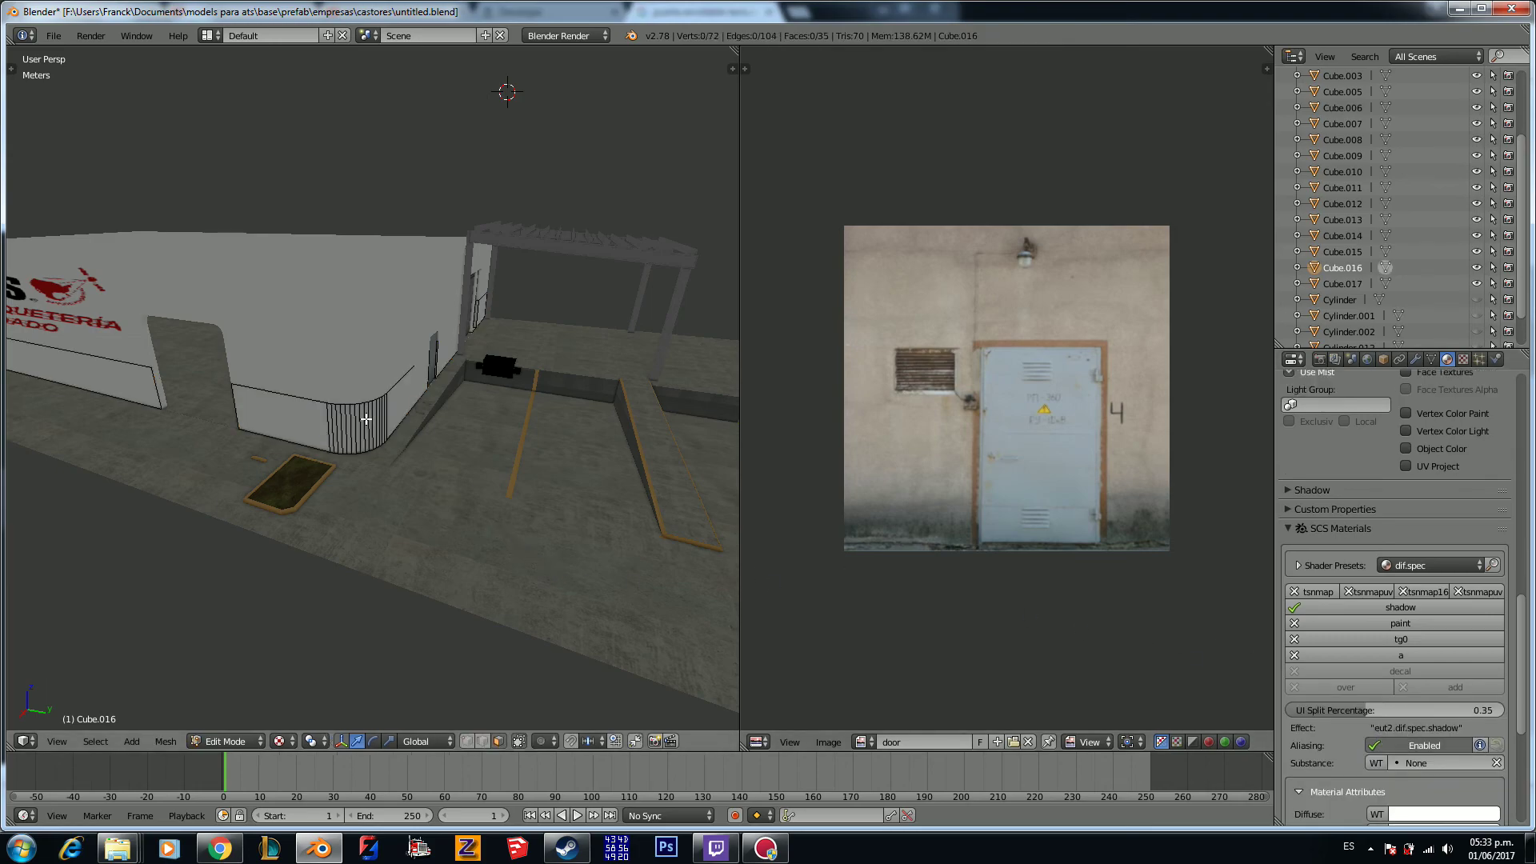
key("a")
key("u")
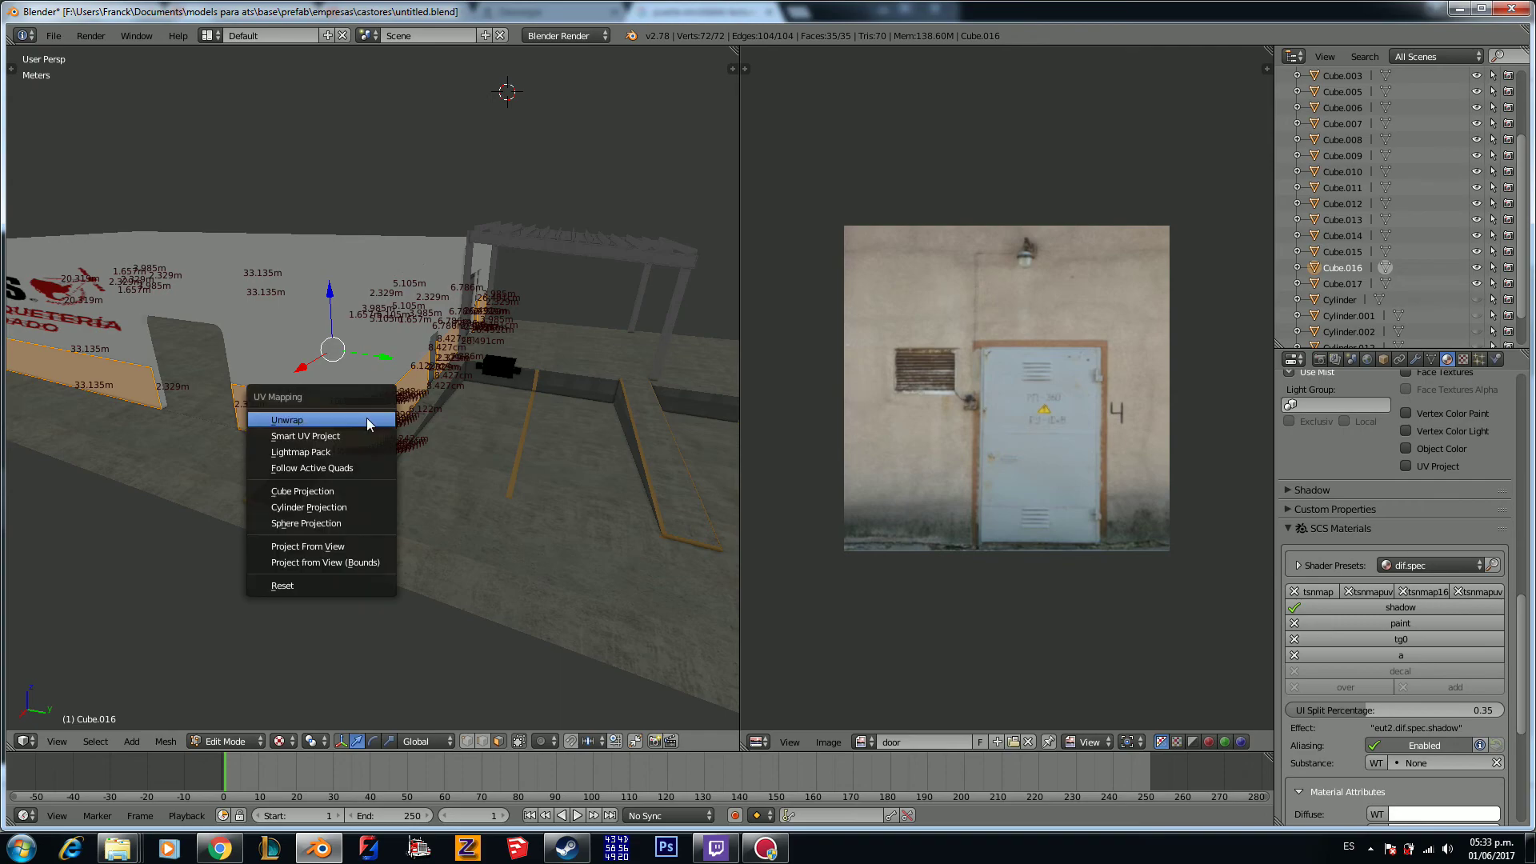
left_click(352, 436)
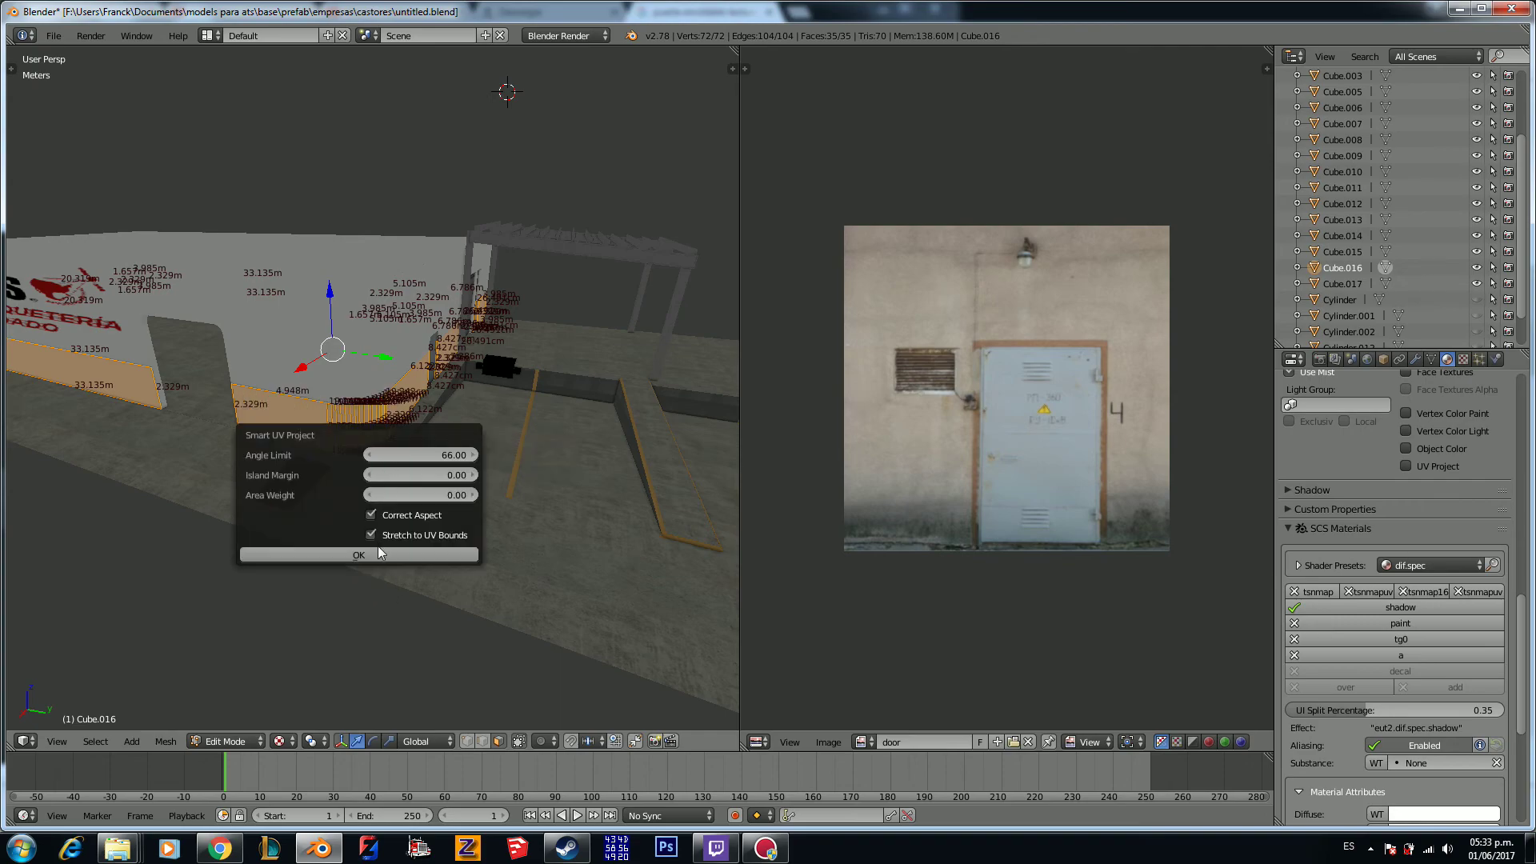
left_click(360, 557)
left_click(936, 741)
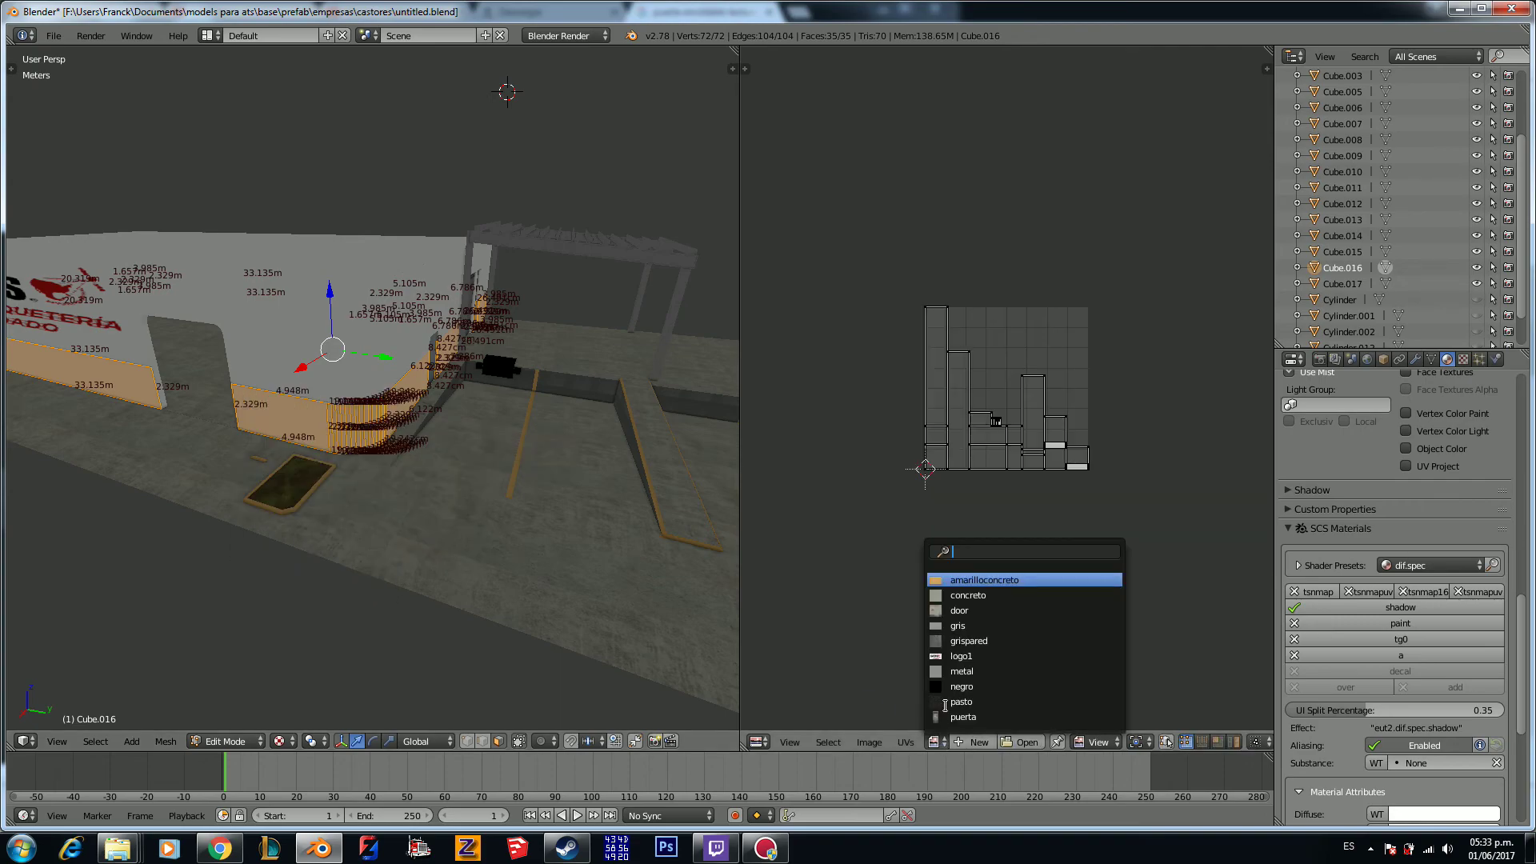
left_click(975, 647)
Step: Scale Cube.016's UVs far beyond the grispared image so the texture tiles finely, return to Object Mode and deselect everything
scroll(955, 556, "down", 5)
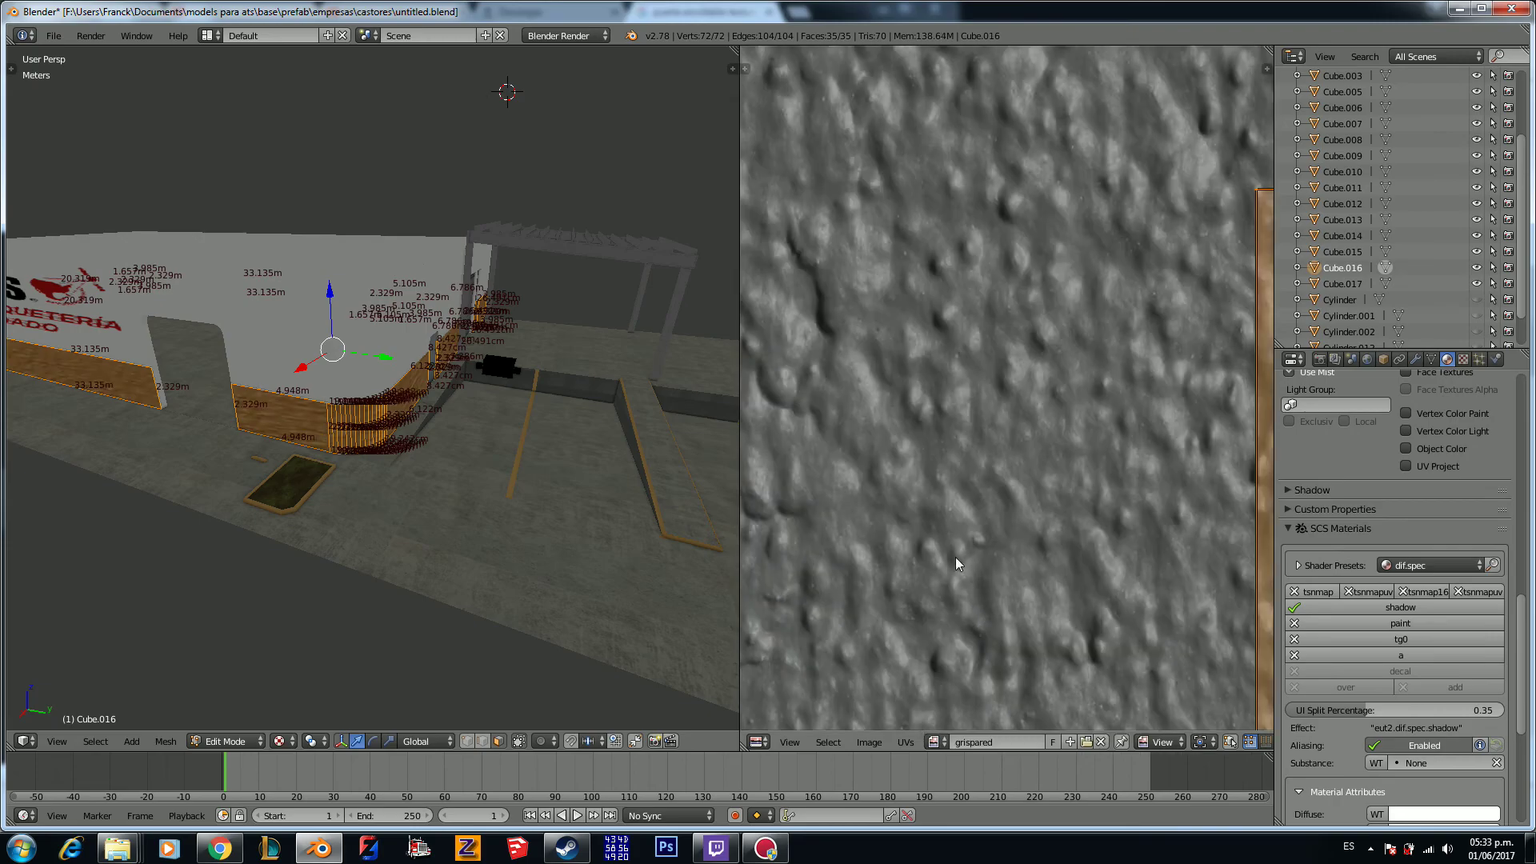
scroll(955, 557, "down", 3)
key("s")
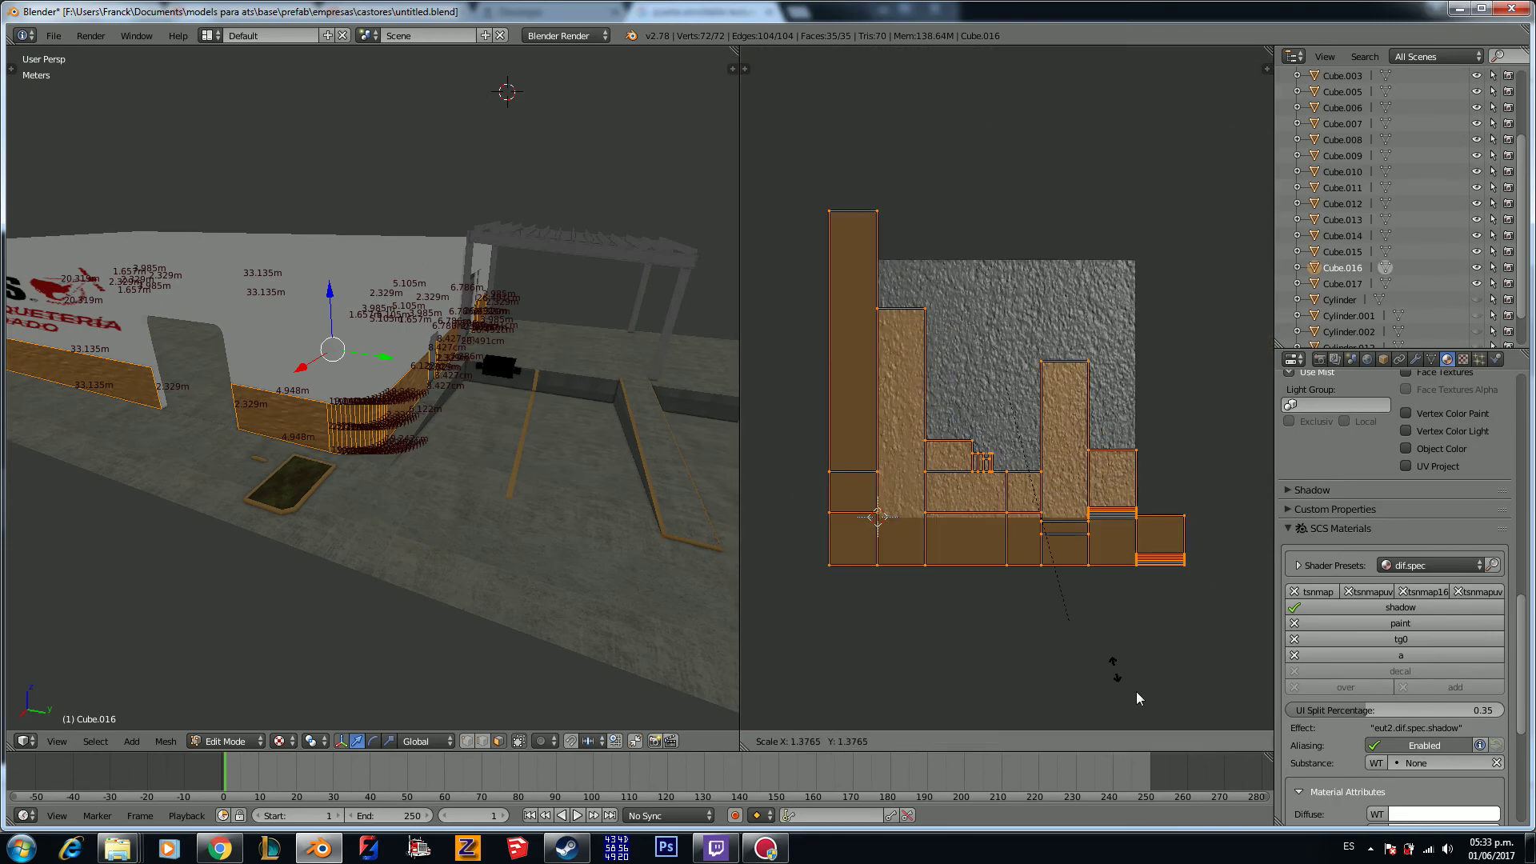
left_click(1123, 539)
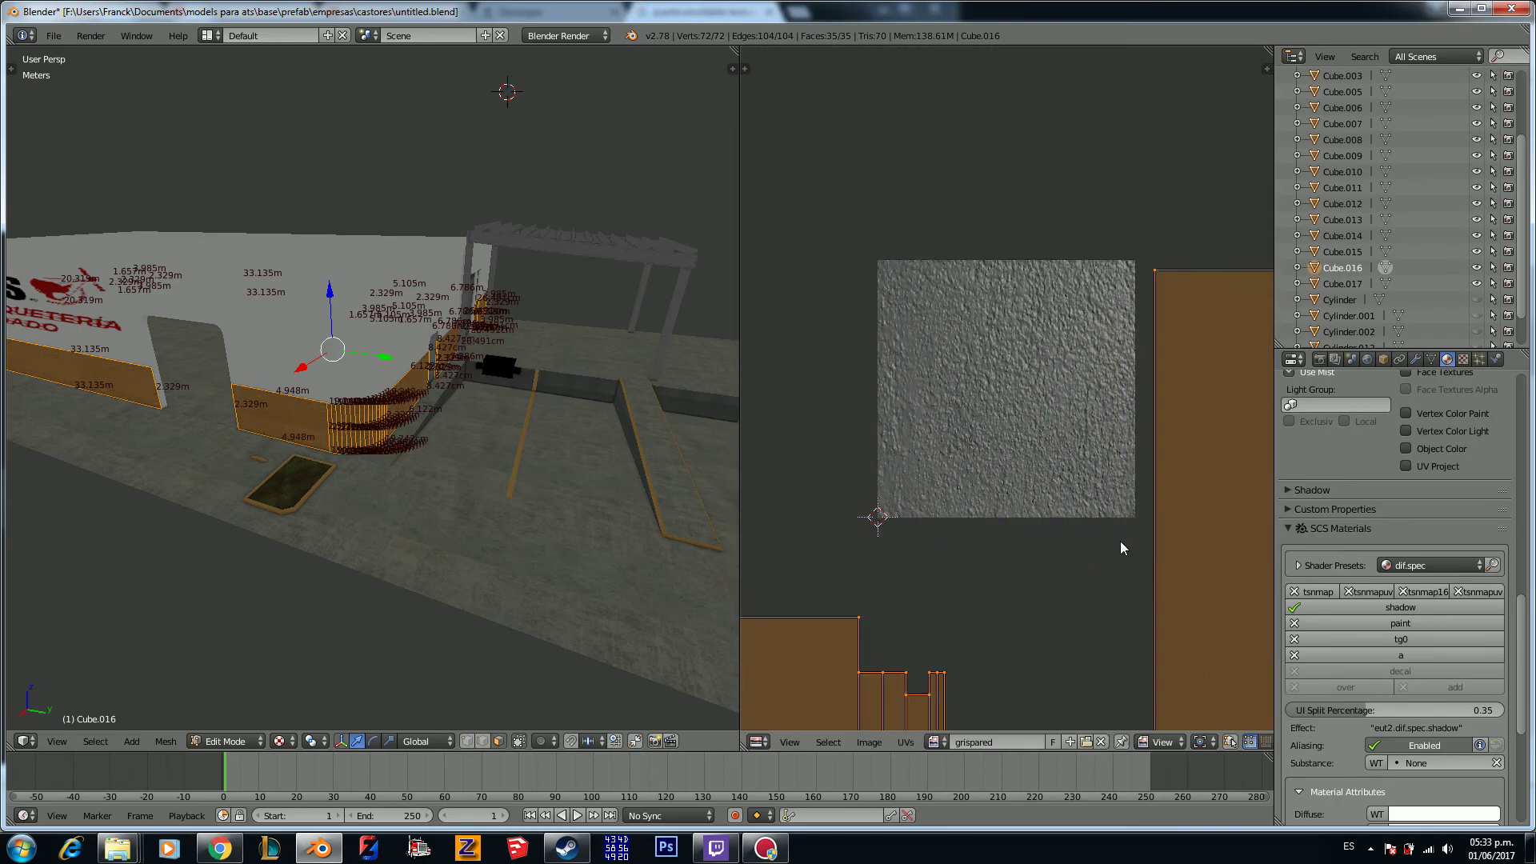
key("Tab")
mouse_move(488, 444)
middle_mouse_down()
mouse_move(462, 448)
mouse_move(475, 440)
middle_mouse_up()
key("a")
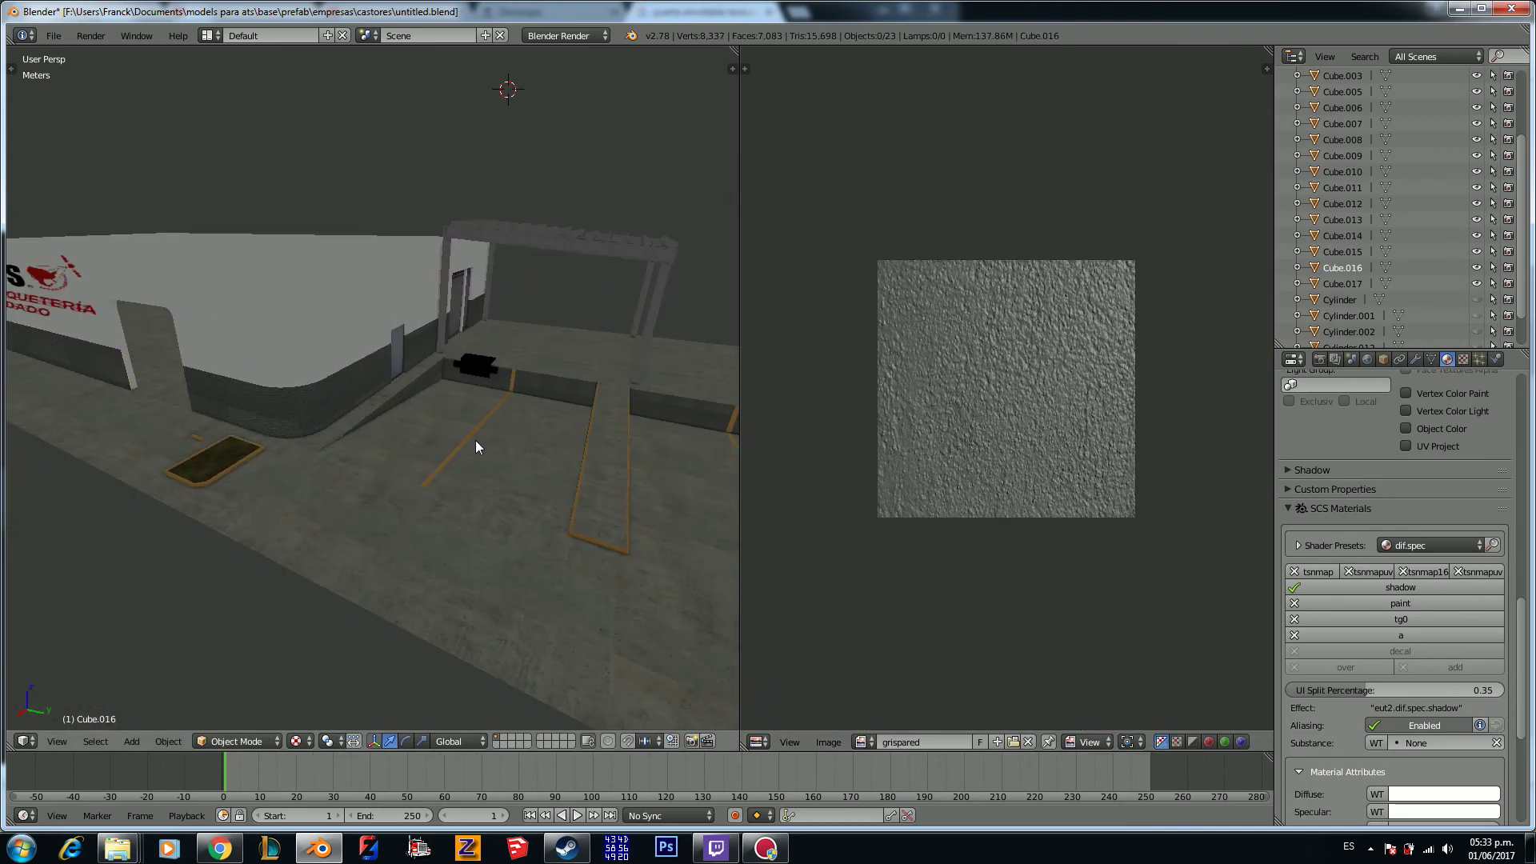
scroll(1349, 598, "down", 8)
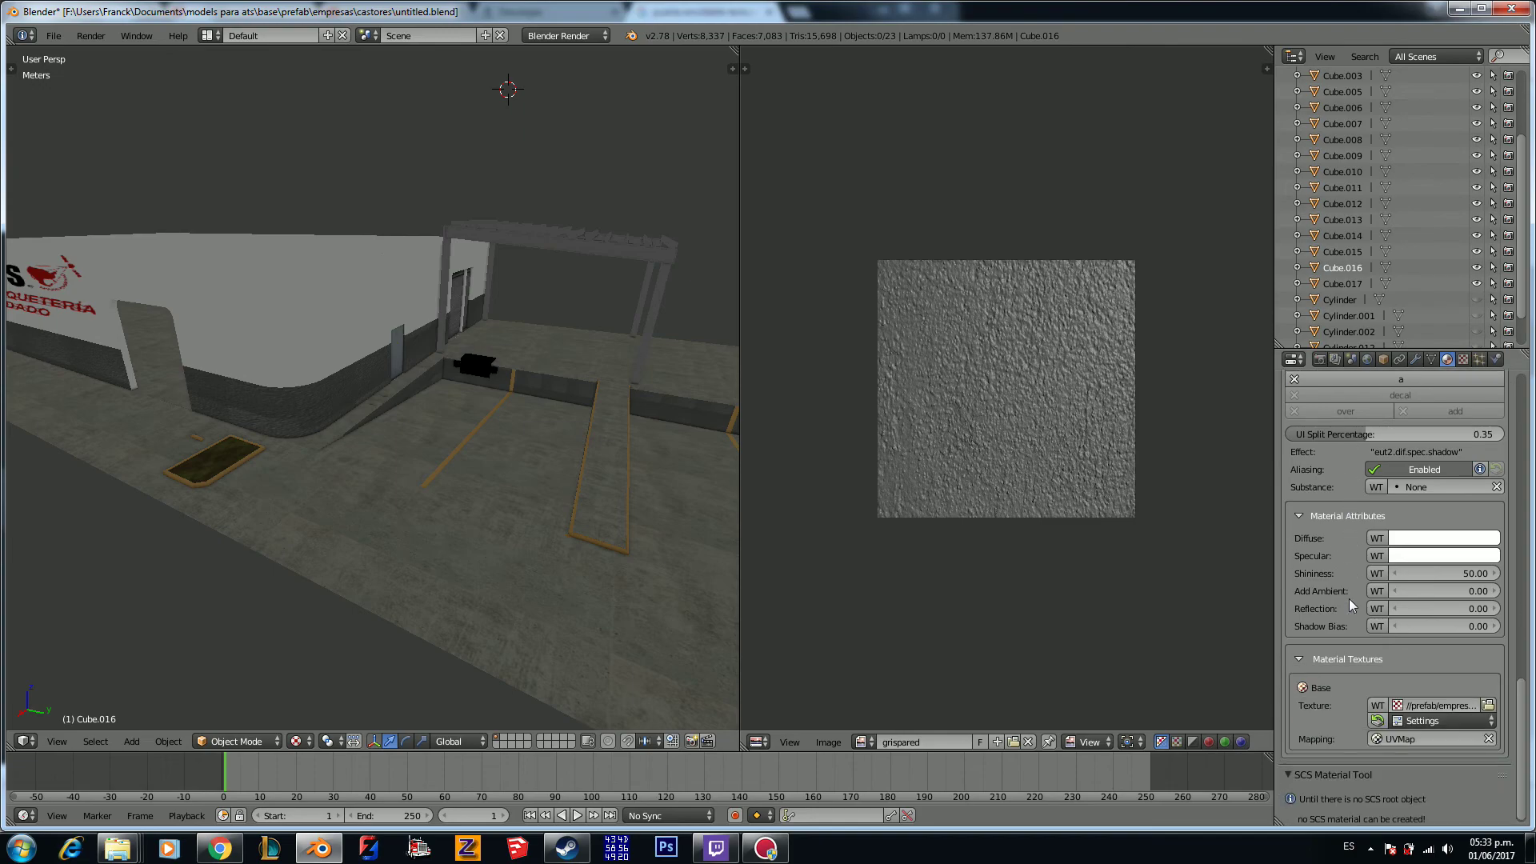
Step: Unhide the Cylinder object, the tall pole beside the grass planter, and delete it
left_click(1477, 299)
left_click(1348, 298)
middle_click_drag(299, 371, 369, 368)
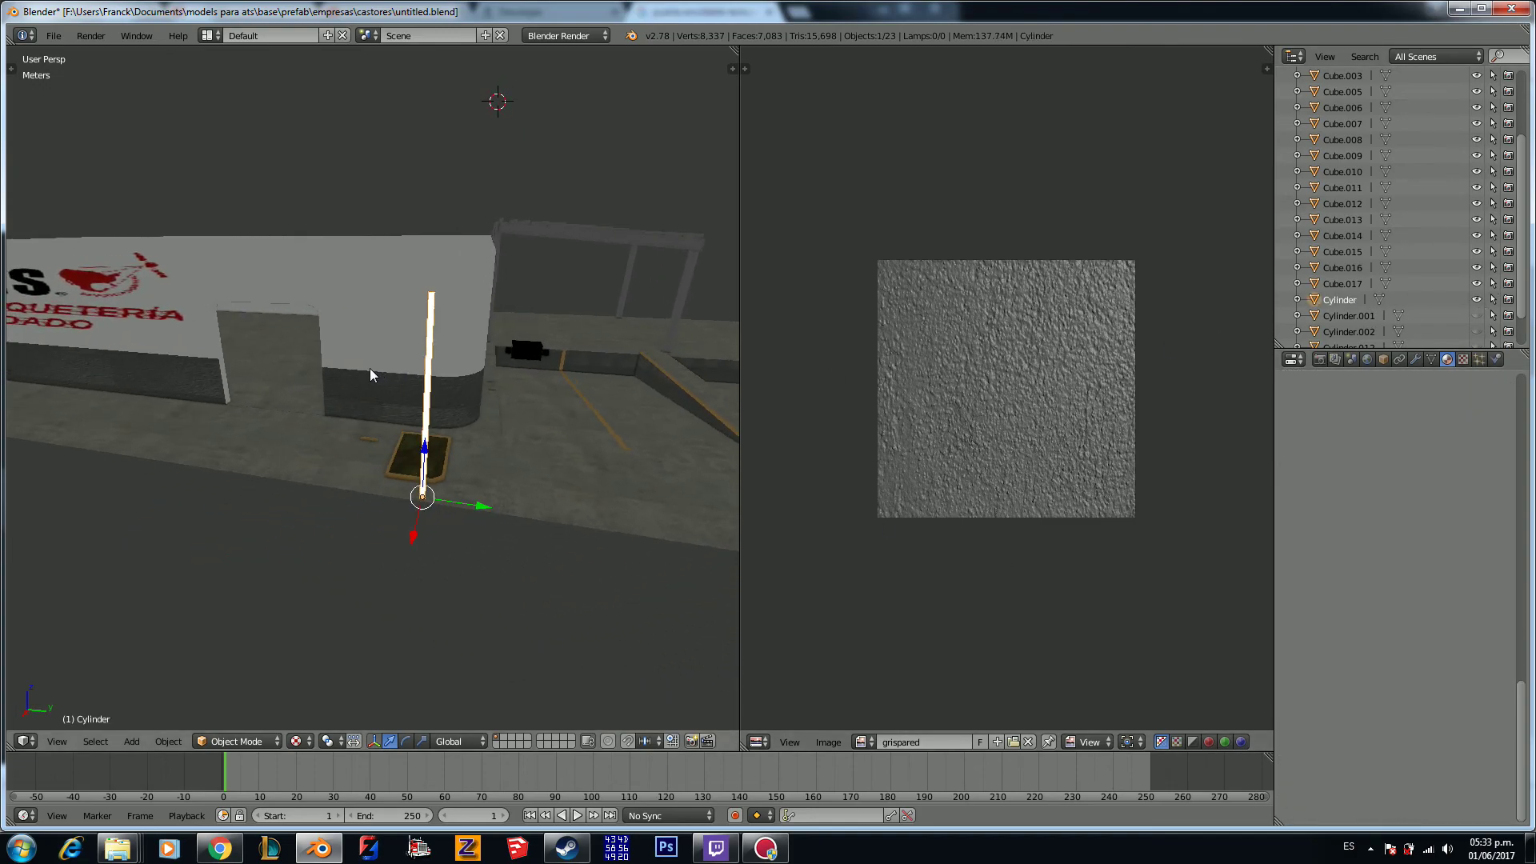
scroll(370, 368, "up", 5)
scroll(479, 453, "down", 6)
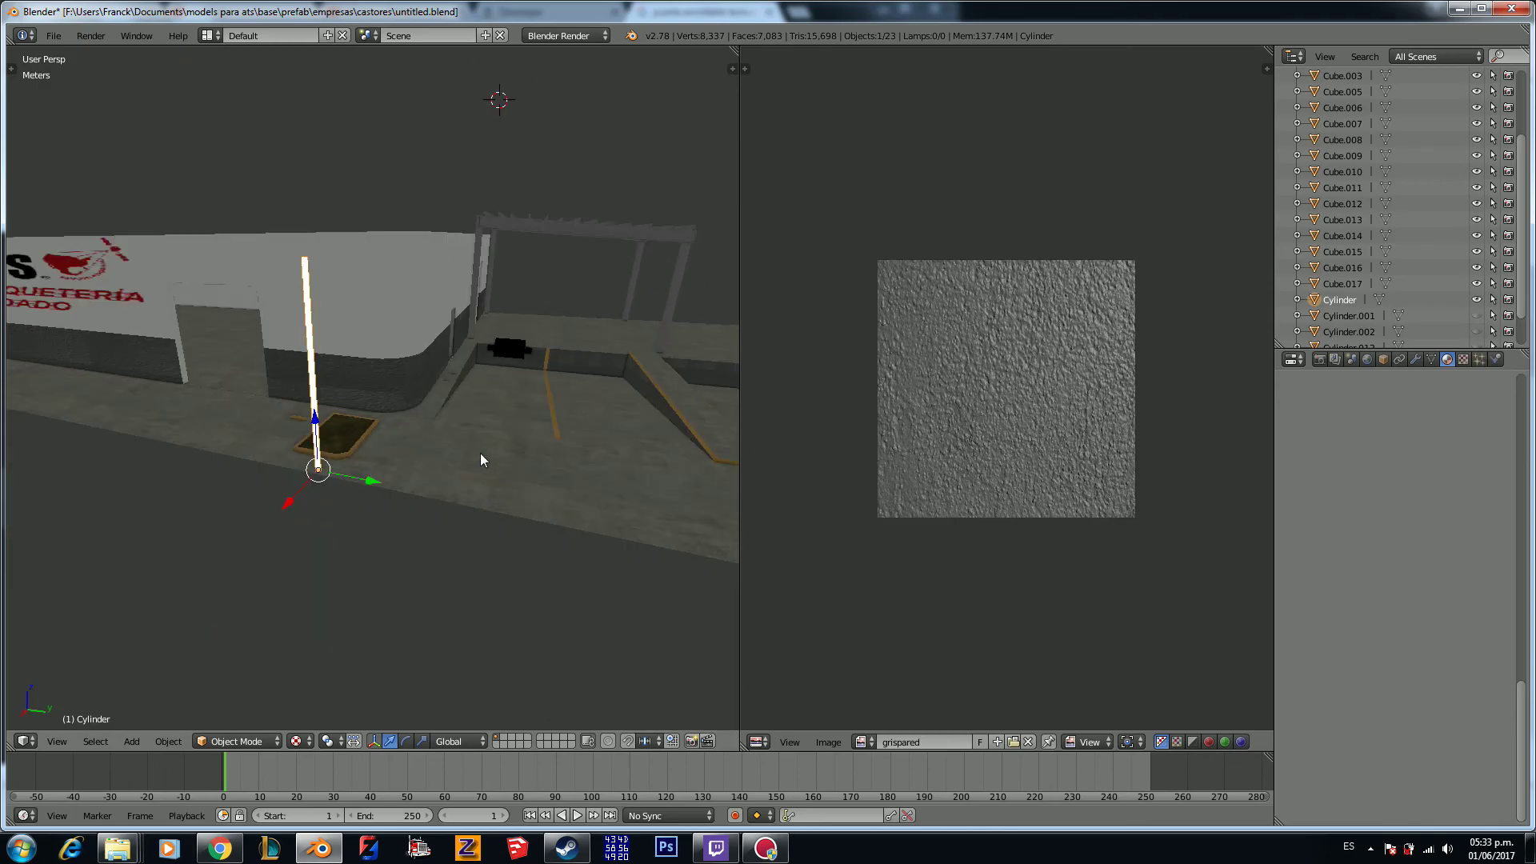
middle_click_drag(481, 453, 495, 457)
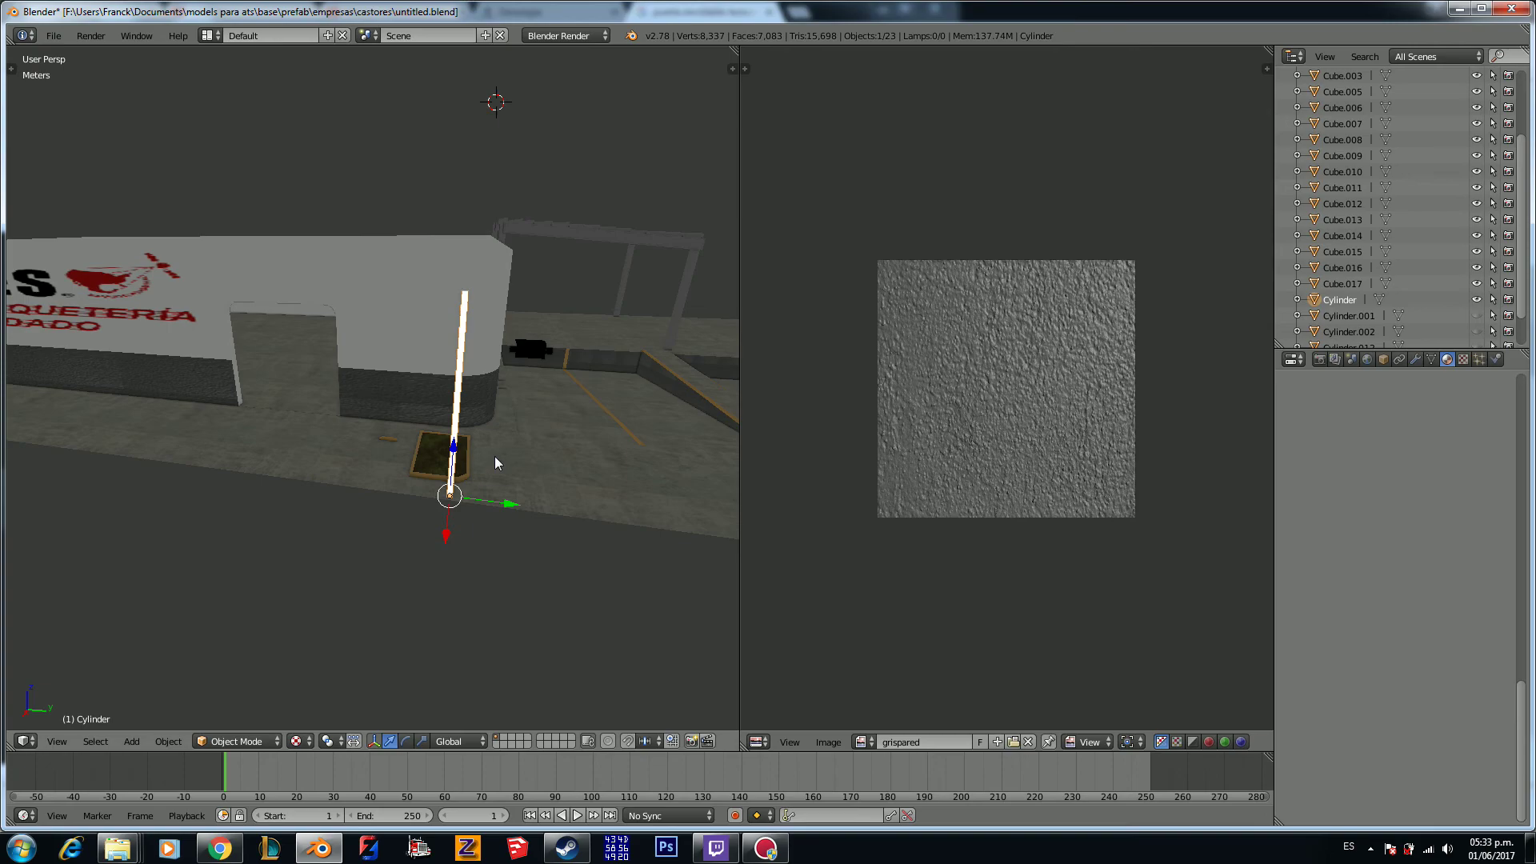
key("Delete")
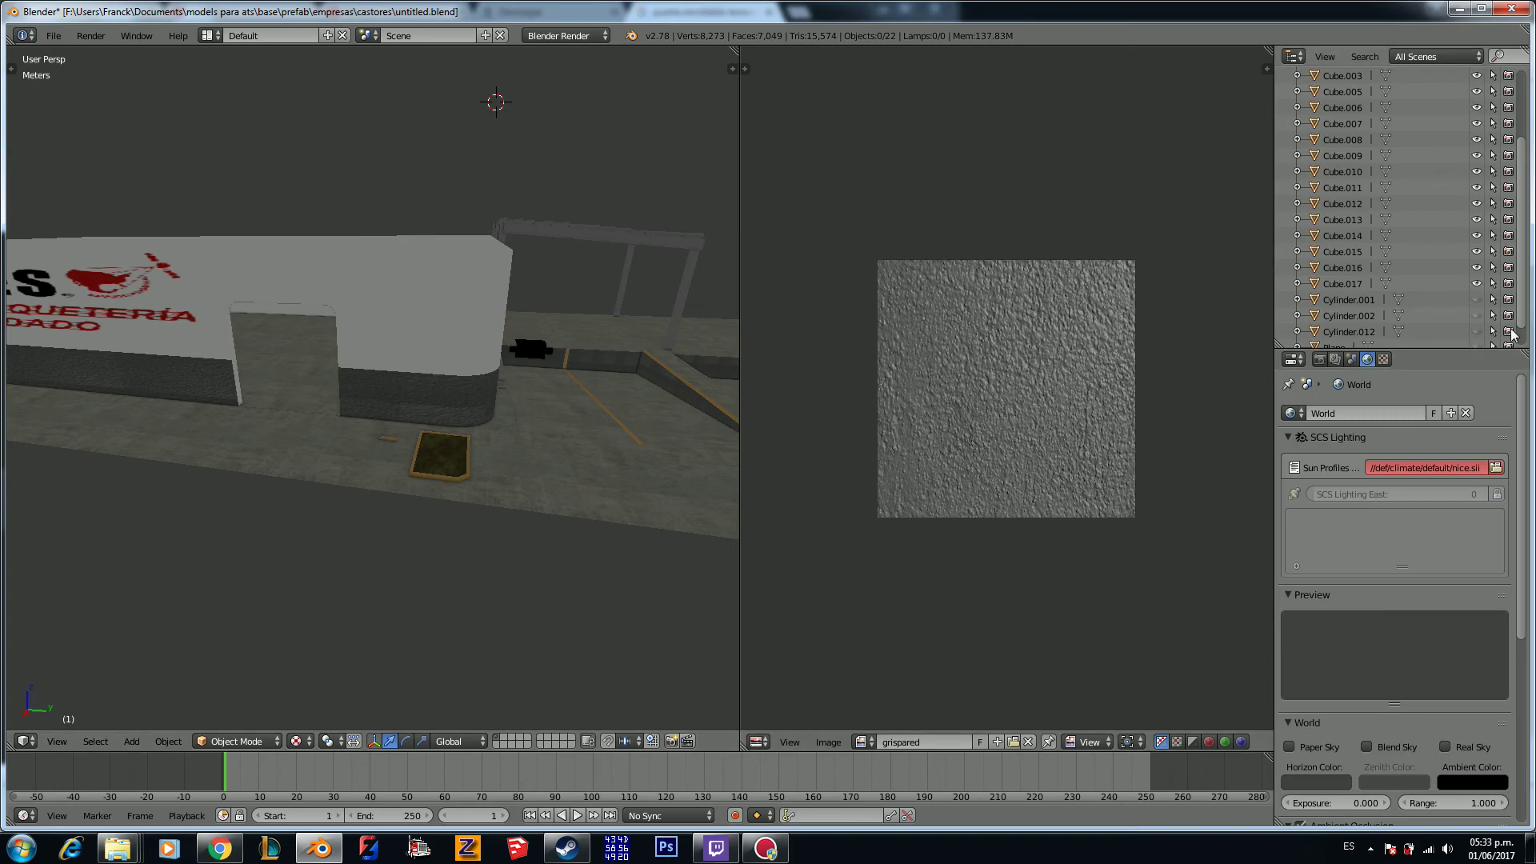
Step: Unhide and select Cylinder.001, the rounded object beside the blue door
middle_click_drag(508, 362, 423, 377)
scroll(429, 358, "up", 6)
scroll(428, 361, "down", 2)
right_click(300, 390)
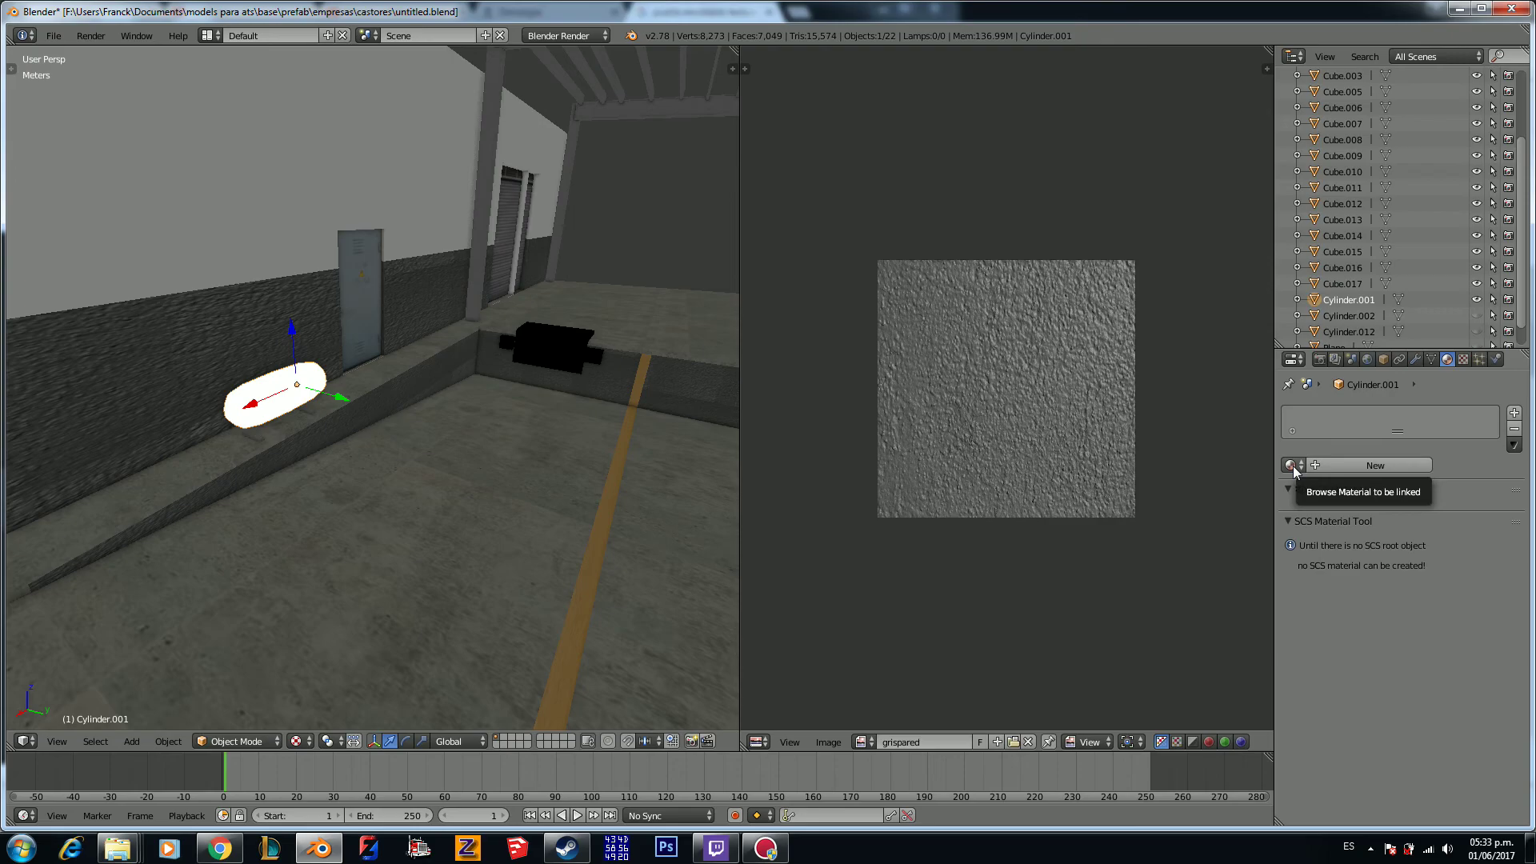
Step: Assign the existing gris material to Cylinder.001 and add the vertex colors required by its SCS shader
left_click(1291, 466)
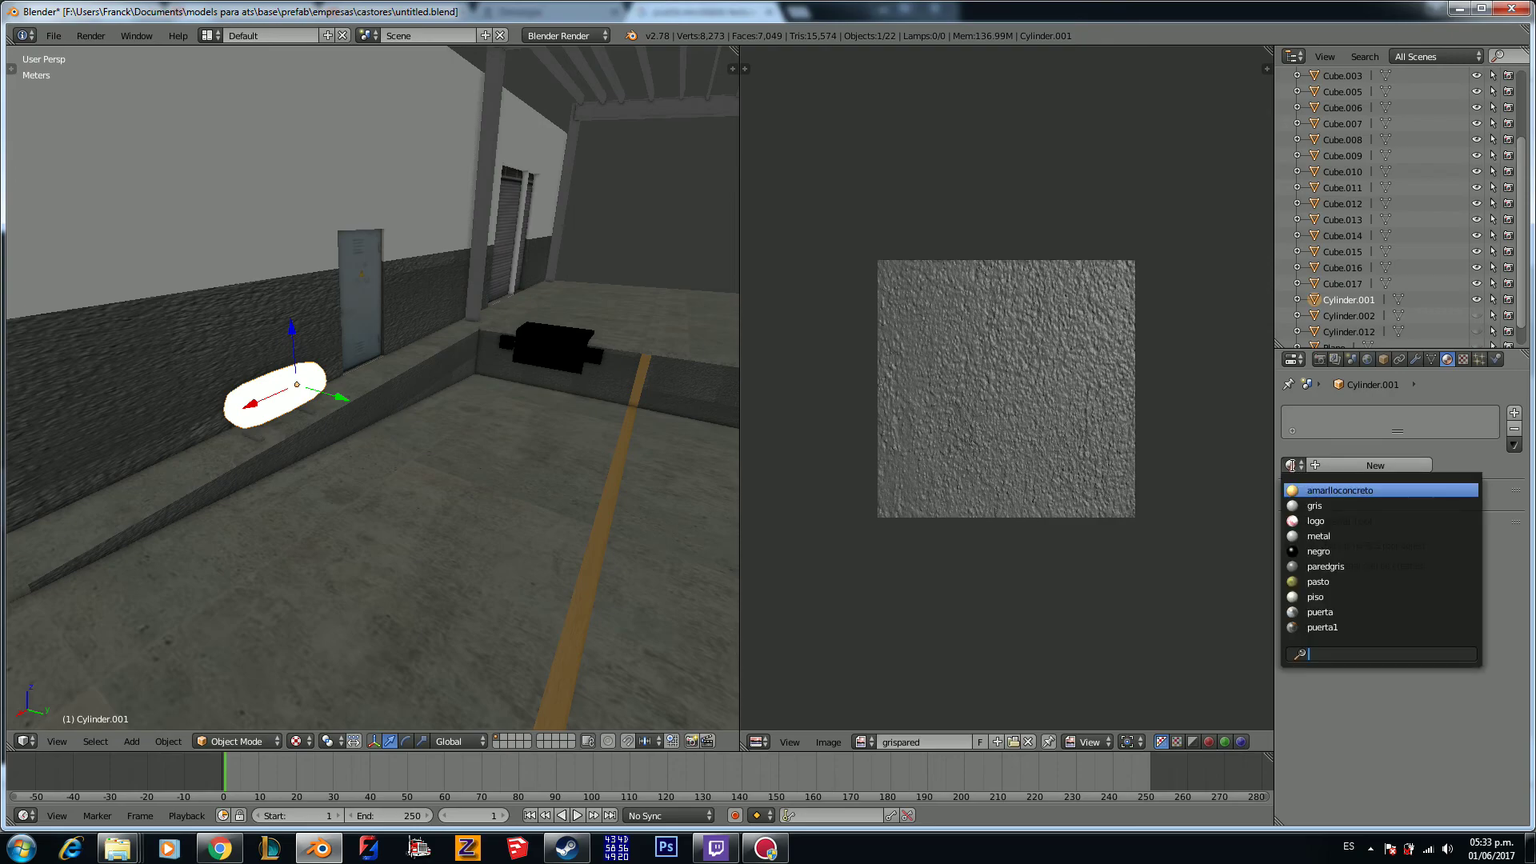
left_click(1306, 491)
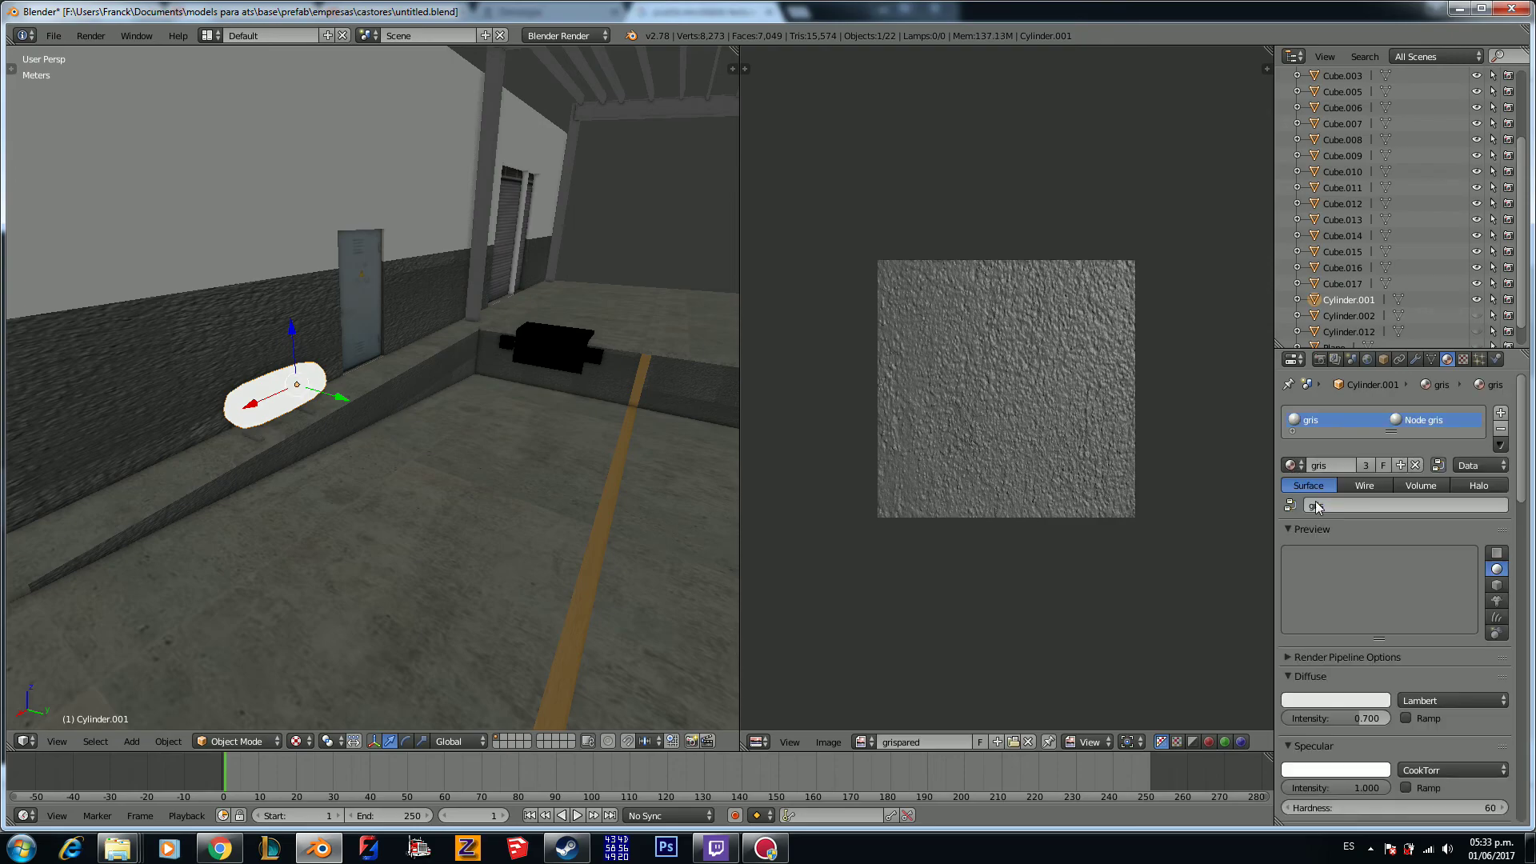
scroll(1340, 547, "down", 8)
scroll(1343, 554, "down", 9)
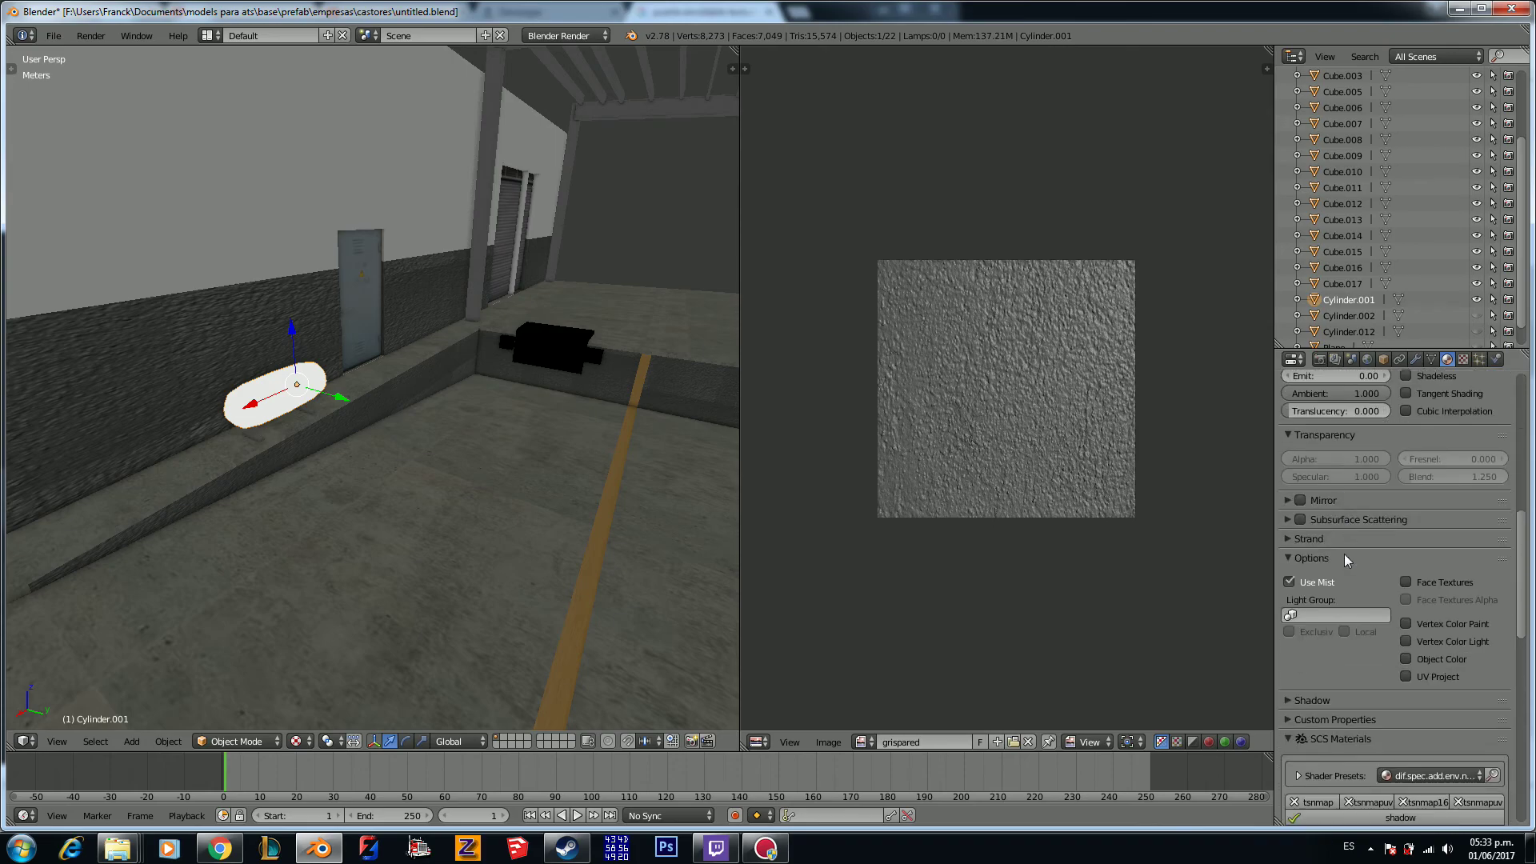
scroll(1385, 704, "down", 2)
left_click(1383, 725)
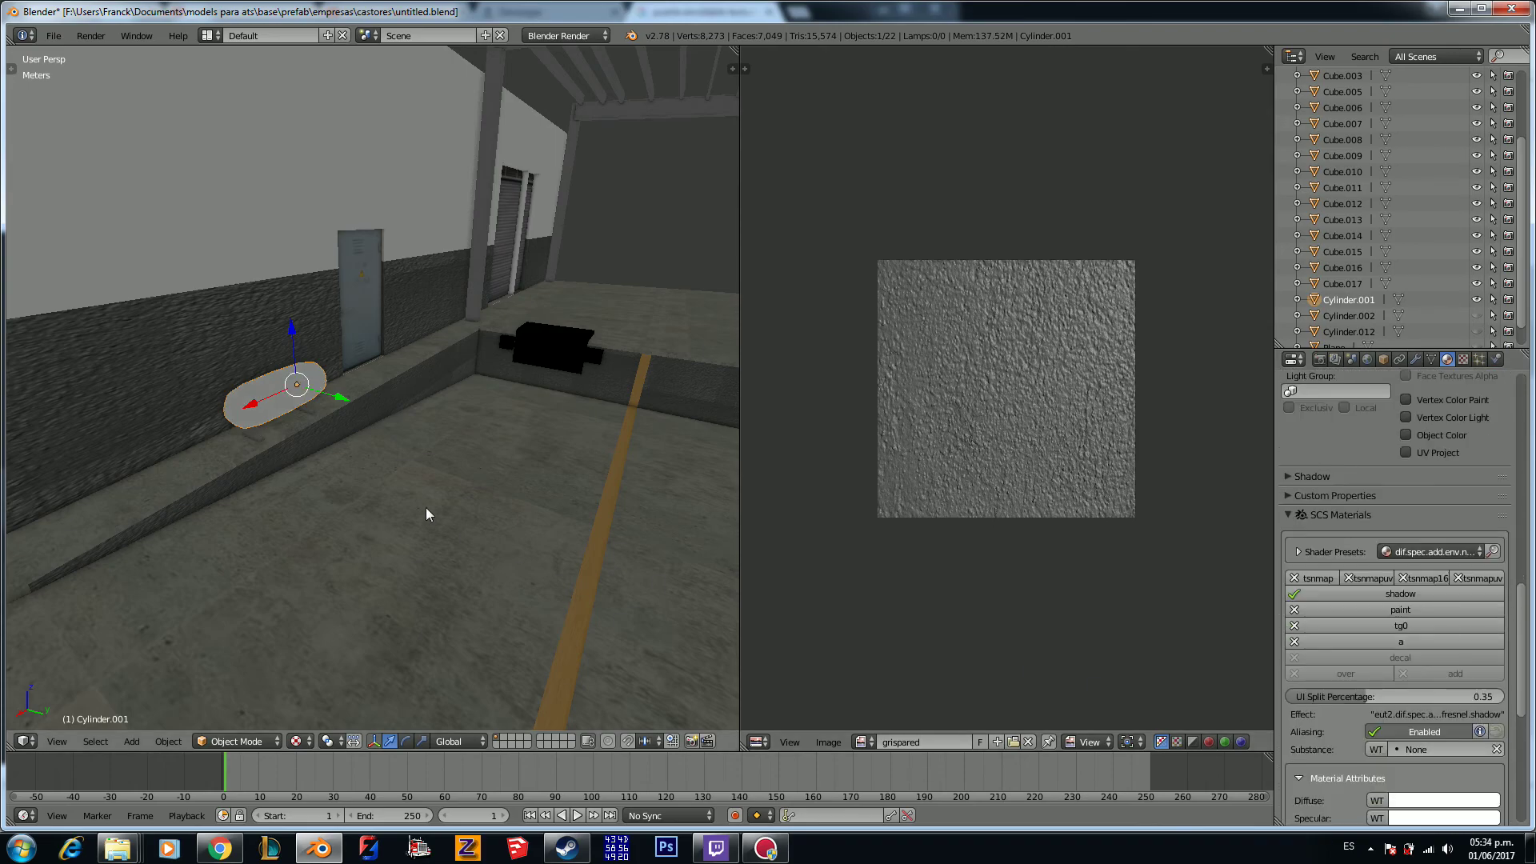
Step: Unwrap all of Cylinder.001's faces with Smart UV Project at a 66 angle limit
key("Tab")
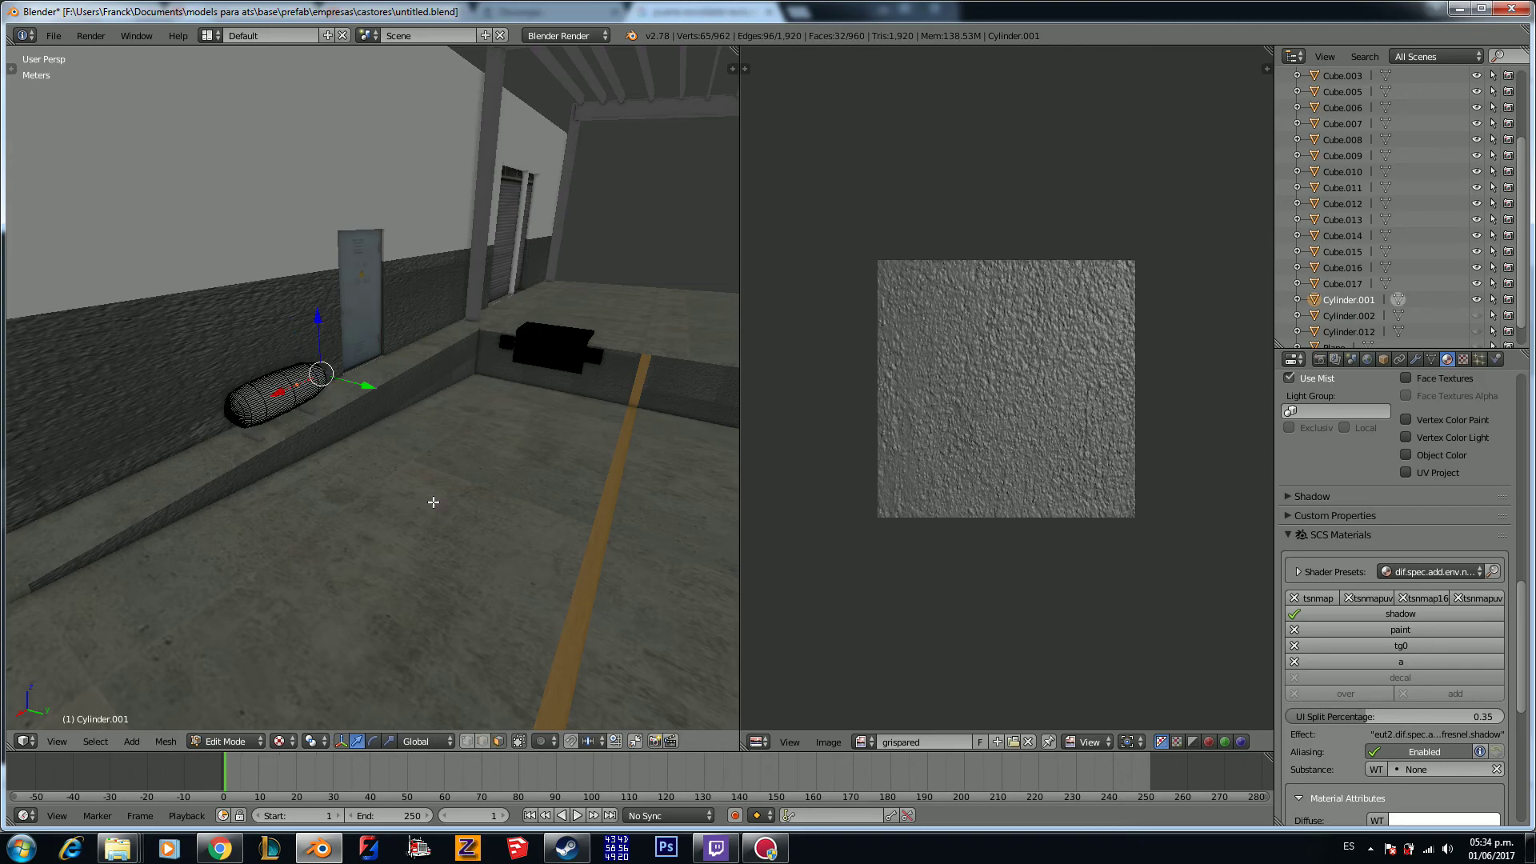
key("a")
key("a")
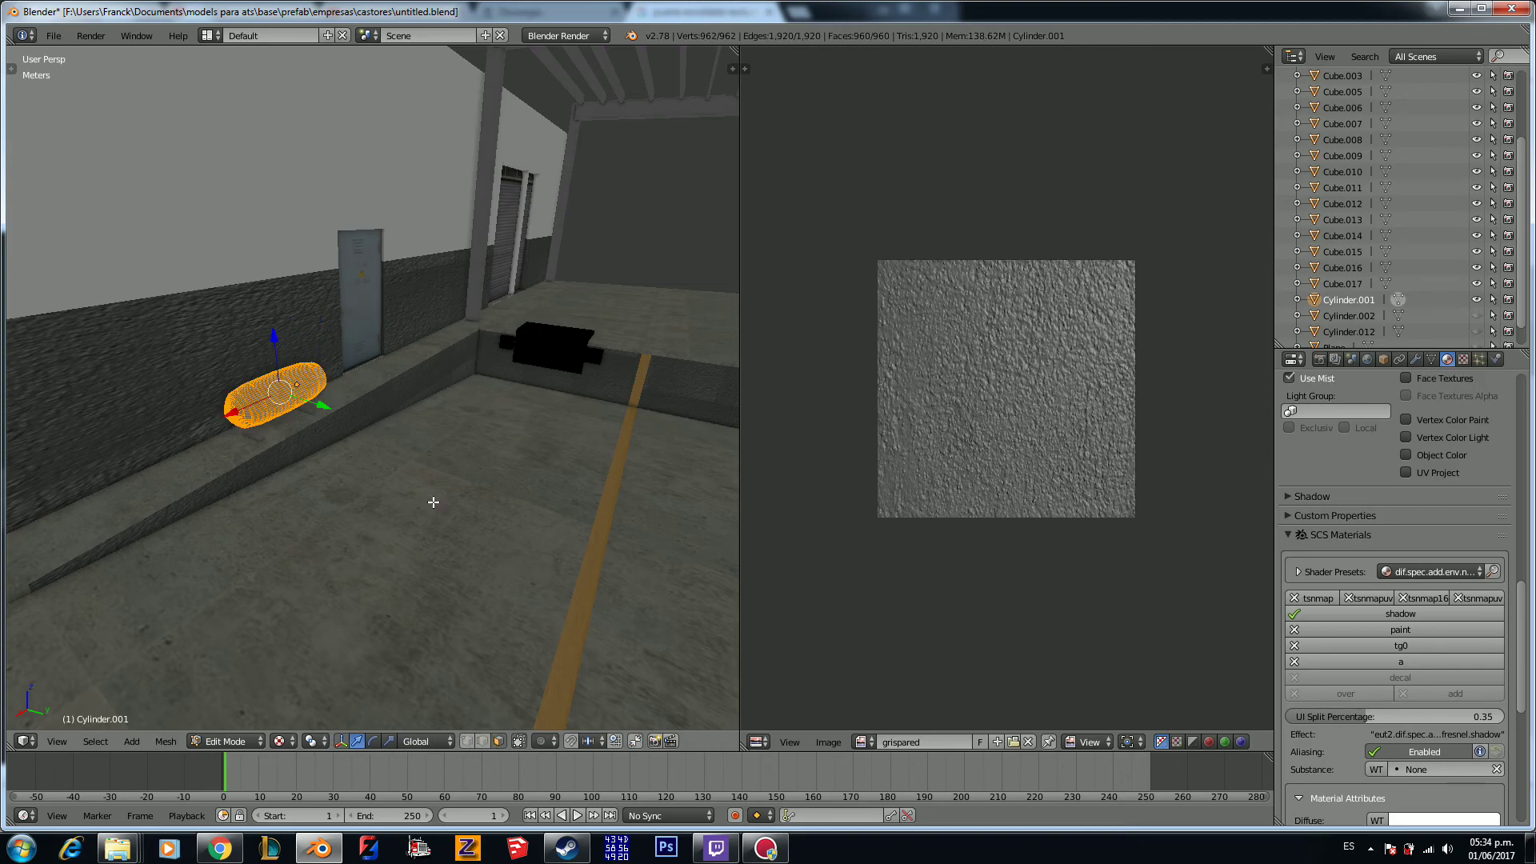
key("u")
left_click(432, 502)
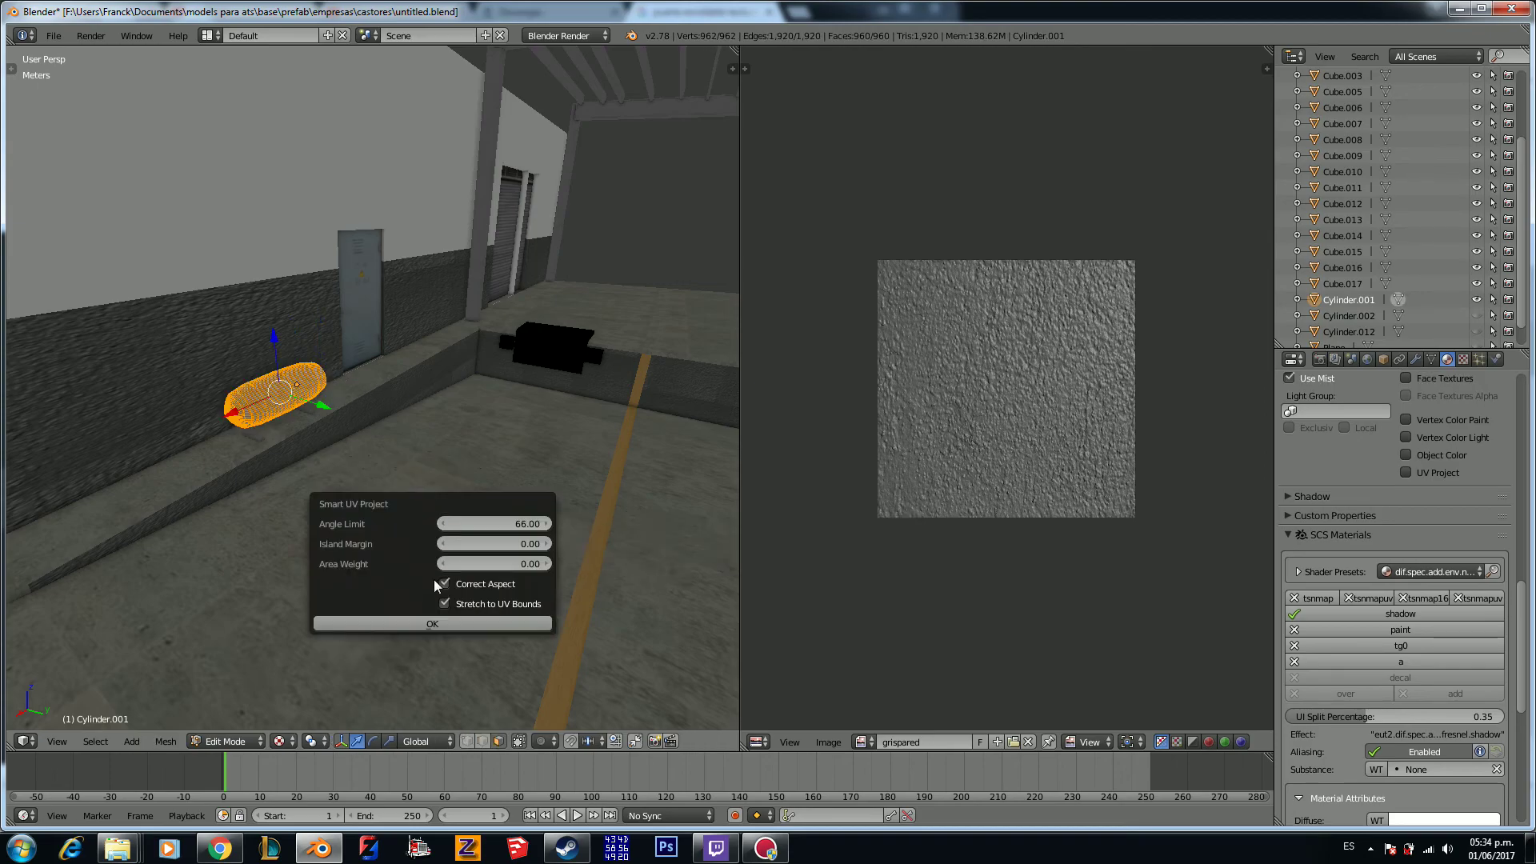
left_click(431, 624)
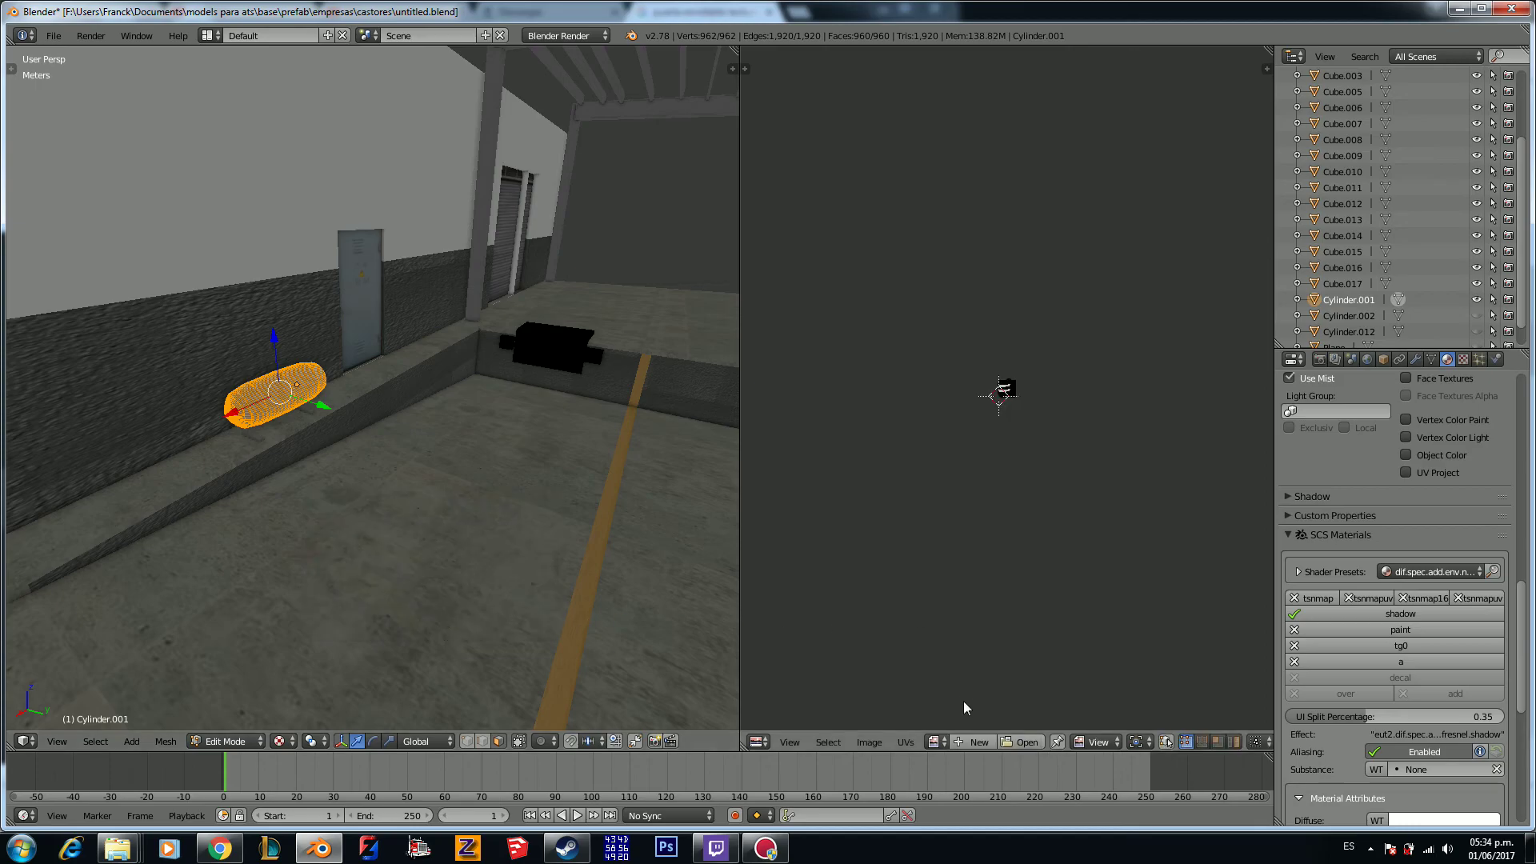
Step: Assign the gris image to Cylinder.001's unwrapped faces, return to Object Mode and deselect everything
left_click(933, 741)
type("gris")
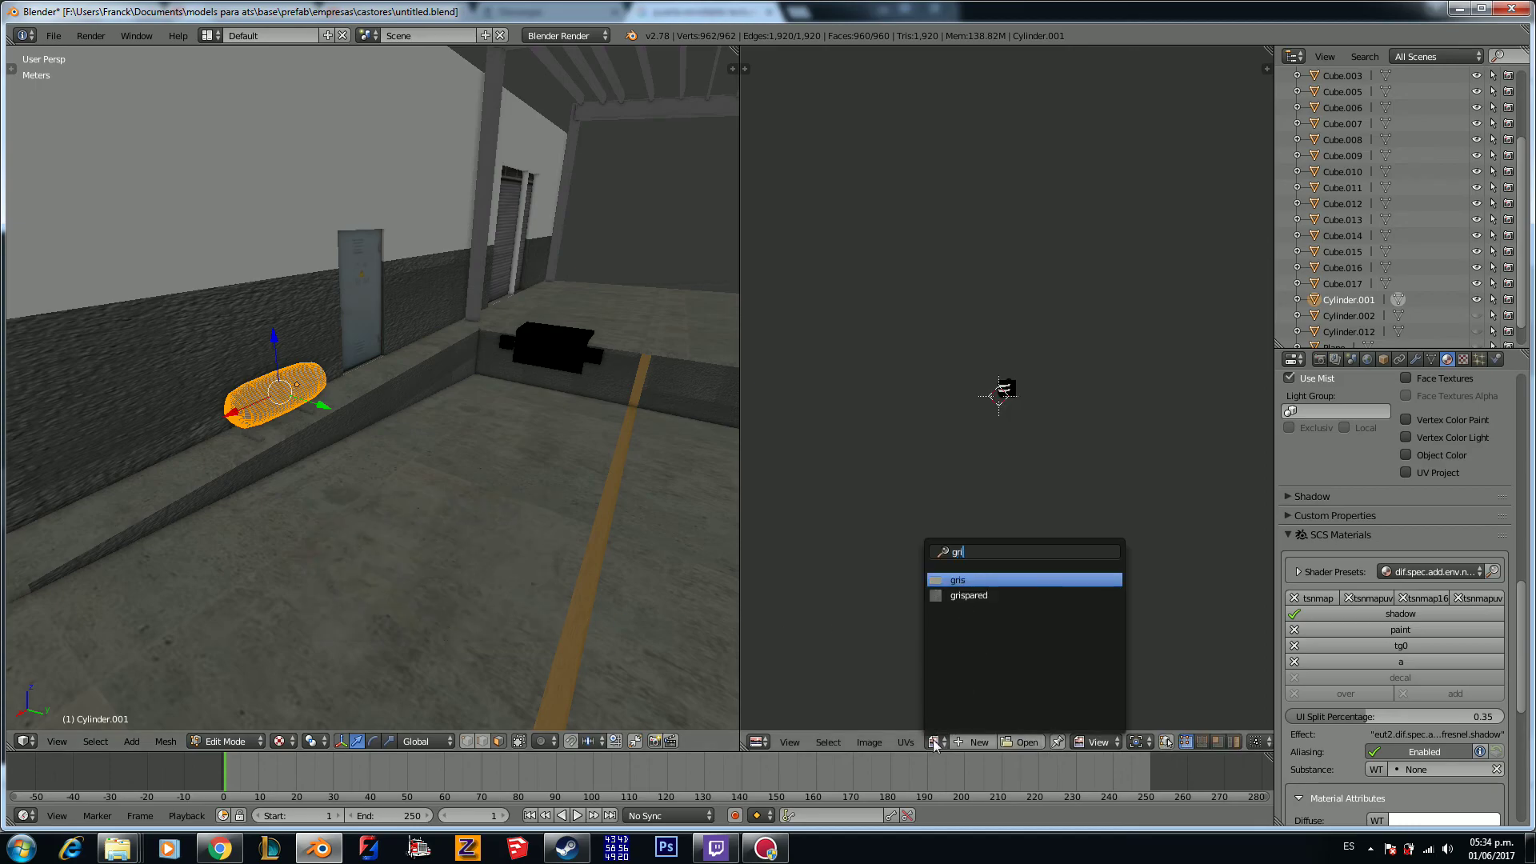
key("Return")
key("Tab")
key("a")
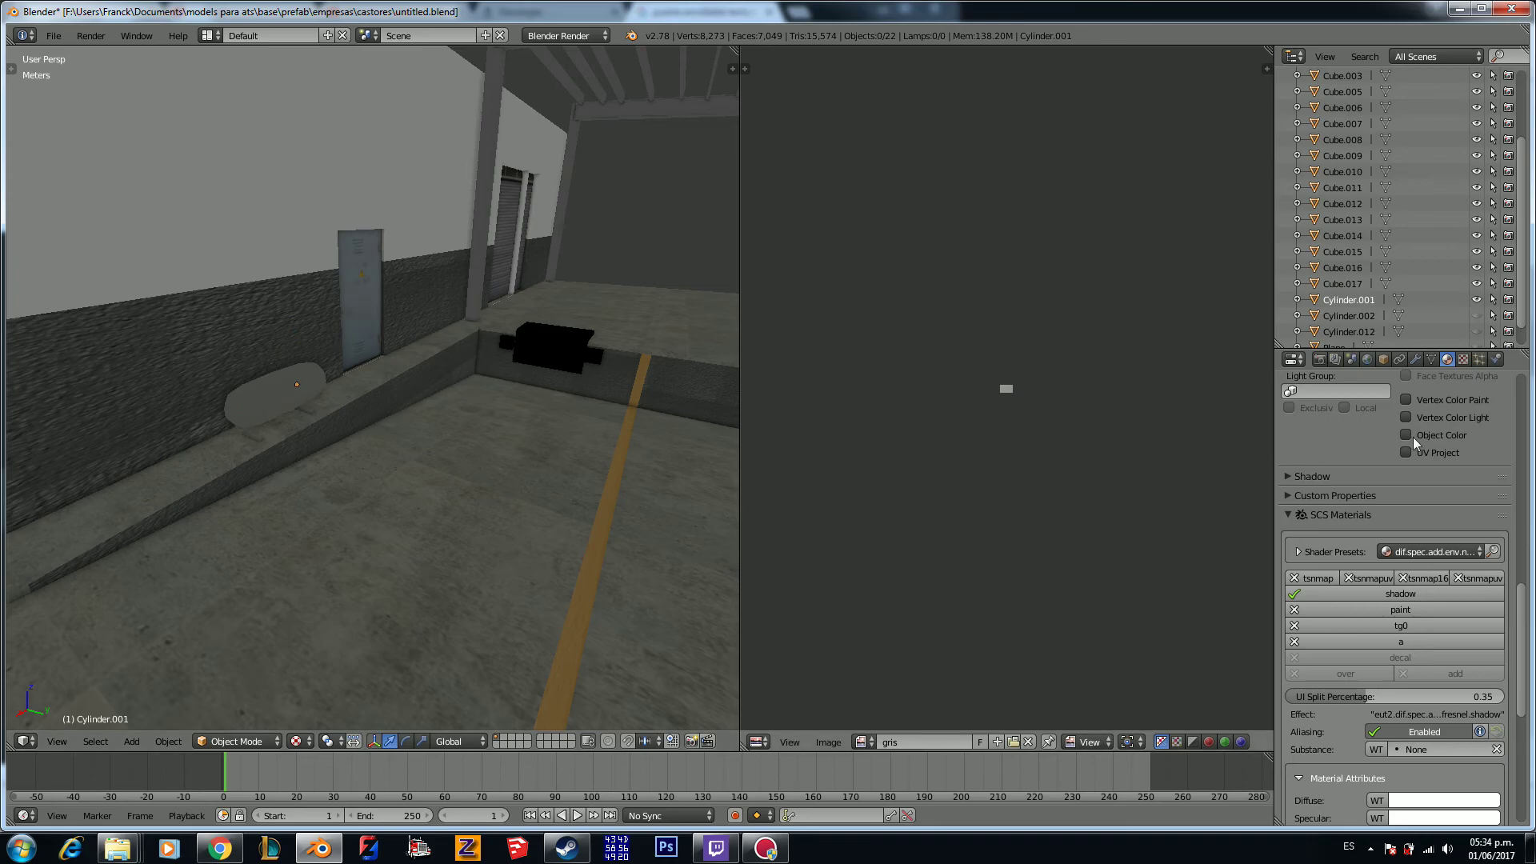
Step: Unhide and select Cylinder.002, the row of thin poles along the edge of the raised platform
left_click(1476, 315)
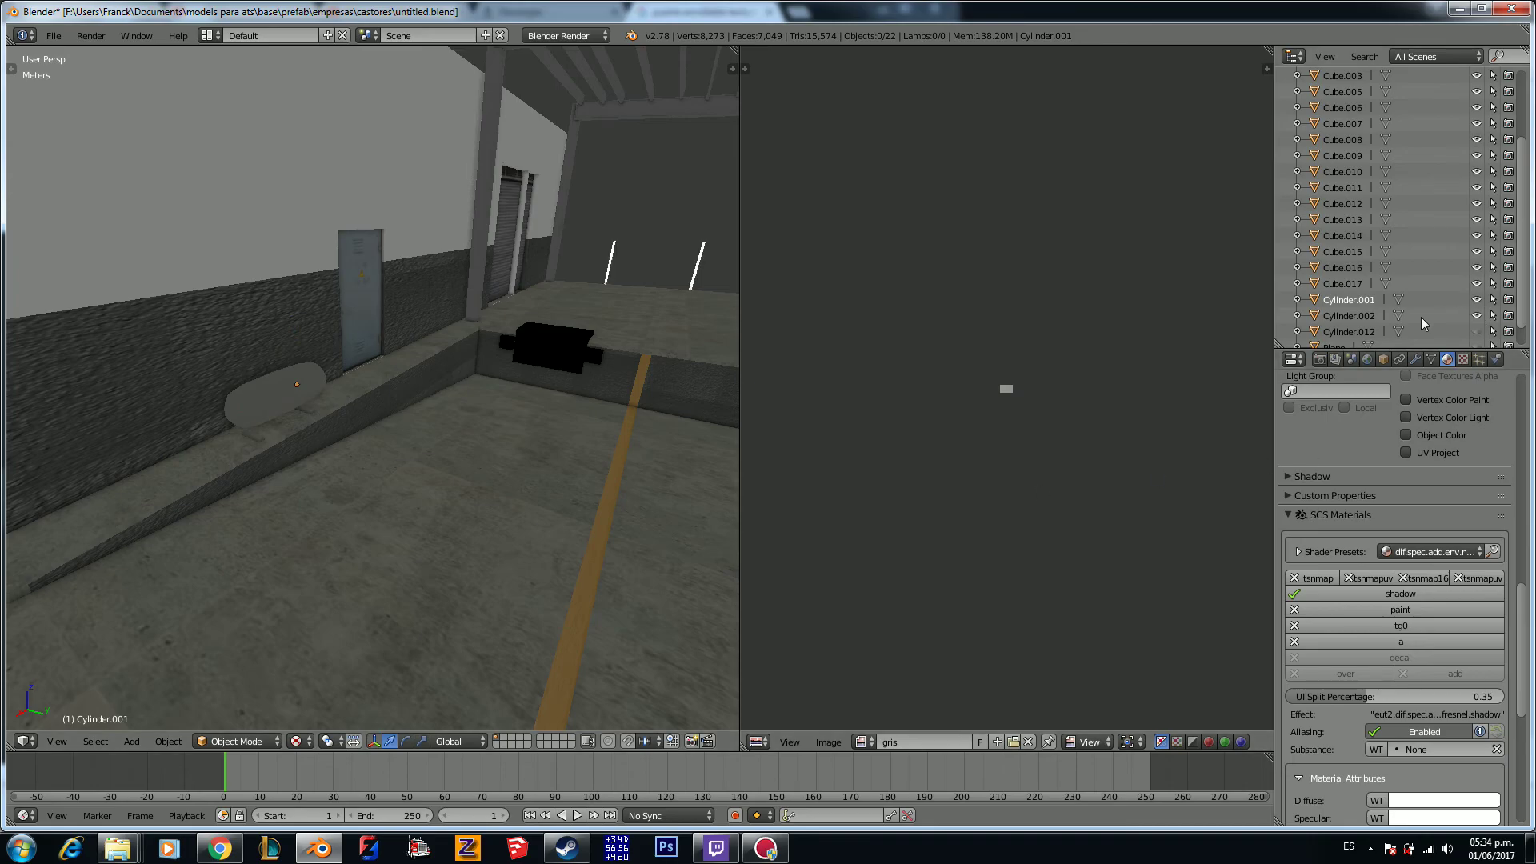
left_click(1365, 319)
scroll(573, 366, "down", 6)
middle_click_drag(565, 372, 531, 362)
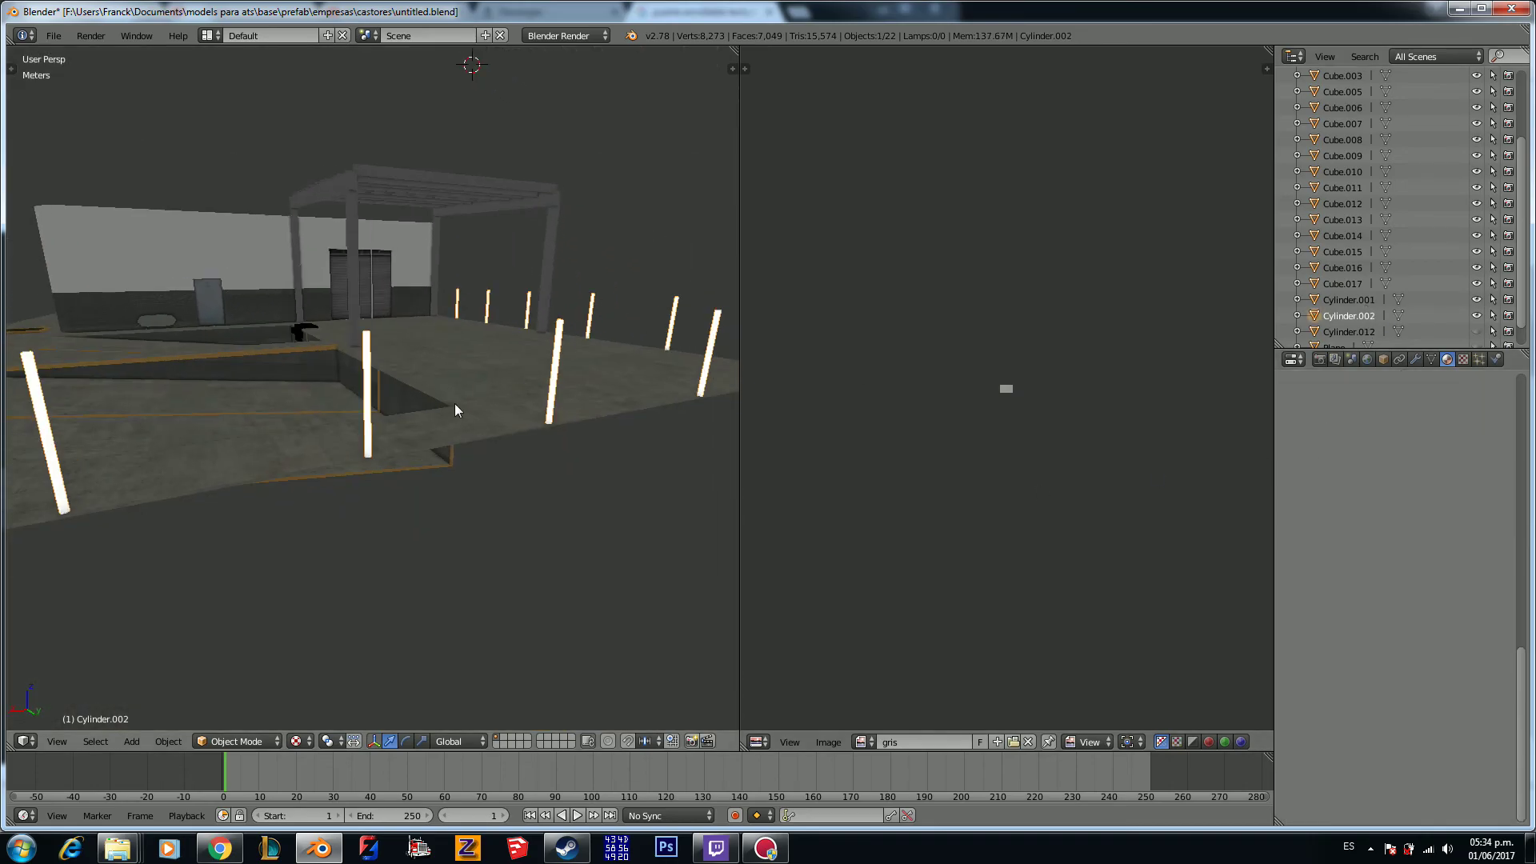
Step: Assign the existing metal material to Cylinder.002 and add the vertex colors its SCS shader requires
scroll(1428, 558, "up", 6)
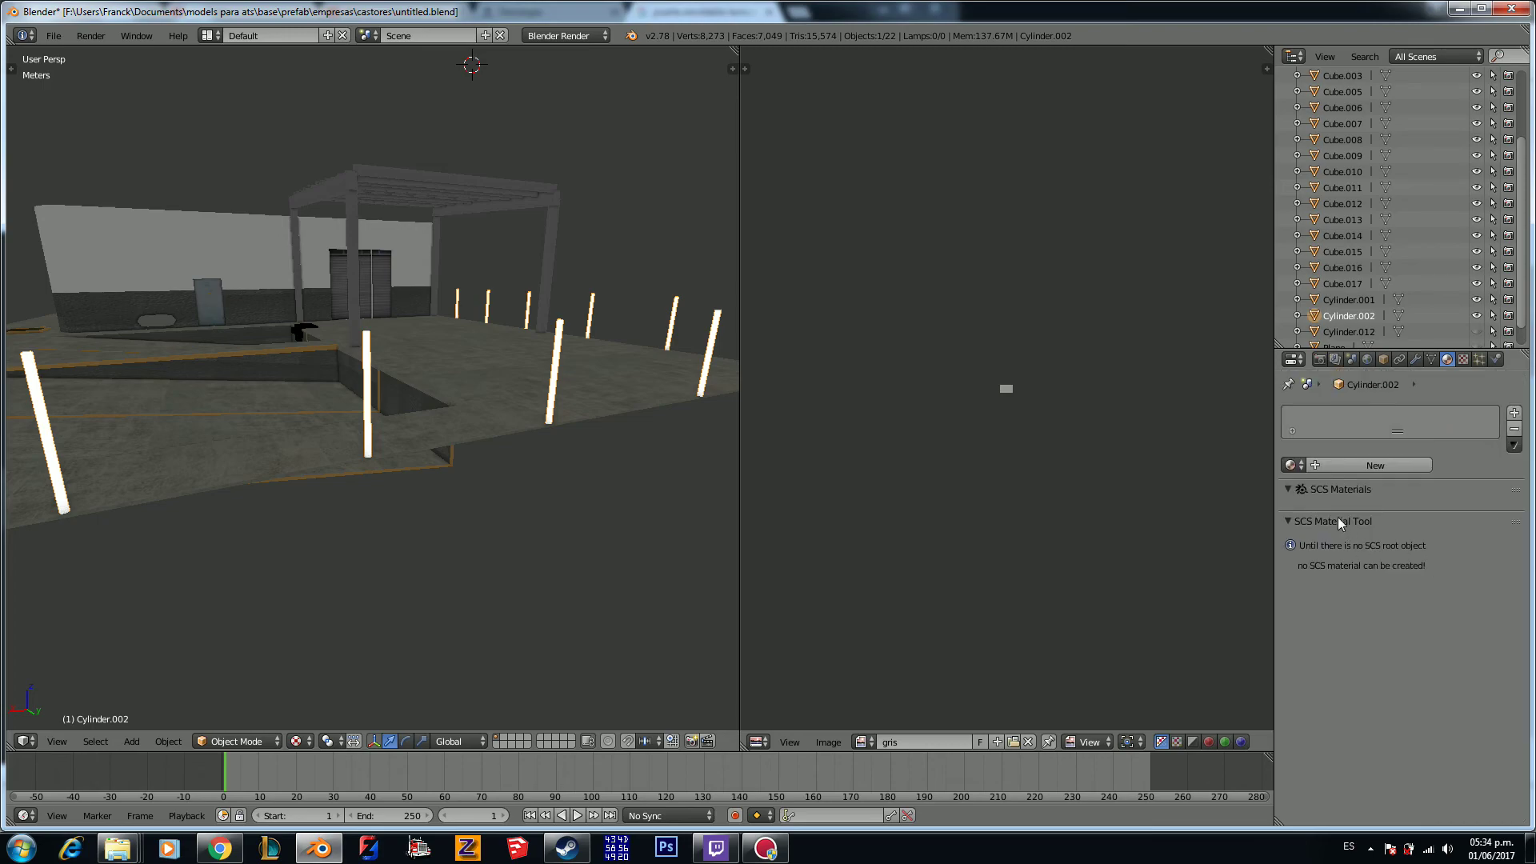
left_click(1293, 464)
type("metal")
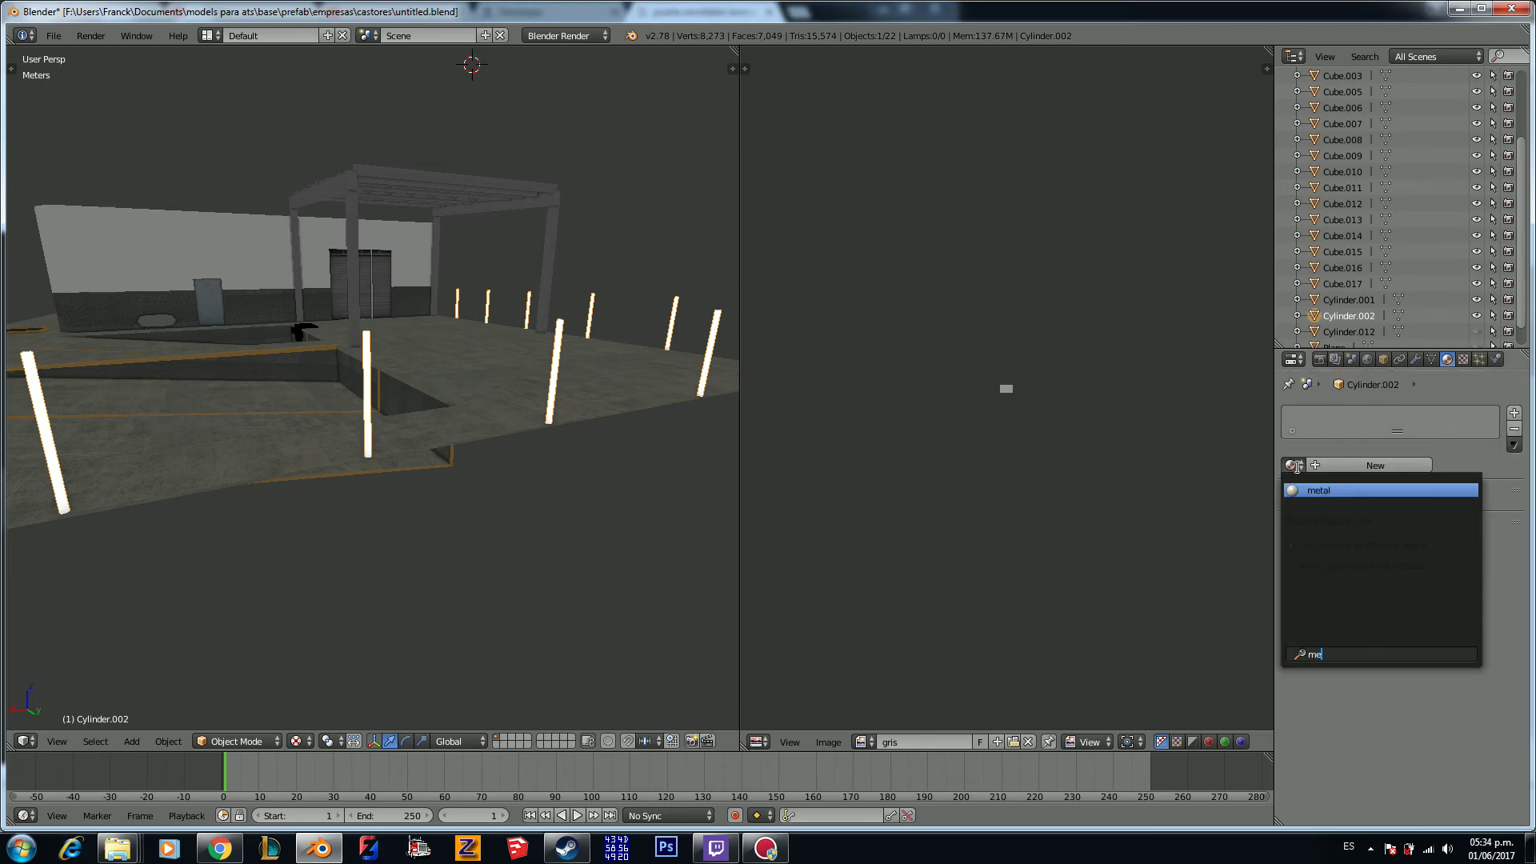
key("Return")
scroll(1343, 611, "down", 5)
scroll(1431, 731, "down", 10)
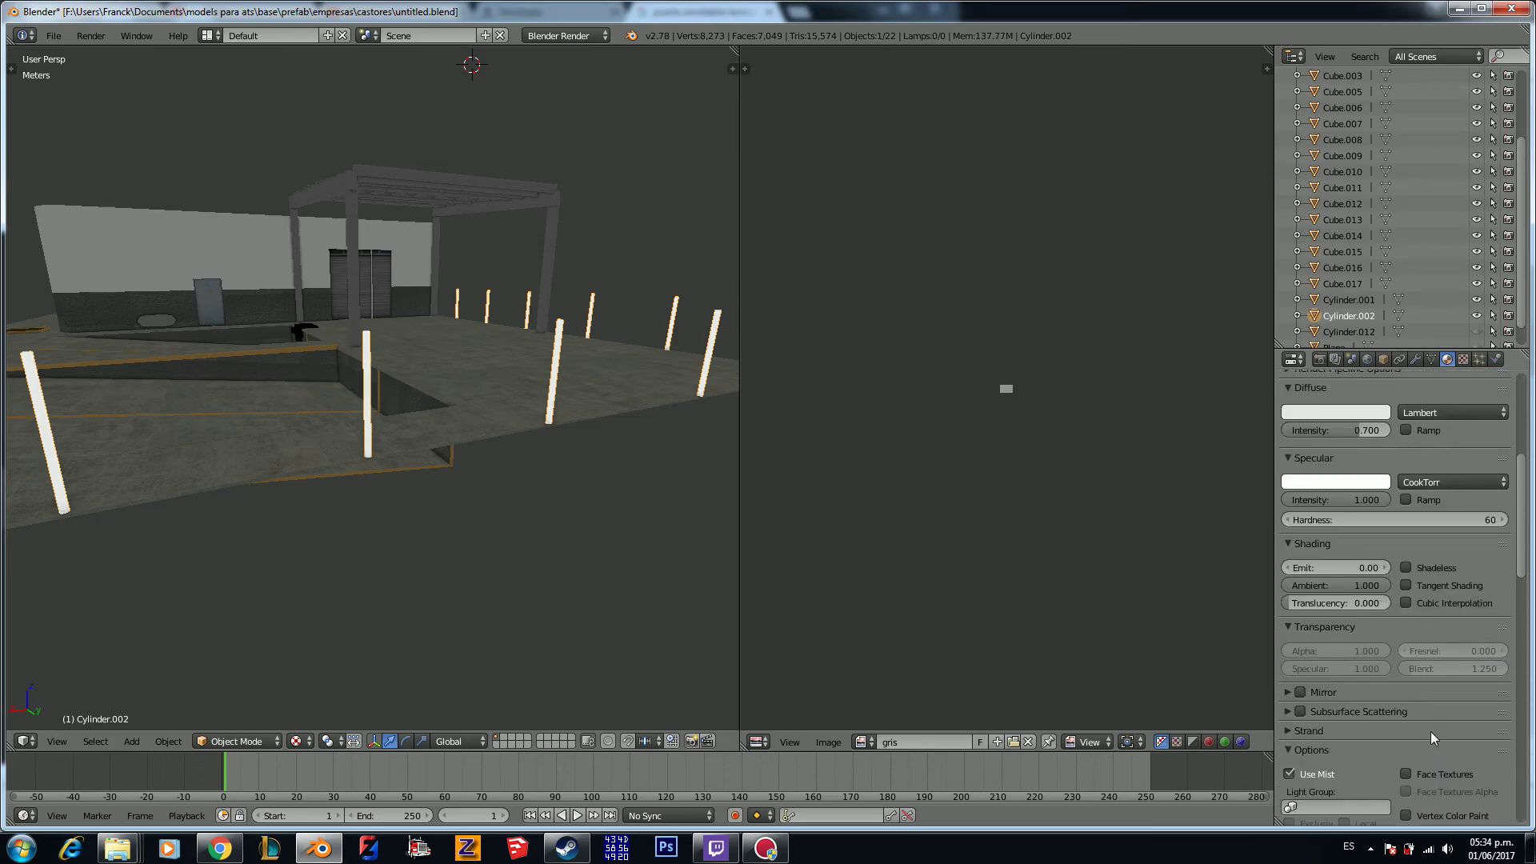
scroll(1421, 742, "down", 3)
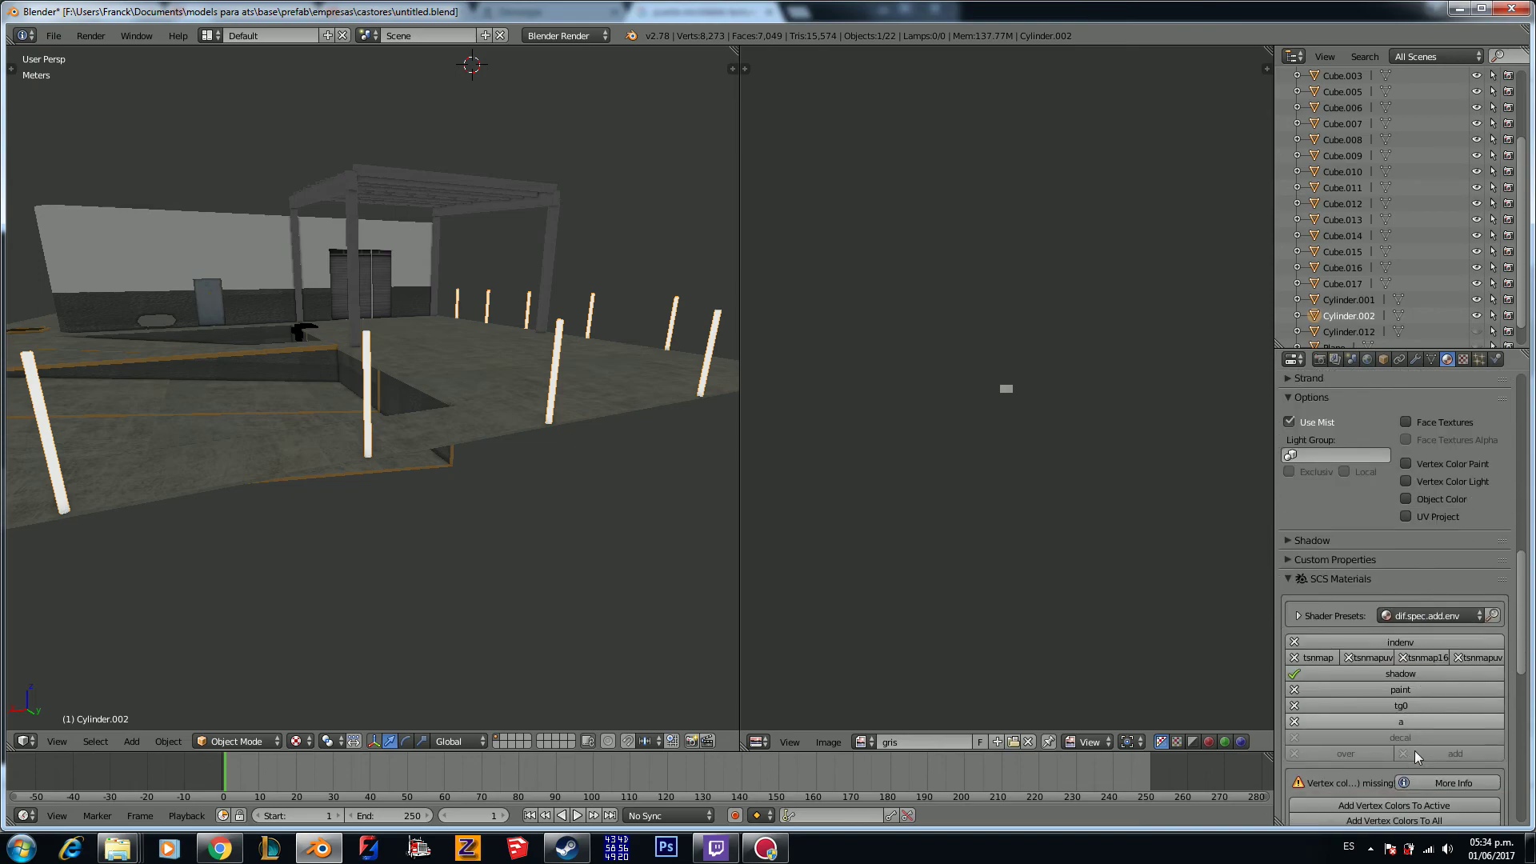
Step: Unwrap all of Cylinder.002's faces with Smart UV Project at a 66 angle limit and assign the metal image
key("Tab")
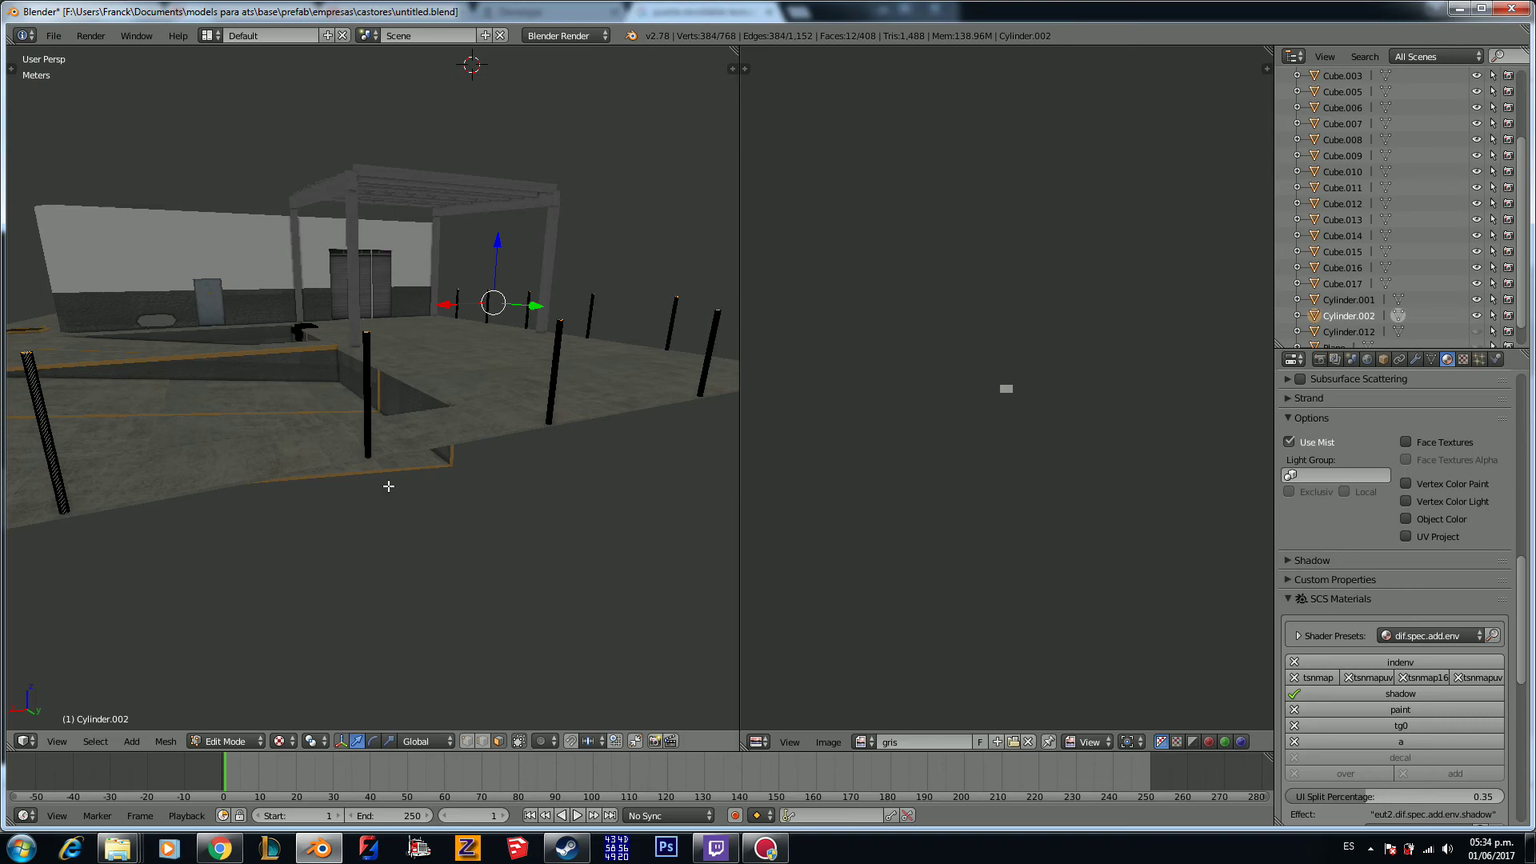
key("a")
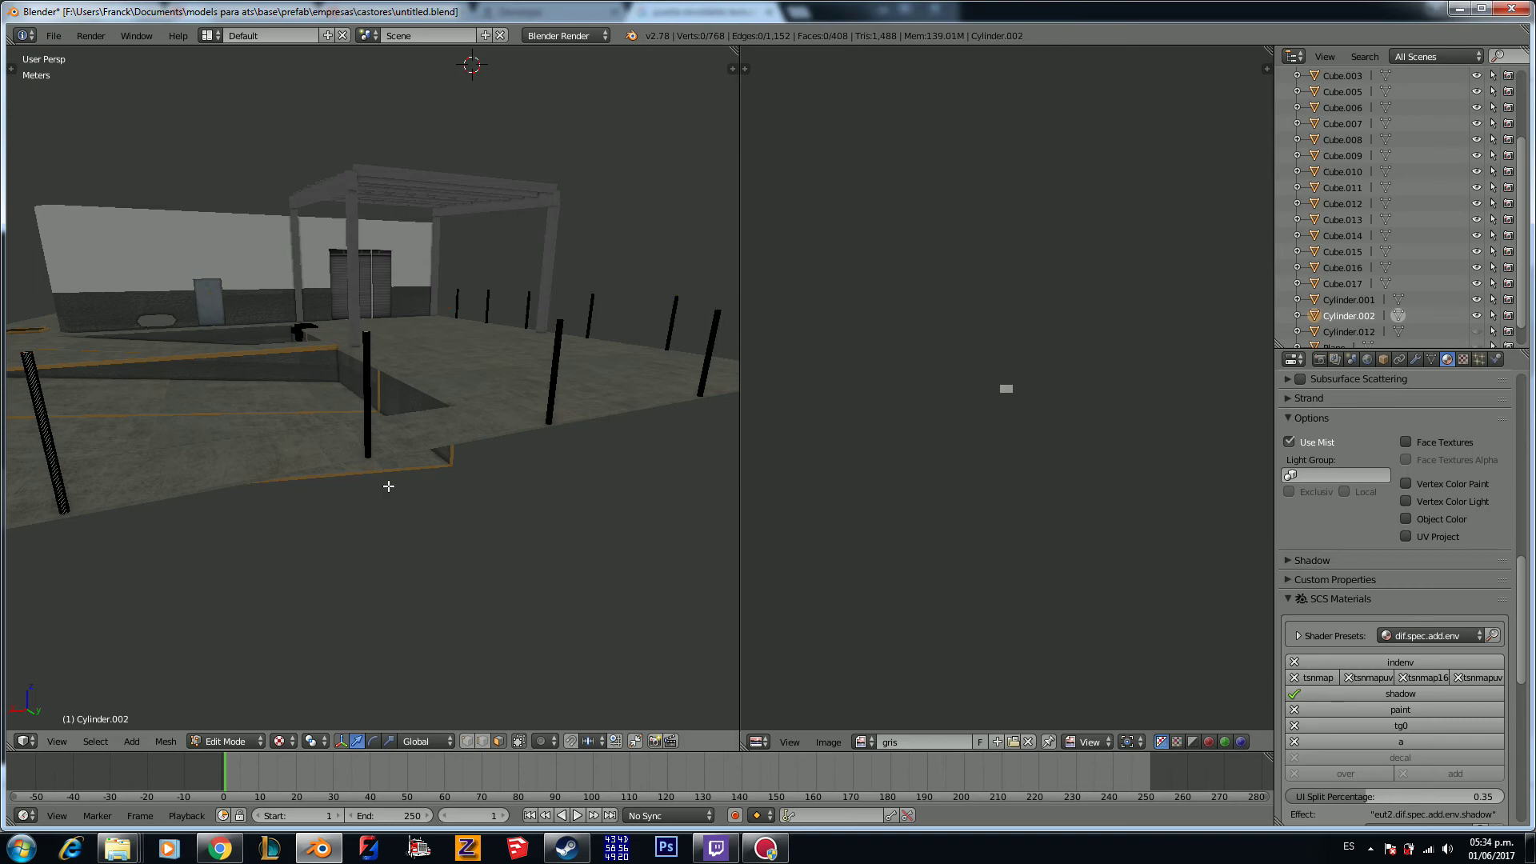
key("a")
key("u")
left_click(389, 486)
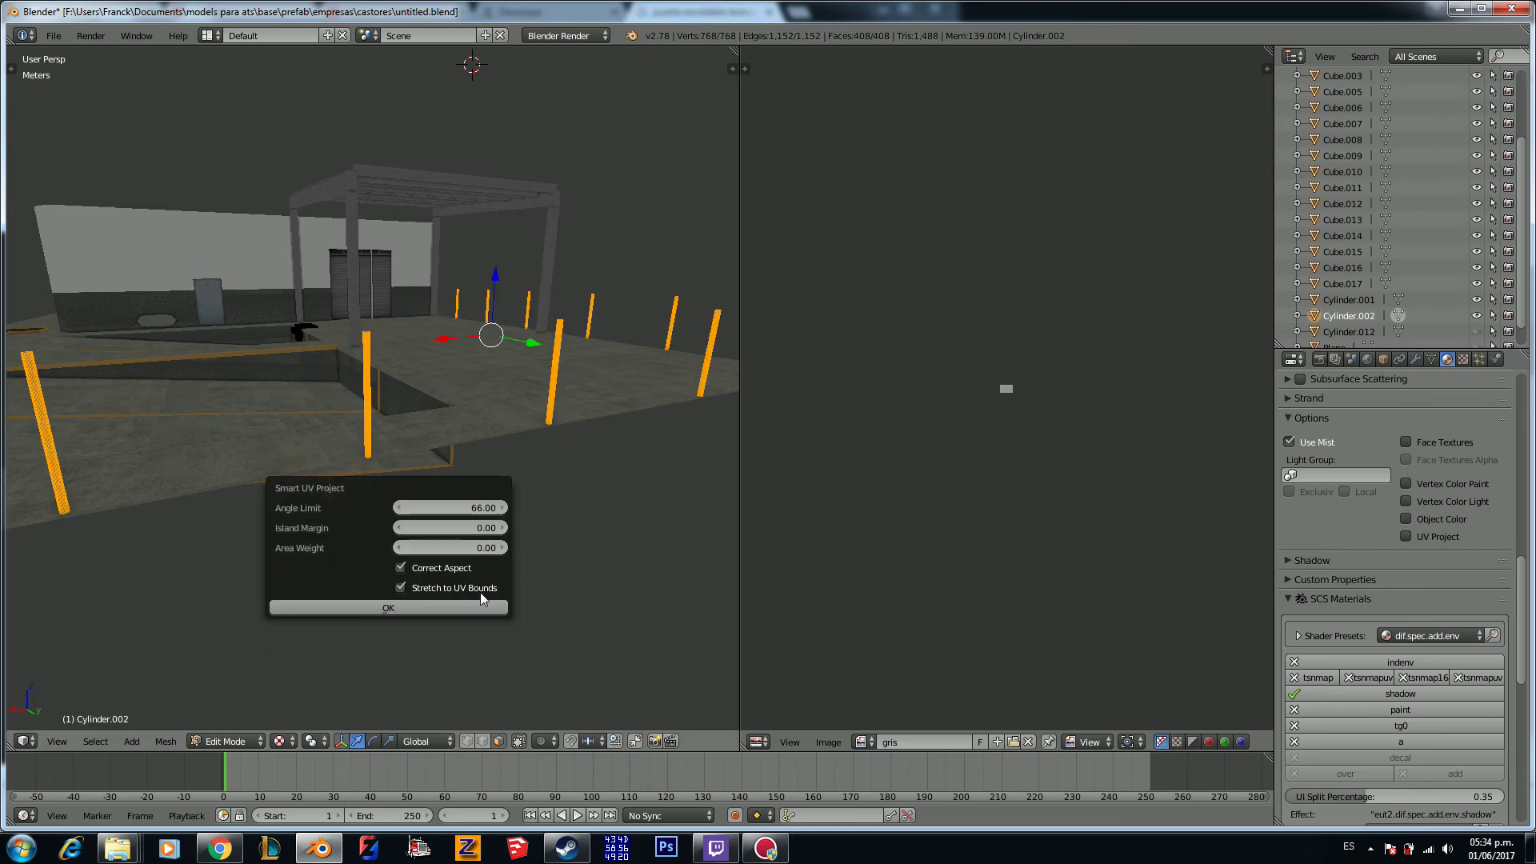
left_click(478, 600)
left_click(935, 742)
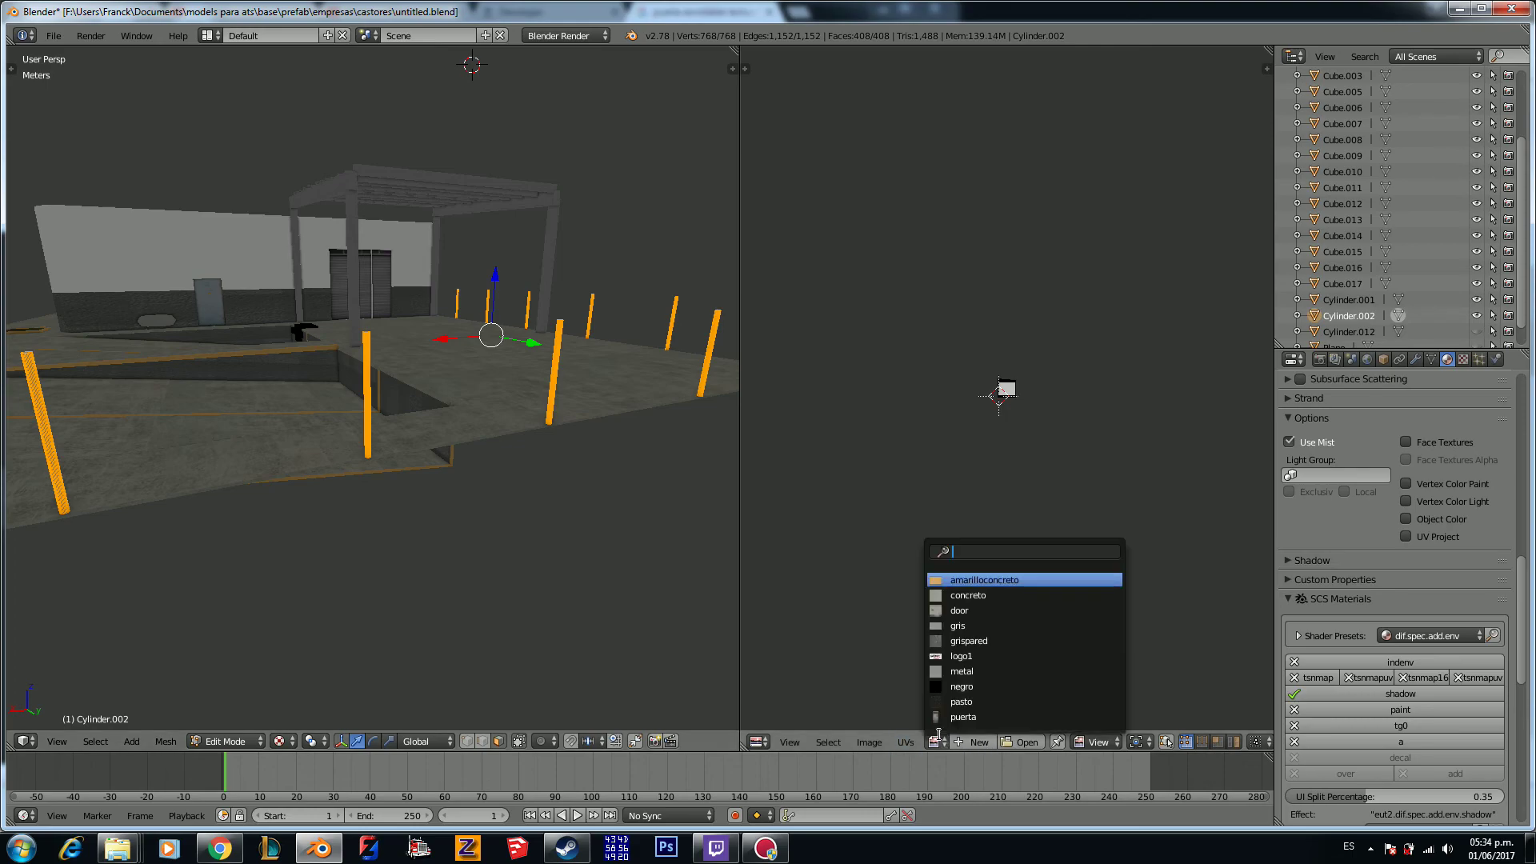
type("met")
key("Return")
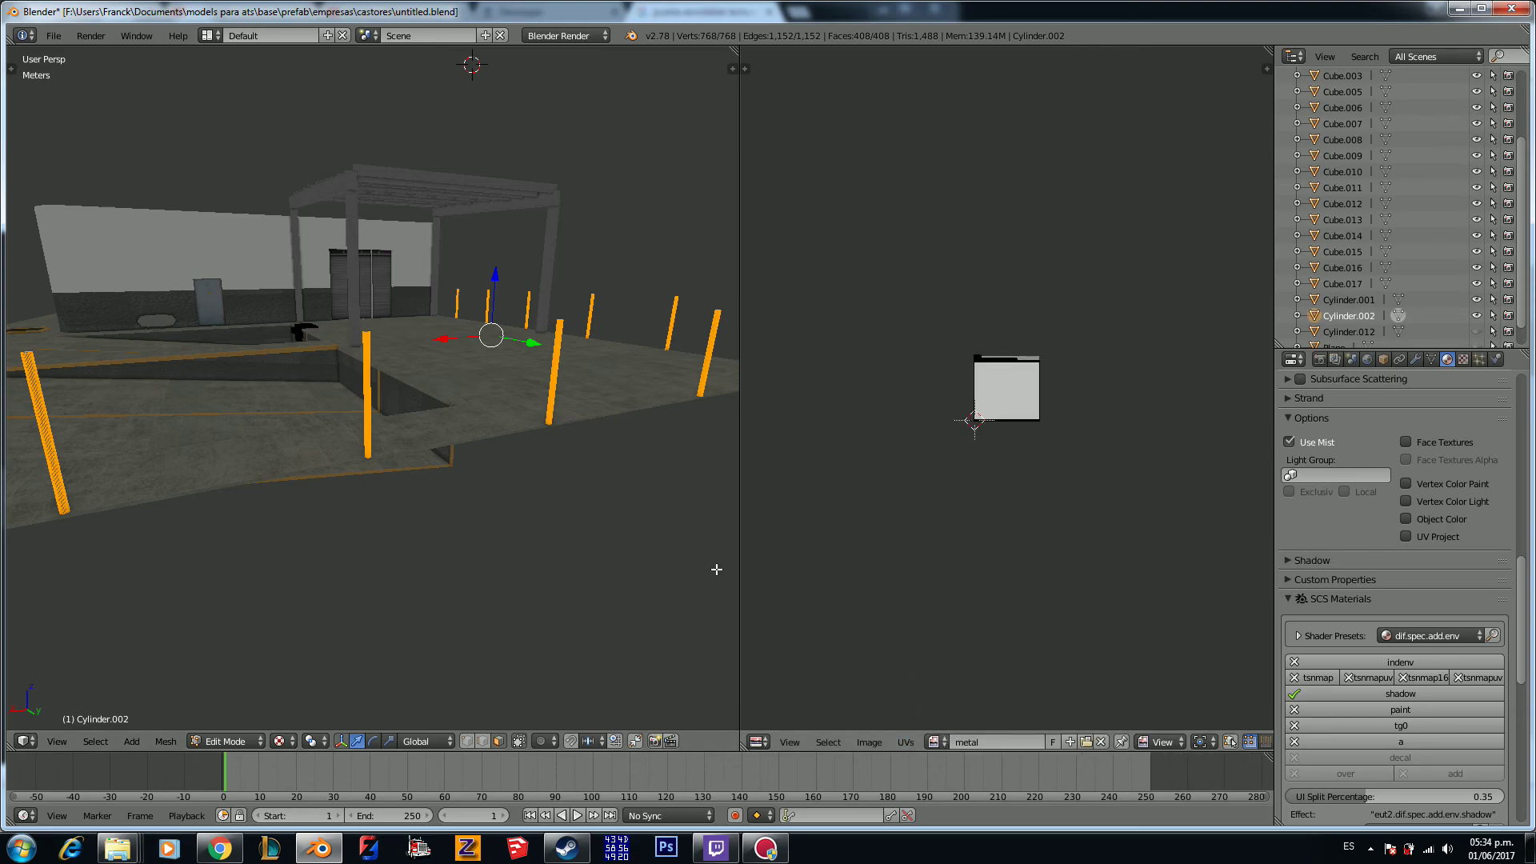
Step: Scale all of Cylinder.002's UVs over the metal image, return to Object Mode and deselect everything
key("a")
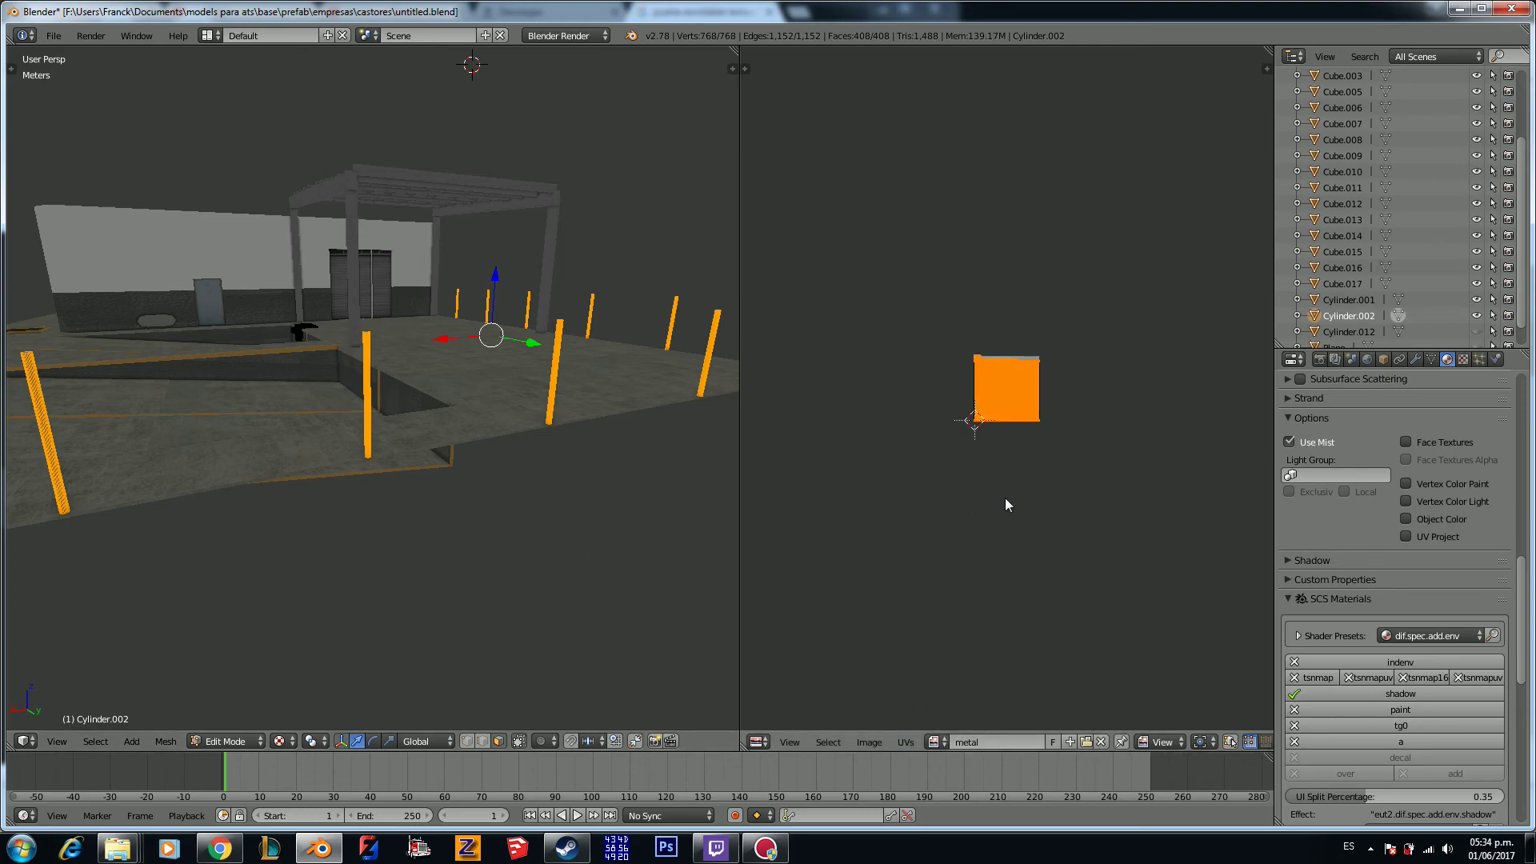
key("s")
left_click(946, 349)
key("Tab")
scroll(595, 403, "up", 2)
scroll(596, 403, "down", 2)
key("a")
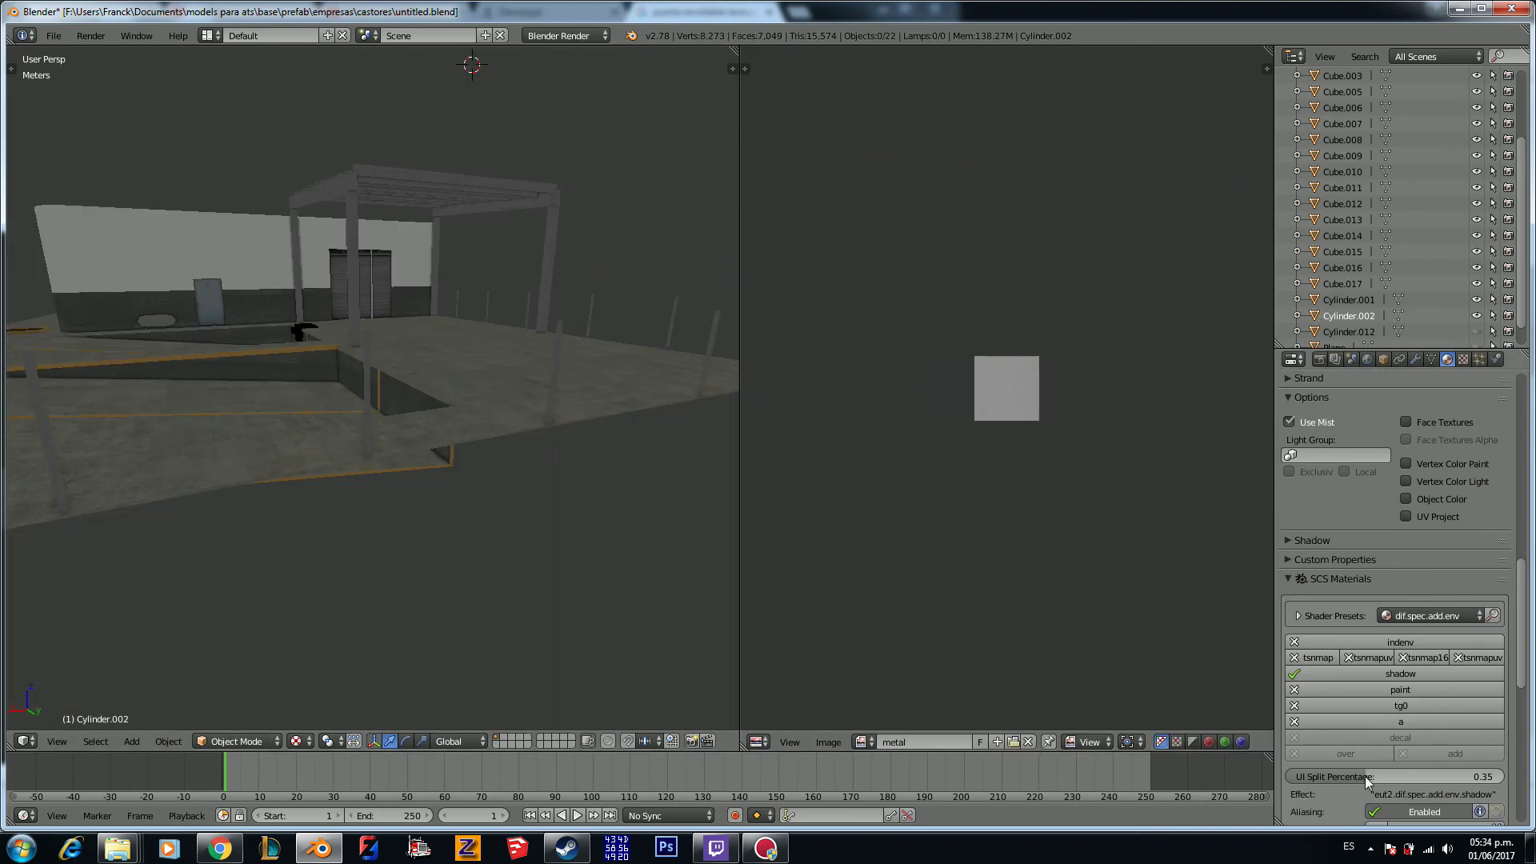
Step: Unhide and select Cylinder.012, the tubular frame and supports attached to the rounded Cylinder.001
left_click(1348, 331)
middle_click_drag(458, 384, 506, 433)
scroll(522, 429, "up", 9)
scroll(523, 434, "down", 5)
scroll(521, 432, "down", 4)
scroll(498, 432, "up", 9)
scroll(498, 432, "down", 4)
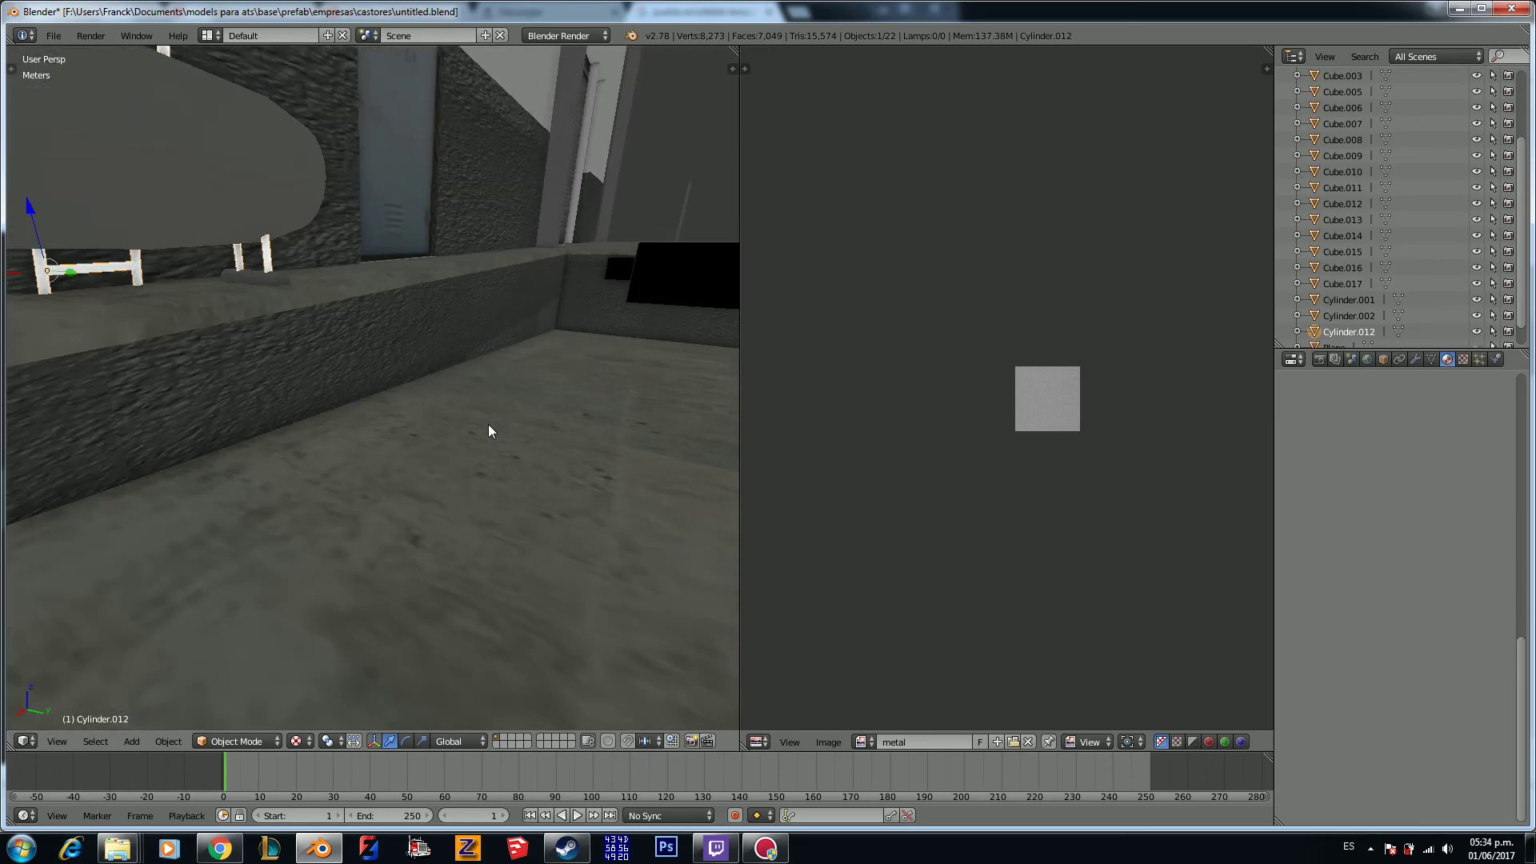
scroll(489, 425, "up", 6)
scroll(494, 432, "up", 3, "ctrl")
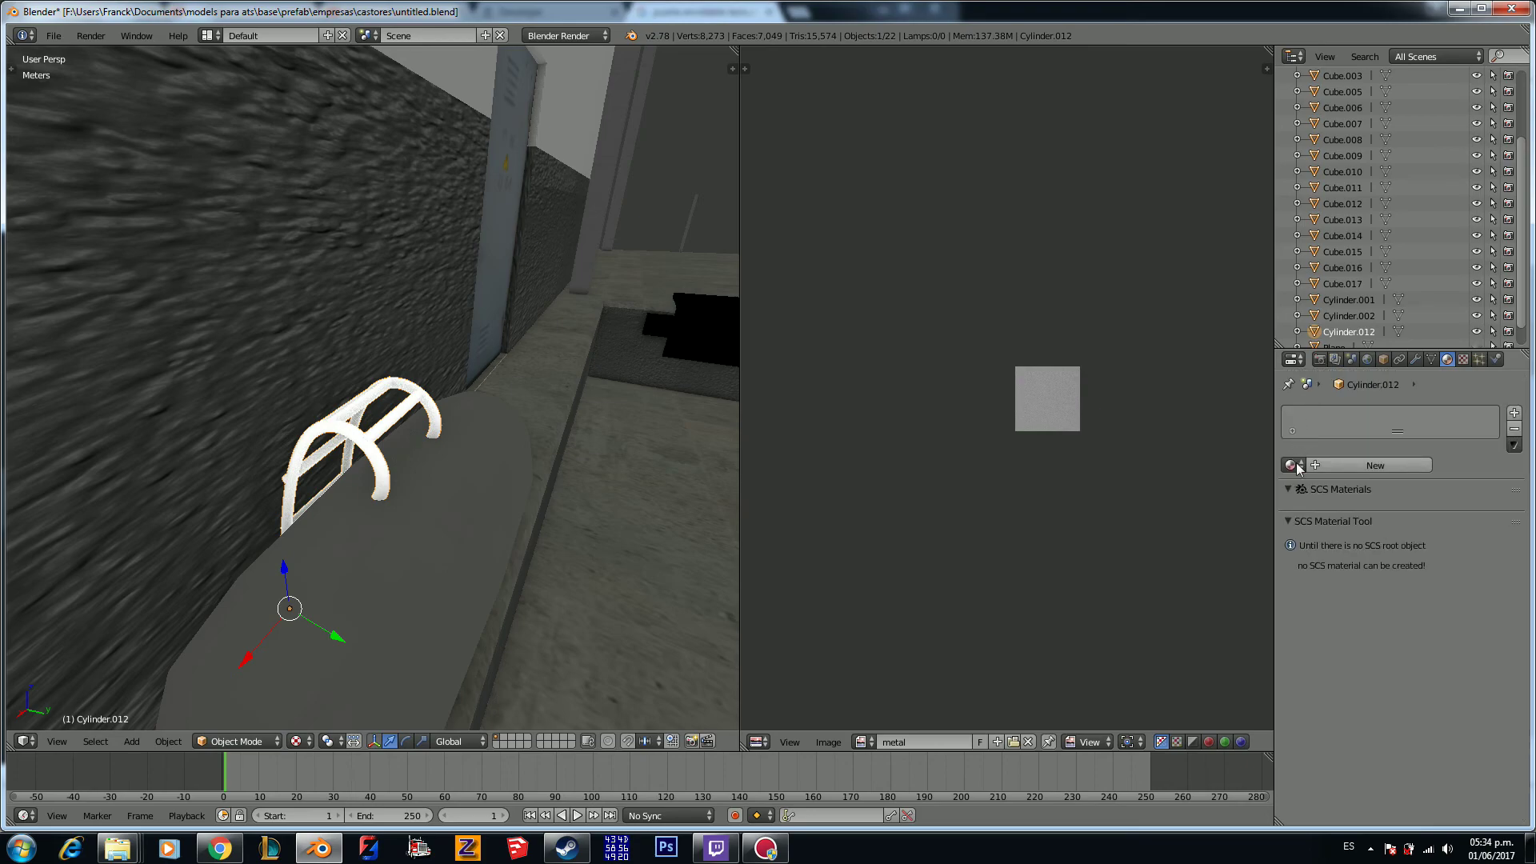
Step: Assign the existing gris material to Cylinder.012 and add the vertex colors missing for its SCS shader
left_click(1292, 464)
type("gr")
key("Return")
scroll(1341, 566, "down", 6)
scroll(1341, 564, "down", 12)
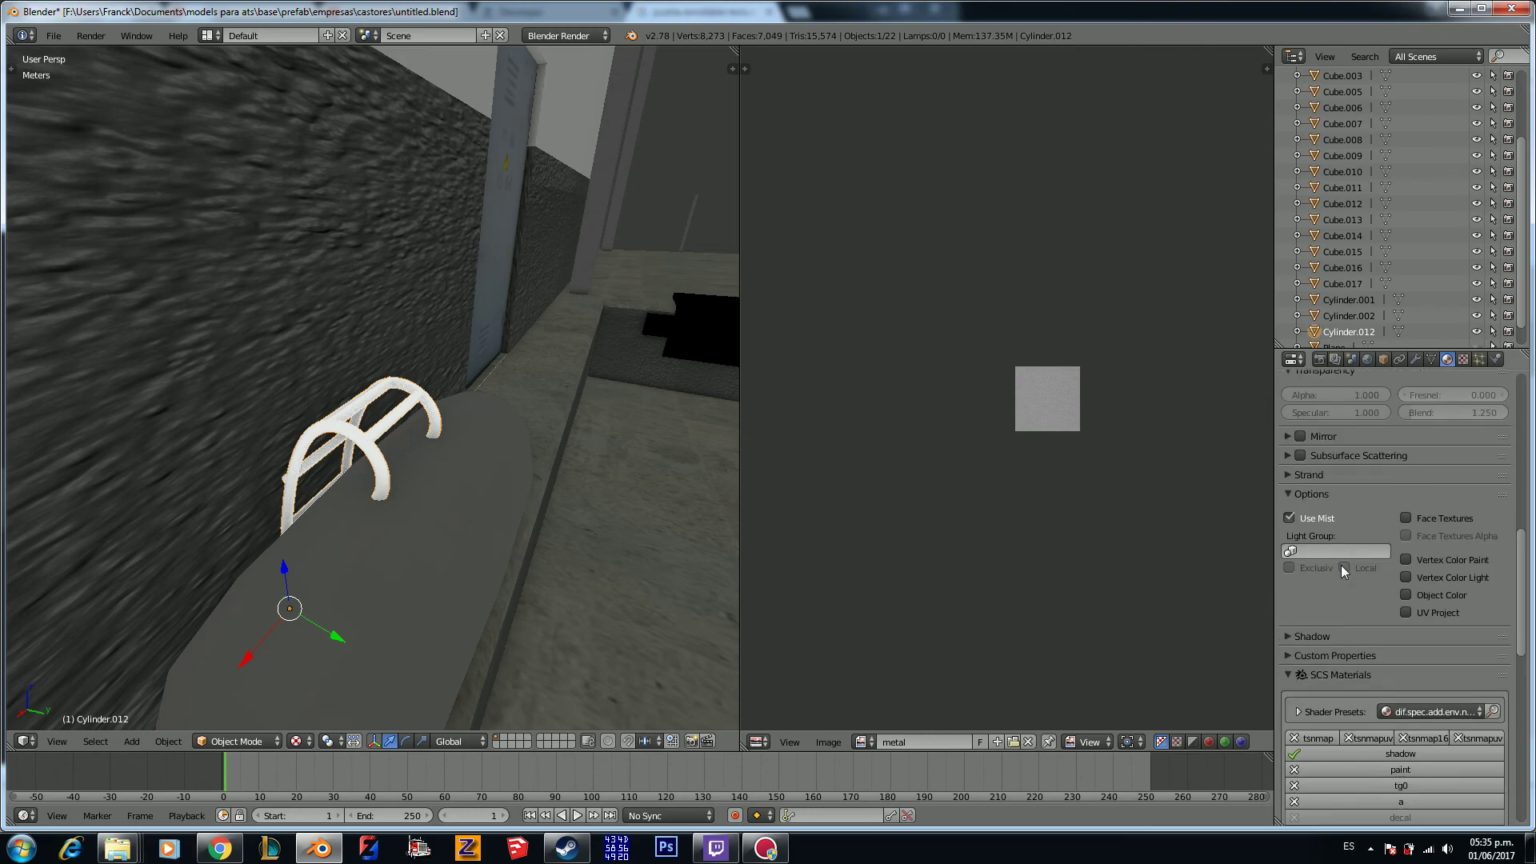
left_click(1398, 753)
Step: Unwrap all of Cylinder.012's faces with Smart UV Project, keeping the default settings
key("Tab")
key("a")
key("a")
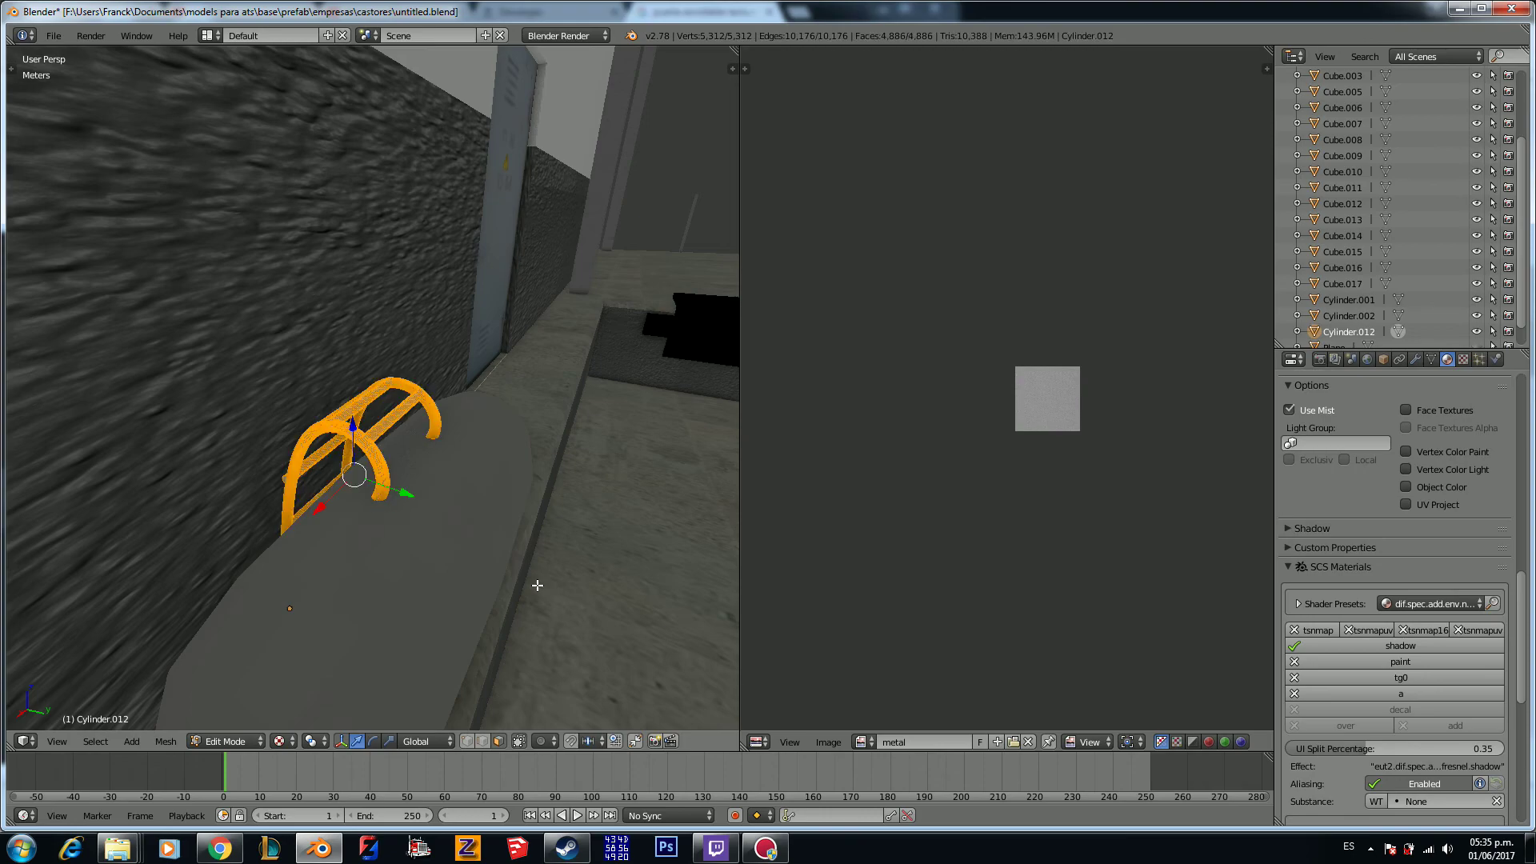
key("u")
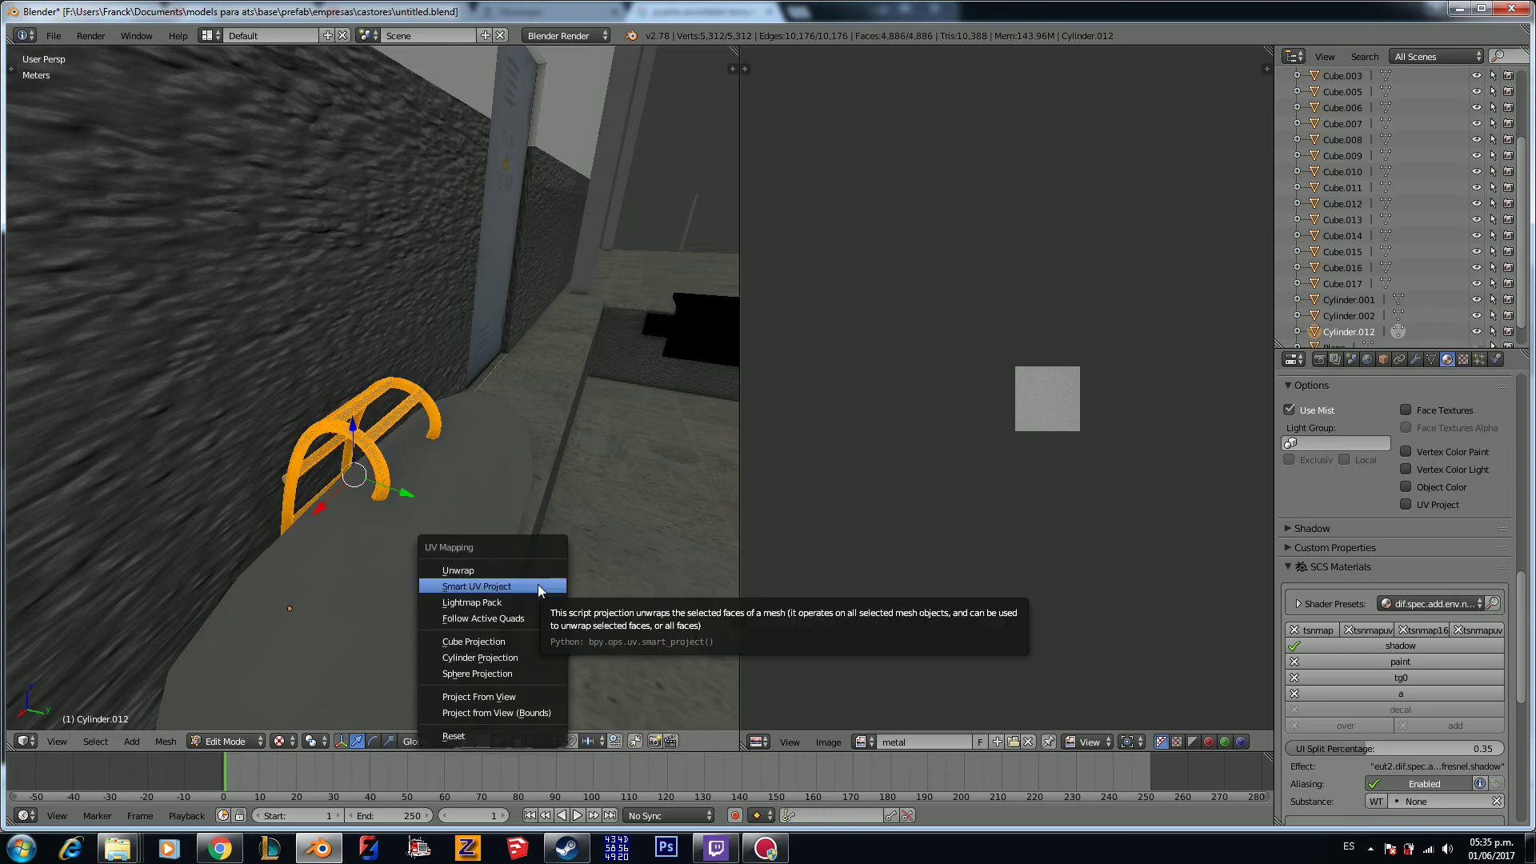
left_click(538, 586)
left_click(552, 707)
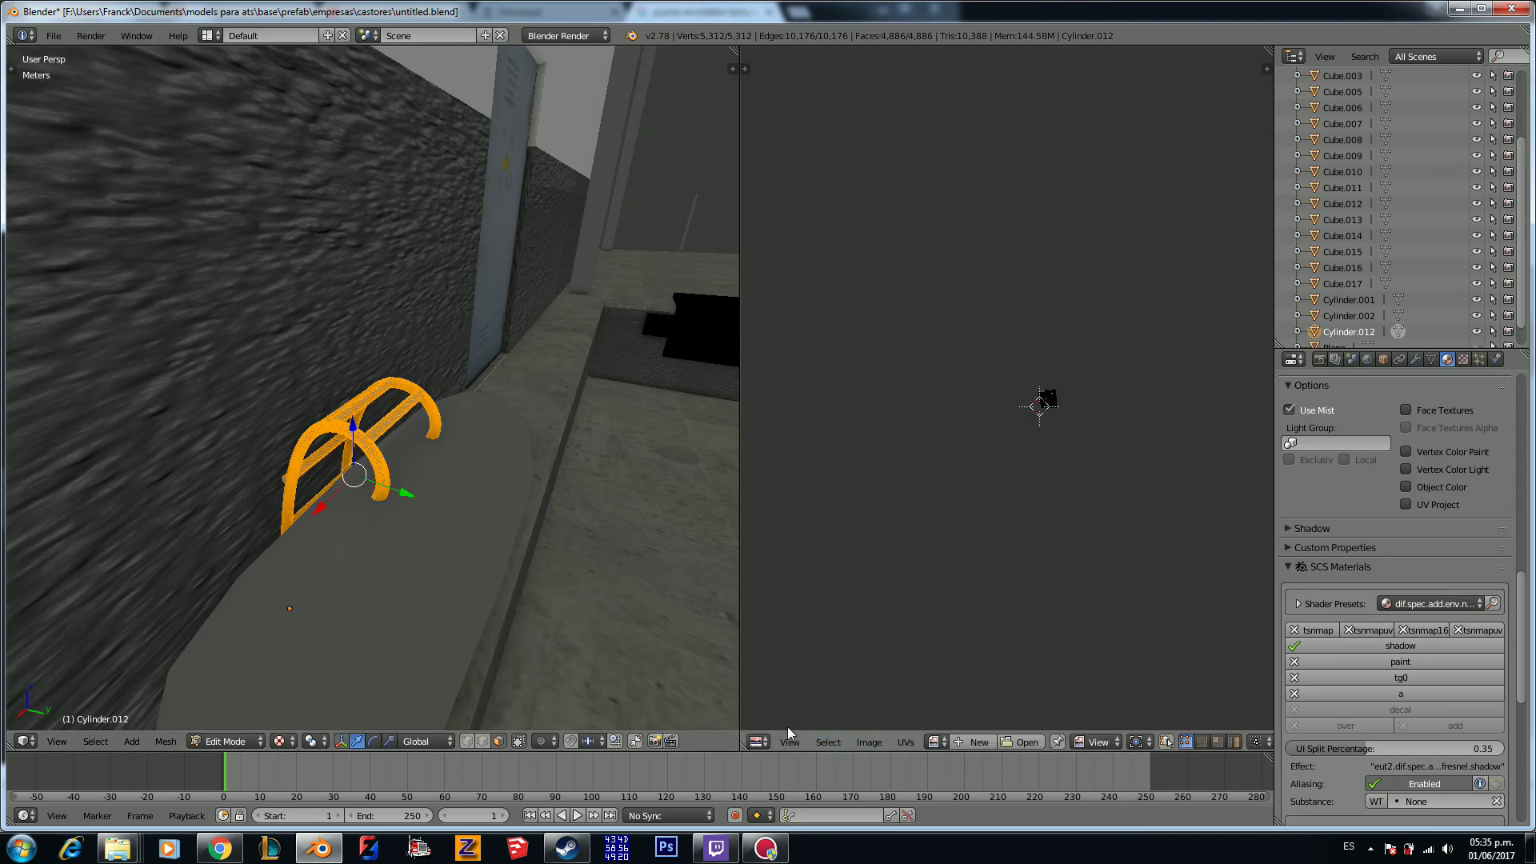
Step: Assign the gris image to Cylinder.012's unwrapped faces, return to Object Mode and deselect everything
left_click(933, 741)
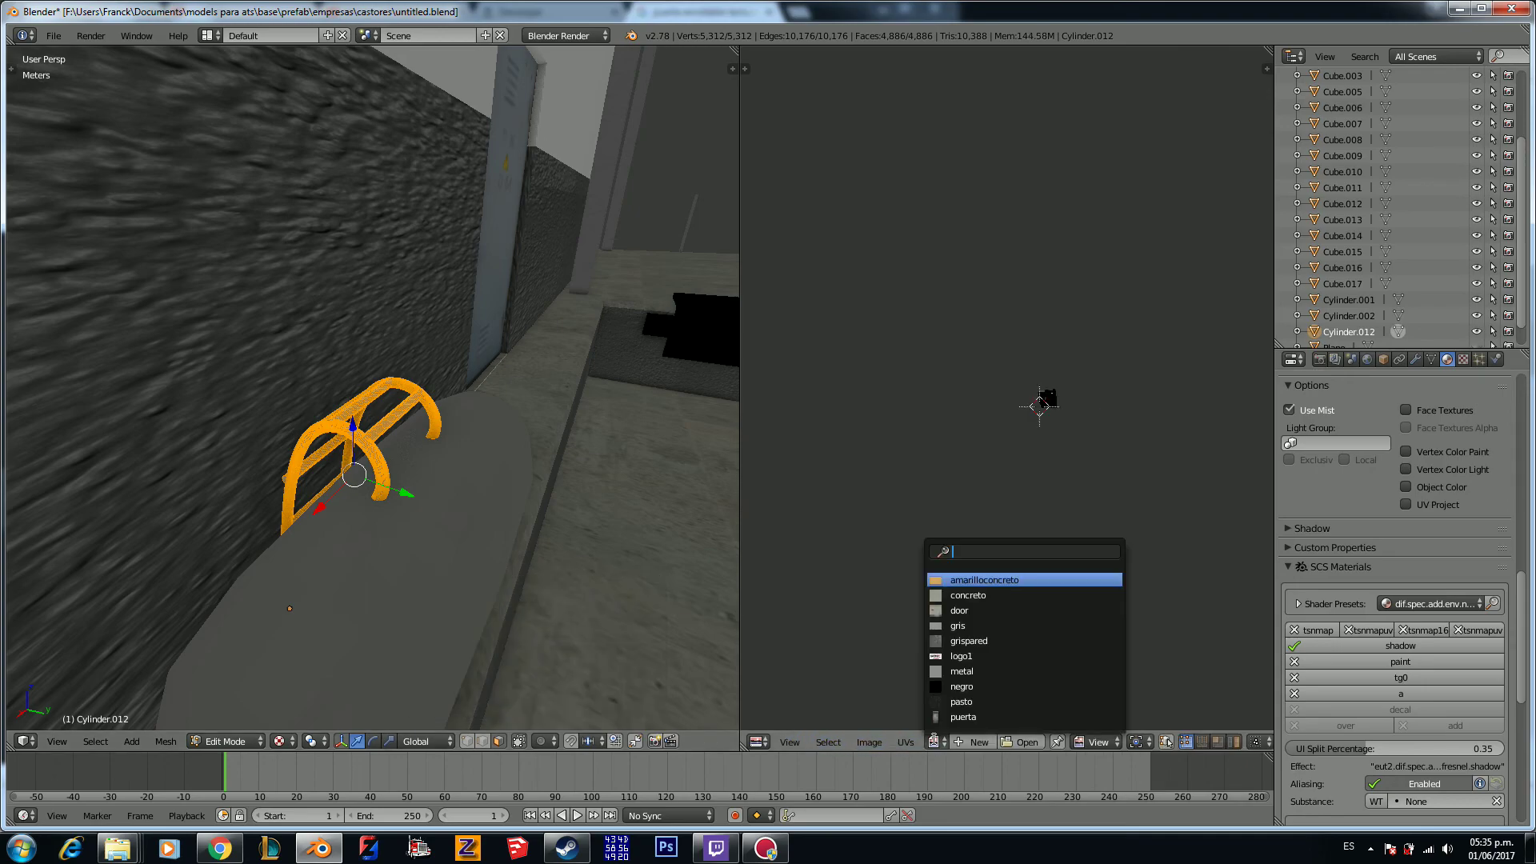
type("gr")
key("Return")
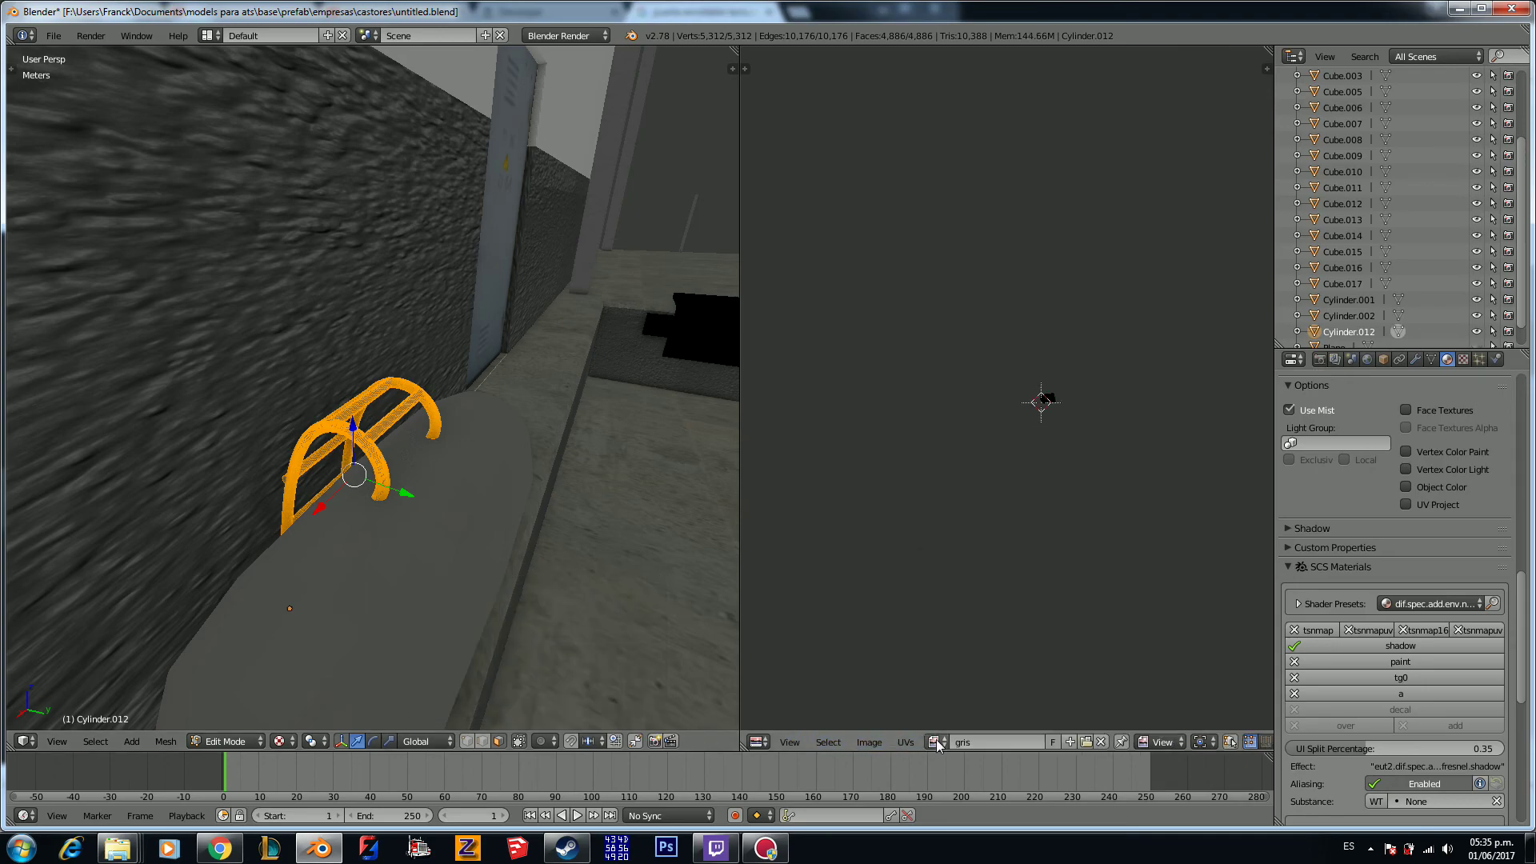
key("Tab")
key("a")
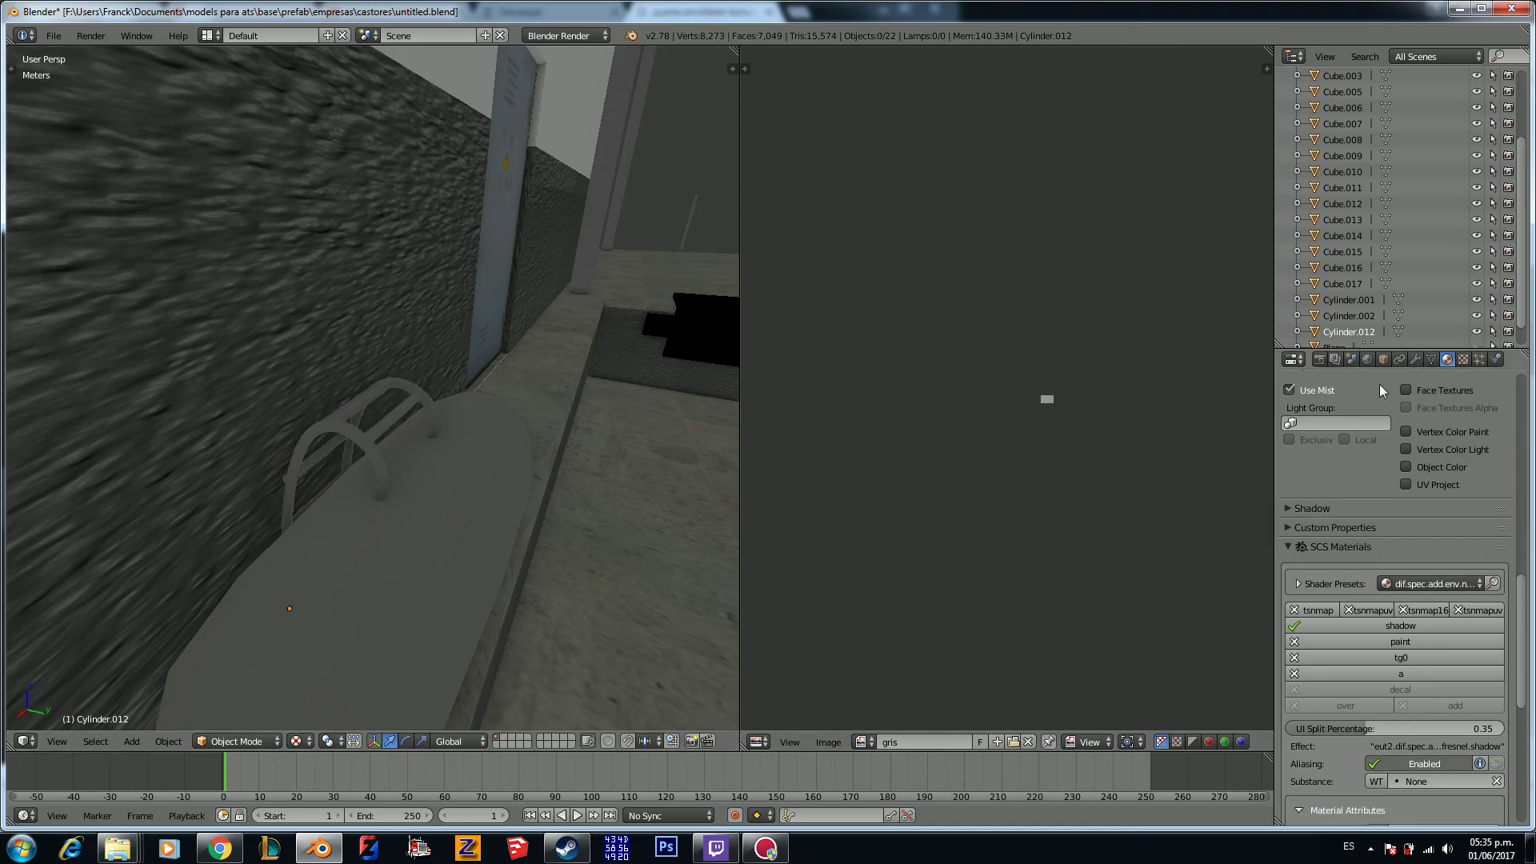
Step: Unhide and select Plane, the flat roof panel on top of the canopy
scroll(1480, 334, "down", 1)
left_click(1476, 324)
left_click(1343, 326)
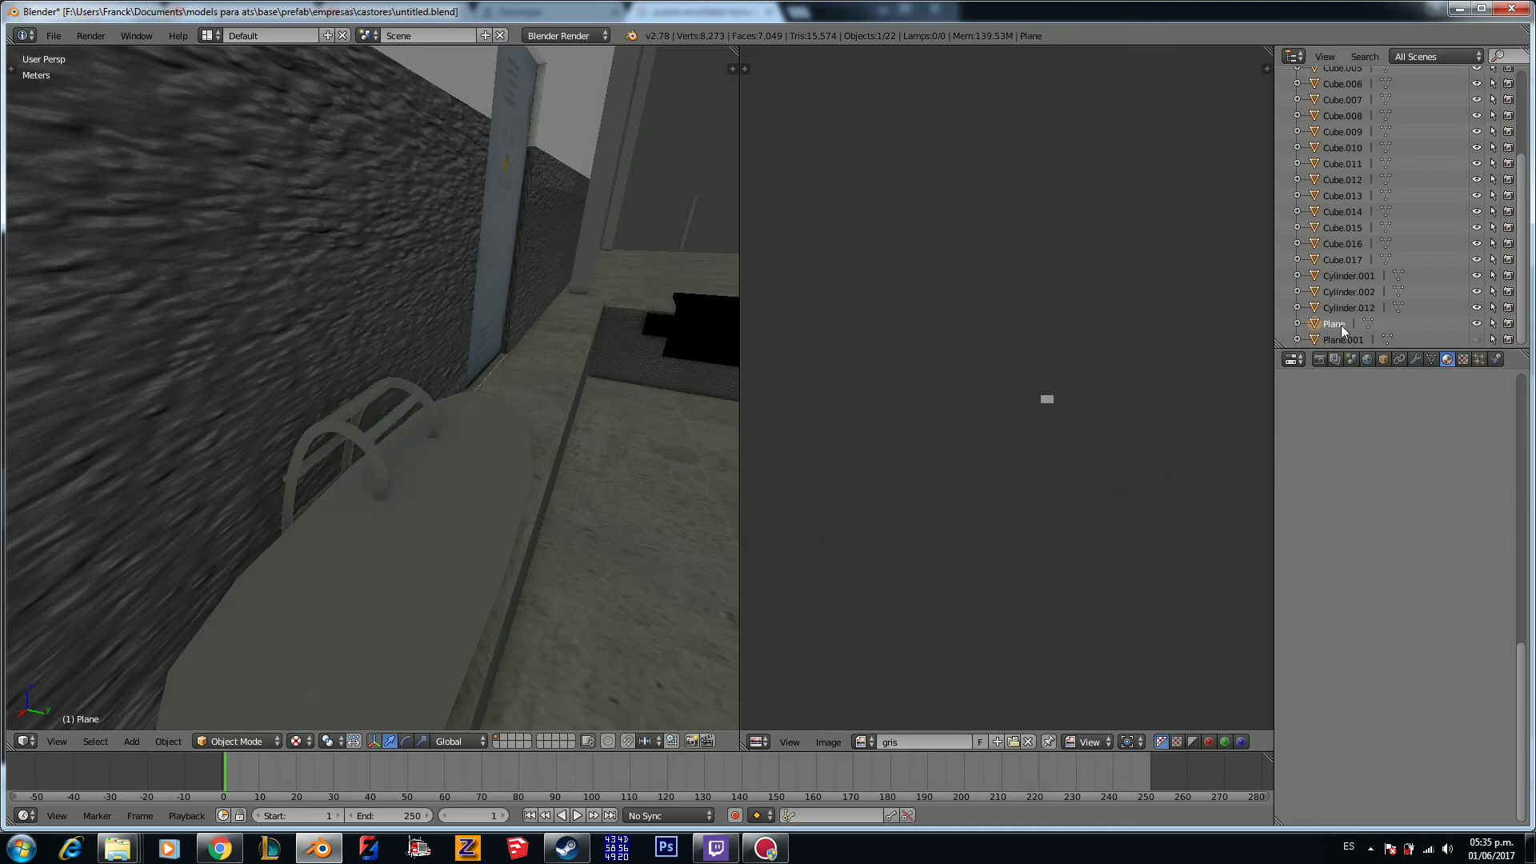
scroll(599, 411, "down", 11)
scroll(596, 412, "up", 4)
middle_click_drag(592, 411, 550, 412)
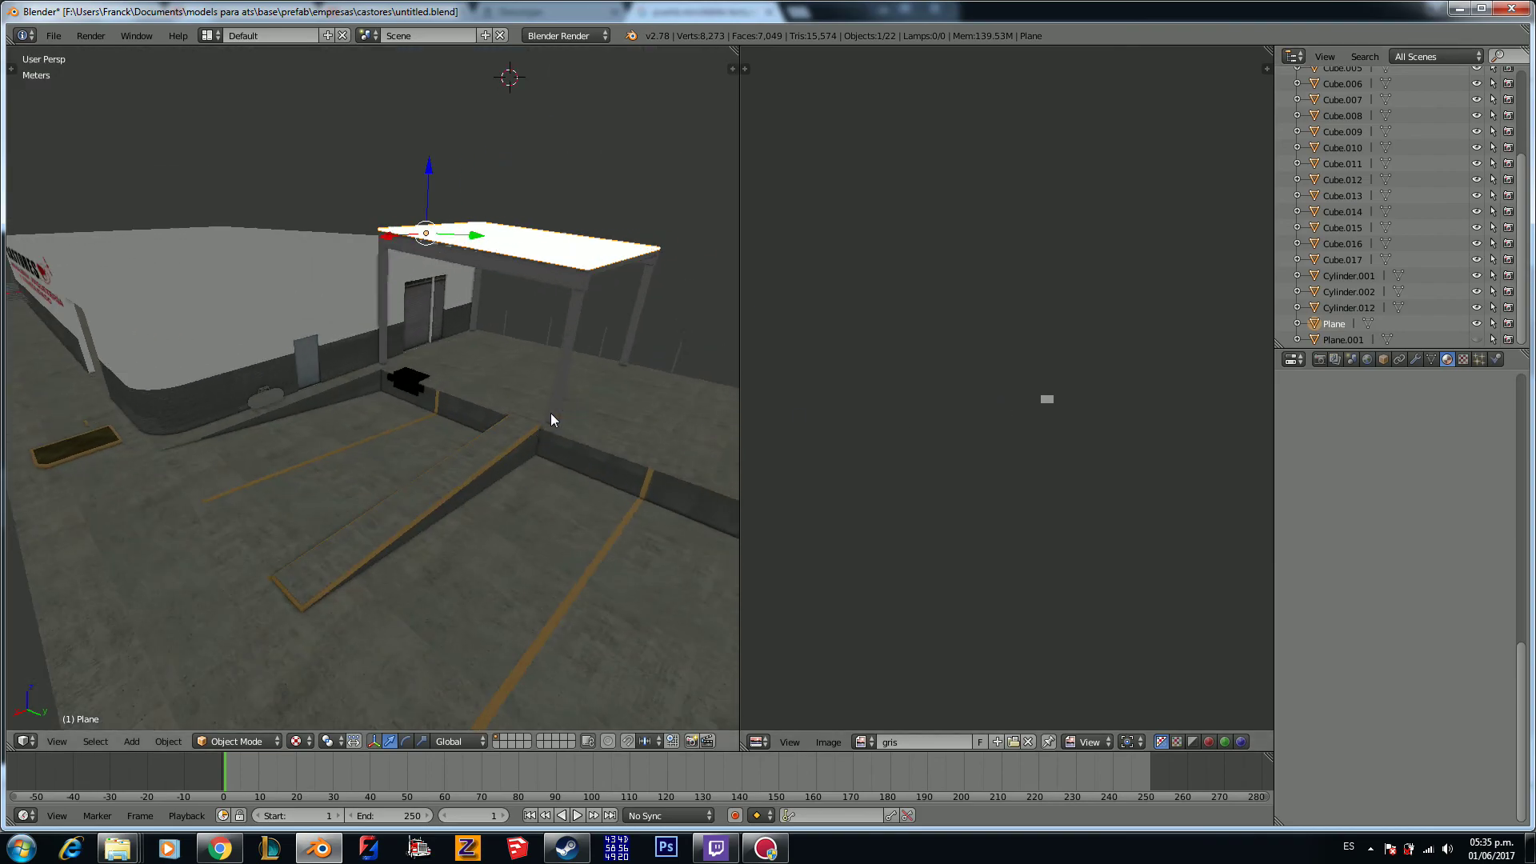
scroll(560, 384, "up", 3)
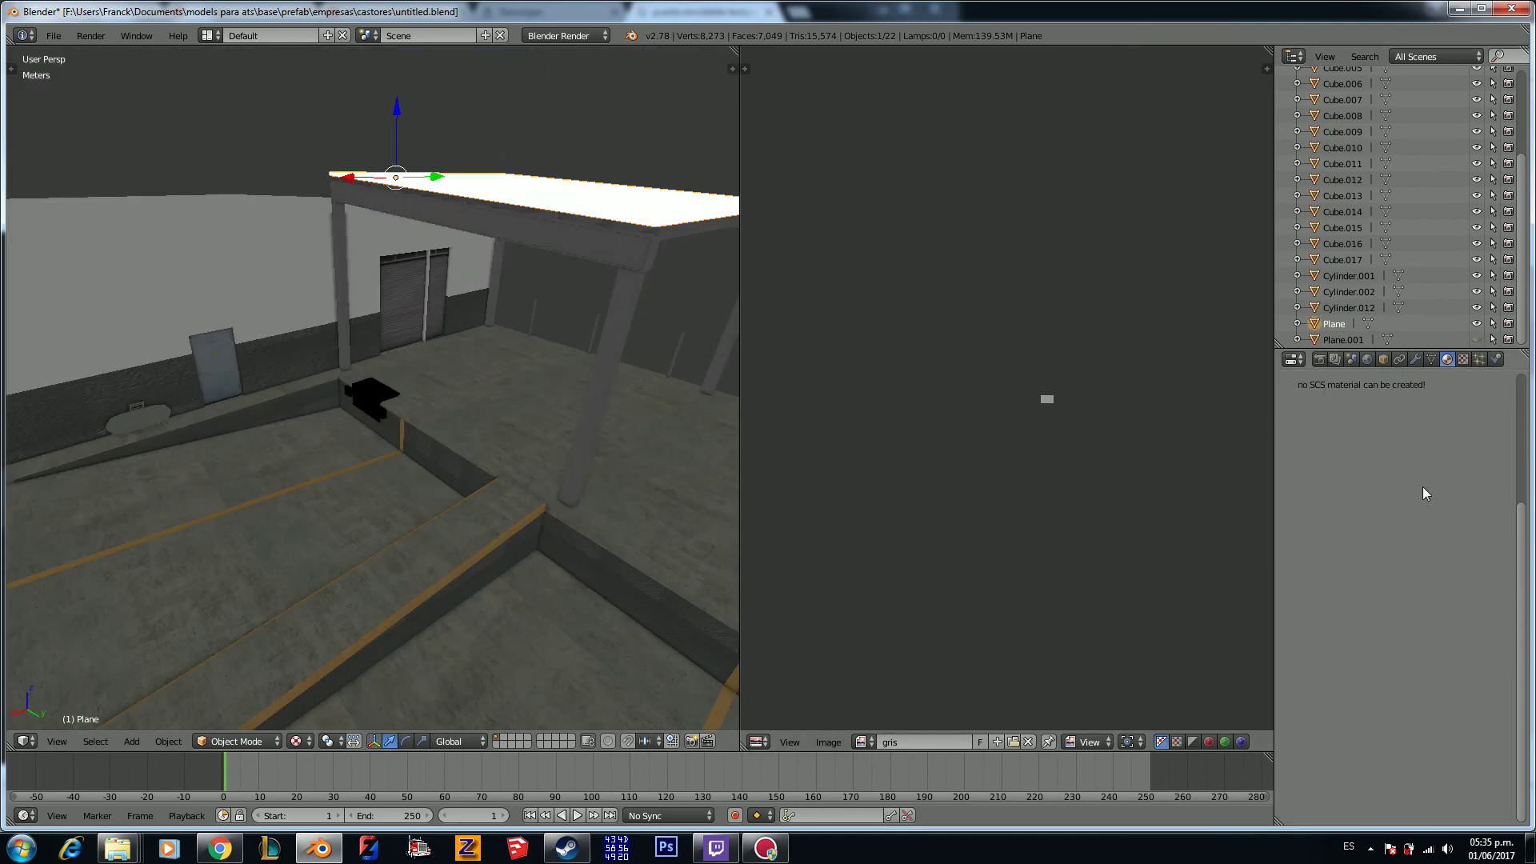
Step: Assign the existing dif.spec.add.env material to Plane and add the vertex colors missing for its SCS shader
left_click(1289, 466)
key("Return")
scroll(1289, 472, "down", 8)
scroll(1306, 512, "down", 15)
left_click(1365, 725)
scroll(1355, 664, "down", 5)
scroll(1355, 664, "up", 2)
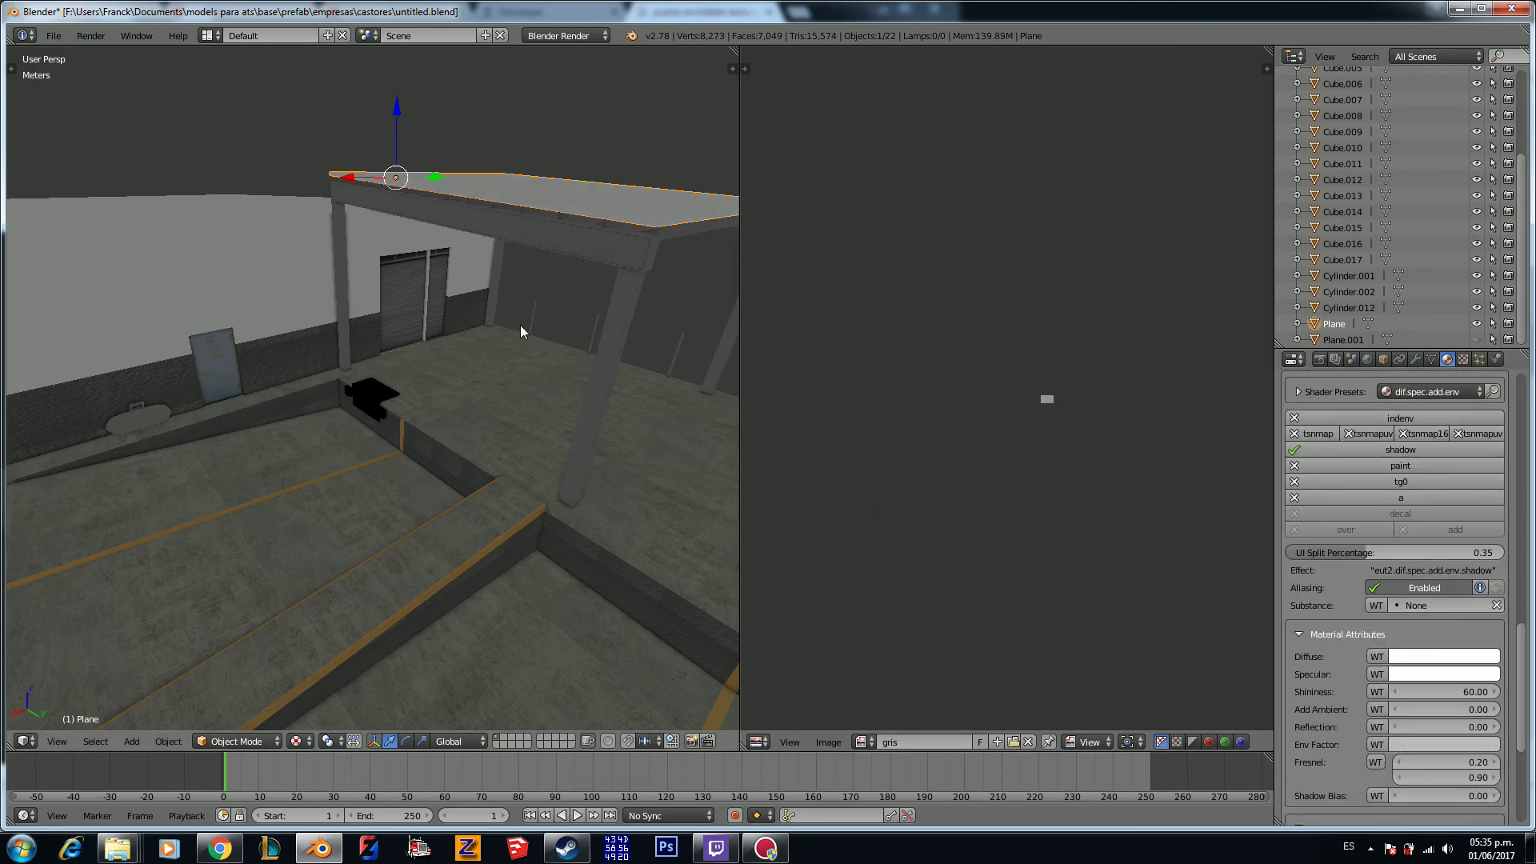
Step: Unwrap all of Plane's faces with Smart UV Project, keeping the default settings
key("Tab")
key("a")
key("a")
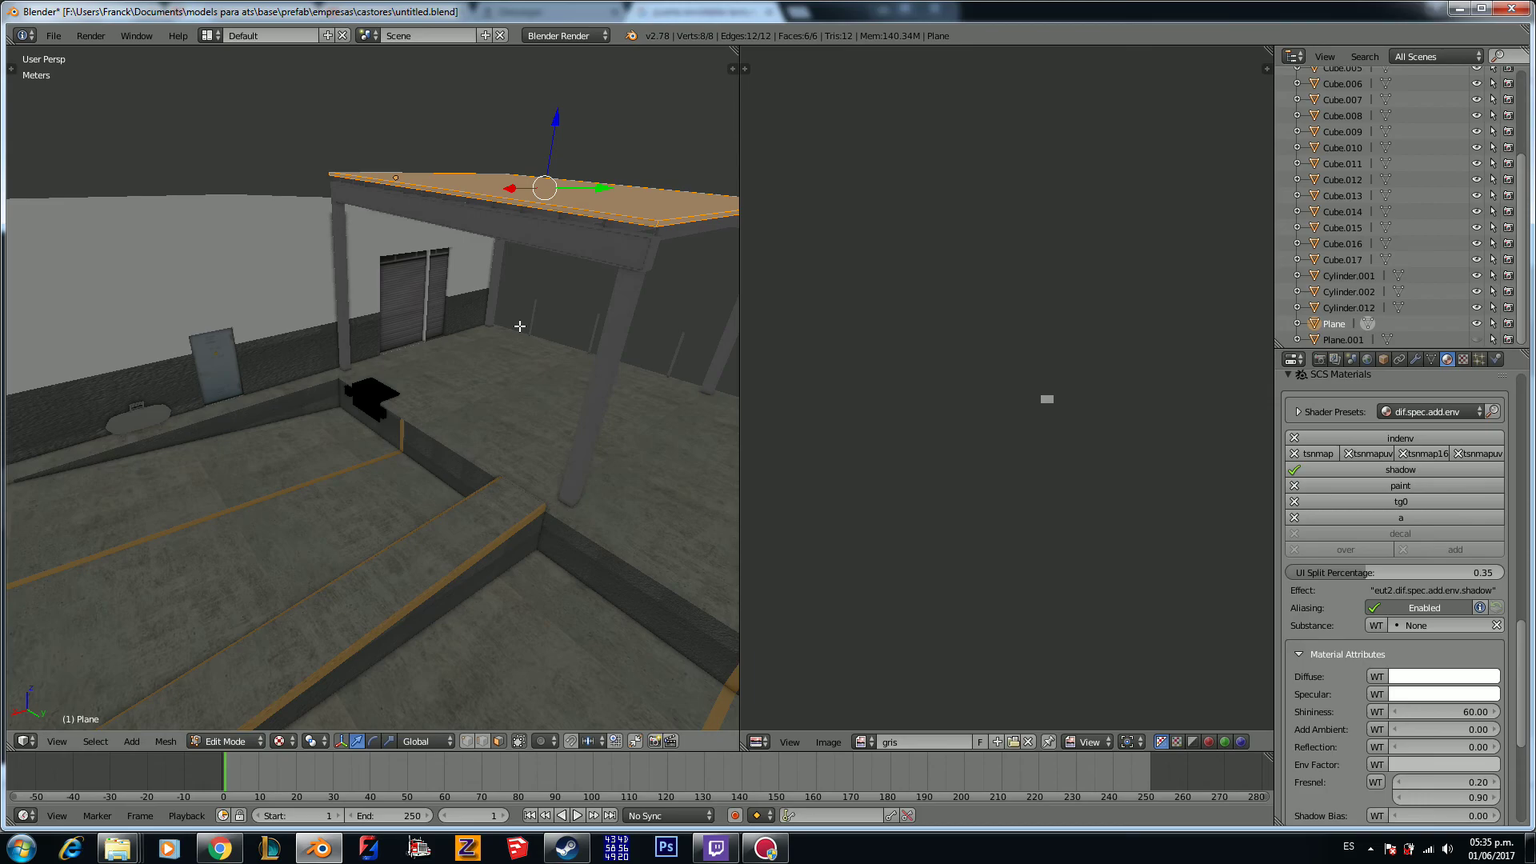
key("u")
left_click(520, 326)
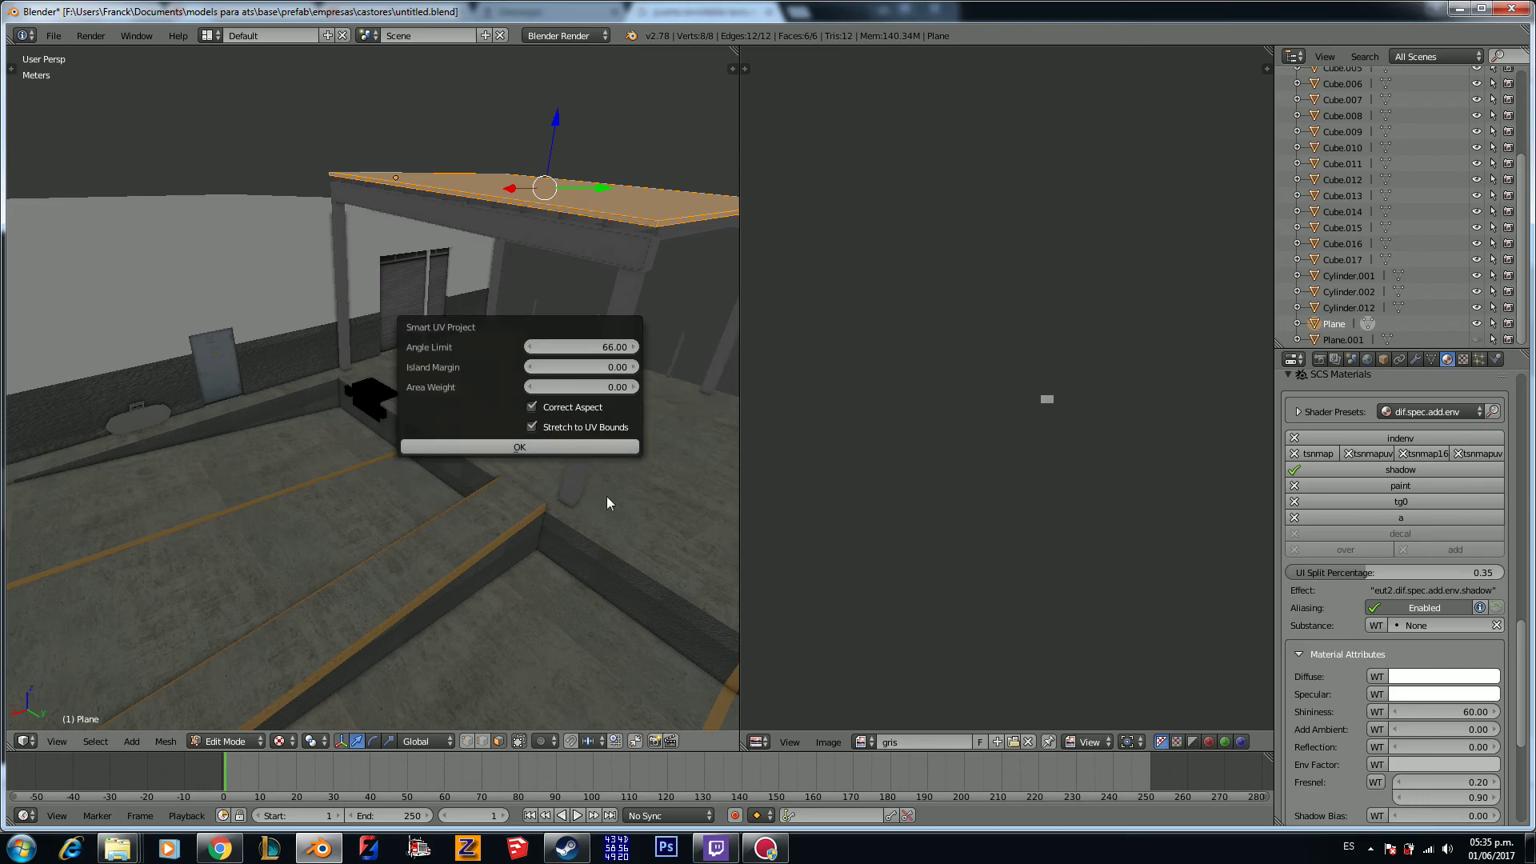
left_click(512, 447)
Step: Assign the metal image to Plane's faces, scale up their UV layout, and return to Object Mode with everything deselected
left_click(934, 741)
type("met")
key("Return")
key("a")
key("s")
left_click(763, 474)
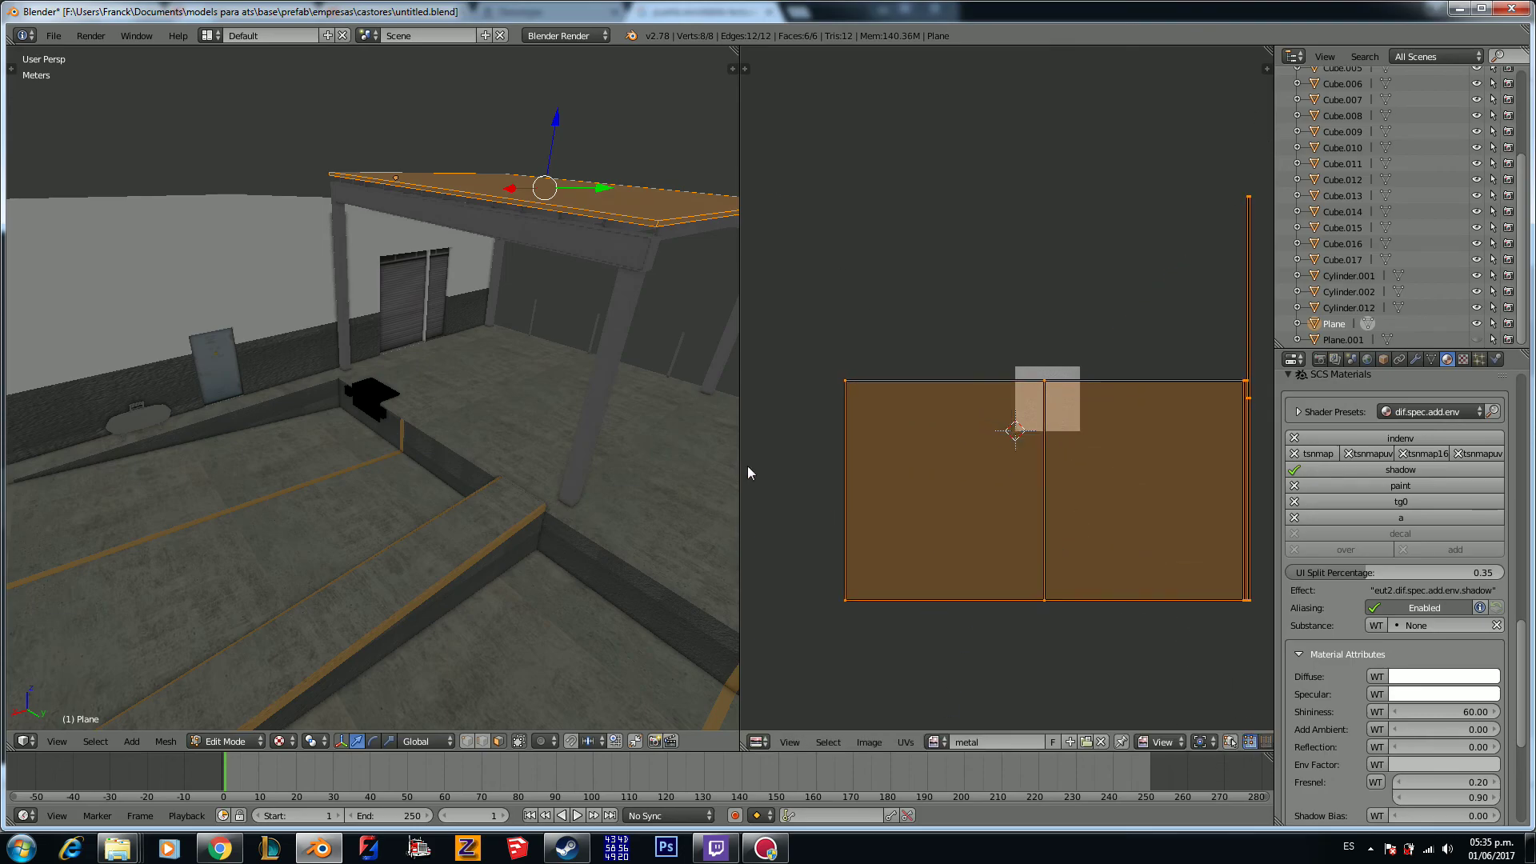
key("Tab")
middle_click_drag(619, 395, 577, 387)
scroll(582, 384, "up", 1)
scroll(583, 384, "down", 1)
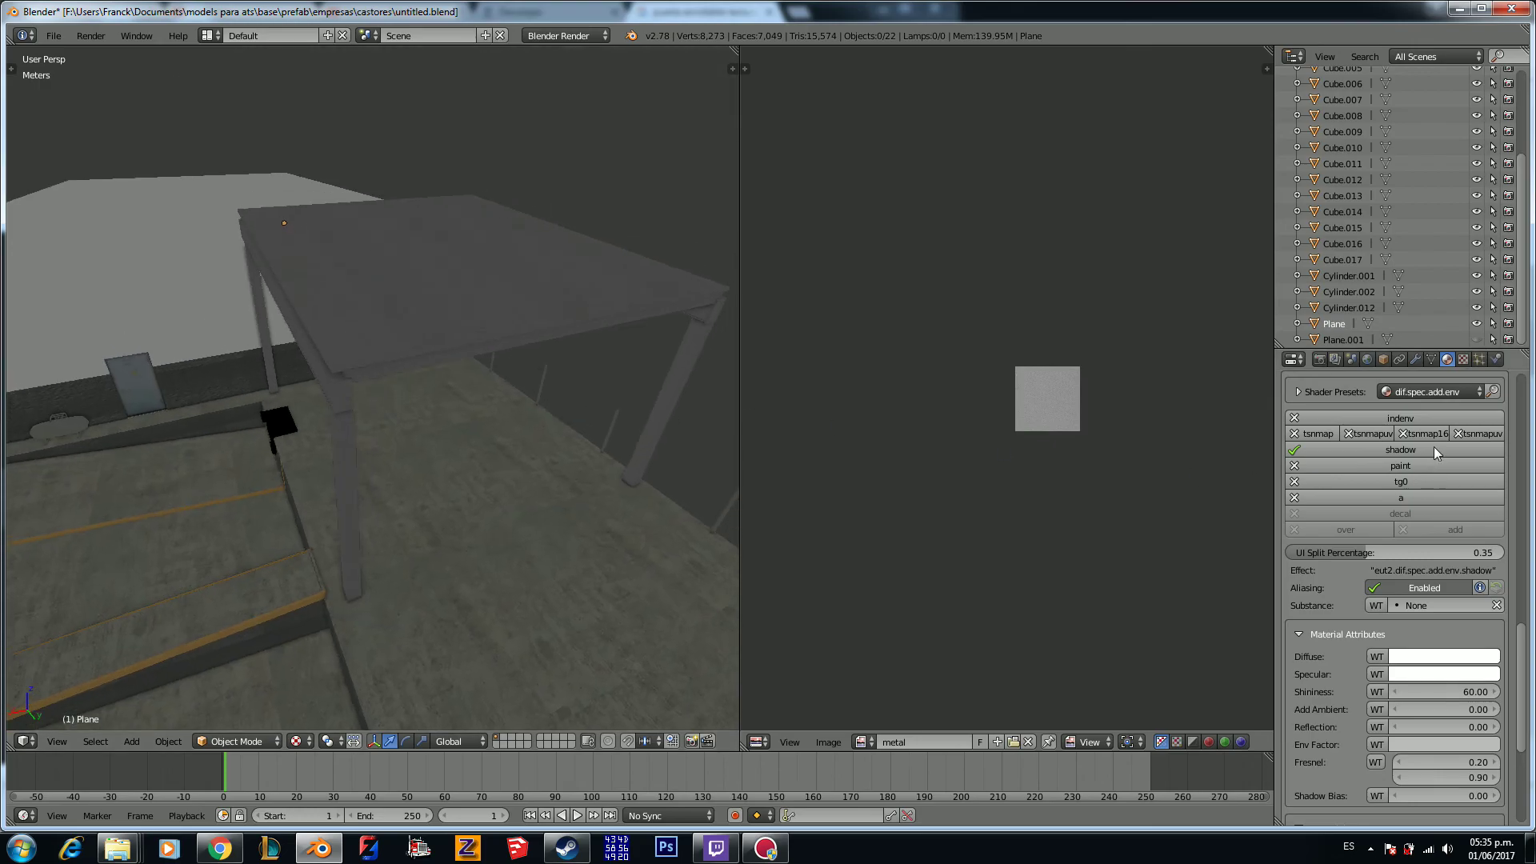
Step: Unhide and select Plane.001, the fence panels along the edge of the yard
left_click(1476, 339)
middle_click_drag(436, 513, 501, 504)
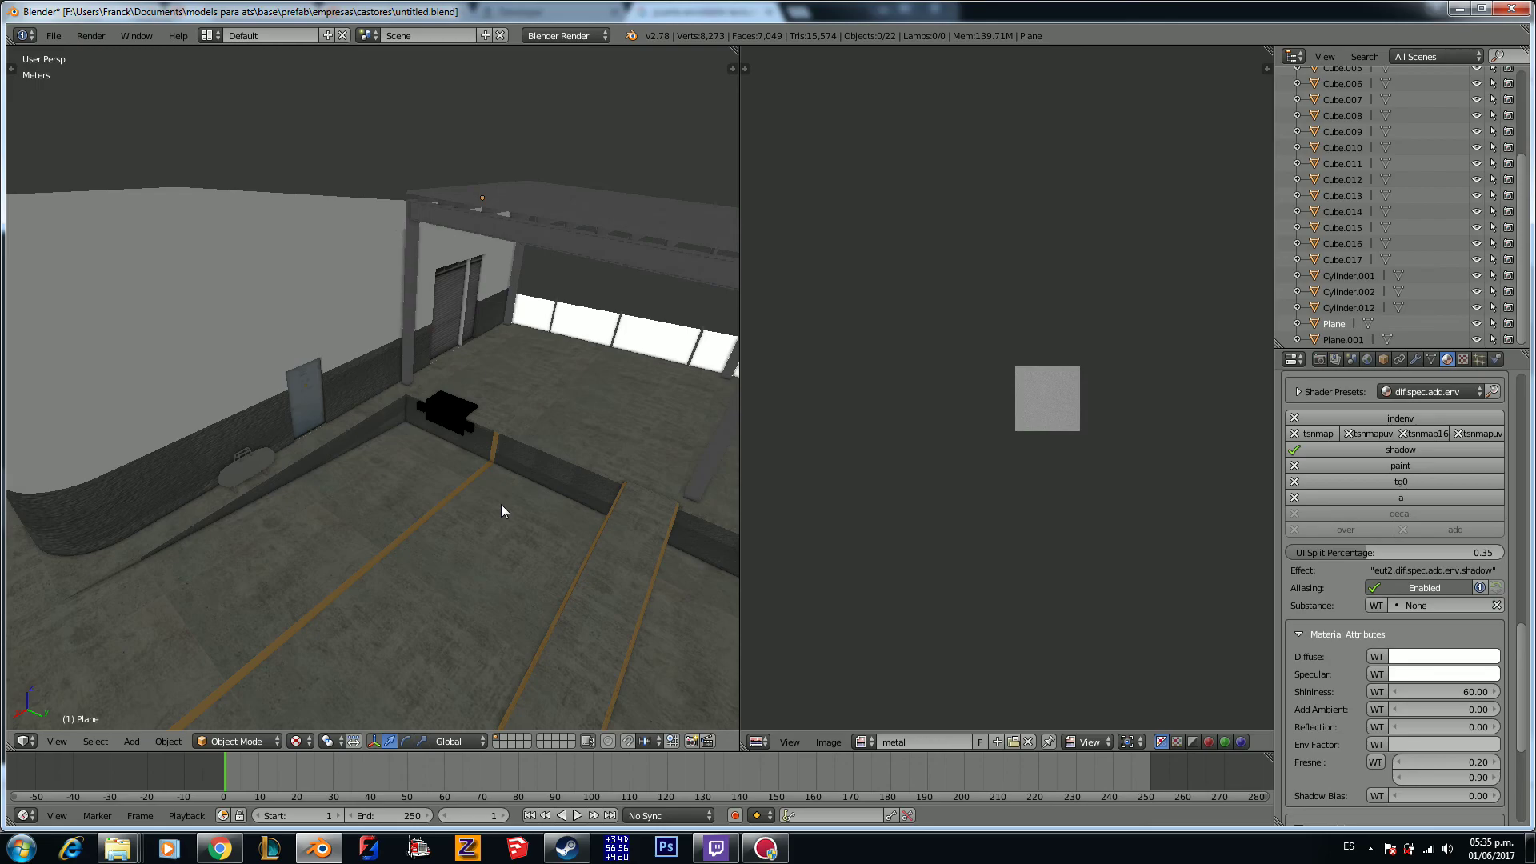
scroll(501, 504, "up", 3)
scroll(485, 434, "up", 3)
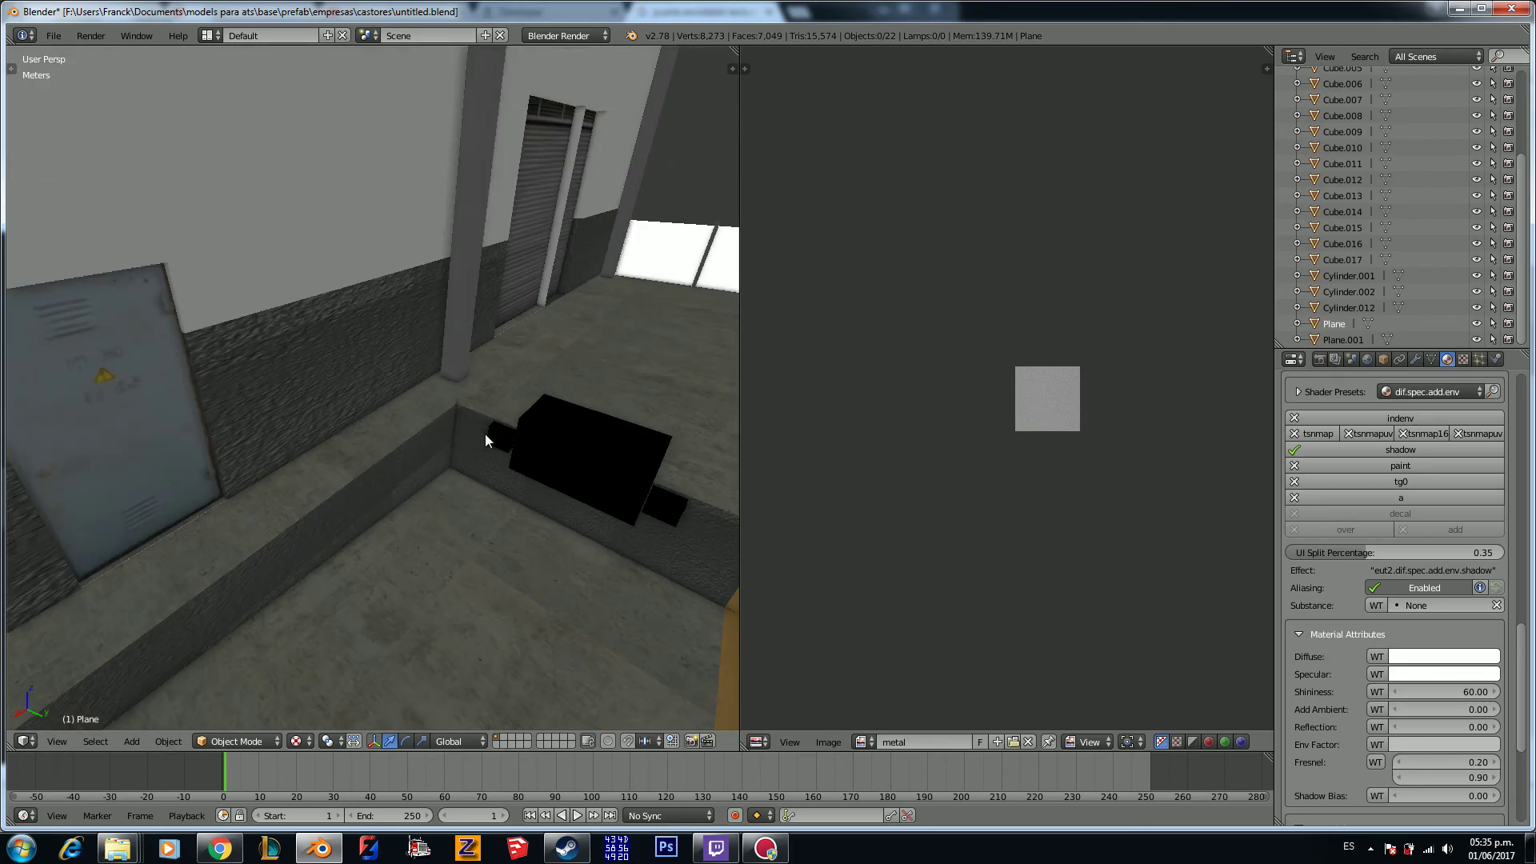
middle_click_drag(485, 433, 509, 433)
scroll(371, 454, "down", 2)
middle_click_drag(371, 454, 319, 467)
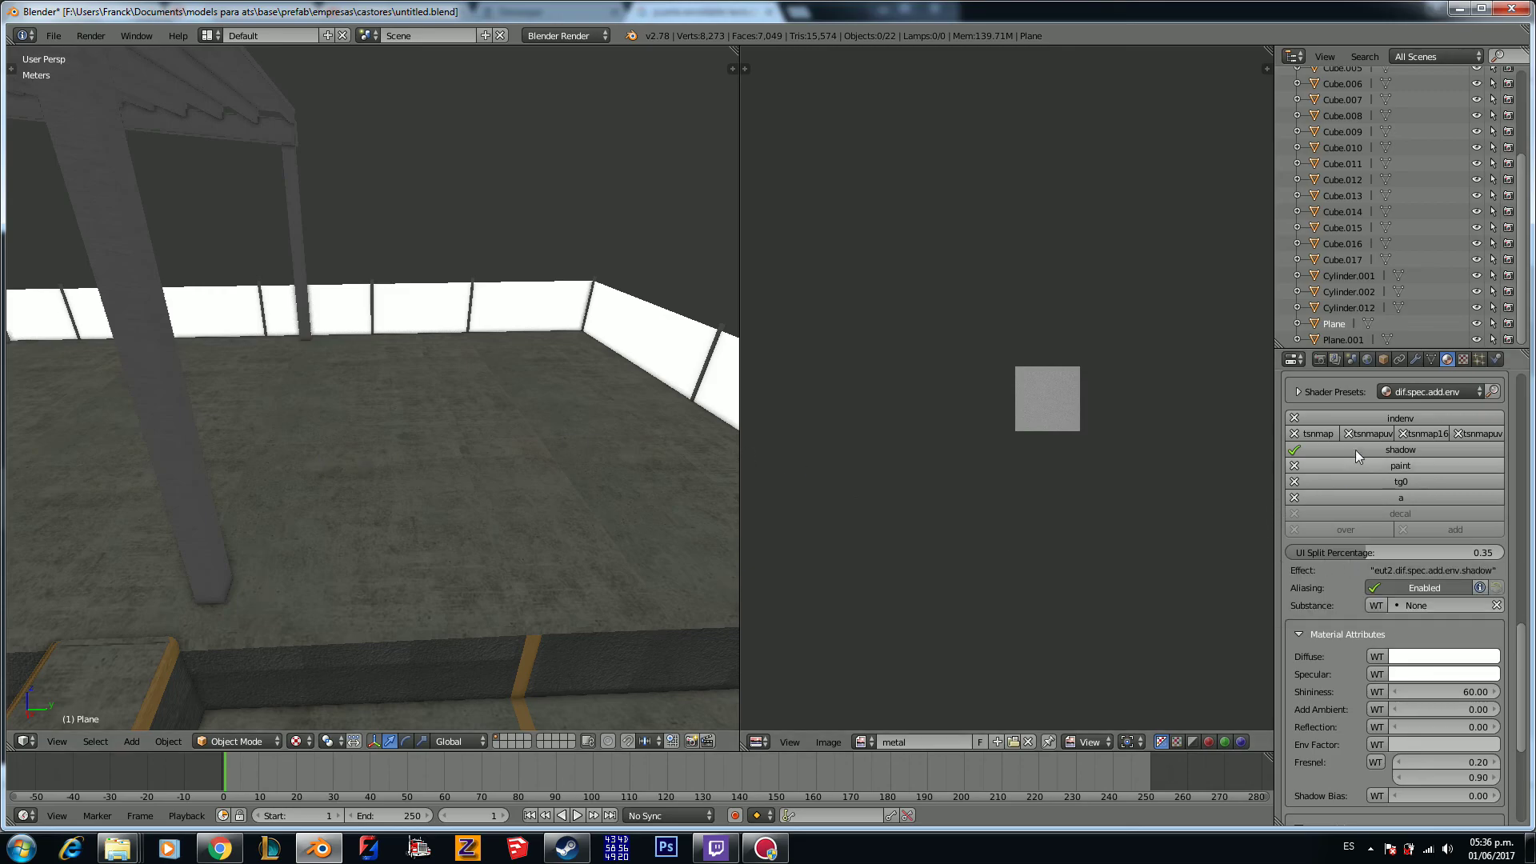
left_click(1332, 339)
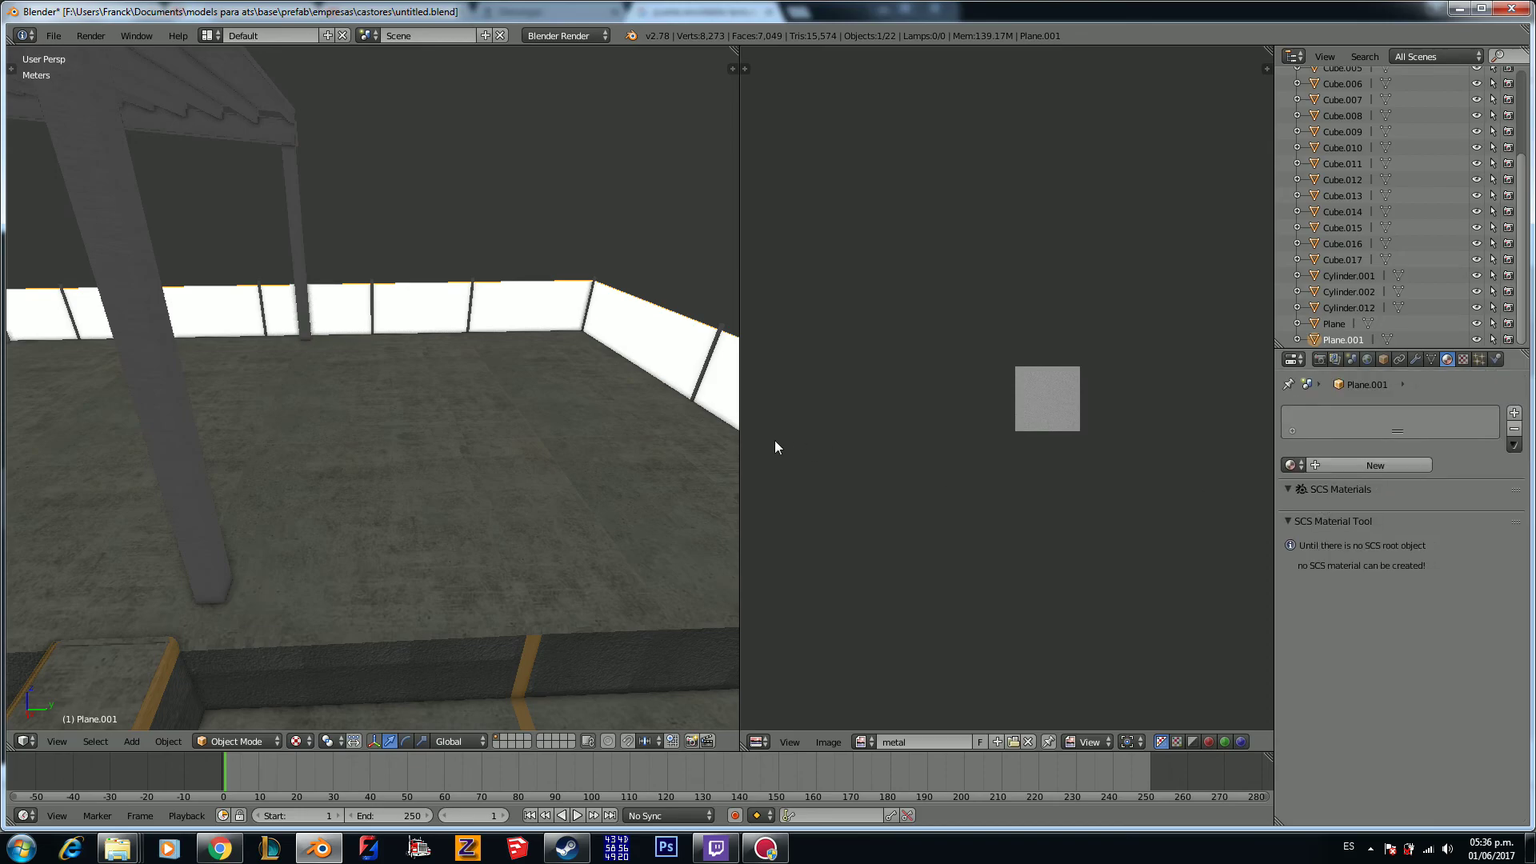
Step: Create a new material on Plane.001 and name it alambrado
left_click(1324, 464)
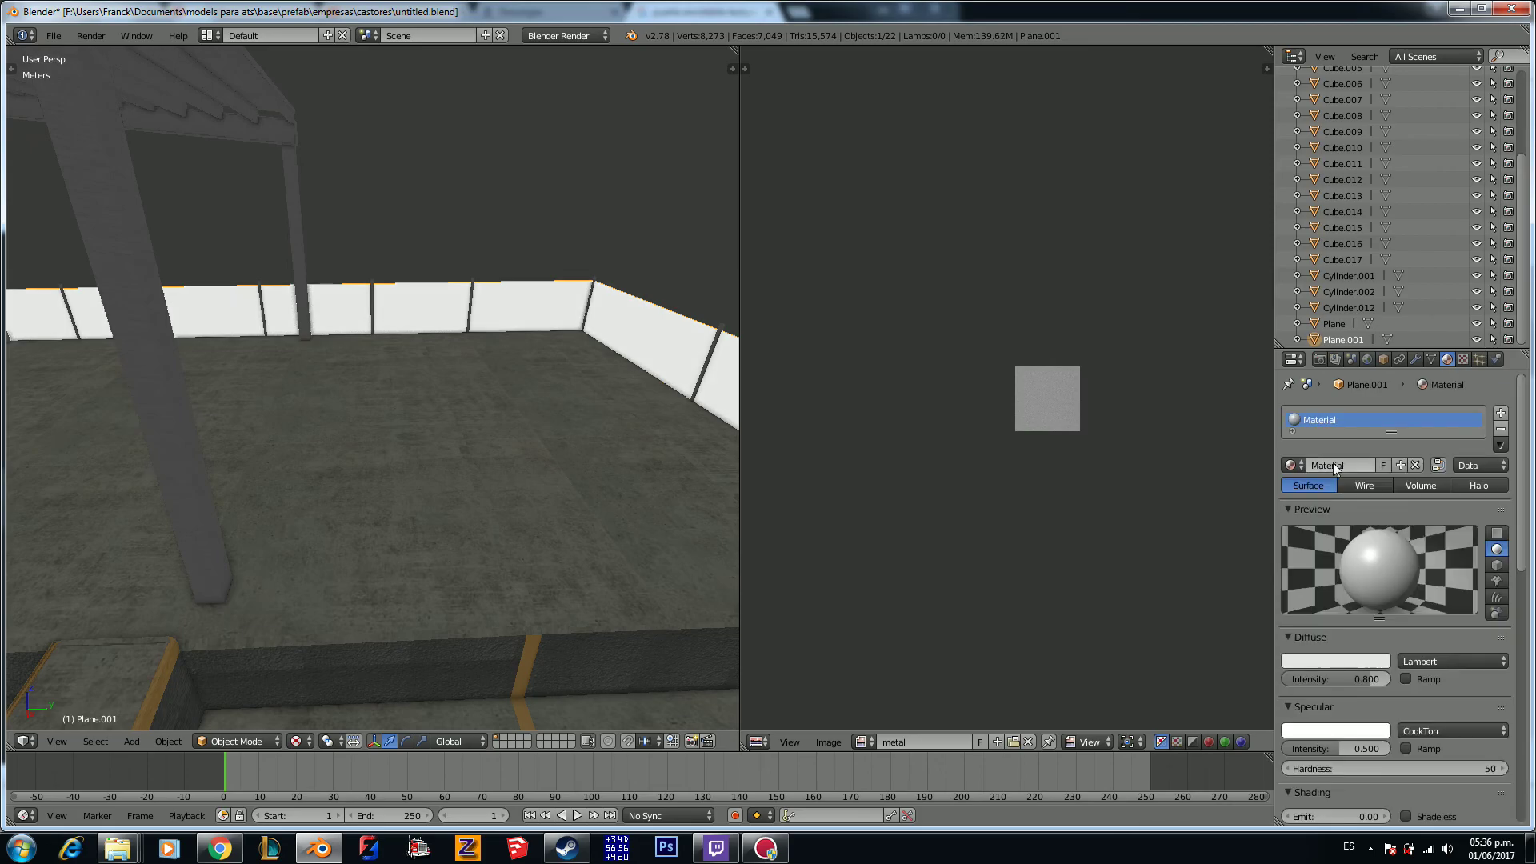
left_click(1330, 464)
type("alambrado")
key("Return")
Step: Set the alambrado material's SCS shader preset to dif.spec and enable its shadow and a flavors
scroll(1349, 523, "down", 15)
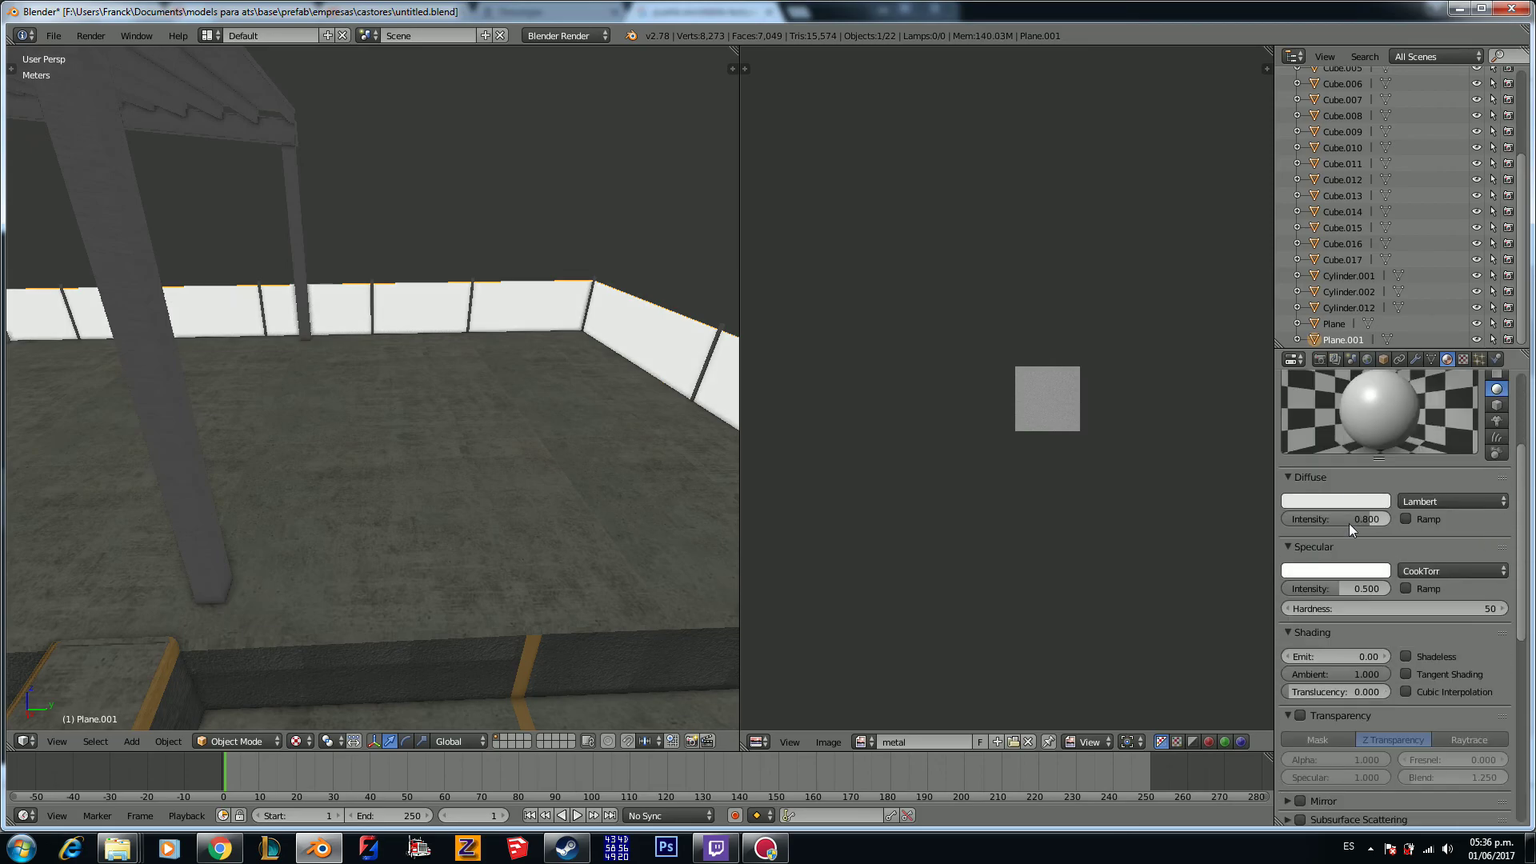
left_click(1399, 706)
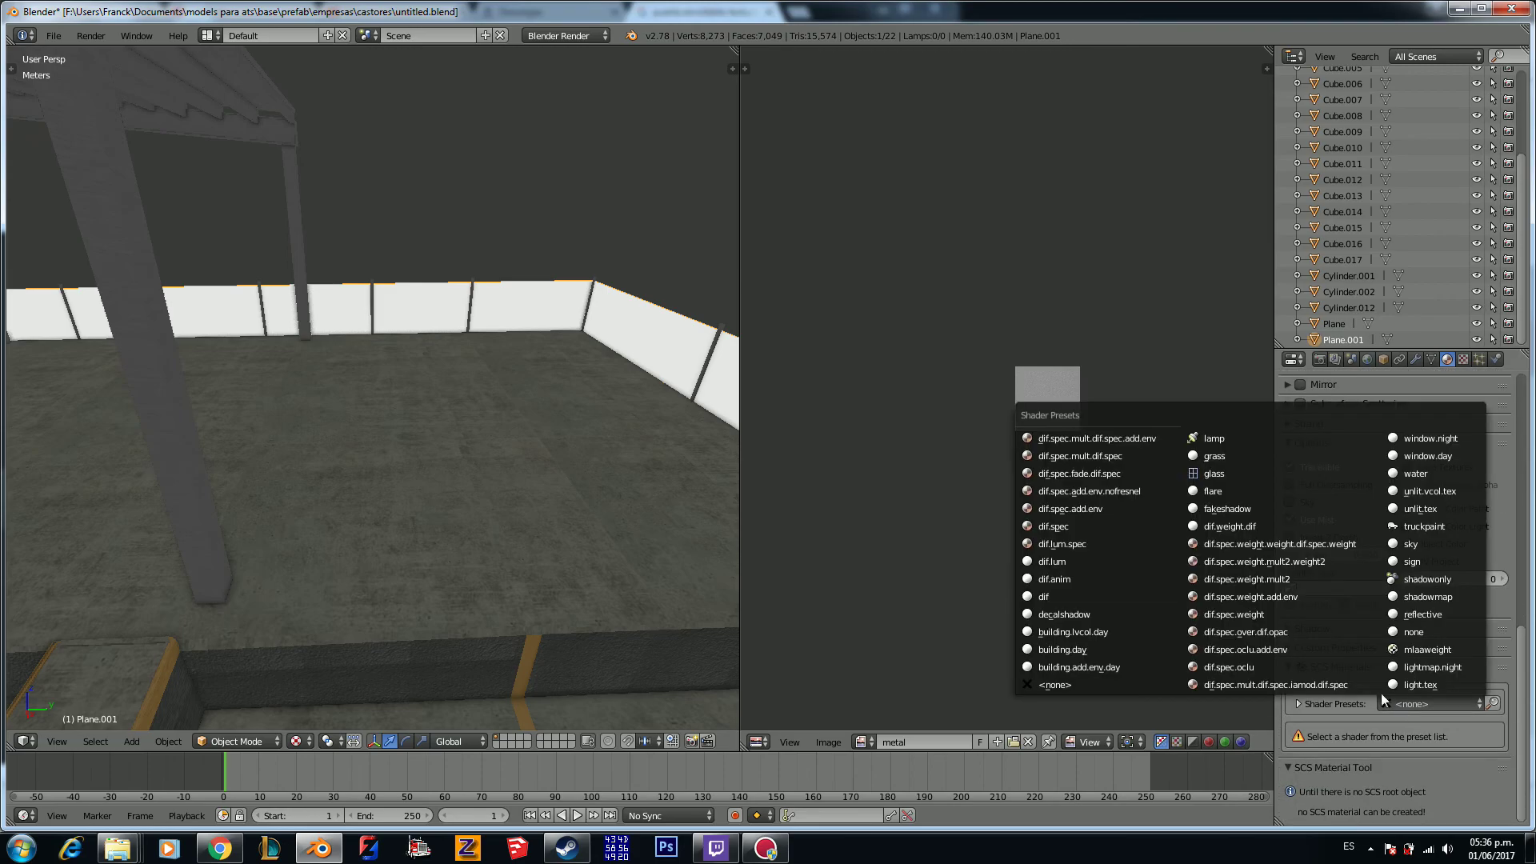
left_click(1082, 528)
left_click(1384, 722)
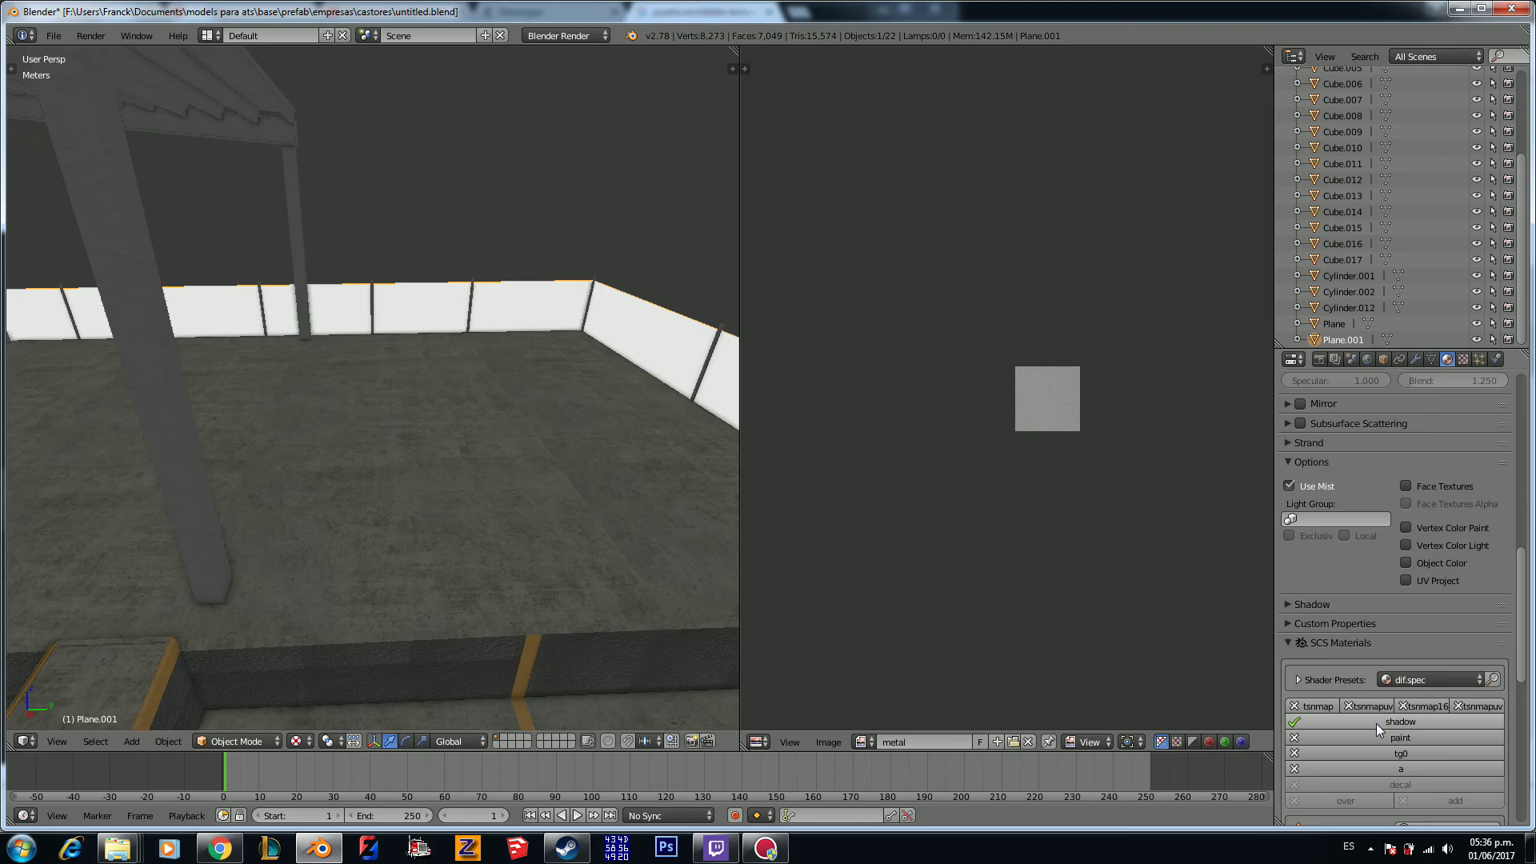
scroll(1376, 723, "down", 3)
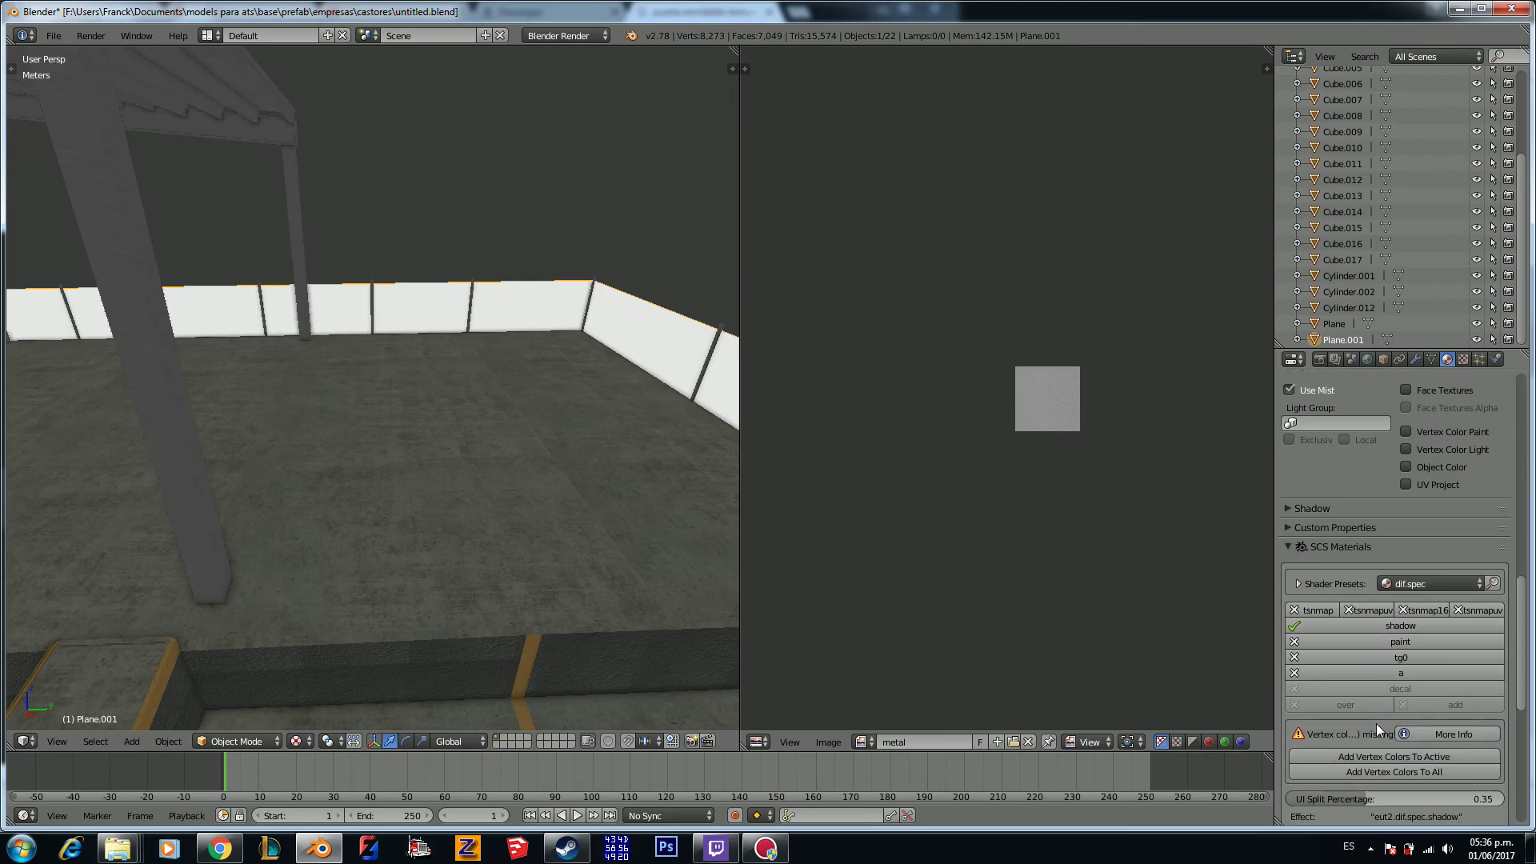
left_click(1385, 672)
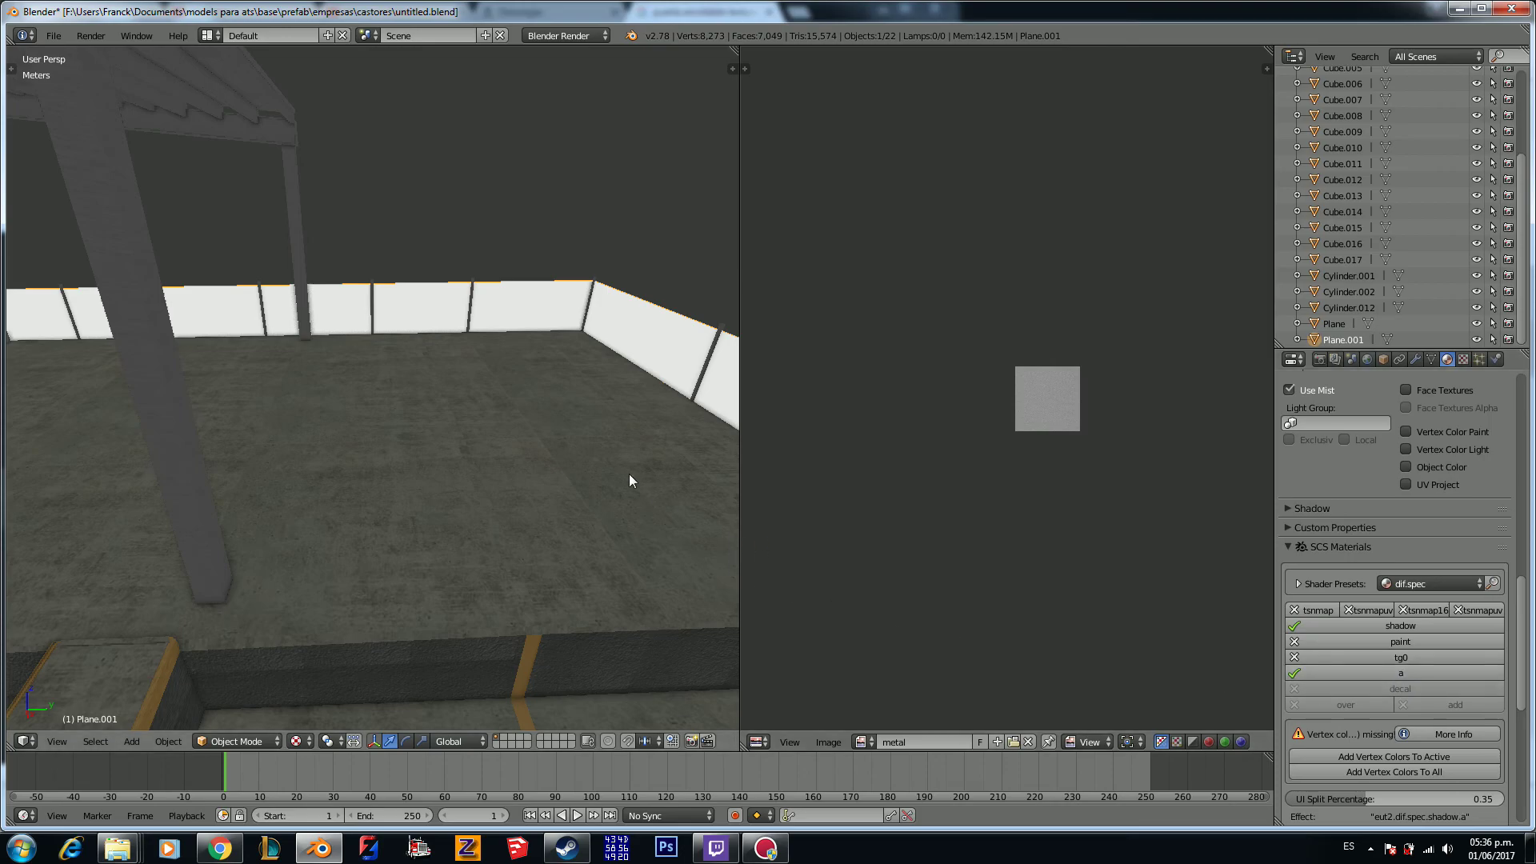
Step: Add the vertex colors missing for the alambrado shader to the active object, Plane.001
middle_click_drag(653, 487, 424, 375, "shift")
scroll(528, 433, "down", 4)
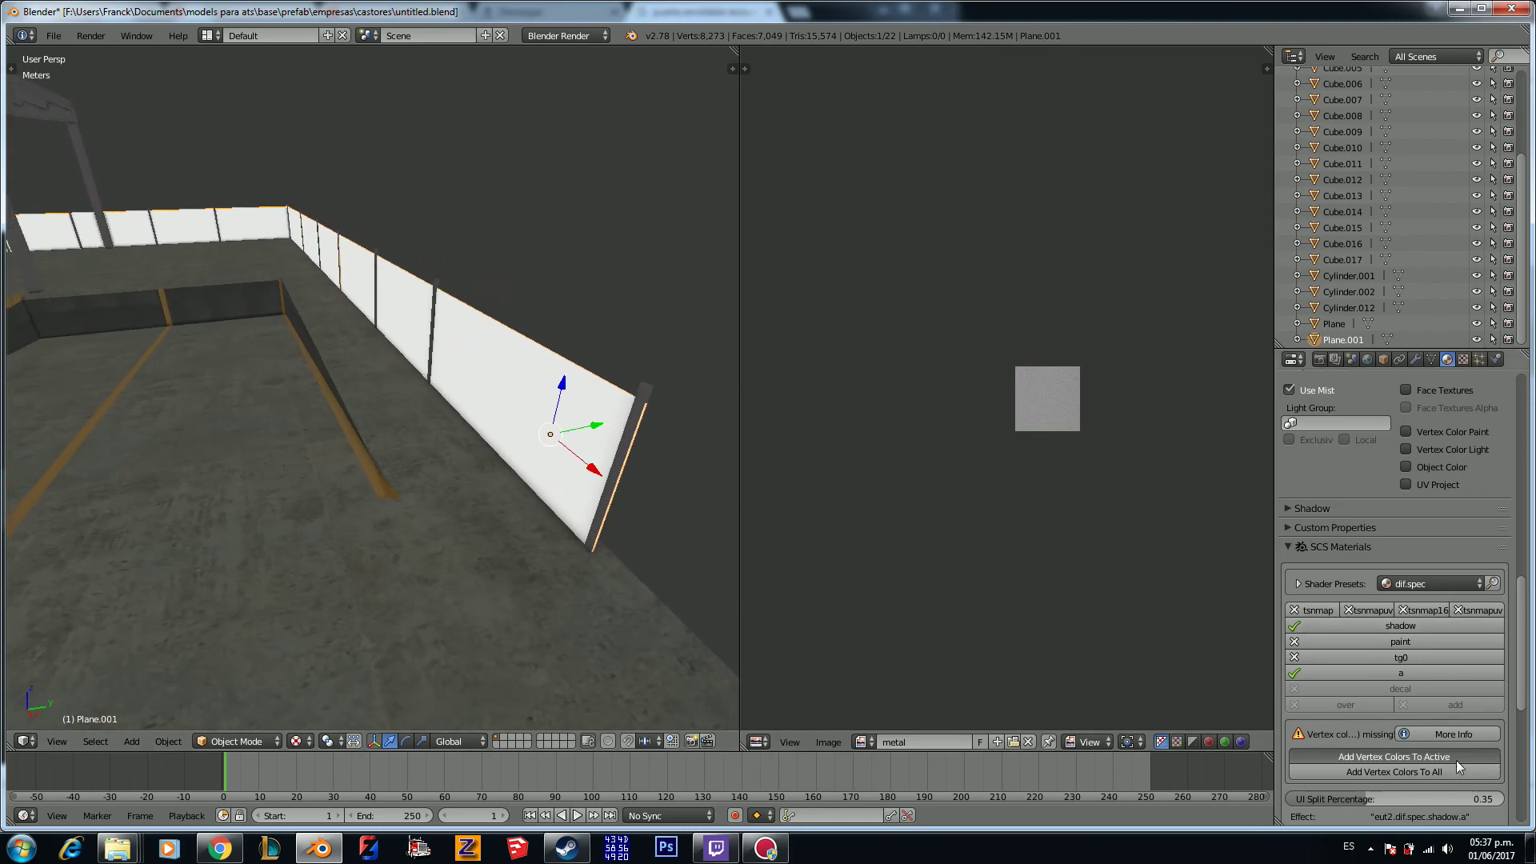
left_click(1455, 756)
Step: Load alambrado.tga from the castores folder as the material's base texture and change two options in its texture settings
scroll(1424, 704, "down", 8)
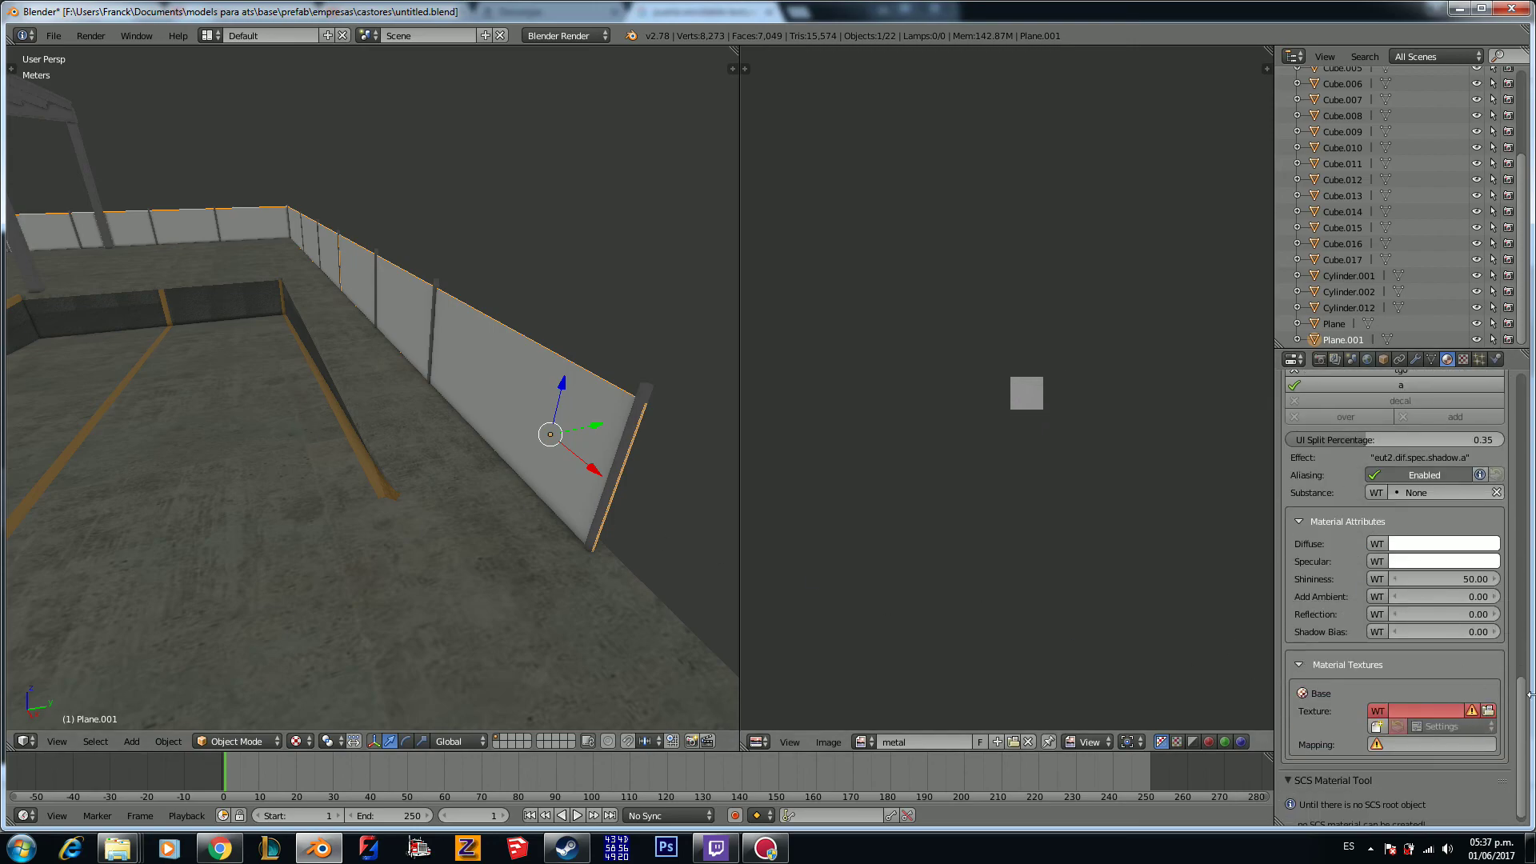
left_click(1488, 711)
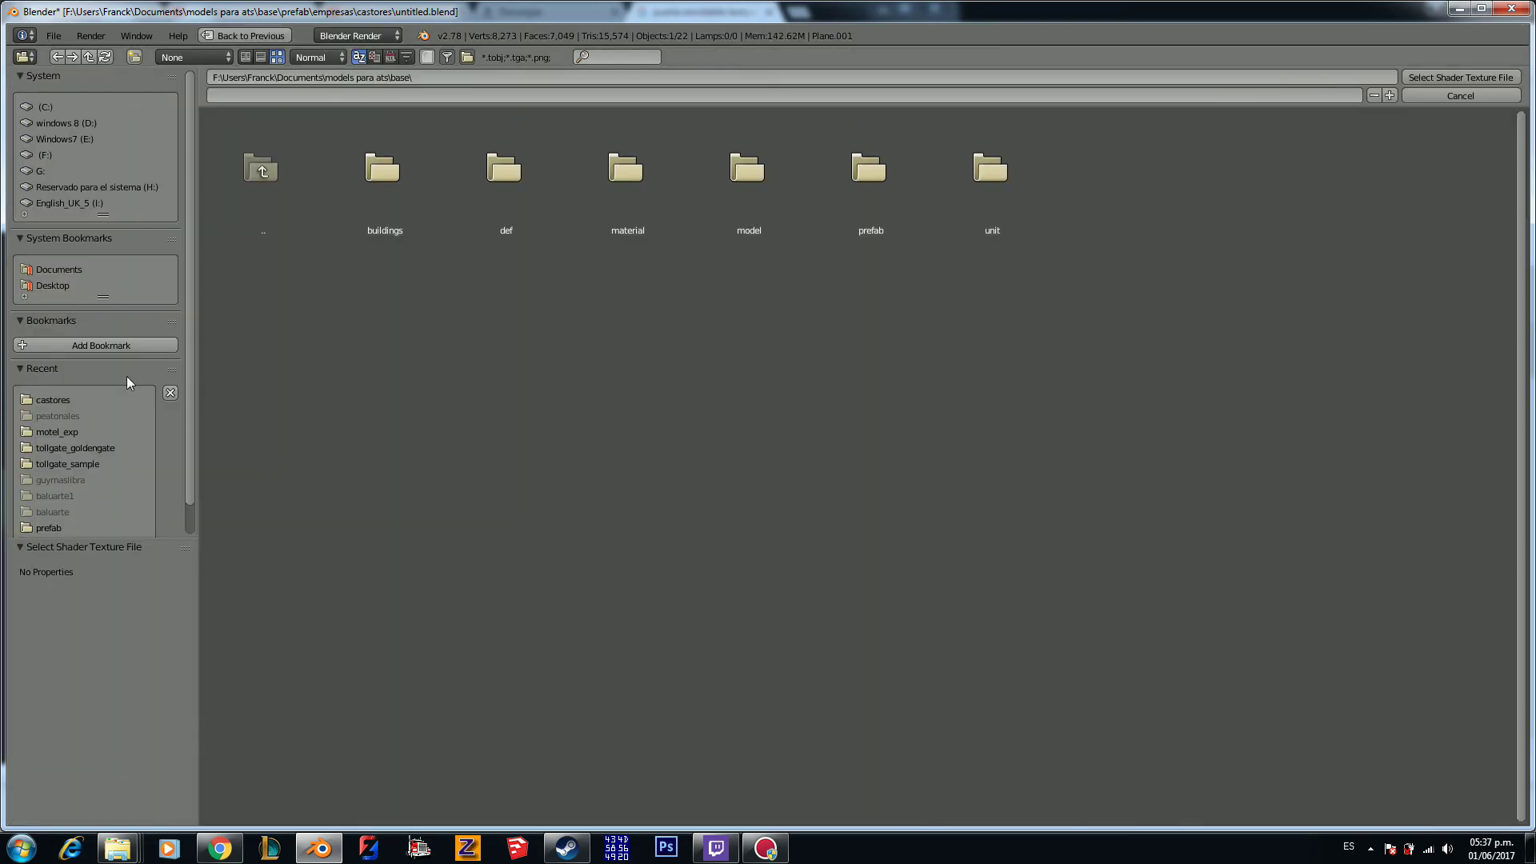
left_click(64, 399)
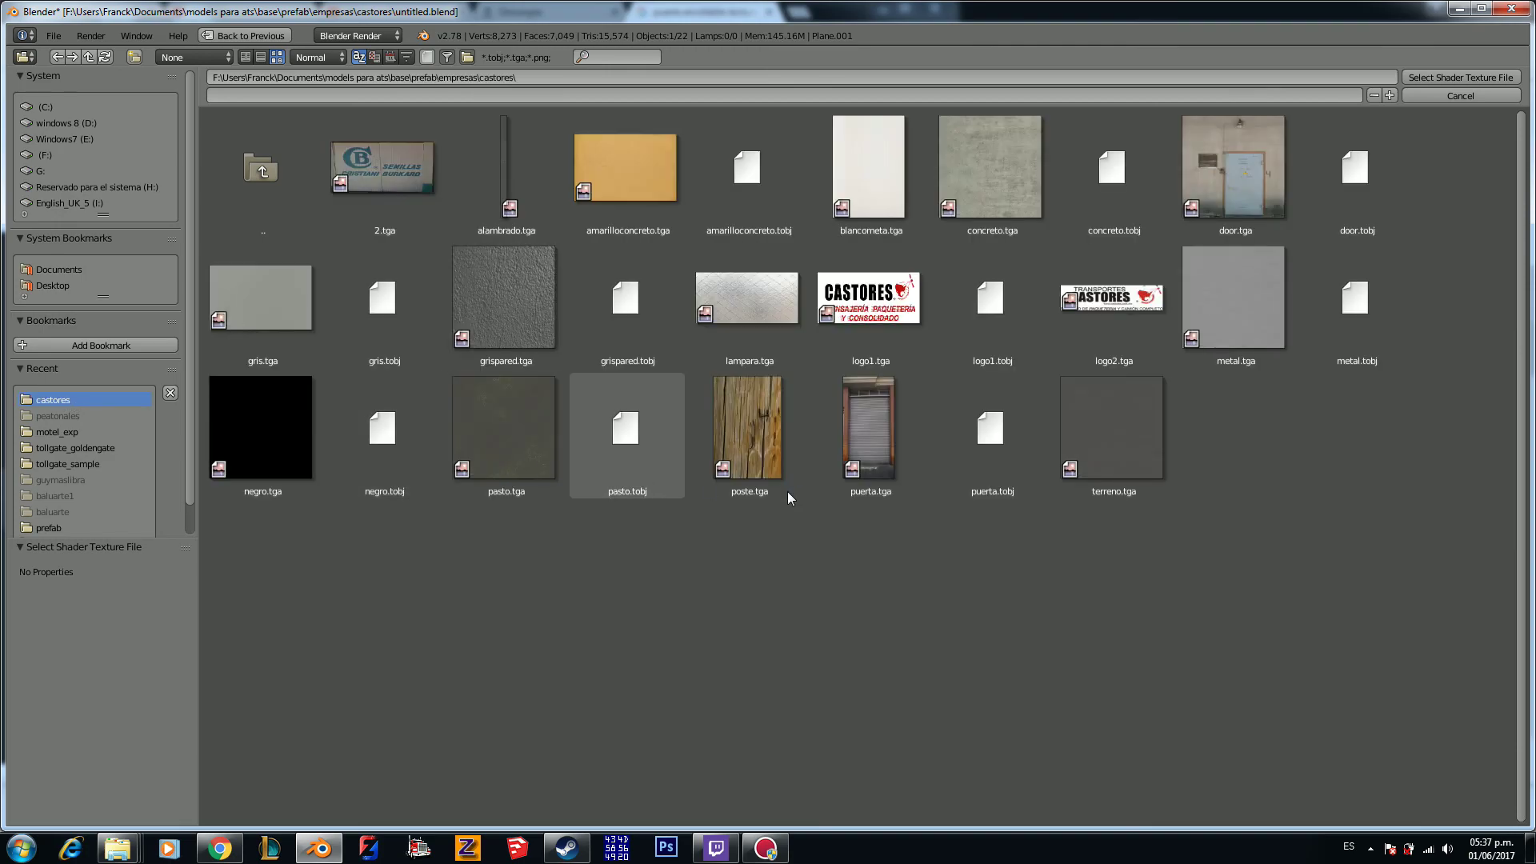
double_click(531, 190)
scroll(1414, 768, "down", 6)
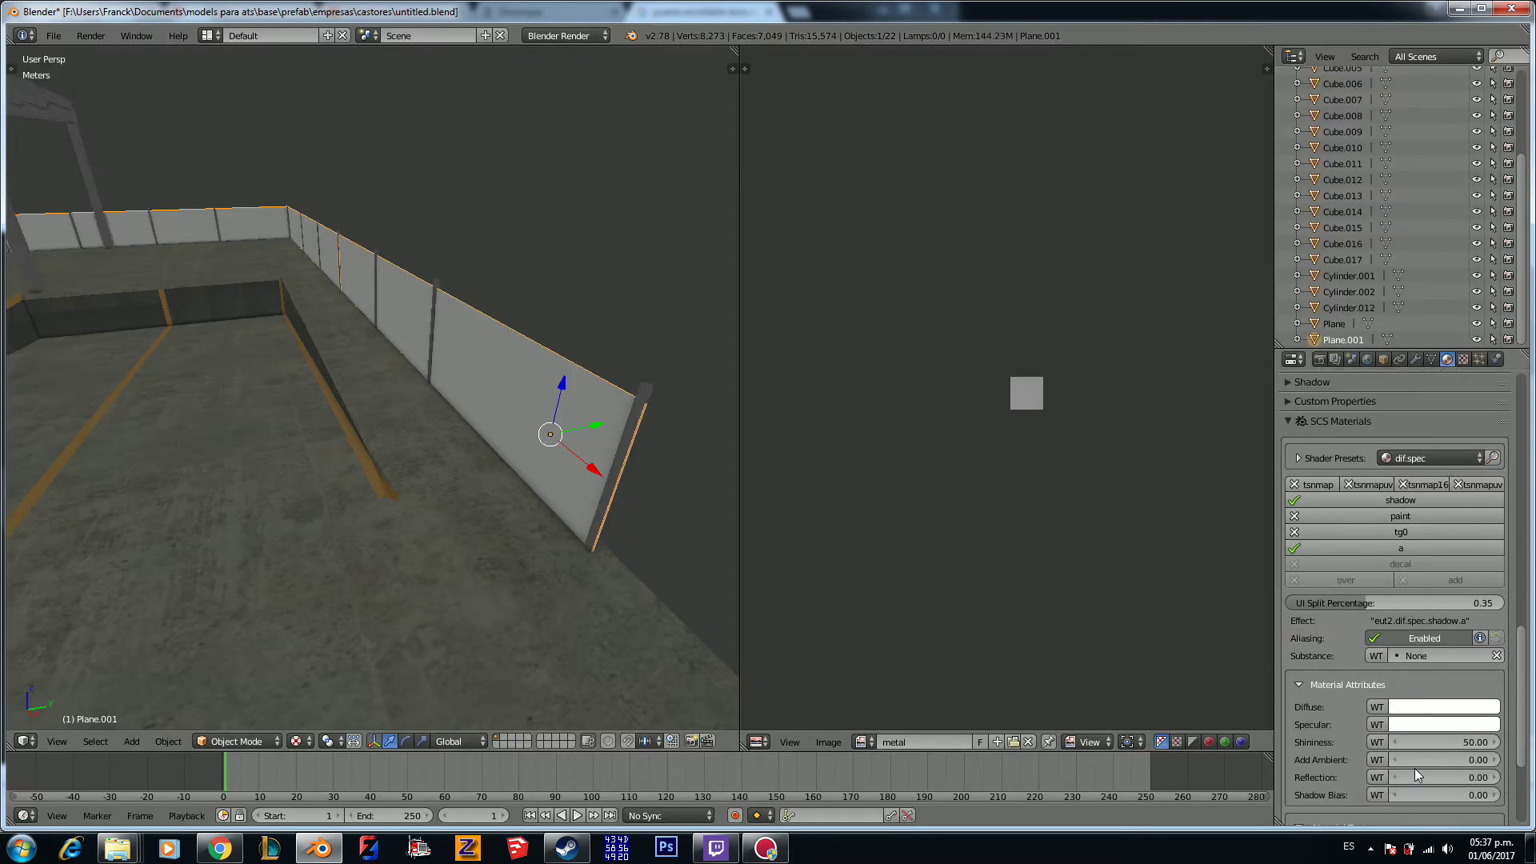
scroll(1377, 792, "down", 1)
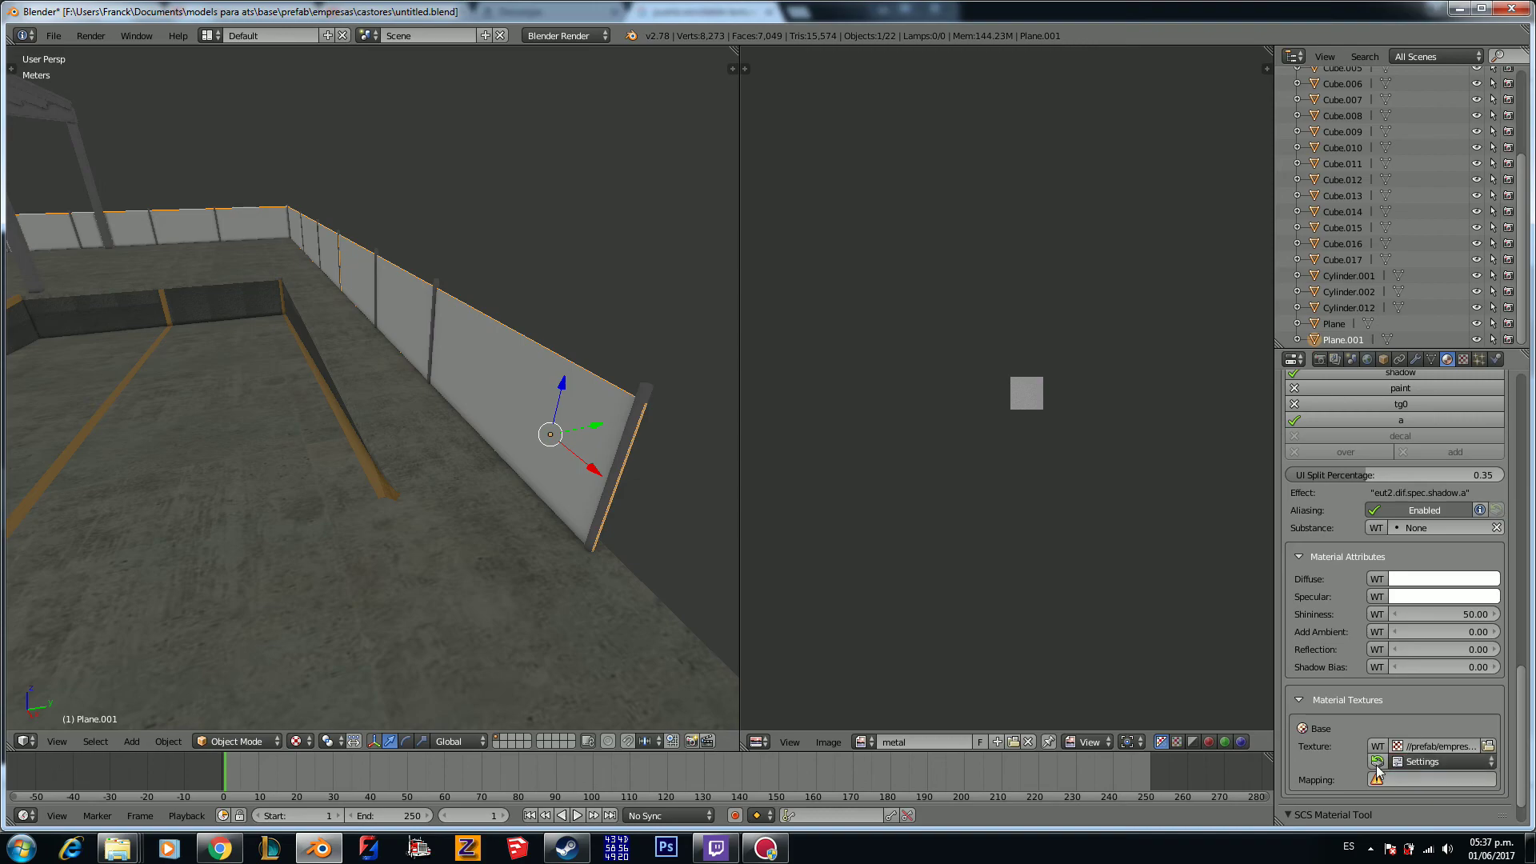
left_click(1411, 762)
left_click(1420, 727)
left_click(1425, 763)
left_click(1423, 709)
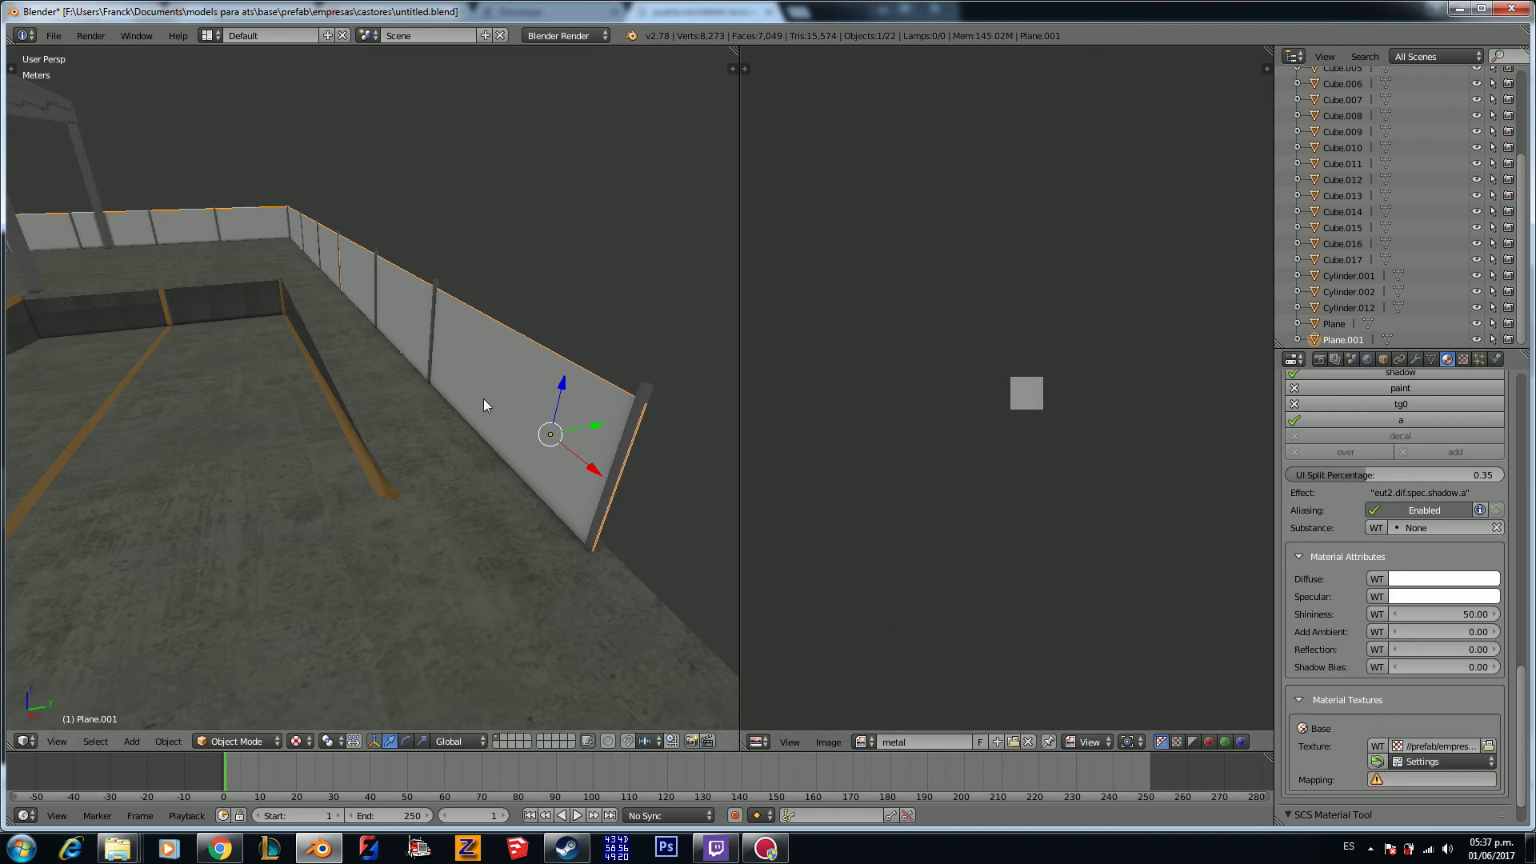
Step: Unwrap all of Plane.001's fence faces with Smart UV Project, keeping the default settings
scroll(483, 398, "down", 1)
middle_click_drag(382, 408, 532, 379, "shift")
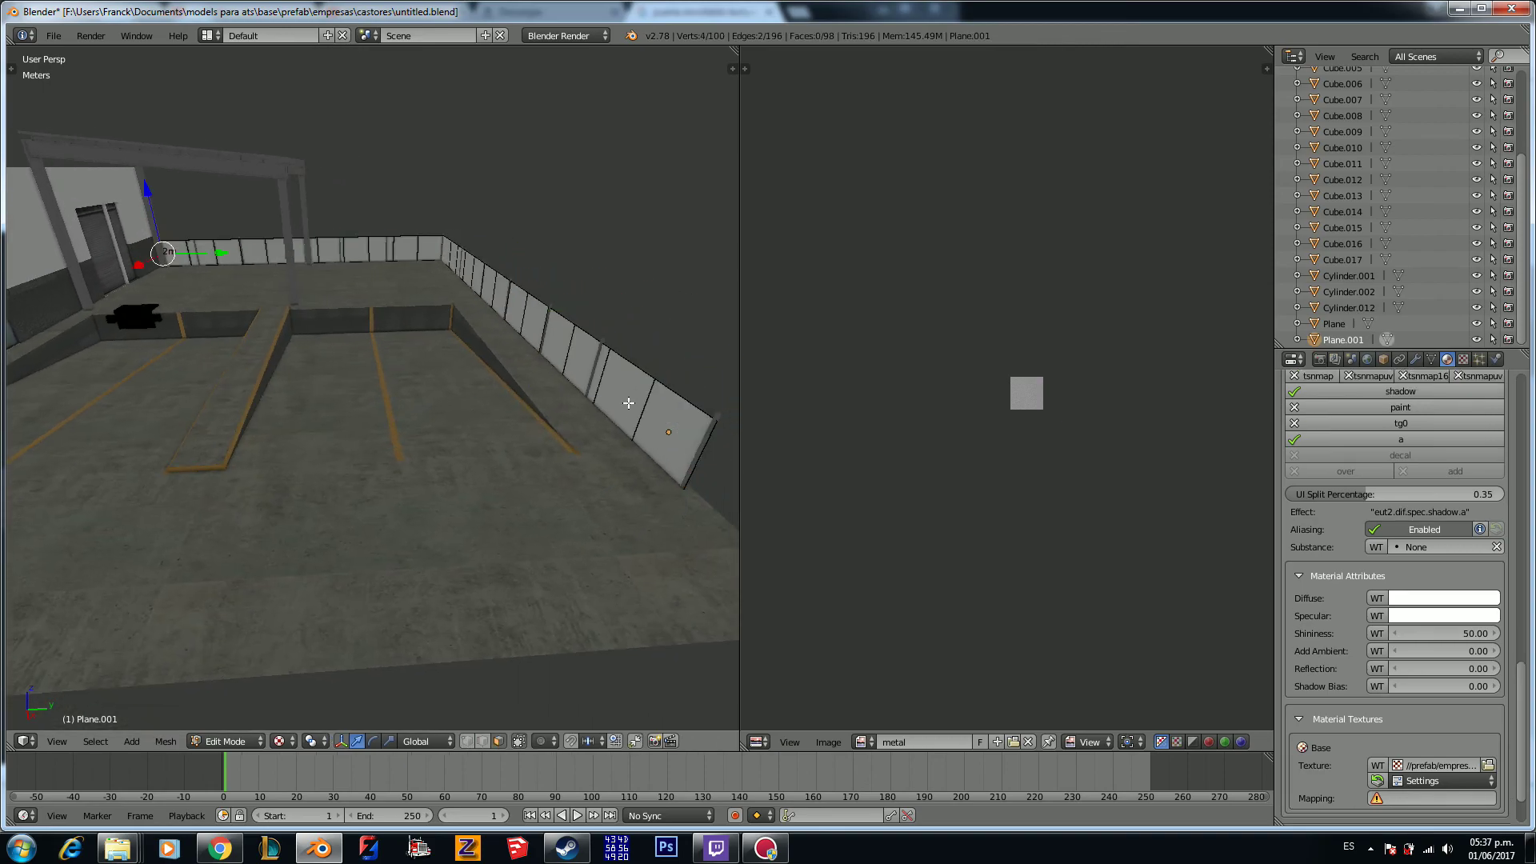
key("Tab")
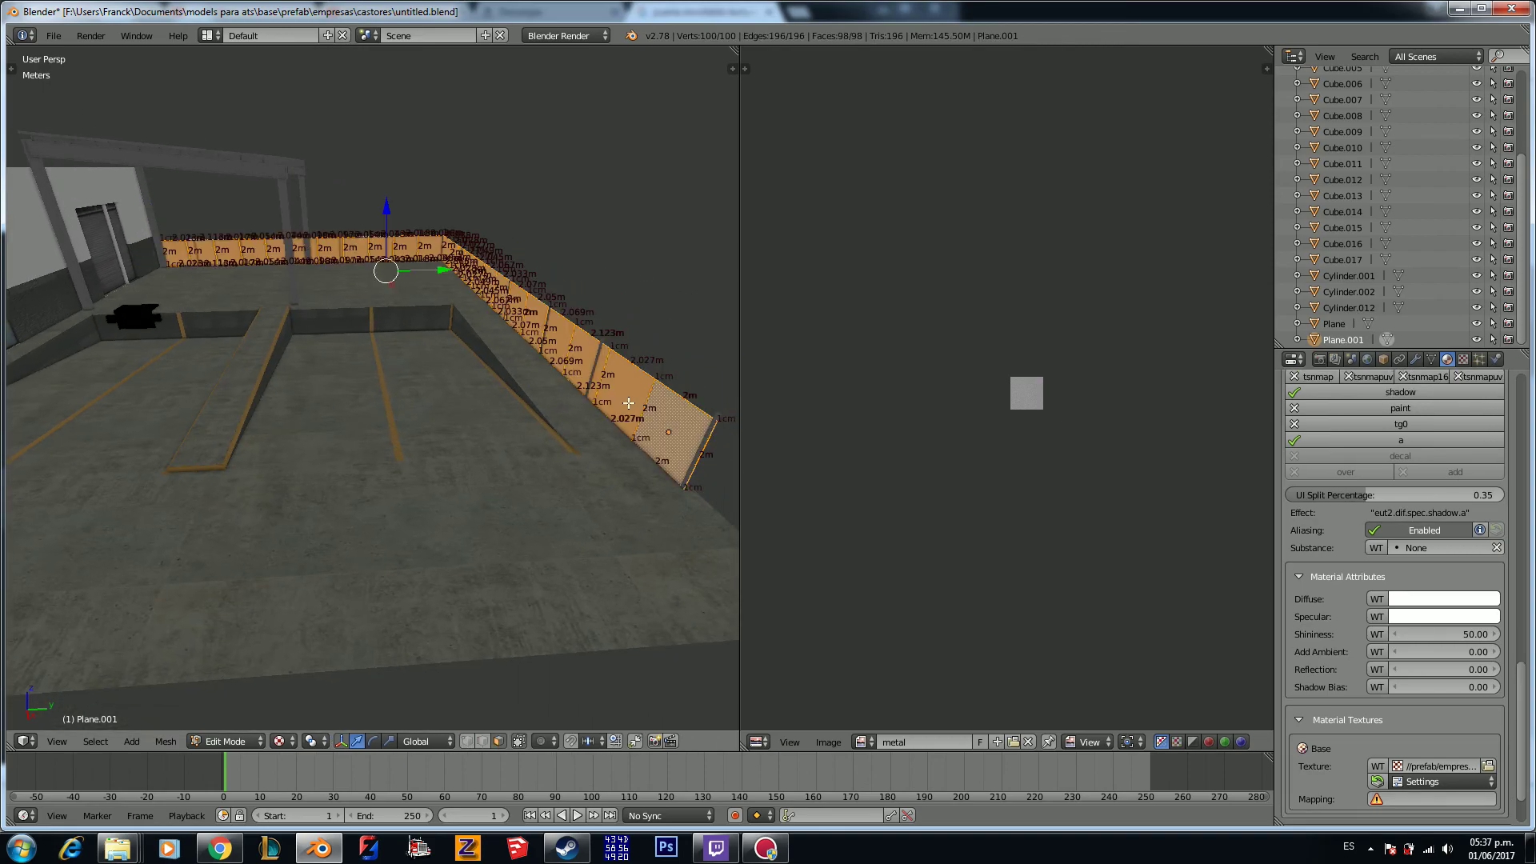
key("u")
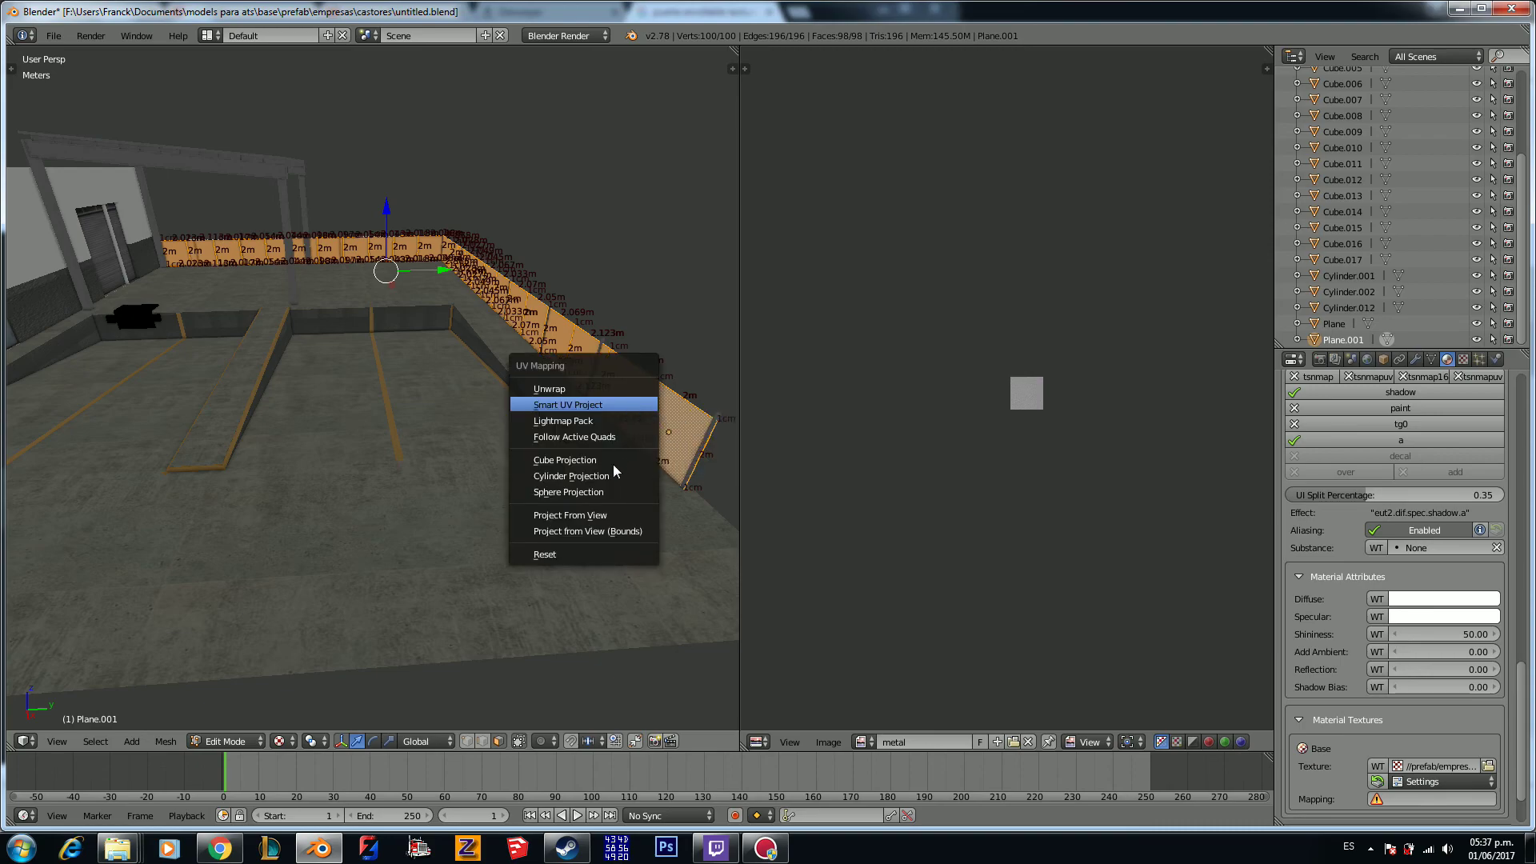
key("Return")
left_click(616, 521)
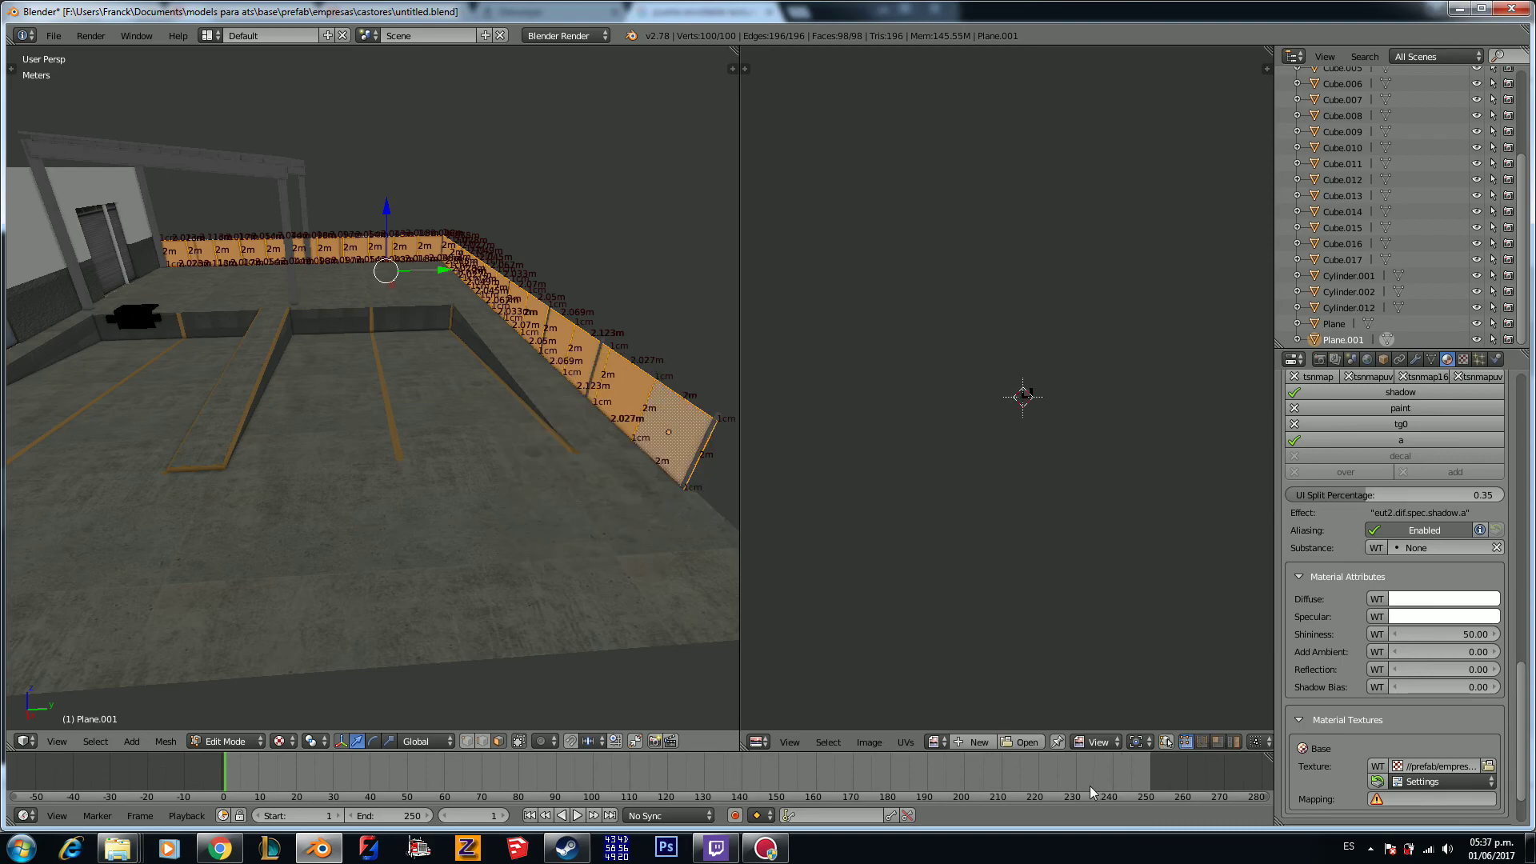
Step: Assign the alambrado image to Plane.001's unwrapped faces and return to Object Mode
left_click(946, 738)
type("al")
key("Return")
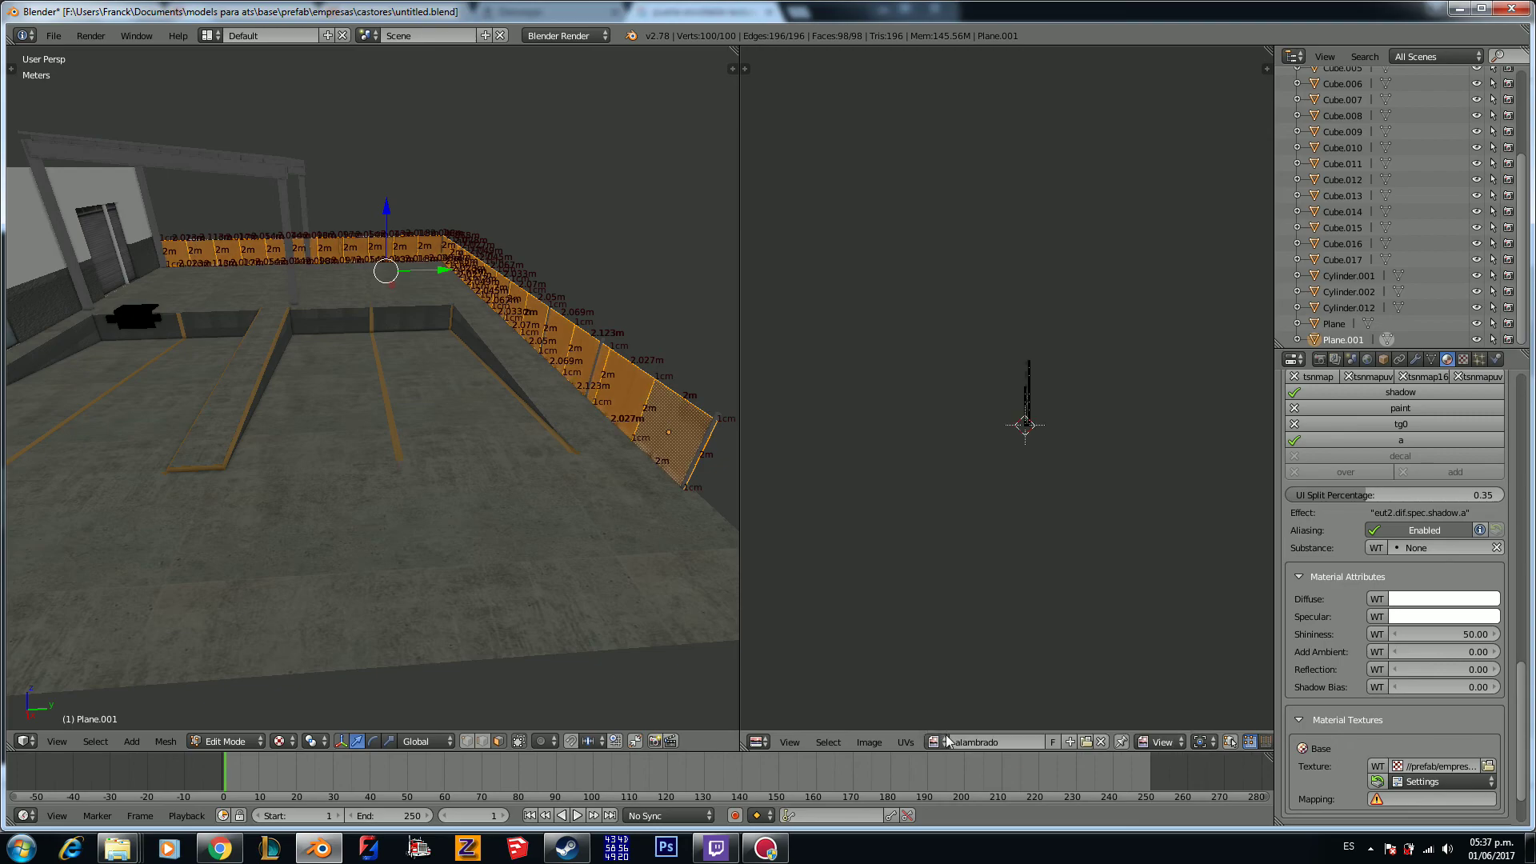
key("Tab")
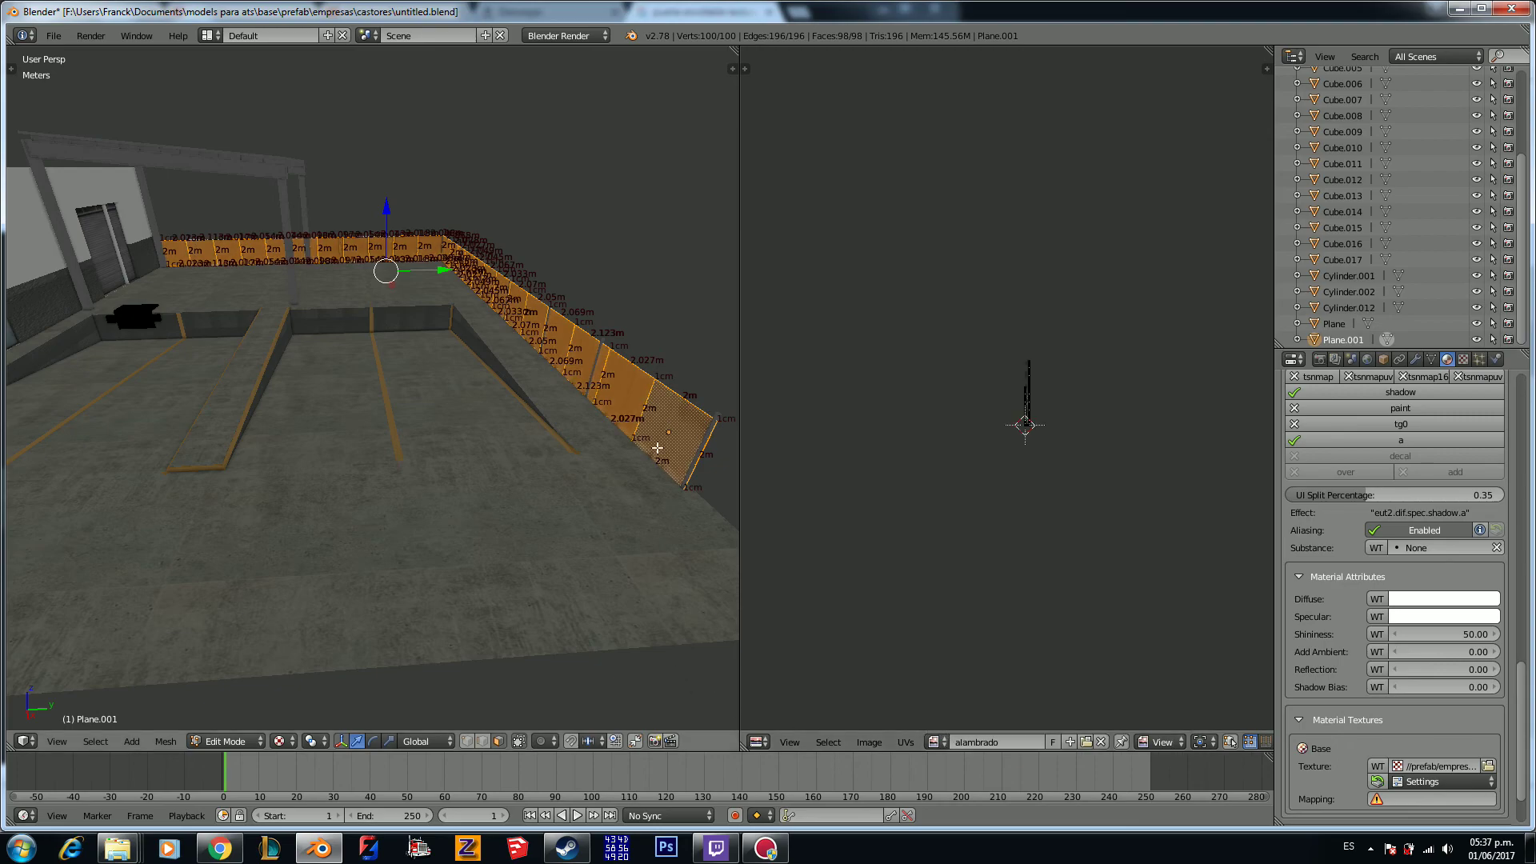
scroll(600, 433, "down", 1)
middle_click_drag(599, 433, 525, 456)
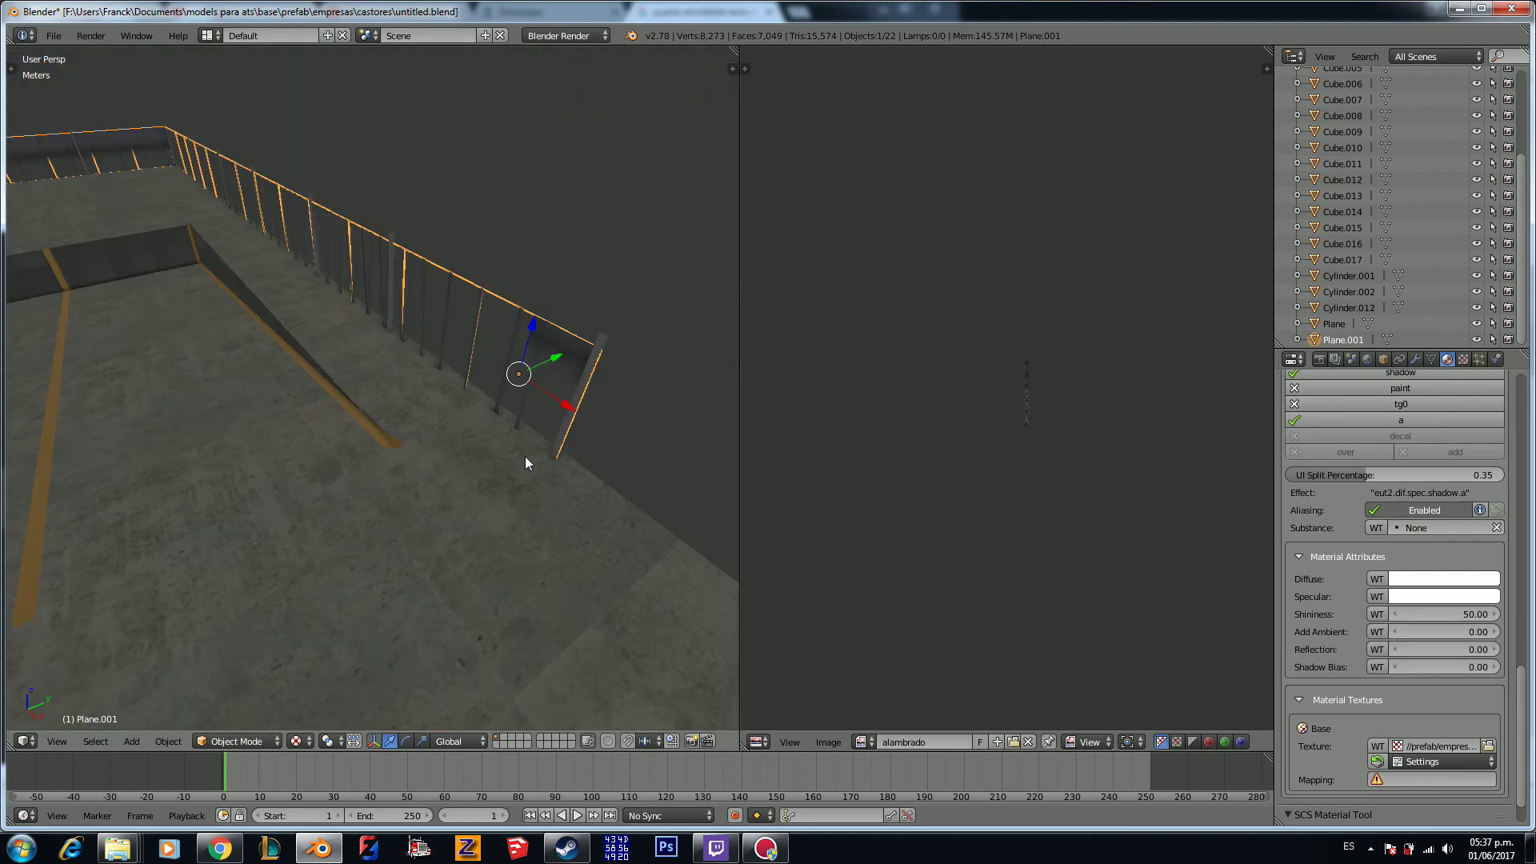
Step: Select only the end fence panel's face in Edit Mode and set the base texture's mapping to UVMap
key("Tab")
scroll(1020, 476, "up", 5)
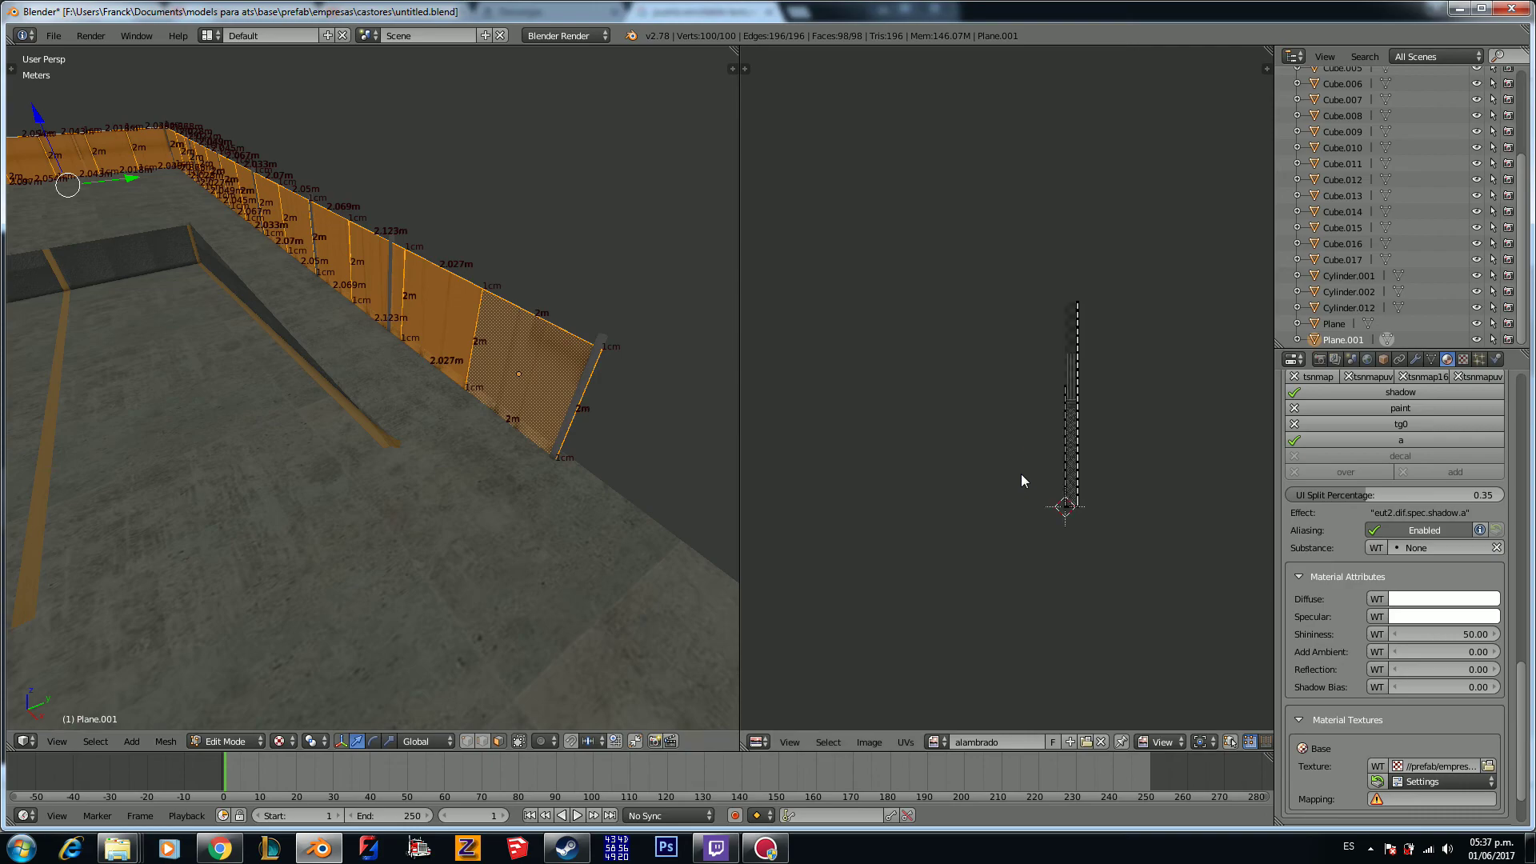
right_click(501, 369)
left_click(1408, 799)
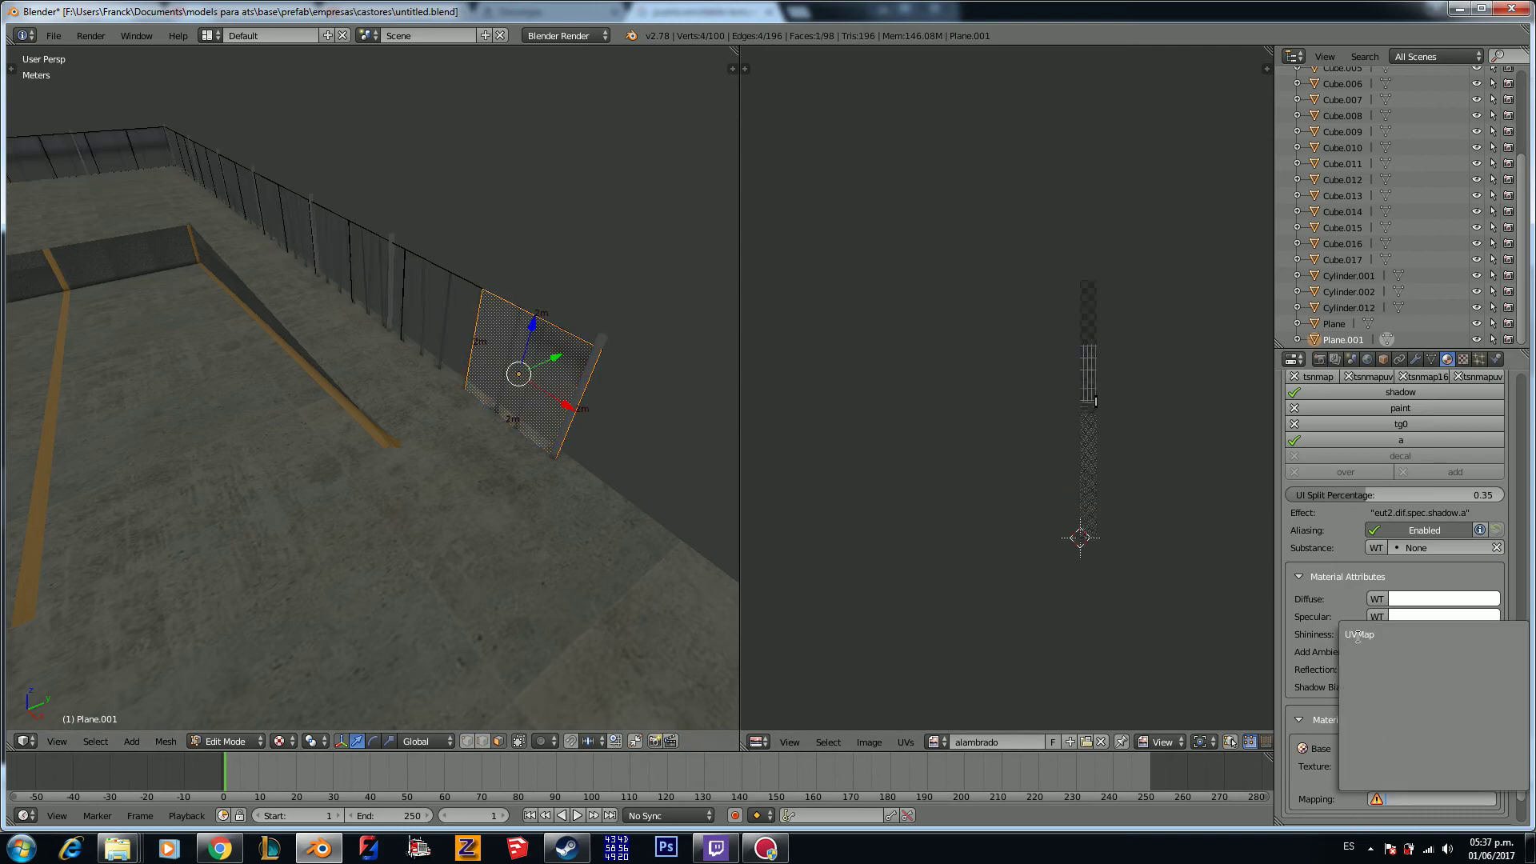
left_click(1357, 635)
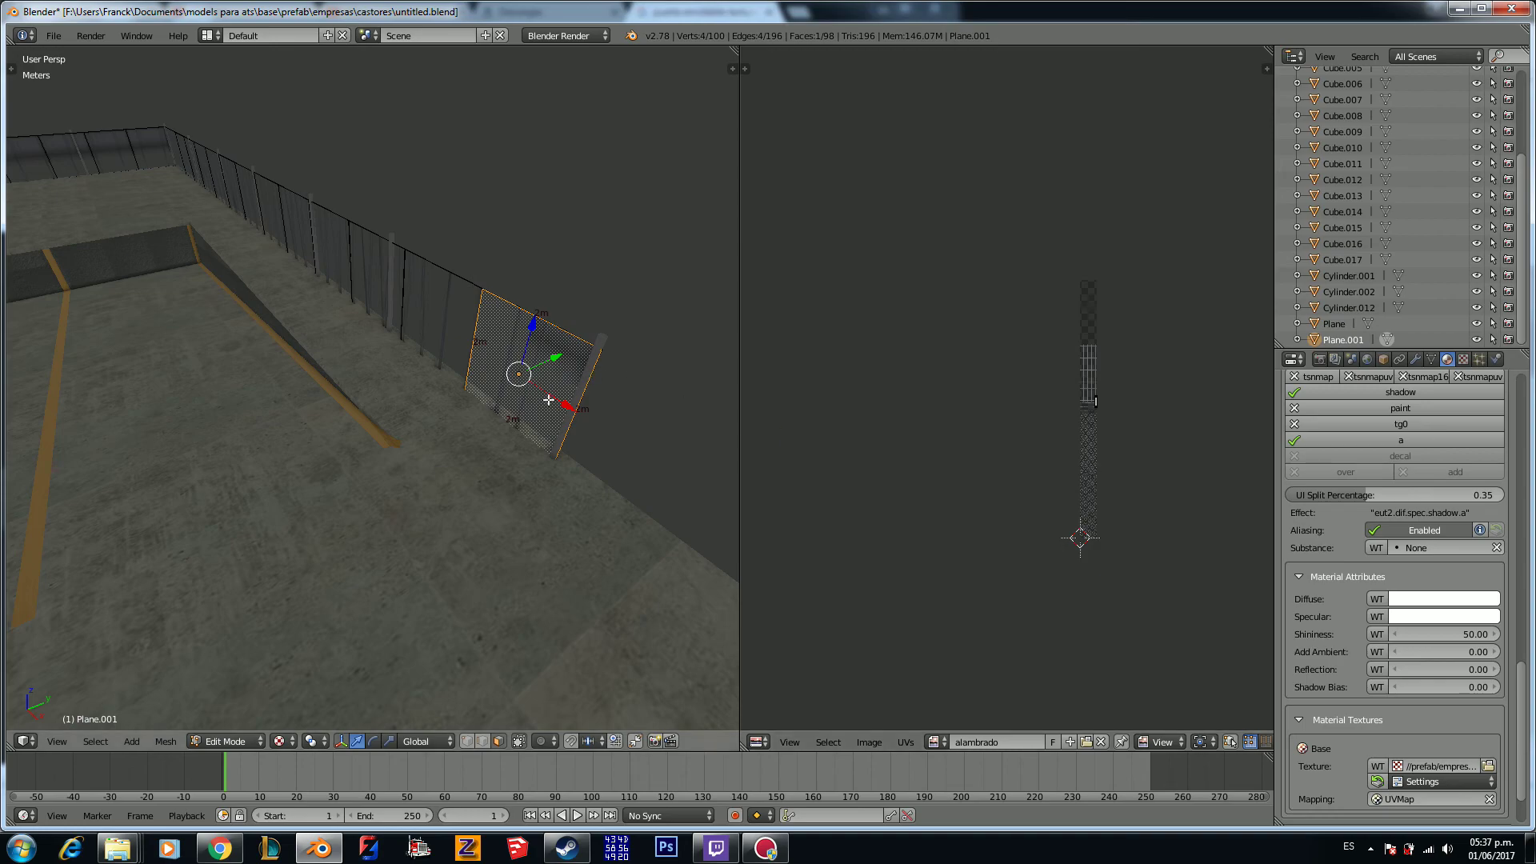
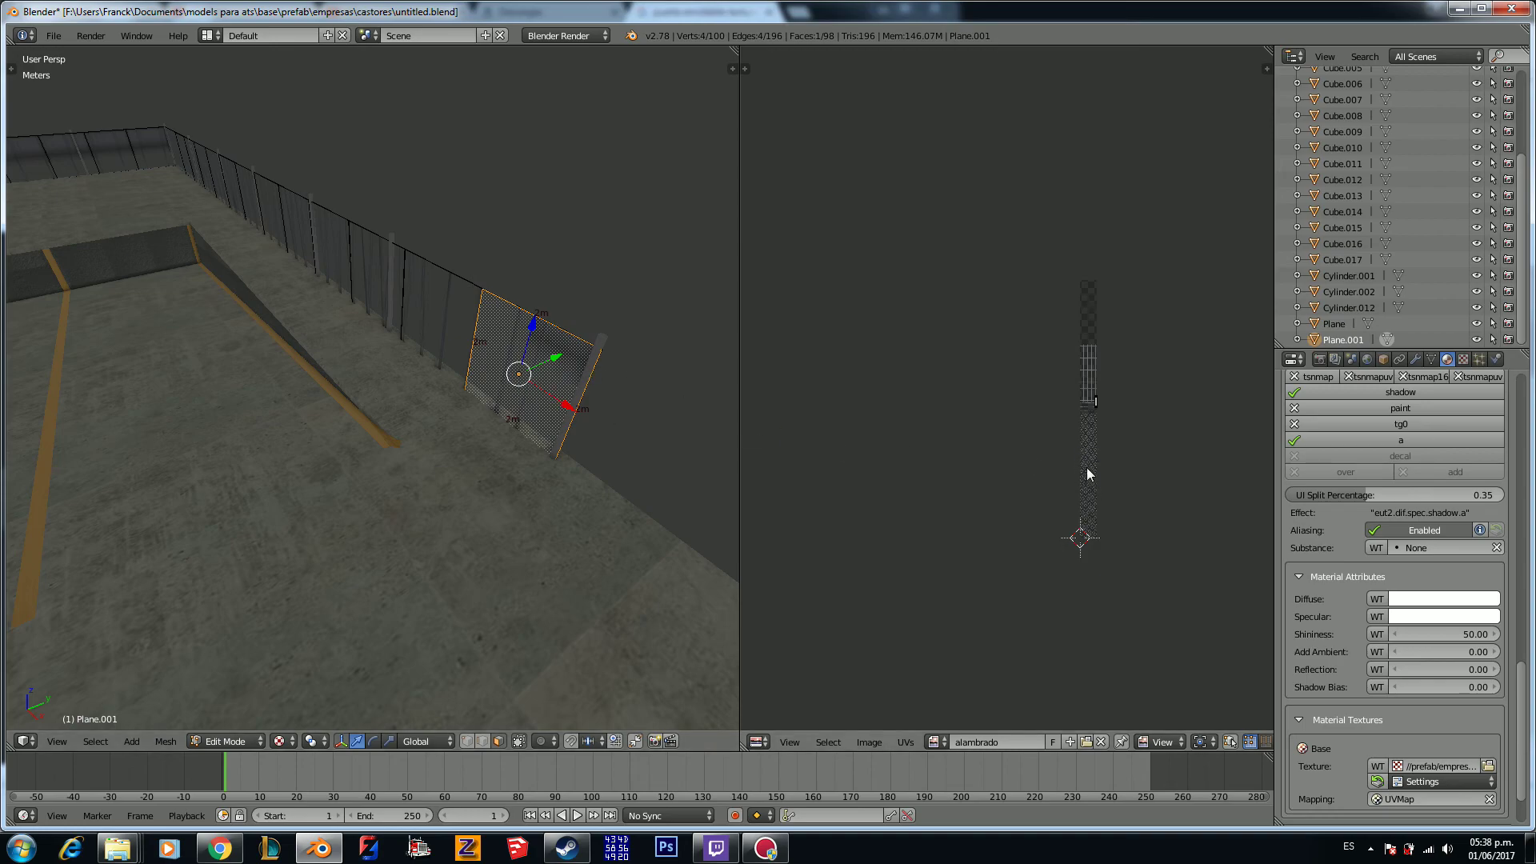
Step: Unwrap the end fence panel's face and the panel next to it individually onto the alambrado mesh texture
key("e")
scroll(1096, 540, "up", 2)
middle_click_drag(1118, 547, 1086, 480)
scroll(1116, 544, "up", 2)
middle_click_drag(1135, 576, 1092, 511)
right_click(438, 324)
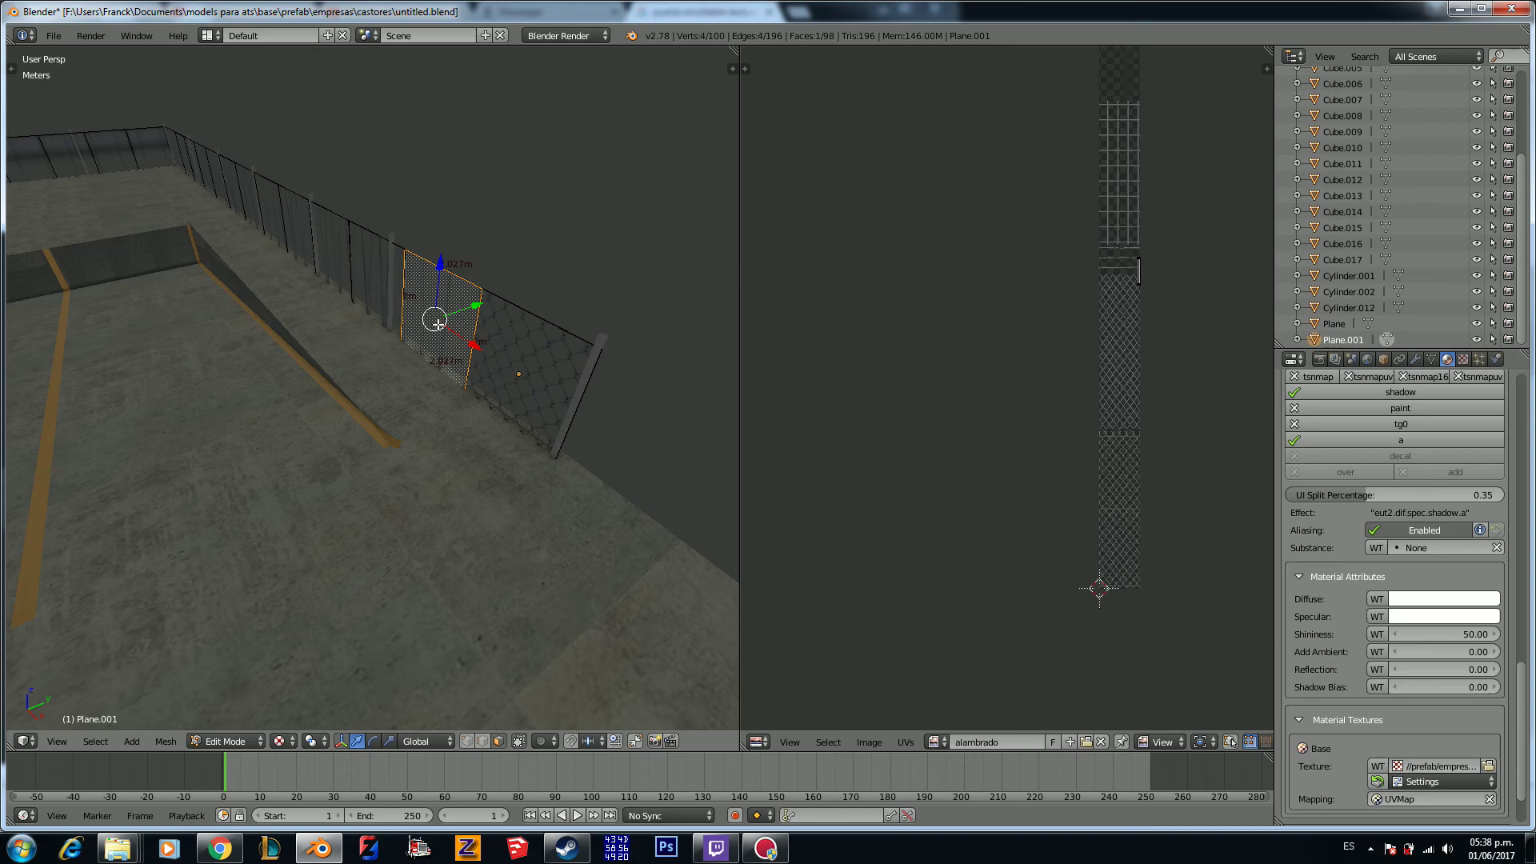
key("ctrl+z")
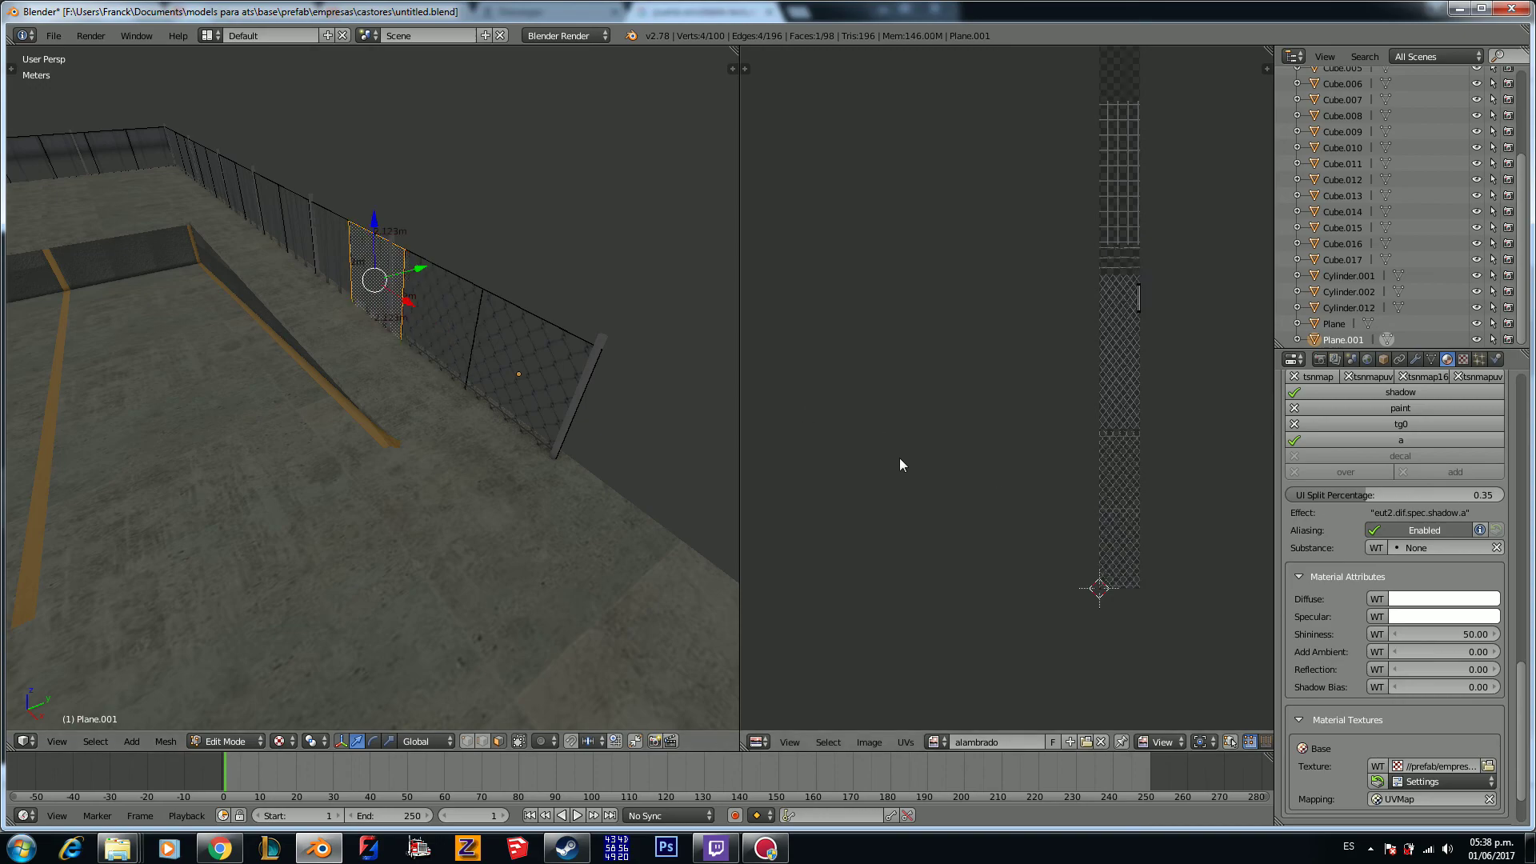
Step: Continue unwrapping the side fence's inner faces one by one, moving away from the end panel
key("e")
right_click(341, 249)
key("e")
key("ctrl+z")
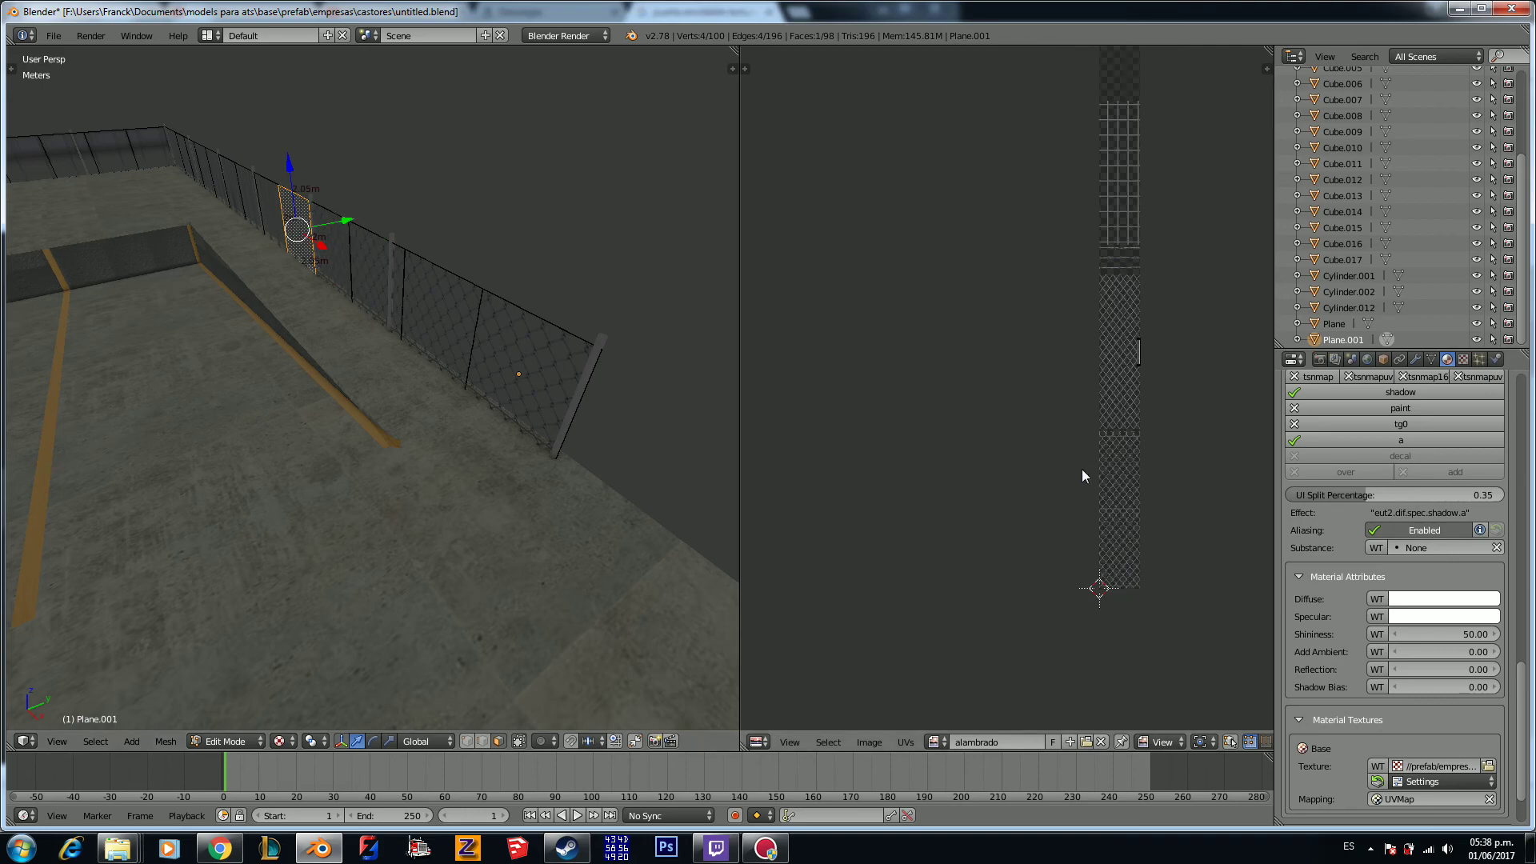
key("ctrl+z")
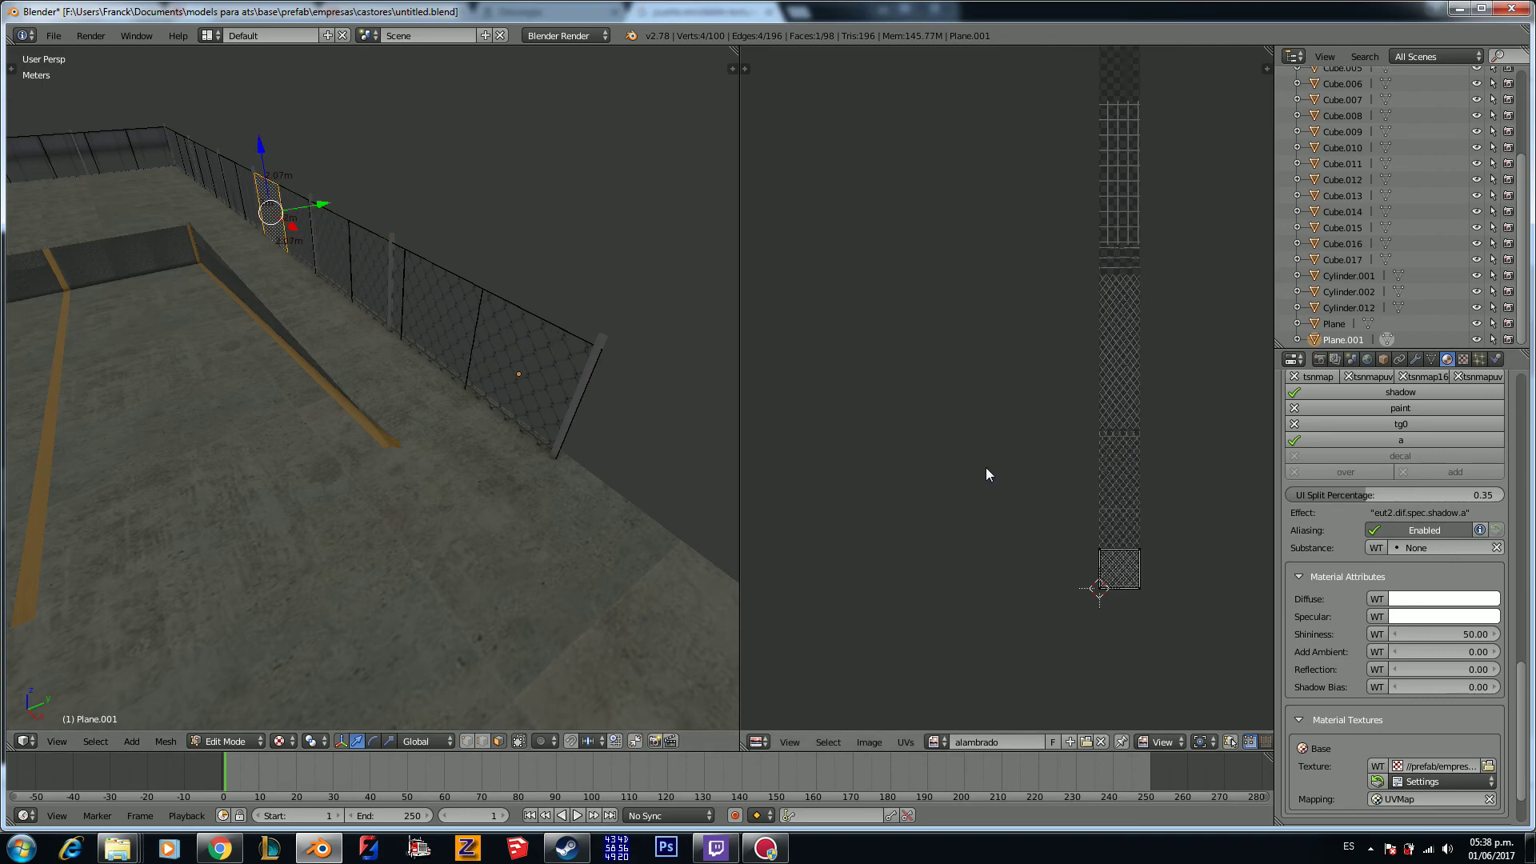
Step: Unwrap the following inner side fence faces individually until close to the far corner
middle_click_drag(261, 277, 341, 300)
key("ctrl+z")
key("ctrl+z")
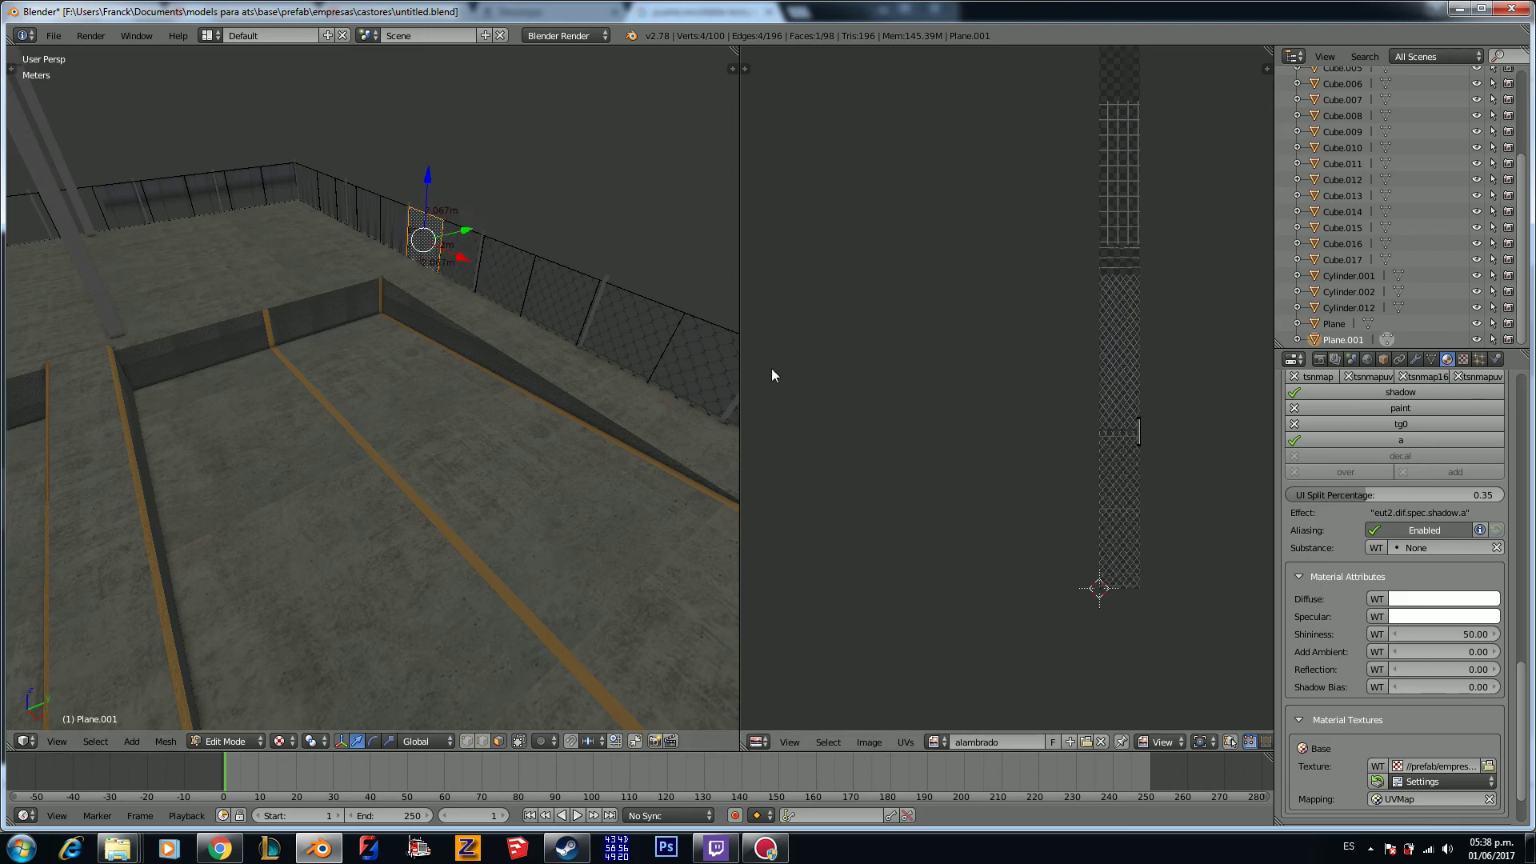
key("e")
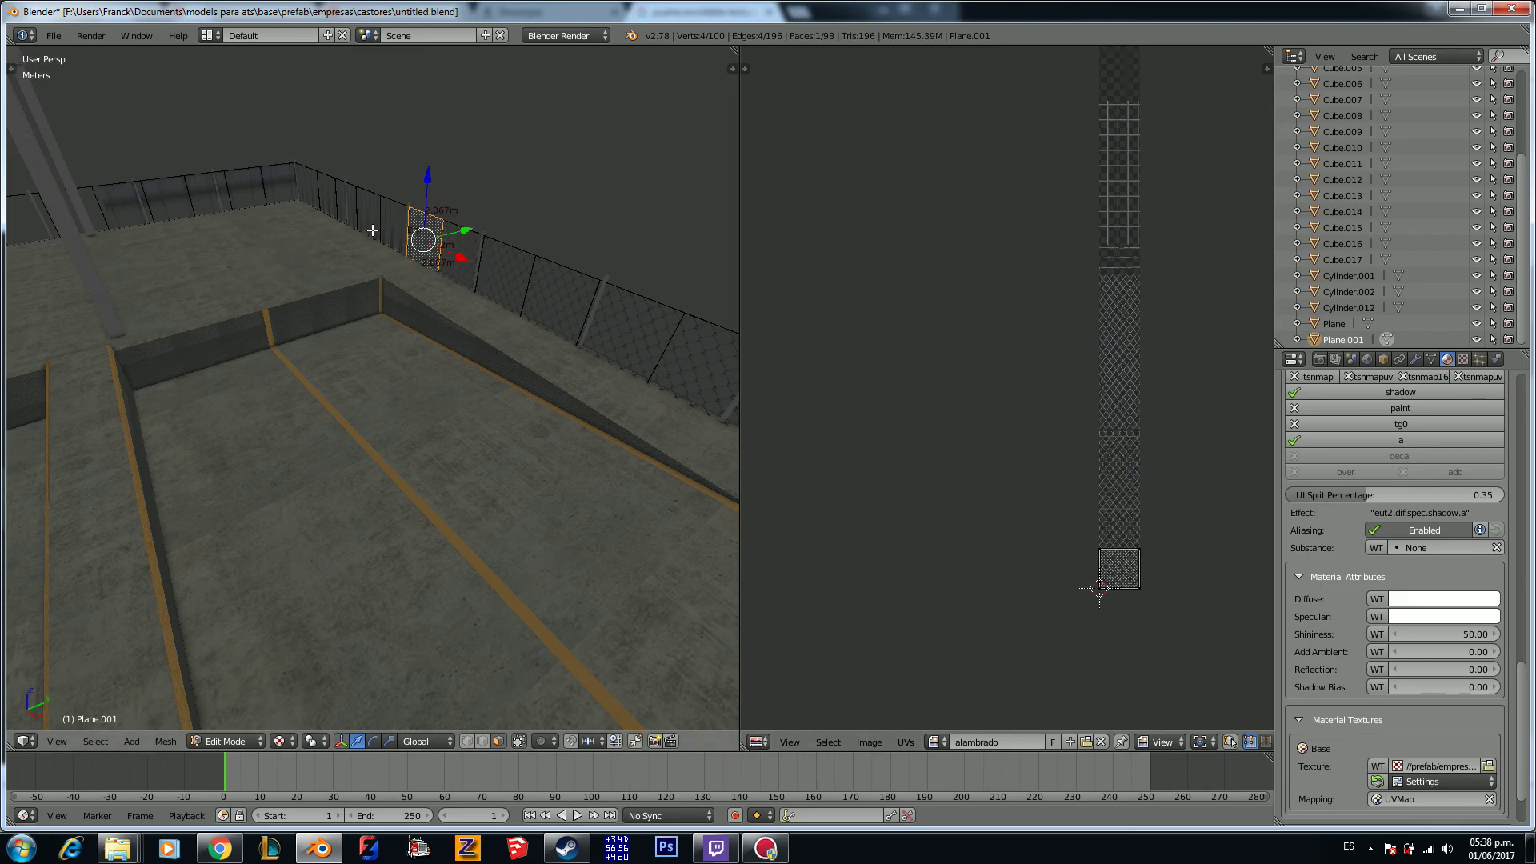
key("ctrl+z")
key("ctrl+z")
key("e")
key("ctrl+z")
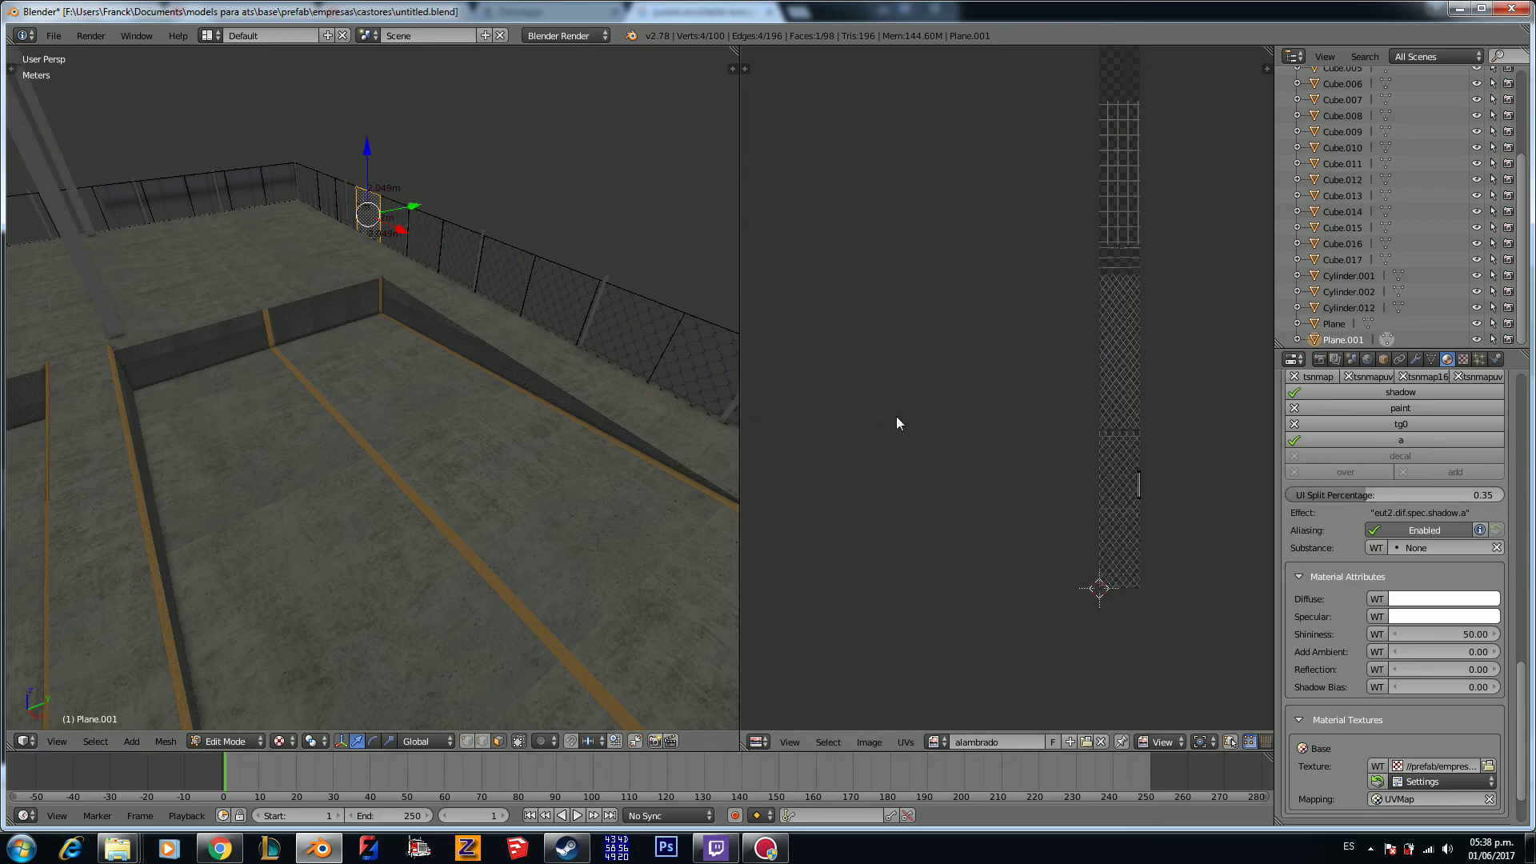
key("ctrl+z")
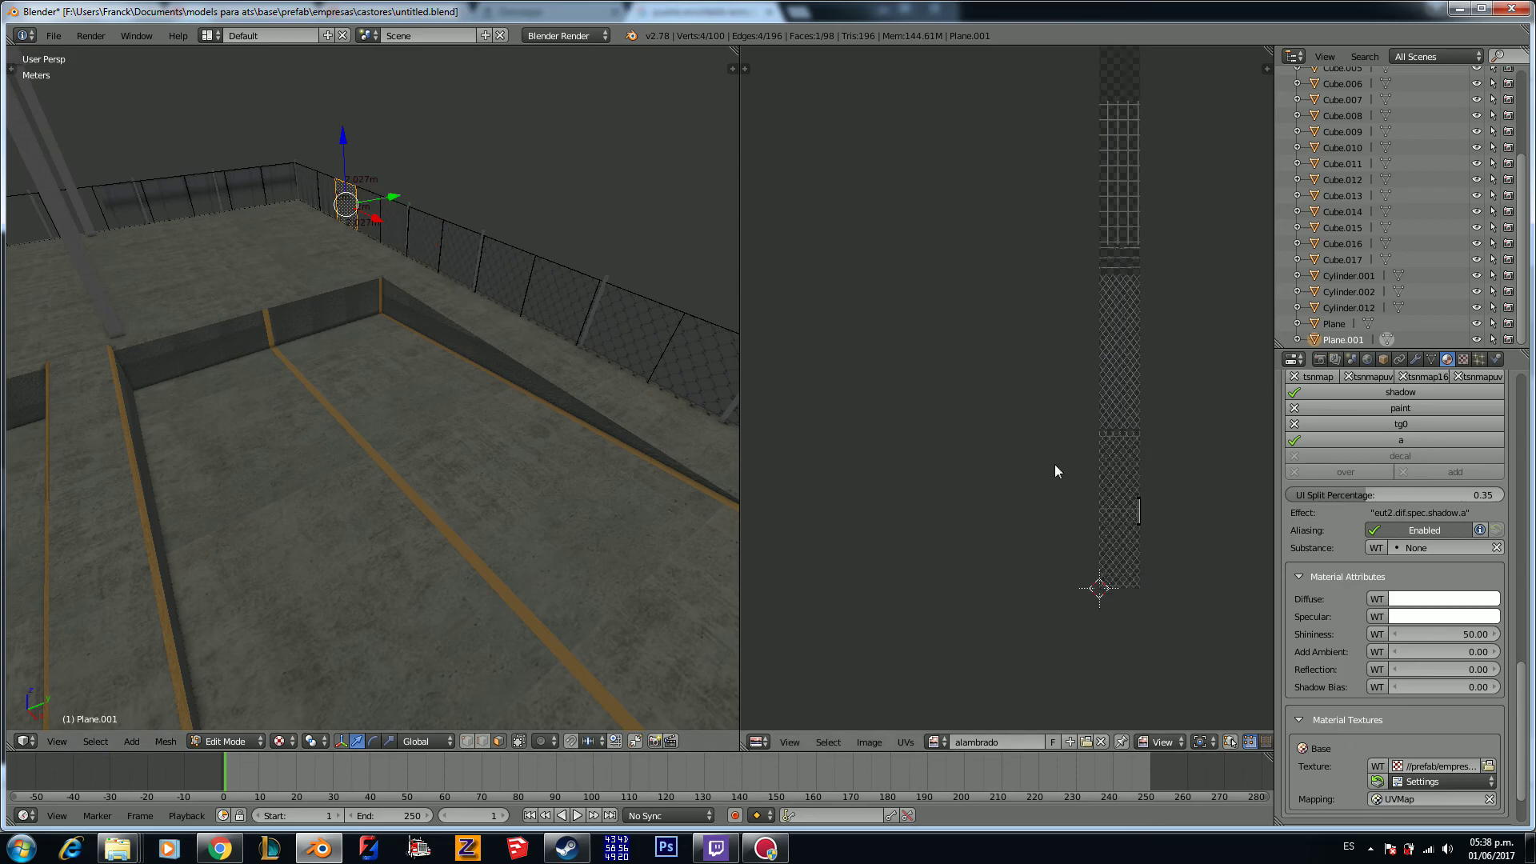
Step: Unwrap the last inner side faces around the far corner and the first inner faces of the adjoining fence run individually
key("ctrl+z")
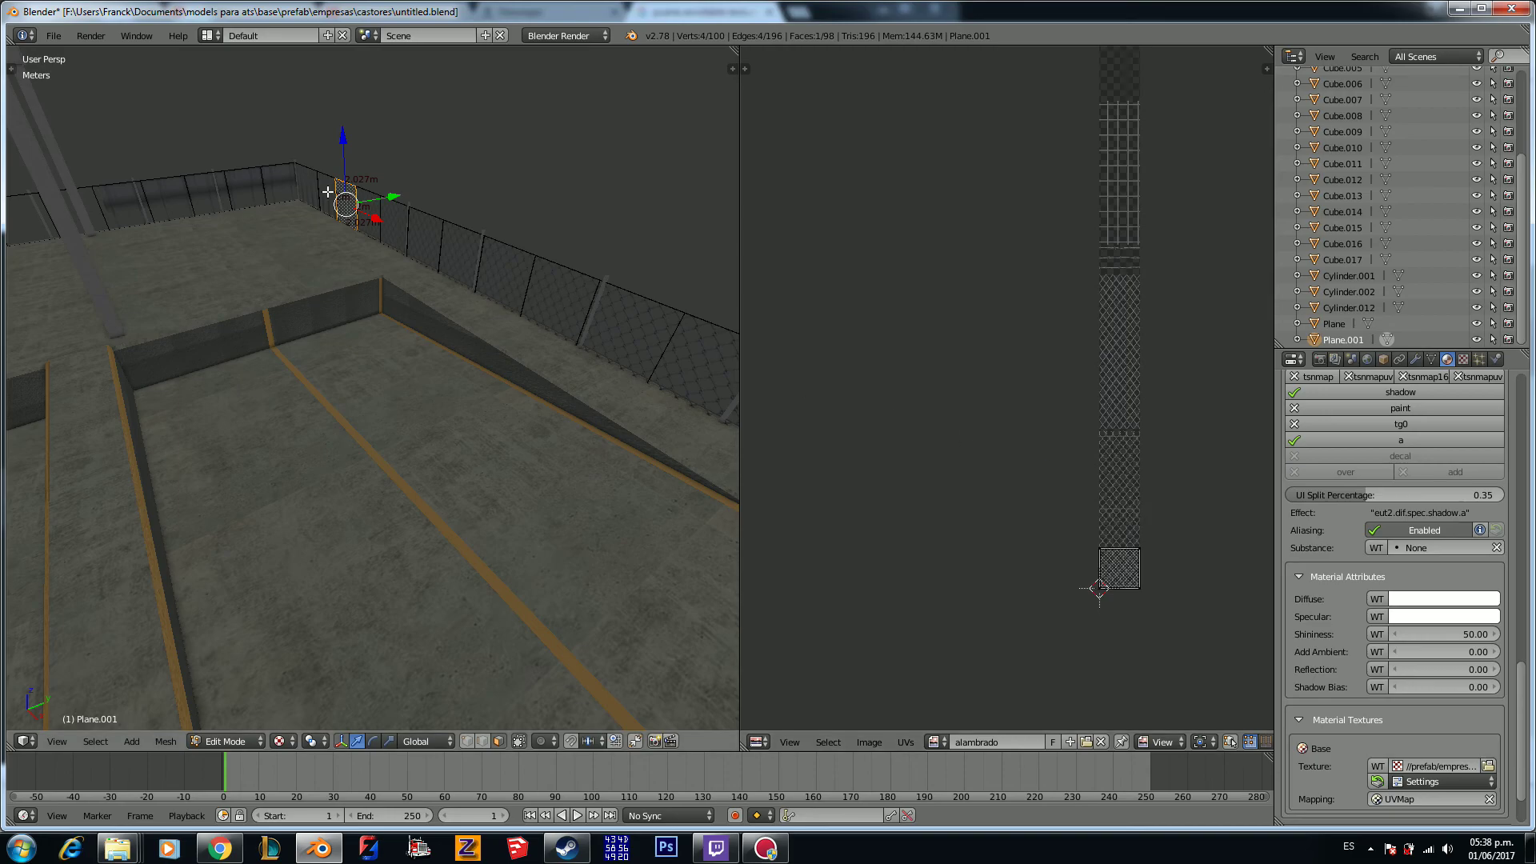
key("ctrl+z")
key("ctrl+z")
key("ctrl+z")
key("ctrl+z")
key("ctrl+z")
key("ctrl+z")
key("ctrl+z")
key("ctrl+z")
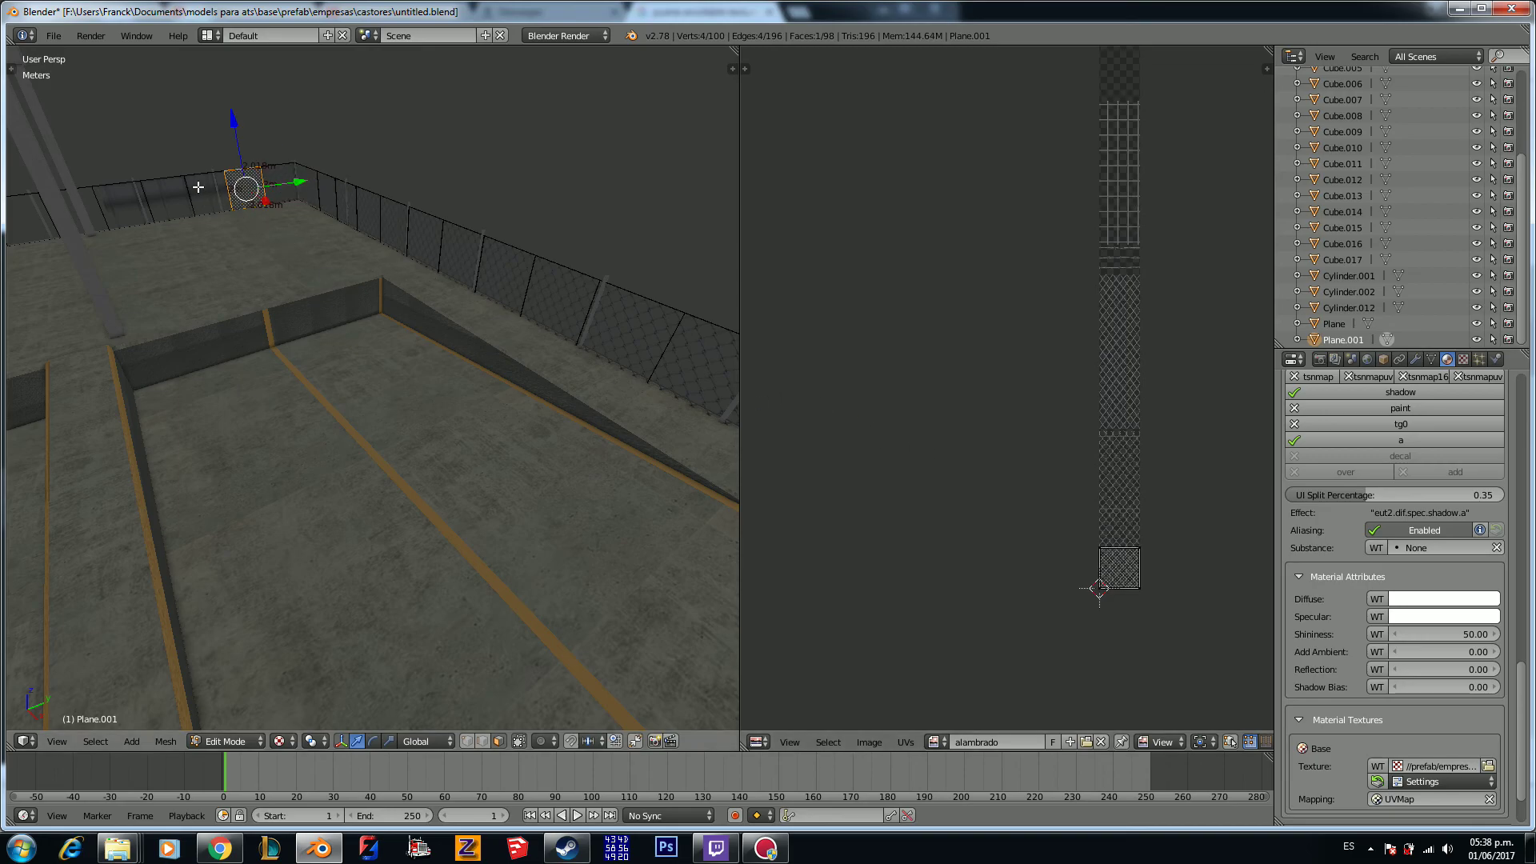
key("ctrl+z")
Step: Unwrap the next inner faces of the adjoining fence run one at a time, moving away from the corner
key("ctrl+z")
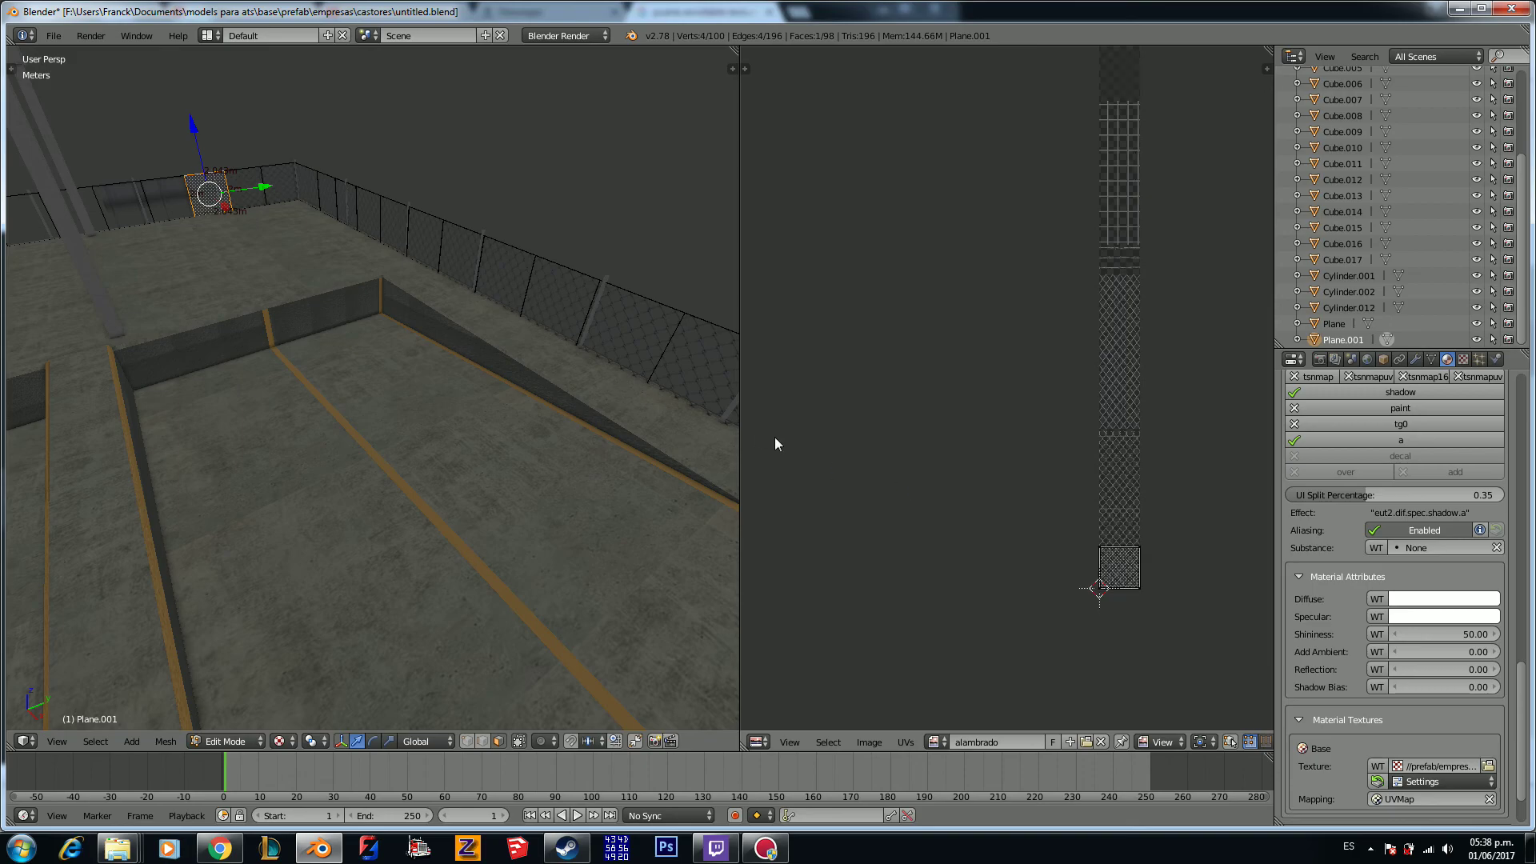
key("ctrl+z")
key("ctrl+z")
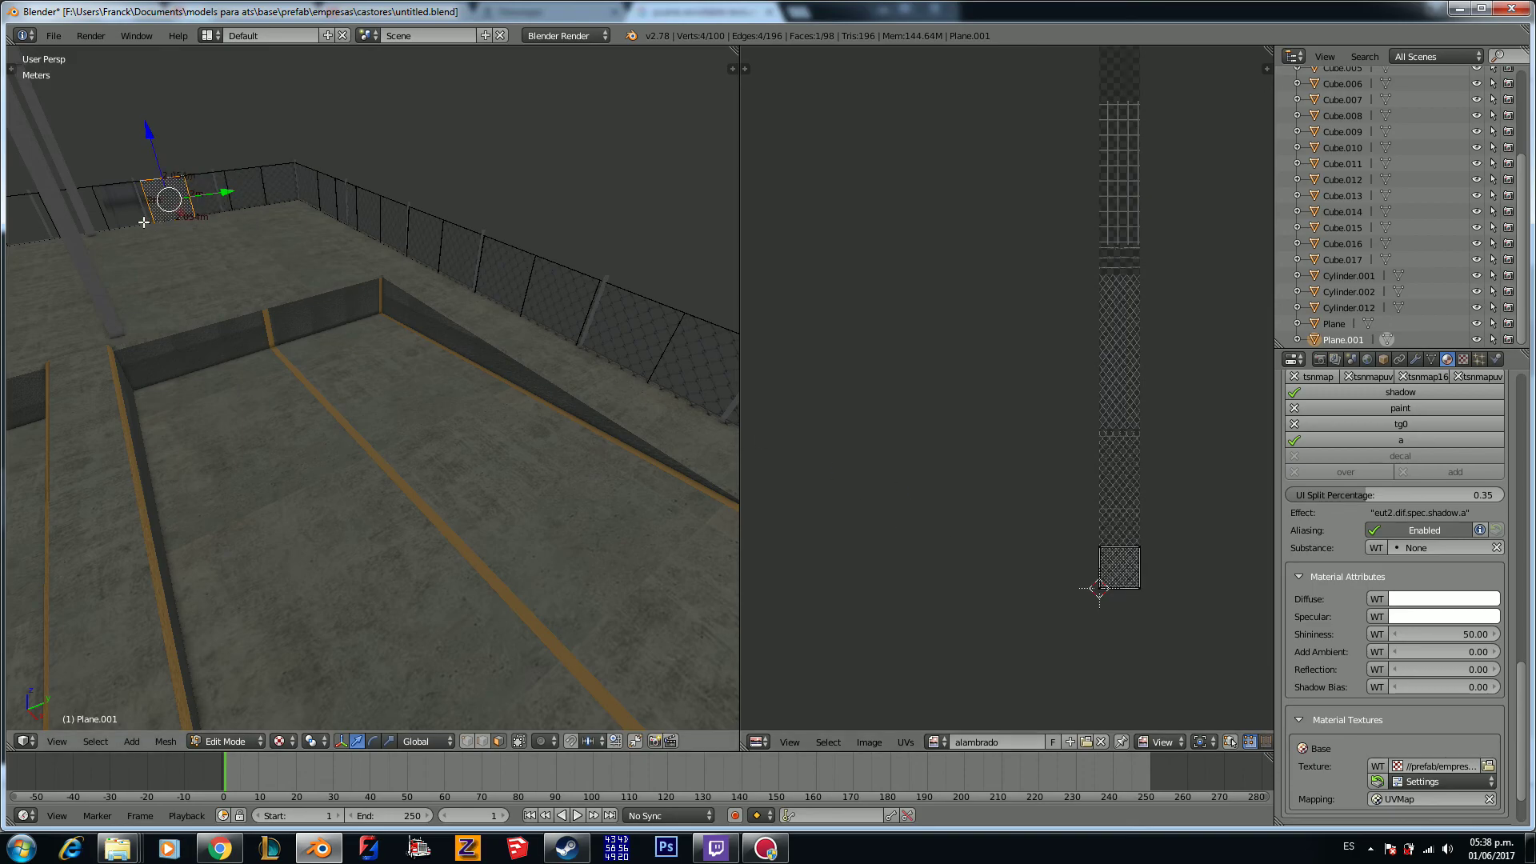
key("ctrl+z")
Step: Unwrap the remaining inner faces of the adjoining fence run individually up to its far end
key("ctrl+z")
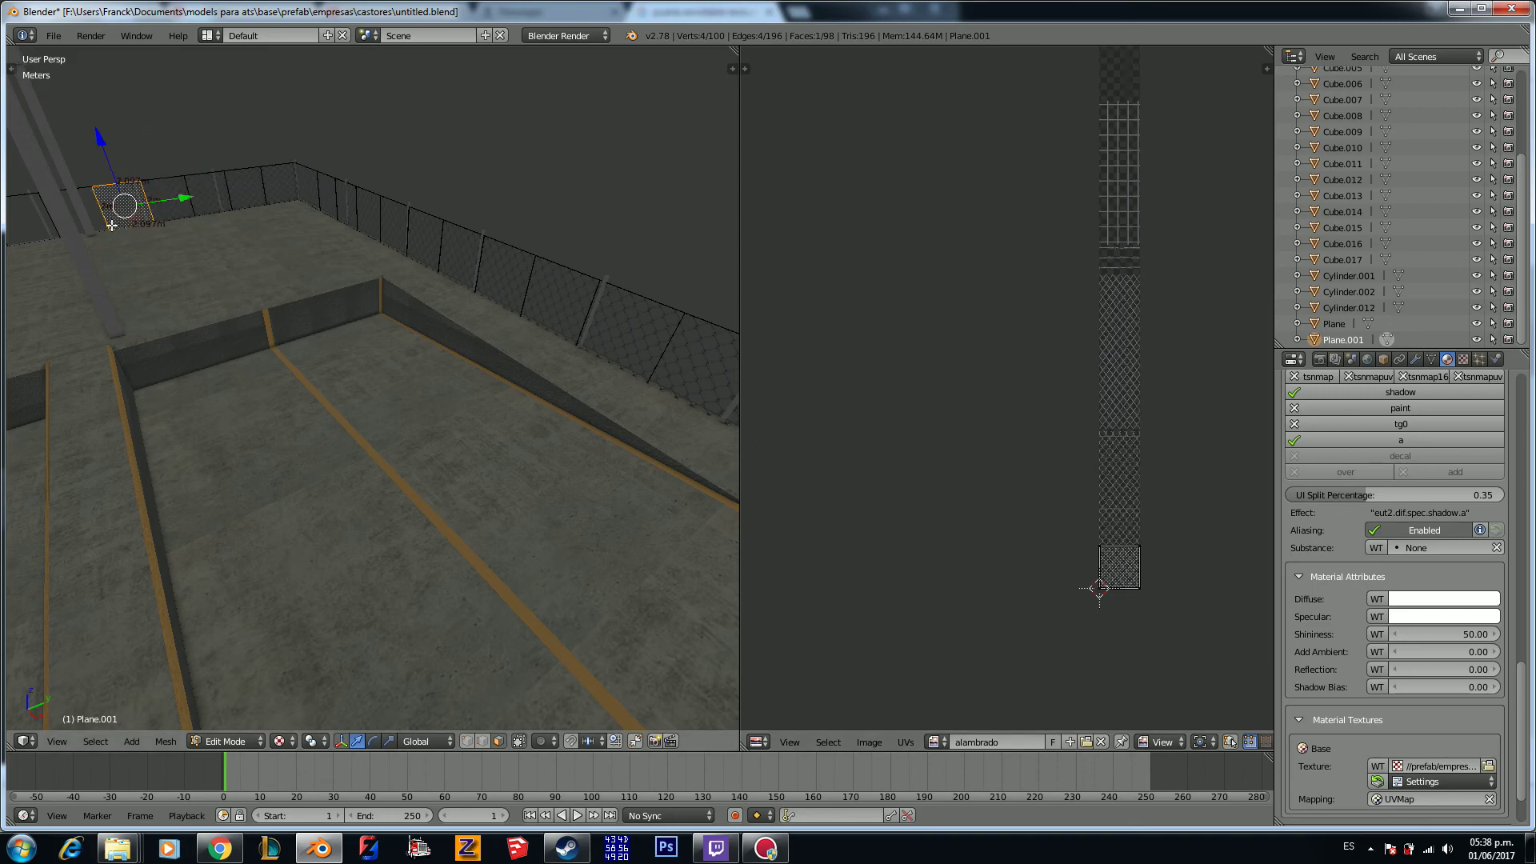
right_click(79, 211)
key("e")
middle_click_drag(165, 326, 270, 291, "shift")
key("ctrl+z")
key("e")
right_click(192, 237)
key("e")
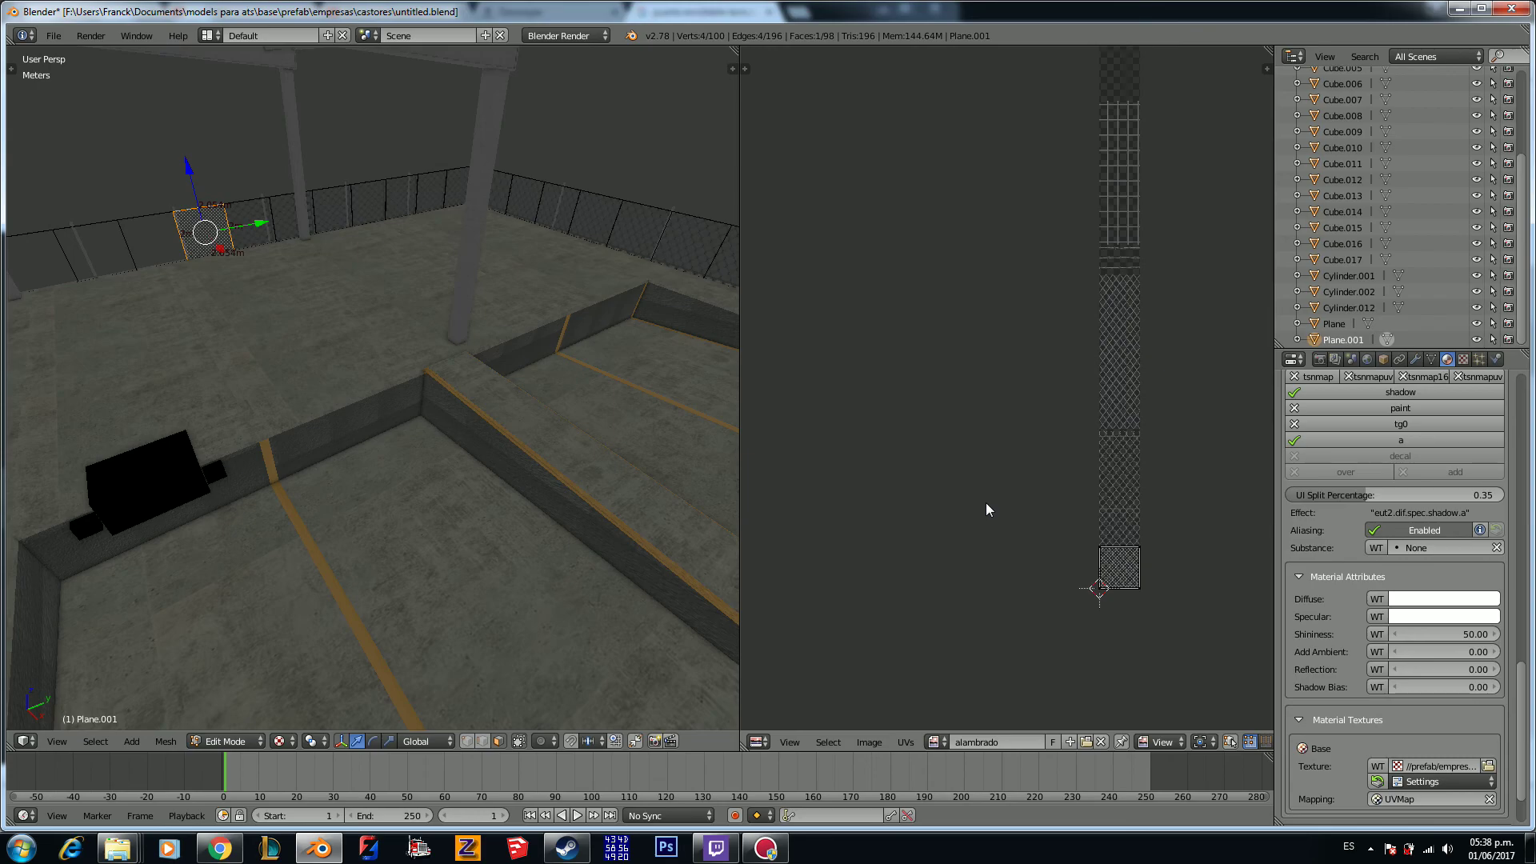
key("ctrl+z")
key("ctrl+z")
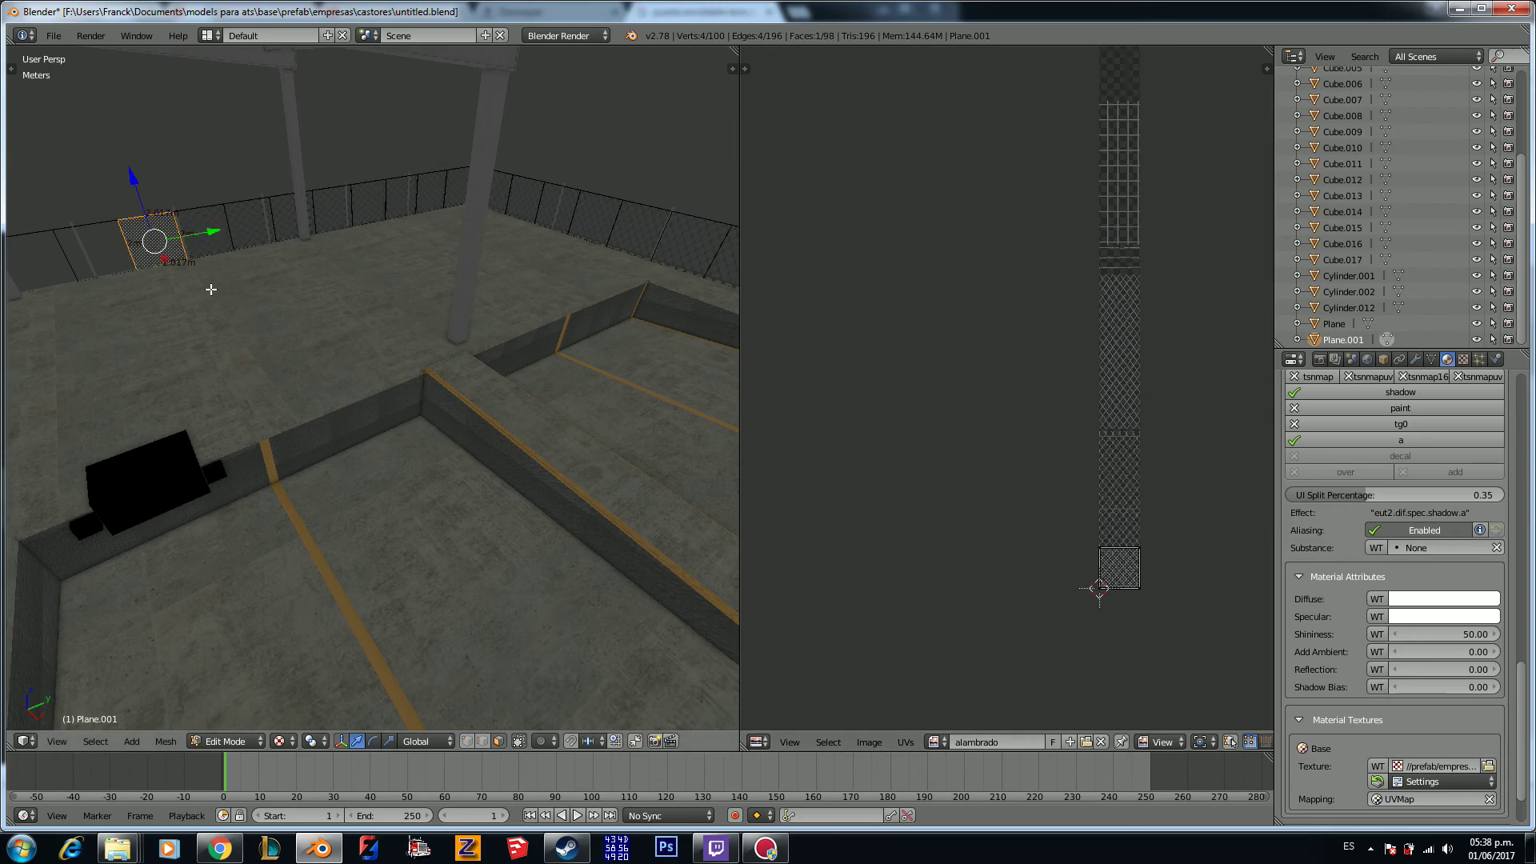
Step: Unwrap the outer face of the end panel on the adjoining fence run
key("ctrl+z")
key("ctrl+z")
middle_click_drag(103, 312, 456, 500)
key("ctrl+z")
right_click(596, 334)
key("e")
Step: Unwrap the adjoining run's next outer faces one by one, moving from its end panel towards the corner
right_click(473, 278)
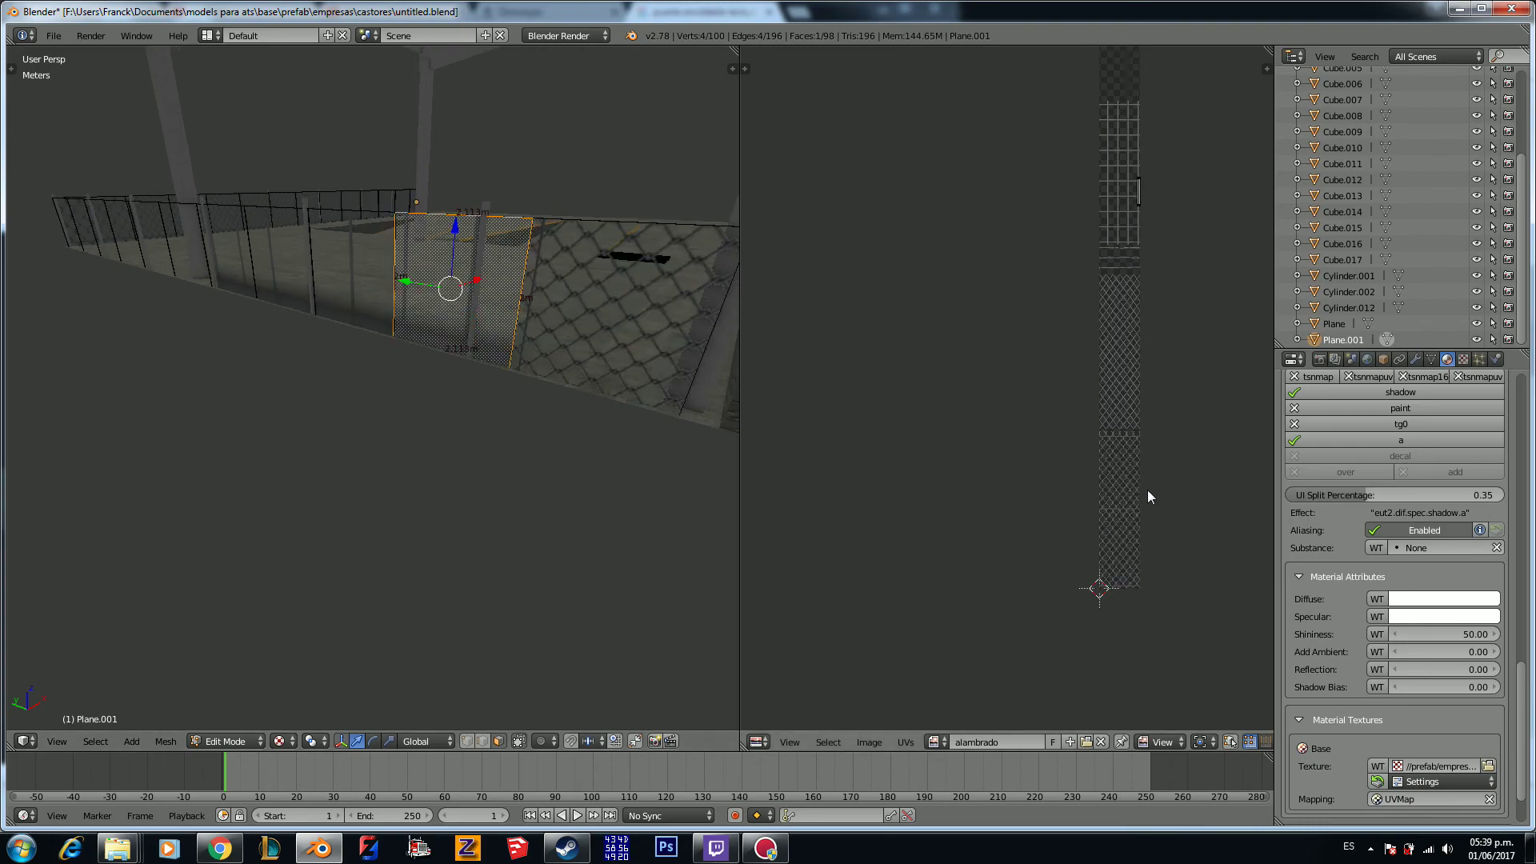
key("e")
key("e")
right_click(295, 271)
key("e")
middle_click_drag(192, 360, 217, 371)
right_click(309, 292)
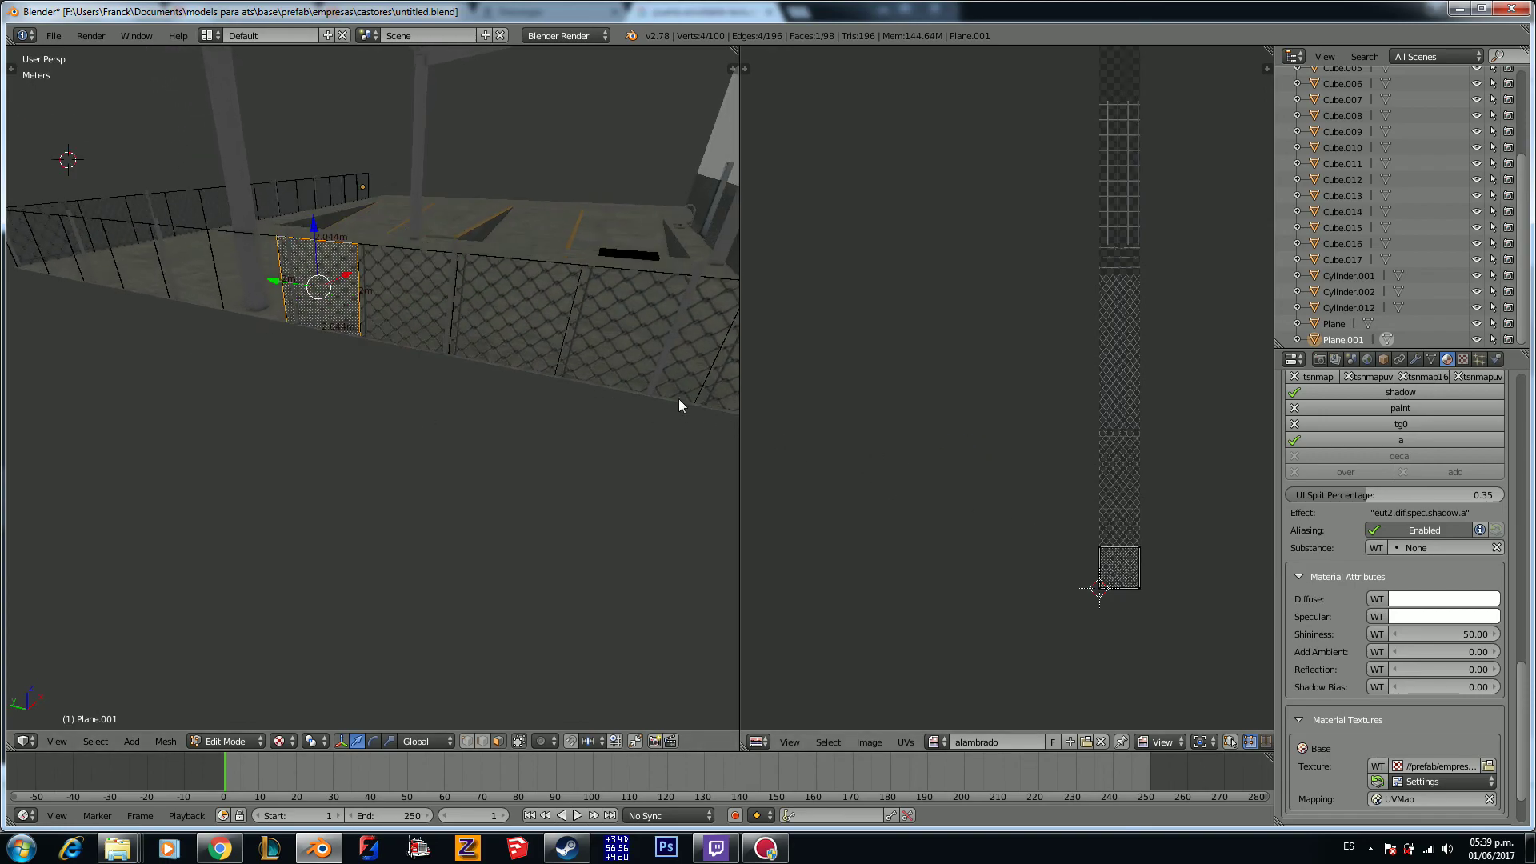
key("ctrl+z")
key("e")
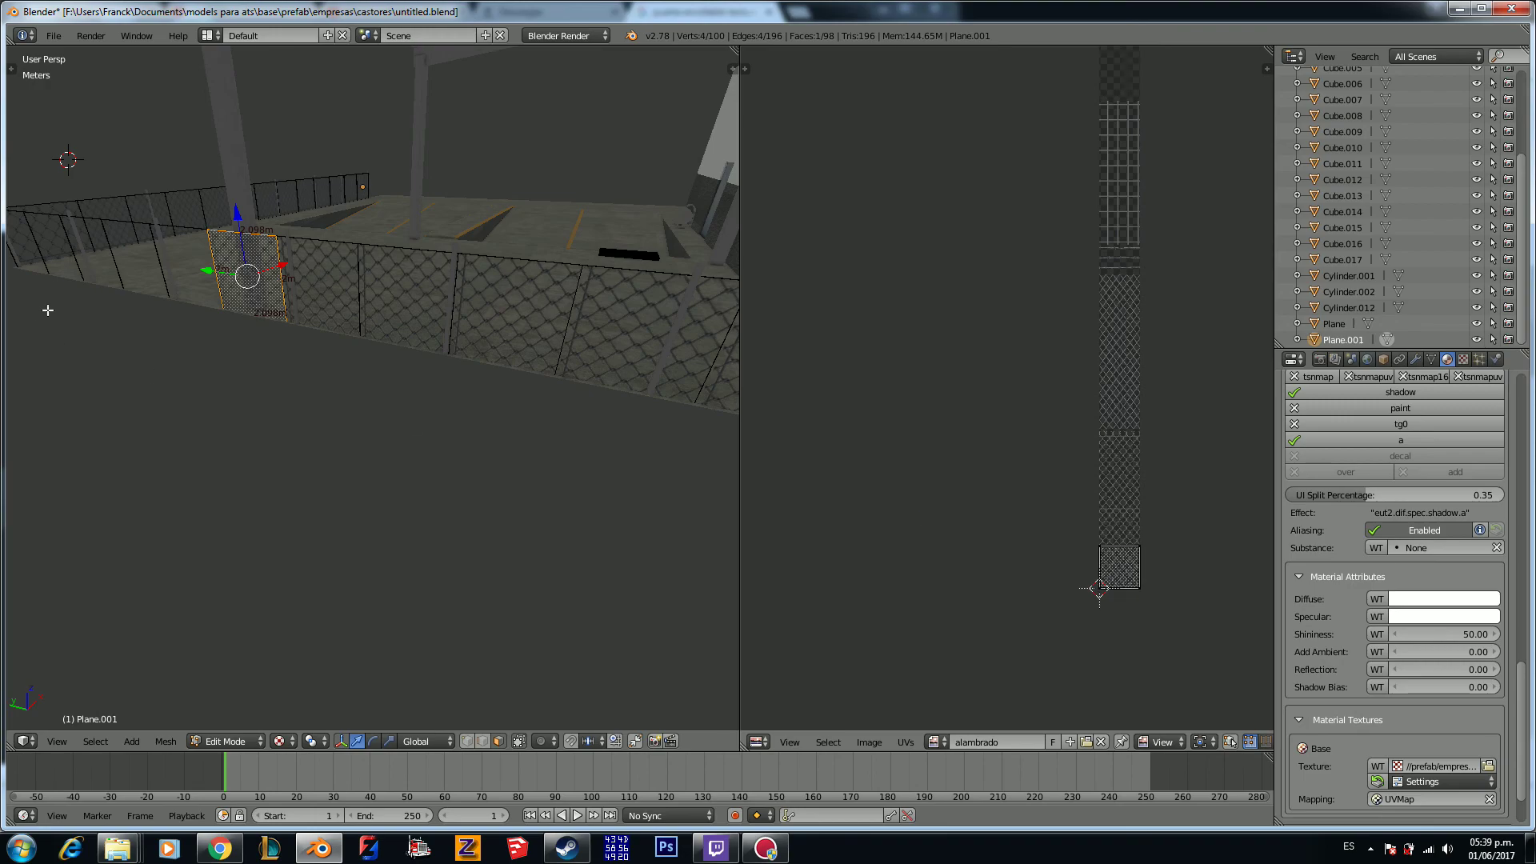
right_click(191, 269)
key("e")
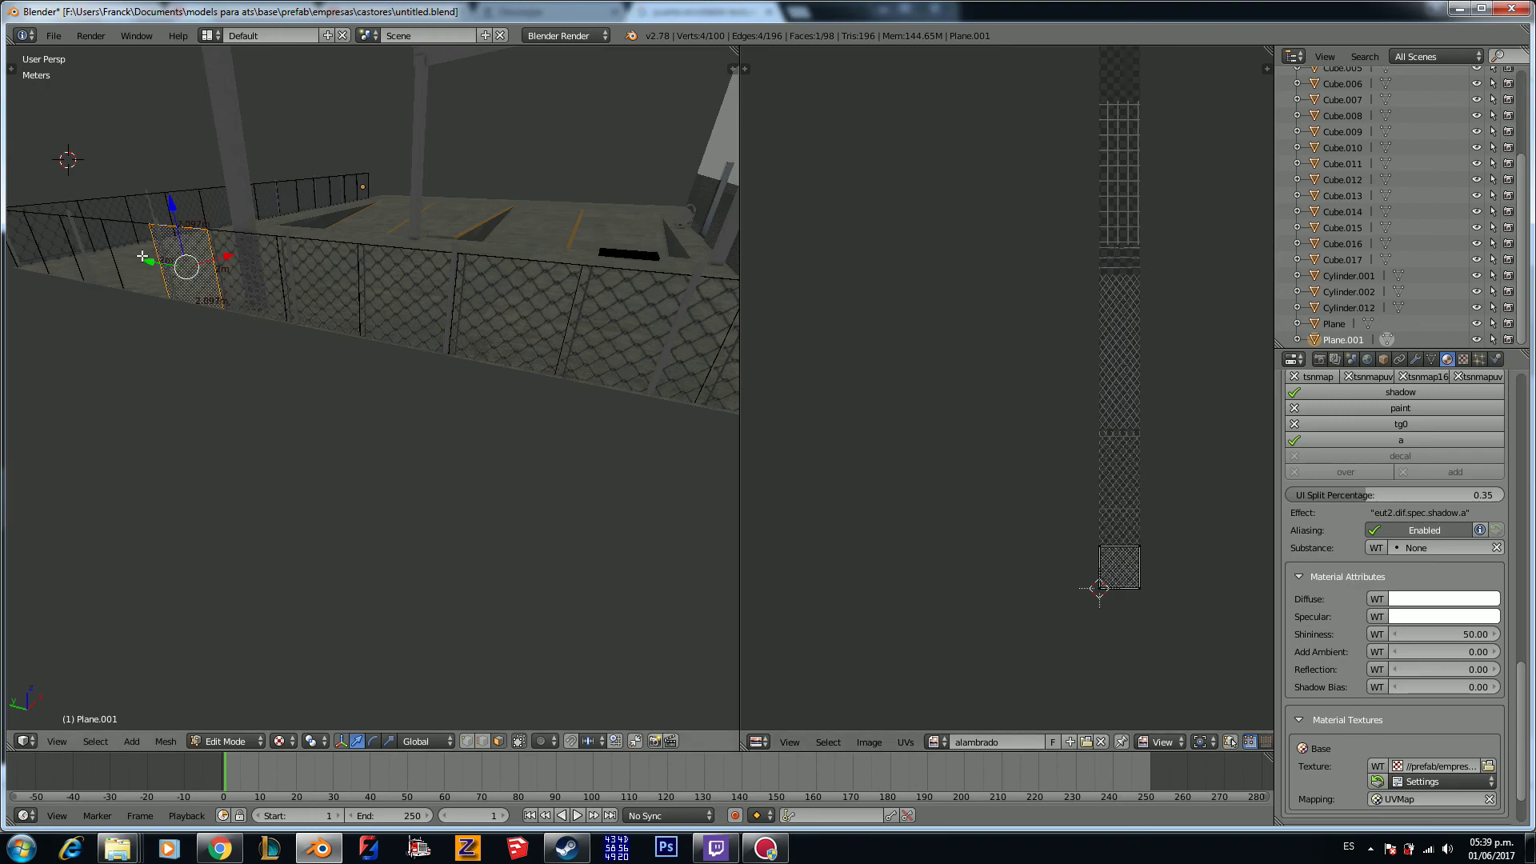
Step: Unwrap the last outer faces of the adjoining fence run individually, including the panel at the corner
middle_click_drag(32, 344, 258, 382)
right_click(377, 305)
key("e")
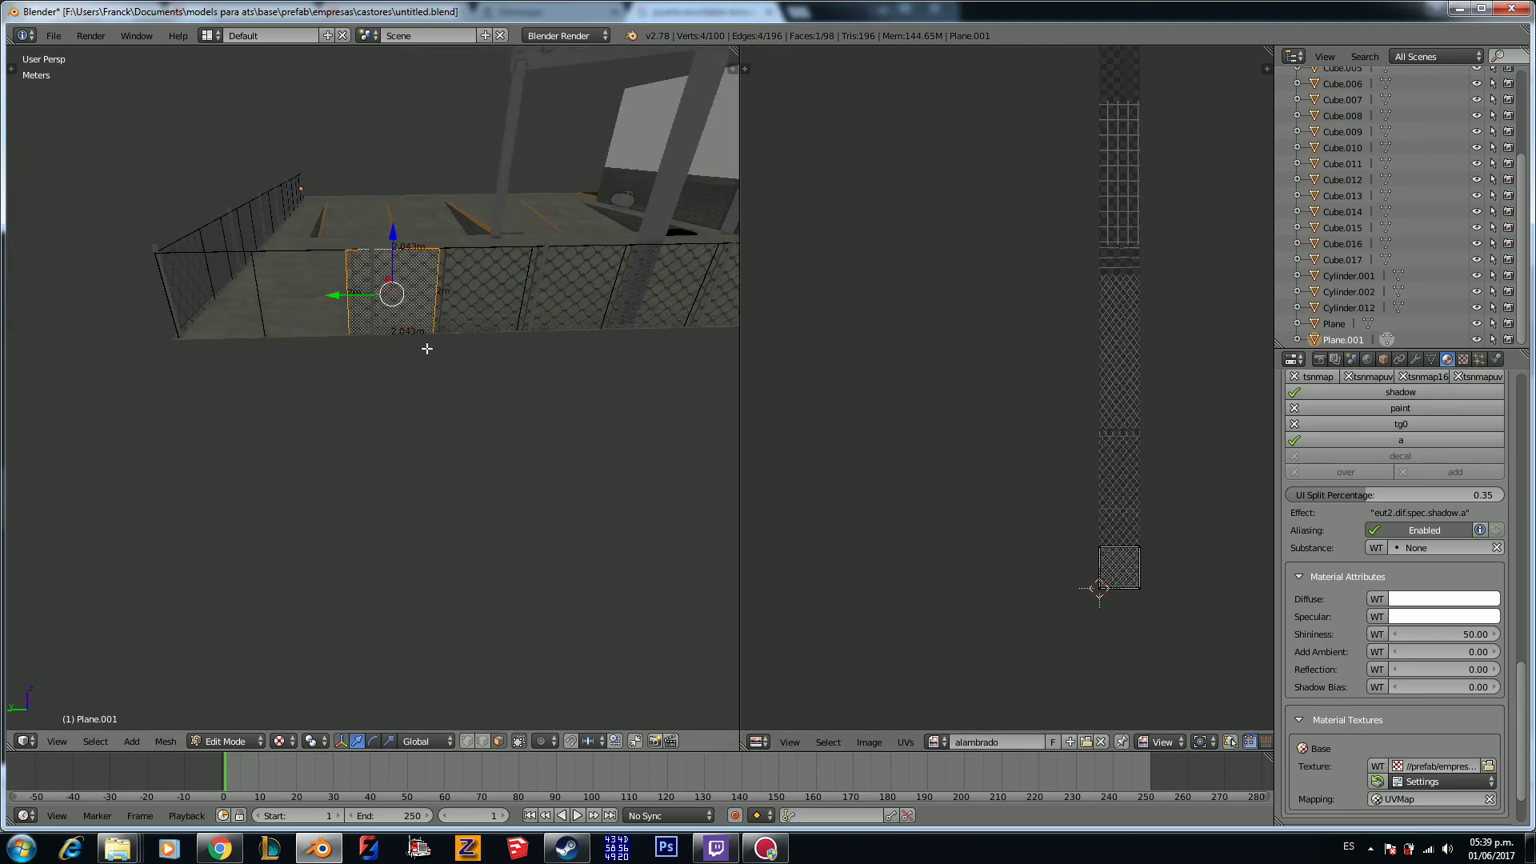
right_click(314, 304)
key("e")
right_click_drag(224, 311, 681, 446)
key("Escape")
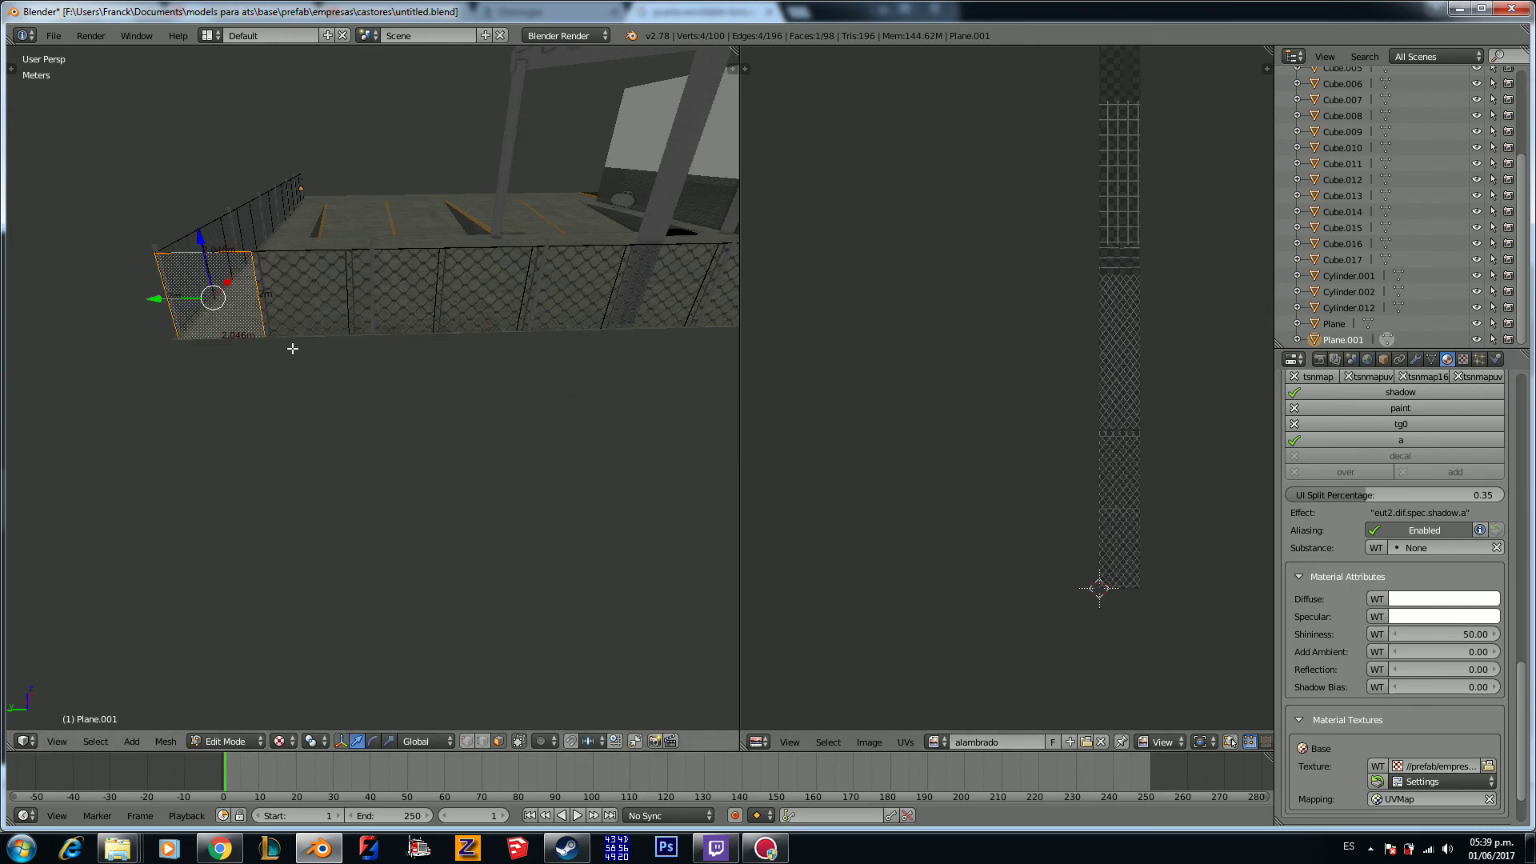
key("e")
Step: Unwrap the first outer faces of the side fence individually, starting with the panel at the corner
middle_click_drag(350, 378, 424, 375)
right_click(424, 351)
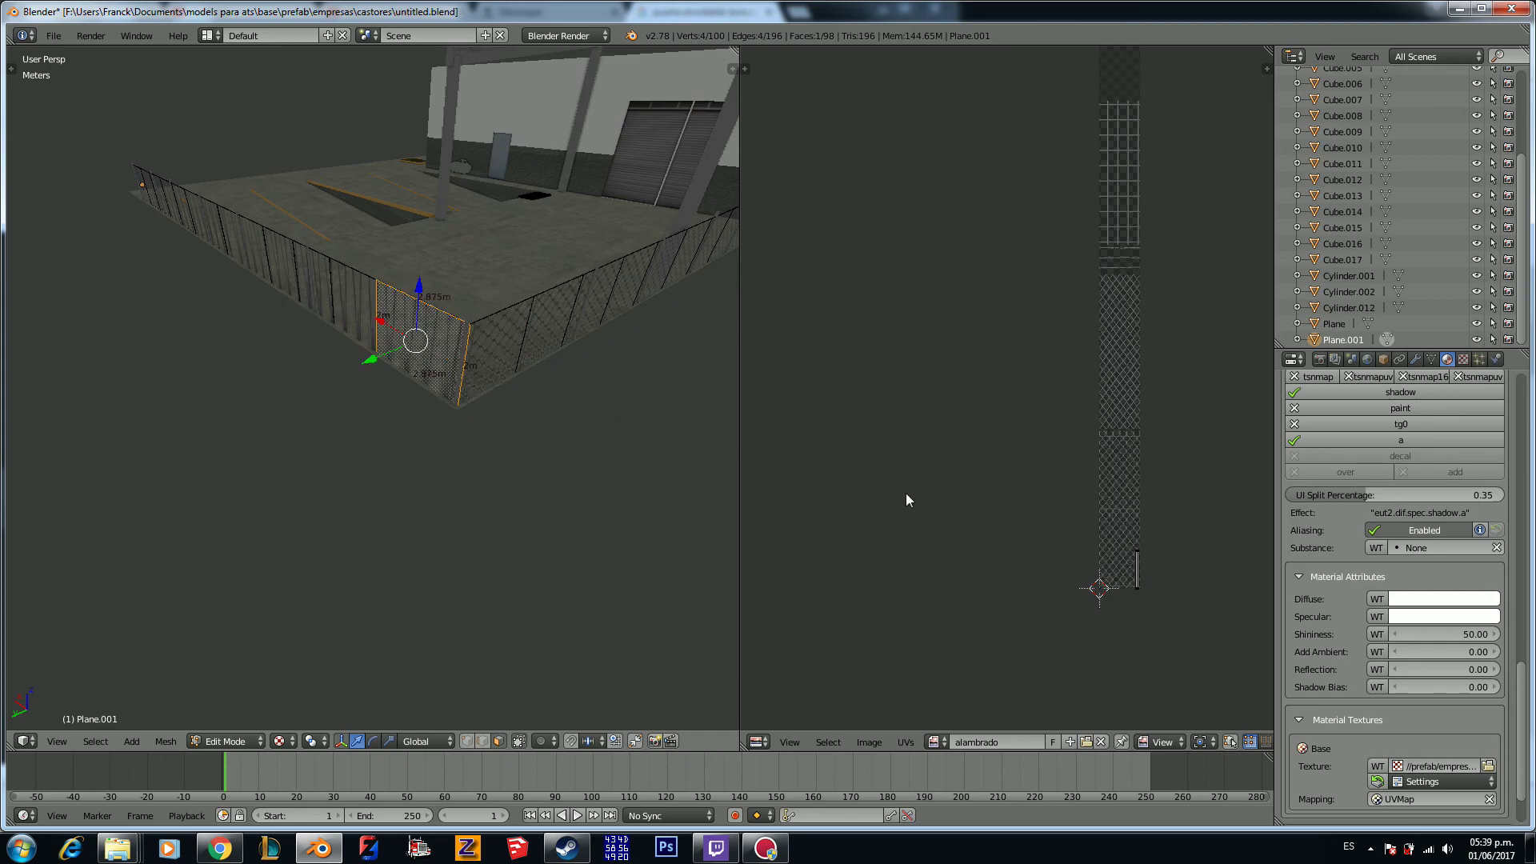
right_click(354, 319)
middle_click_drag(432, 418, 502, 432)
right_click(416, 321)
key("e")
Step: Unwrap the outer faces along the middle of the side fence one at a time
middle_click_drag(393, 436, 471, 446, "shift")
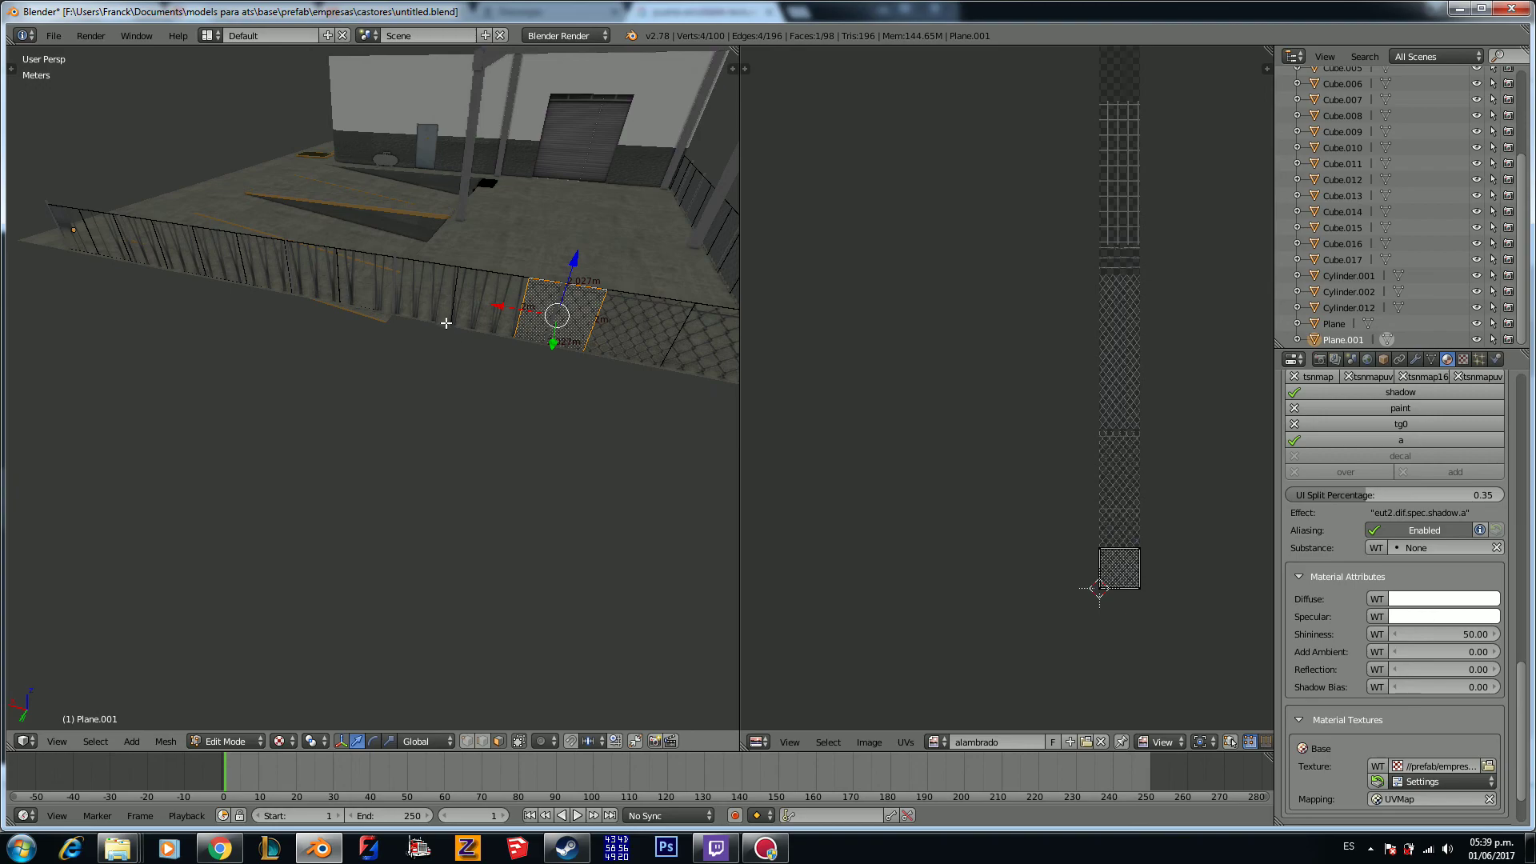
right_click(472, 307)
right_click(405, 311)
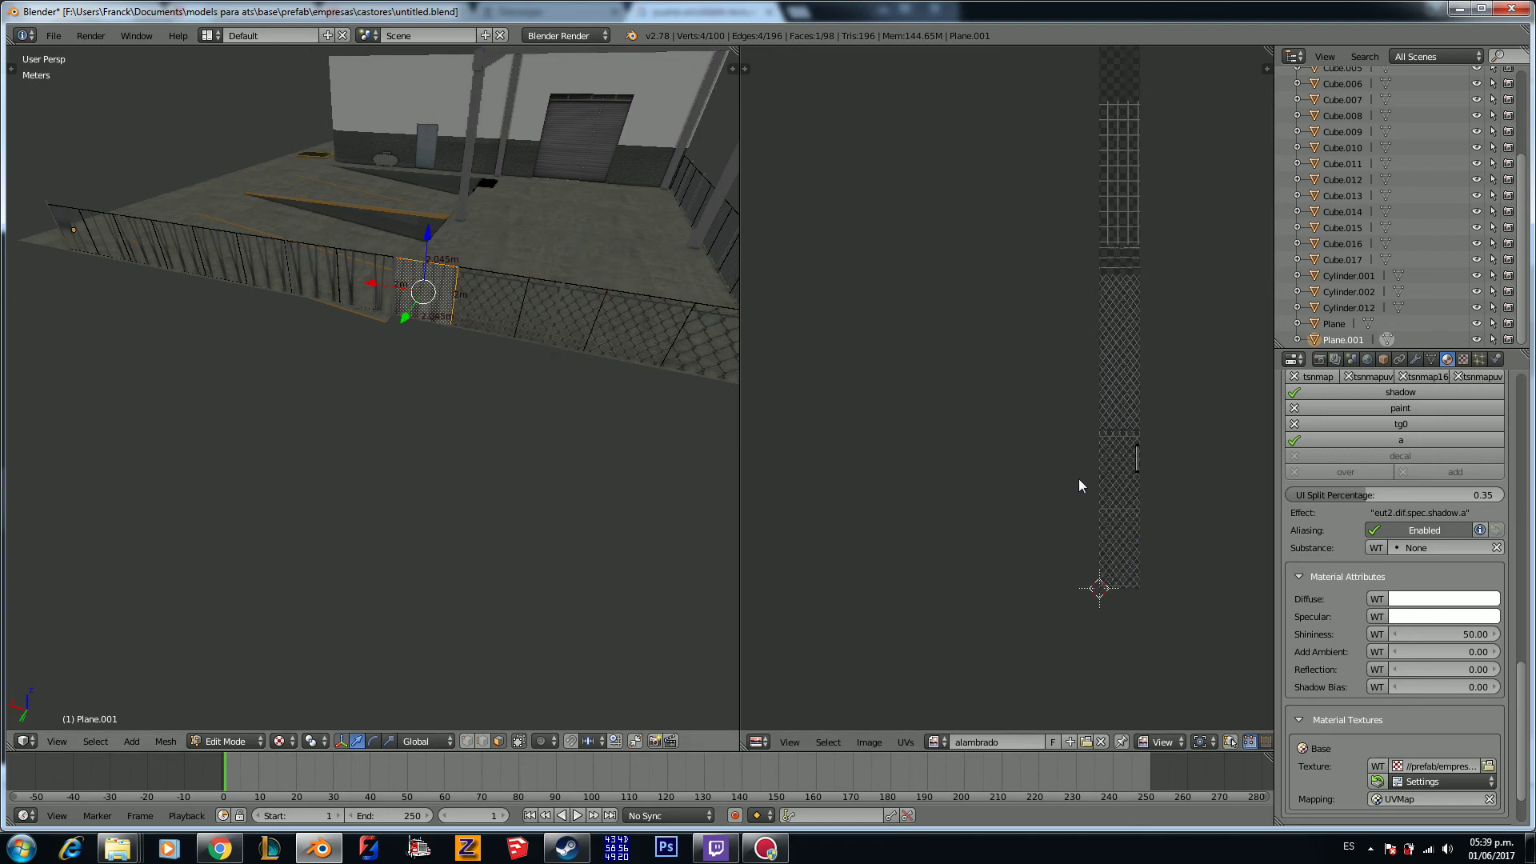
right_click(377, 289)
key("e")
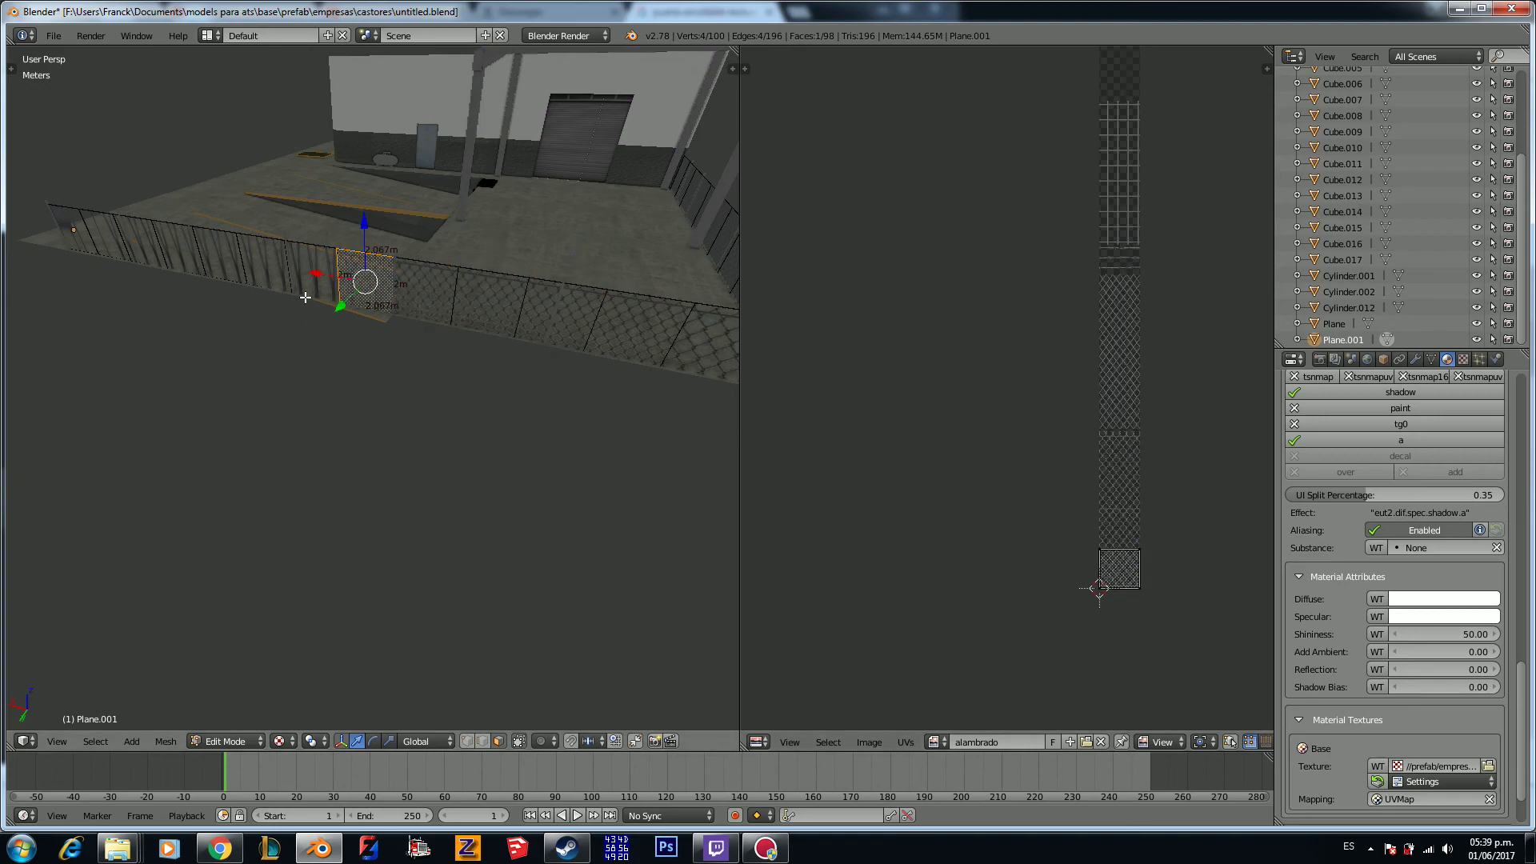
right_click(307, 294)
key("e")
Step: Unwrap the remaining outer side fence faces individually up to the panel beside the end panel
right_click(277, 276)
key("e")
right_click(231, 262)
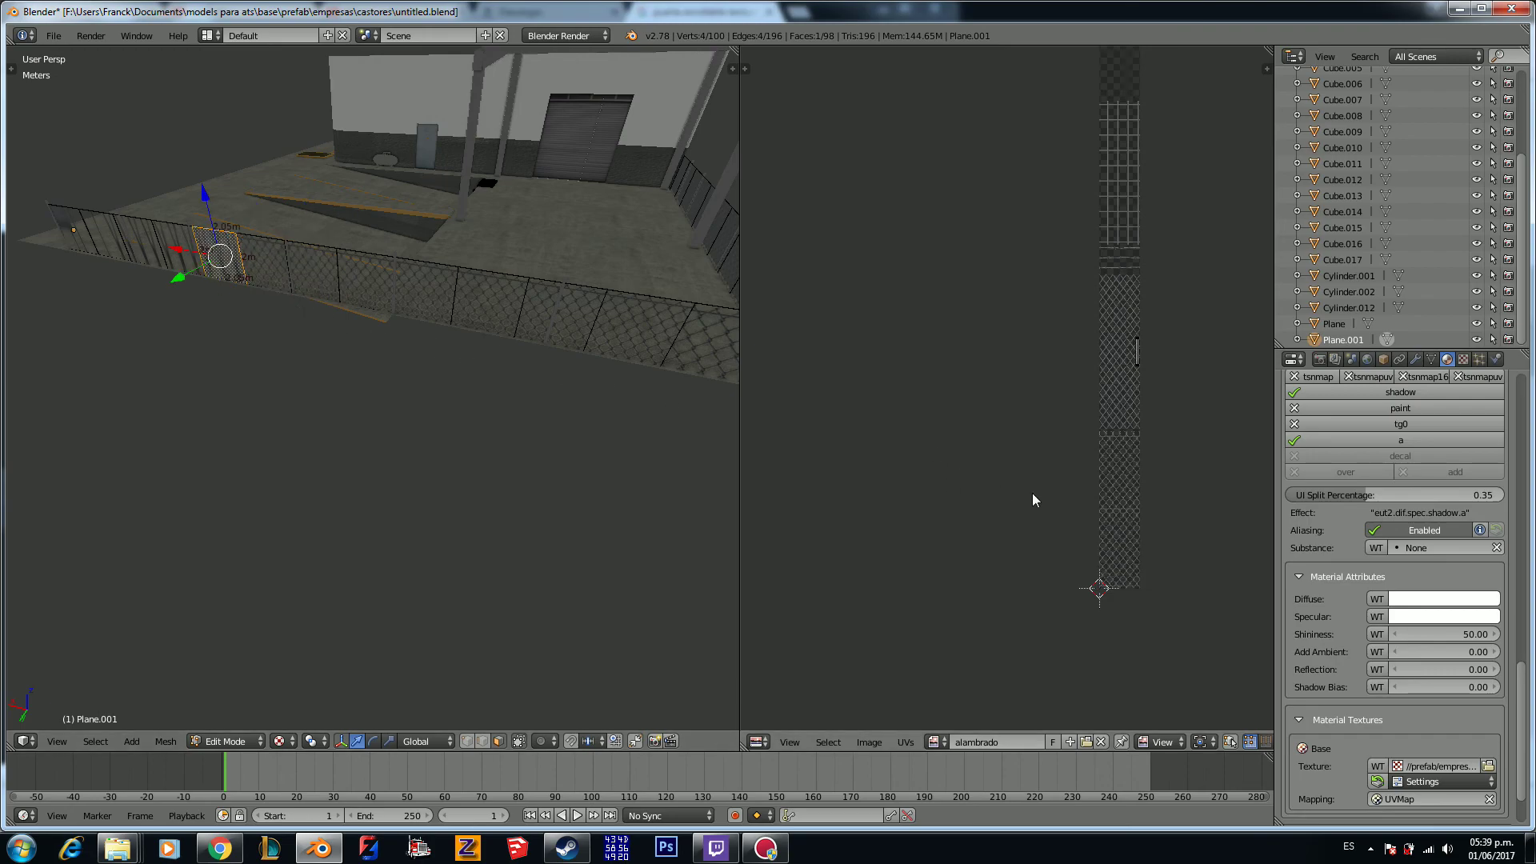
right_click(192, 253)
key("e")
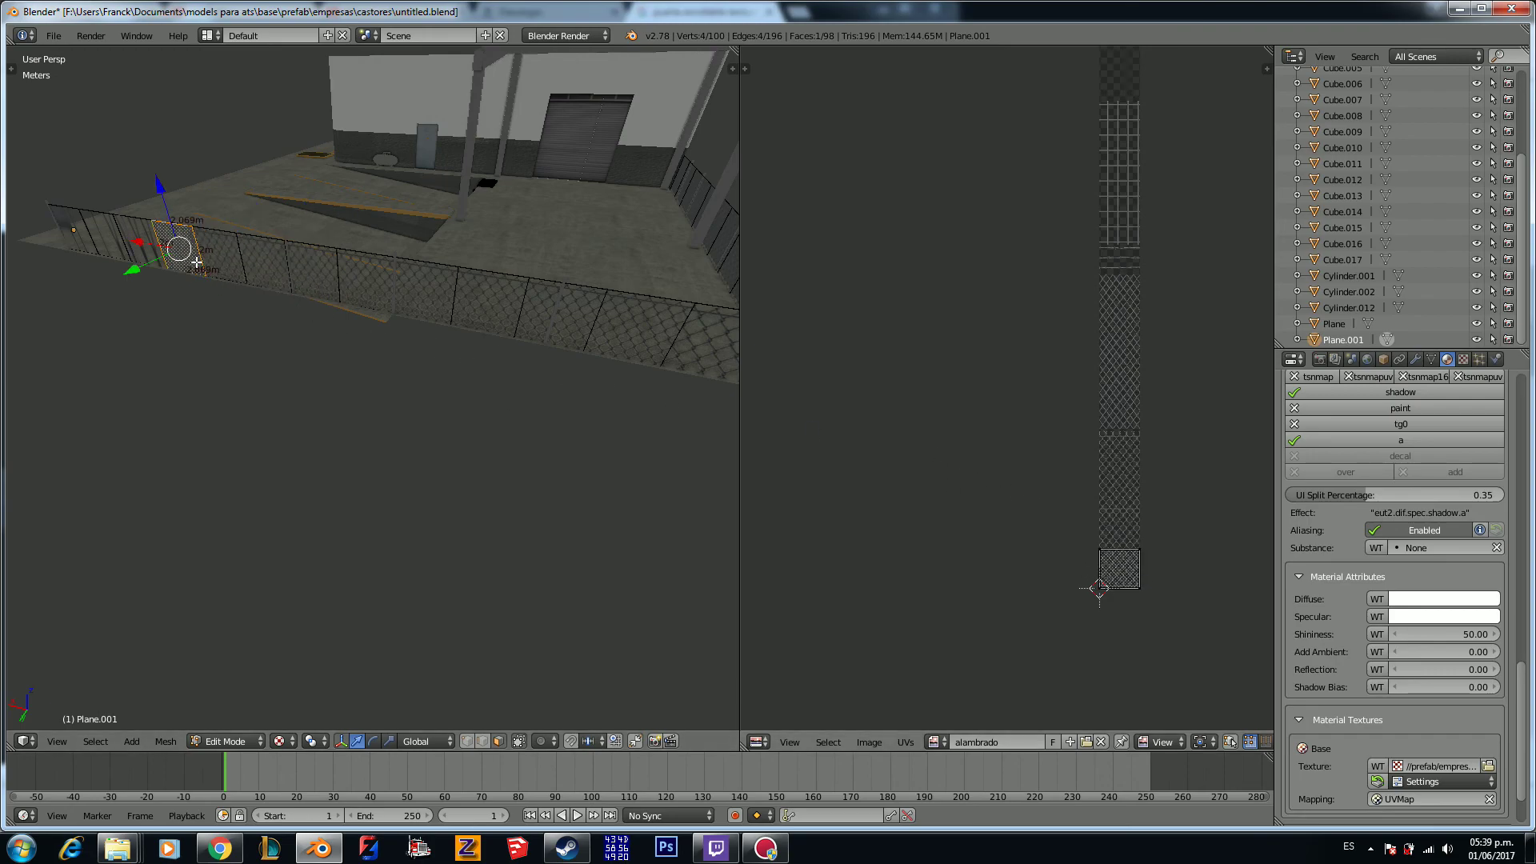
right_click(151, 245)
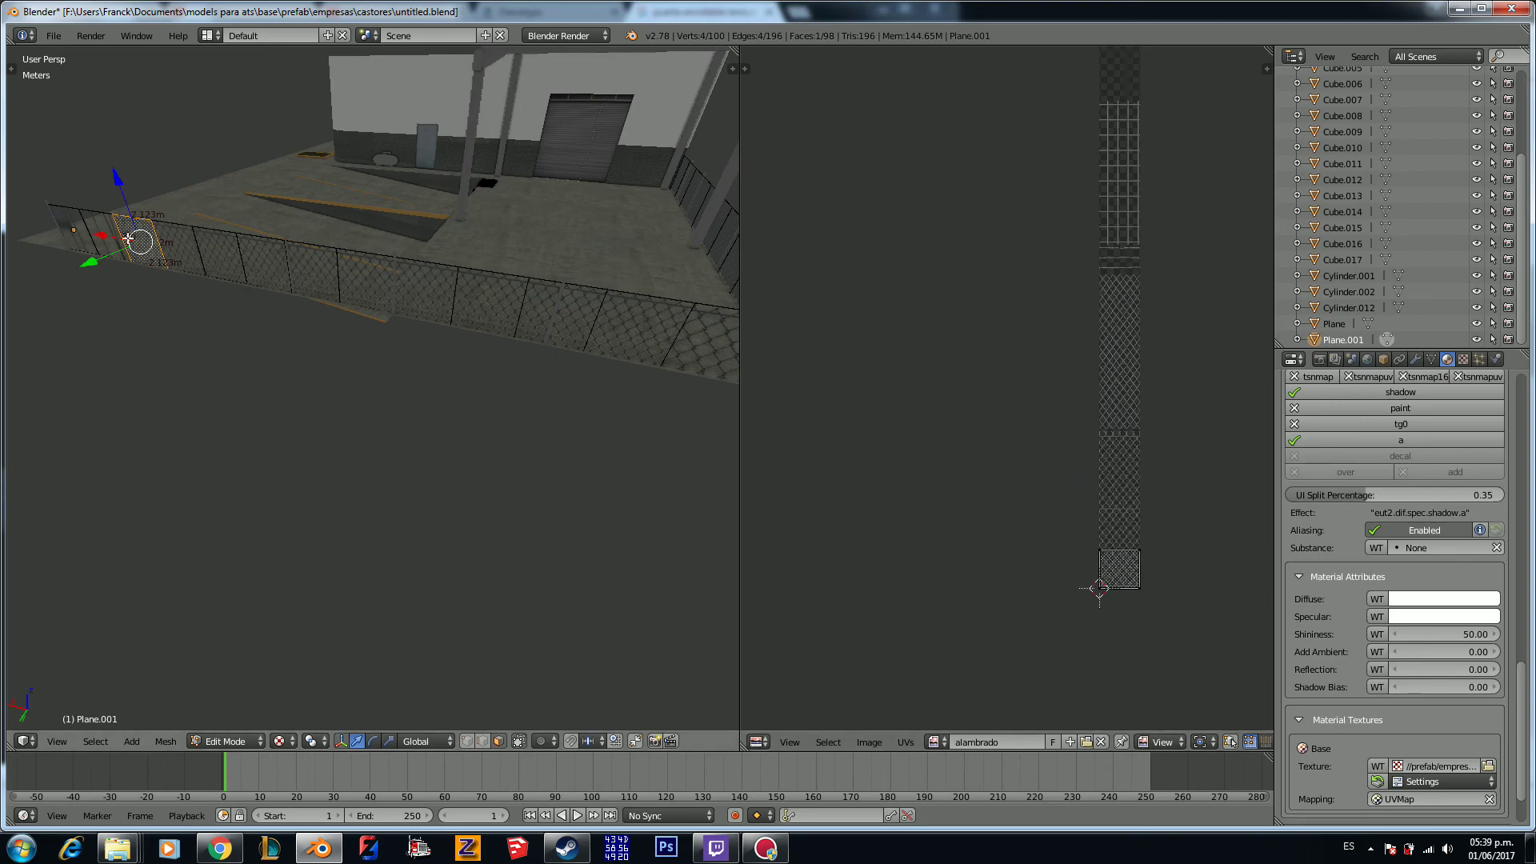
right_click(109, 255)
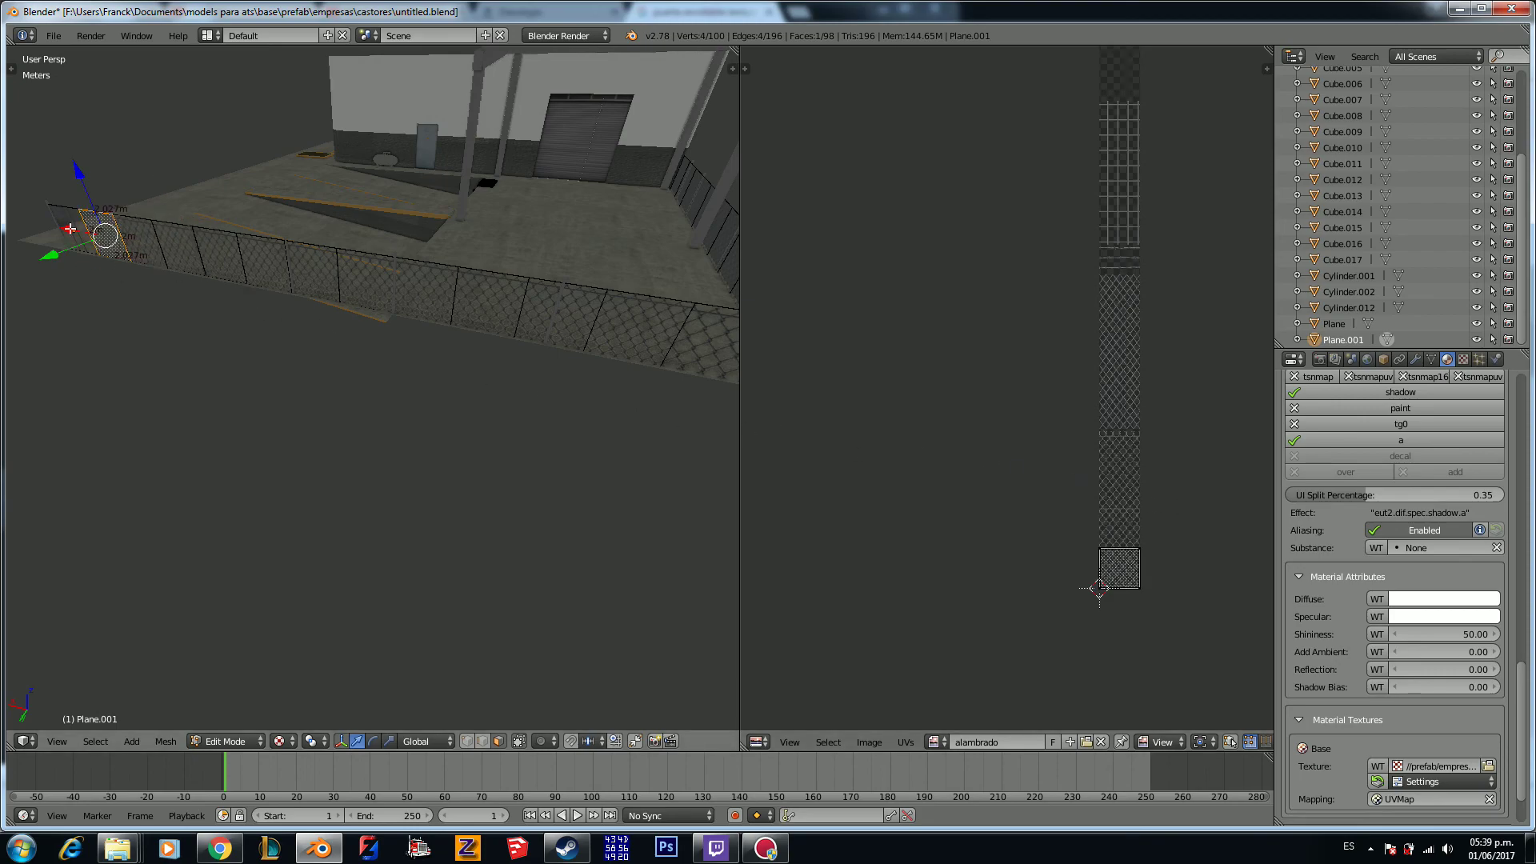
Step: Unwrap the outer face of the side fence's end panel and check the mesh texture along the run
middle_click_drag(463, 401, 358, 352)
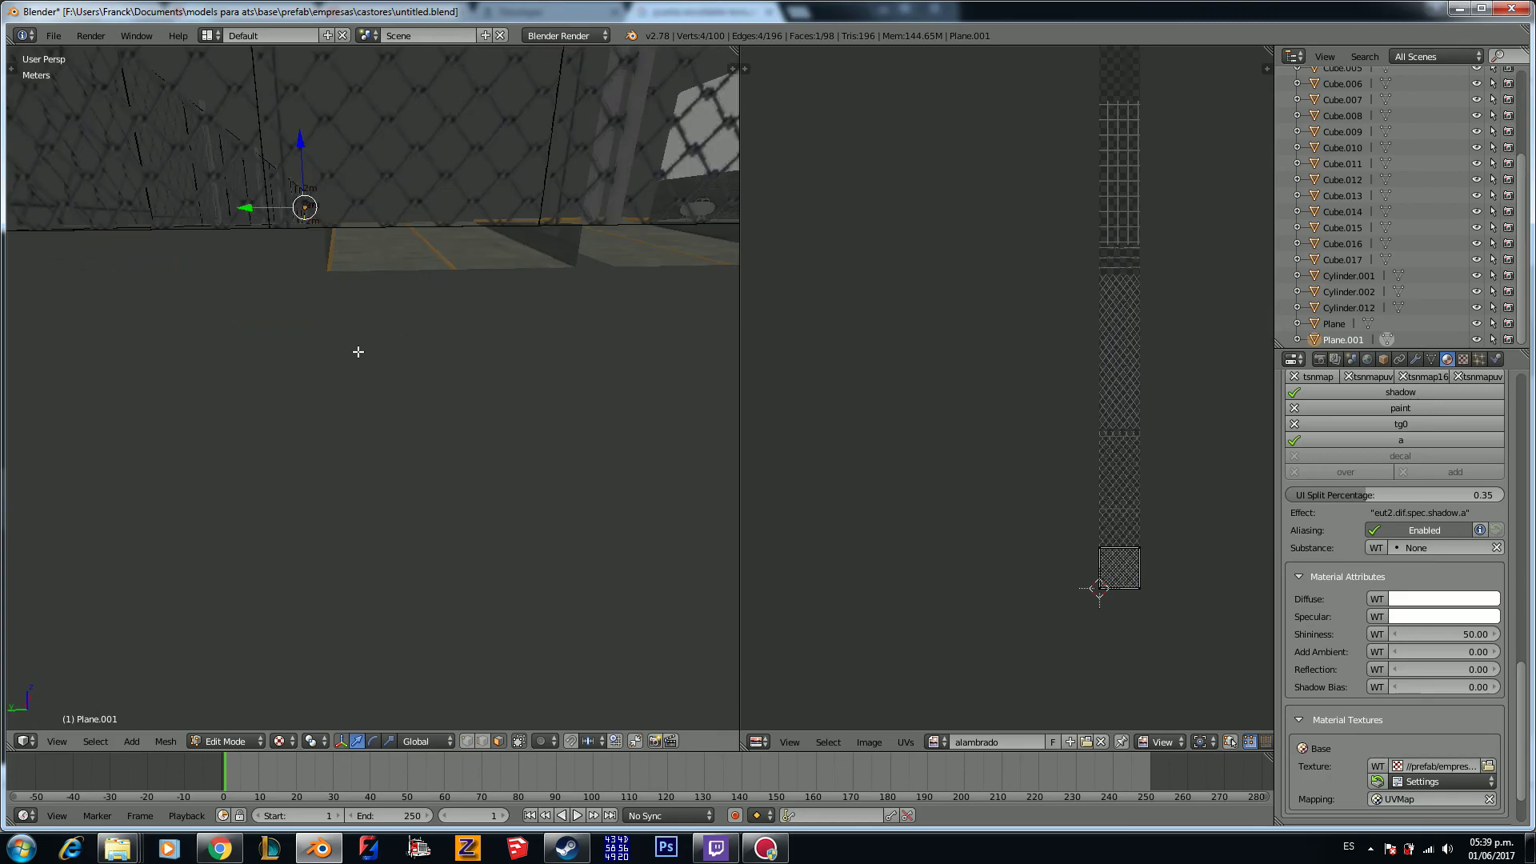
scroll(354, 357, "up", 6)
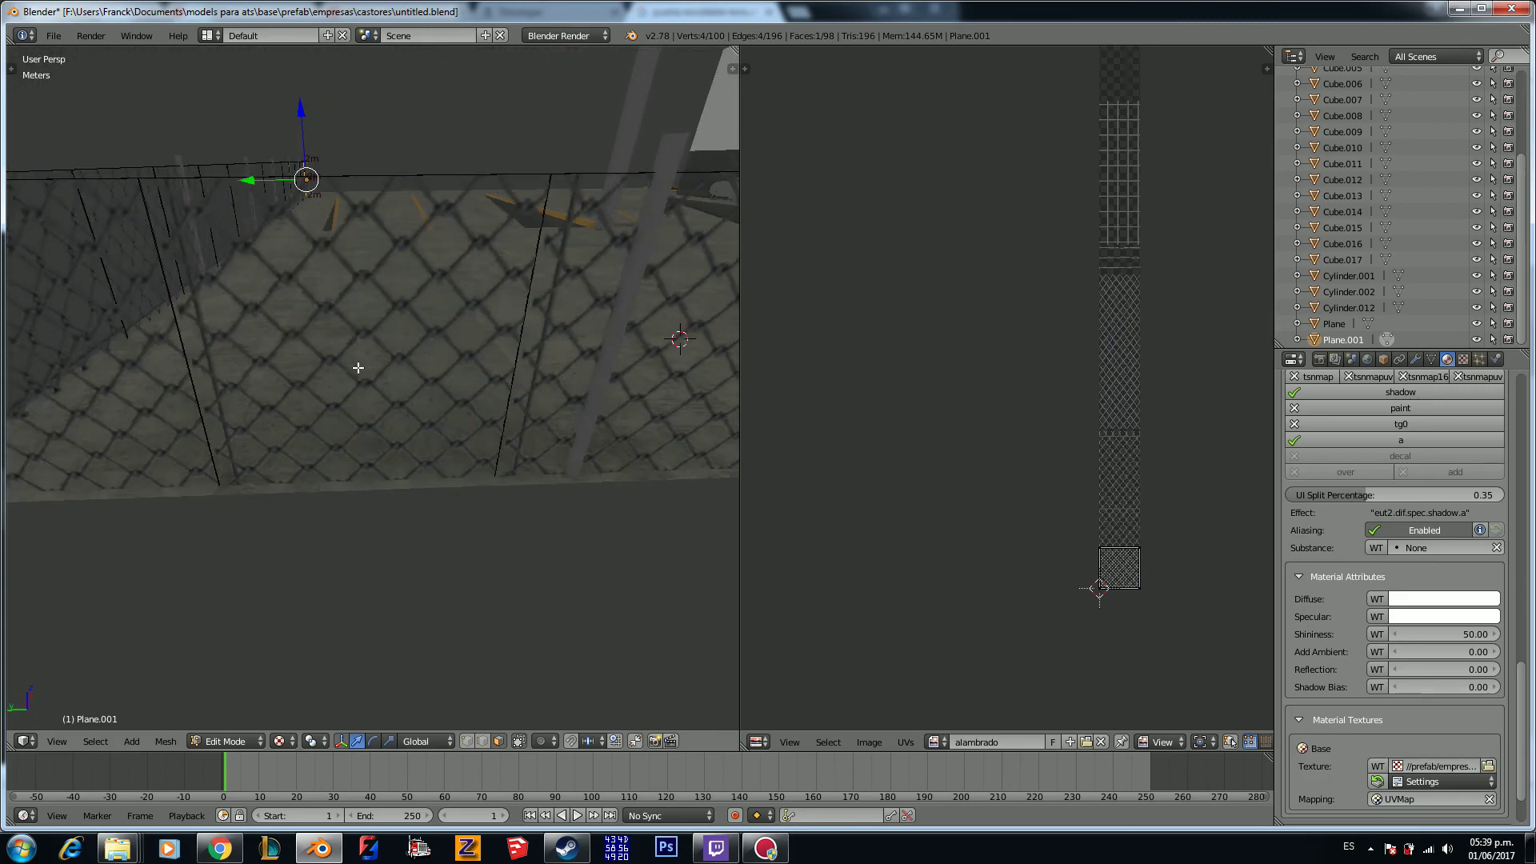
scroll(356, 368, "down", 8)
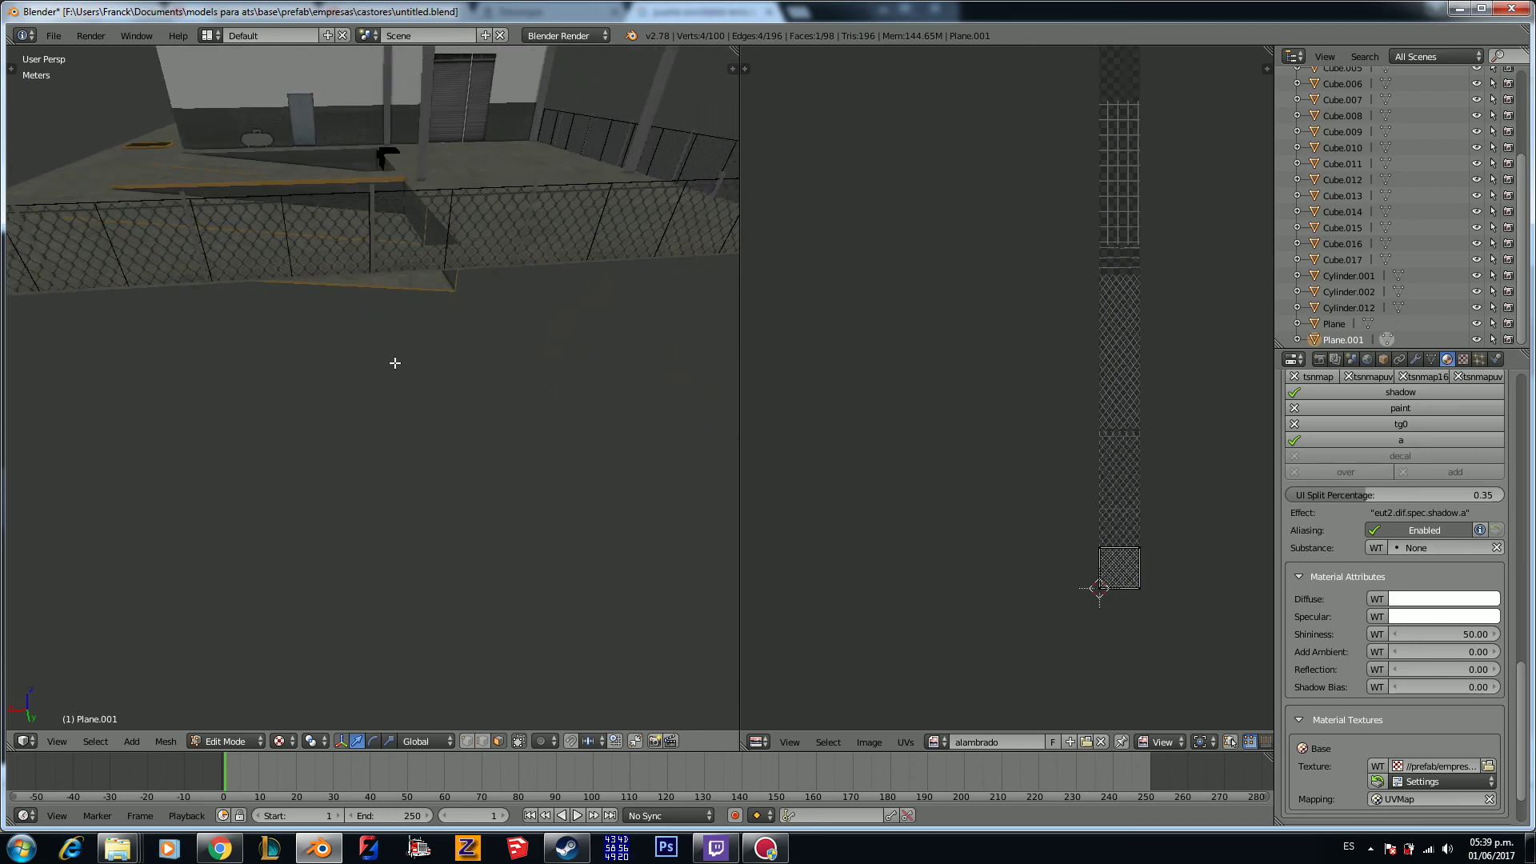
middle_click_drag(394, 363, 479, 381)
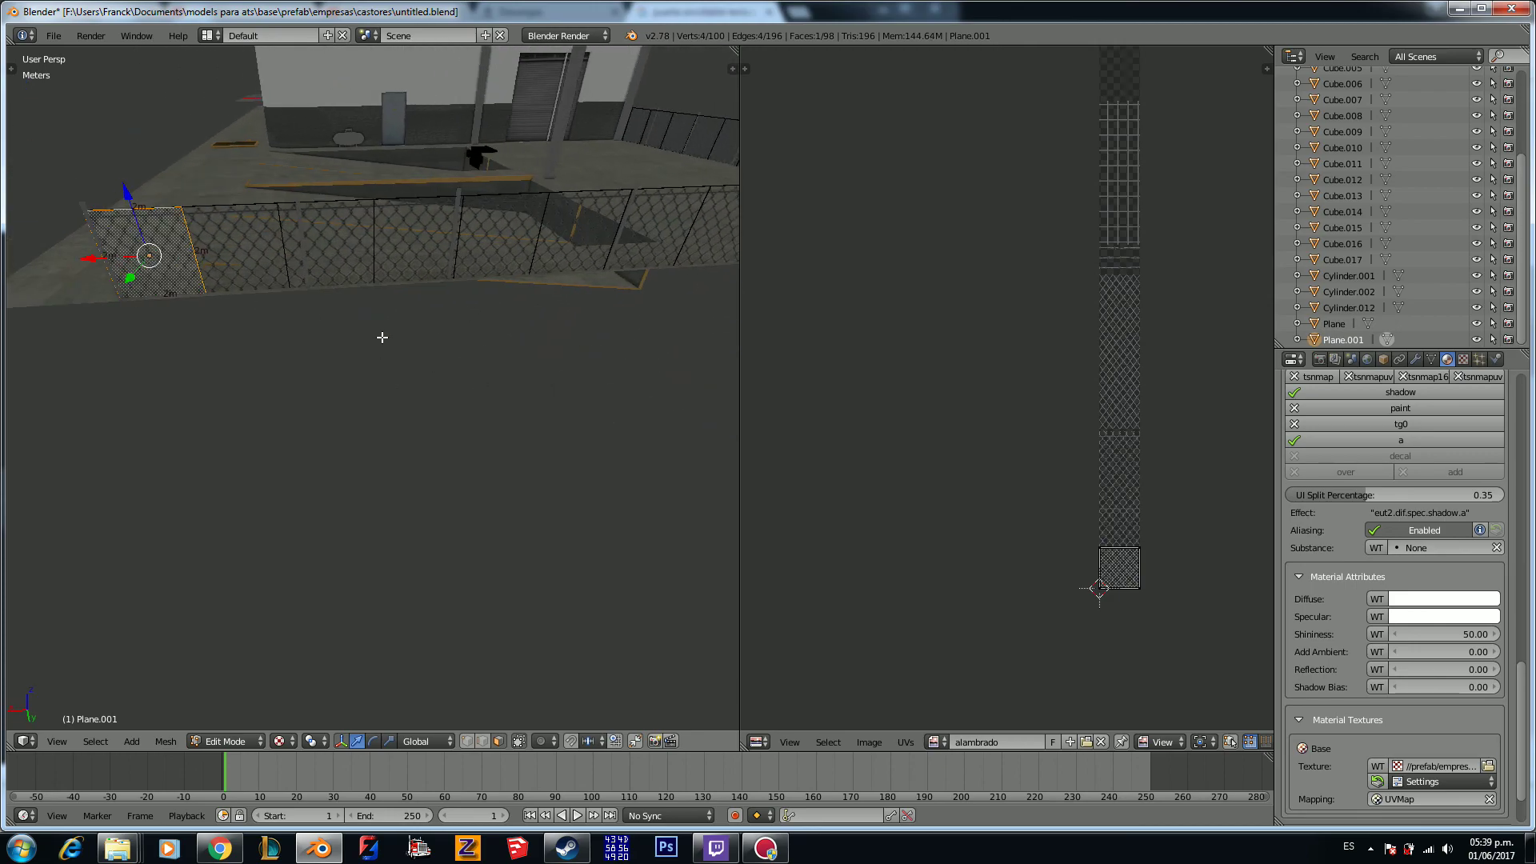
Step: Select the linked faces of the Plane.001 side fence and the adjoining fence sections, including the panel next to the building
middle_click_drag(459, 367, 341, 259)
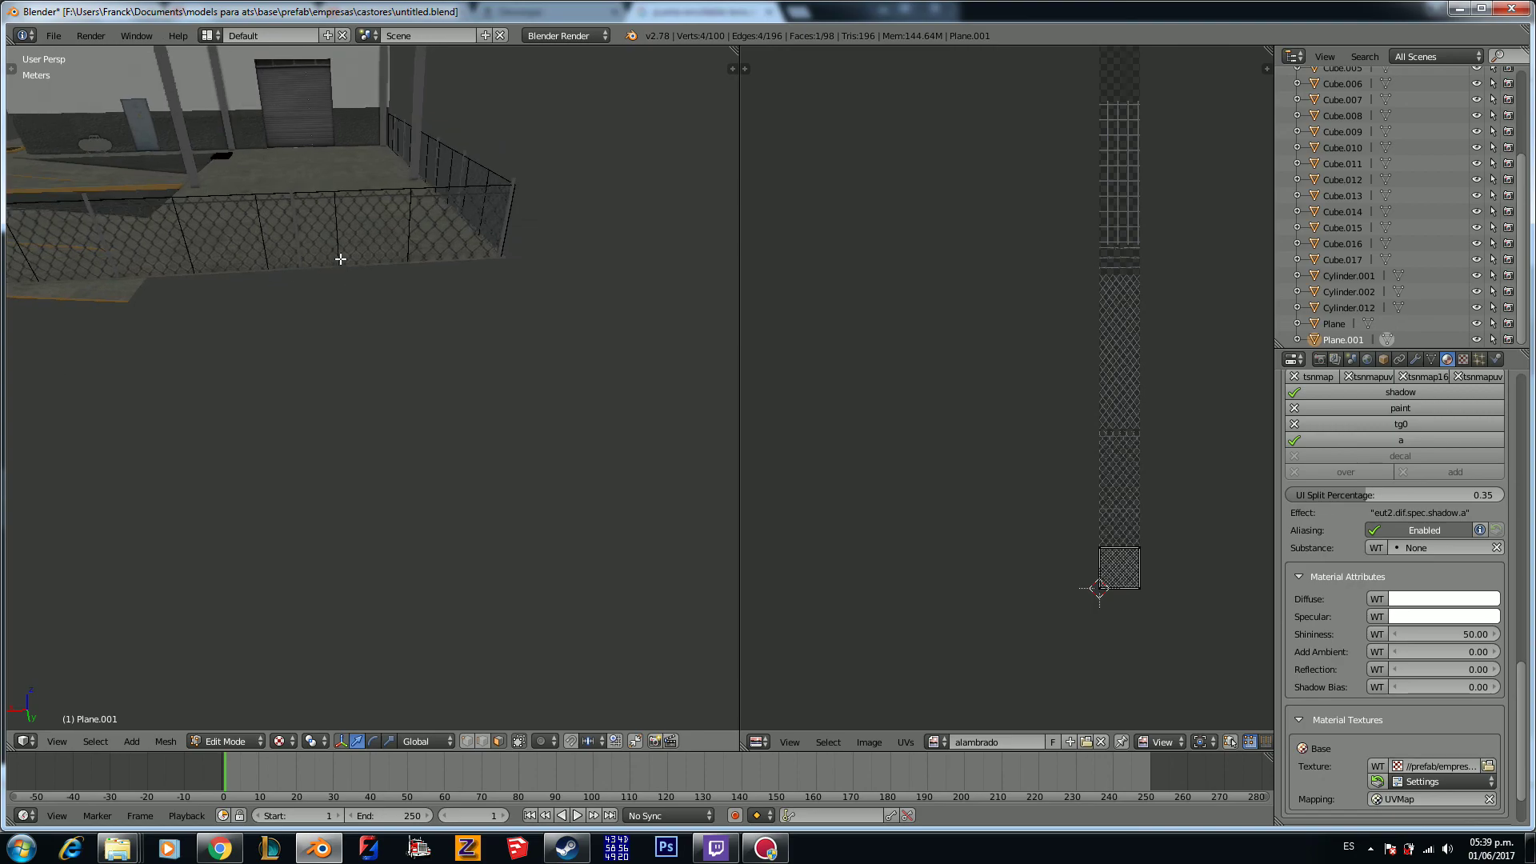
right_click(439, 227, "ctrl")
middle_click_drag(477, 275, 317, 279)
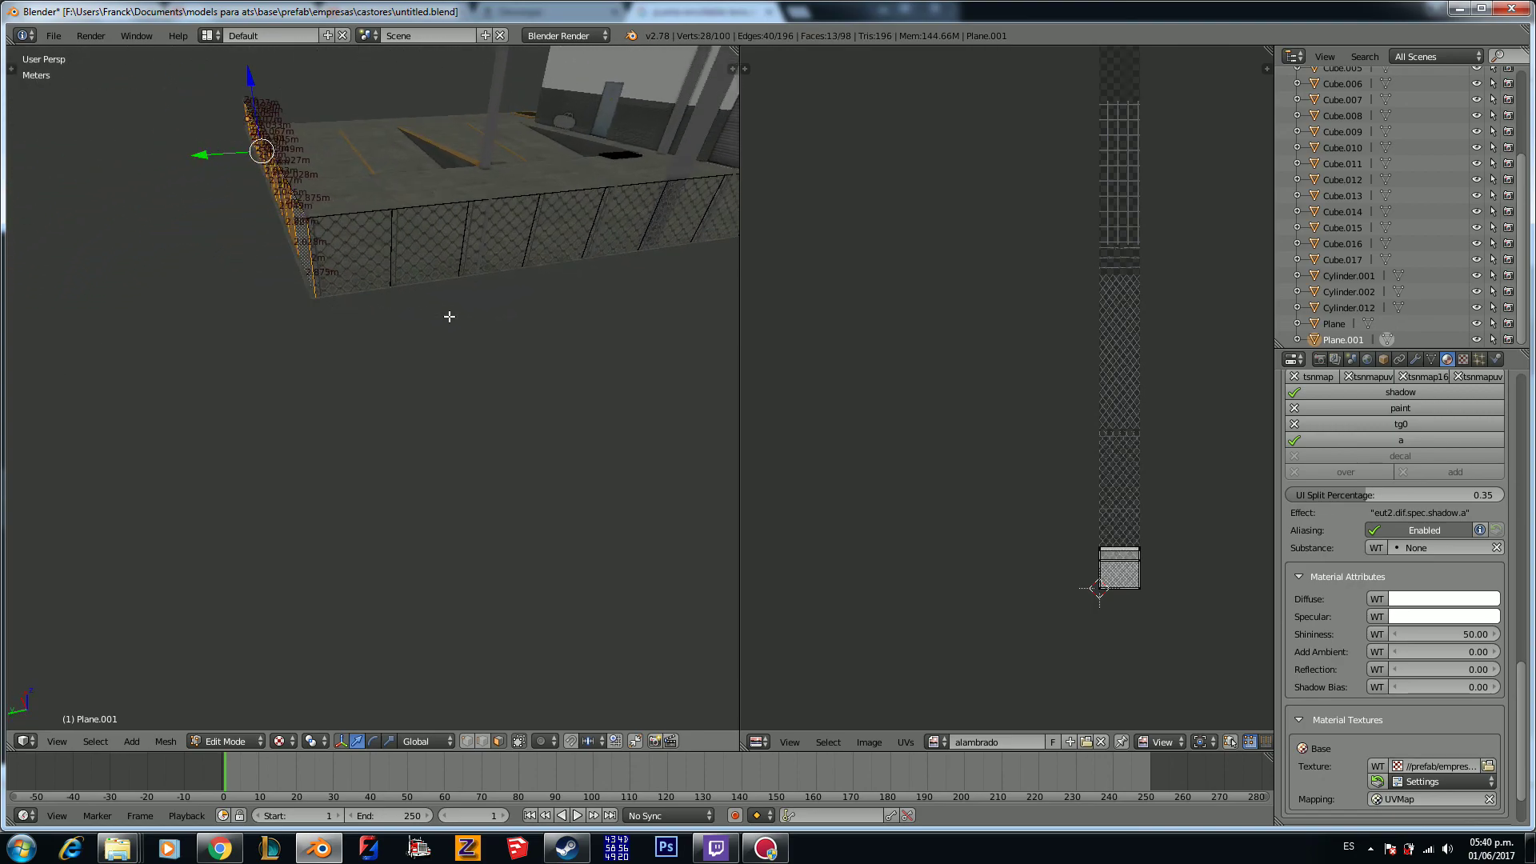
middle_click_drag(448, 316, 278, 282)
key("l")
middle_click_drag(627, 352, 223, 392)
key("l")
middle_click_drag(164, 341, 411, 295)
key("l")
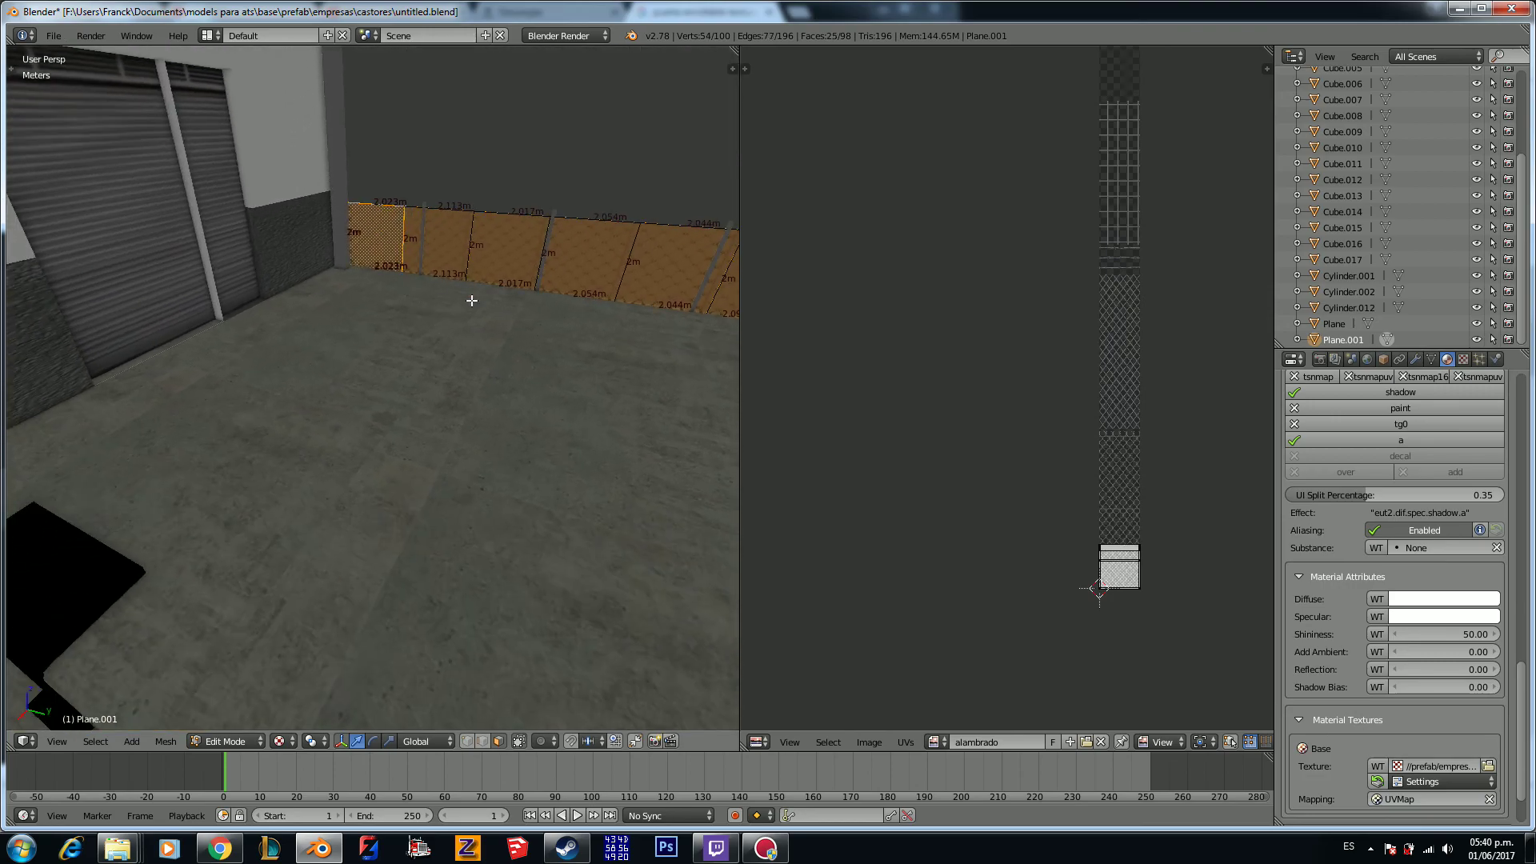
Step: Add the remaining linked fence sections to the selection, from the back corner along the yard to the end panel
middle_click_drag(644, 401, 277, 381)
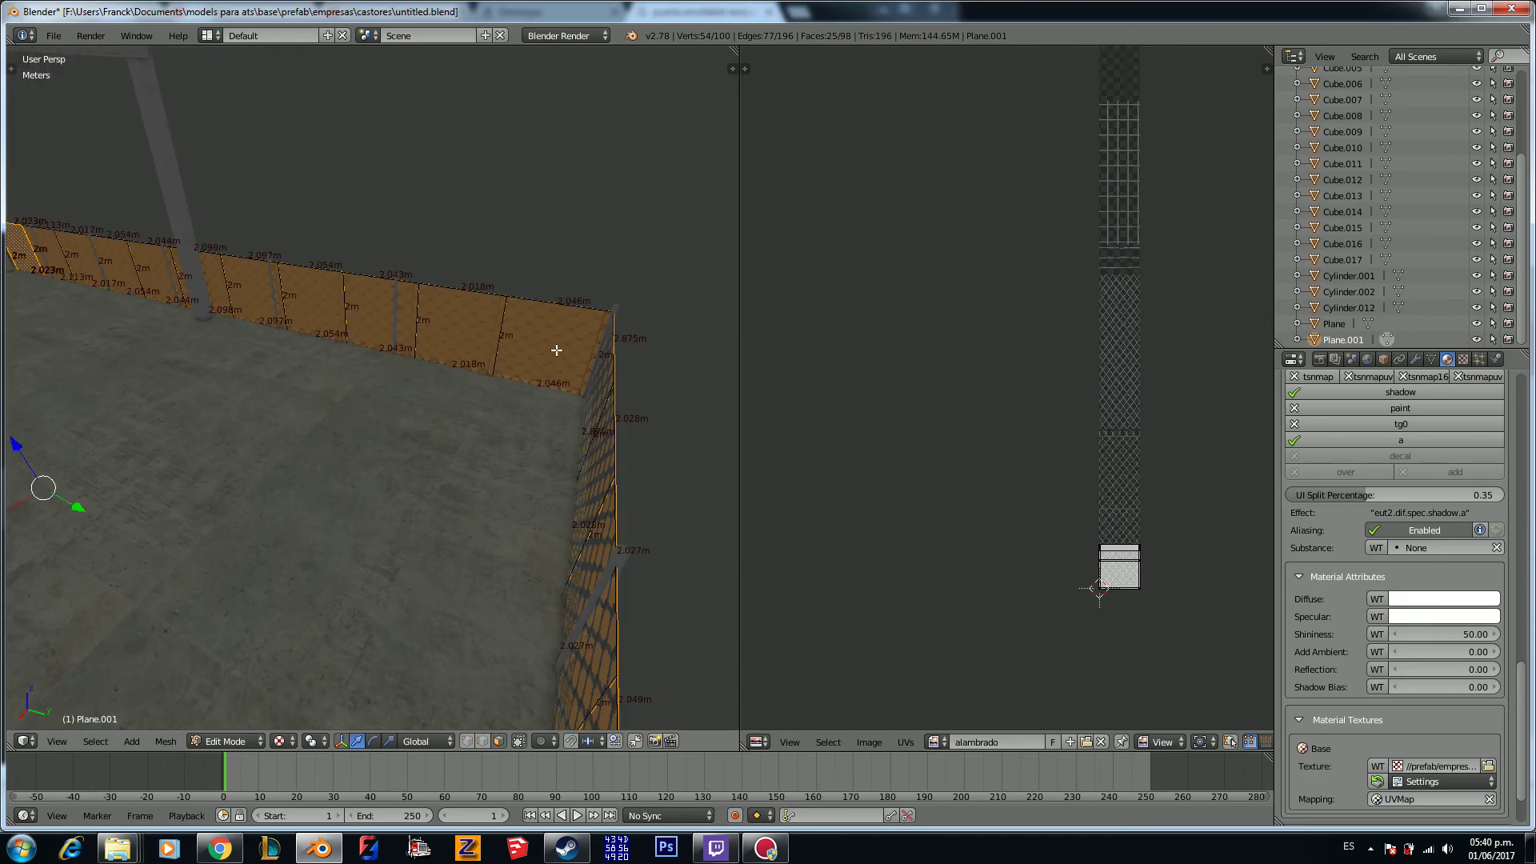
key("l")
middle_click_drag(551, 356, 538, 431)
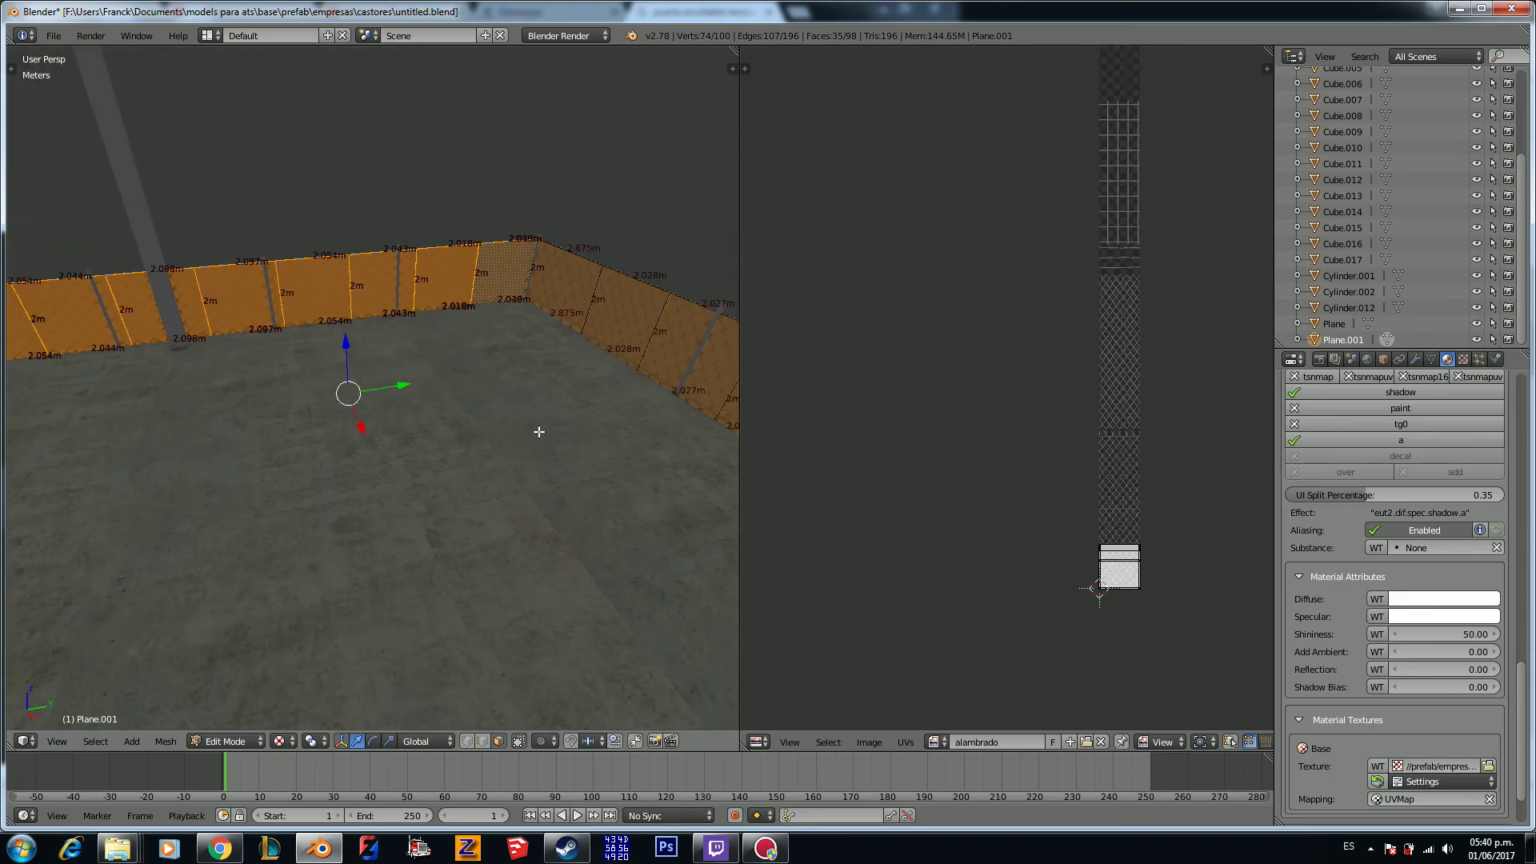
key("l")
middle_click_drag(668, 525, 514, 477)
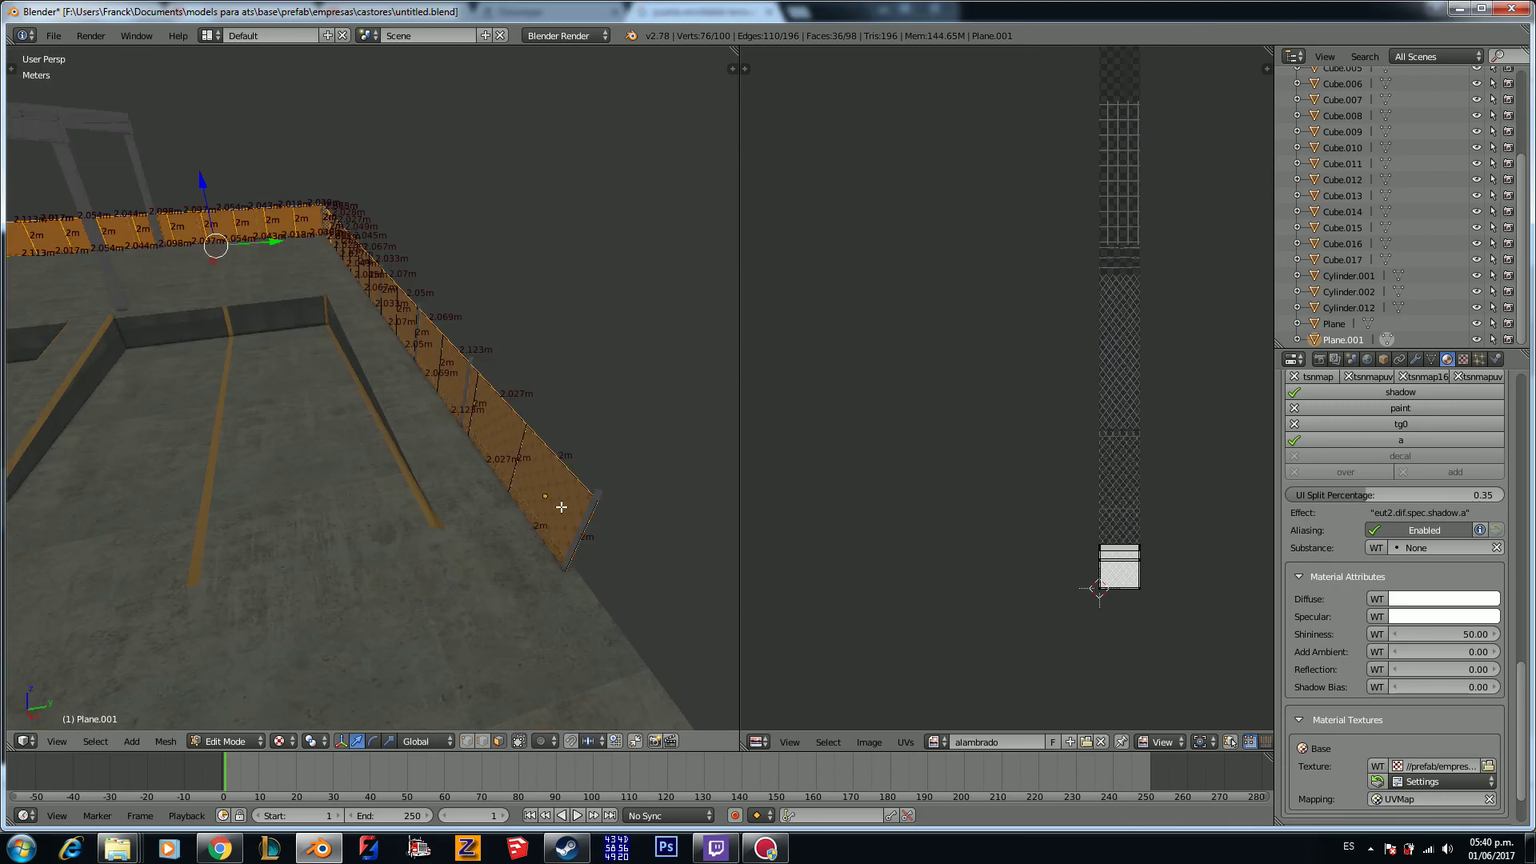
key("l")
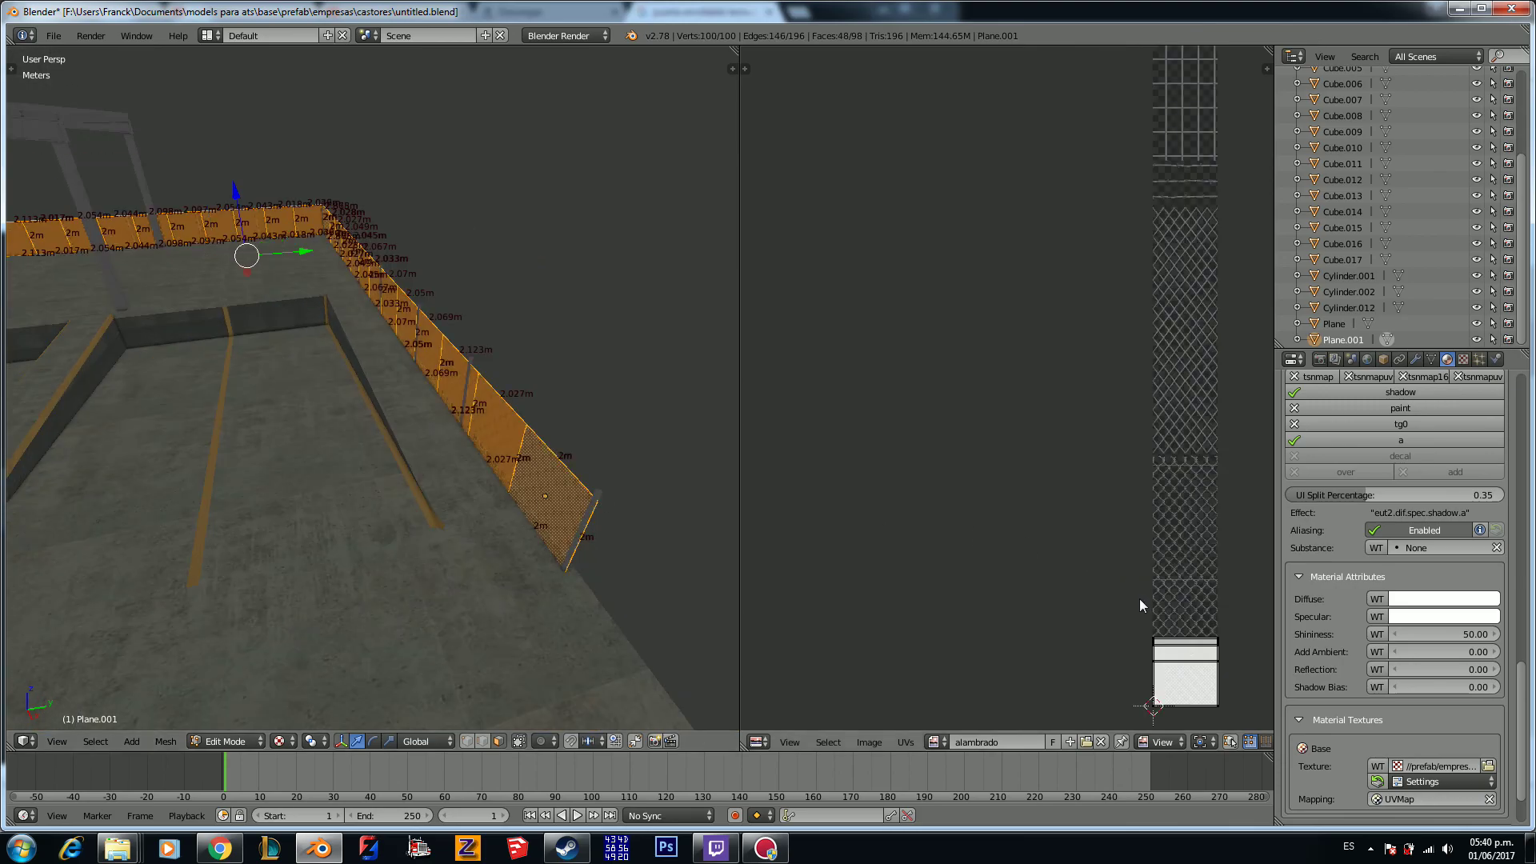
Step: Move the upper UV vertices of the selected fence faces up about 346 along Y on the alambrado texture
scroll(1139, 598, "up", 2)
left_click(1026, 469)
key("b")
left_click_drag(973, 442, 1166, 541)
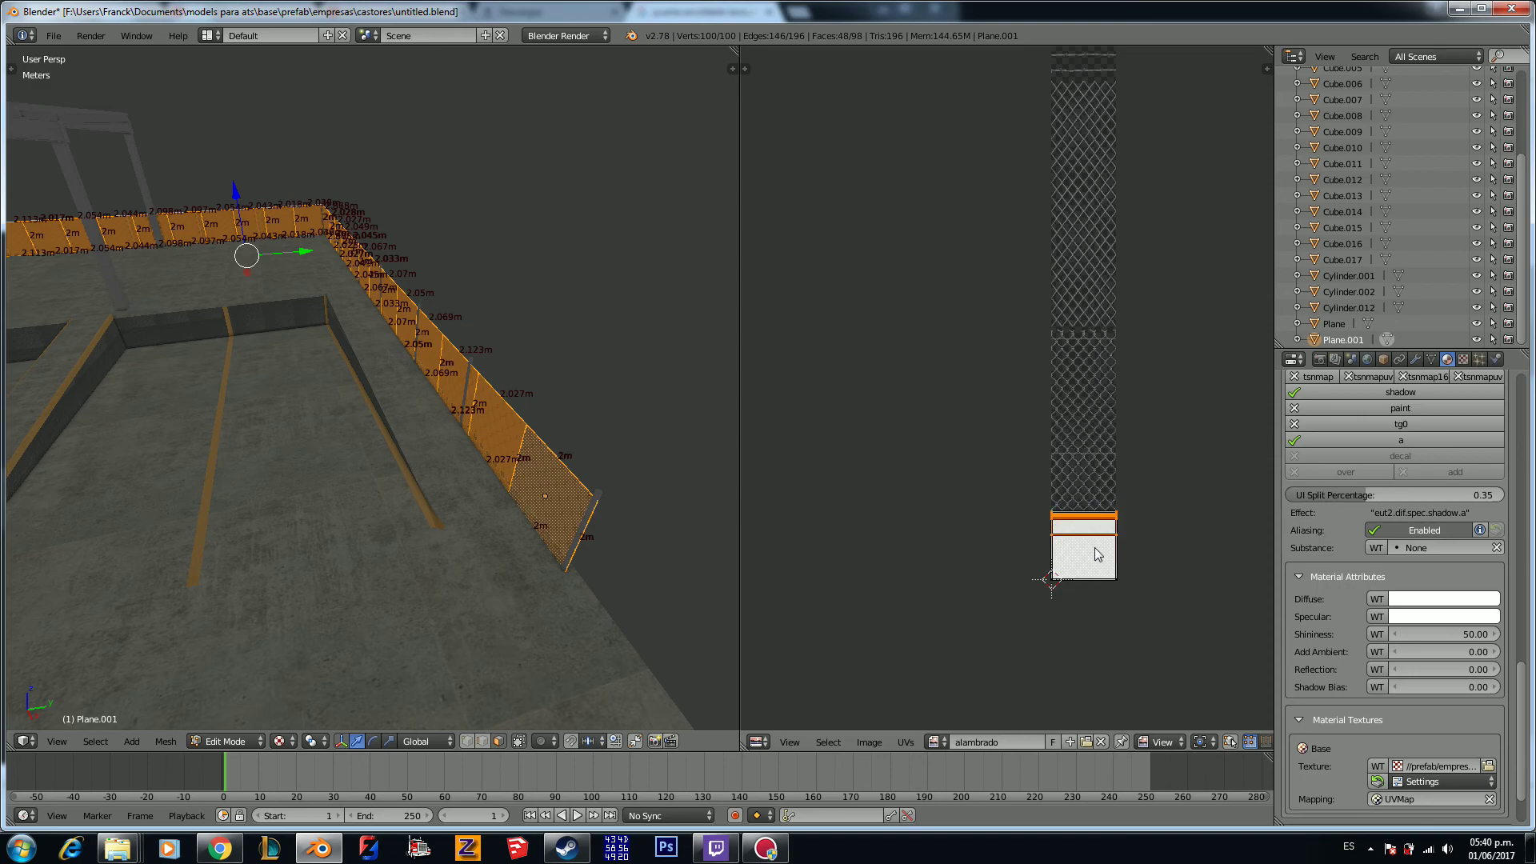
key("g")
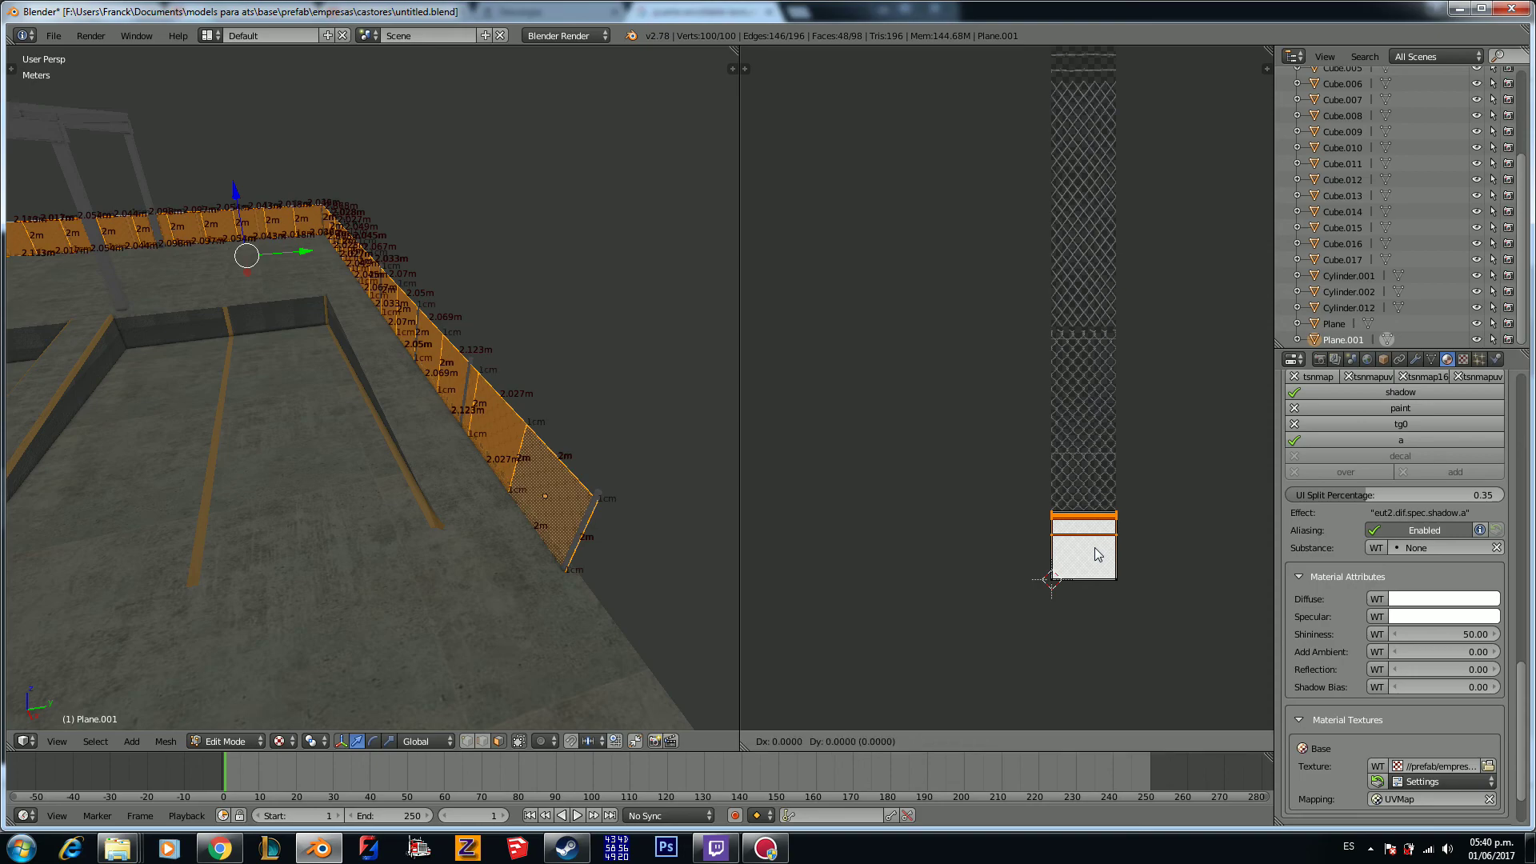
key("y")
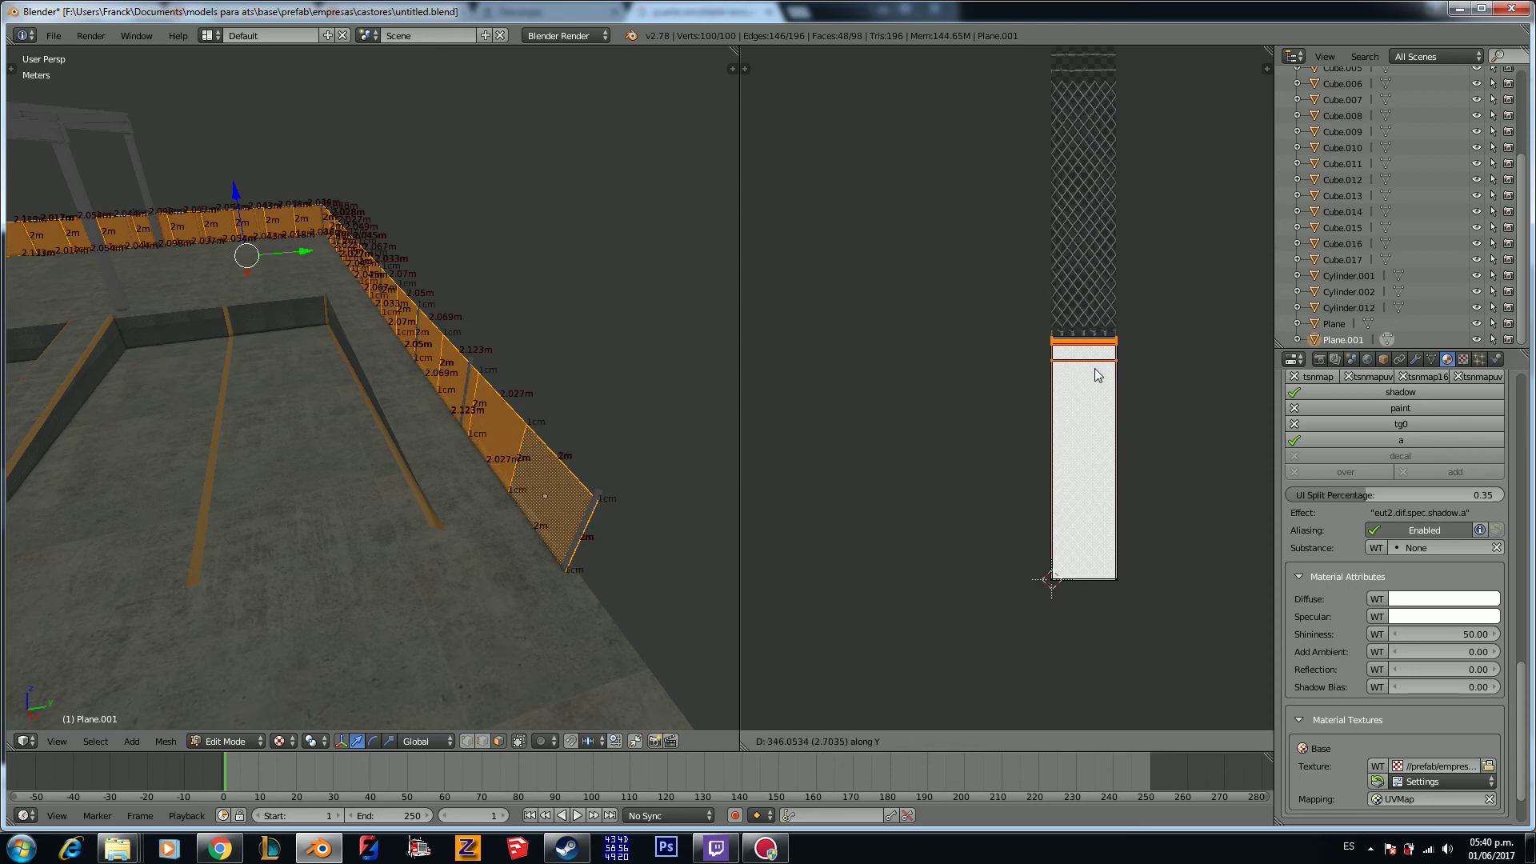
left_click(1096, 372)
Step: Return to object mode, deselect everything and examine the mesh texture along the fence and the surrounding yard
key("Tab")
scroll(633, 438, "up", 3)
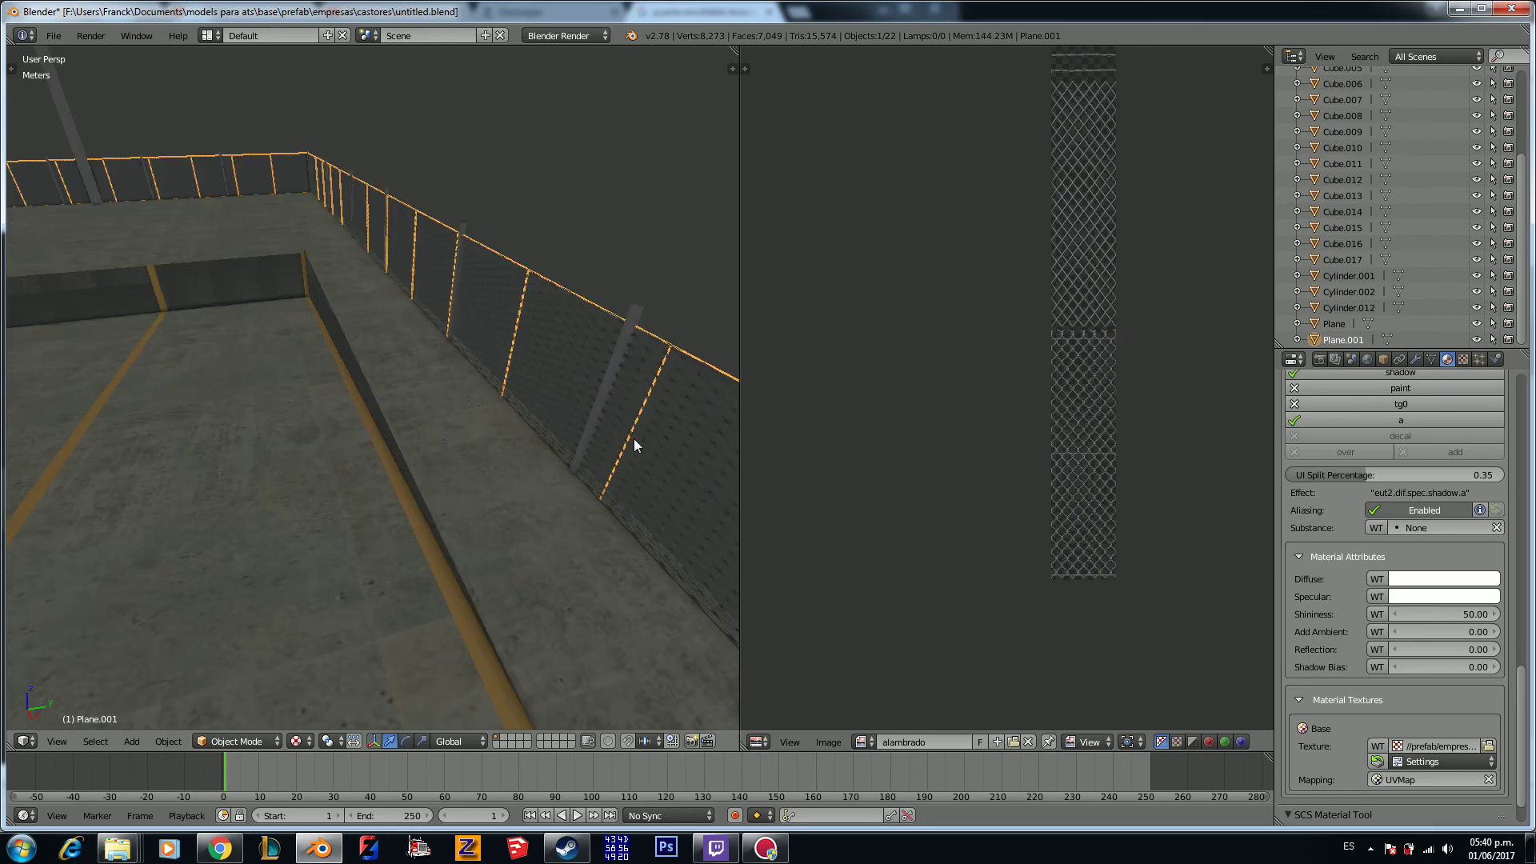
scroll(633, 439, "up", 3)
scroll(627, 443, "up", 2)
middle_click_drag(634, 438, 651, 449)
scroll(627, 443, "down", 3)
key("a")
scroll(638, 454, "down", 5)
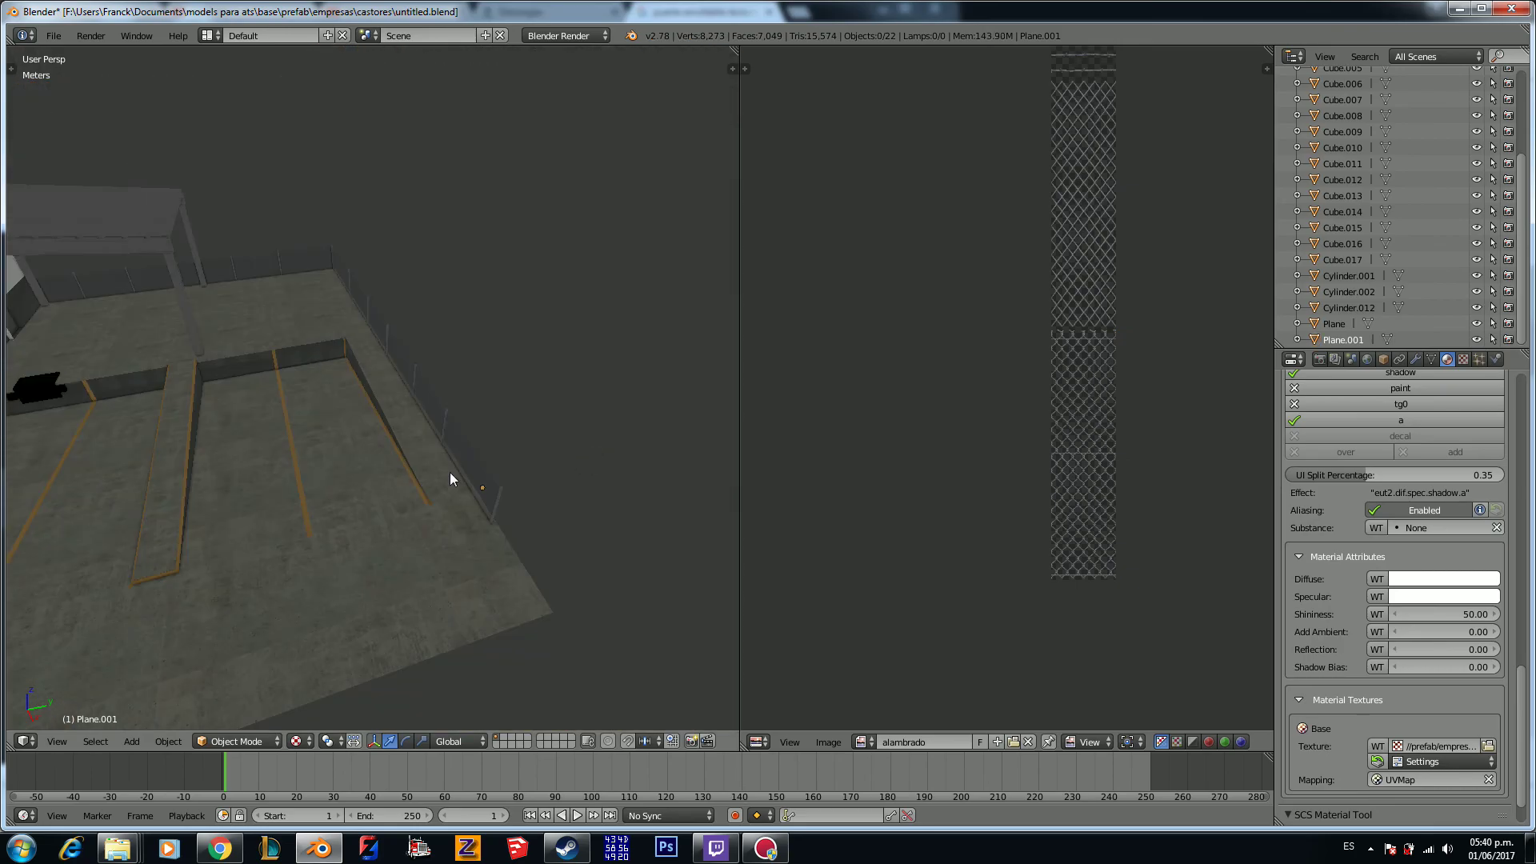
scroll(450, 479, "down", 2)
middle_click_drag(418, 428, 555, 250)
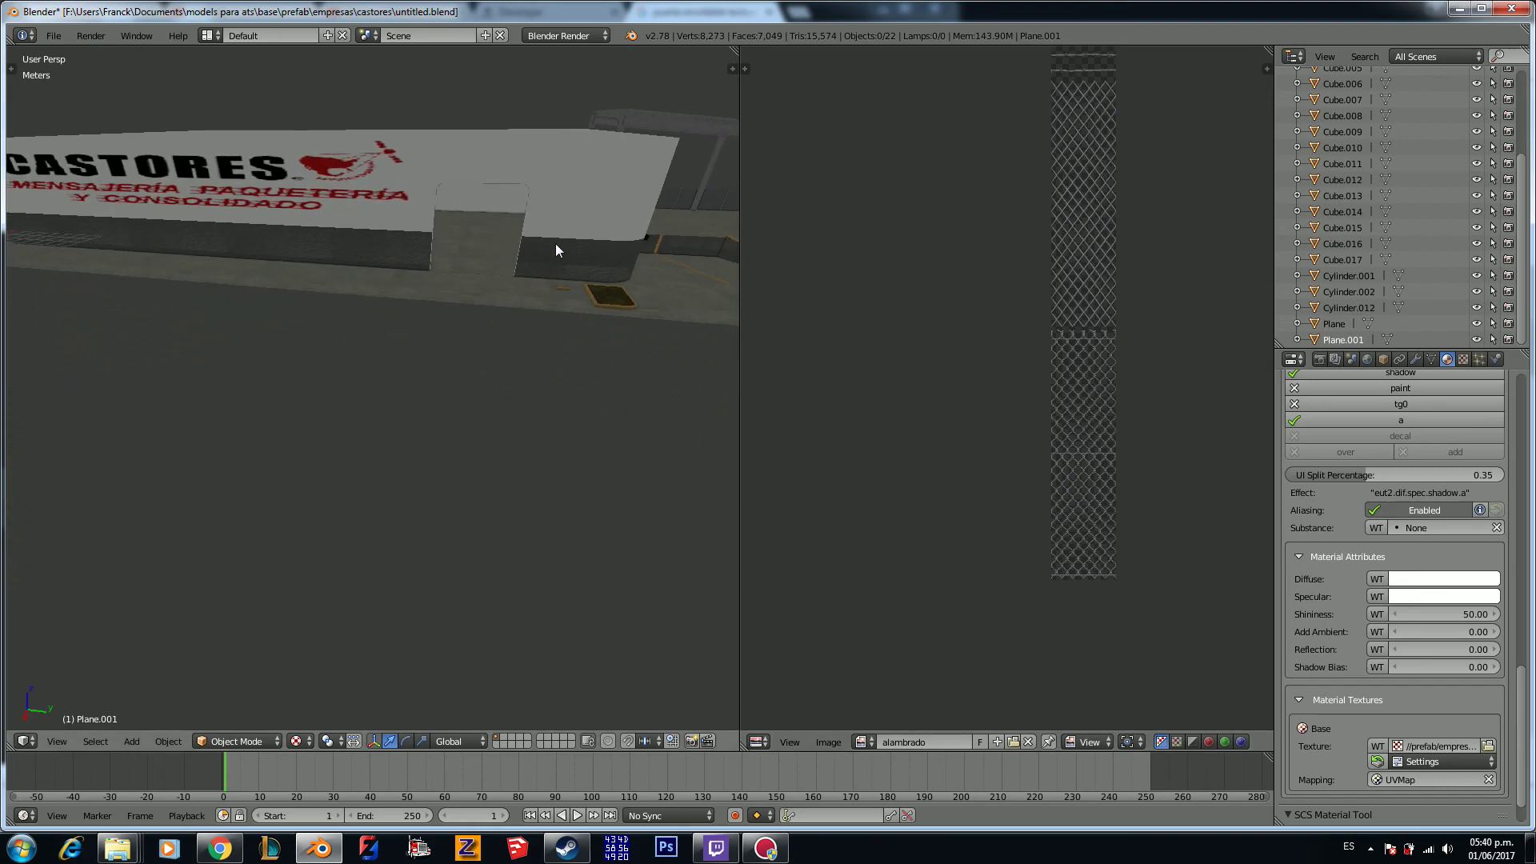
Step: Merge the UV editor area into the 3D view and save the file
left_click_drag(741, 48, 935, 96)
left_click(54, 35)
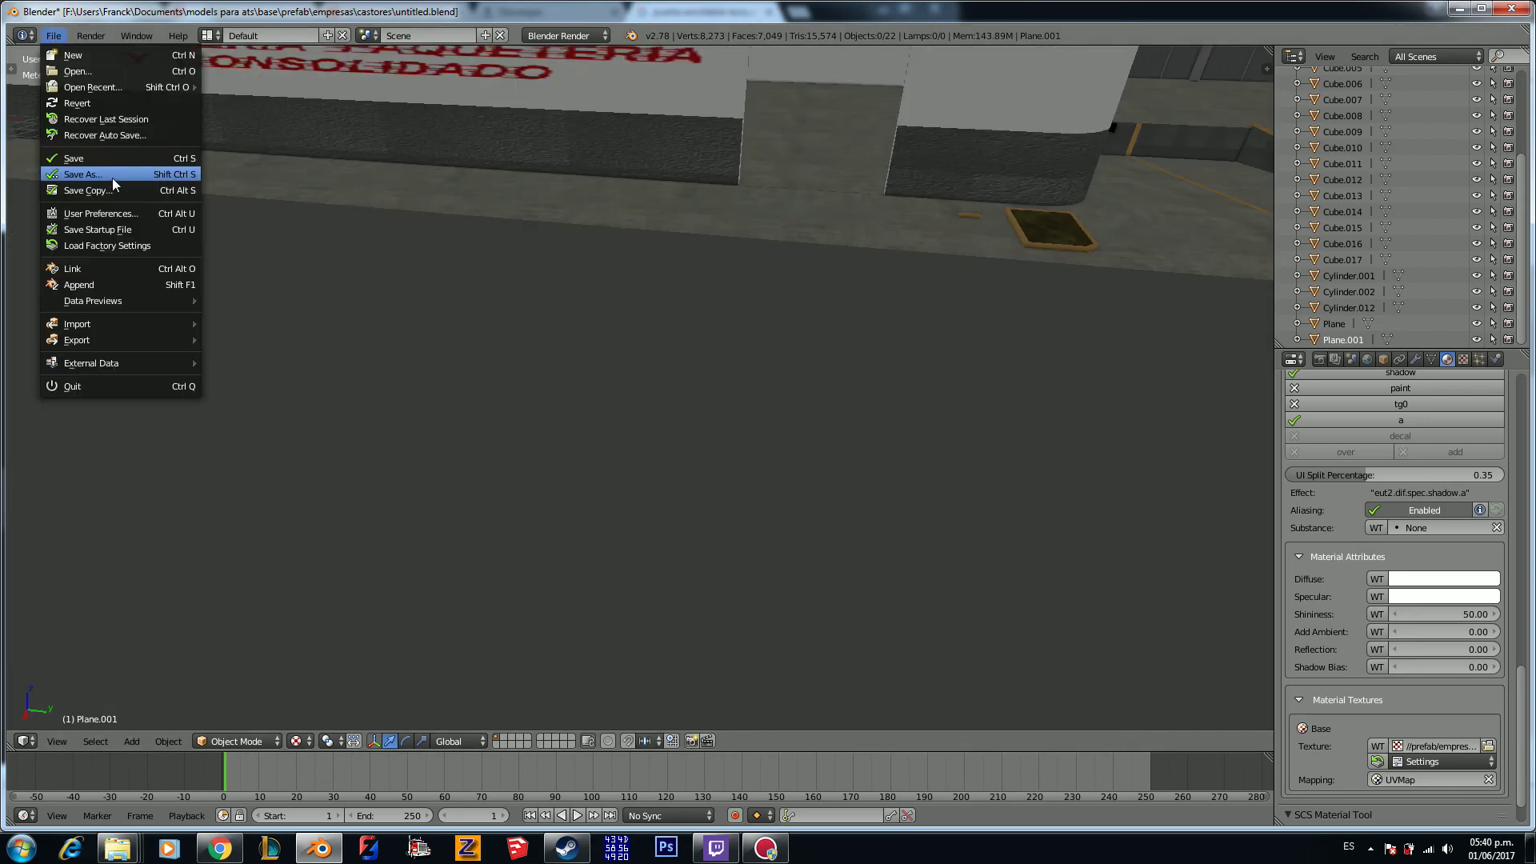
left_click(112, 160)
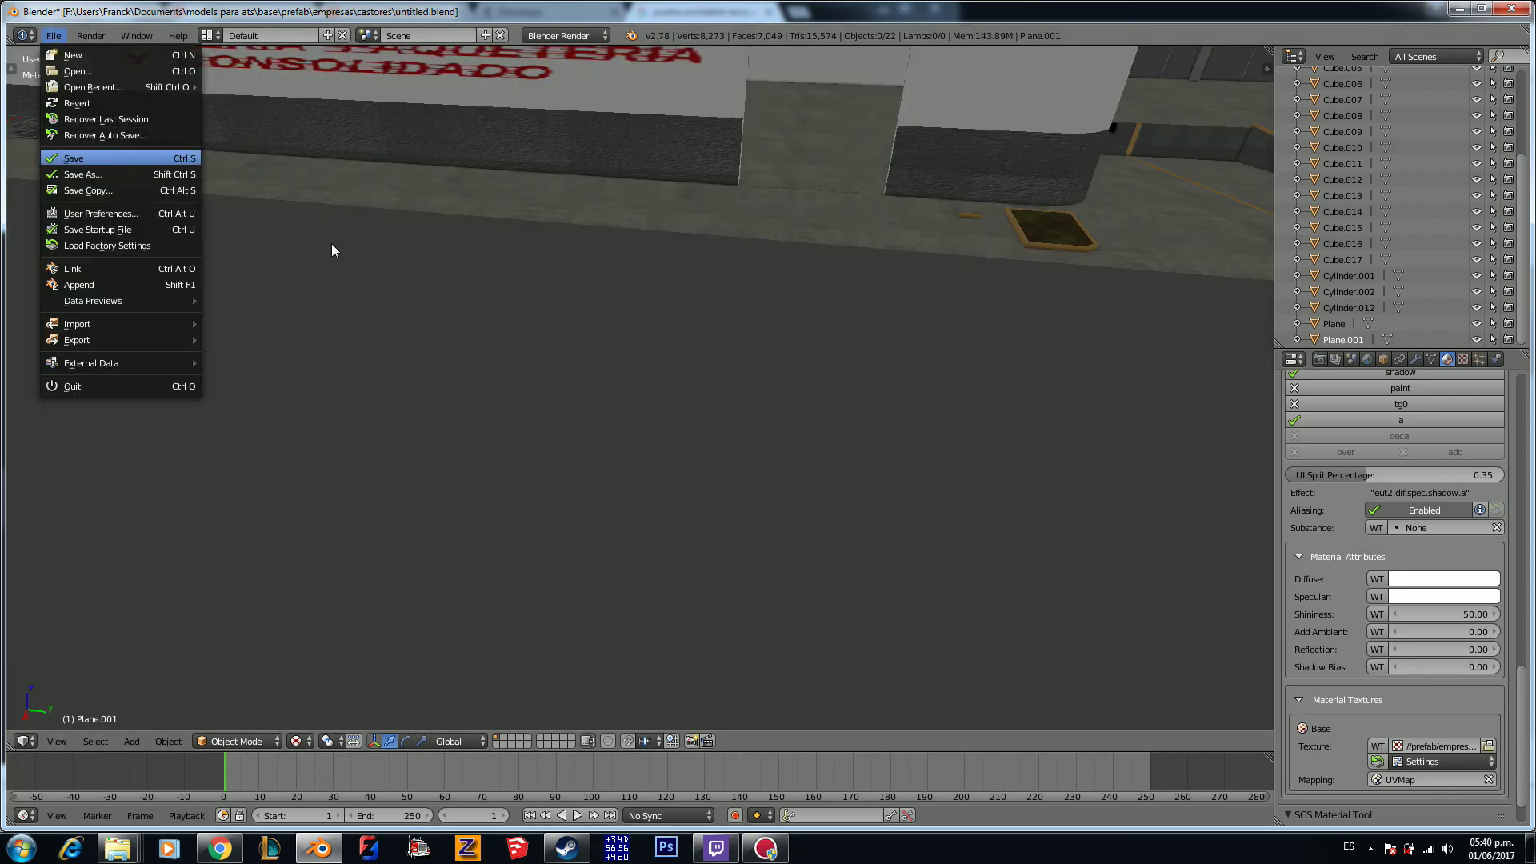
Step: Select all objects of the prefab and bring up the SCS Tools
scroll(402, 271, "down", 6)
middle_click_drag(403, 271, 329, 254)
scroll(481, 451, "up", 4)
middle_click_drag(517, 269, 356, 432)
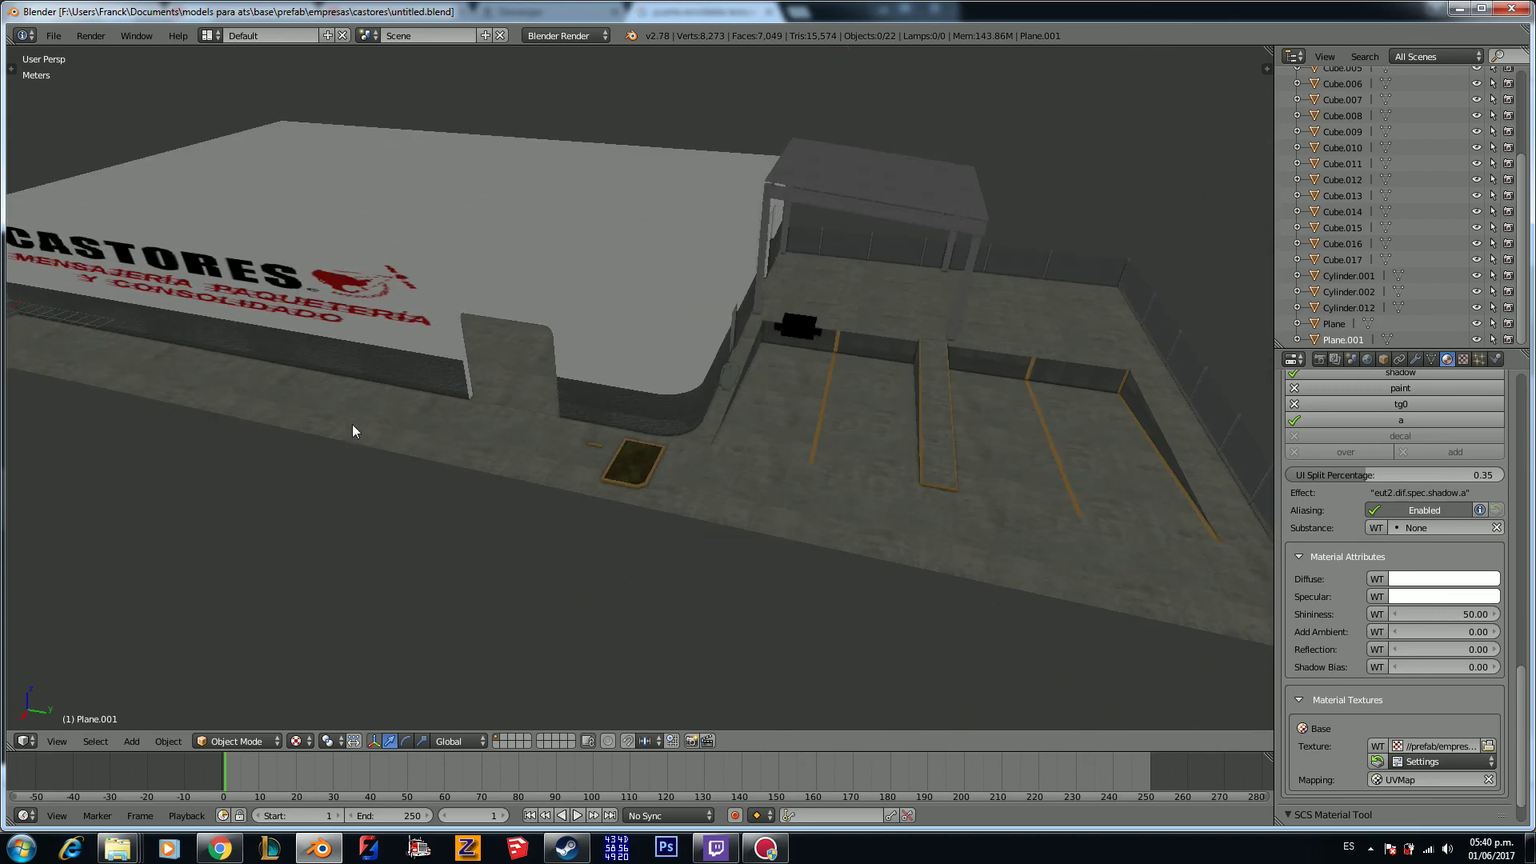
scroll(348, 426, "down", 3)
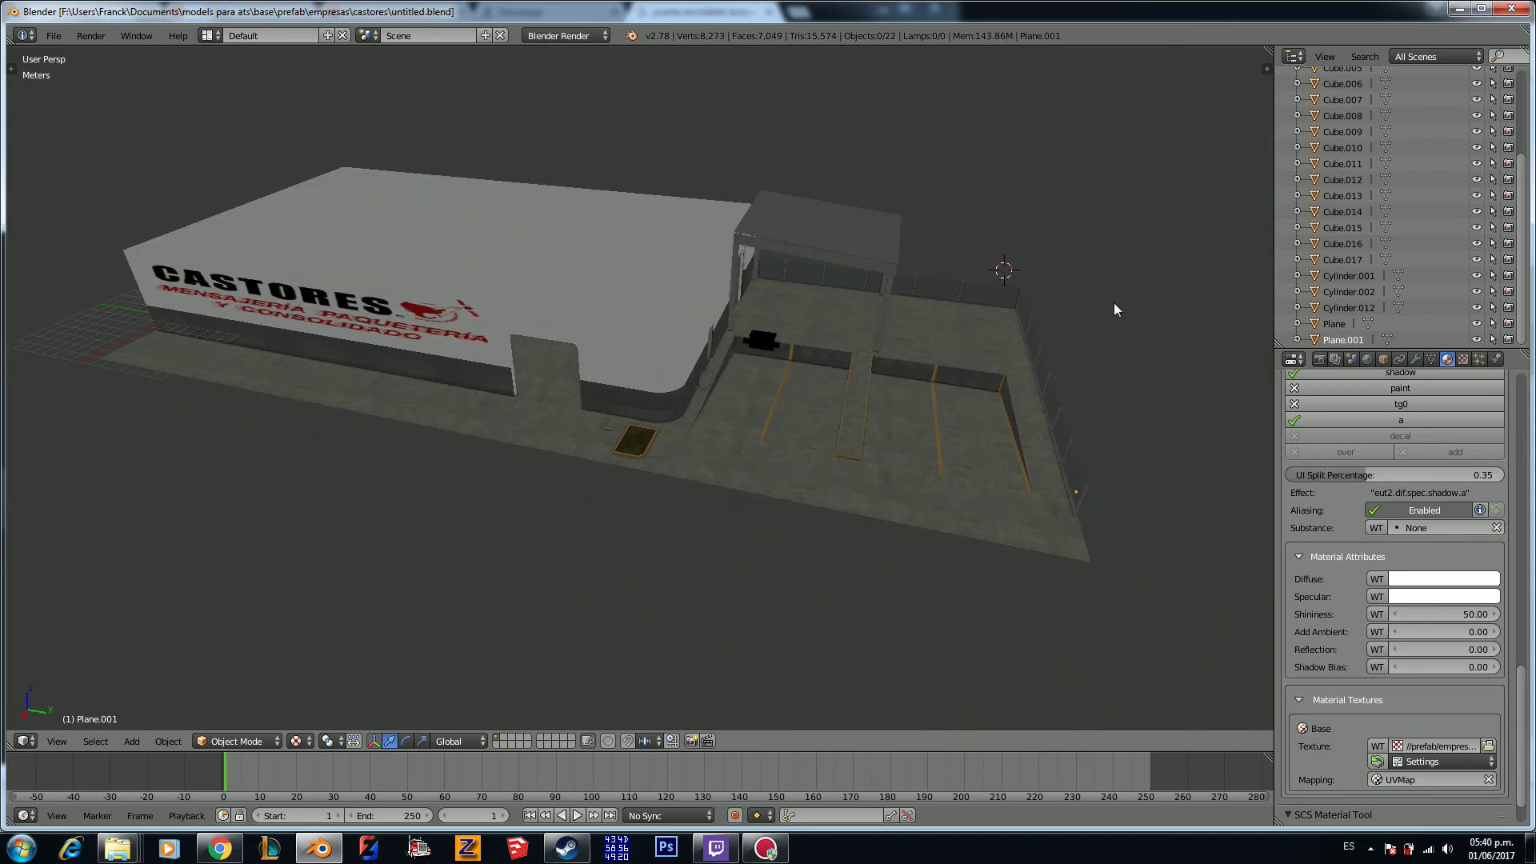
key("a")
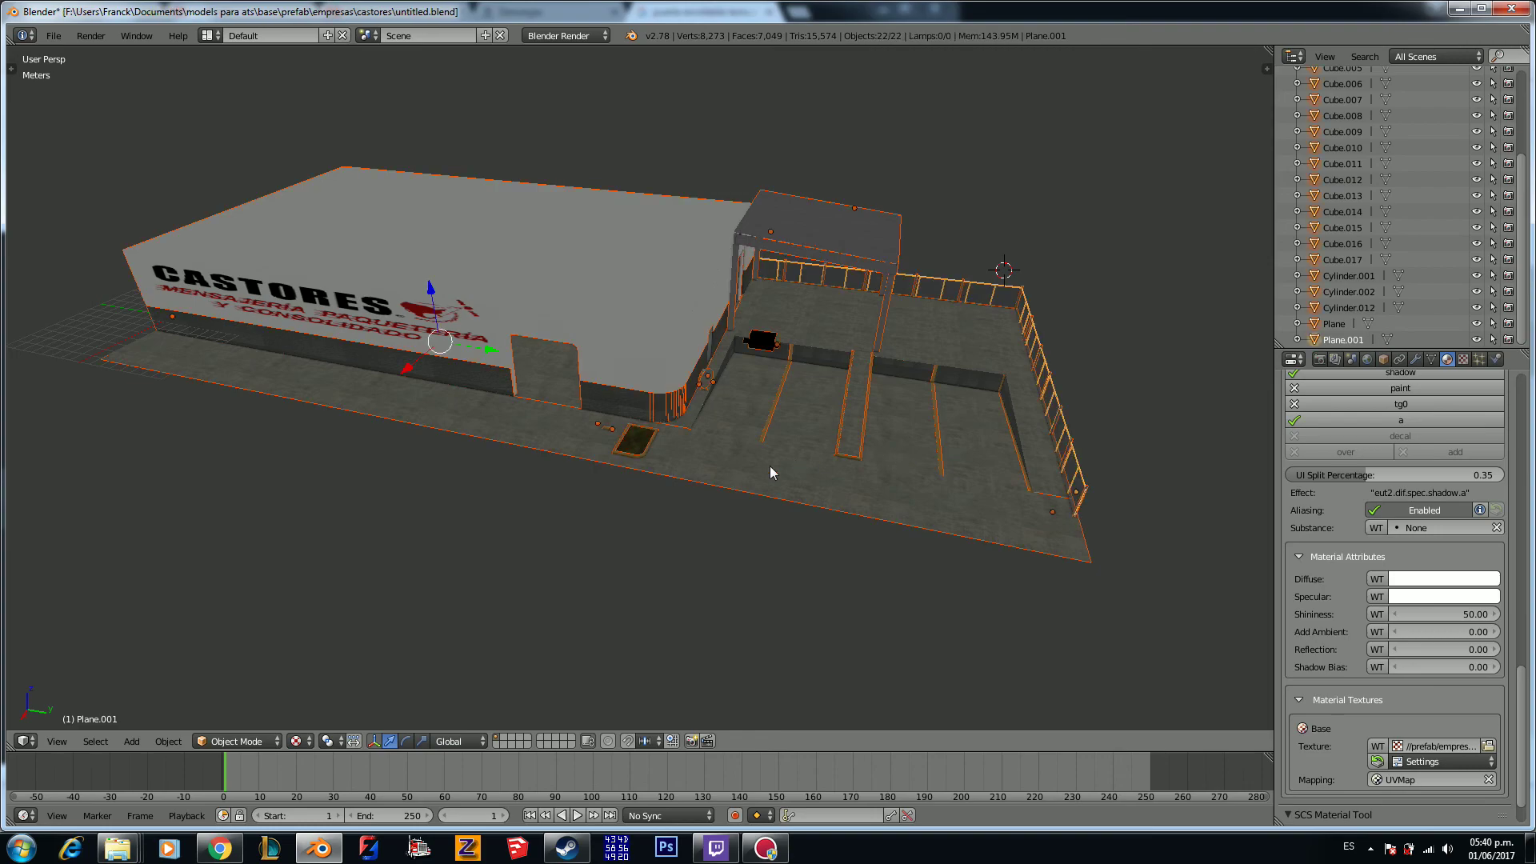
key("a")
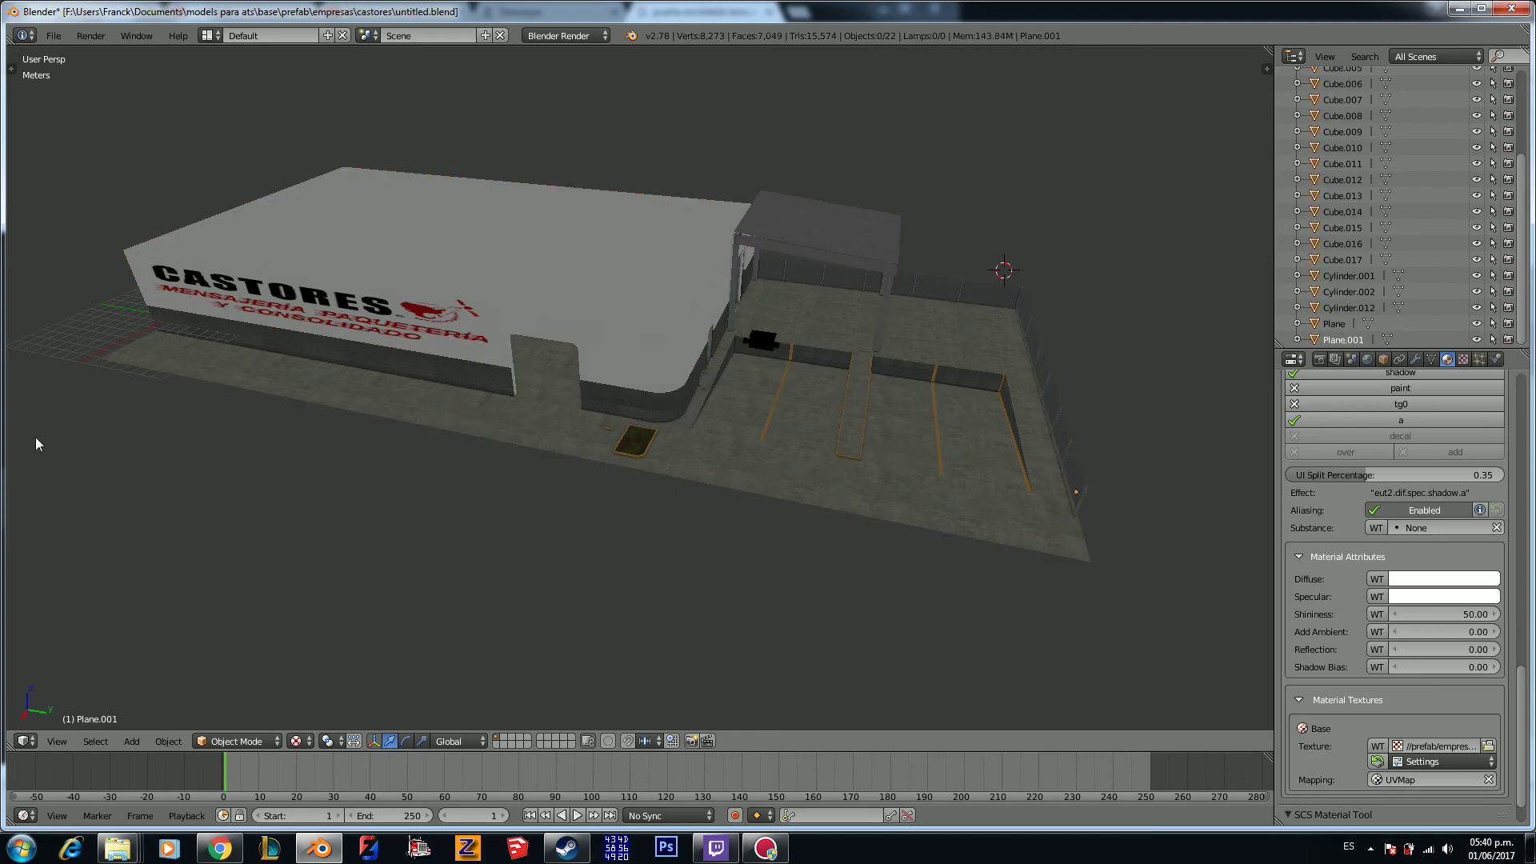
key("t")
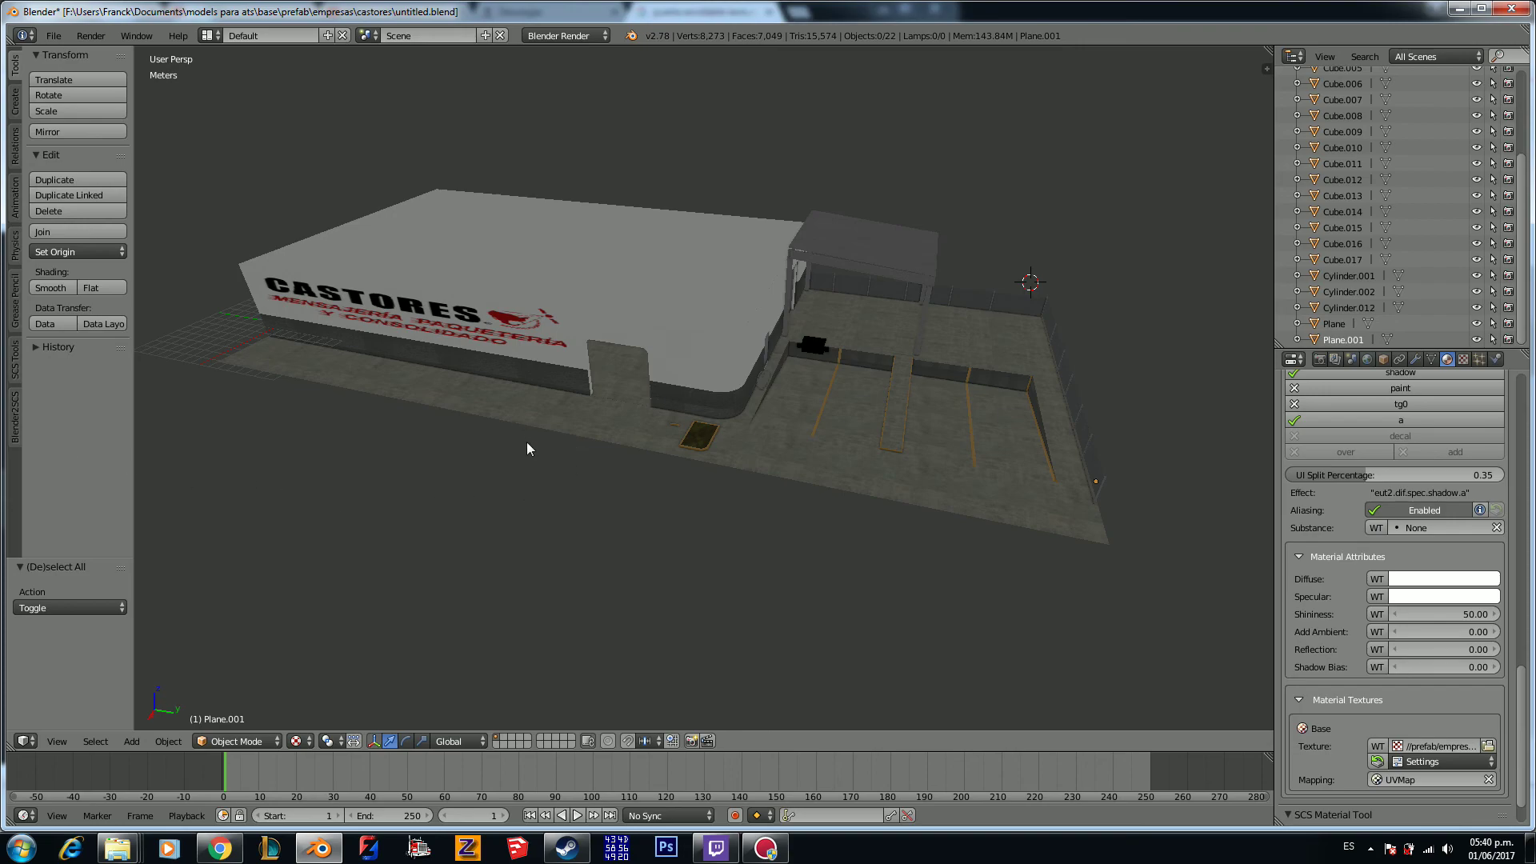
key("a")
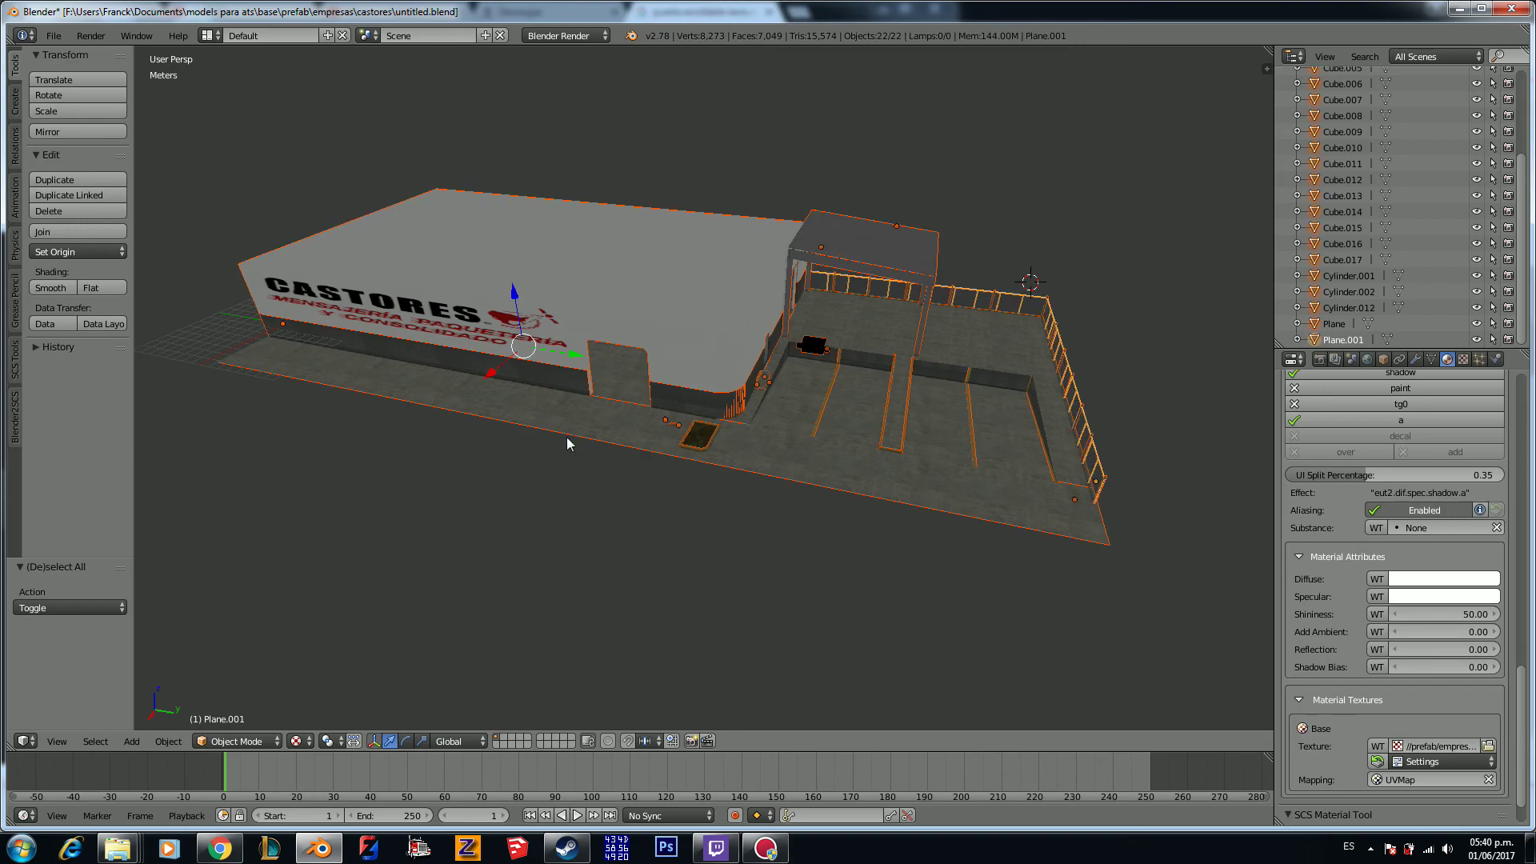
left_click(13, 369)
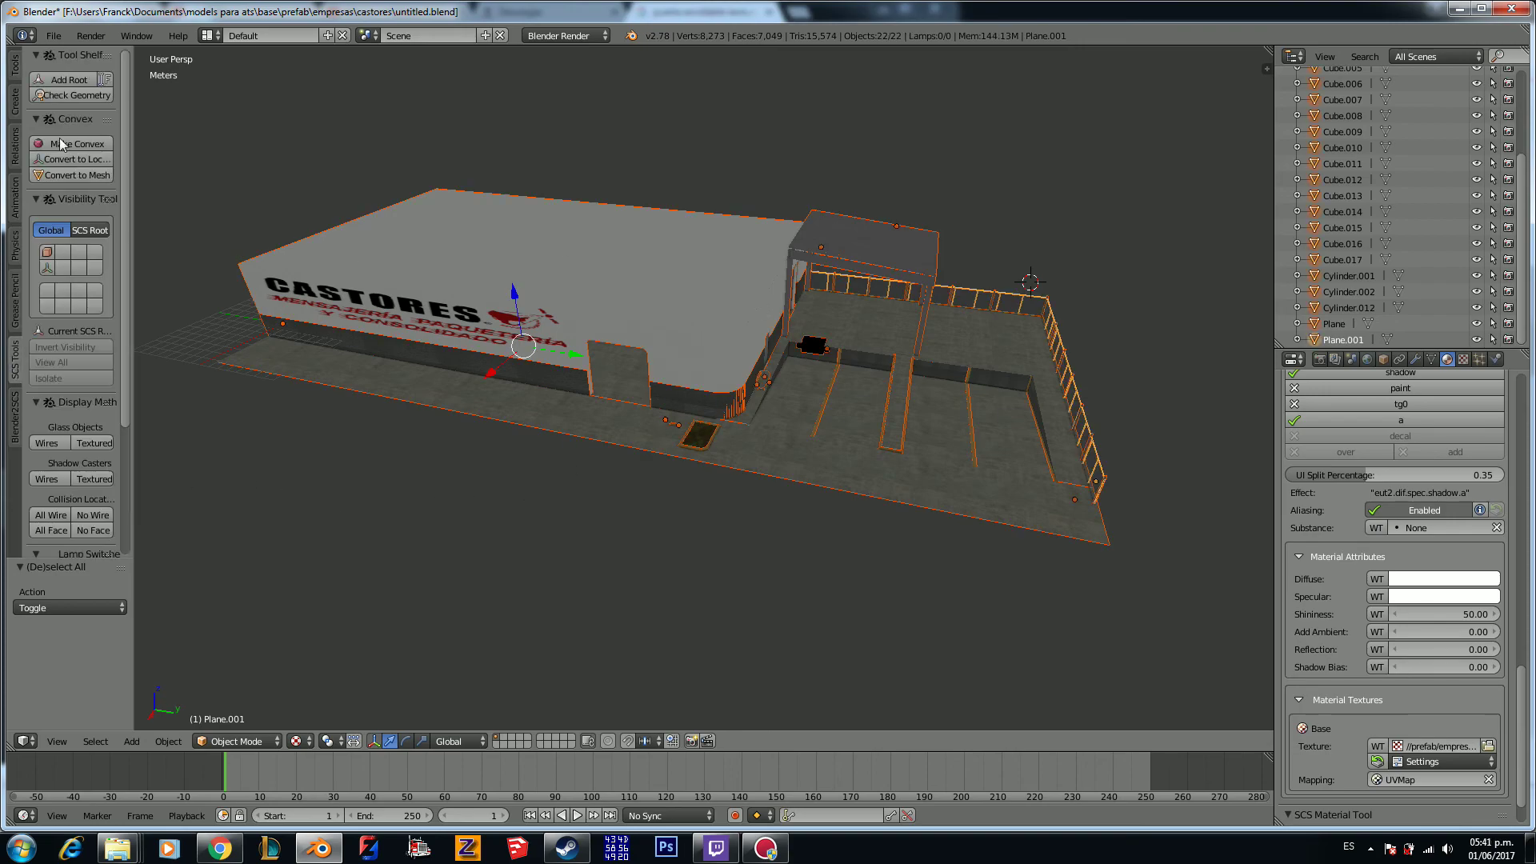
Step: Try adding an SCS root at the 3D cursor near the fence corner and undo it
left_click(61, 80)
middle_click_drag(1027, 402, 843, 375)
scroll(709, 331, "up", 5)
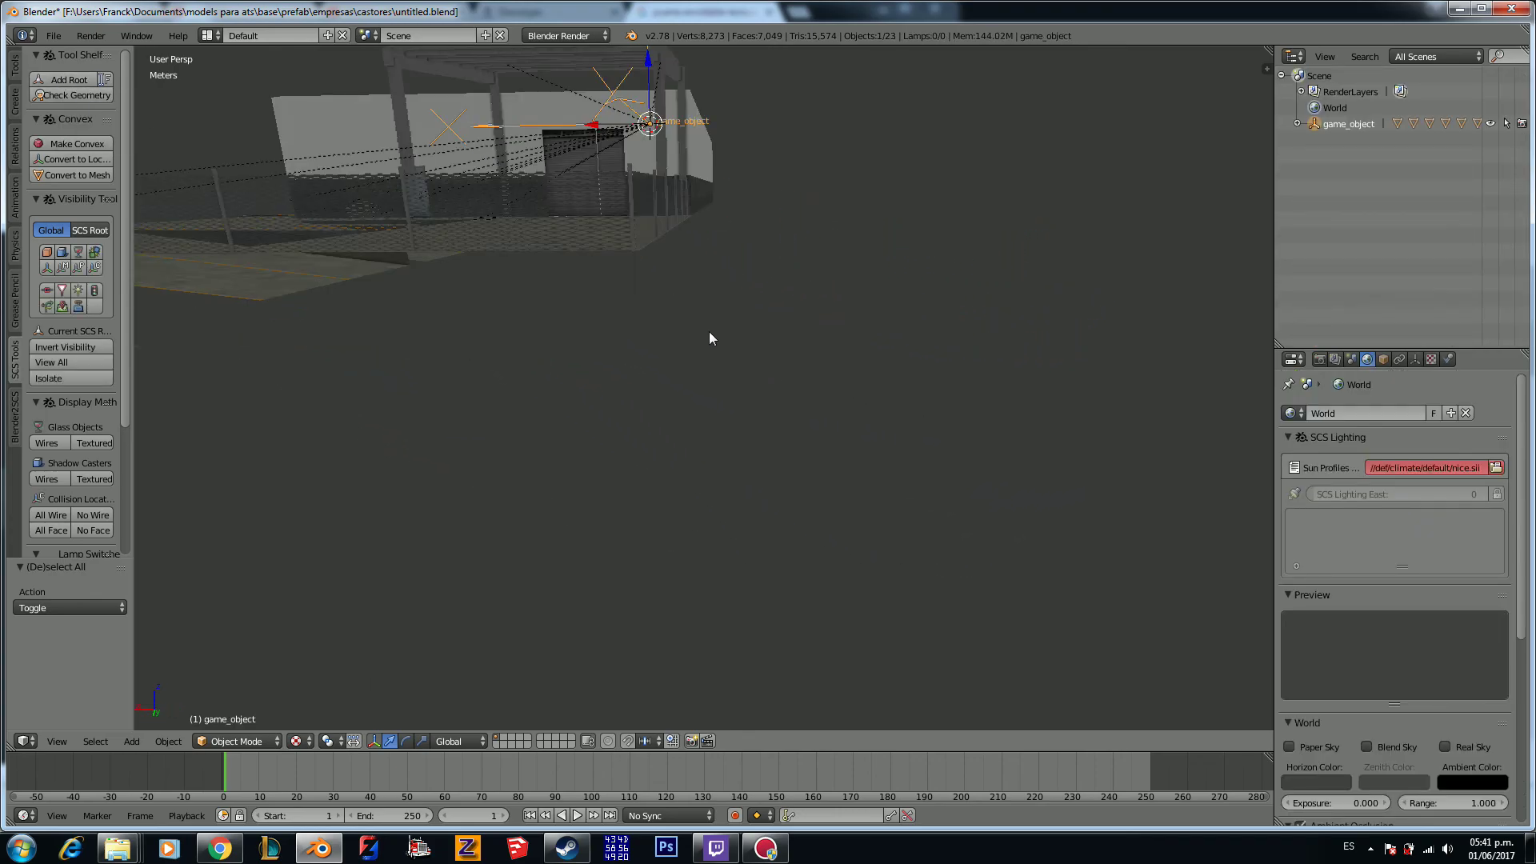
middle_click_drag(709, 331, 760, 367)
key("ctrl+z")
Step: Snap the 3D cursor to the origin of the ground object Cube.007
scroll(593, 390, "down", 4)
middle_click_drag(593, 391, 703, 392)
right_click(543, 421)
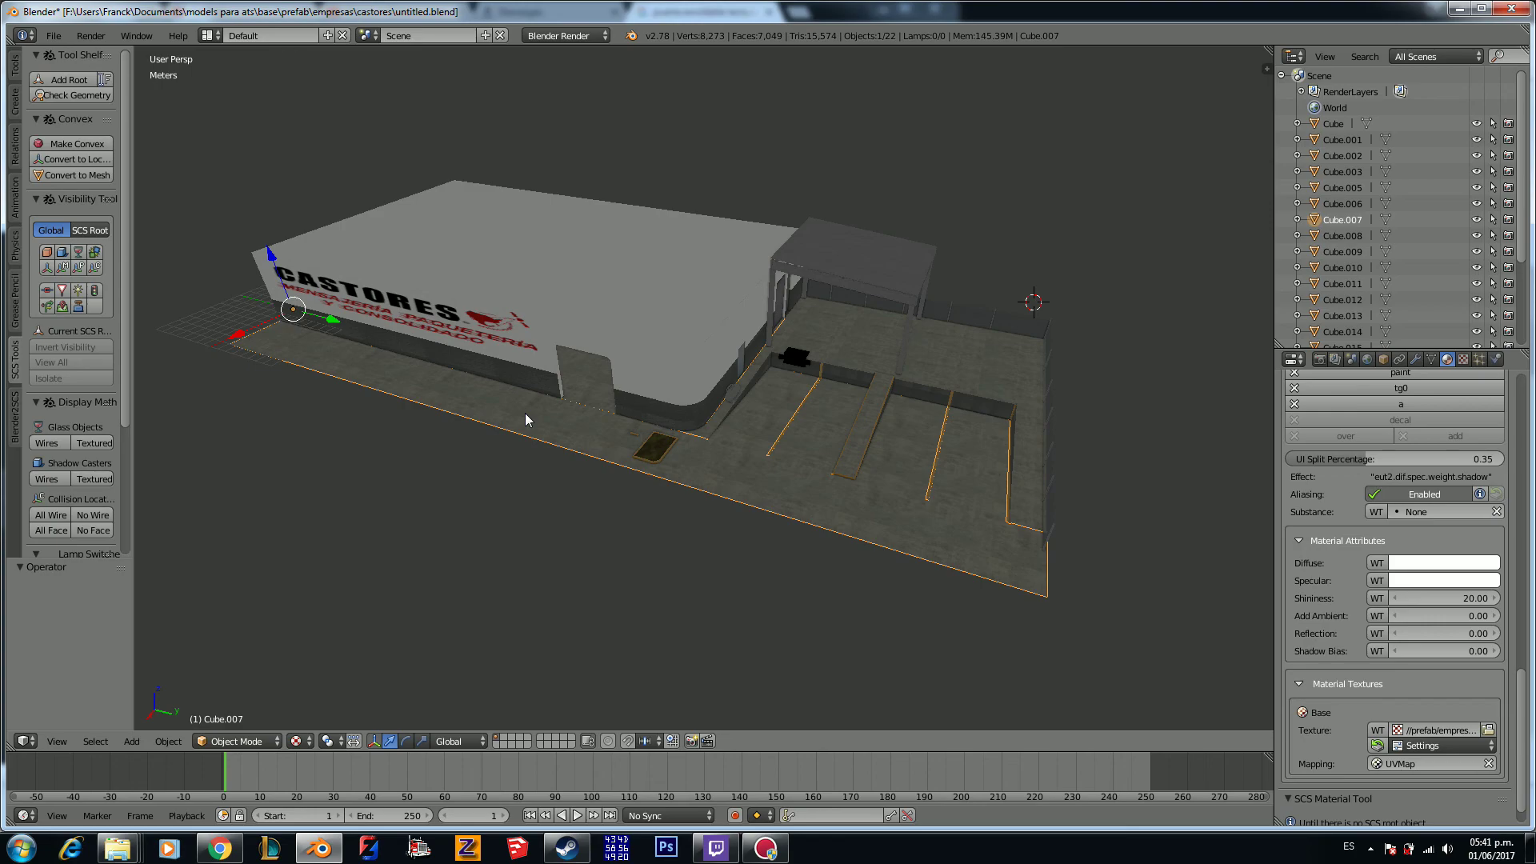
key("shift+s")
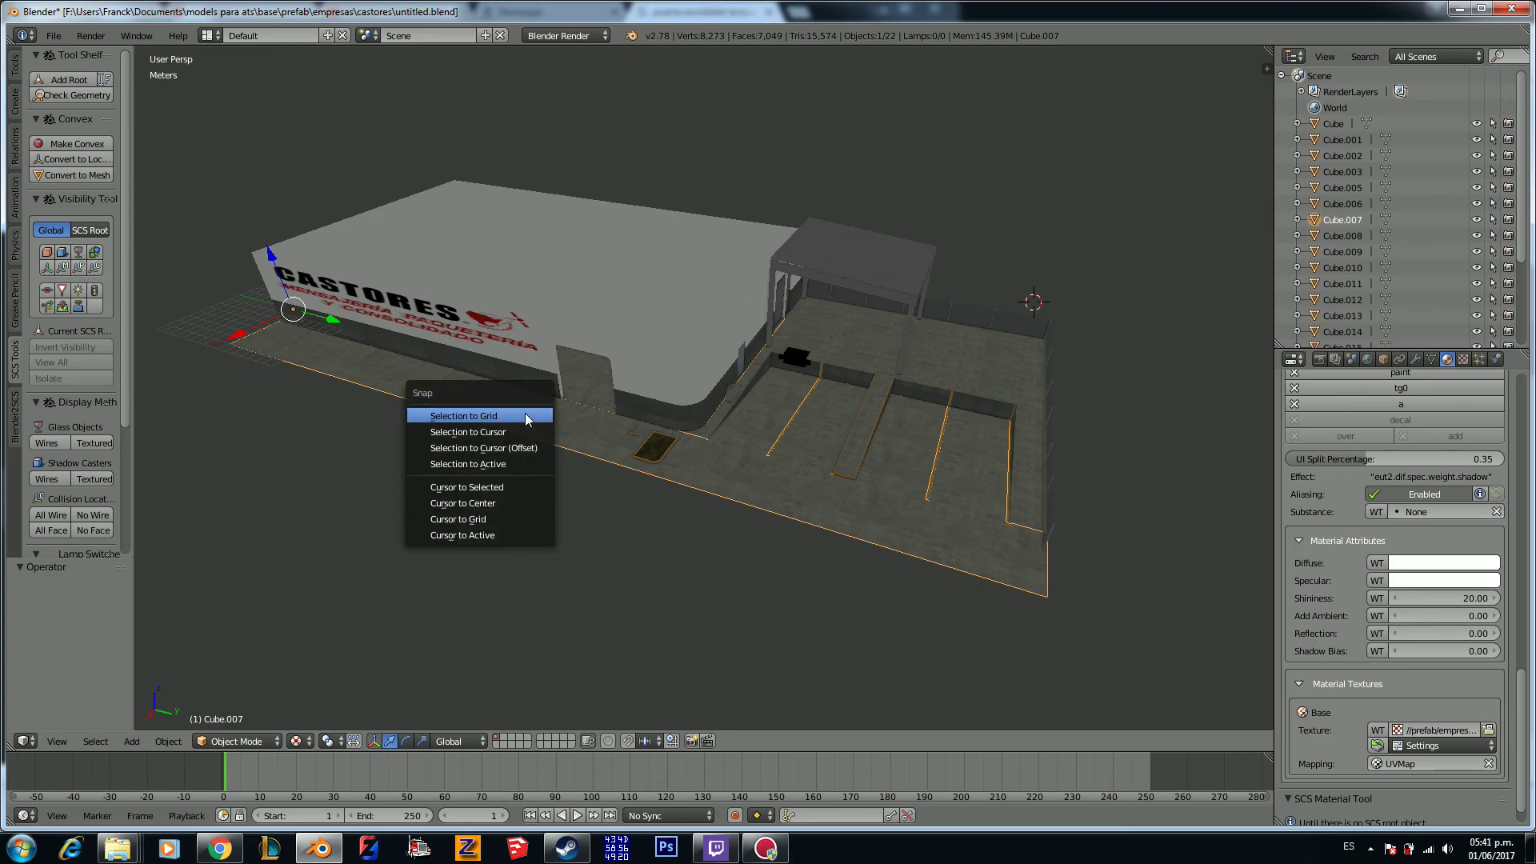
left_click(503, 486)
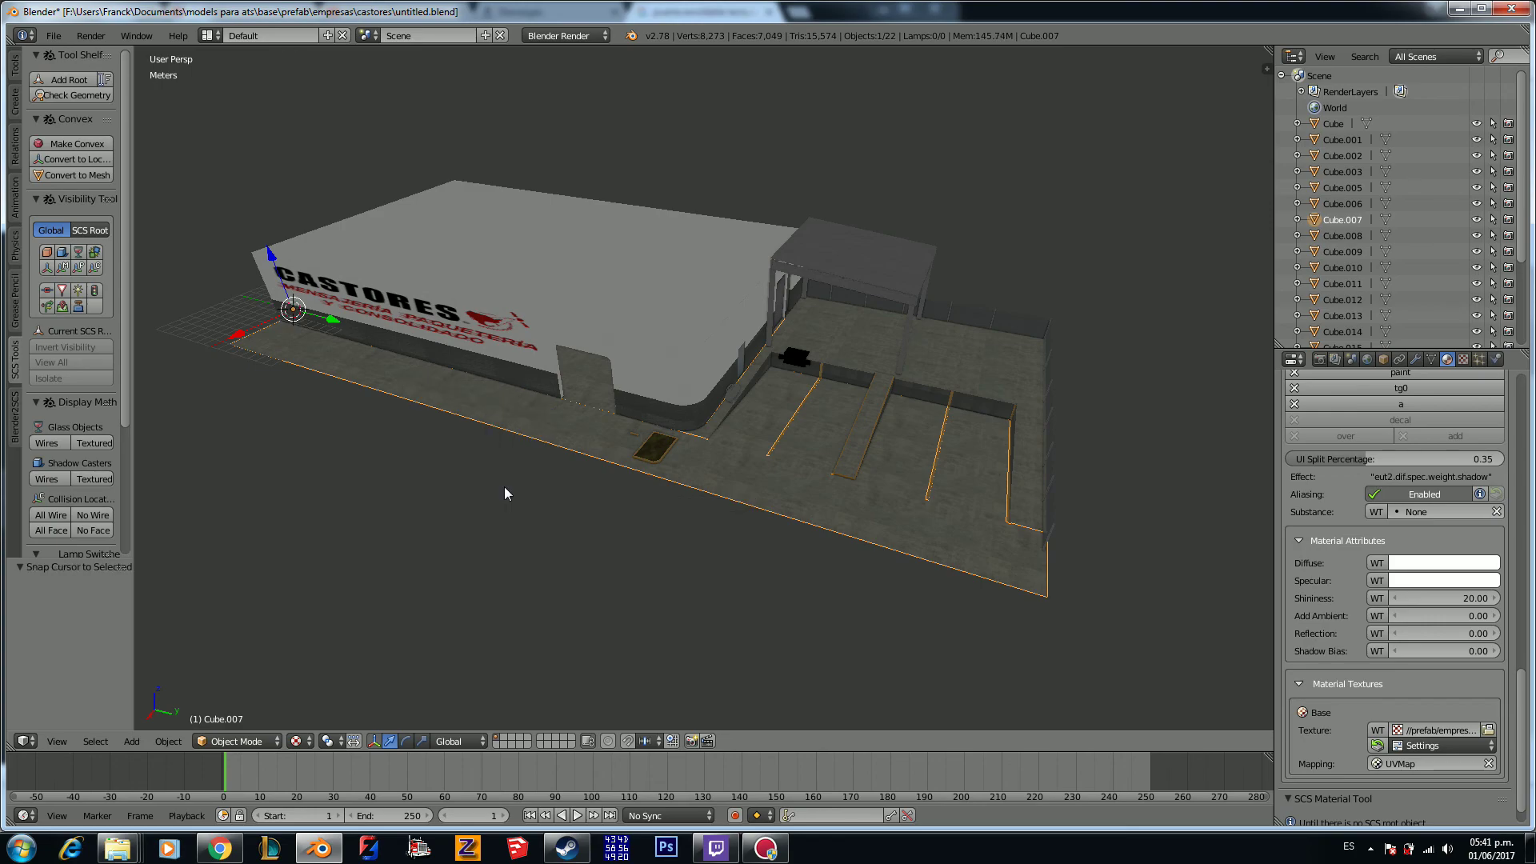
middle_click_drag(452, 446, 495, 420)
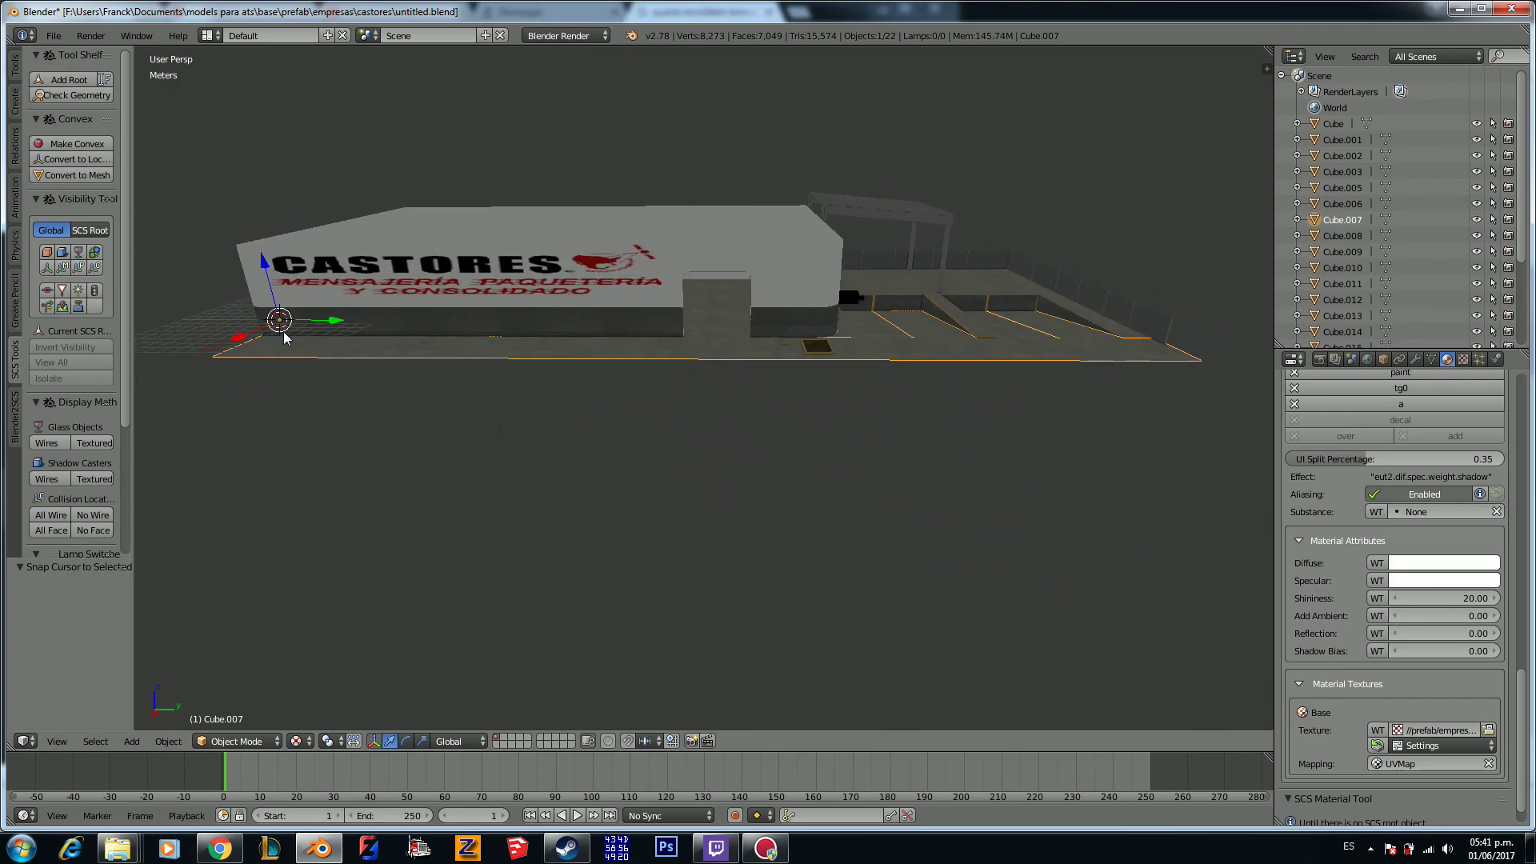
middle_click_drag(408, 394, 558, 435)
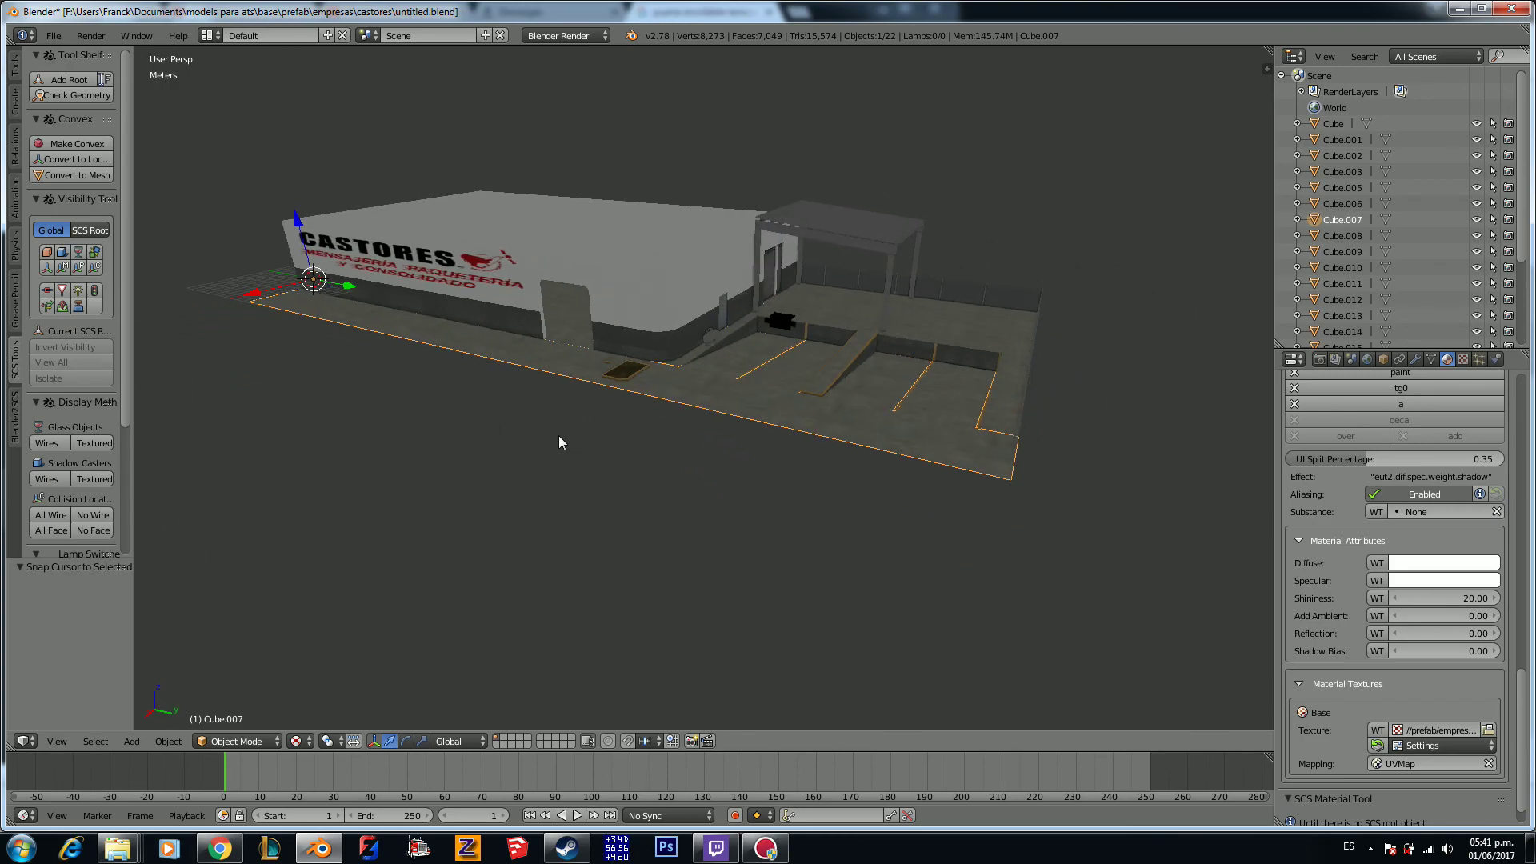
Step: Add an SCS root for all objects at the 3D cursor and rename it castores
key("a")
key("a")
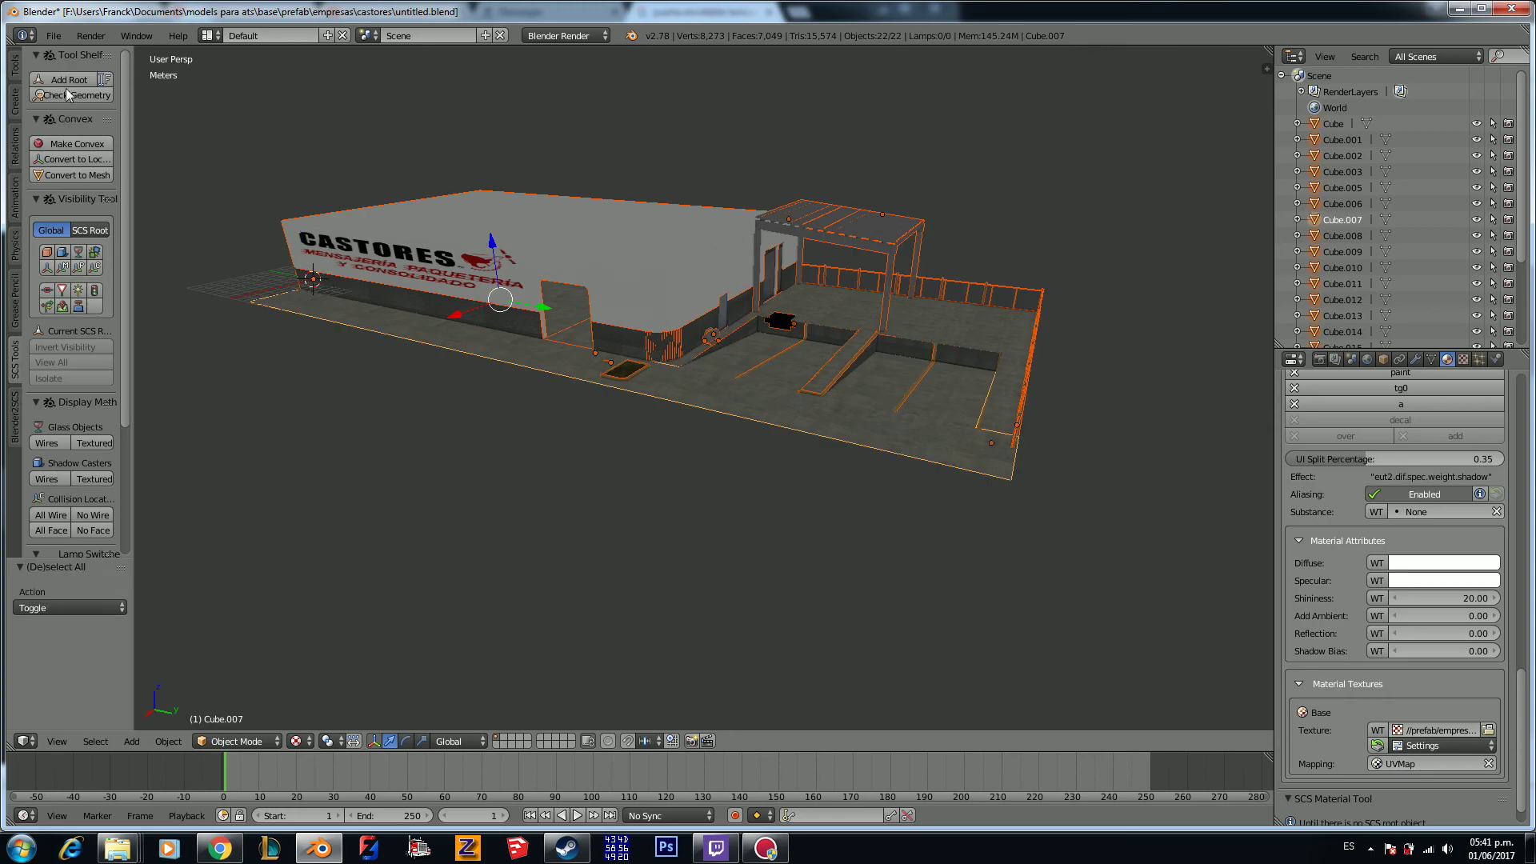
left_click(68, 80)
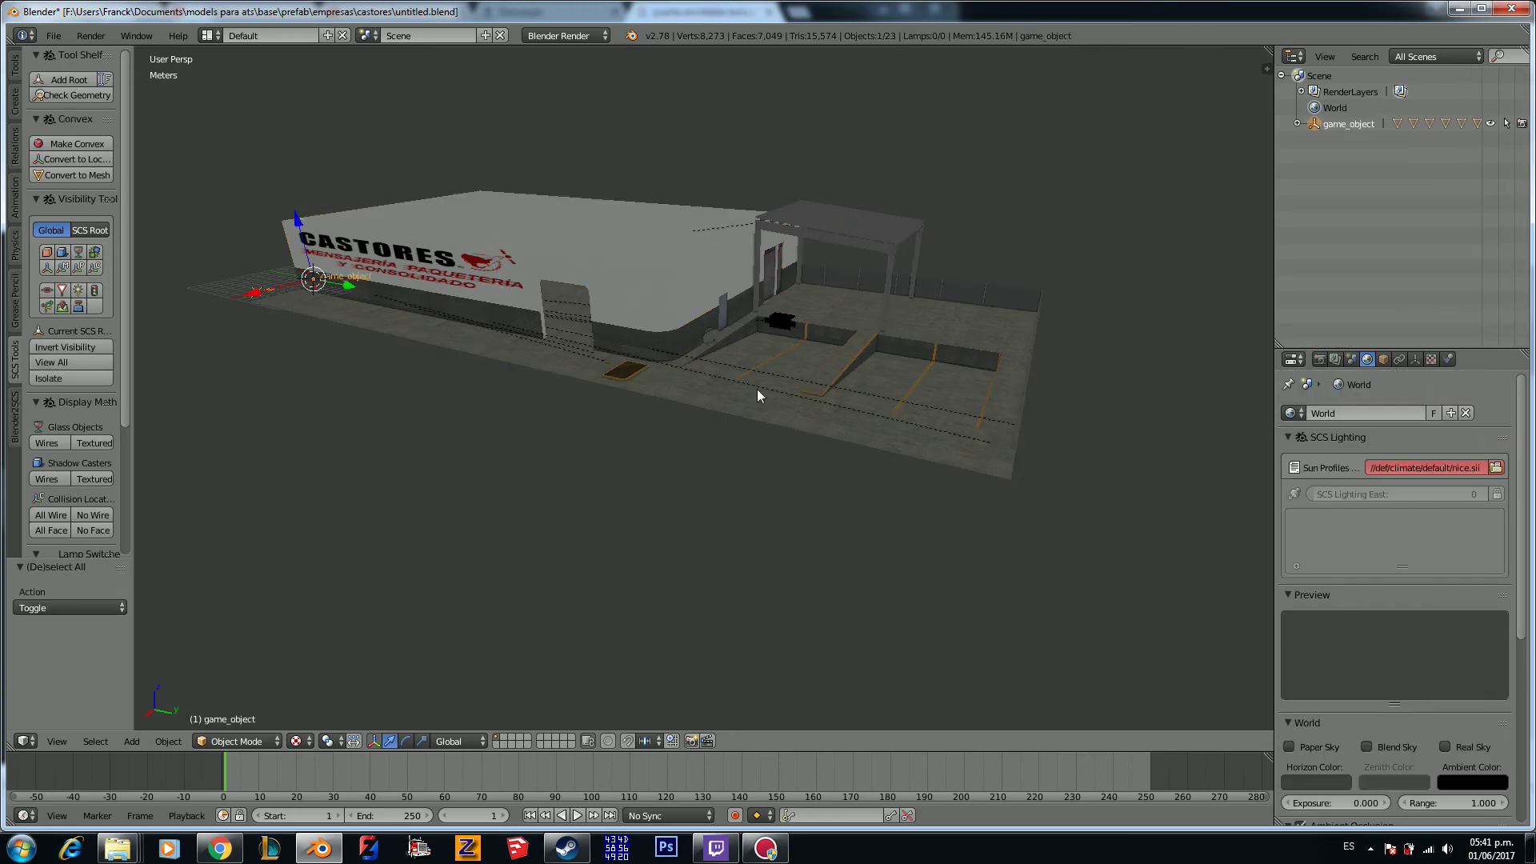
double_click(1359, 125)
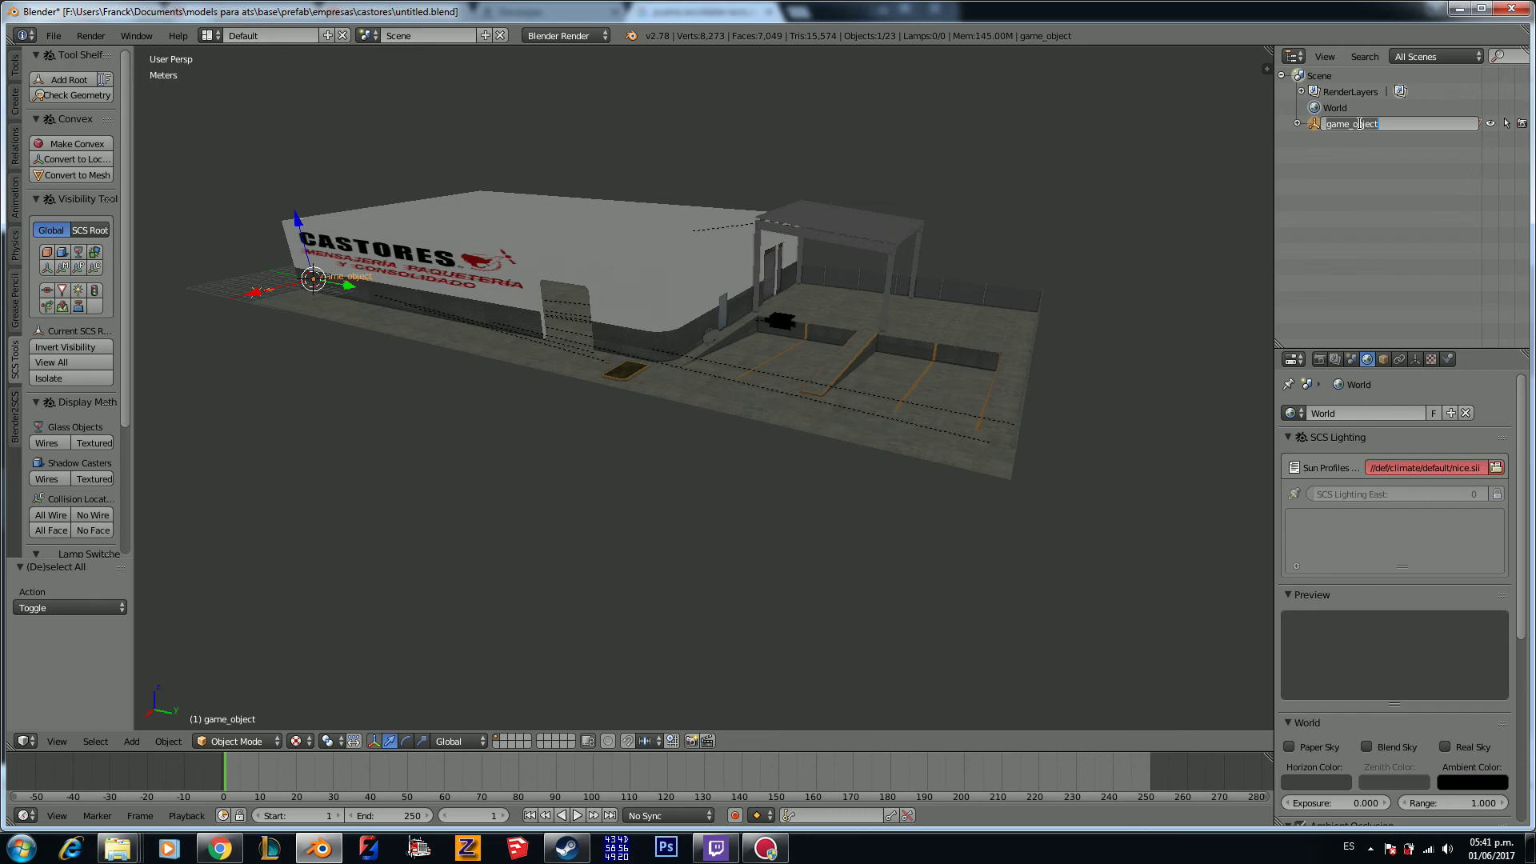
type("castores")
key("Return")
Step: Examine the whole castores prefab under its new SCS root from several angles and distances
scroll(1107, 315, "down", 2)
middle_click_drag(1107, 318, 1075, 326)
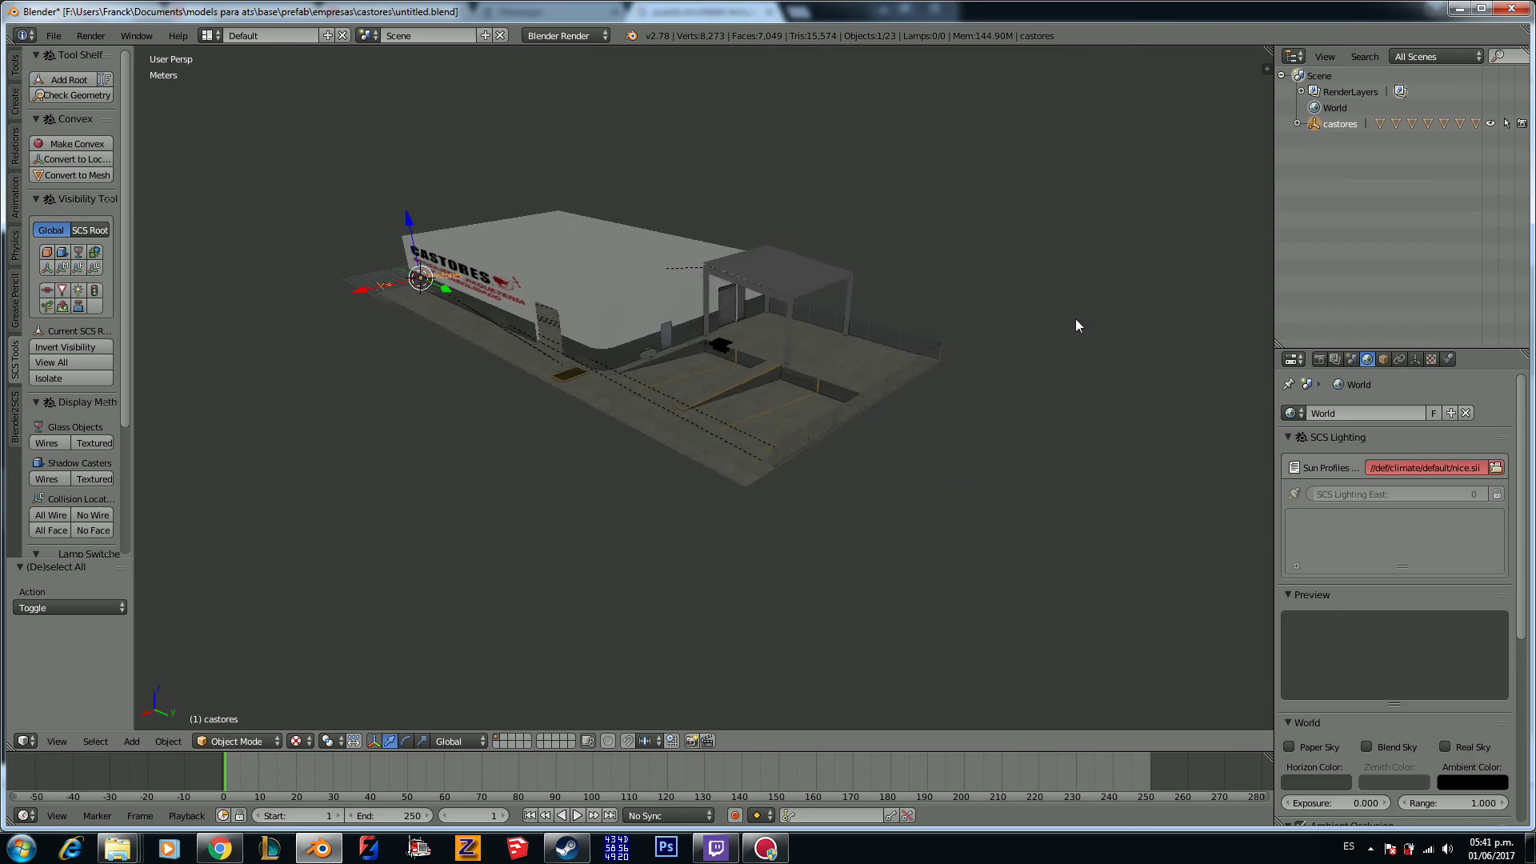
scroll(827, 392, "up", 5)
middle_click_drag(810, 389, 847, 409)
scroll(864, 435, "down", 2)
scroll(899, 388, "up", 3)
scroll(846, 410, "down", 3)
scroll(846, 410, "down", 2)
scroll(851, 366, "up", 2)
Step: Join the dark plate in front of the building entrance and its orange frame into one object
middle_click_drag(614, 380, 790, 443)
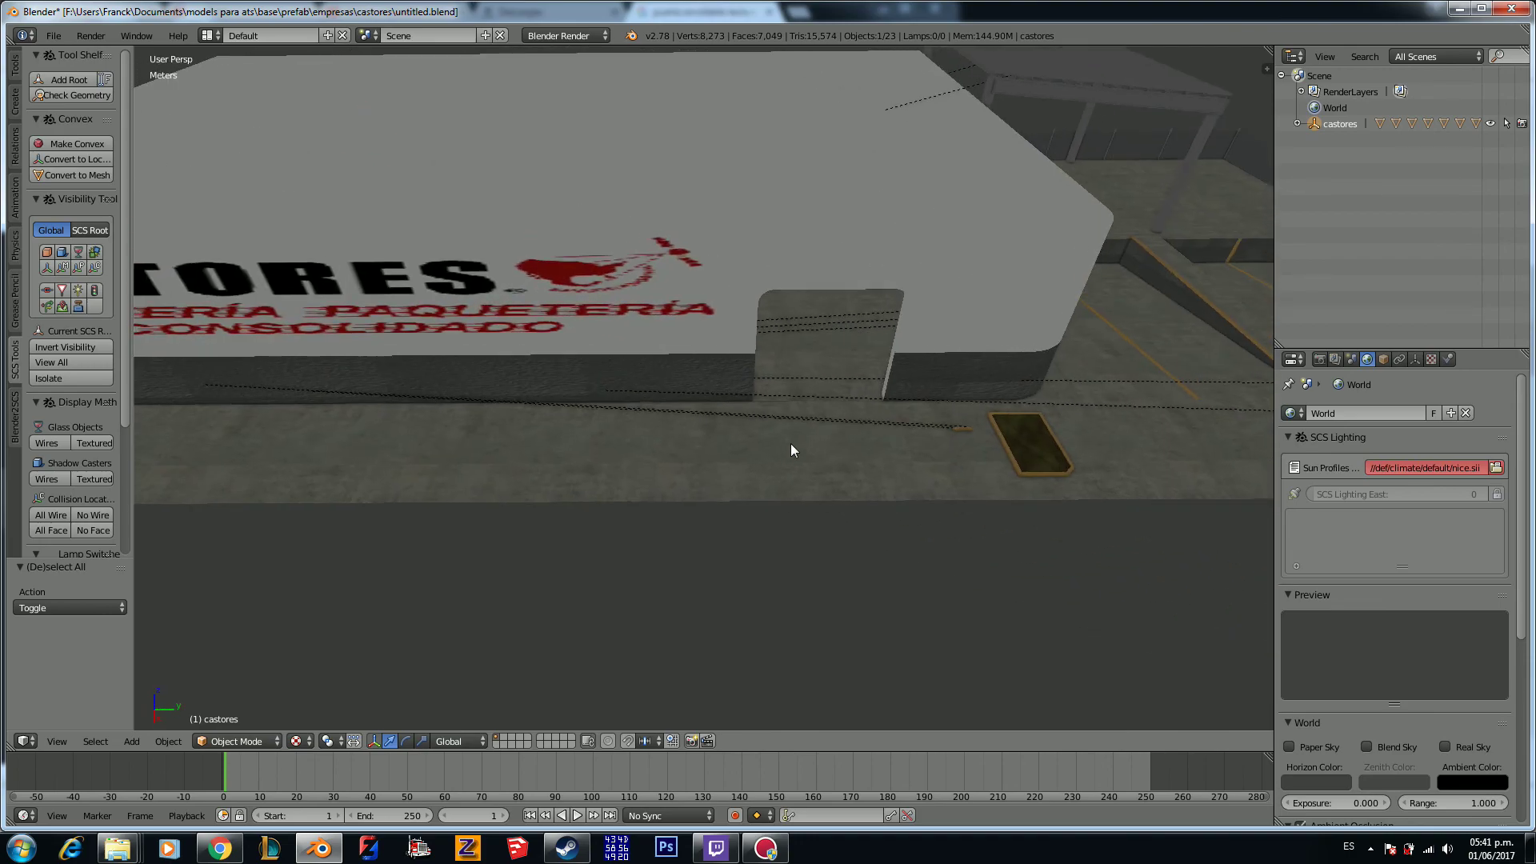
right_click(1024, 459)
middle_click_drag(1040, 472, 899, 428)
right_click(899, 439)
right_click(899, 457, "shift")
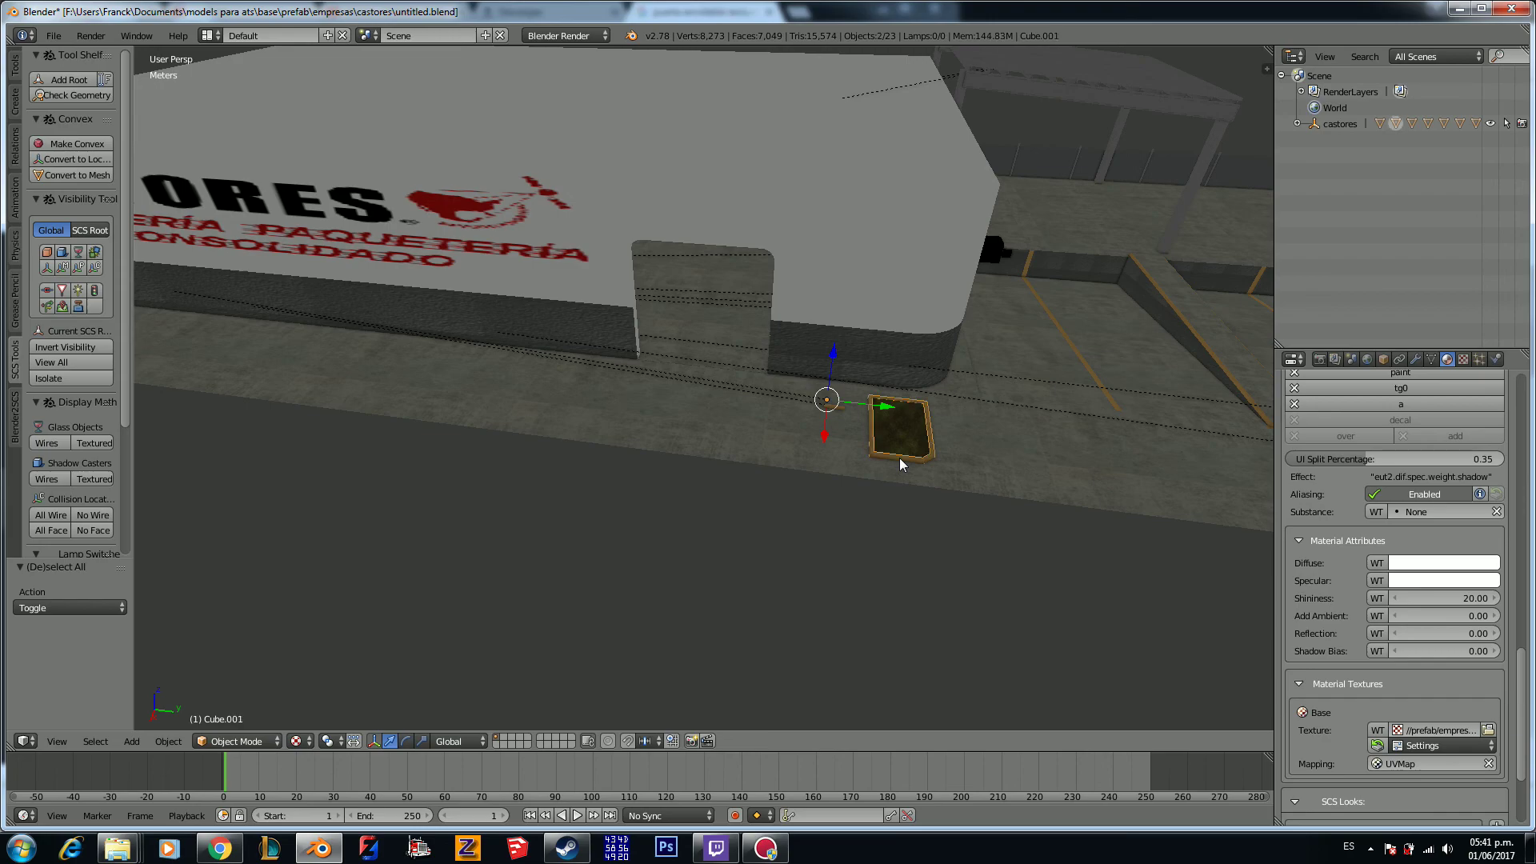
key("ctrl+j")
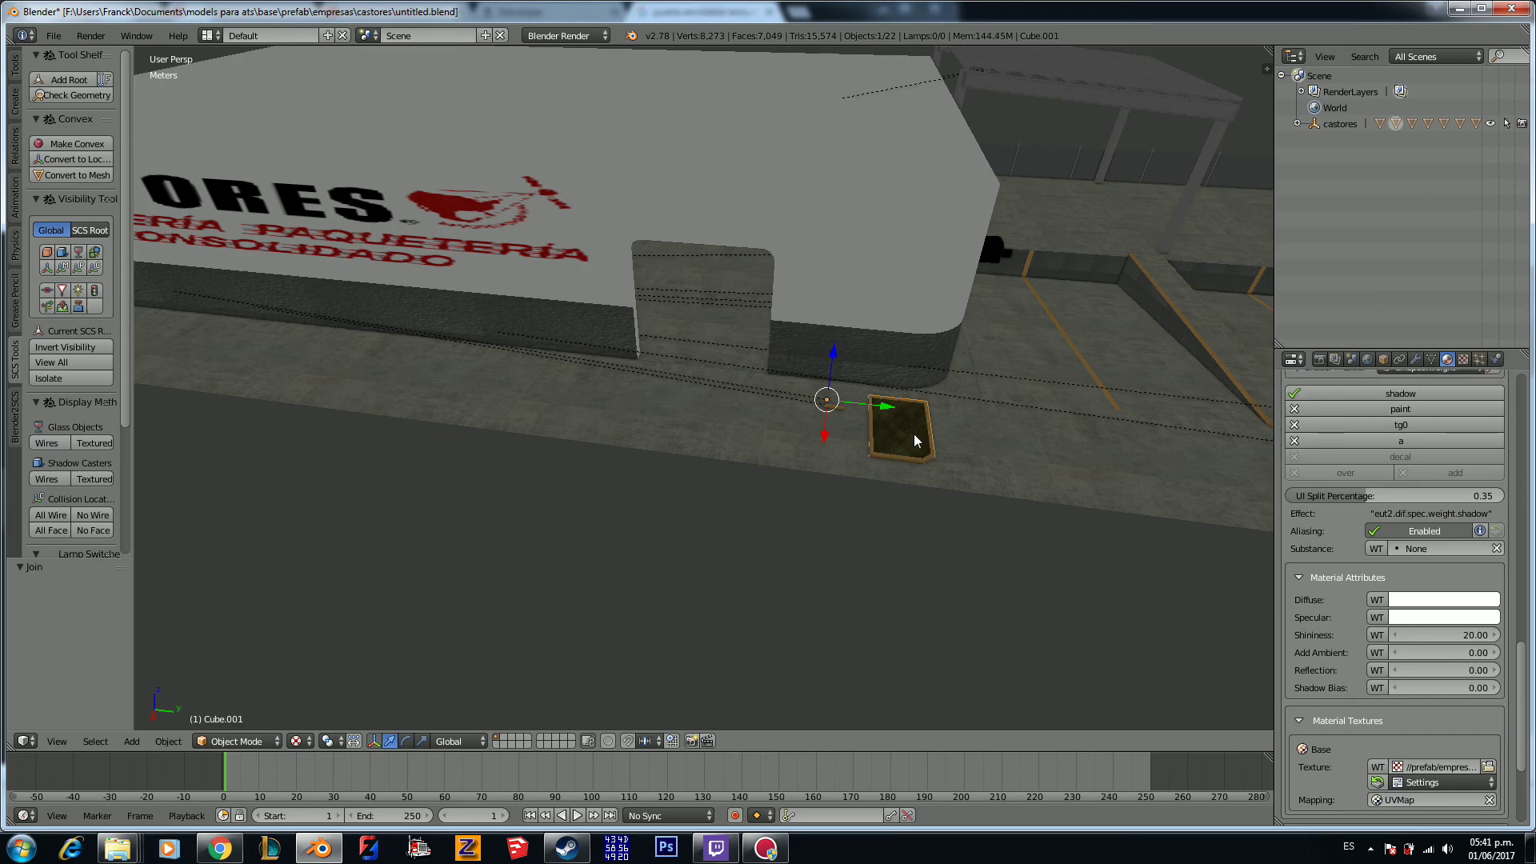
Step: Duplicate the framed plate near the building entrance and move the copy 12.951 m along negative Y
key("shift+d")
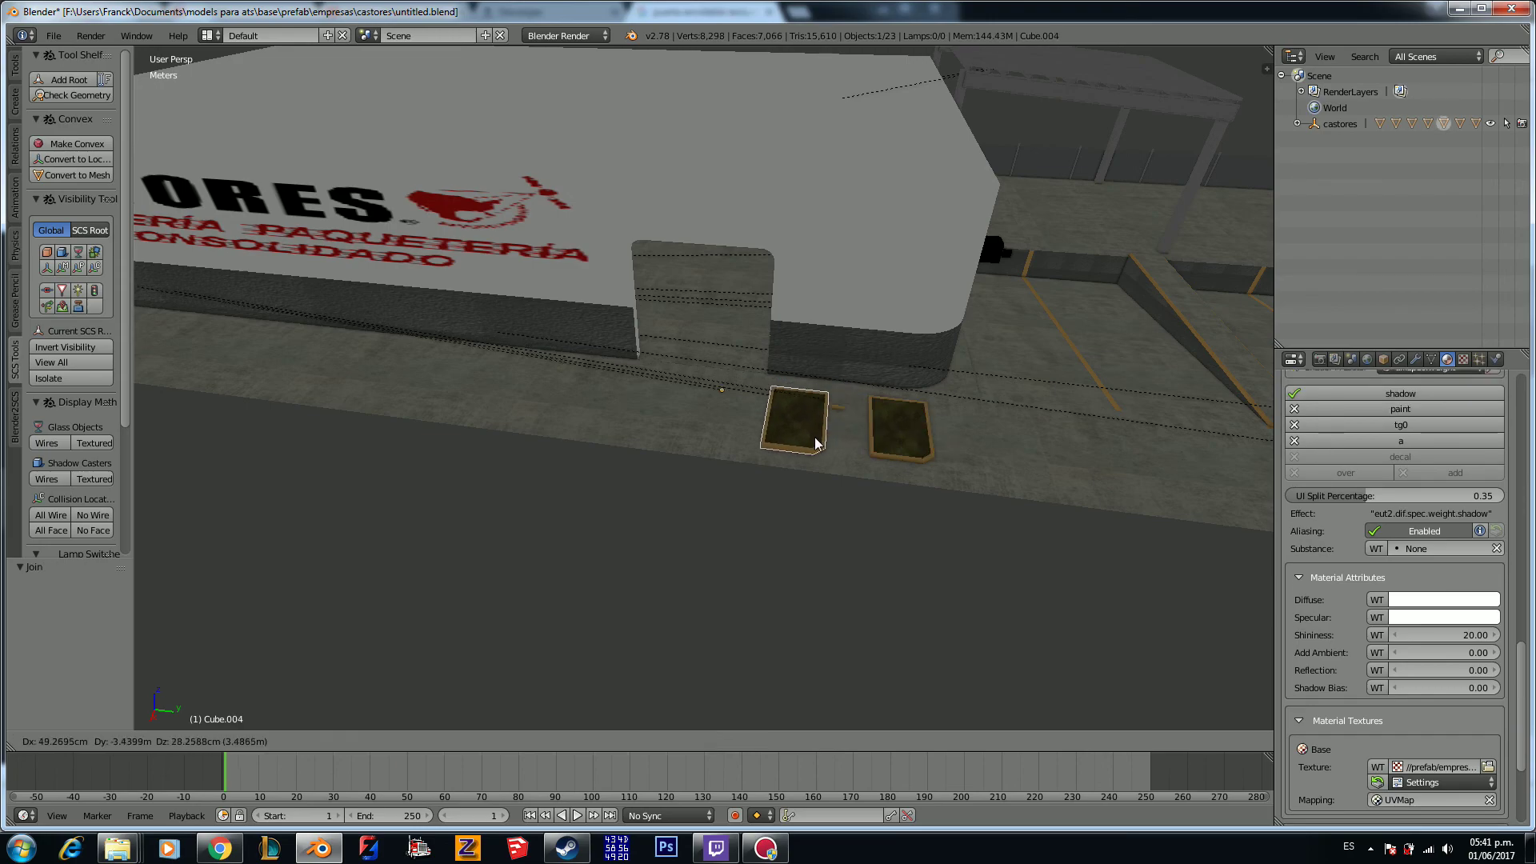
right_click(832, 454)
left_click_drag(880, 406, 839, 409)
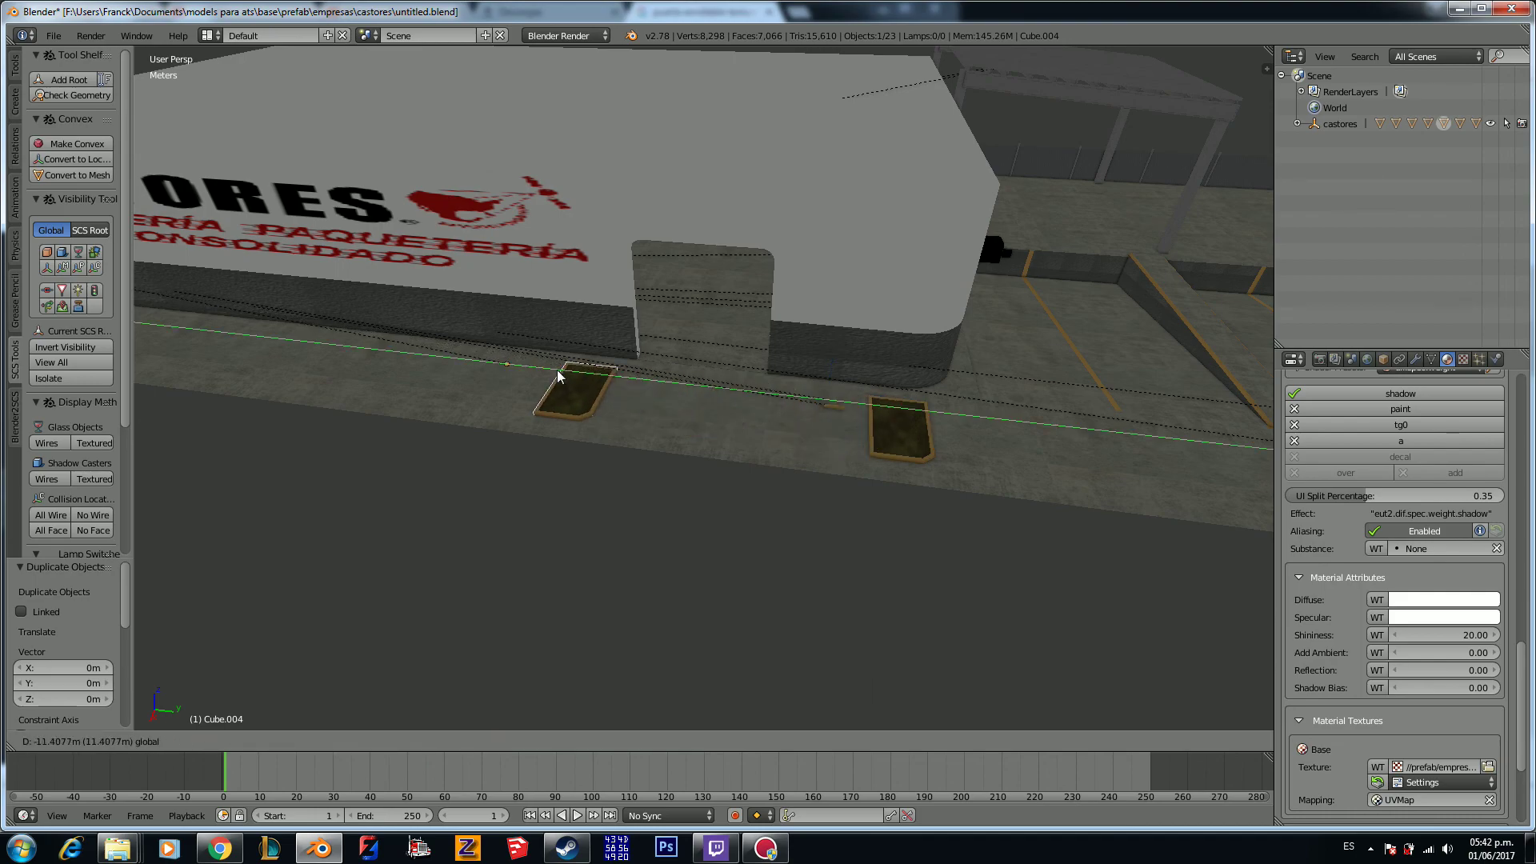
left_click(533, 407)
scroll(533, 406, "down", 6)
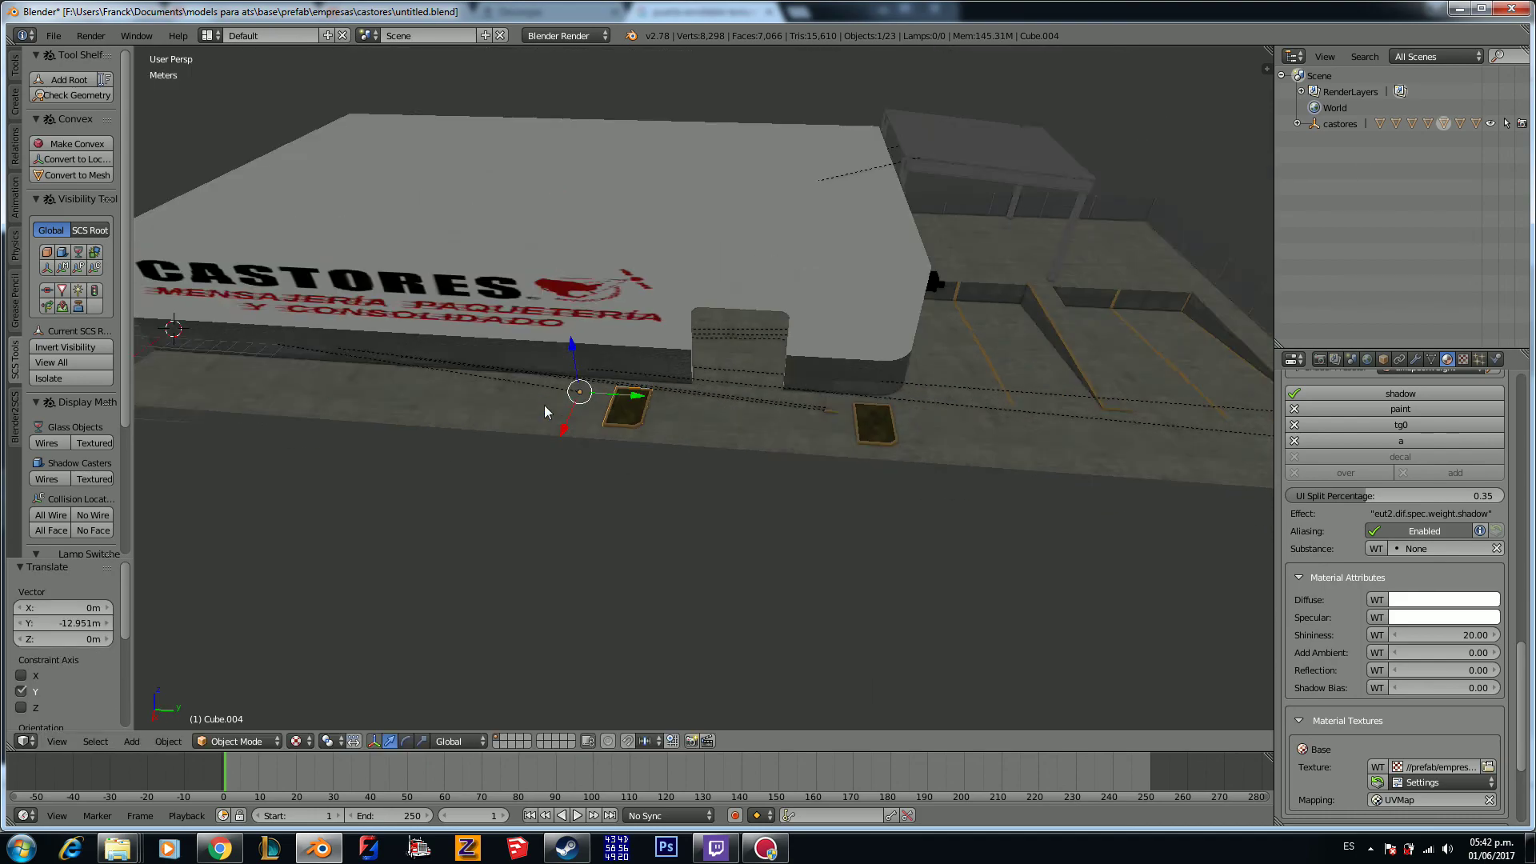
Step: Duplicate the second framed plate and move the copy along negative Y to continue the row on the sidewalk
key("shift+d")
right_click(566, 425)
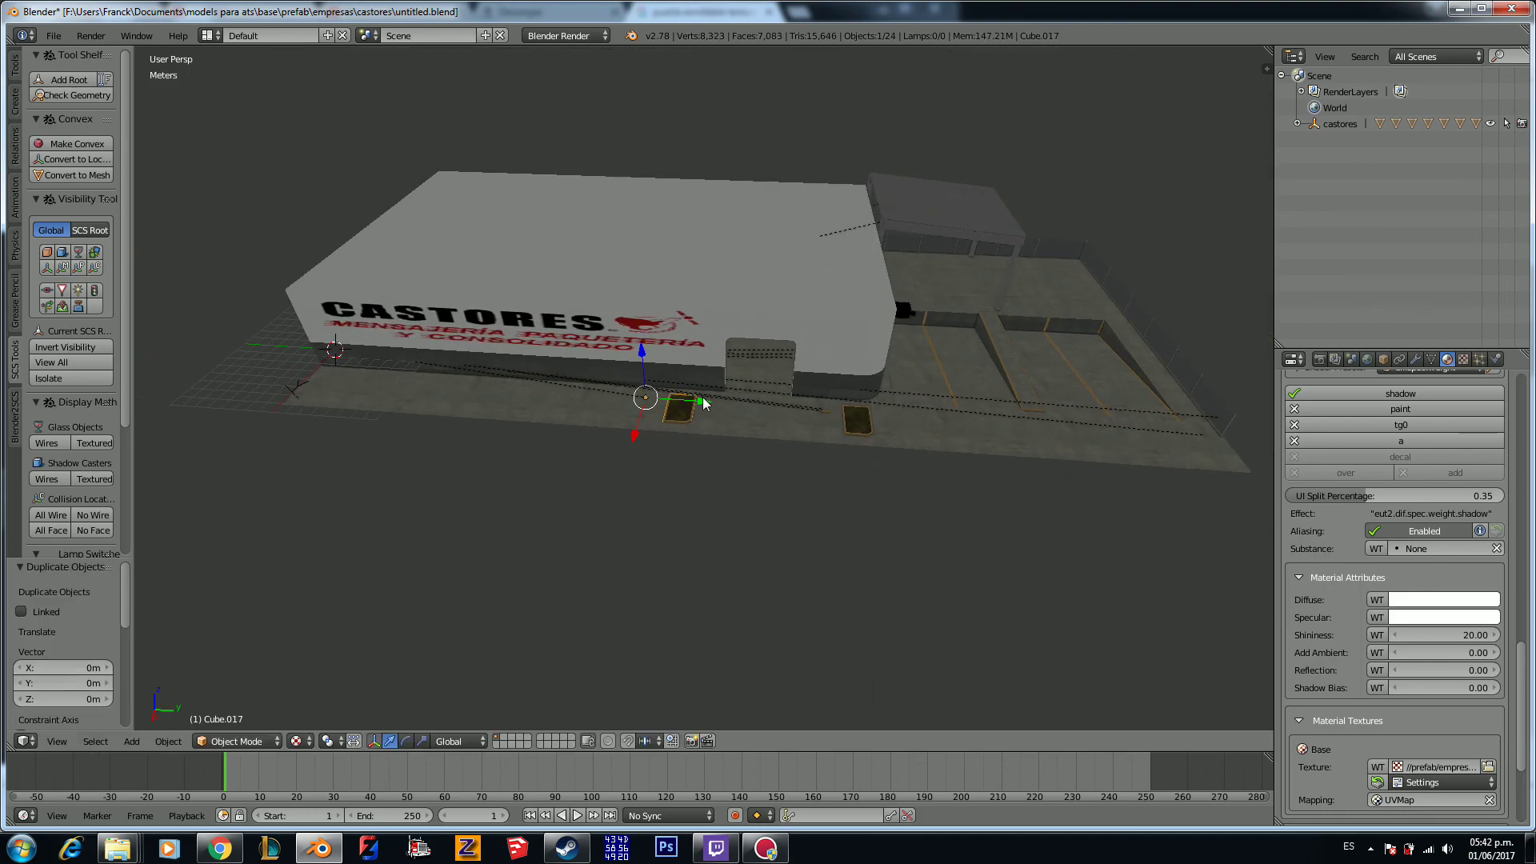
key("g")
key("y")
left_click(571, 400)
middle_click_drag(488, 409, 659, 417, "shift")
Step: Duplicate the third framed plate and move the copy 7.891 m along negative Y
key("shift+d")
right_click(624, 448)
key("g")
key("y")
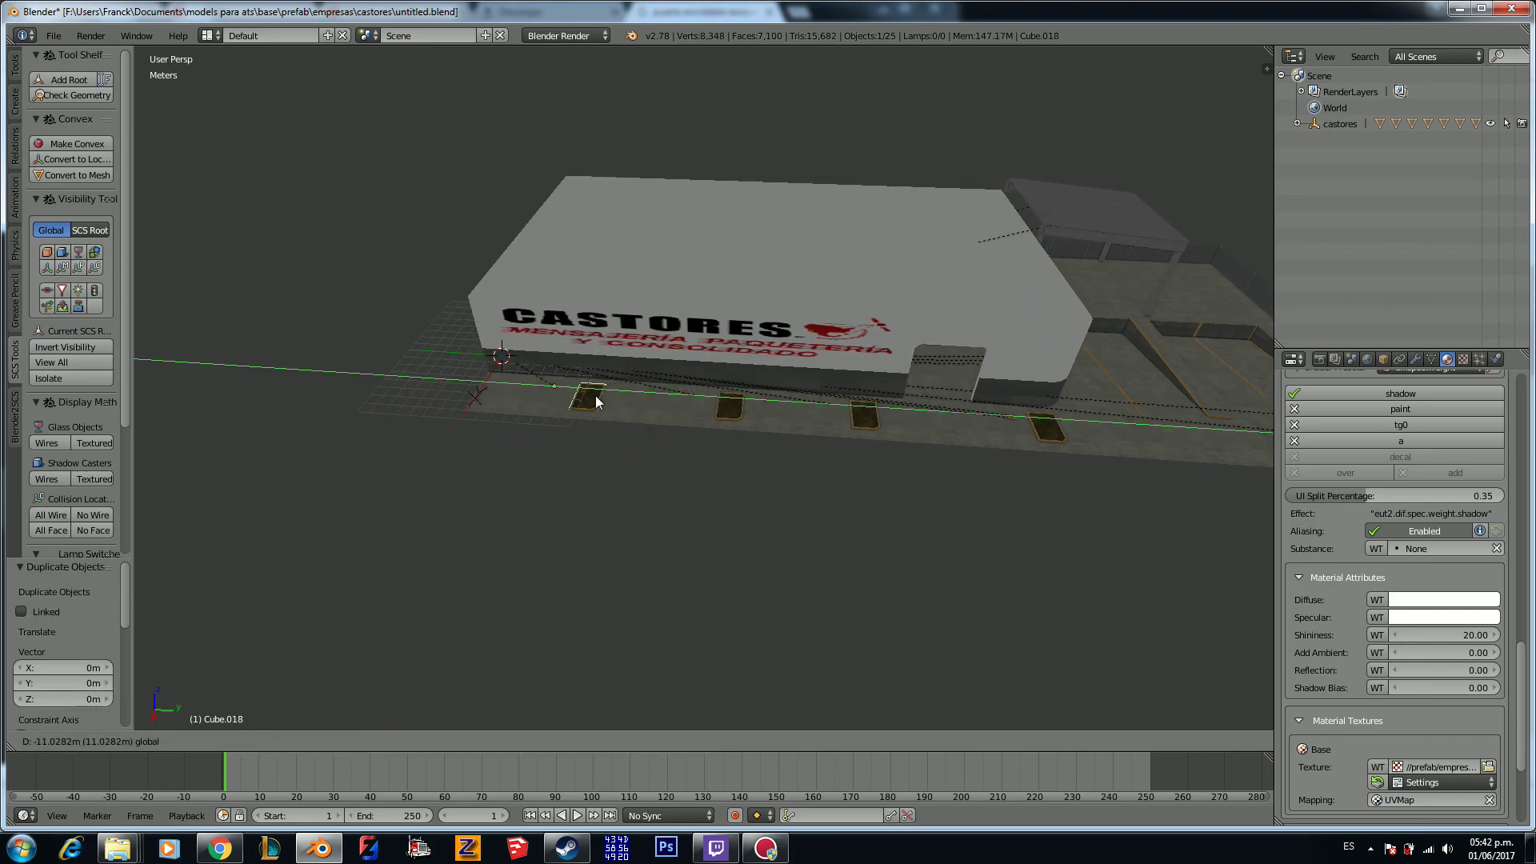
left_click(635, 401)
Step: Duplicate the fourth framed plate and move the copy 8.238 m along negative Y to end the row
key("shift+d")
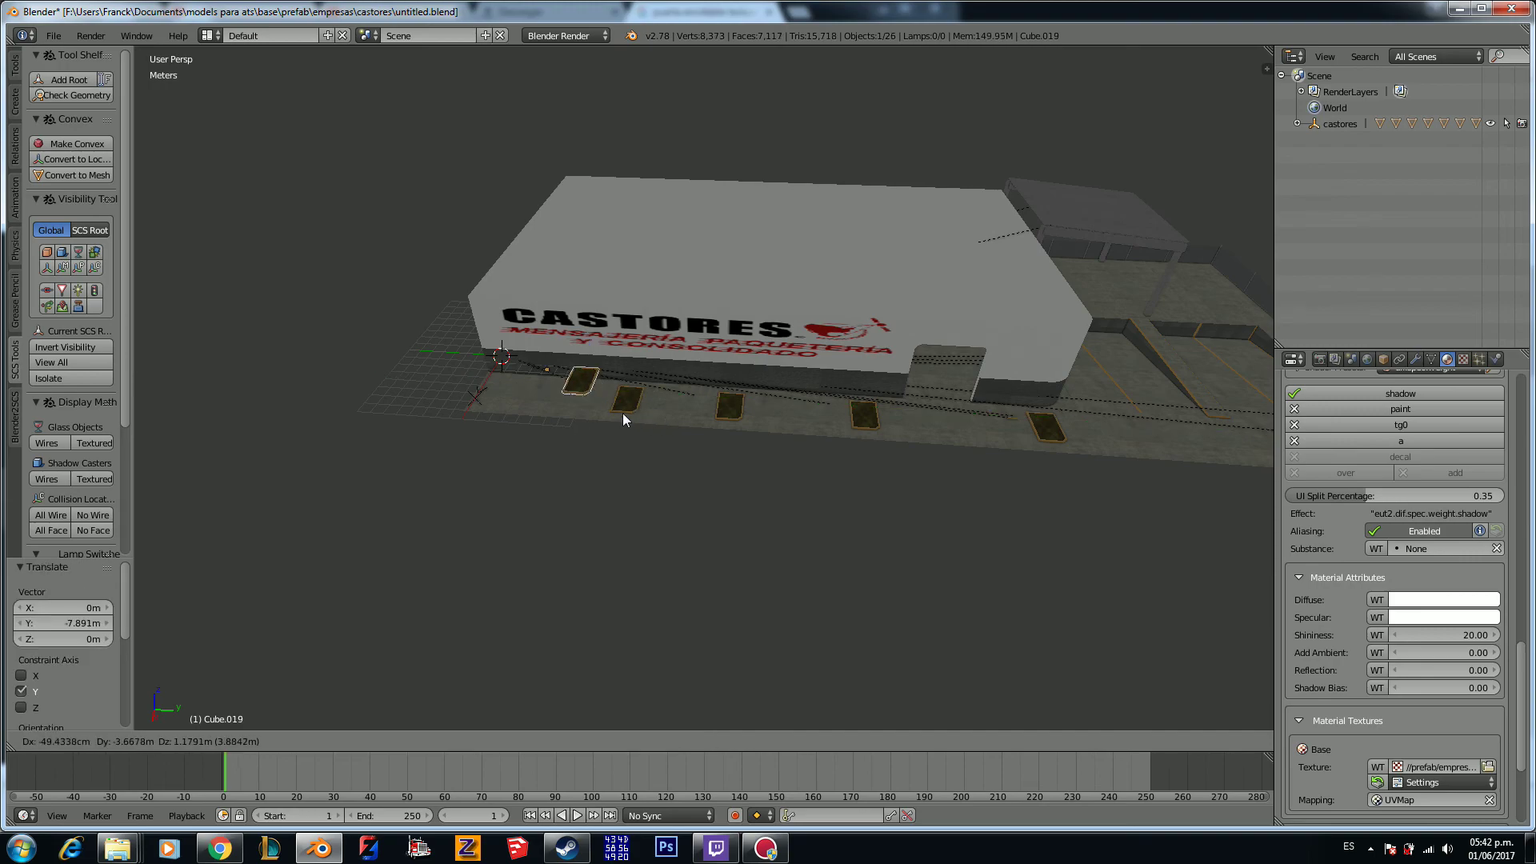
right_click(648, 420)
key("g")
key("y")
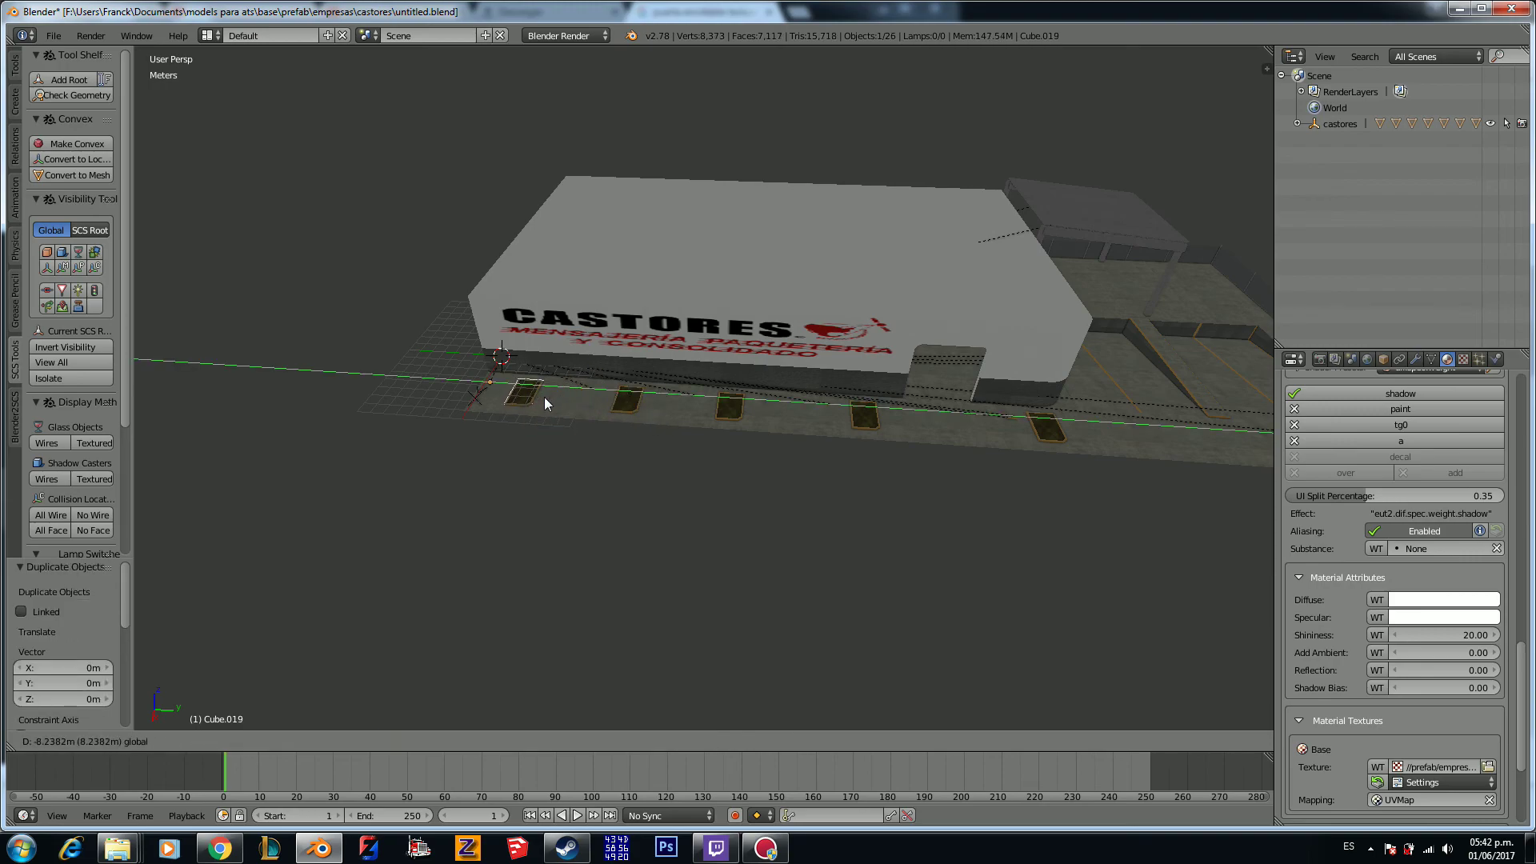
left_click(544, 397)
scroll(1013, 498, "up", 2)
Step: Duplicate the small orange block beside the first framed plate and move the copy 1.55 m along negative Y
middle_click_drag(1013, 498, 929, 484, "shift")
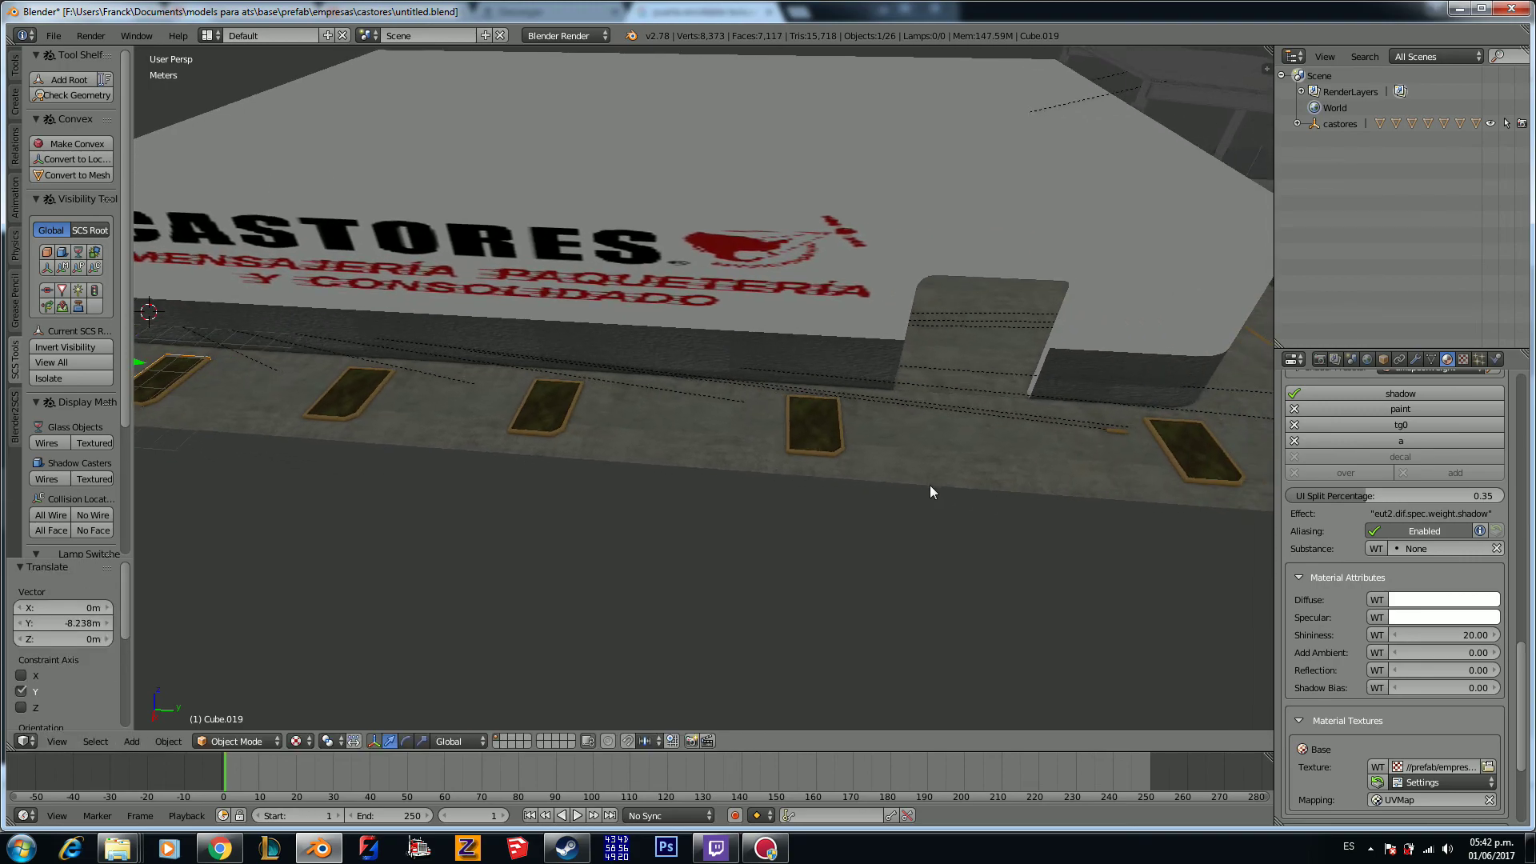
right_click(1120, 429)
middle_click_drag(1119, 429, 934, 415)
scroll(1070, 499, "up", 1)
left_click_drag(910, 396, 939, 397)
key("shift+d")
left_click(870, 439)
key("shift+d")
key("y")
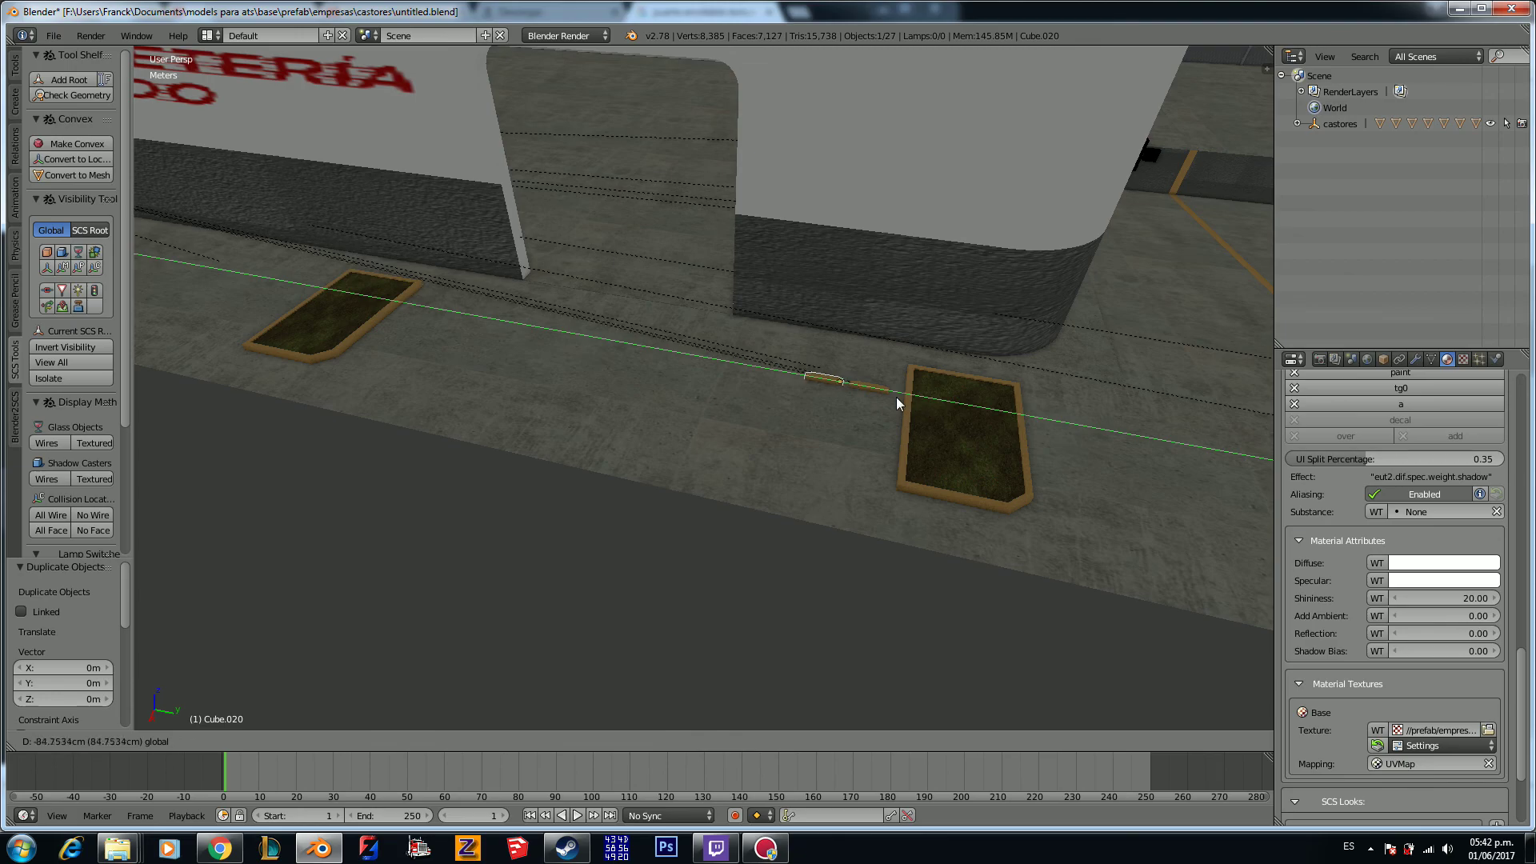
left_click_drag(874, 395, 866, 394)
Step: Select both small orange blocks, duplicate the pair twice and place the copies along negative Y in the next gaps between the plates
right_click(870, 388, "shift")
middle_click_drag(728, 429, 976, 473, "shift")
key("shift+d")
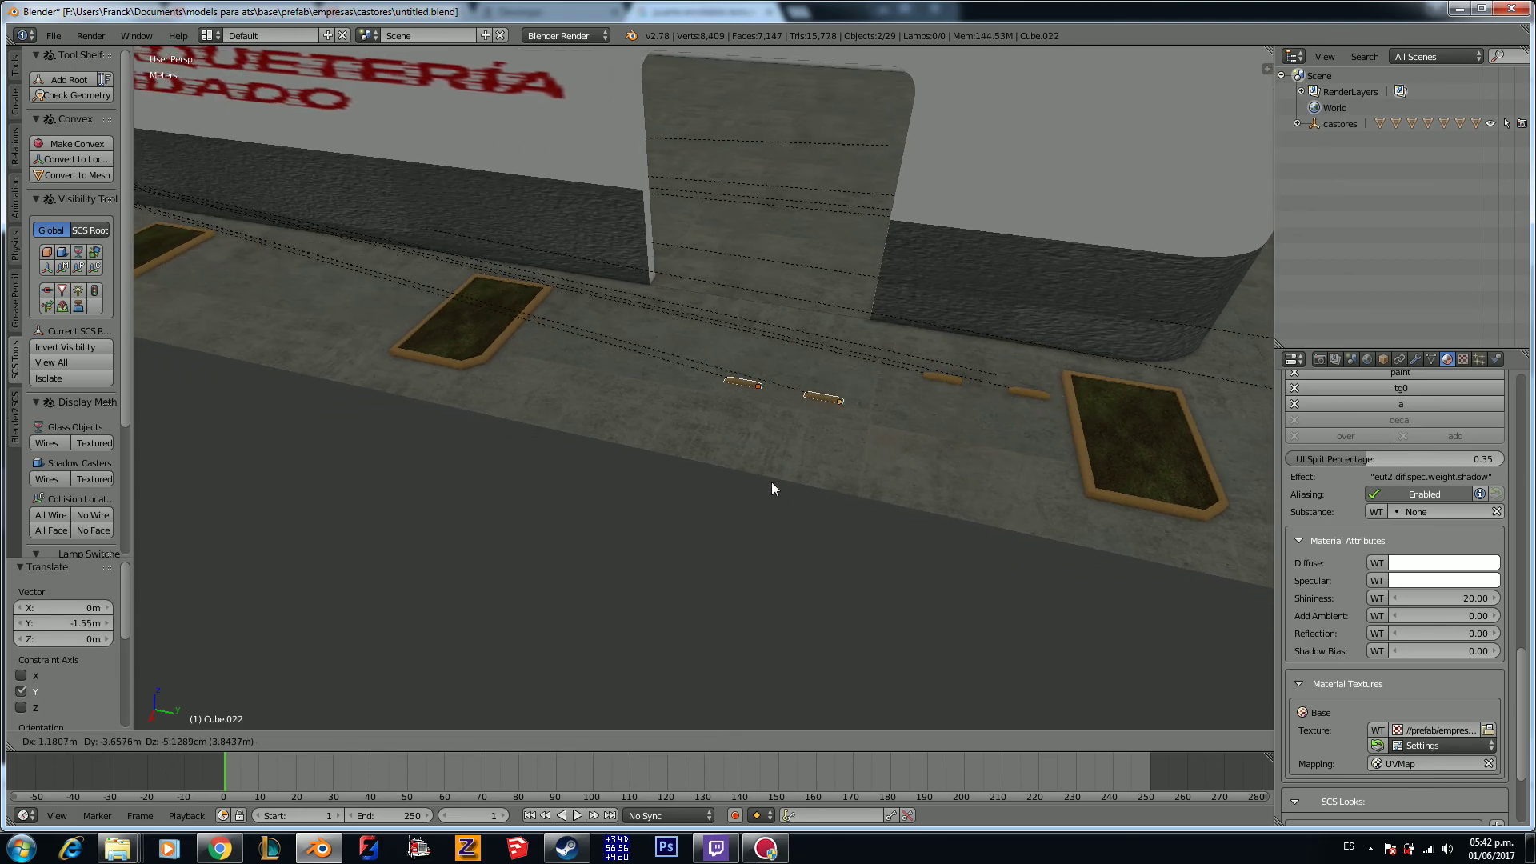
key("Escape")
left_click_drag(1064, 404, 456, 317)
middle_click_drag(456, 317, 800, 432)
key("shift+d")
key("Escape")
left_click_drag(1051, 441, 867, 413)
middle_click_drag(773, 461, 915, 516)
Step: Duplicate the pair of orange blocks two more times along negative Y for the remaining plates on the sidewalk
key("shift+d")
key("Escape")
left_click_drag(1118, 469, 798, 459)
middle_click_drag(798, 459, 992, 522)
key("shift+d")
key("Escape")
left_click_drag(923, 421, 636, 416)
middle_click_drag(755, 469, 894, 487)
Step: Duplicate the black object on the loading dock wall and move the copy along Y into the second bay
right_click(926, 432)
key("shift+d")
right_click(975, 441)
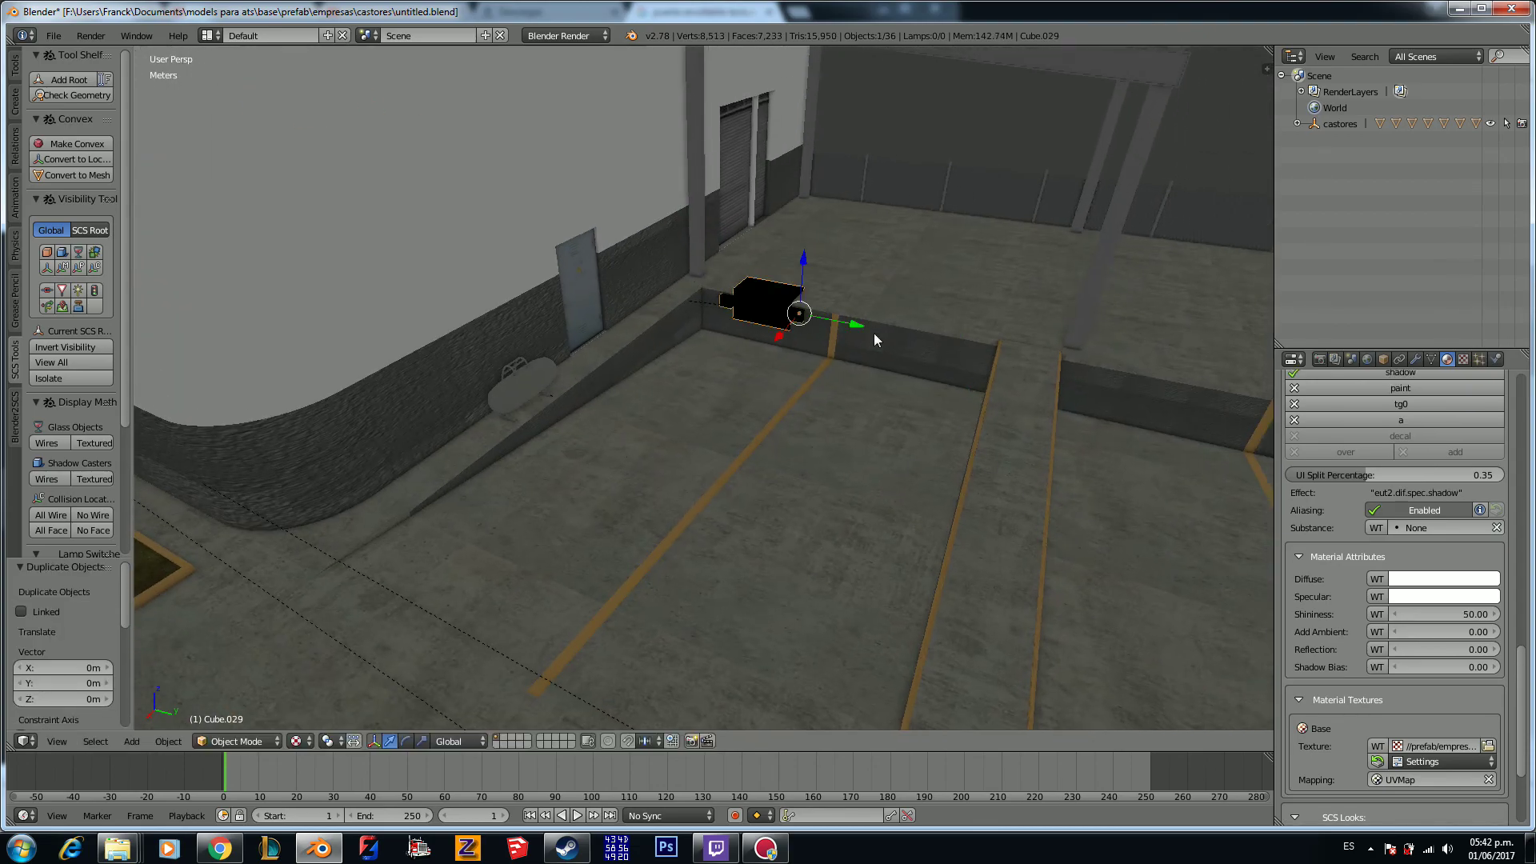
key("g")
key("y")
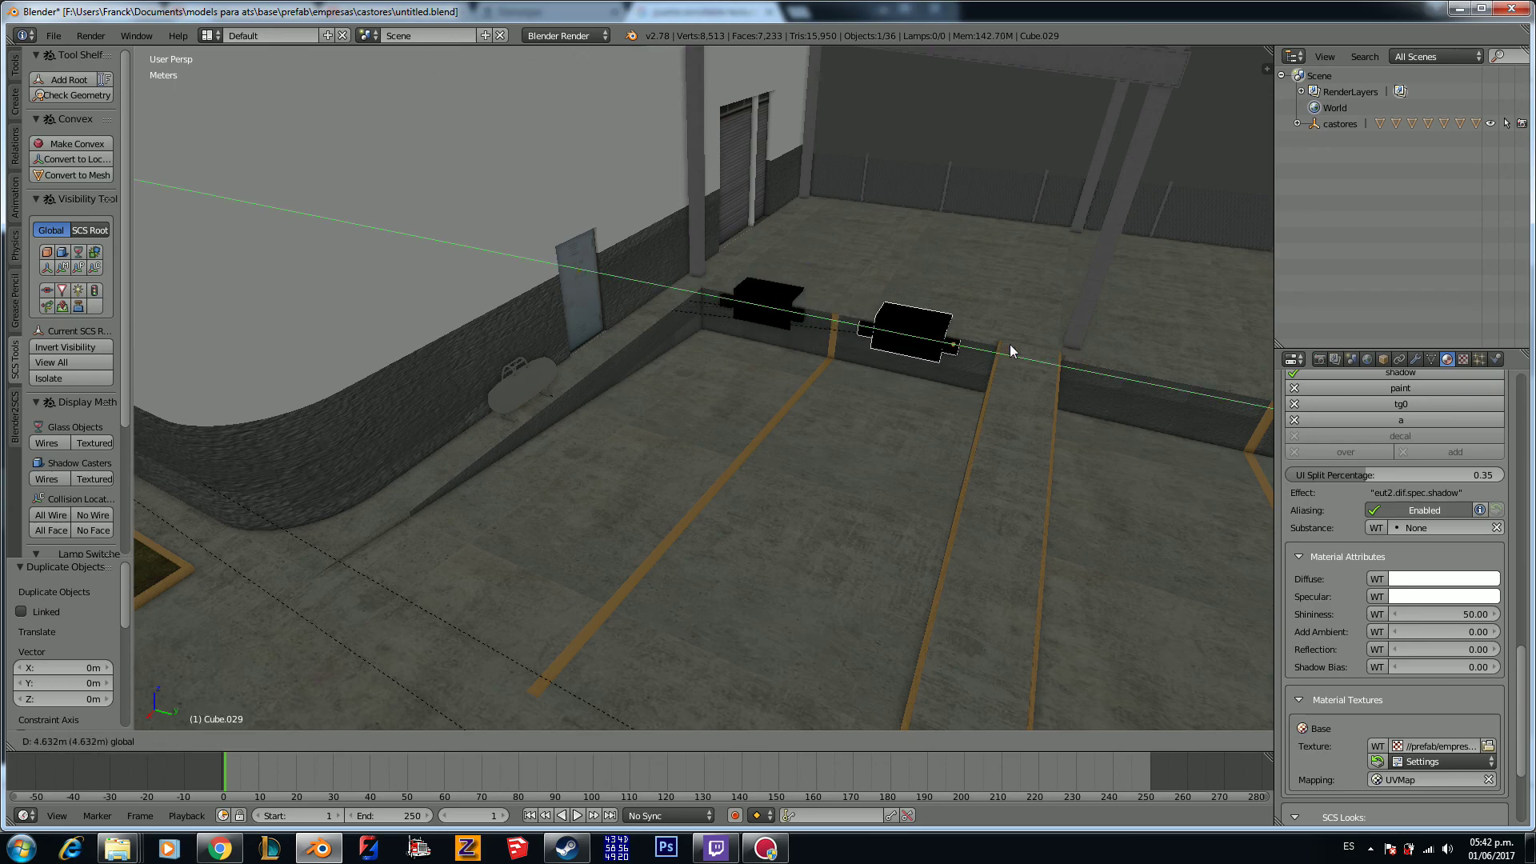
left_click(1014, 345)
Step: Duplicate the black dock object of the second bay and move the copy 6.112 m along Y, past the central divider
middle_click_drag(1047, 424, 1128, 411)
key("shift+d")
right_click(1100, 446)
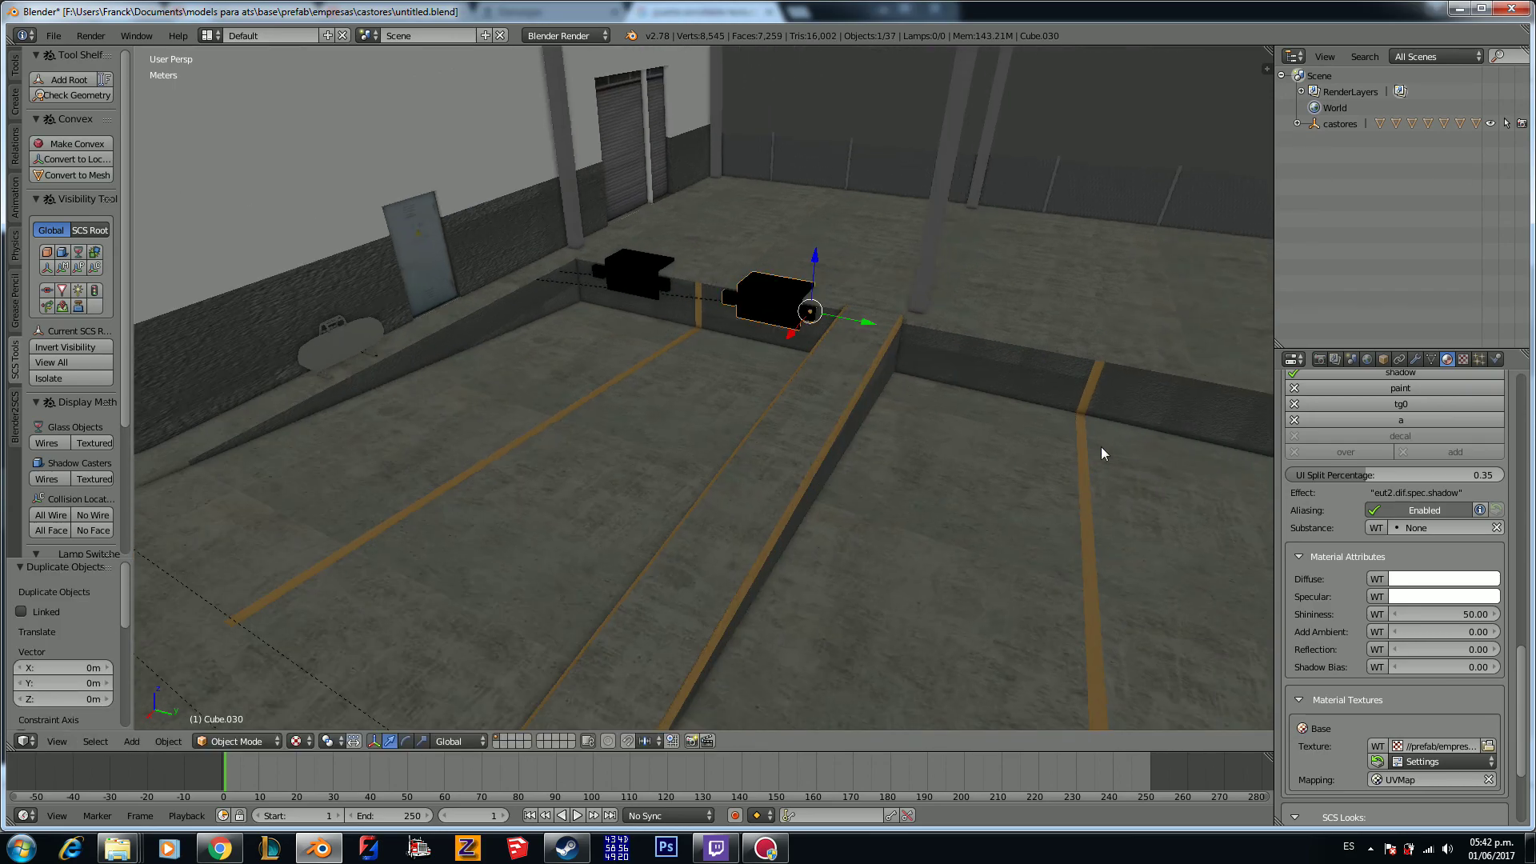
key("g")
key("y")
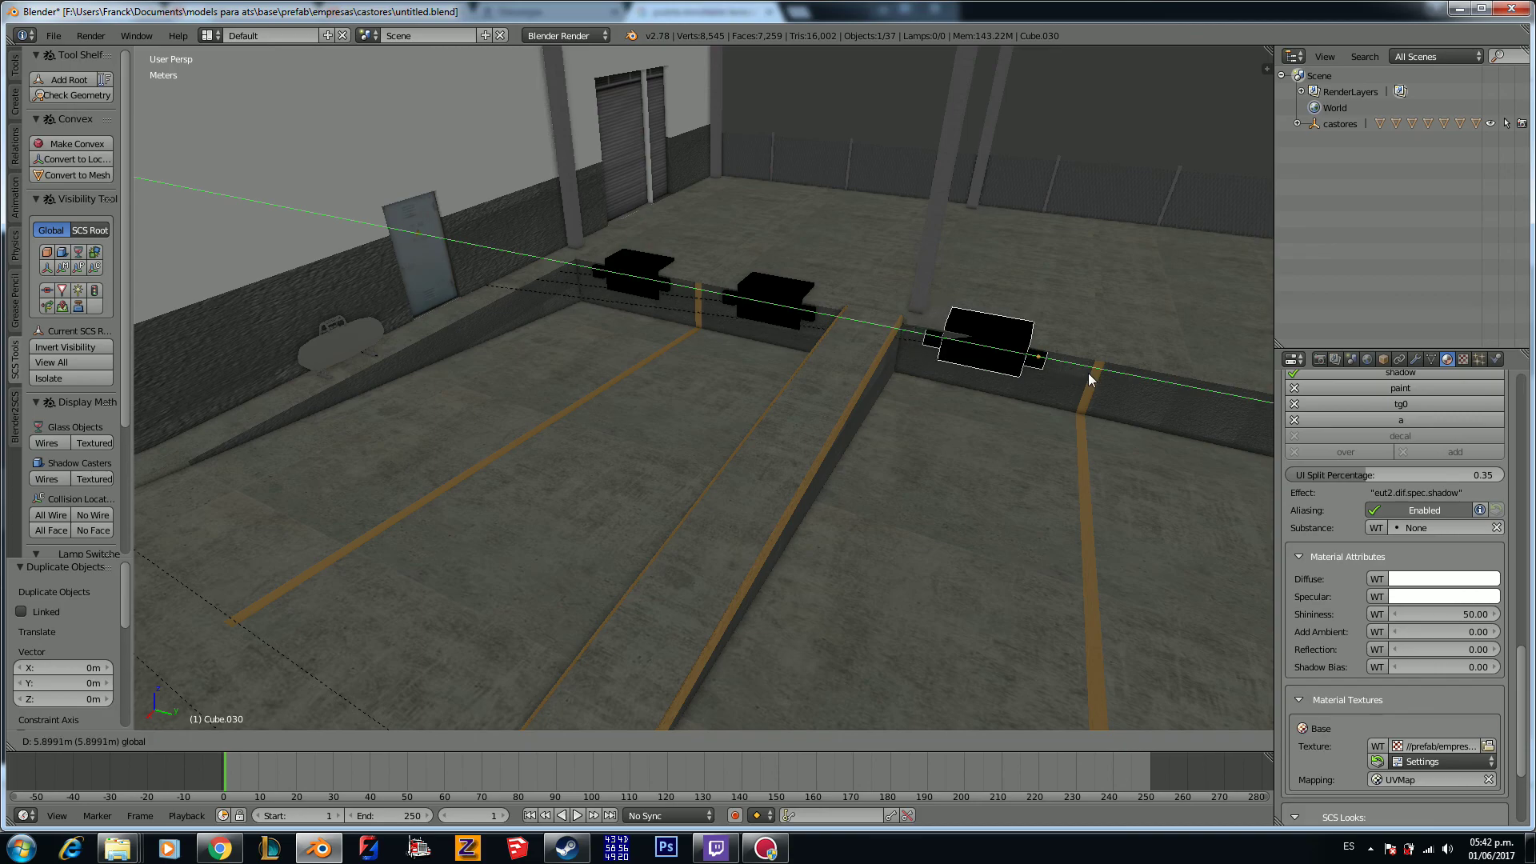
left_click(1096, 374)
Step: Duplicate the black dock object of the third bay and move the copy along Y into the last bay
middle_click_drag(1094, 399, 957, 436)
key("shift+d")
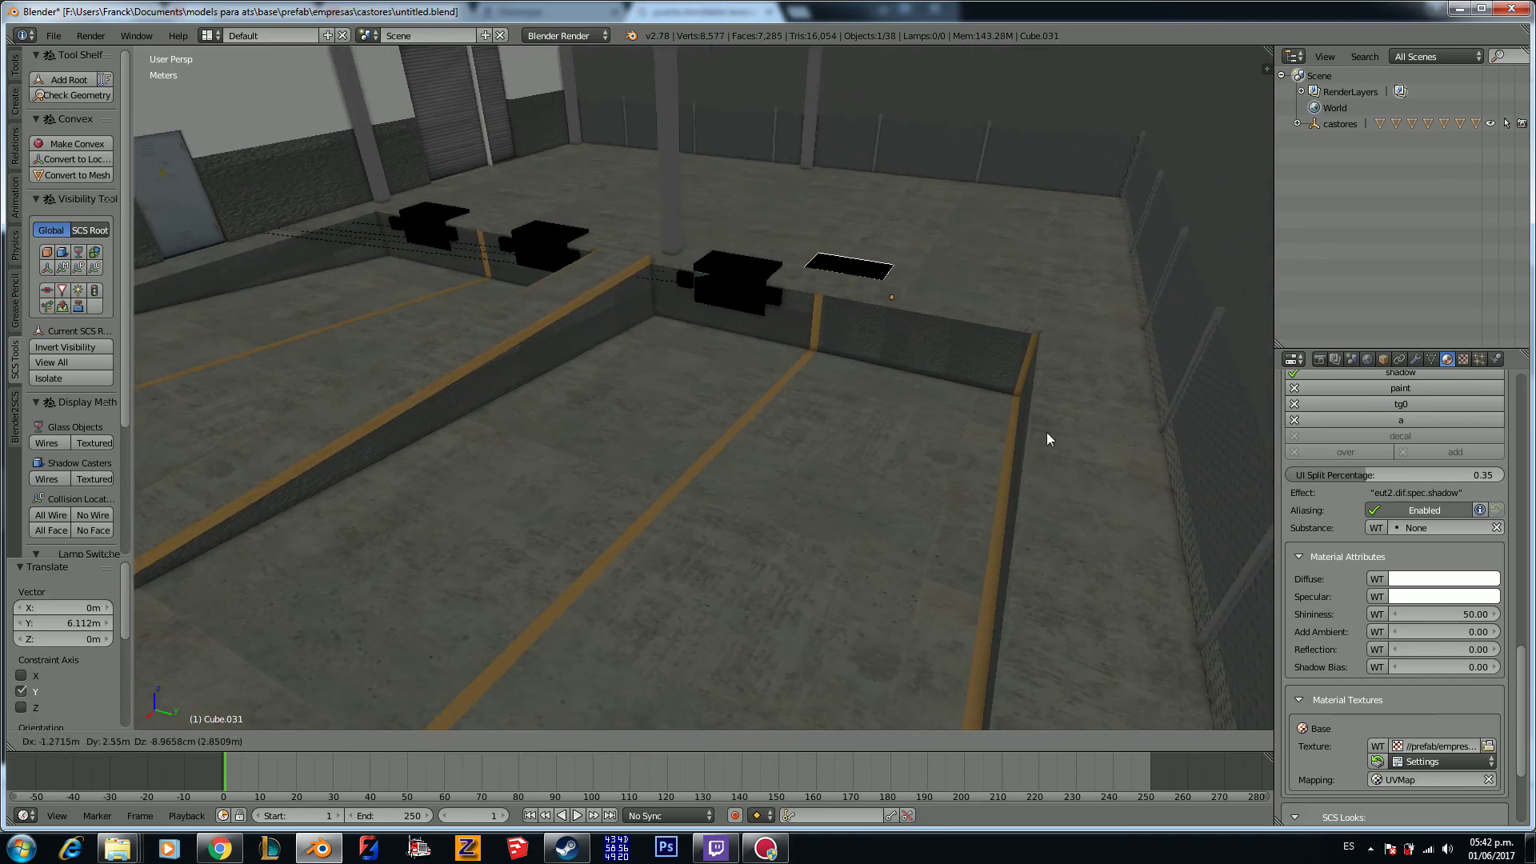
right_click(1024, 420)
key("g")
key("y")
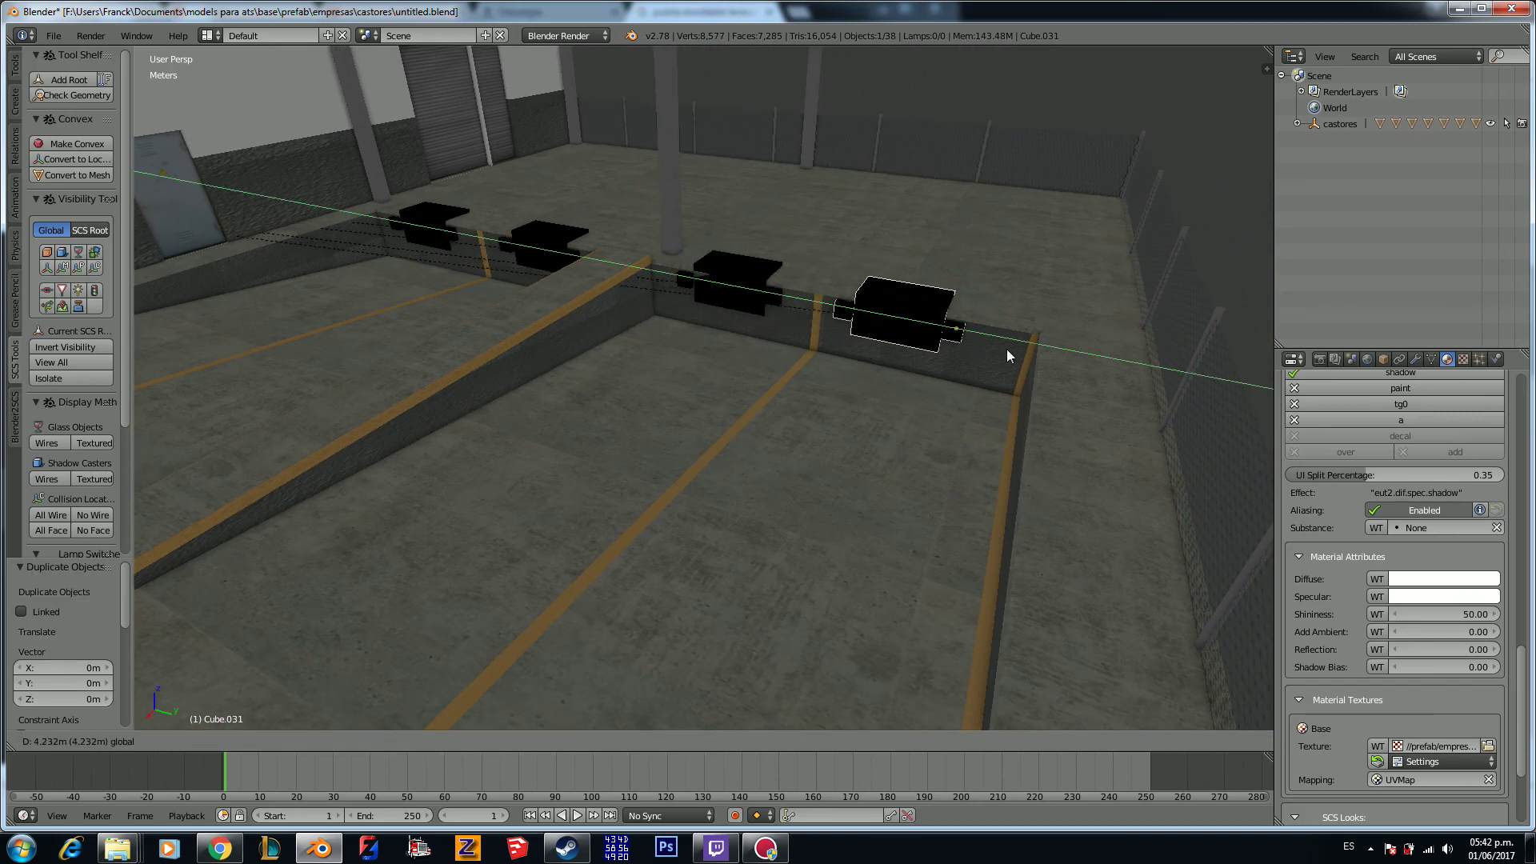
left_click(1017, 354)
Step: Deselect everything and examine the whole prefab with its copied plates, orange blocks and dock objects
scroll(864, 376, "down", 4)
middle_click_drag(864, 381, 776, 384)
key("a")
scroll(888, 370, "down", 4)
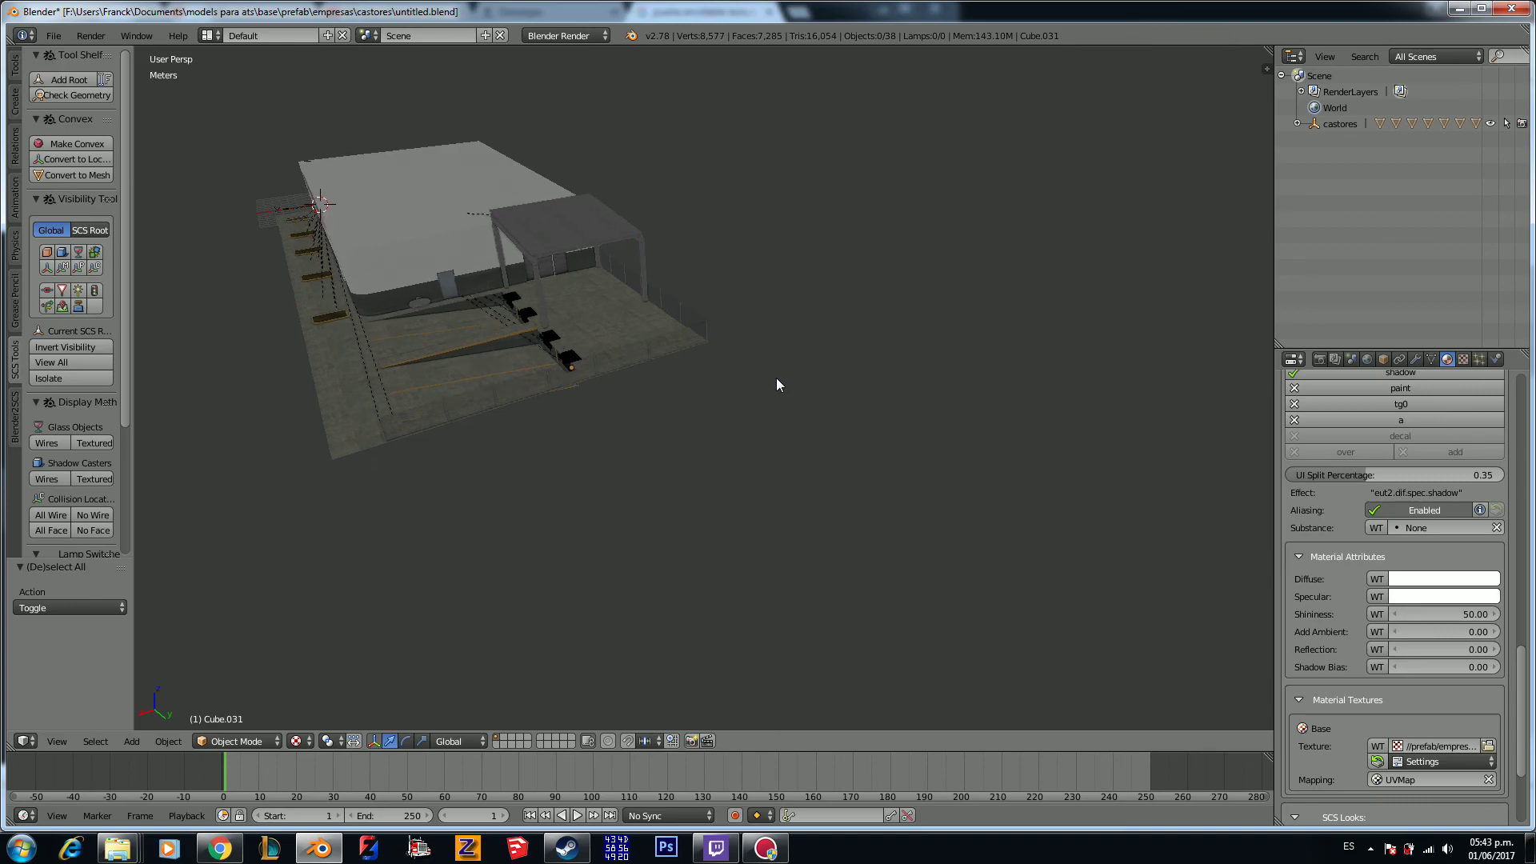
left_click(770, 849)
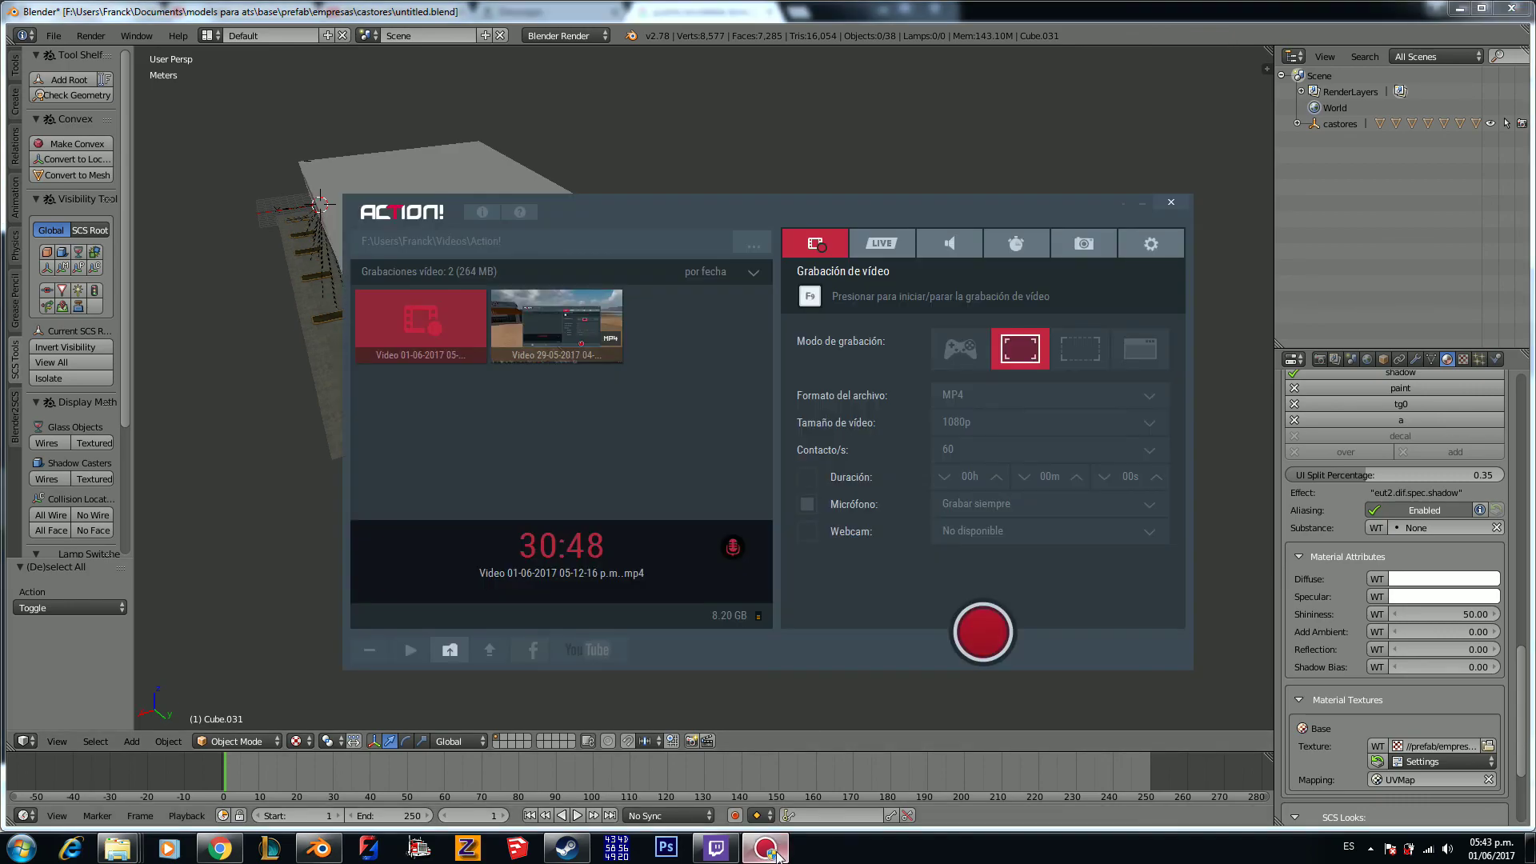
left_click(766, 850)
scroll(571, 483, "up", 5)
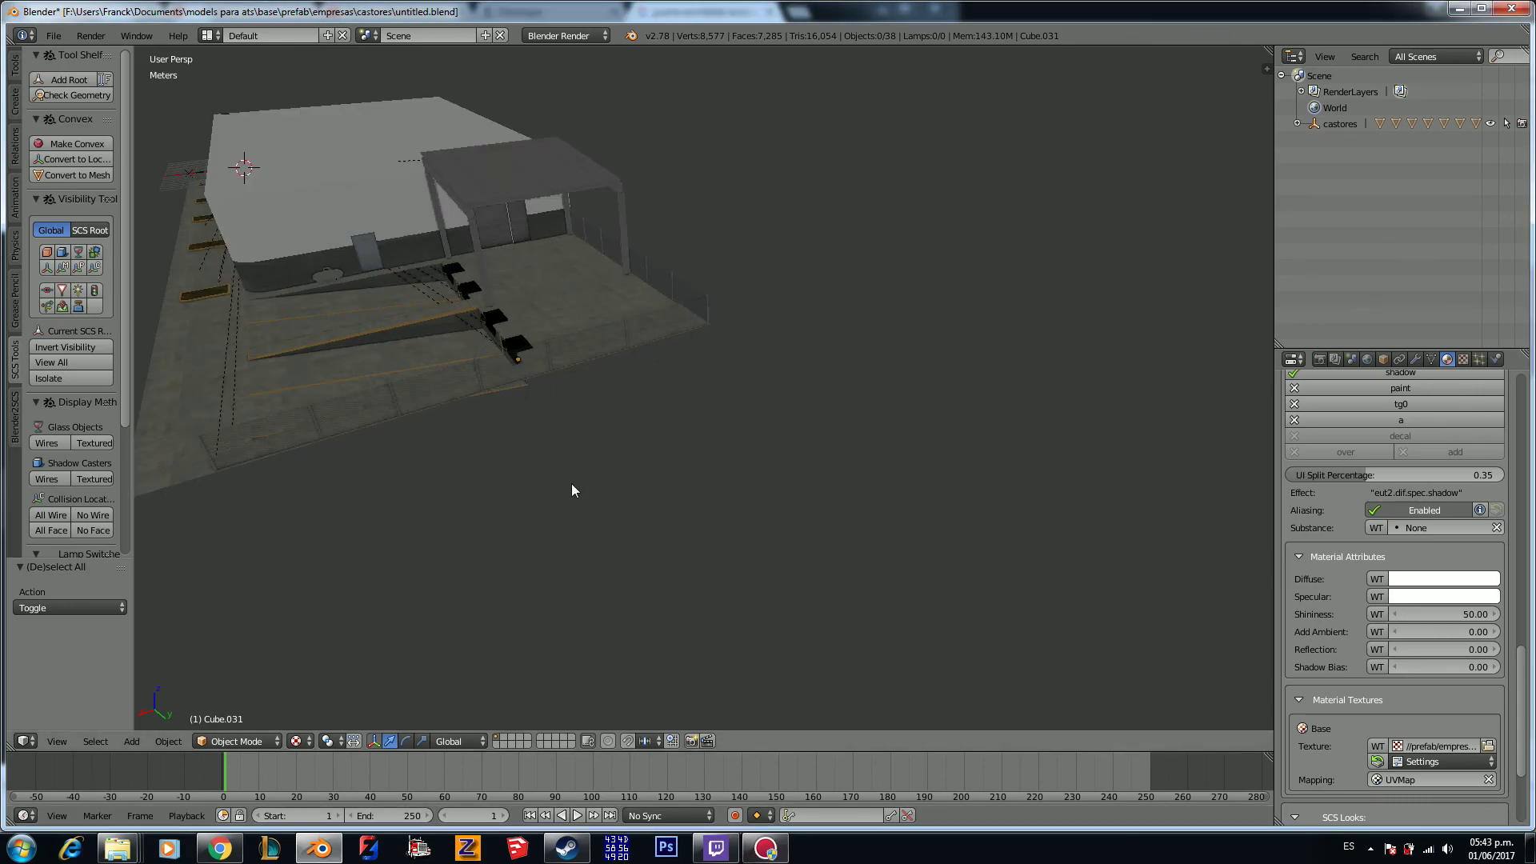
middle_click_drag(585, 486, 649, 475)
scroll(675, 454, "up", 4)
scroll(675, 454, "down", 4)
Step: Snap the 3D cursor to the framed plate nearest the loading bays and add a Control Node prefab locator there
right_click(609, 586)
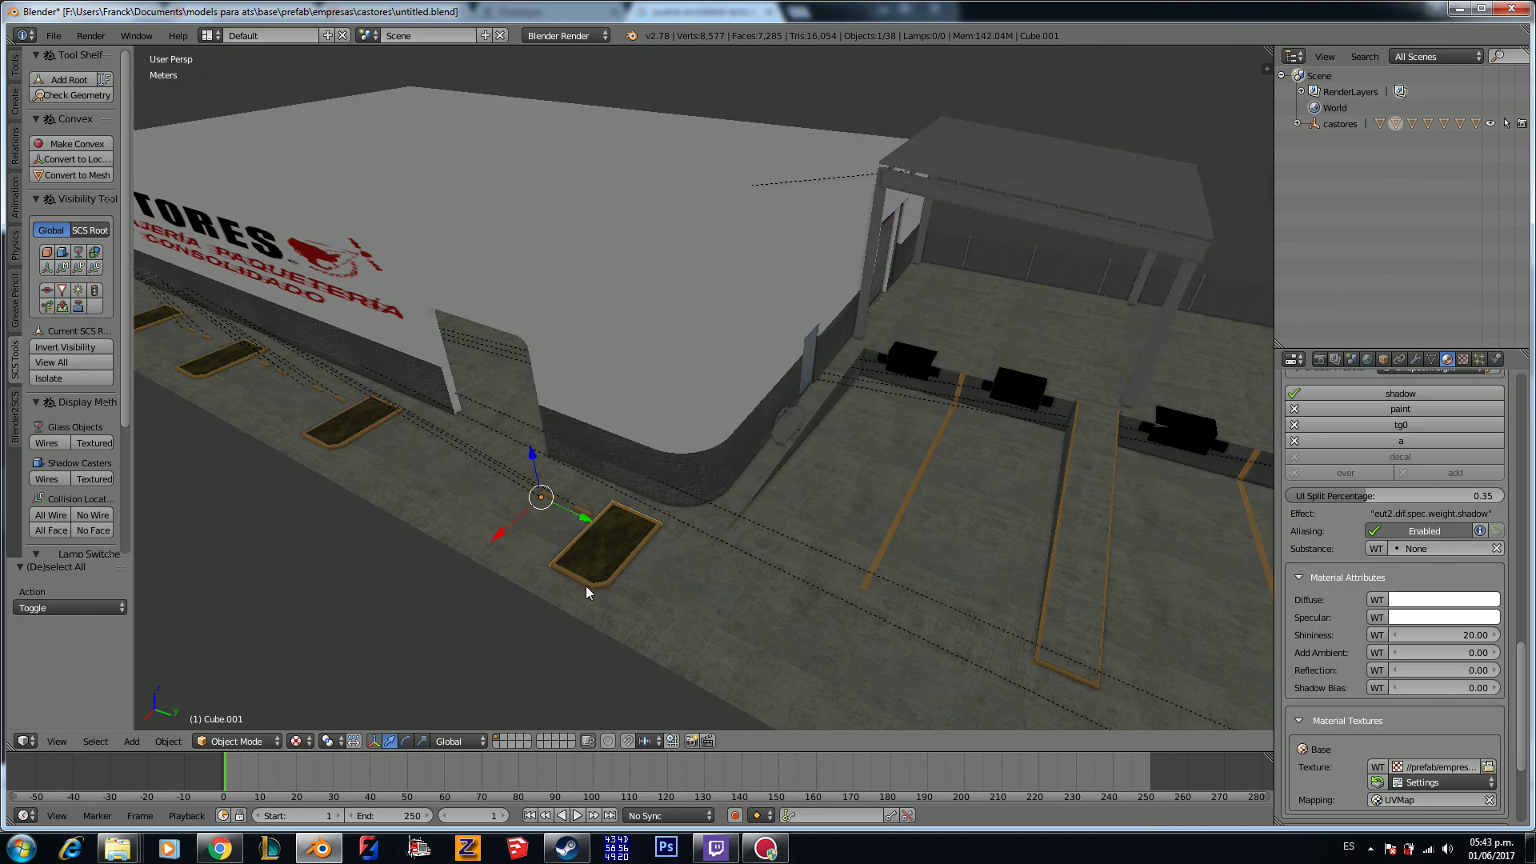
key("shift+s")
left_click(588, 586)
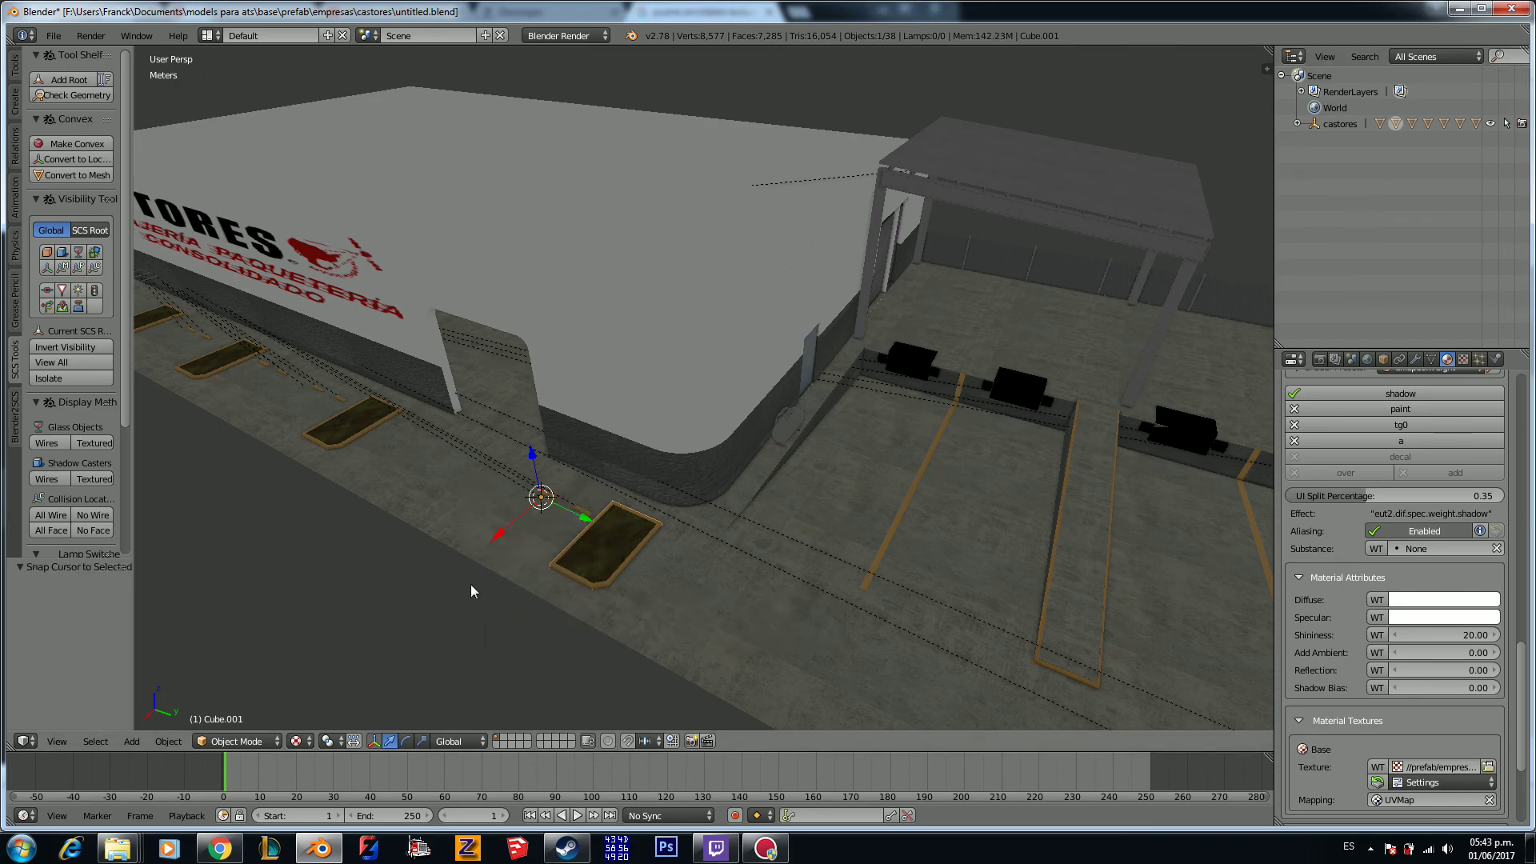
key("shift+a")
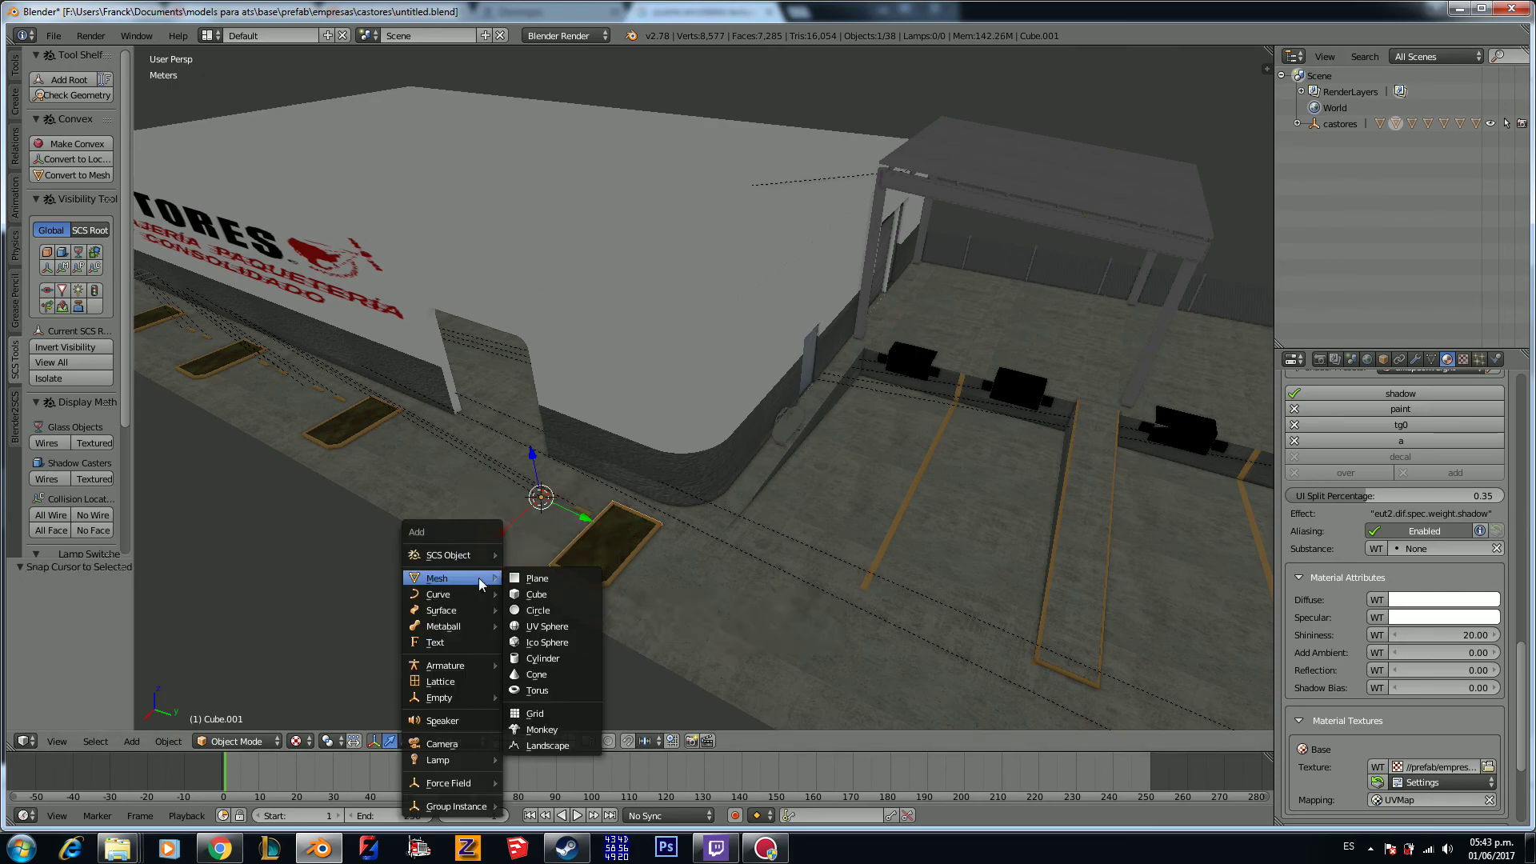
mouse_move(477, 560)
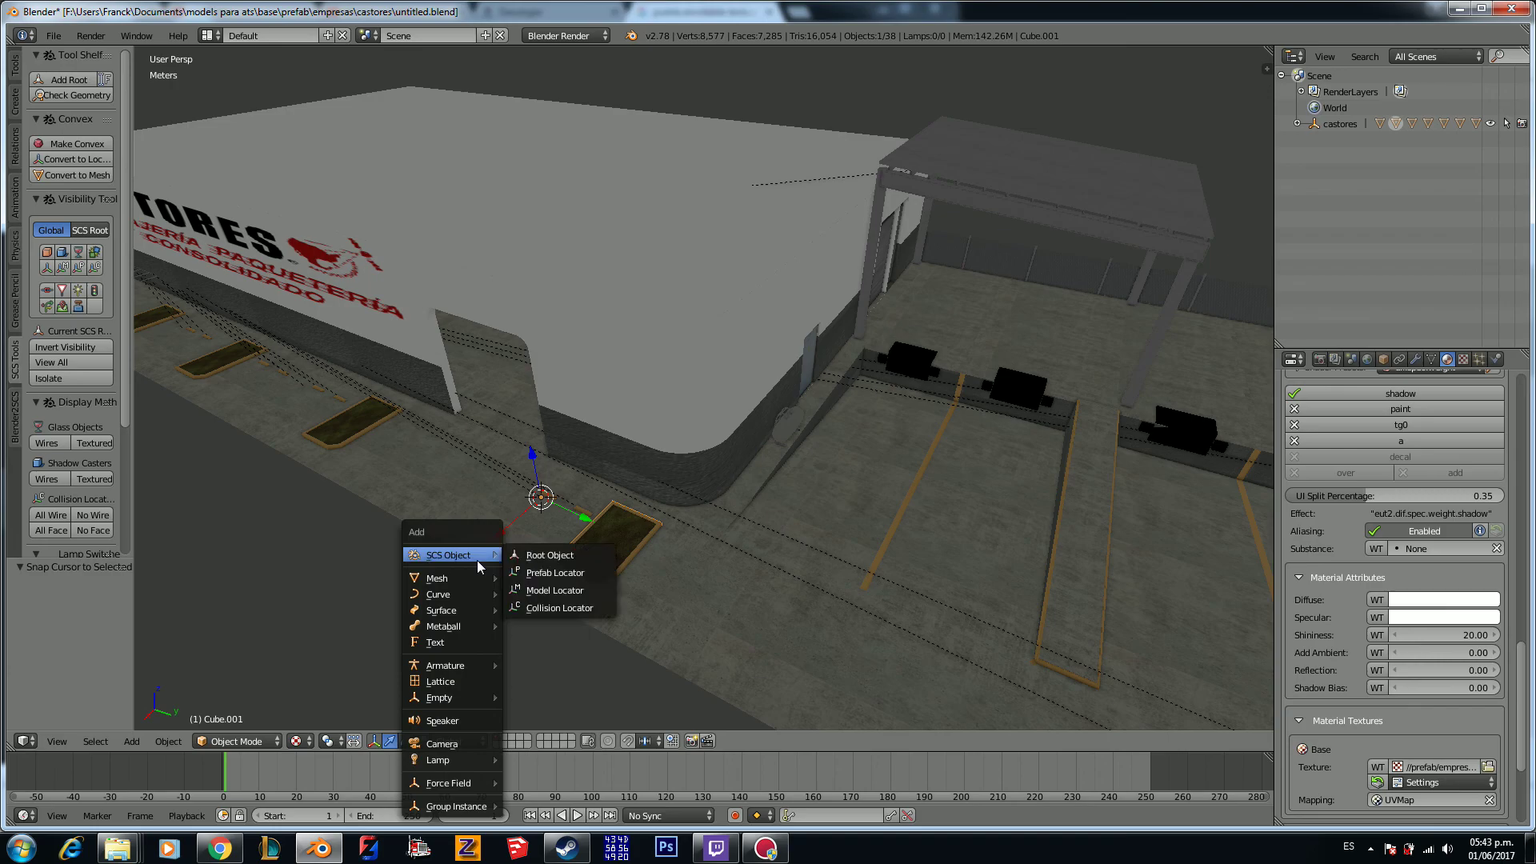
left_click(558, 575)
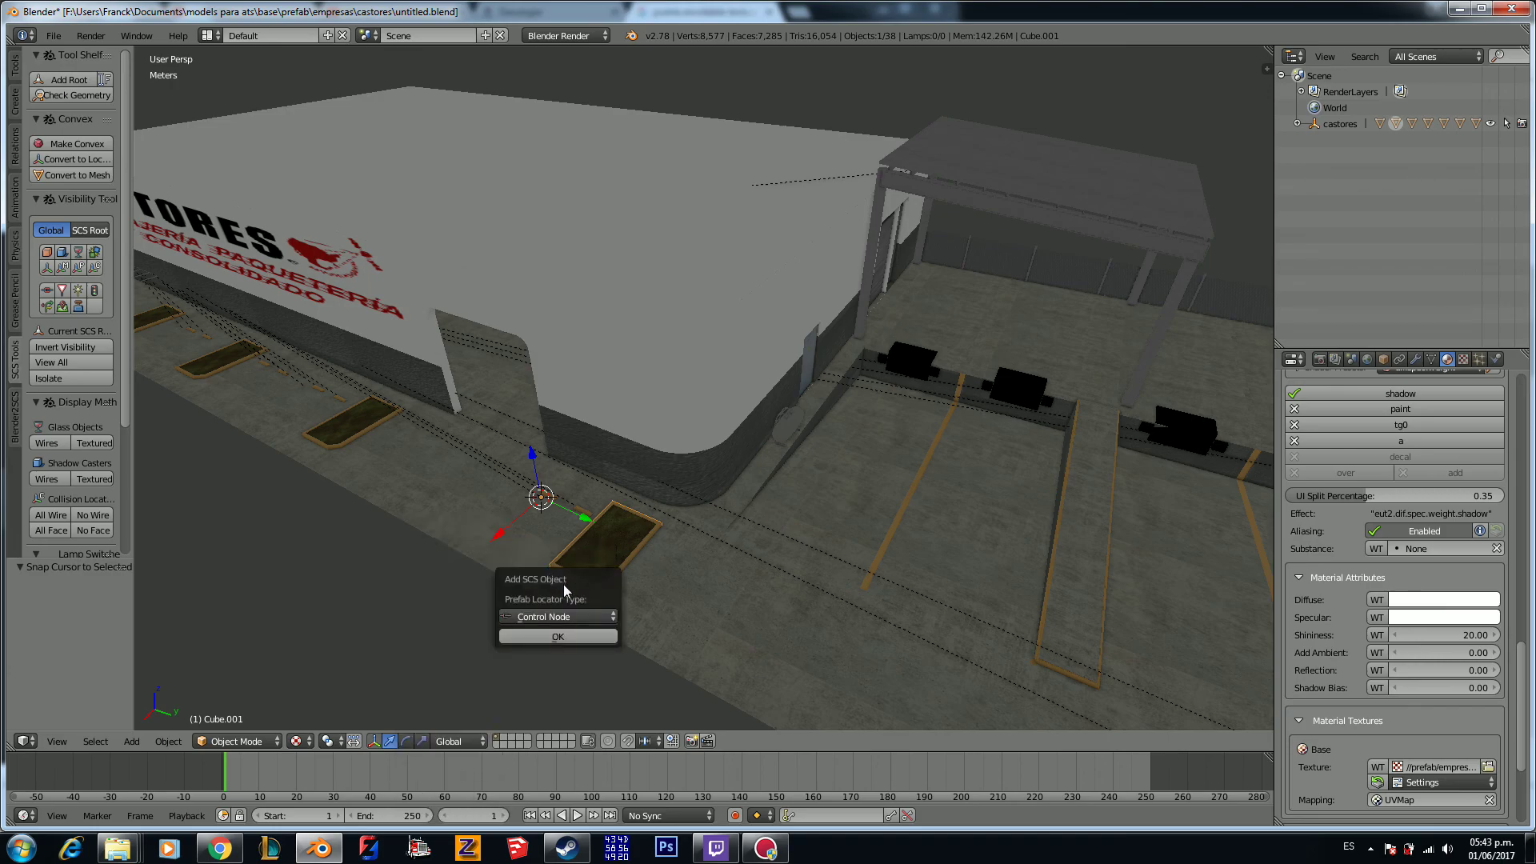
left_click(530, 638)
Step: Move the control node locator 2.796 m along X and 5.359 m along Y towards the sidewalk's outer edge
key("g")
key("x")
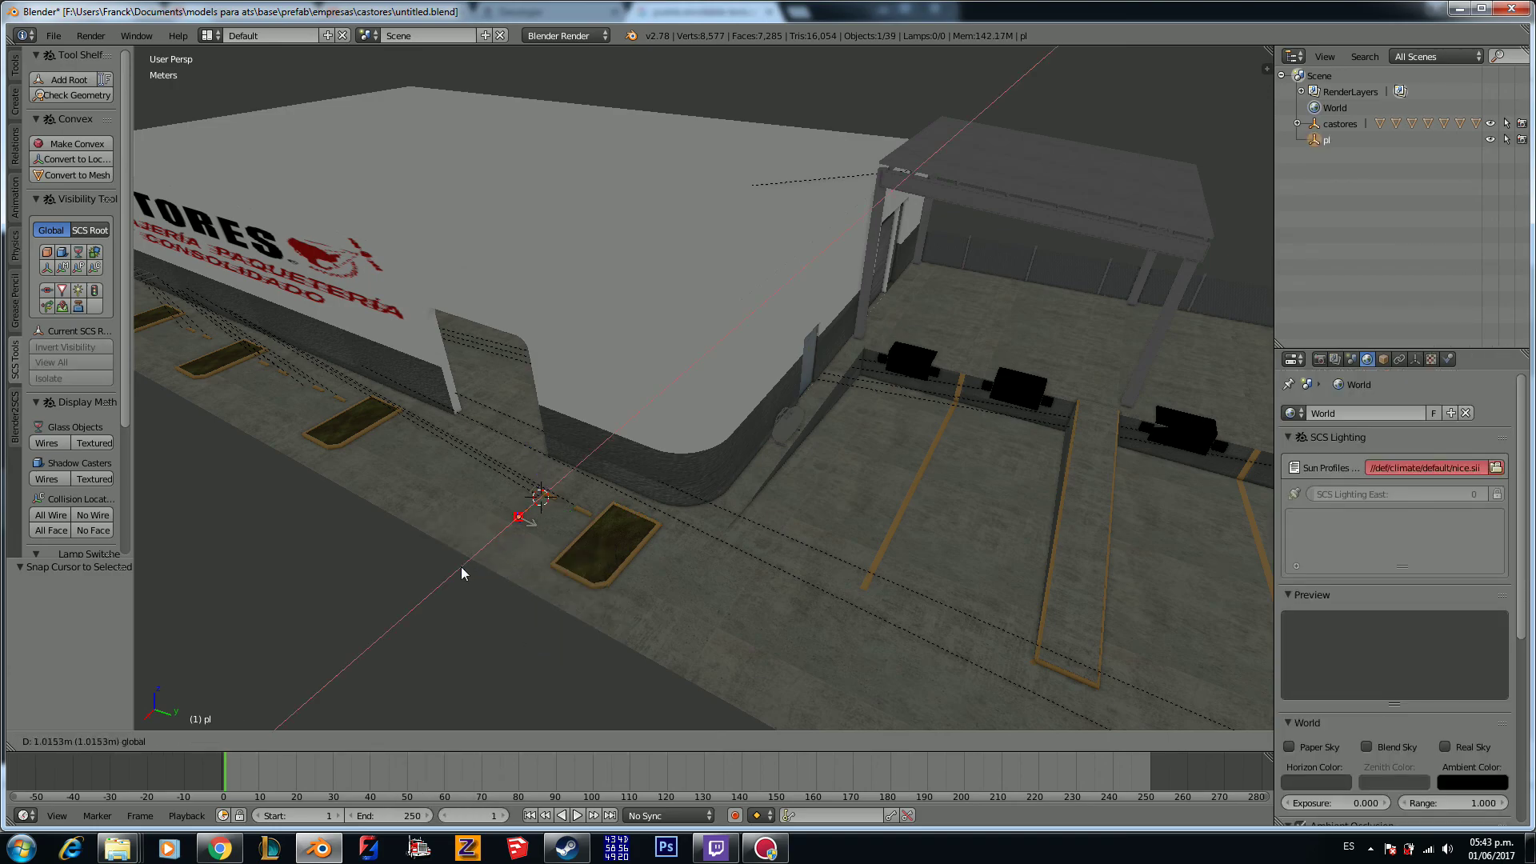
left_click(480, 600)
scroll(481, 602, "up", 5)
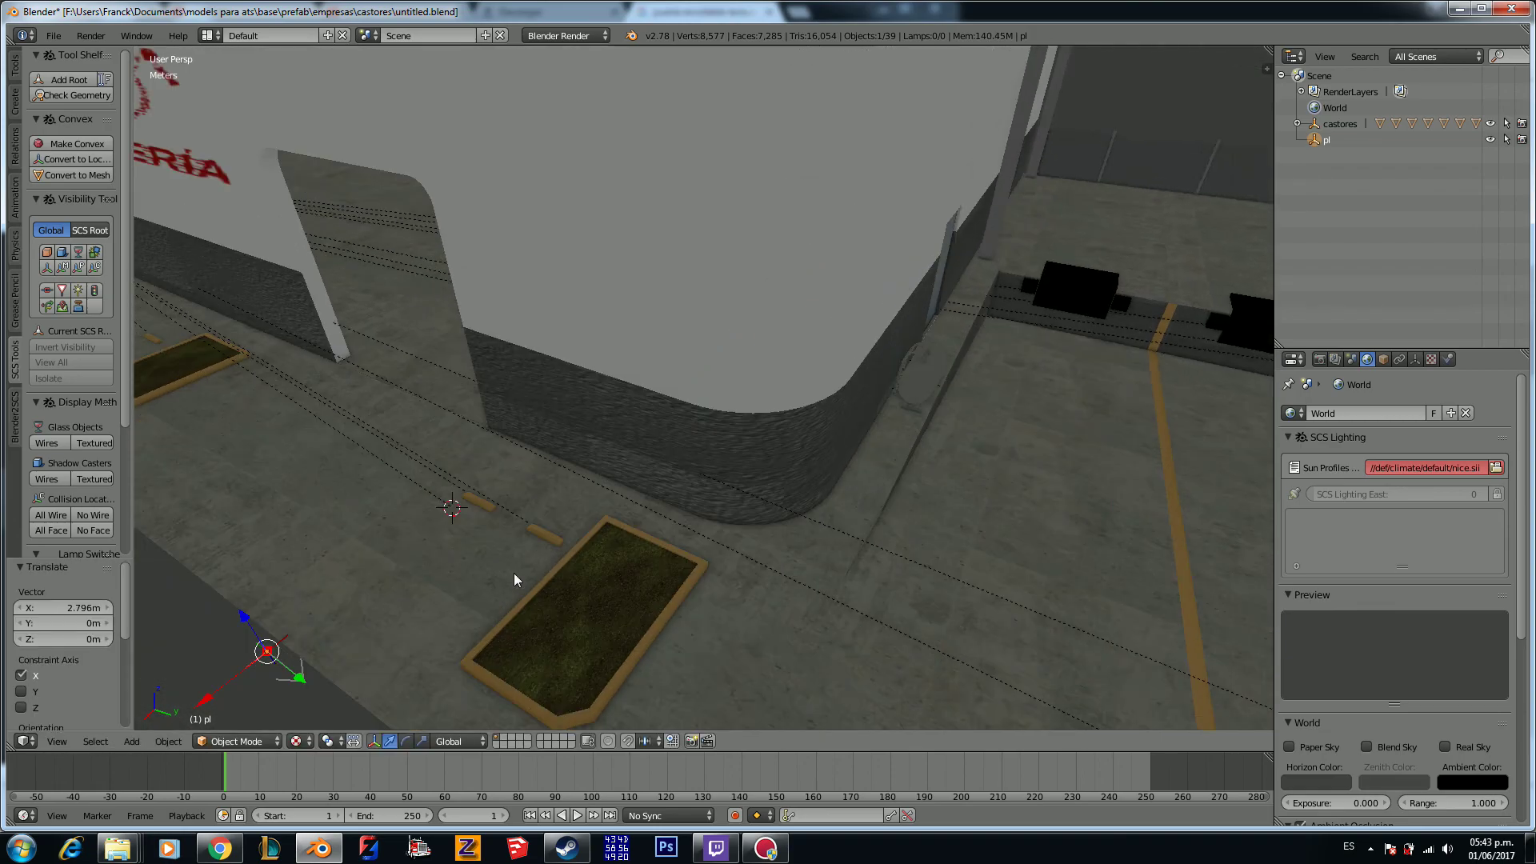
left_click_drag(460, 500, 905, 707)
middle_click_drag(904, 707, 829, 653, "shift")
scroll(695, 549, "down", 3)
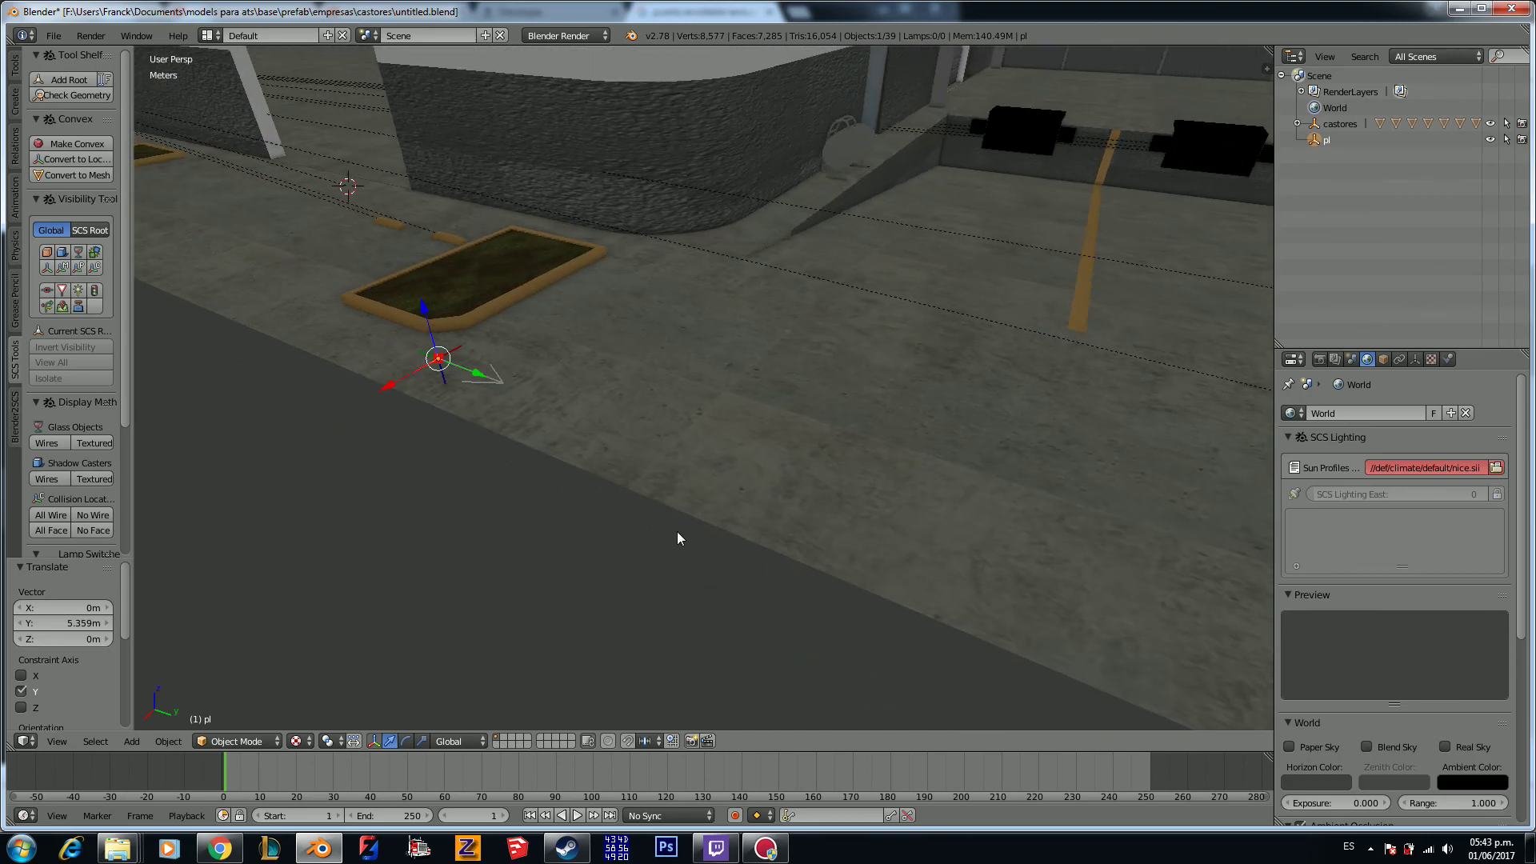
Step: Place the control node on the sidewalk's outer edge past the framed plate and rotate it 90° about Z
left_click_drag(481, 373, 648, 504)
left_click_drag(667, 449, 718, 539)
left_click_drag(720, 461, 745, 482)
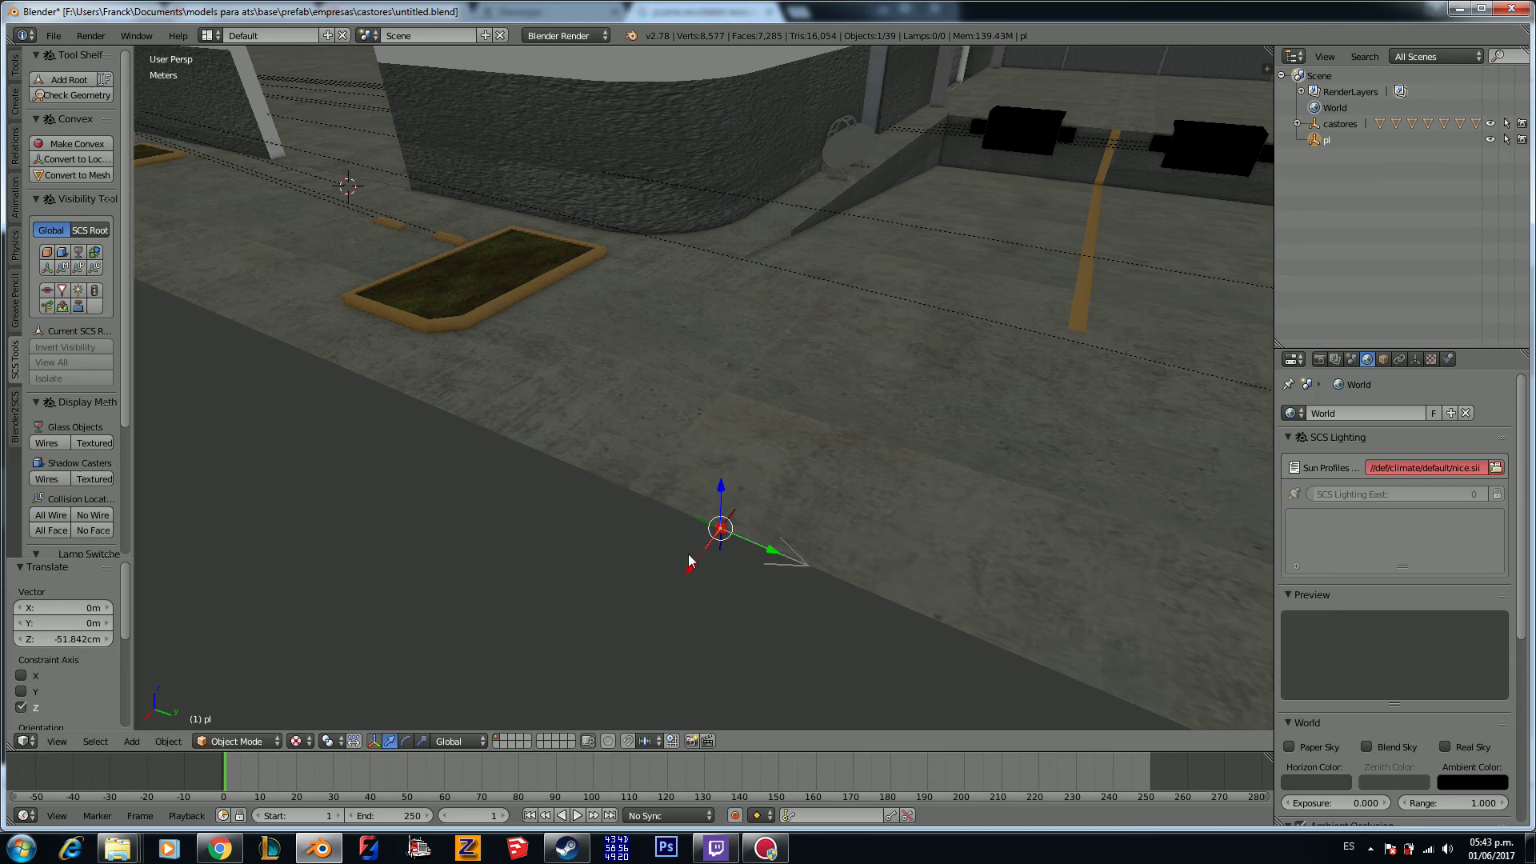
mouse_move(693, 571)
left_mouse_down()
mouse_move(710, 555)
mouse_move(688, 569)
left_mouse_up()
type("rz90")
key("Return")
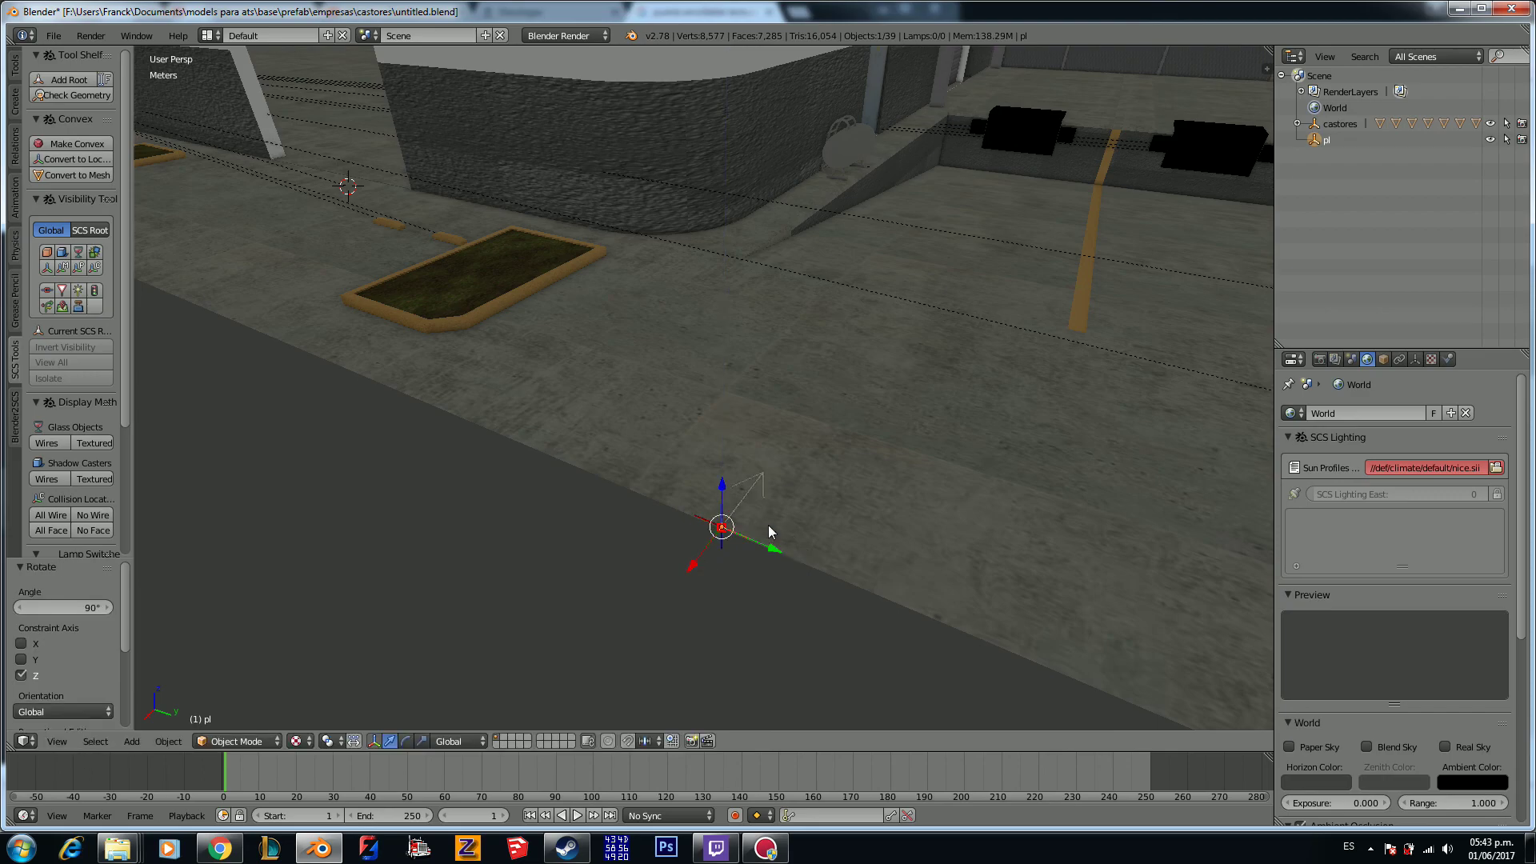
Step: Add a second Control Node prefab locator at the first one's position and move it in front of the loading bays' central divider
middle_click_drag(784, 515, 777, 514)
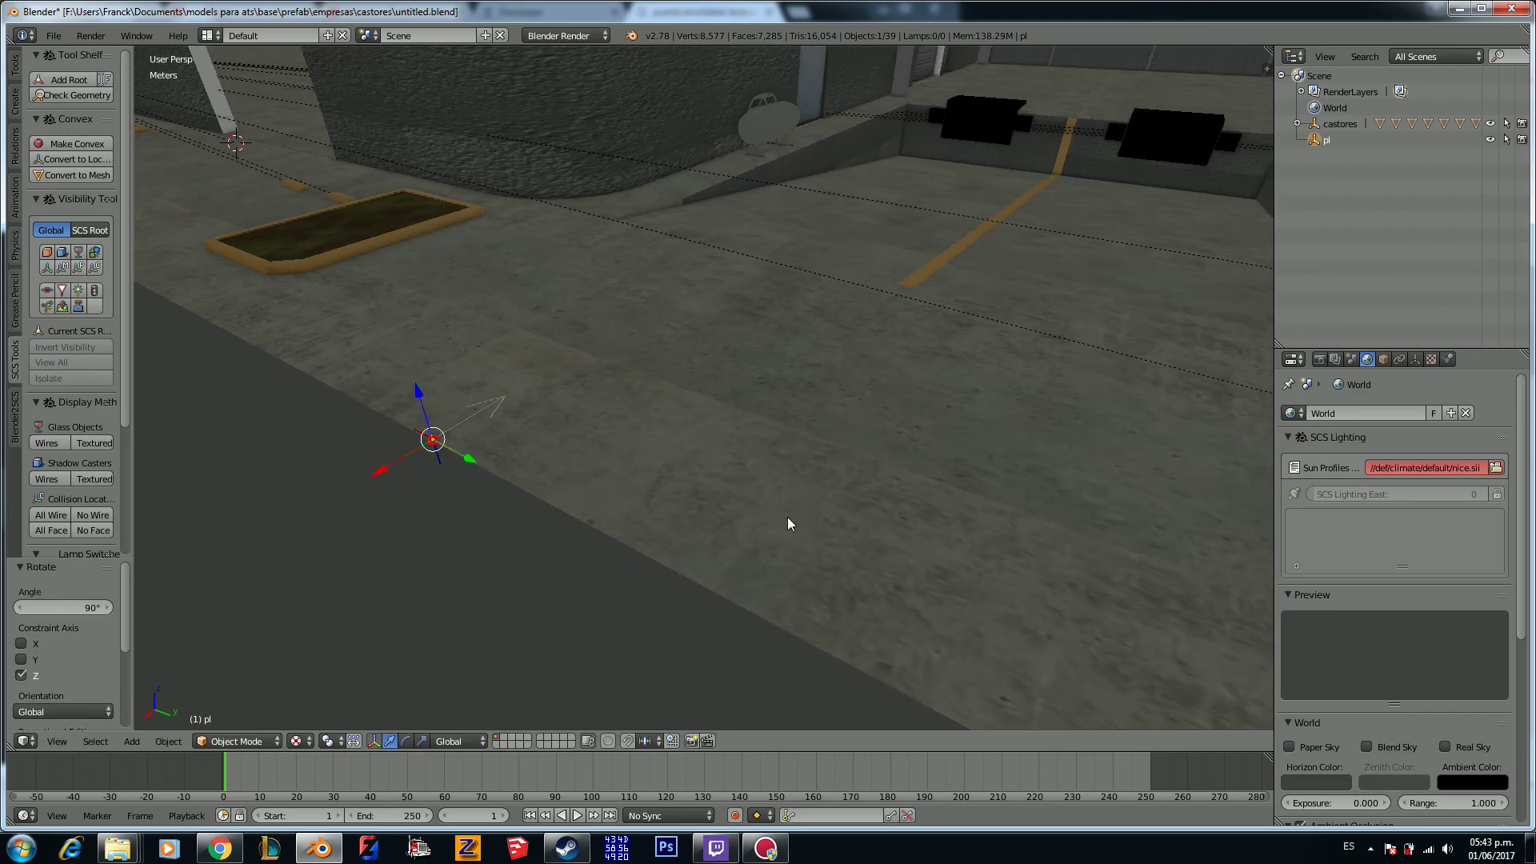
scroll(787, 516, "down", 5)
middle_click_drag(633, 419, 699, 442, "shift")
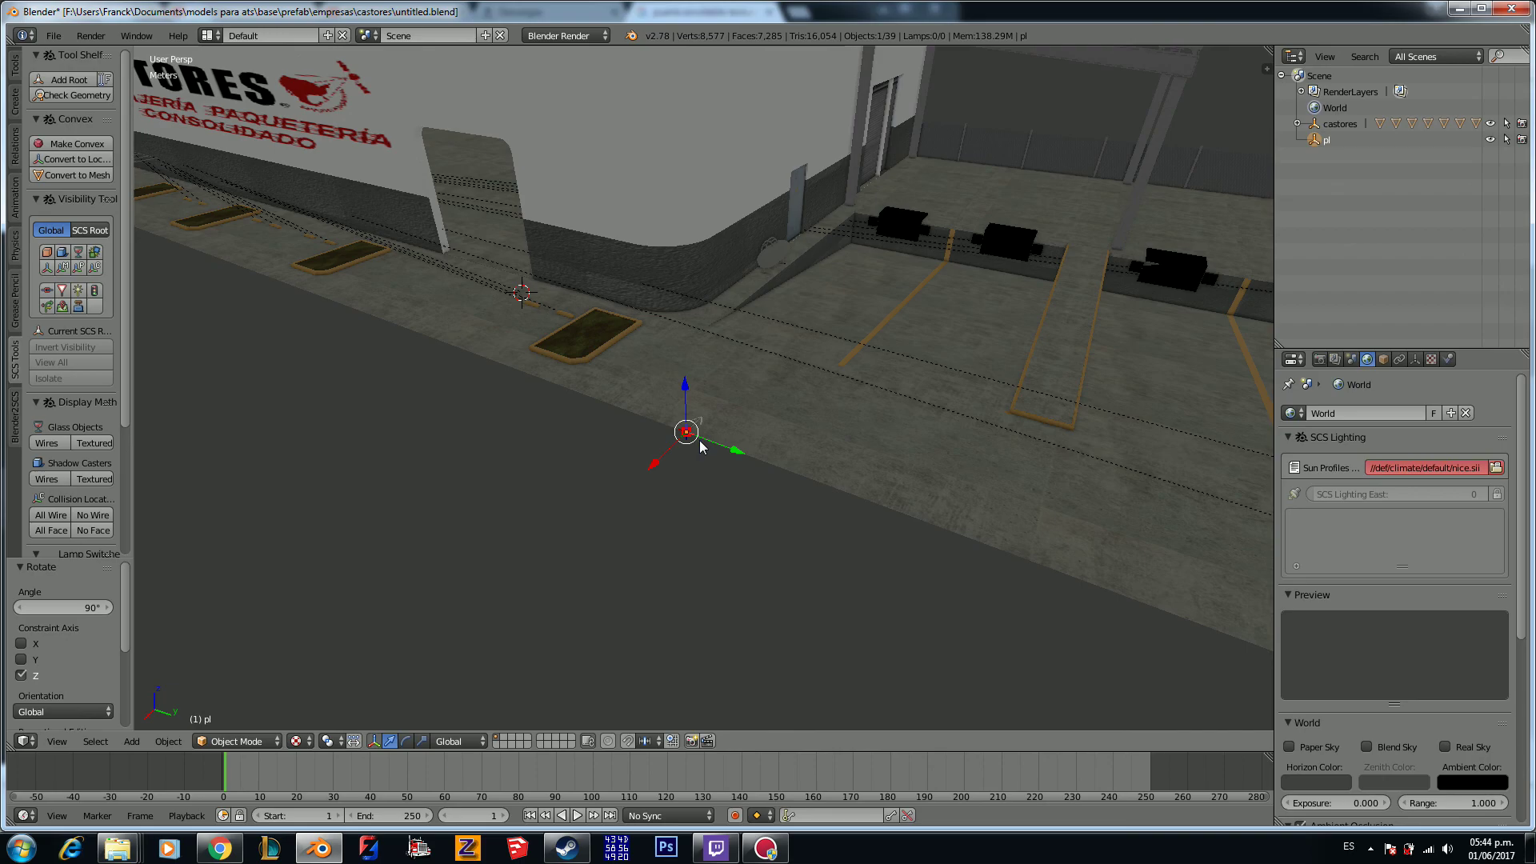
key("shift+s")
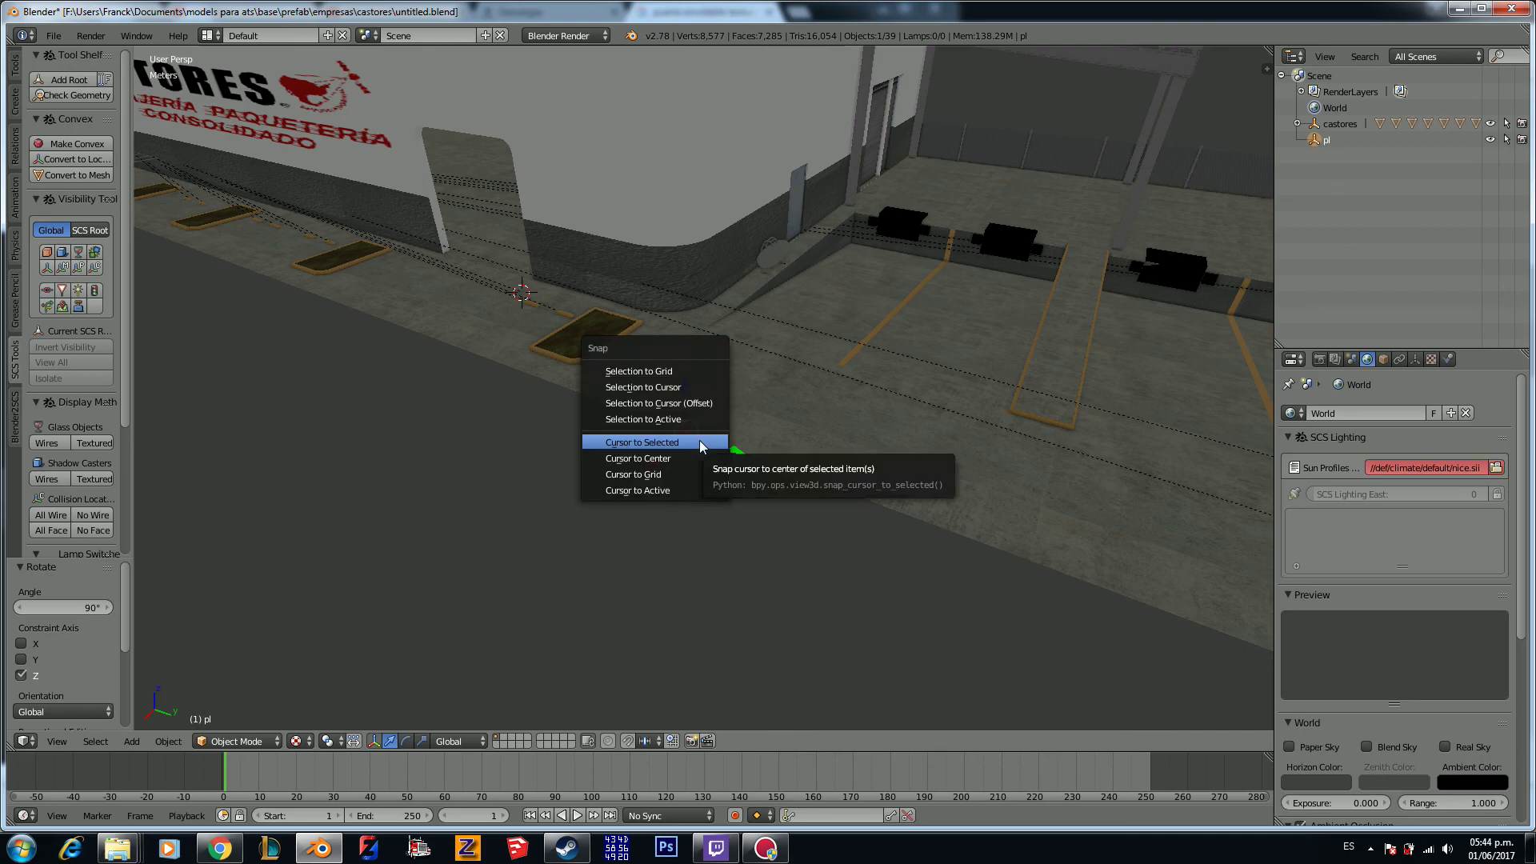
left_click(699, 440)
key("shift+a")
mouse_move(699, 442)
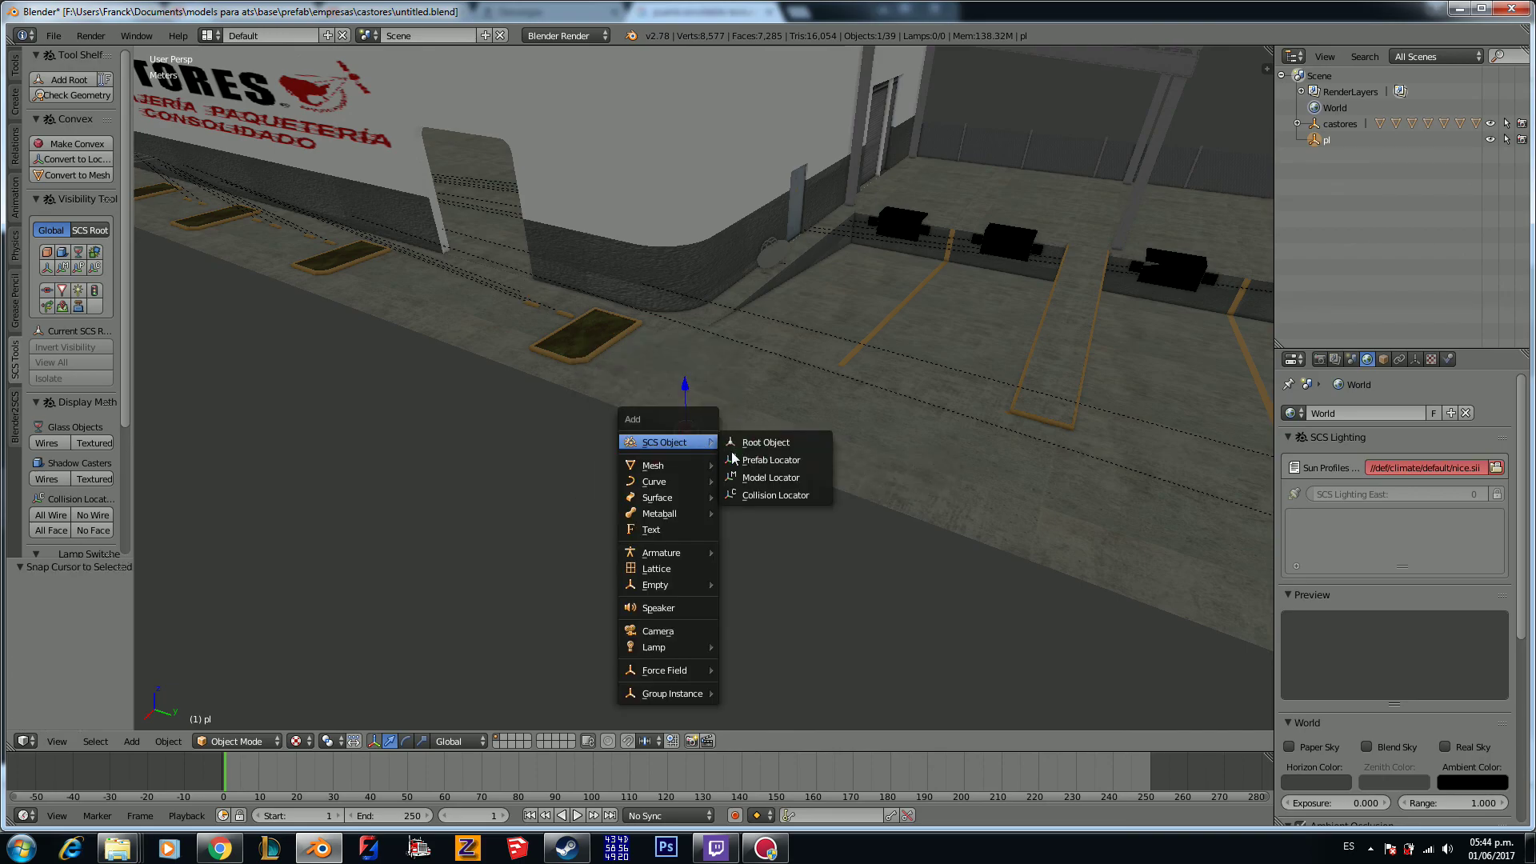
left_click(758, 461)
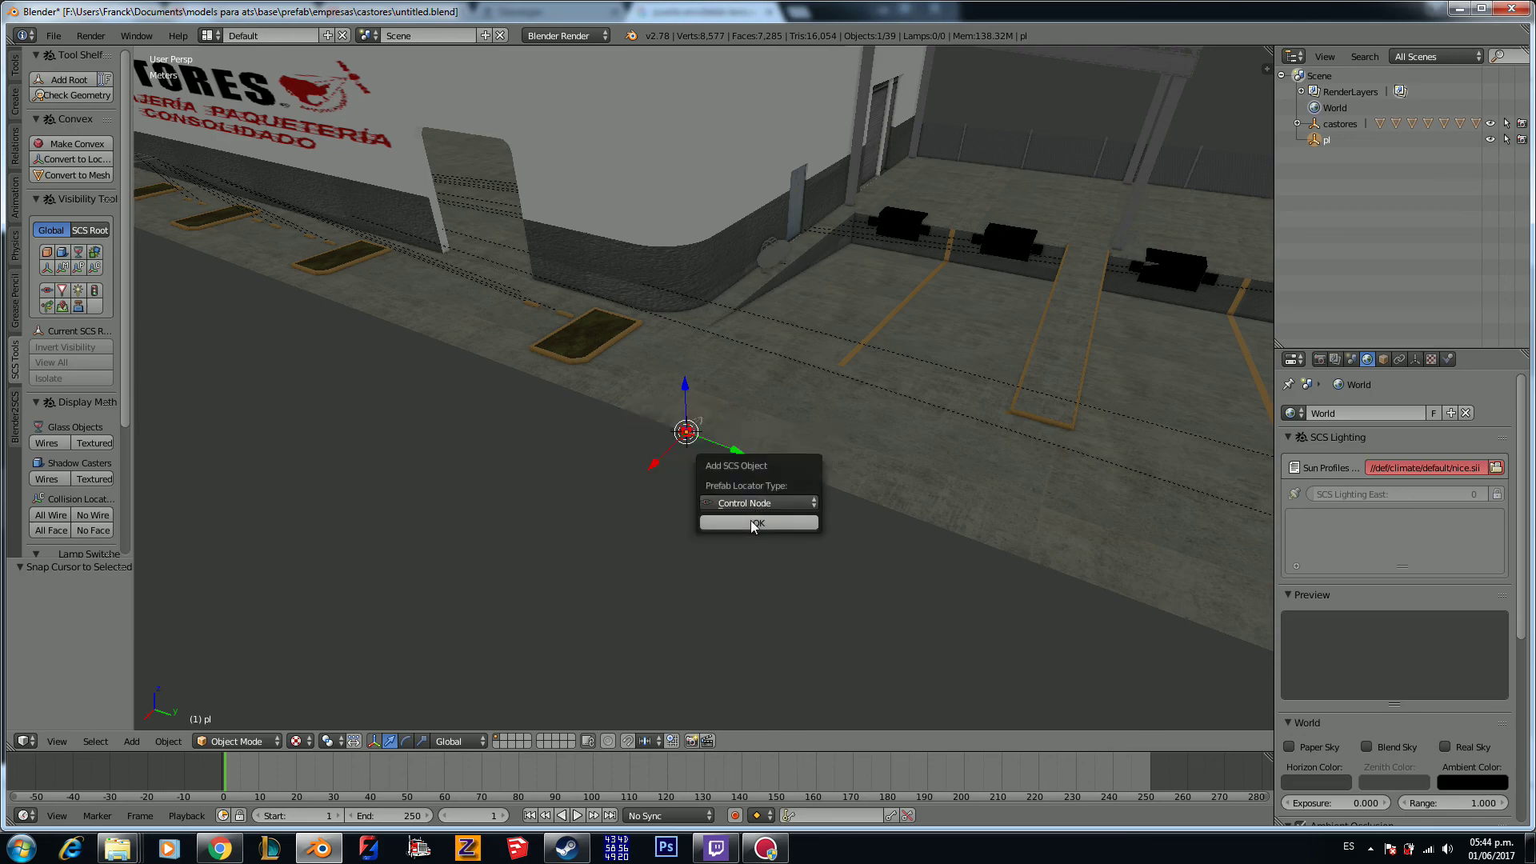
left_click(756, 523)
left_click_drag(654, 468, 1069, 480)
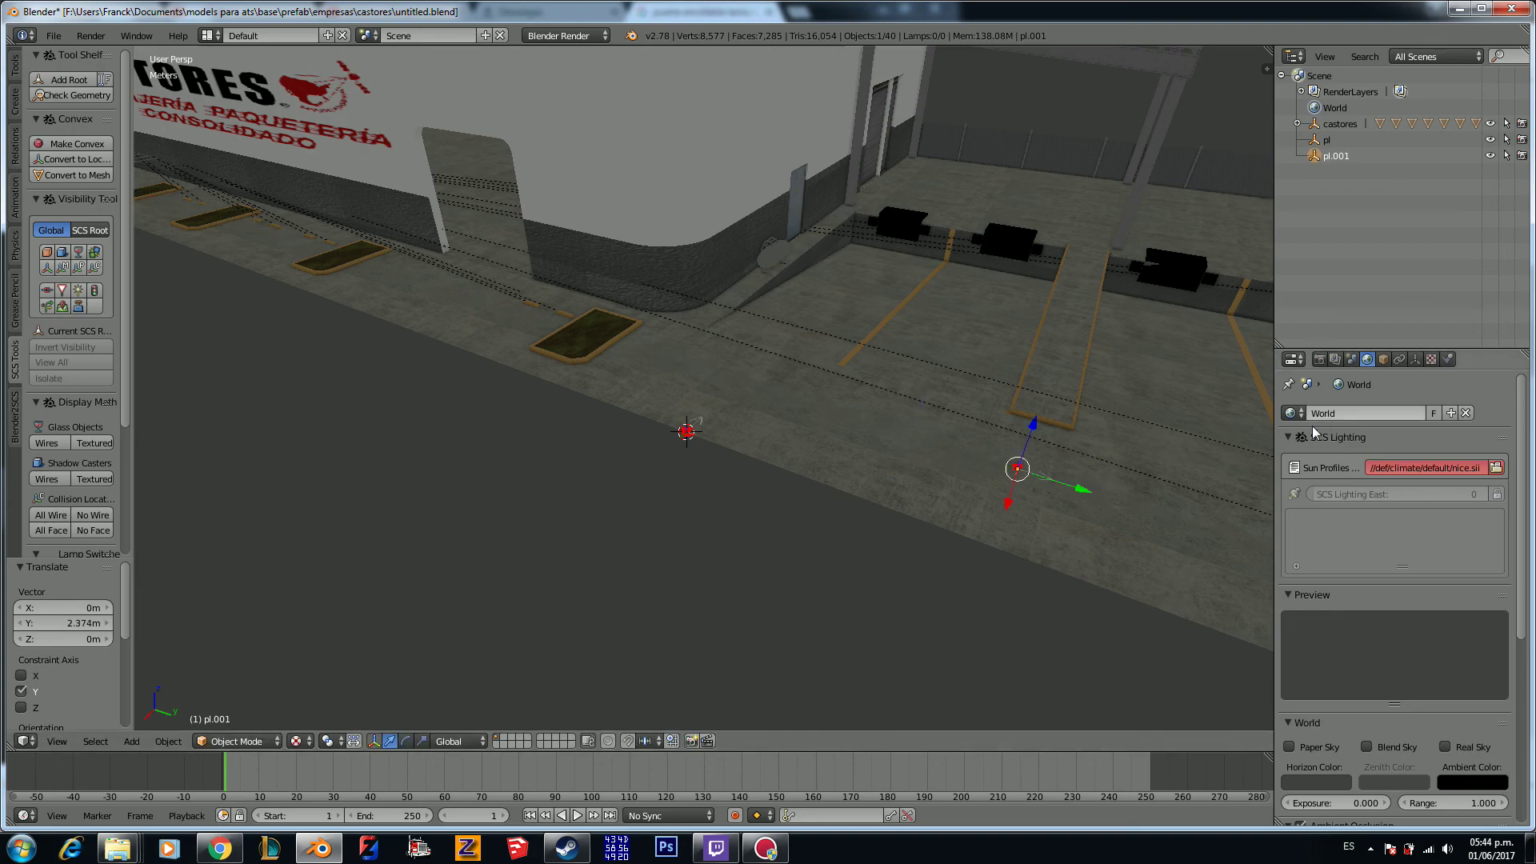
Step: Set the second control node's Node Index to 1 and parent both control nodes to the castores root
middle_click_drag(871, 445, 784, 435)
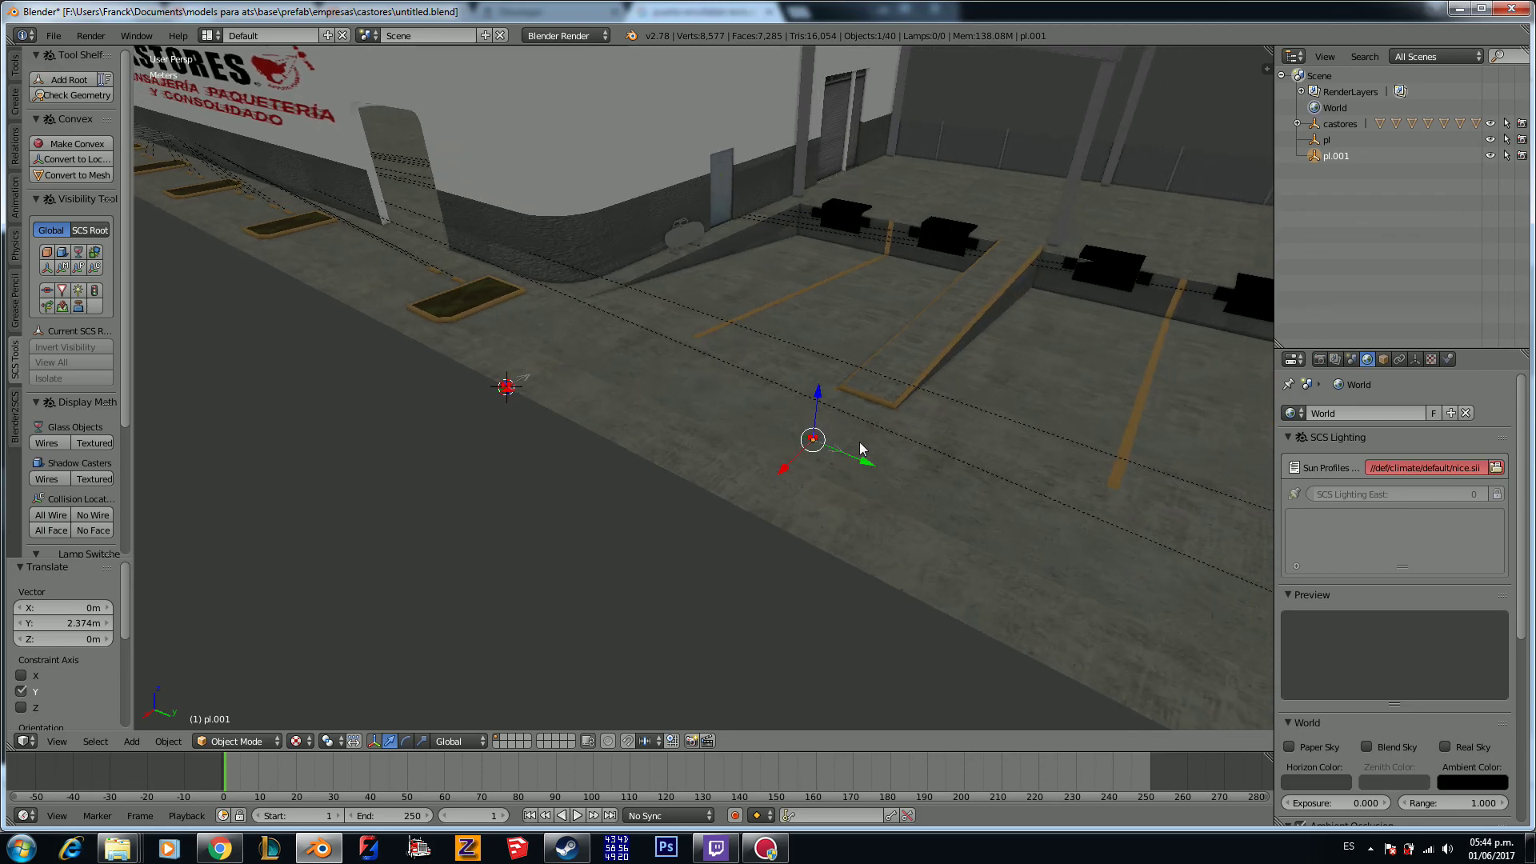
left_click(1383, 359)
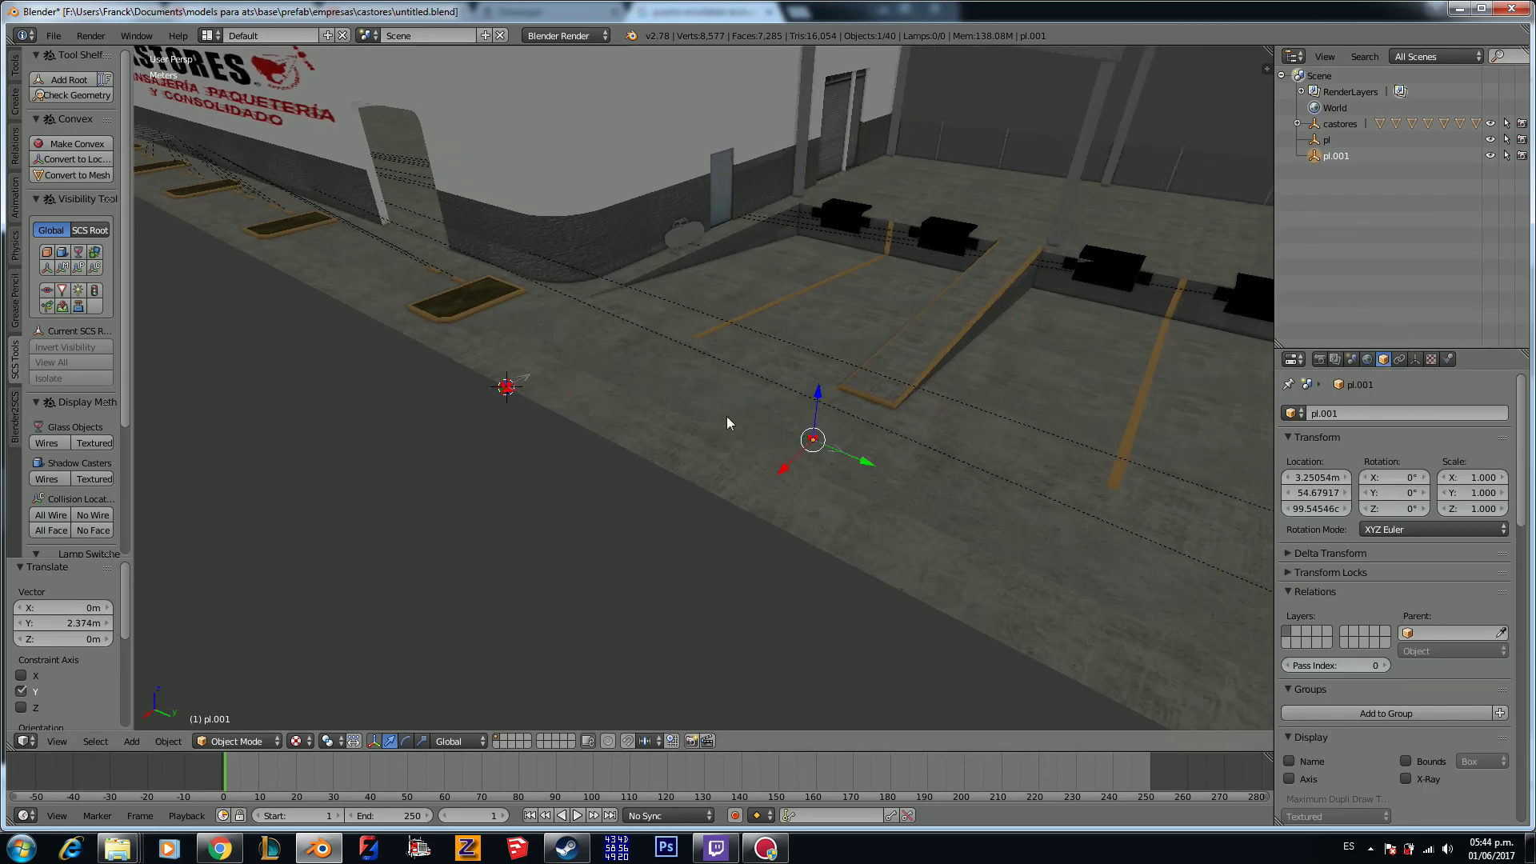
scroll(1500, 607, "down", 10)
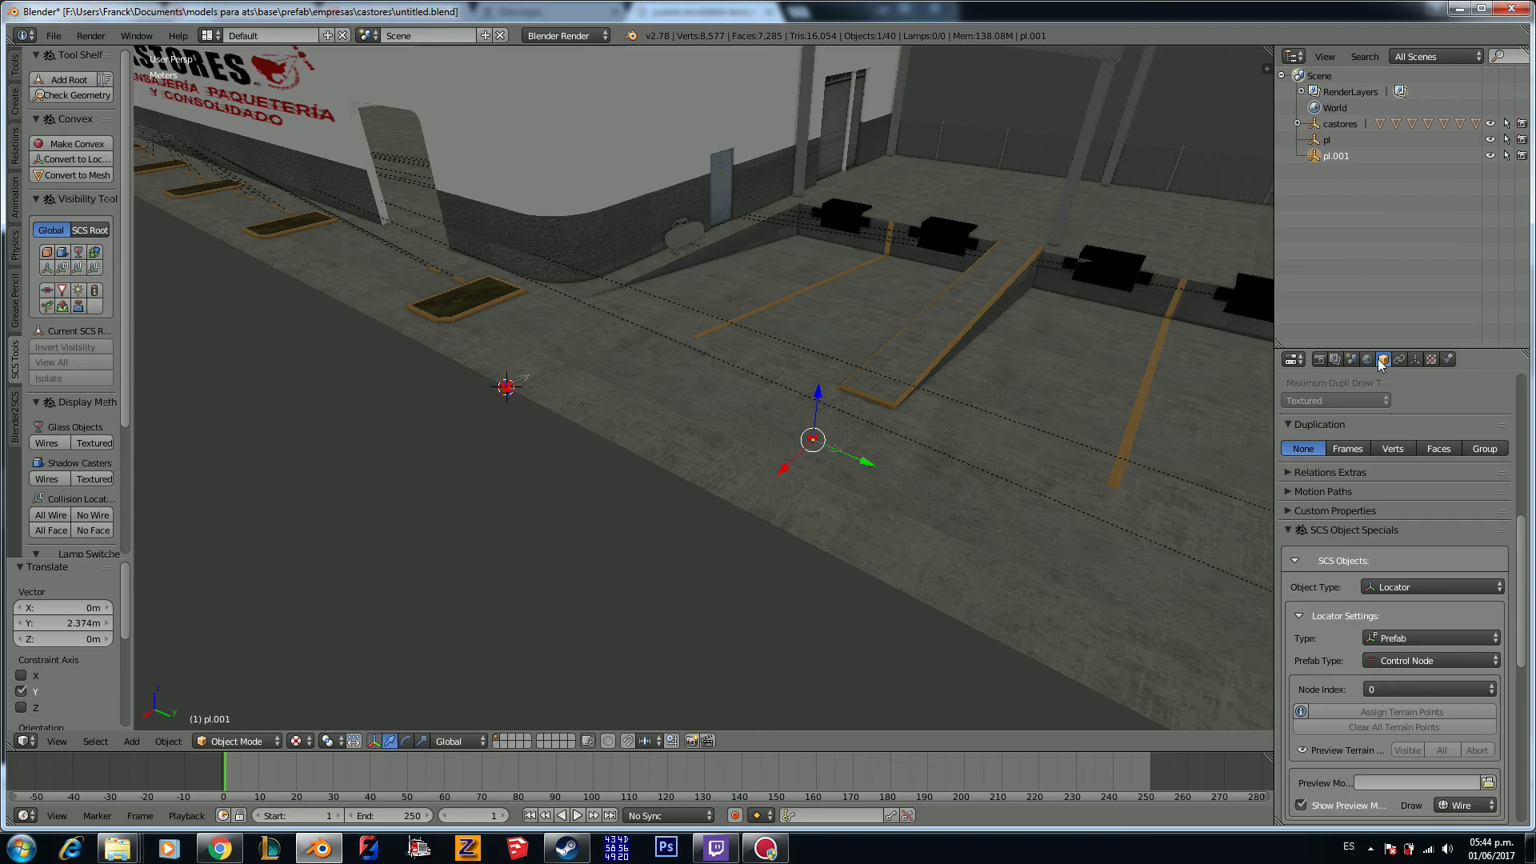
left_click(1372, 688)
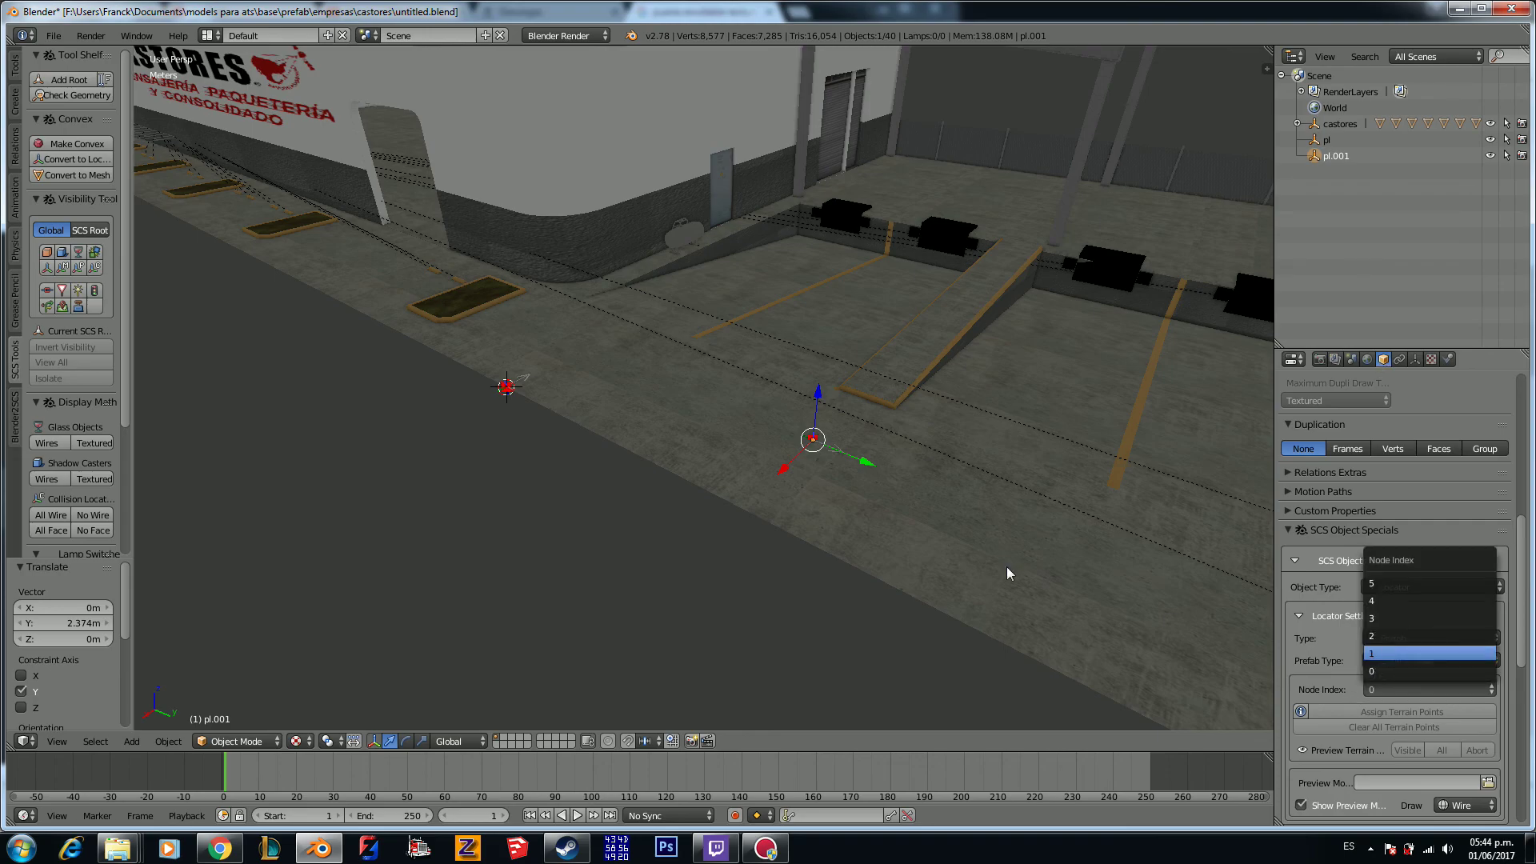
left_click(1384, 653)
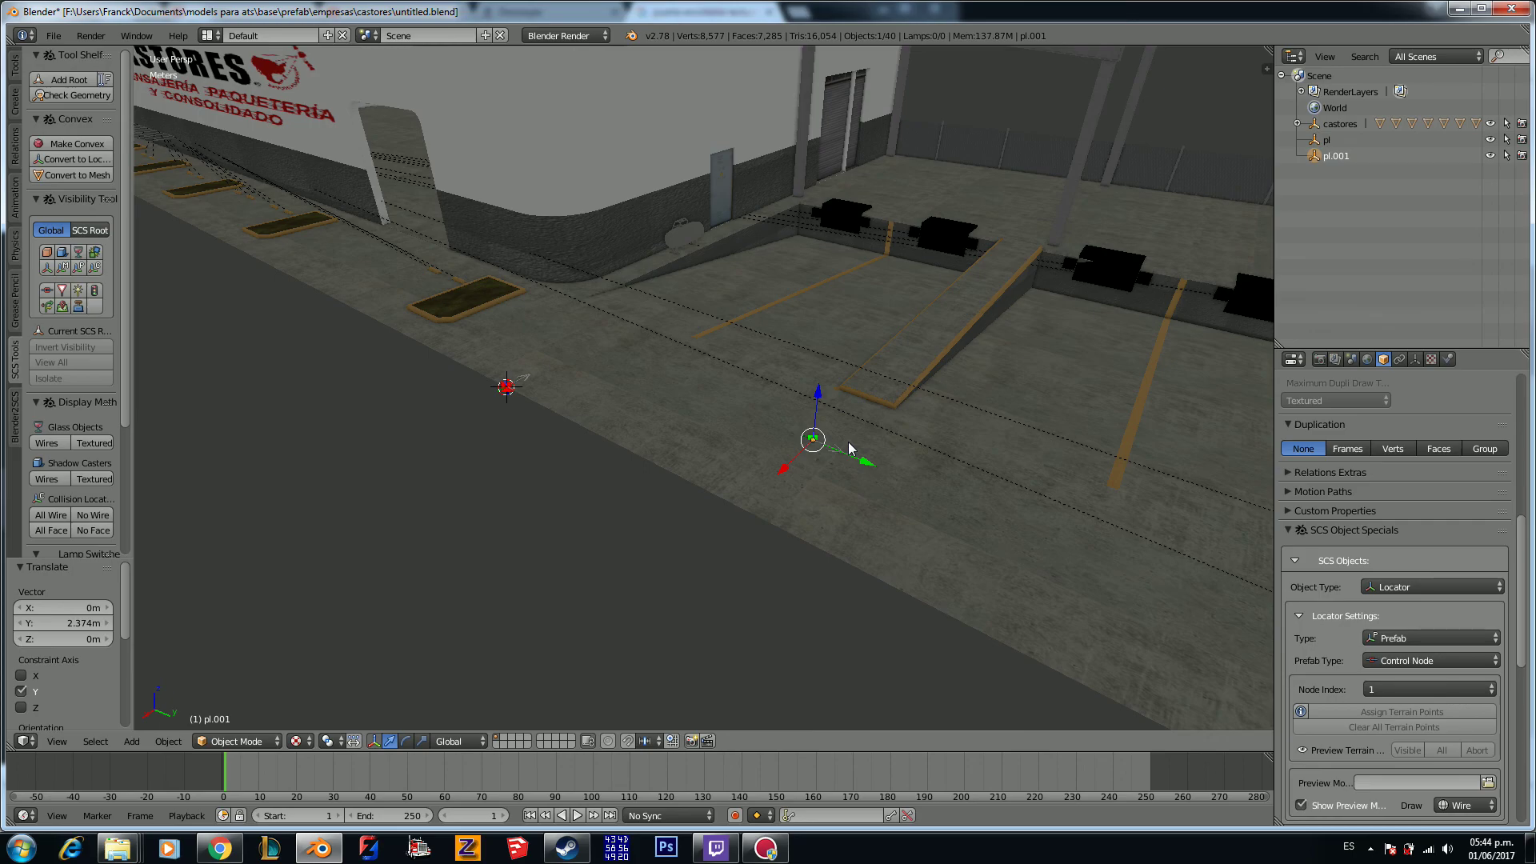
left_click_drag(1329, 157, 1317, 139)
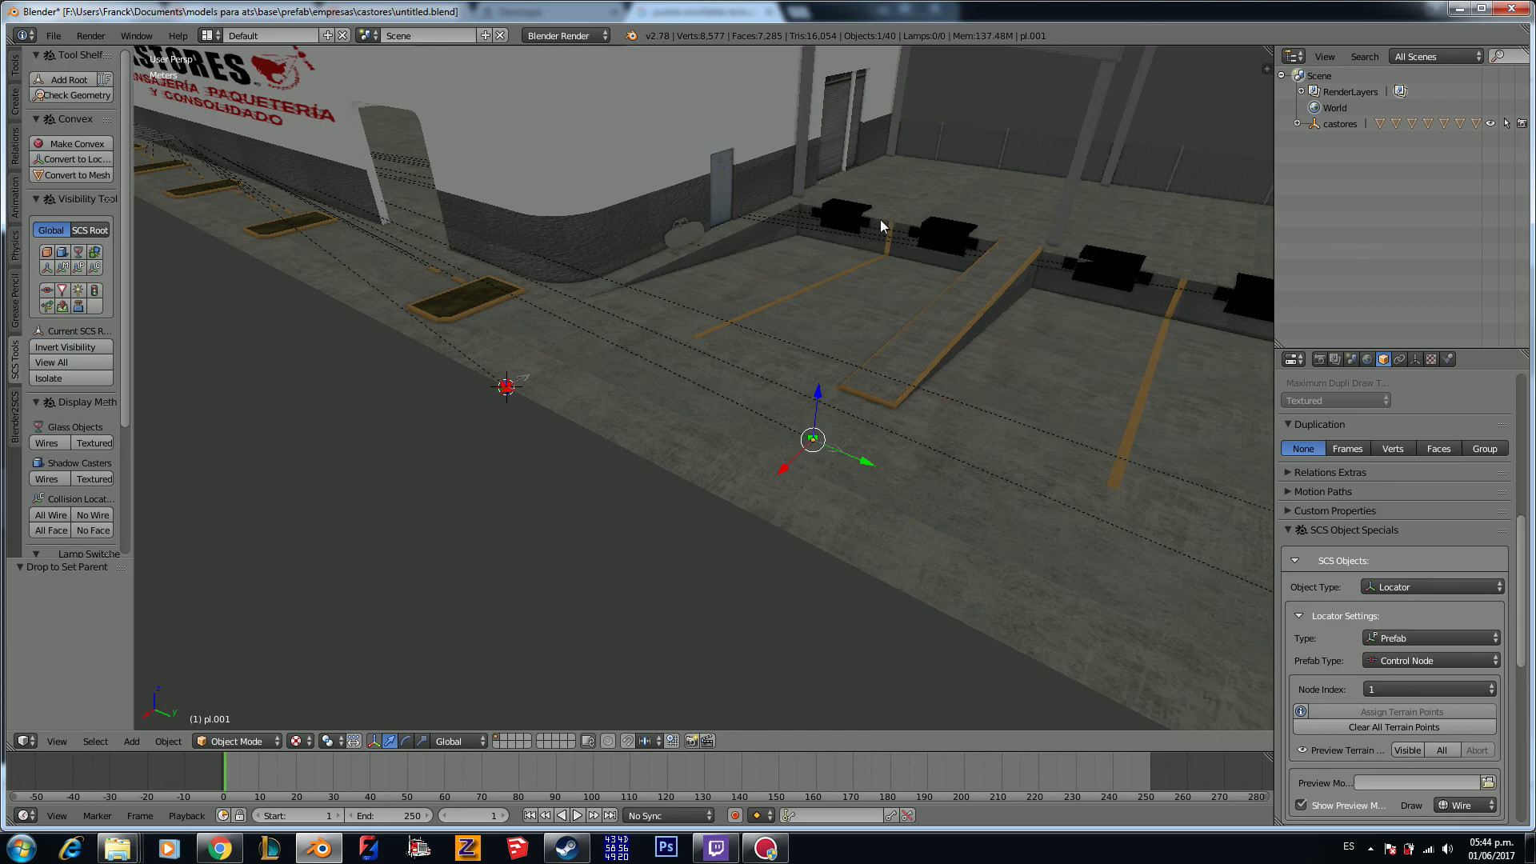
Step: Add a Spawn Point prefab locator at the 3D cursor and move it next to the second control node in front of the central divider
key("shift+a")
mouse_move(730, 381)
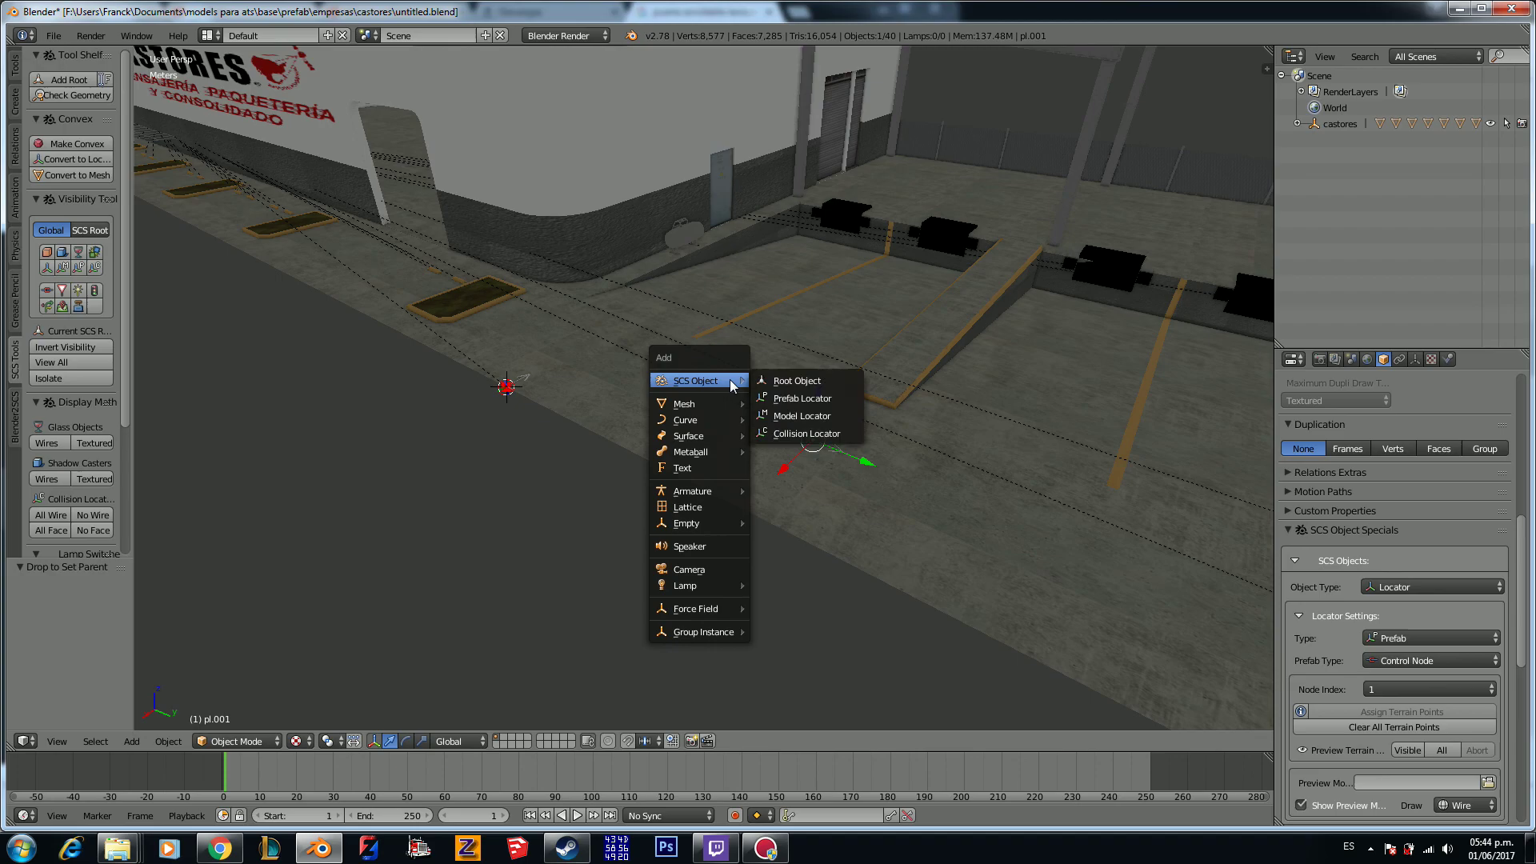
left_click(796, 398)
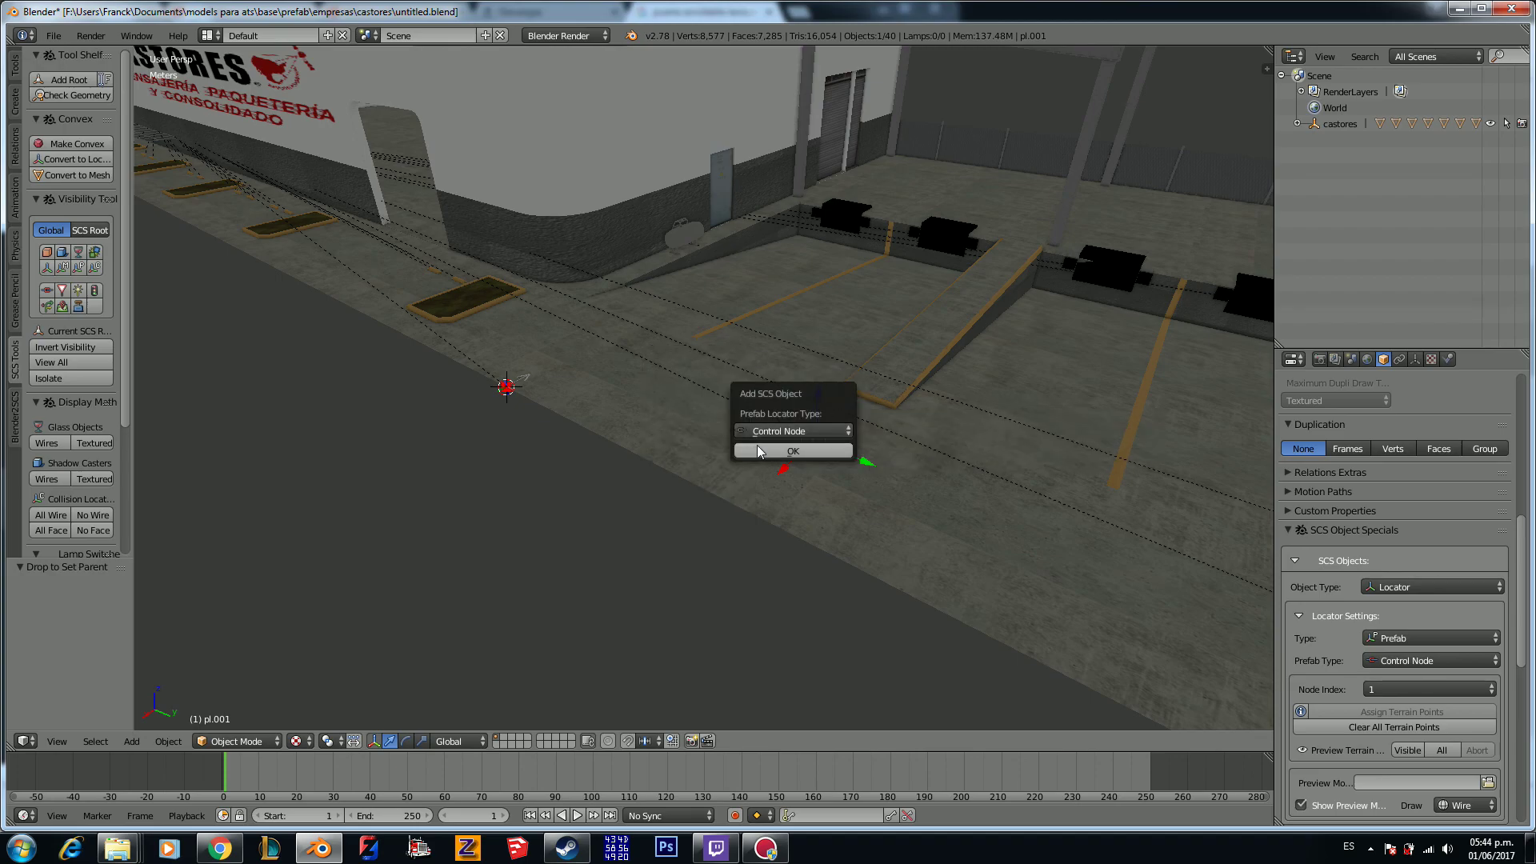
left_click(774, 428)
left_click(801, 378)
left_click(792, 450)
left_click_drag(472, 405, 832, 459)
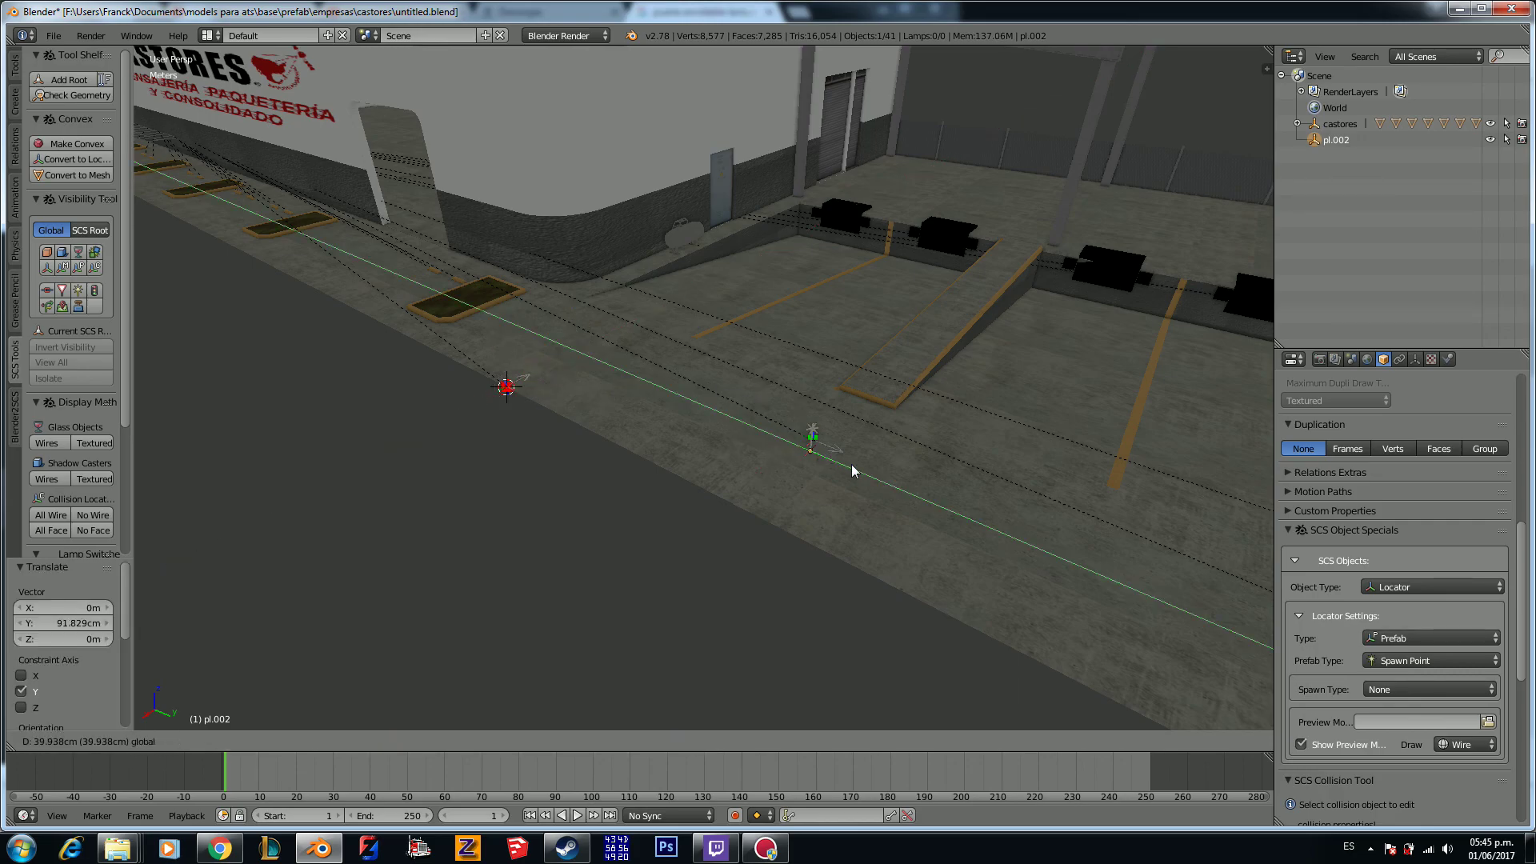
scroll(850, 469, "up", 5)
scroll(848, 472, "down", 6)
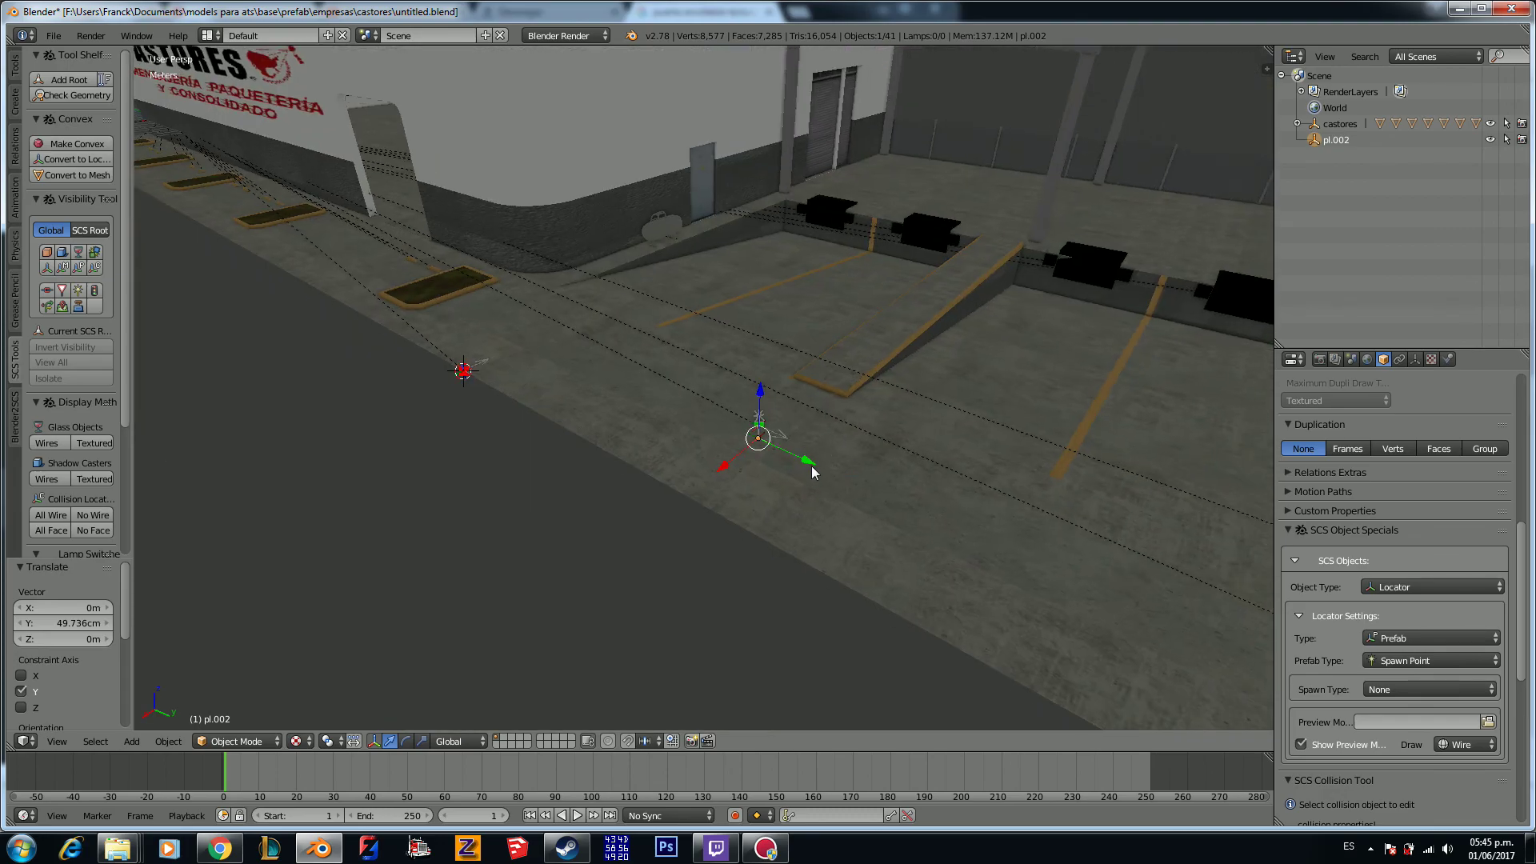
scroll(781, 467, "up", 5)
scroll(782, 467, "down", 5)
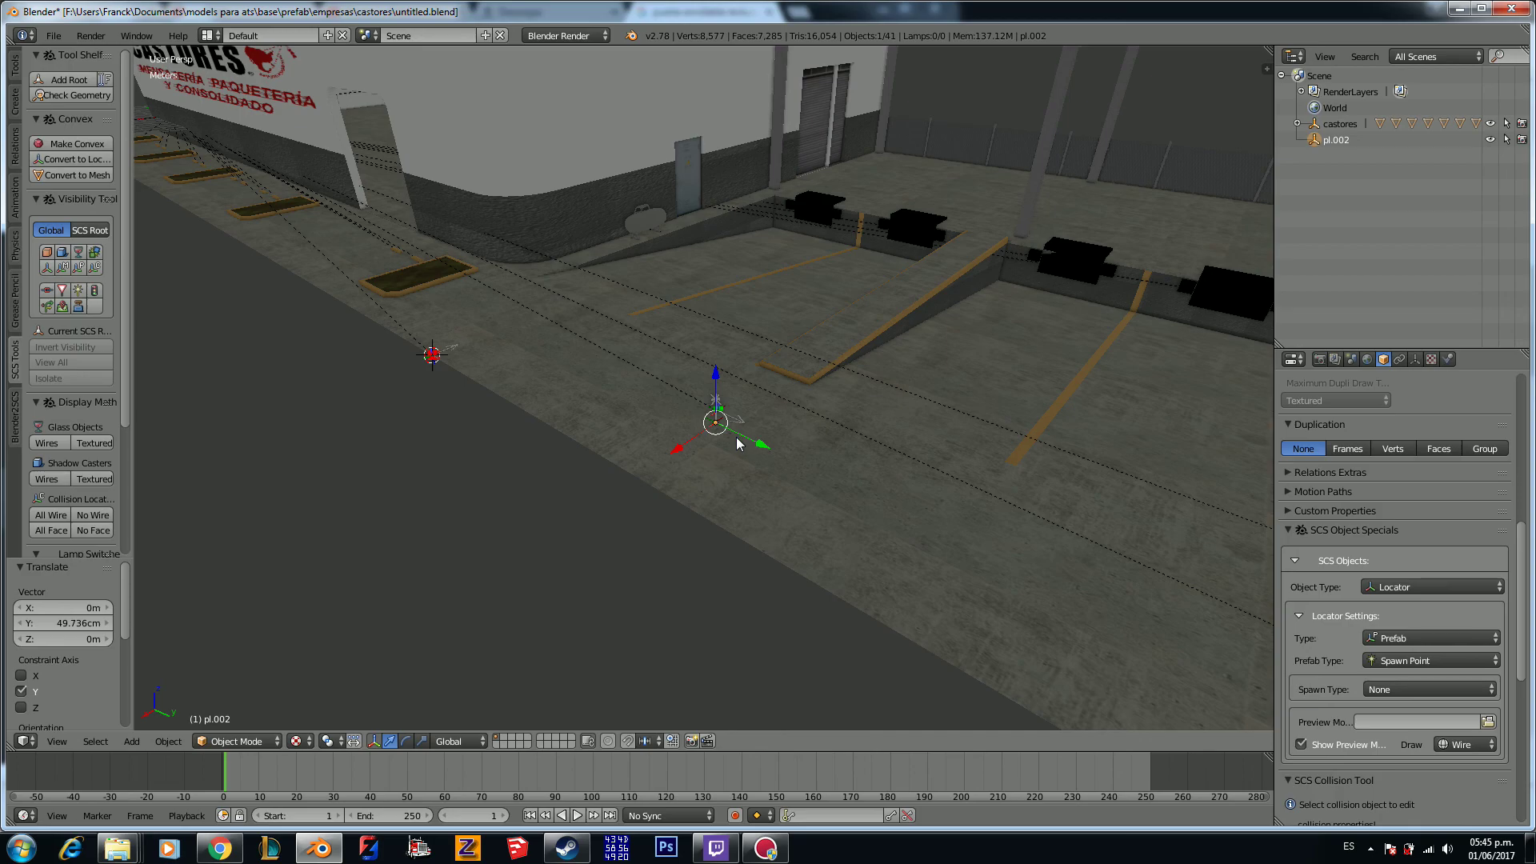
scroll(737, 444, "up", 3)
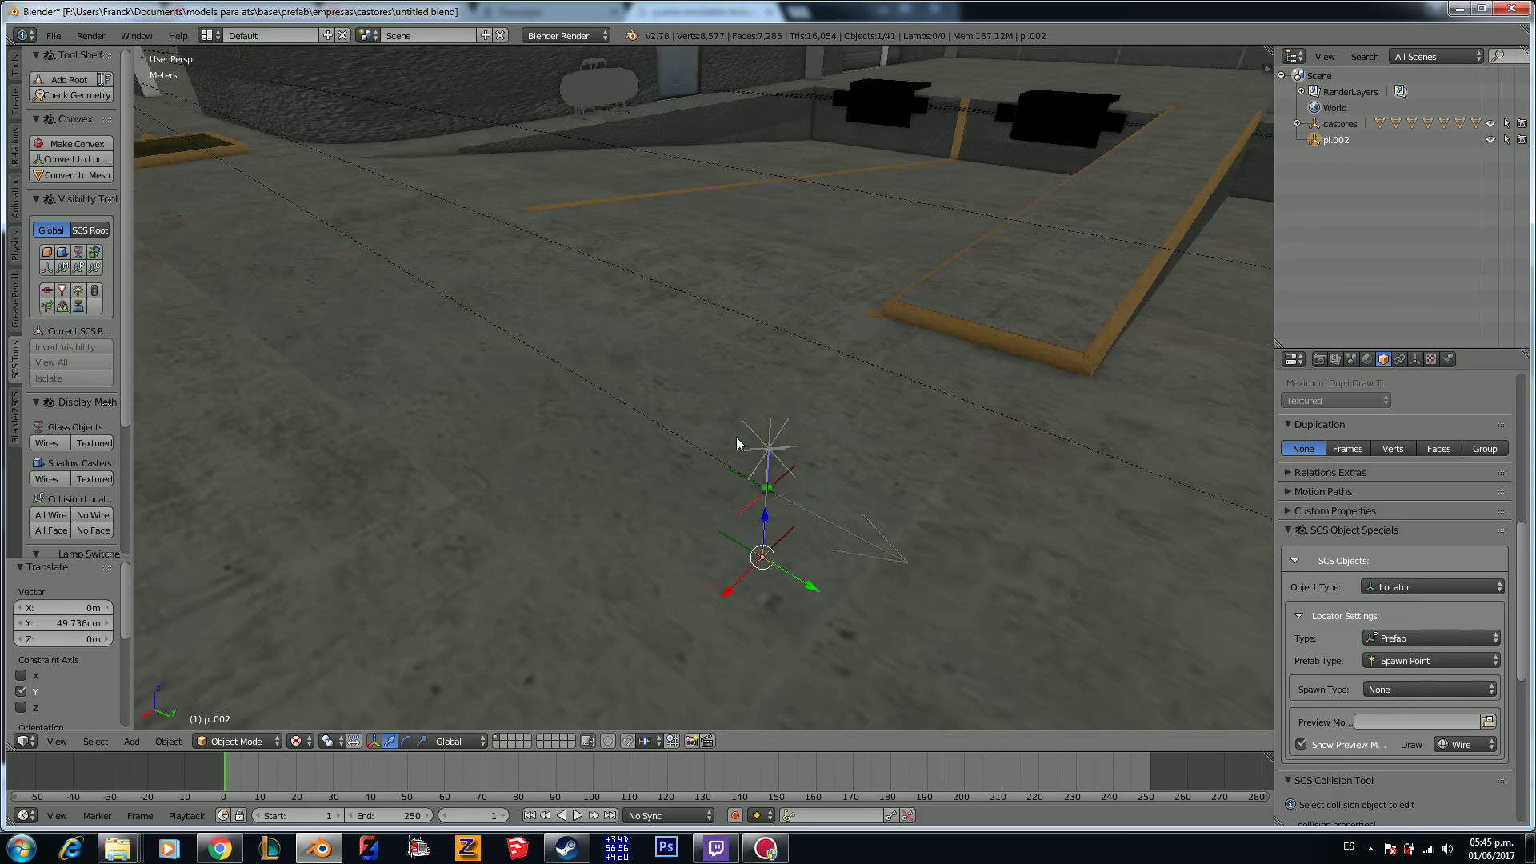
scroll(737, 443, "down", 3)
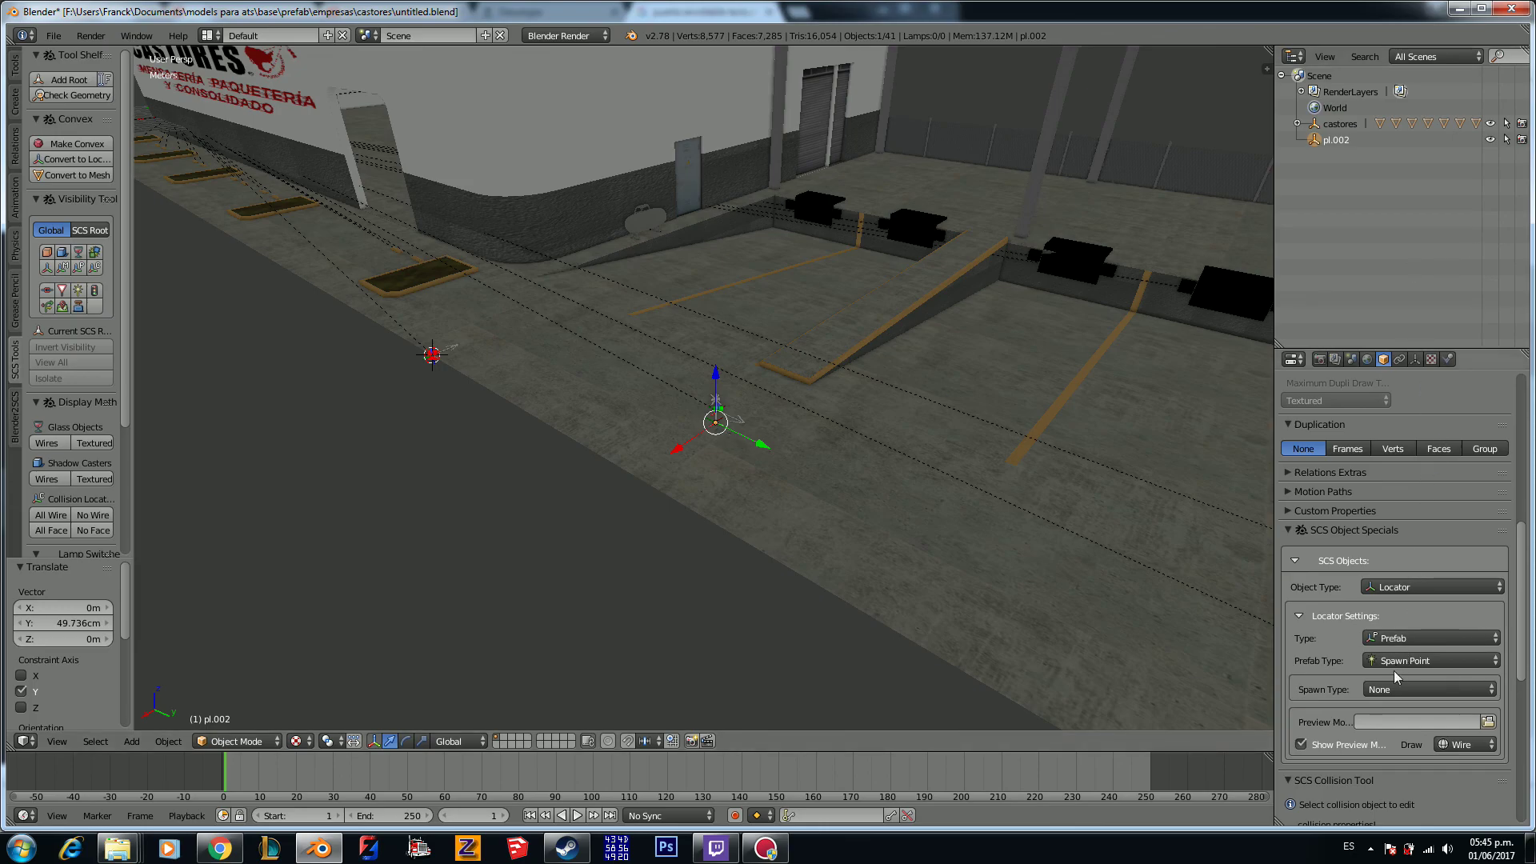
Step: Set the spawn point's Spawn Type to Company Point and parent it to the castores root
left_click(1427, 664)
left_click(1425, 657)
left_click(1416, 692)
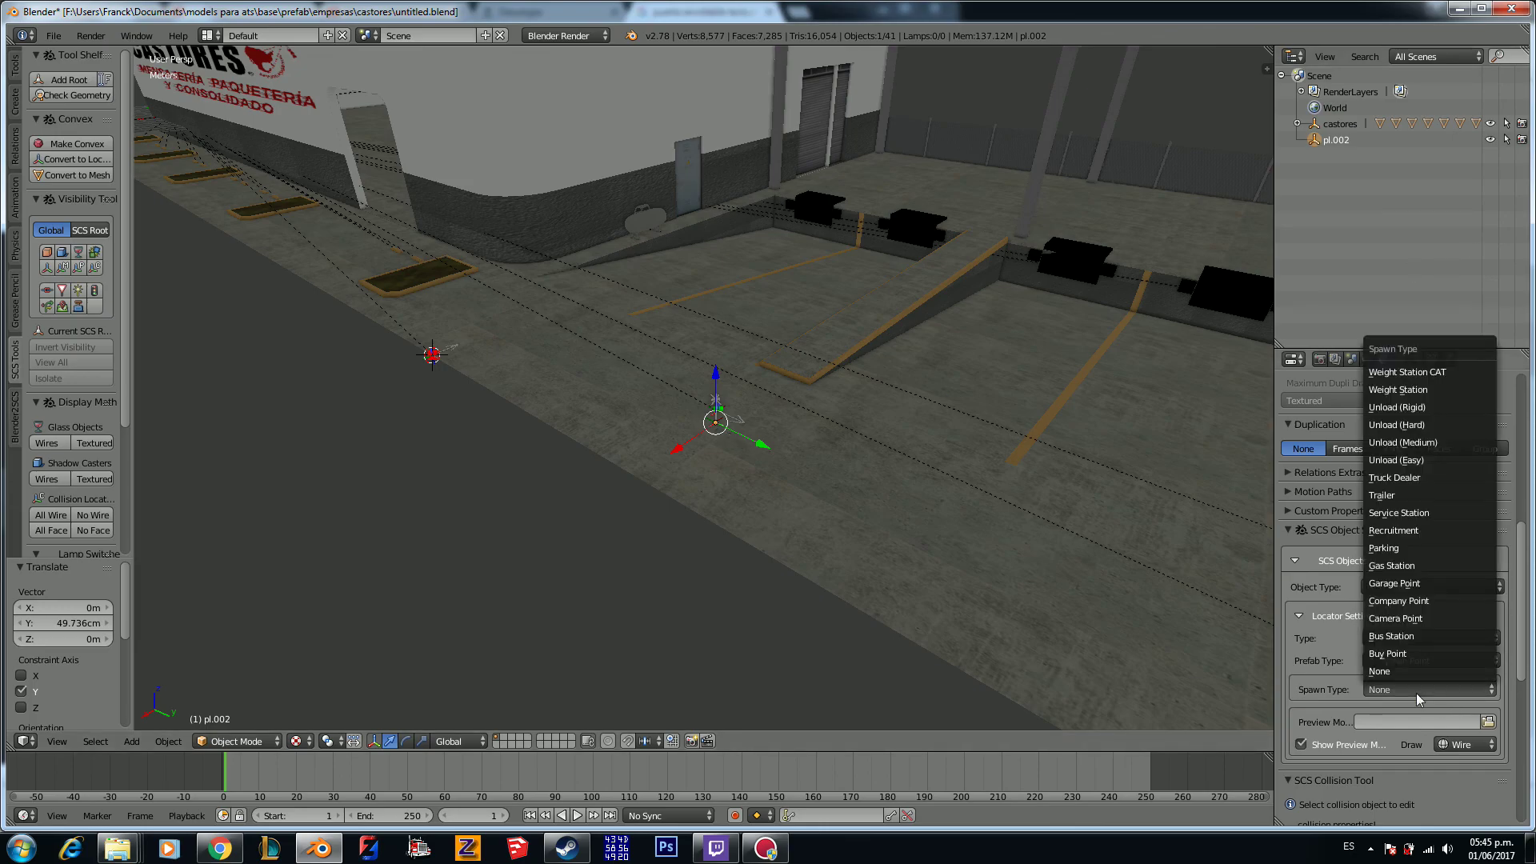
left_click(1426, 602)
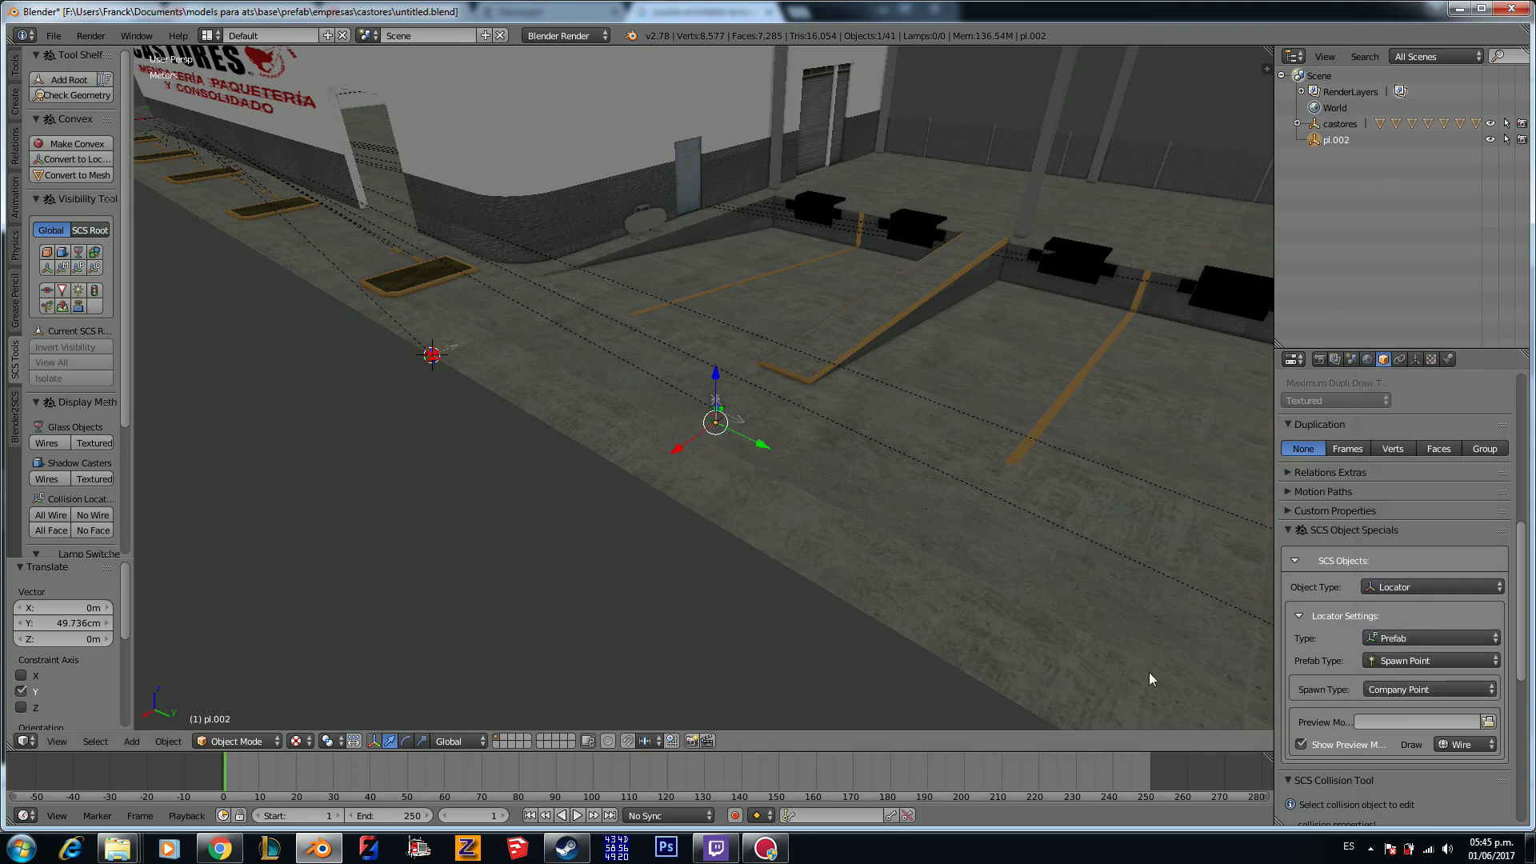
left_click_drag(1316, 139, 1321, 124)
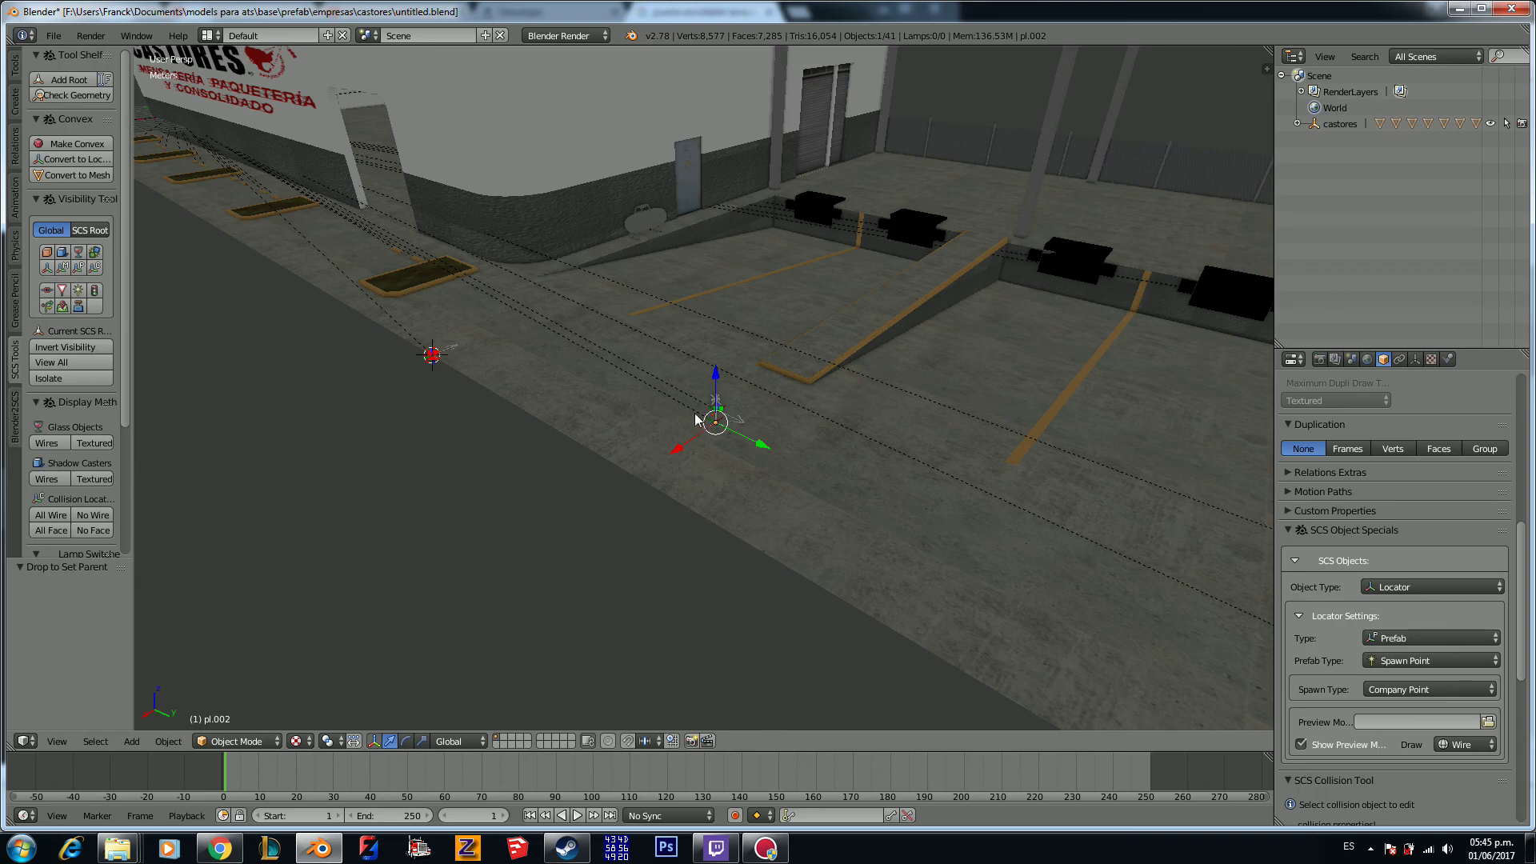
Step: Add another Spawn Point prefab locator at the 3D cursor and move it about -3.934 m along X towards the building
key("shift+a")
mouse_move(696, 415)
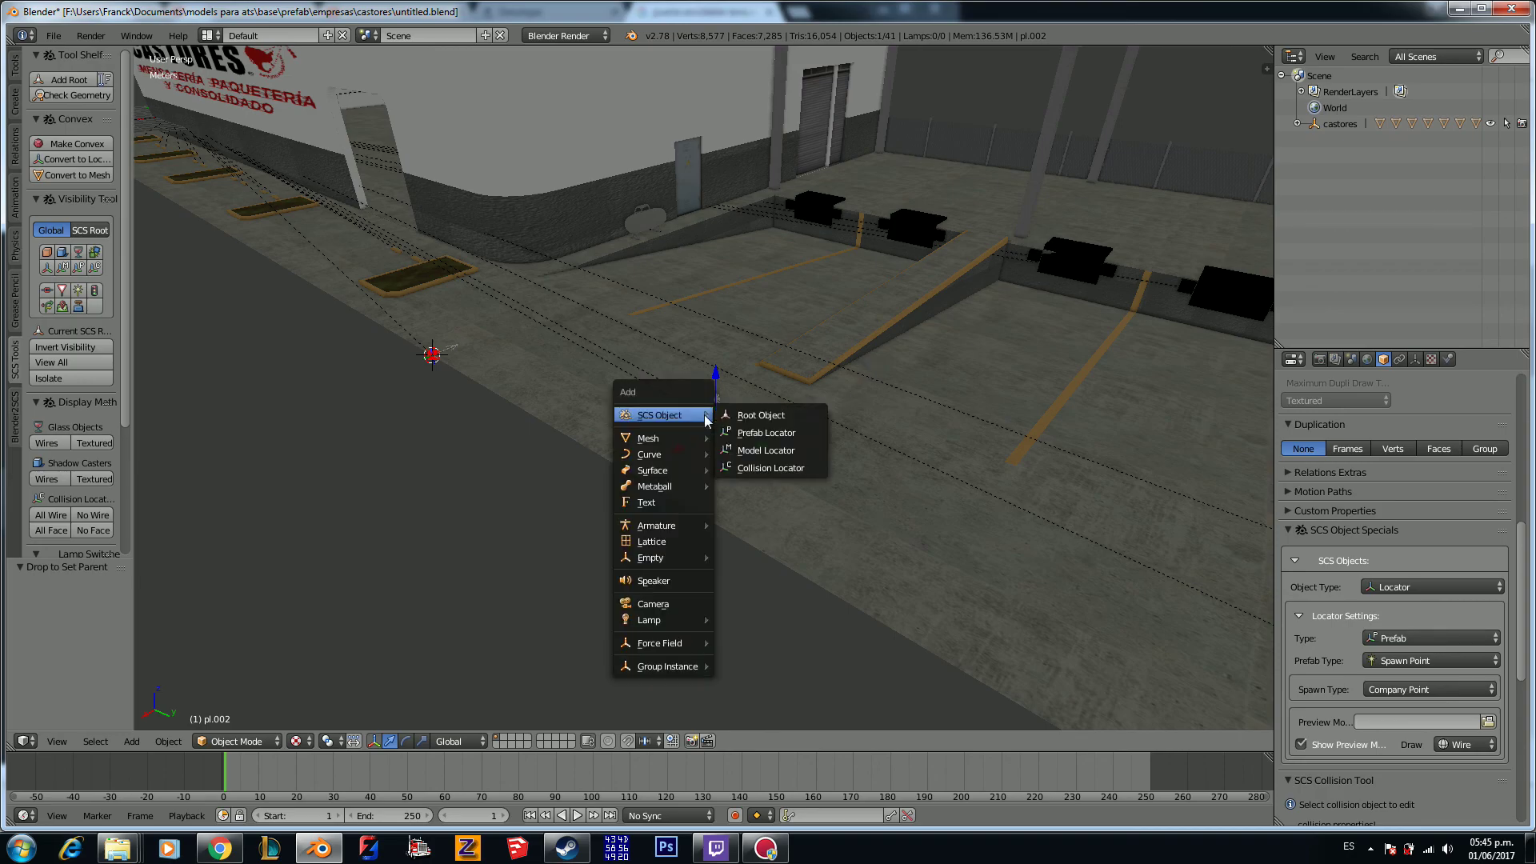
left_click(744, 432)
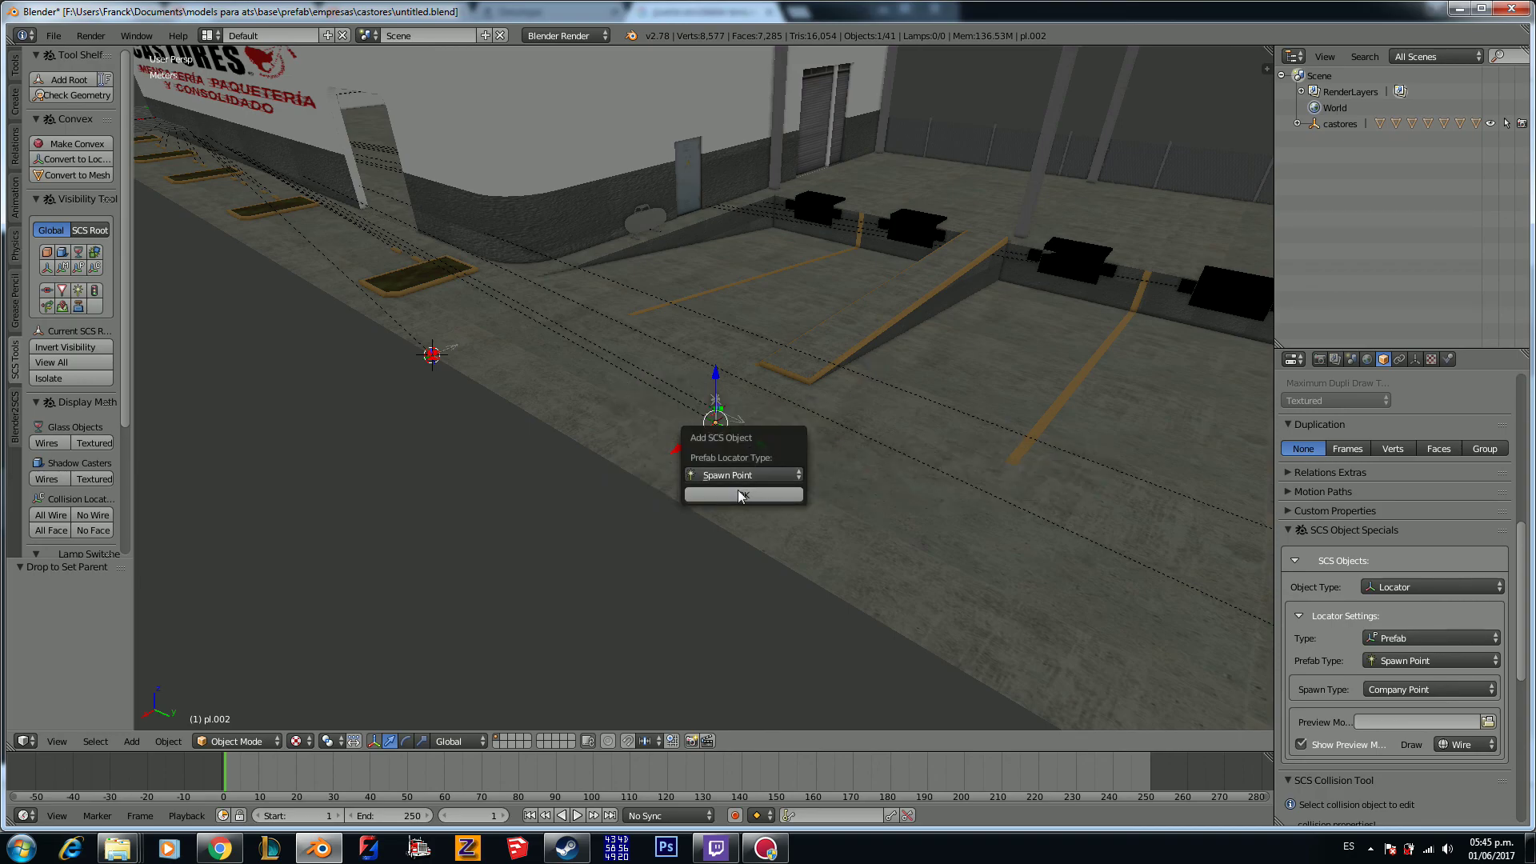
left_click(740, 496)
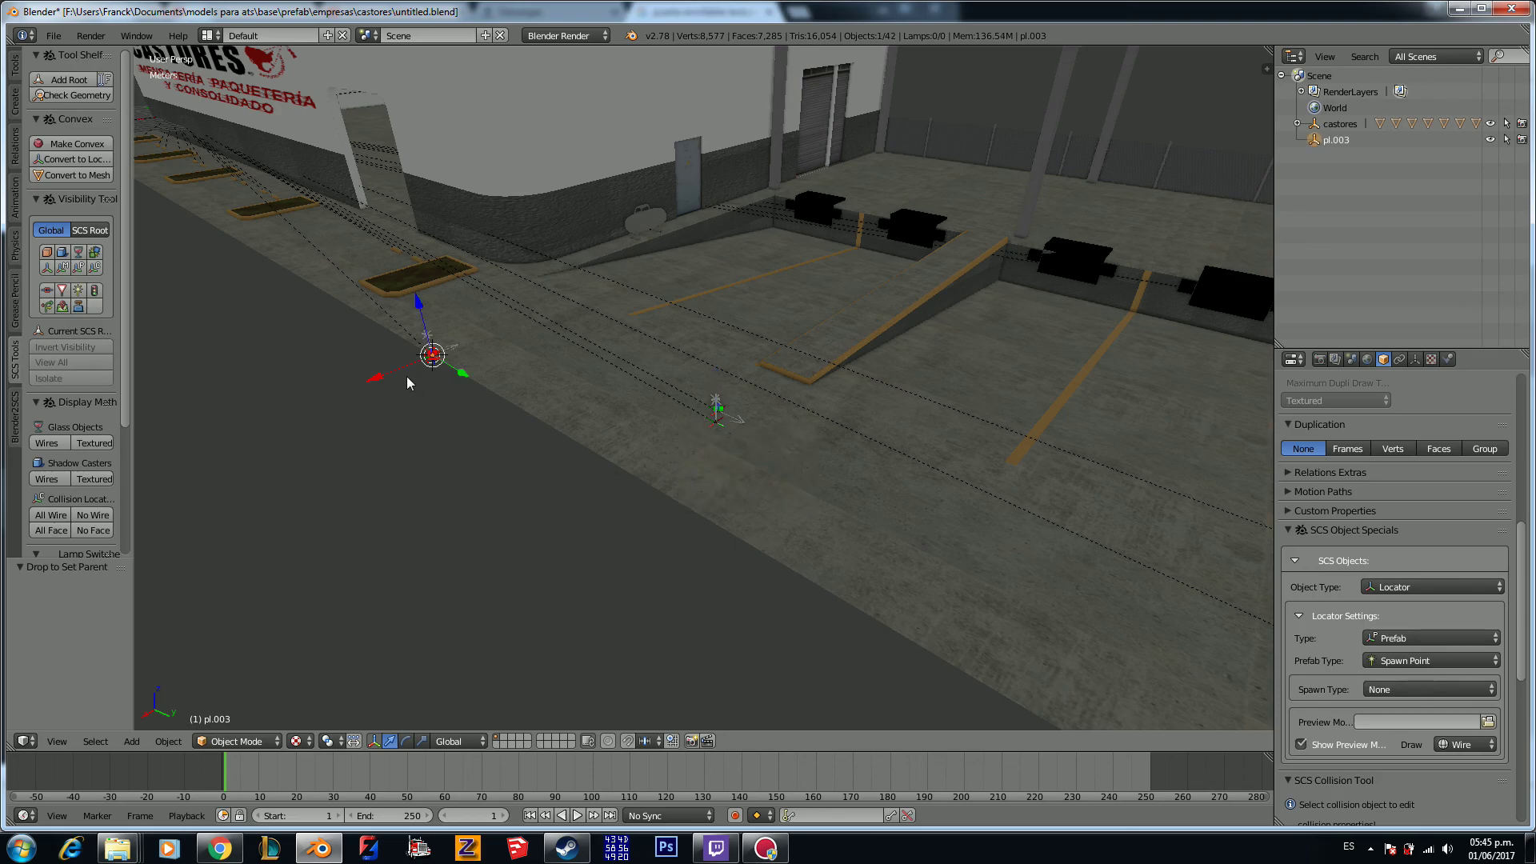
key("g")
key("x")
left_click(530, 358)
middle_click_drag(529, 358, 637, 435)
scroll(667, 452, "up", 4)
scroll(667, 452, "down", 4)
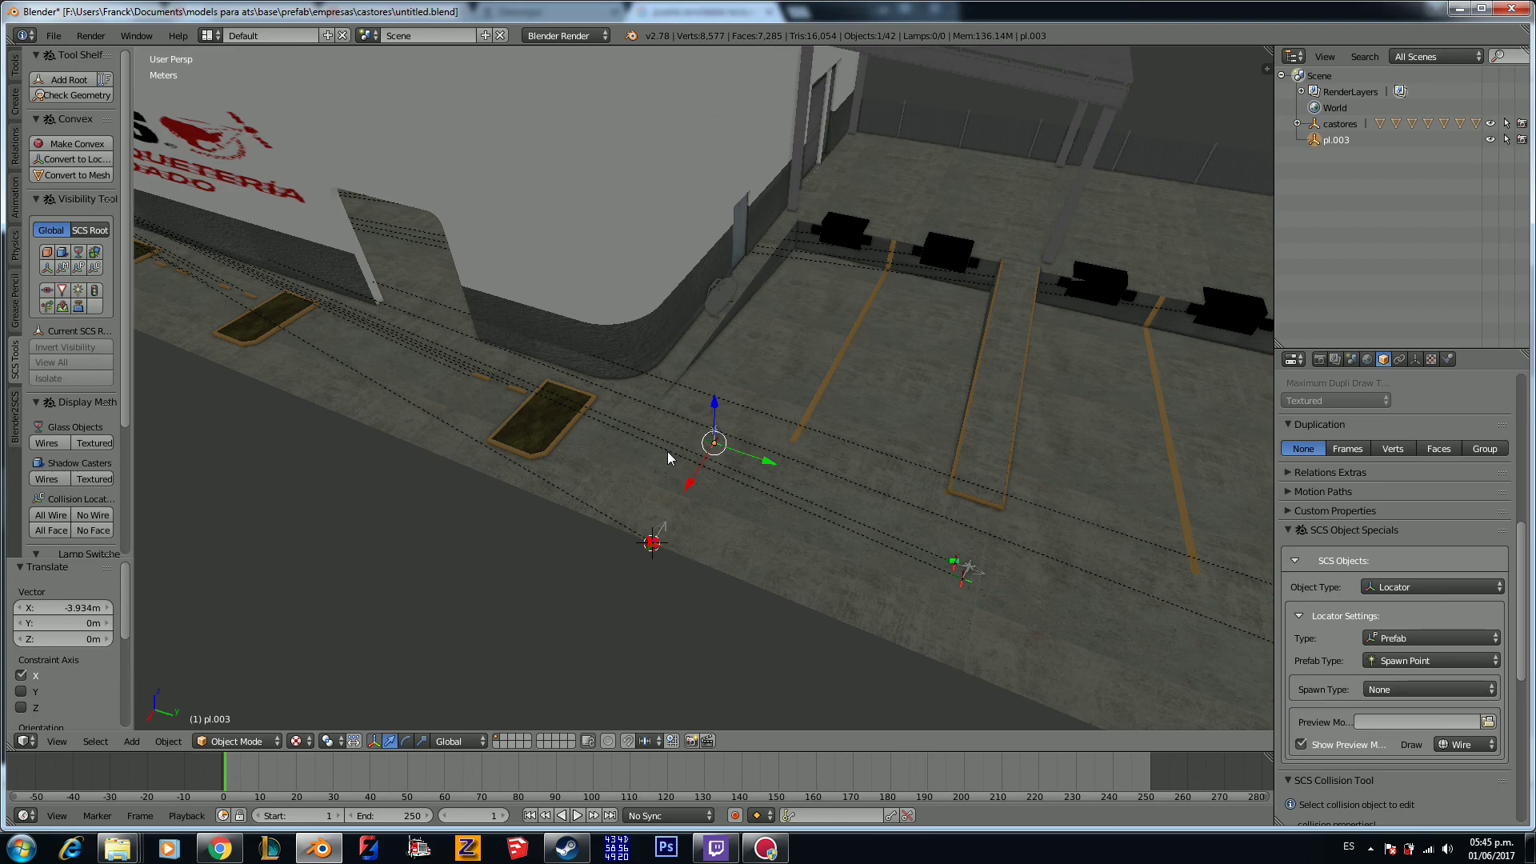
Step: Move the new spawn point along X and Y into the loading bay beside the central divider, in front of its dock bumper
middle_click_drag(670, 444, 663, 436)
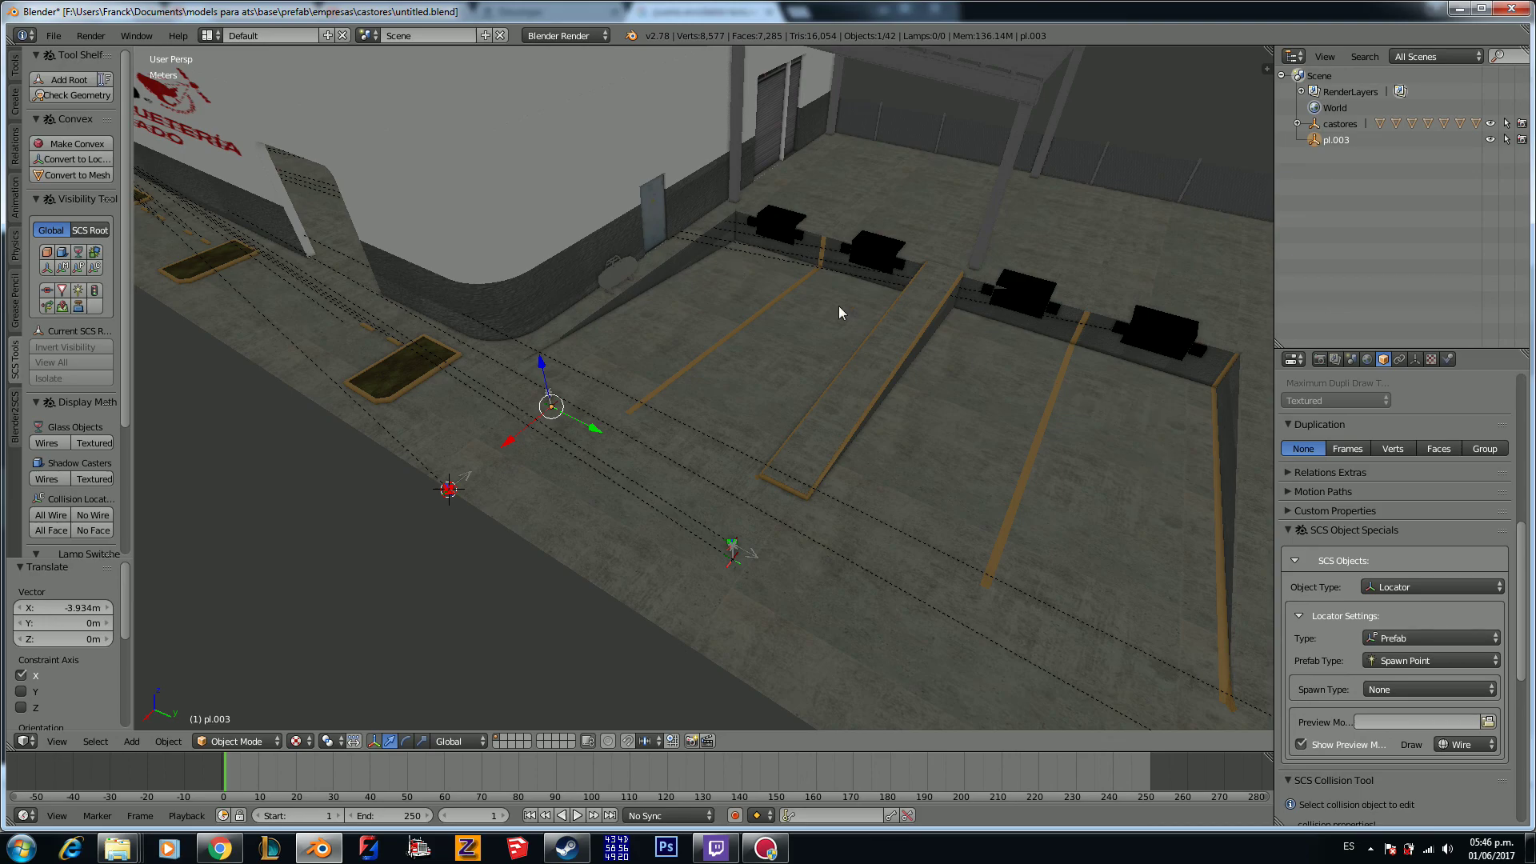
left_click_drag(505, 442, 755, 337)
scroll(758, 339, "up", 8)
scroll(761, 346, "down", 8)
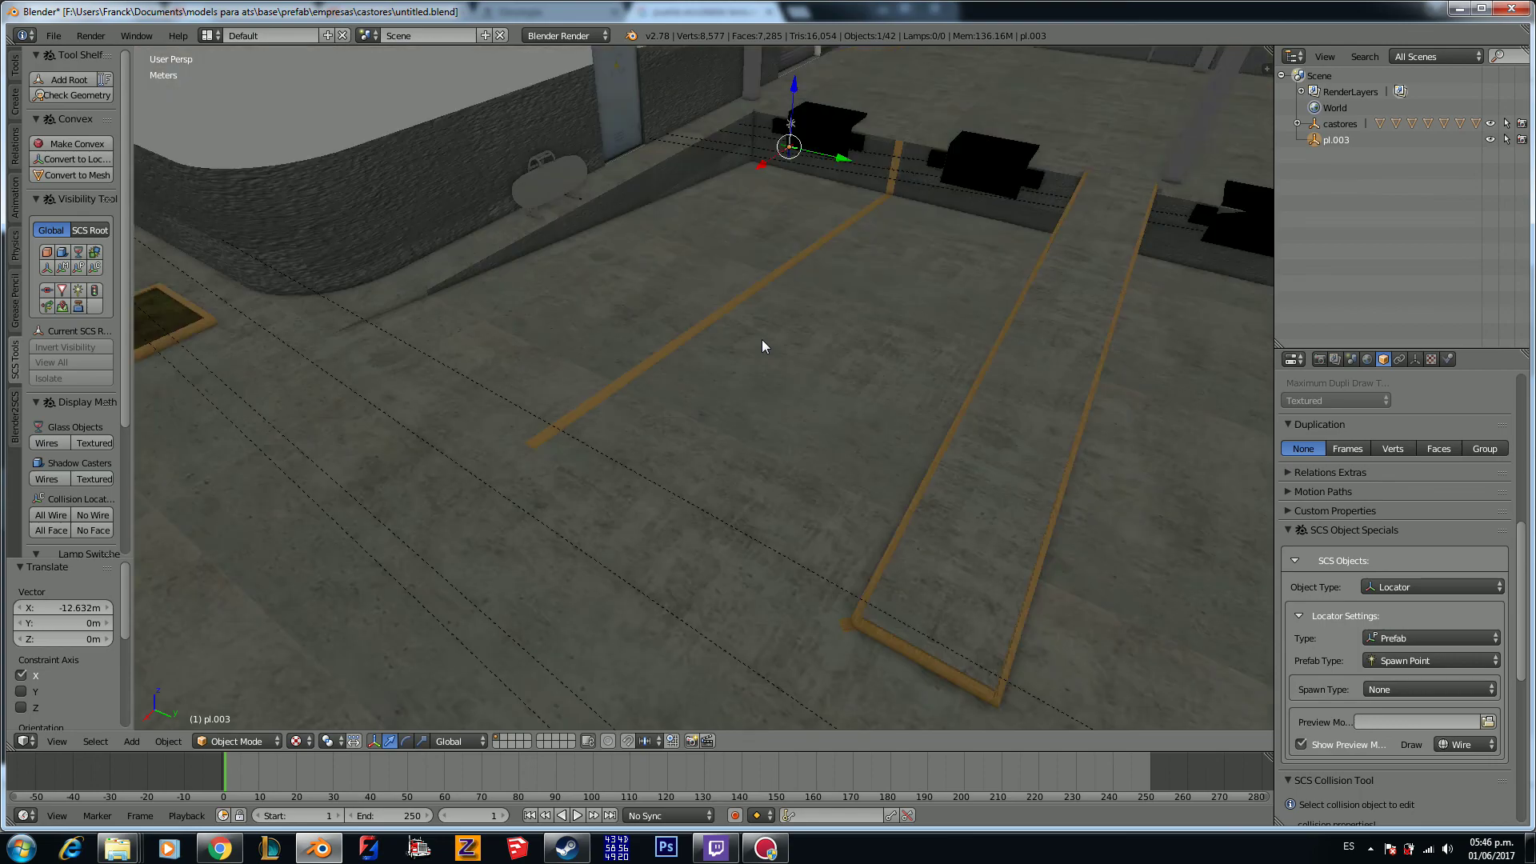
left_click_drag(791, 259, 883, 275)
left_click_drag(855, 353, 861, 349)
middle_click_drag(872, 342, 832, 389, "shift")
scroll(861, 377, "up", 1)
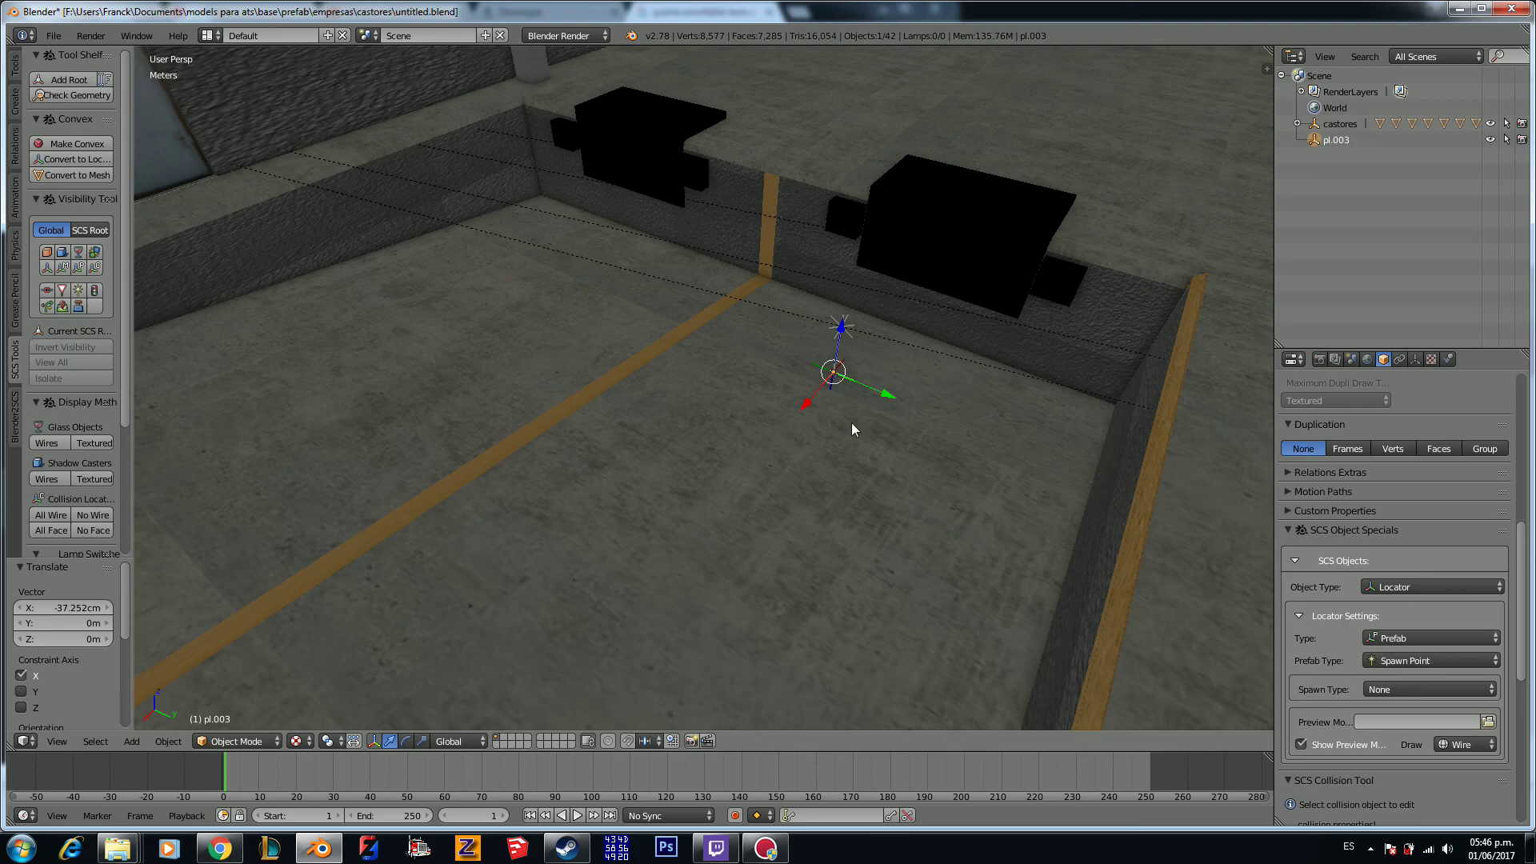
Step: Rotate the loading bay's spawn point freehand by about 98° around the Z axis
key("r")
key("z")
left_click(863, 360)
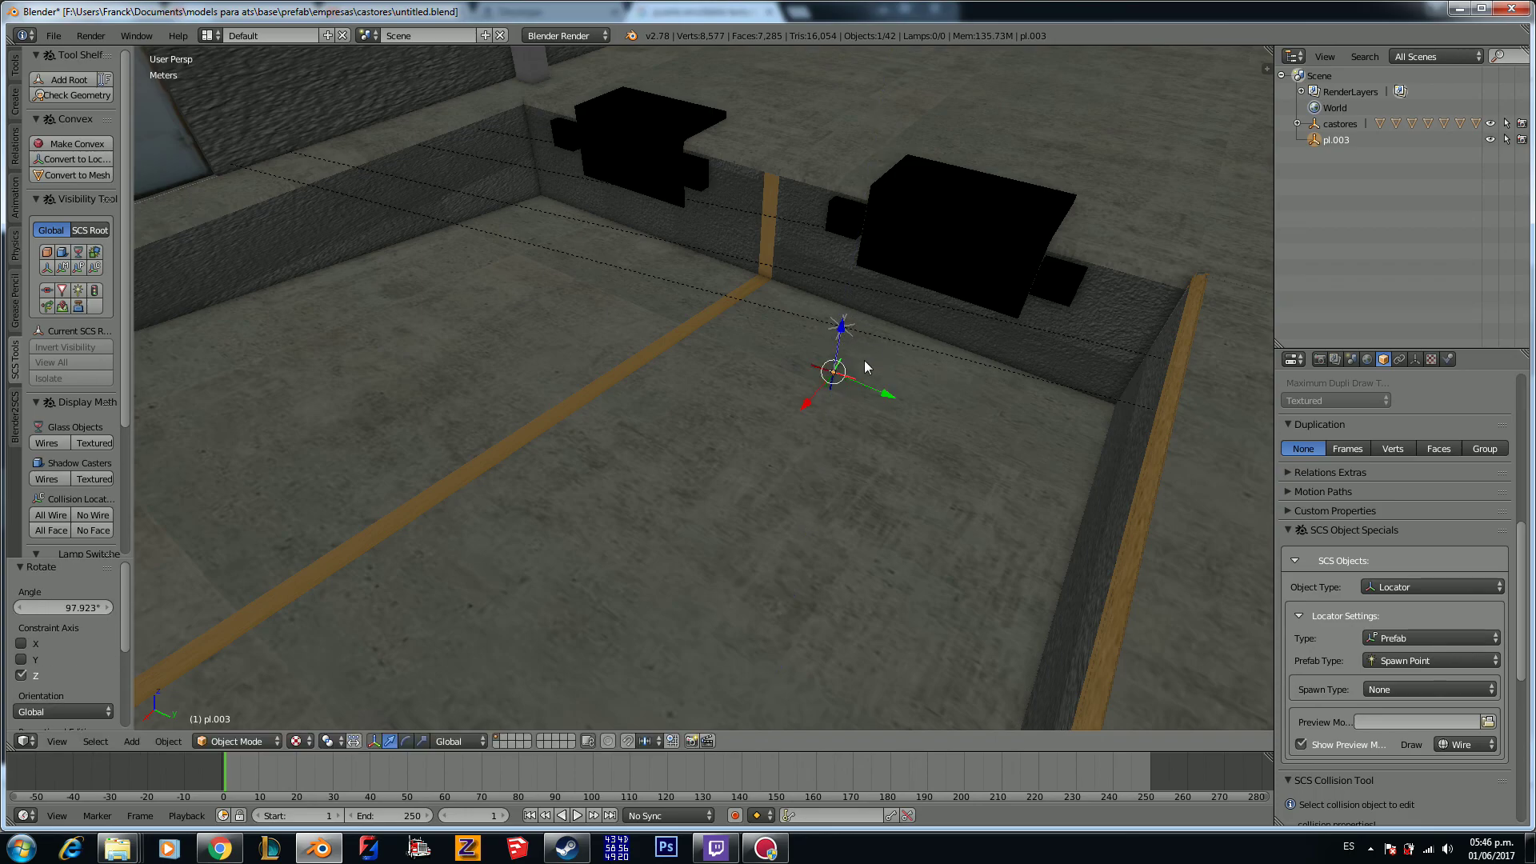
Step: Rotate the loading bay's spawn point a further 180° around the Z axis
middle_click_drag(872, 387, 668, 439, "shift")
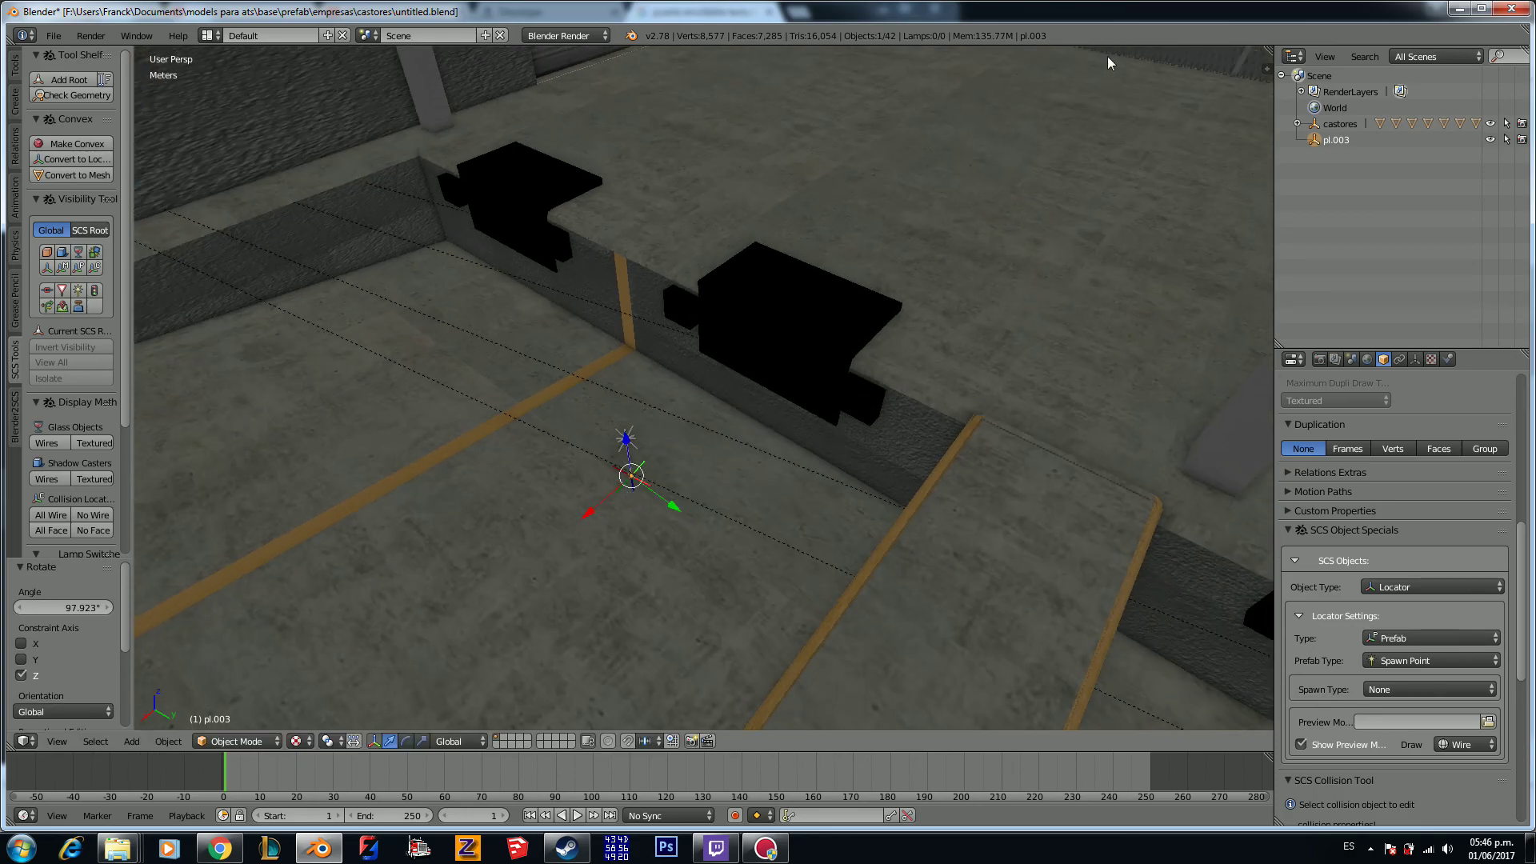
middle_click_drag(966, 160, 818, 147)
scroll(927, 260, "up", 5)
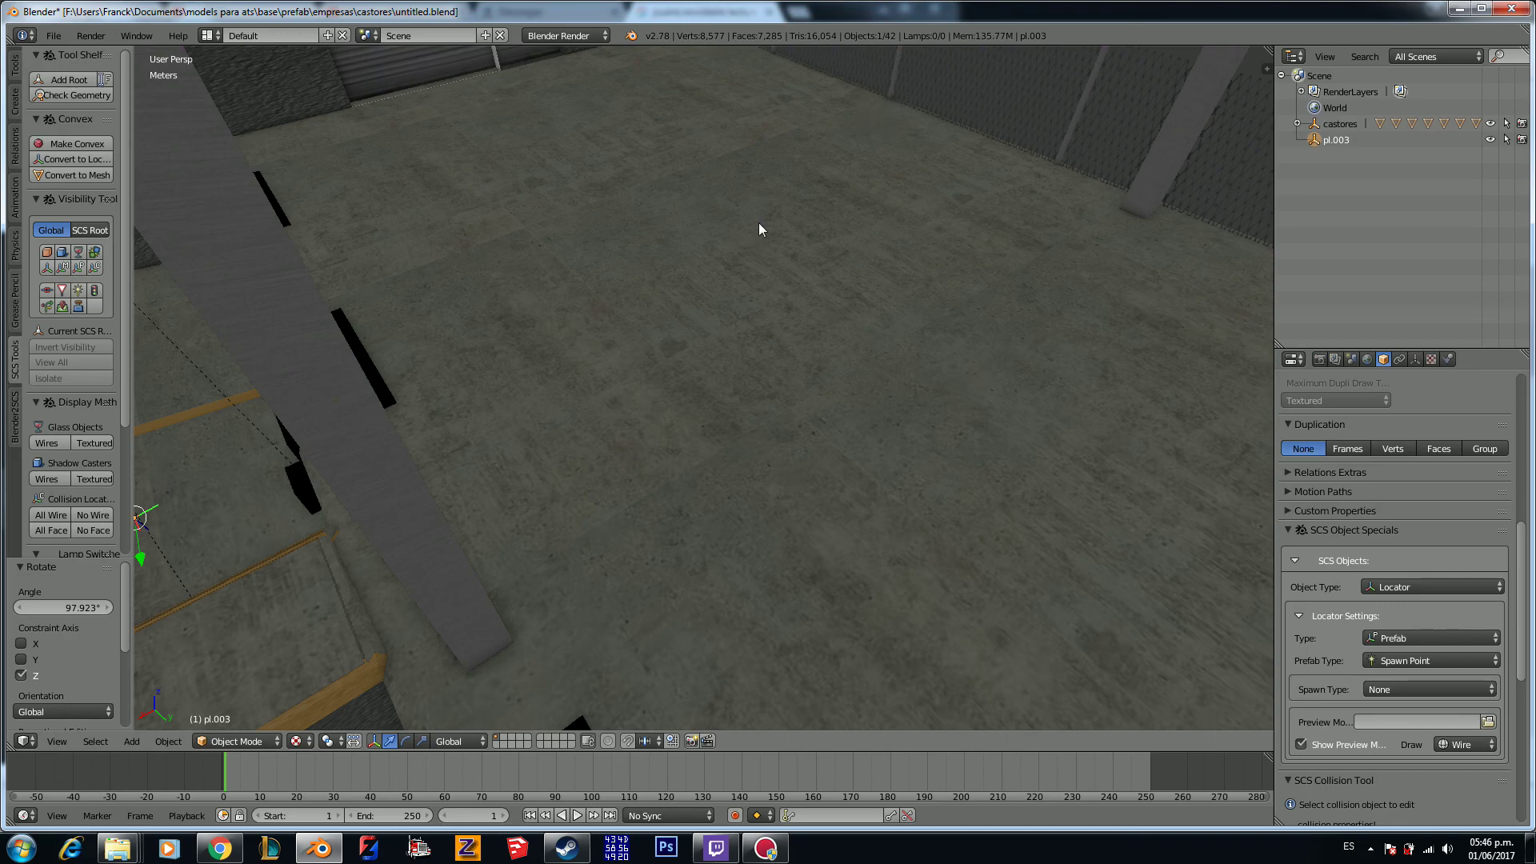
scroll(759, 224, "down", 5)
middle_click_drag(754, 256, 795, 243)
scroll(728, 420, "up", 4)
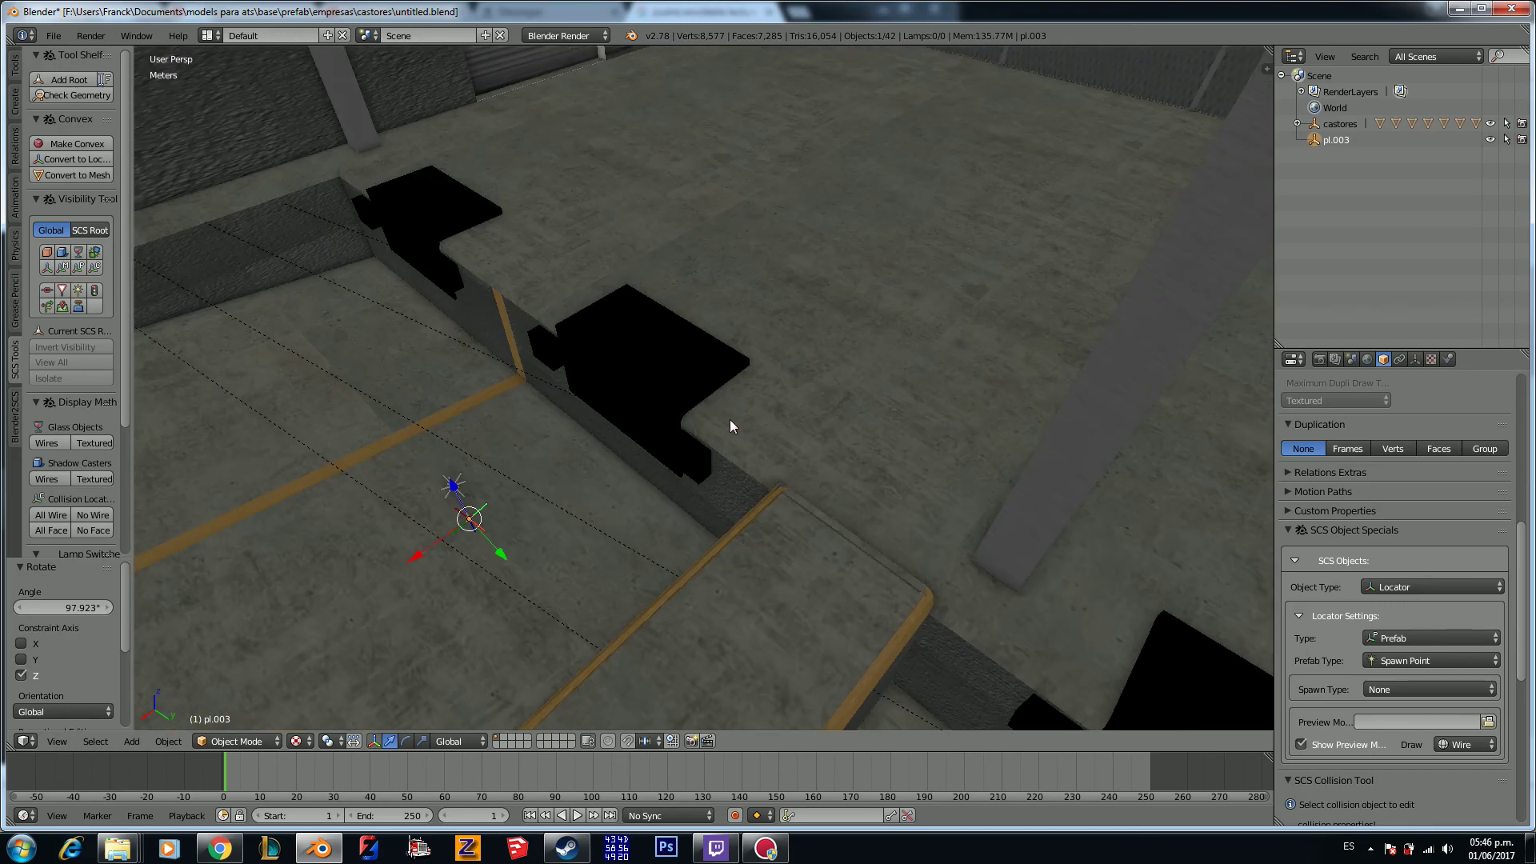
middle_click_drag(729, 419, 758, 386)
type("rz")
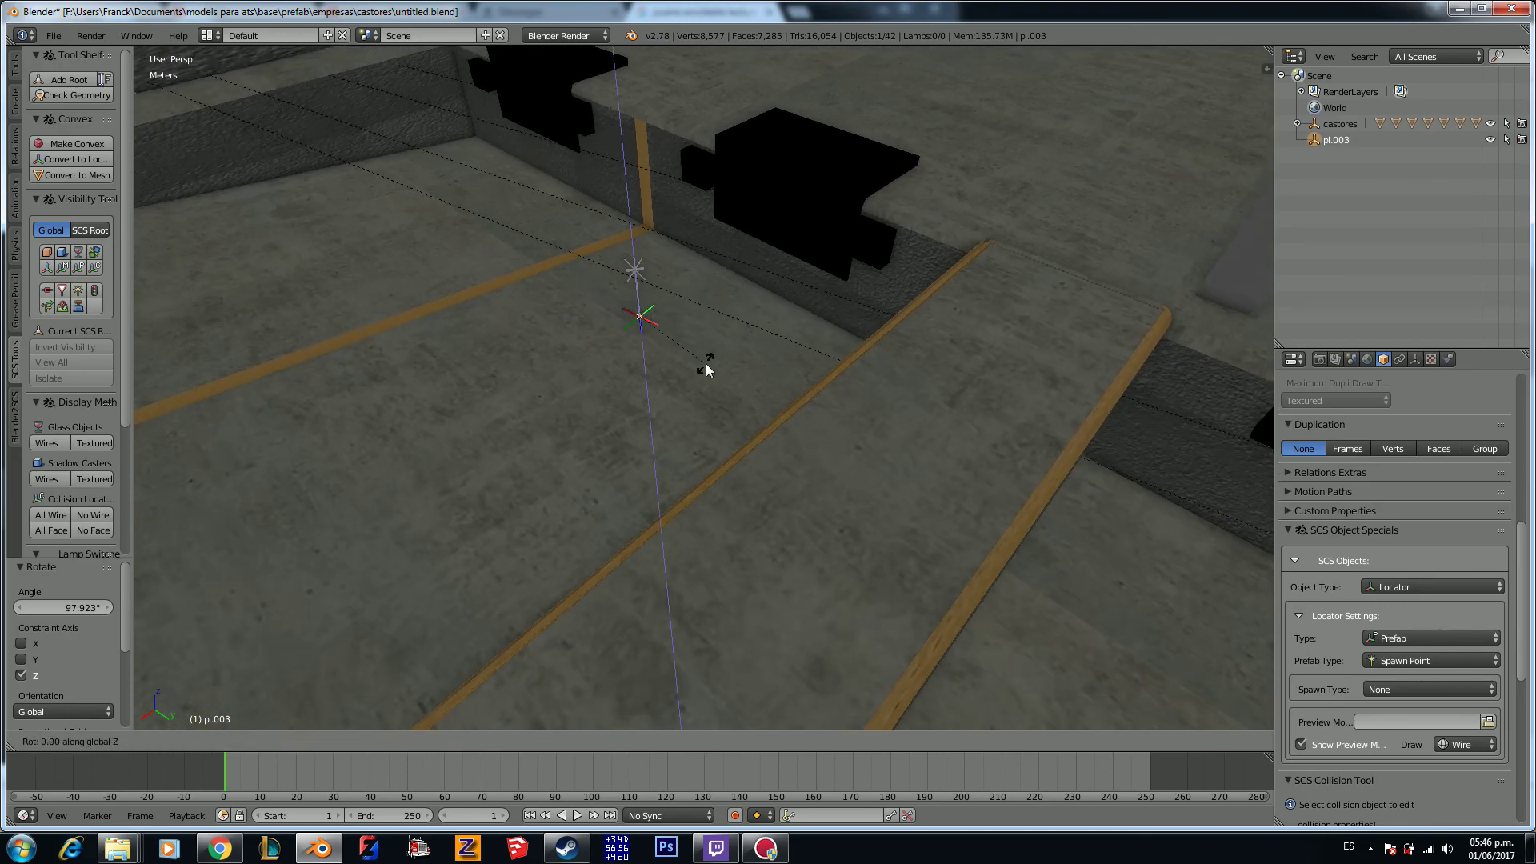
type("180")
key("Return")
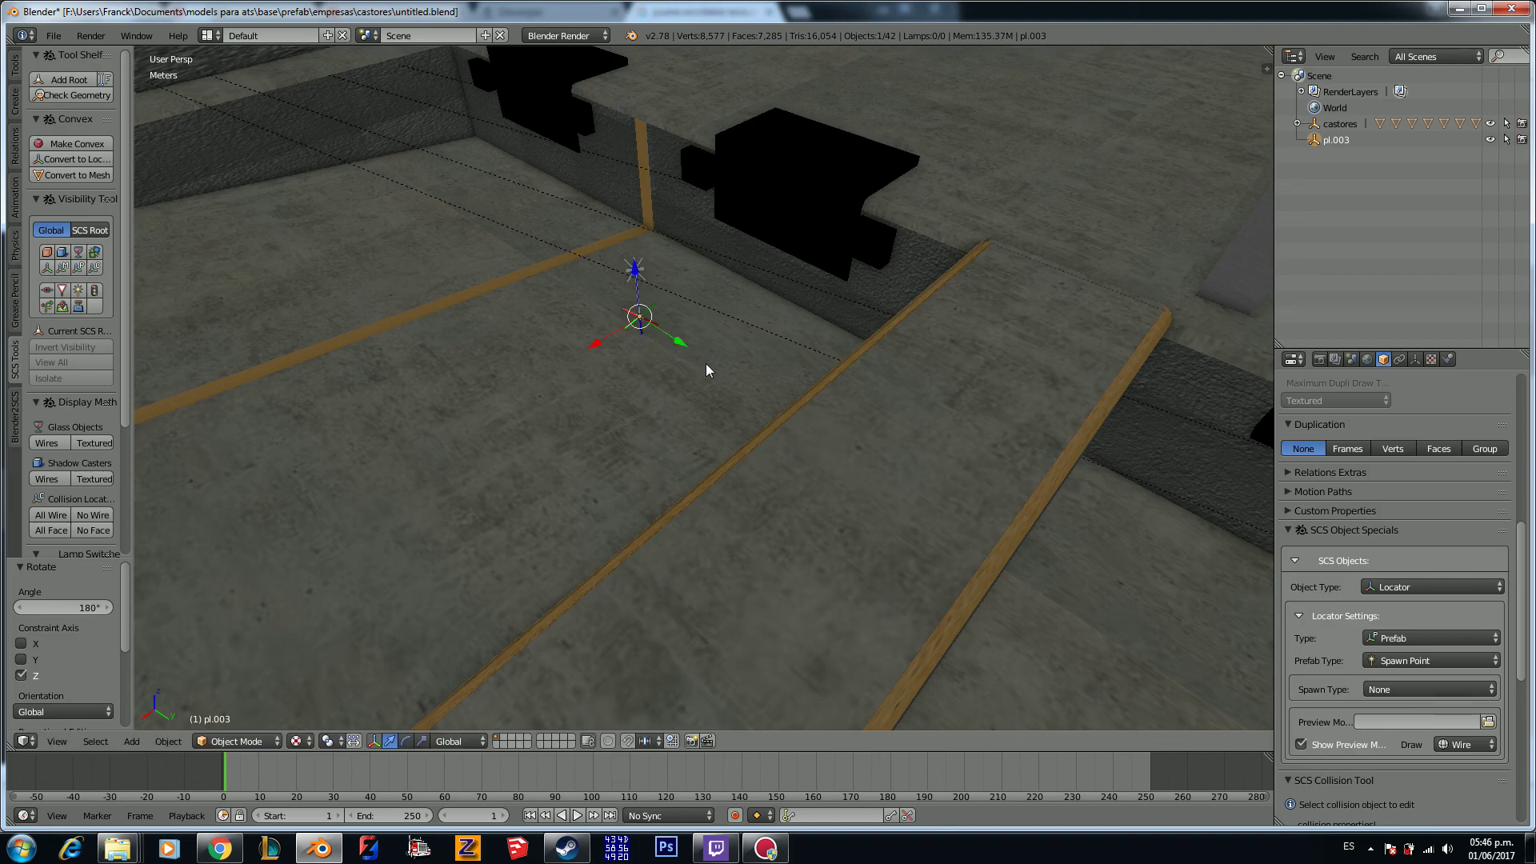
Step: Set the Spawn Type of the loading bay's spawn point to Trailer
scroll(686, 382, "down", 3)
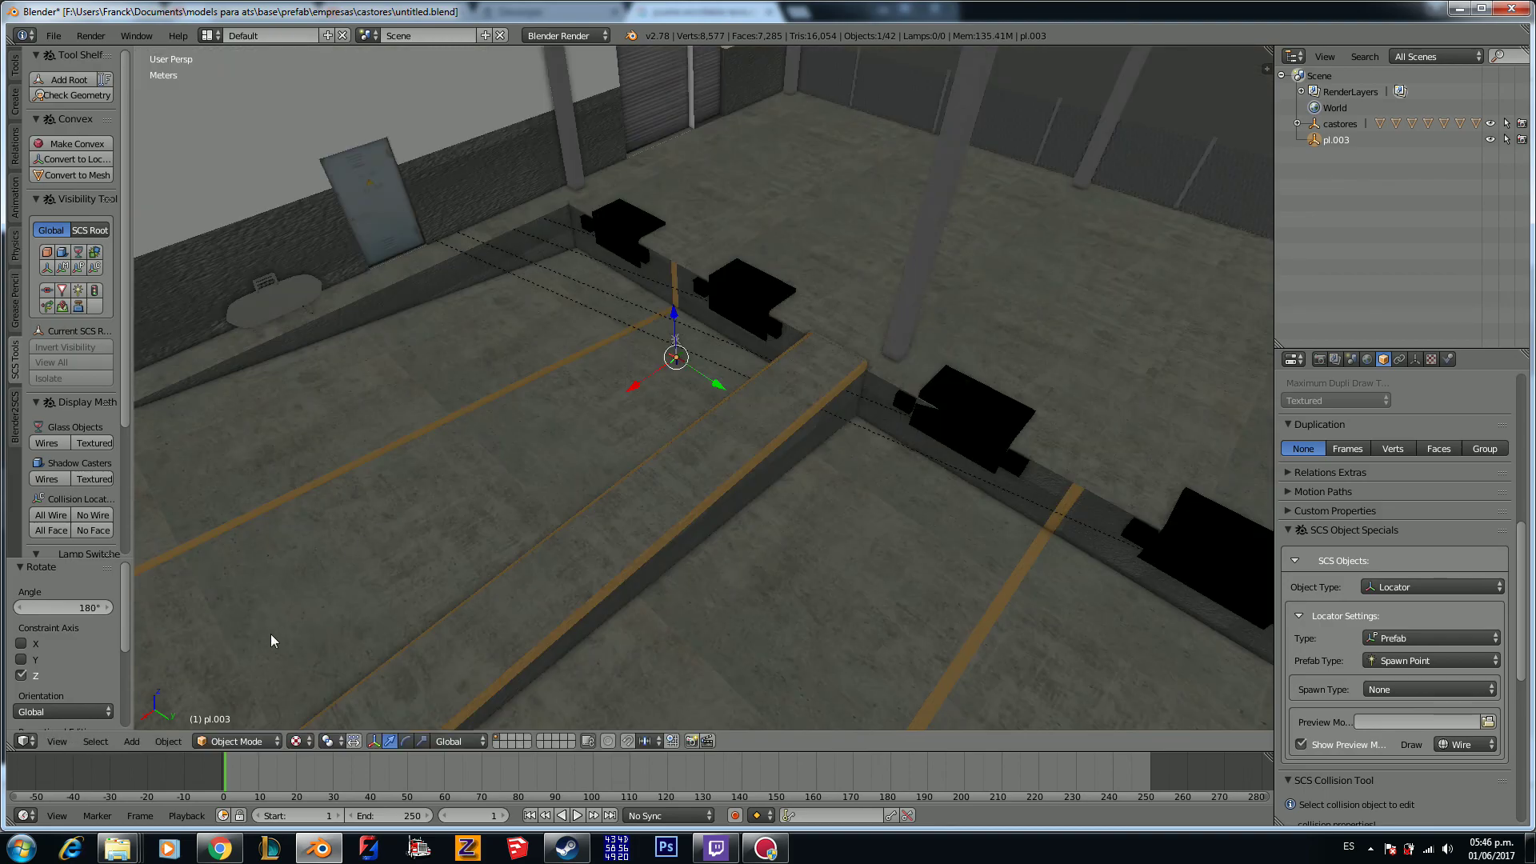
middle_click_drag(384, 517, 708, 411)
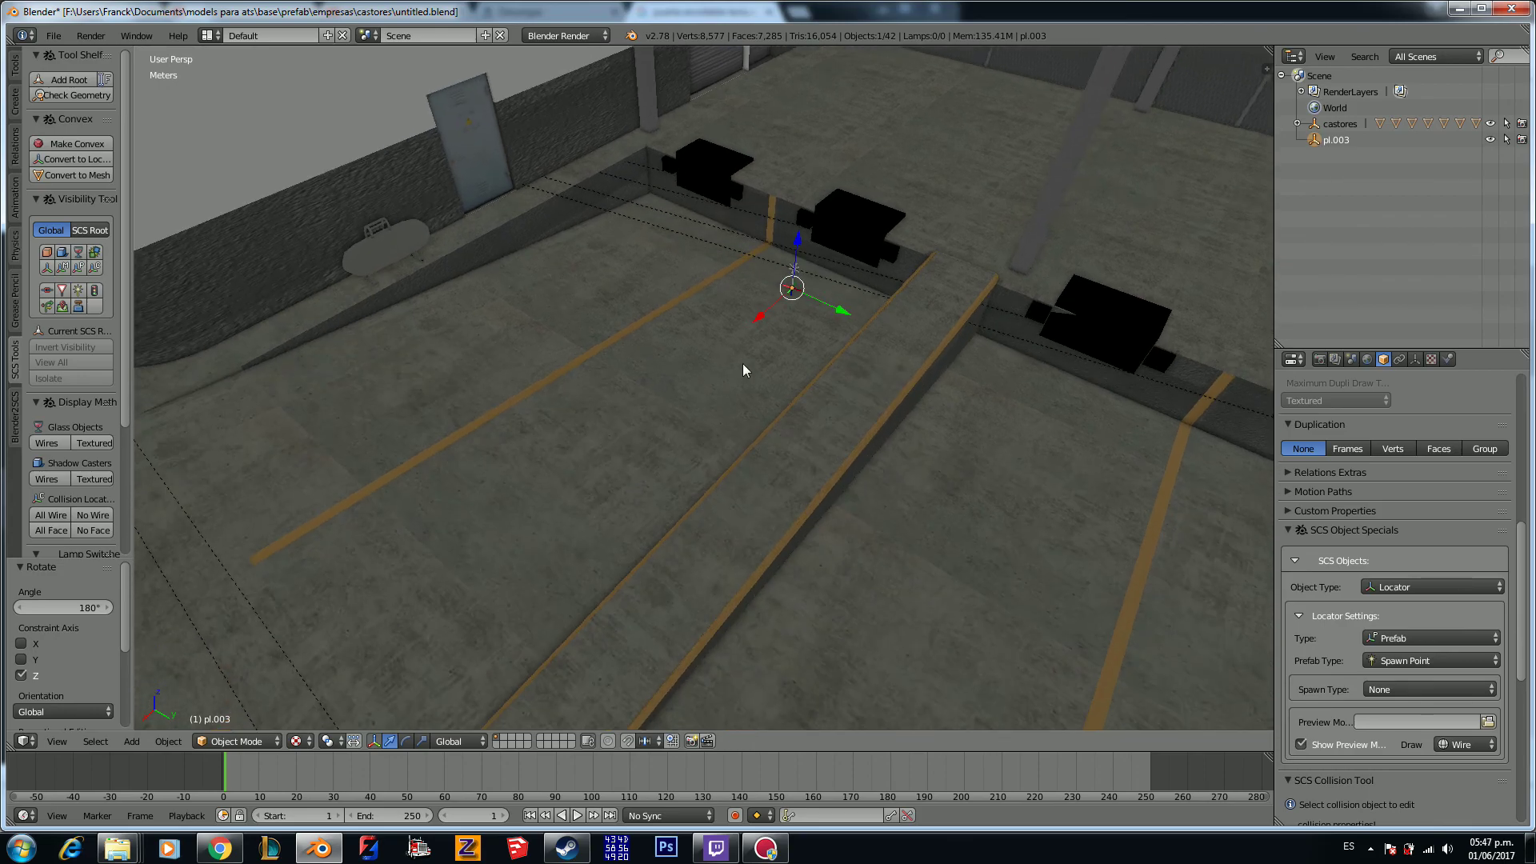
left_click(1409, 690)
left_click(1424, 495)
middle_click_drag(1001, 446, 983, 434)
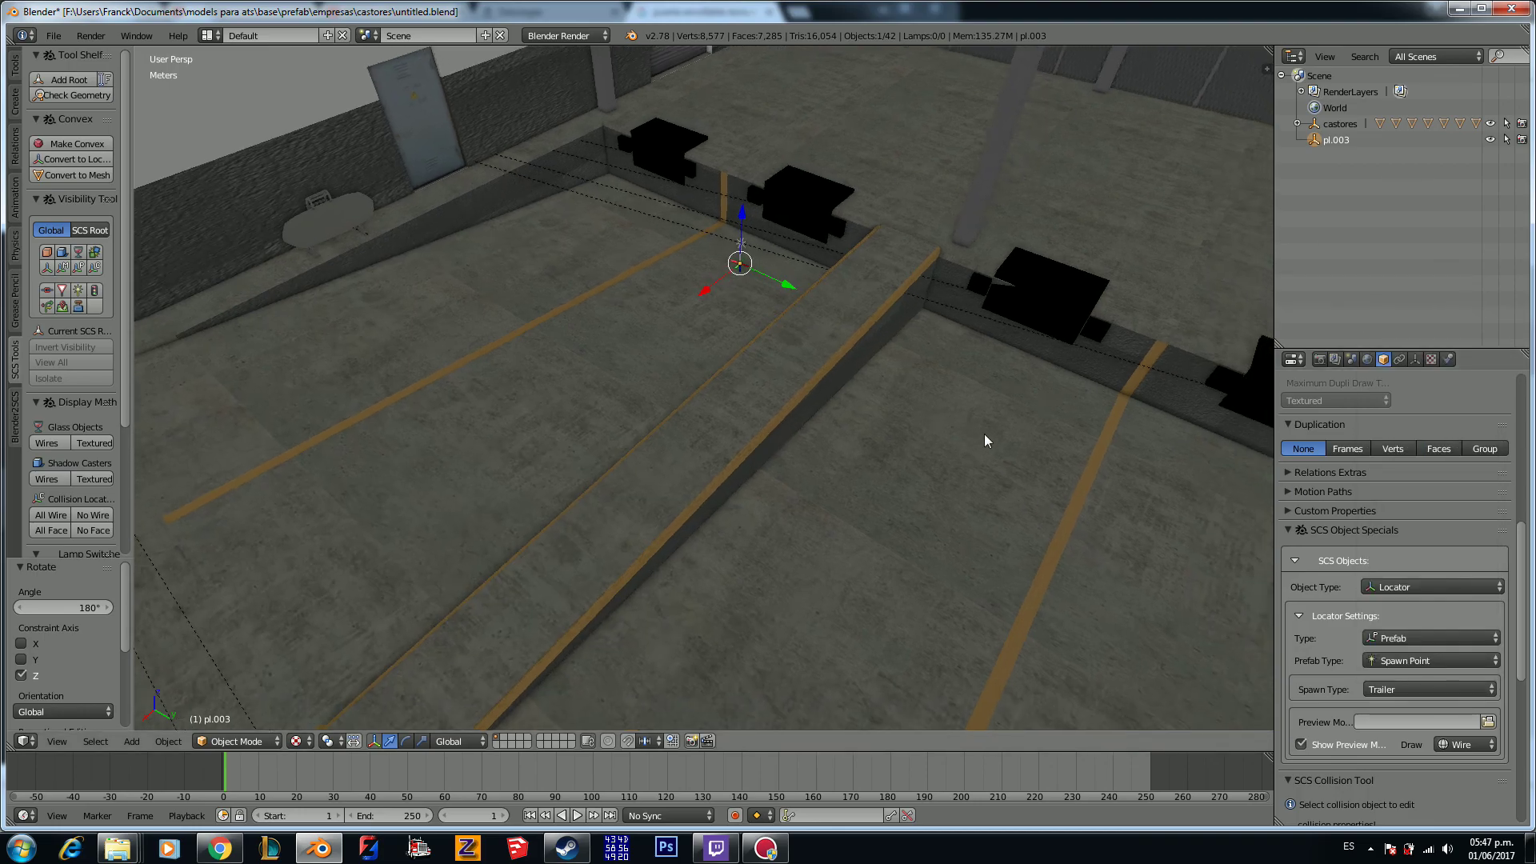
Step: Snap the 3D cursor to the Trailer spawn point and add another Spawn Point prefab locator there
key("shift+s")
left_click(912, 405)
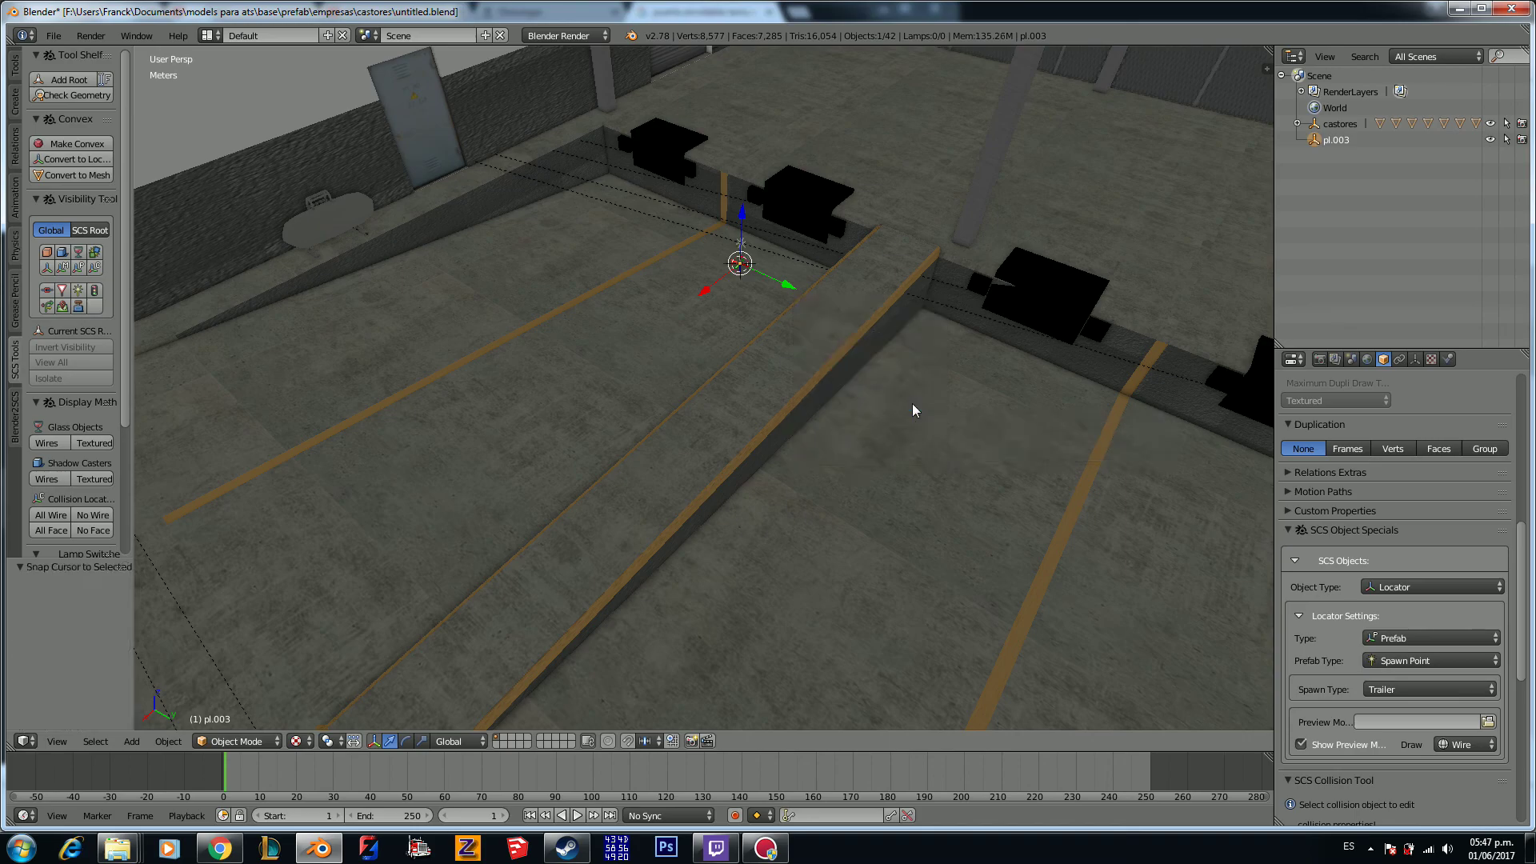
key("shift+a")
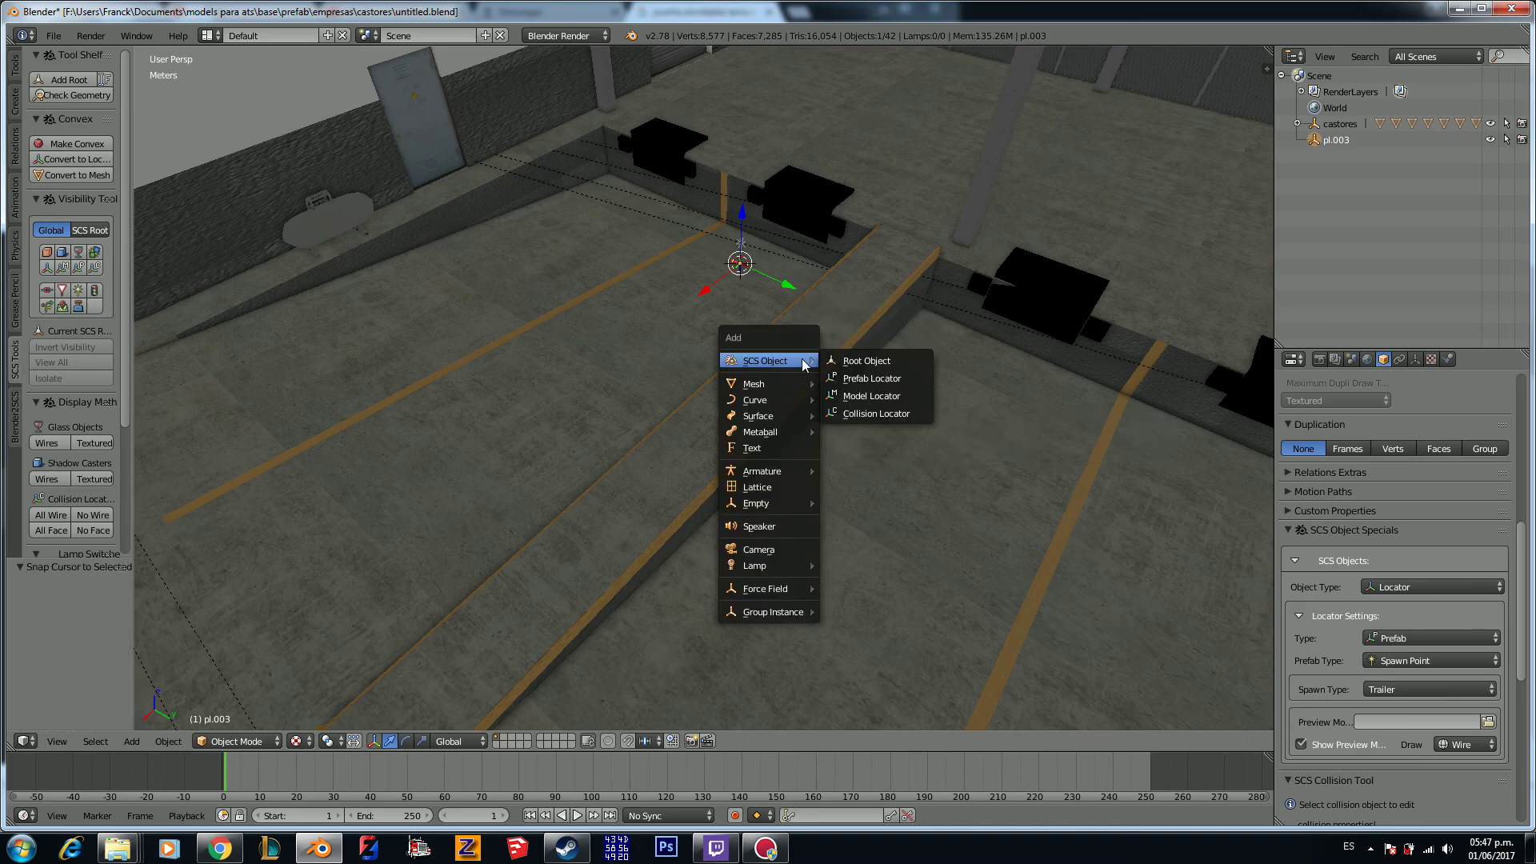
left_click(880, 376)
left_click(854, 434)
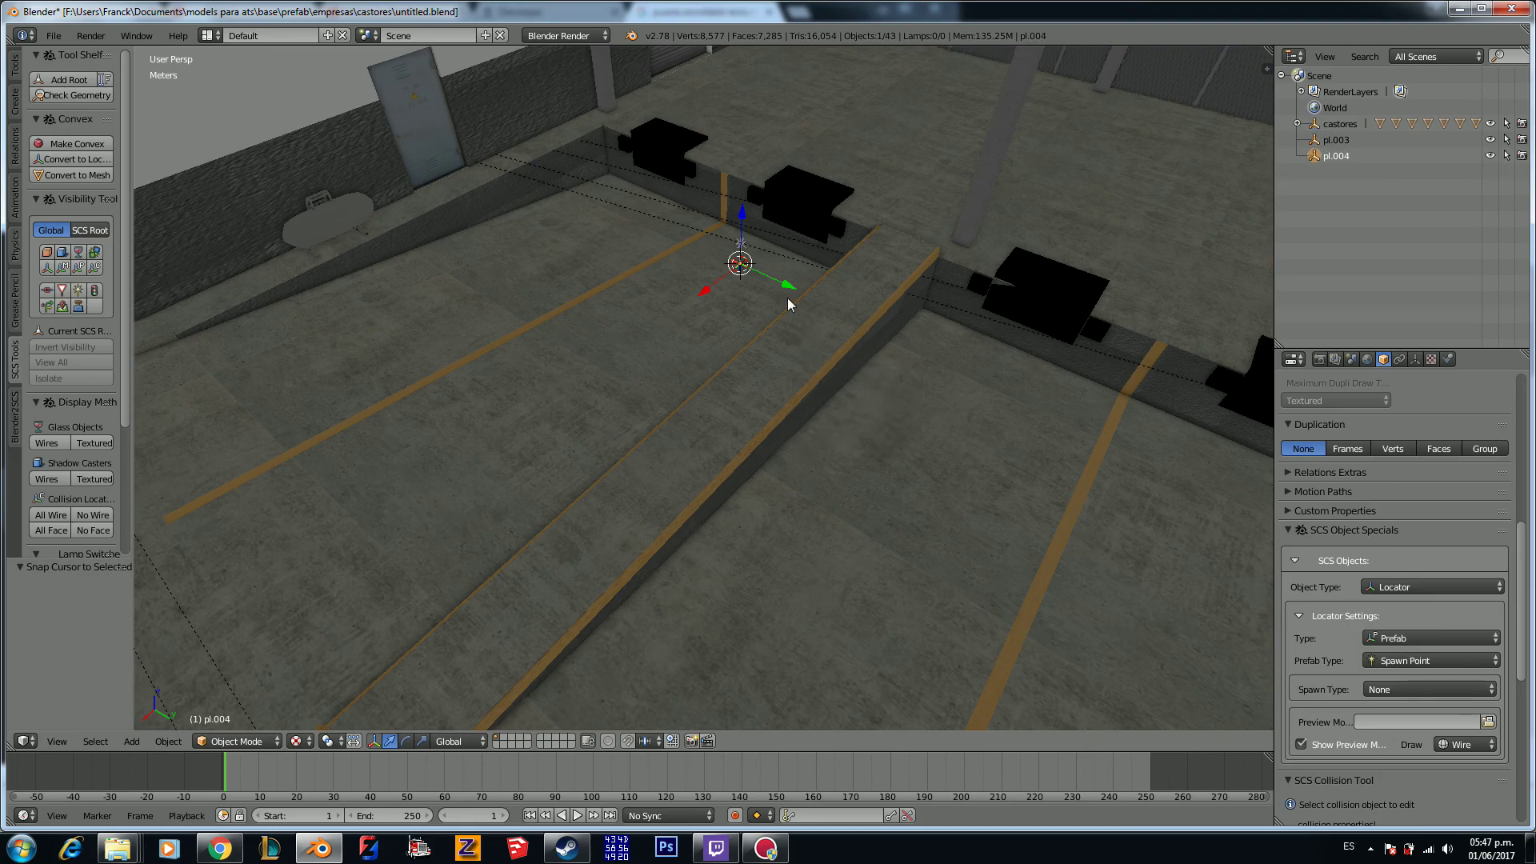
Step: Move the new spawn point along Y by about 9.46 m plus 1.84 m into the far loading bay, and rotate it 270° around Z
left_click_drag(788, 296, 1132, 573)
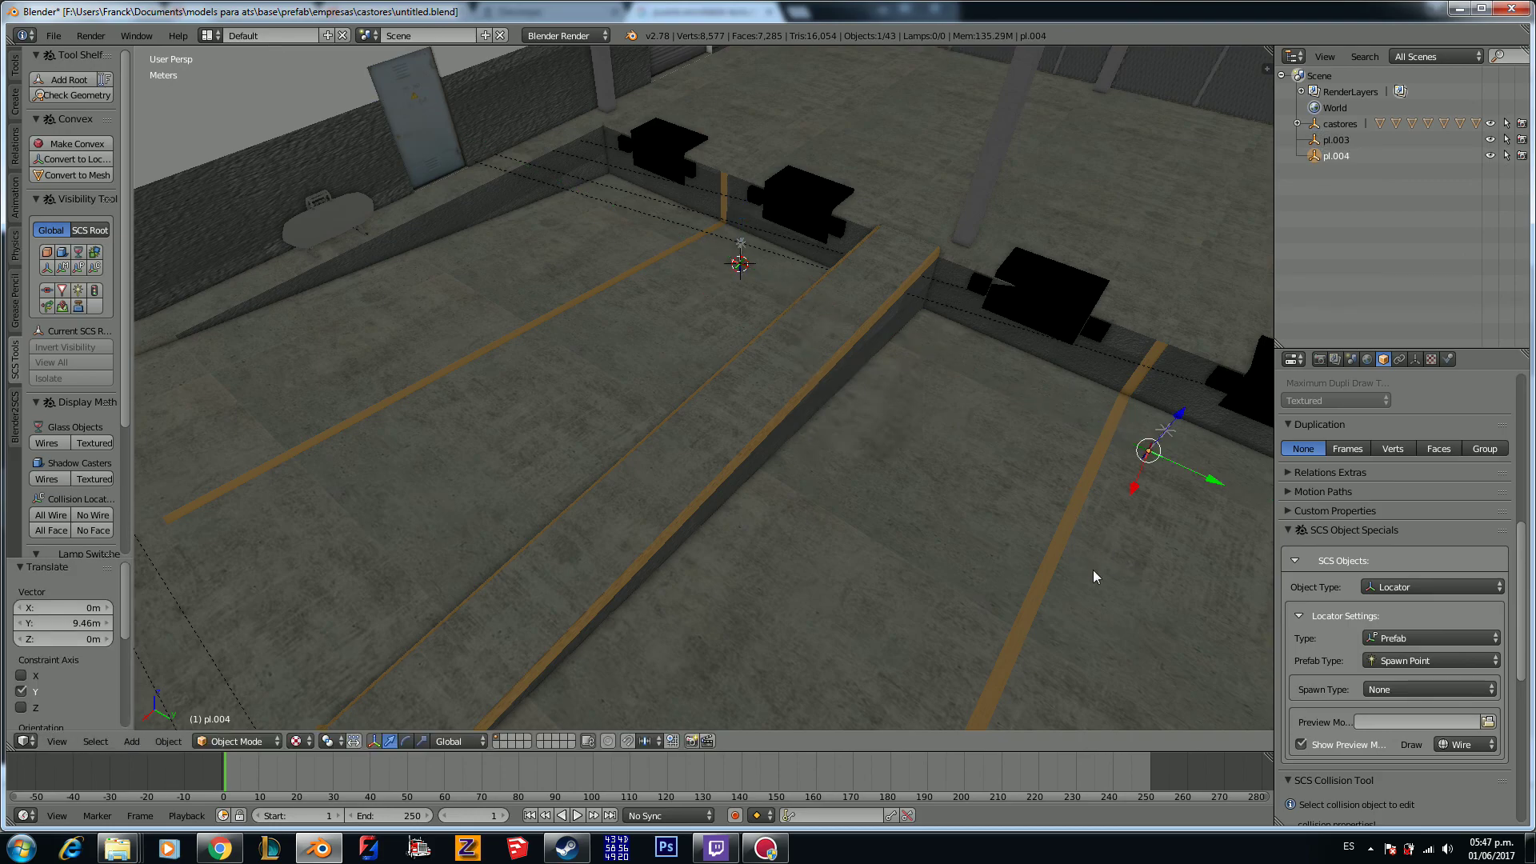
middle_click_drag(1110, 576, 1039, 549)
left_click_drag(828, 361, 914, 409)
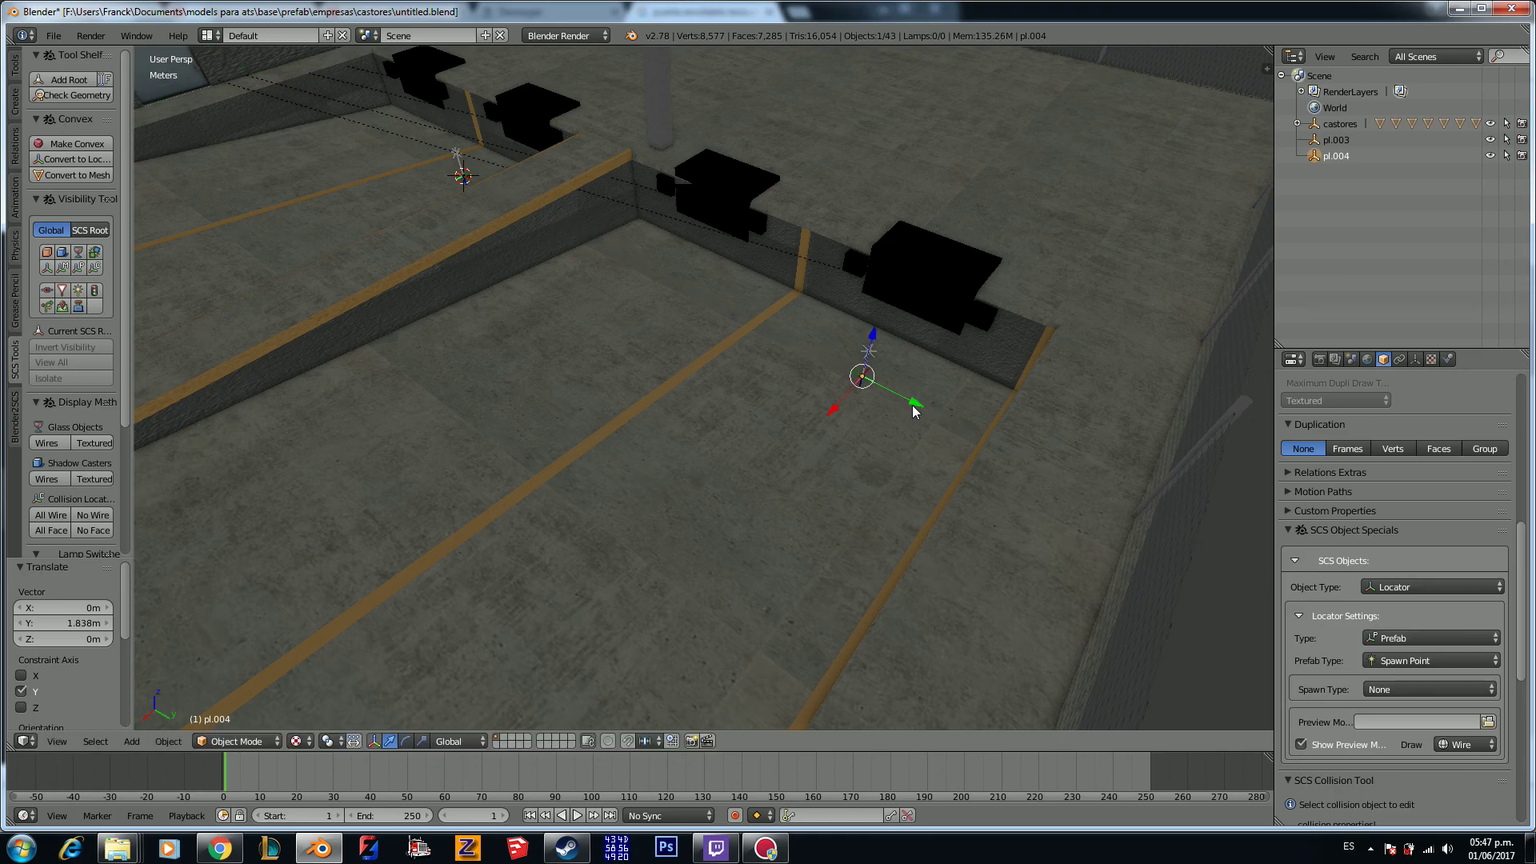
type("rz270")
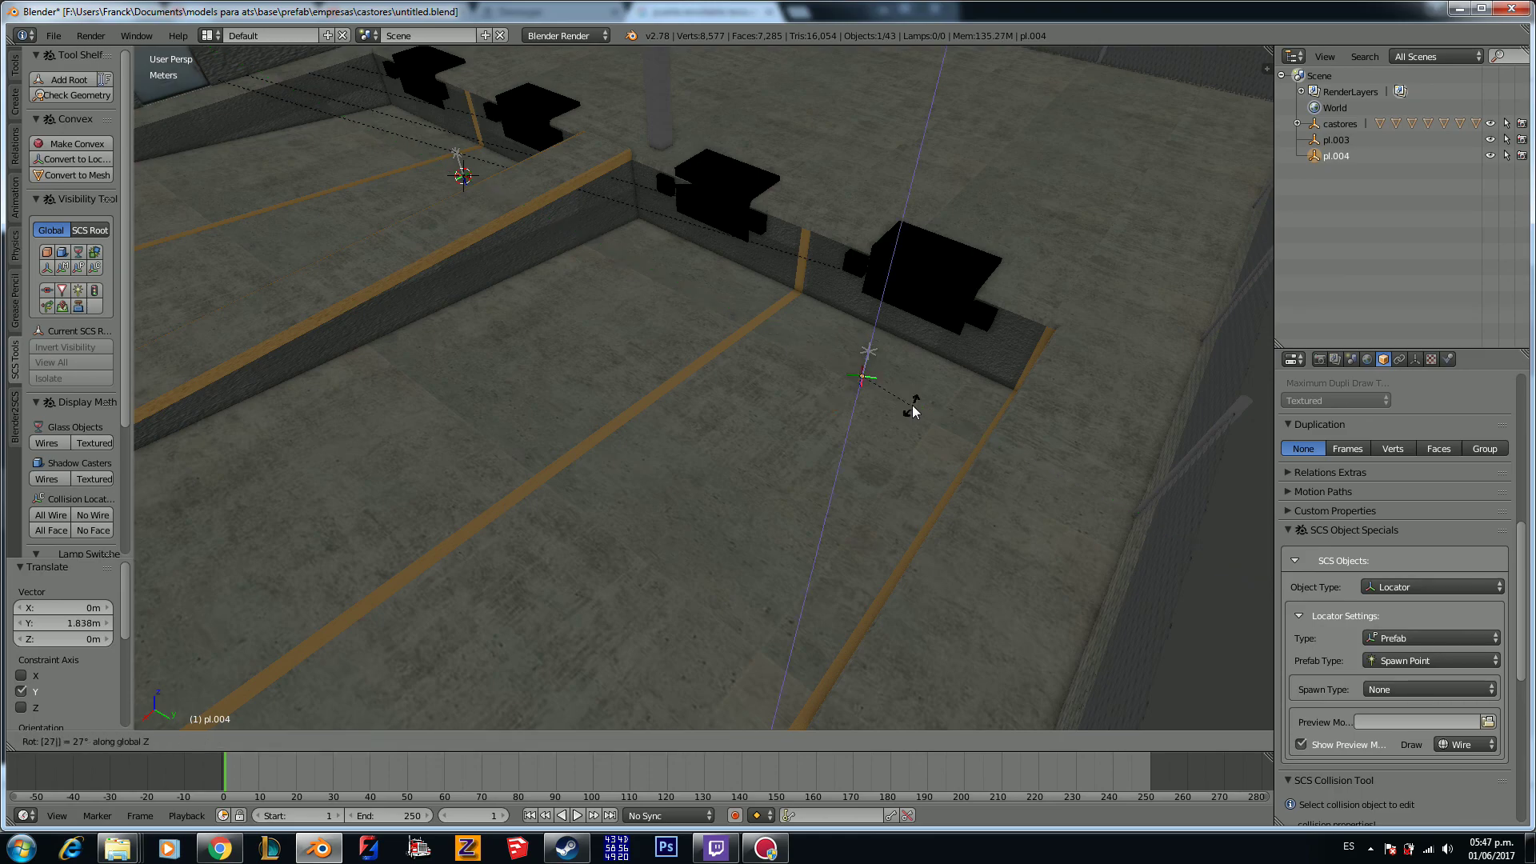
key("Return")
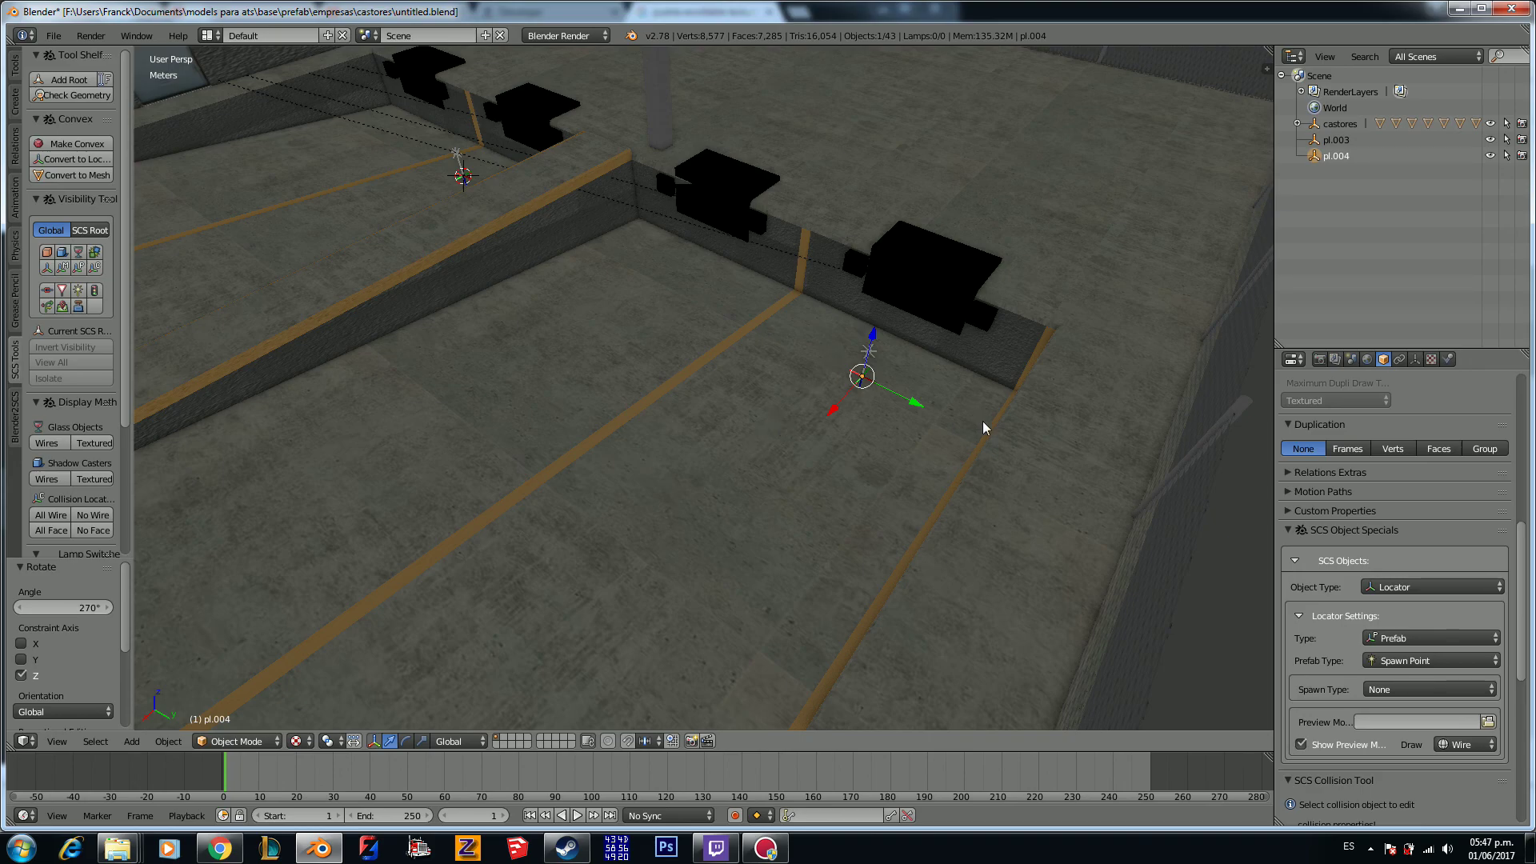
key("r")
key("z")
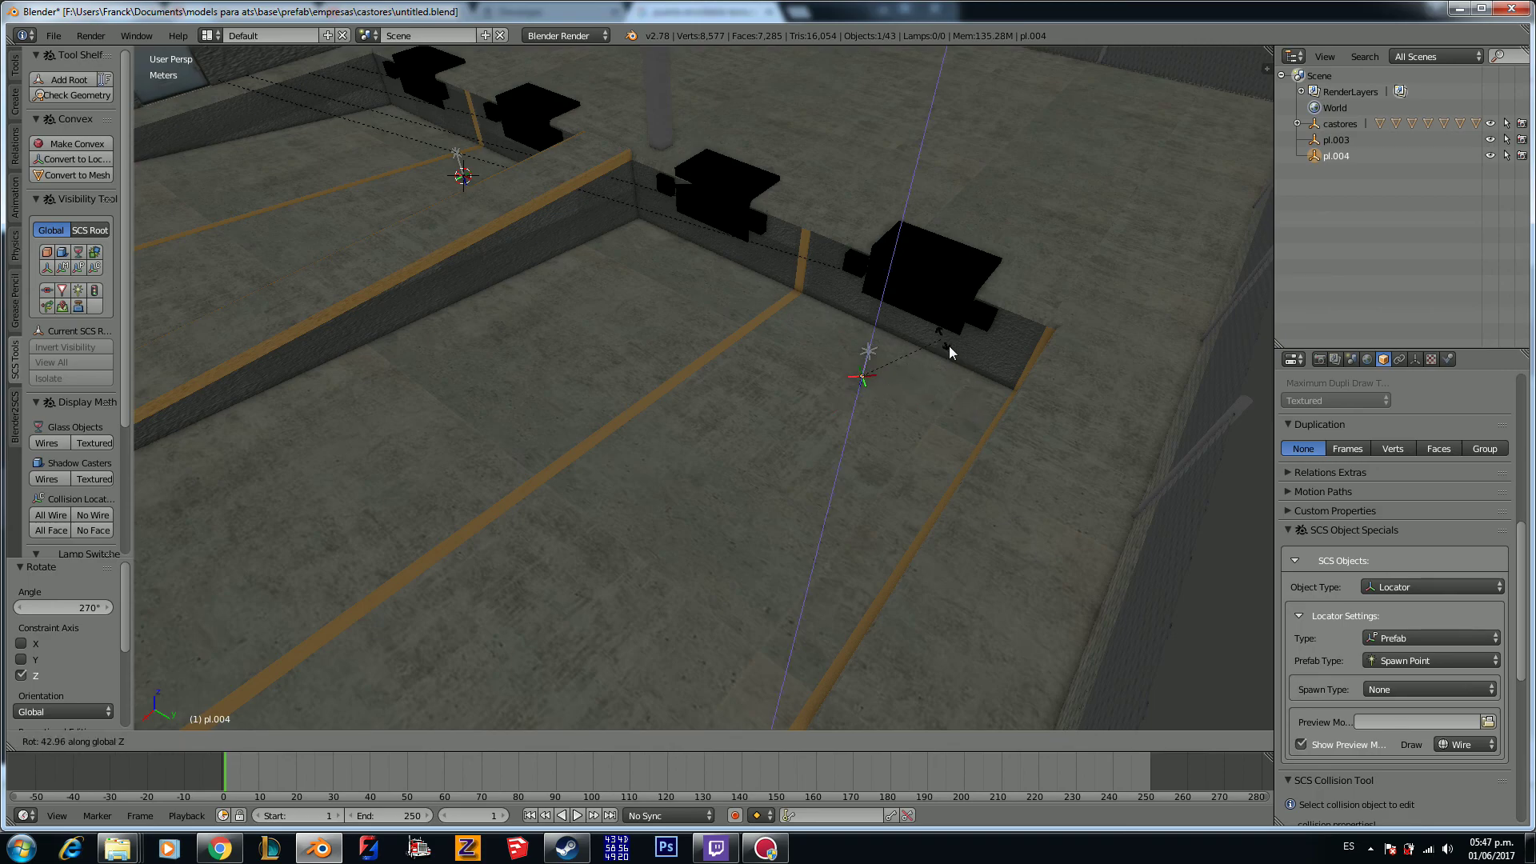
key("Escape")
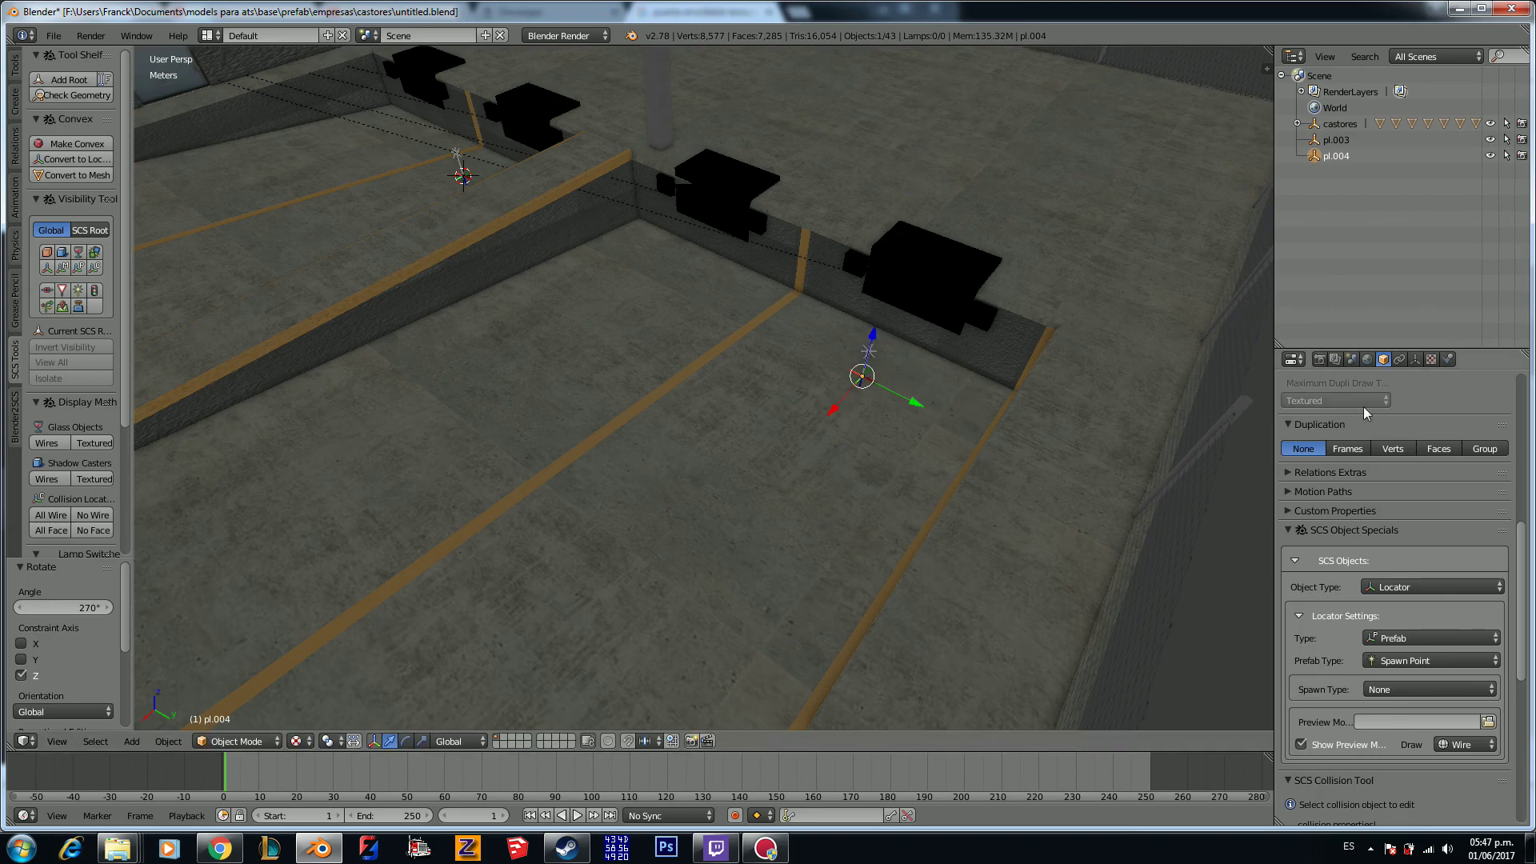
Step: Set the far bay spawn point's Spawn Type to Trailer and parent both unparented spawn points to the castores root
left_click(1397, 687)
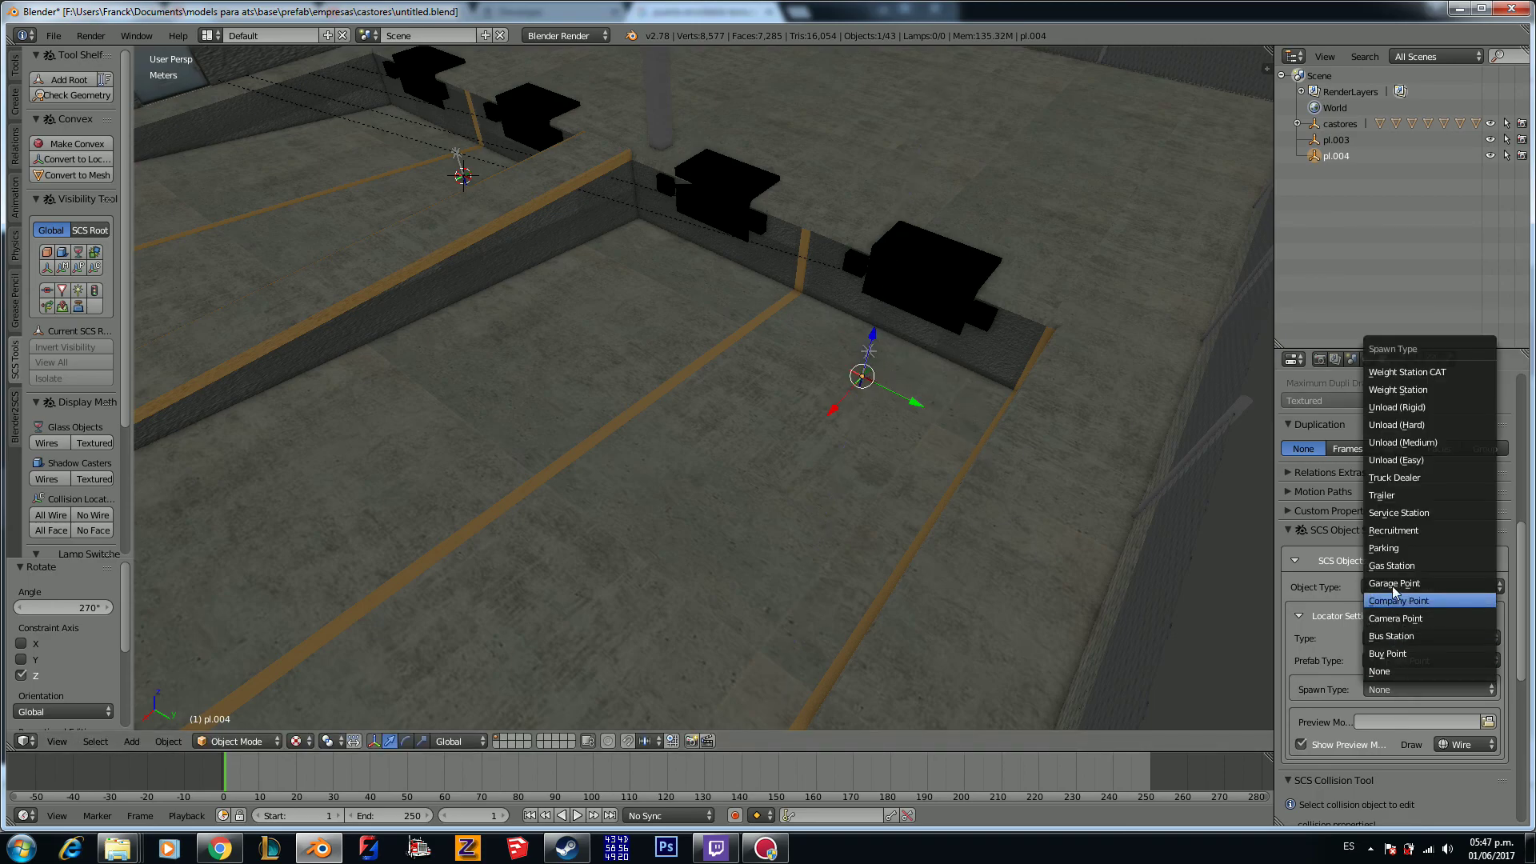
left_click(1388, 495)
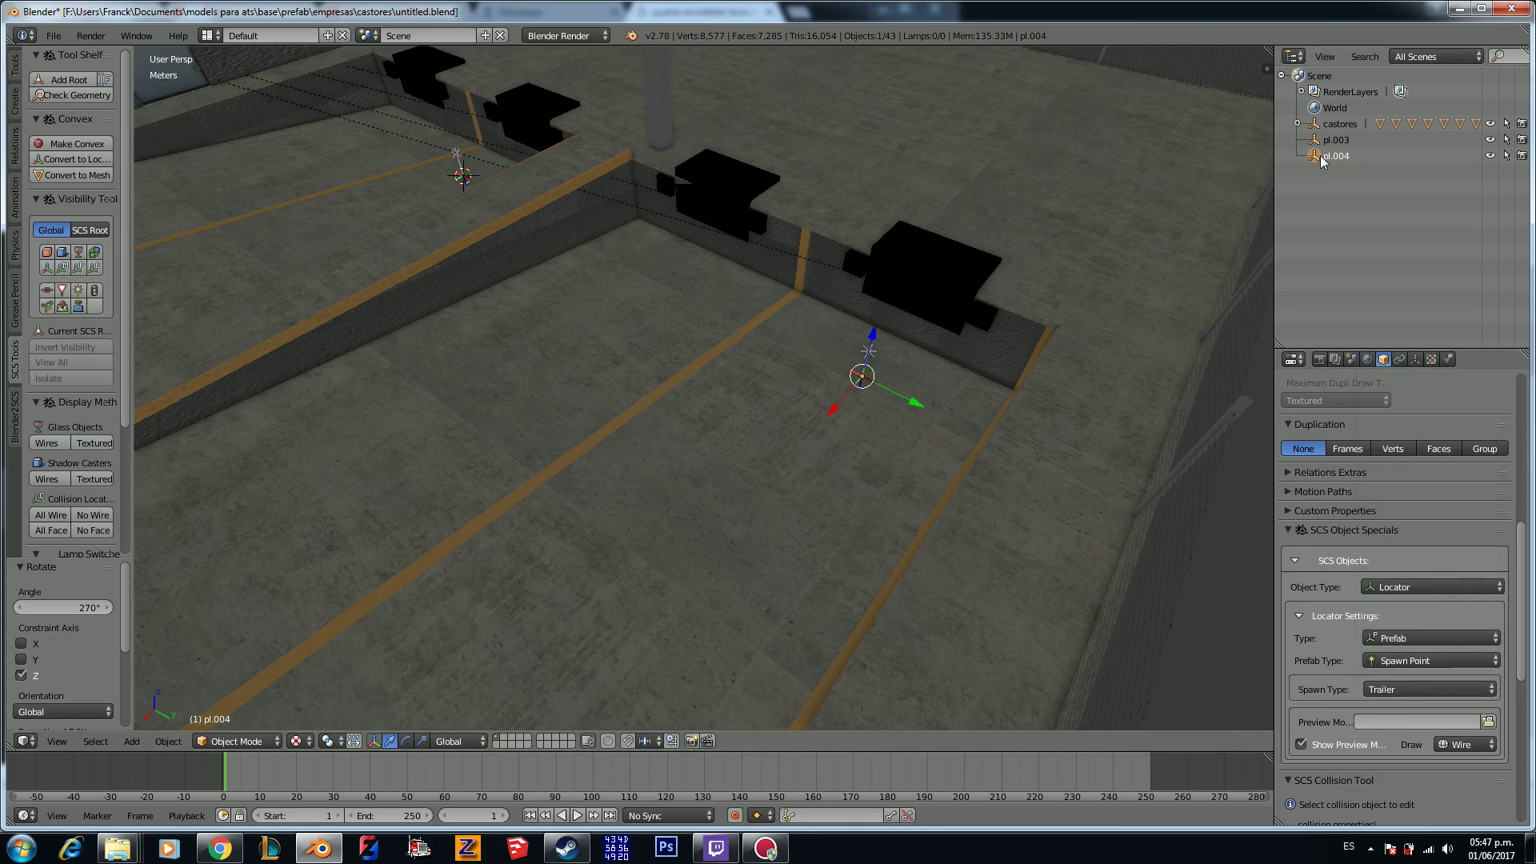
left_click_drag(1328, 141, 1340, 125)
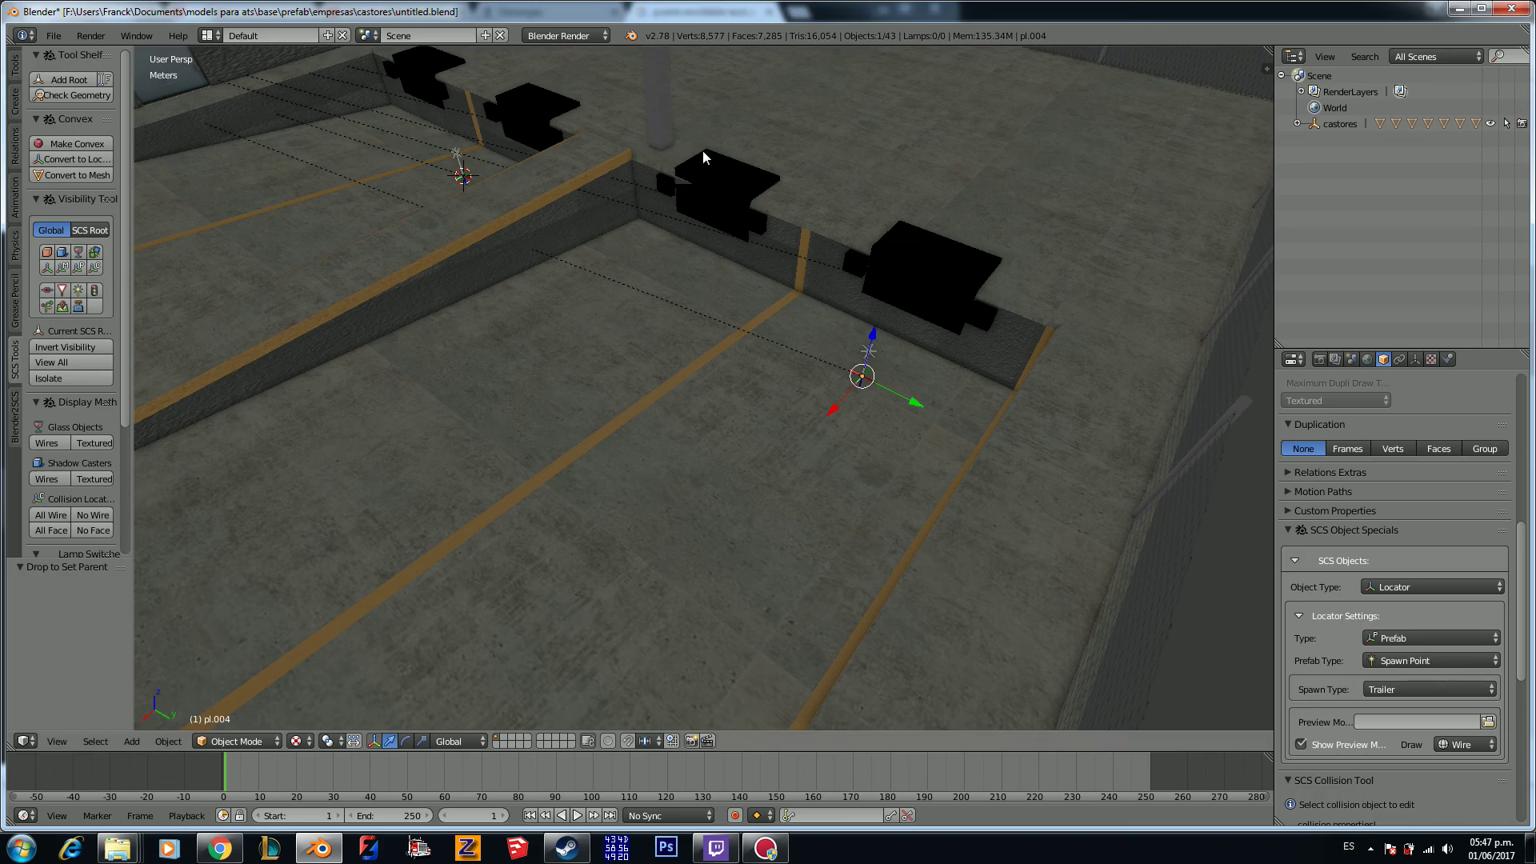
Step: Add another Spawn Point prefab locator at the 3D cursor and move it about -4.13 m along Y into the bay nearest the wall
key("shift+a")
mouse_move(704, 152)
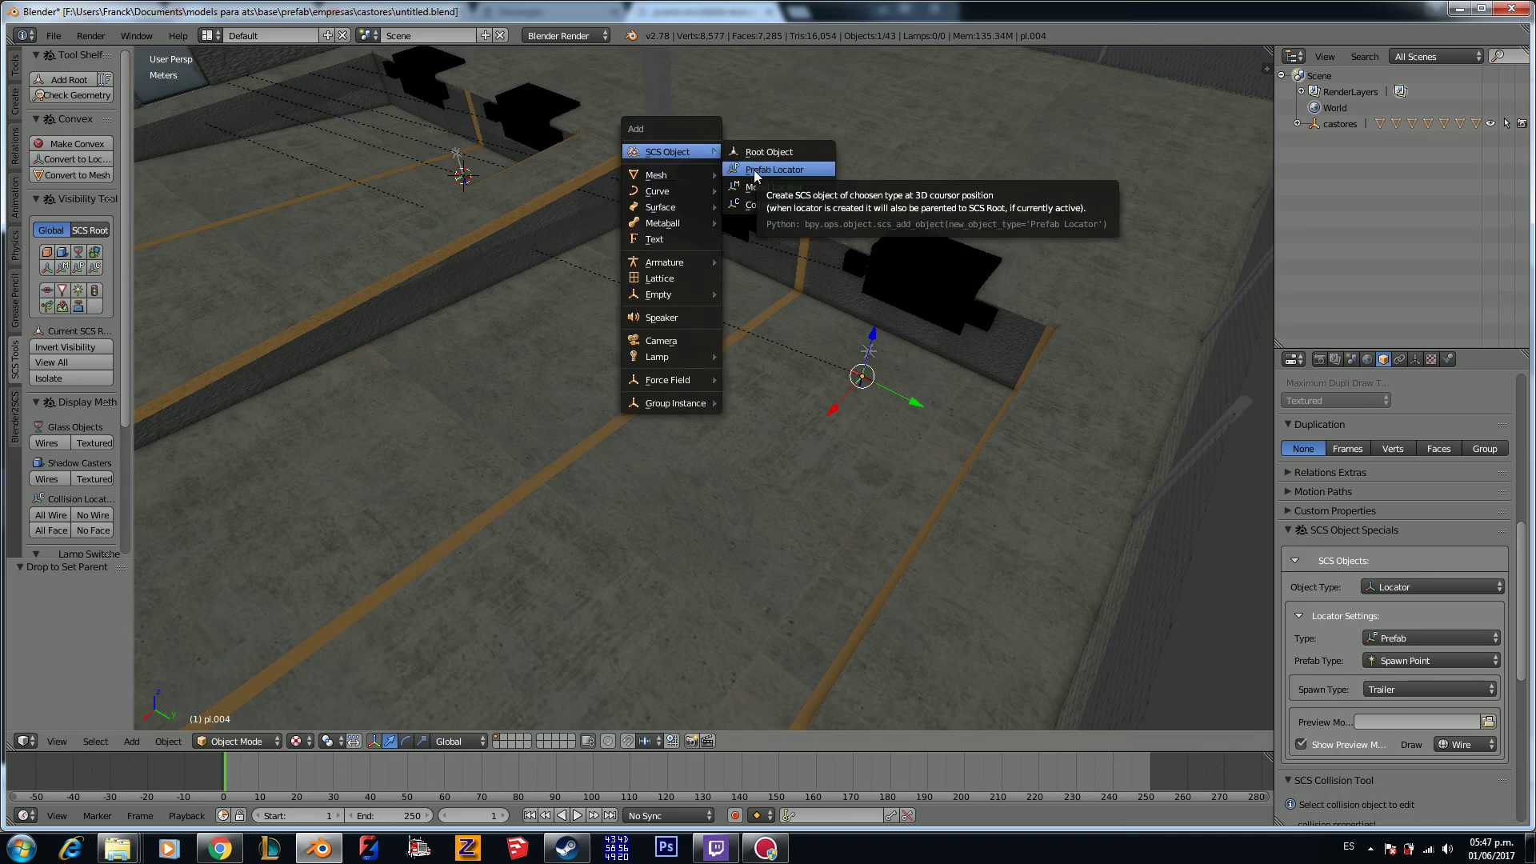
left_click(754, 171)
left_click(761, 229)
middle_click_drag(663, 228, 722, 296)
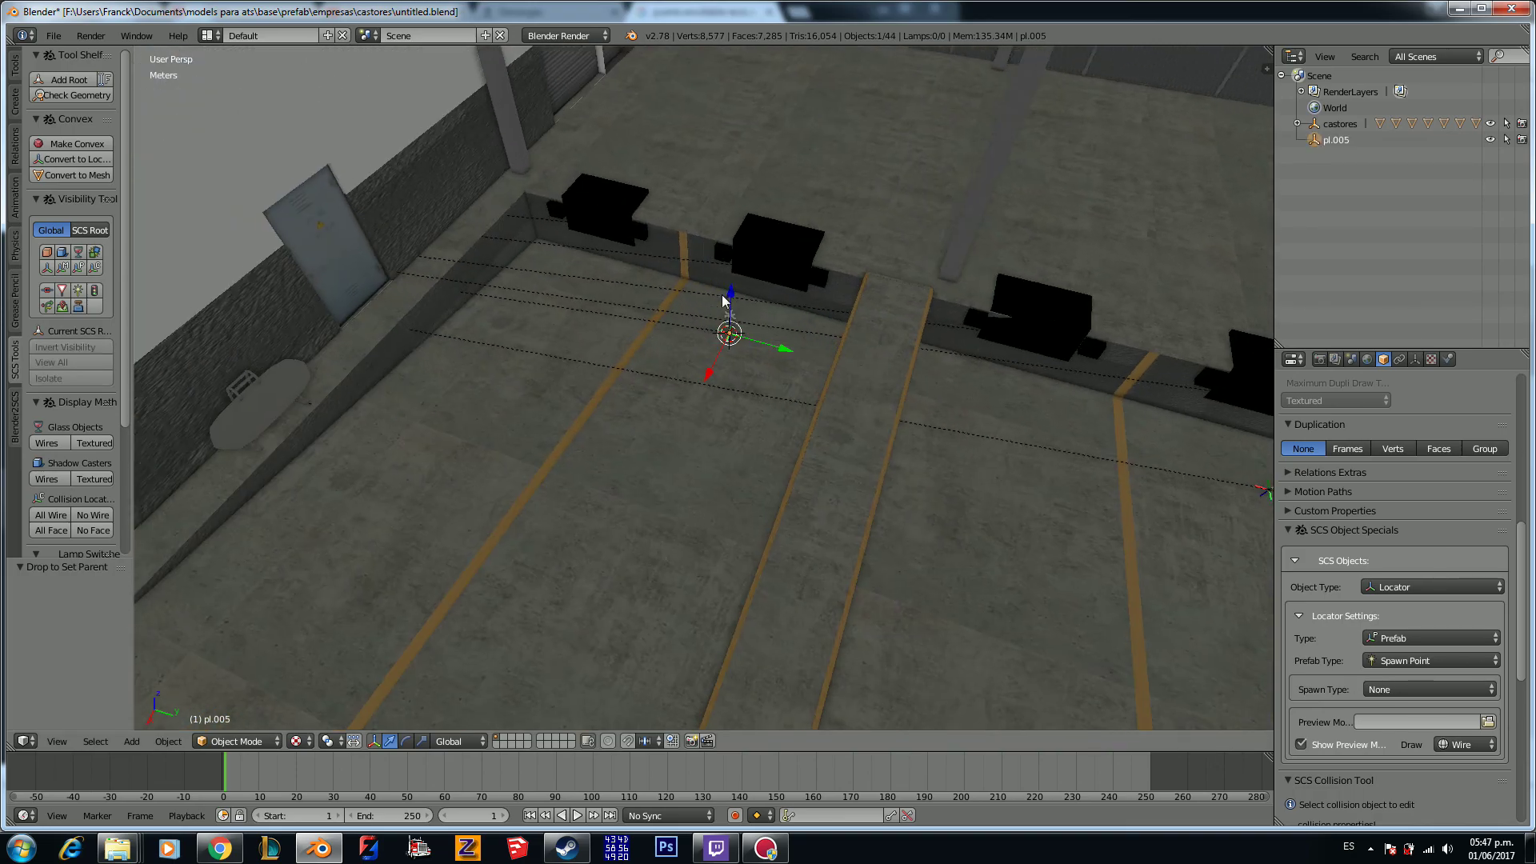
key("g")
key("y")
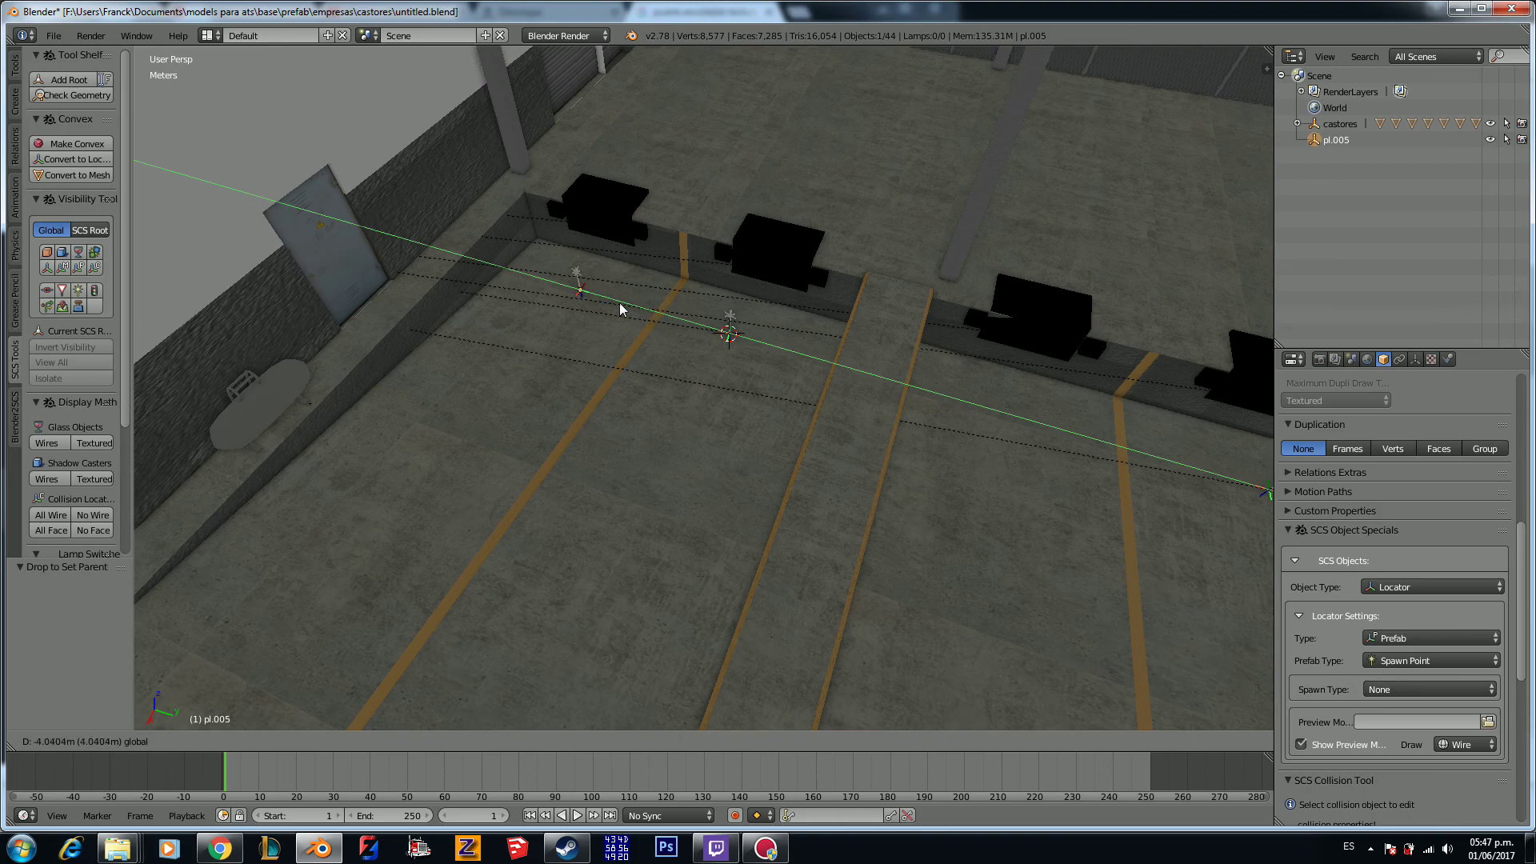
left_click(618, 297)
Step: Rotate the wall-side bay's spawn point 270° around Z and set its Spawn Type to Unload (Easy)
scroll(617, 298, "up", 4)
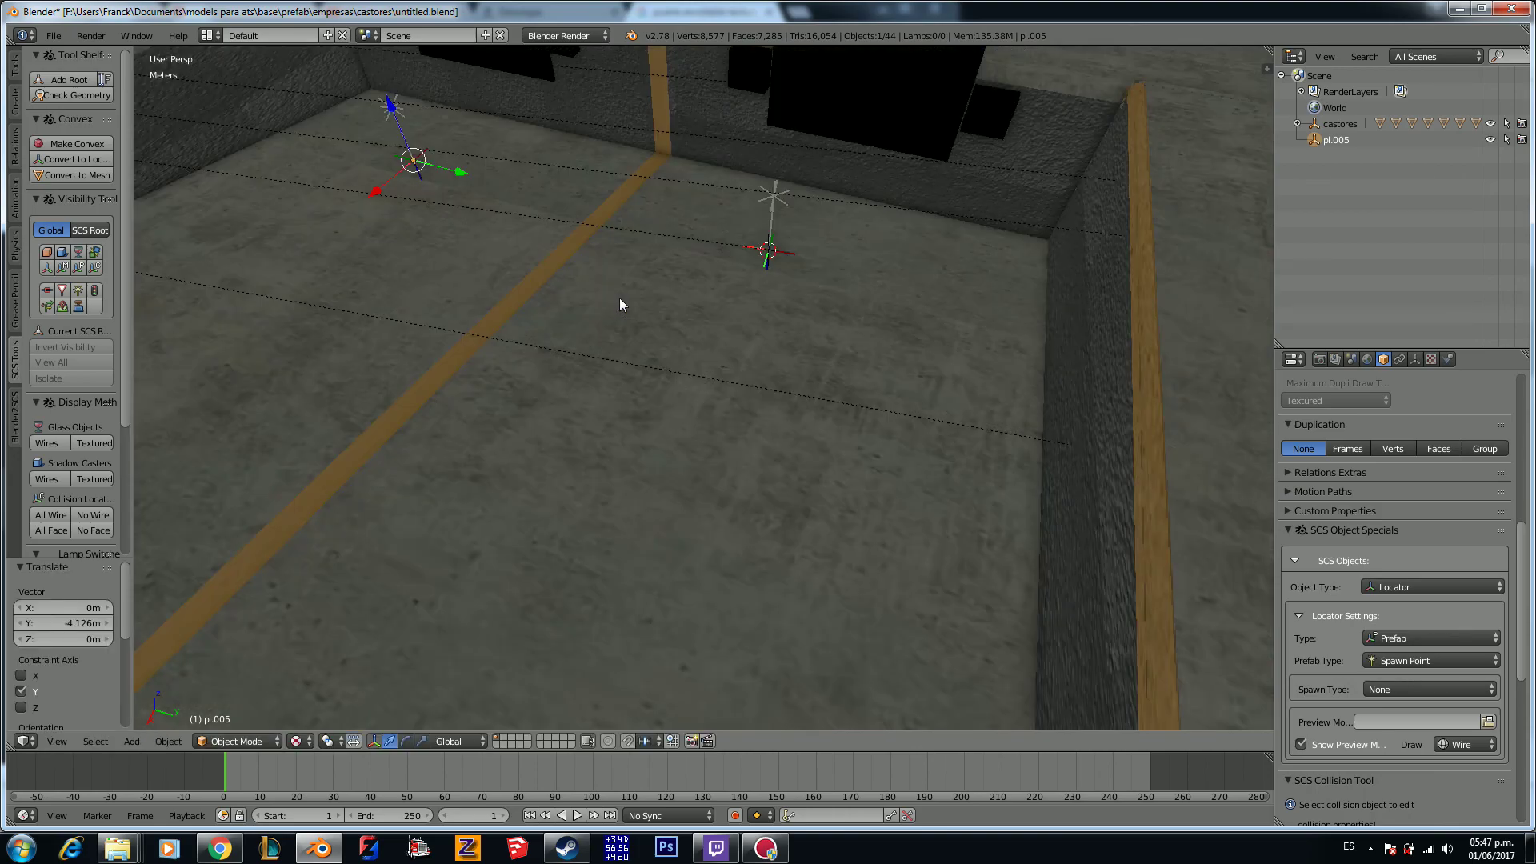
key("r")
type("z")
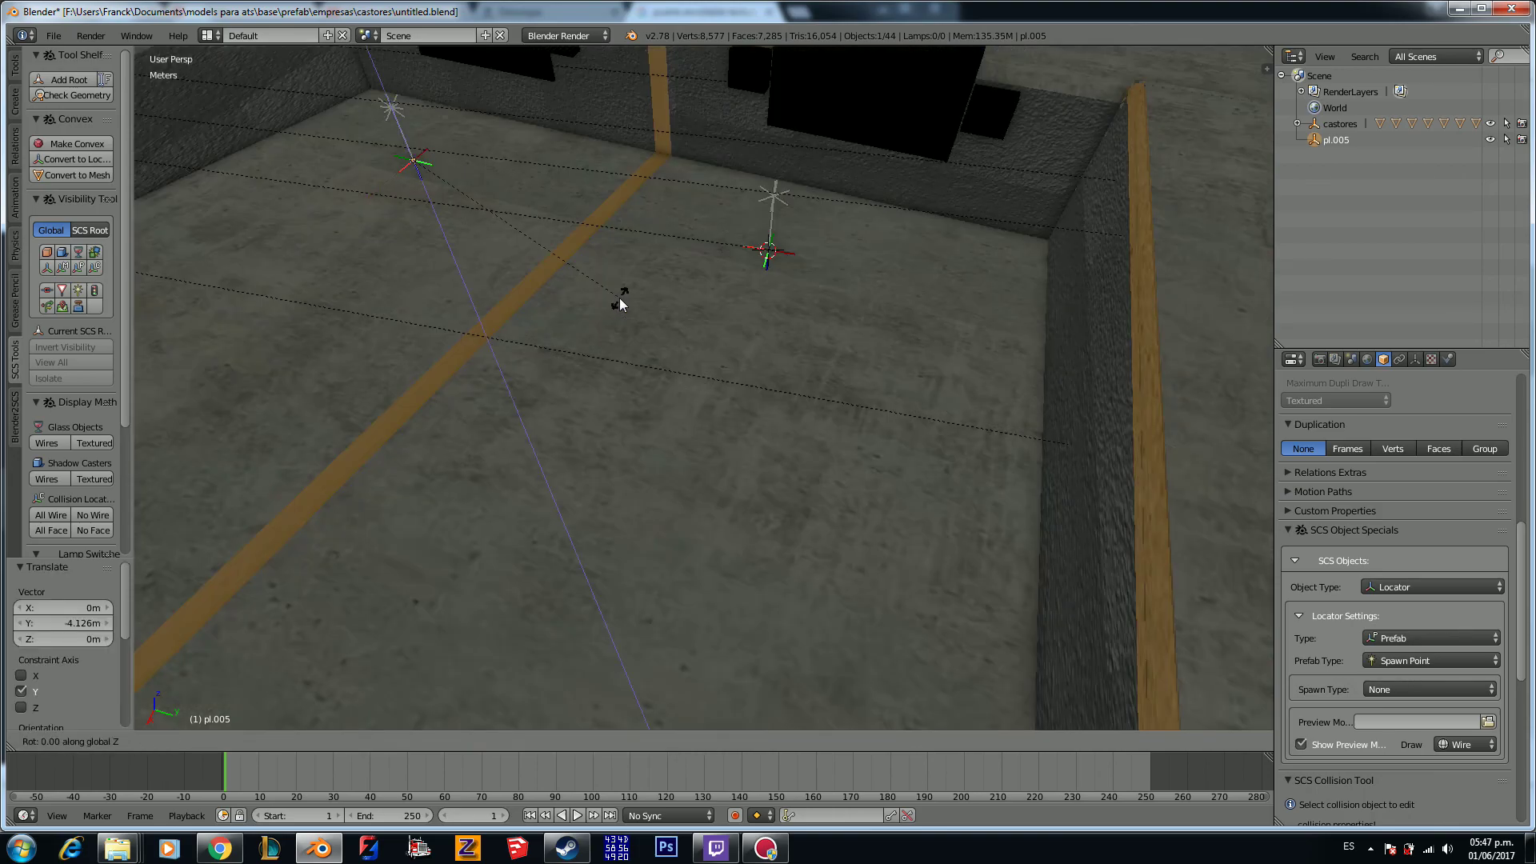
type("270")
key("Return")
middle_click_drag(619, 298, 611, 305)
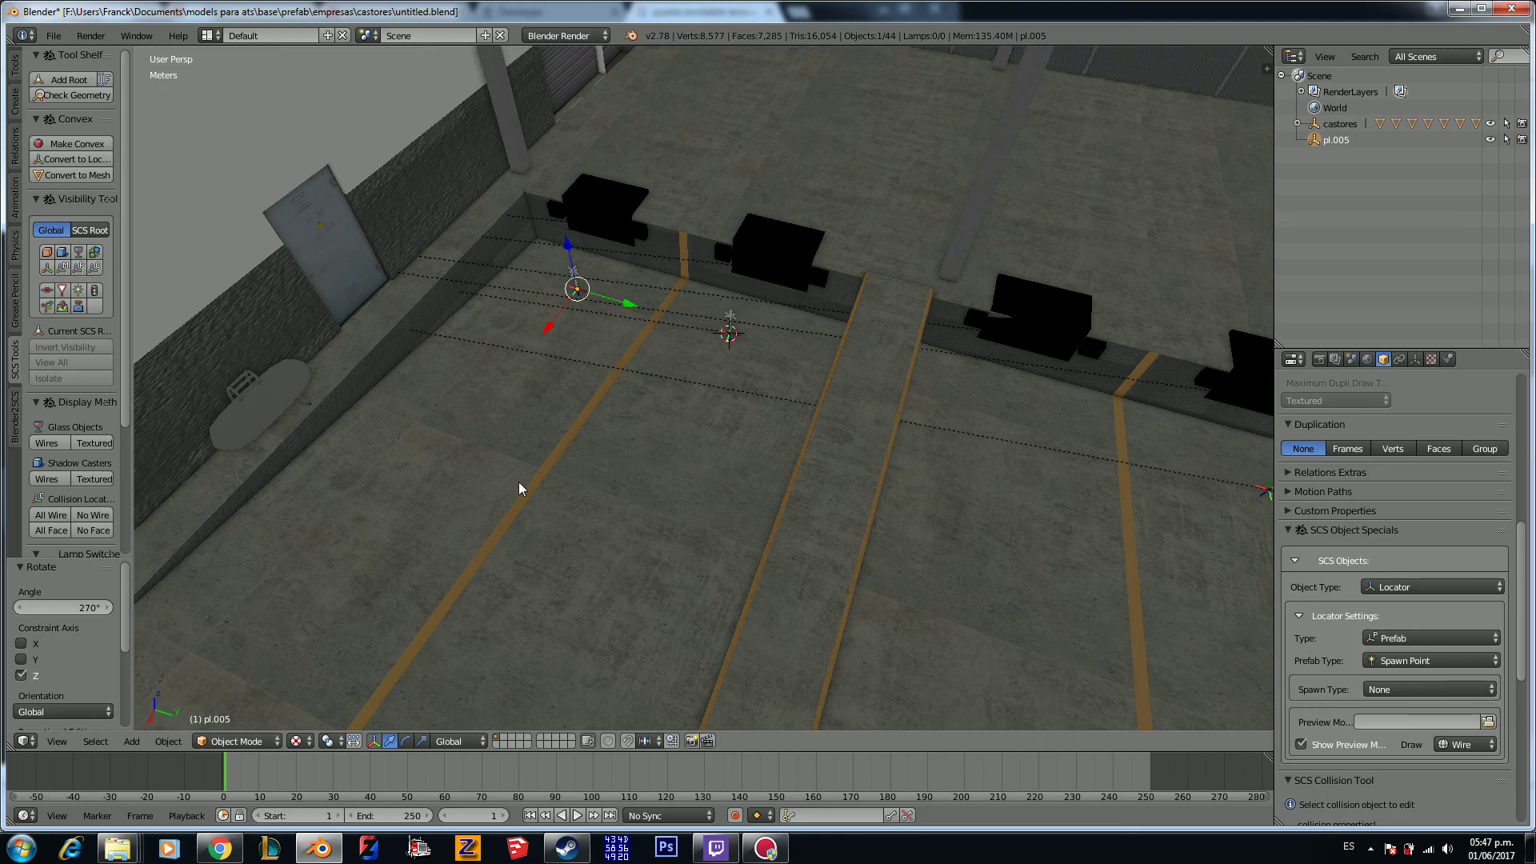
left_click(1366, 691)
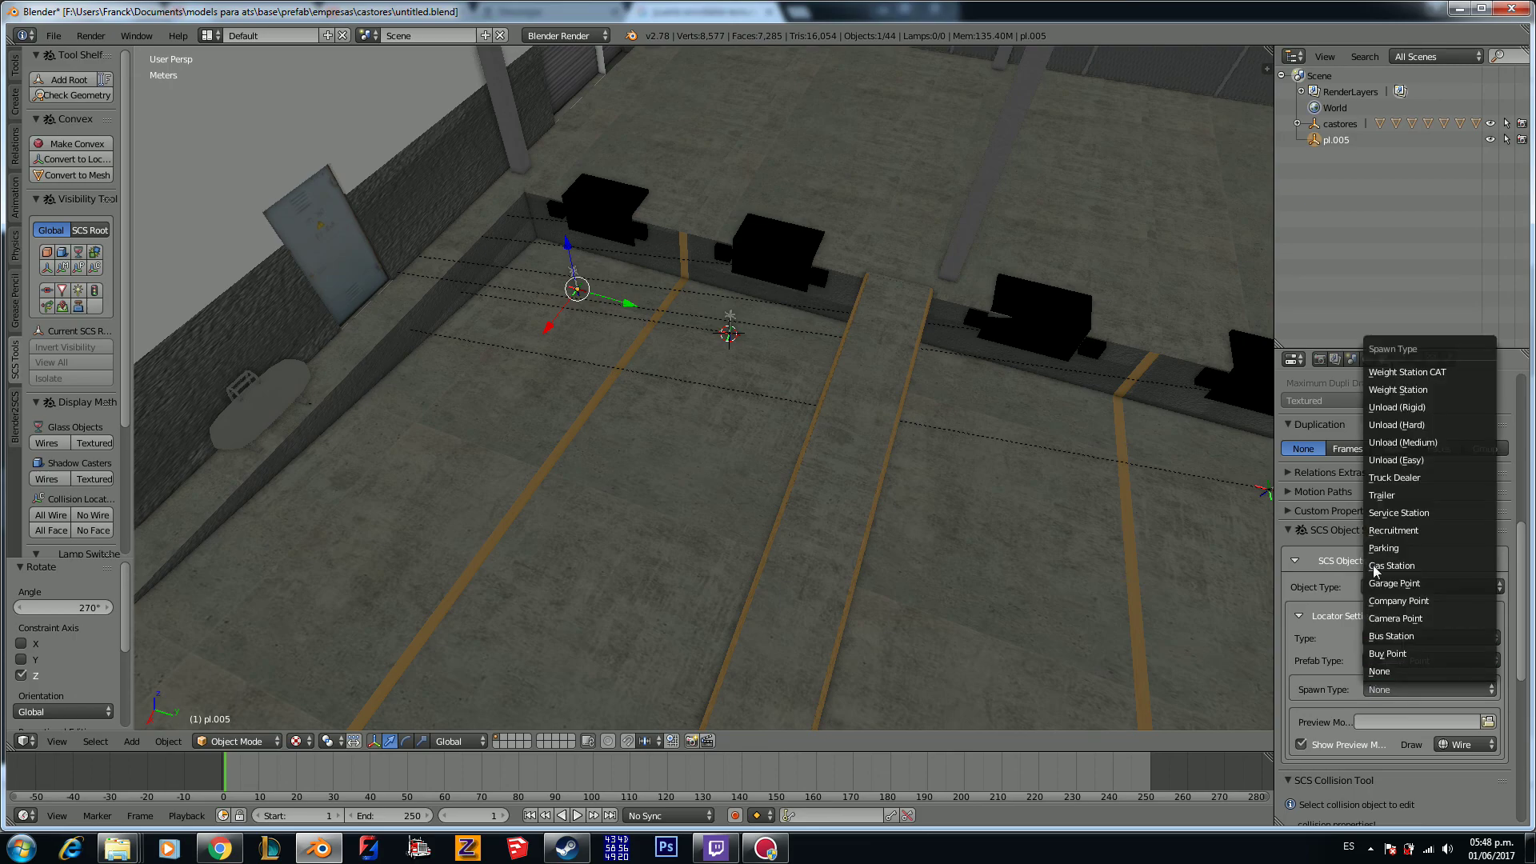
left_click(1407, 462)
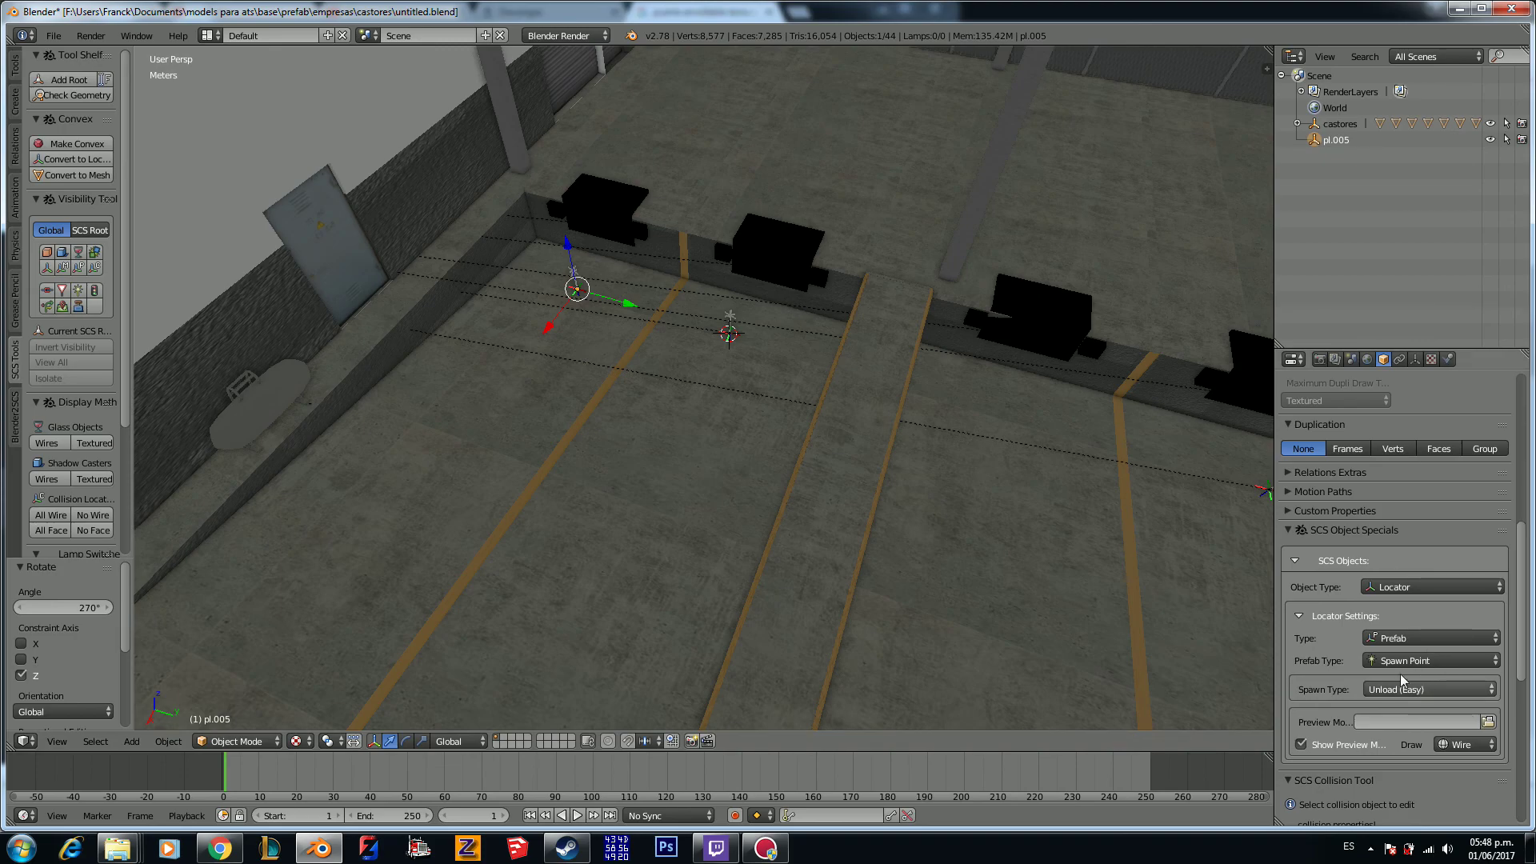
Step: Add another Spawn Point prefab locator and move it about 6.6 m along Y into the bay just past the central divider
middle_click_drag(565, 434, 555, 432)
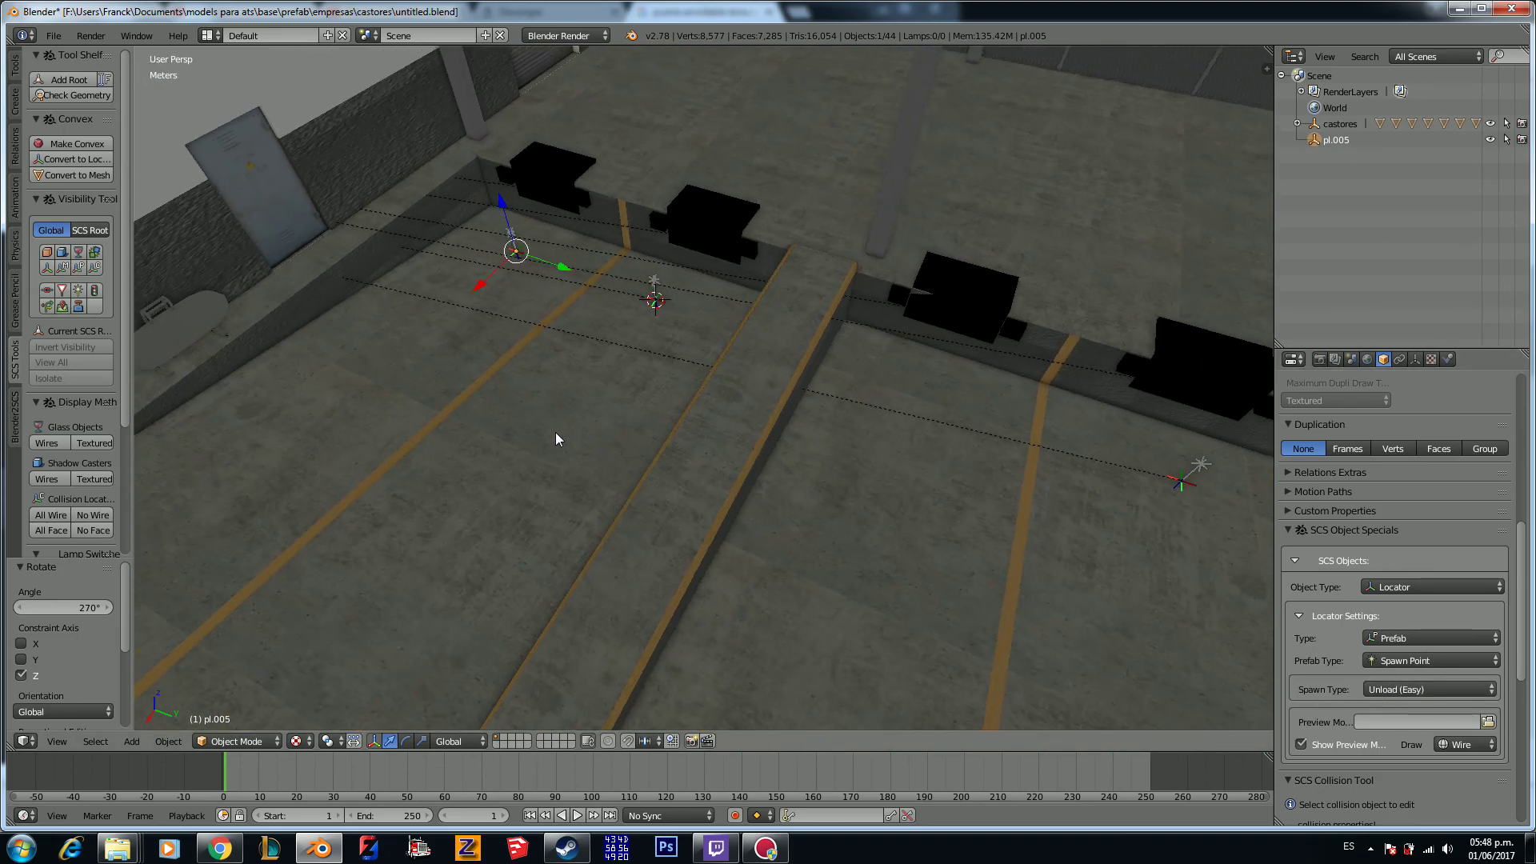
key("shift+a")
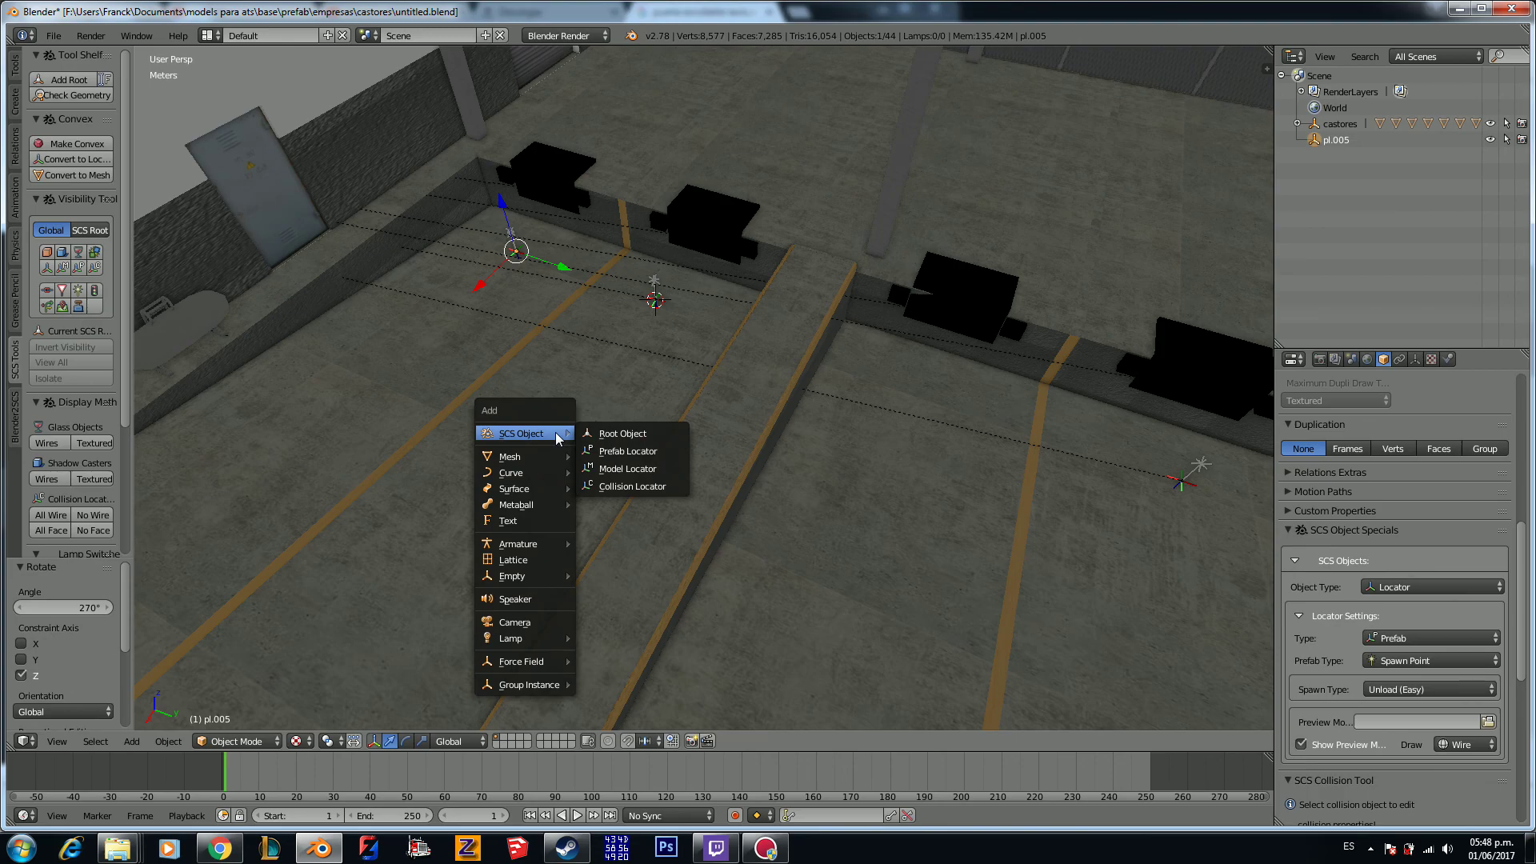
left_click(608, 450)
left_click(602, 505)
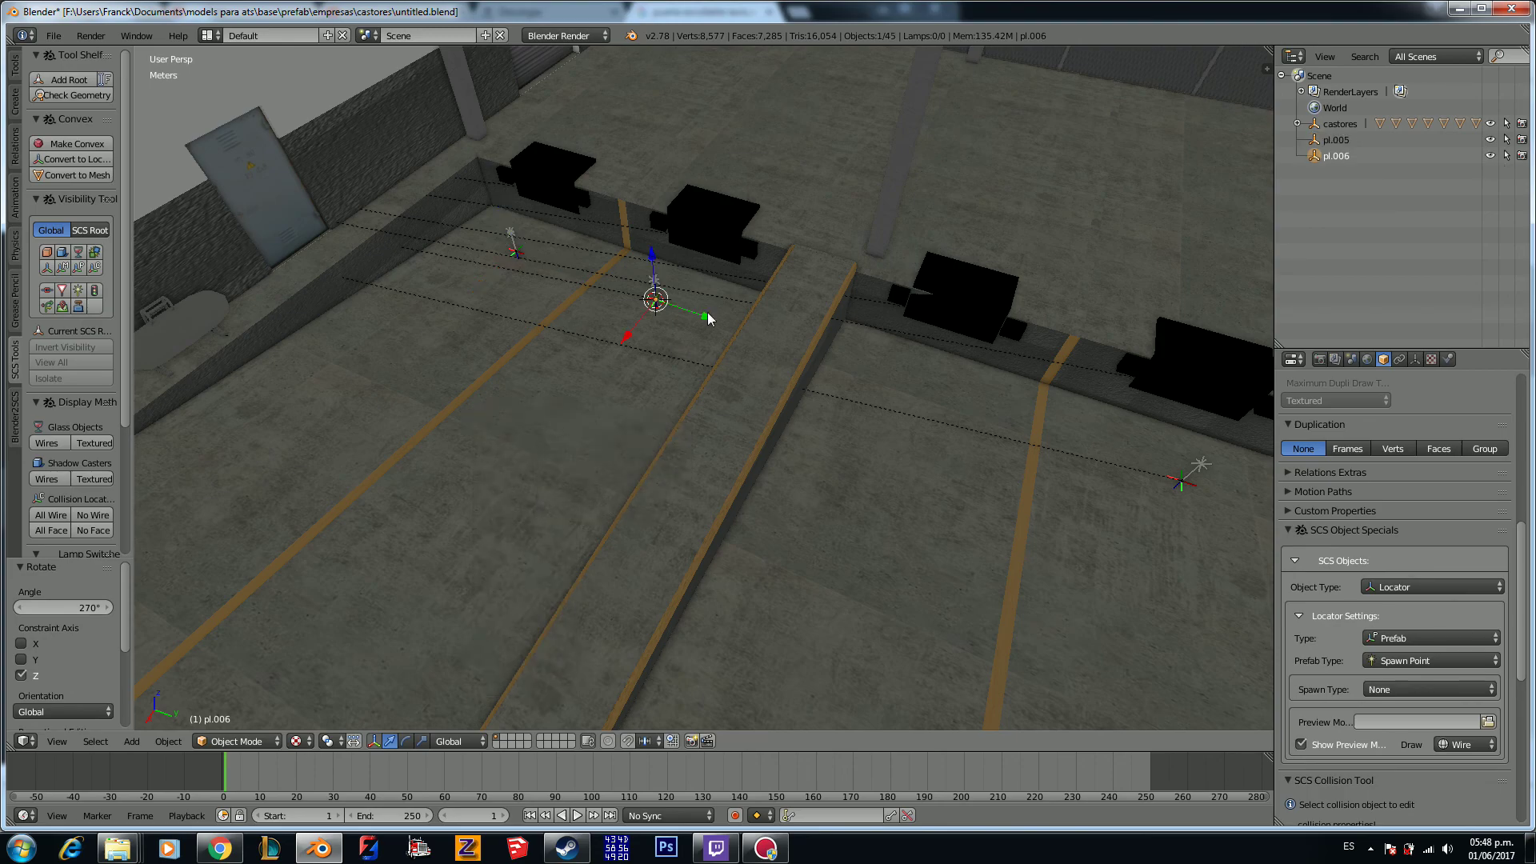
key("g")
key("y")
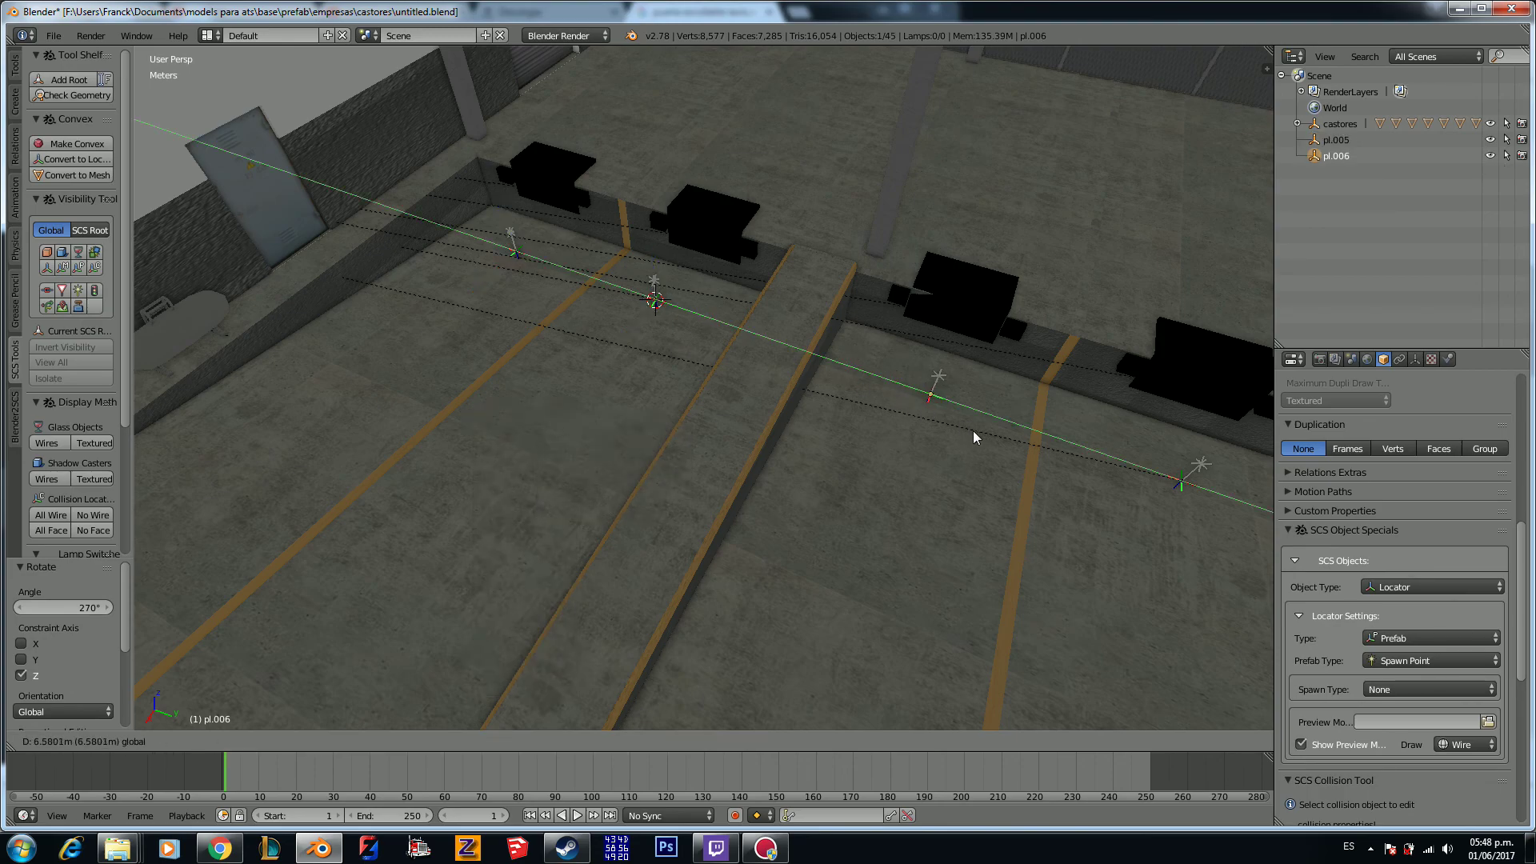
left_click(974, 431)
Step: Rotate the spawn point beside the central divider 270° around Z and set its Spawn Type to Unload (Medium)
type("rz270")
key("Return")
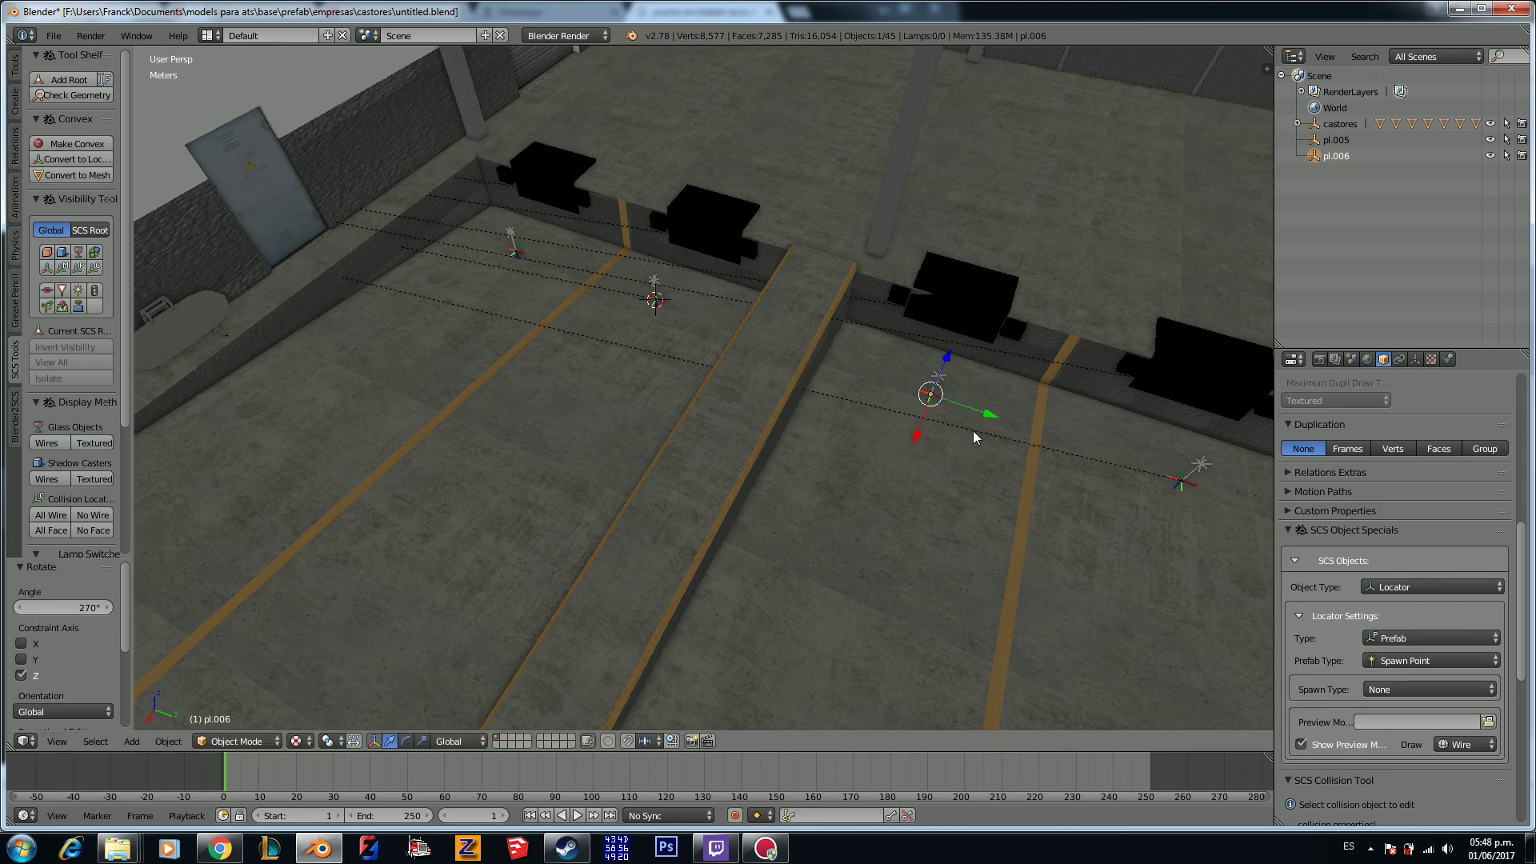
left_click(1387, 689)
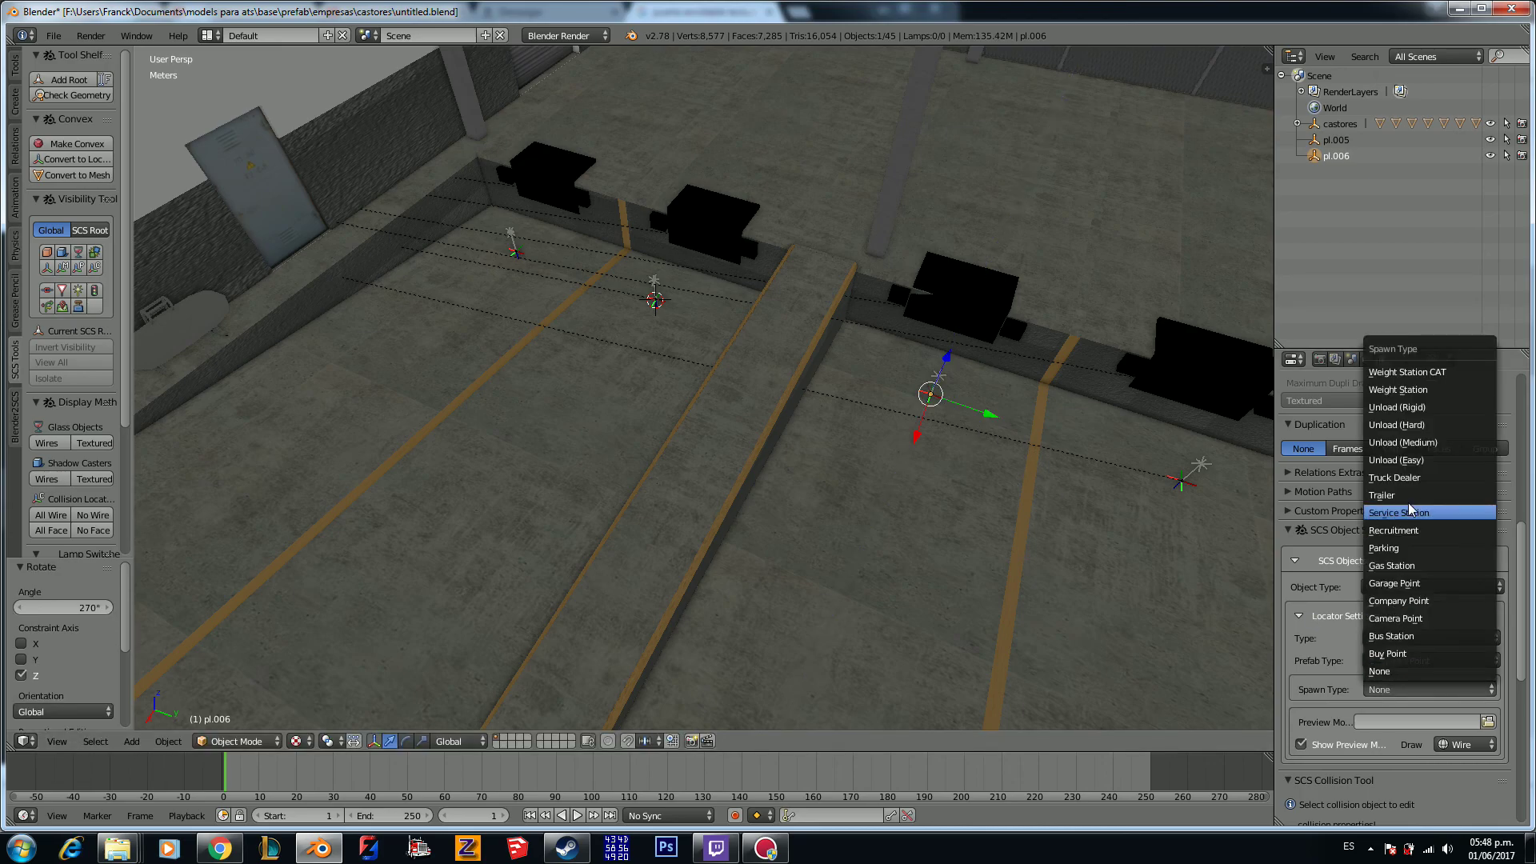
left_click(1402, 443)
Step: Snap the 3D cursor to the control node at the road edge and add a Spawn Point prefab locator there
scroll(889, 483, "down", 5)
middle_click_drag(889, 483, 1039, 402, "shift")
right_click(631, 451)
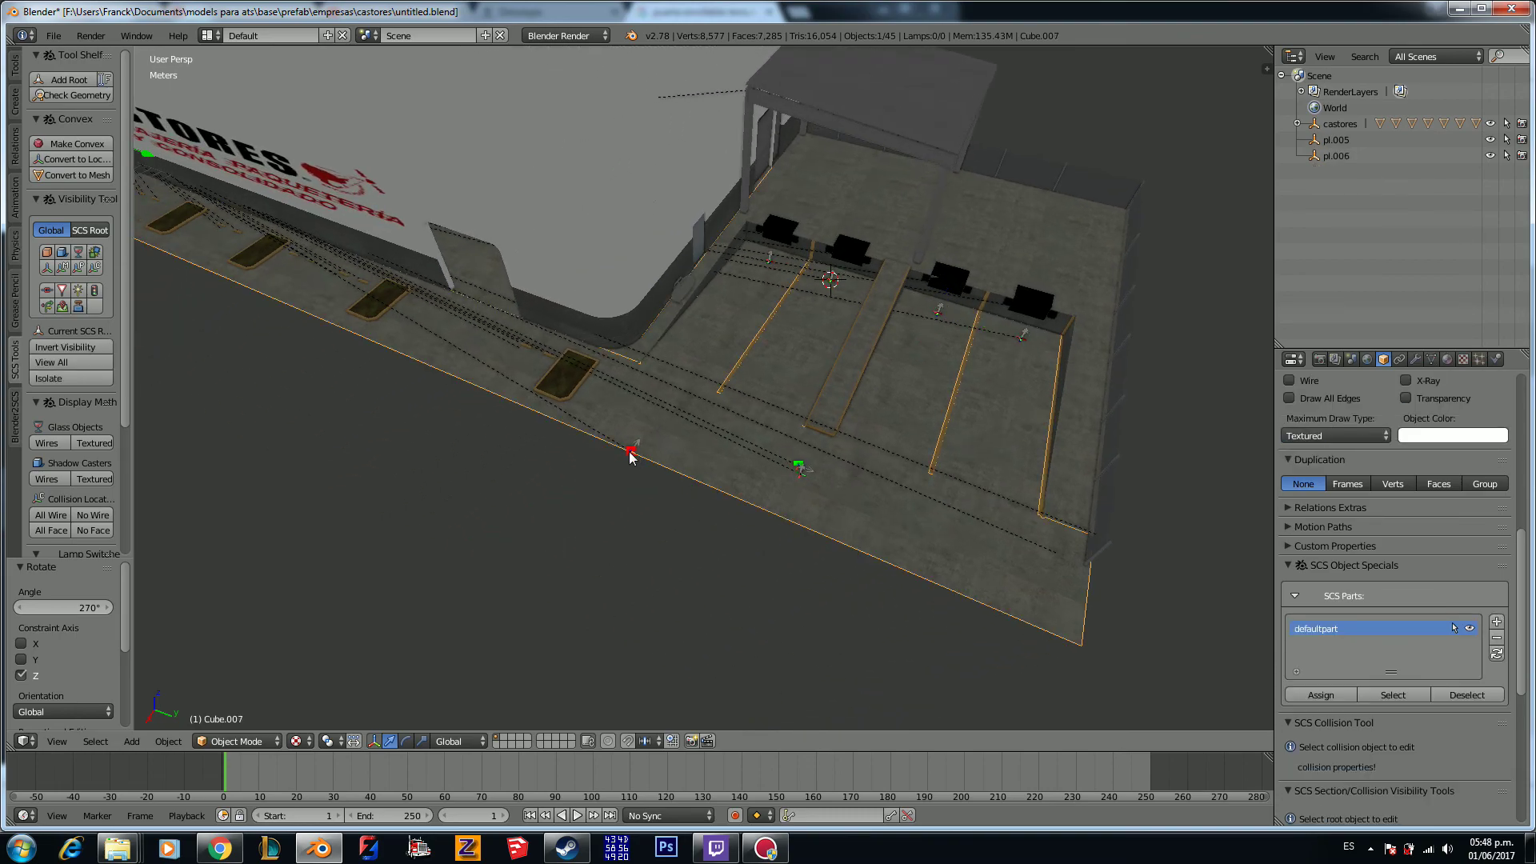
key("shift+s")
left_click(657, 460)
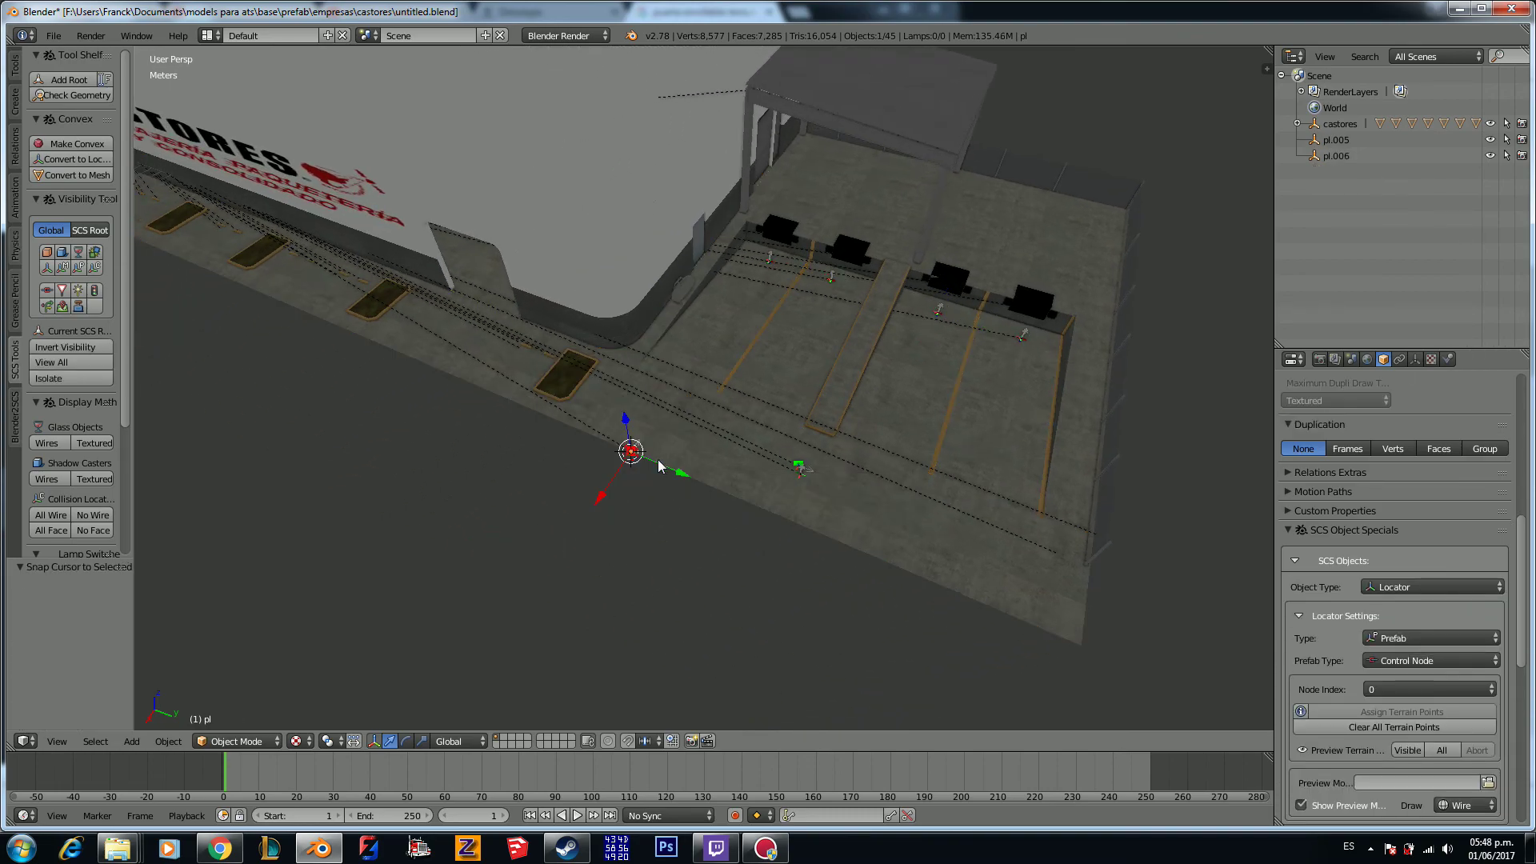
key("shift+a")
mouse_move(663, 473)
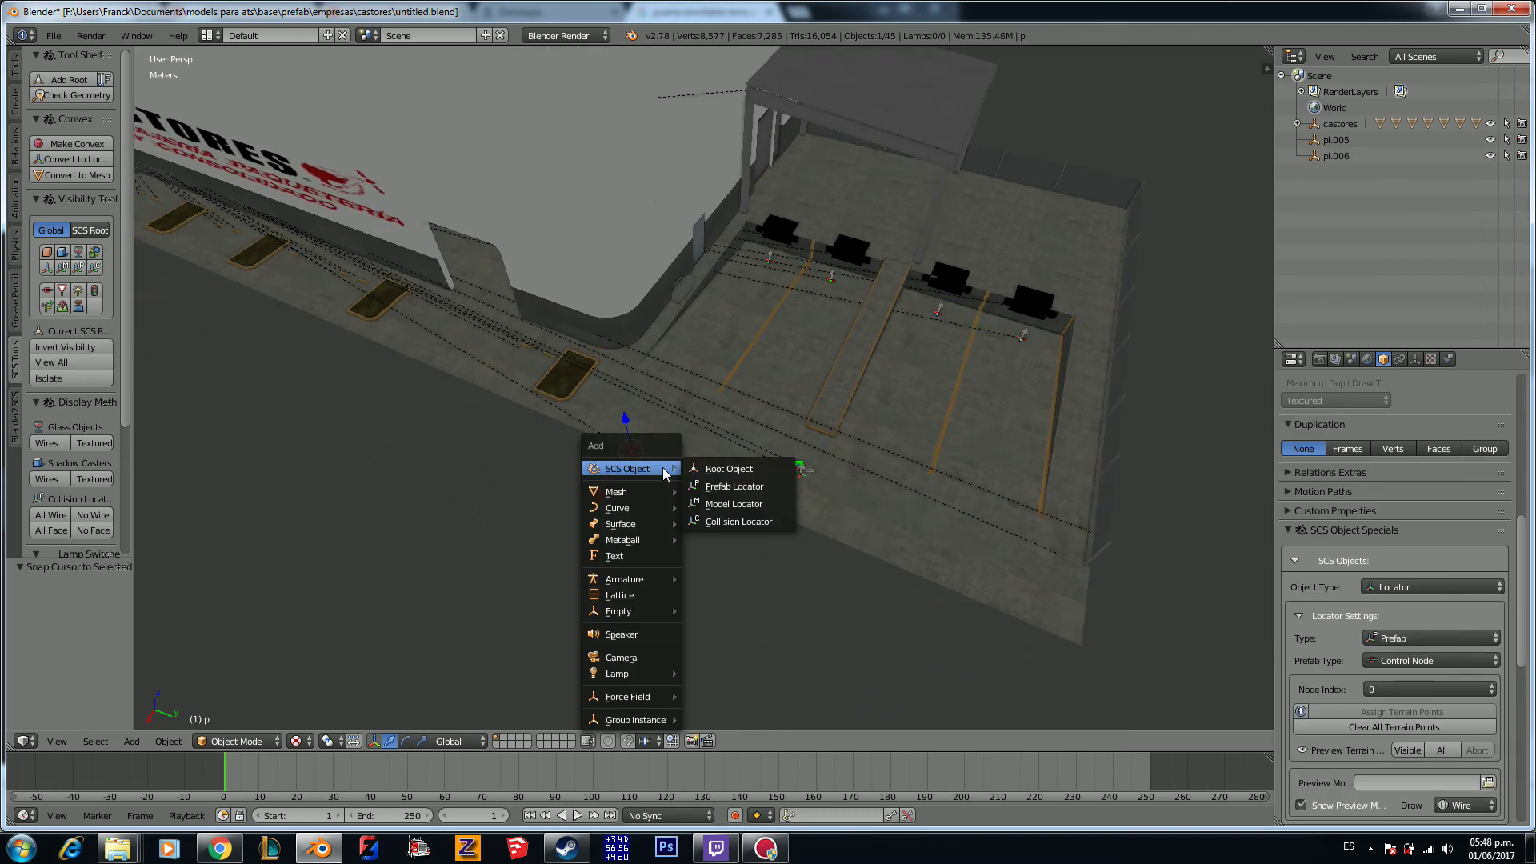
left_click(724, 484)
left_click(710, 548)
Step: Move the new spawn point inward along X and about -11.36 m along Y, toward the building's doorway
key("g")
key("x")
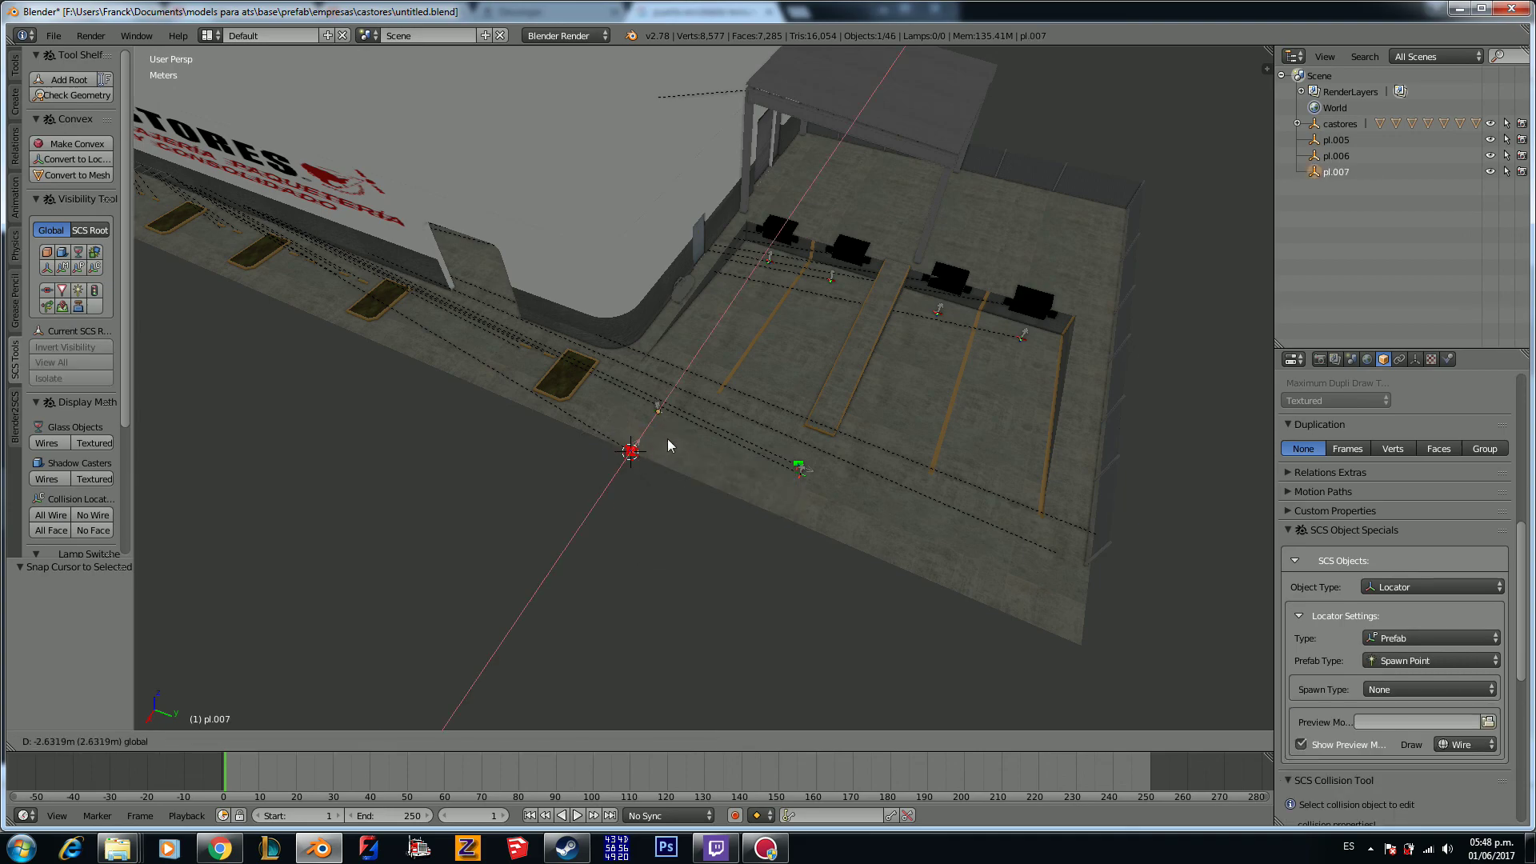
left_click(707, 419)
key("g")
key("y")
left_click(508, 365)
Step: Move the spawn point along X by about -5.03 m and a further -1.28 m, into the building's doorway opening
scroll(509, 365, "up", 5)
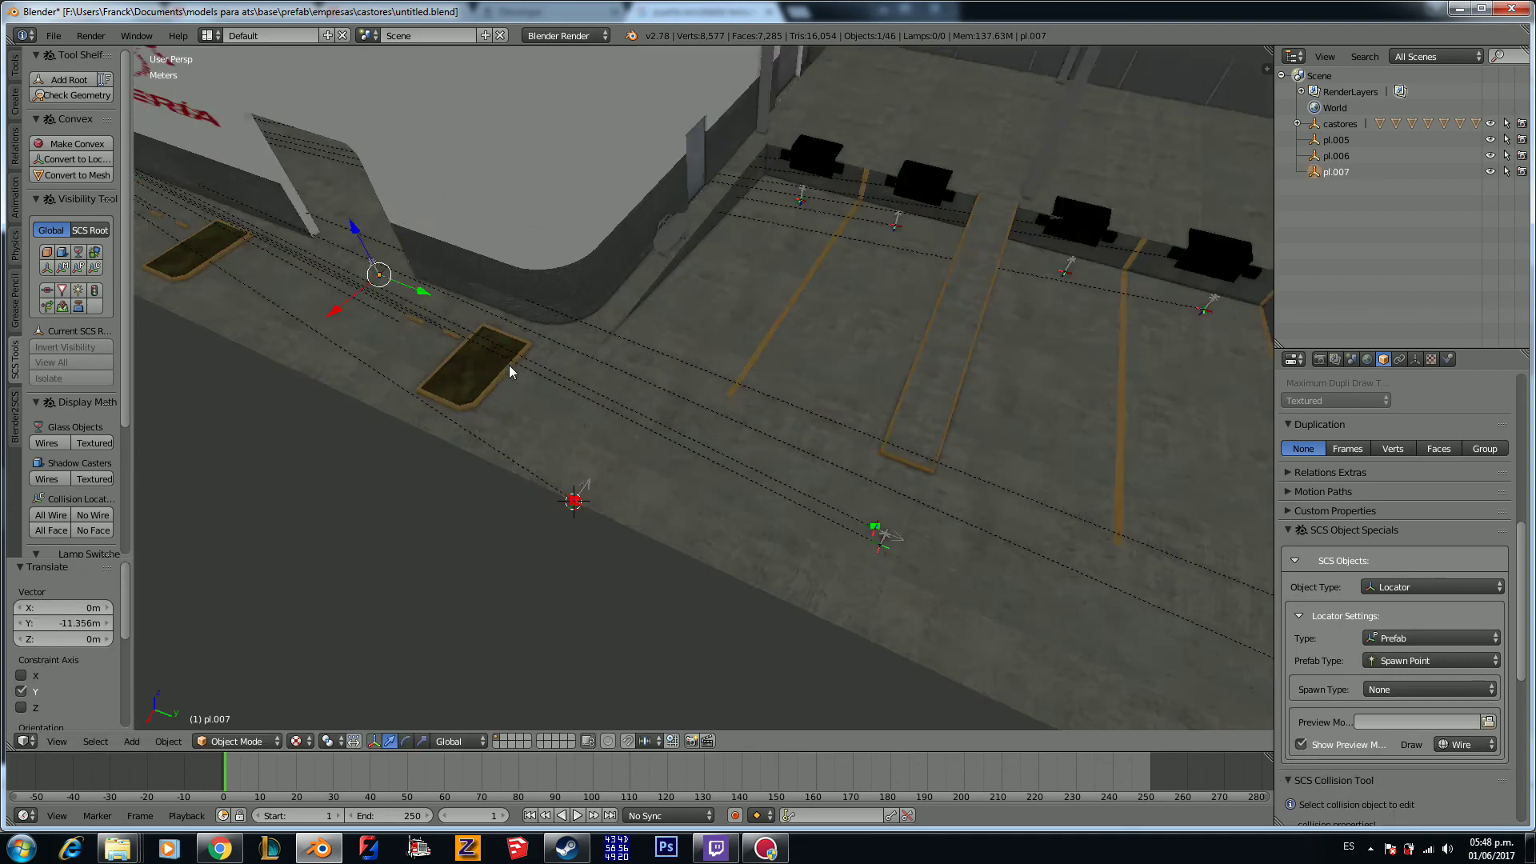
middle_click_drag(570, 379, 635, 415, "shift")
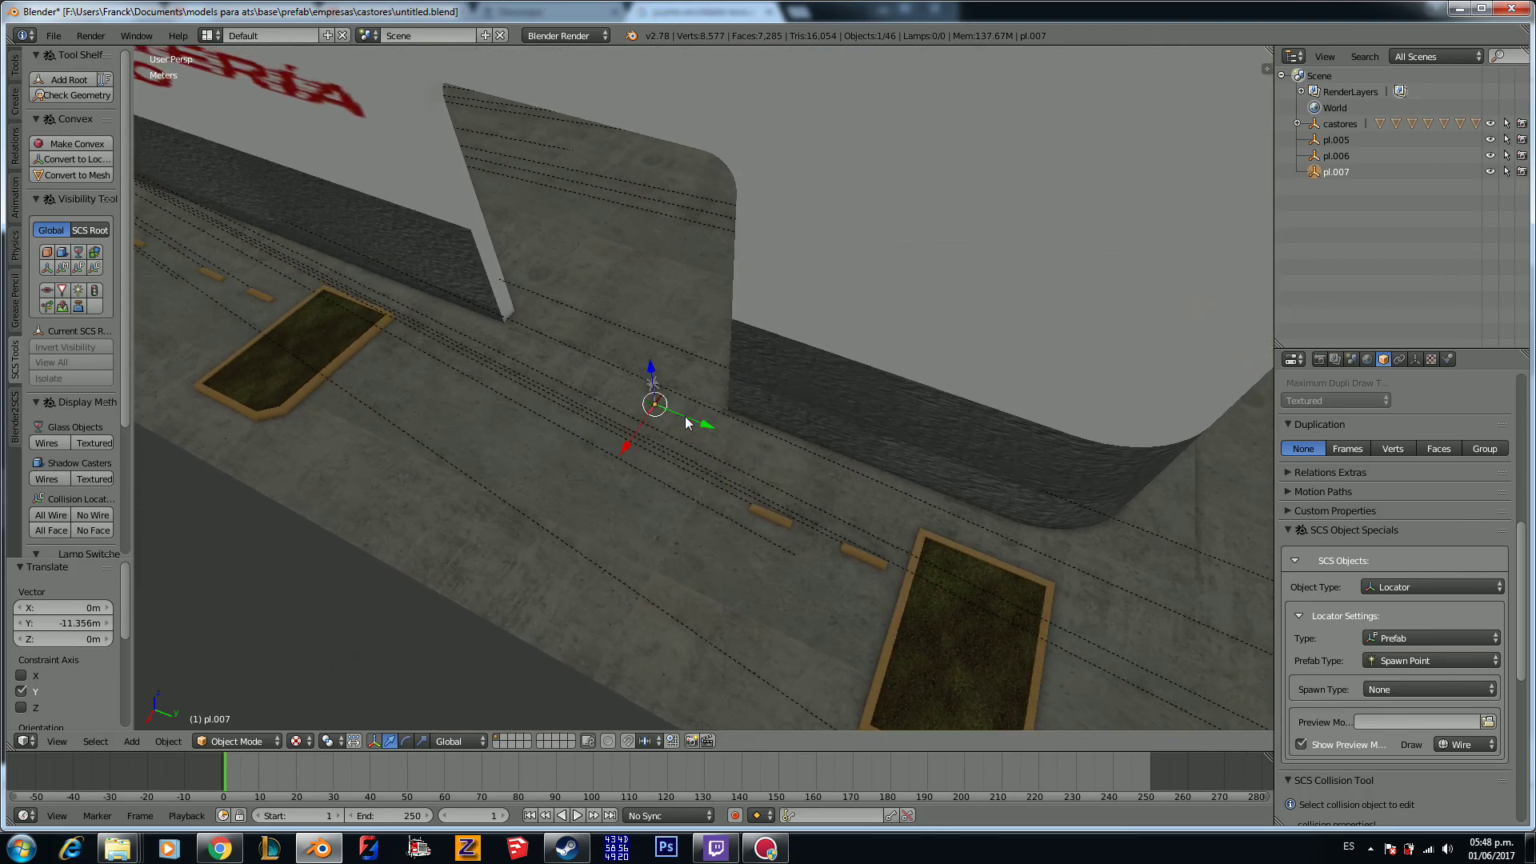
left_click_drag(680, 416, 645, 405)
left_click(614, 395)
key("g")
key("x")
left_click(683, 274)
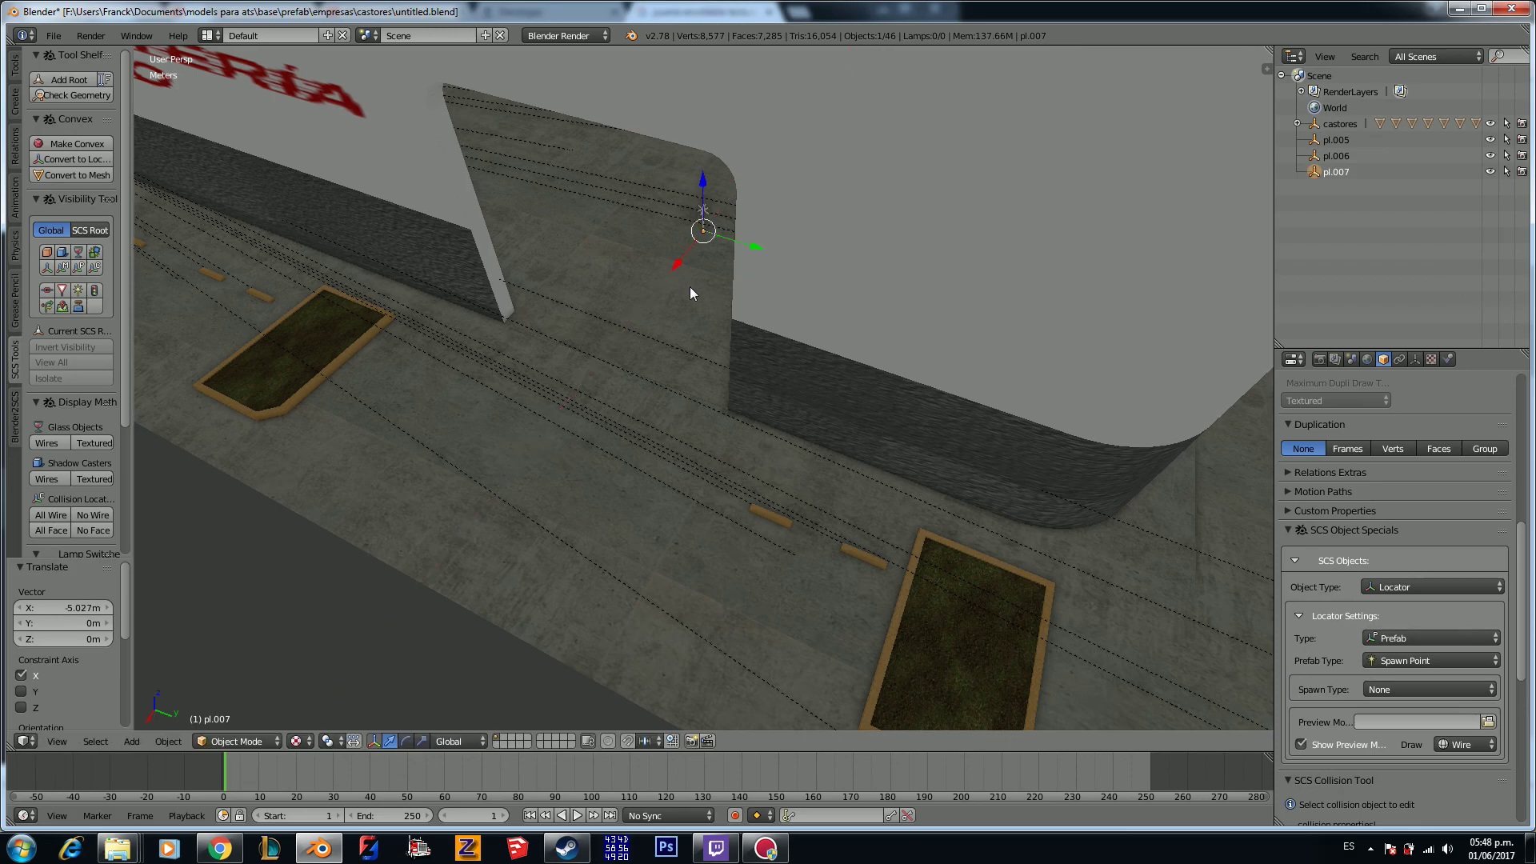
middle_click_drag(760, 253, 789, 331)
left_click_drag(821, 326, 830, 297)
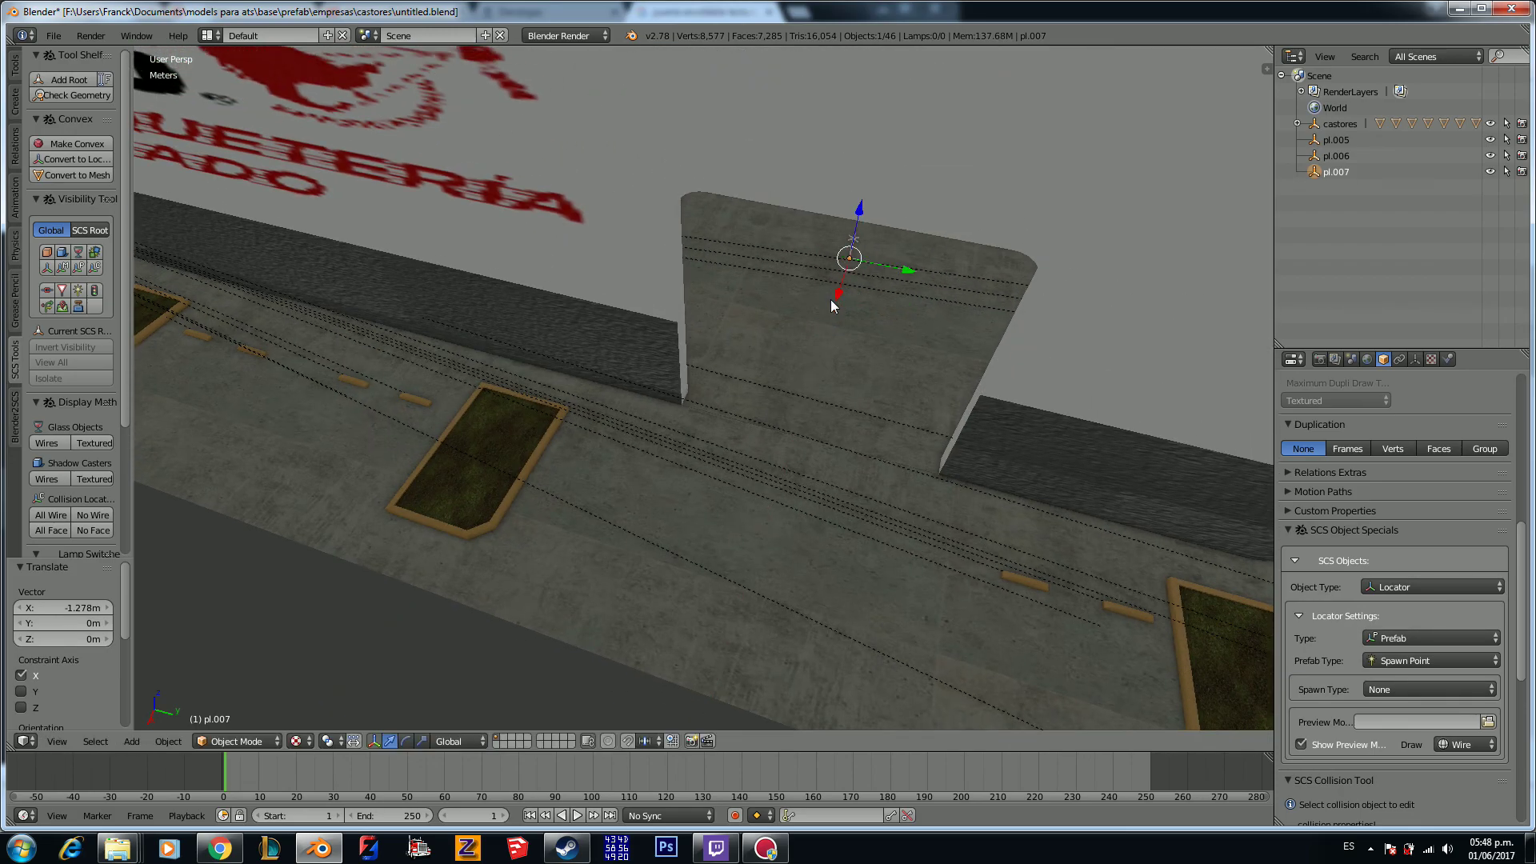
Step: Rotate the doorway's spawn point 270° around Z and raise it about 11.6 cm along Z
type("rz270")
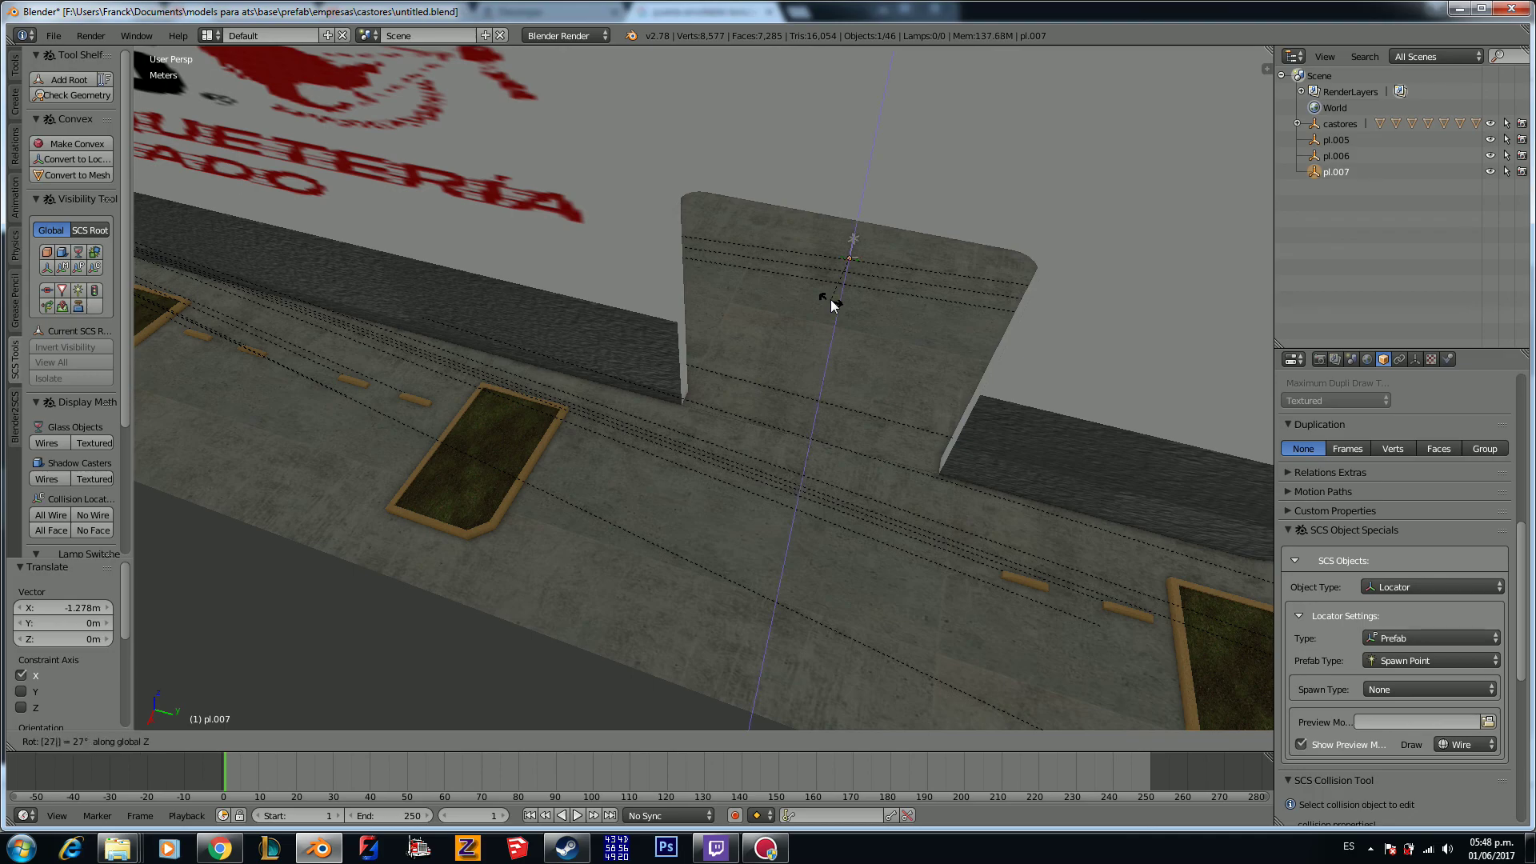
key("Return")
middle_click_drag(830, 299, 820, 296)
left_click_drag(804, 197, 803, 192)
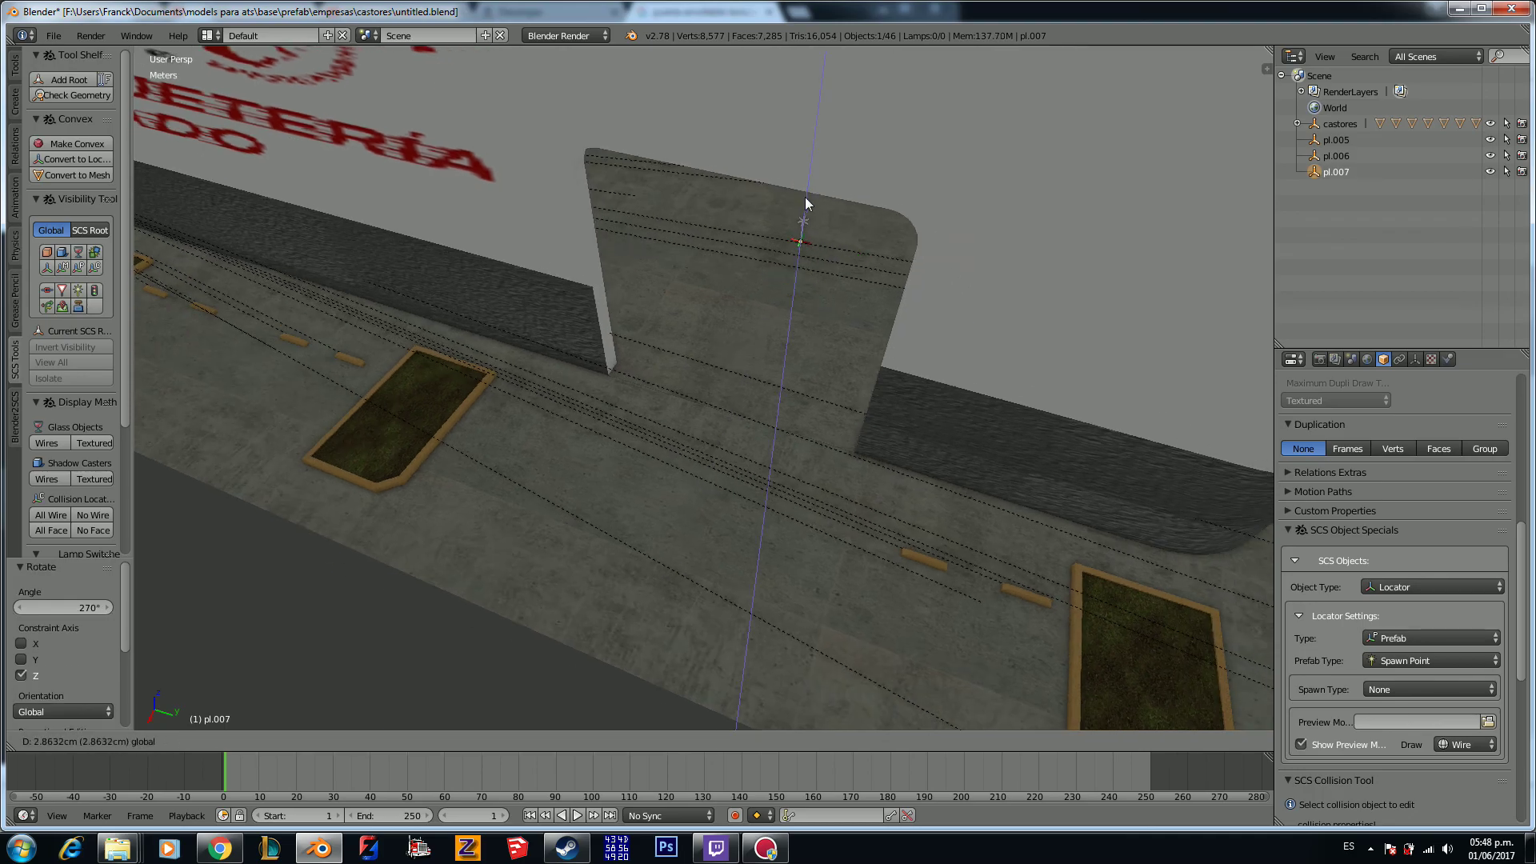
left_click(819, 244)
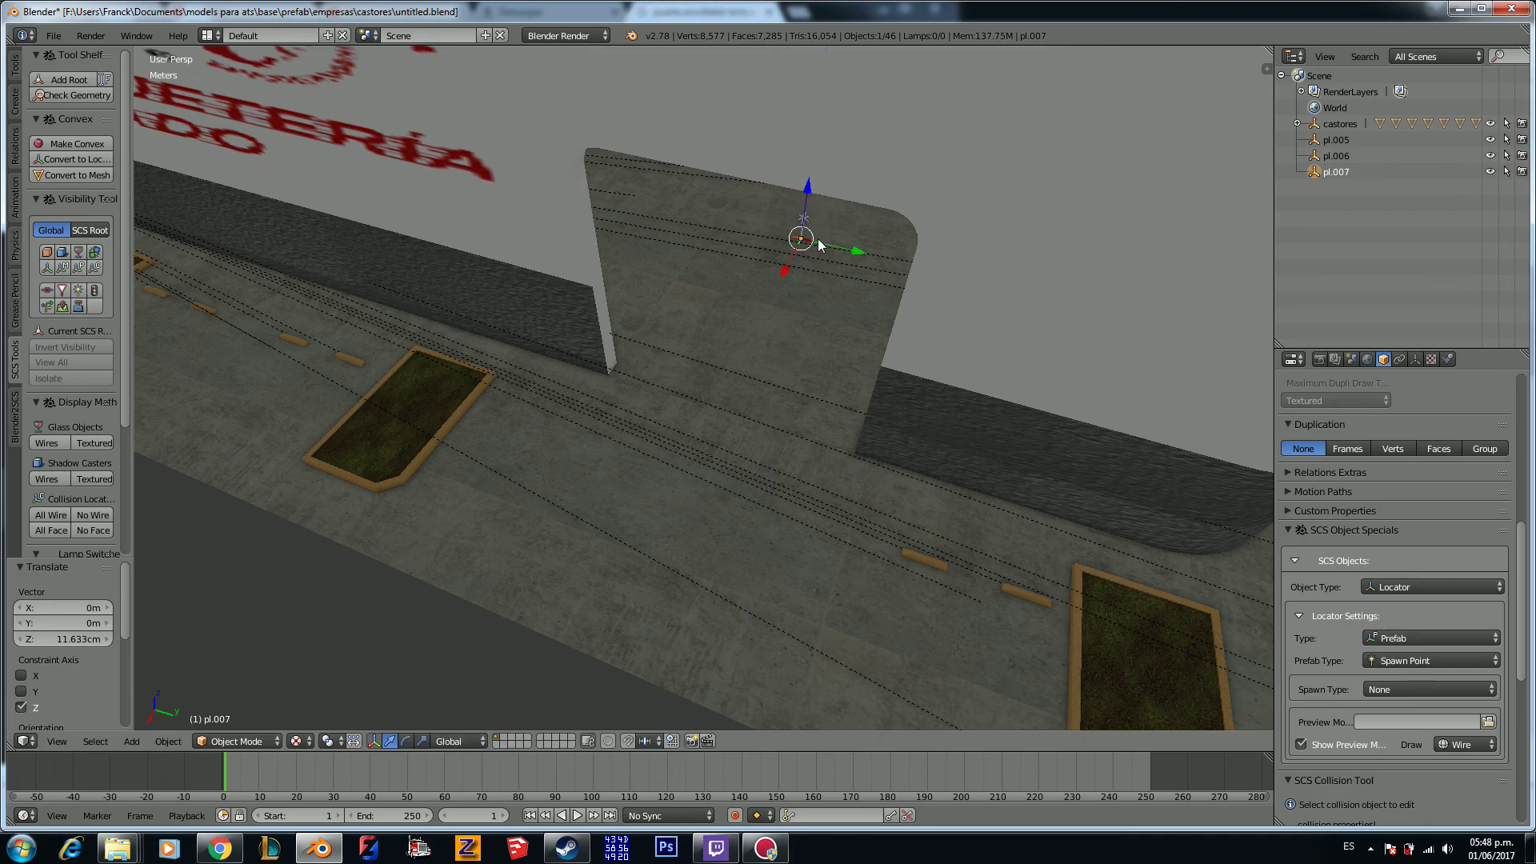
Step: Set the doorway spawn point's spawn type to Unload (Hard)
scroll(824, 248, "down", 3)
left_click(1377, 689)
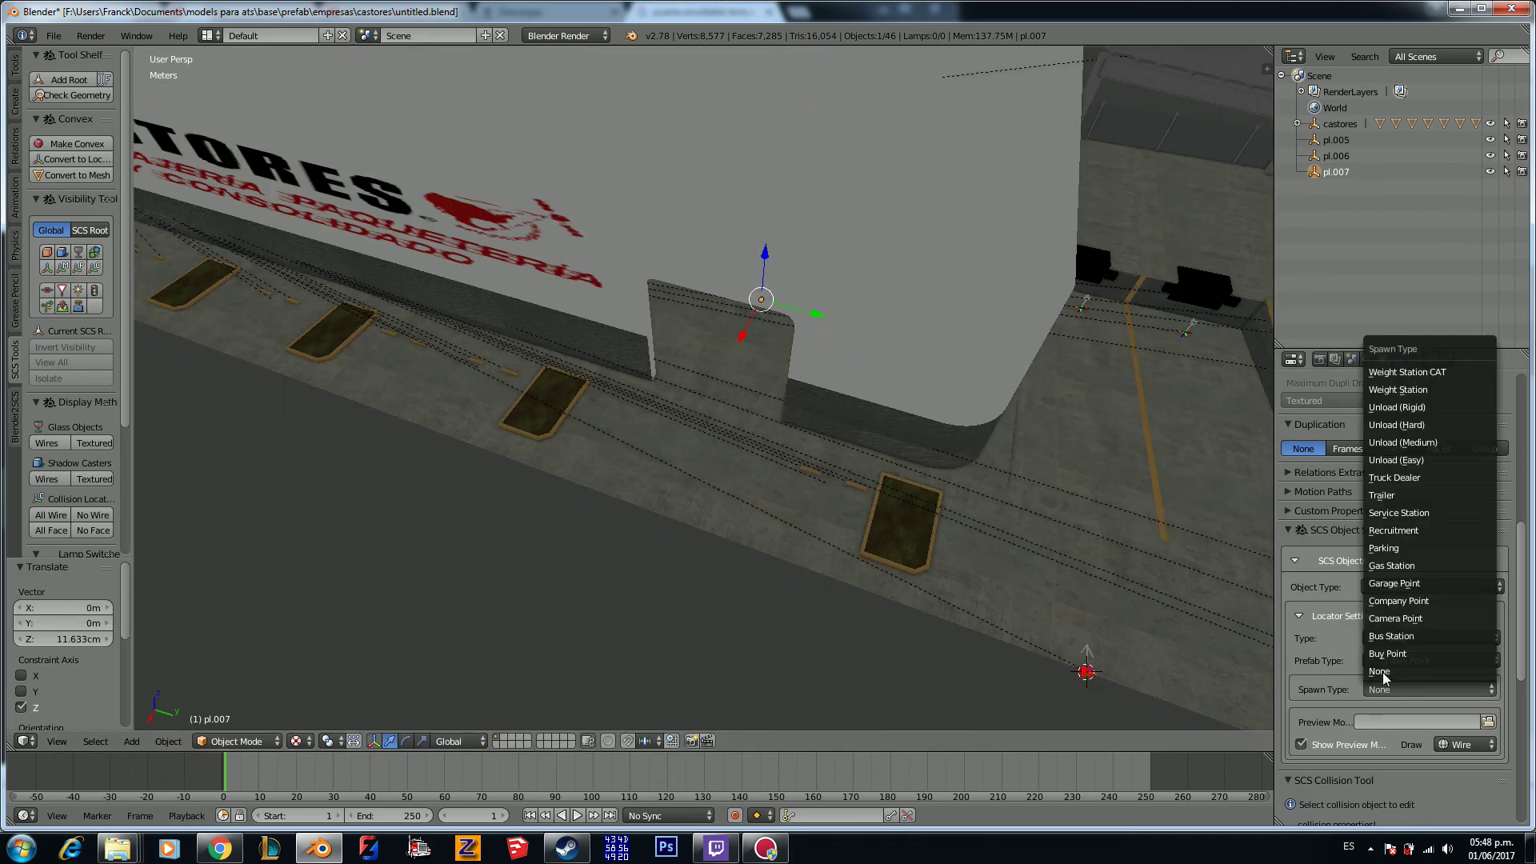
left_click(1398, 425)
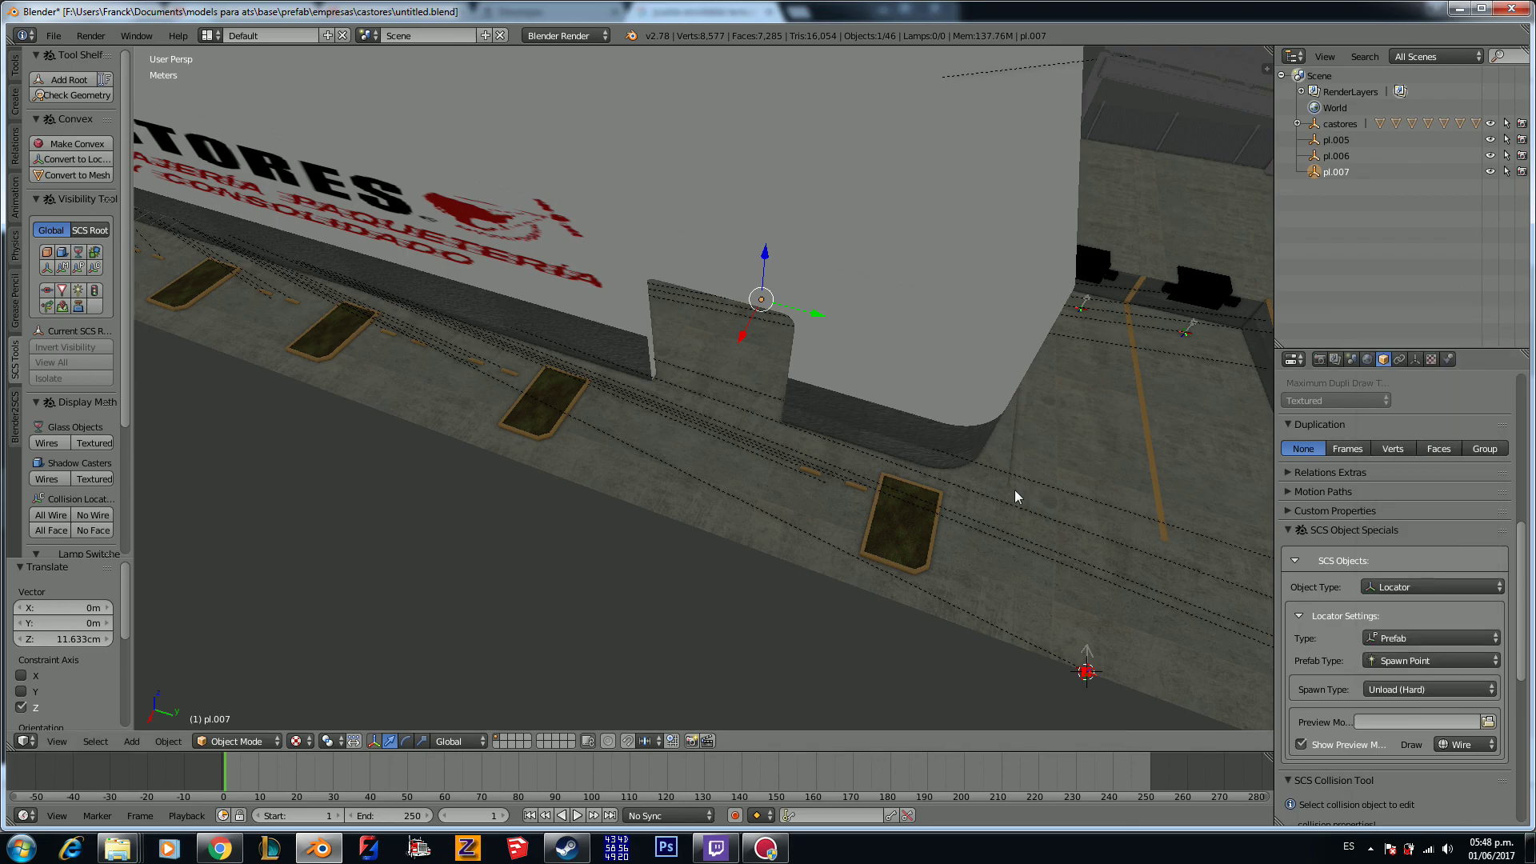
scroll(1014, 489, "down", 5)
middle_click_drag(989, 493, 1107, 405)
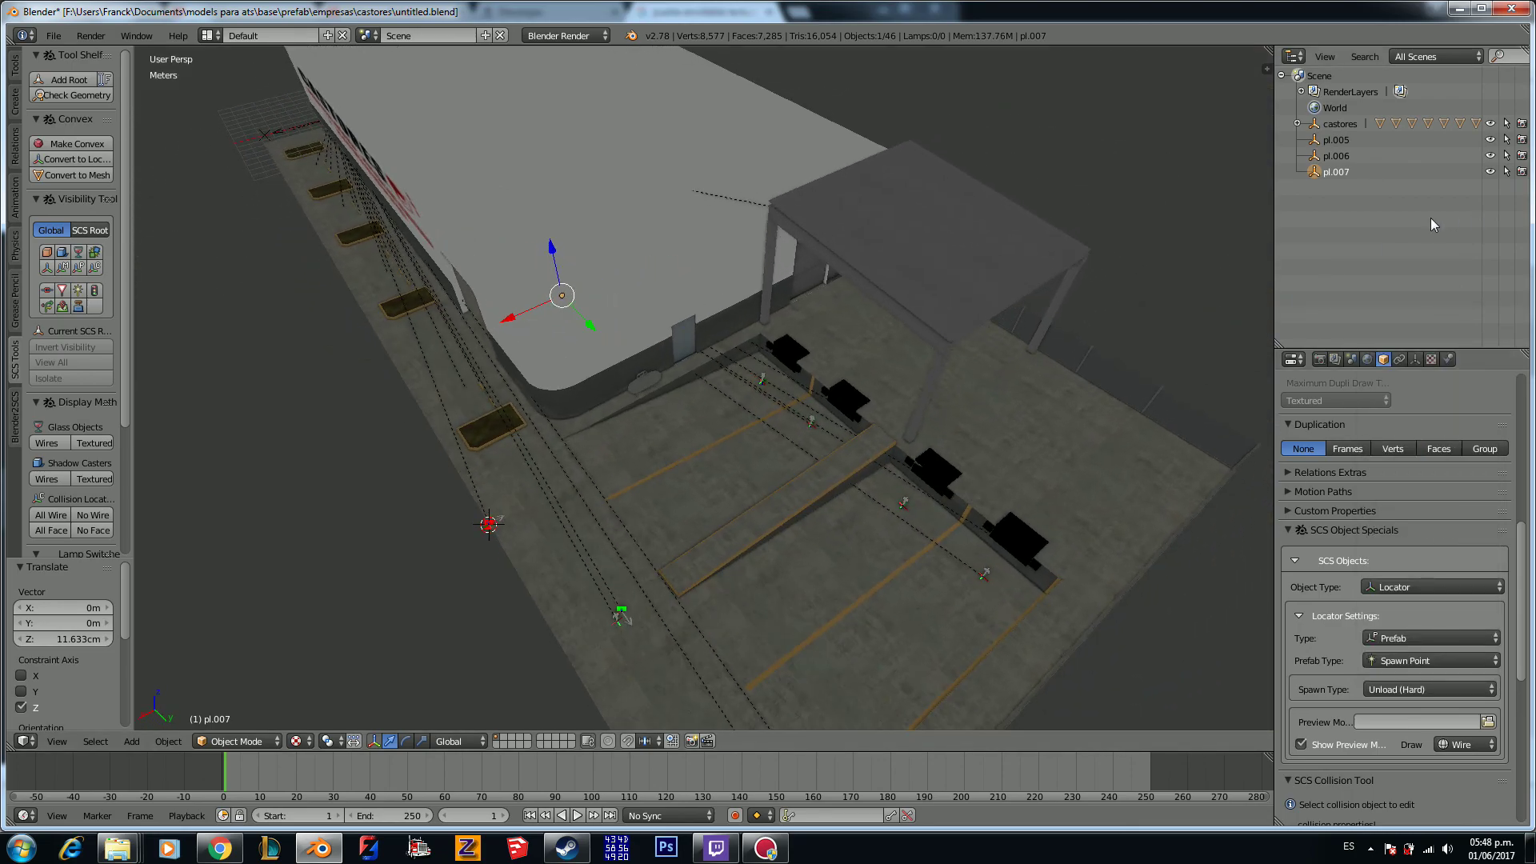
Step: Parent the remaining three unparented locators to the castores root and save the file
left_click_drag(1313, 137, 1316, 126)
left_click_drag(1313, 138, 1316, 125)
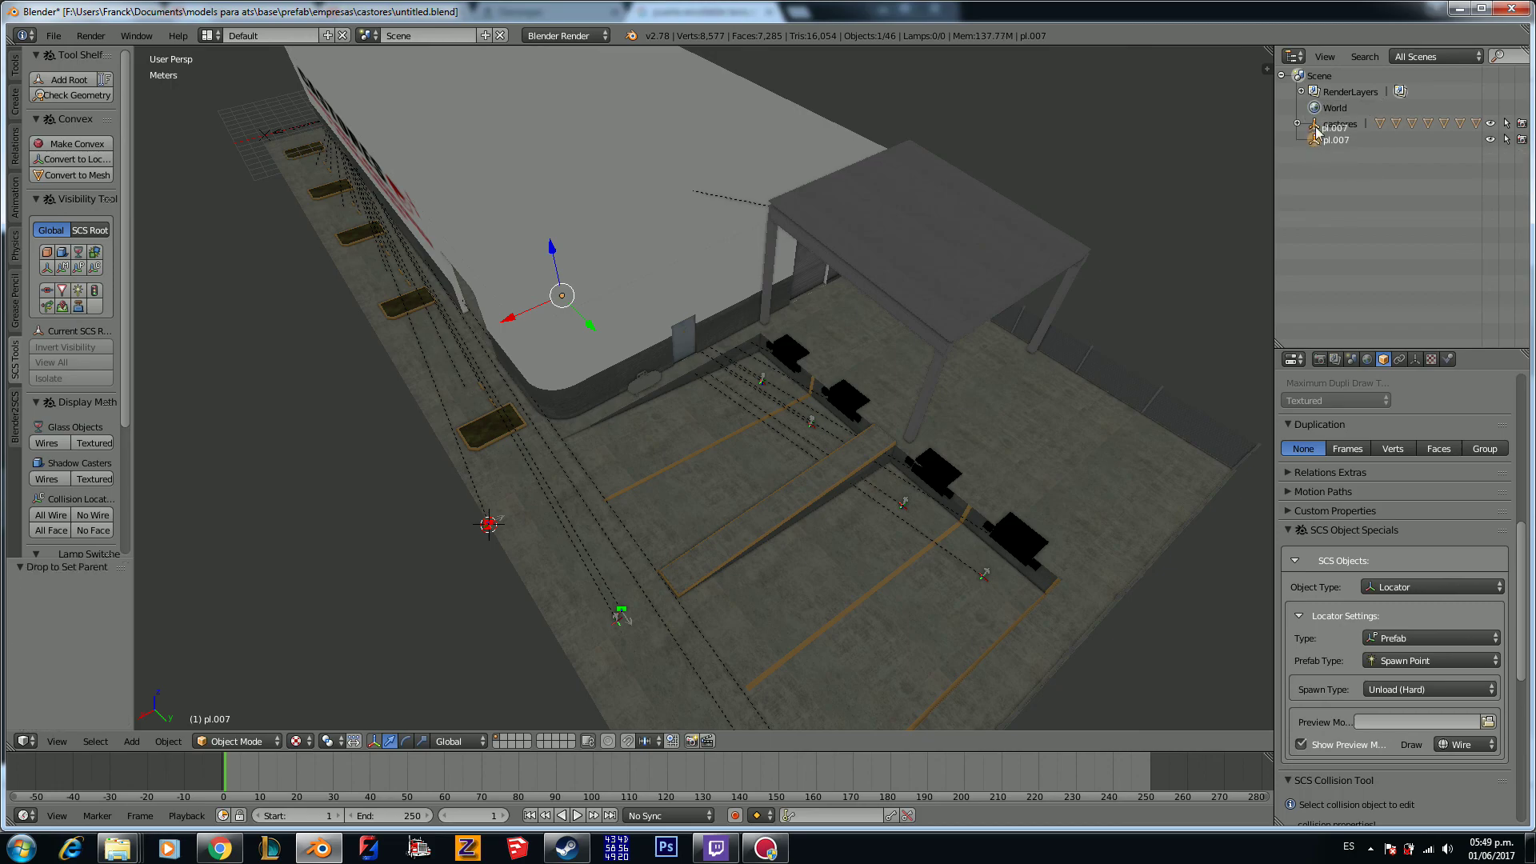
left_click(48, 36)
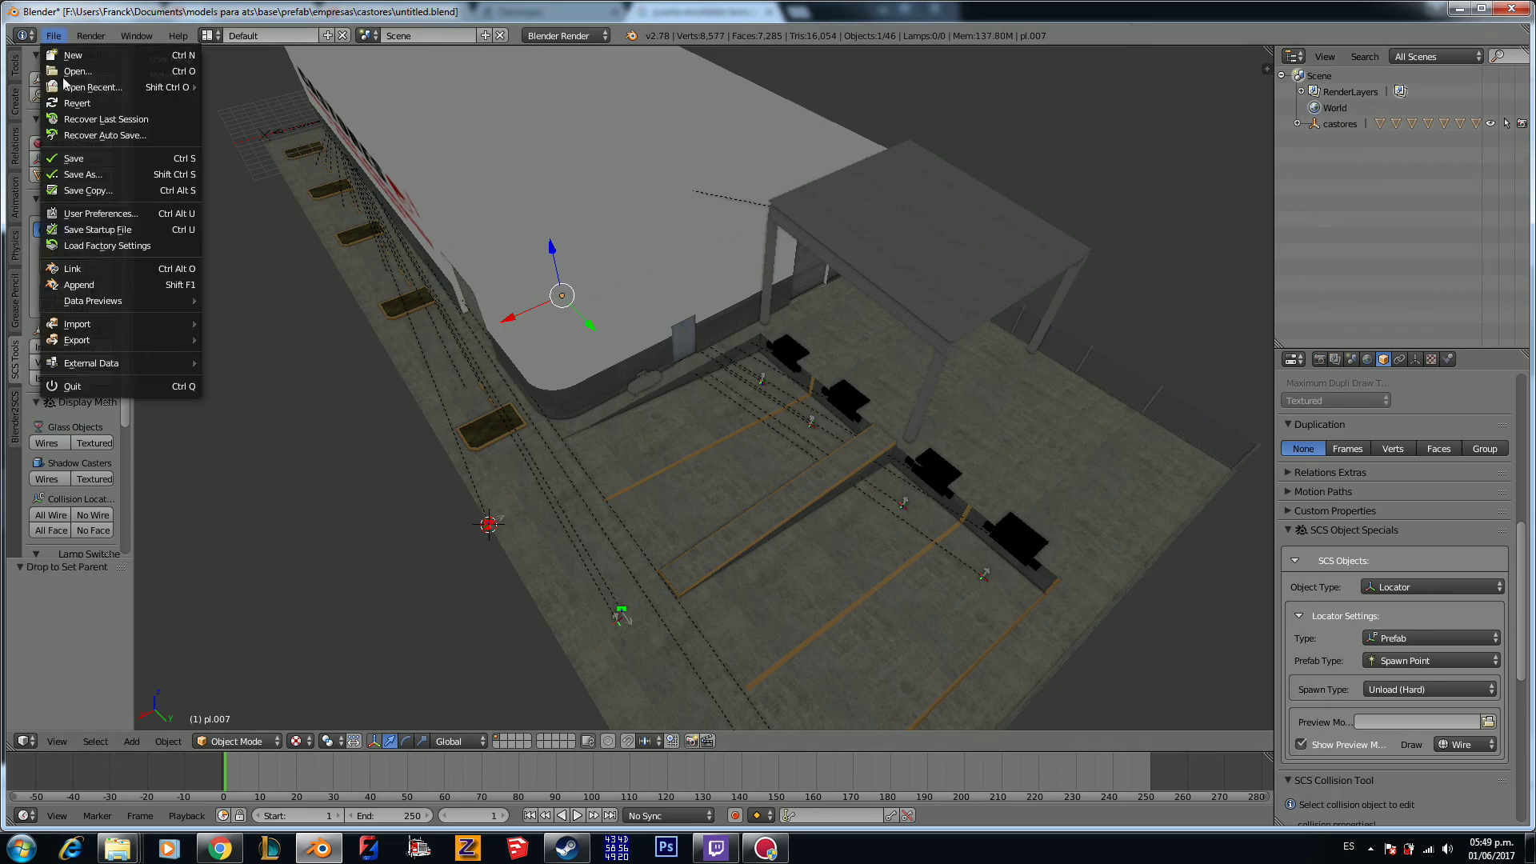
left_click(93, 157)
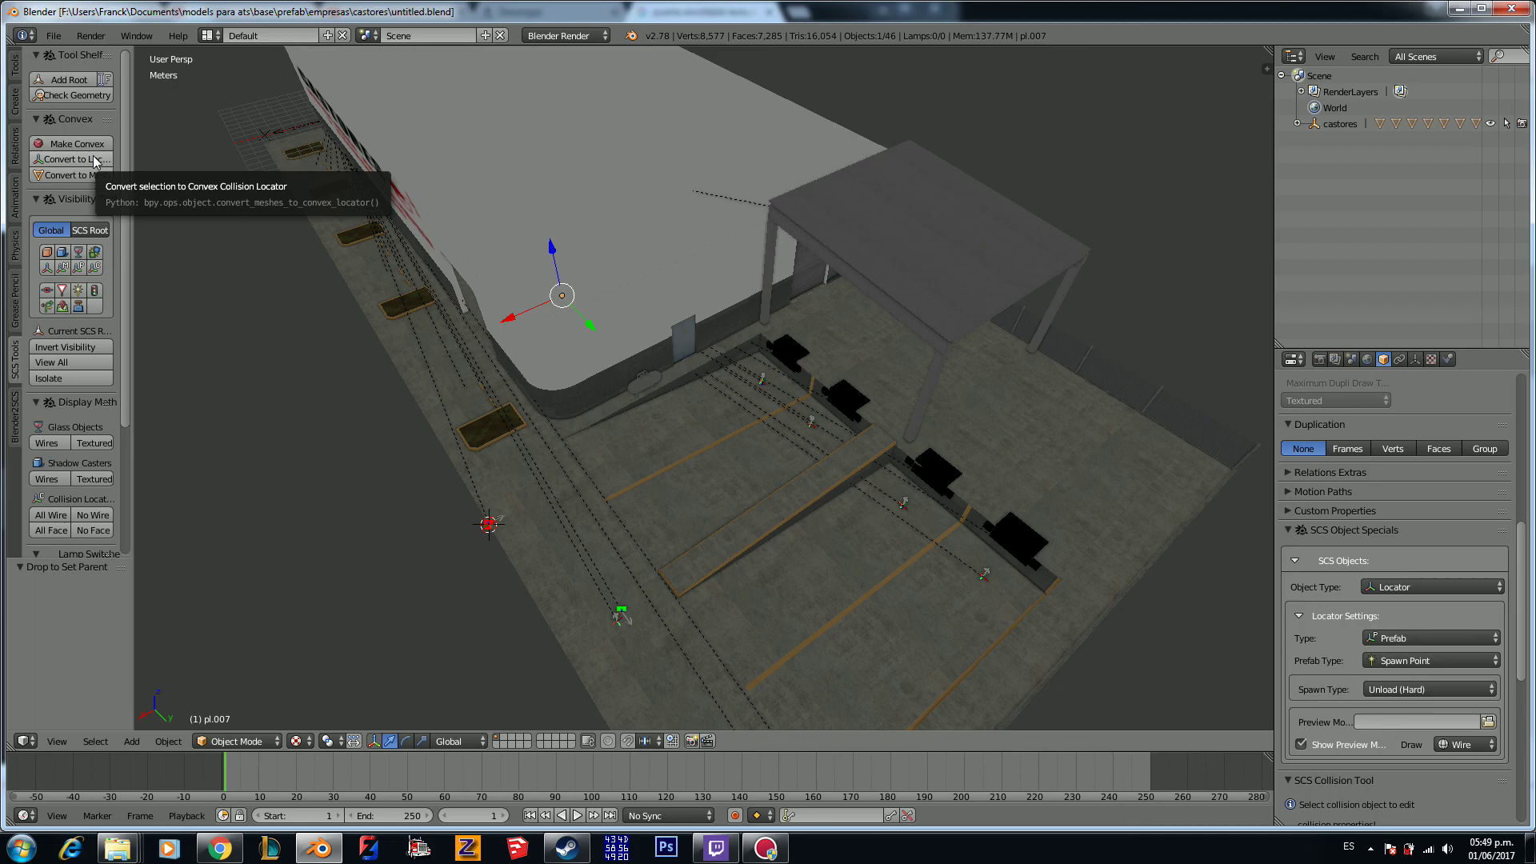
Step: Add a Sign prefab locator at the 3D cursor by the road edge
scroll(646, 316, "up", 5)
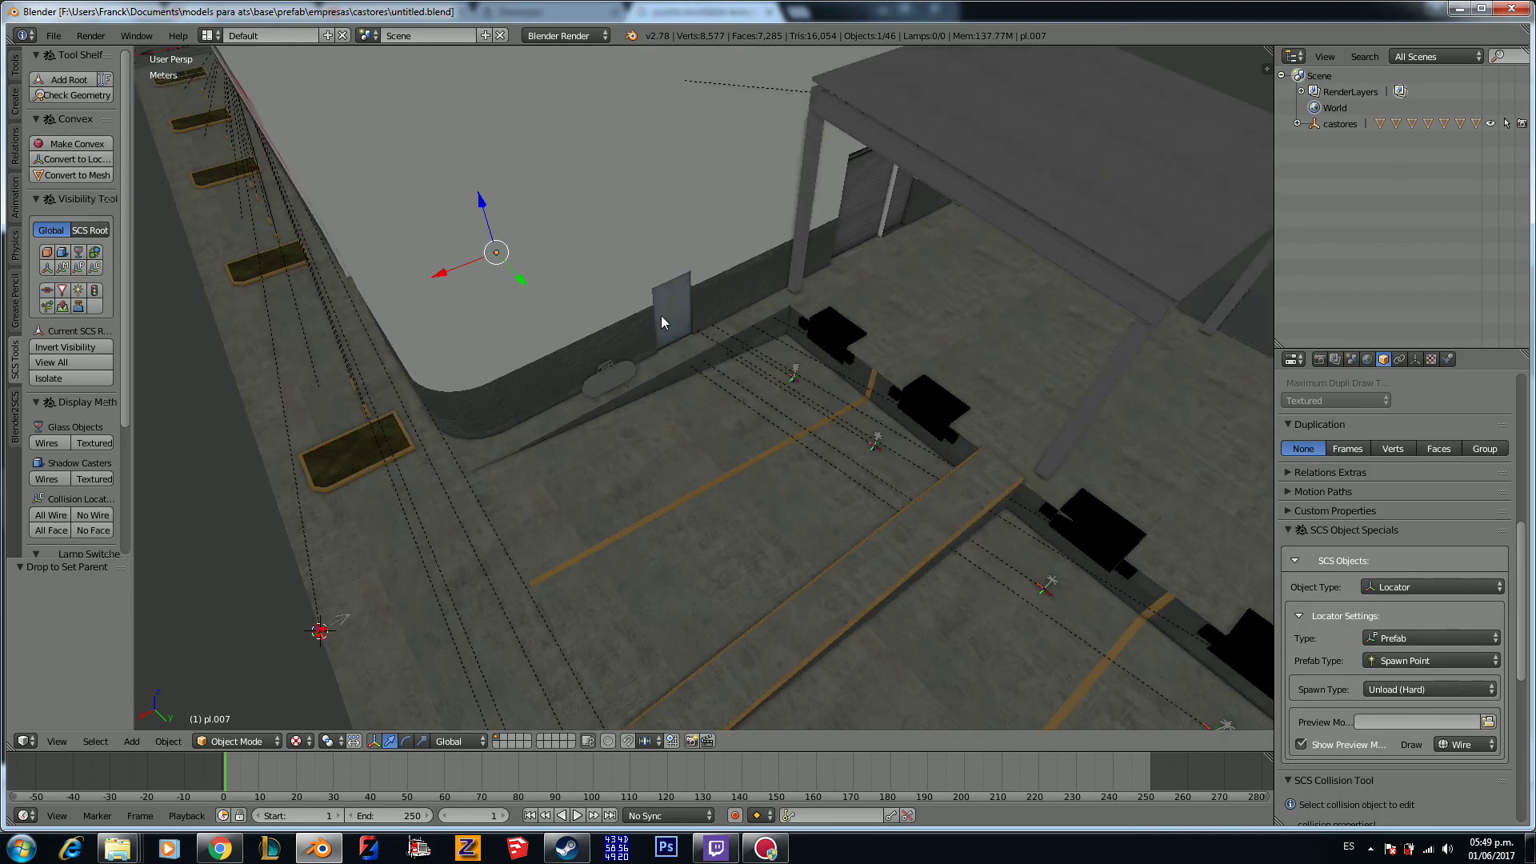
scroll(636, 330, "down", 4)
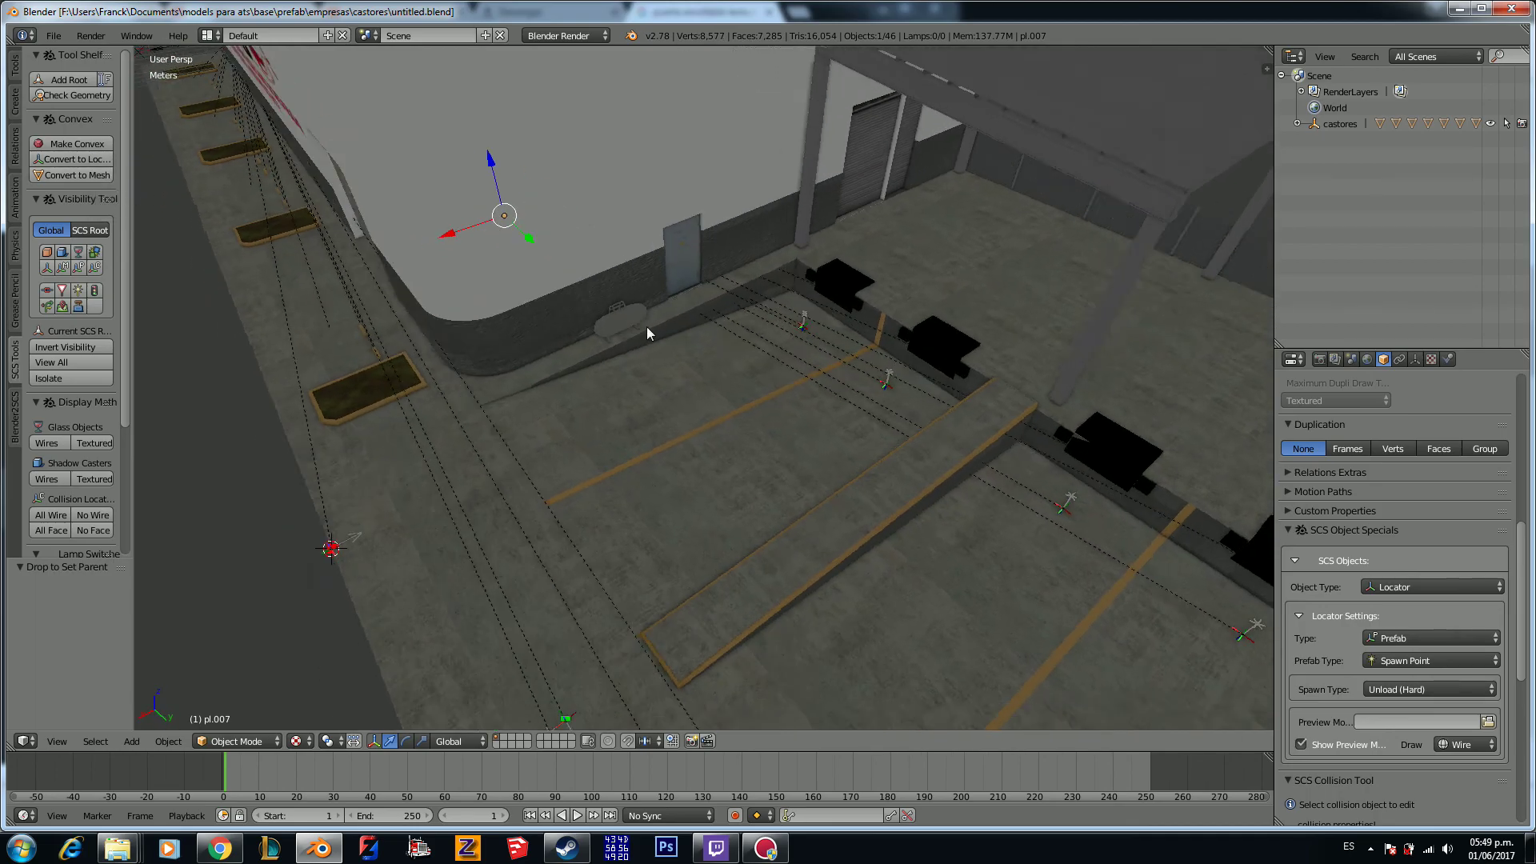
key("shift+a")
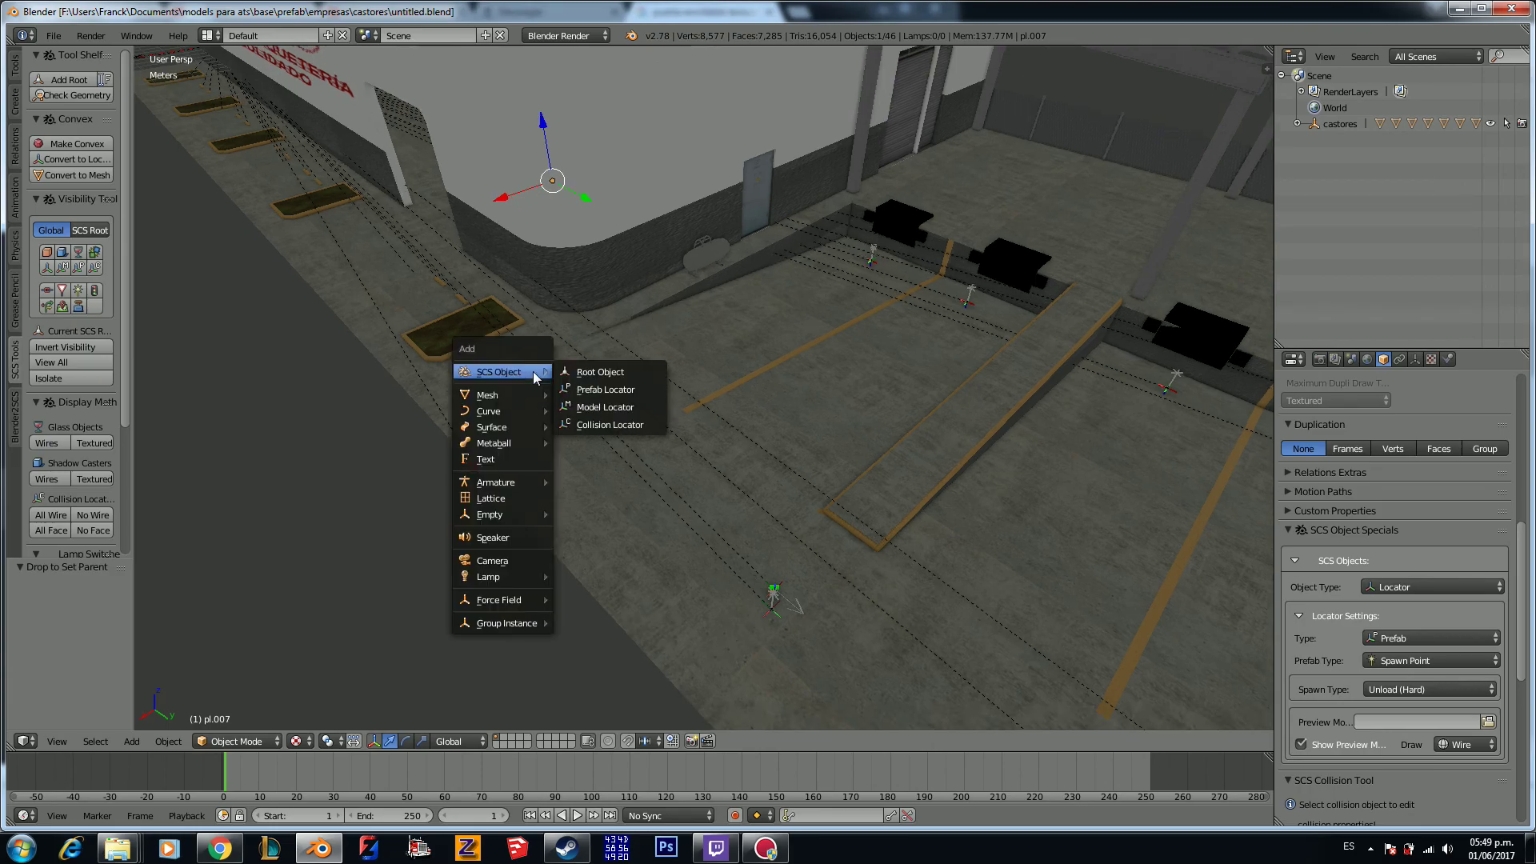
left_click(606, 389)
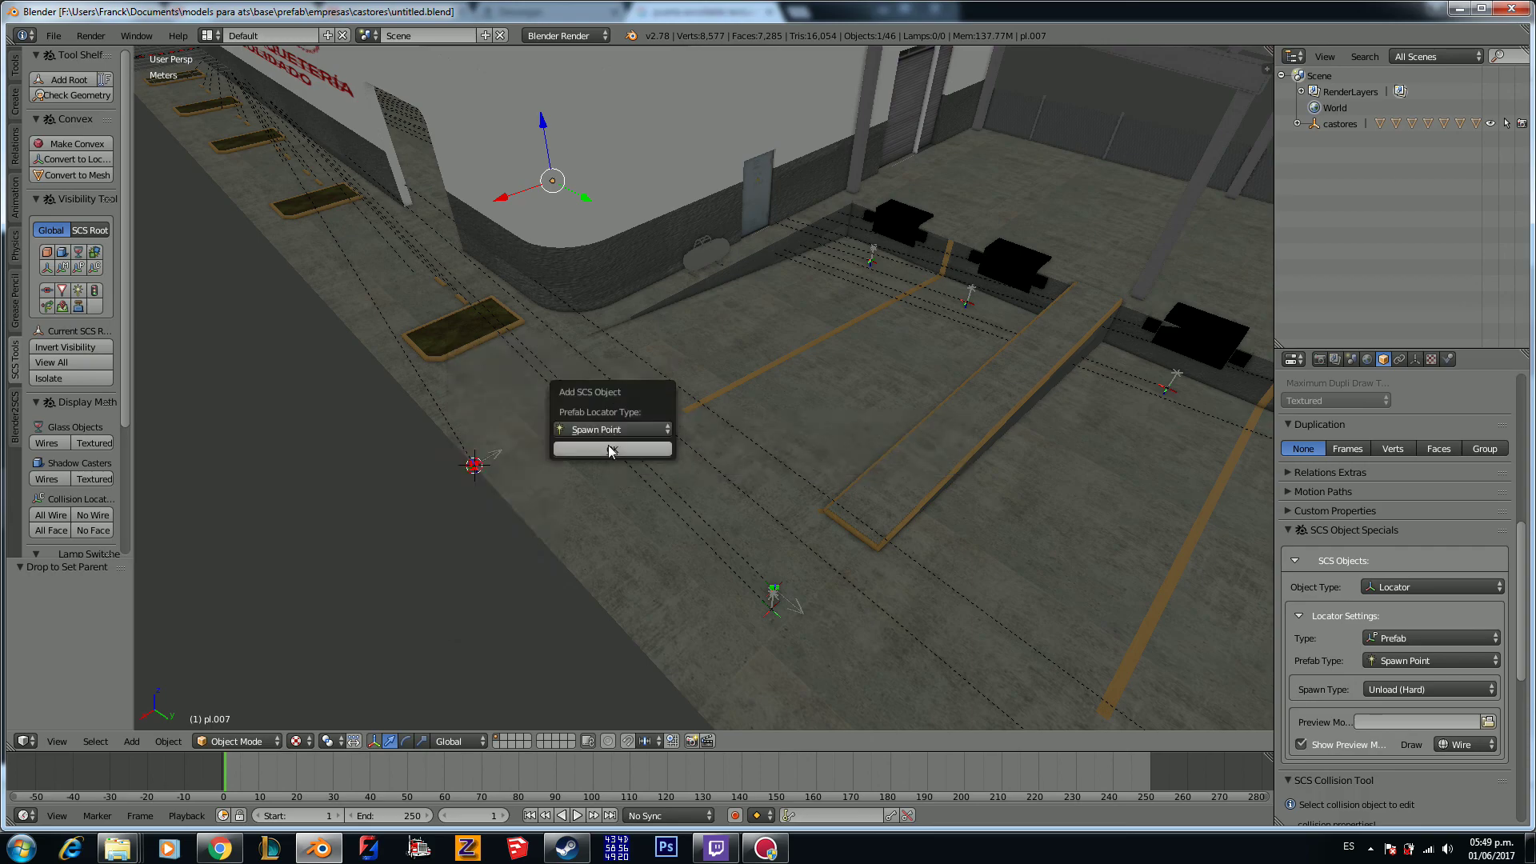
left_click(614, 433)
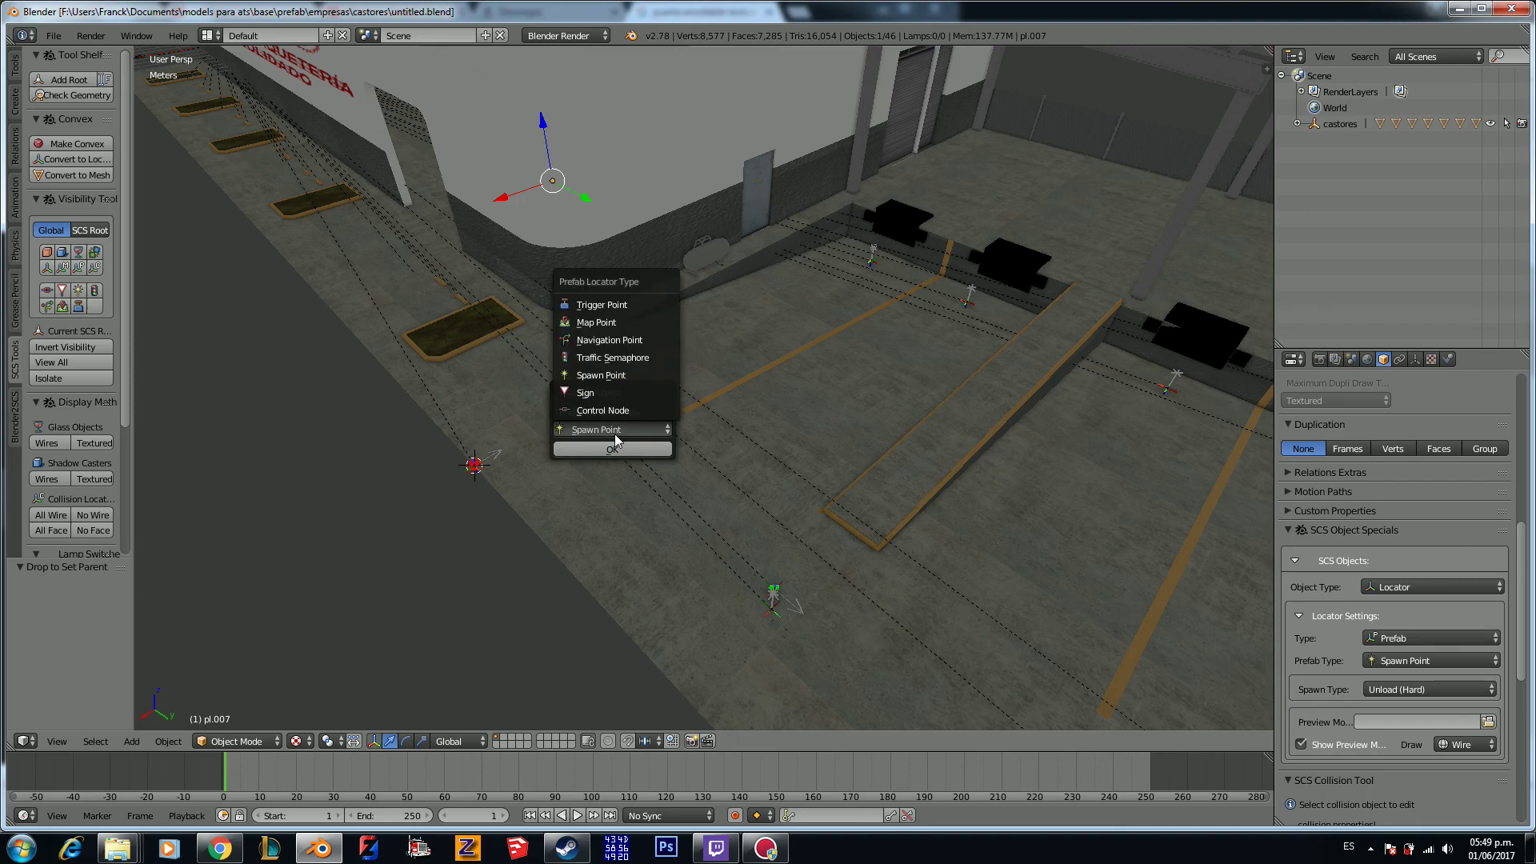
left_click(604, 394)
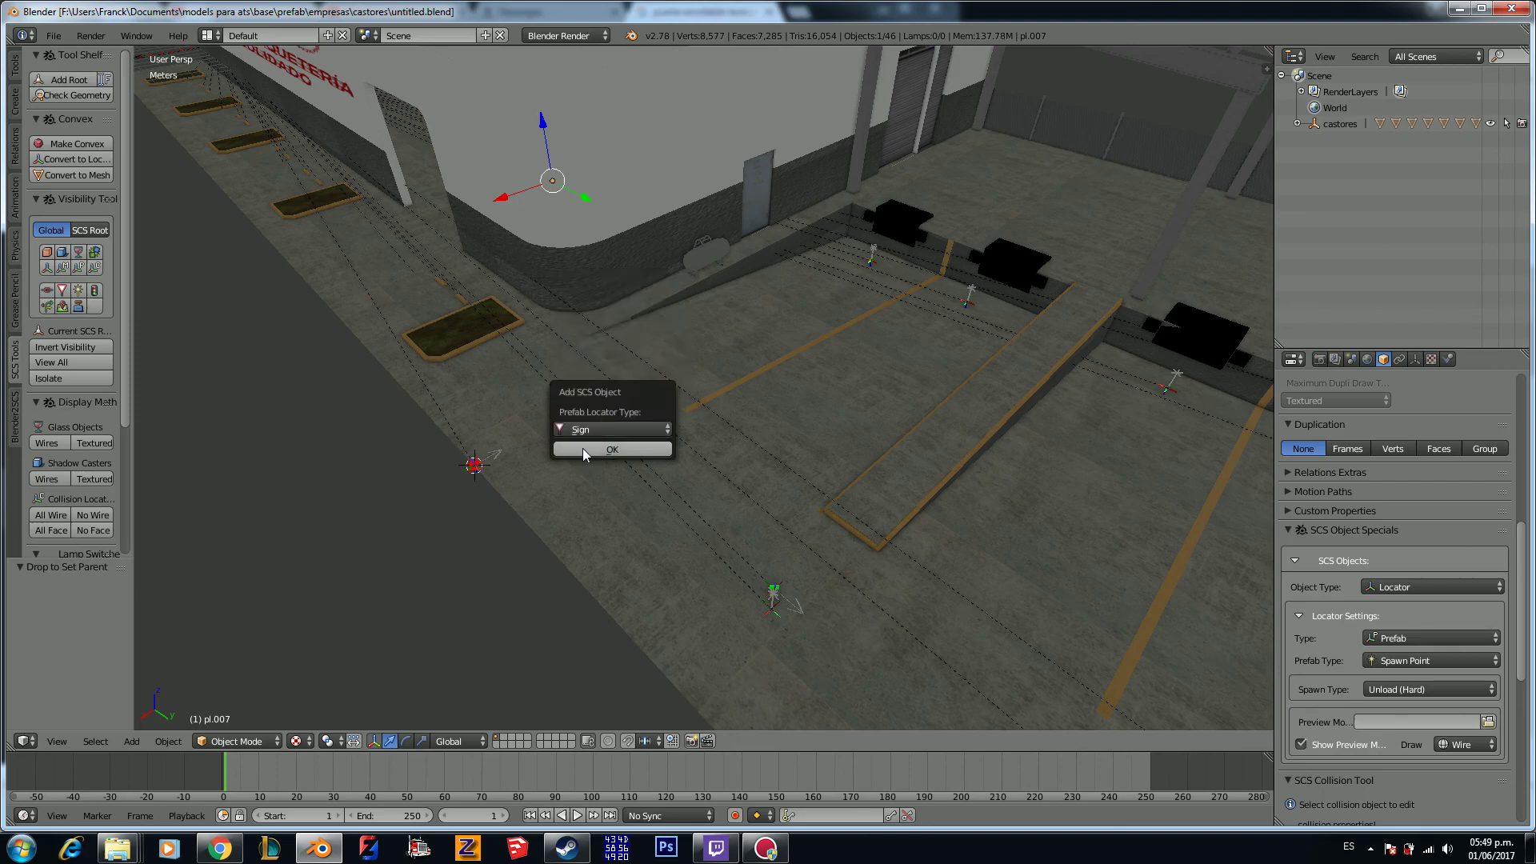
left_click(612, 448)
Step: Move the sign locator -23.272 m along X and then along Y, onto the raised yard behind the loading docks
key("g")
key("x")
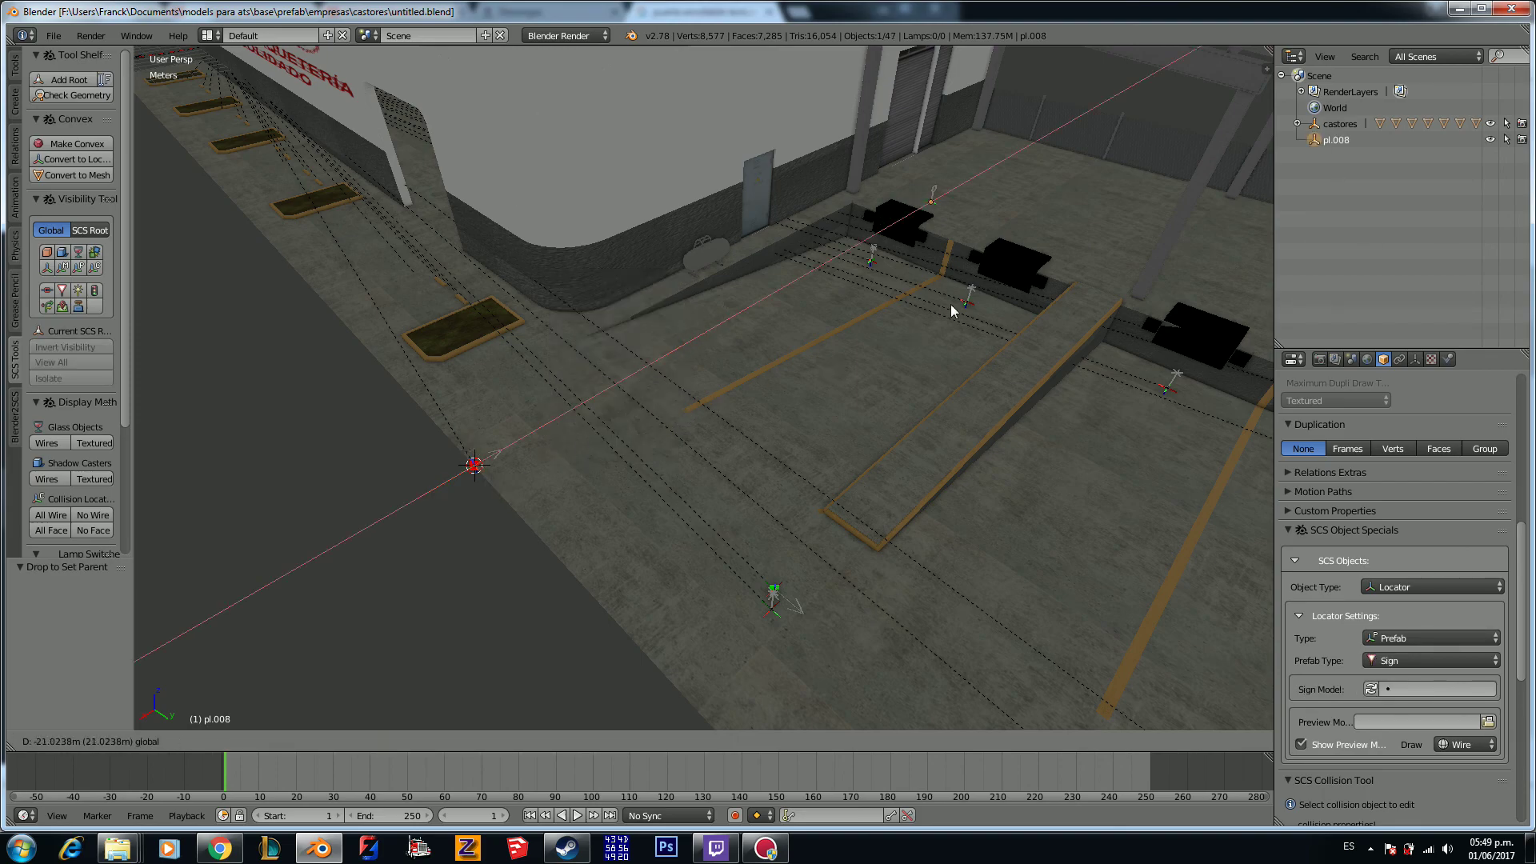
left_click(958, 304)
middle_click_drag(963, 298, 832, 317)
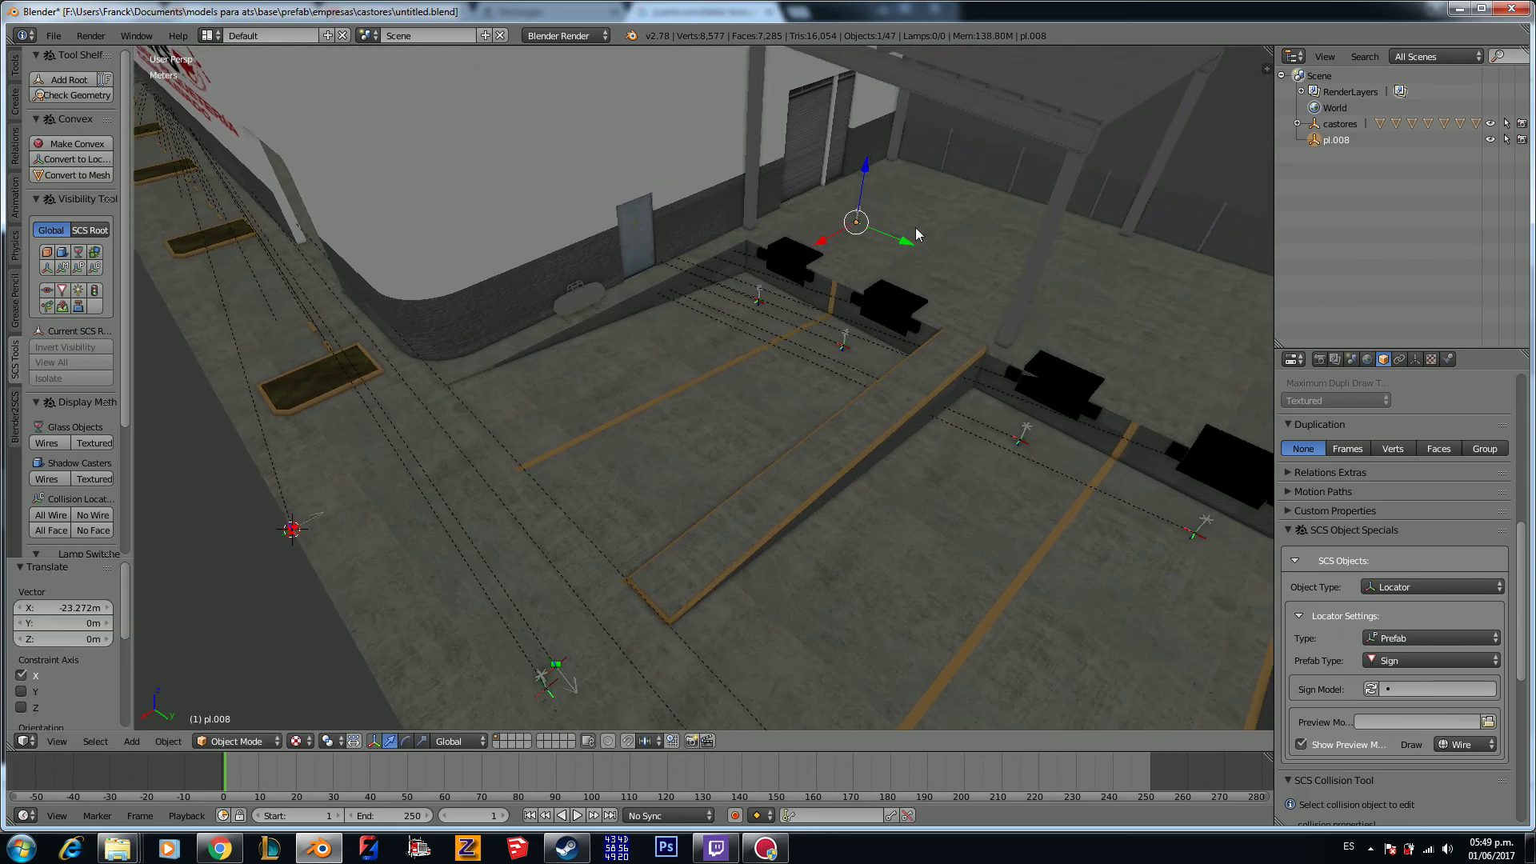
left_click_drag(907, 241, 1175, 369)
middle_click_drag(1175, 369, 919, 317, "shift")
left_click_drag(905, 314, 1000, 355)
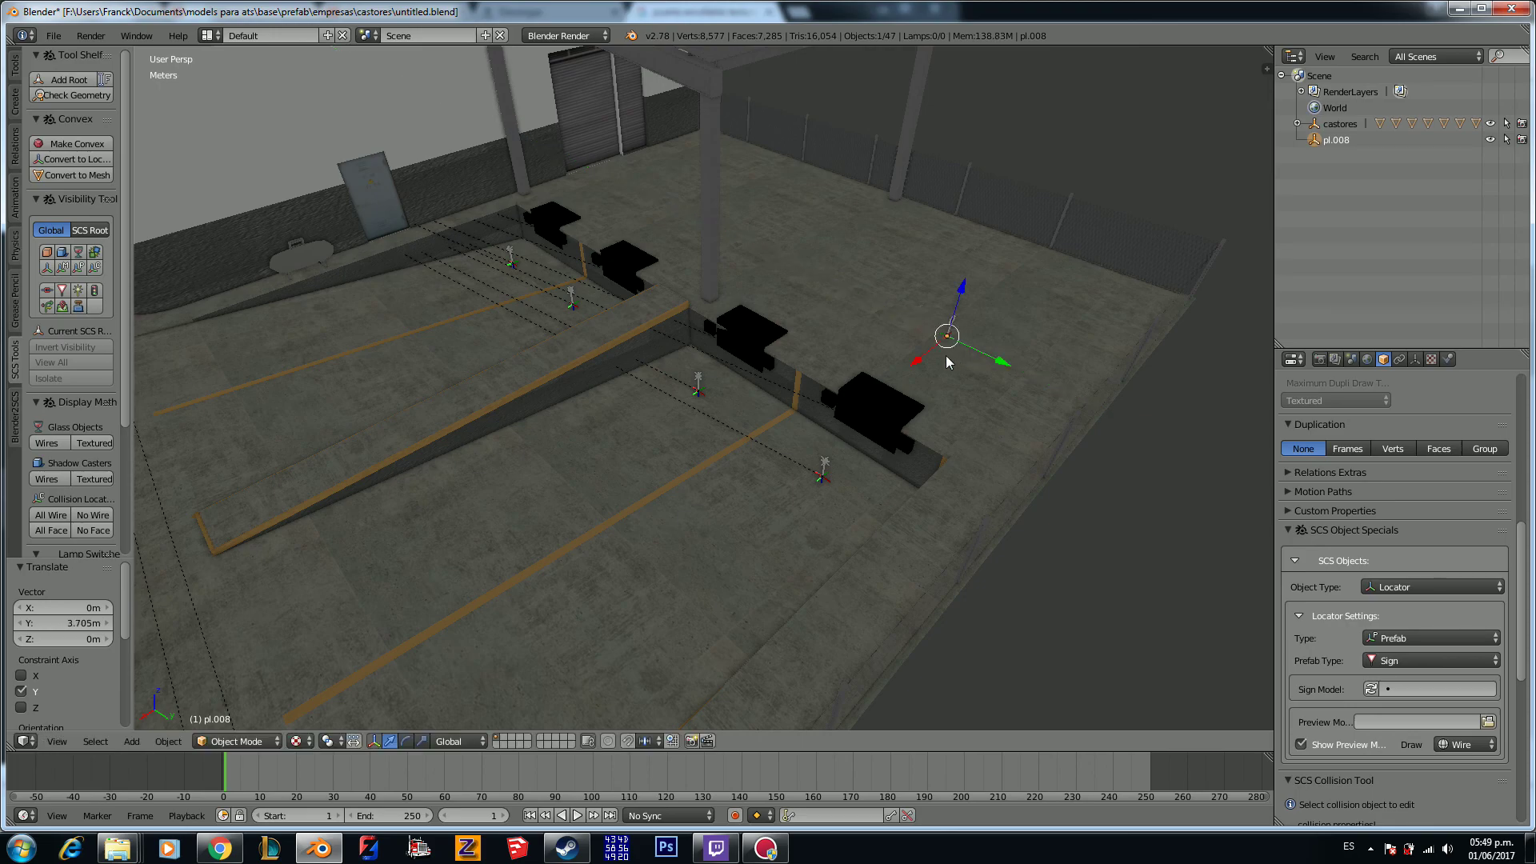
Step: Move the sign locator -5.712 m along X toward the back fence and raise it 2.5 mm along Z
scroll(952, 360, "up", 1)
middle_click_drag(952, 360, 738, 370, "shift")
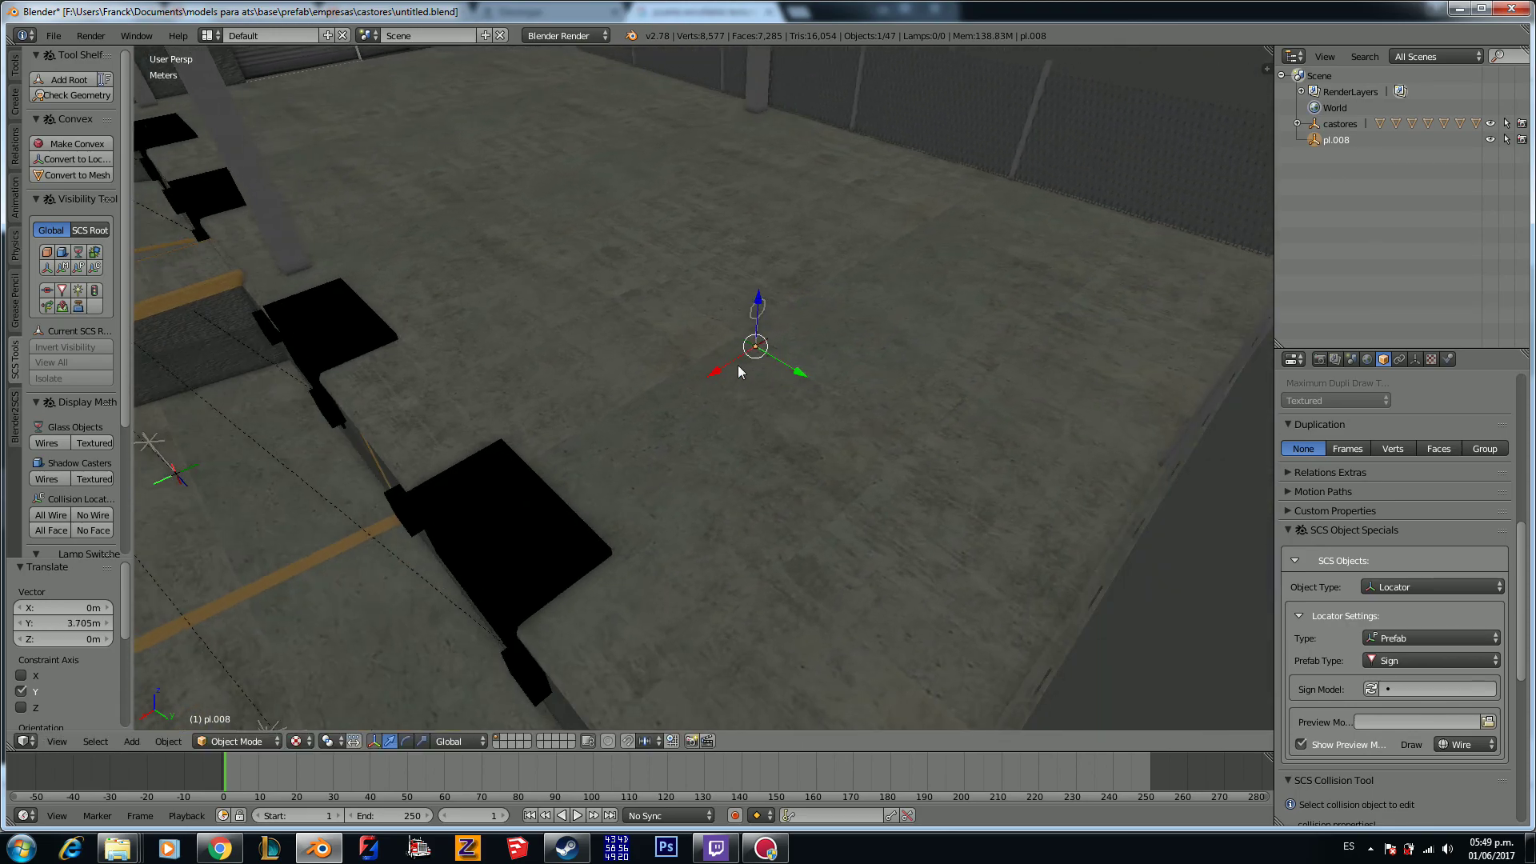
key("g")
key("x")
left_click(975, 189)
key("g")
key("z")
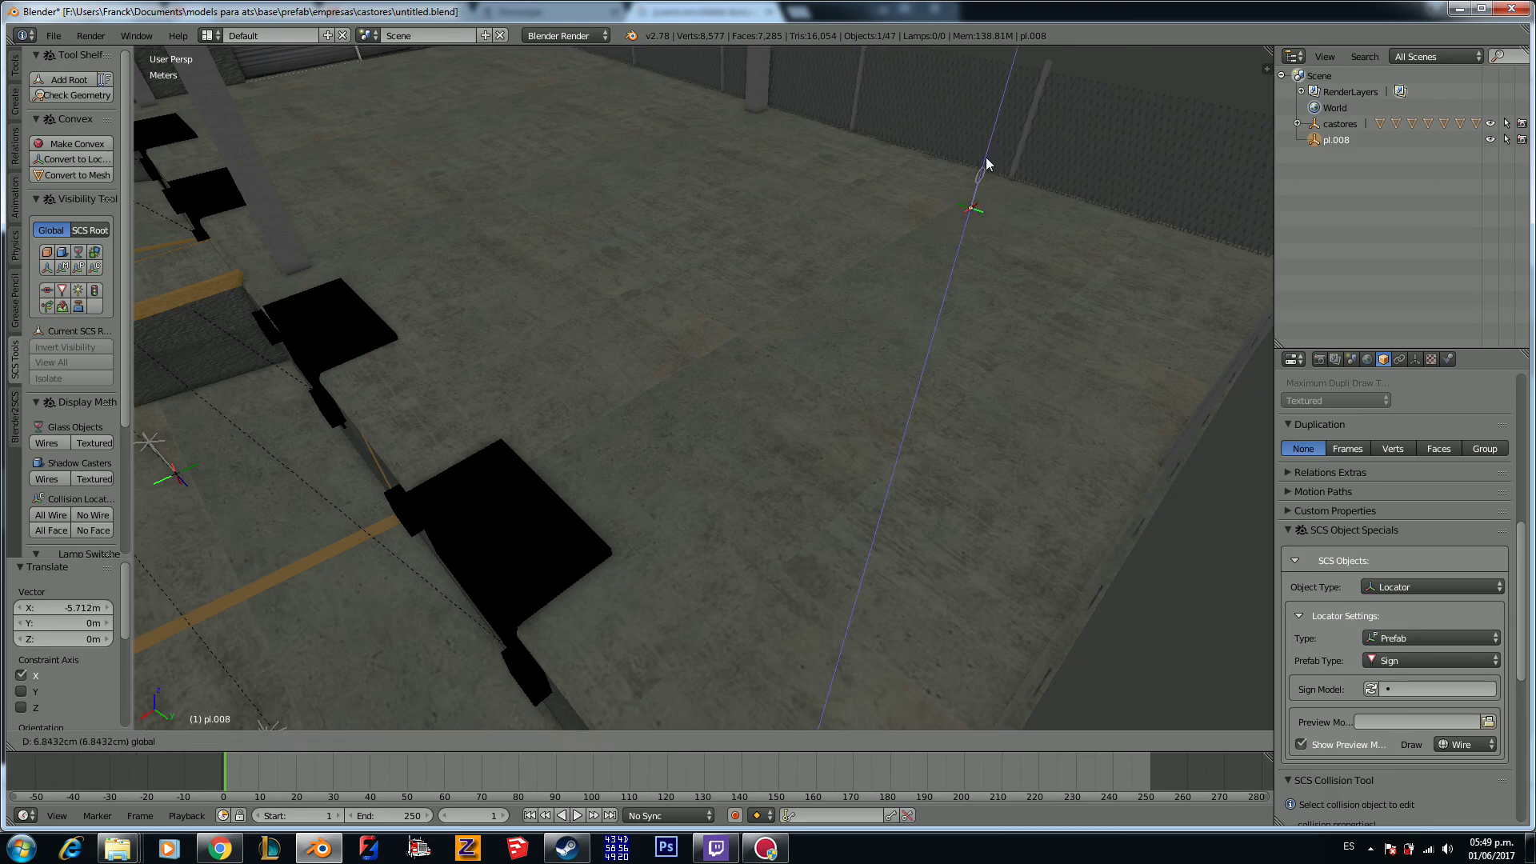
left_click(985, 165)
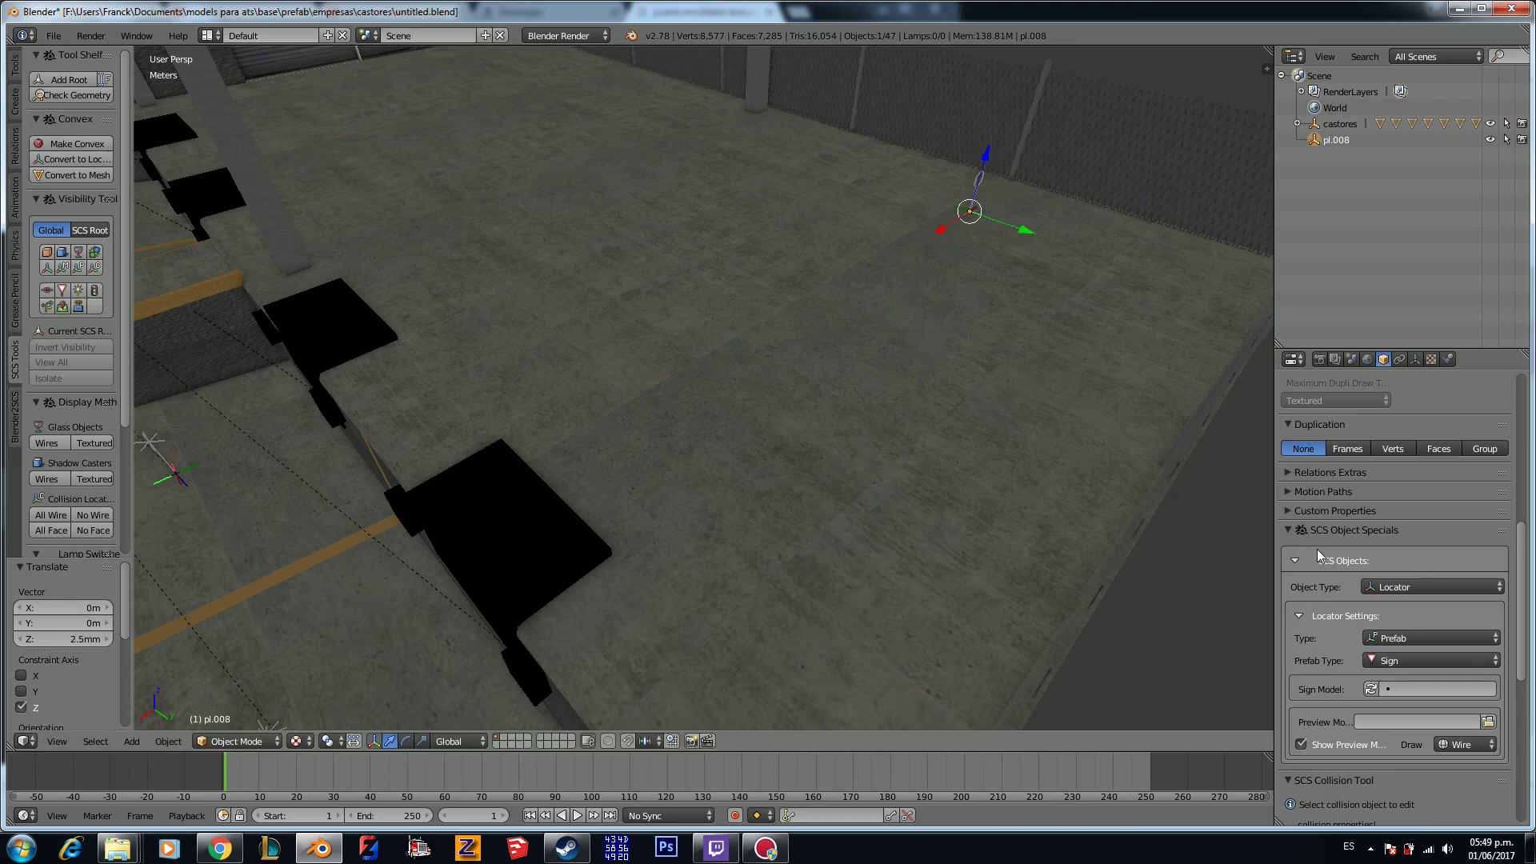
Step: Set the sign locator's sign model to la_street_lamp1 : 3
left_click(1399, 688)
type("lam")
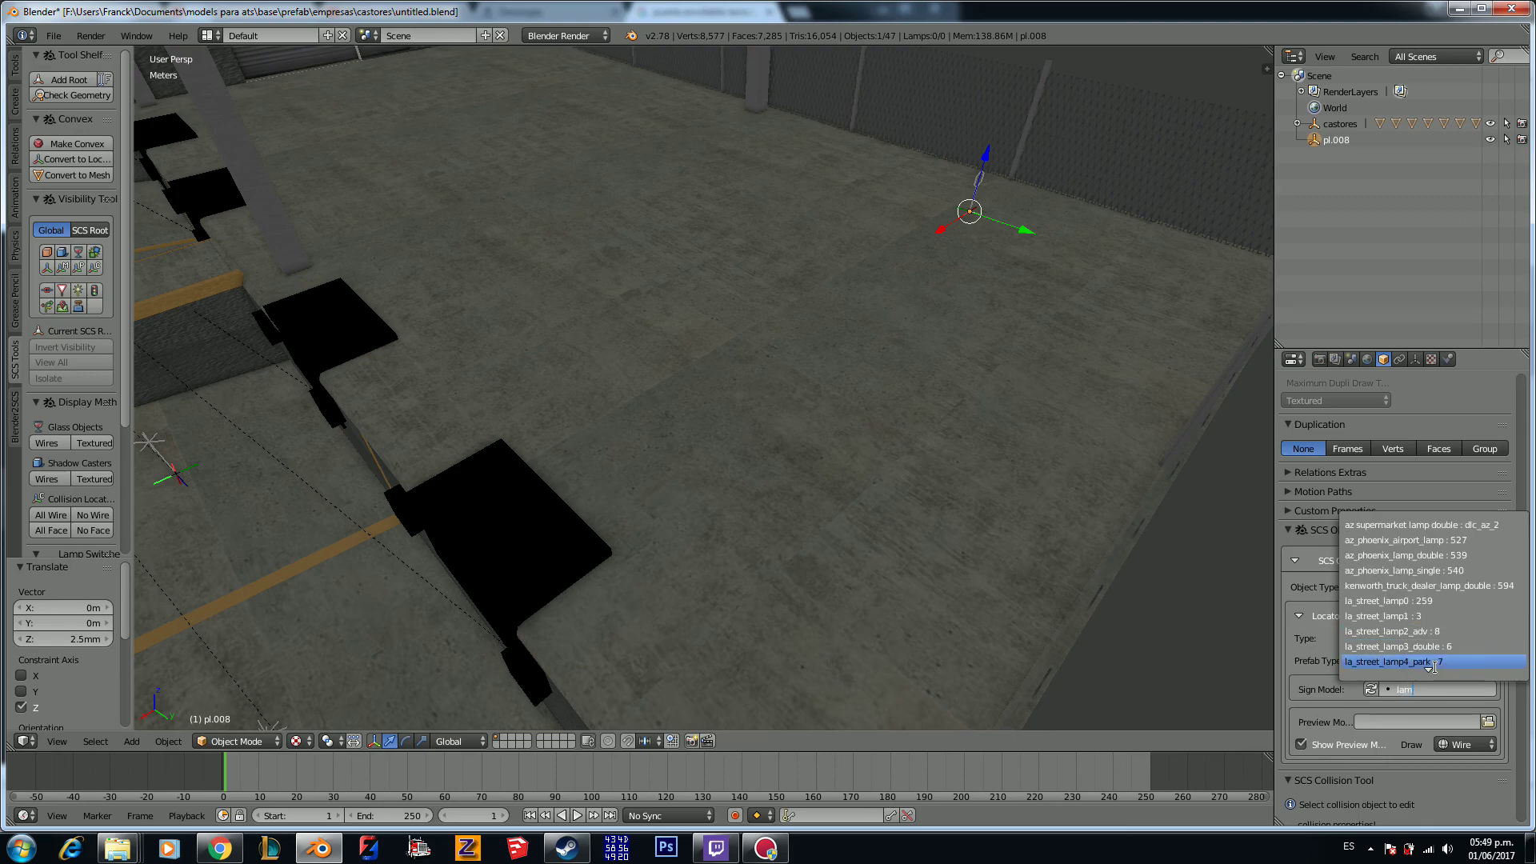
left_click(1426, 616)
scroll(993, 477, "down", 4)
middle_click_drag(805, 520, 913, 532)
scroll(813, 498, "down", 4)
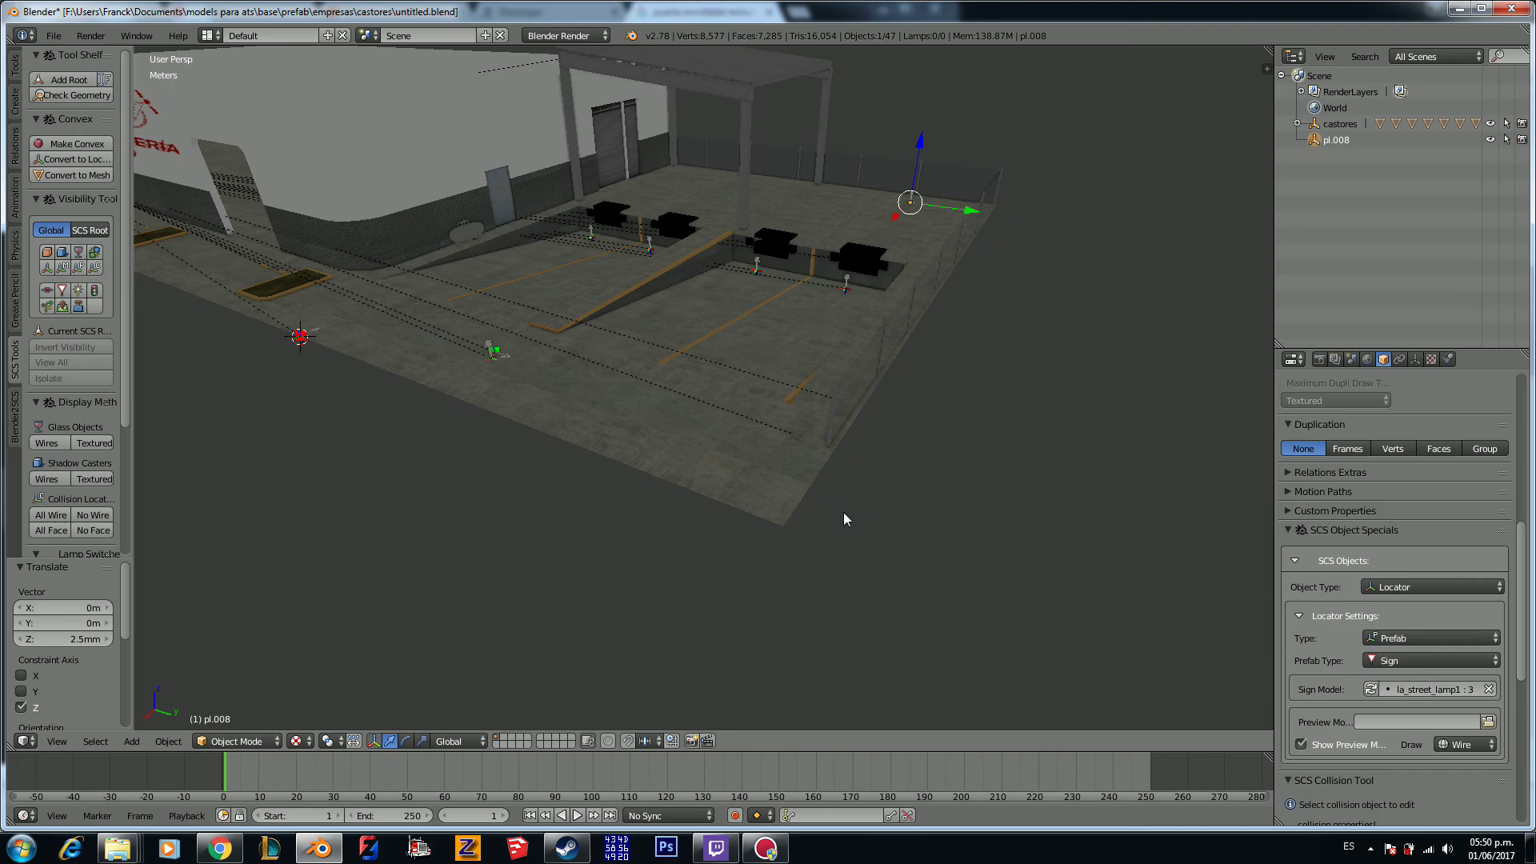
Step: Duplicate the lamp sign and move the copy along X and 3.468 m along Y, to the lot's front corner by the road
scroll(843, 512, "up", 3)
middle_click_drag(843, 512, 816, 456)
scroll(806, 517, "down", 5)
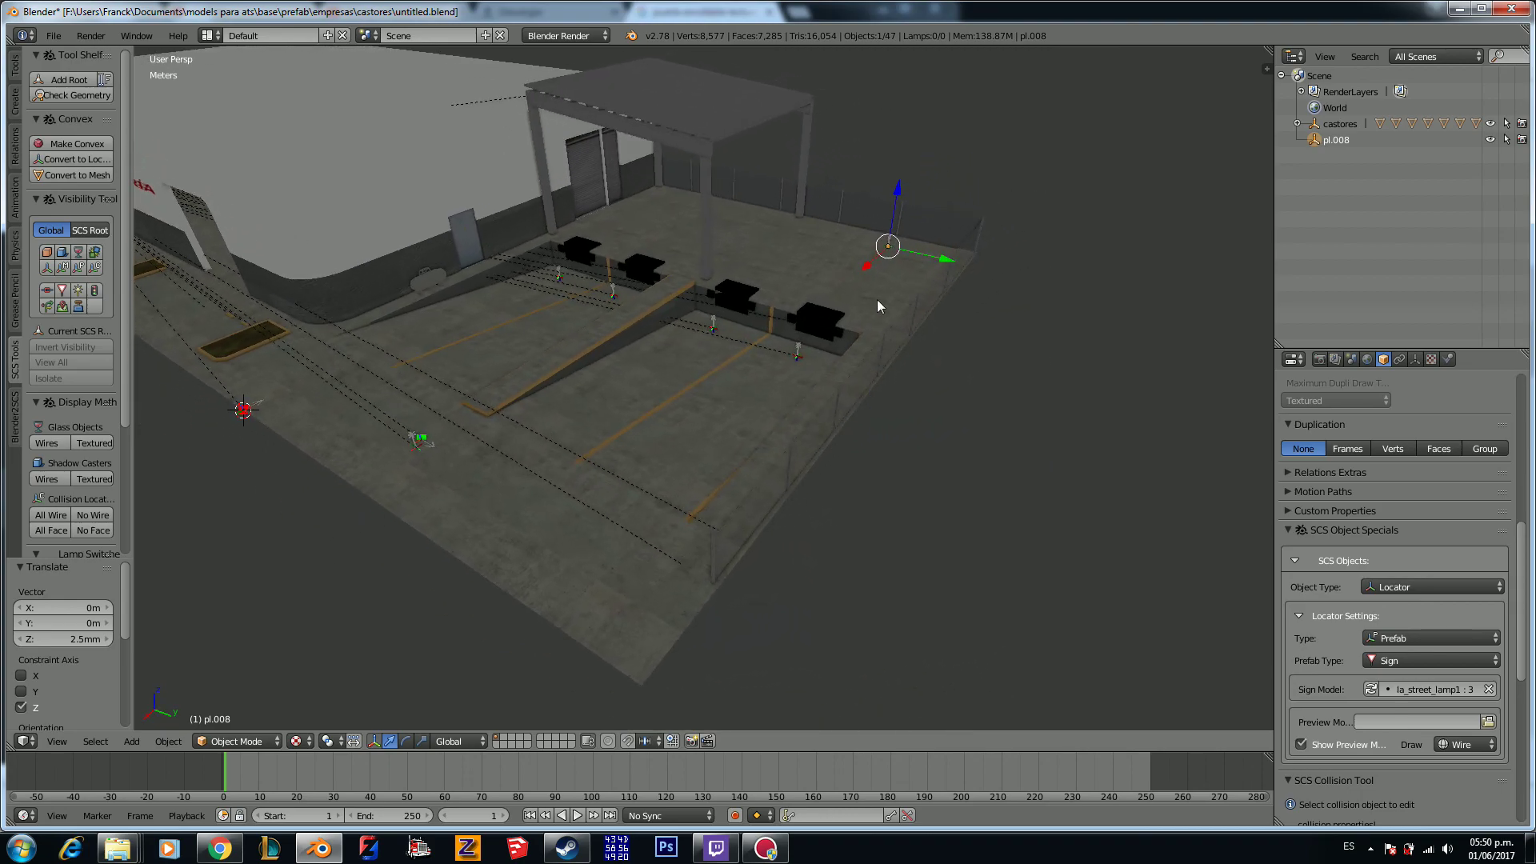
key("shift+d")
right_click(775, 443)
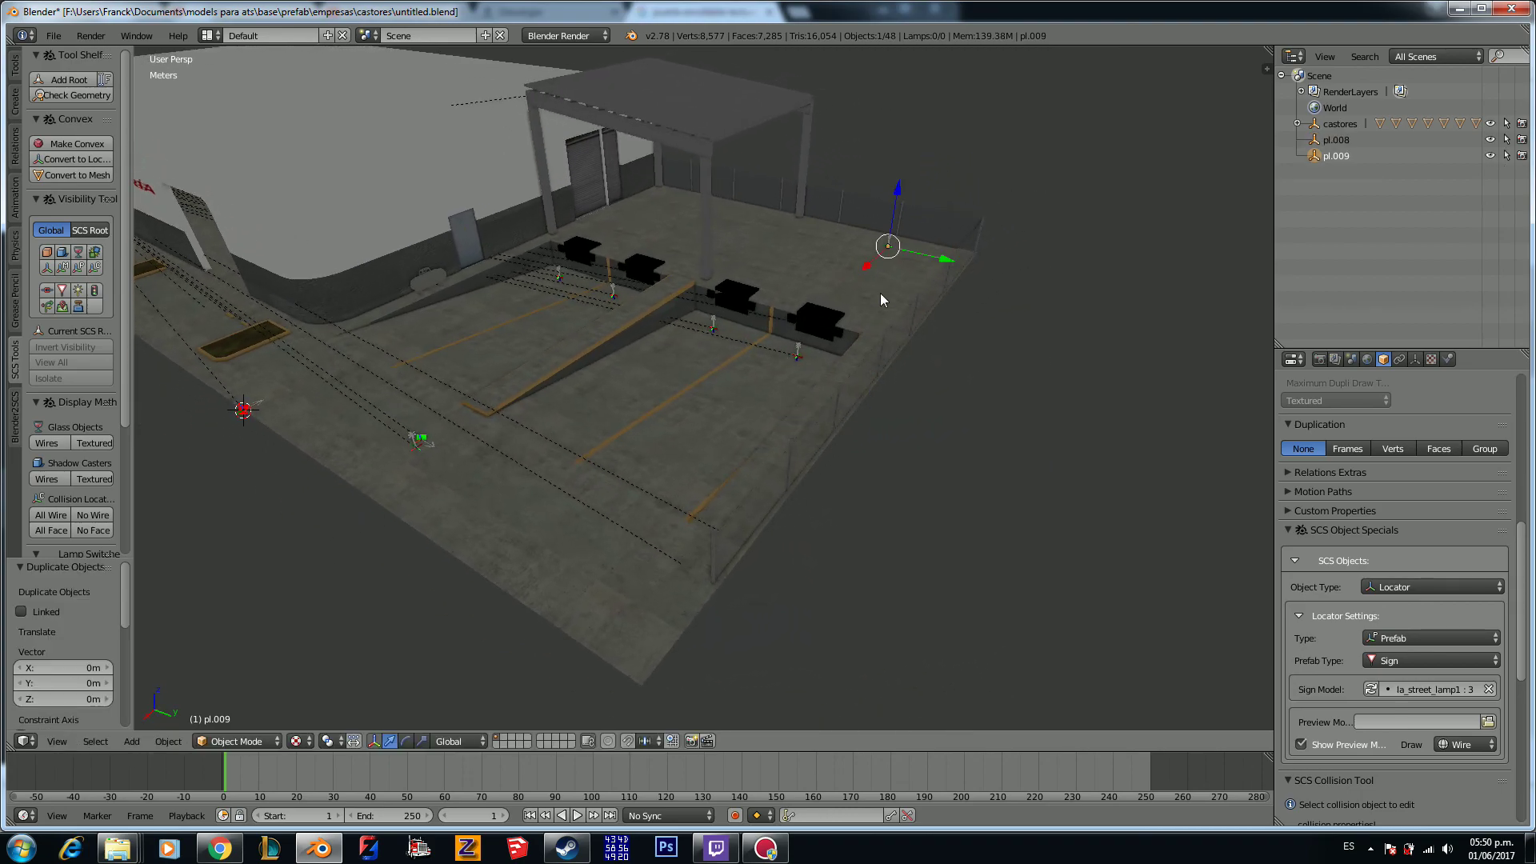
left_click_drag(865, 267, 693, 612)
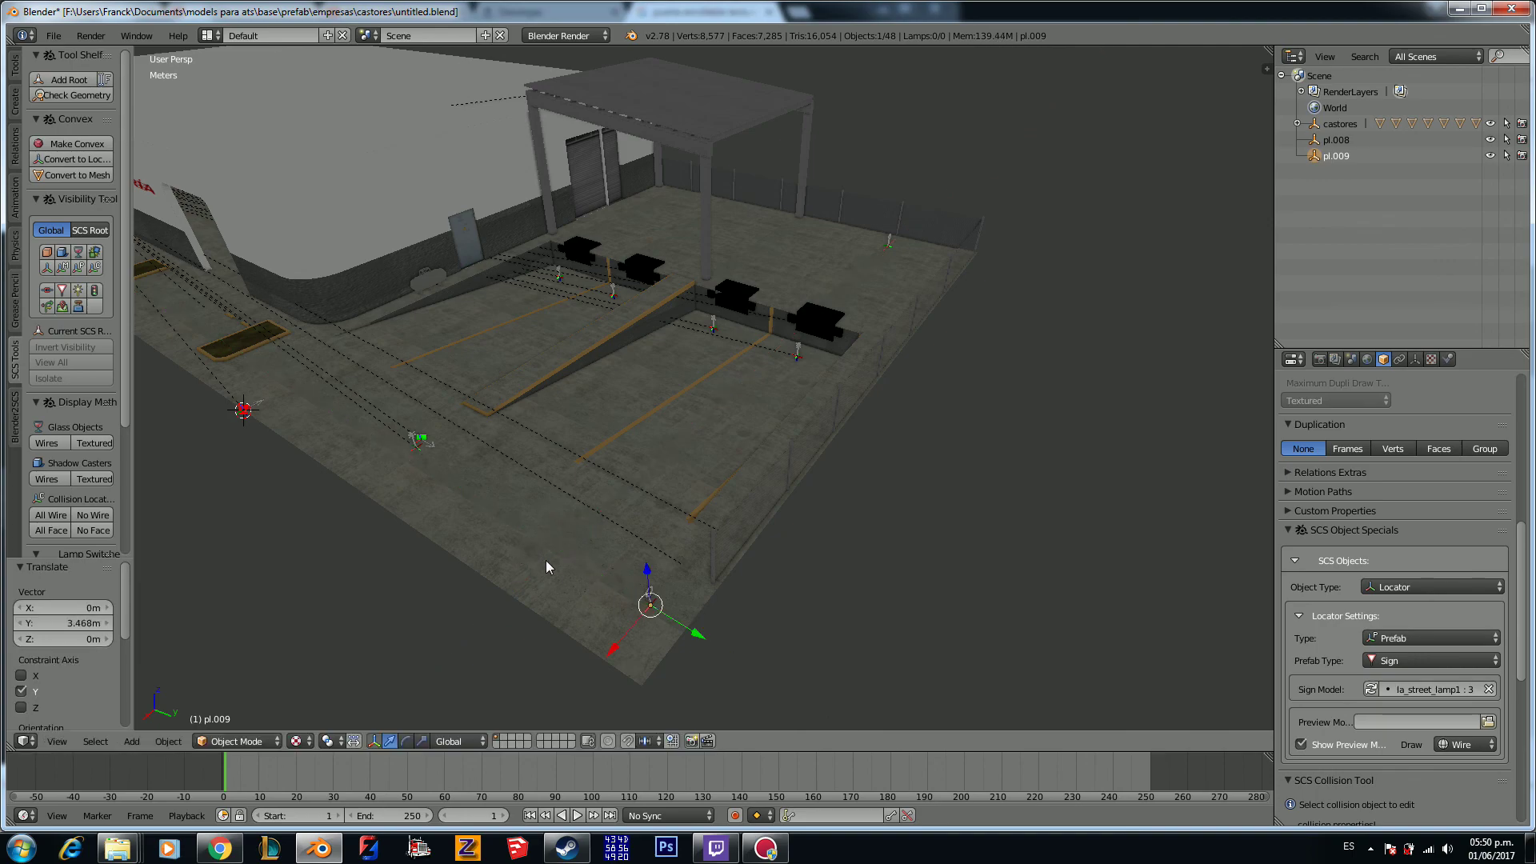
Step: Duplicate the corner lamp sign and move the copy into the middle planter in front of the building
middle_click_drag(545, 559, 613, 569)
key("shift+d")
right_click(893, 610)
left_click_drag(1097, 596, 283, 419)
middle_click_drag(295, 423, 409, 469, "shift")
left_click_drag(615, 504, 367, 432)
middle_click_drag(367, 432, 399, 451)
Step: Duplicate the middle planter's lamp sign and move the copy along negative Y into the planter farthest from the control node
key("shift+d")
right_click(497, 528)
key("g")
key("y")
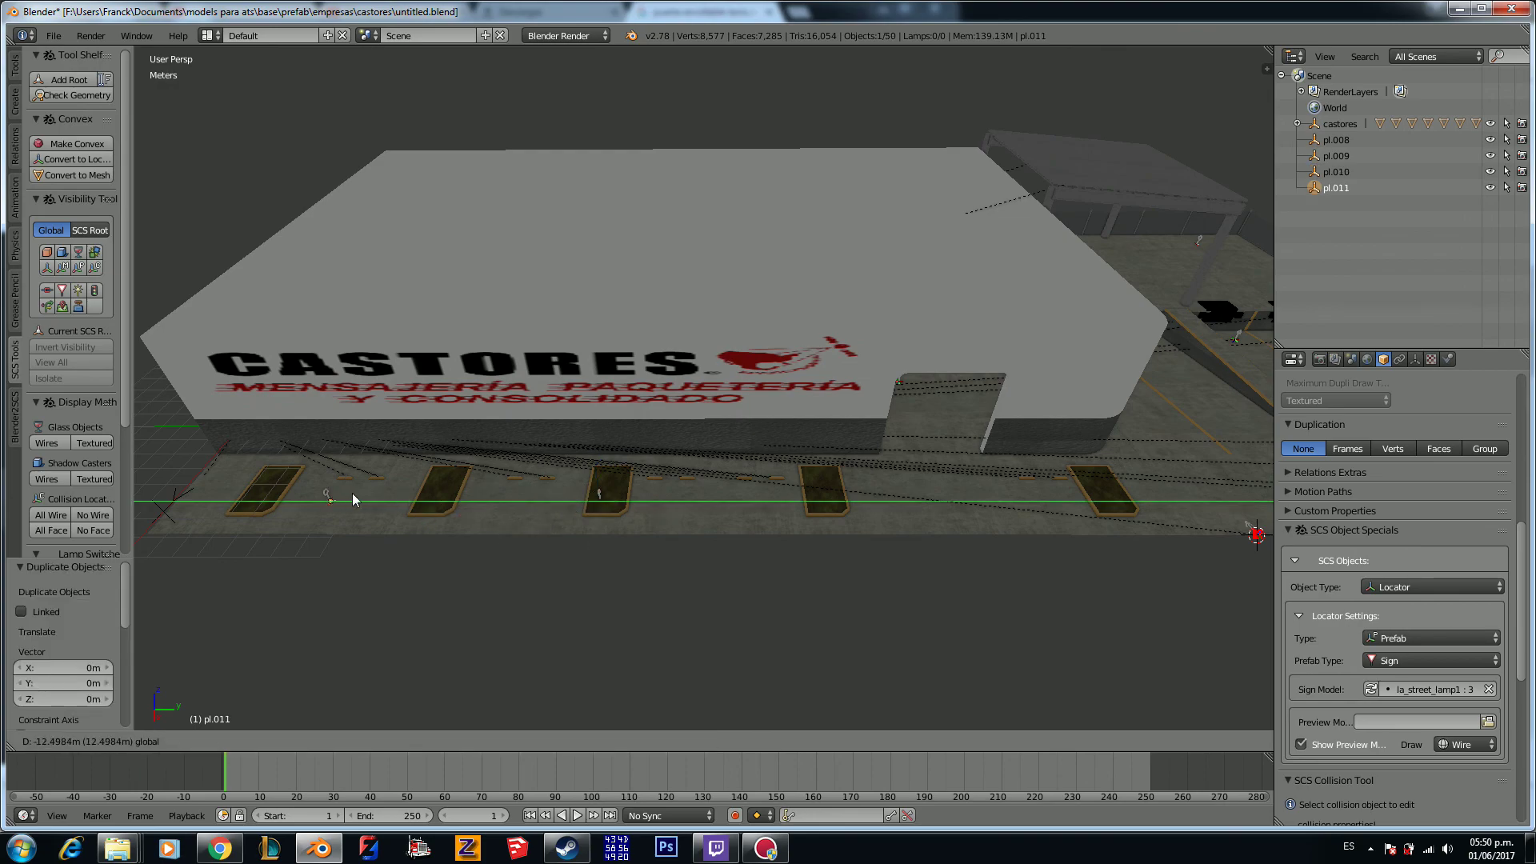
left_click(316, 493)
Step: Duplicate the far planter's lamp sign and move the copy about 39 m along Y into the planter nearest the control node
key("shift+d")
right_click(502, 536)
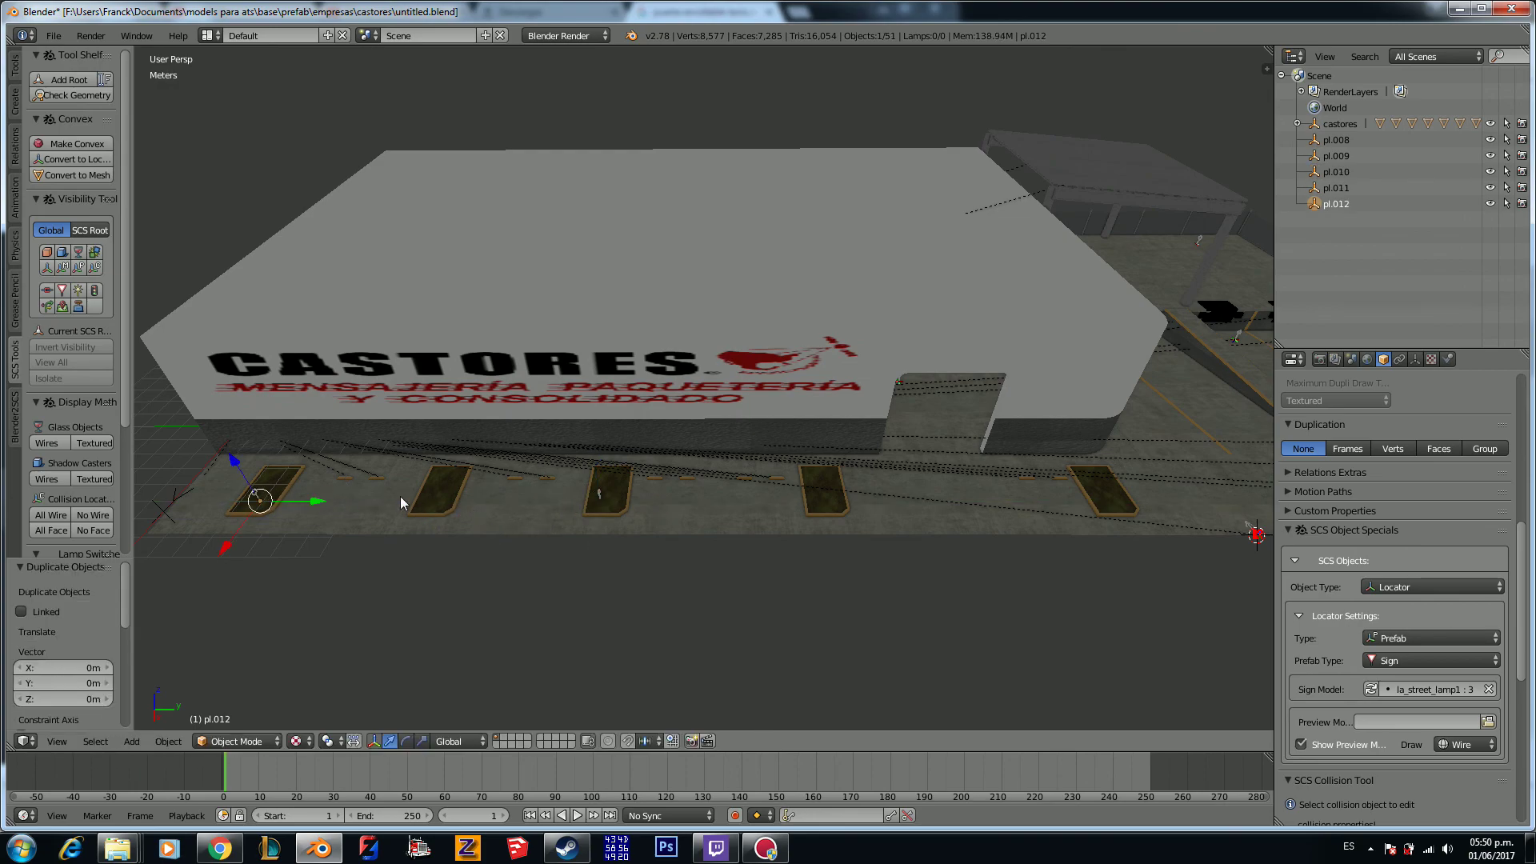
key("g")
key("y")
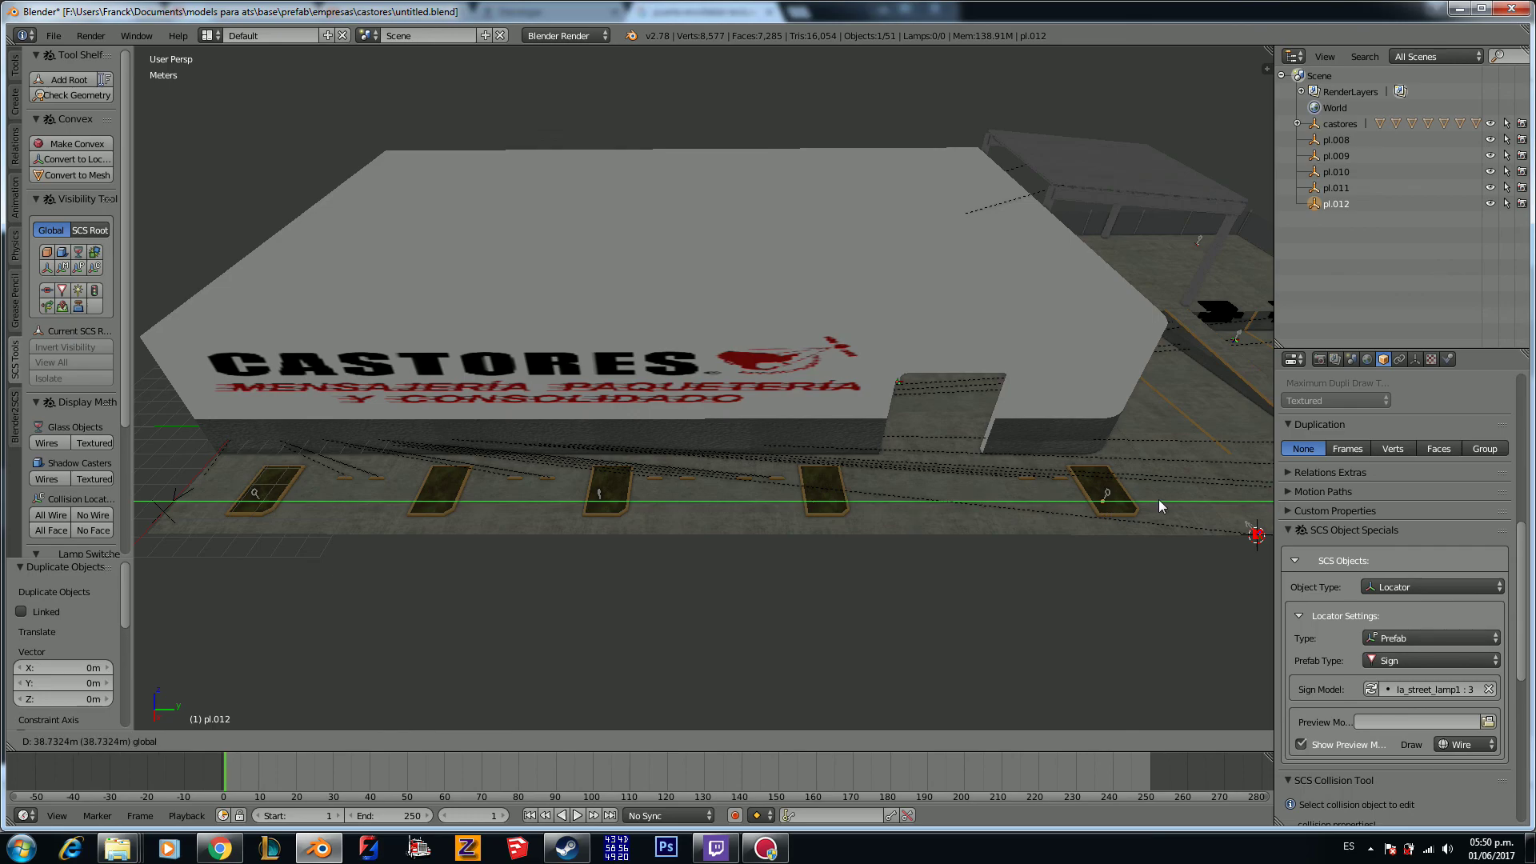
left_click(1167, 499)
Step: Duplicate that lamp sign and move the copy -13.327 m along Y into the neighbouring planter by the doorway
key("shift+d")
right_click(1003, 529)
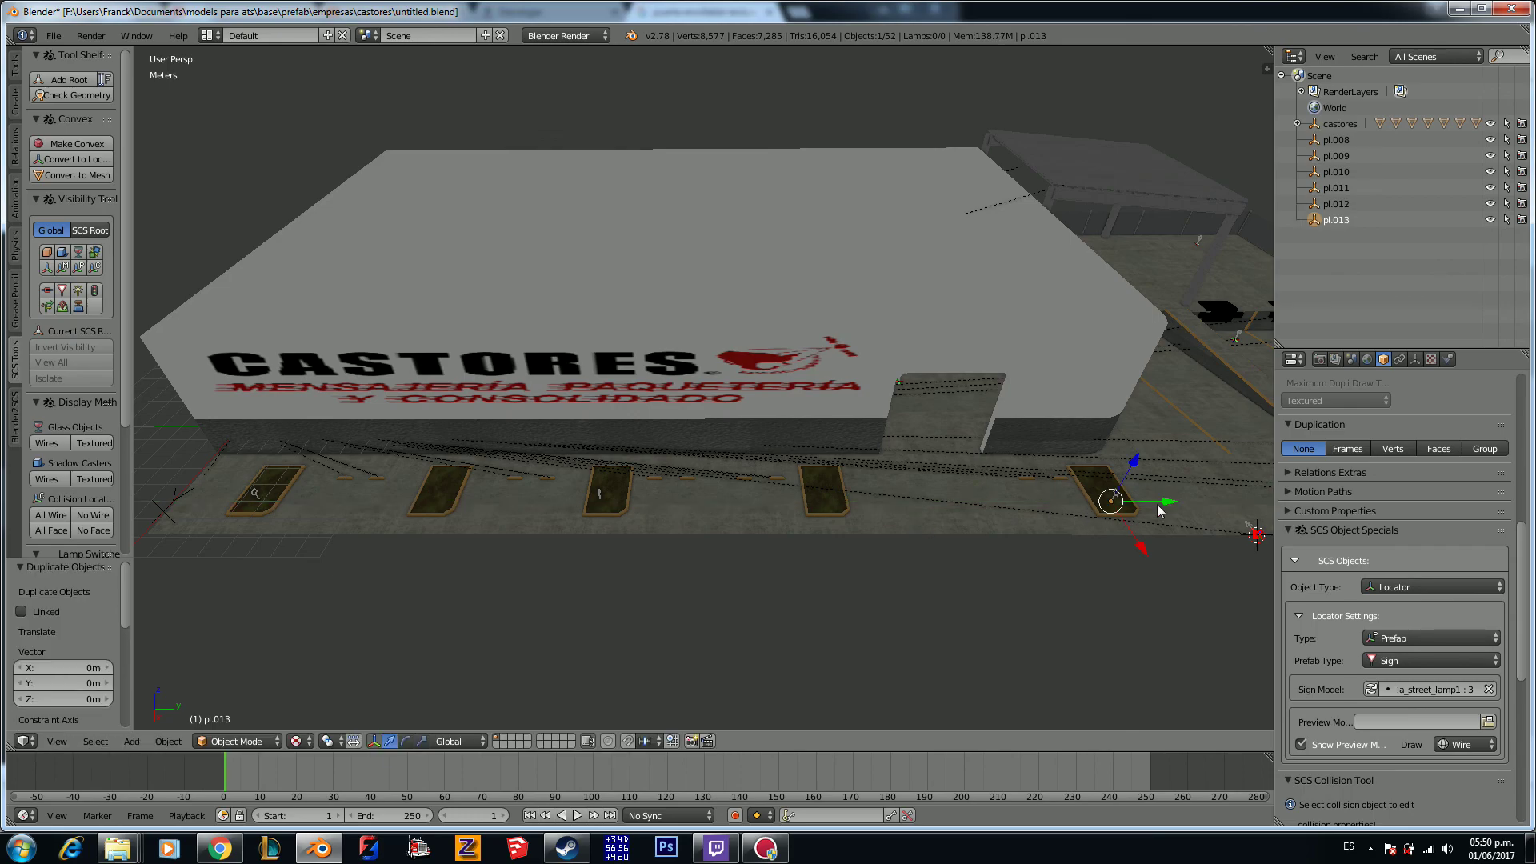
key("g")
key("y")
left_click(874, 518)
Step: Parent all six lamp sign locators to the castores root
middle_click_drag(942, 551, 844, 551)
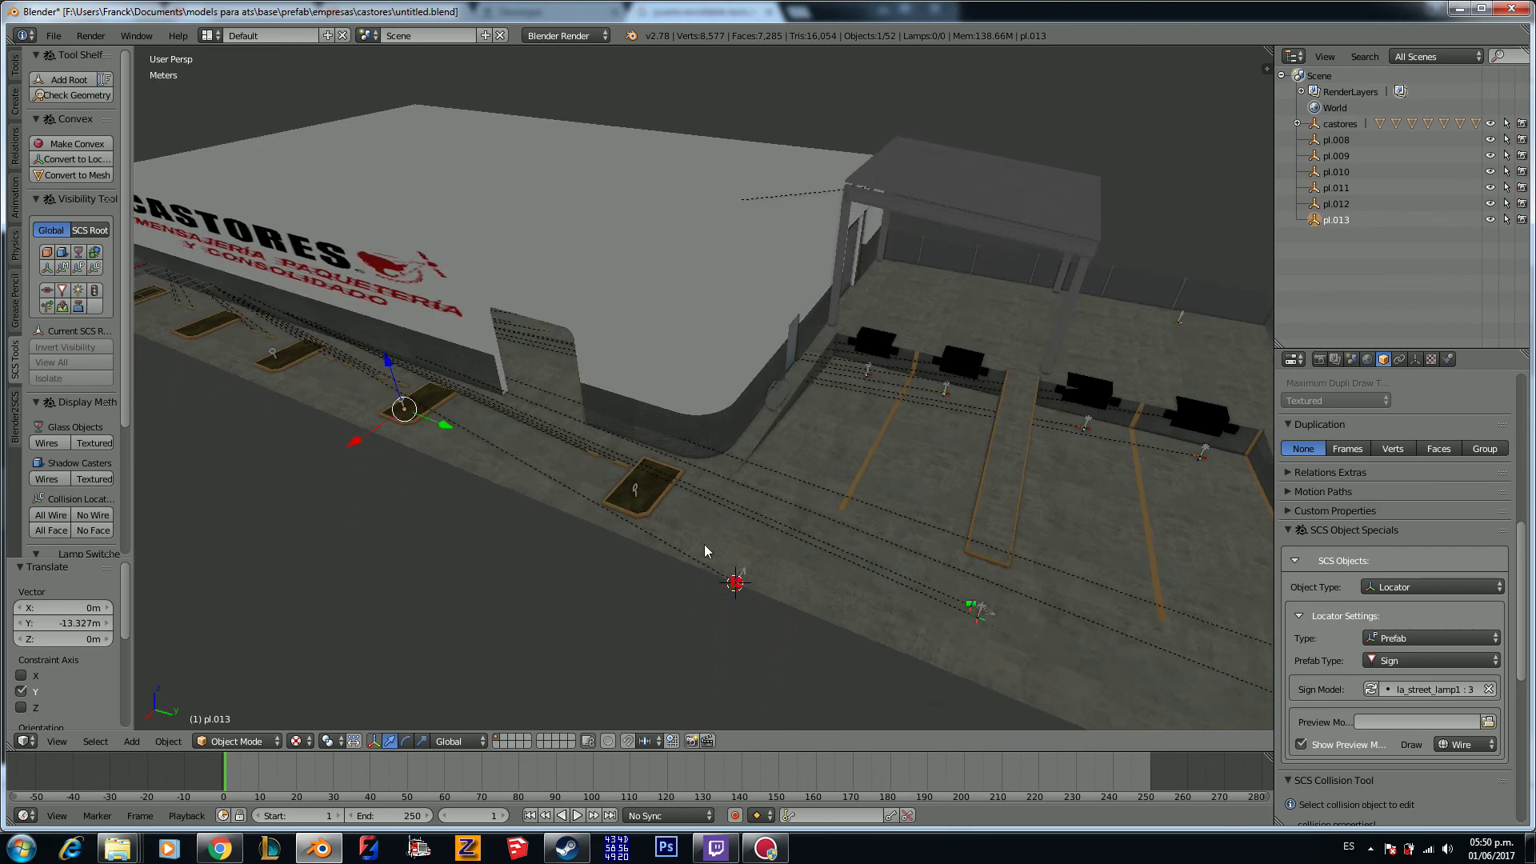
left_click_drag(1318, 140, 1320, 131)
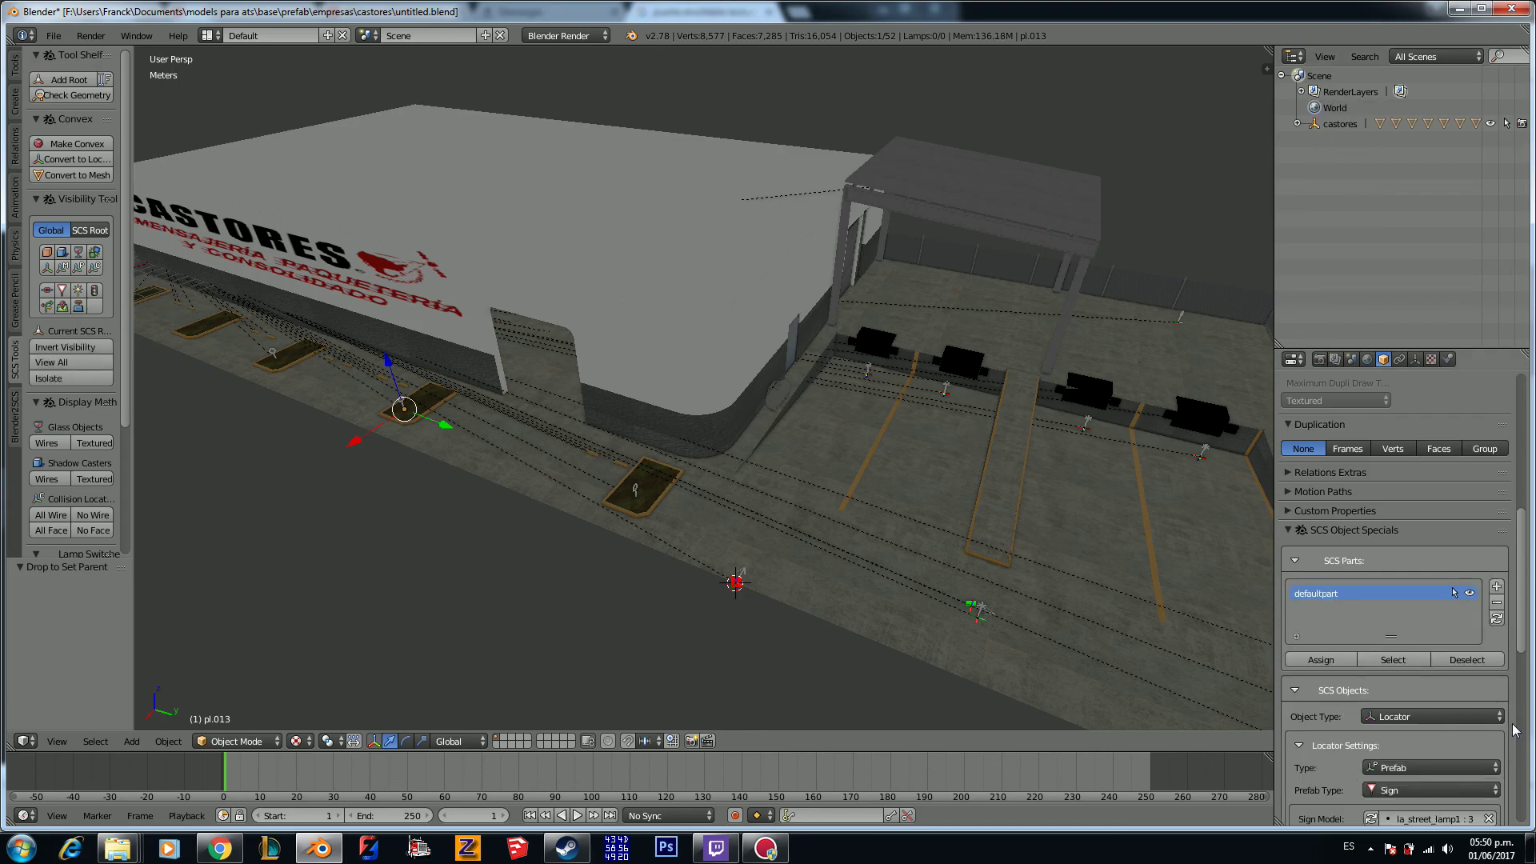
scroll(1514, 729, "down", 5)
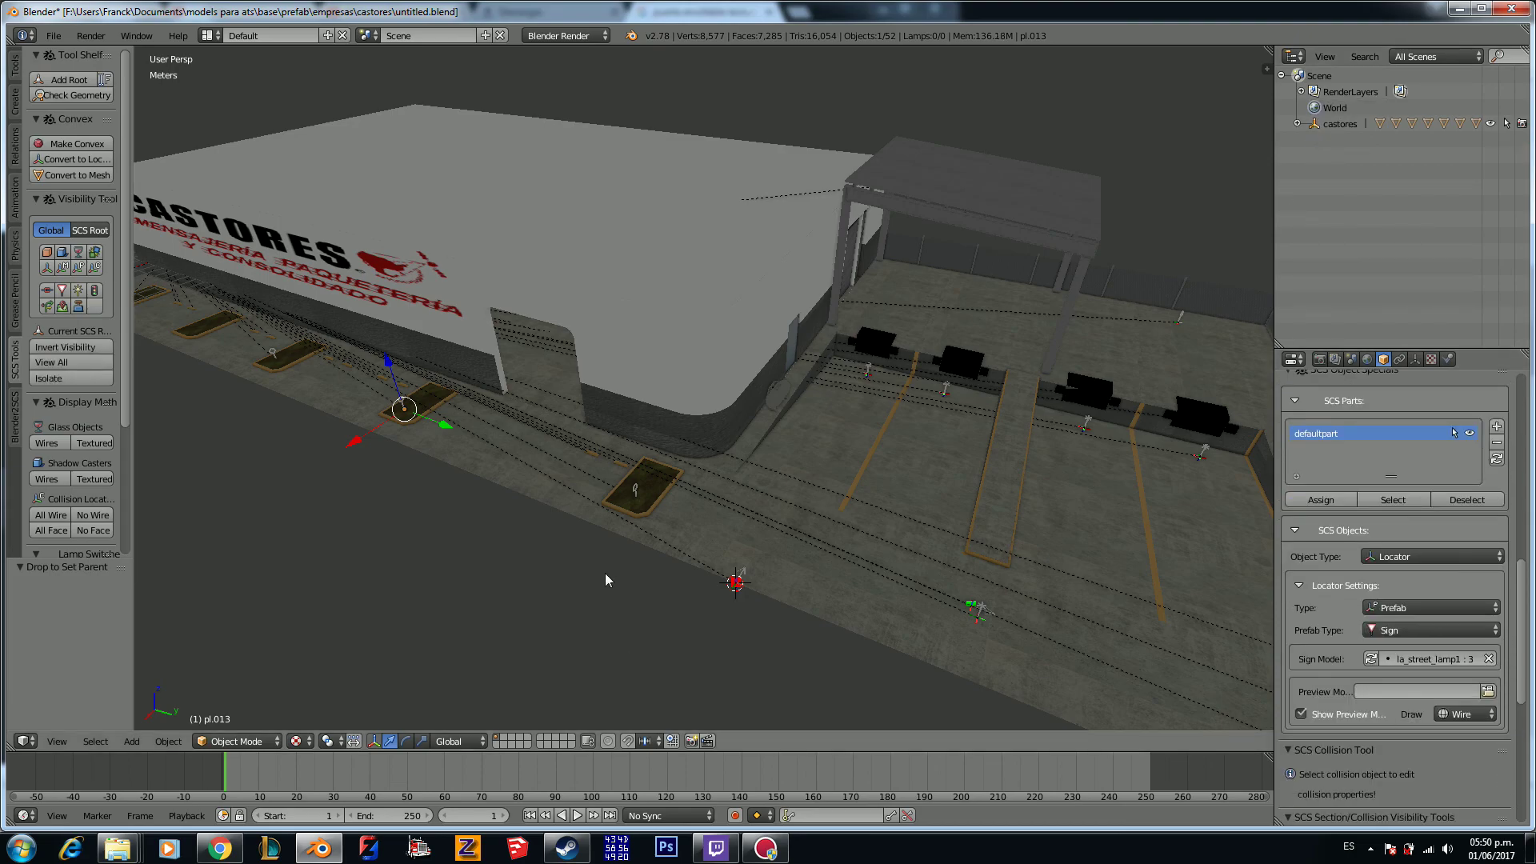
mouse_move(593, 537)
middle_mouse_down()
mouse_move(552, 523)
mouse_move(571, 527)
middle_mouse_up()
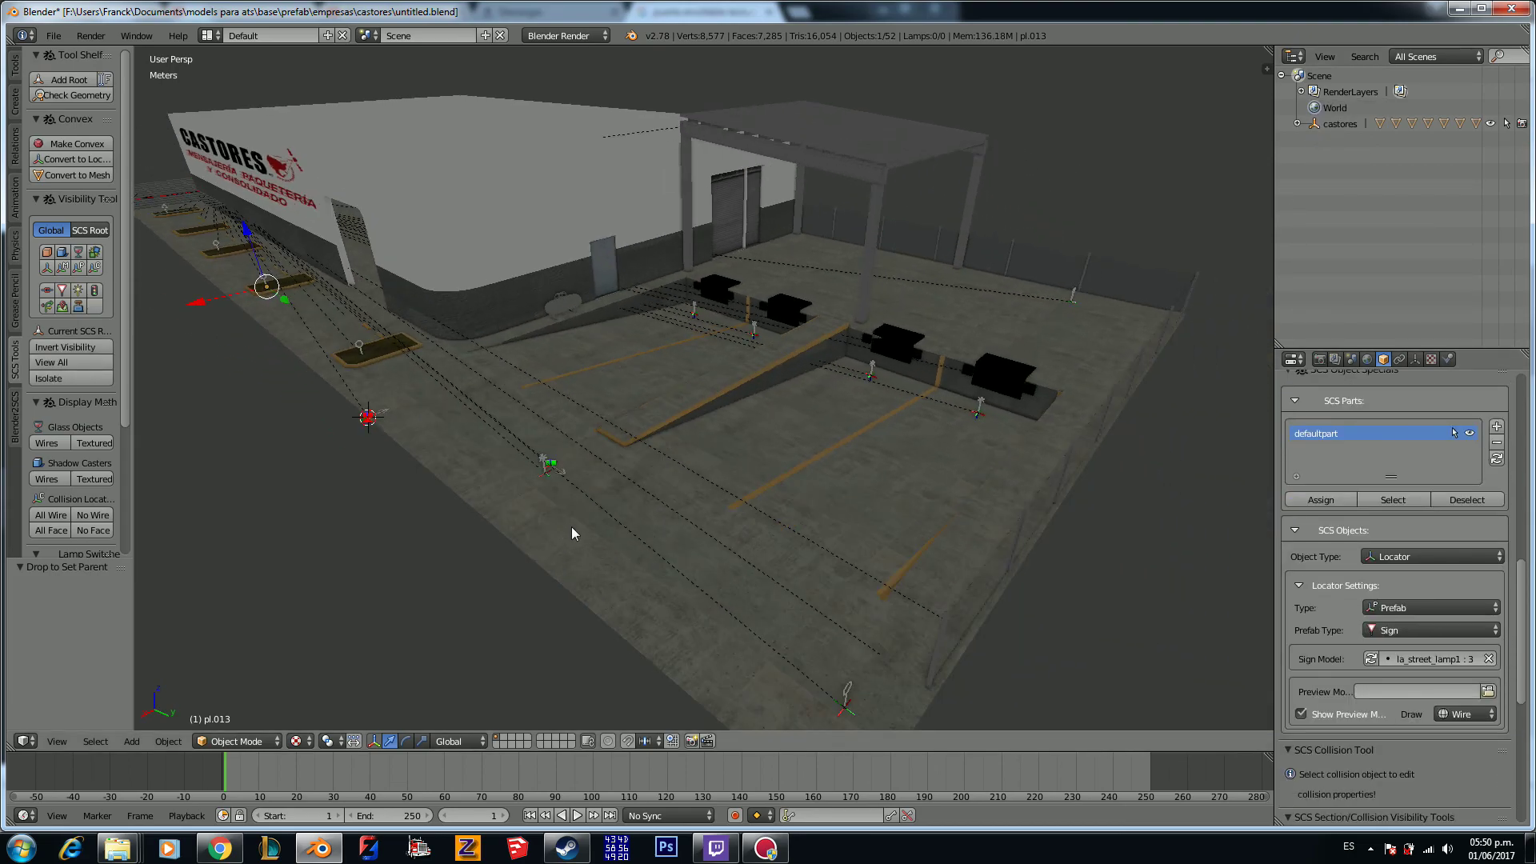
middle_click_drag(699, 514, 671, 512)
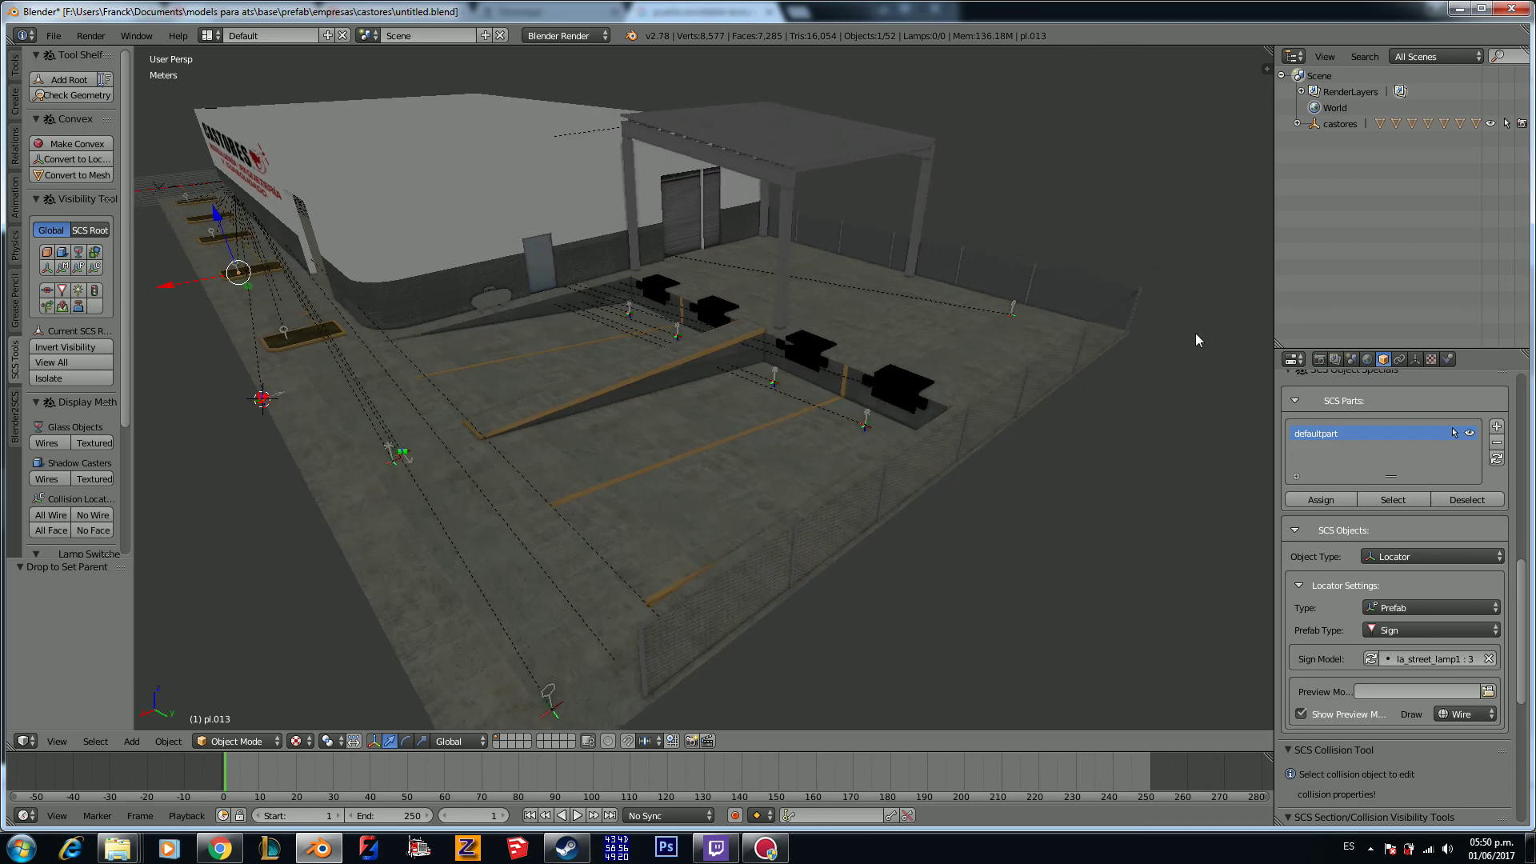
Step: On the castores root, define two SCS parts named vis and coll, and add one SCS variant
left_click(1329, 125)
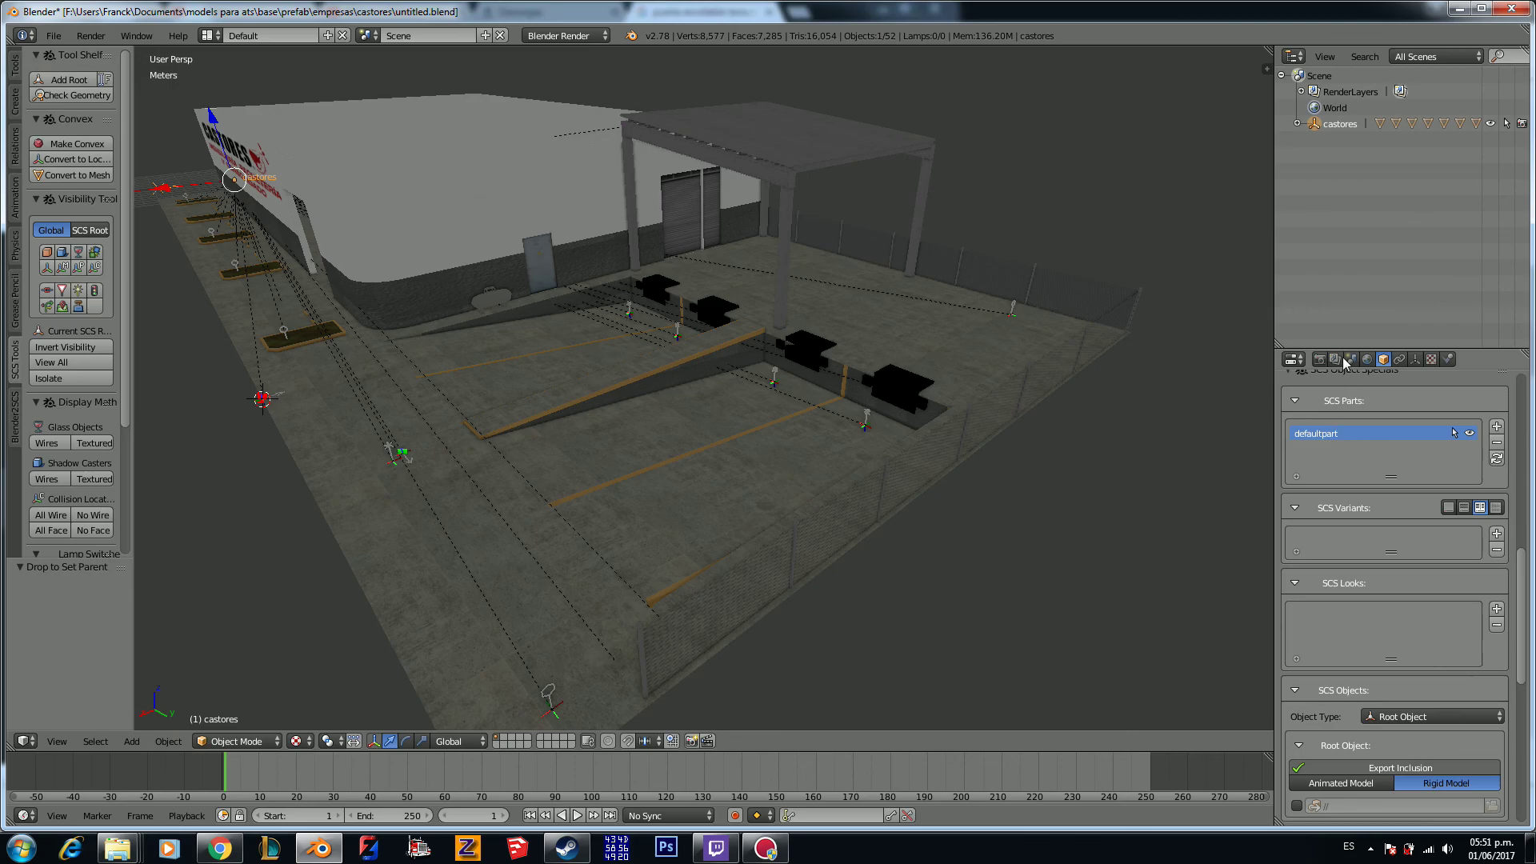
scroll(1344, 375, "up", 1)
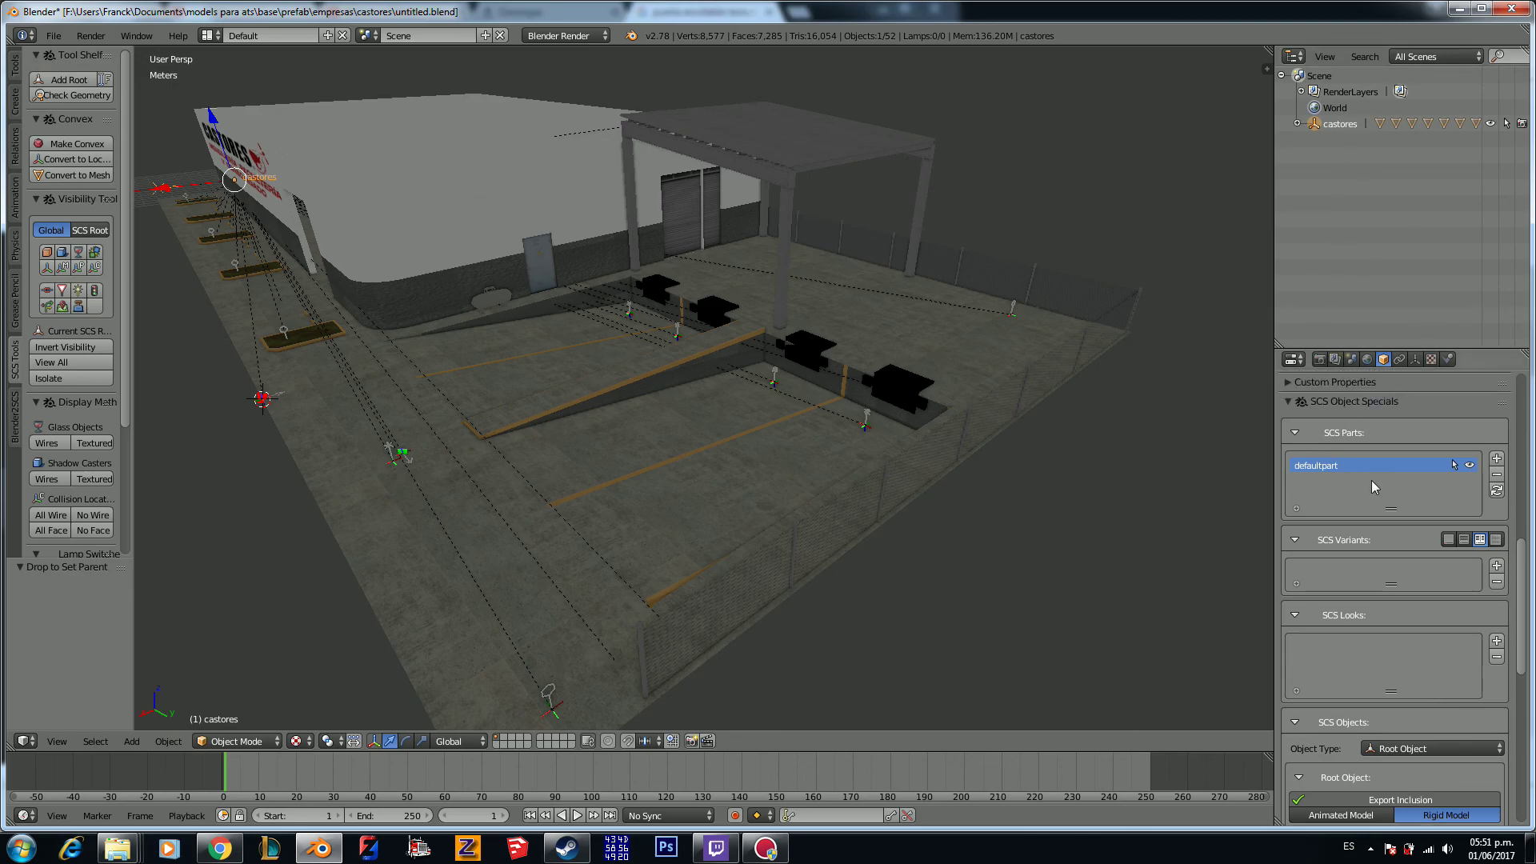
left_click(1497, 458)
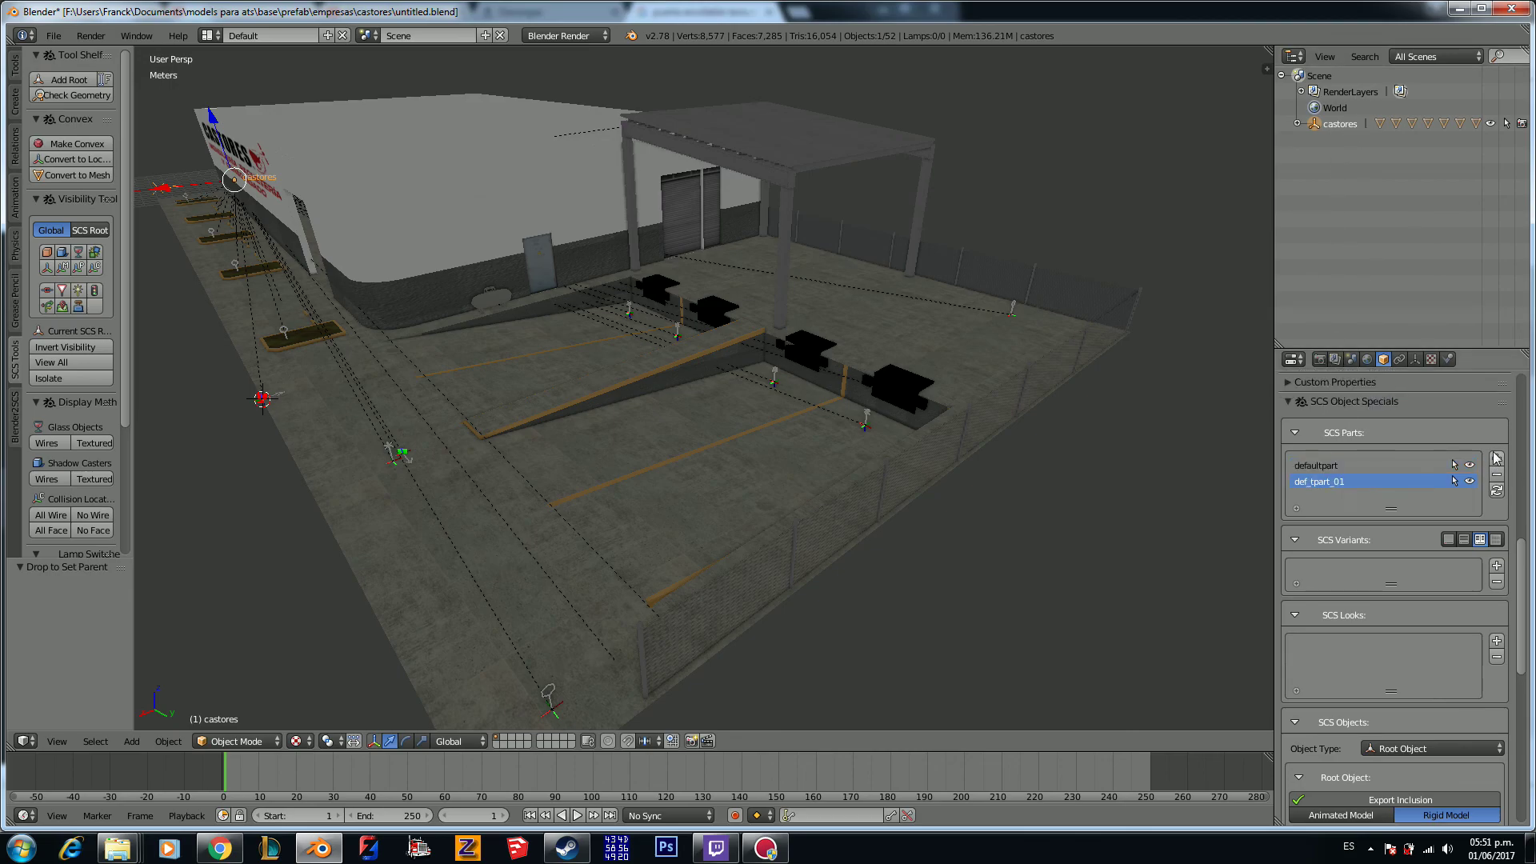
double_click(1324, 466)
type("vis")
key("Return")
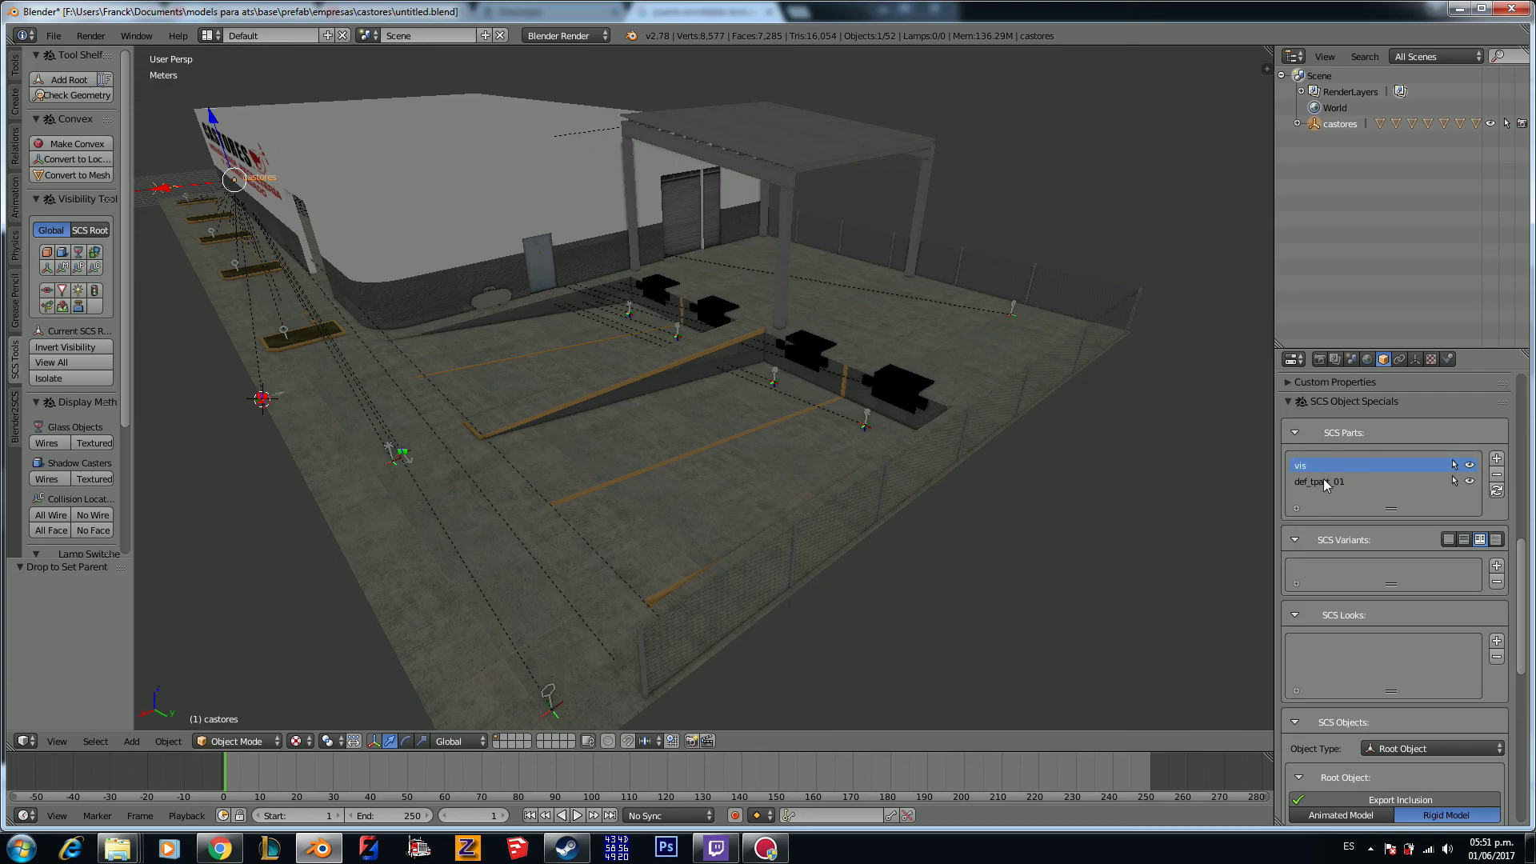
type("coll")
left_click(1496, 566)
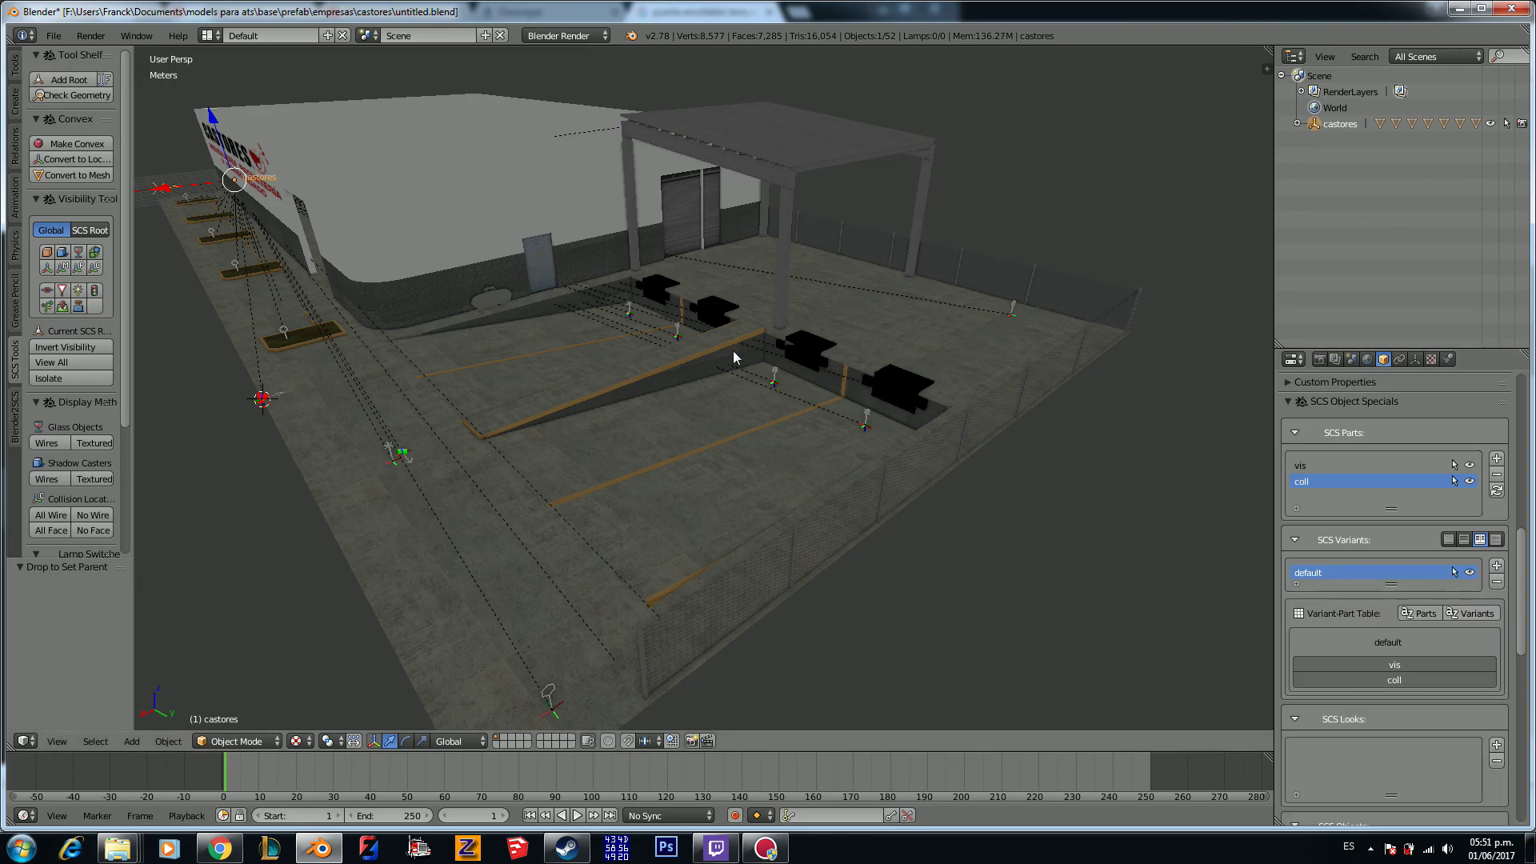
Step: Duplicate the warehouse building in place and assign the copy to the SCS part coll
right_click(392, 219)
middle_click_drag(387, 240, 545, 259)
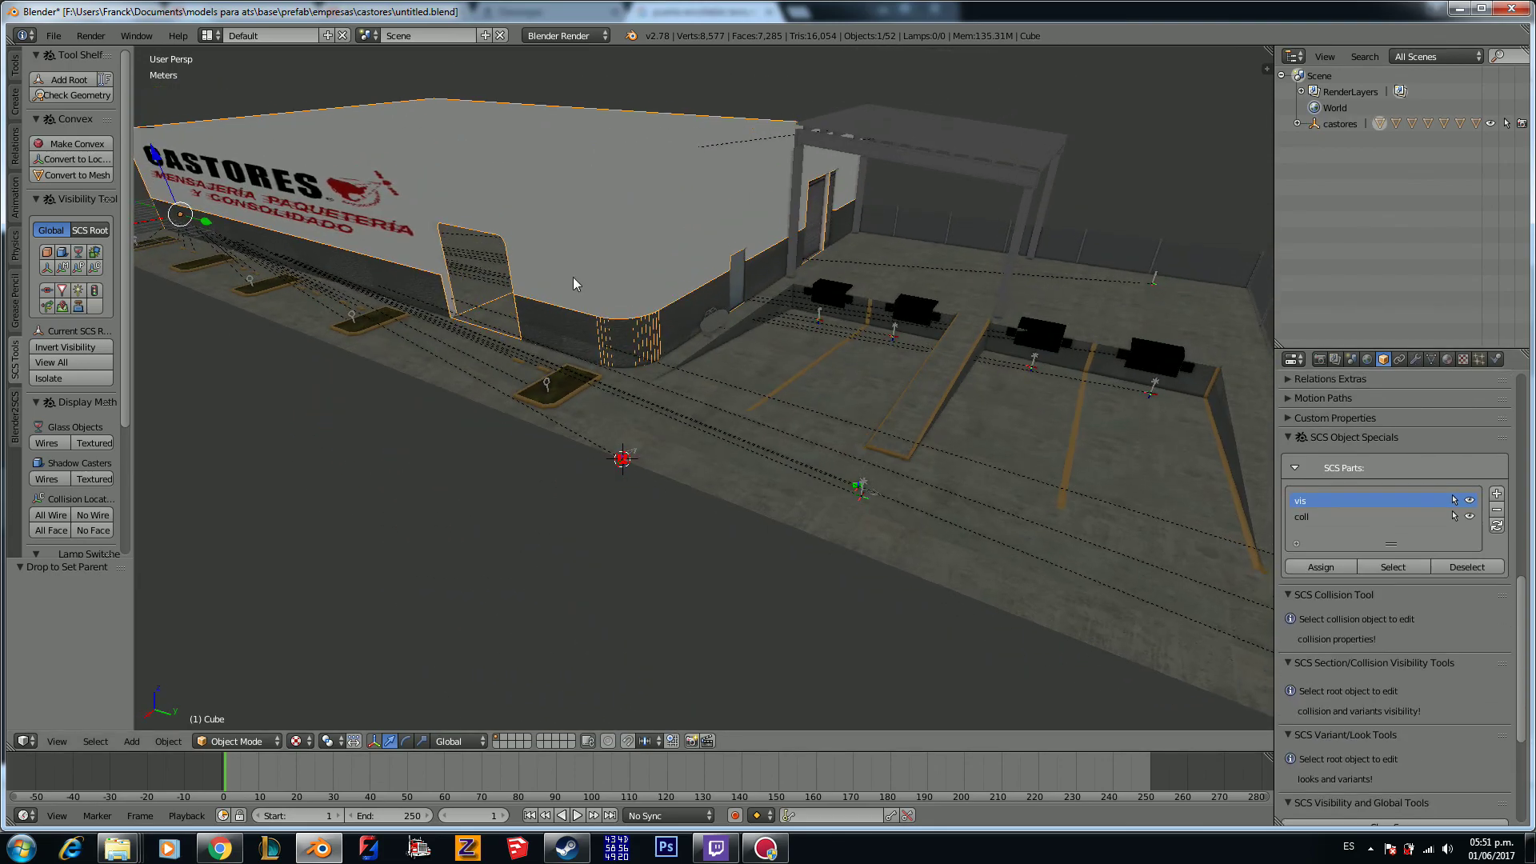
key("shift+d")
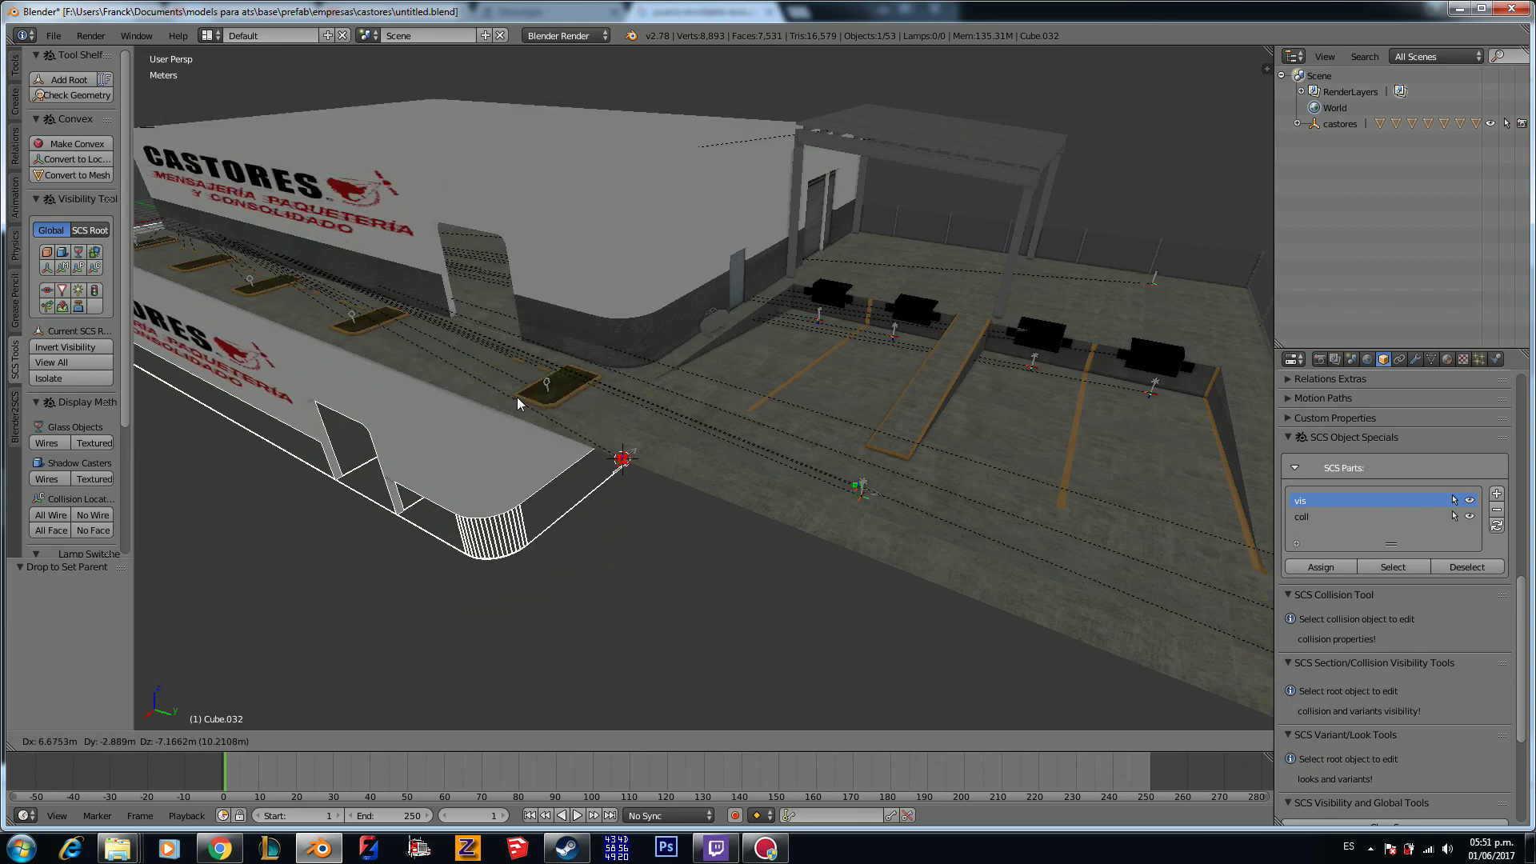
right_click(504, 414)
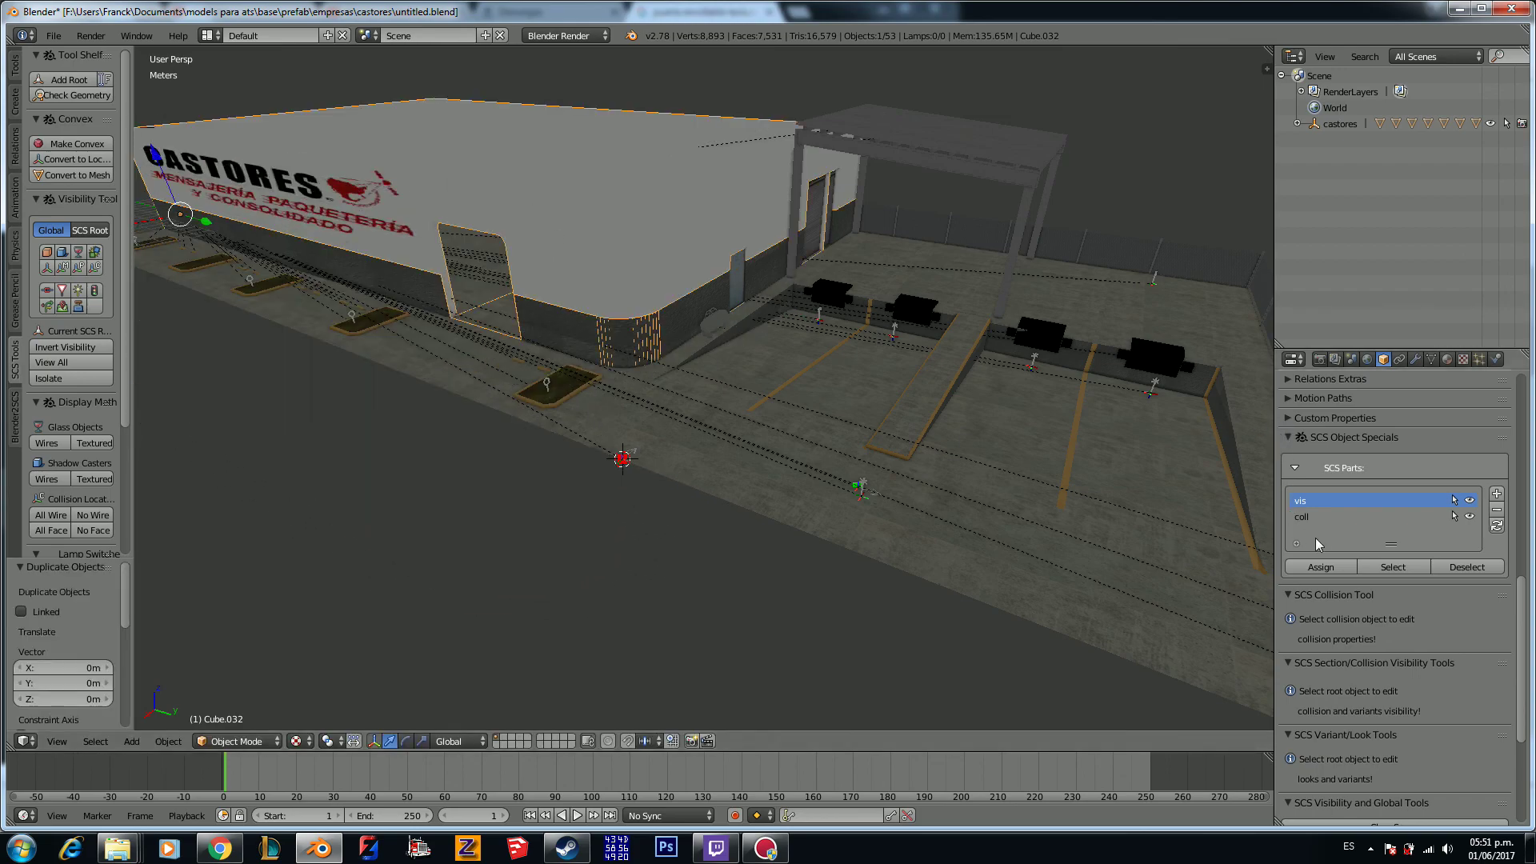
left_click(1318, 515)
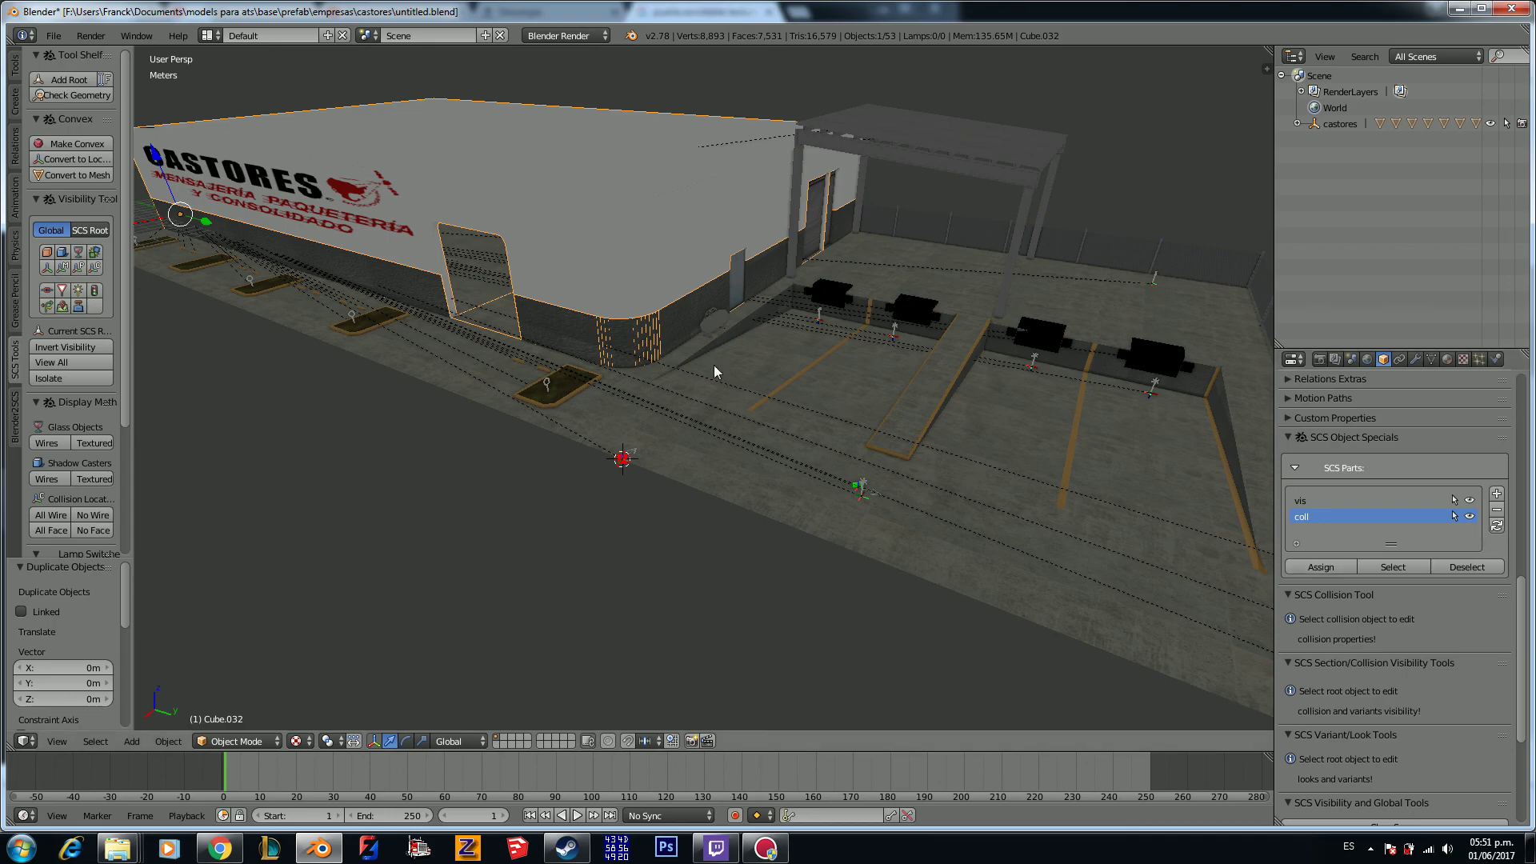
Step: Duplicate the paved ground in place and assign the copy to the SCS part coll
right_click(691, 406)
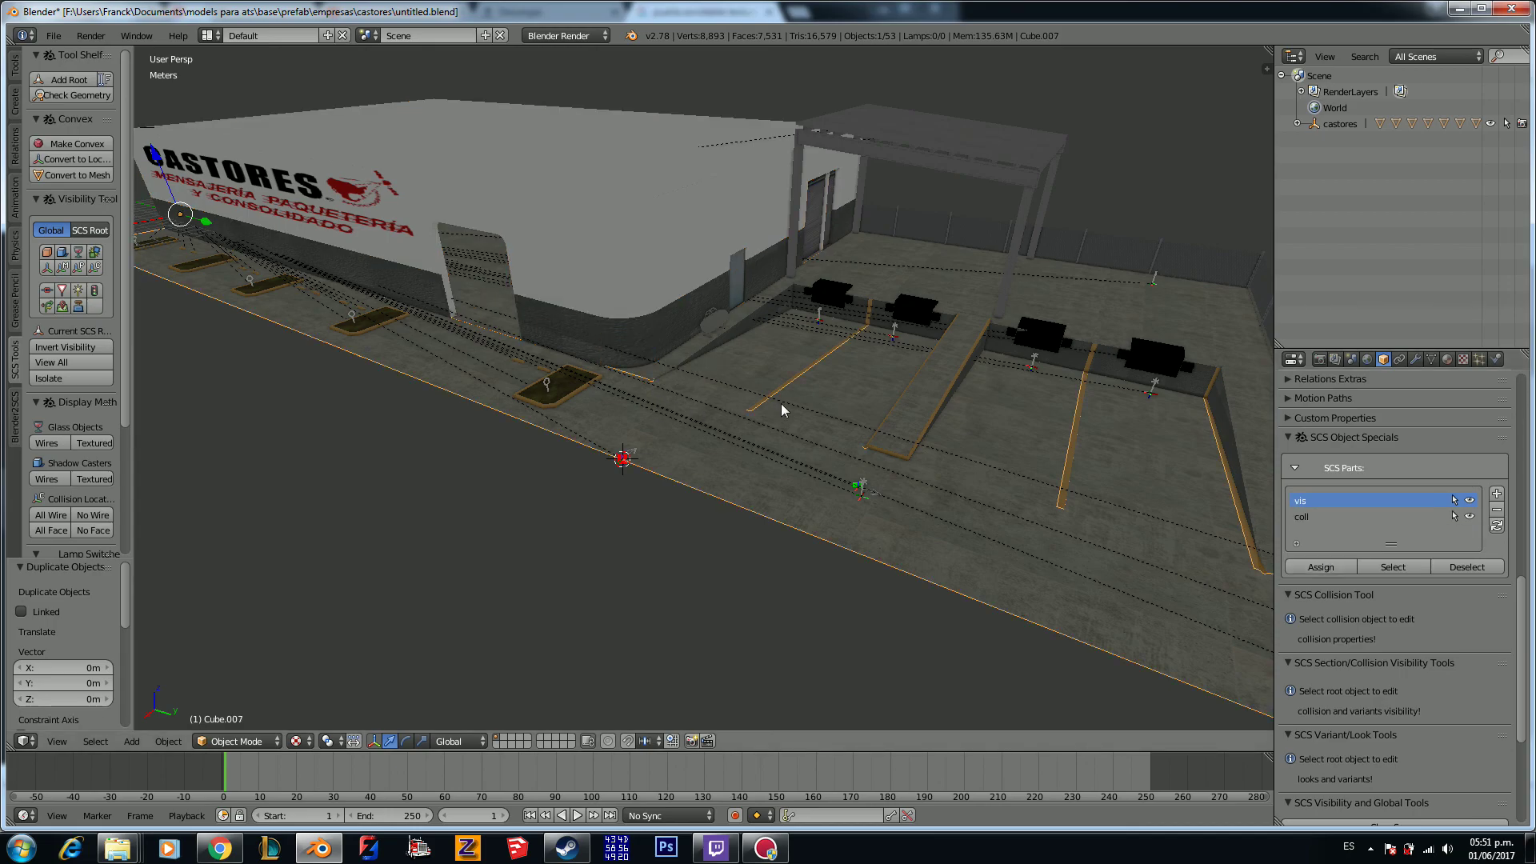
key("shift+d")
key("Escape")
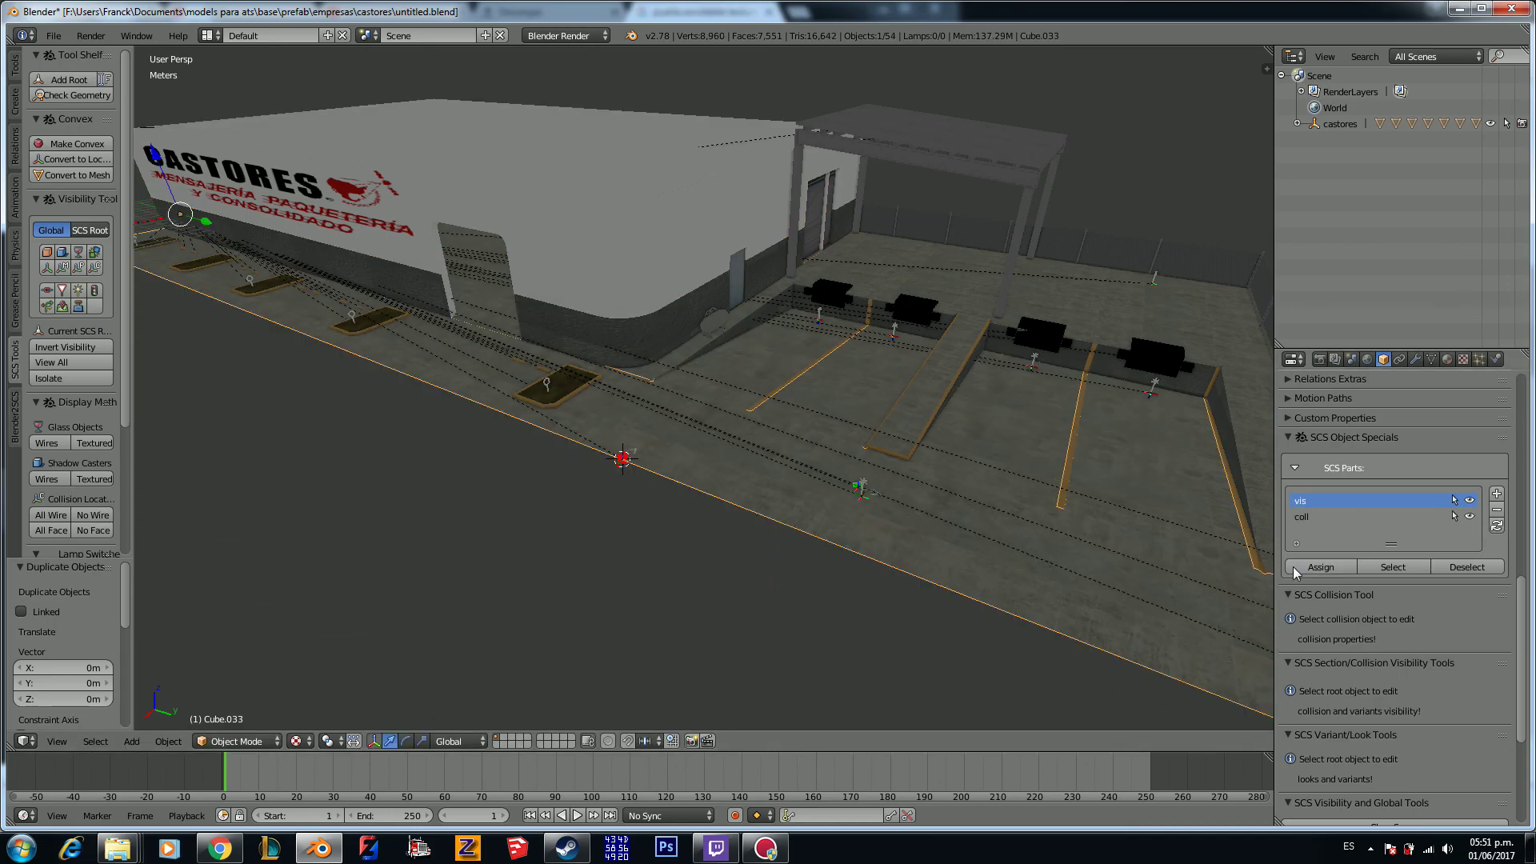
left_click(1301, 516)
middle_click_drag(976, 471, 739, 449)
Step: Duplicate the planter nearest the building's curved corner and the next one along in place, assigning each copy to part coll
right_click(587, 389)
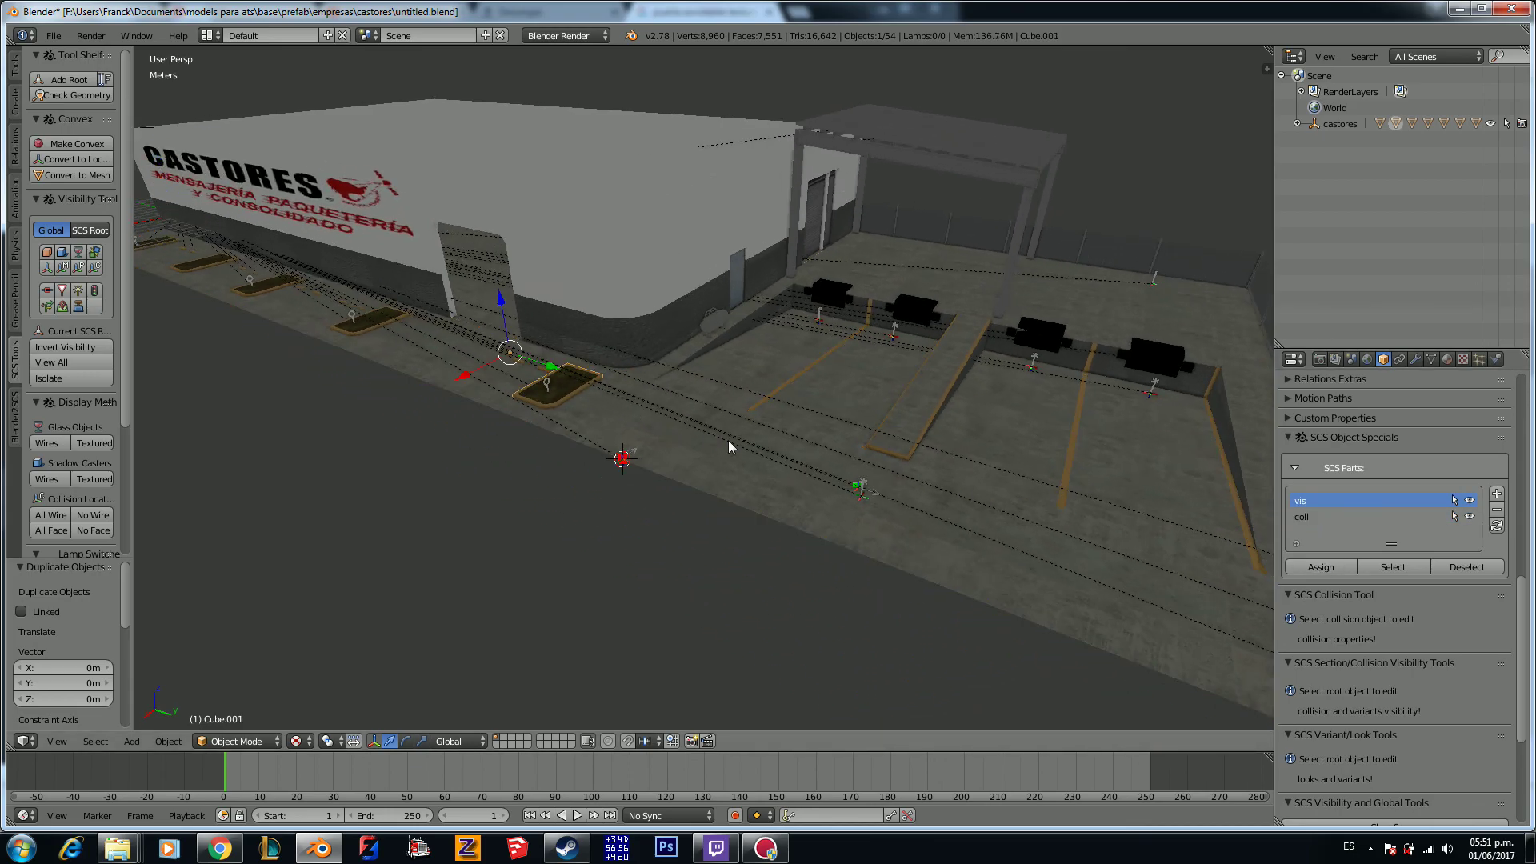
key("shift+d")
key("Escape")
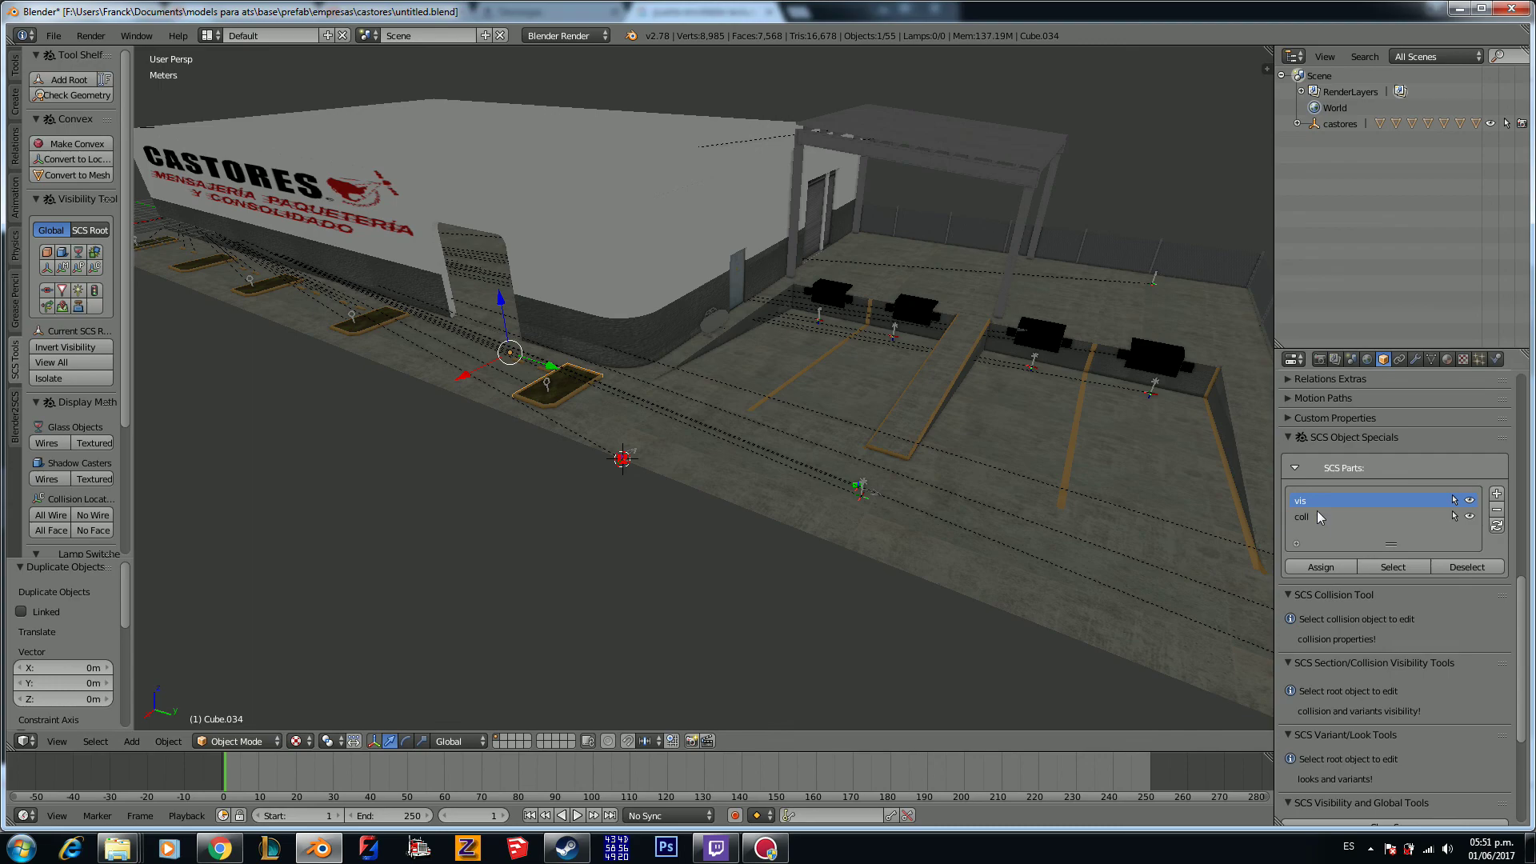
key("KP_Decimal")
right_click(743, 439)
right_click(503, 396)
key("shift+d")
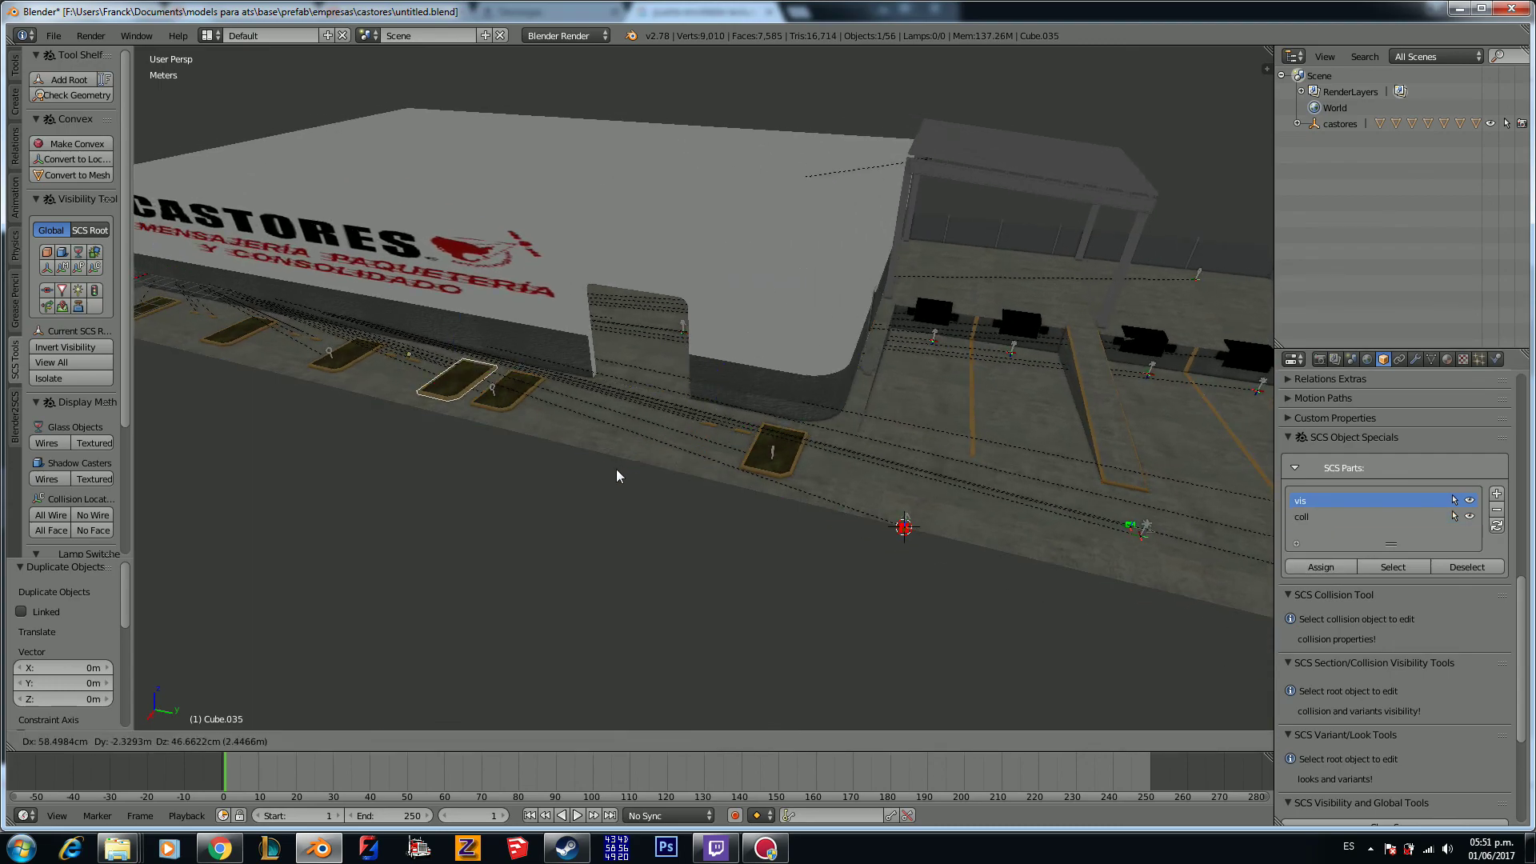
key("Escape")
left_click(1327, 519)
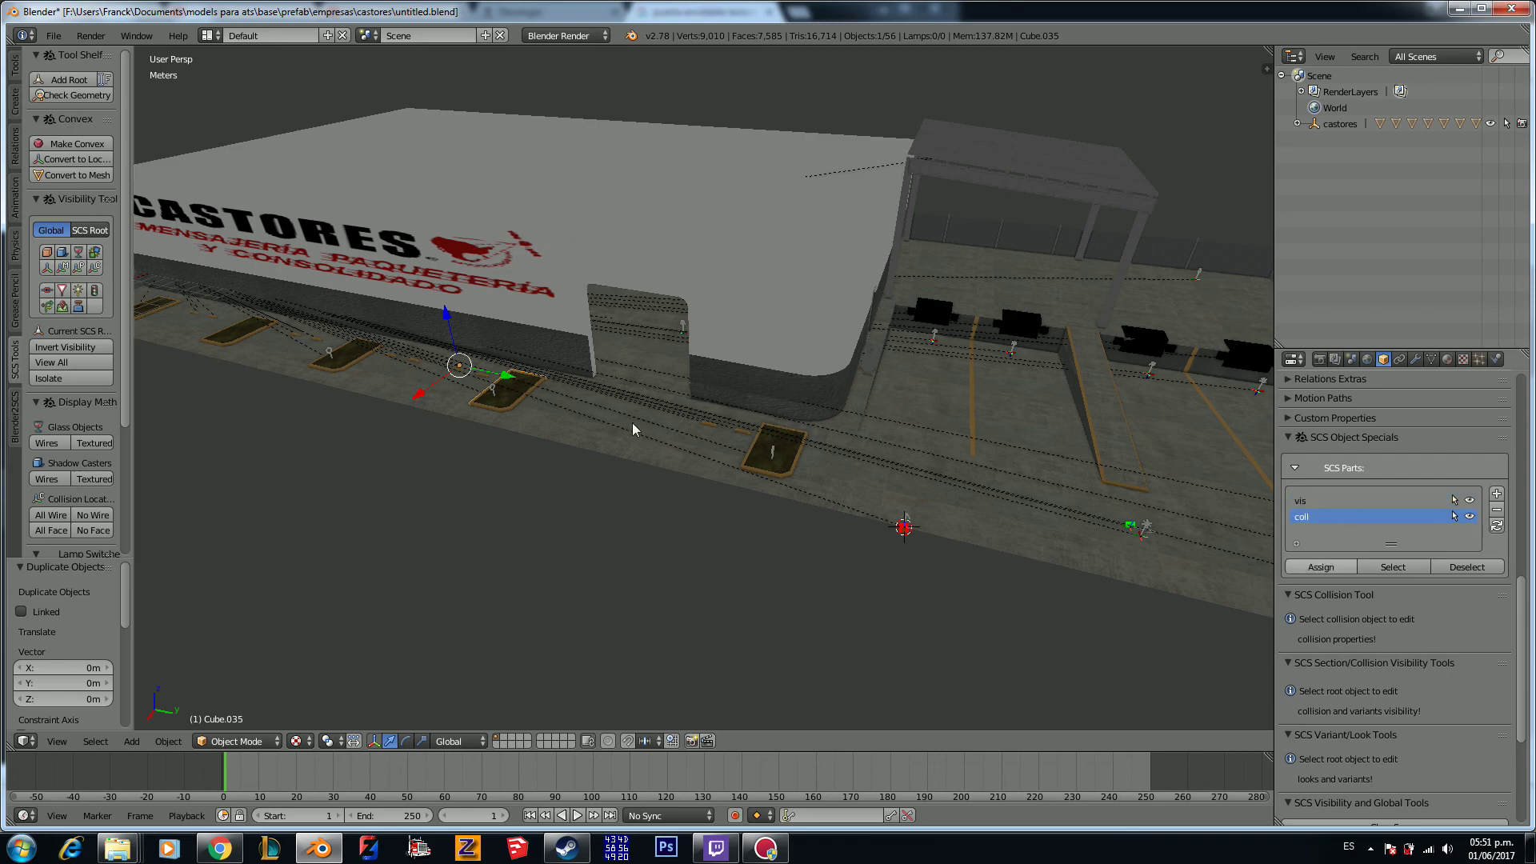
Step: Duplicate the remaining three planters along the front wall in place, assigning each copy to part coll
key("KP_Decimal")
right_click(597, 397)
key("shift+d")
key("Escape")
left_click(1305, 518)
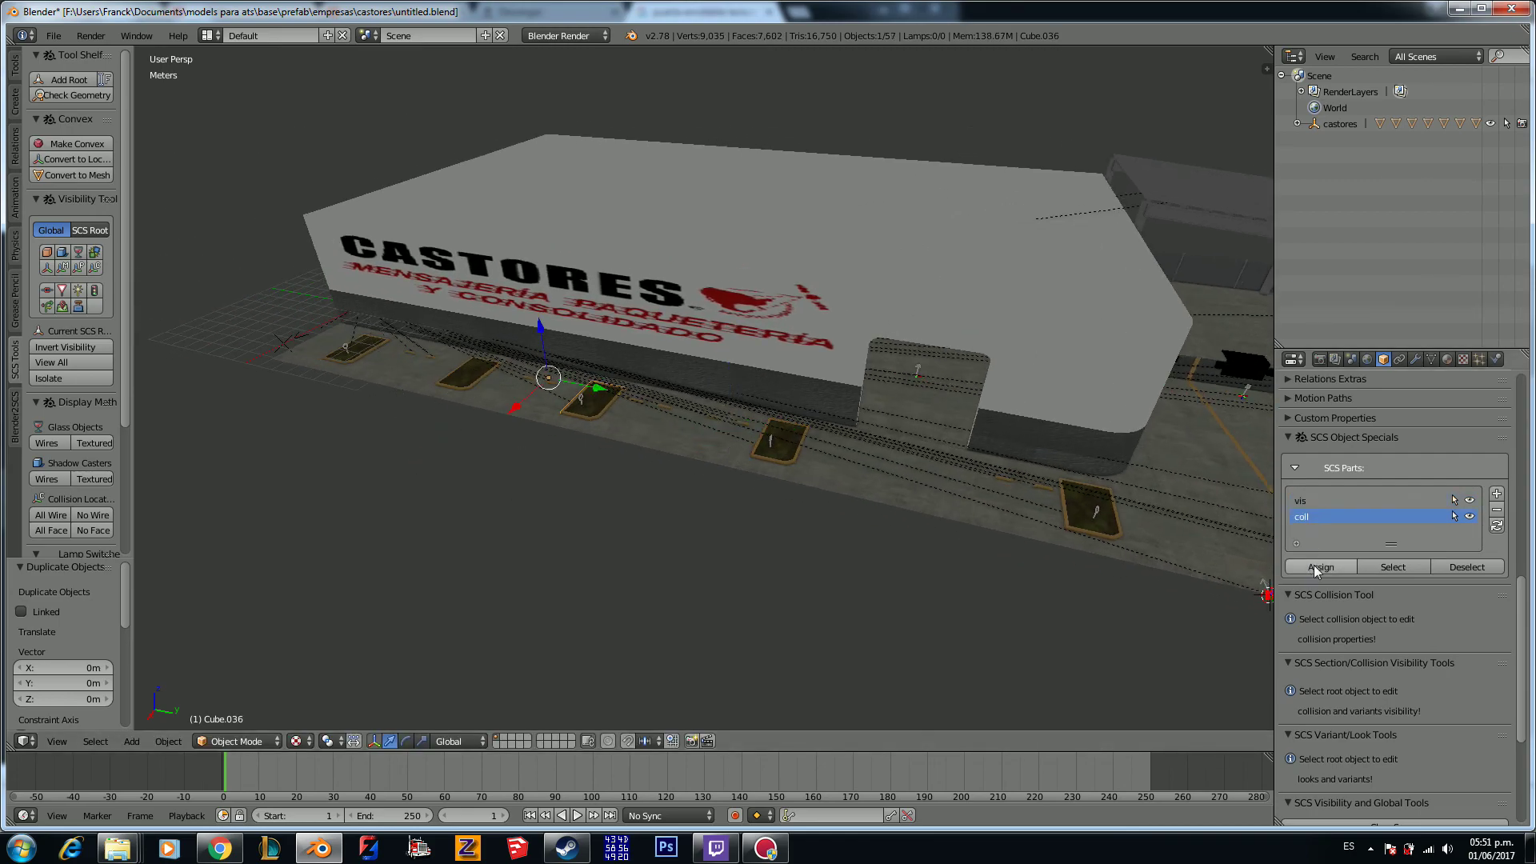
right_click(468, 382)
key("shift+d")
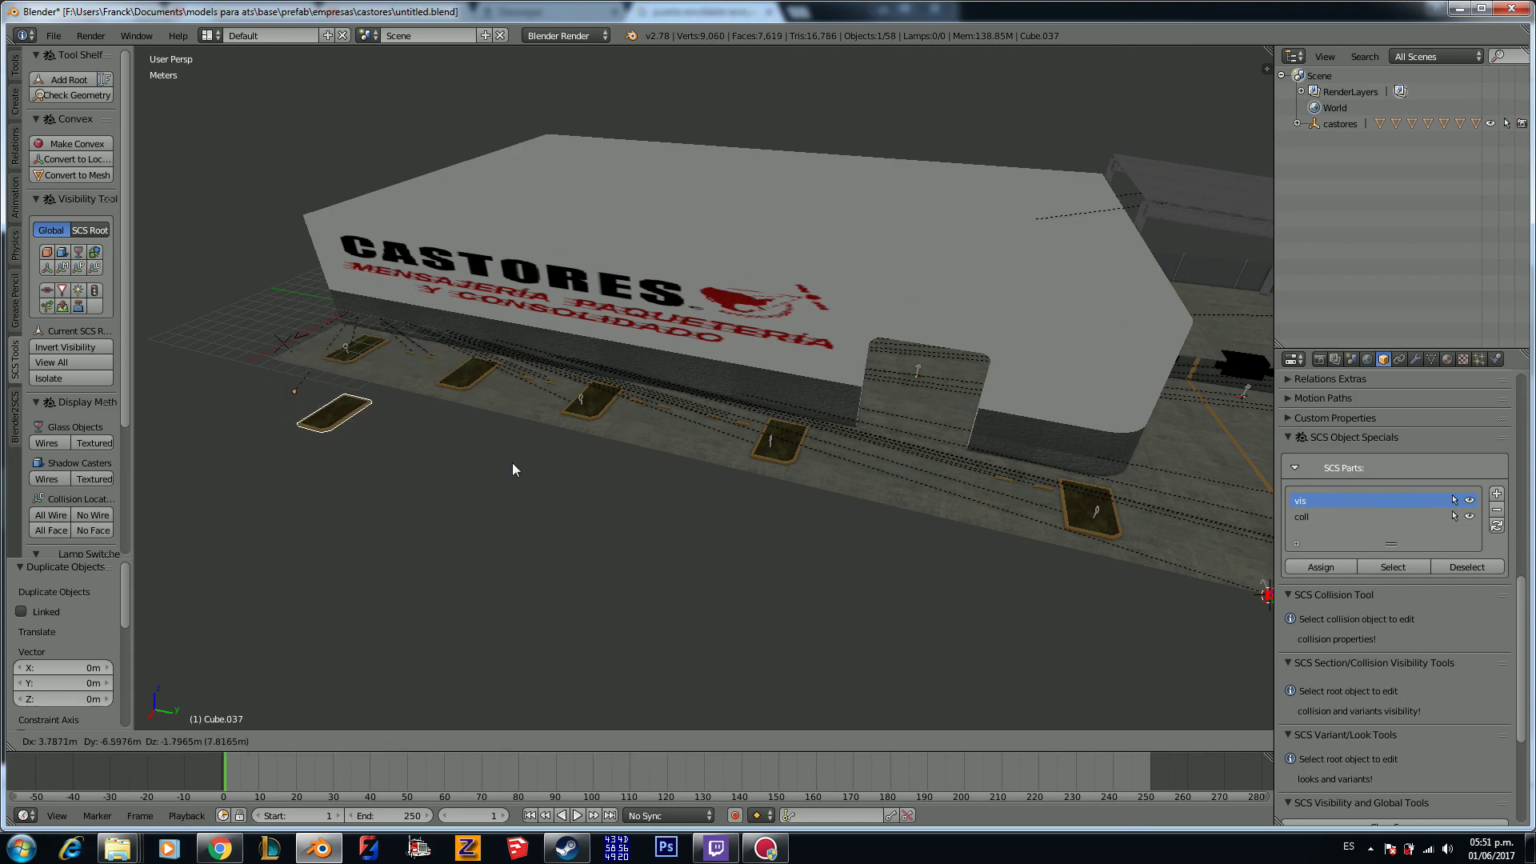
key("Escape")
left_click(1320, 516)
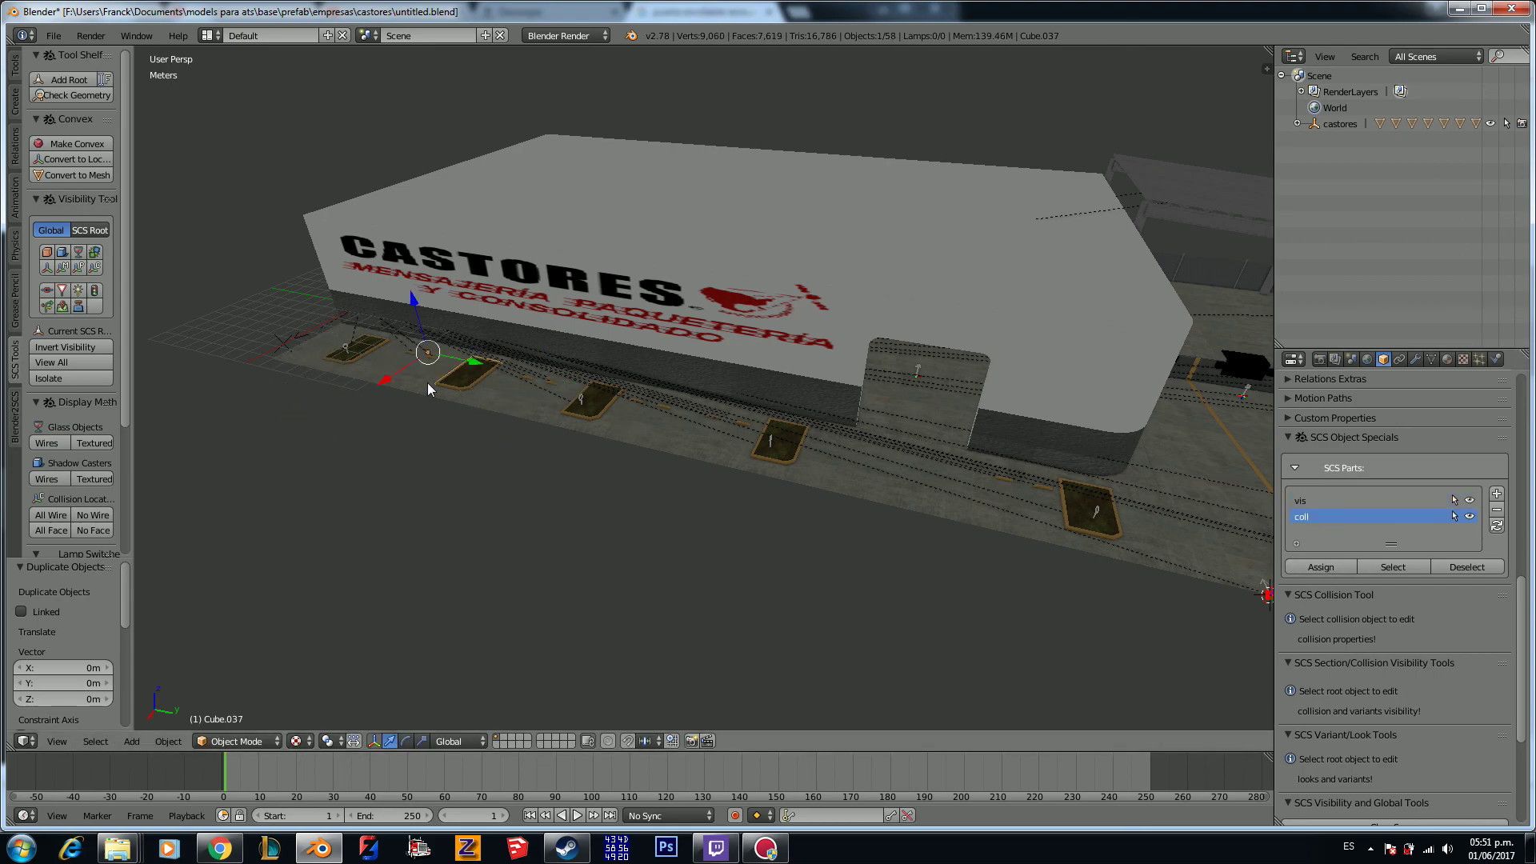
right_click(359, 352)
key("shift+d")
key("Escape")
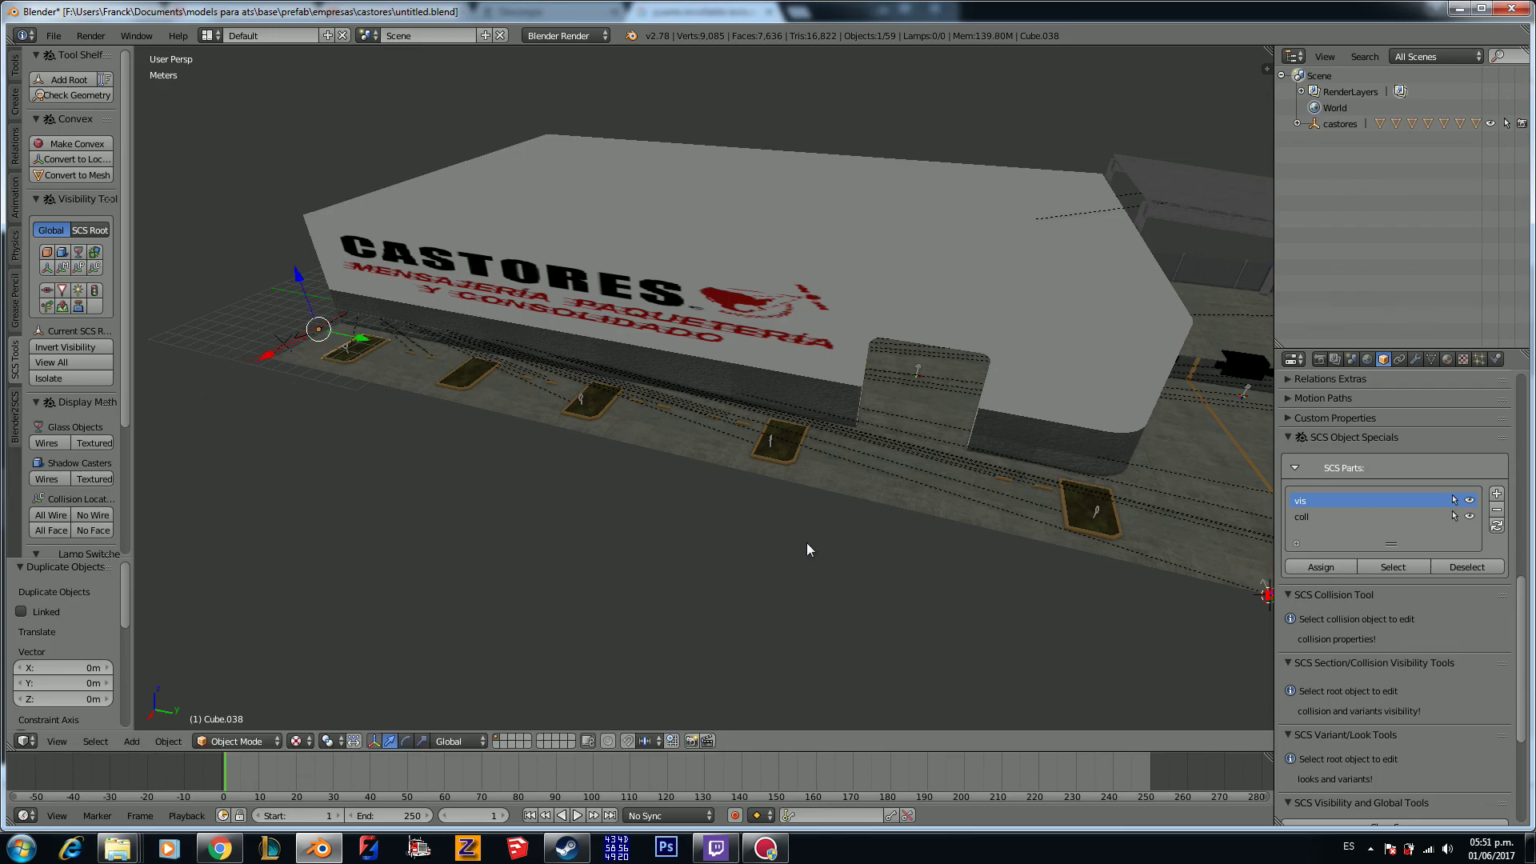
Step: Duplicate the canopy with its columns over the loading area in place and assign the copy to part coll
middle_click_drag(1092, 532, 934, 455)
scroll(933, 452, "up", 5)
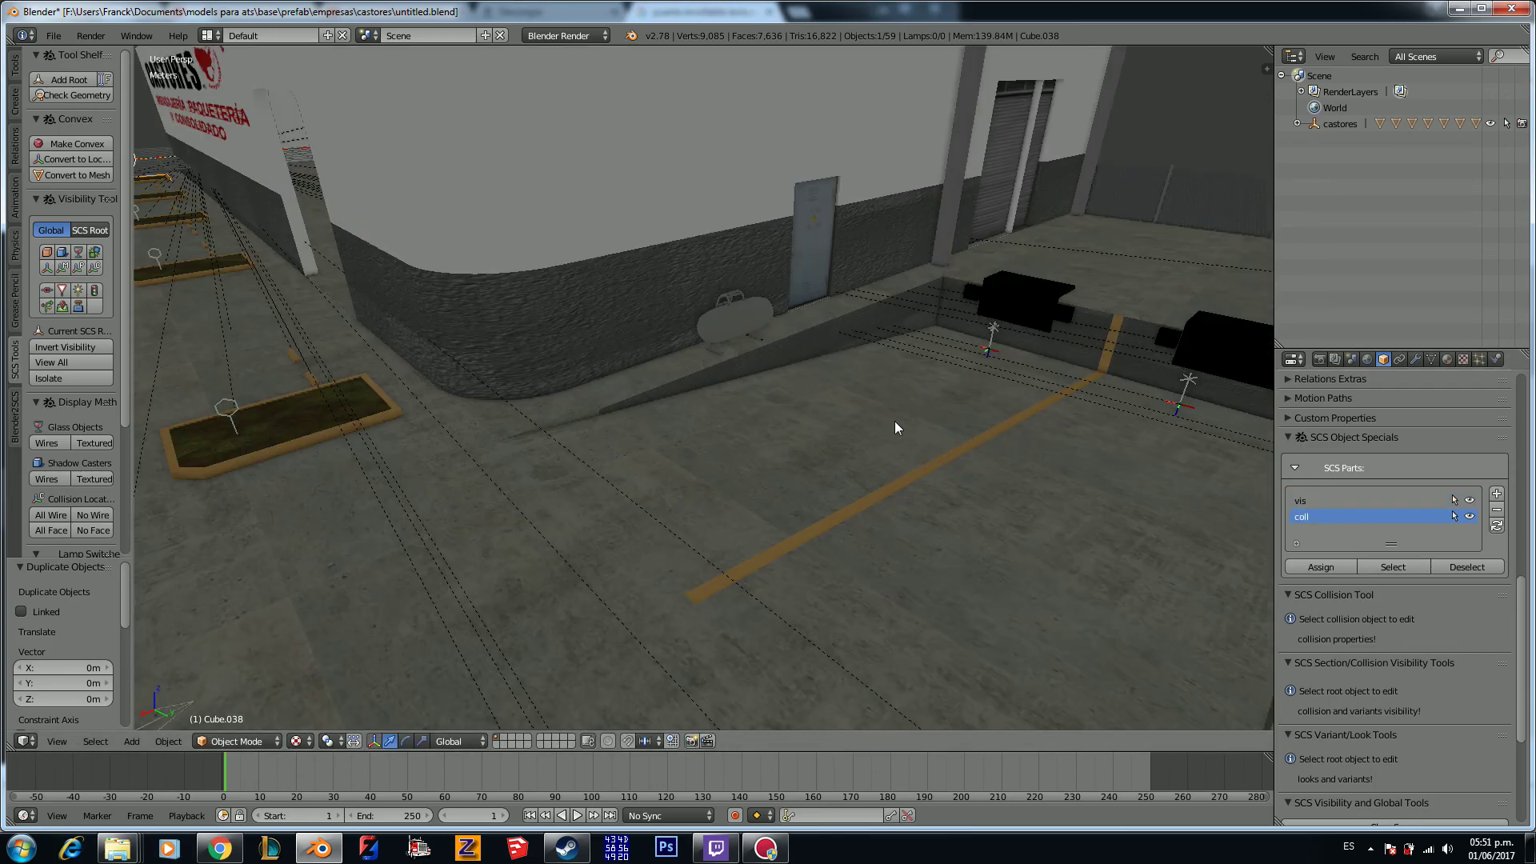
scroll(888, 424, "down", 6)
right_click(982, 385)
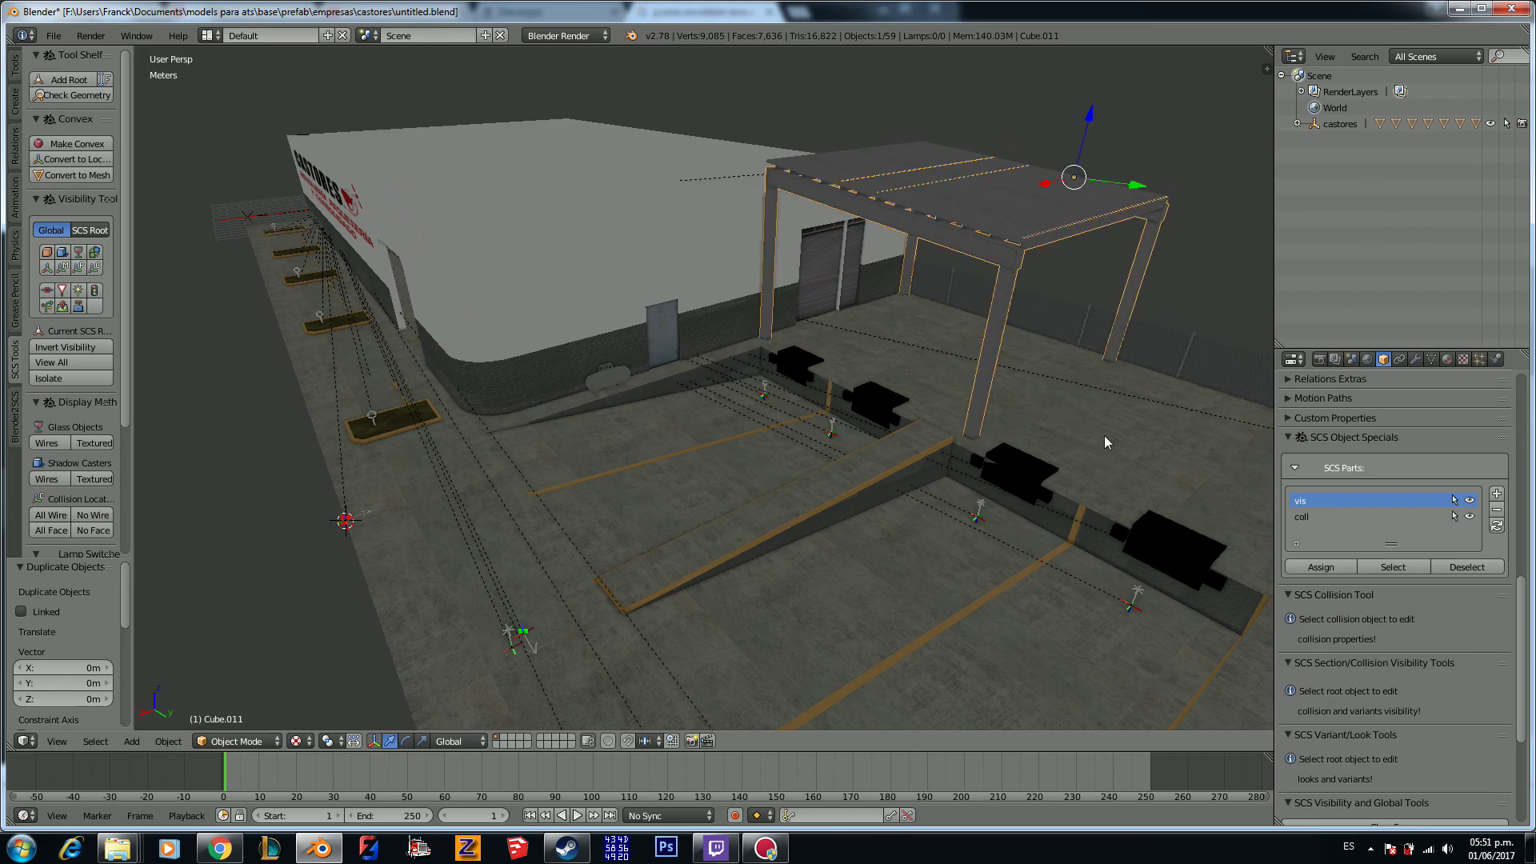
key("shift+d")
right_click(964, 489)
left_click(1316, 516)
Step: Duplicate the first and third black dock boxes, counted from the building, in place, assigning each copy to part coll
right_click(801, 370)
key("shift+d")
right_click(845, 469)
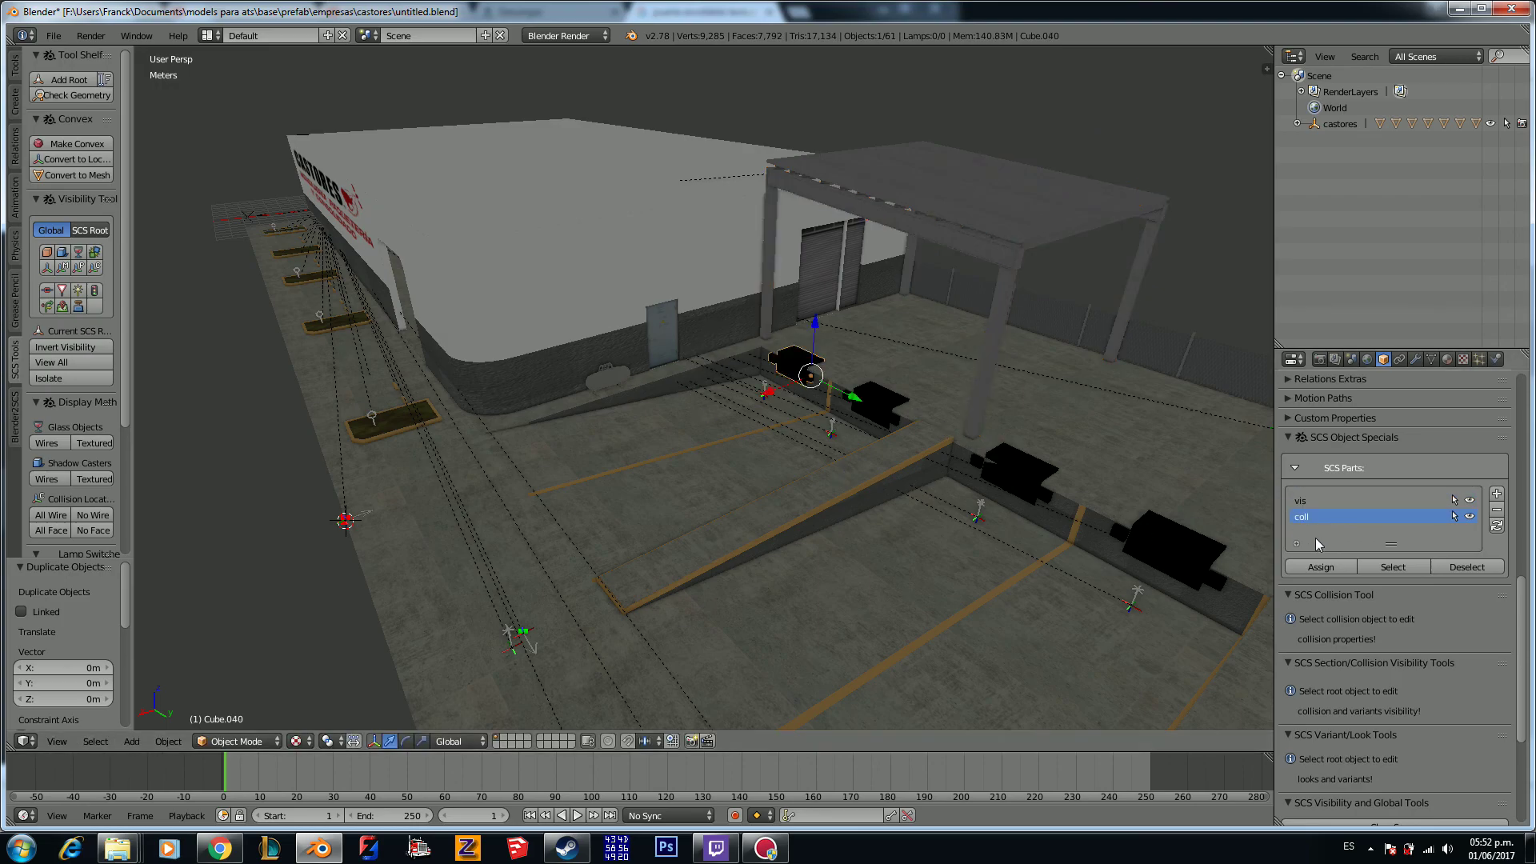
right_click(1014, 460)
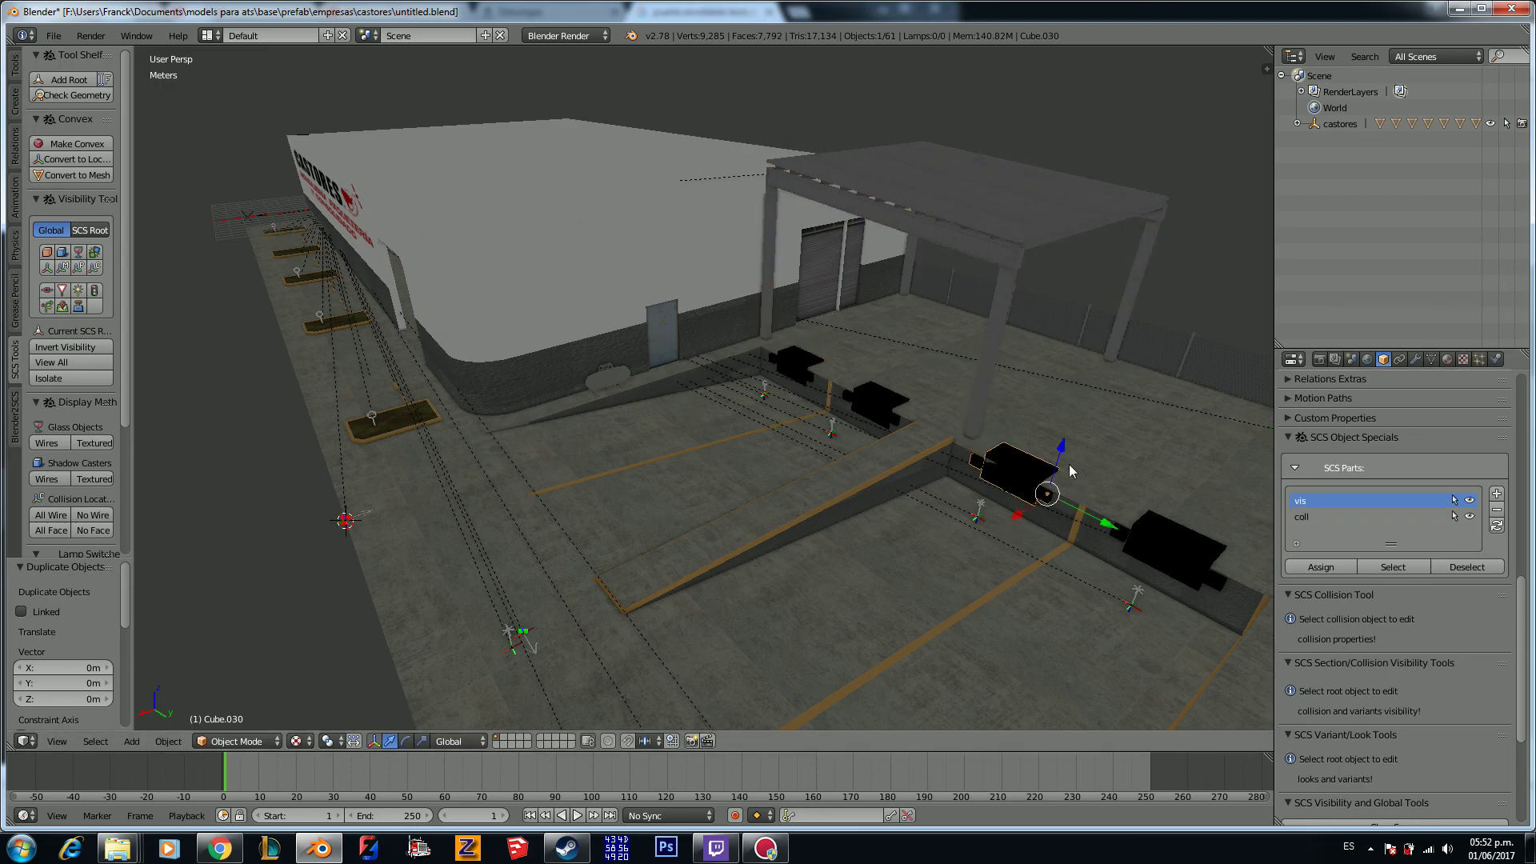
key("shift+d")
right_click(992, 496)
left_click(1291, 517)
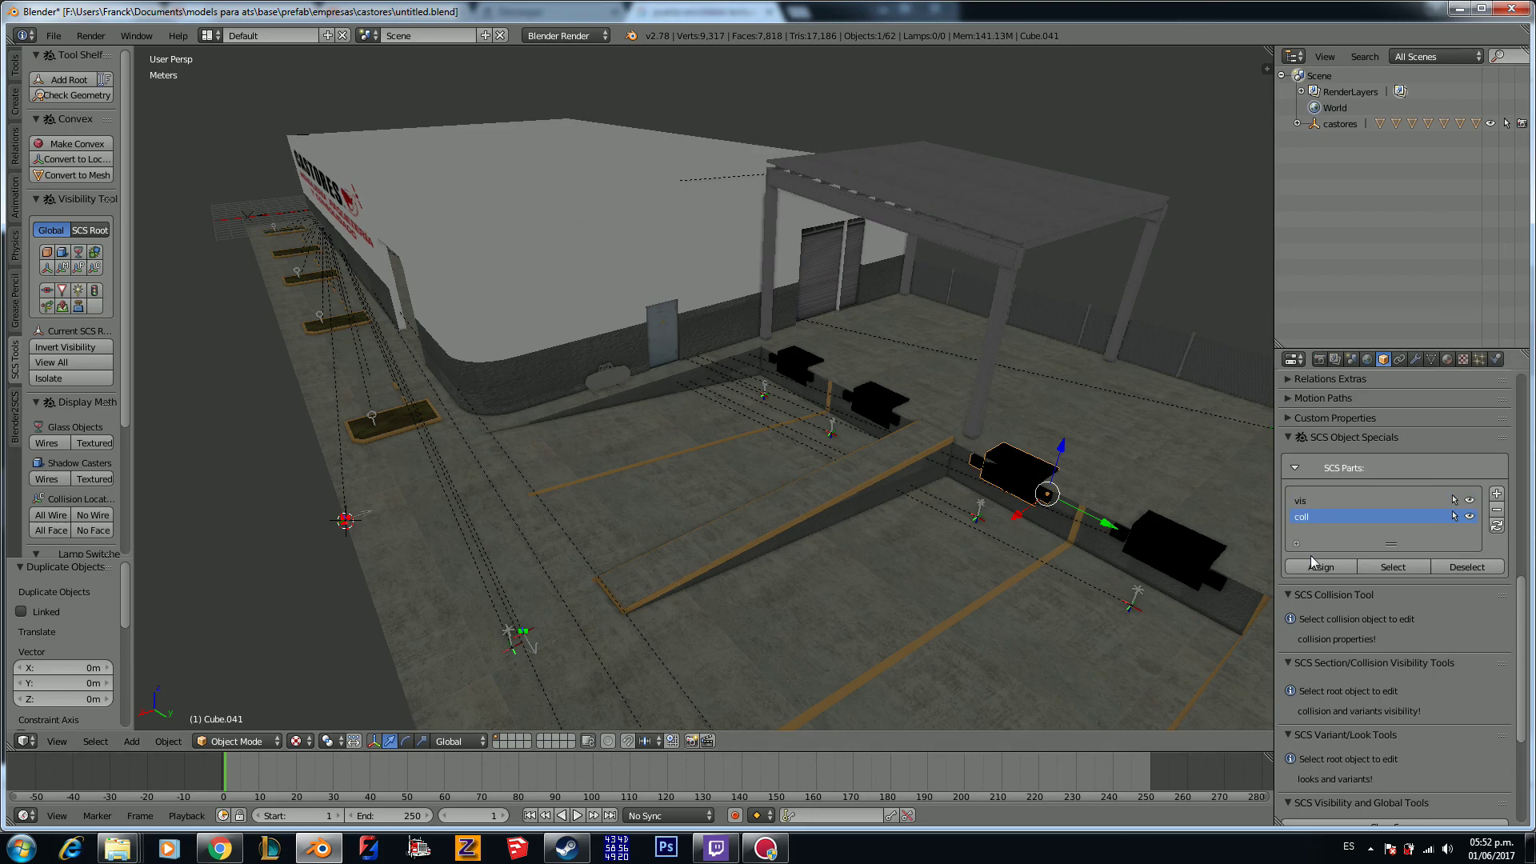
left_click(1319, 566)
Step: Duplicate the second and fourth black dock boxes in place, assigning each copy to part coll
right_click(871, 405)
key("shift+d")
right_click(1135, 535)
left_click(1325, 566)
right_click(1149, 544)
key("shift+d")
right_click(1104, 586)
left_click(1301, 516)
Step: Duplicate the yellow dividing lines of the loading bays in place and assign the copy to part coll
middle_click_drag(1104, 558, 990, 528, "shift")
right_click(990, 528)
key("shift+d")
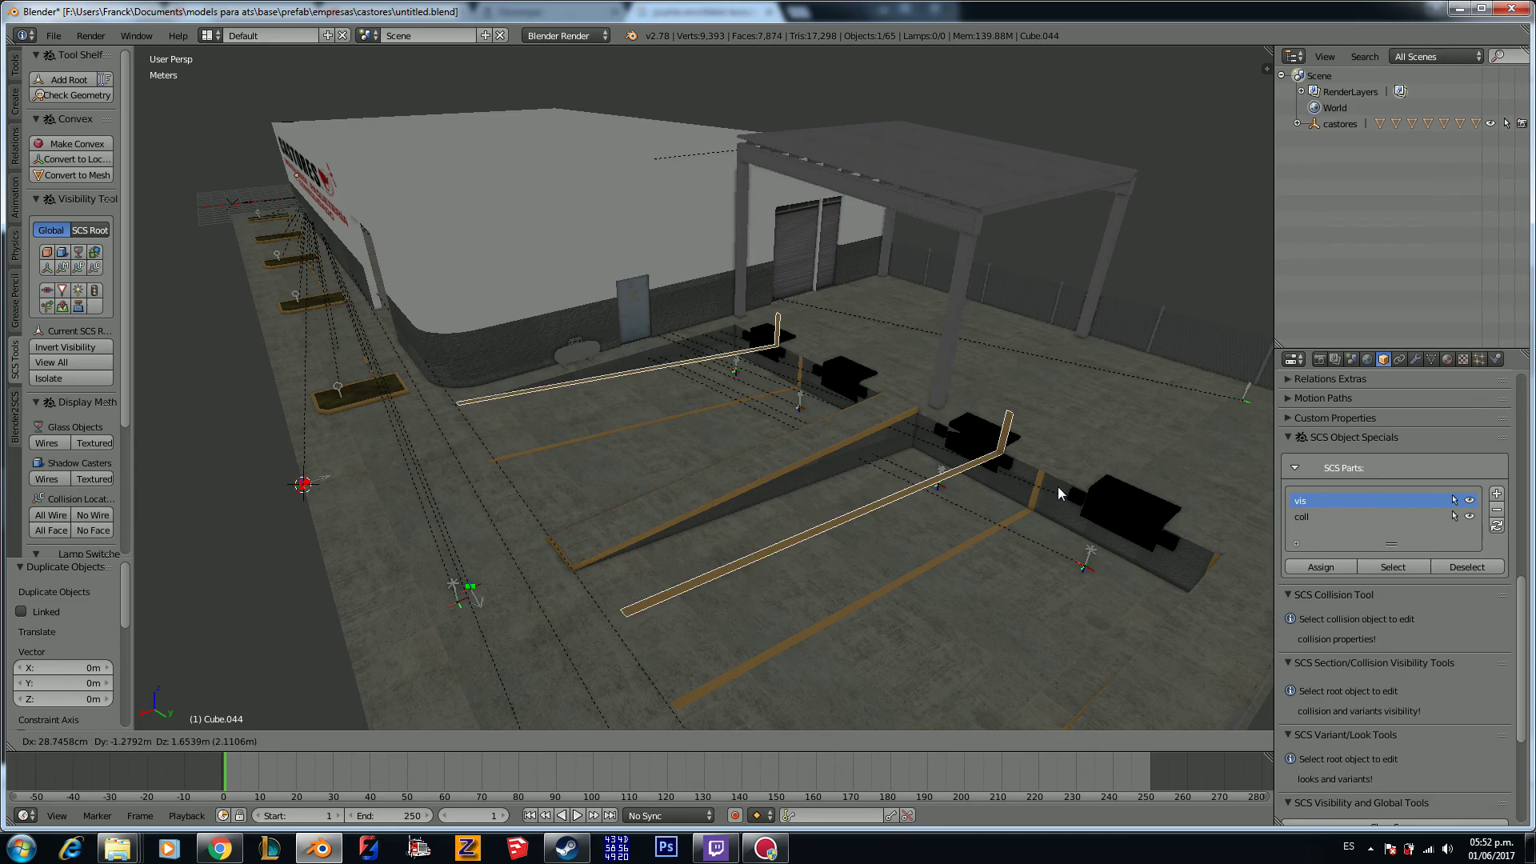
right_click(977, 550)
left_click(1310, 518)
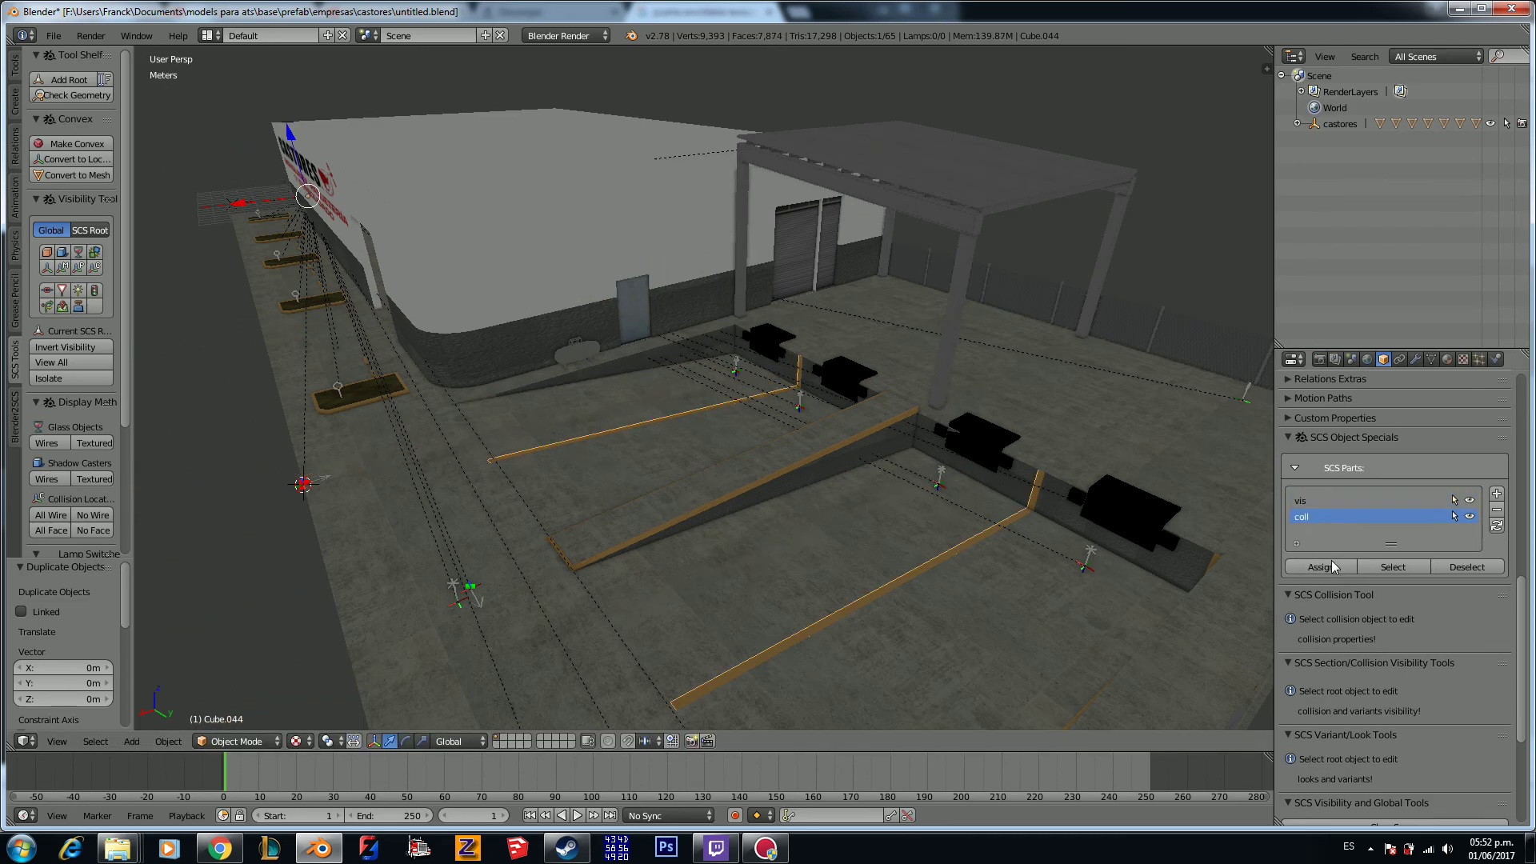
Step: Duplicate the central ramp and the adjoining loading dock pieces in place, assigning each copy to part coll
right_click(811, 459)
key("shift+d")
right_click(920, 522)
right_click(1144, 475)
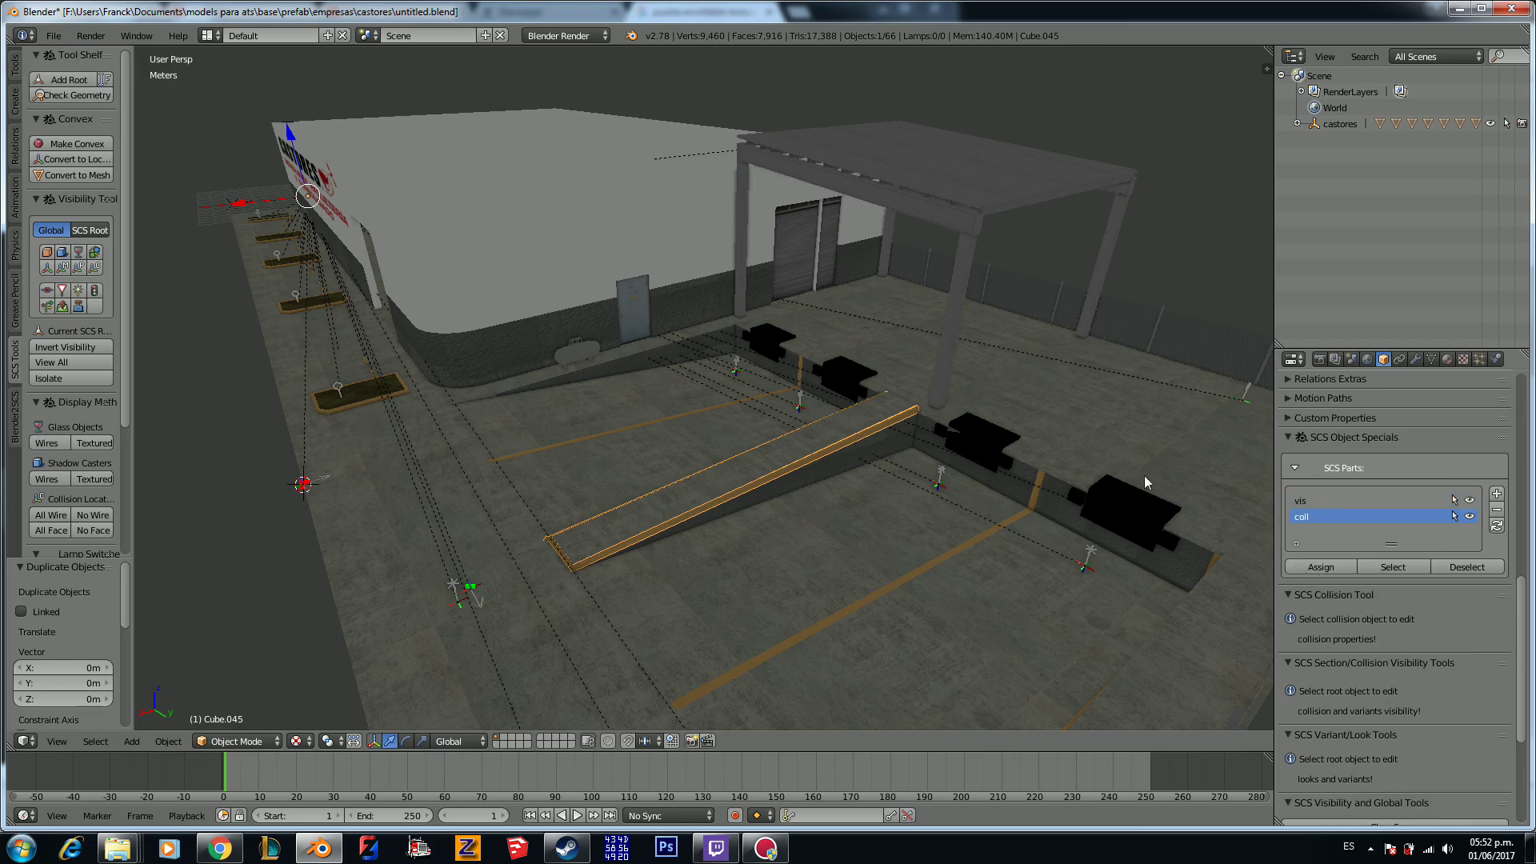
key("shift+d")
right_click(963, 520)
left_click(1334, 512)
key("shift+d")
right_click(913, 494)
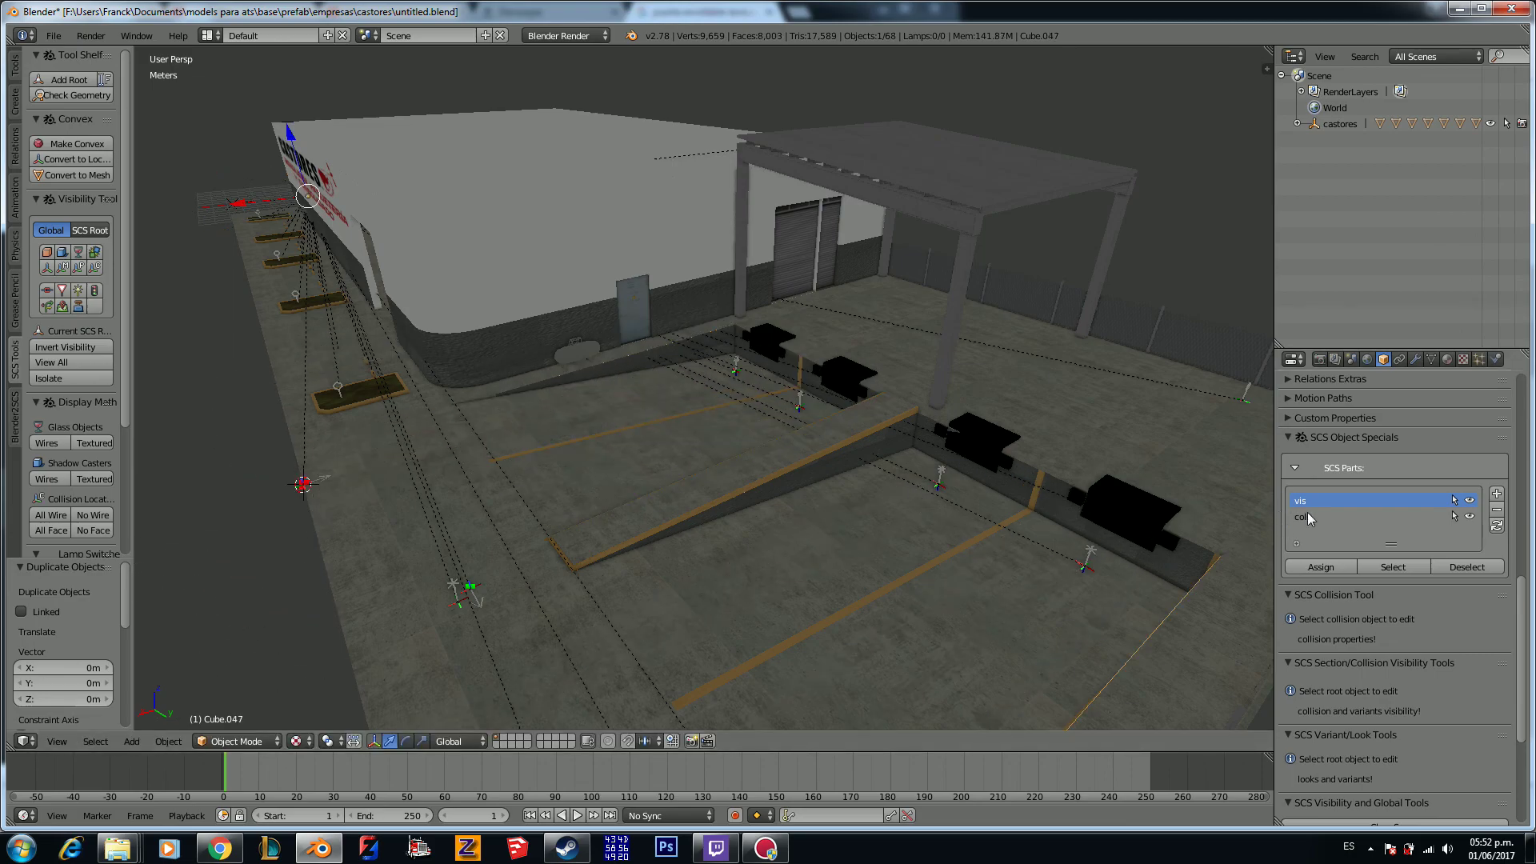
Step: Duplicate the vertical yellow stripes on the dock wall and the outermost bay line in place, assigning each copy to part coll
right_click(1083, 512)
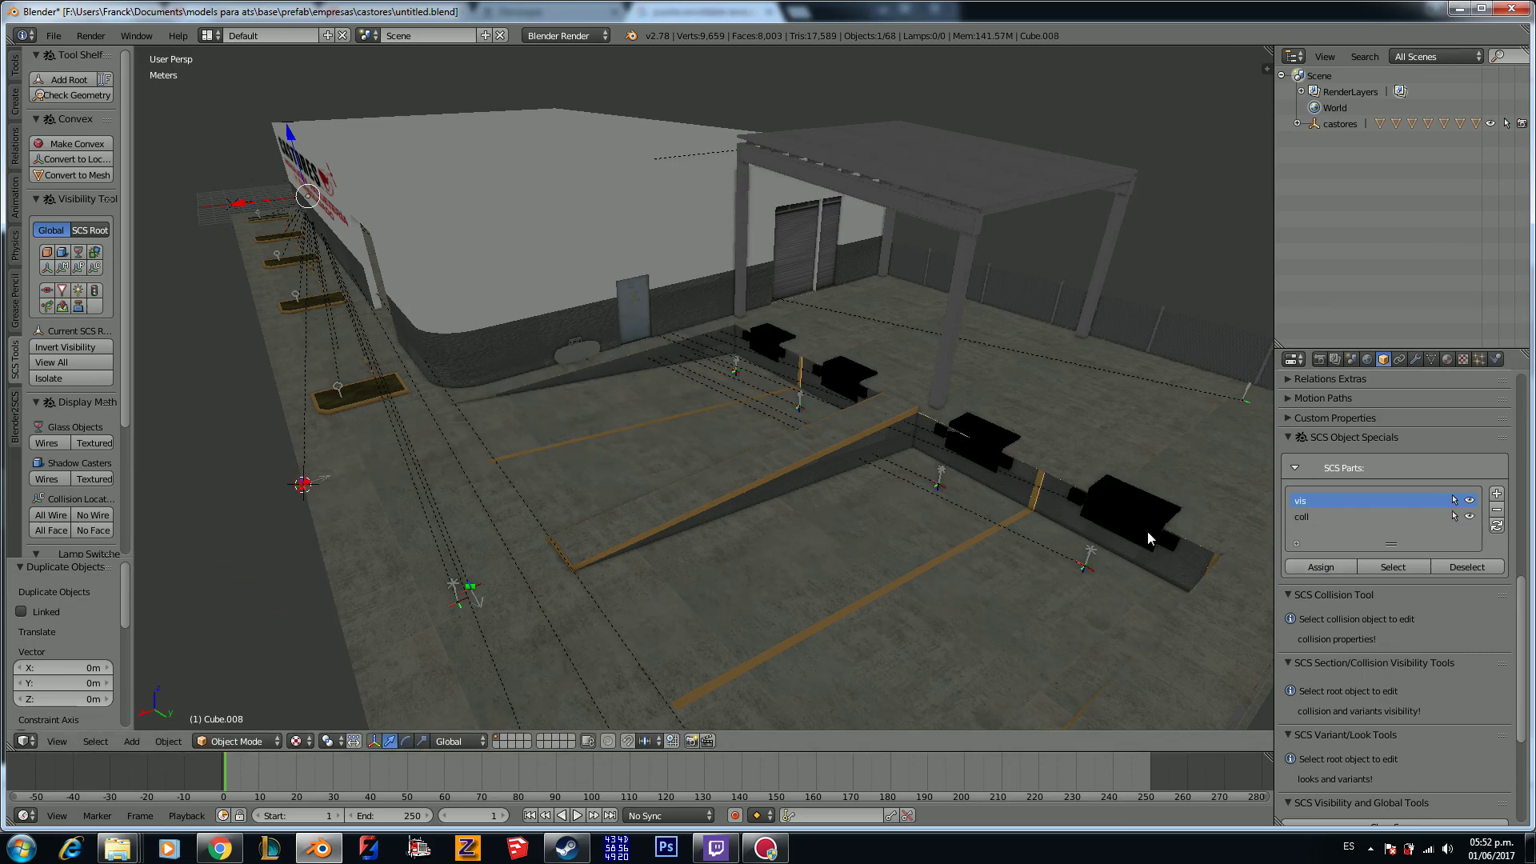
key("shift+d")
right_click(1029, 559)
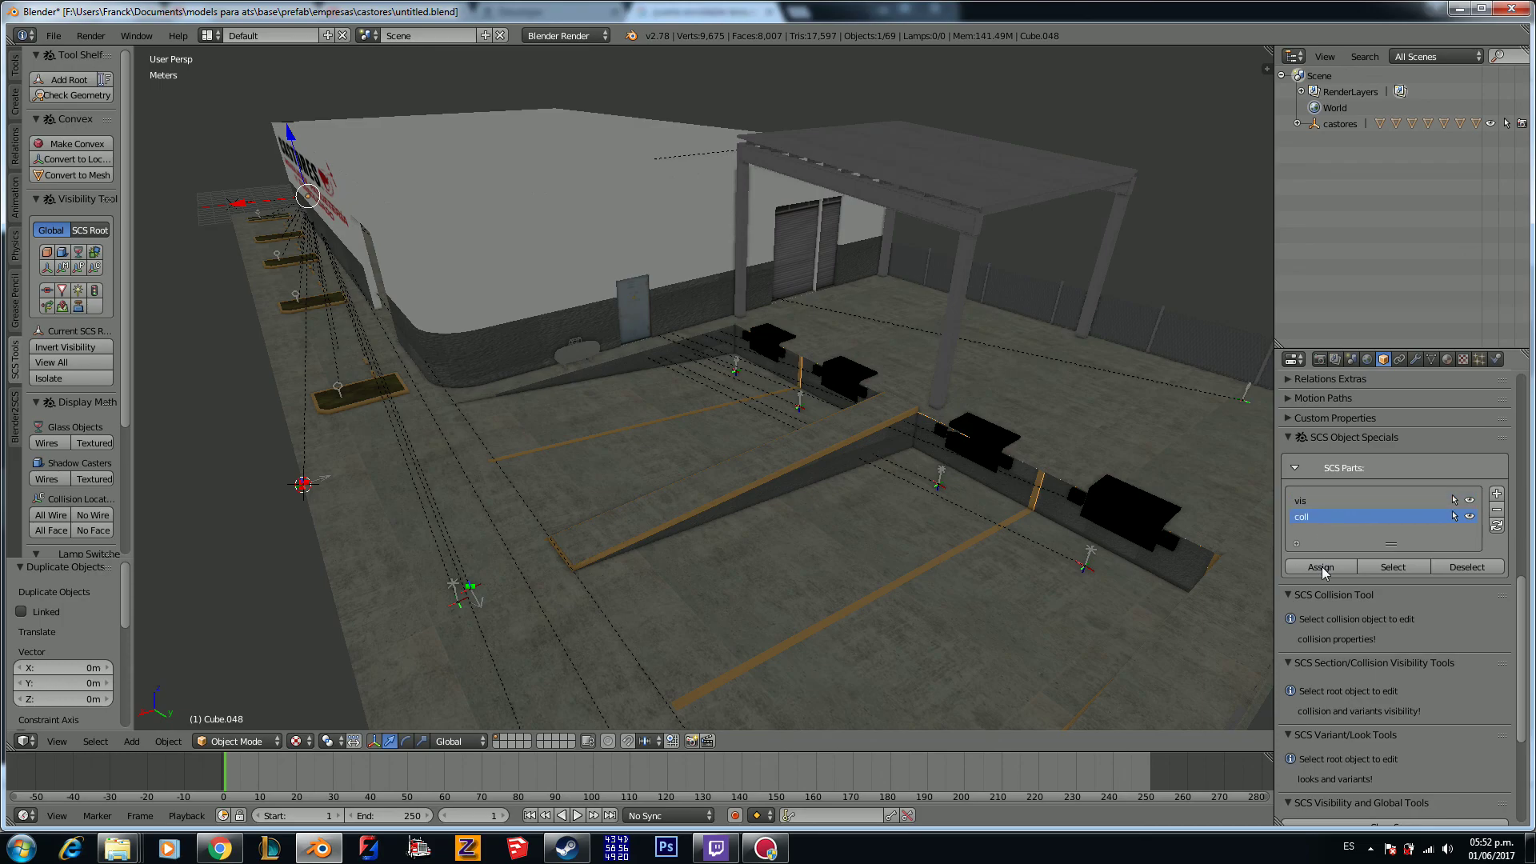
mouse_move(964, 533)
middle_mouse_down()
mouse_move(1026, 558)
mouse_move(972, 519)
middle_mouse_up()
right_click(1128, 595)
key("shift+d")
right_click(1200, 591)
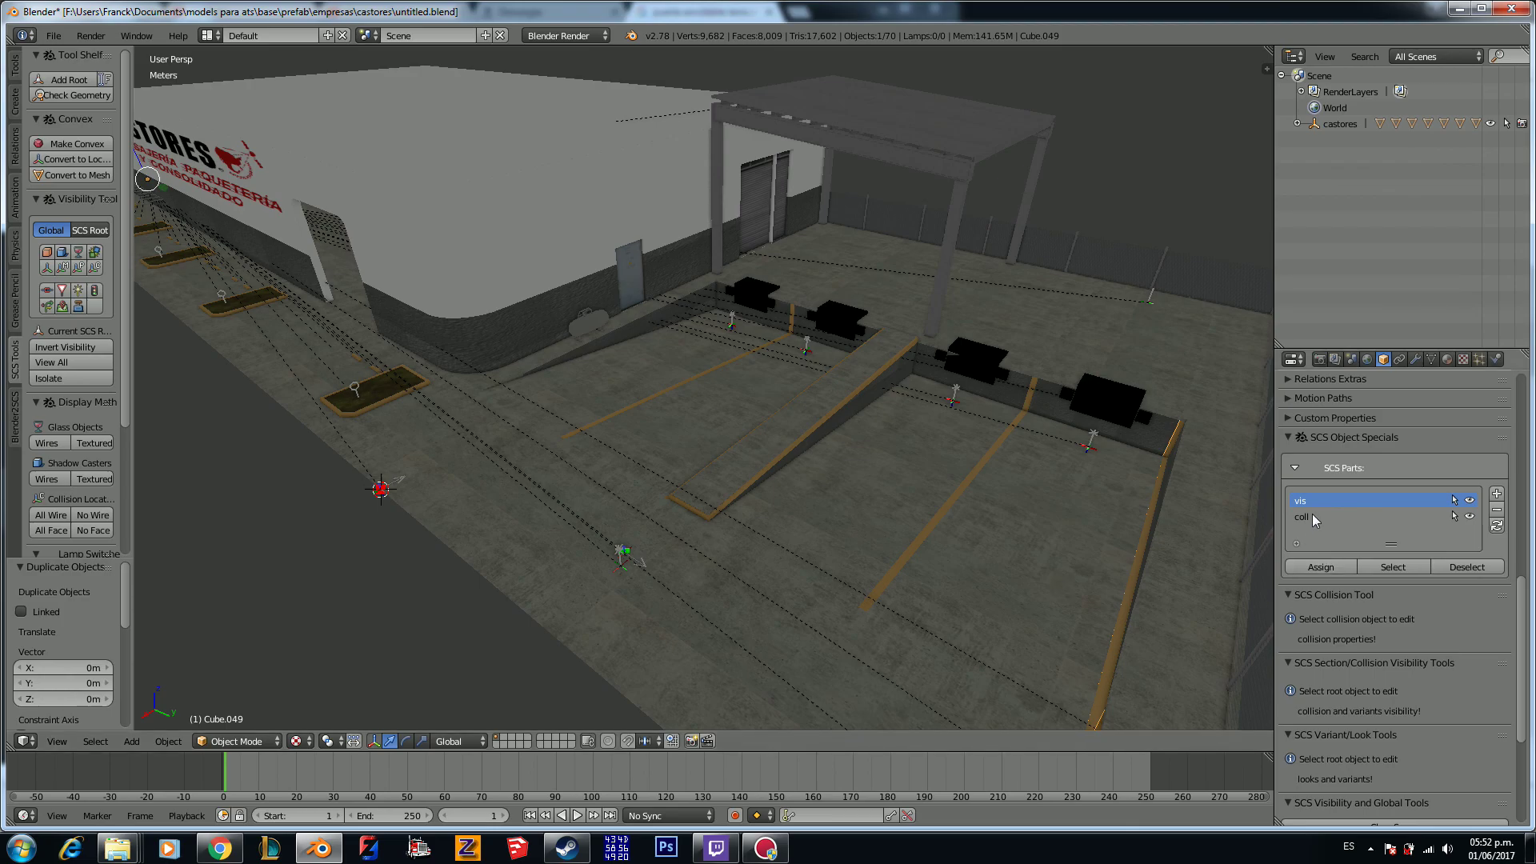
middle_click_drag(1096, 531, 1057, 483)
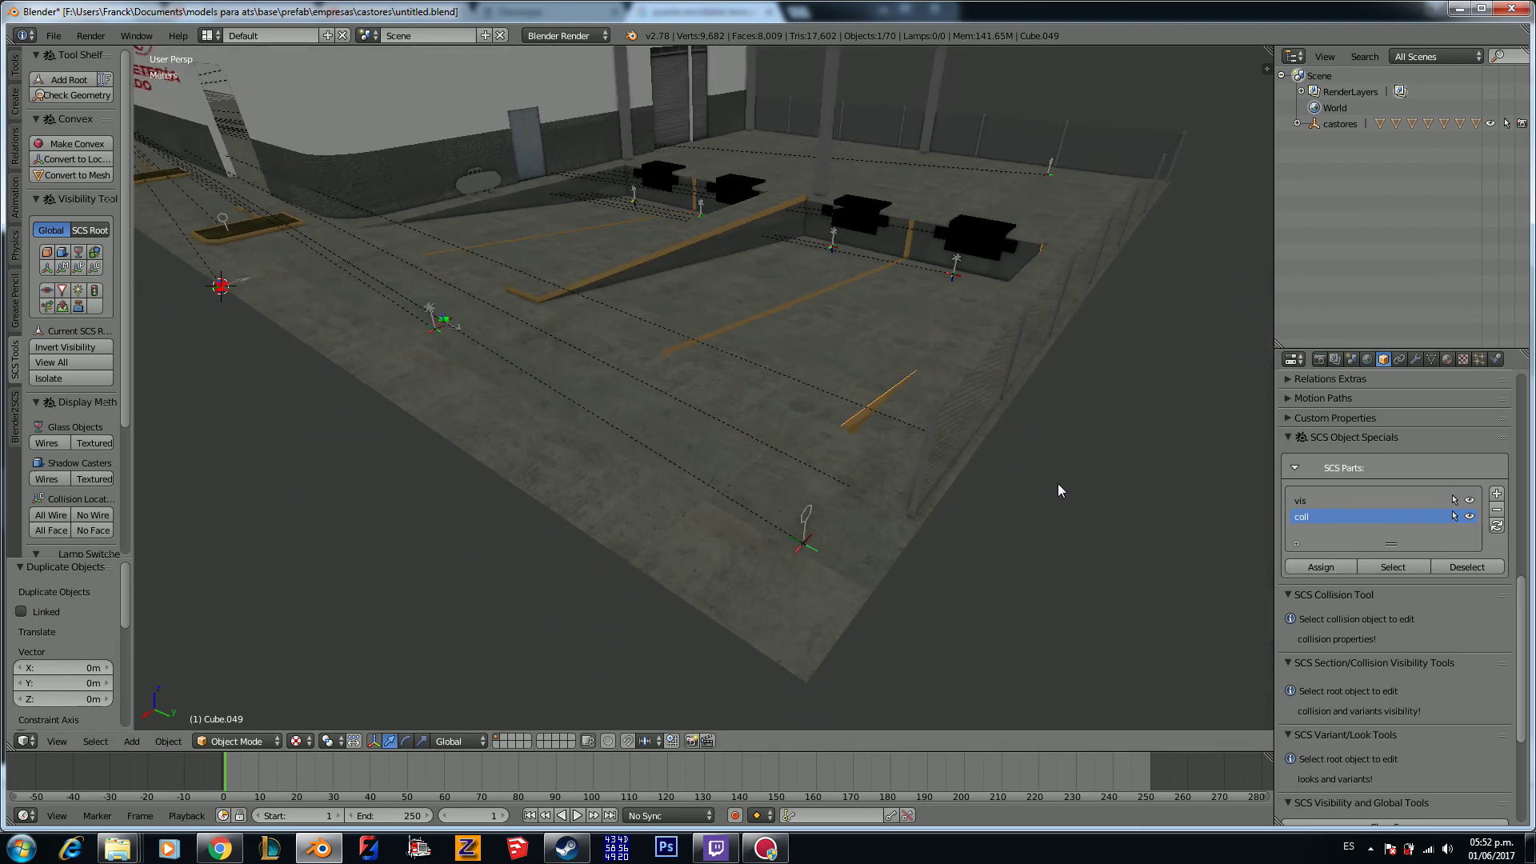
Step: Duplicate the perimeter fence posts and the fence mesh in place, assigning each copy to part coll
right_click(907, 490)
key("shift+d")
right_click(909, 490)
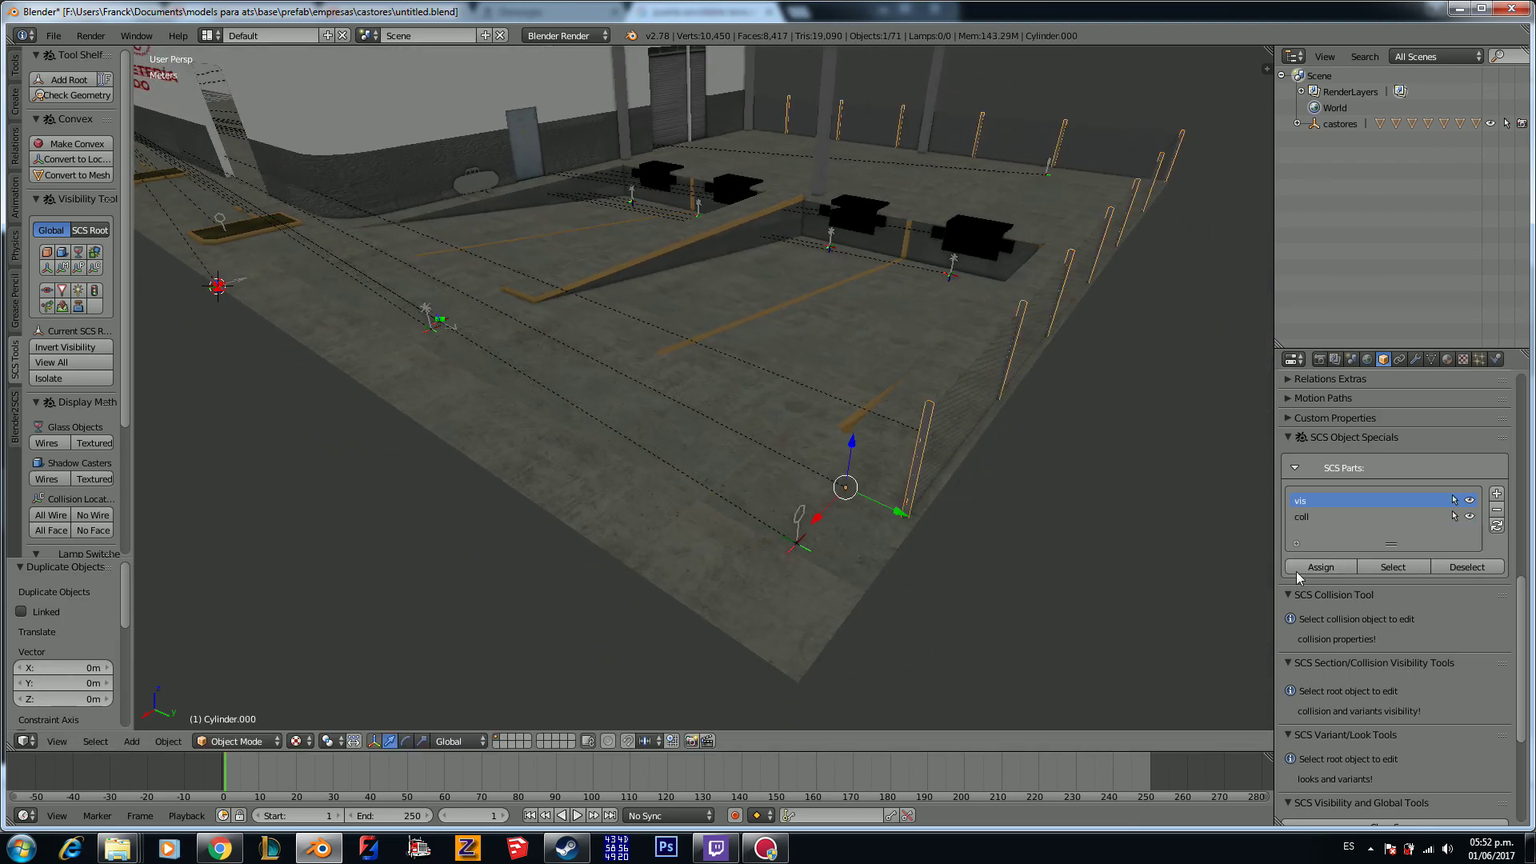
right_click(932, 464)
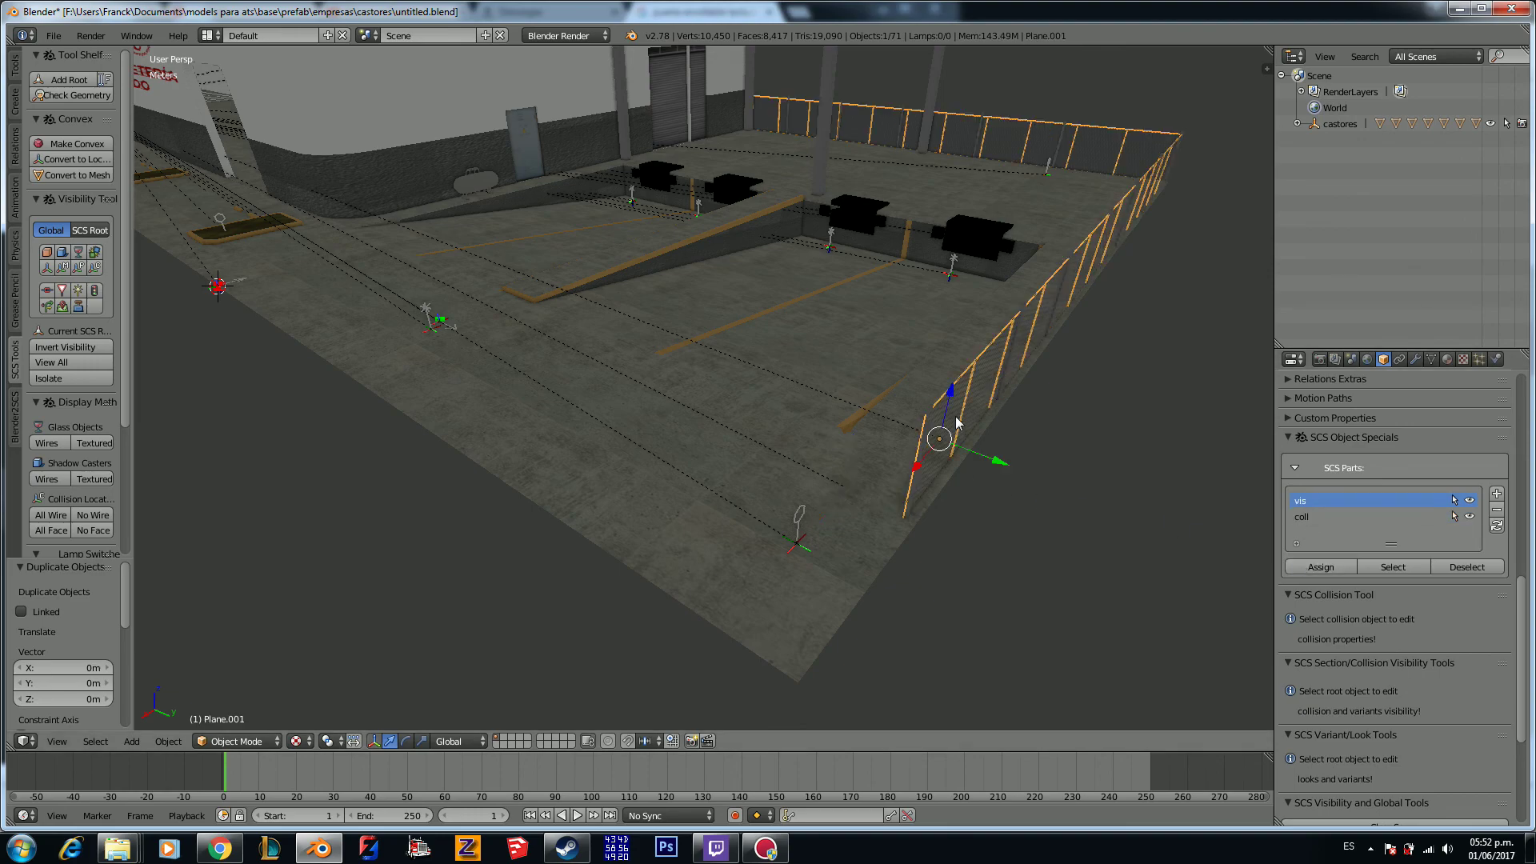
key("shift+d")
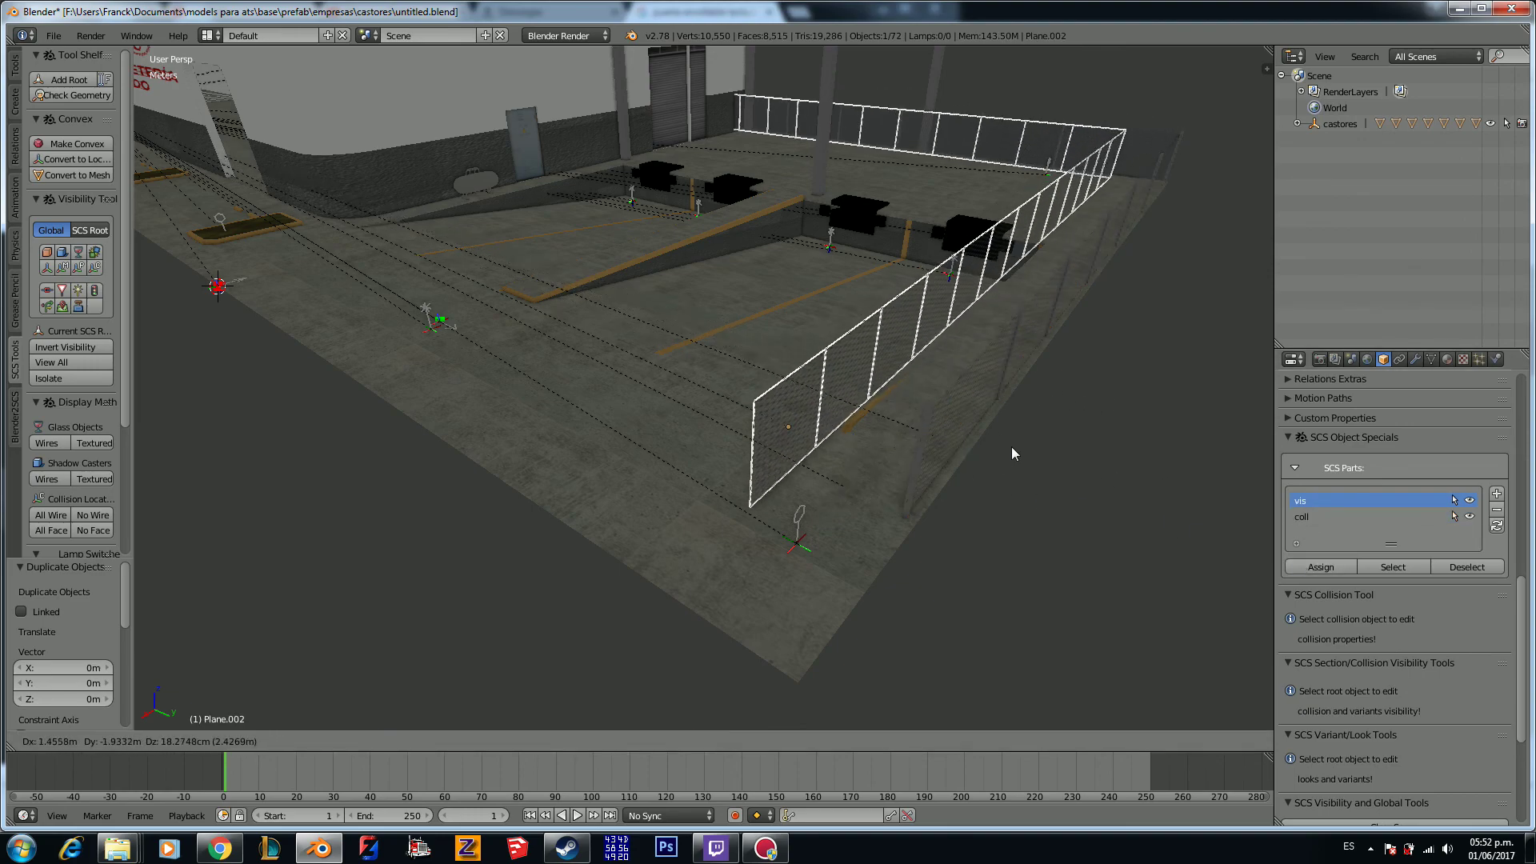
right_click(1011, 446)
left_click(1360, 515)
left_click(1320, 566)
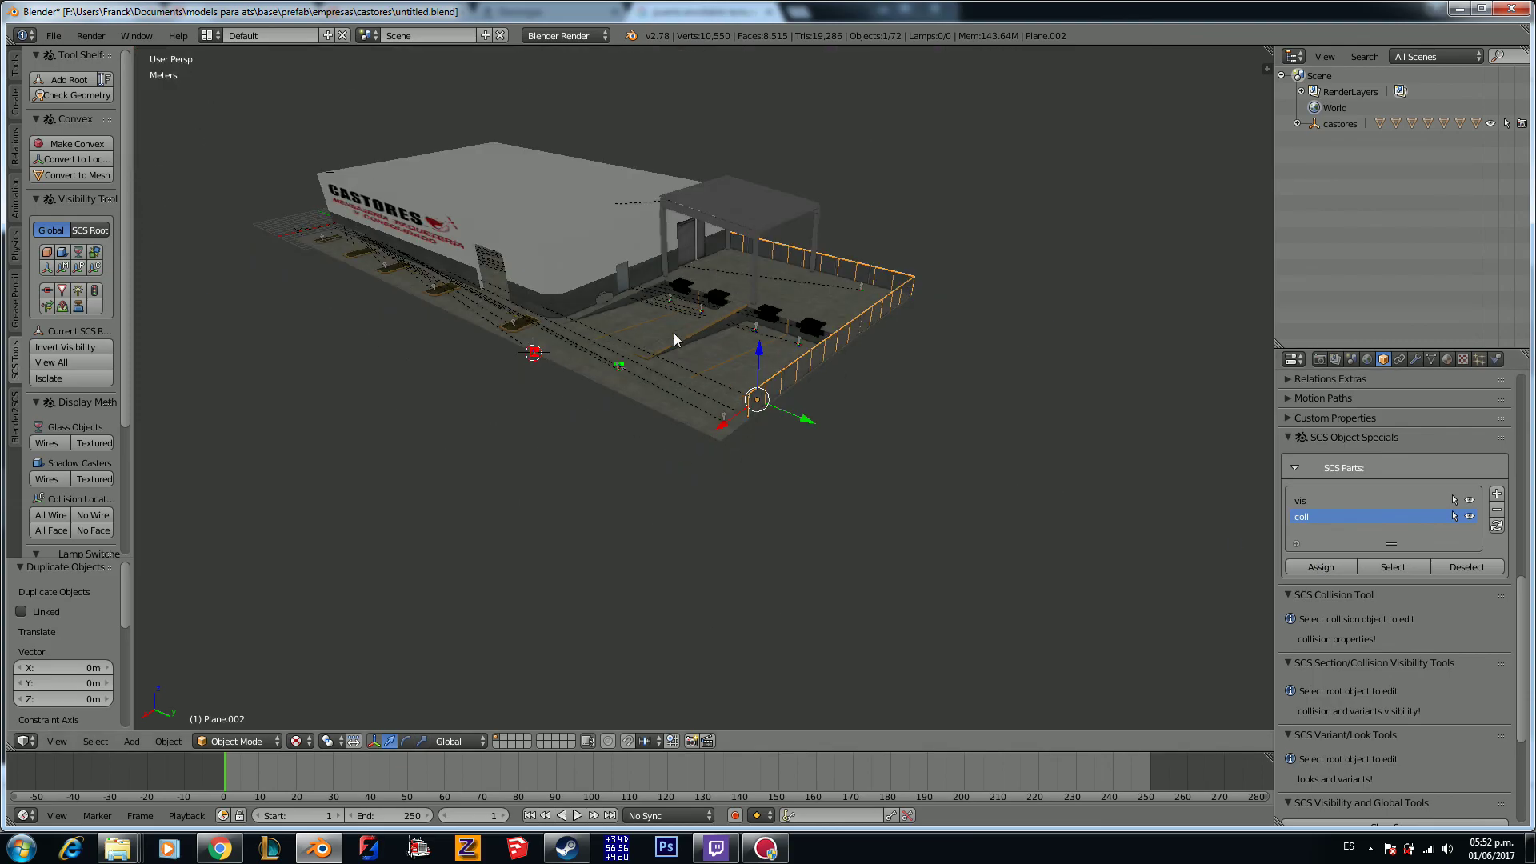
Step: Duplicate the cylindrical tank beside the blue door in place and assign the copy to part coll
mouse_move(638, 321)
middle_mouse_down()
mouse_move(677, 327)
mouse_move(642, 322)
middle_mouse_up()
right_click(674, 235)
right_click(557, 224)
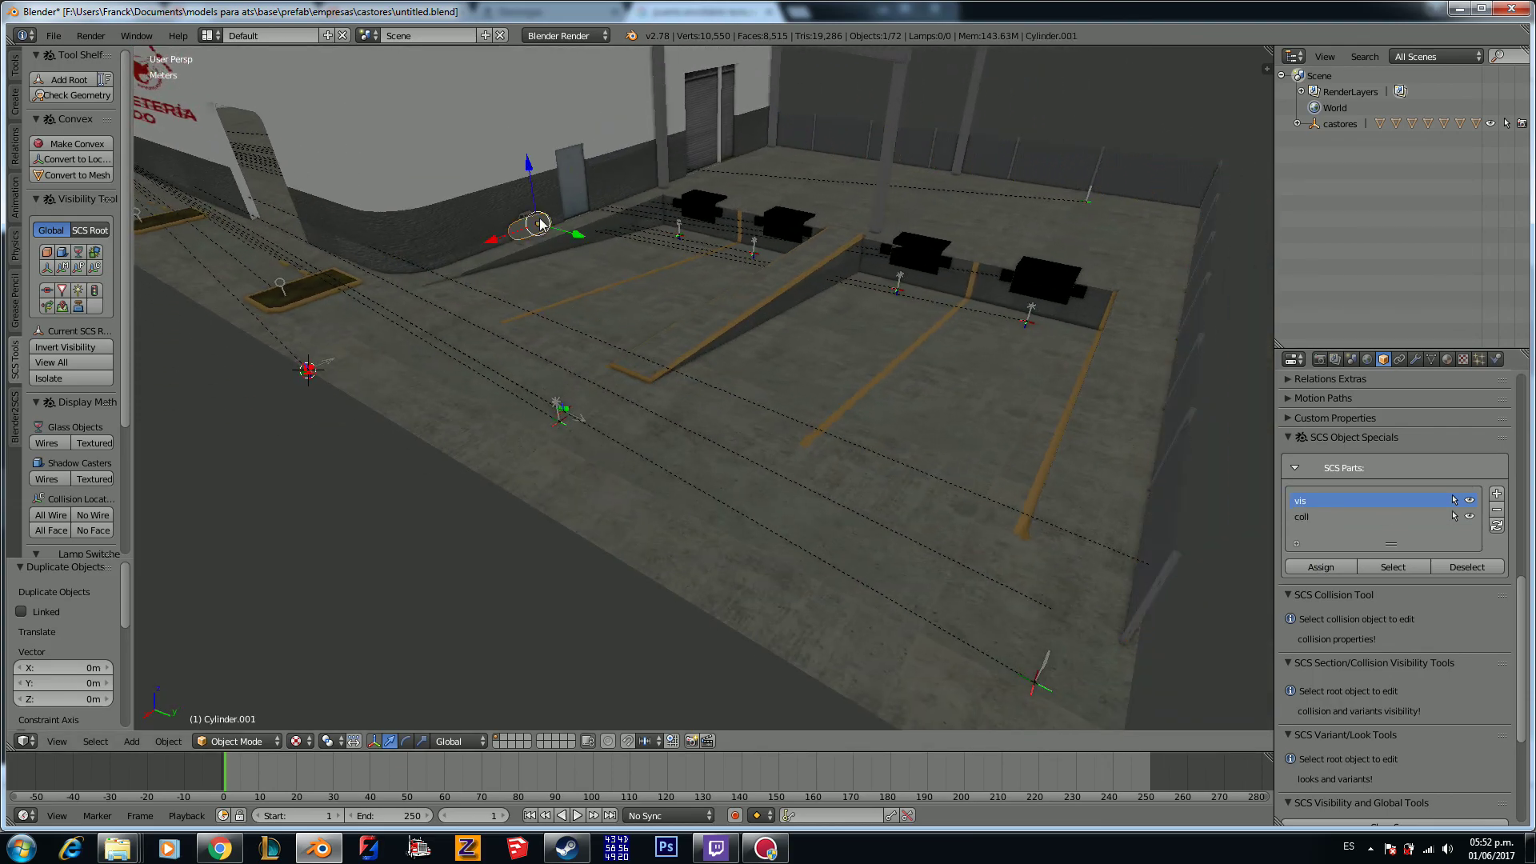
key("shift+d")
right_click(707, 348)
left_click(1310, 517)
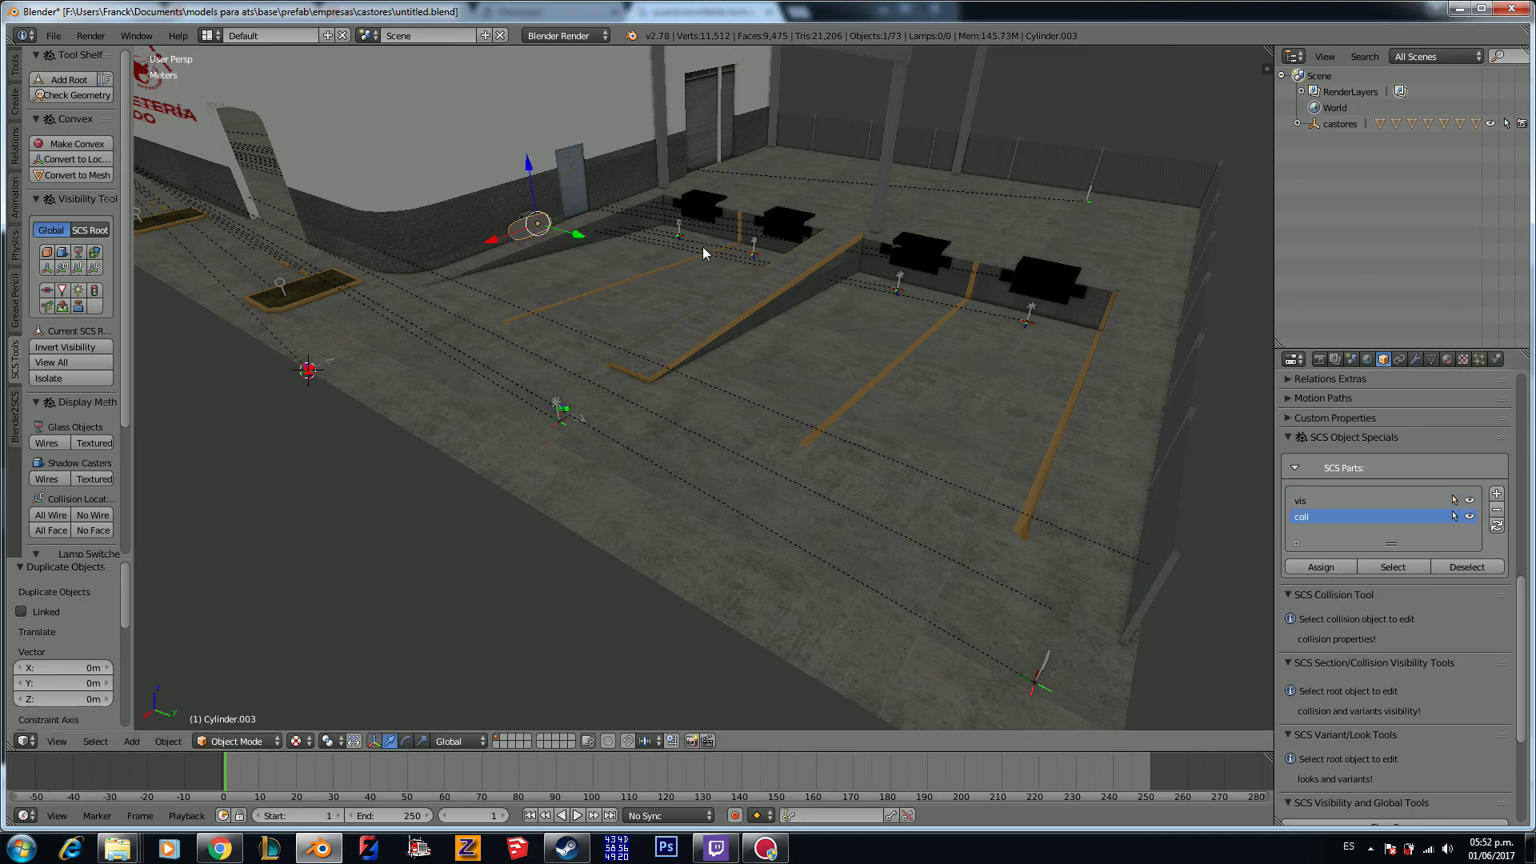
Step: Duplicate the remaining small dock-side object and the roller shutter door in place, assigning each copy to part coll
right_click(724, 263)
key("shift+d")
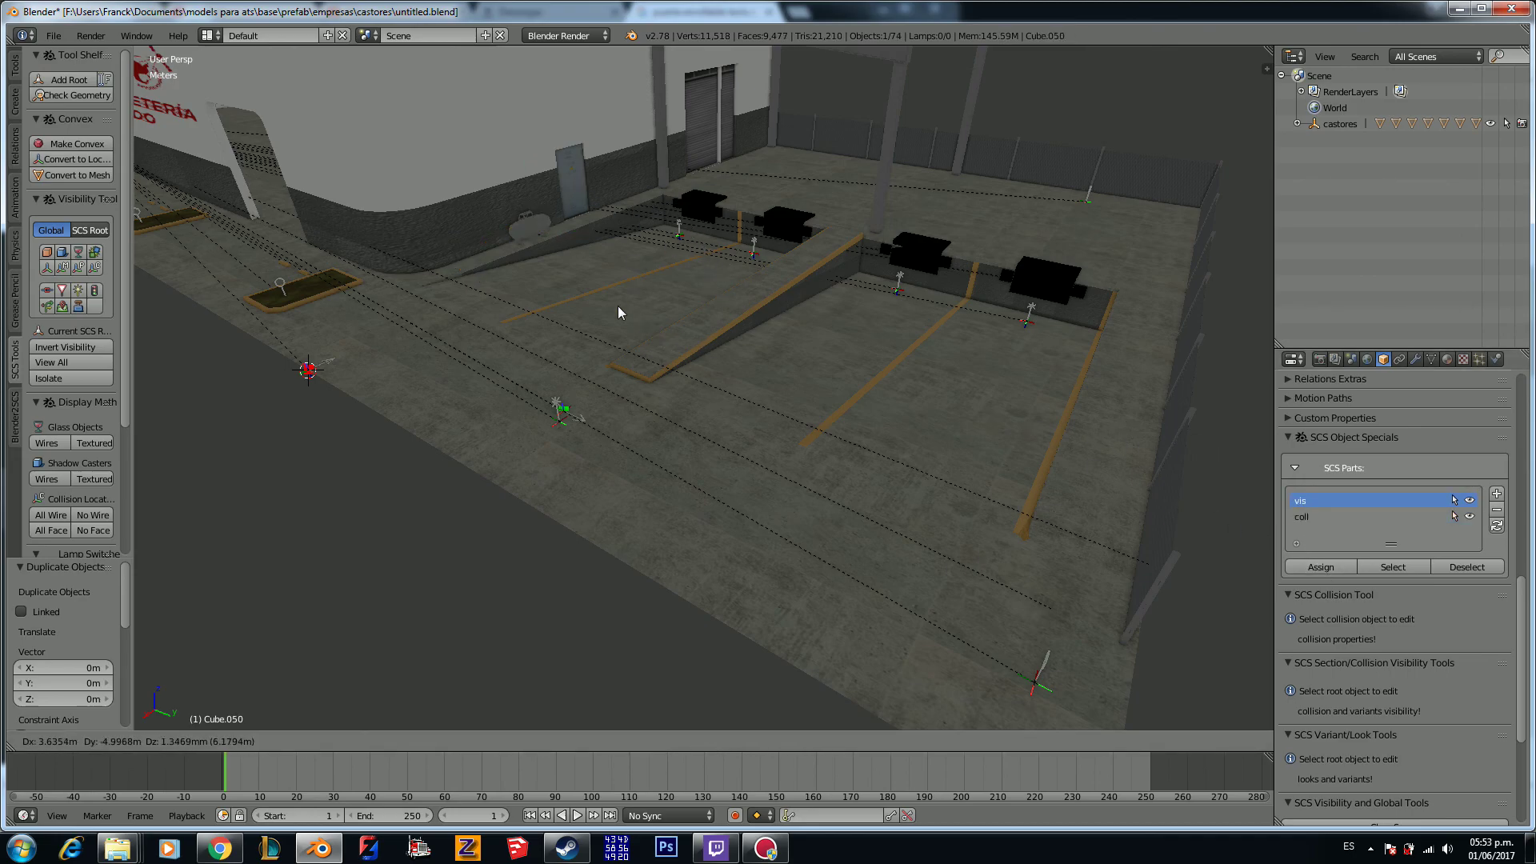
right_click(746, 386)
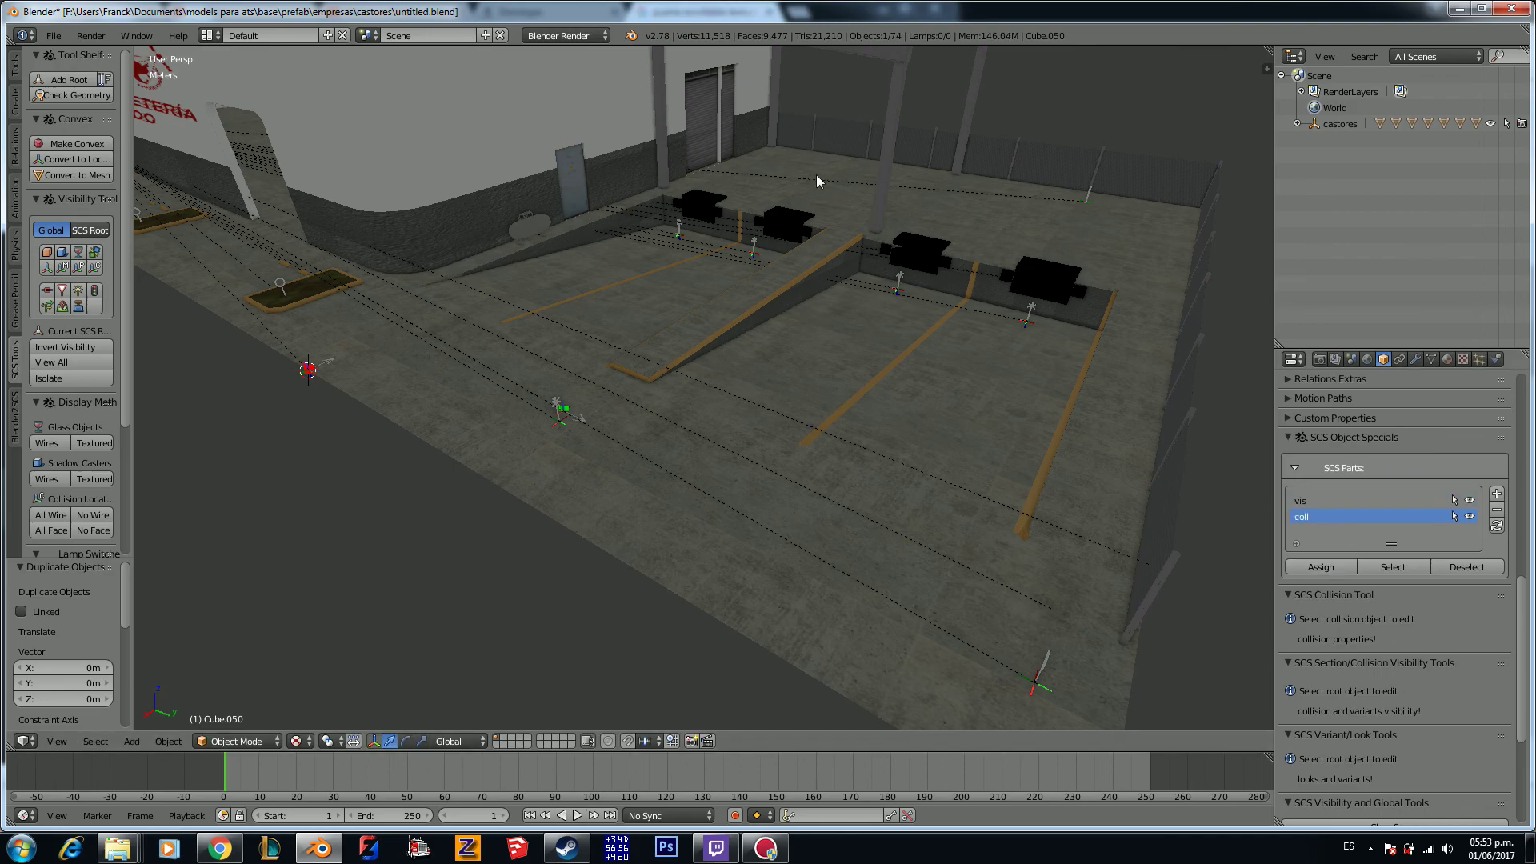
left_click(684, 121)
right_click(707, 121)
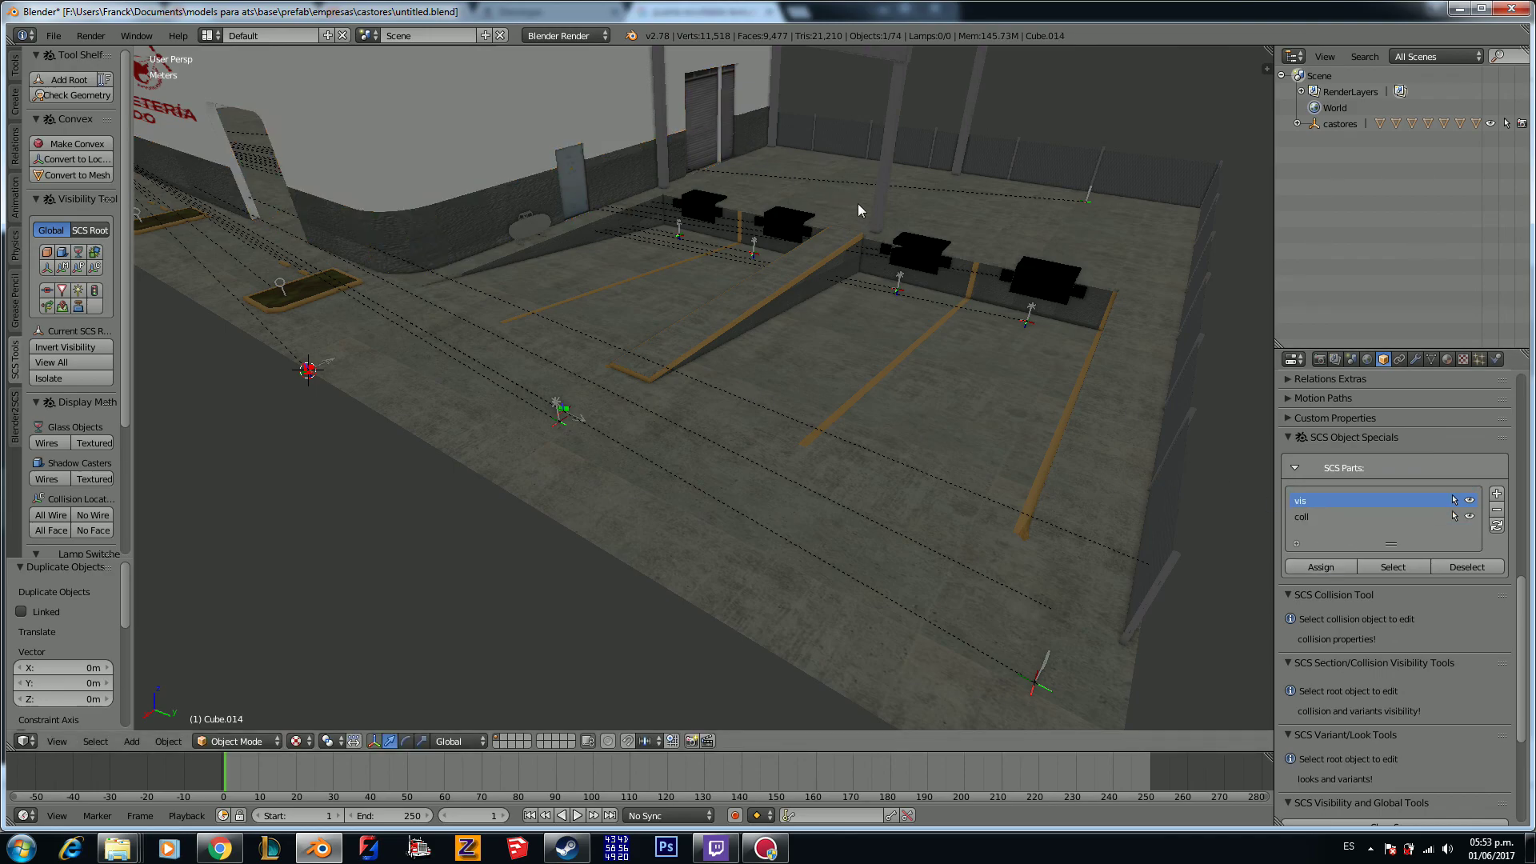
key("shift+d")
right_click(531, 534)
left_click(1344, 517)
scroll(753, 357, "down", 4)
scroll(754, 356, "down", 2)
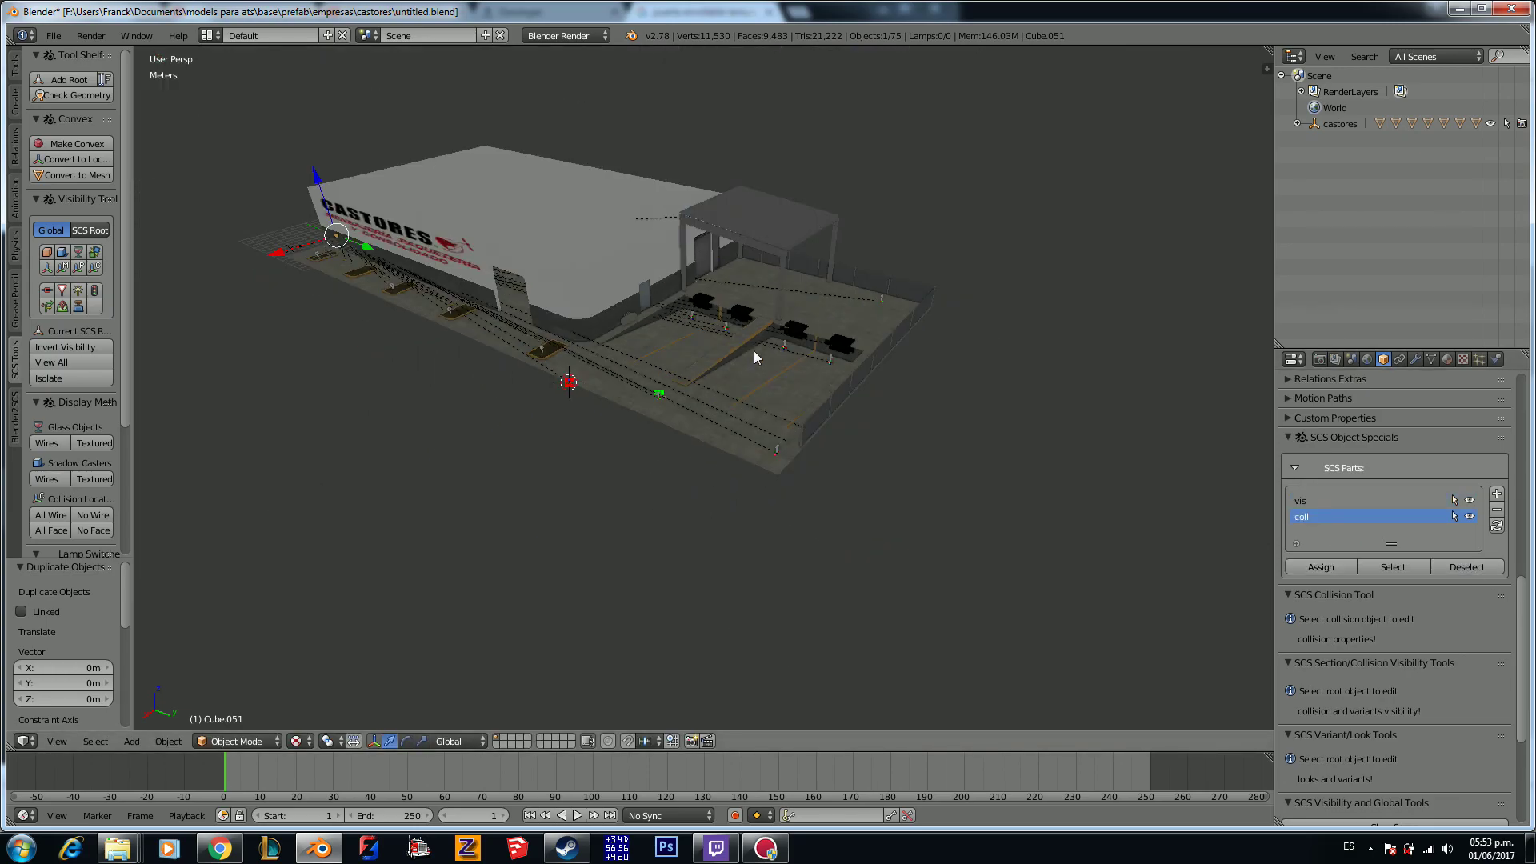
Step: Select the castores root object and save the Blender file
left_click(1340, 124)
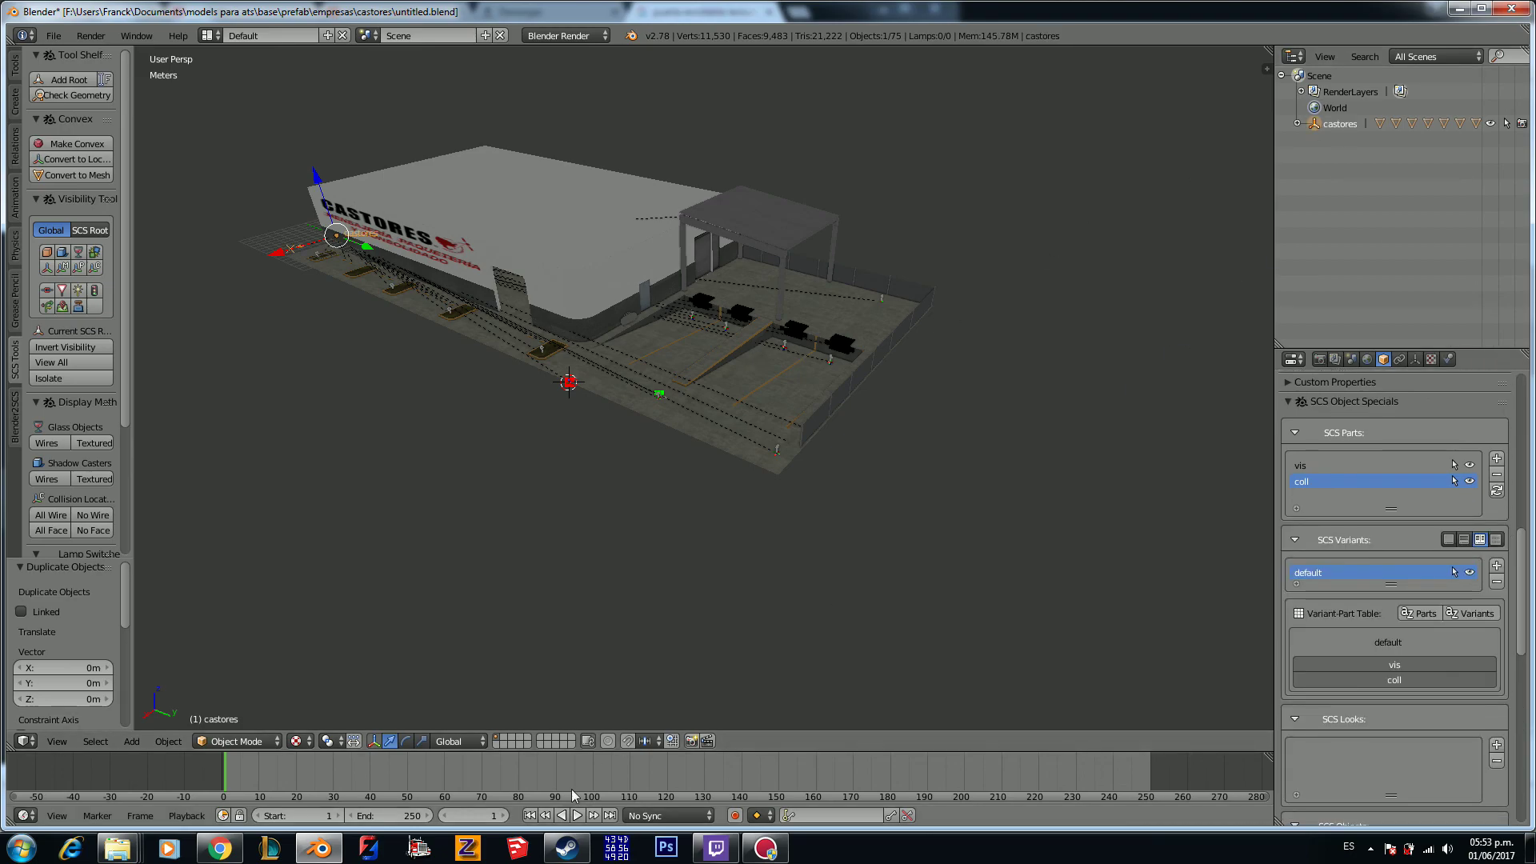
left_click(53, 36)
left_click(97, 158)
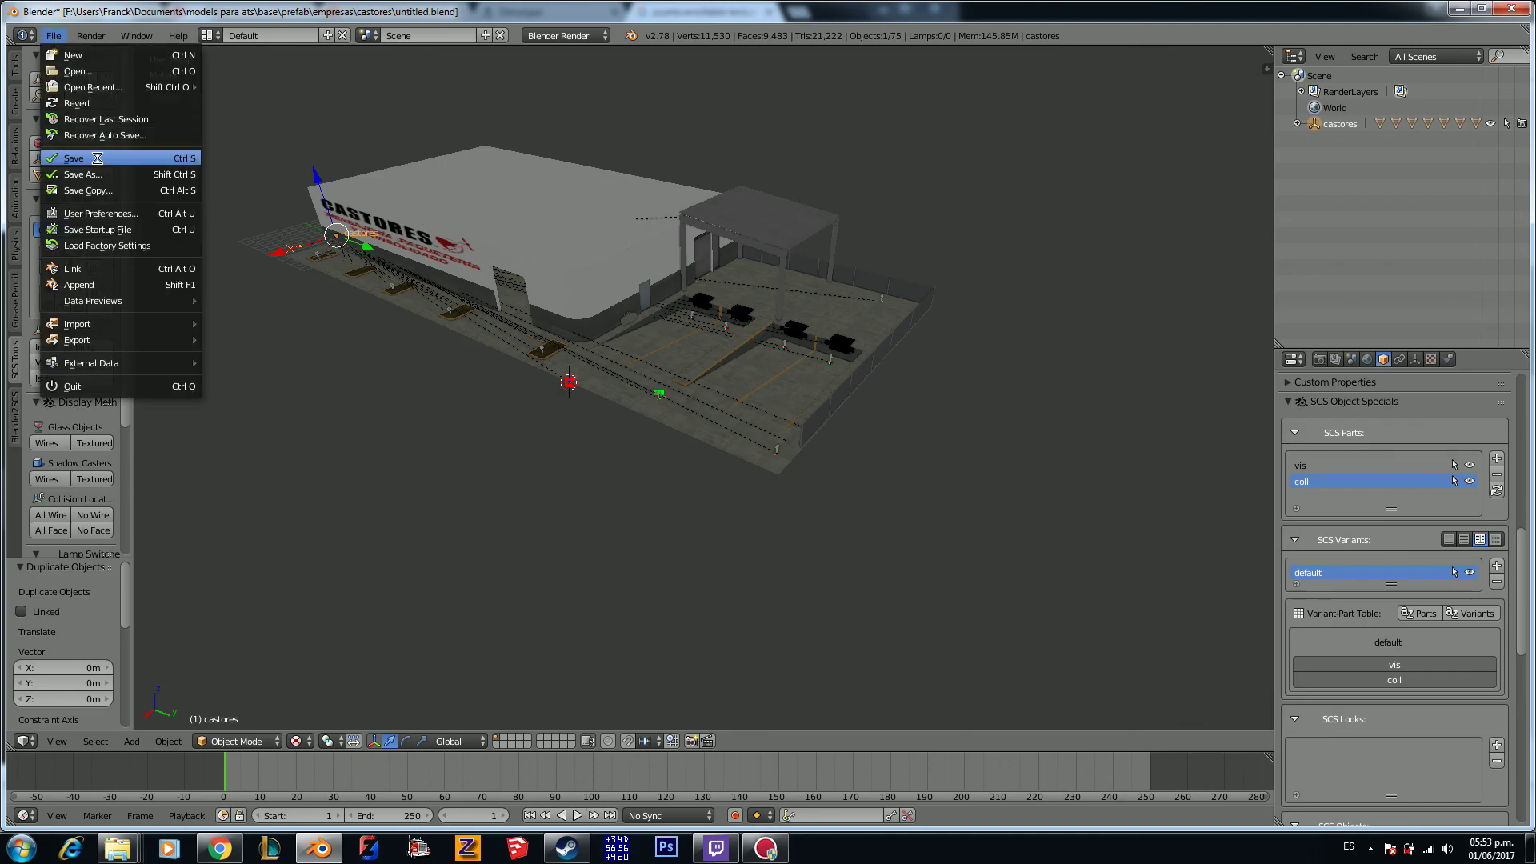
Step: Set the default export path to the prefab/empresas/castores folder and export the active scene
scroll(621, 411, "up", 10)
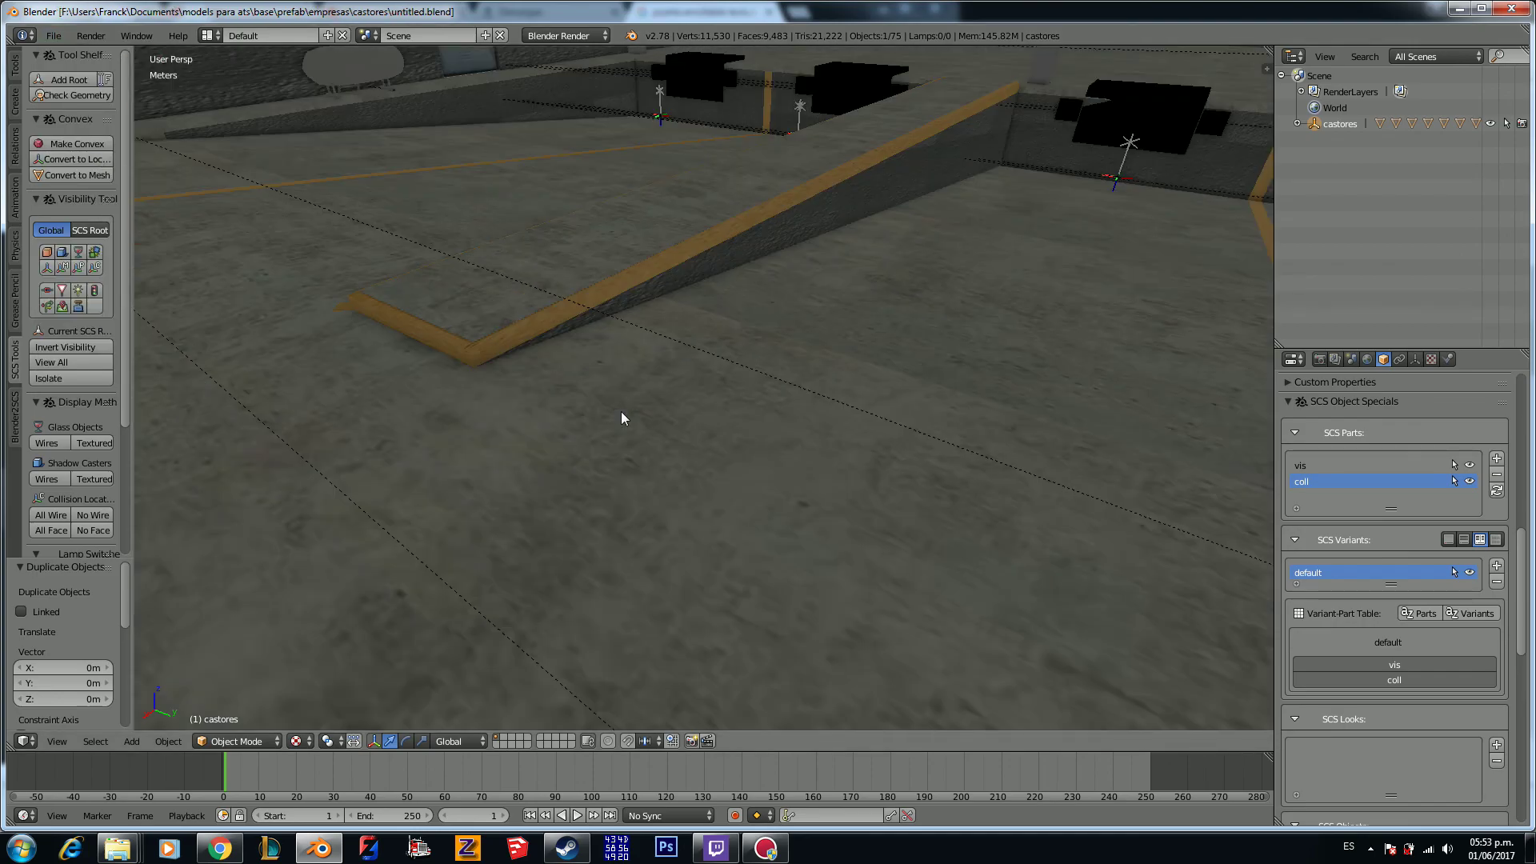
scroll(621, 411, "down", 6)
middle_click_drag(639, 416, 656, 425)
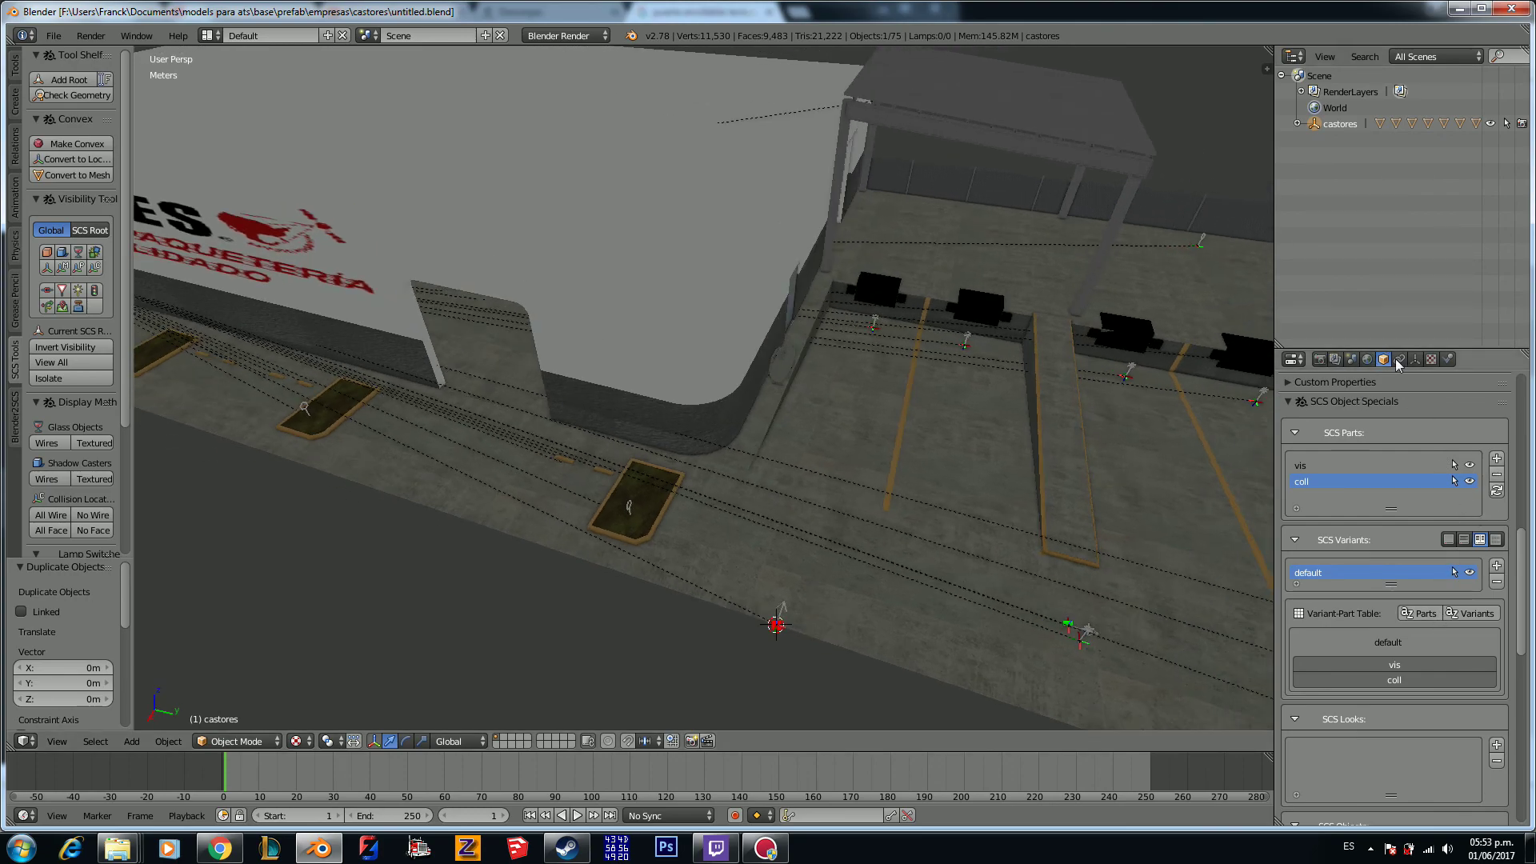
left_click(1350, 359)
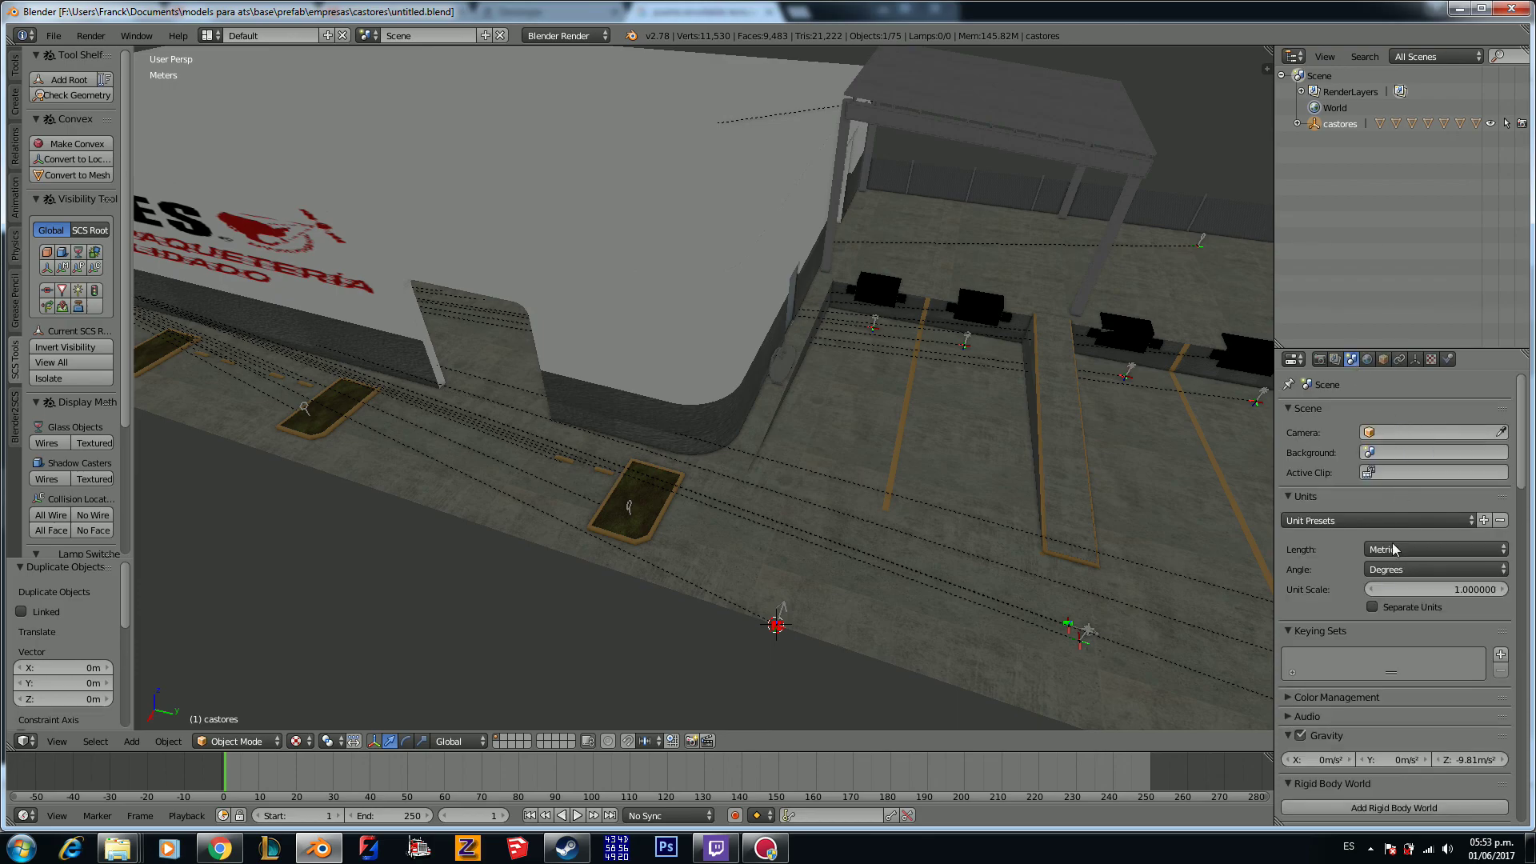
scroll(1395, 552, "down", 15)
scroll(1390, 576, "down", 10)
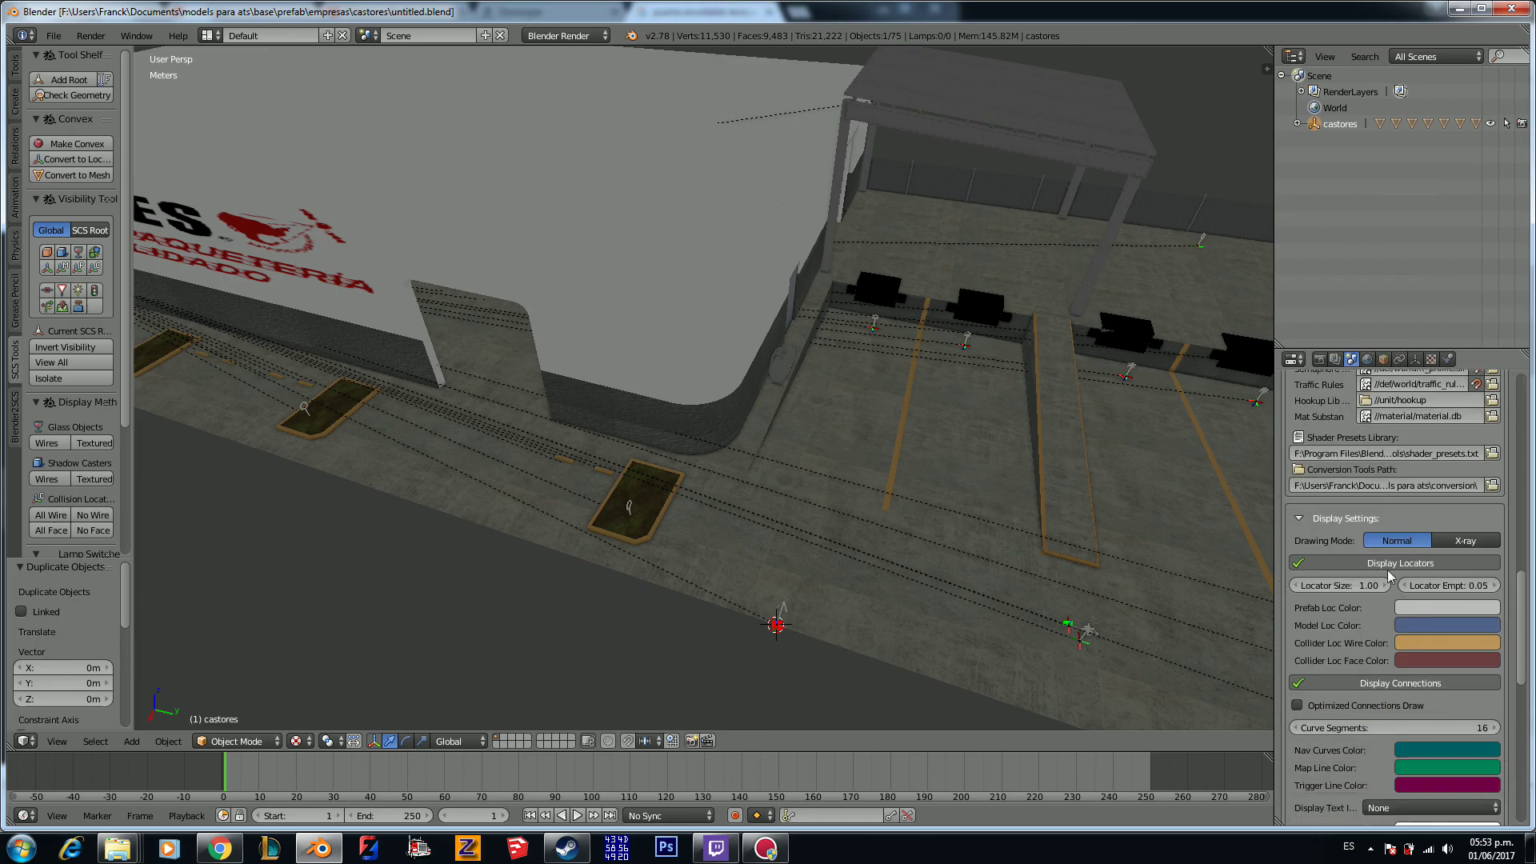
scroll(1396, 560, "down", 5)
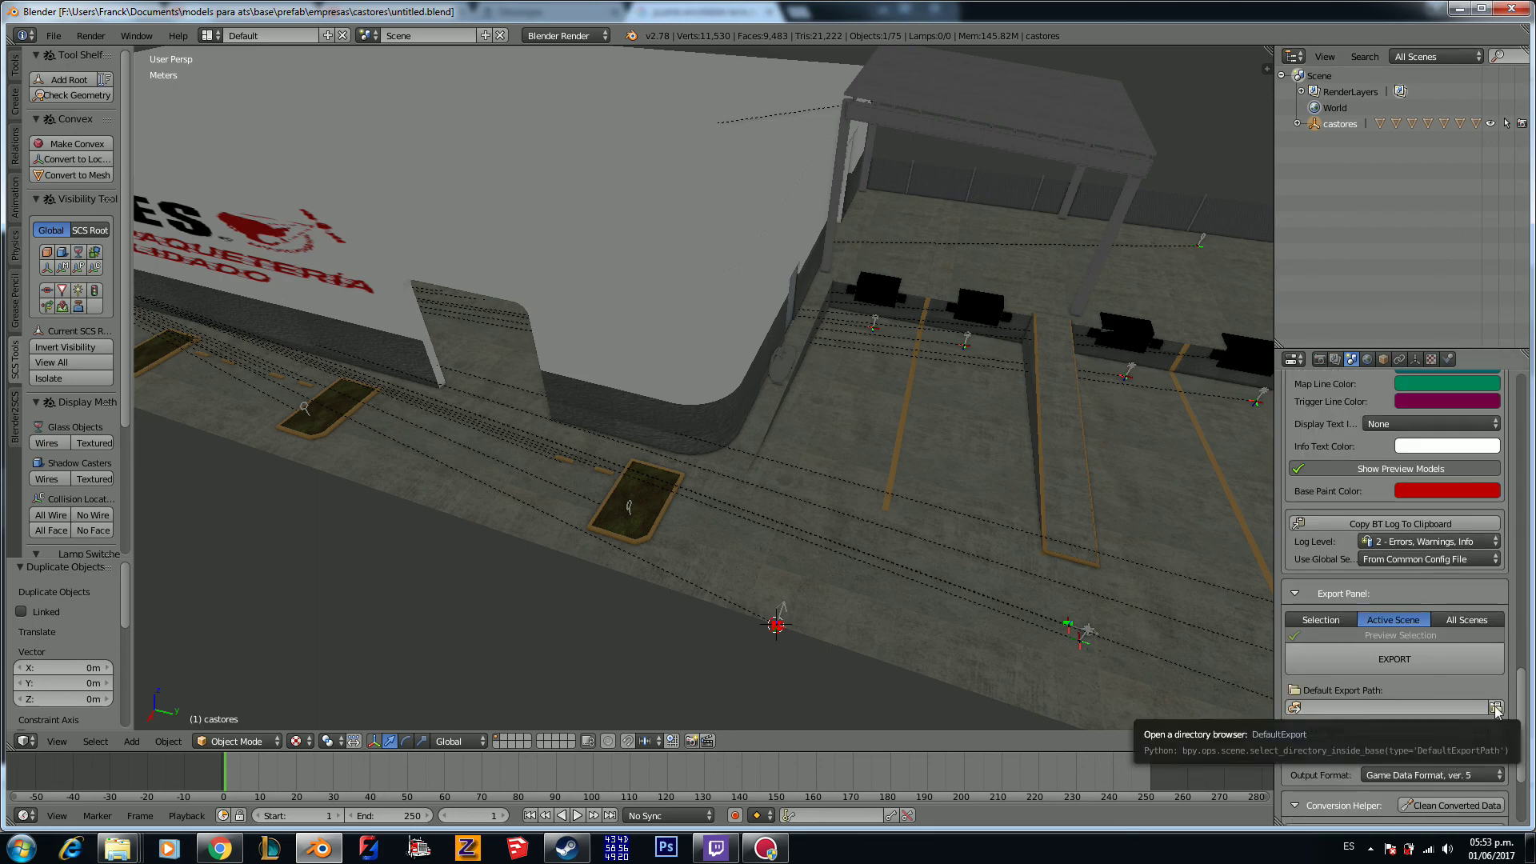
left_click(1495, 709)
left_click(51, 400)
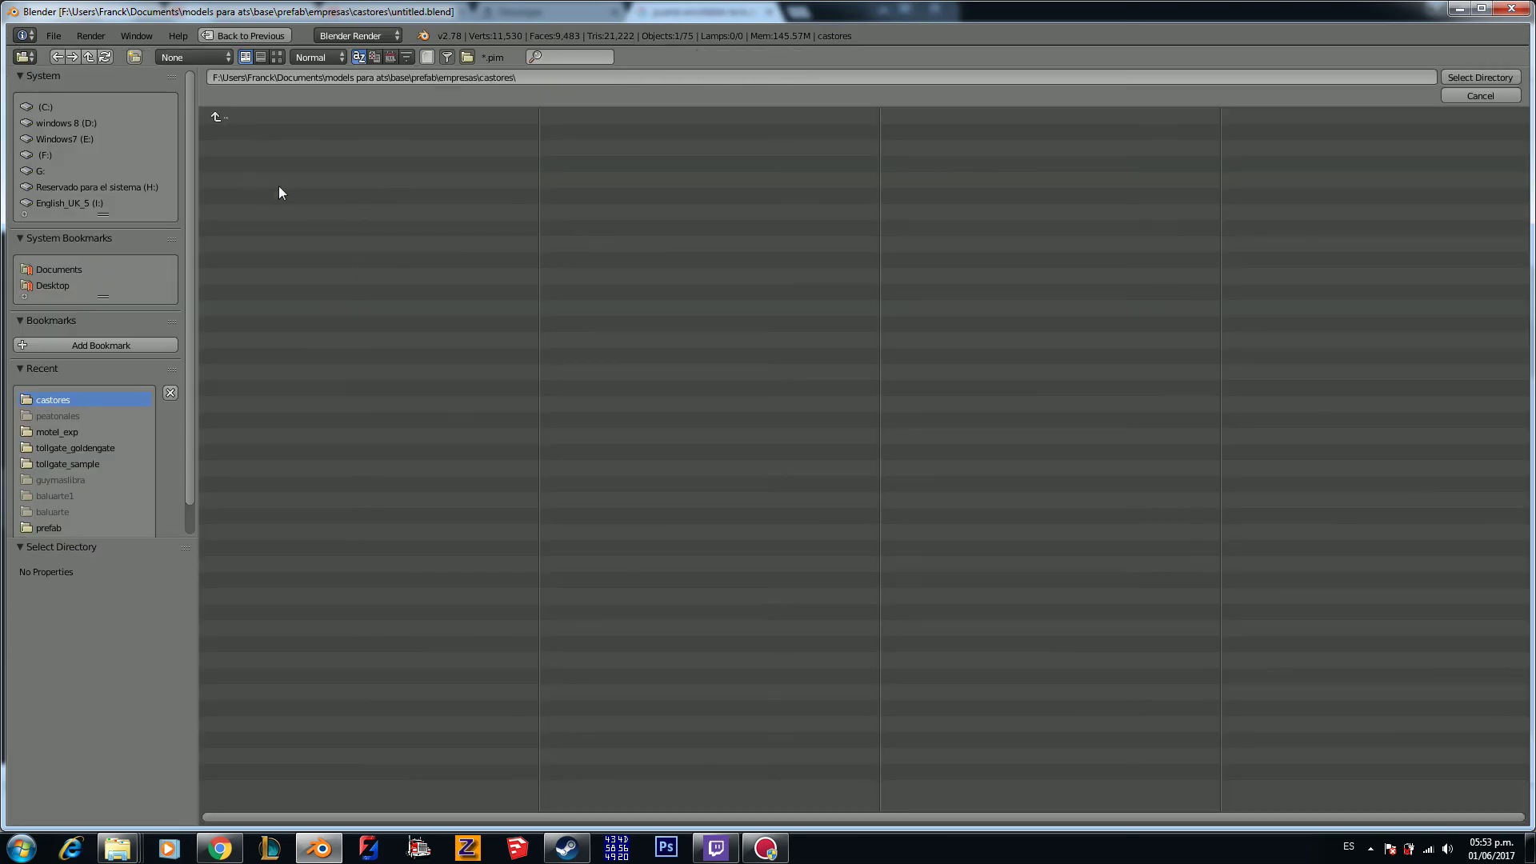
left_click(1454, 80)
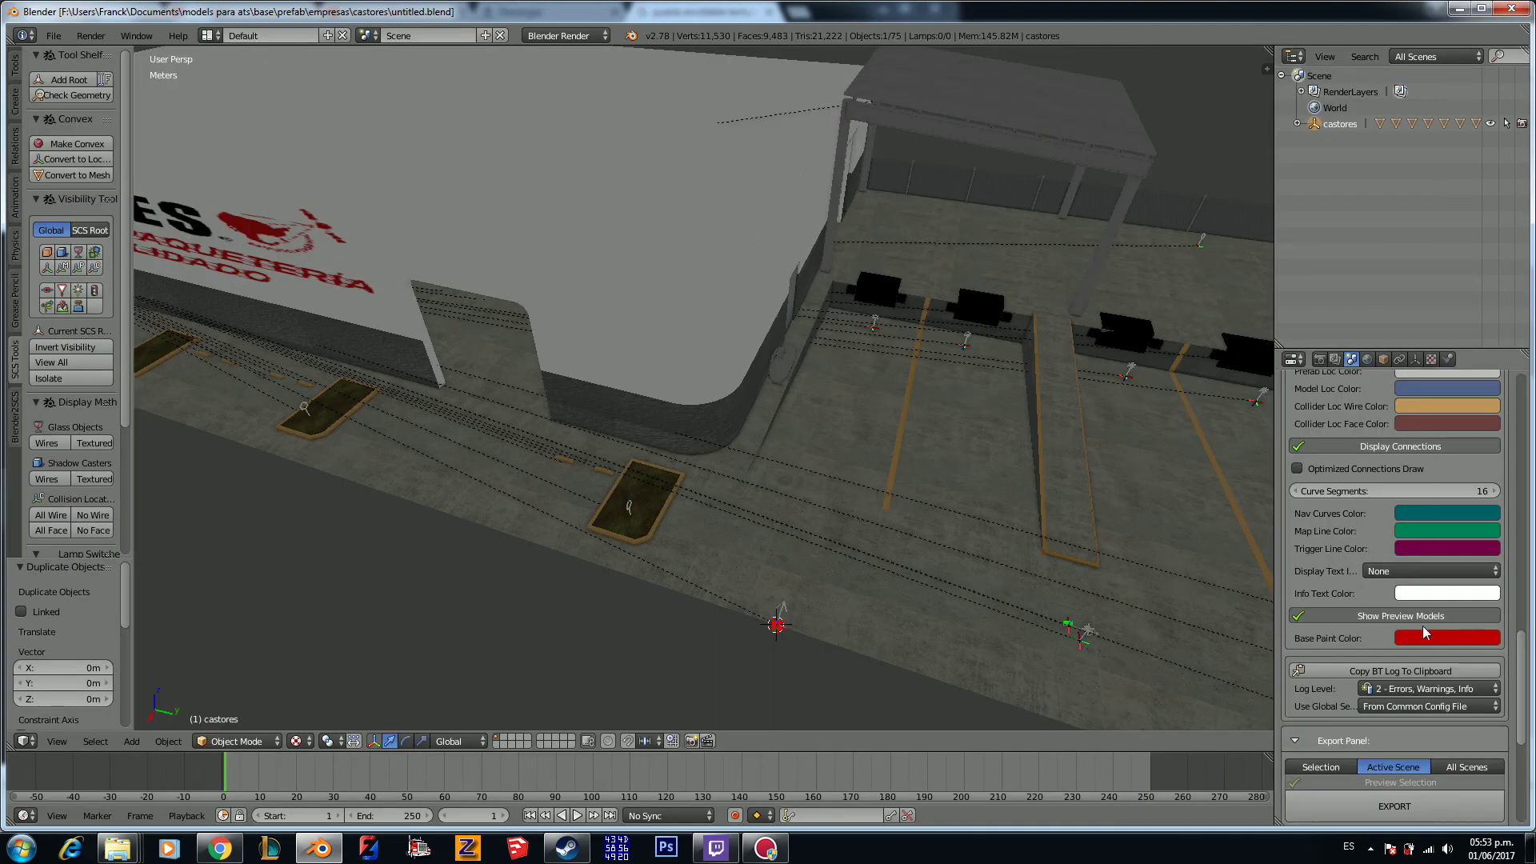
scroll(1424, 632, "down", 2)
left_click(1408, 742)
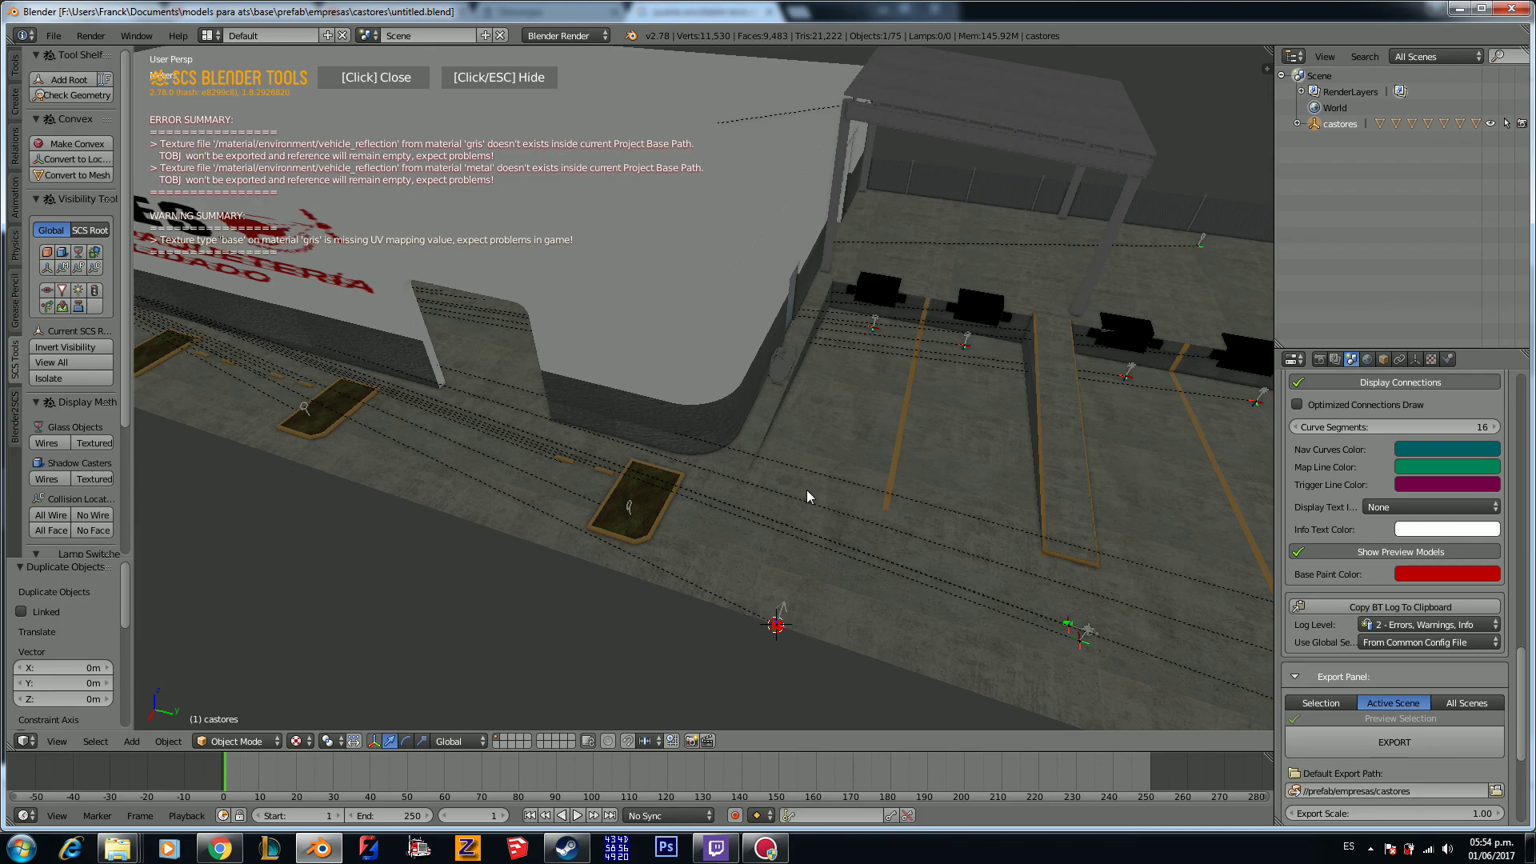
Step: Select the cylindrical tank beside the blue door and map the base texture of its gris material to UVMap
middle_click_drag(794, 489, 606, 323)
right_click(614, 318)
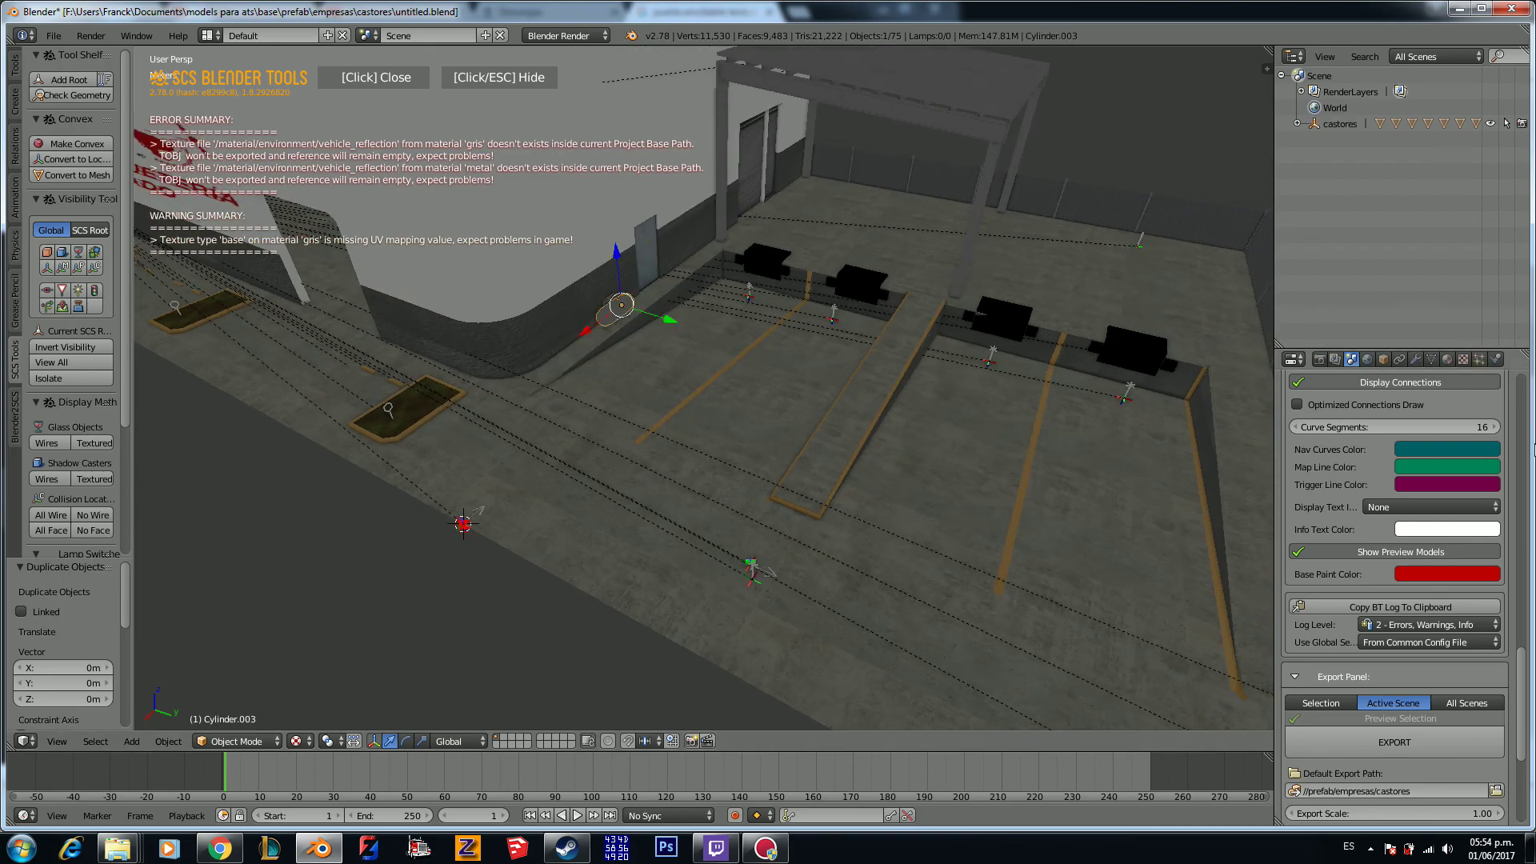
left_click(1447, 359)
scroll(1370, 629, "down", 3)
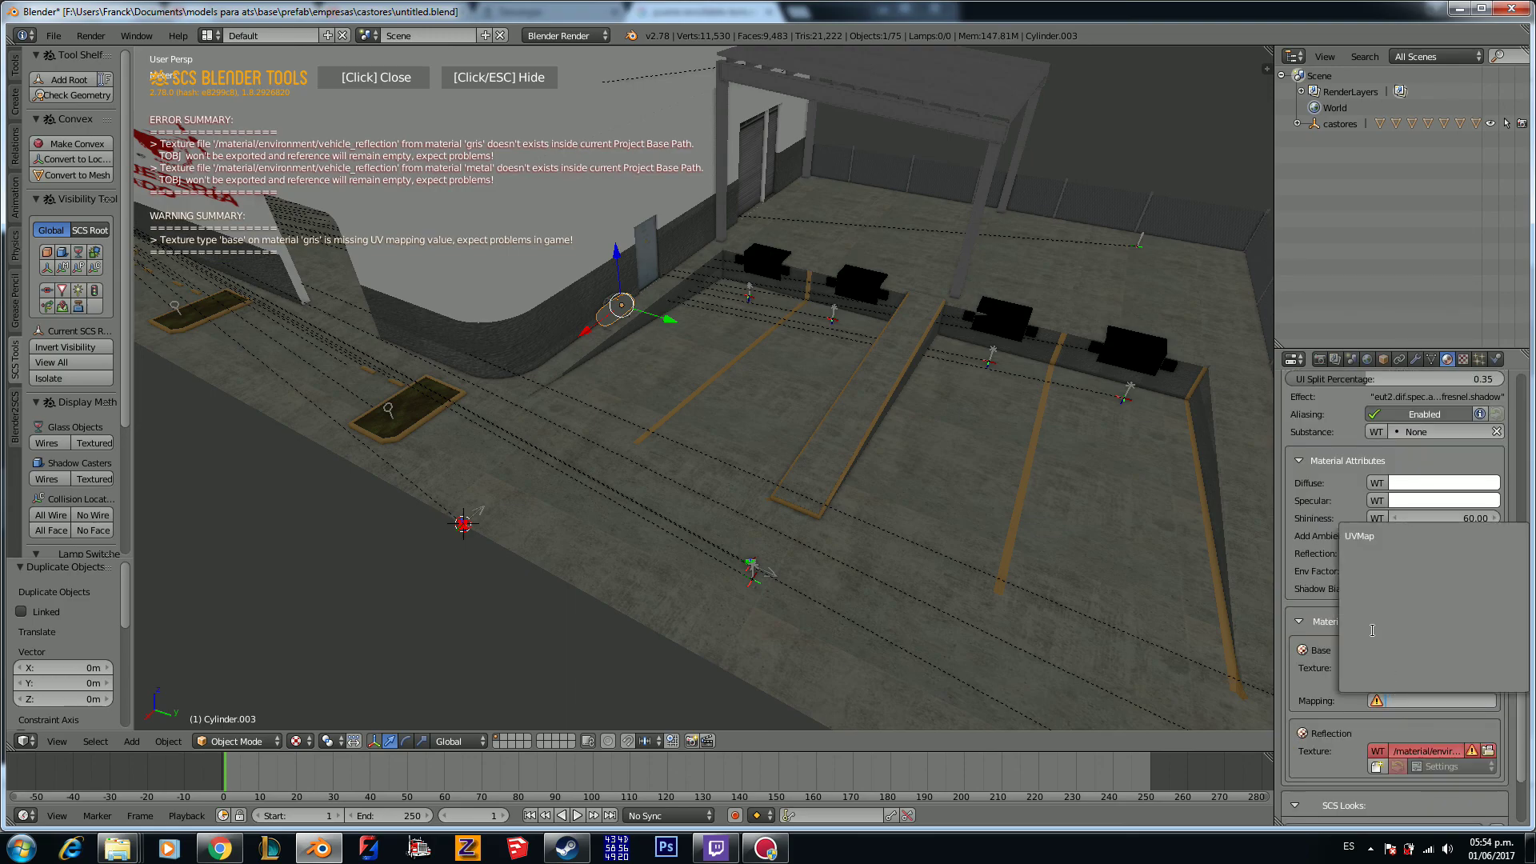
Step: Reselect the castores root, dismiss the export report and export the active scene again
left_click(1351, 359)
left_click(1340, 124)
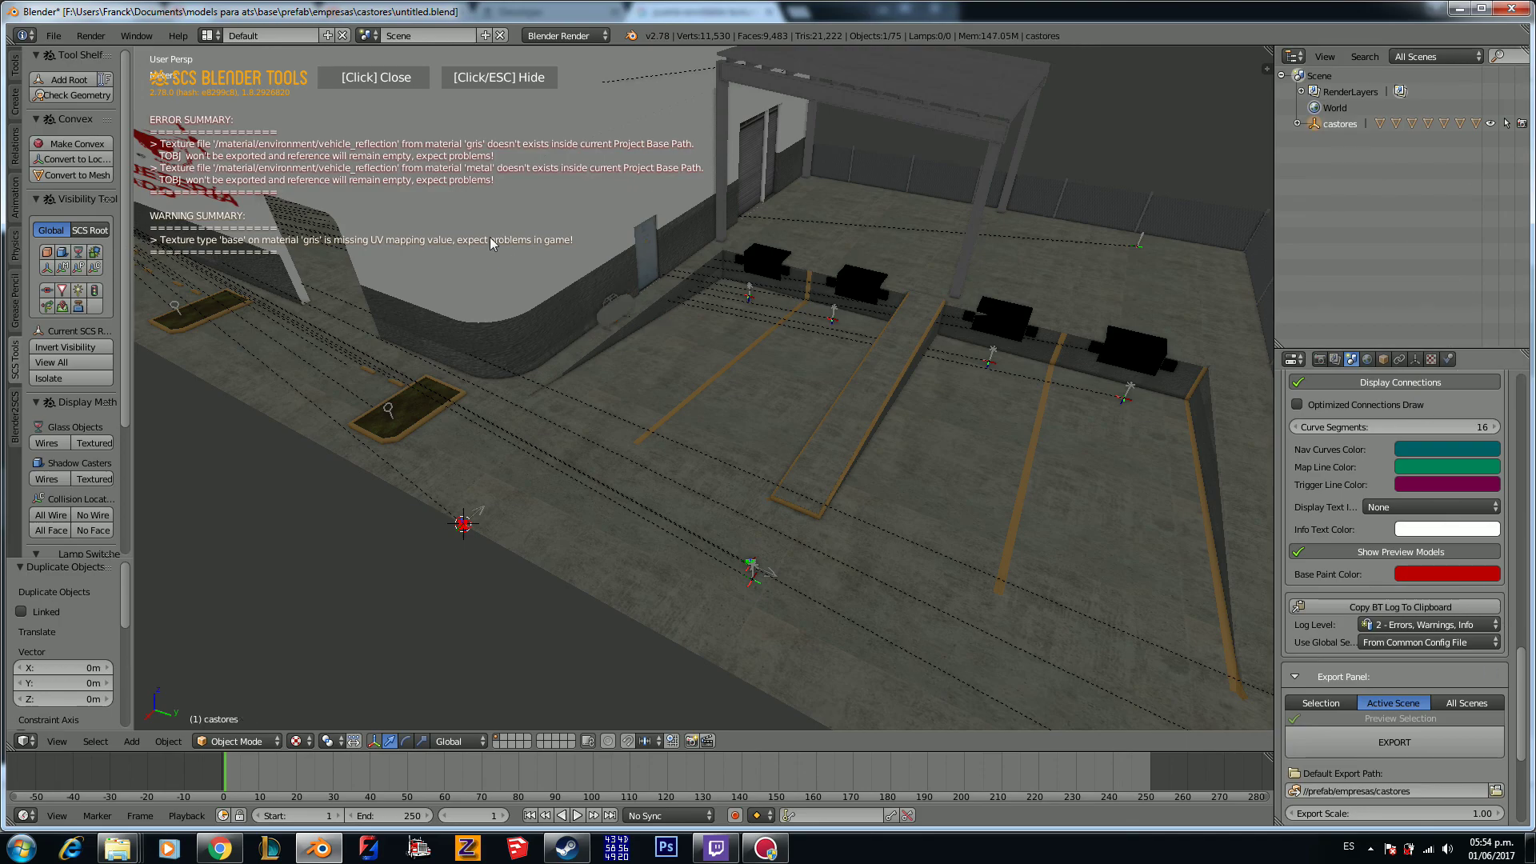
left_click(374, 78)
scroll(1487, 663, "down", 5)
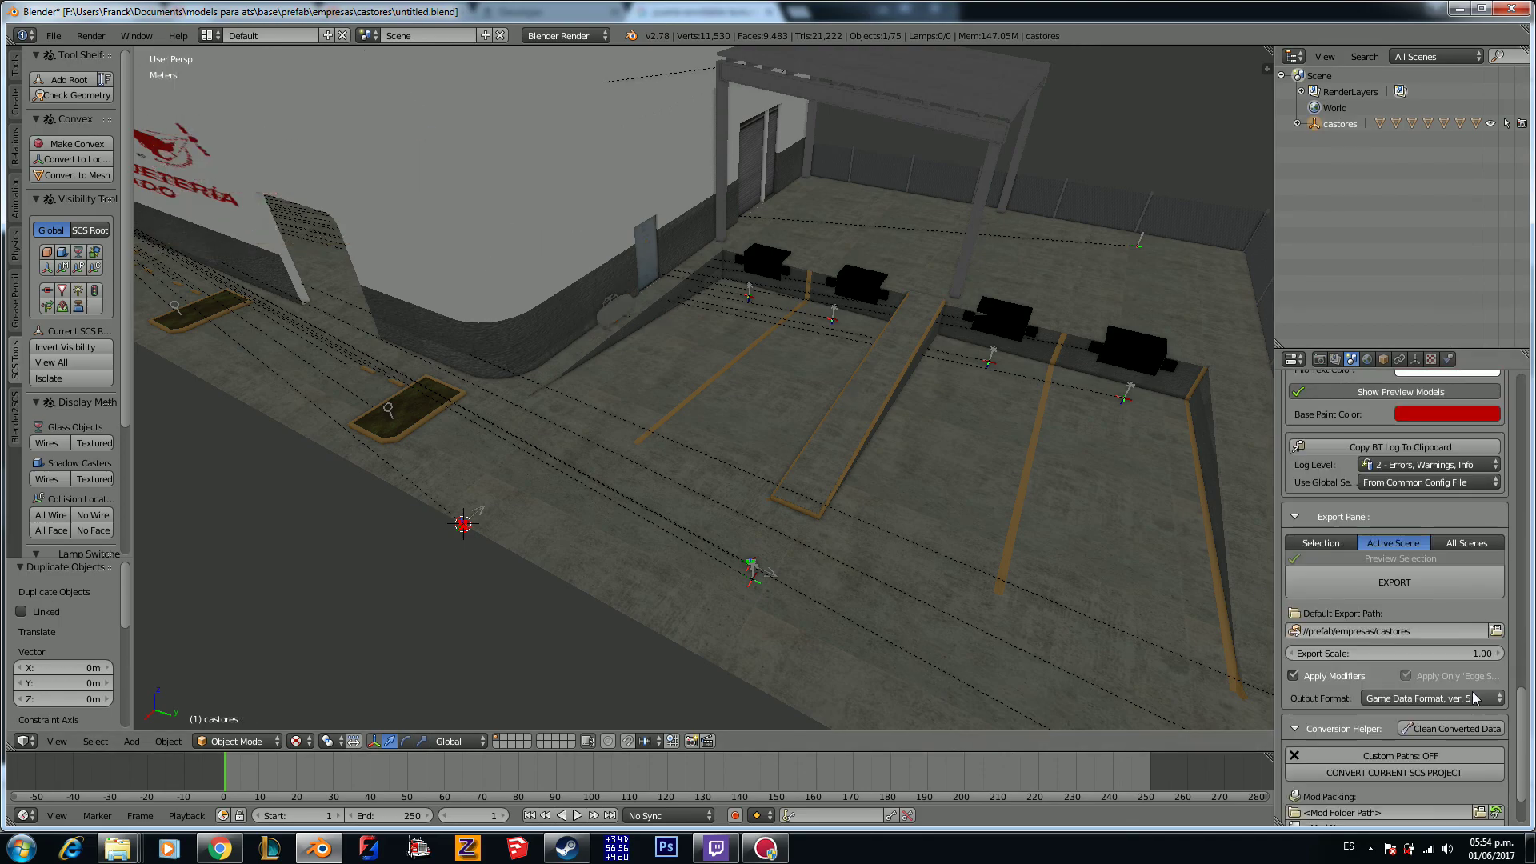
left_click(1394, 583)
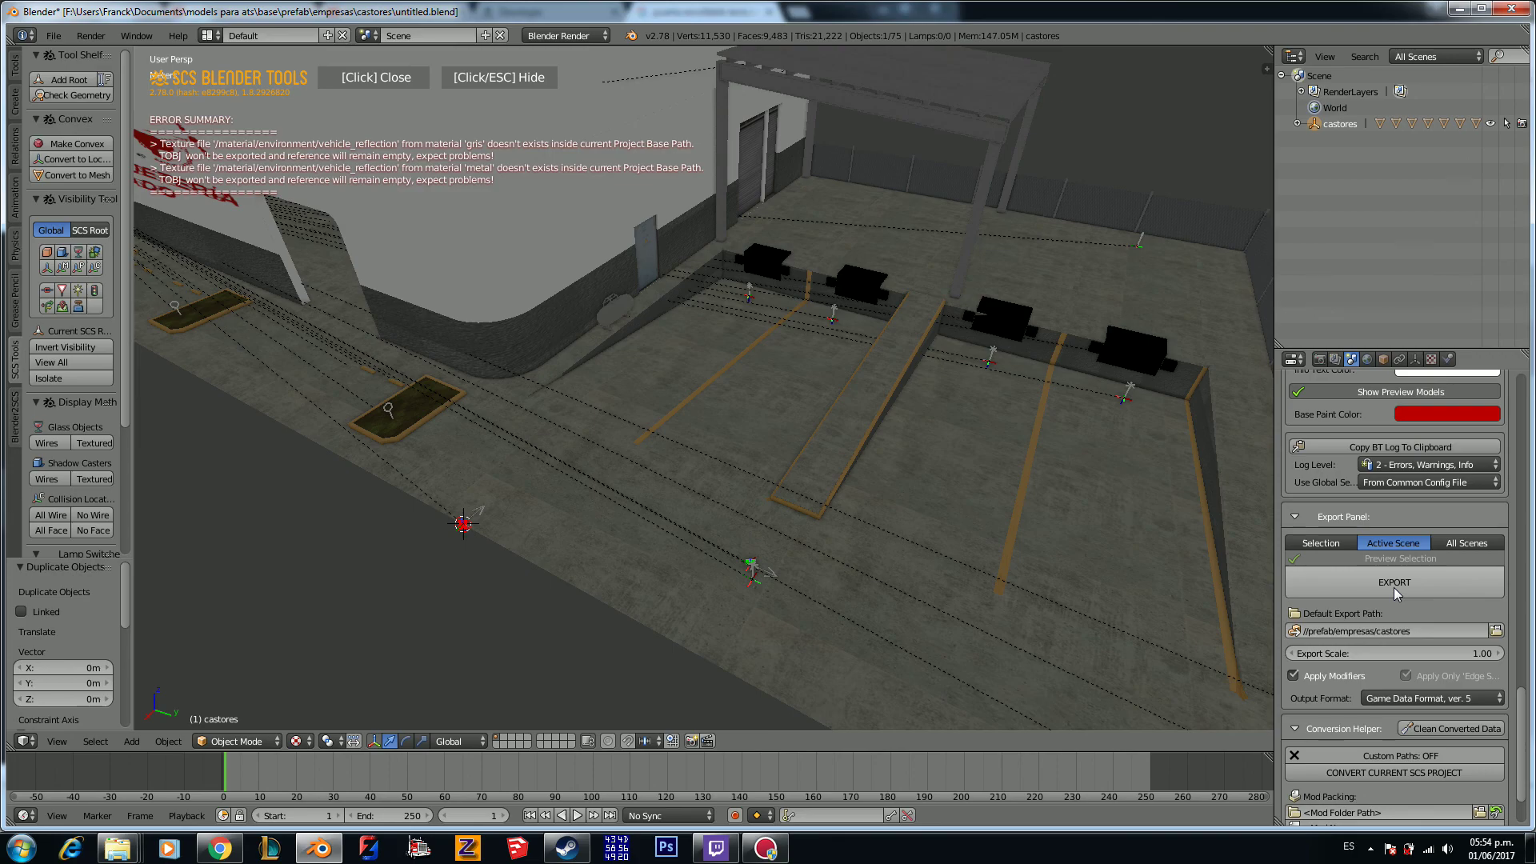
Step: Set the mod packing destination to the American Truck Simulator mod folder and name the mod dsadasda
scroll(1448, 664, "down", 2)
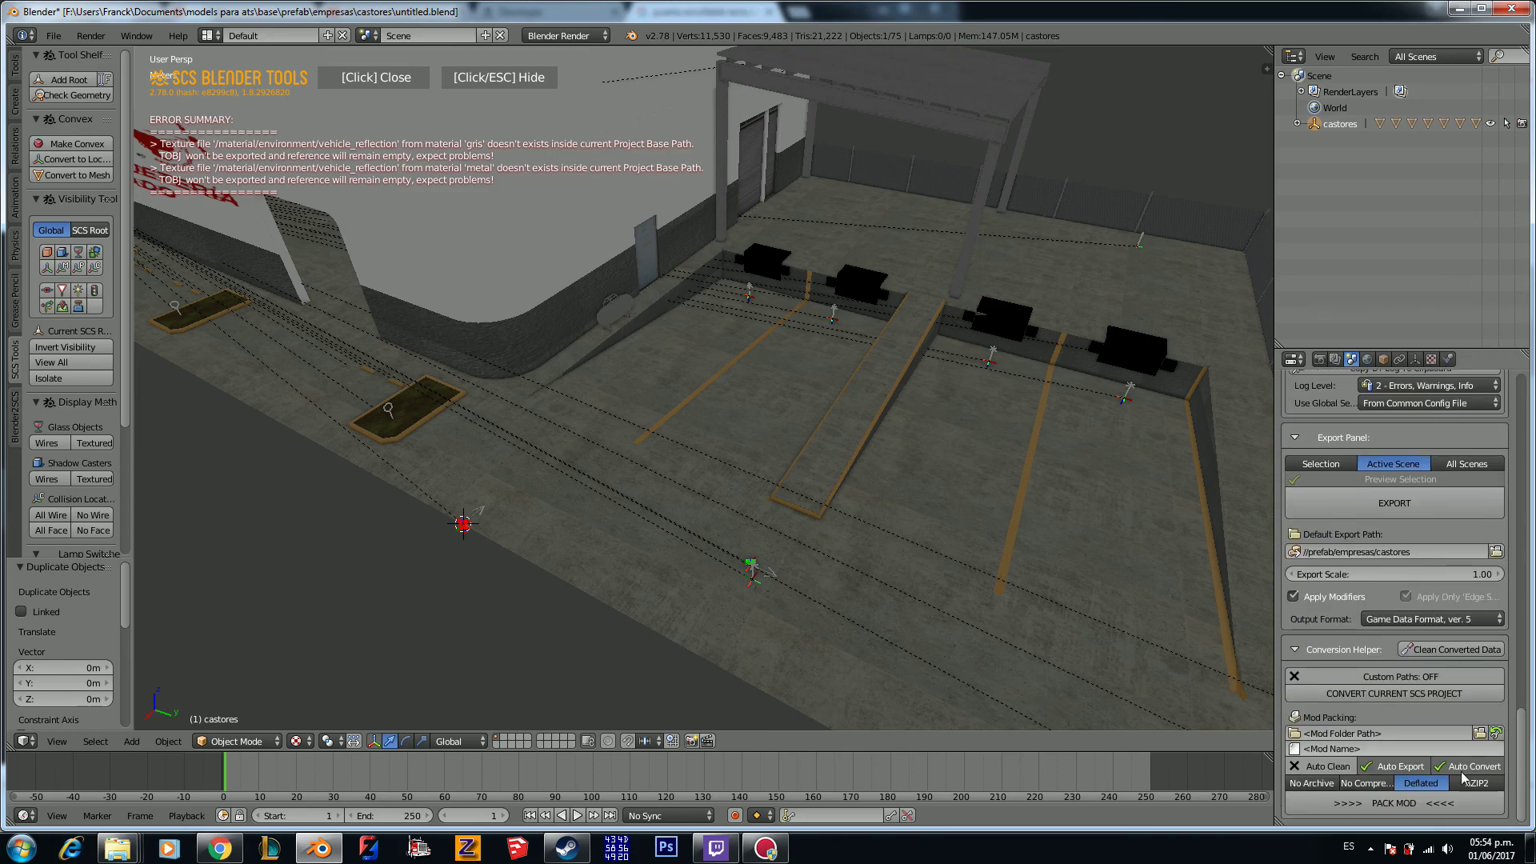
left_click(1495, 734)
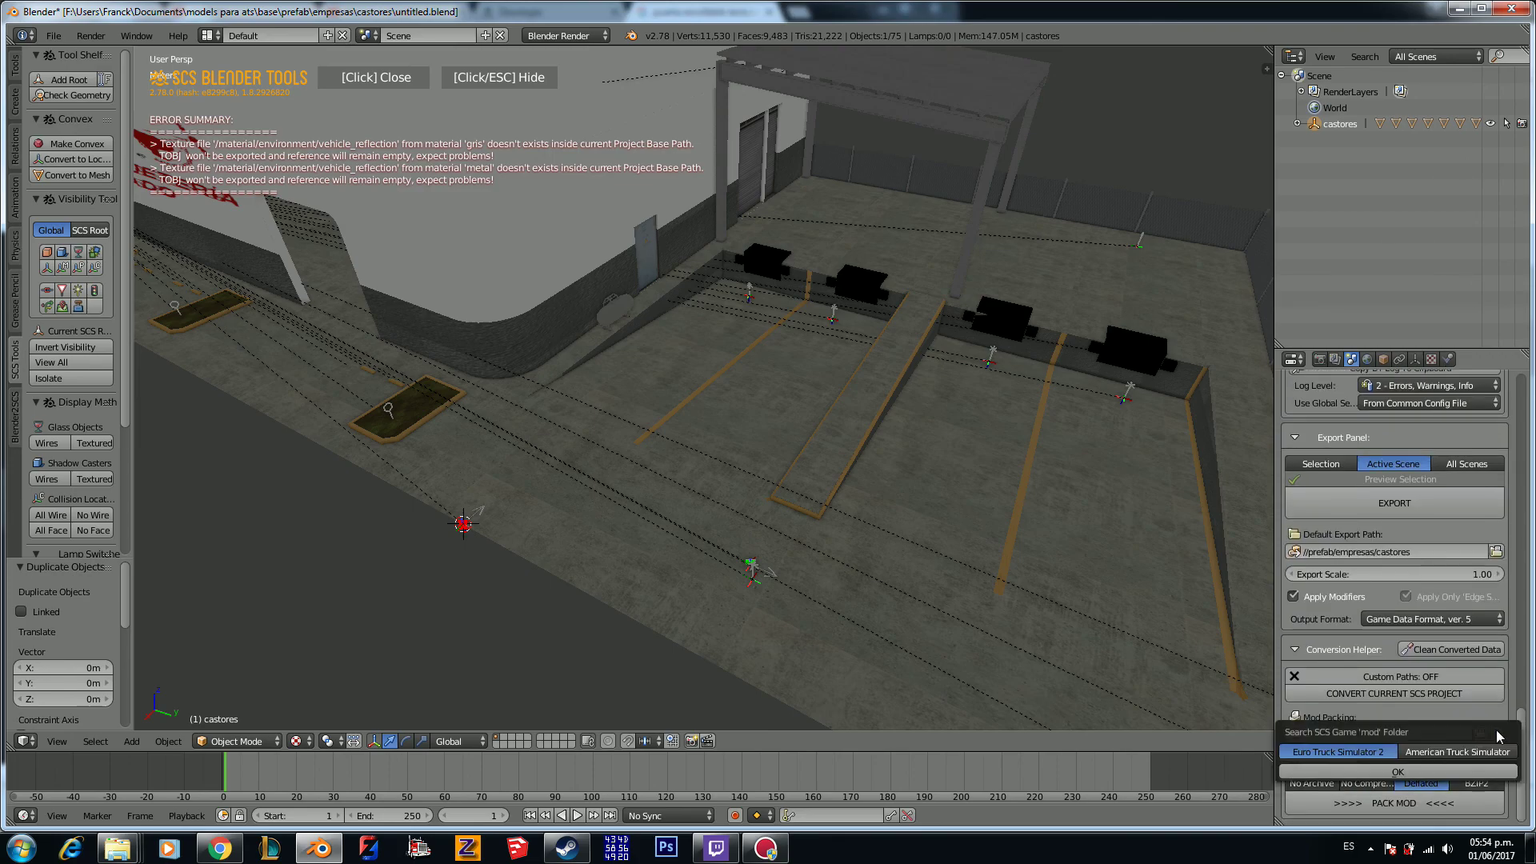
left_click(1456, 752)
left_click(1412, 772)
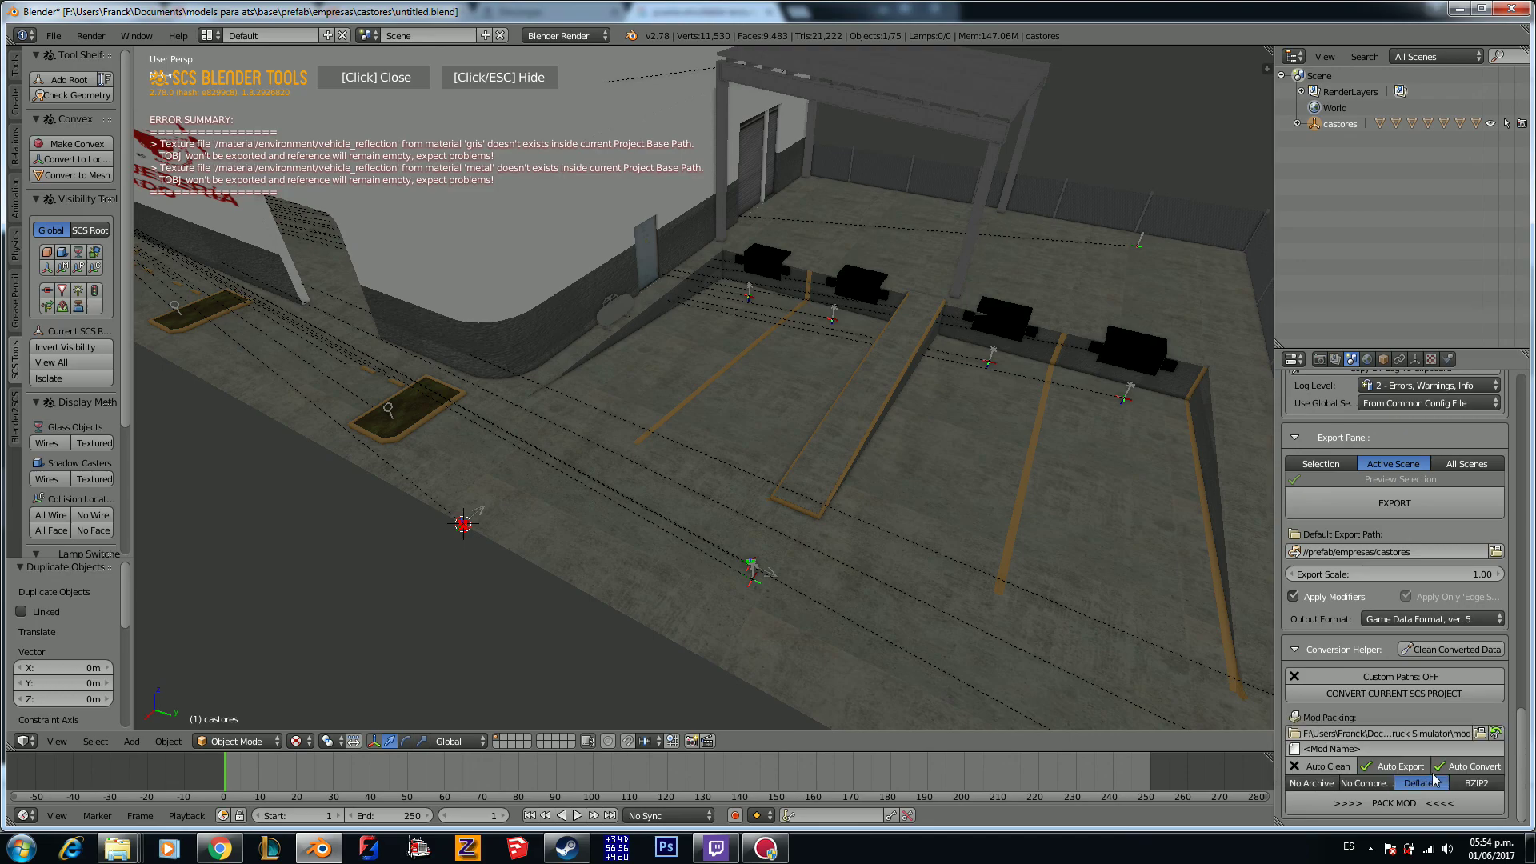
left_click(1495, 732)
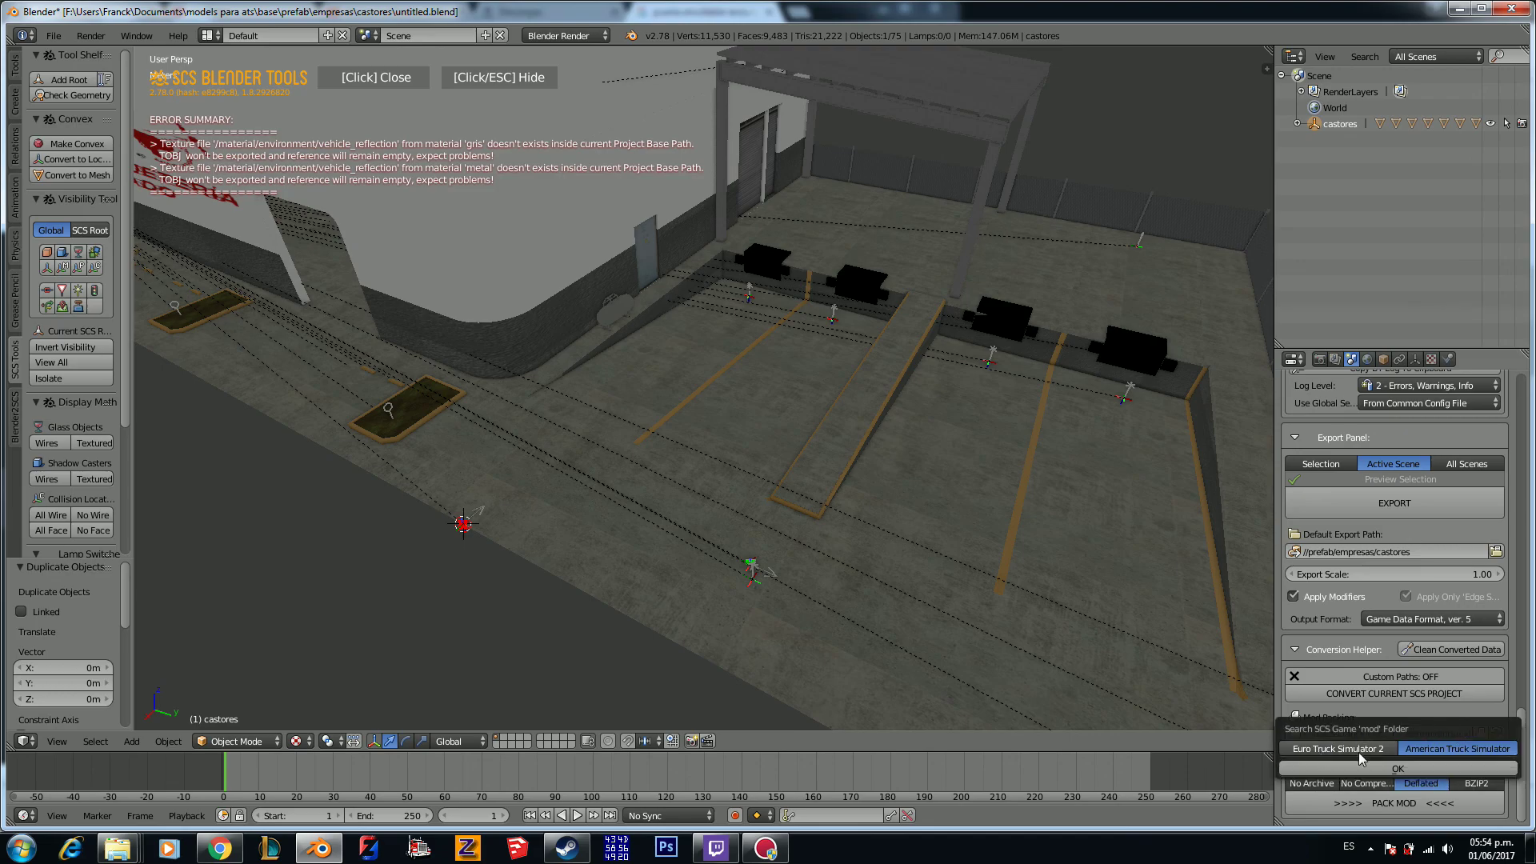
left_click(1423, 766)
left_click(1412, 751)
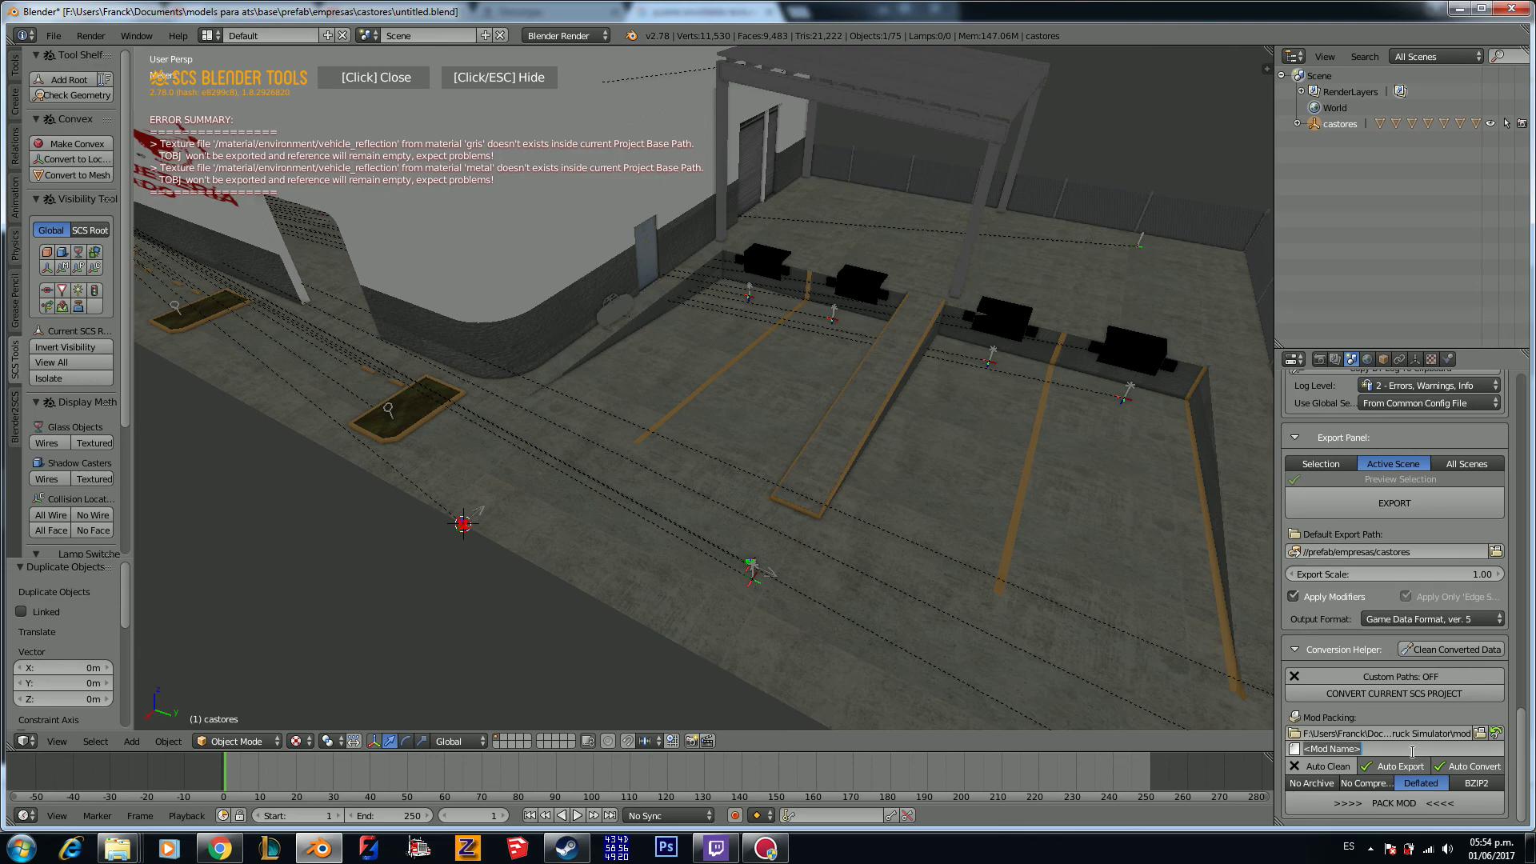
type("dsadasda")
key("Return")
Step: Pack the mod without compression, with Auto Clean enabled and Auto Export disabled
left_click(1310, 769)
left_click(1411, 769)
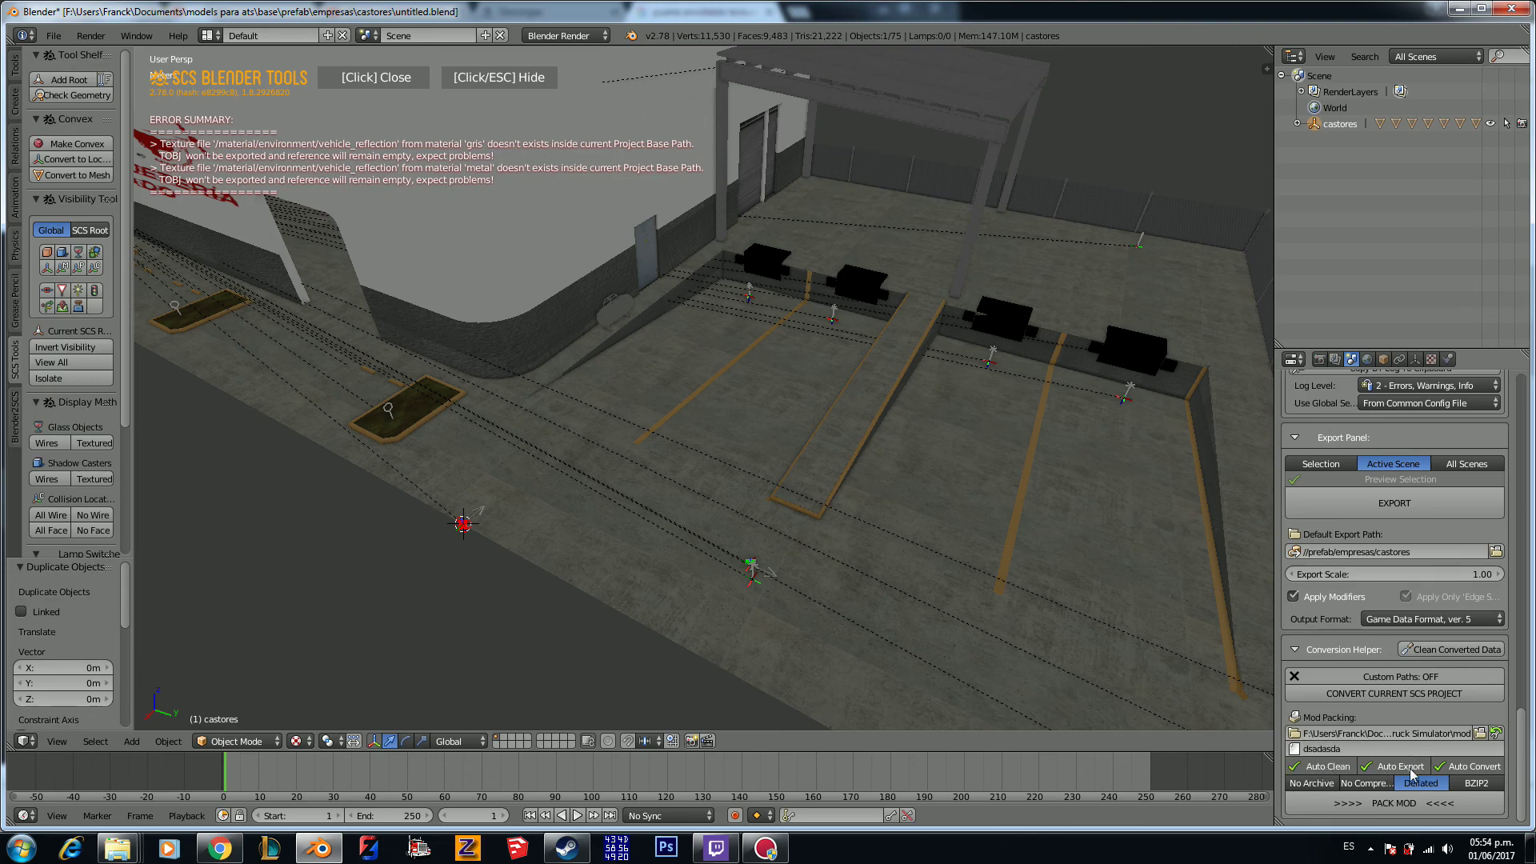
left_click(1366, 785)
left_click(1382, 803)
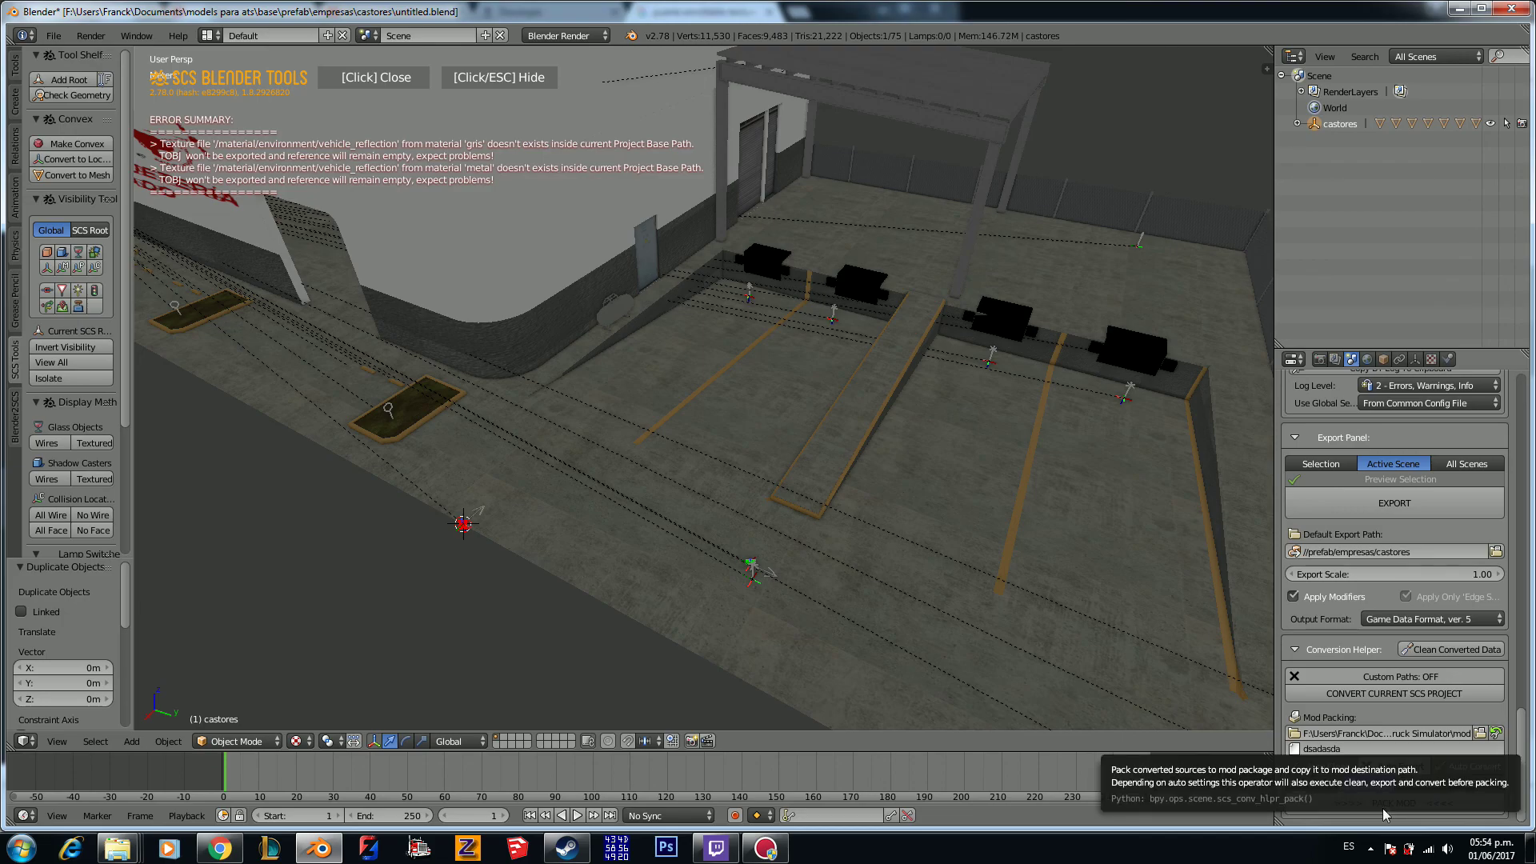
left_click(1377, 806)
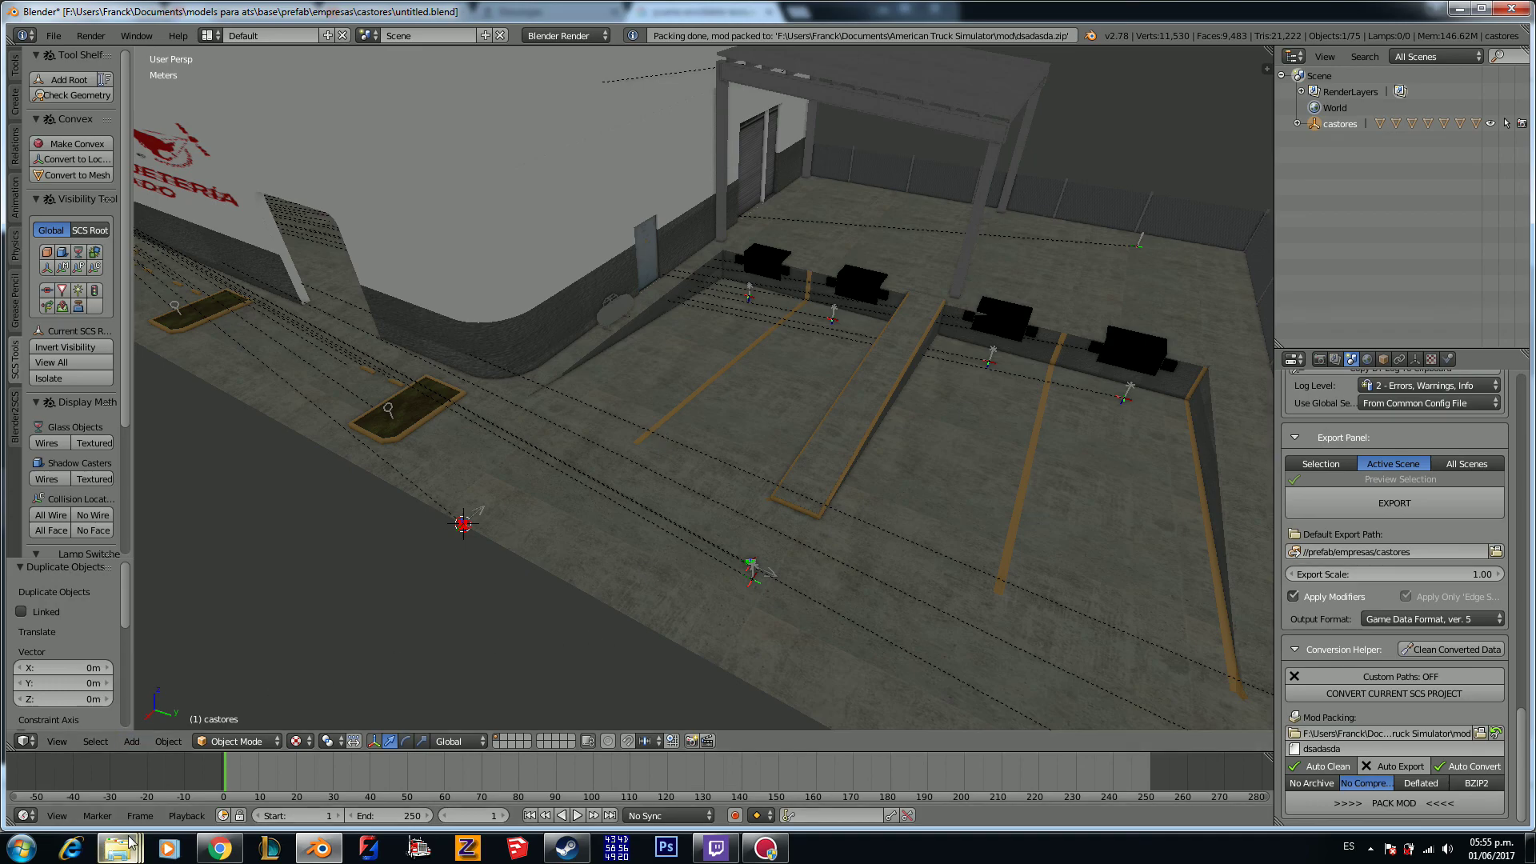
Step: Switch to File Explorer and look through the prefab, empresas and buildings folders of the base project folder
mouse_move(120, 847)
mouse_move(169, 790)
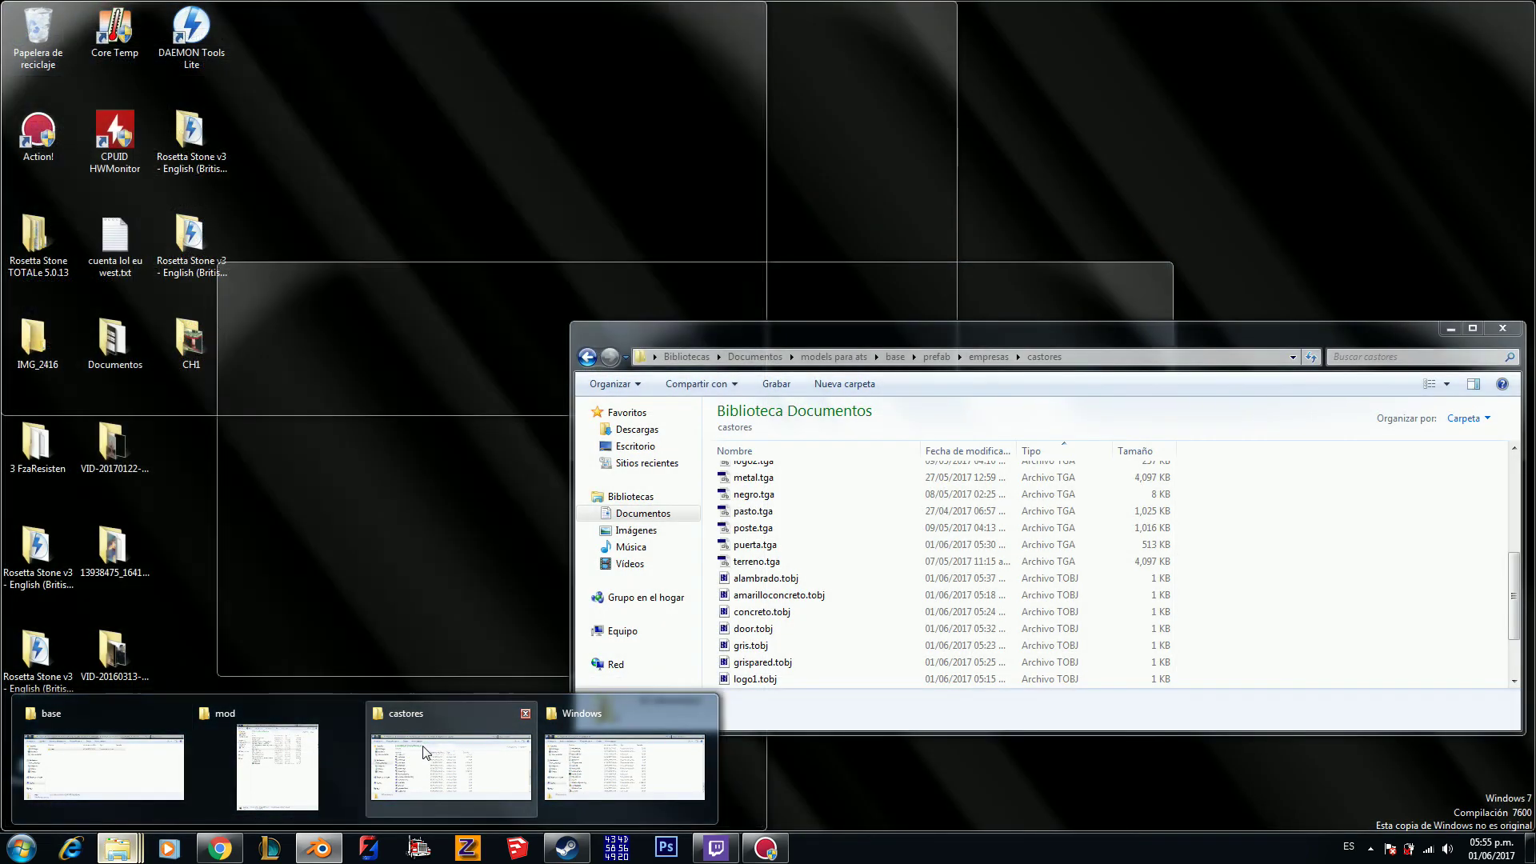
left_click(450, 767)
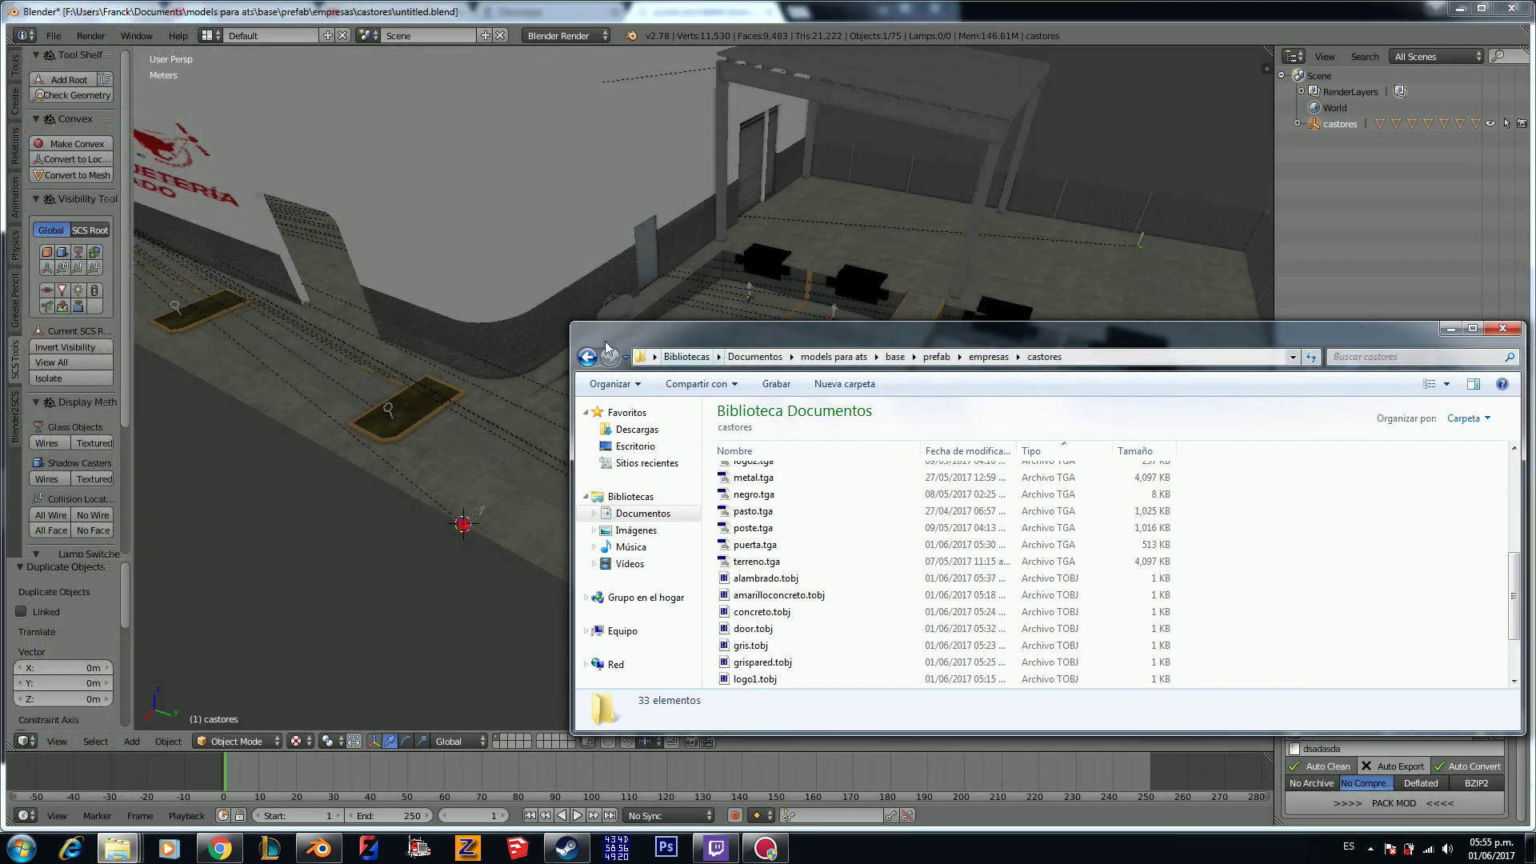
double_click(586, 357)
left_click(586, 357)
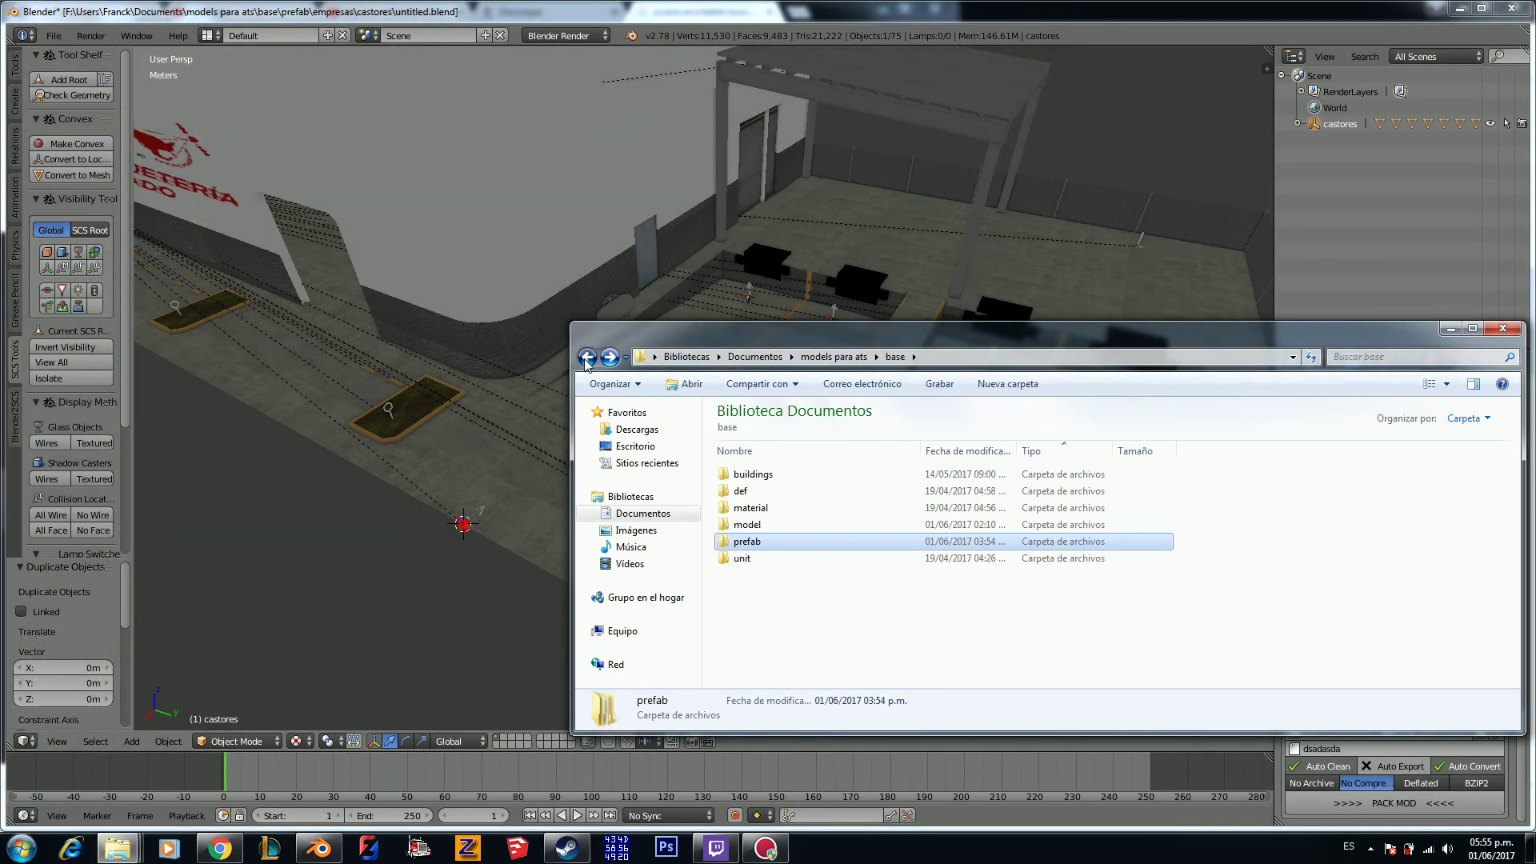
left_click(587, 357)
double_click(771, 476)
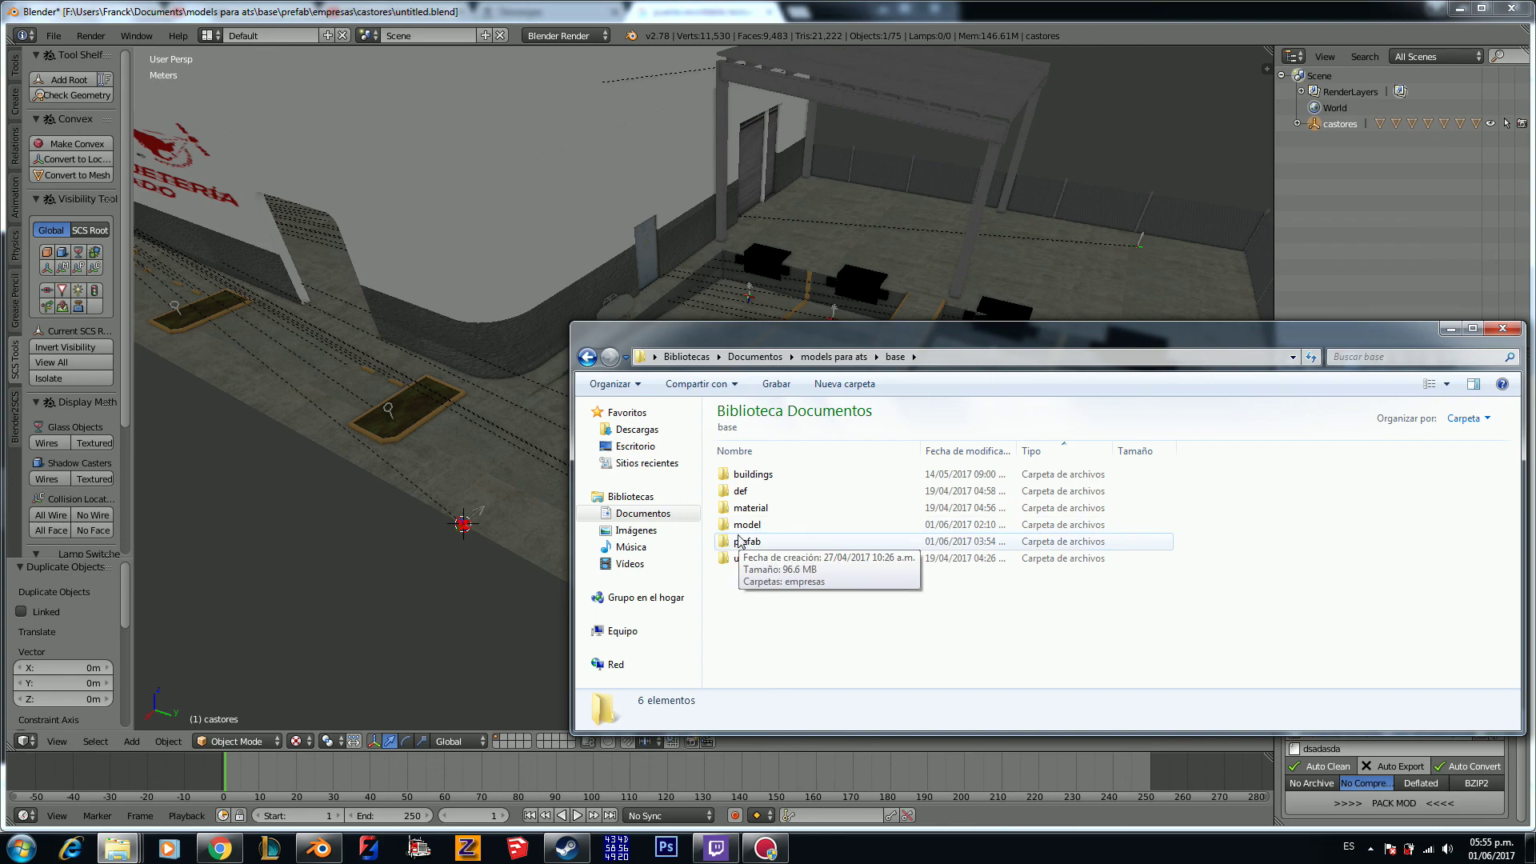
double_click(739, 542)
left_click(778, 477)
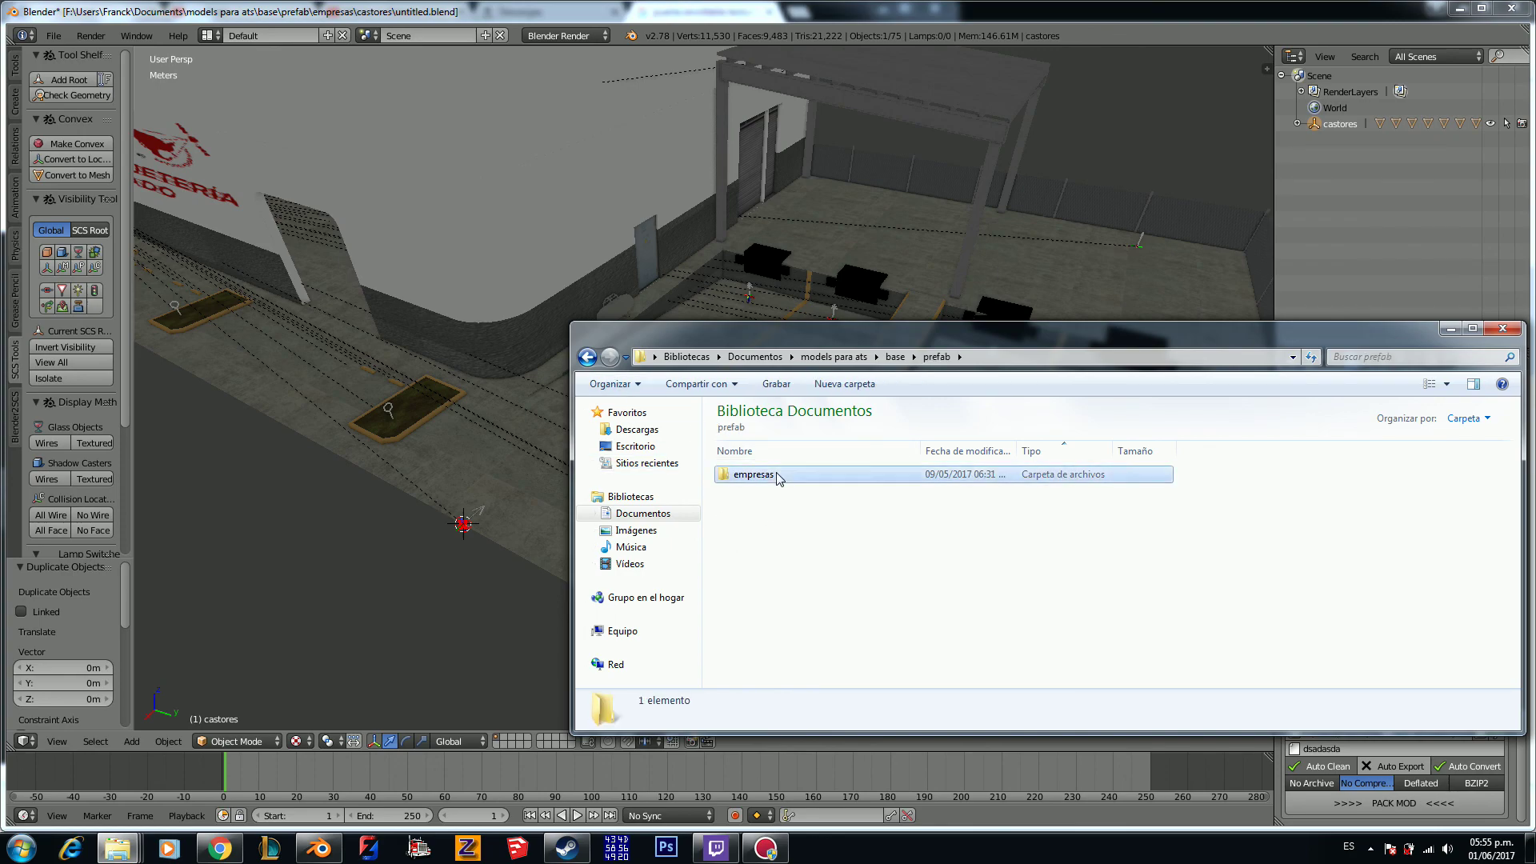
left_click(587, 357)
double_click(760, 522)
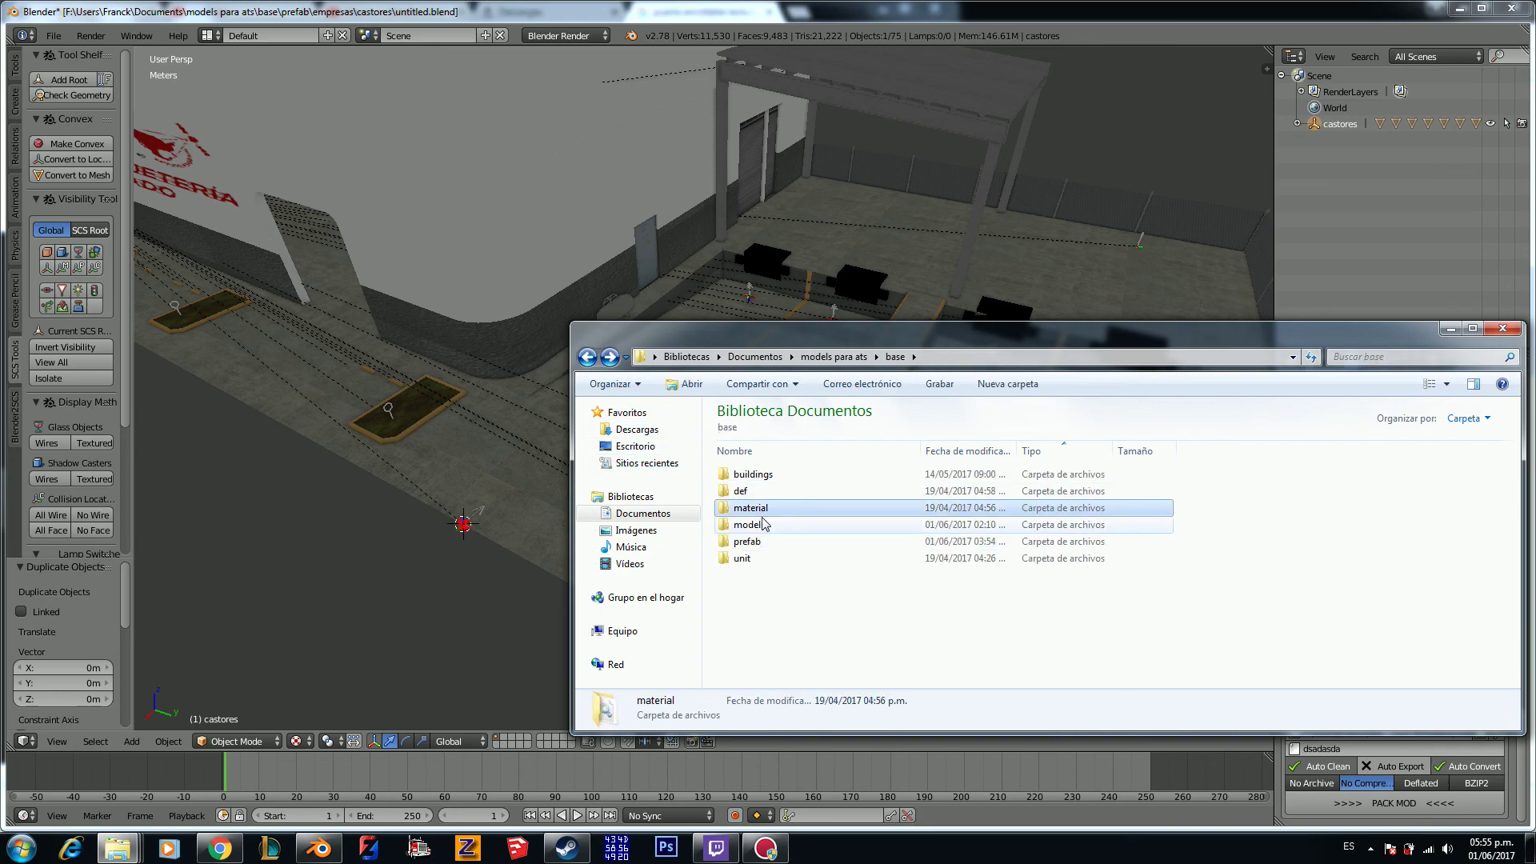
left_click(587, 357)
double_click(748, 478)
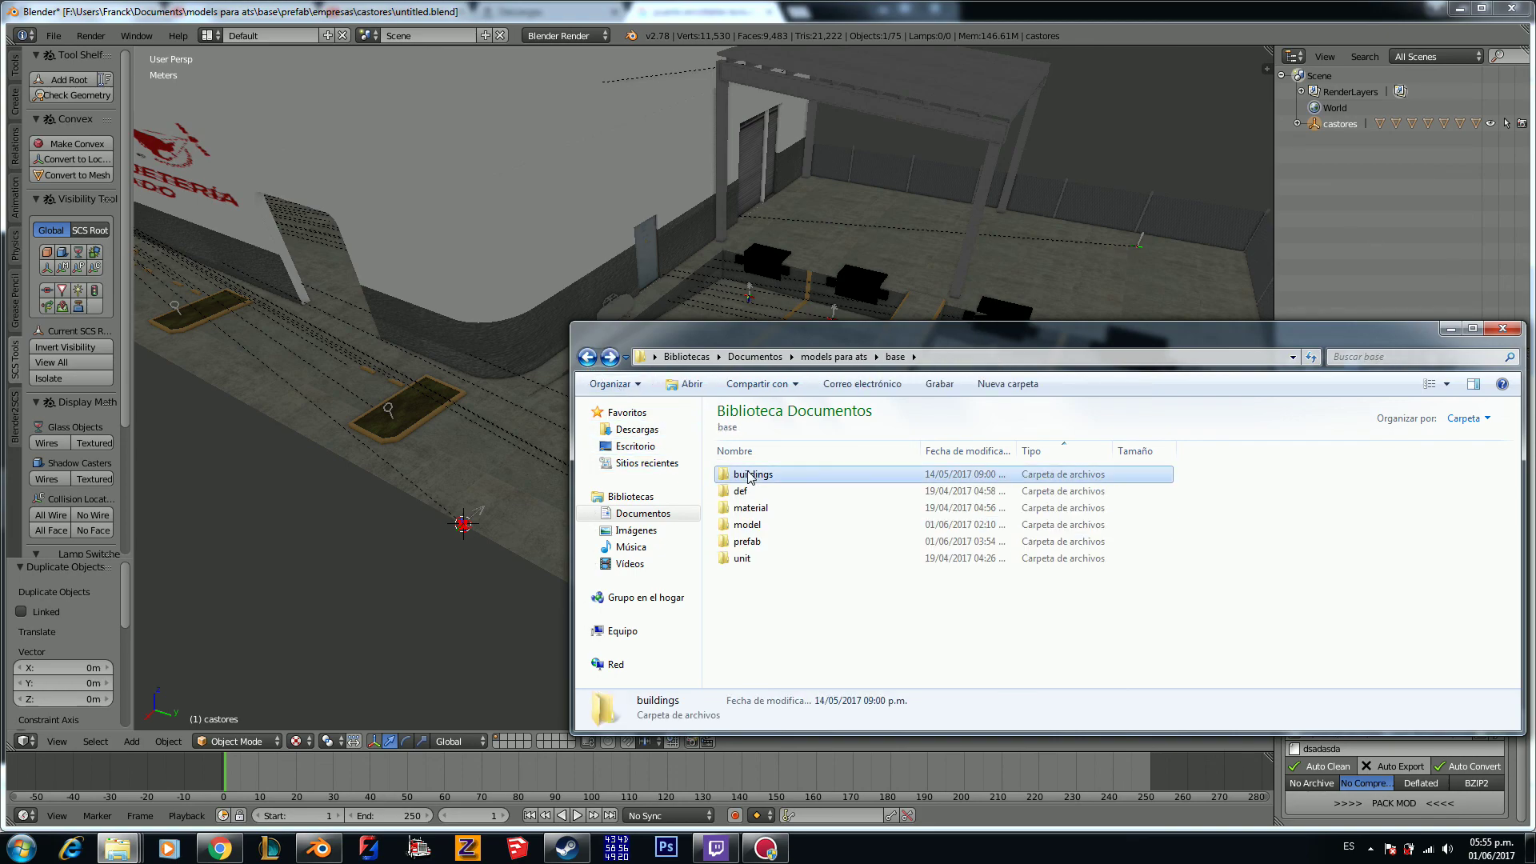
left_click(587, 358)
Step: Extract the automat and prefab folders from dsadasda.zip into the American Truck Simulator mod folder and delete the archive
mouse_move(118, 848)
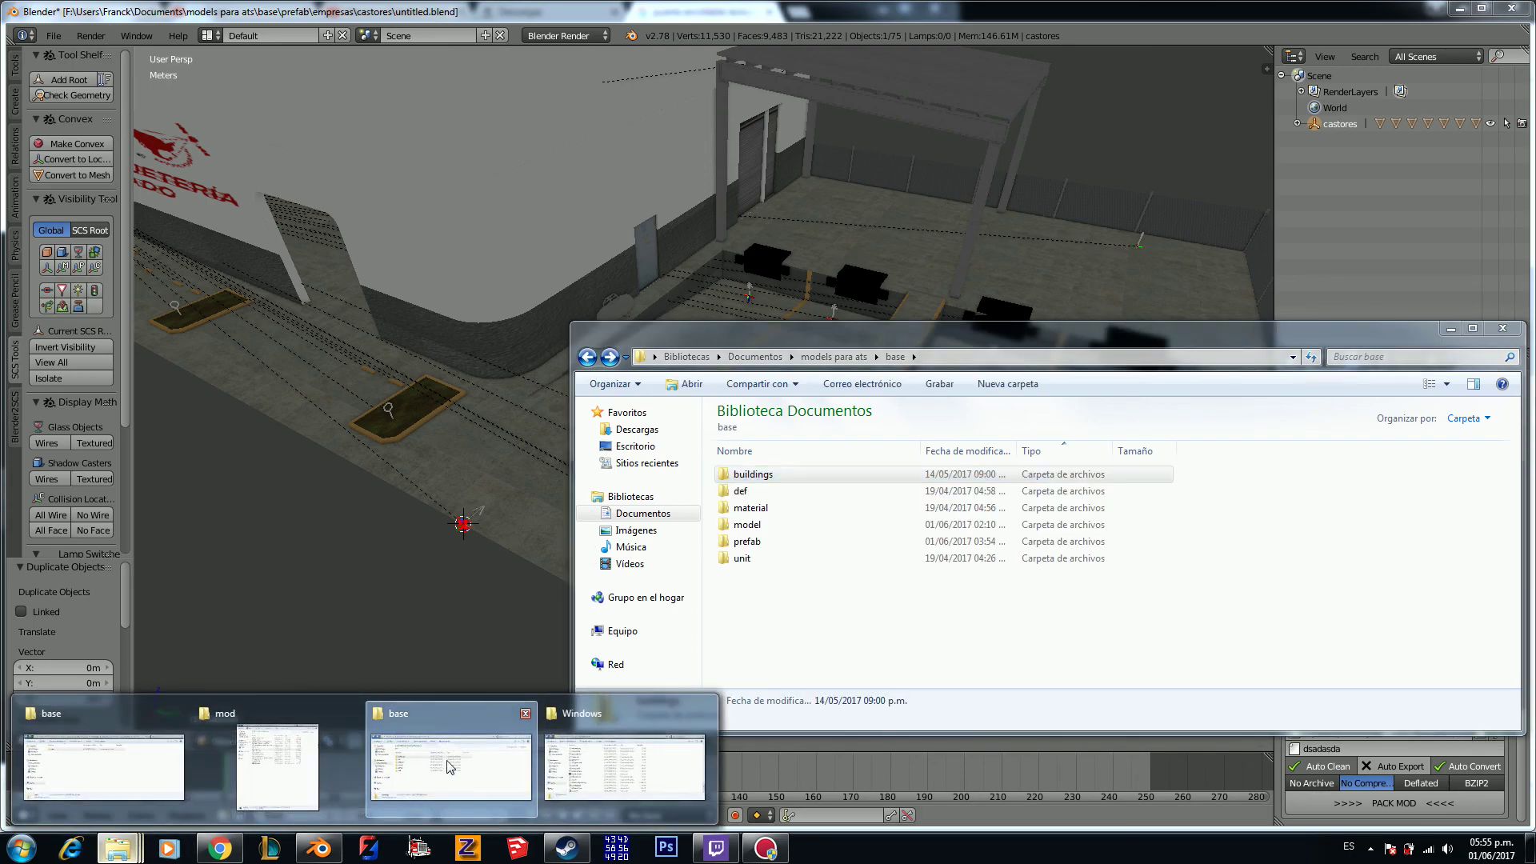
left_click(295, 764)
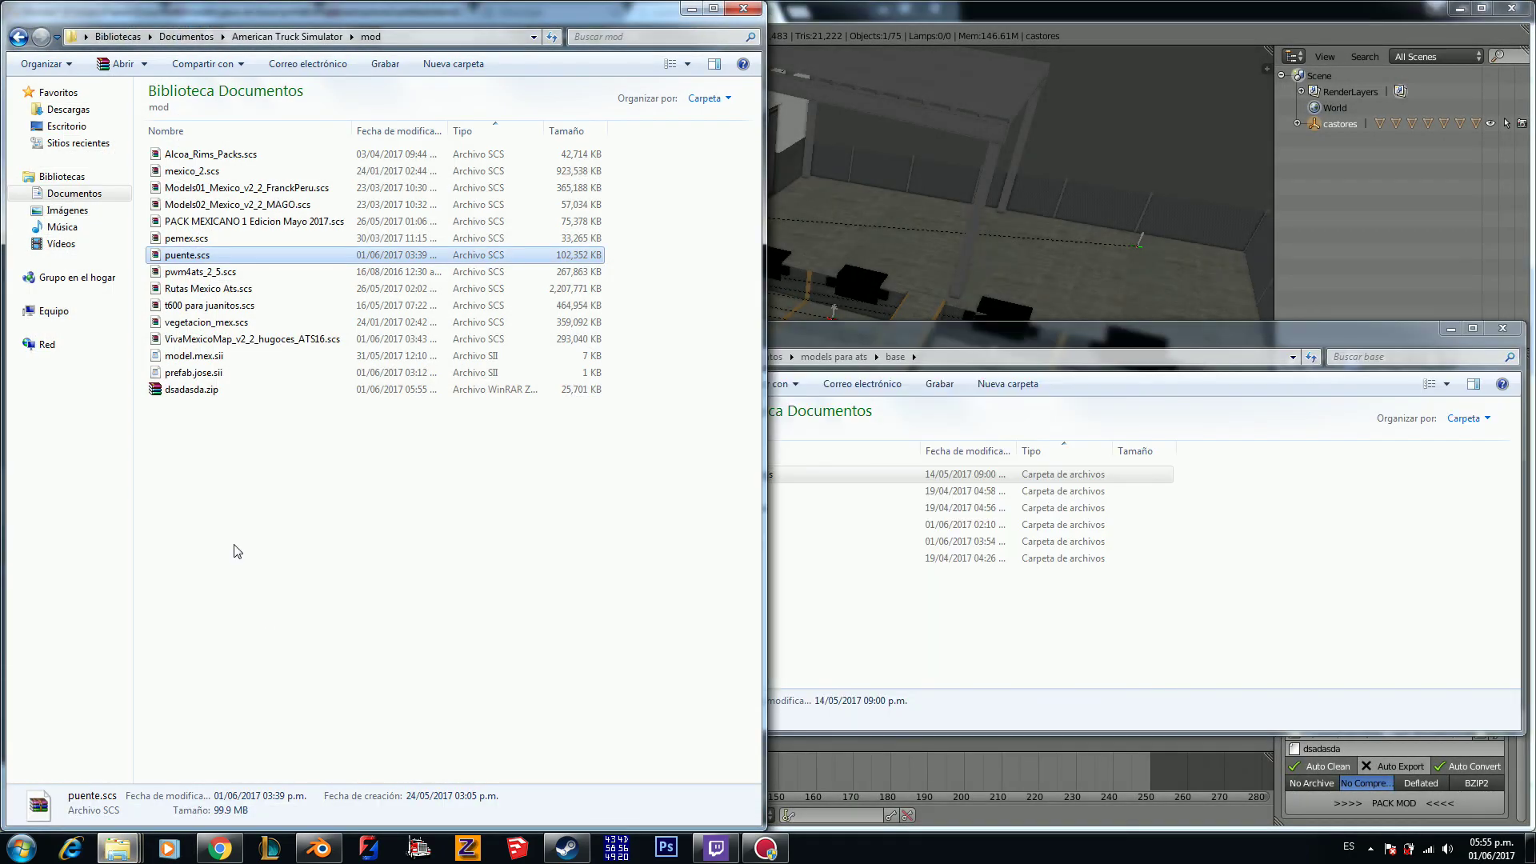
double_click(215, 391)
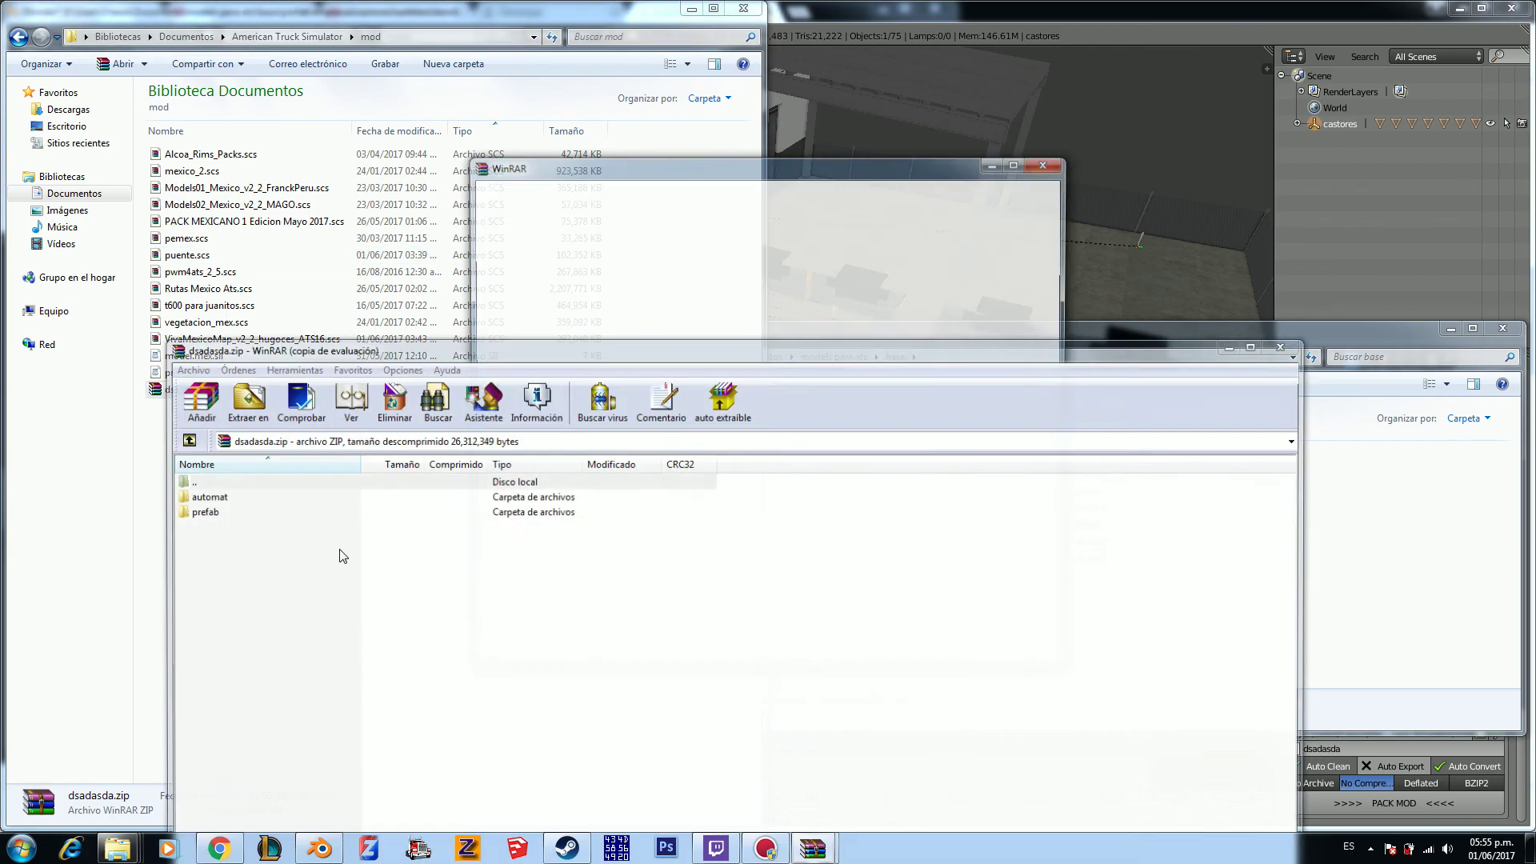
left_click(1048, 163)
left_click_drag(234, 559, 208, 478)
left_click_drag(269, 589, 220, 489)
left_click_drag(210, 496, 664, 272)
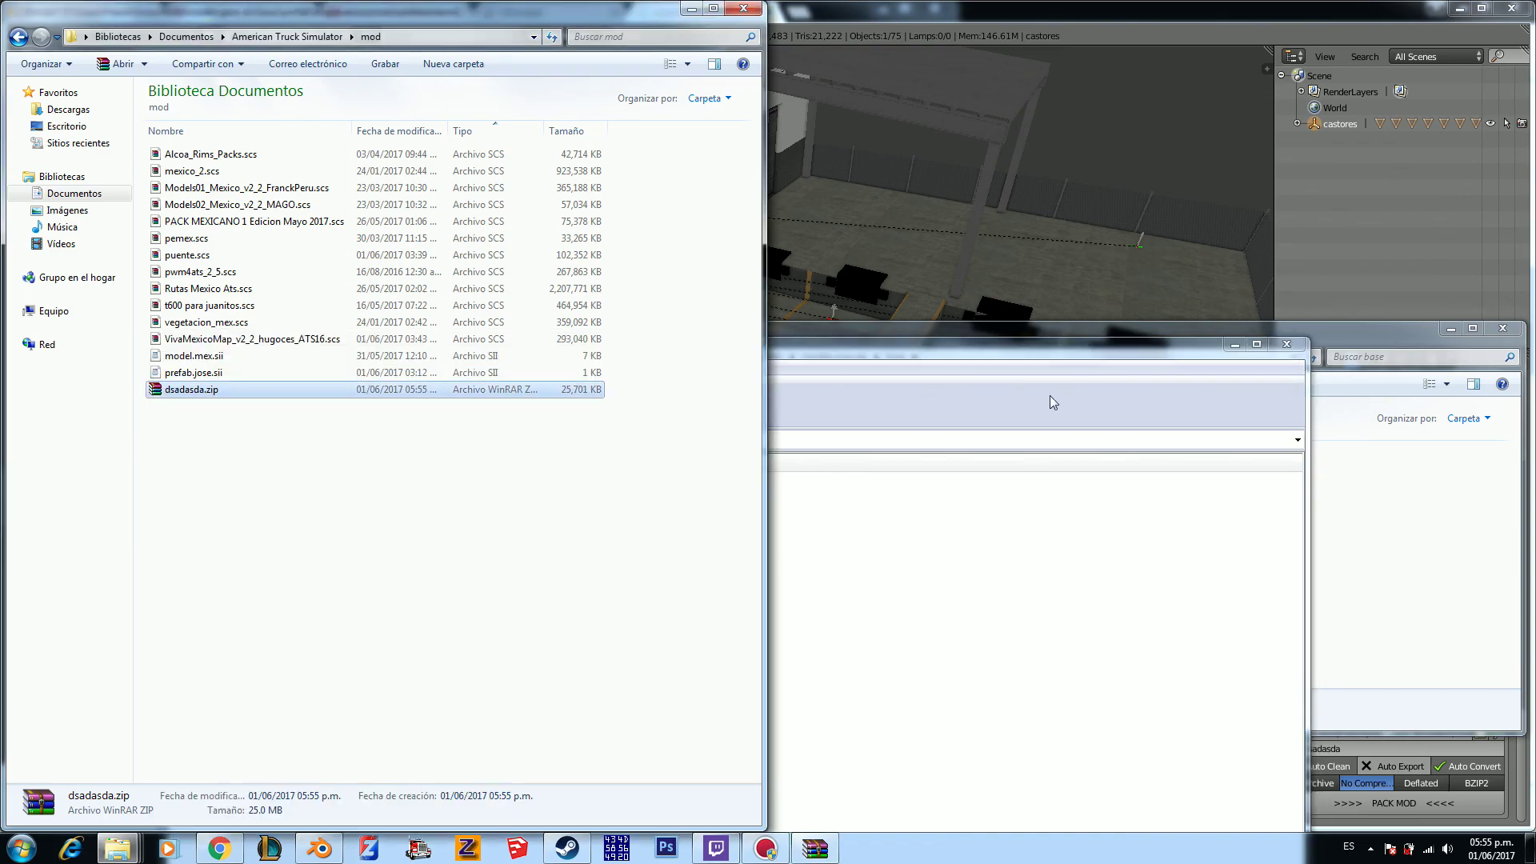
left_click(1285, 345)
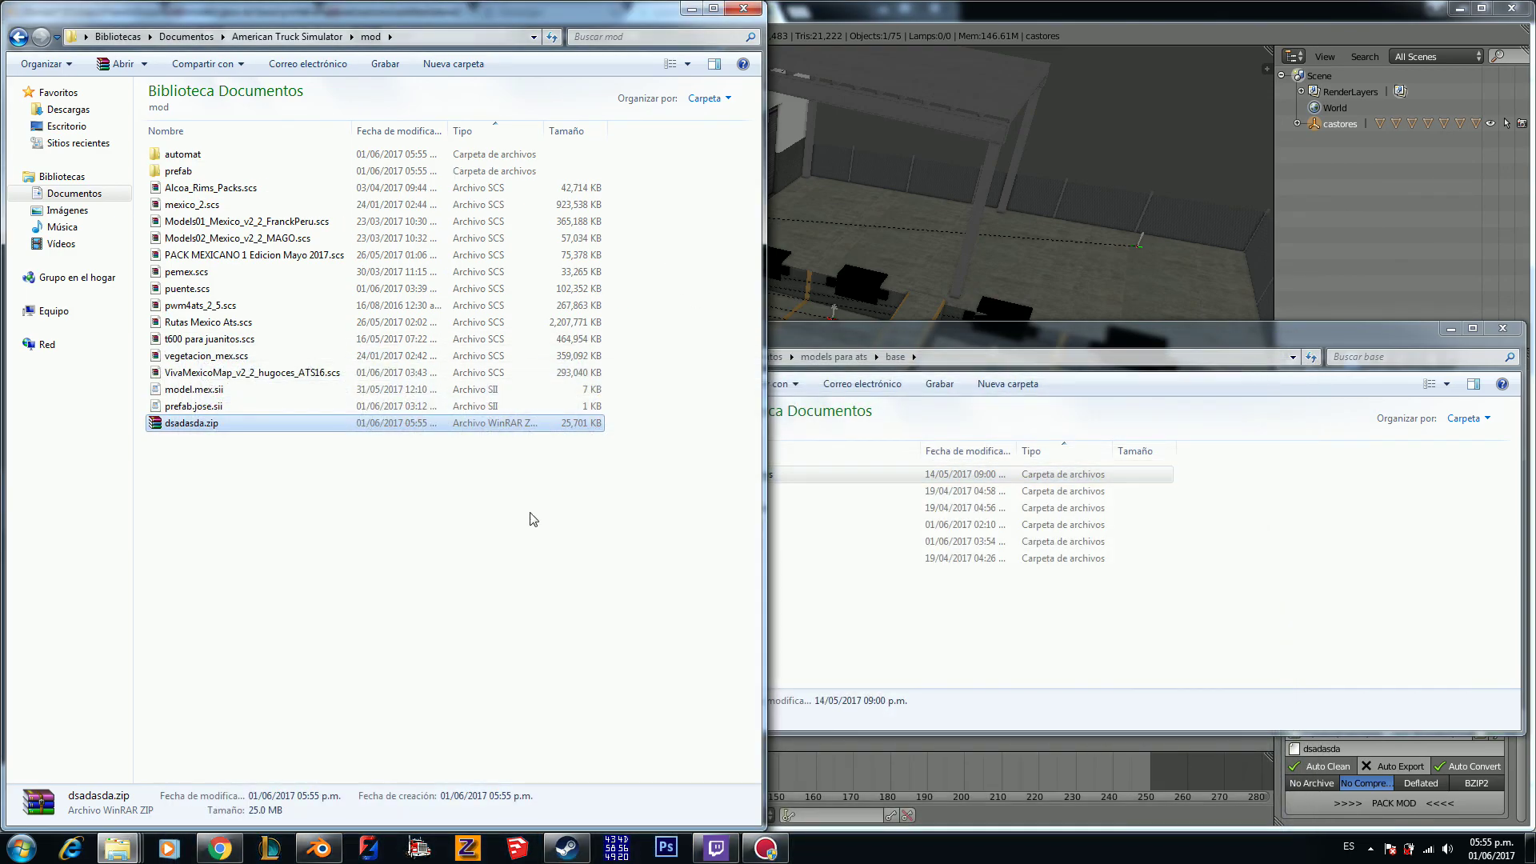
key("Delete")
key("Return")
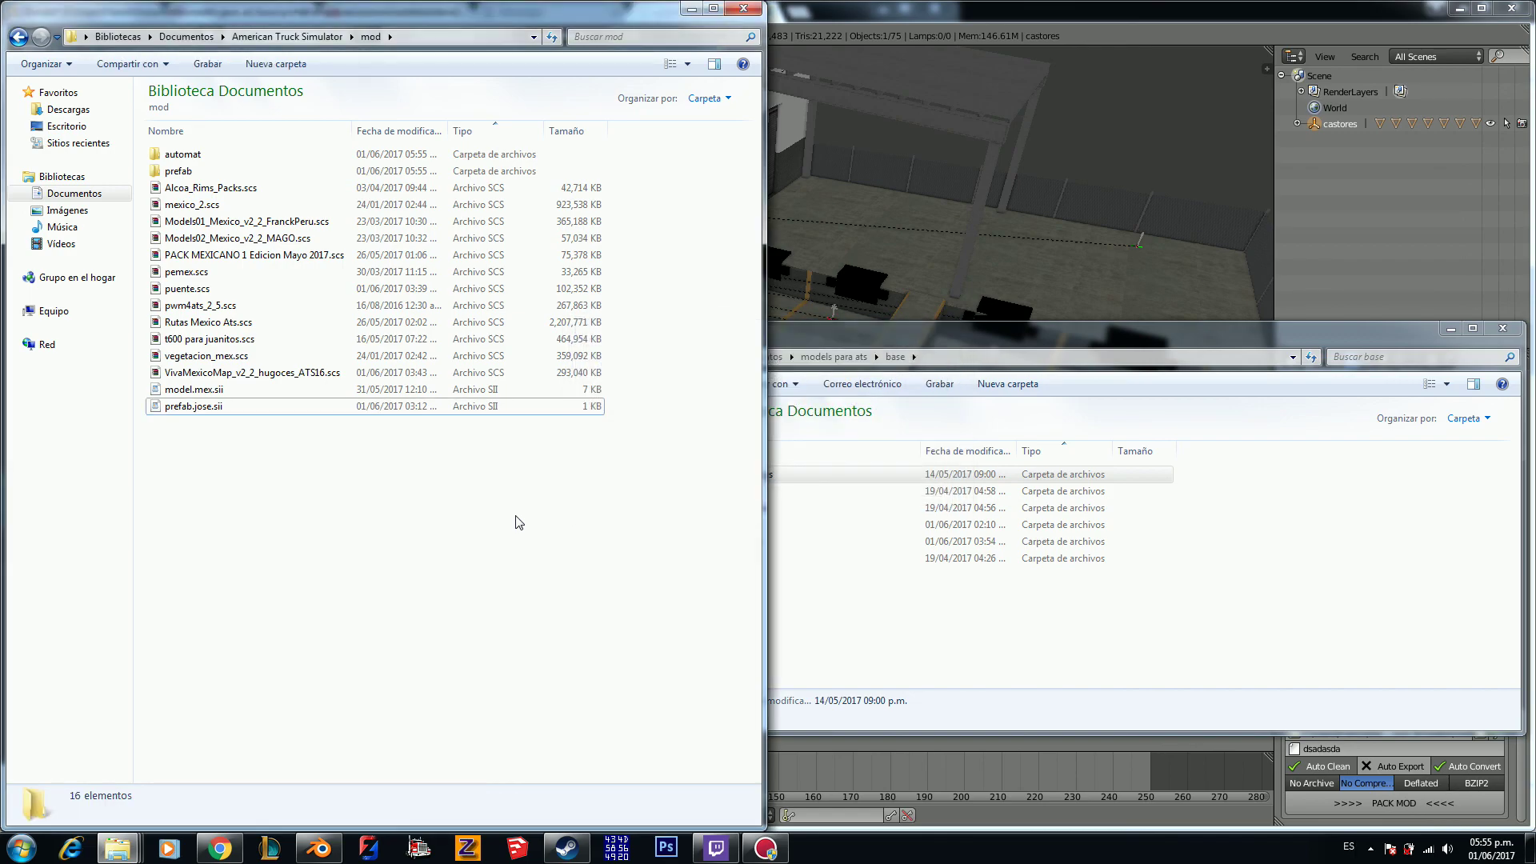